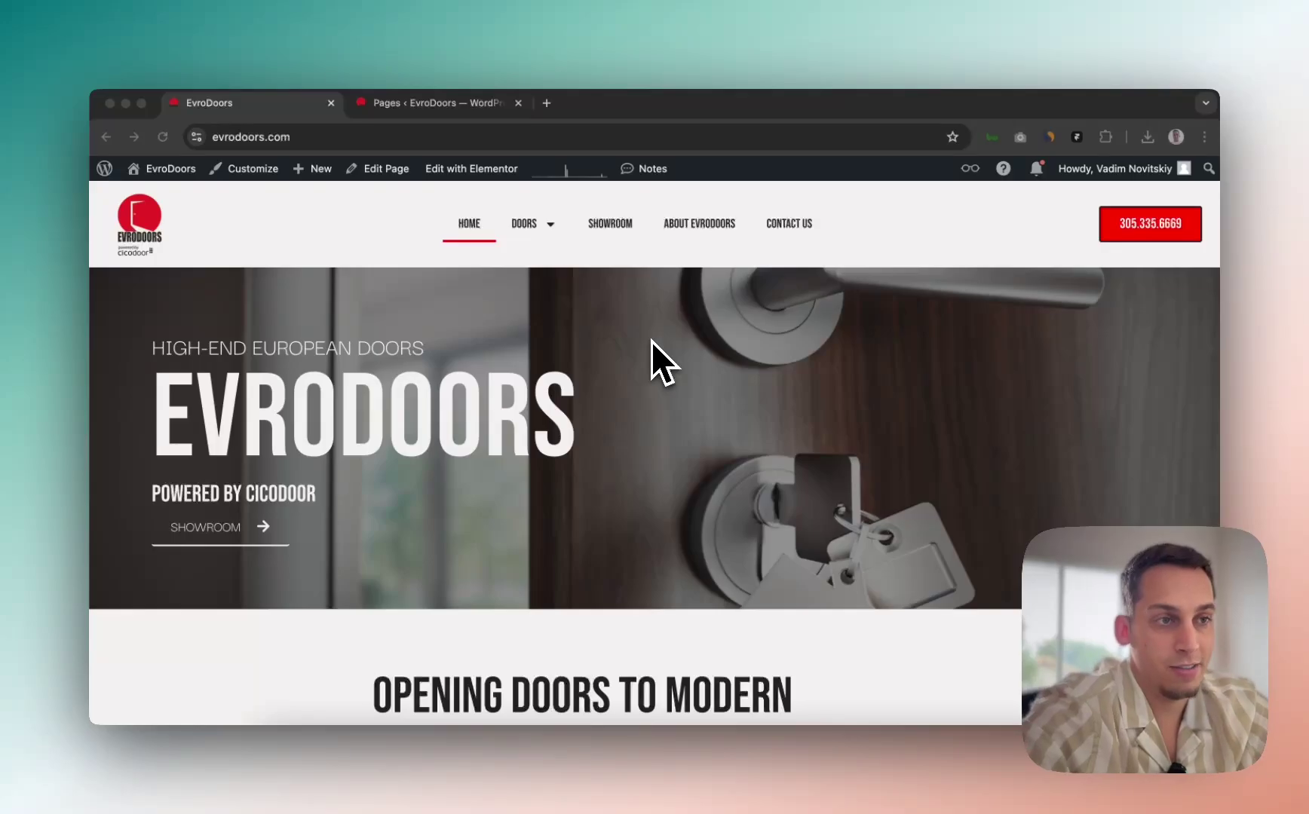
Step: Scroll down through the EvroDoors homepage and back up to the top, twice
scroll(652, 342, down, 10)
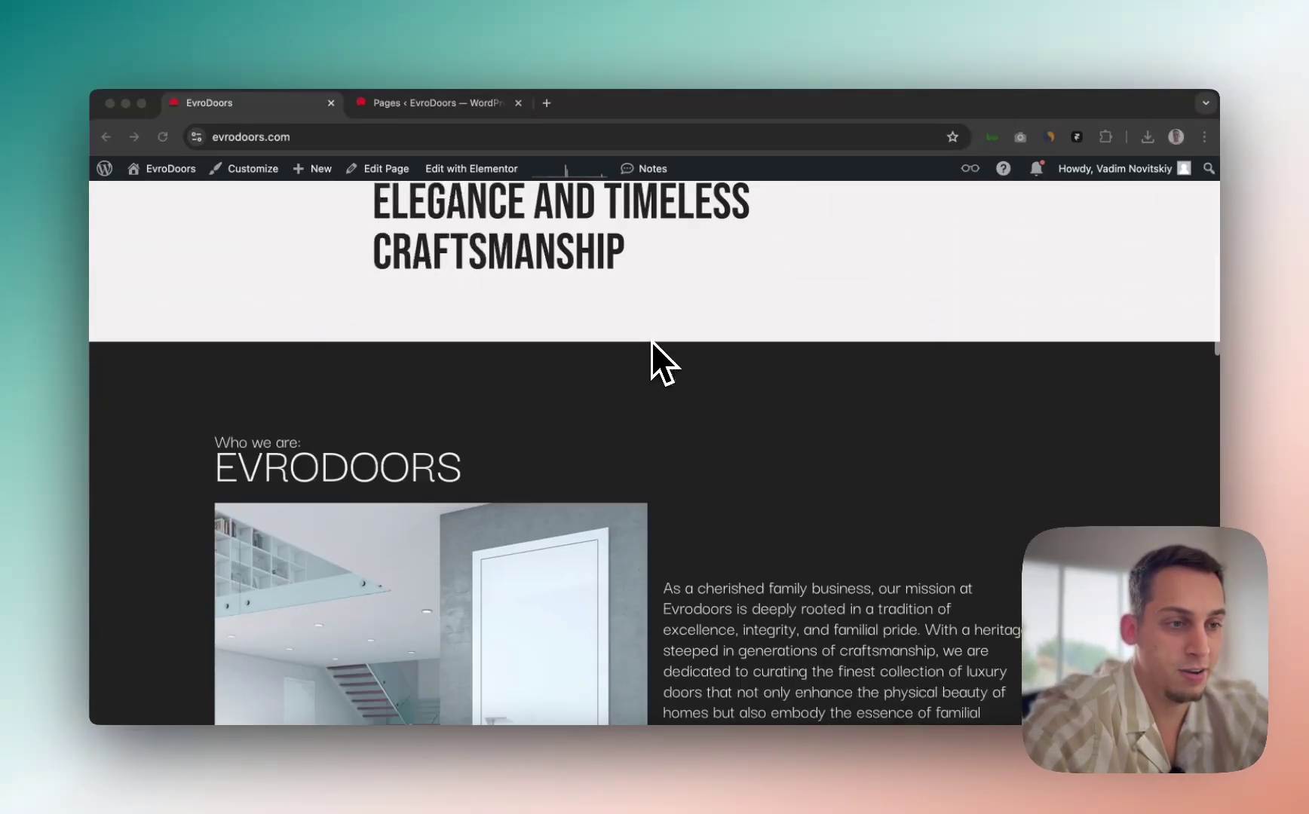
scroll(652, 341, down, 15)
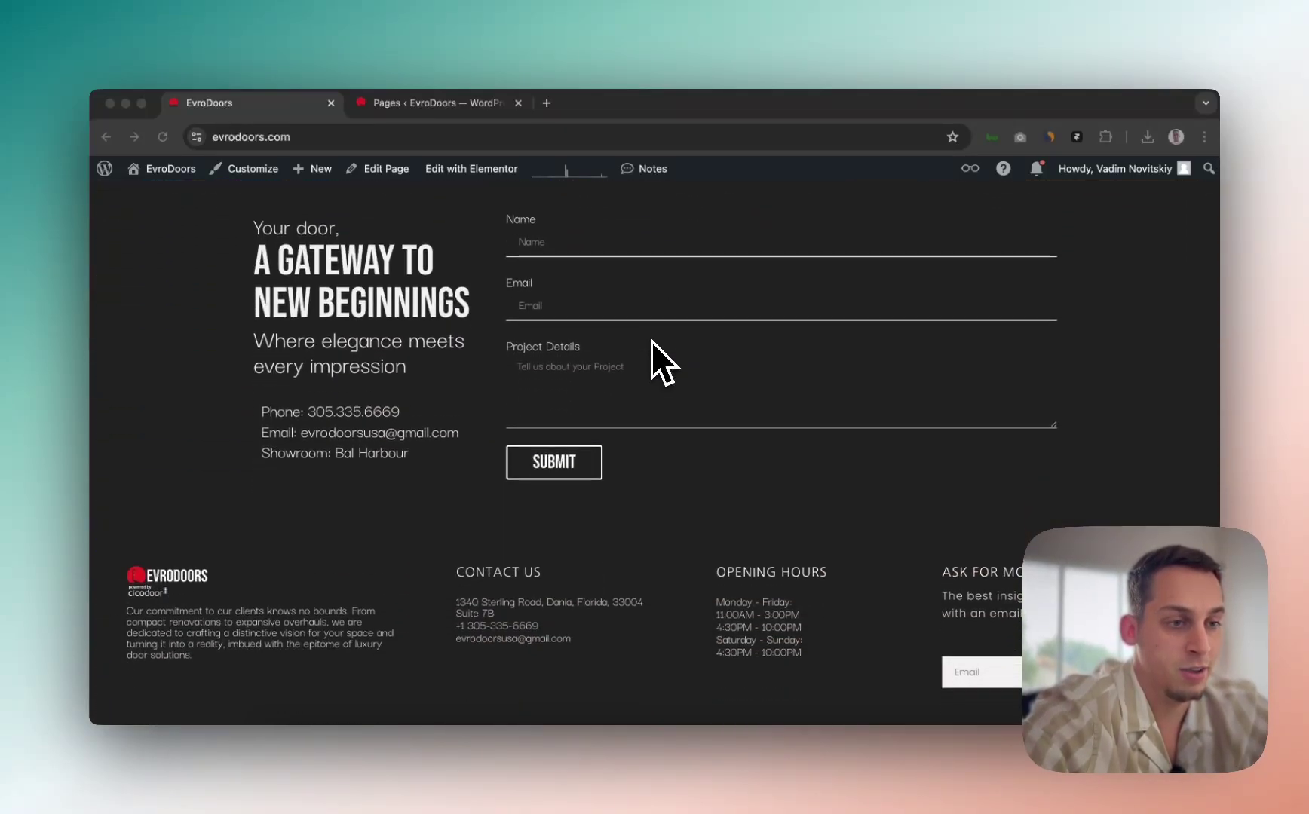
scroll(651, 342, up, 15)
scroll(651, 341, up, 10)
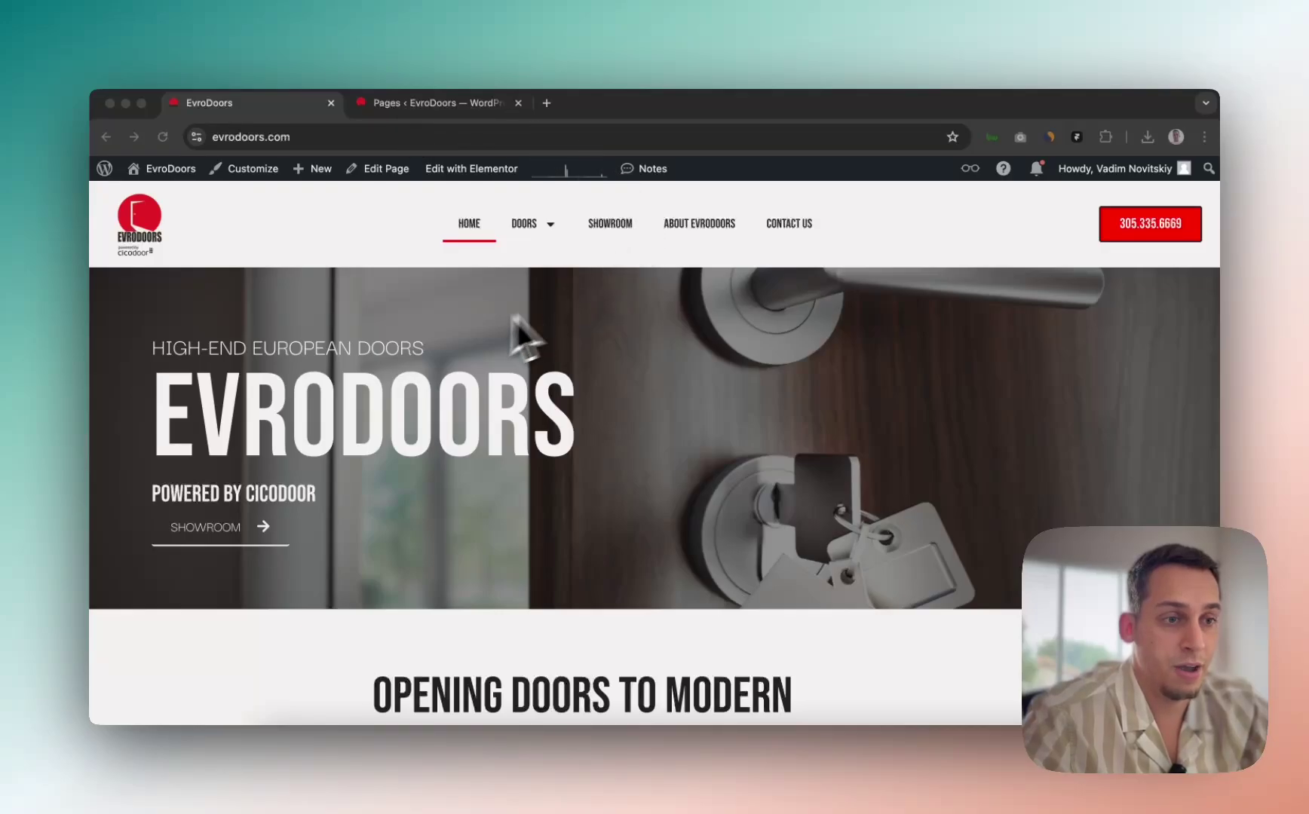
scroll(463, 331, down, 15)
scroll(463, 331, up, 6)
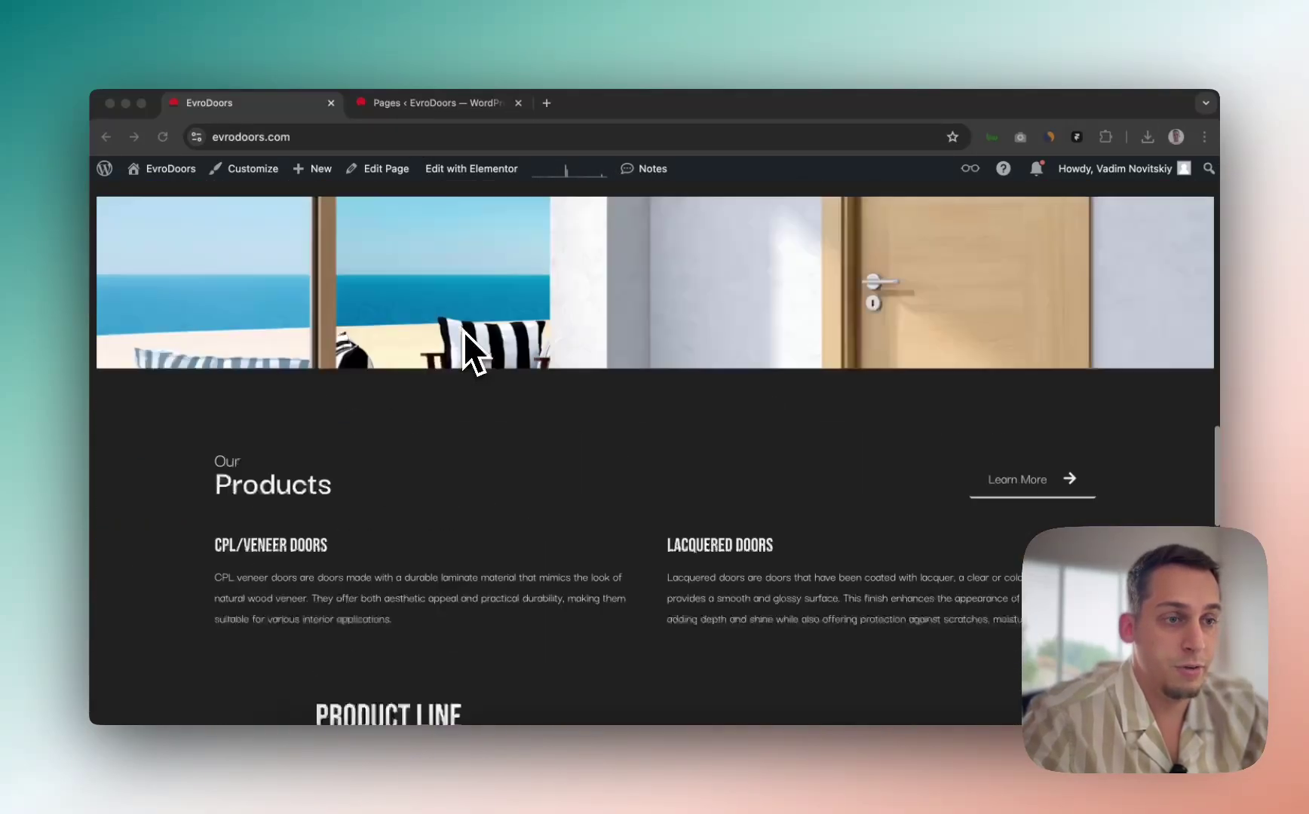
scroll(463, 331, up, 10)
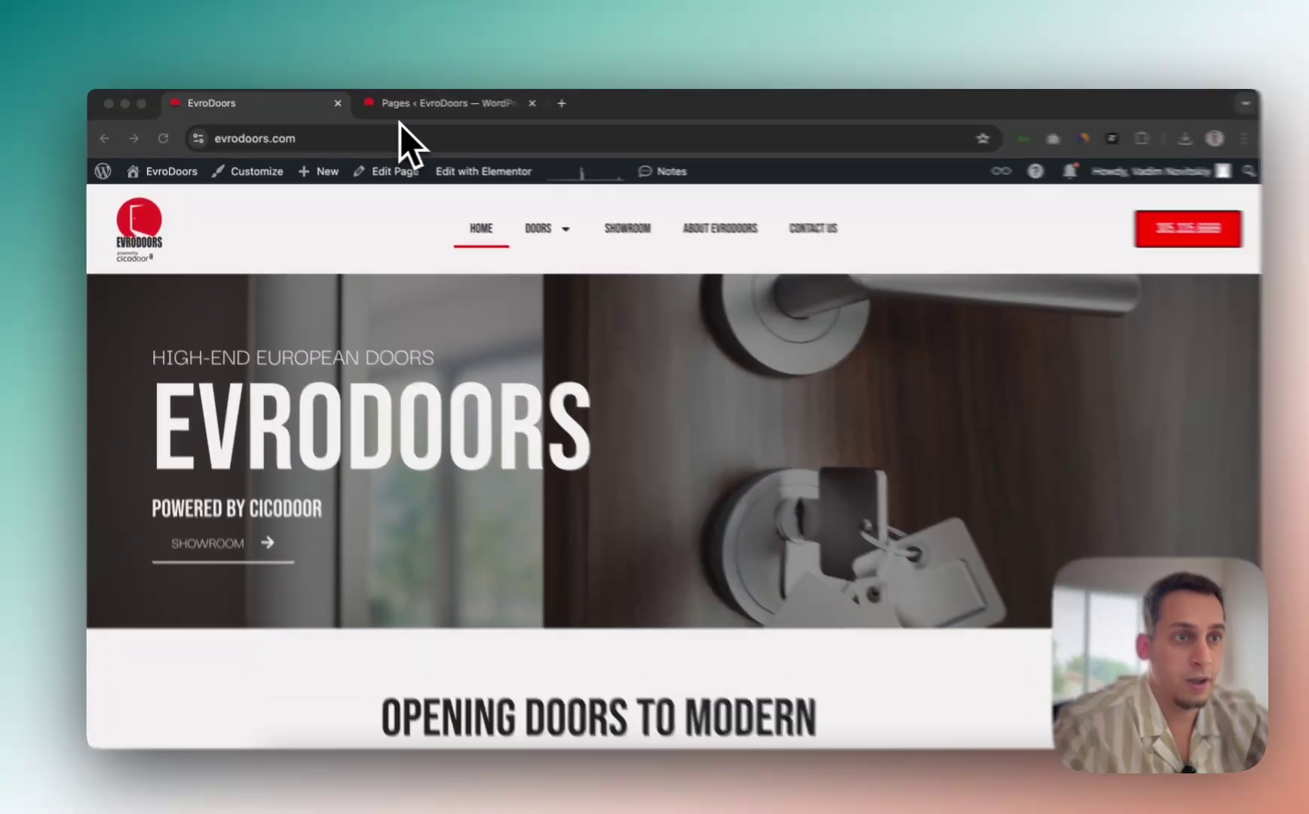
Step: Switch to the WordPress Pages list and scroll through the site's pages
click(399, 107)
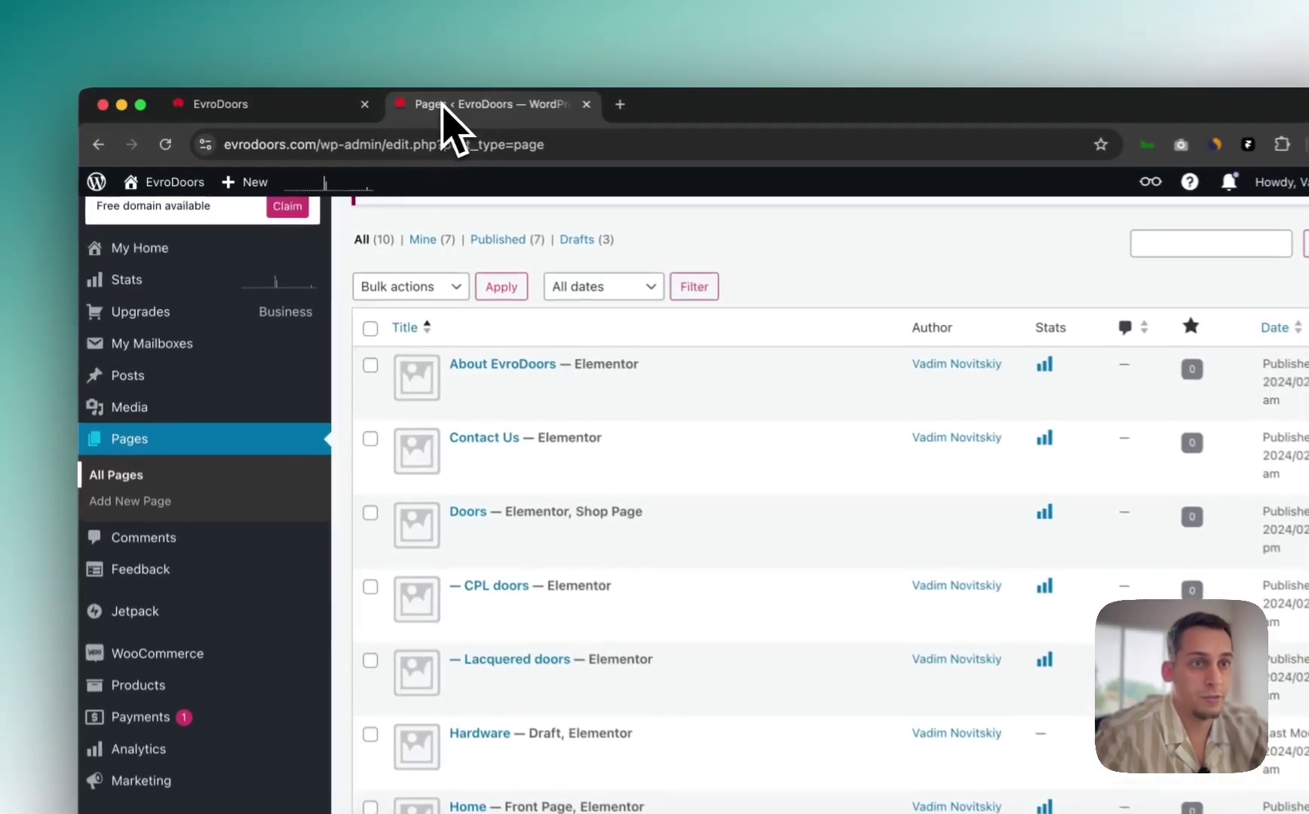
scroll(502, 467, down, 5)
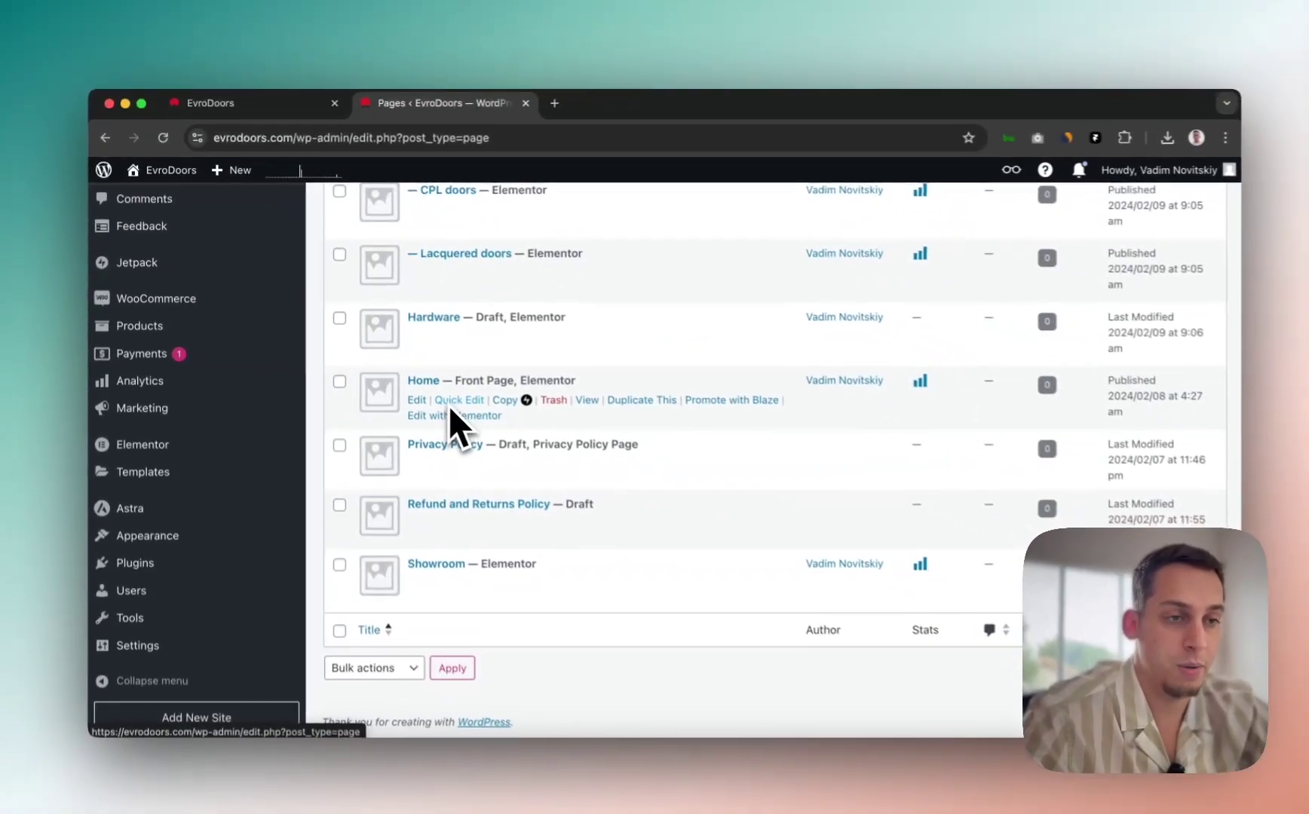
scroll(448, 411, up, 10)
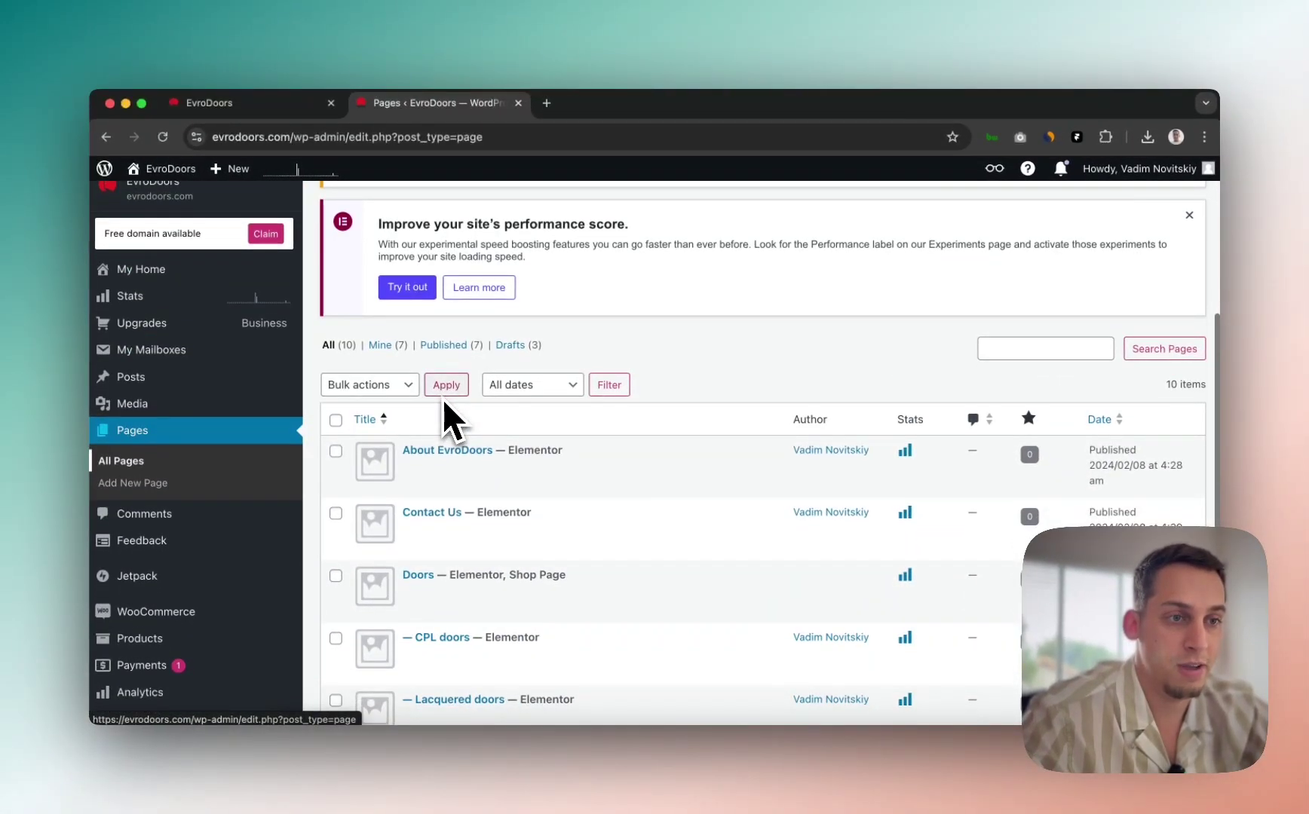
scroll(442, 398, up, 2)
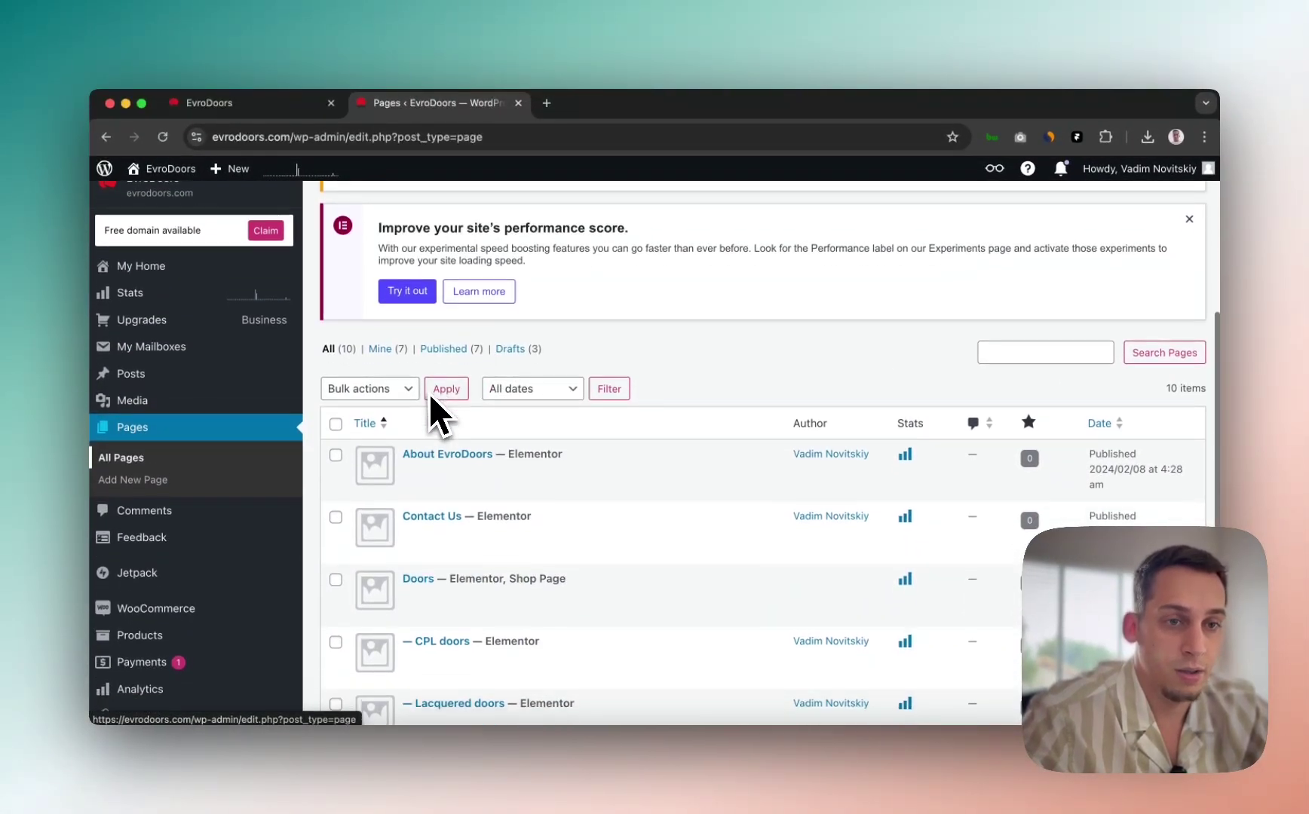
Step: Browse the WordPress Posts list and the post Categories page
click(178, 376)
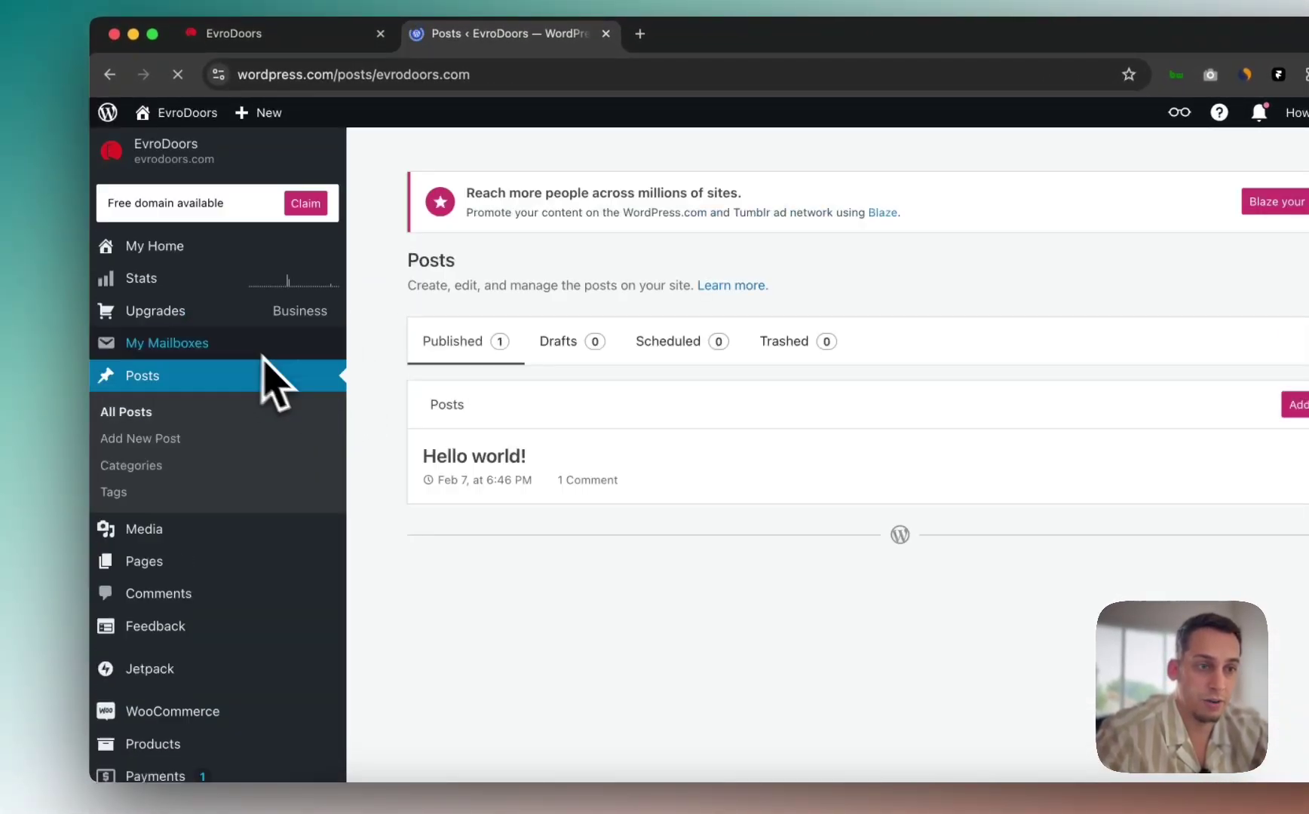
scroll(193, 444, down, 3)
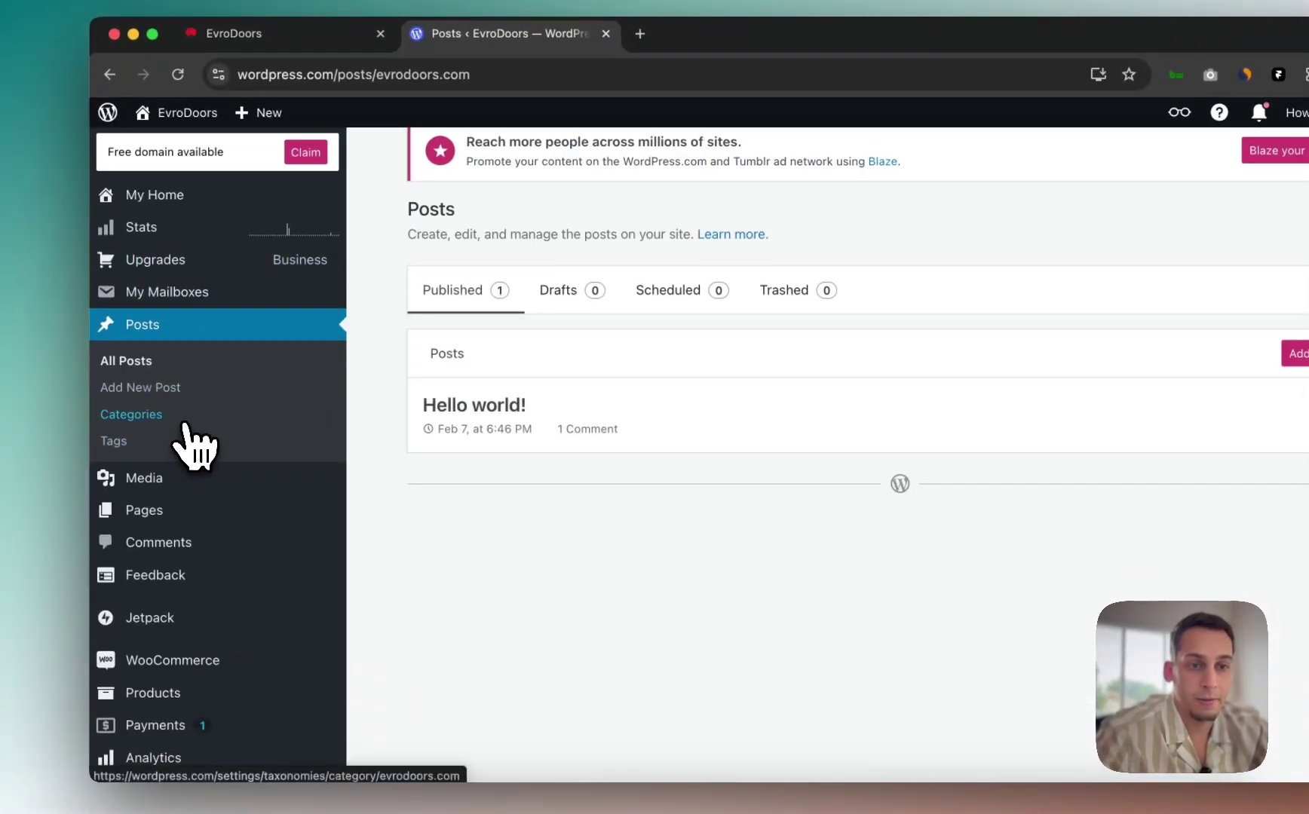
scroll(174, 460, up, 3)
click(154, 464)
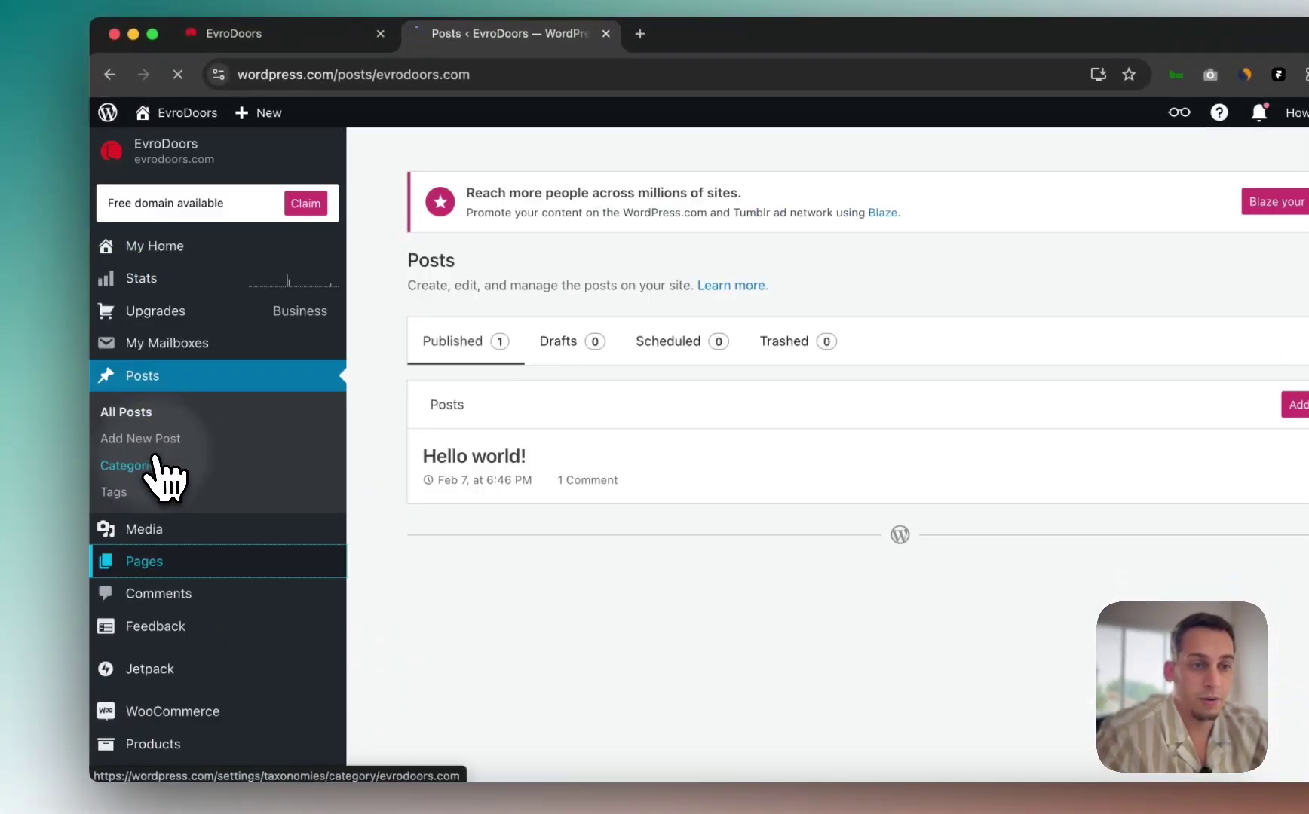
Step: Go back to the Pages list, then return to the live EvroDoors homepage
click(136, 561)
scroll(532, 441, down, 5)
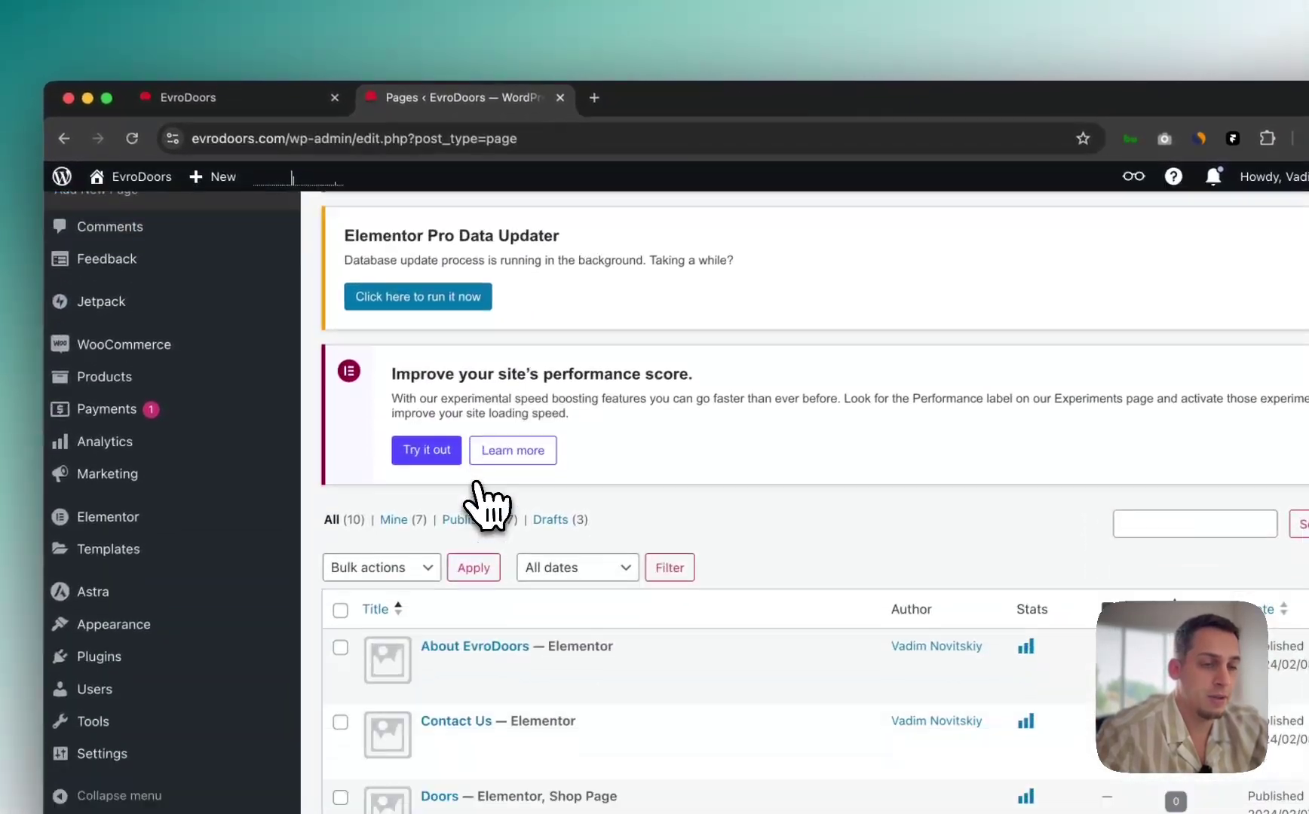
scroll(486, 507, down, 5)
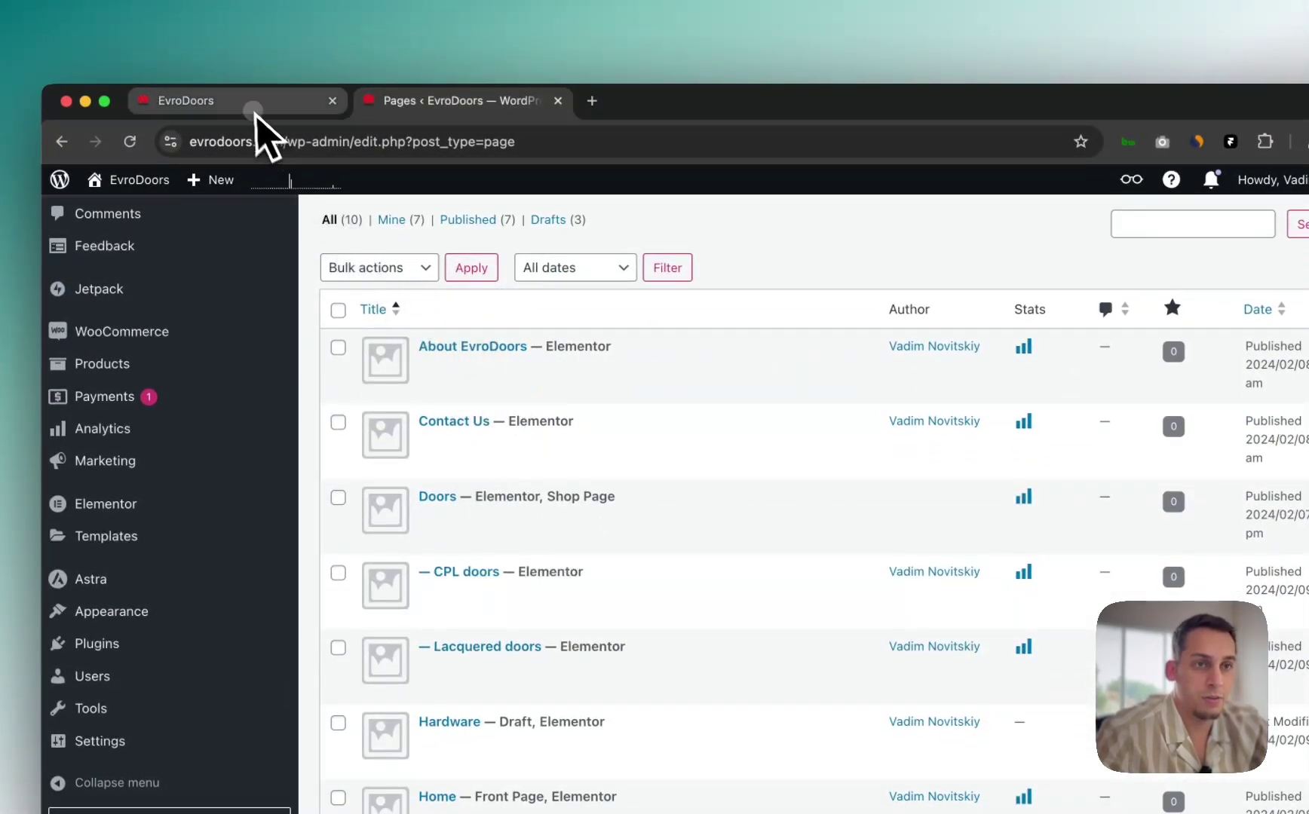
click(255, 106)
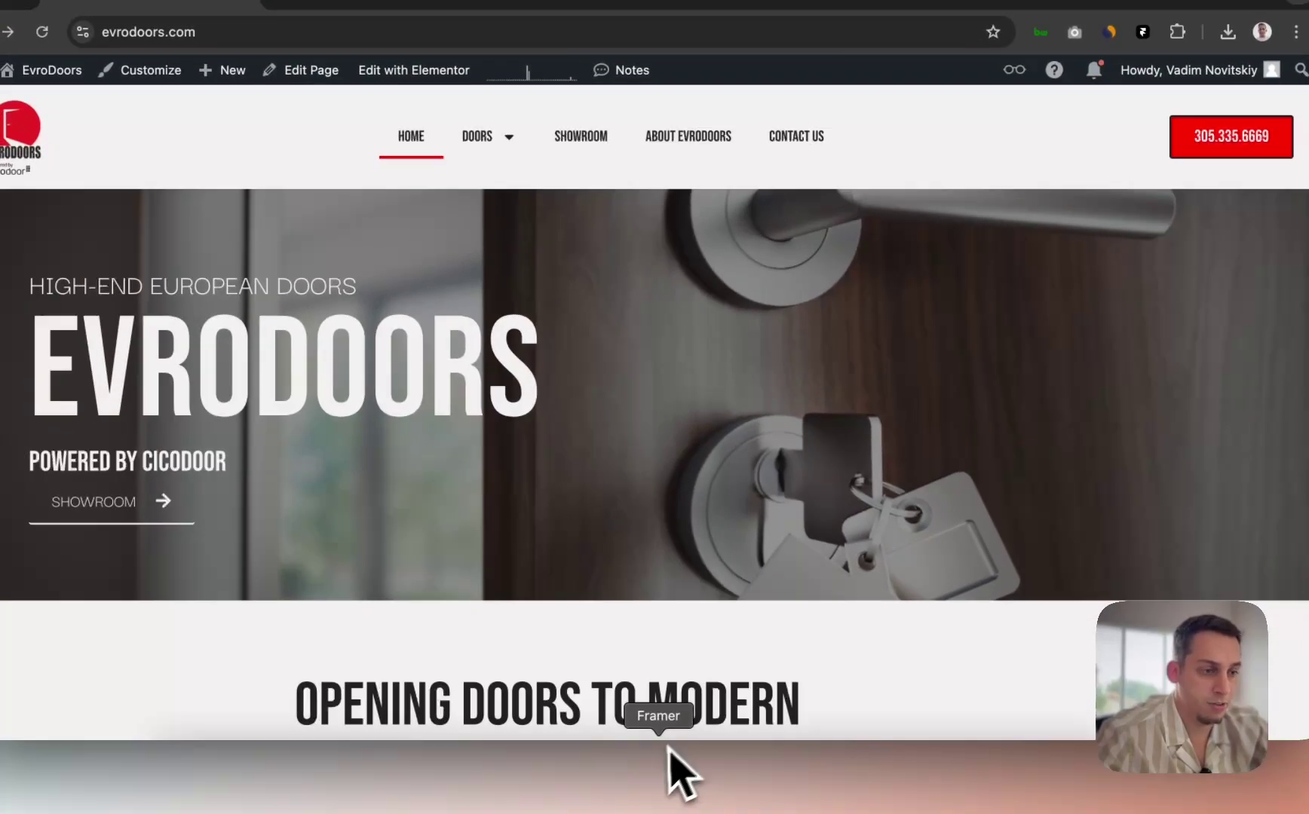
Step: Switch to the Framer project and select the Desktop breakpoint frame
click(664, 769)
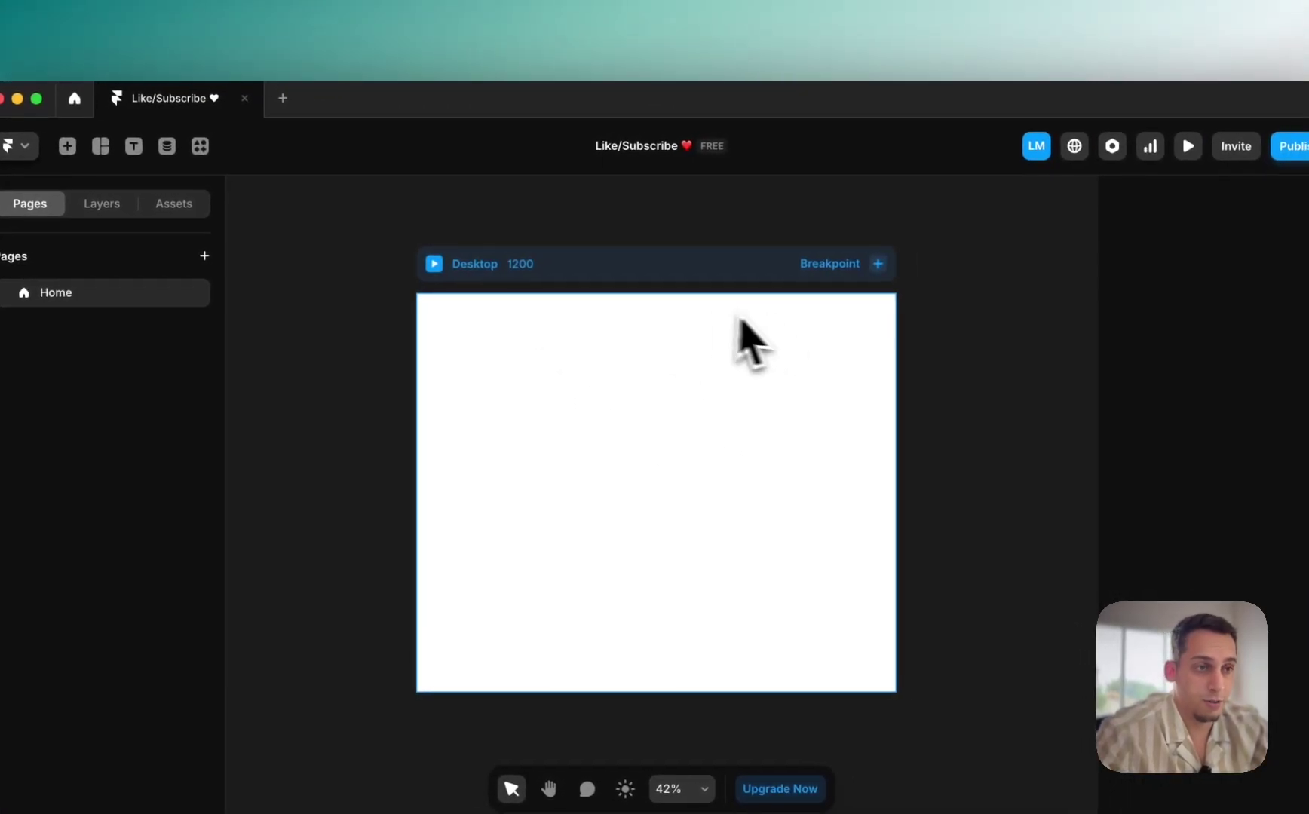
scroll(620, 342, right, 3)
scroll(616, 332, left, 1)
scroll(616, 317, down, 3)
scroll(617, 316, left, 1)
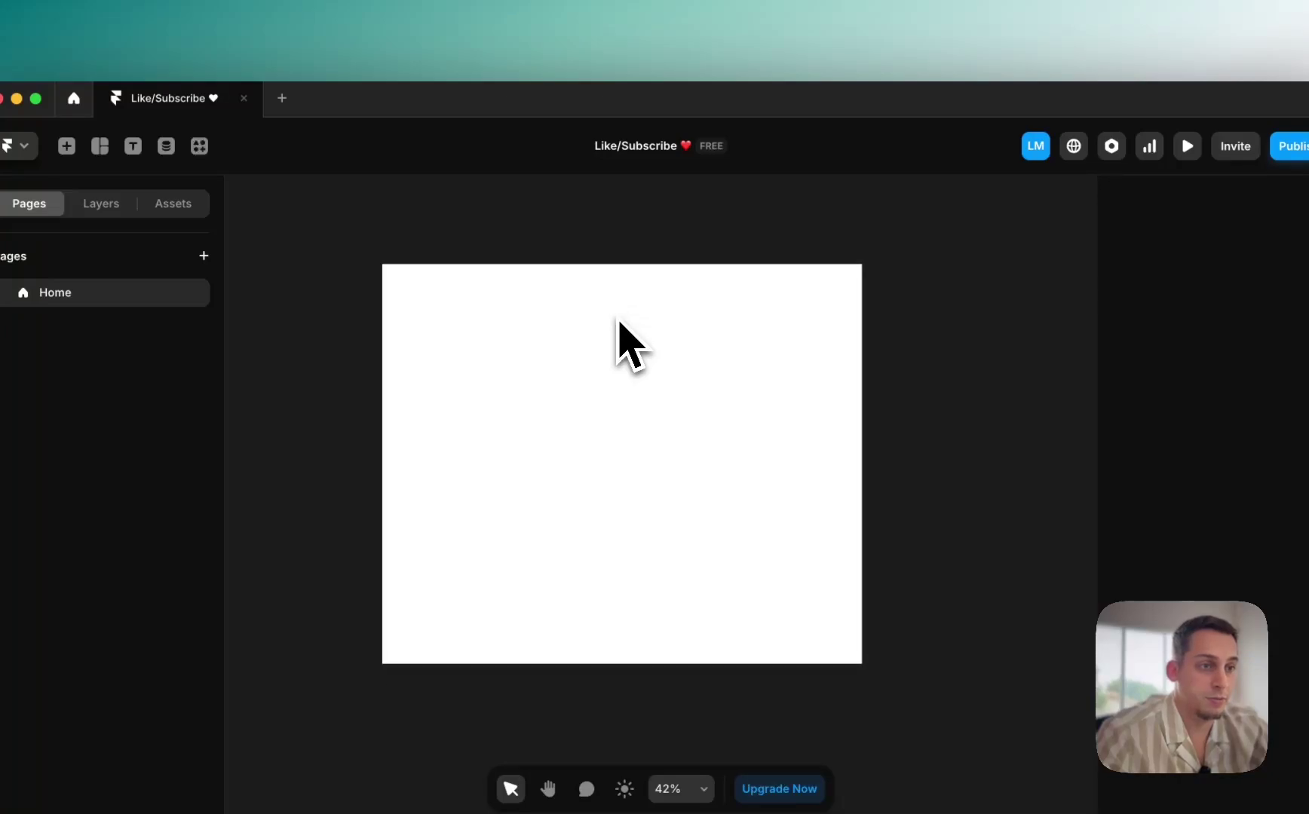
click(544, 227)
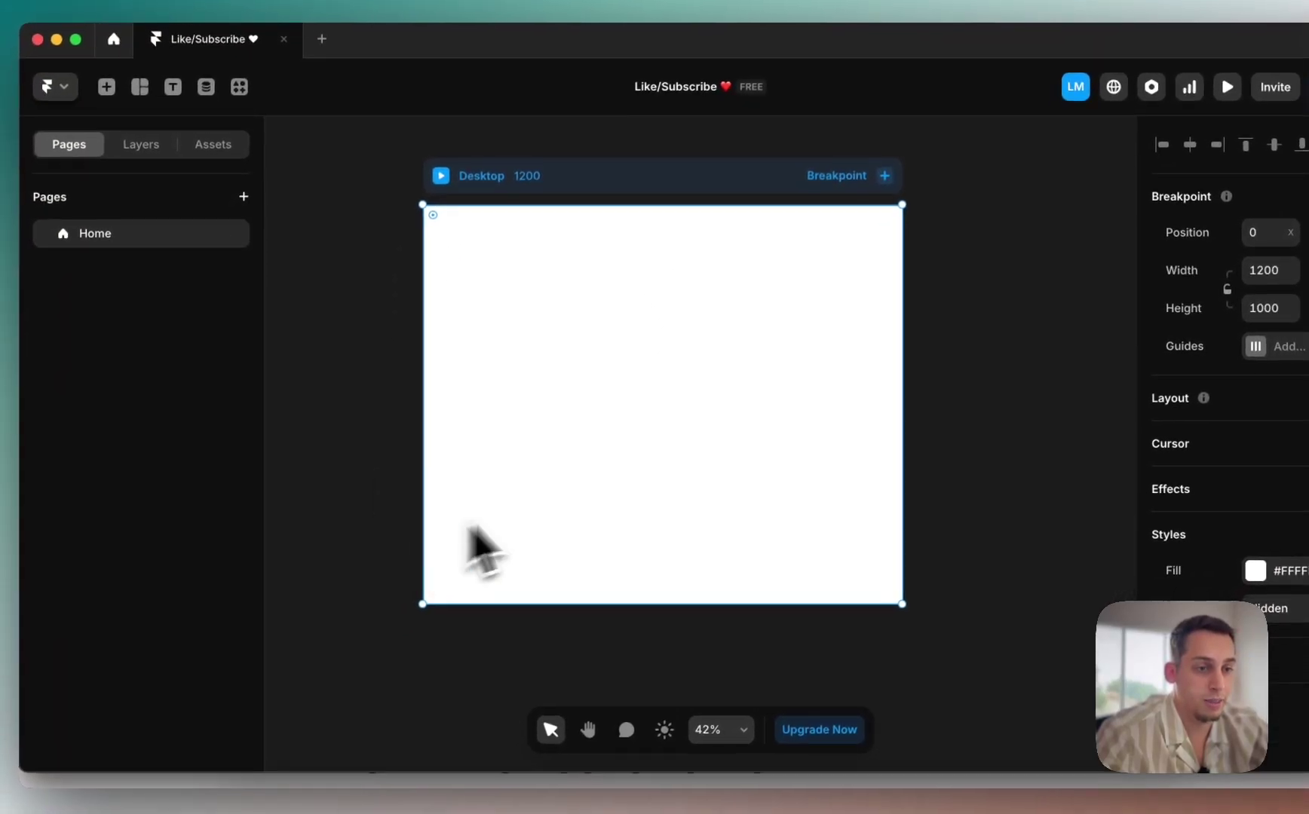
scroll(517, 553, down, 3)
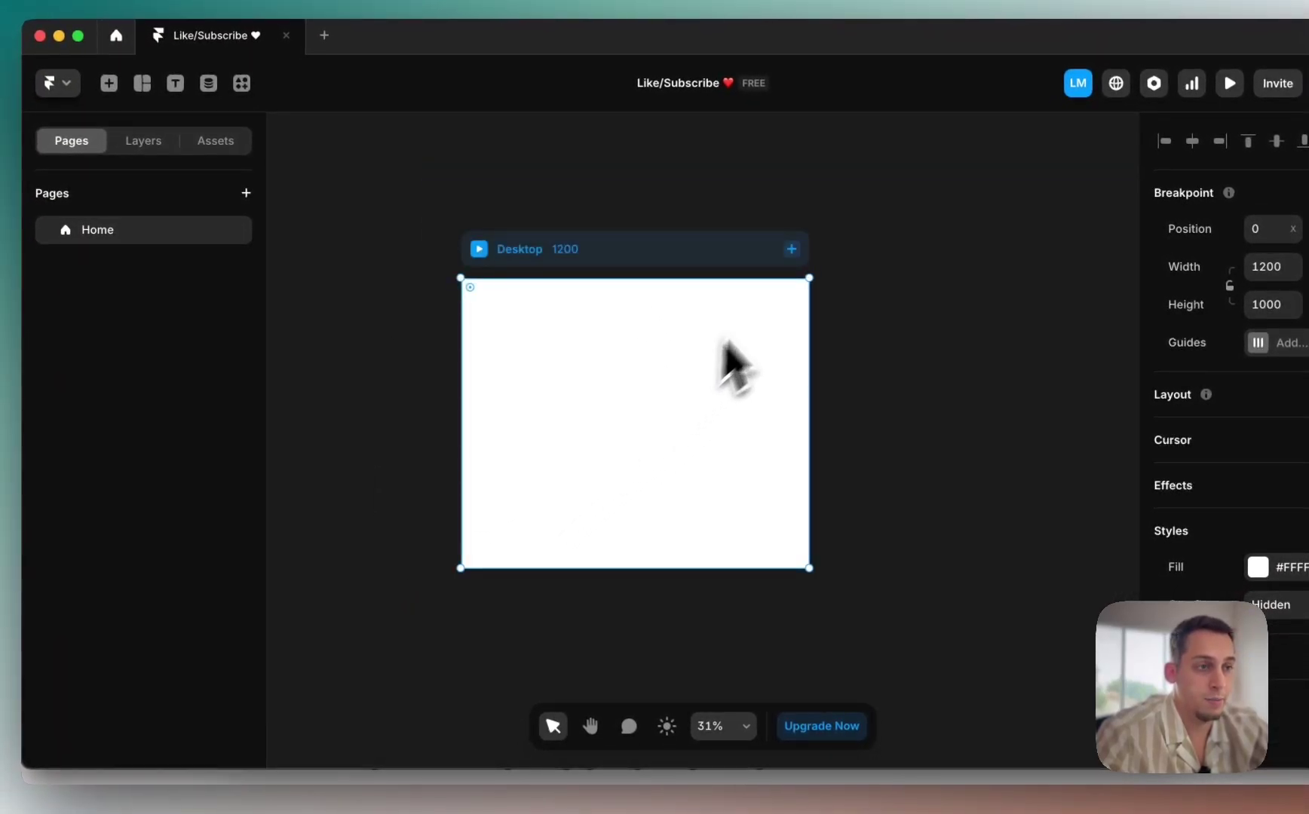
Step: Add a Tablet breakpoint and a 390-wide Phone breakpoint beside Desktop
click(792, 251)
click(809, 288)
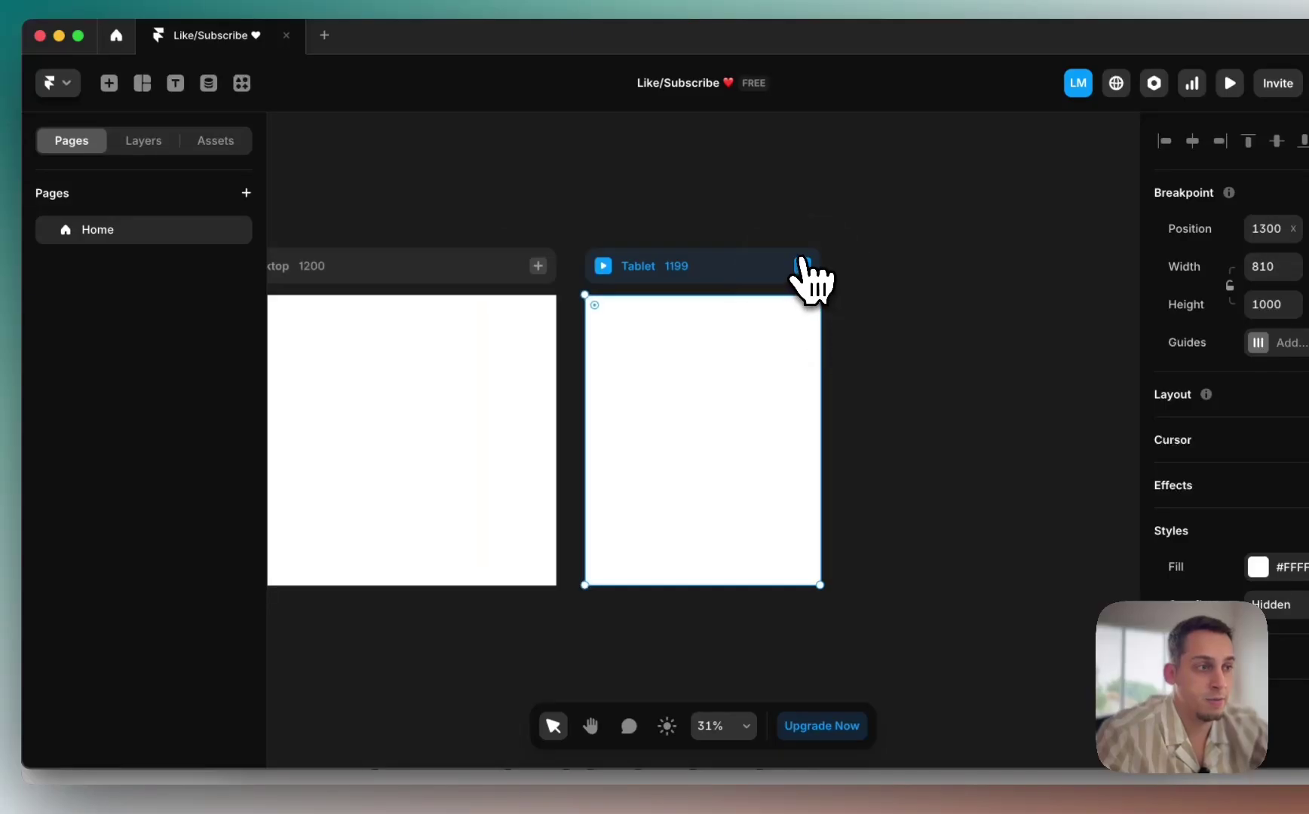
click(802, 266)
click(821, 306)
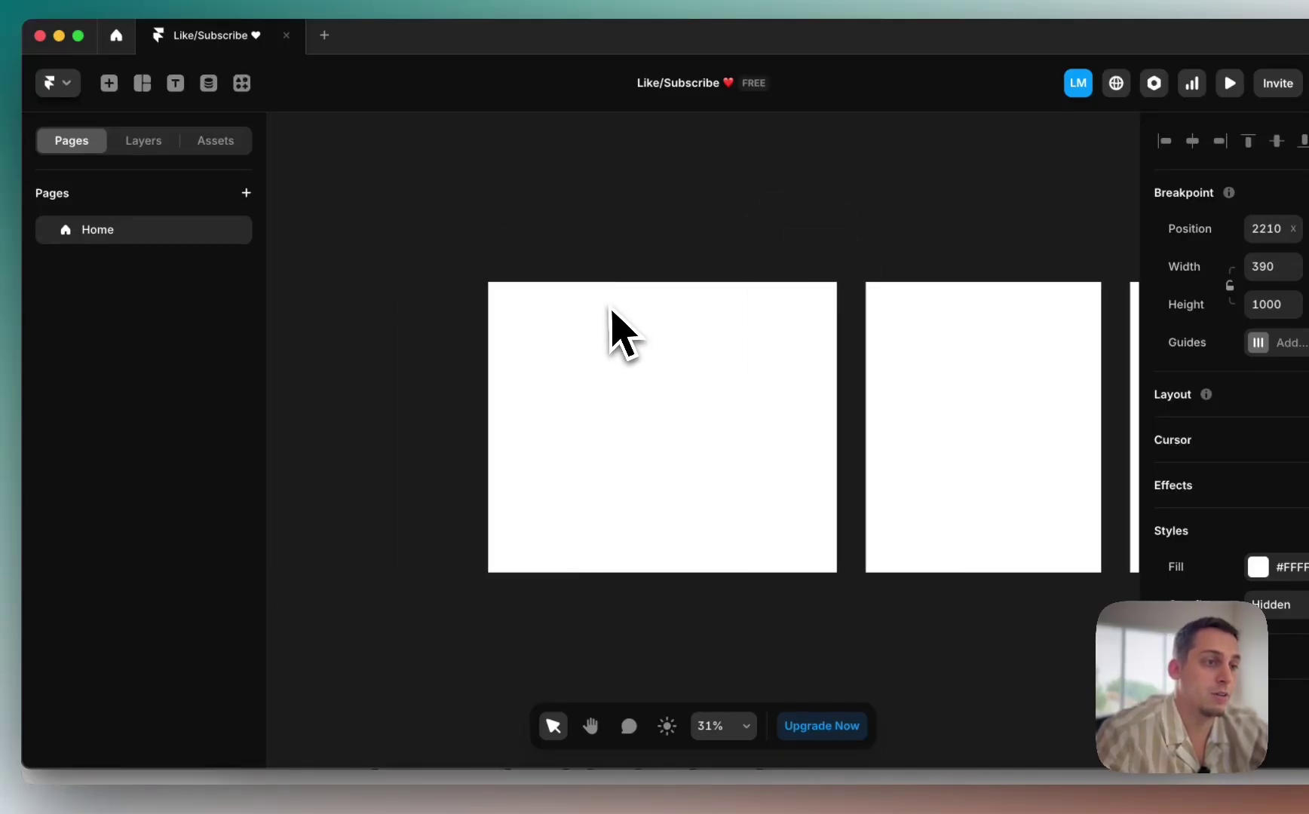
Step: Clear the canvas selection and switch back to the EvroDoors site in Chrome
click(580, 268)
click(345, 505)
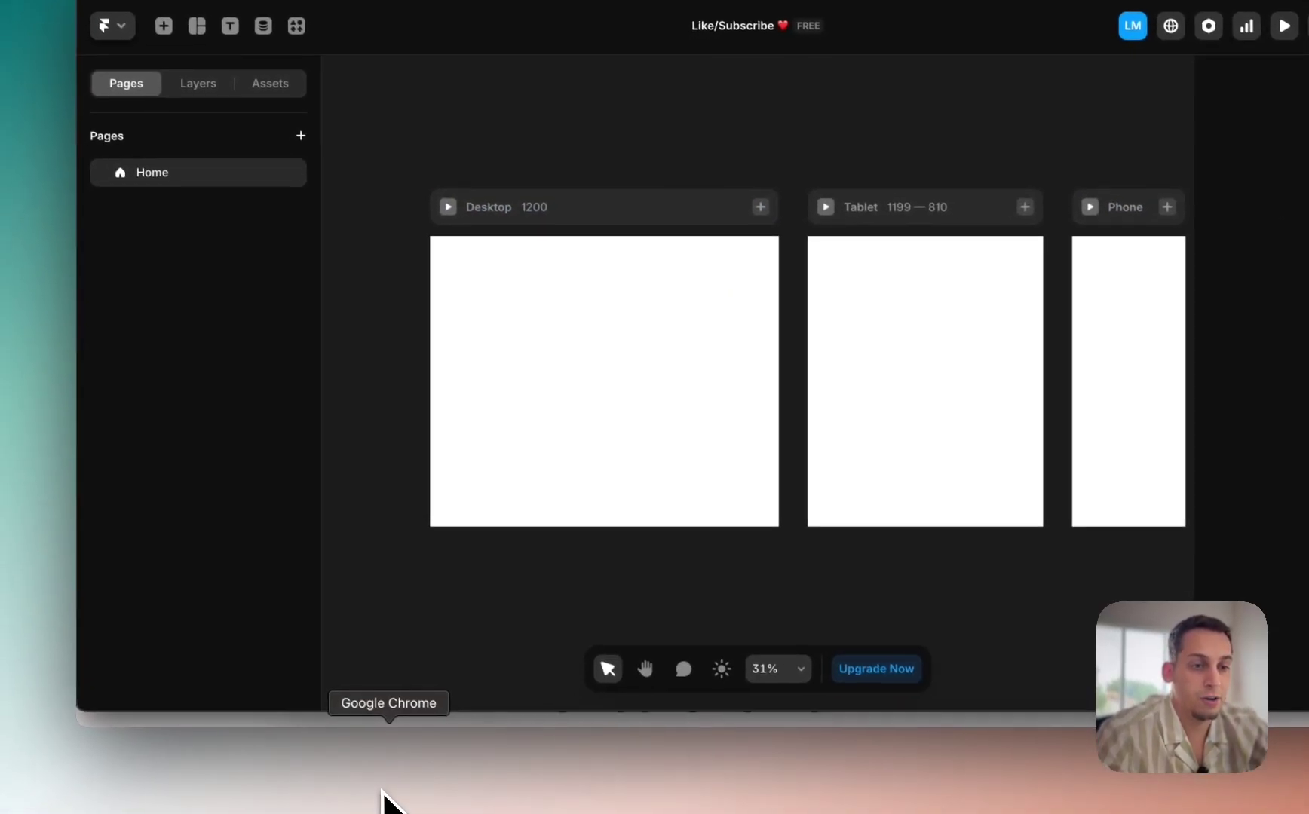
click(383, 799)
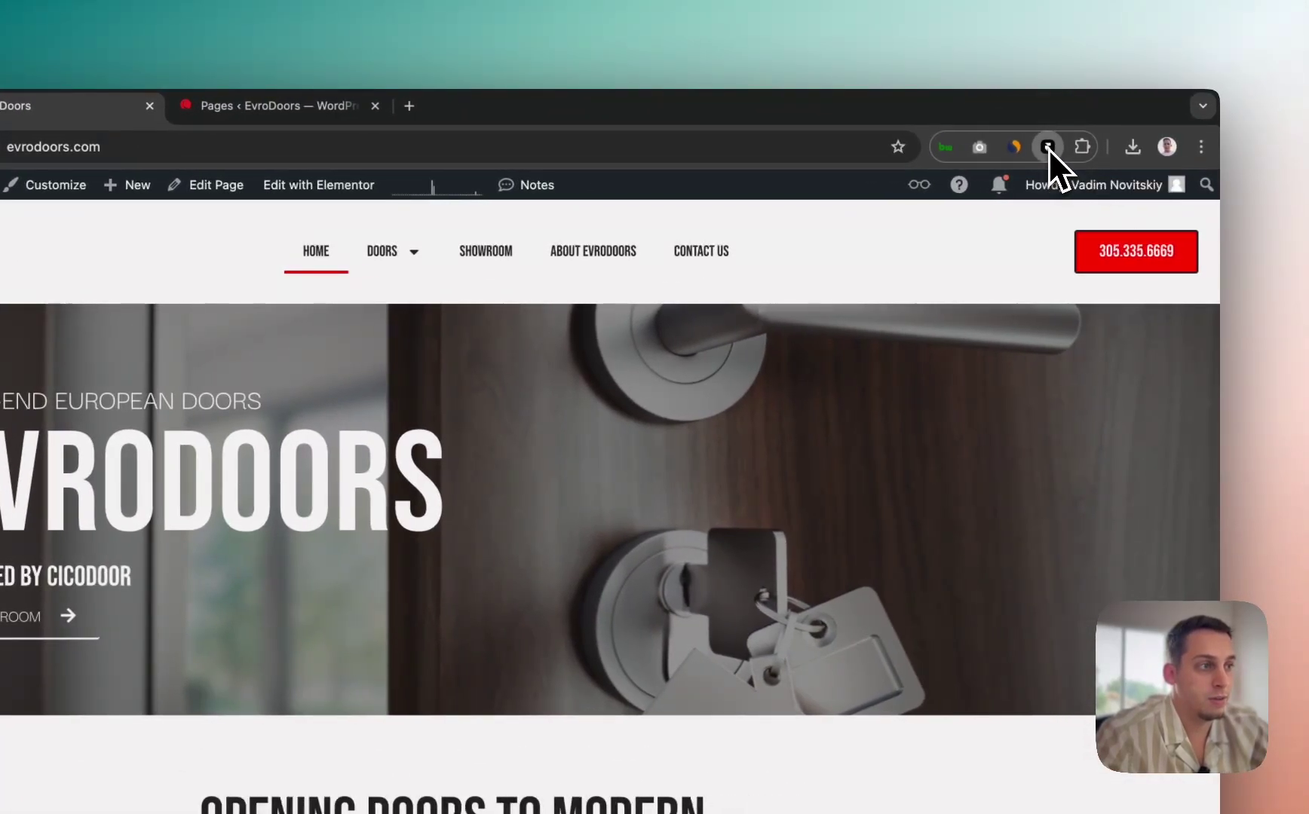
Step: Turn on HTML to Framer and copy the header, EVRODOORS hero and headline band layouts
click(1048, 147)
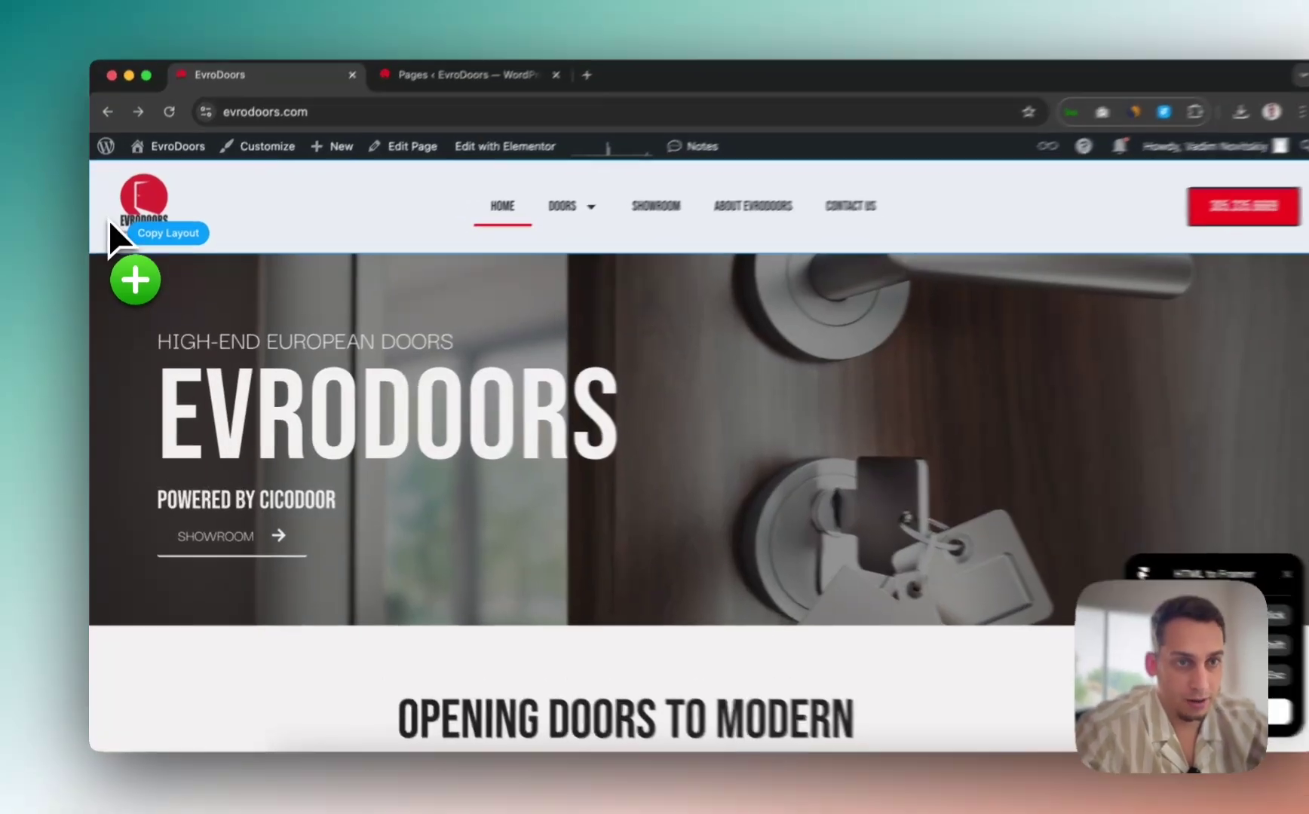
click(108, 239)
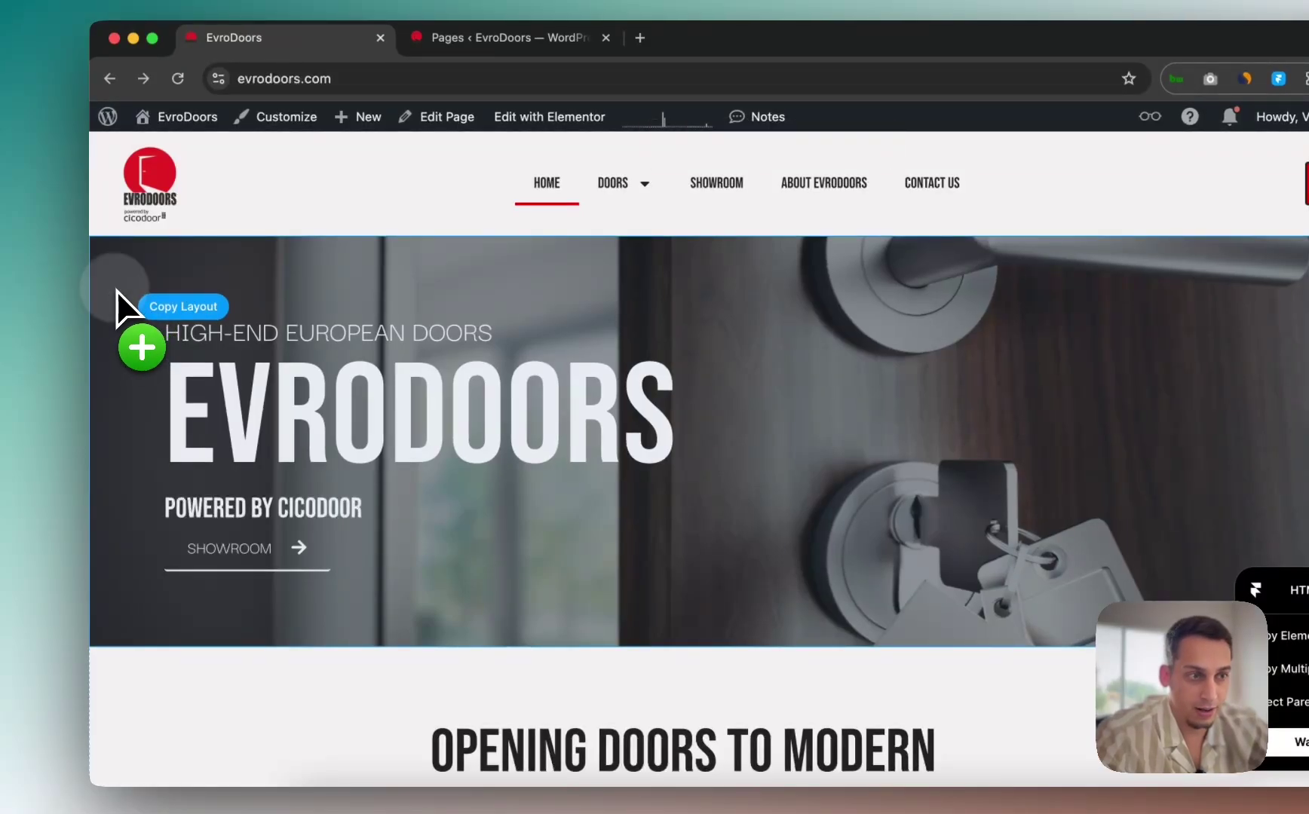
click(117, 290)
scroll(117, 302, down, 5)
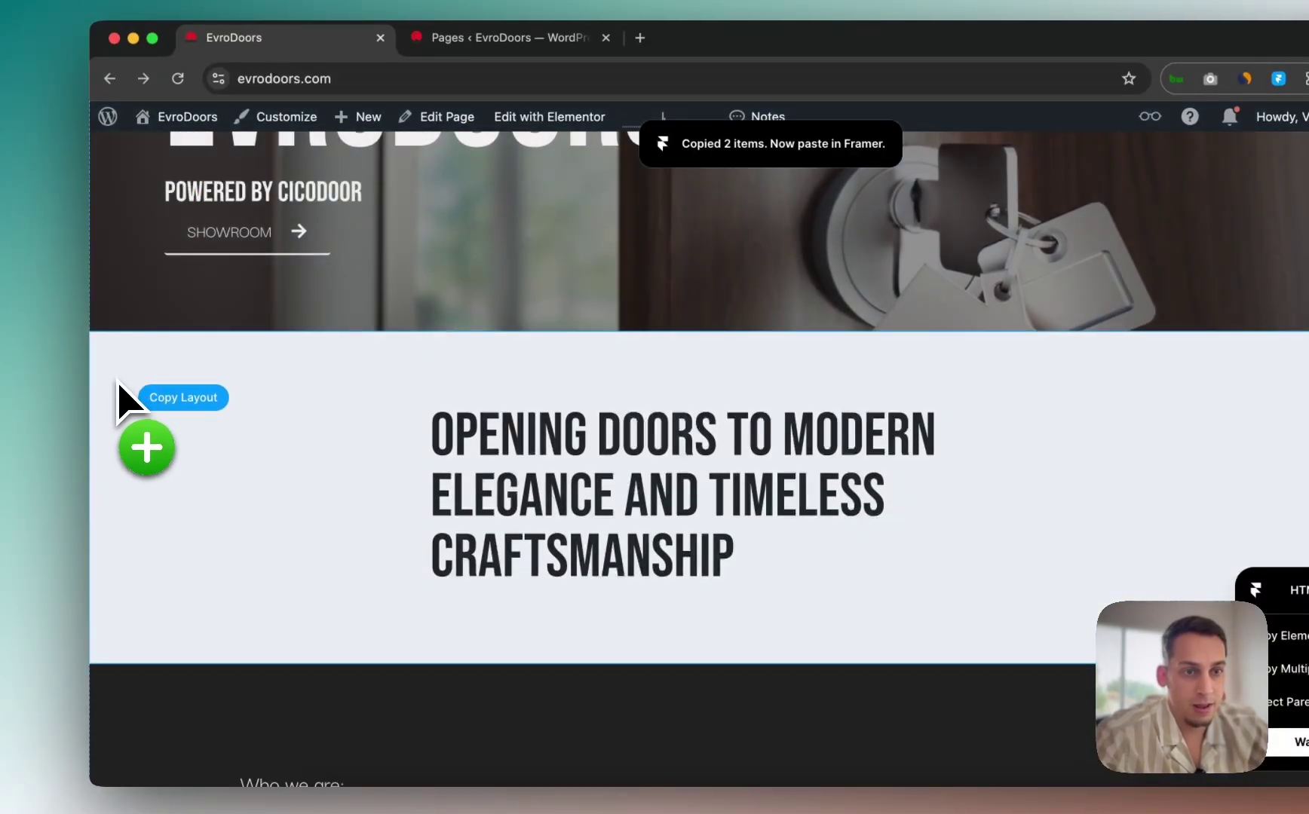
click(118, 383)
Step: Copy the stats row, full-width image strip and PRODUCT LINE section layouts
scroll(121, 381, down, 5)
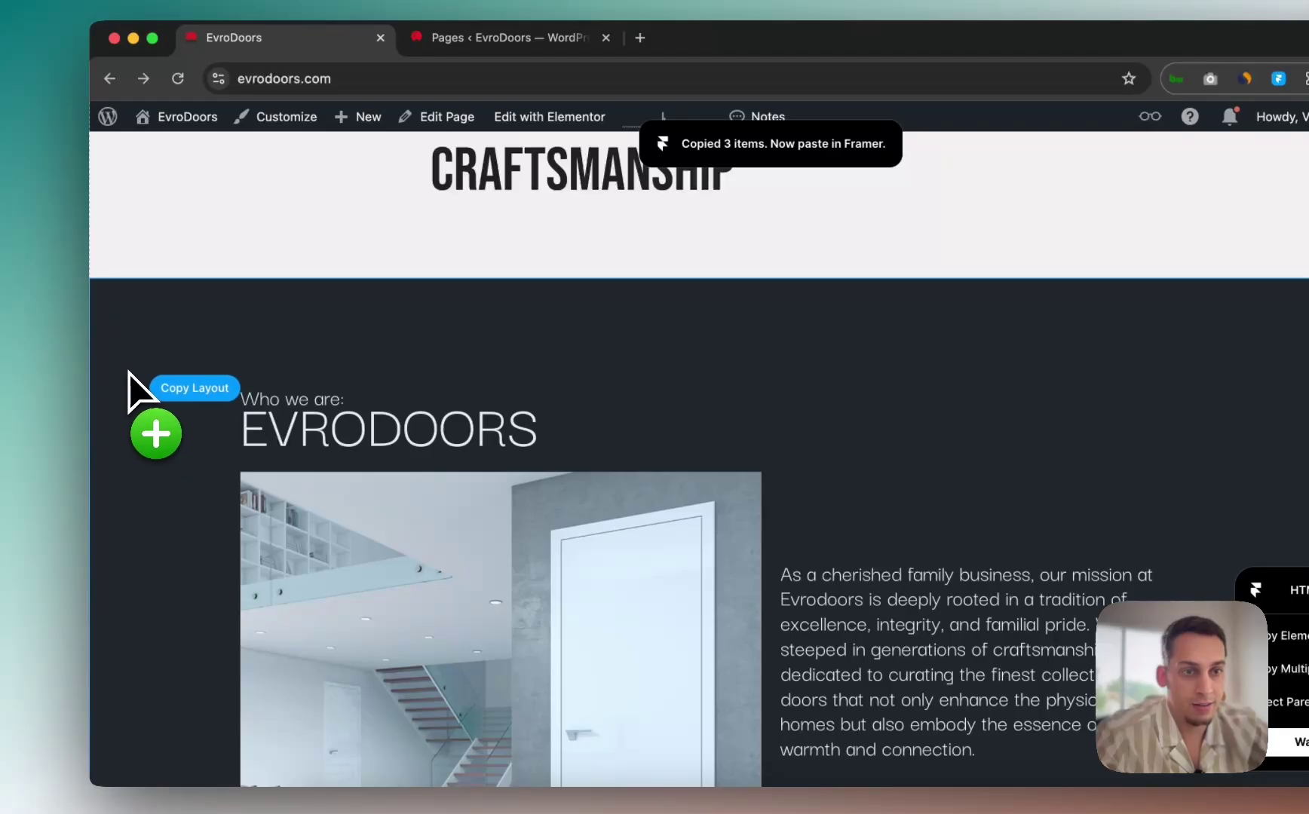
scroll(128, 377, down, 10)
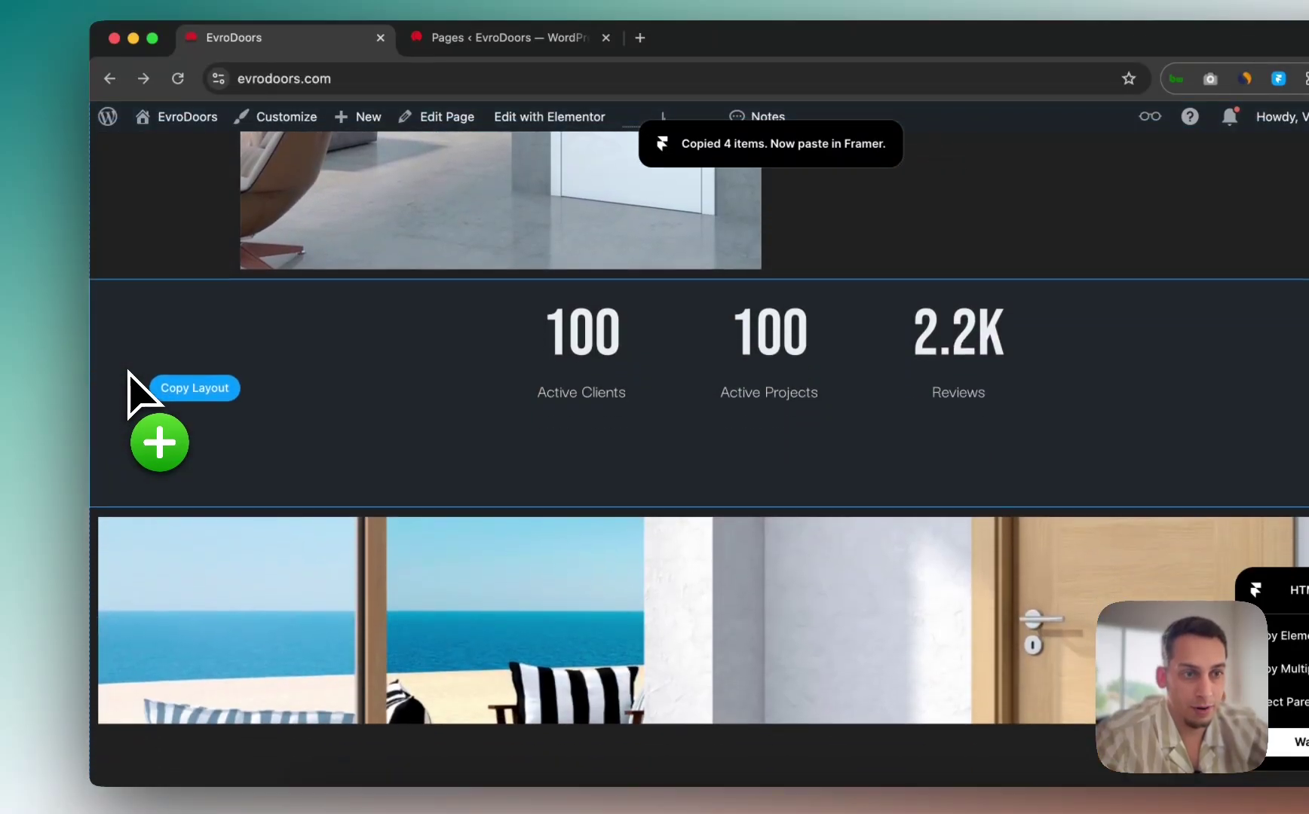
click(126, 379)
scroll(125, 379, down, 4)
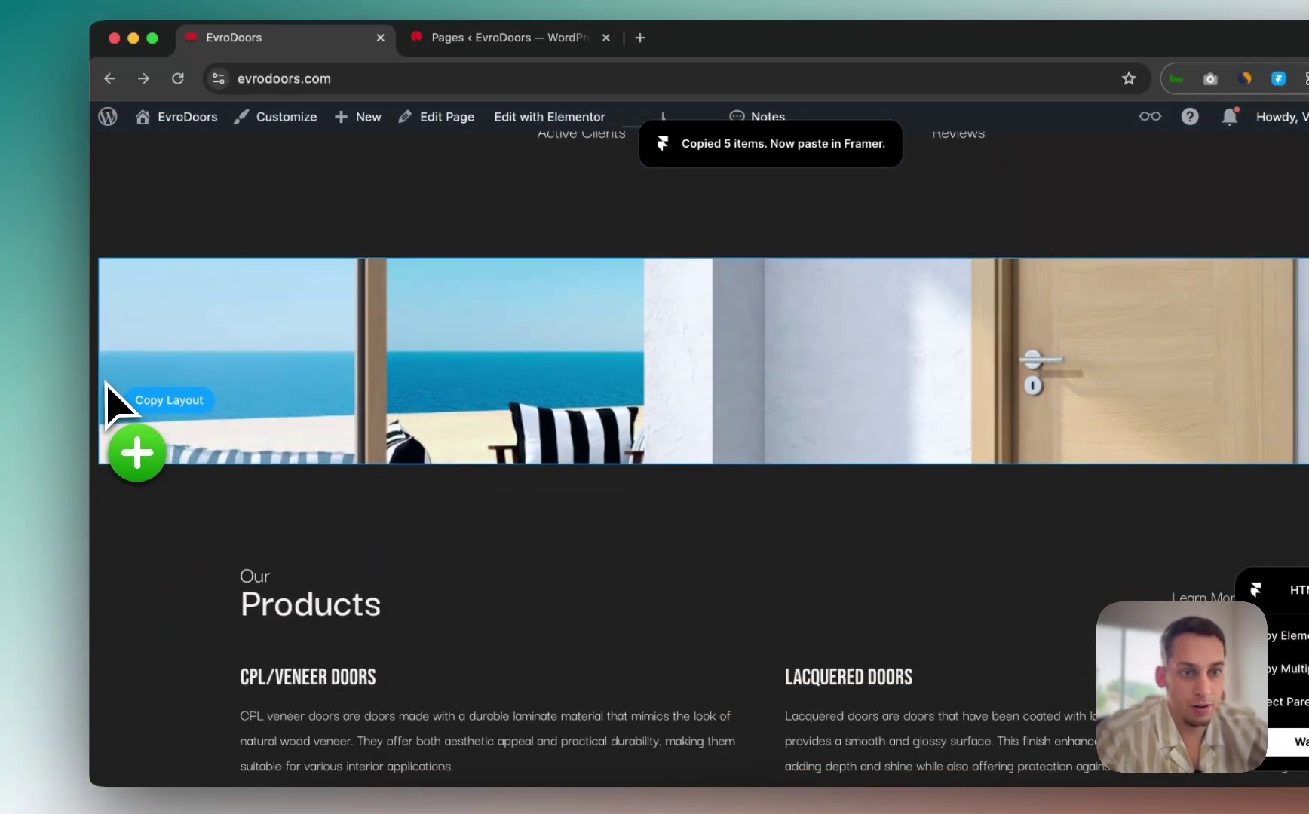
click(99, 385)
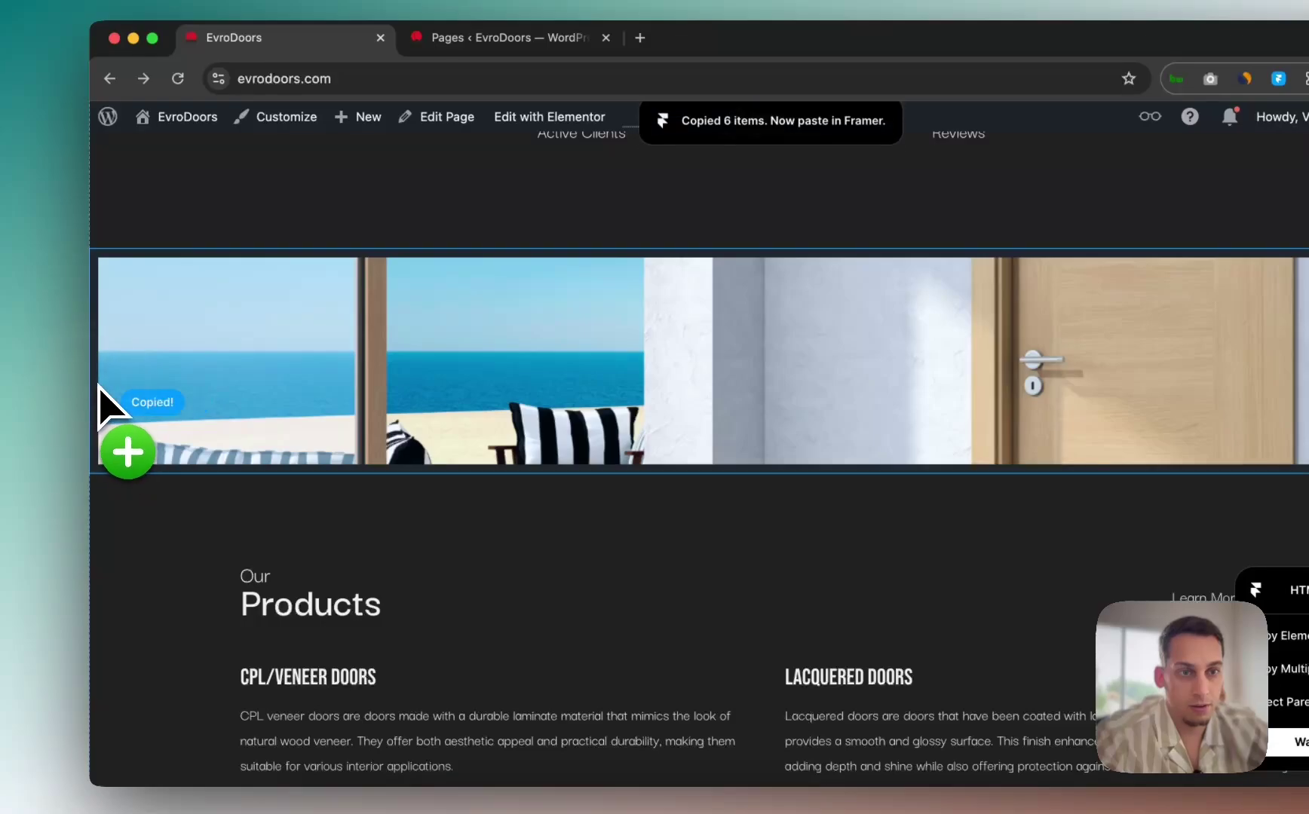
scroll(113, 419, down, 3)
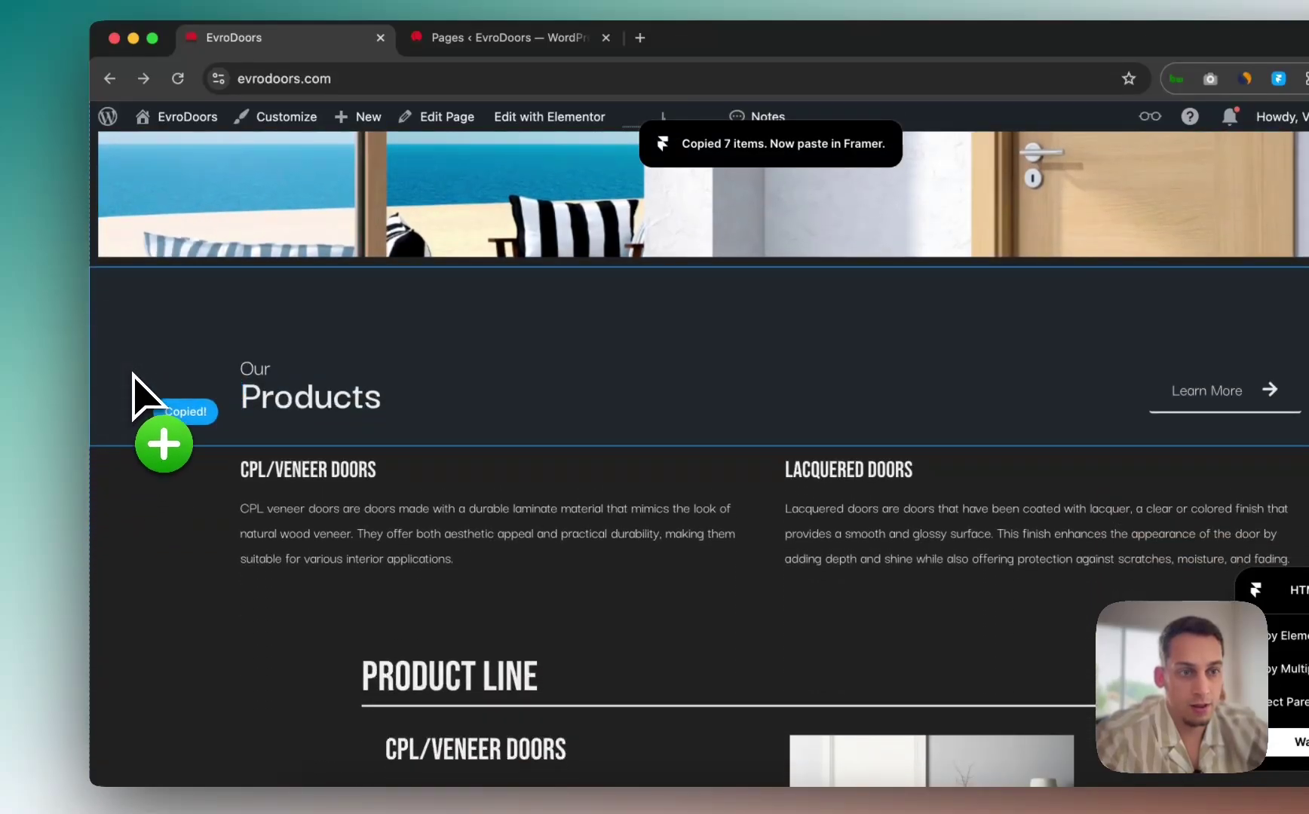
scroll(125, 495, down, 5)
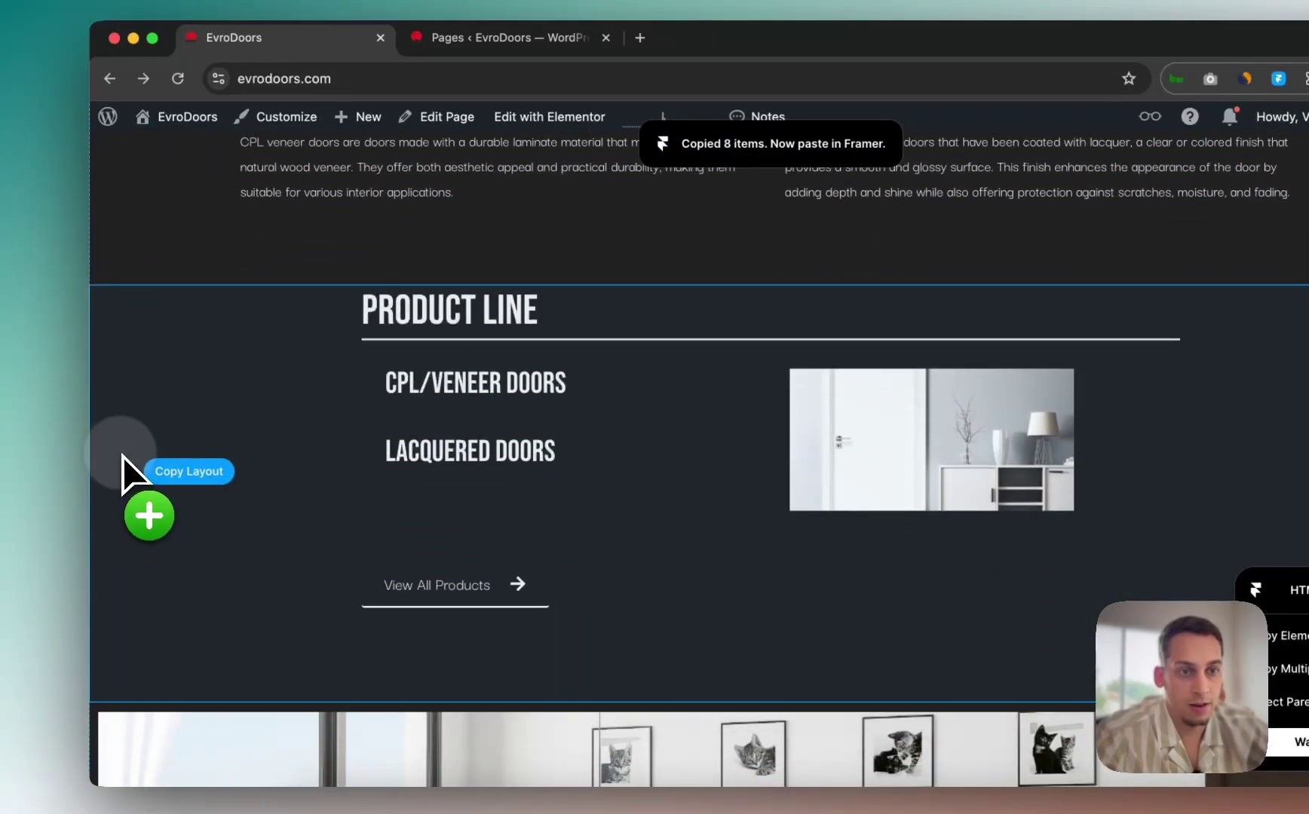
click(122, 456)
Step: Copy the interior photo band and the footer section layouts
scroll(121, 456, down, 4)
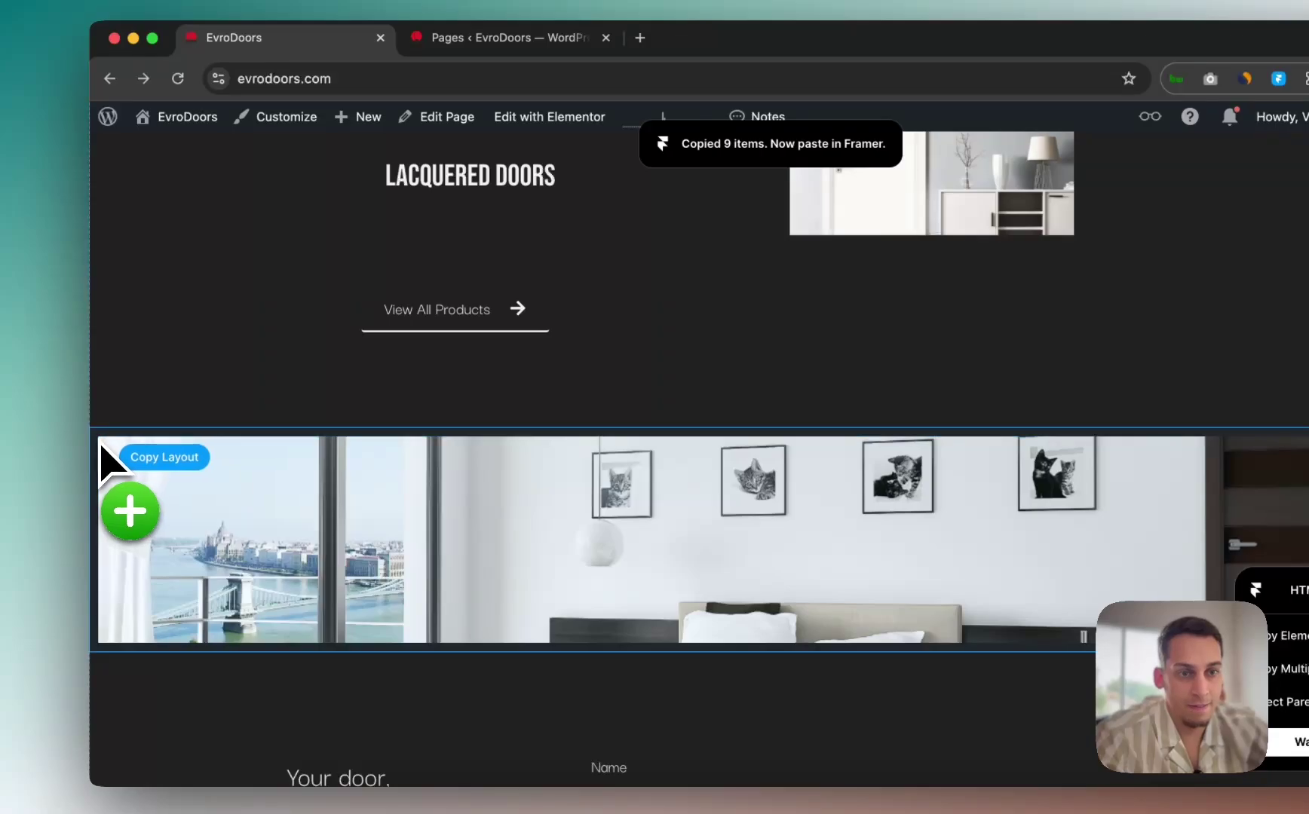
click(98, 441)
scroll(98, 443, down, 3)
scroll(105, 448, down, 1)
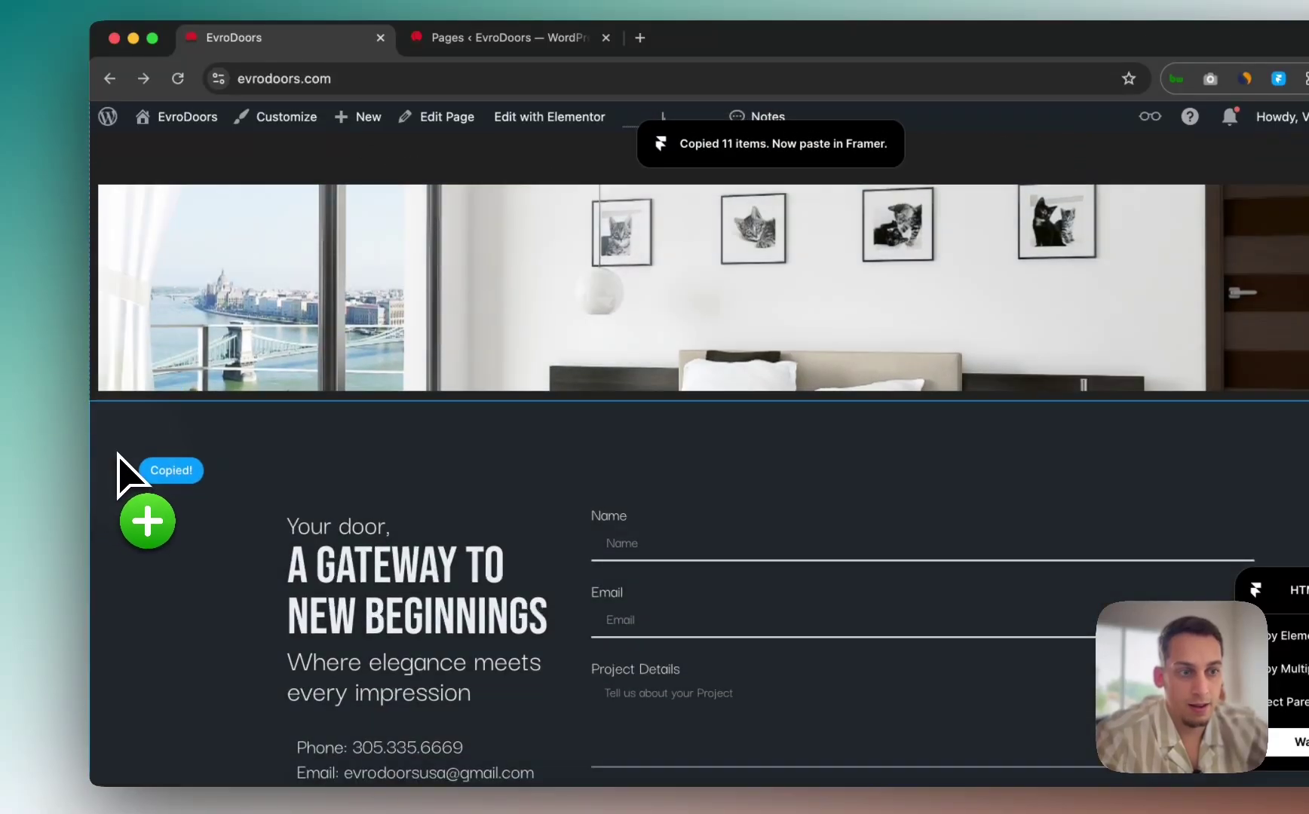
scroll(118, 457, down, 5)
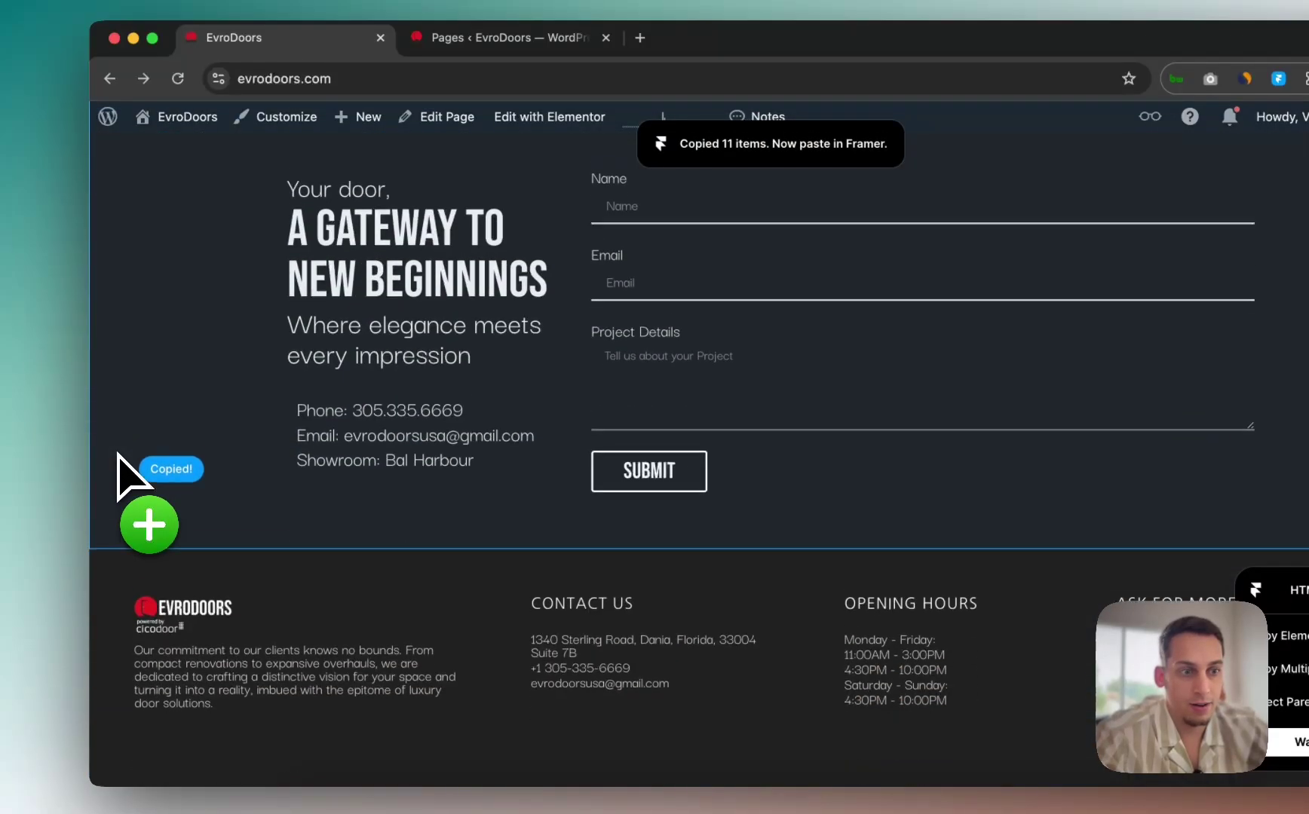
click(101, 592)
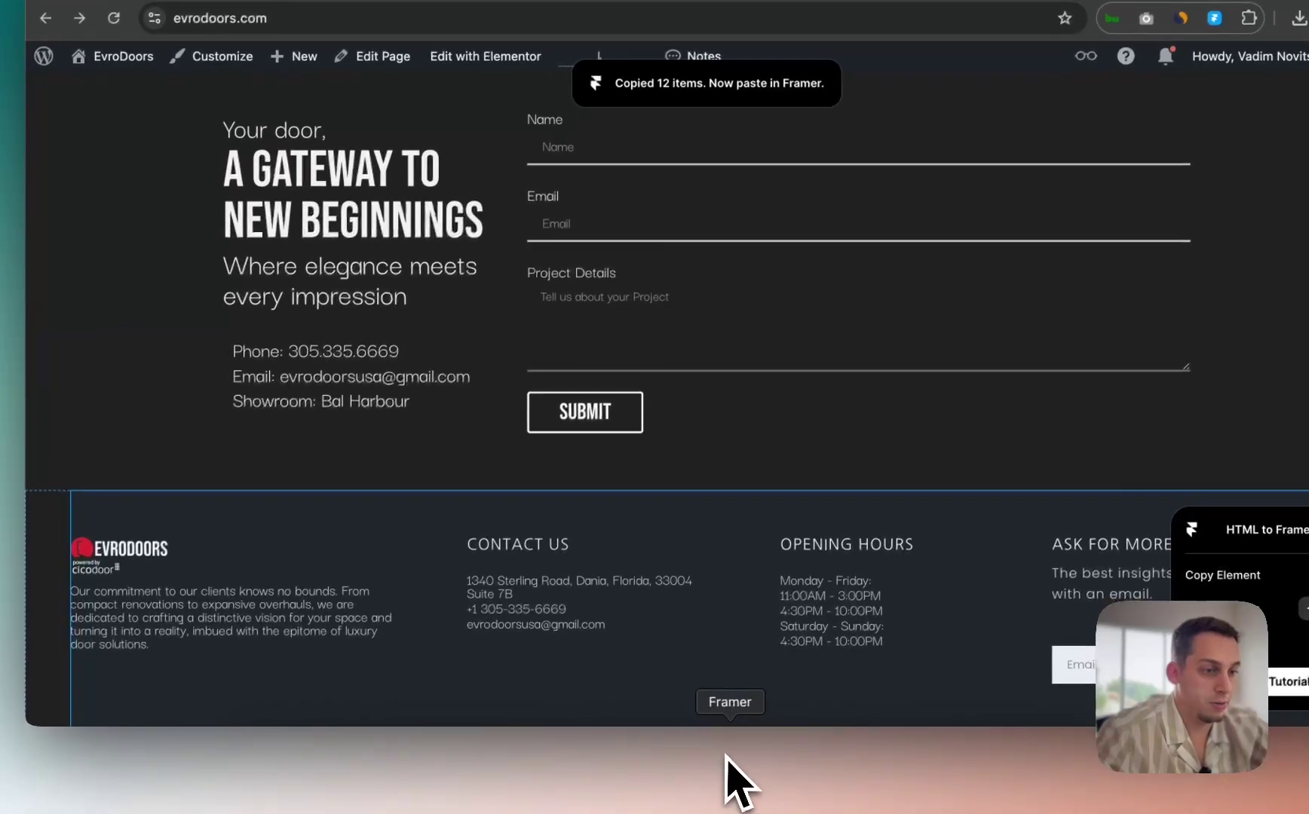
Step: Paste the copied EvroDoors layout into Framer's Desktop breakpoint, undoing and redoing to keep it
click(727, 756)
click(510, 218)
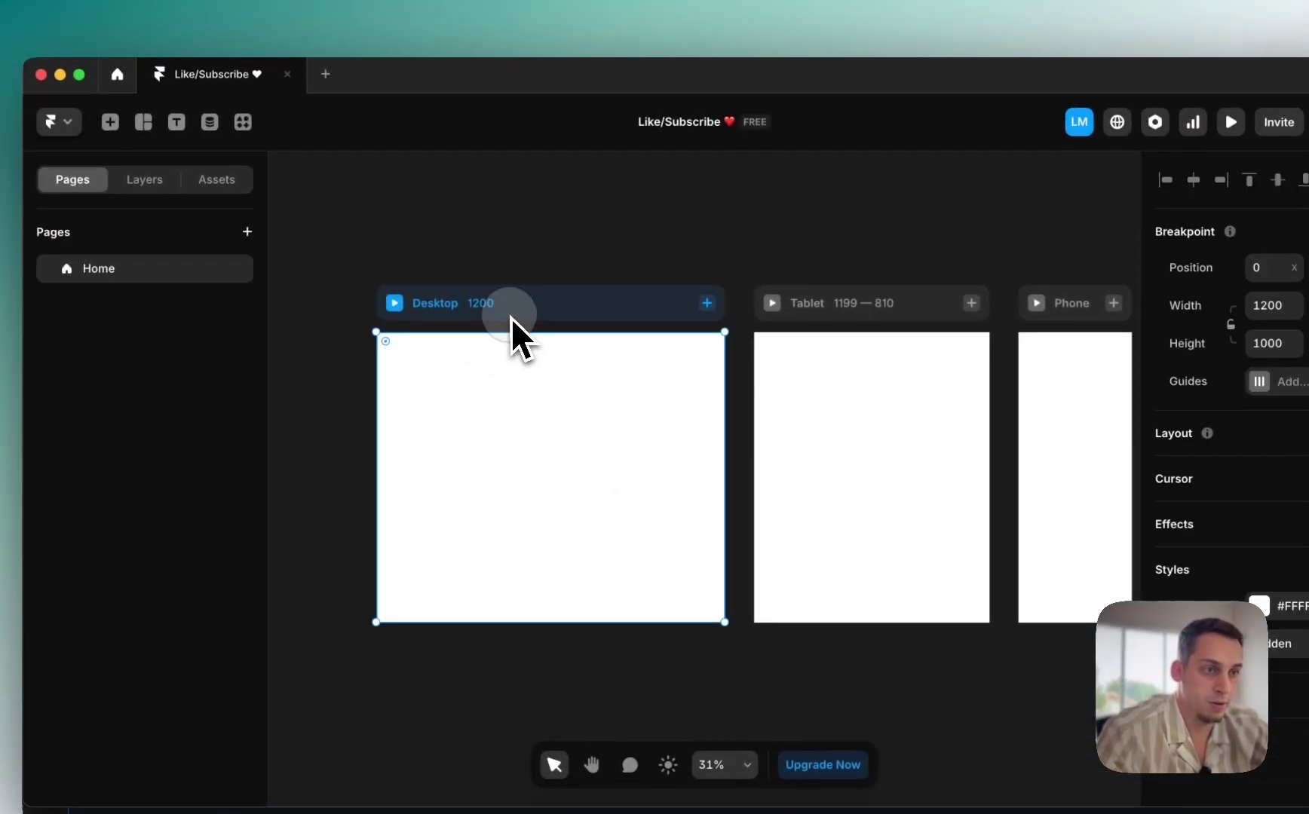
key(super+v)
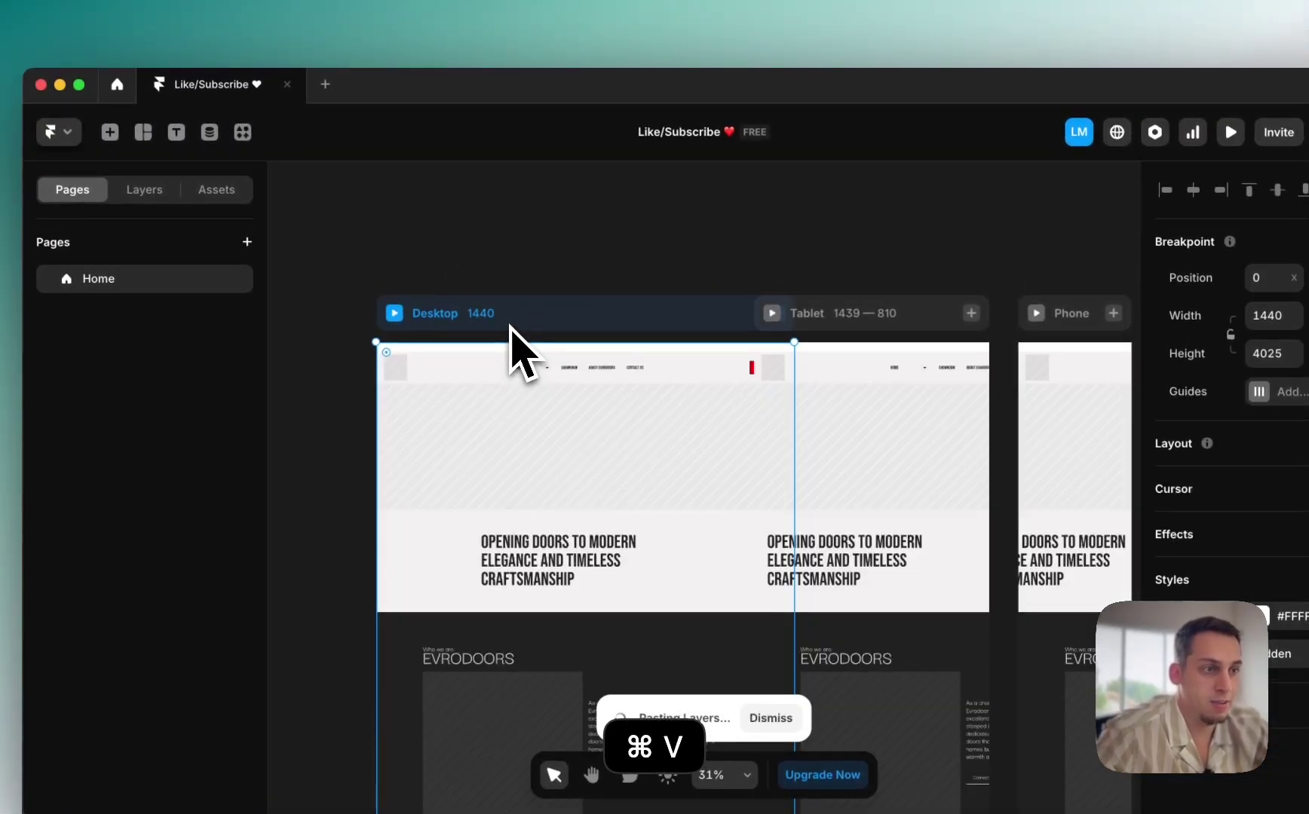
scroll(483, 316, down, 5)
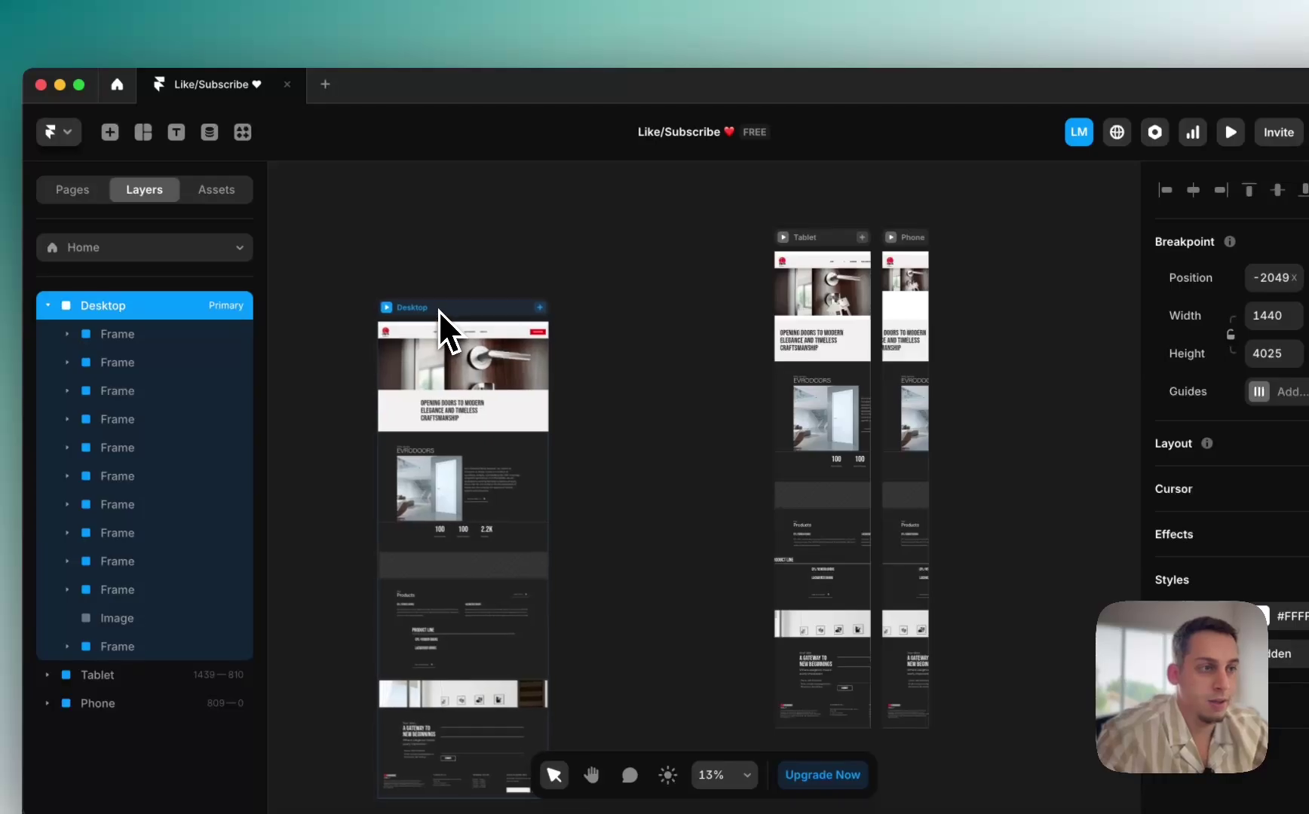
key(super+z)
key(super+shift+z)
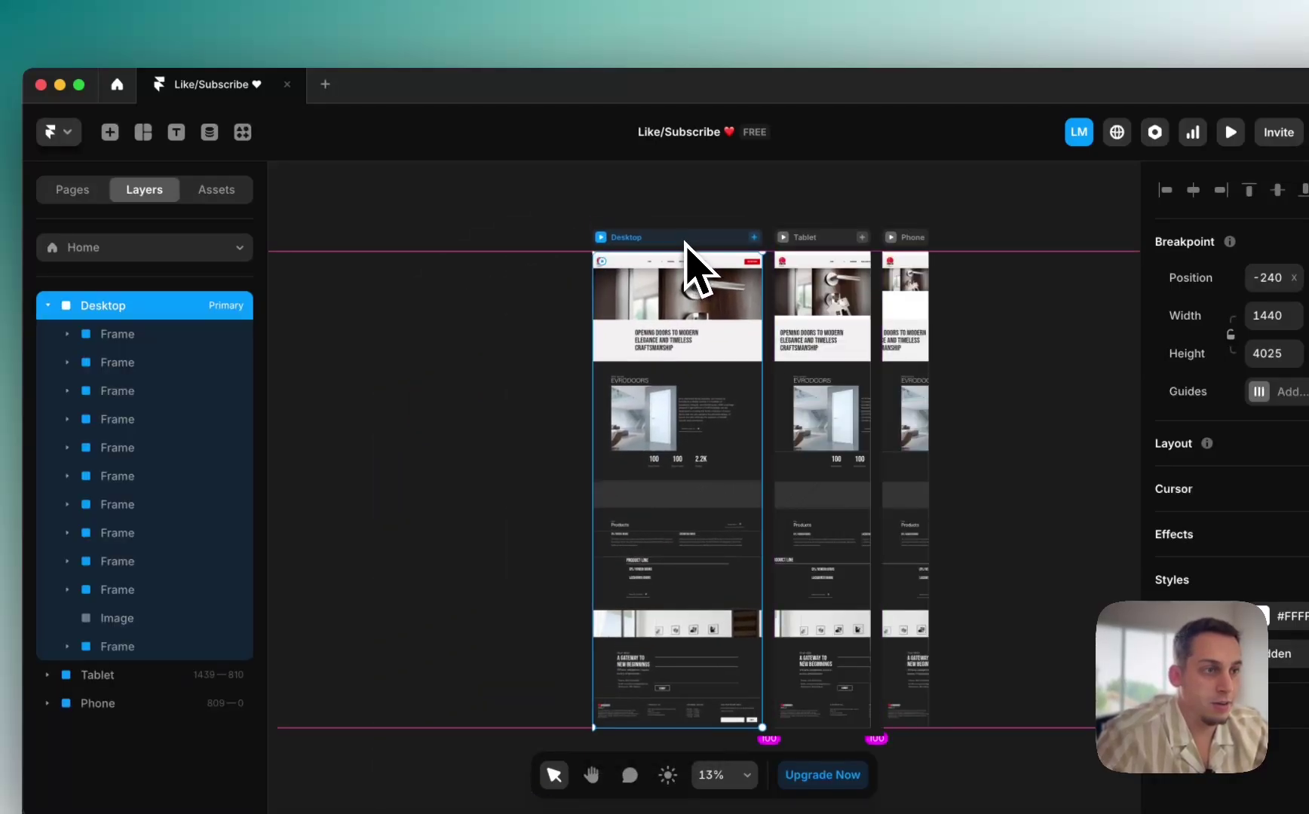
scroll(682, 253, up, 5)
scroll(649, 247, right, 5)
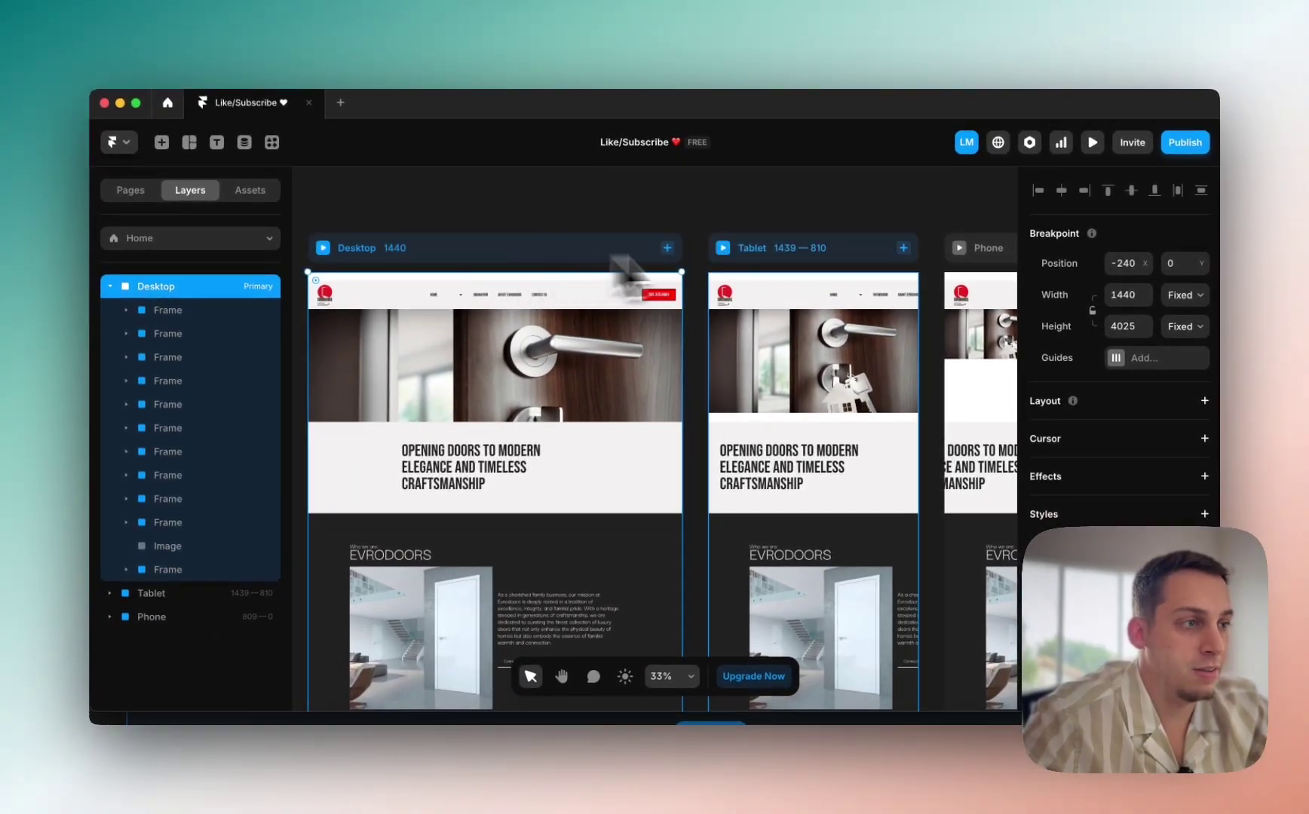
key(super+z)
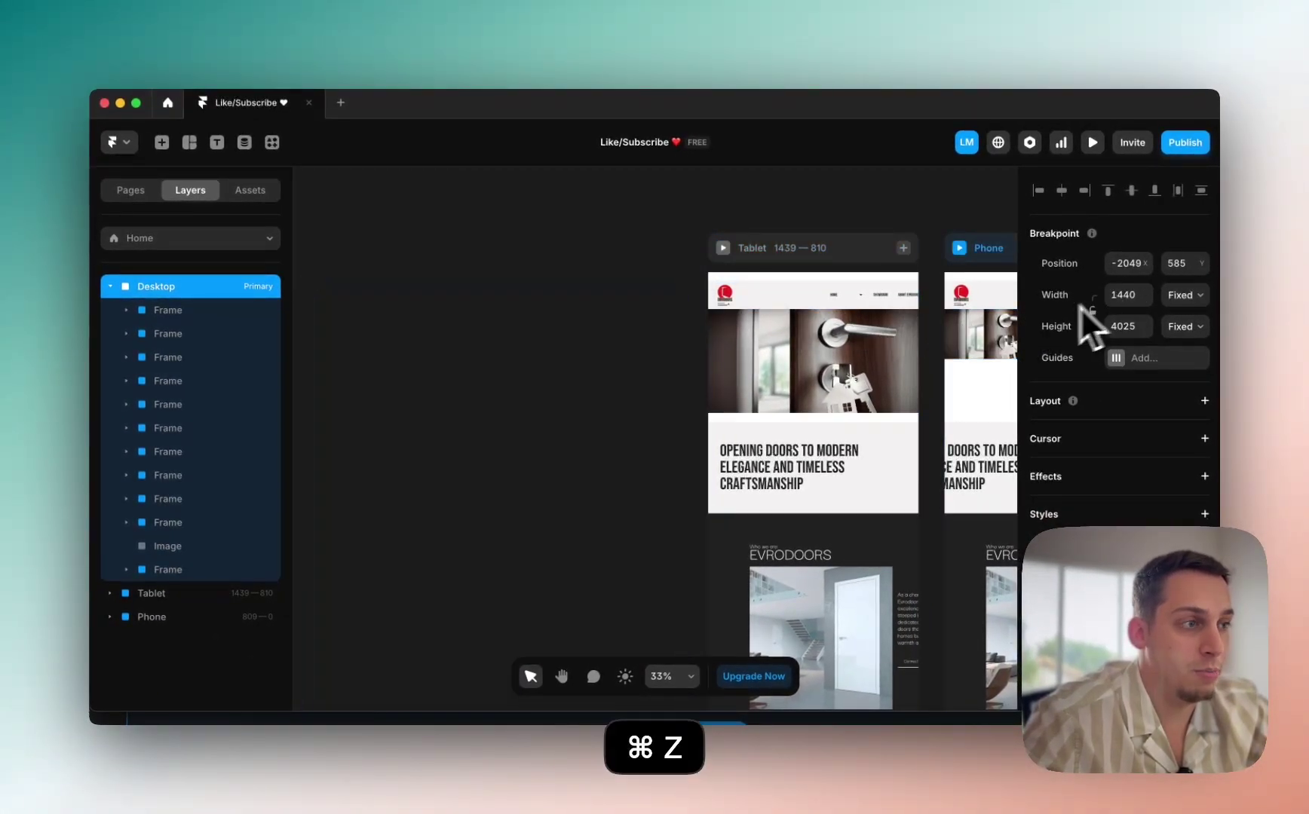
key(super+z)
key(super+shift+z)
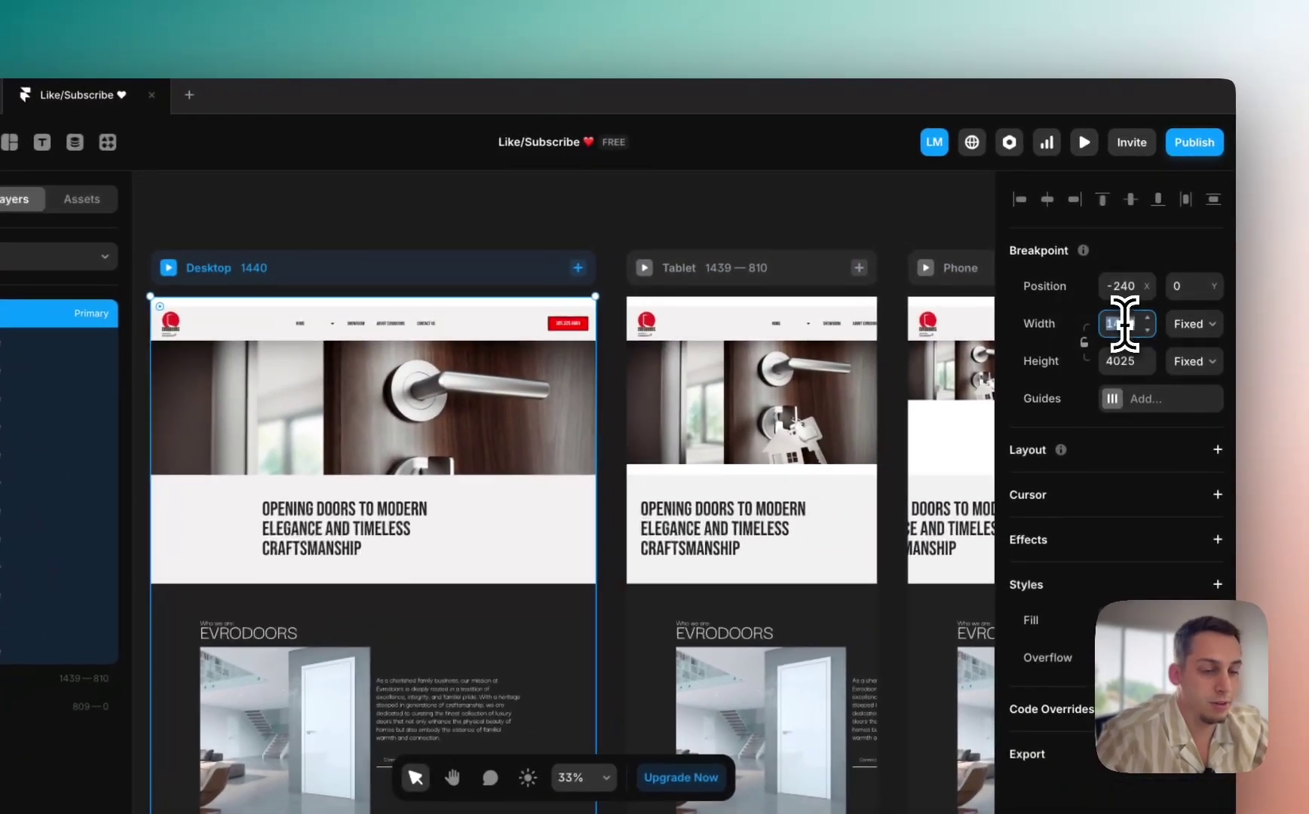
Step: Set the Desktop breakpoint width to 1200 and inspect the grey band image
click(1123, 295)
text(1200)
key(Return)
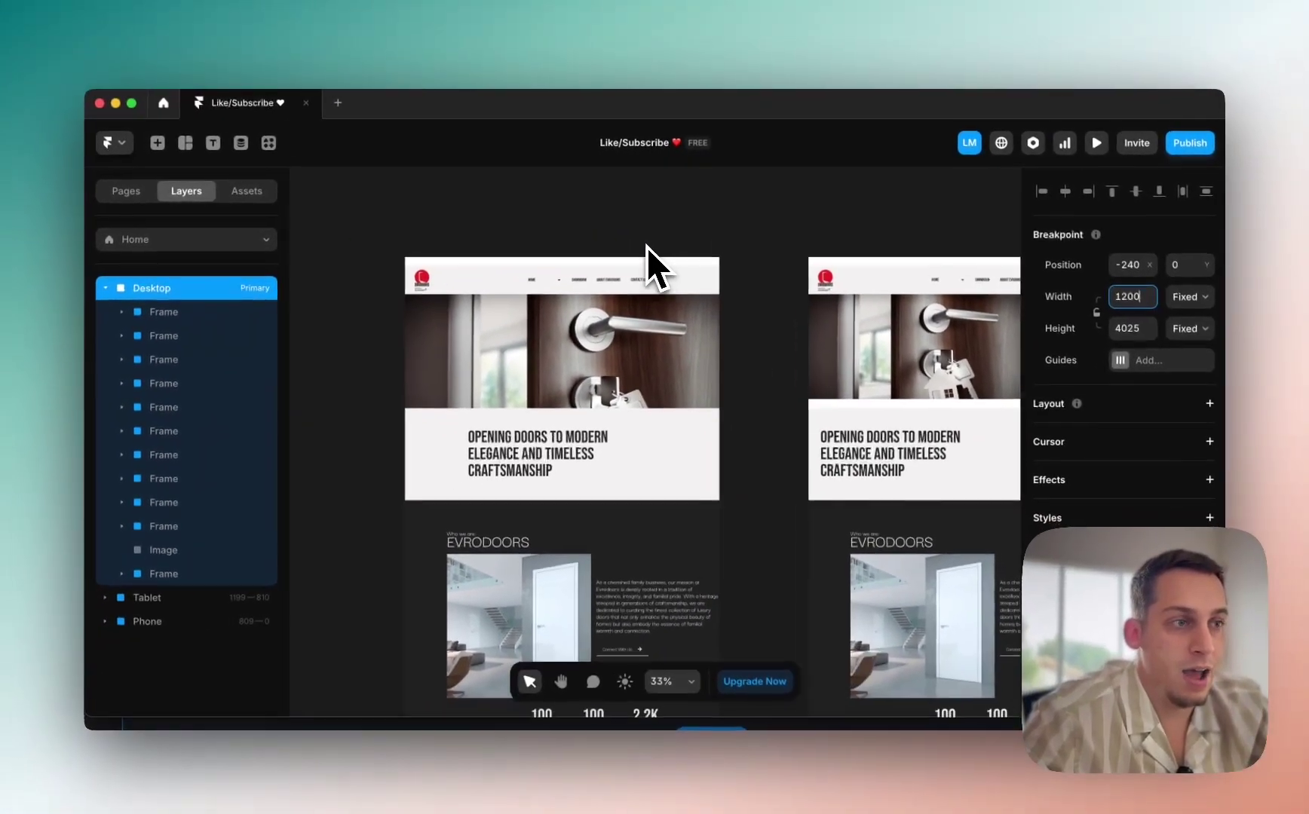
scroll(647, 247, down, 5)
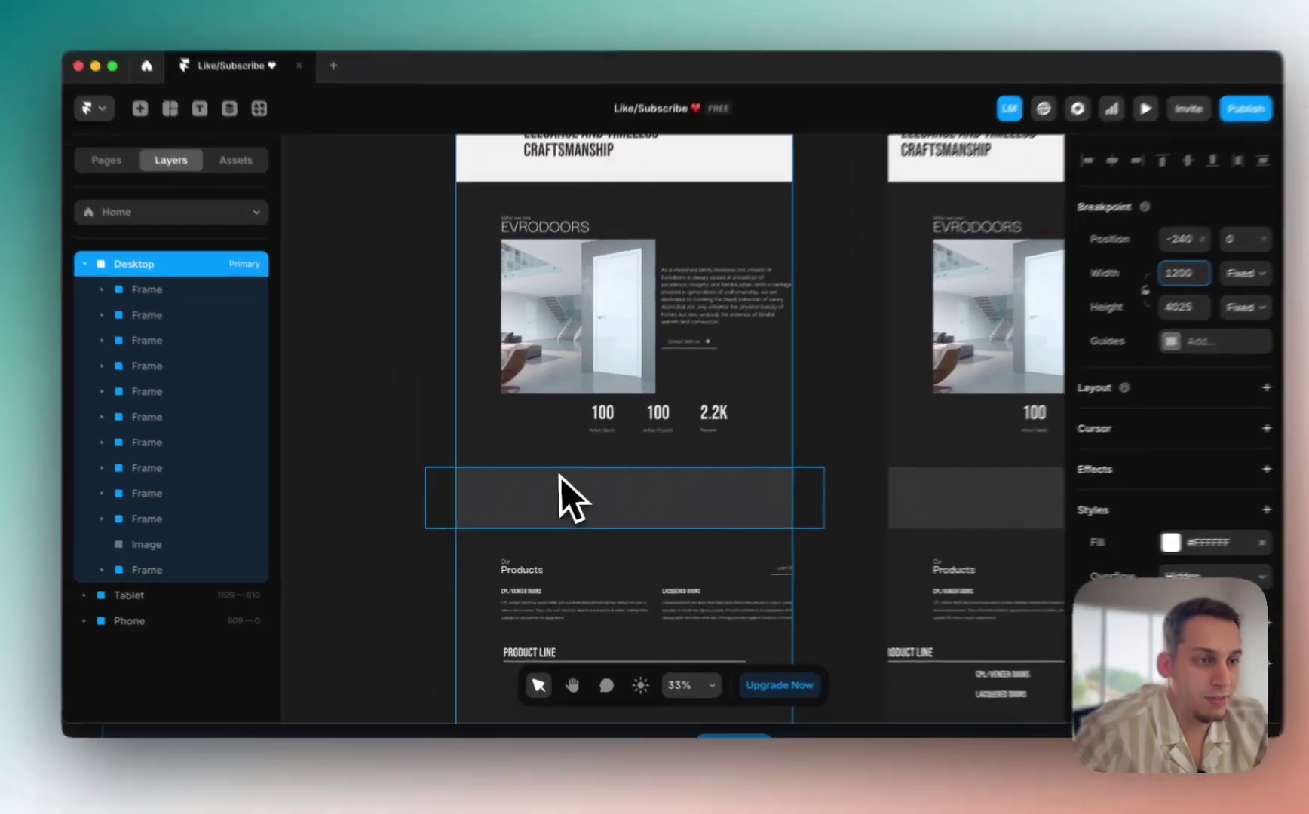
click(547, 507)
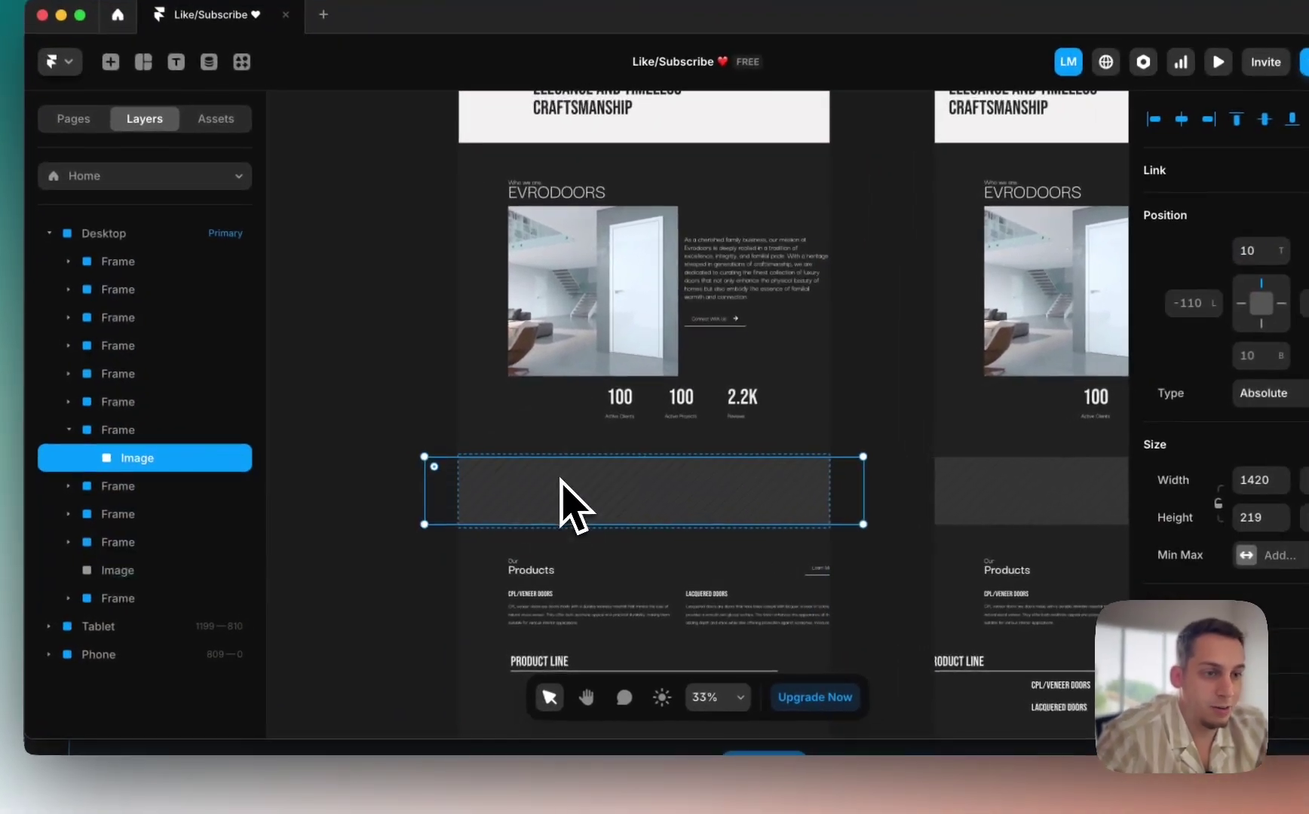
scroll(545, 499, down, 5)
scroll(563, 479, down, 10)
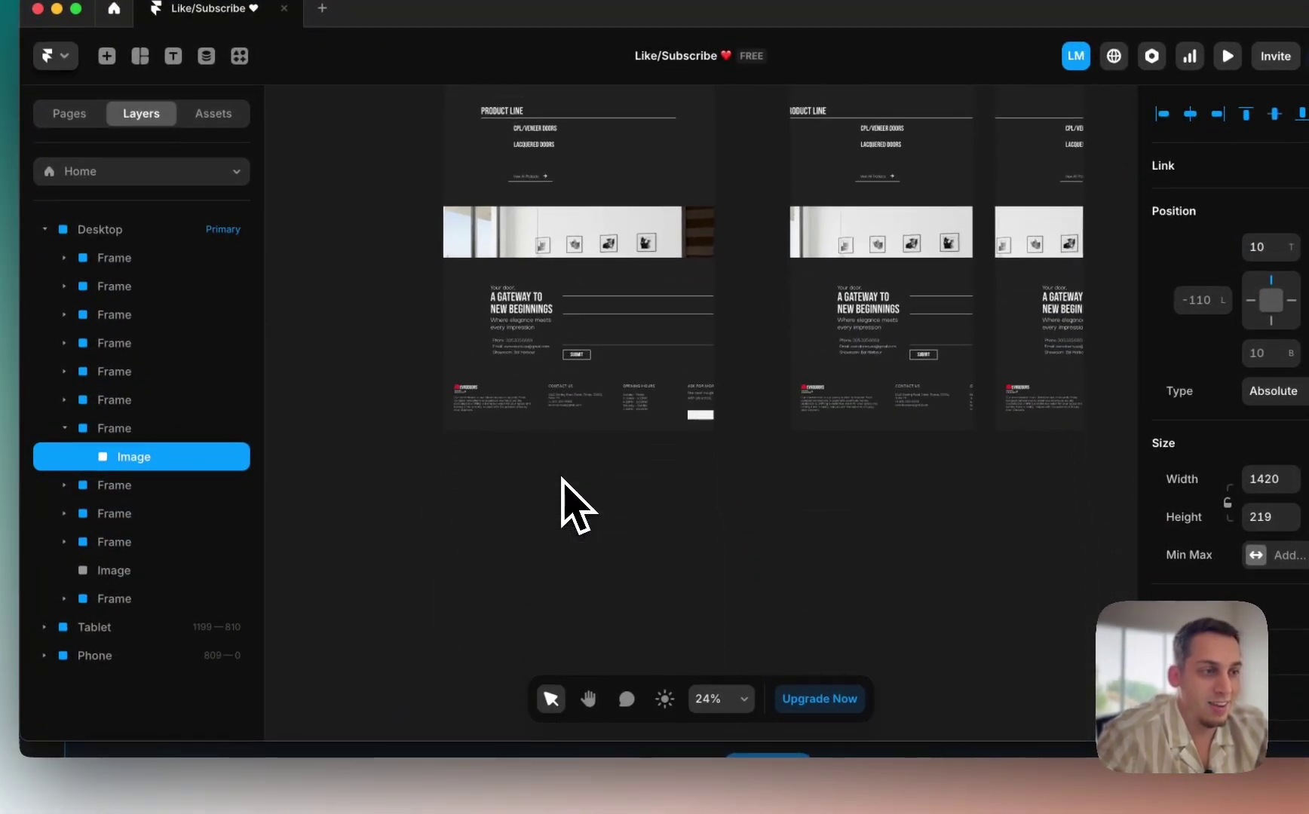
scroll(541, 494, up, 10)
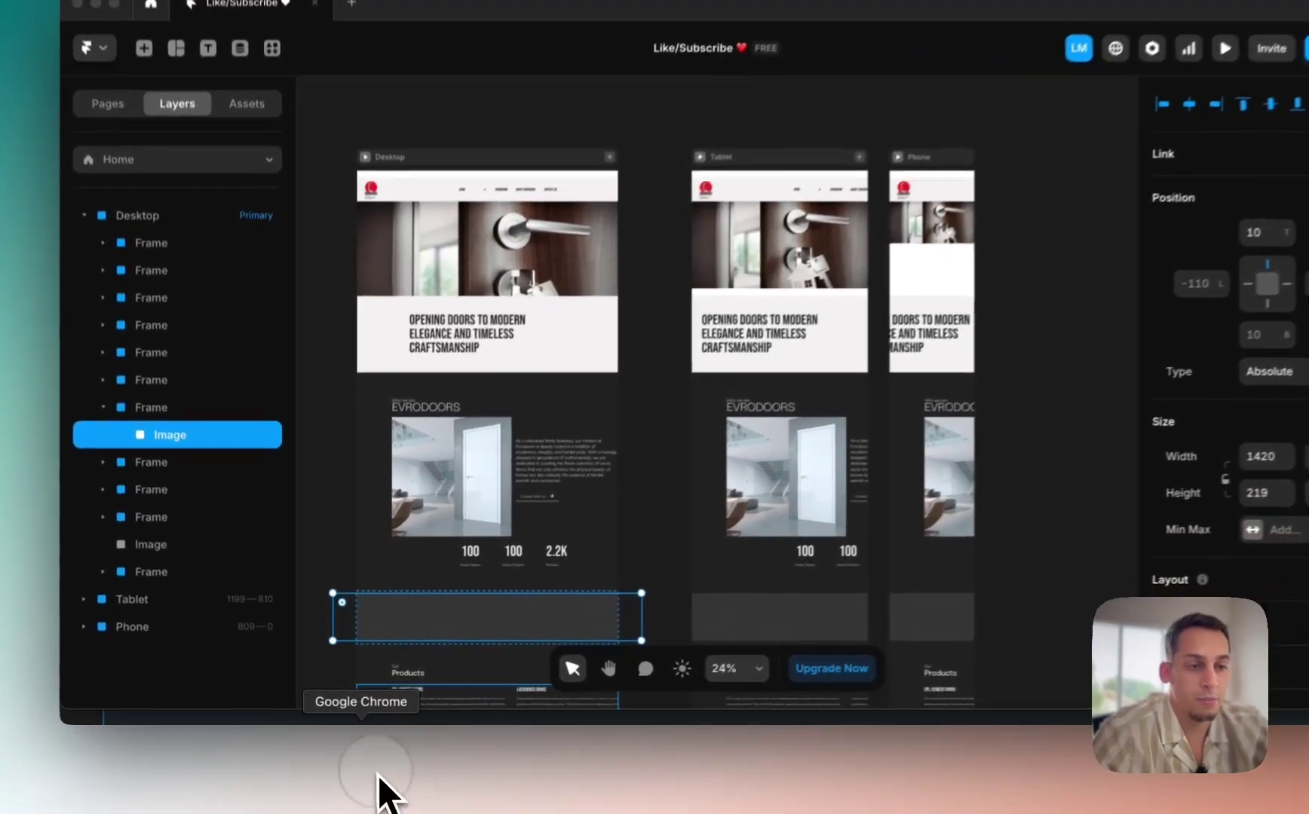
Step: Go back to the EvroDoors site in the browser and scroll through it
click(373, 788)
scroll(631, 324, up, 15)
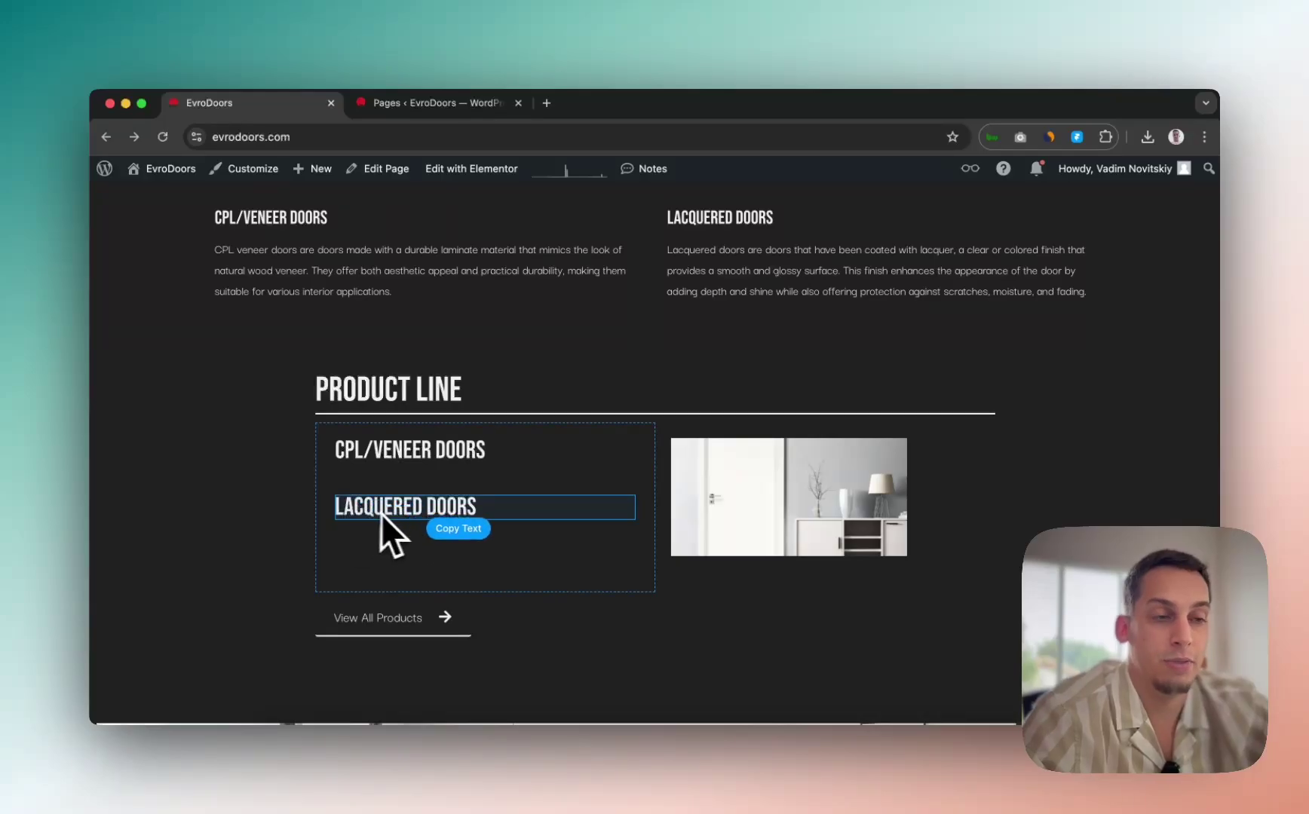
scroll(470, 451, up, 6)
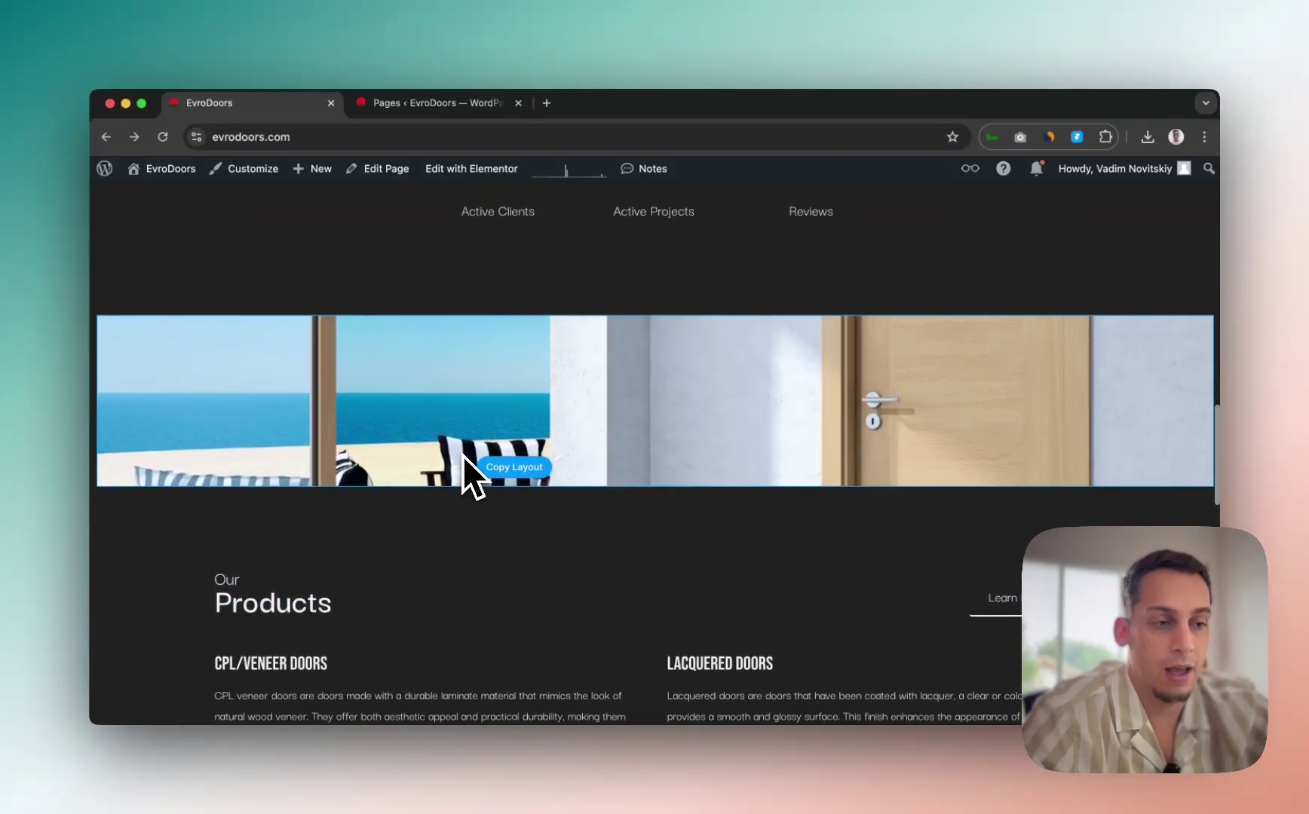
scroll(462, 455, down, 3)
scroll(482, 490, down, 1)
Step: In Framer's Layers panel, collapse the section layers and select the whole Desktop breakpoint
click(695, 775)
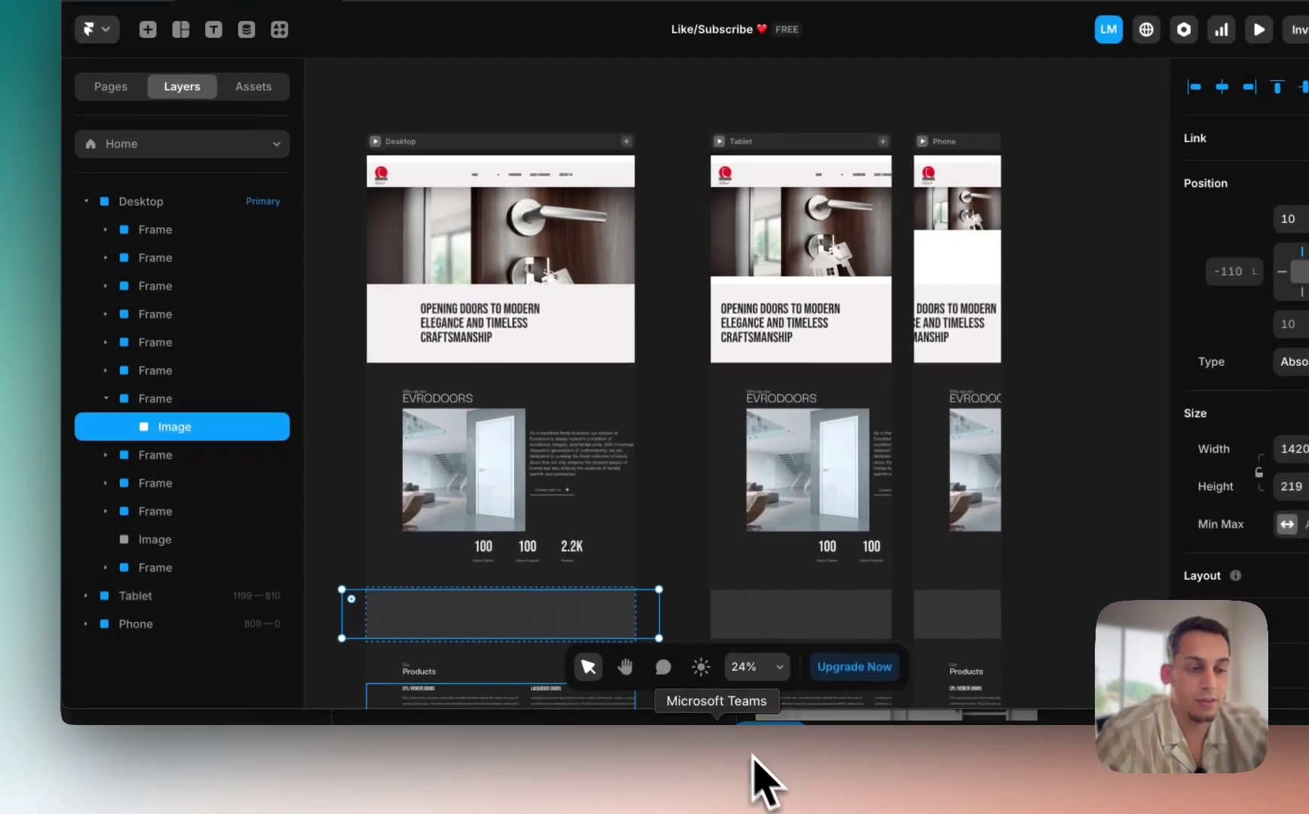
click(407, 441)
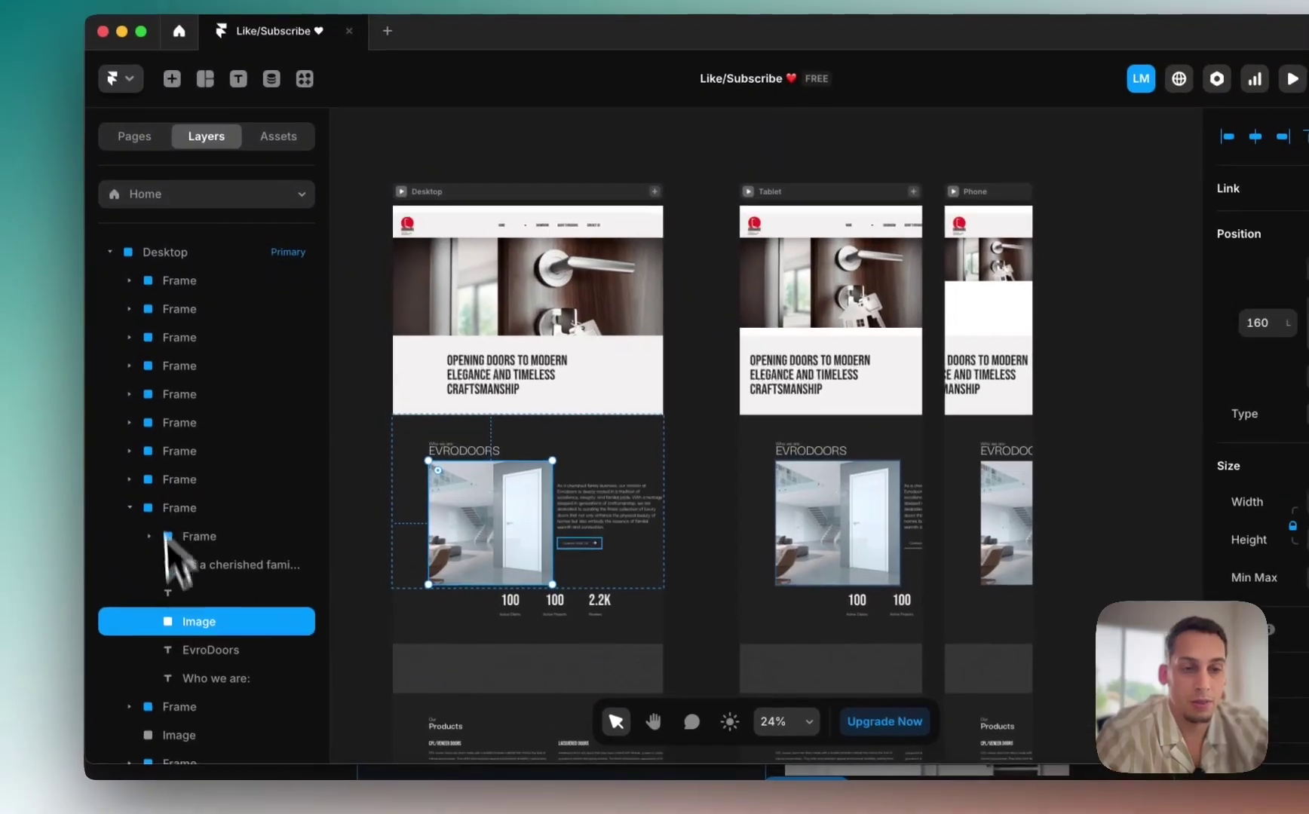
click(181, 524)
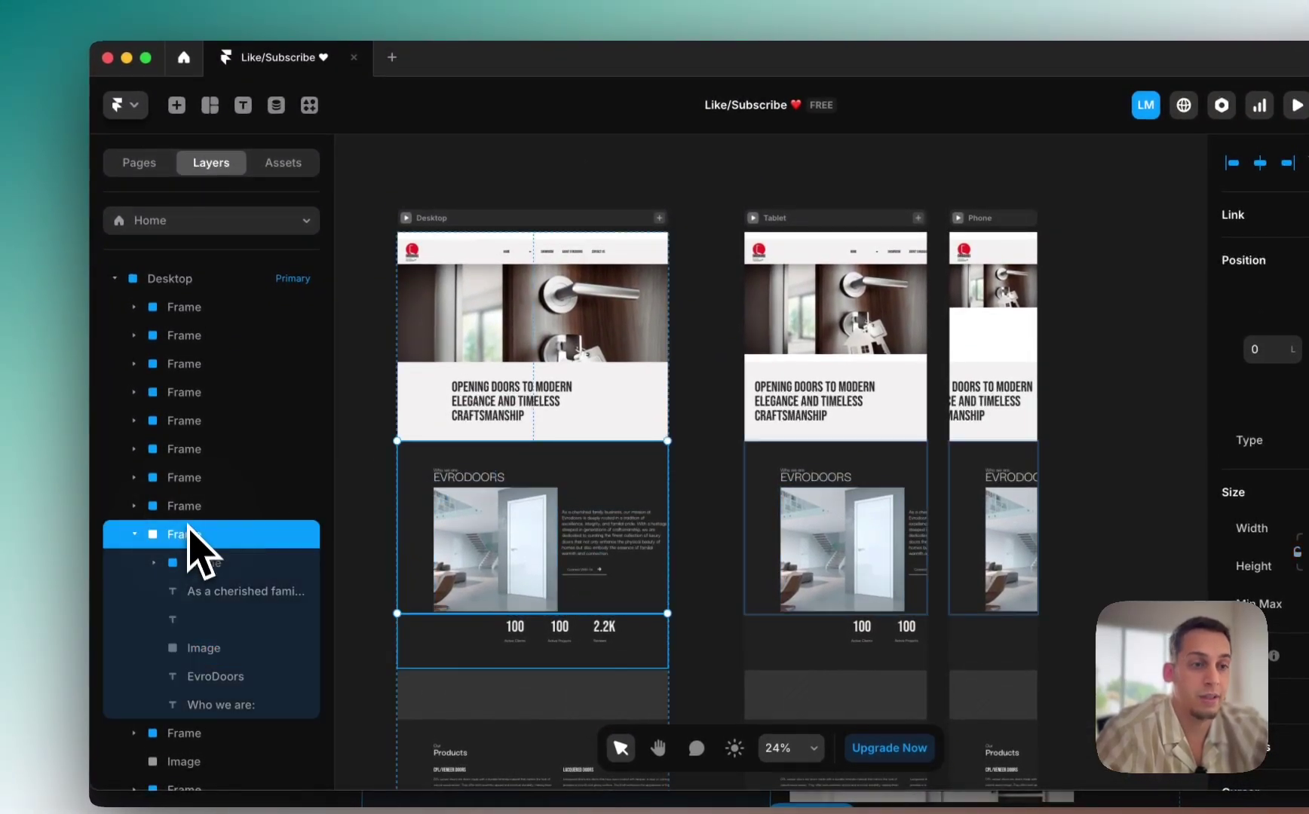
click(185, 497)
click(135, 507)
click(135, 534)
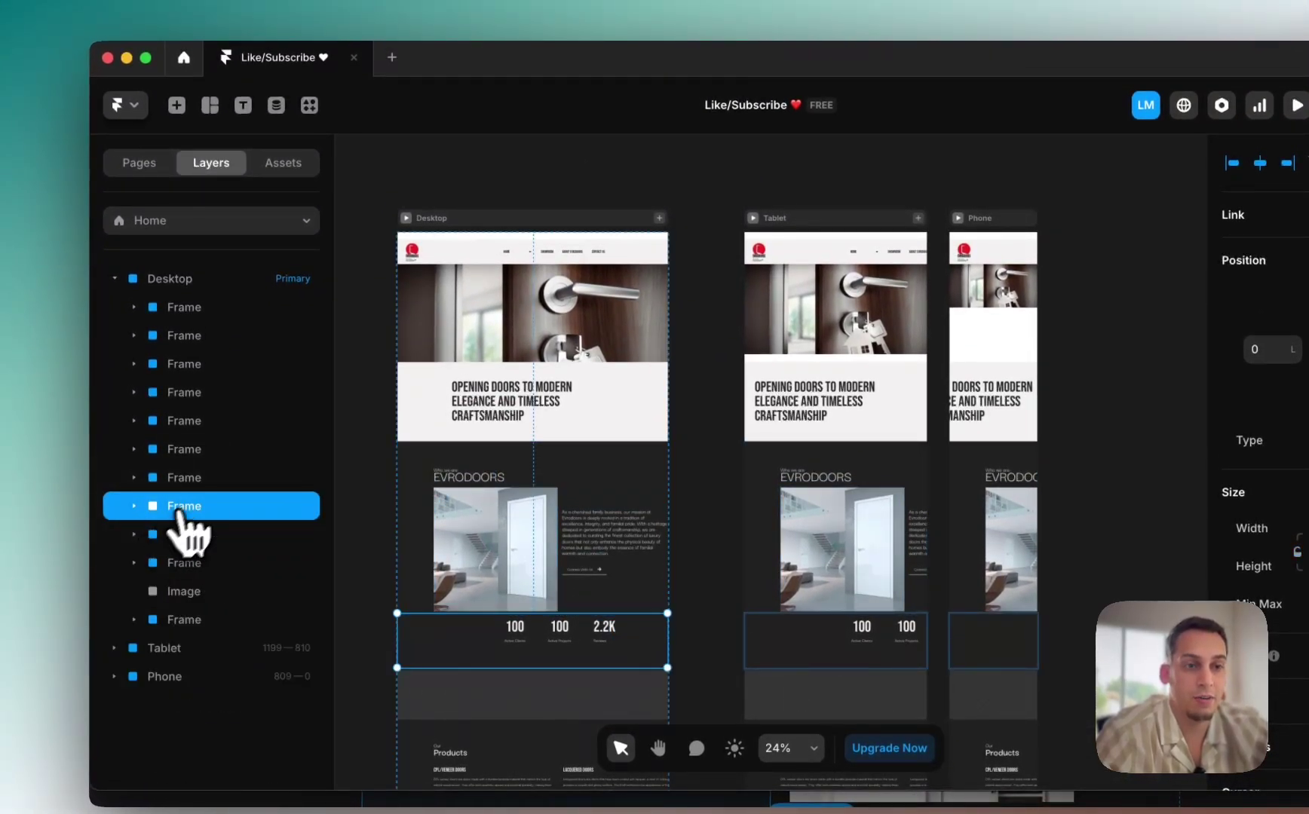
click(190, 479)
click(204, 394)
click(186, 365)
click(195, 307)
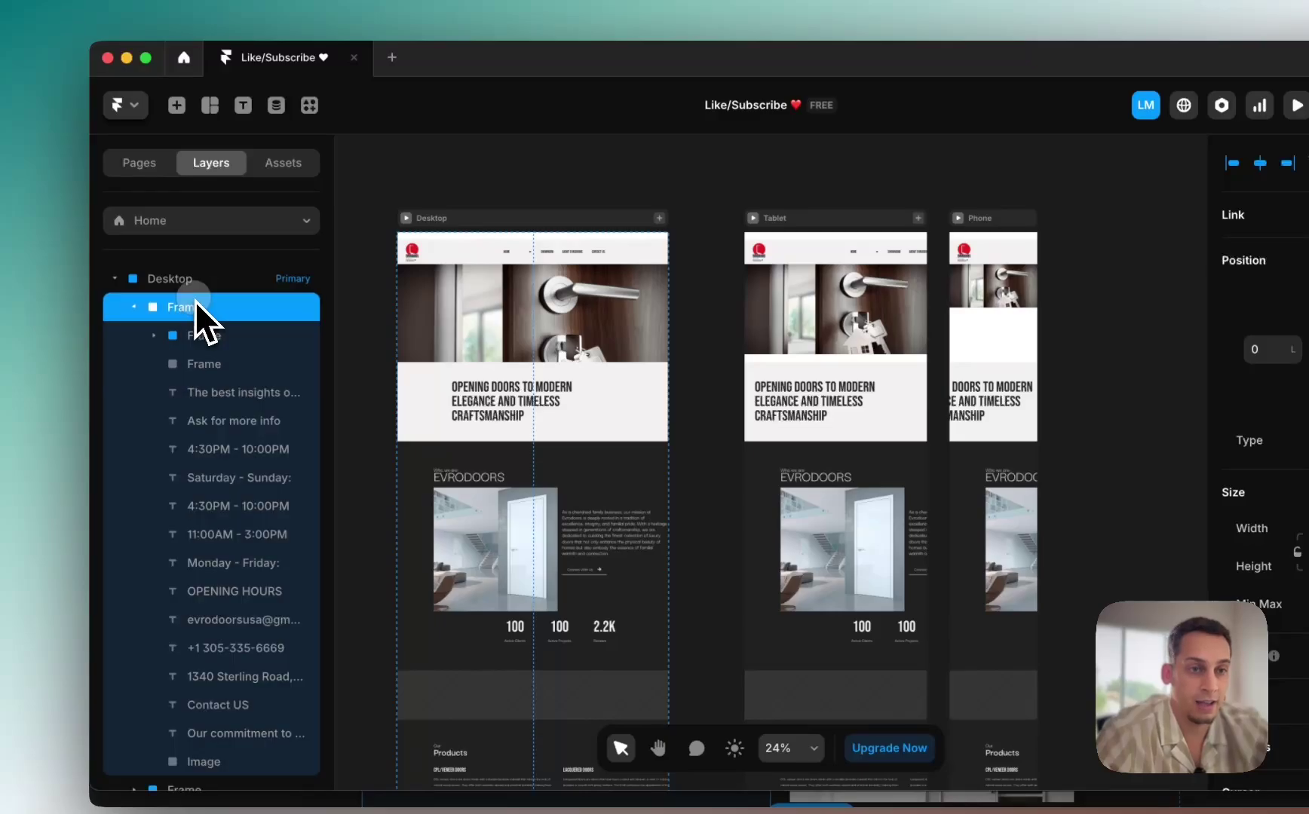
click(191, 279)
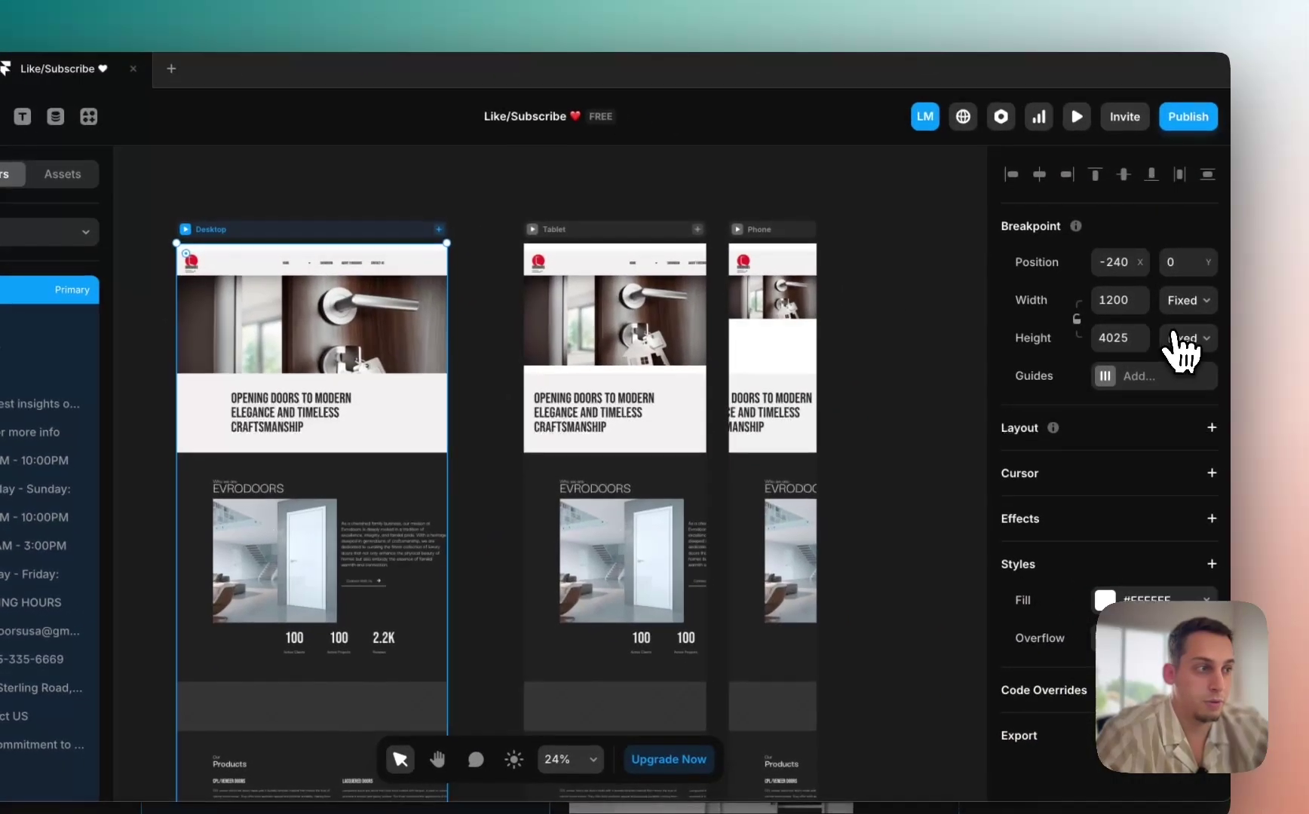
Step: Set the Desktop breakpoint height to Fit Content and its stack gap to 0
click(1176, 337)
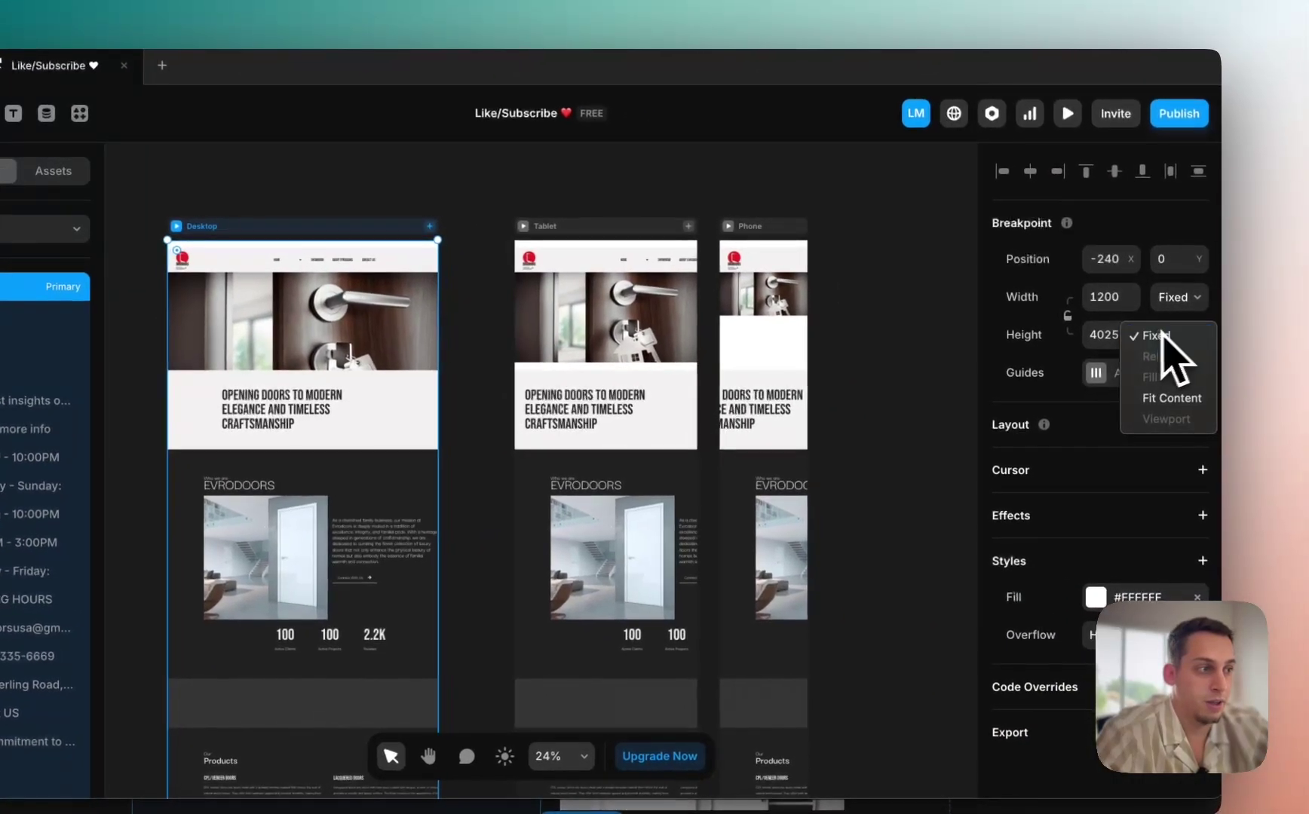
click(1162, 398)
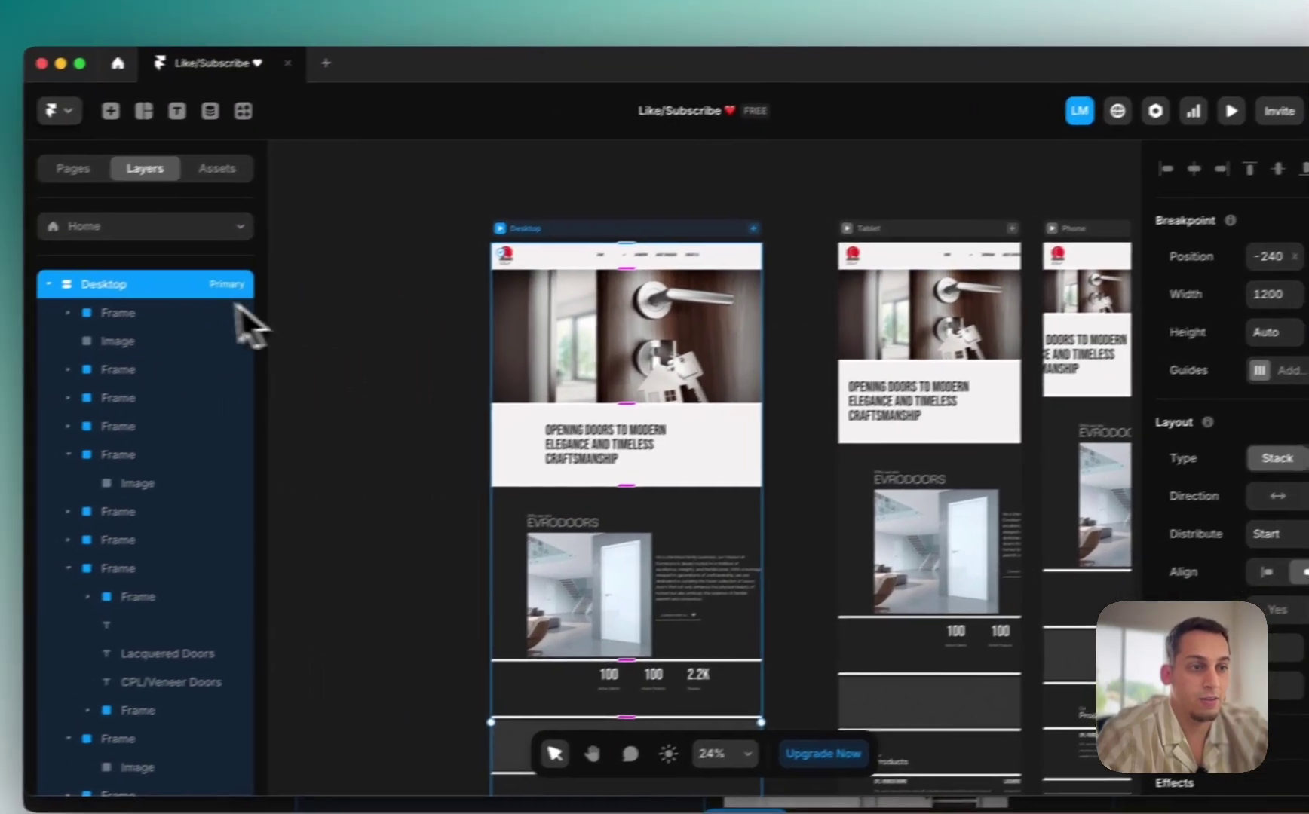
scroll(514, 558, down, 5)
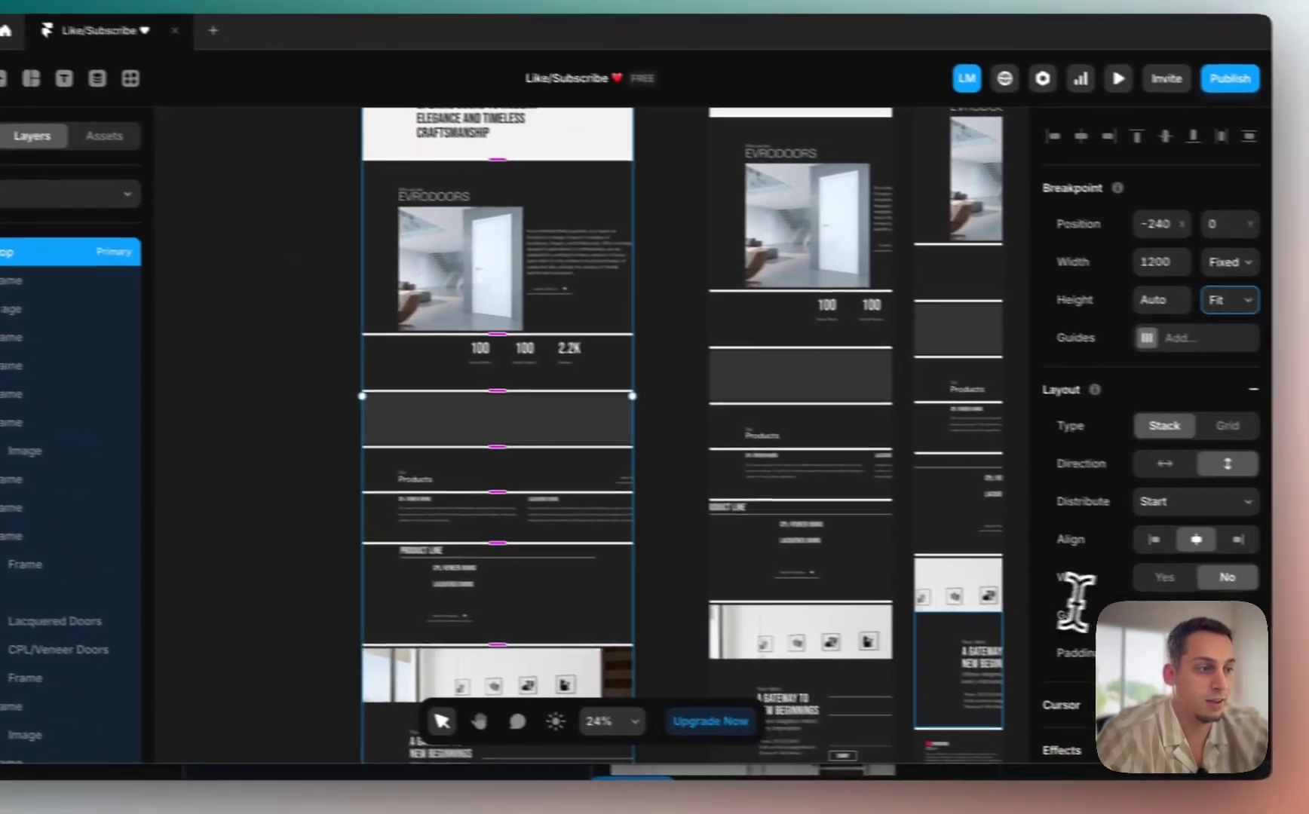
click(1297, 623)
text(0)
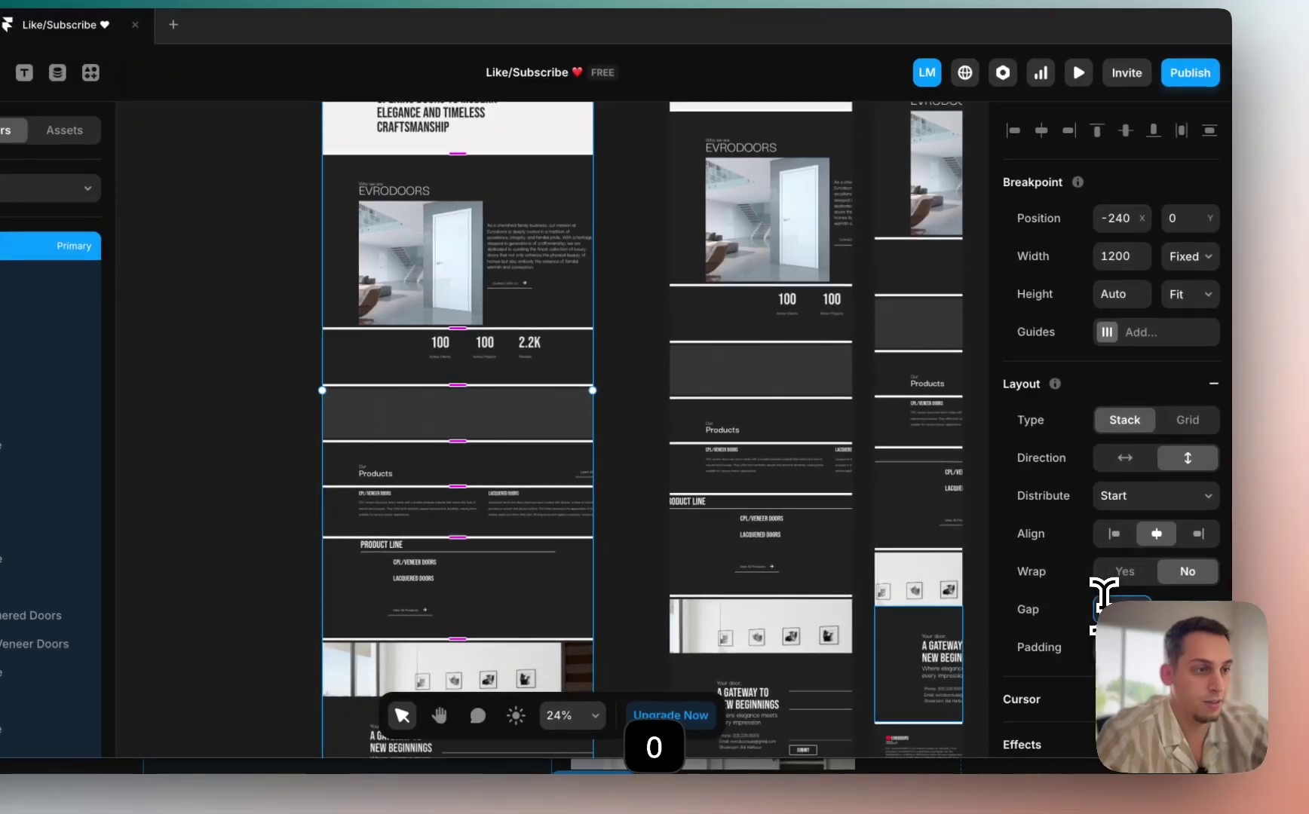
key(Return)
scroll(746, 390, up, 3)
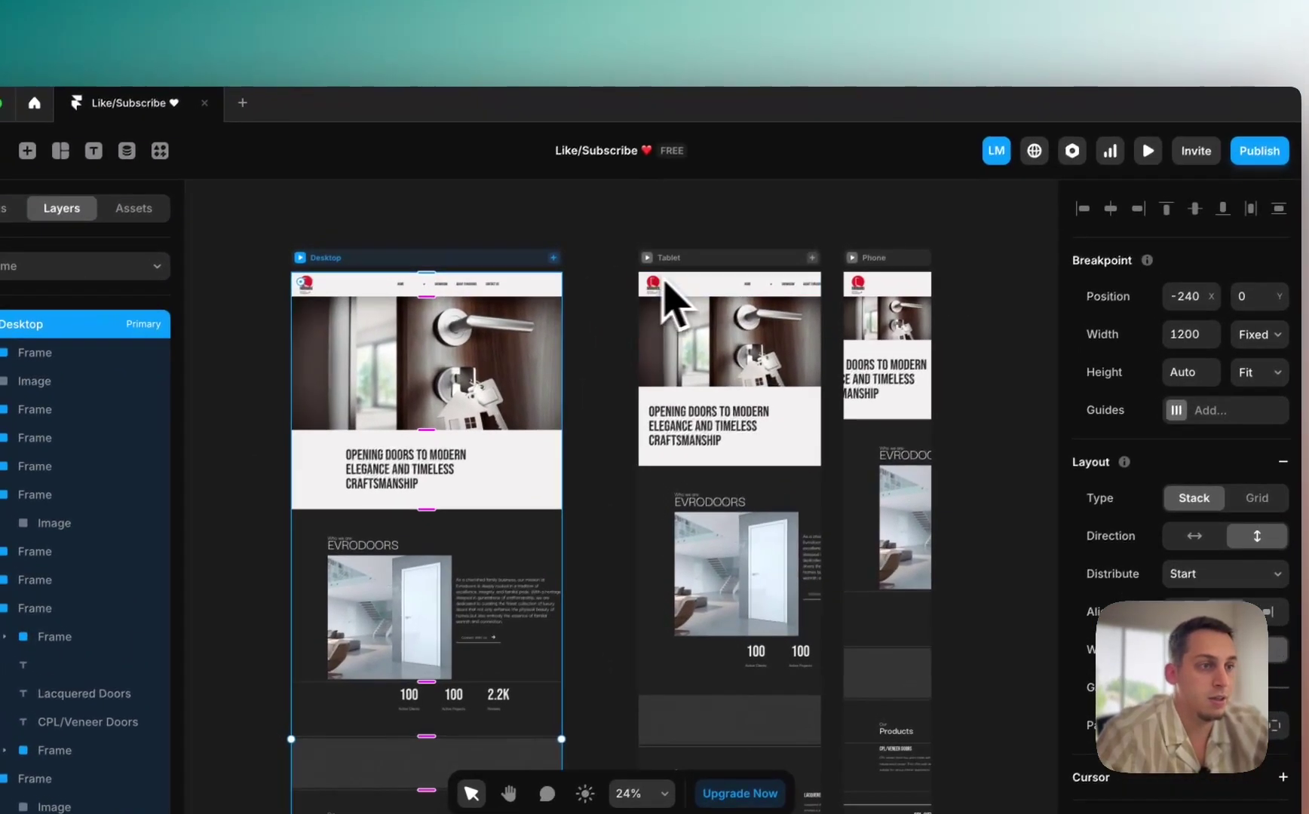
Step: Move the Tablet breakpoint closer to Desktop and check each breakpoint's selection
click(598, 185)
drag(670, 266, 635, 267)
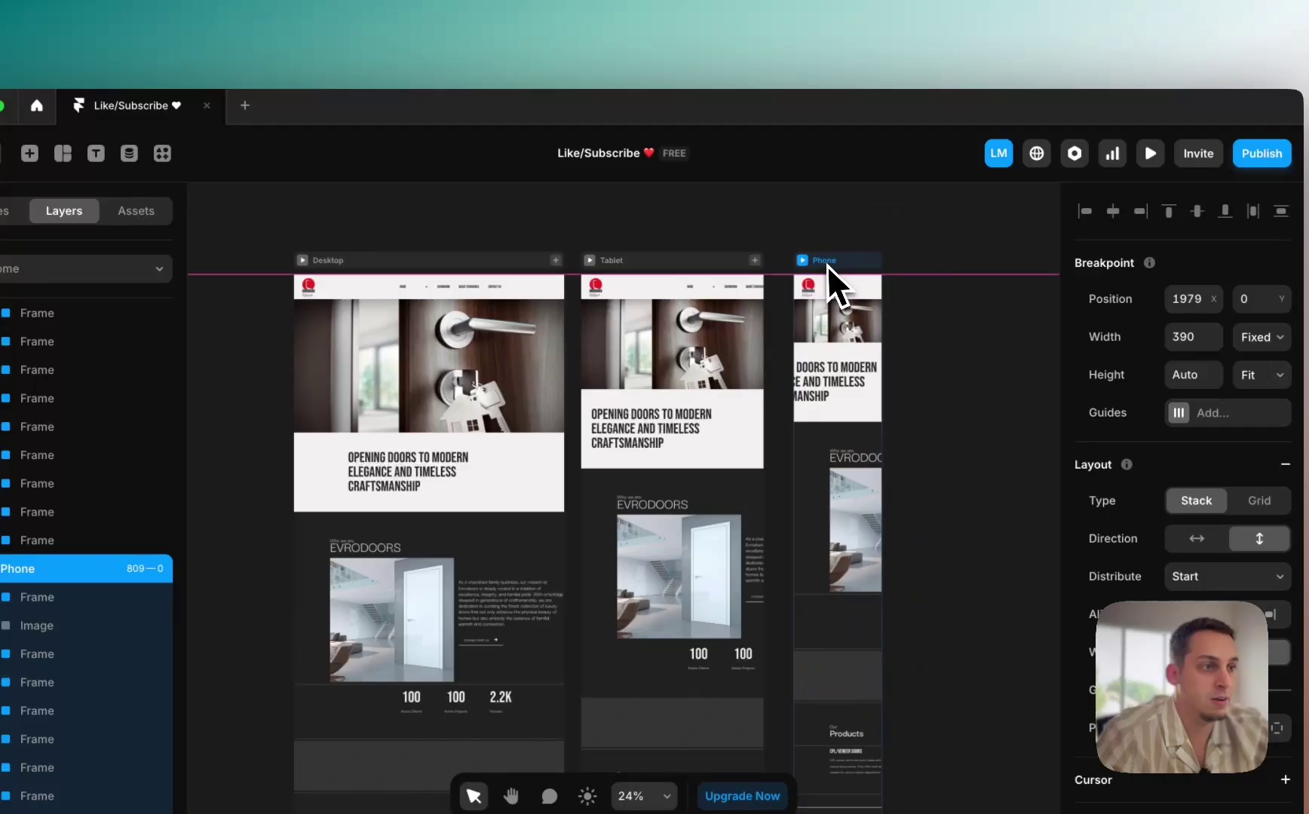
click(906, 292)
scroll(923, 304, left, 3)
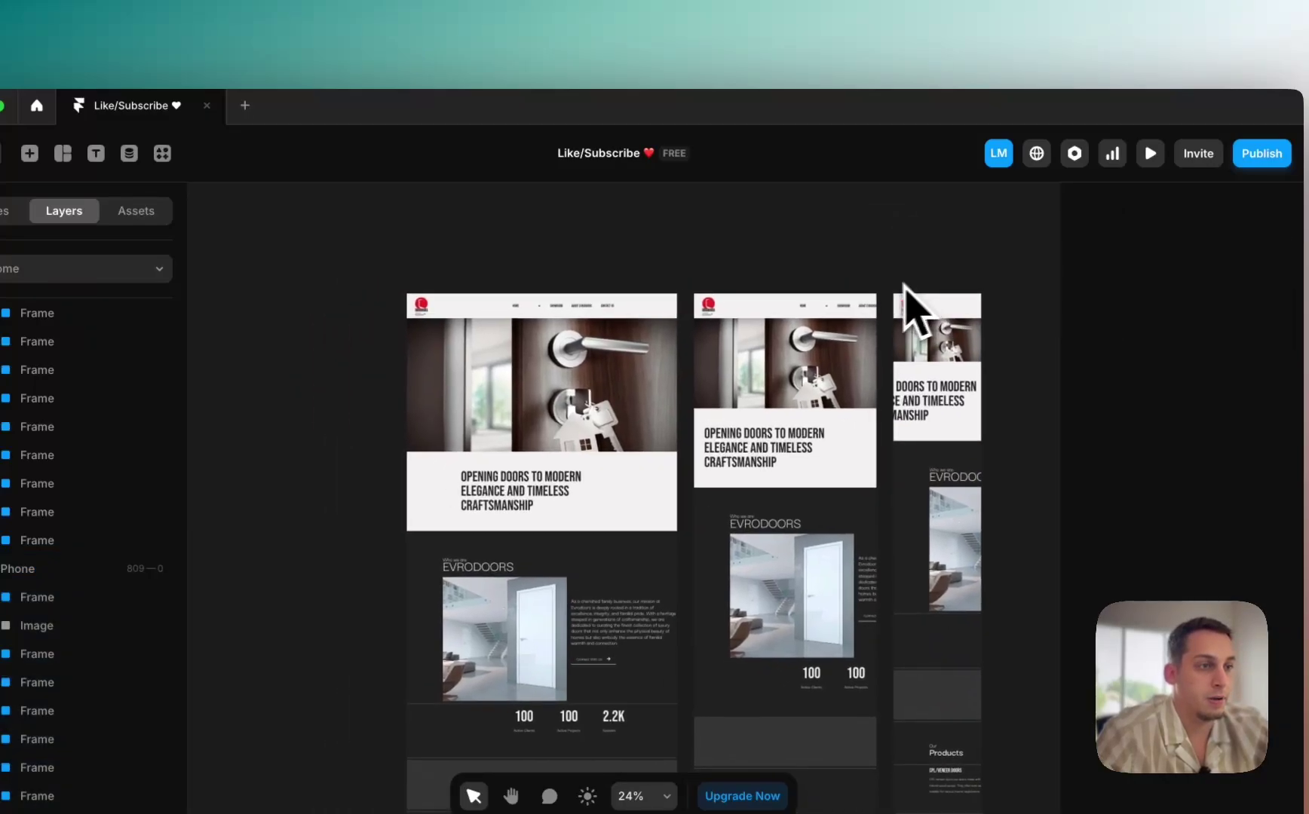
scroll(906, 292, left, 3)
click(611, 270)
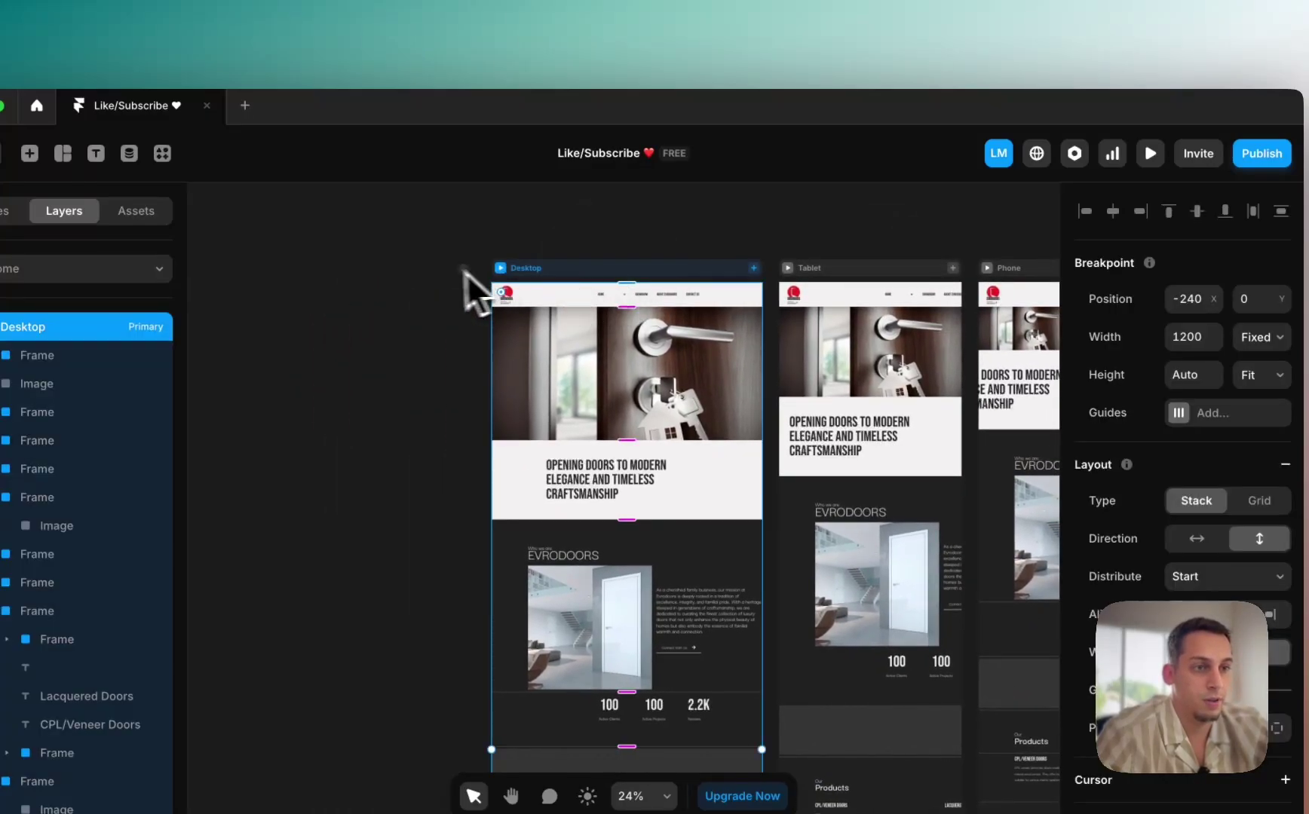
click(464, 273)
click(581, 270)
click(827, 270)
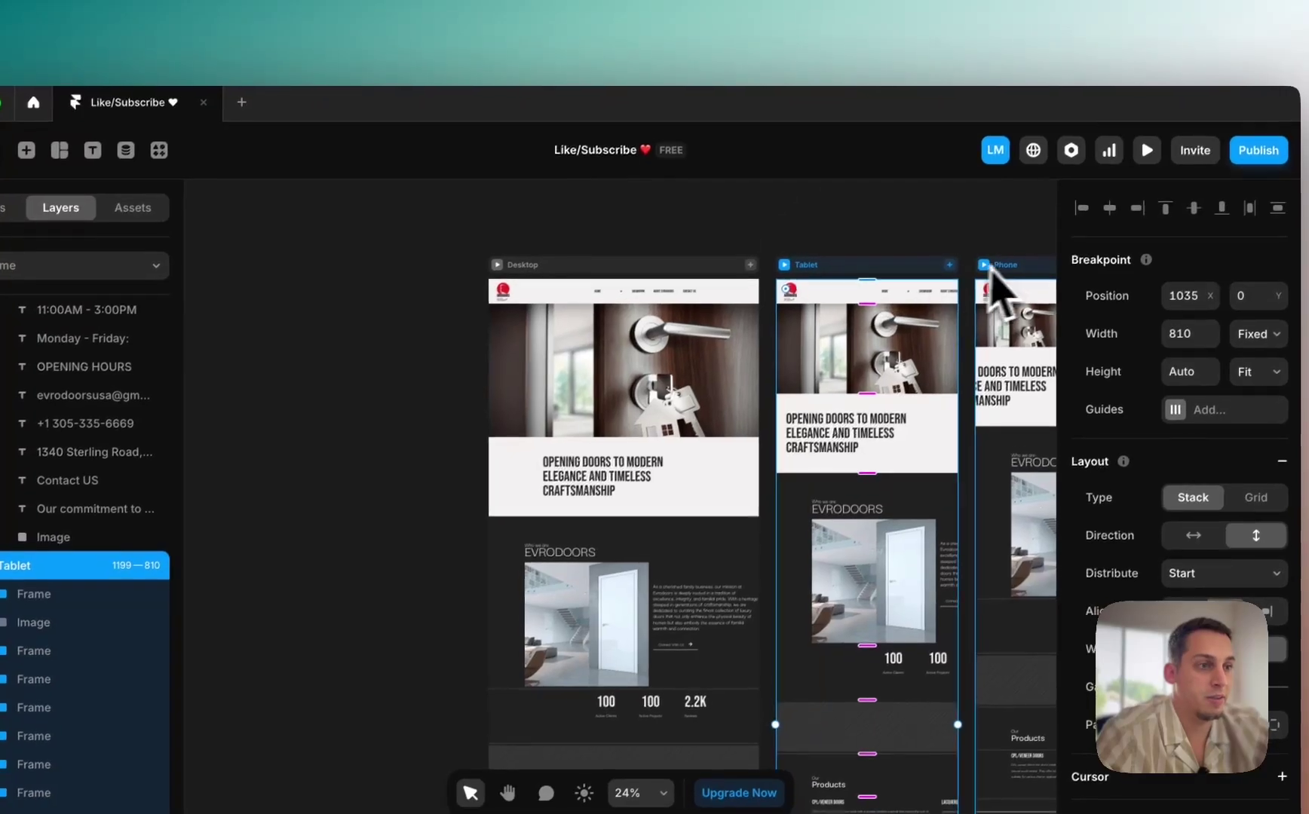
click(990, 268)
scroll(612, 300, up, 5)
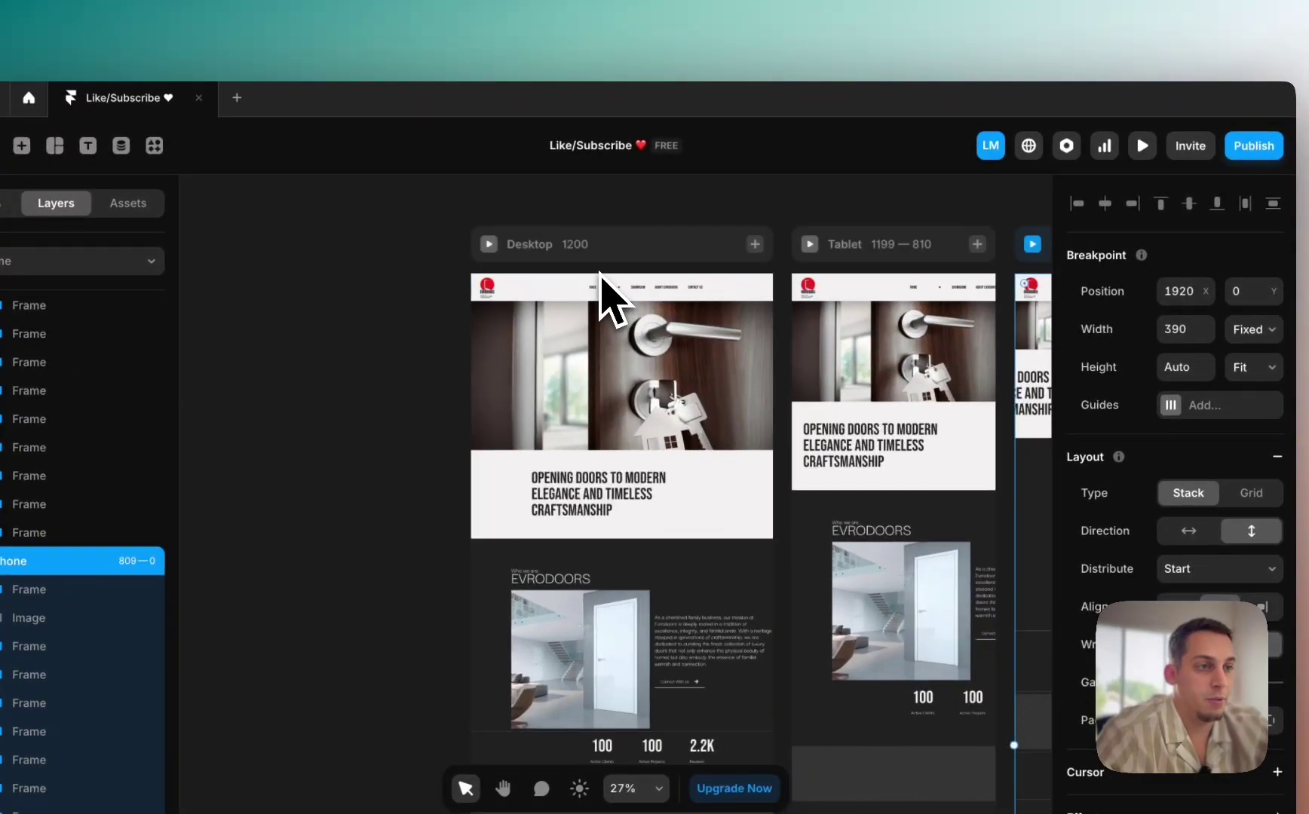
scroll(614, 330, down, 3)
Step: Drag the navigation bar frame out of the Desktop breakpoint onto the canvas
click(593, 316)
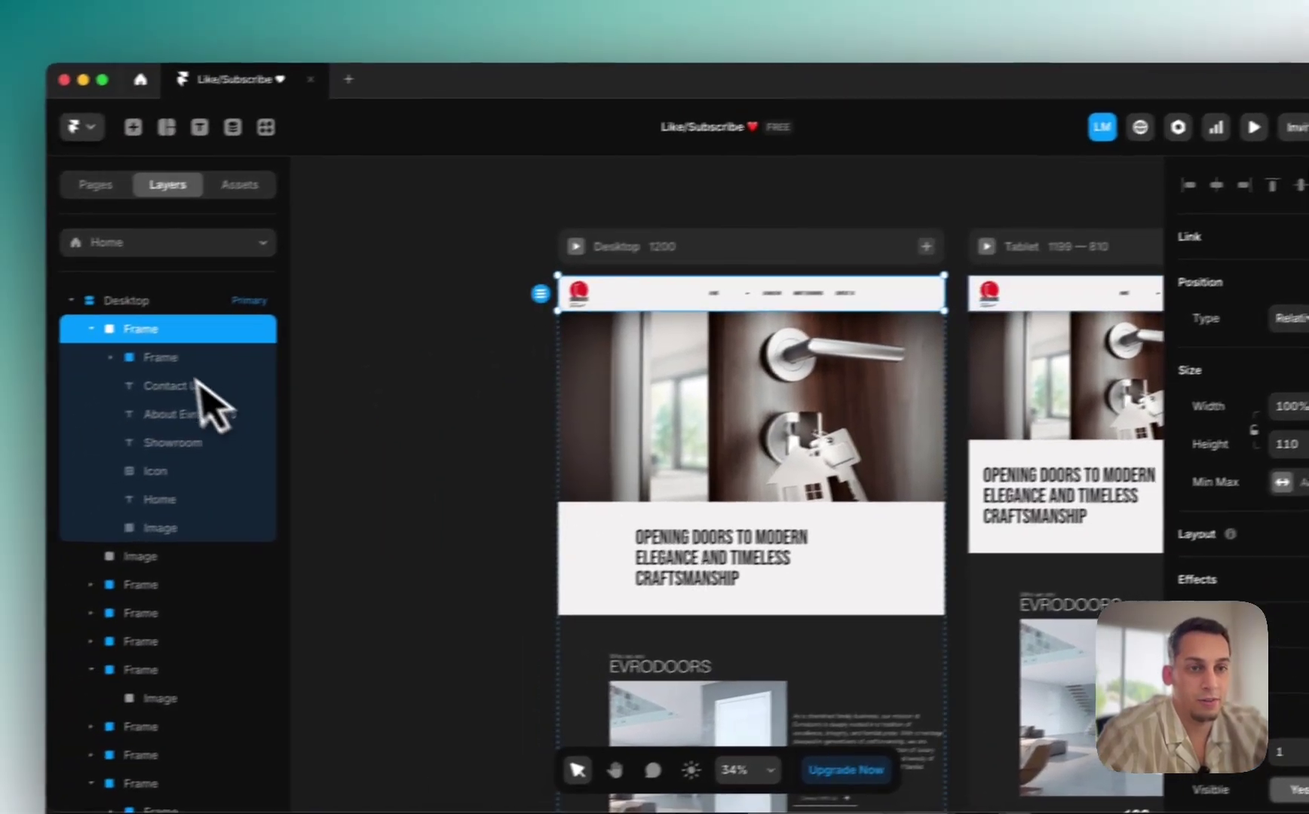
click(131, 323)
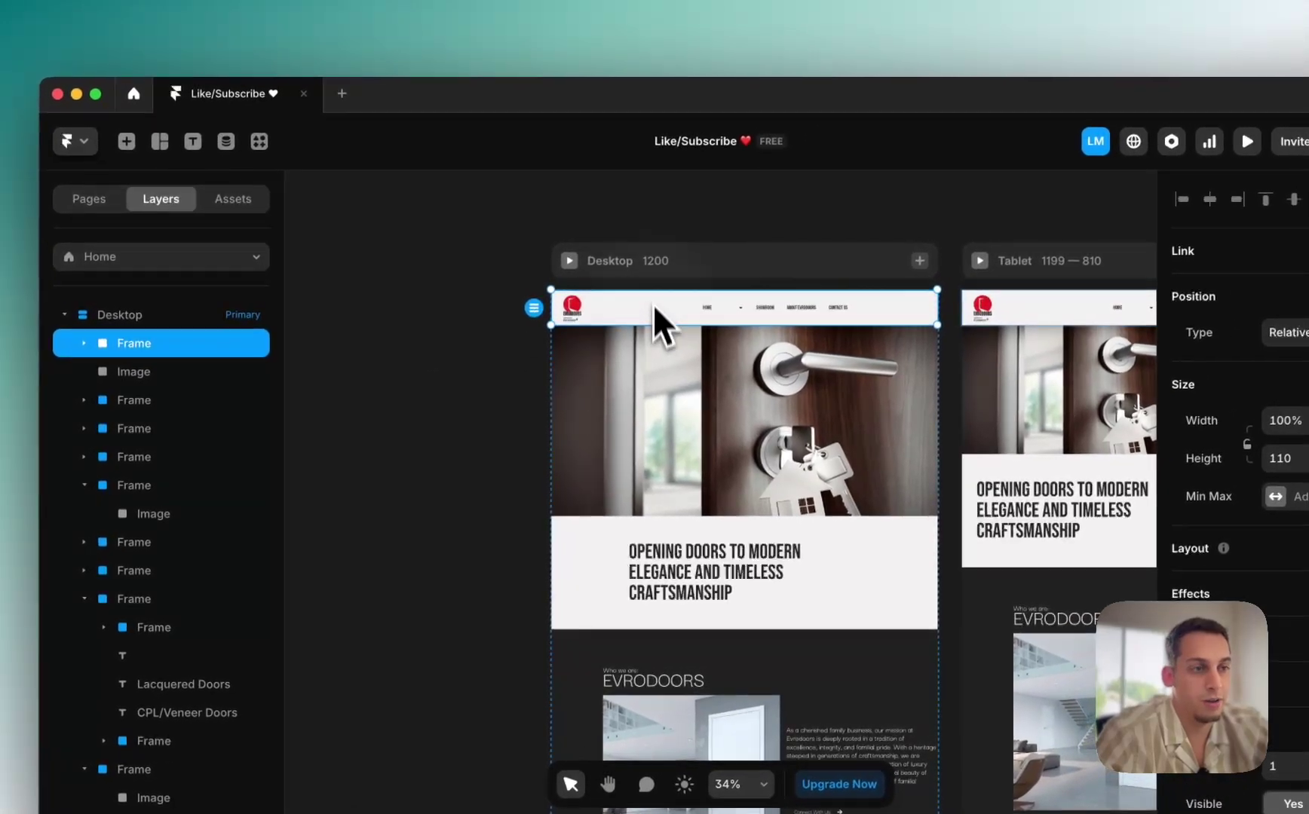
drag(698, 282, 701, 178)
scroll(653, 202, down, 4)
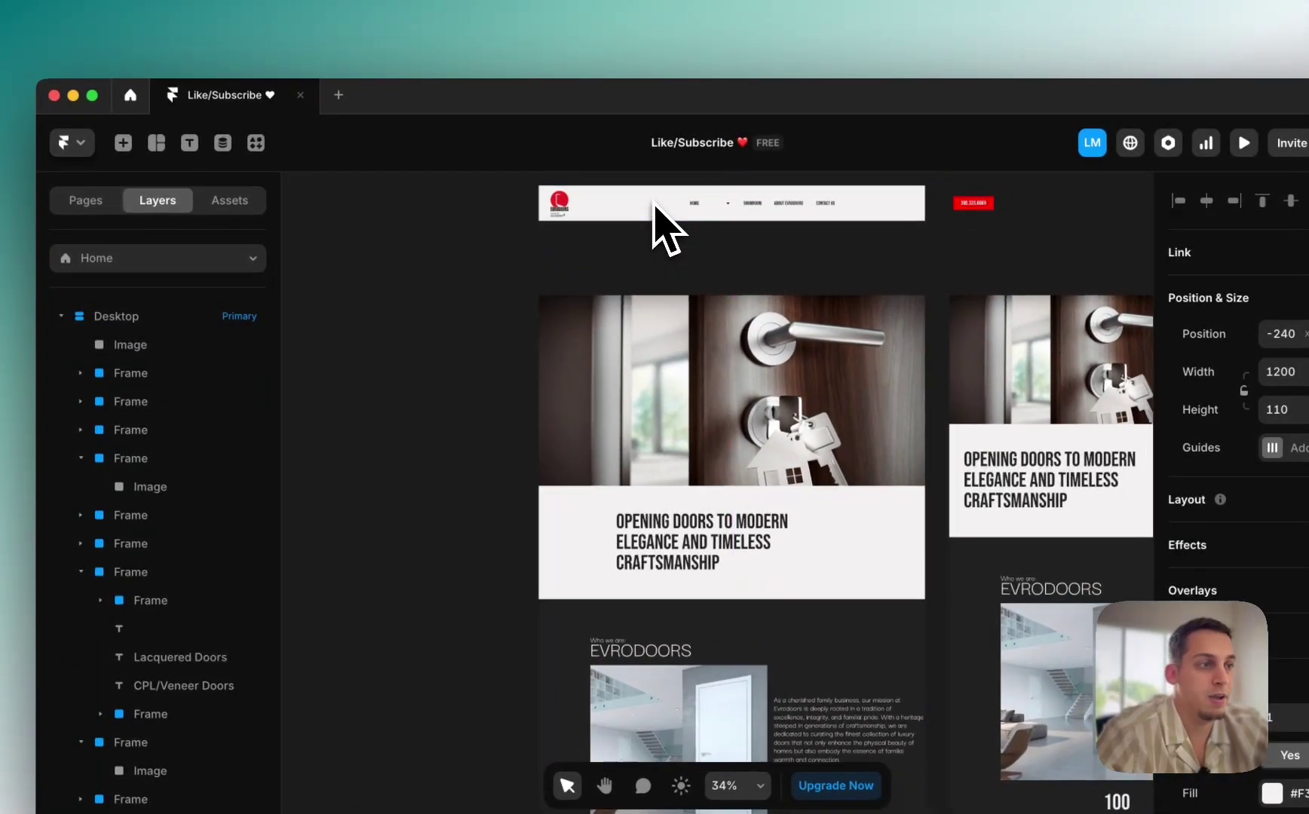
scroll(659, 204, left, 3)
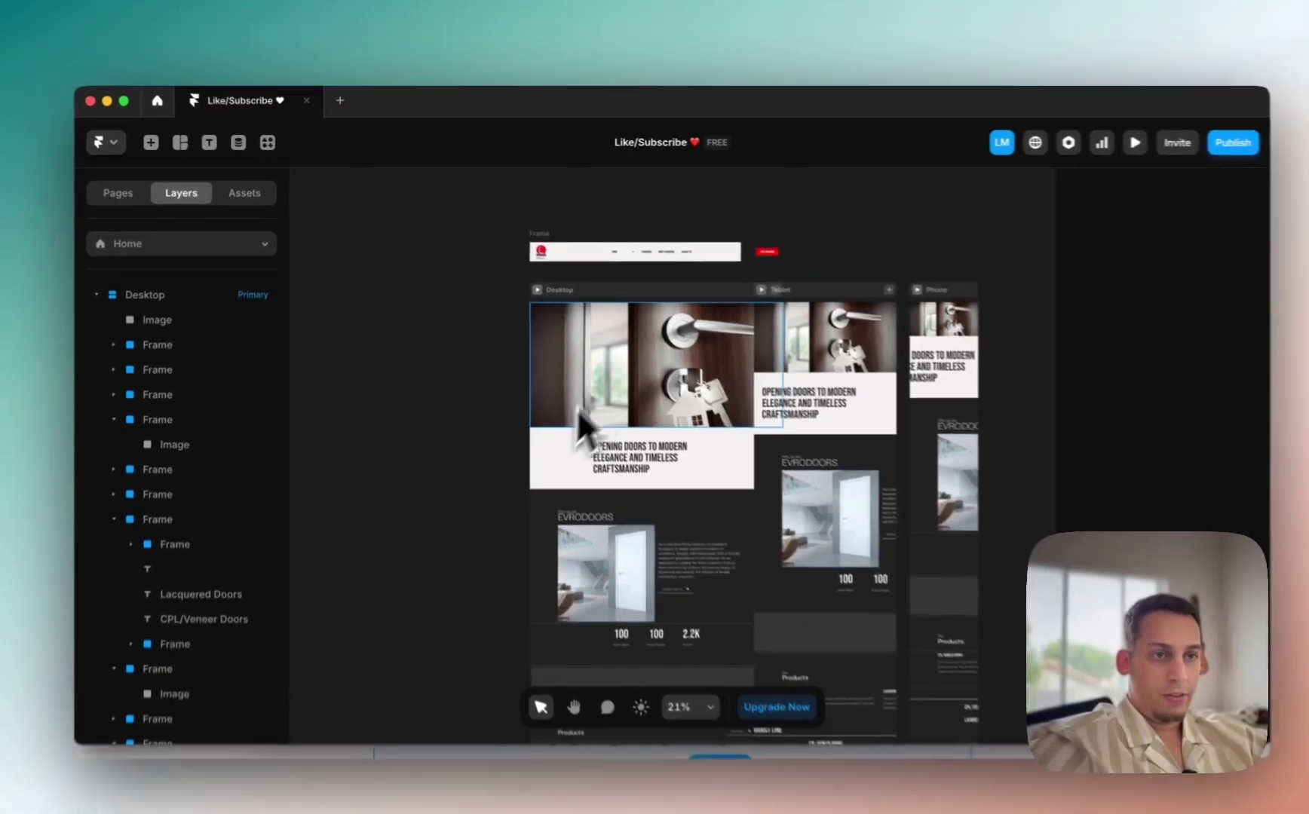
scroll(708, 354, up, 5)
Step: Set the Desktop breakpoint width to 1200 and shift it right on the canvas
click(713, 343)
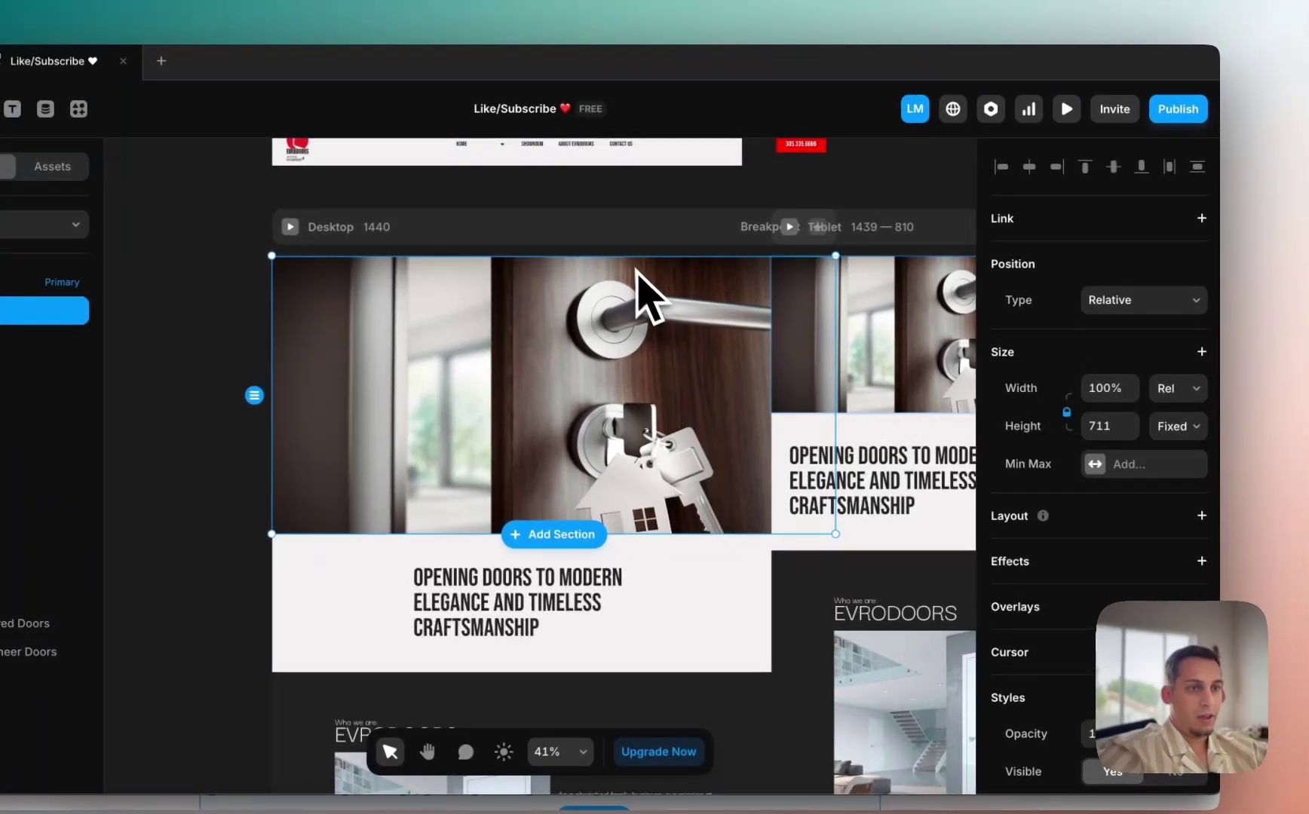
click(499, 228)
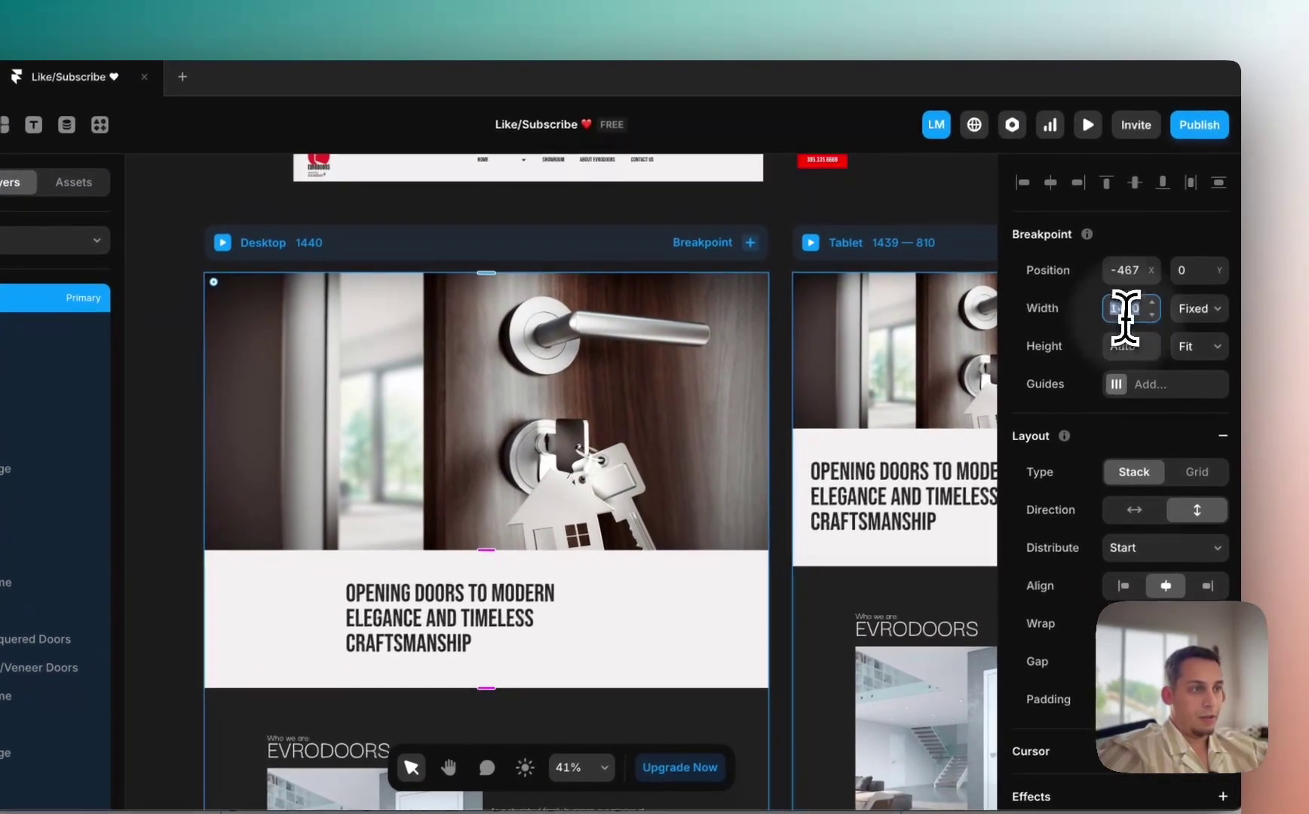
click(1145, 338)
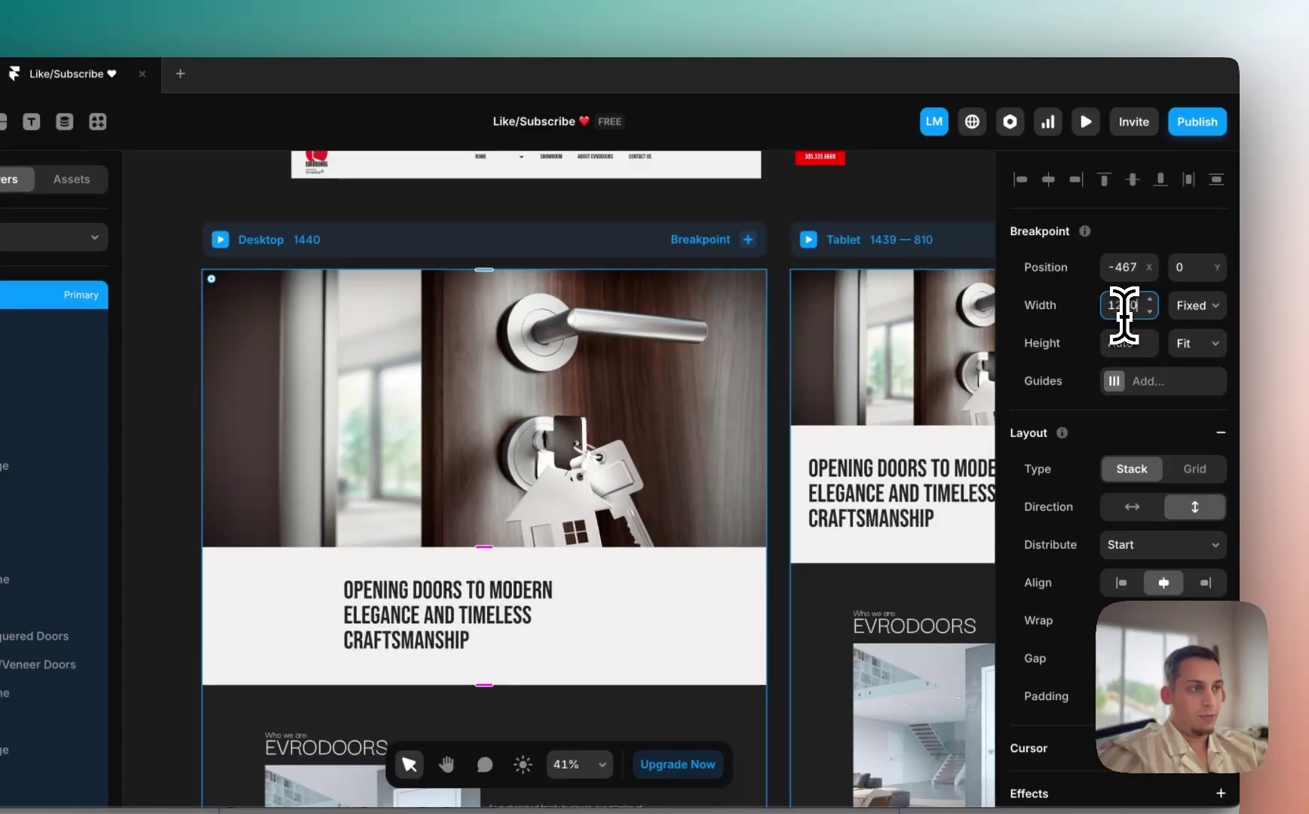
text(1200)
key(Return)
click(748, 462)
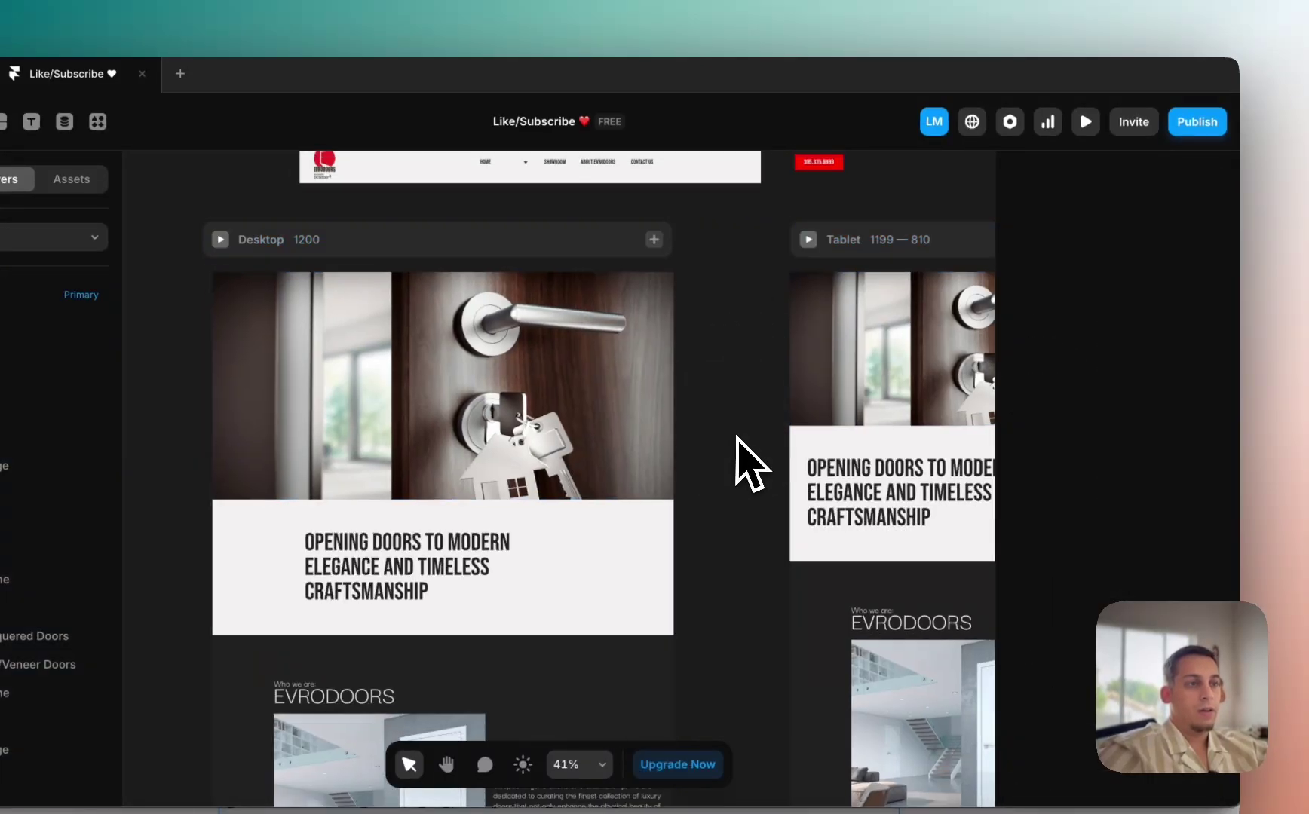
scroll(695, 409, down, 5)
drag(613, 334, 657, 337)
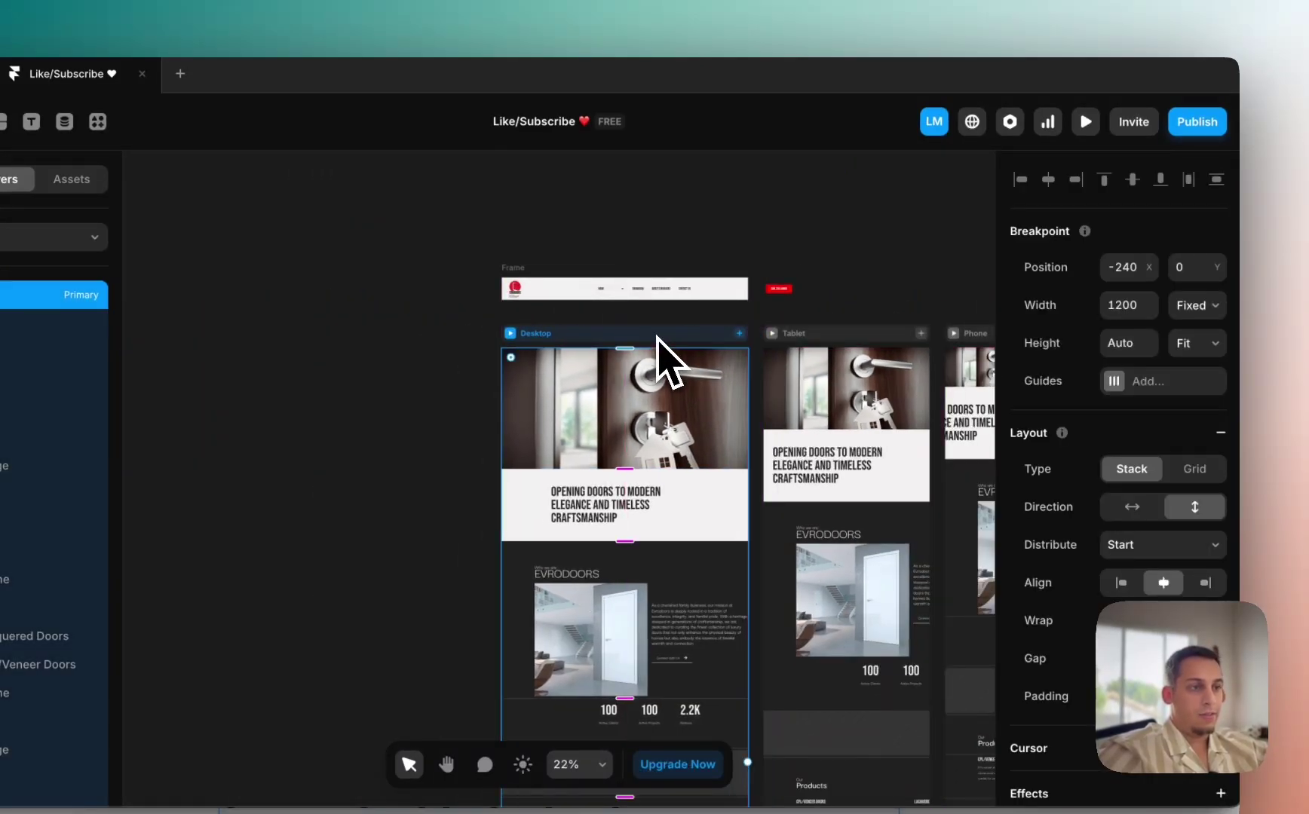
click(473, 415)
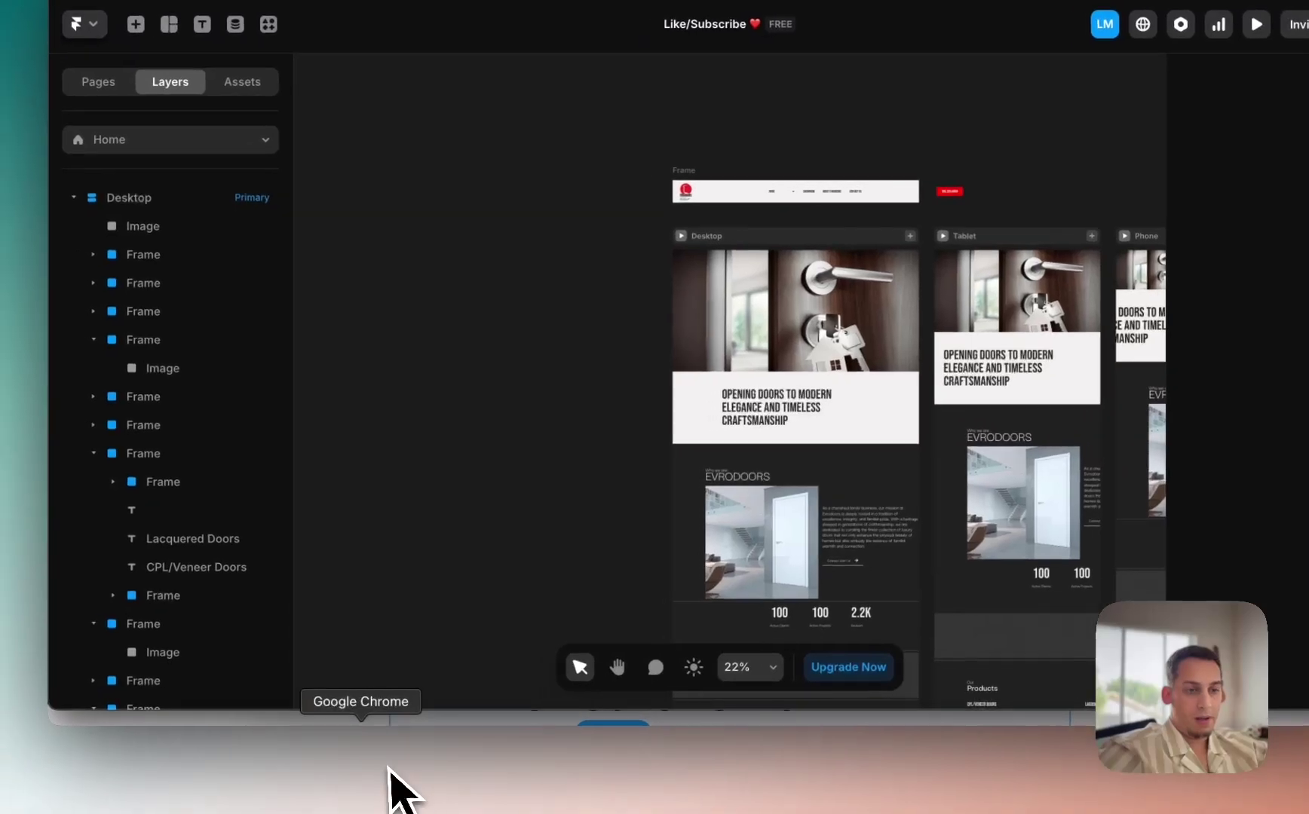
Step: Copy the four hero text elements from evrodoors.com and paste them onto Framer's Desktop hero image
click(379, 764)
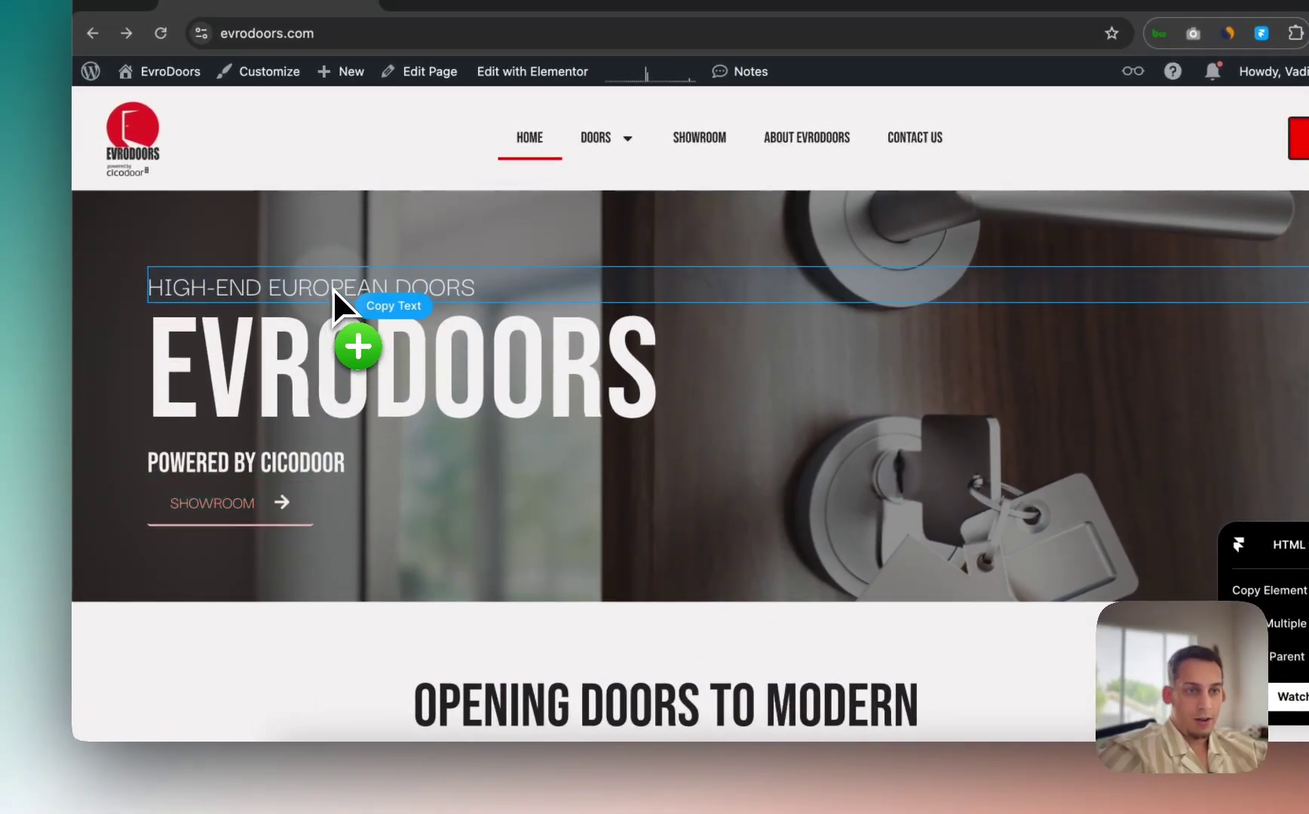
click(334, 289)
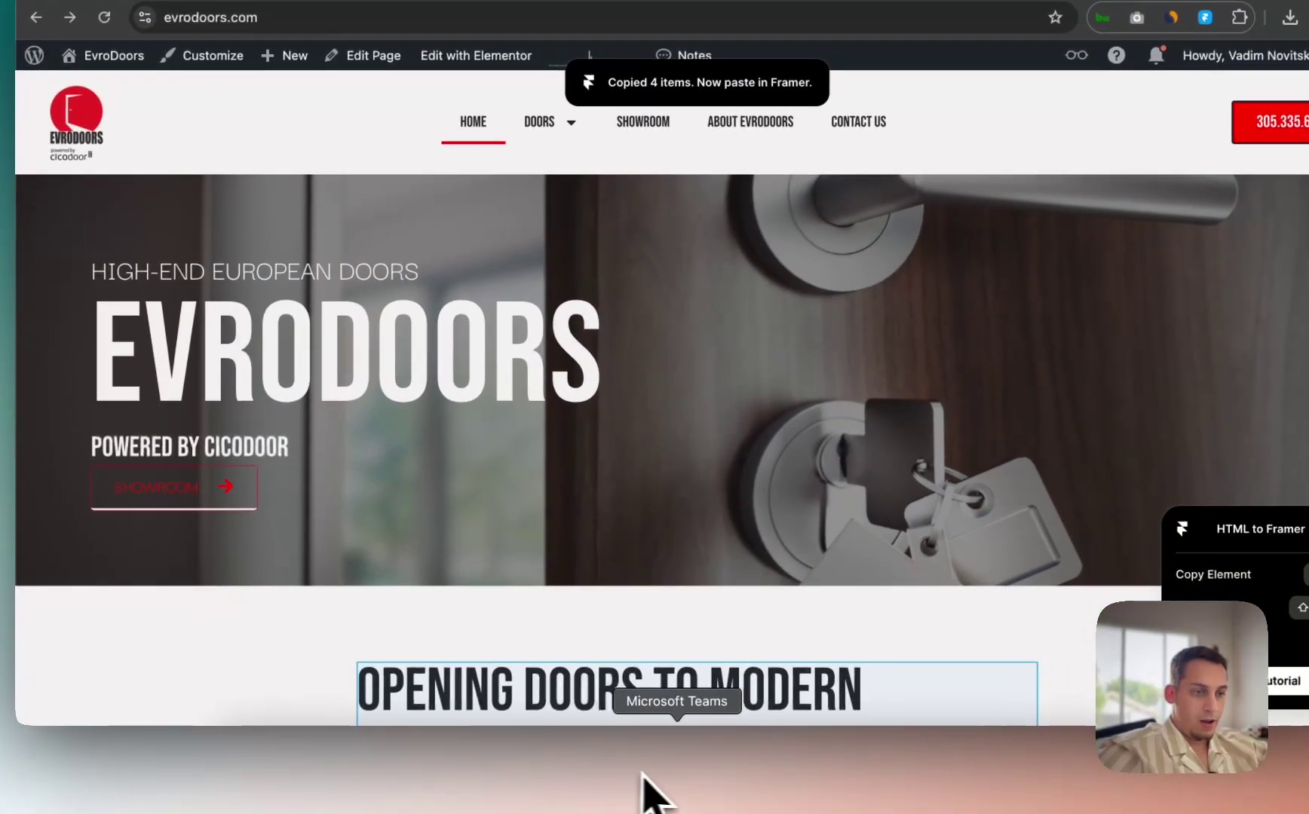
click(711, 789)
click(667, 392)
key(super+v)
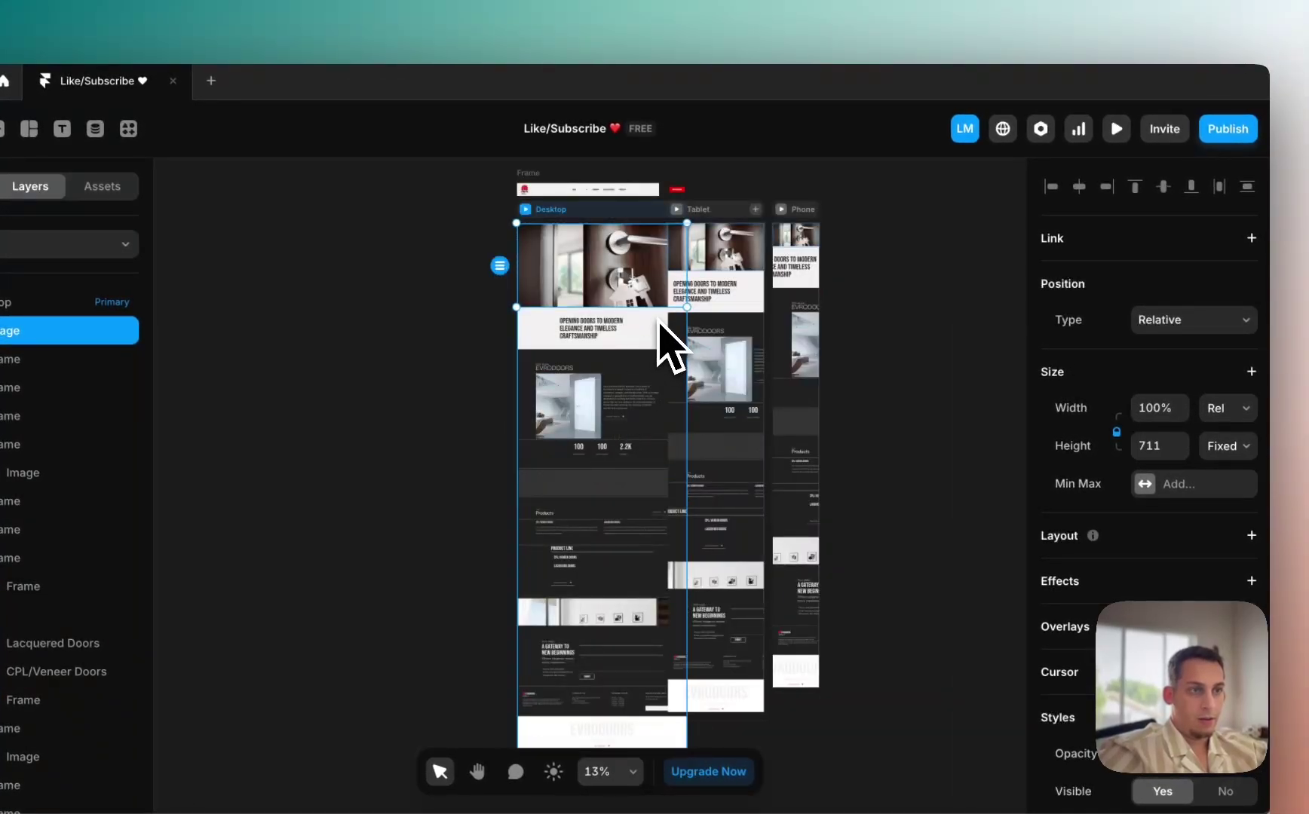
Step: Set the Desktop breakpoint width back to 1200
click(608, 219)
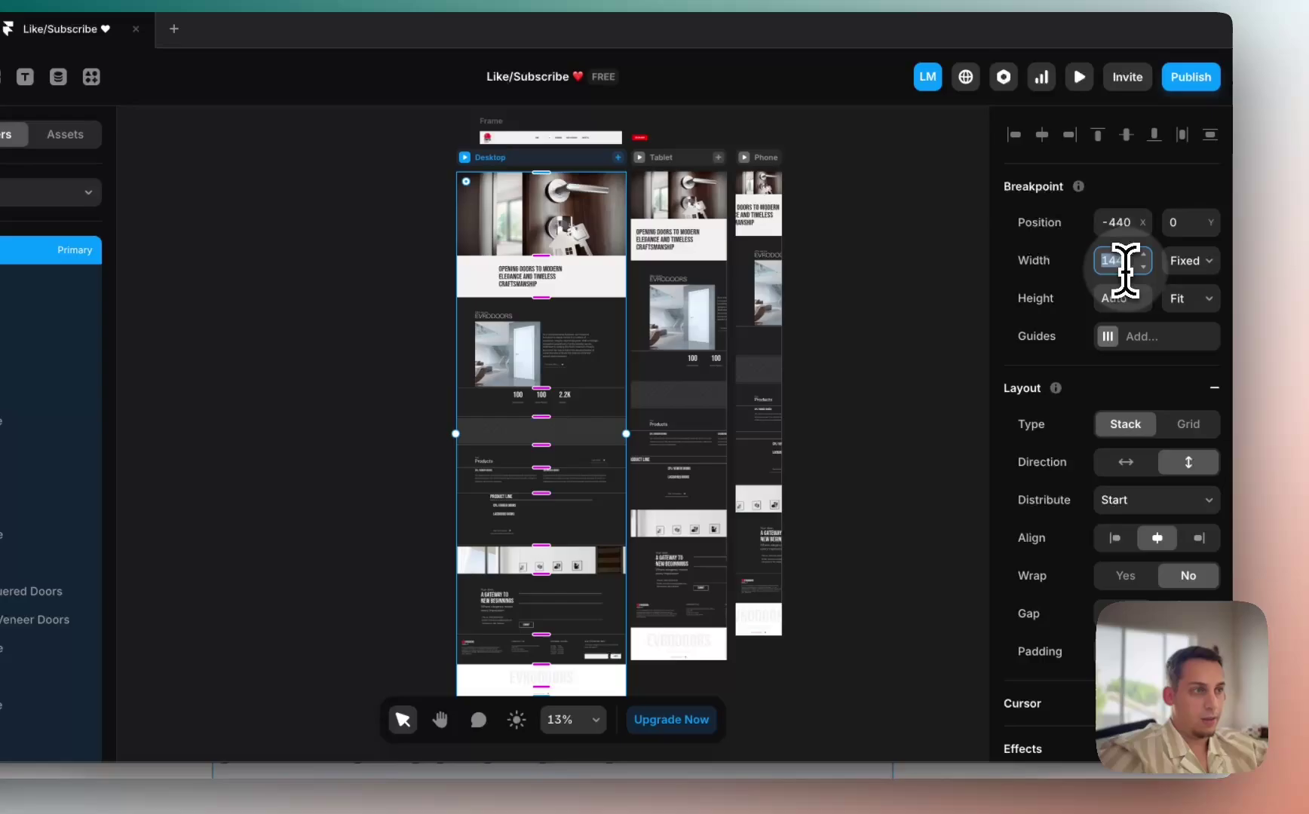
click(1140, 285)
text(1)
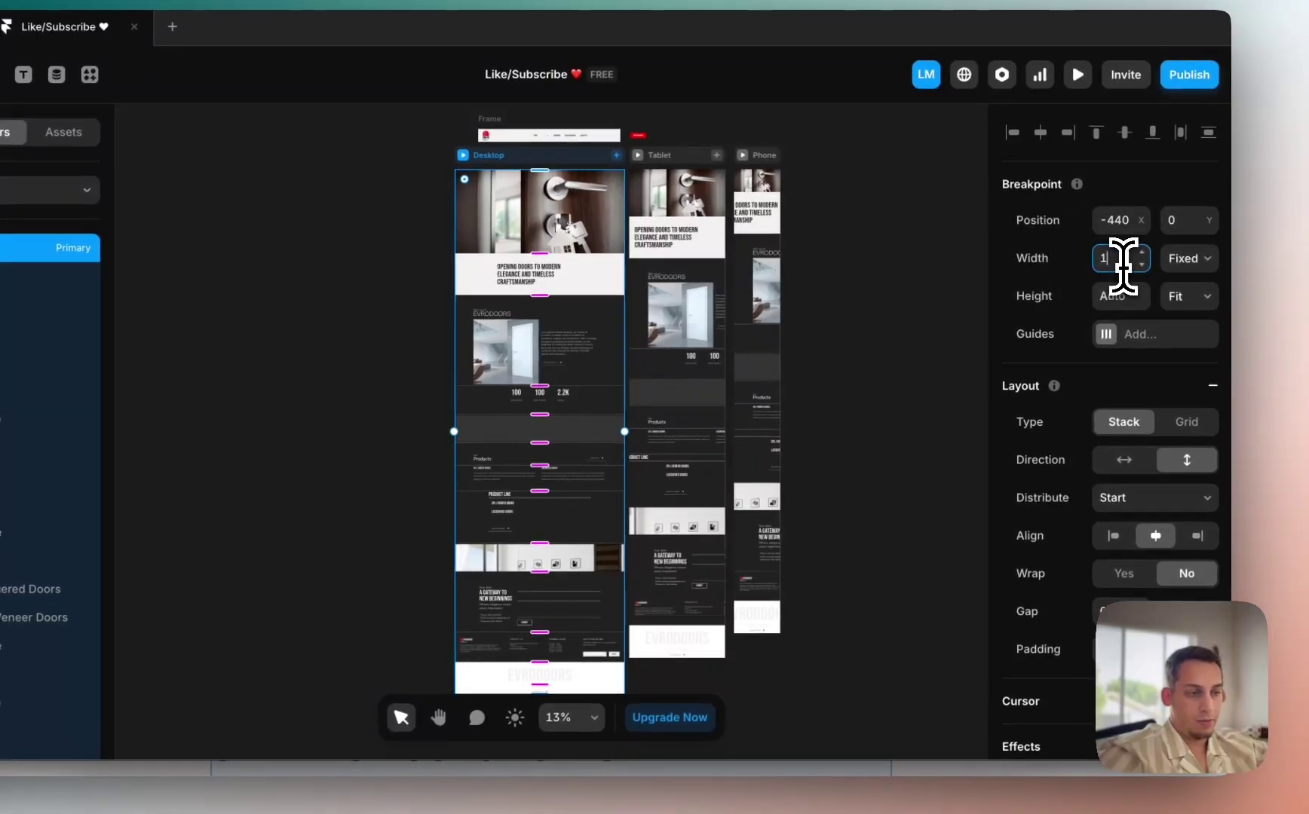
text(200)
key(Return)
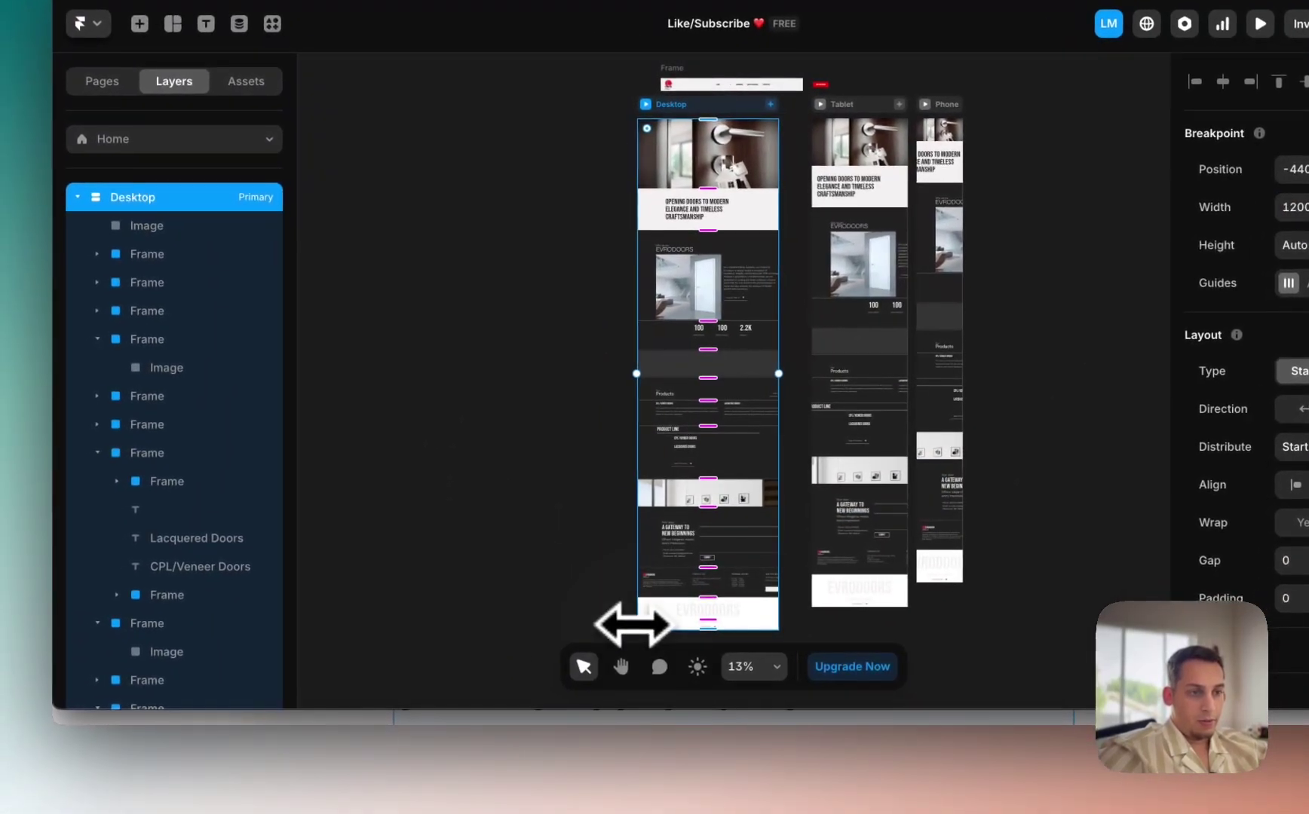
click(437, 659)
Step: Select the pasted High-End European Doors heading and hero elements and drag them onto the canvas
drag(620, 604, 784, 638)
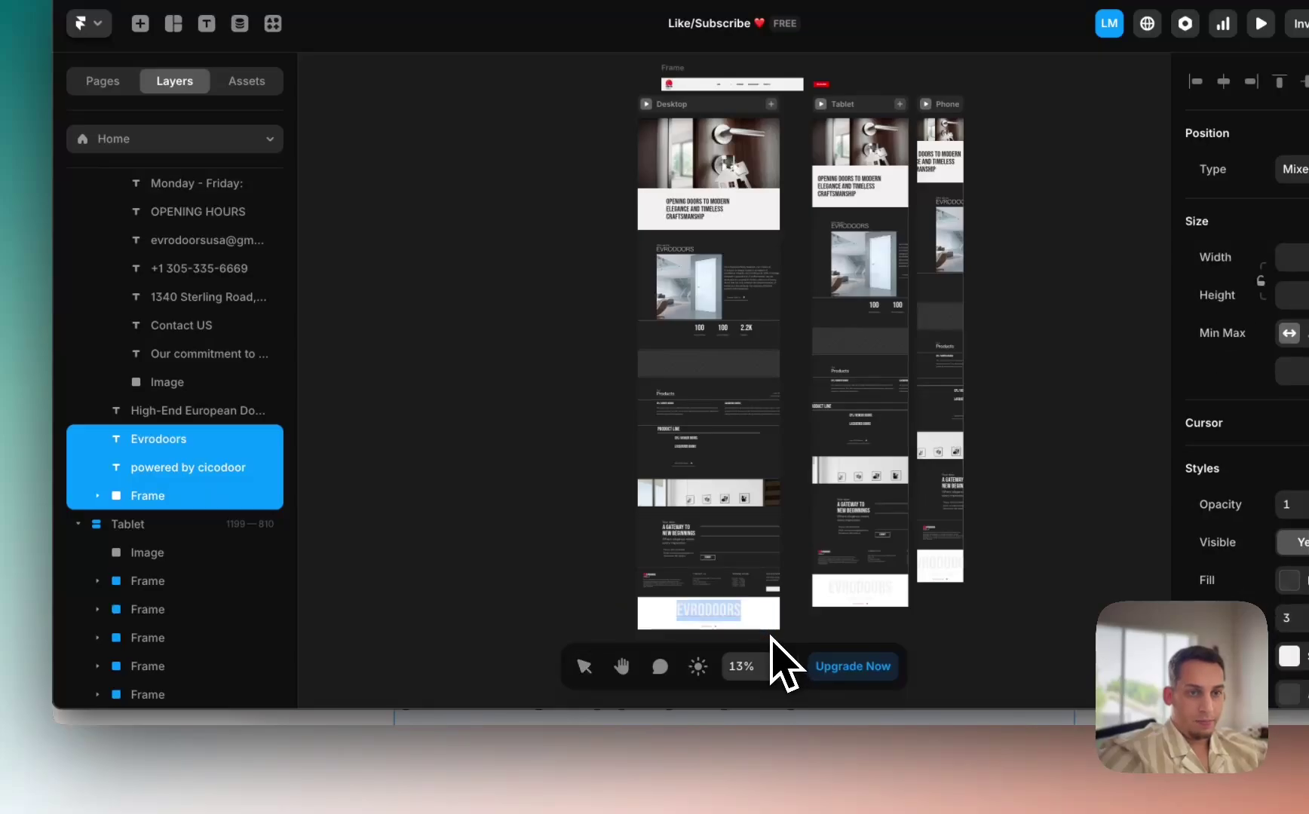
shift+click(226, 423)
click(223, 419)
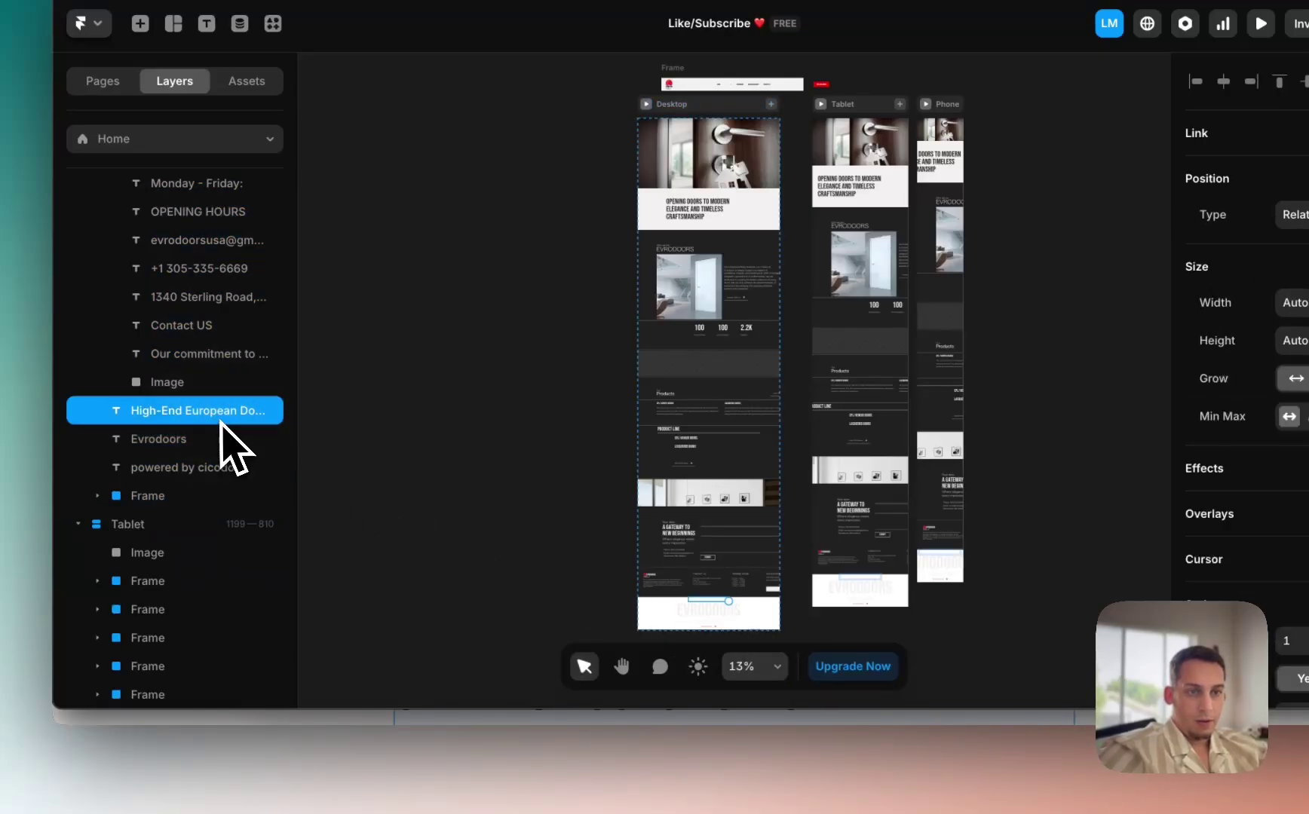
shift+click(185, 498)
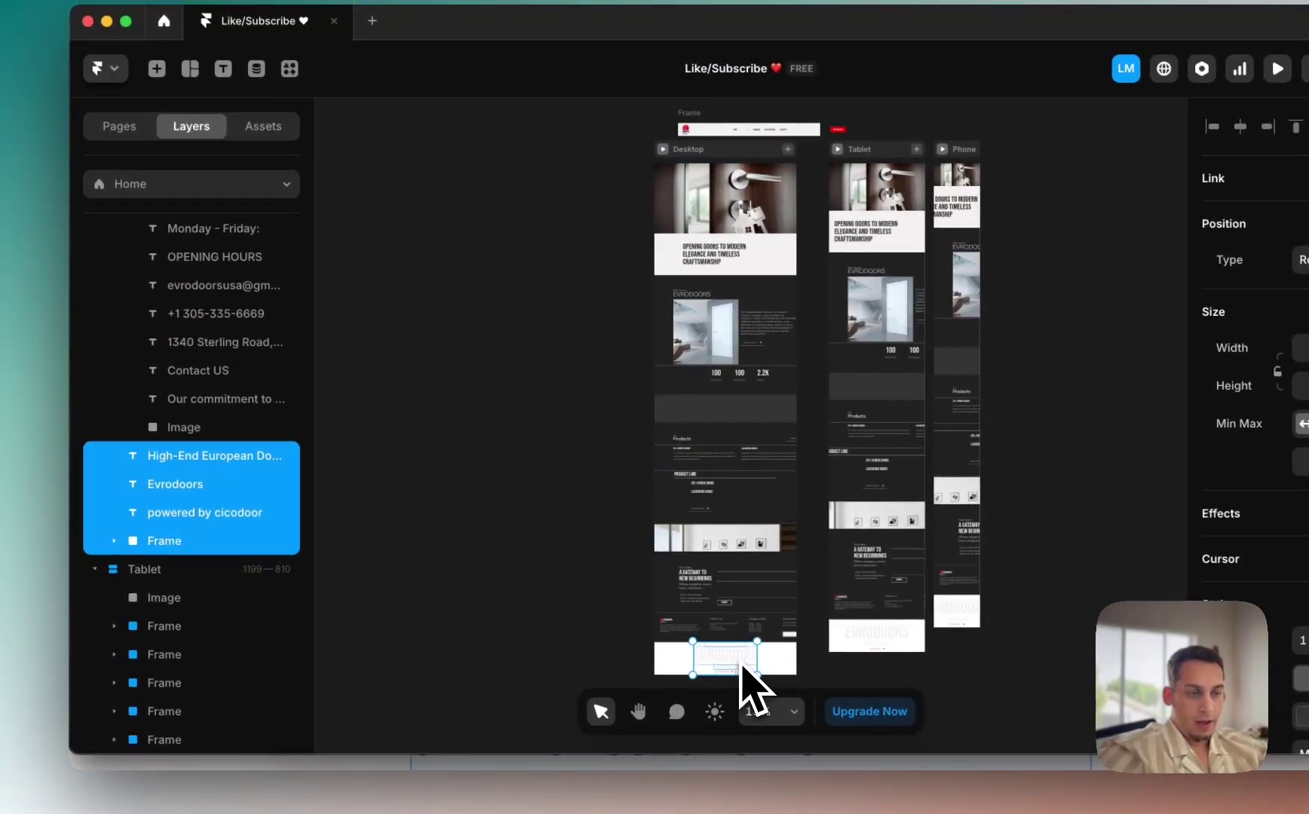
drag(742, 665, 645, 354)
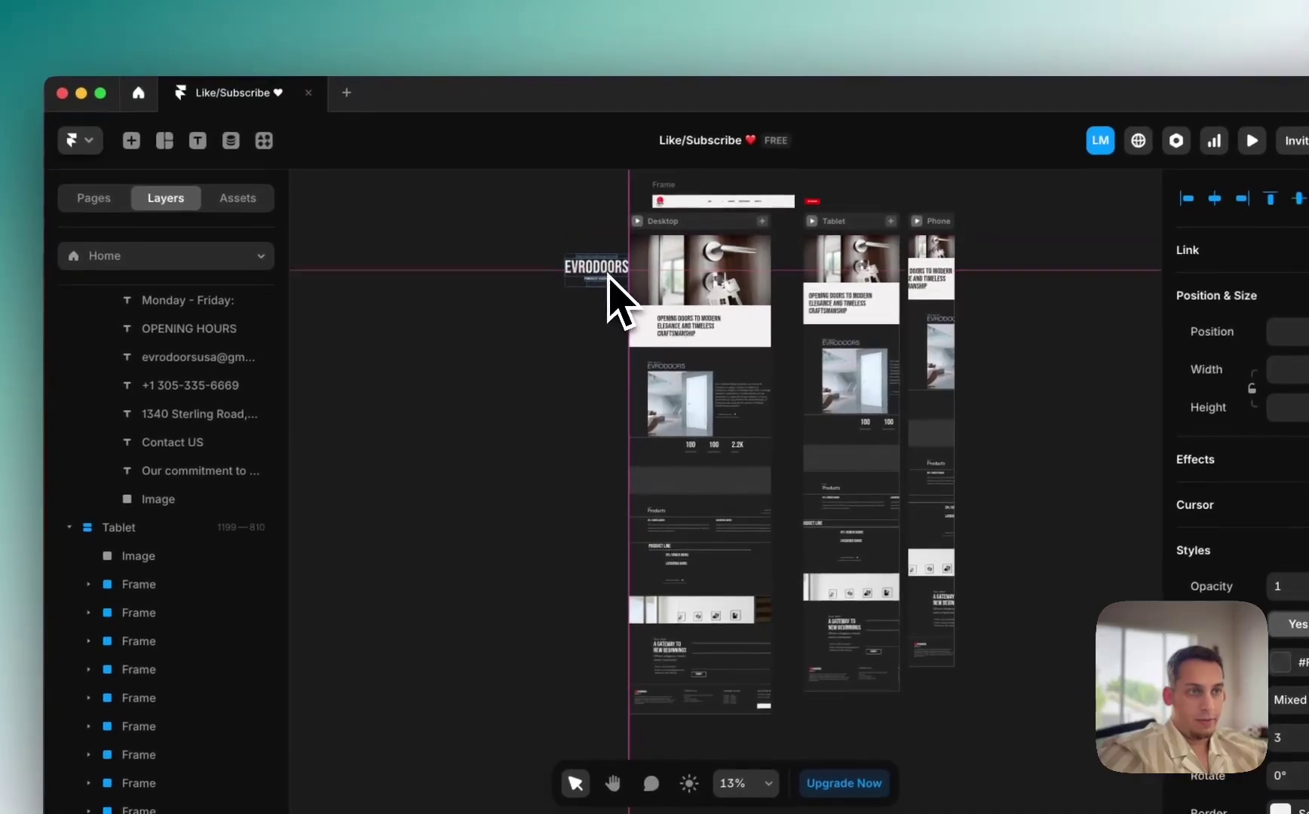
scroll(620, 226, up, 5)
scroll(610, 277, up, 3)
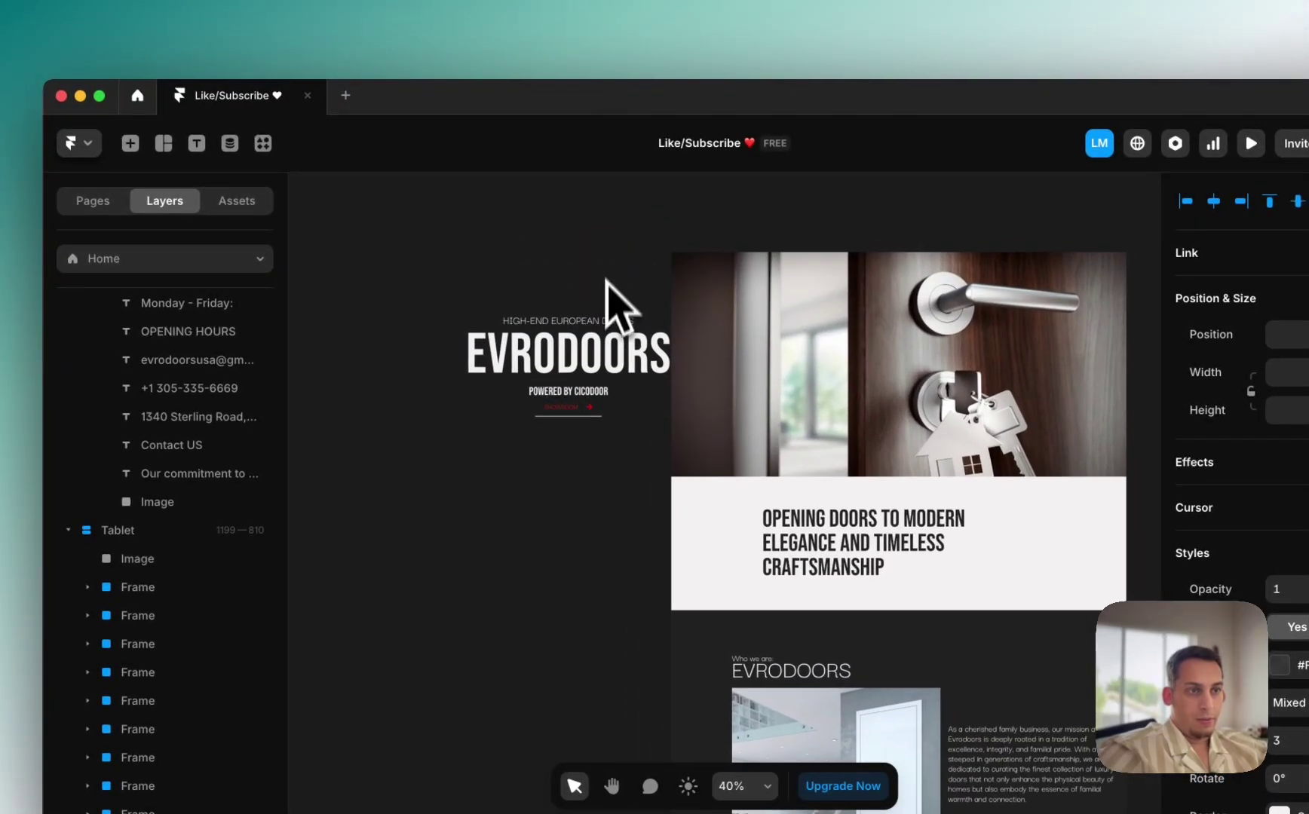
click(679, 370)
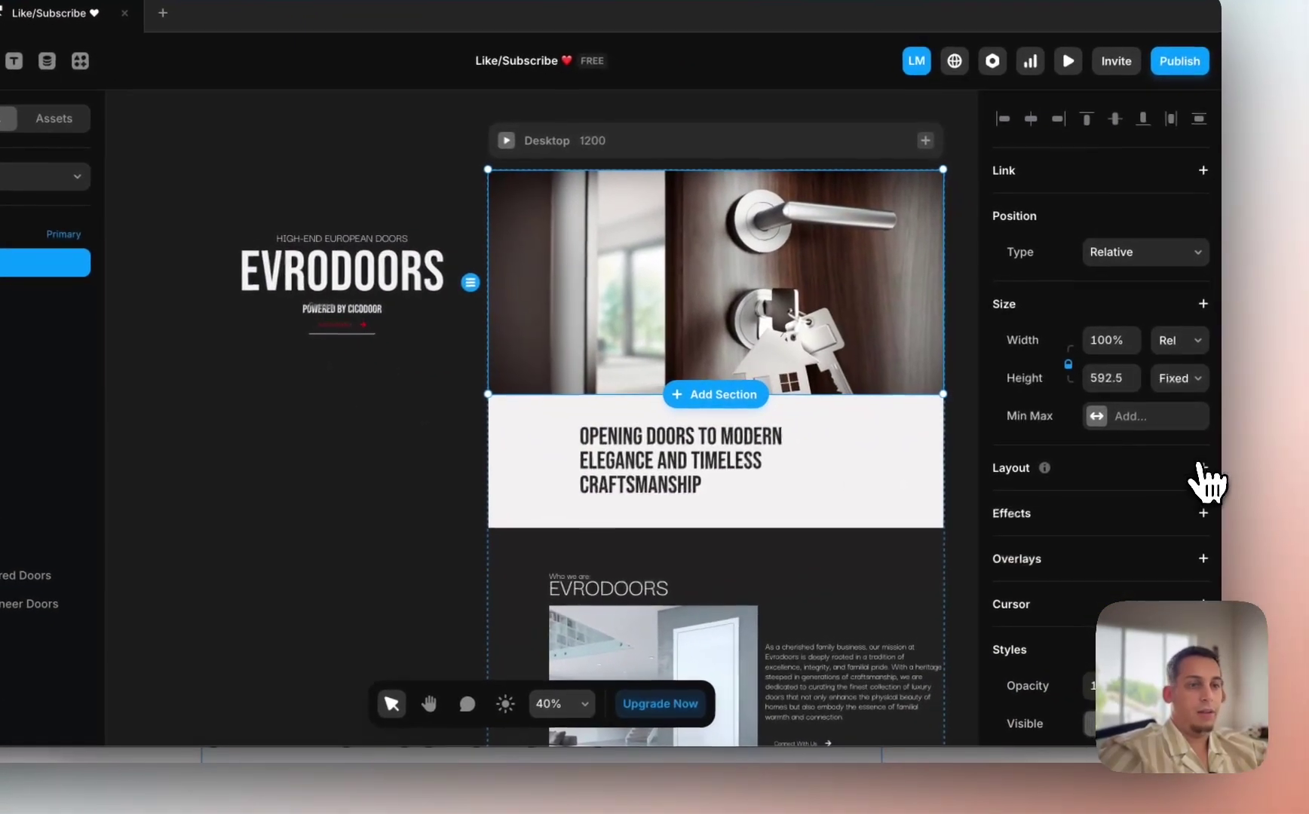
Step: Give the hero image a stack layout and move the High-End European Doors heading into it
click(1203, 468)
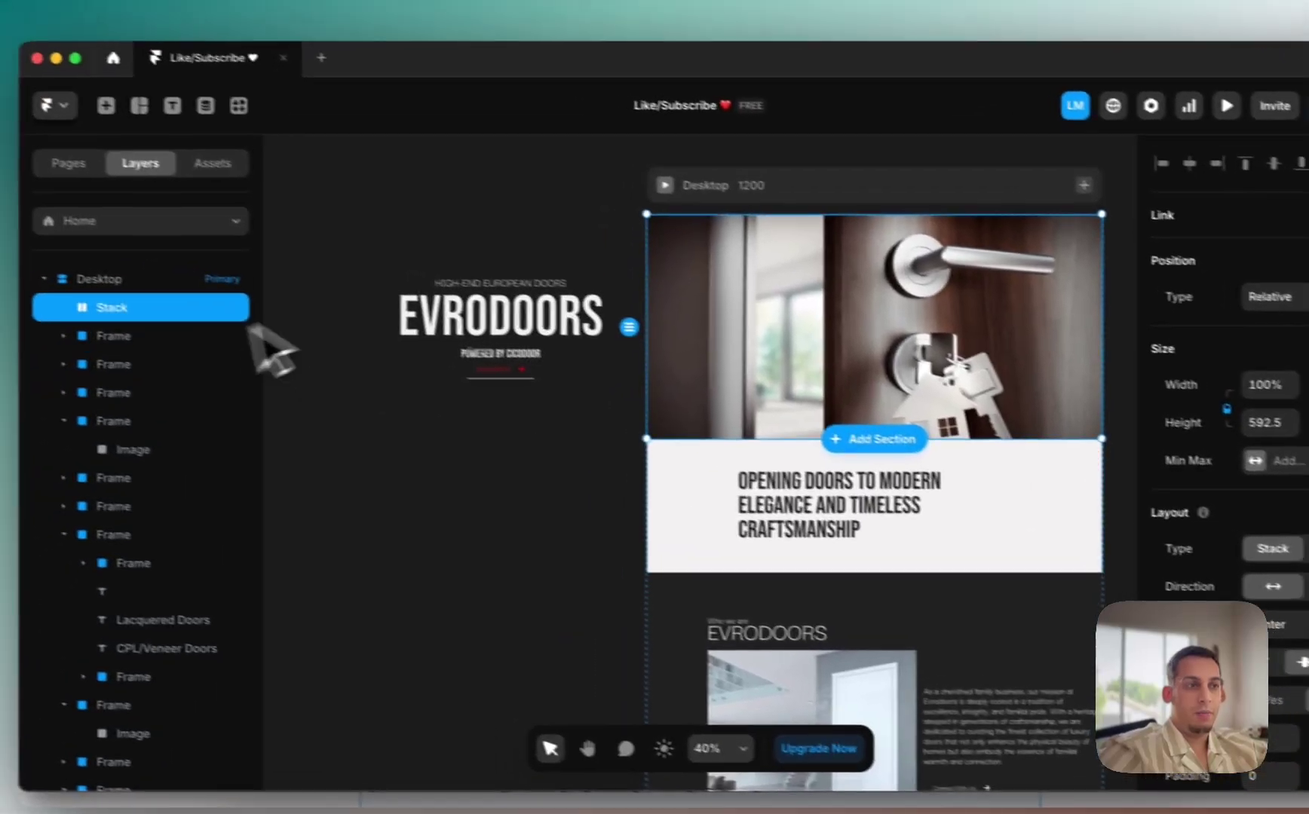
scroll(692, 321, right, 2)
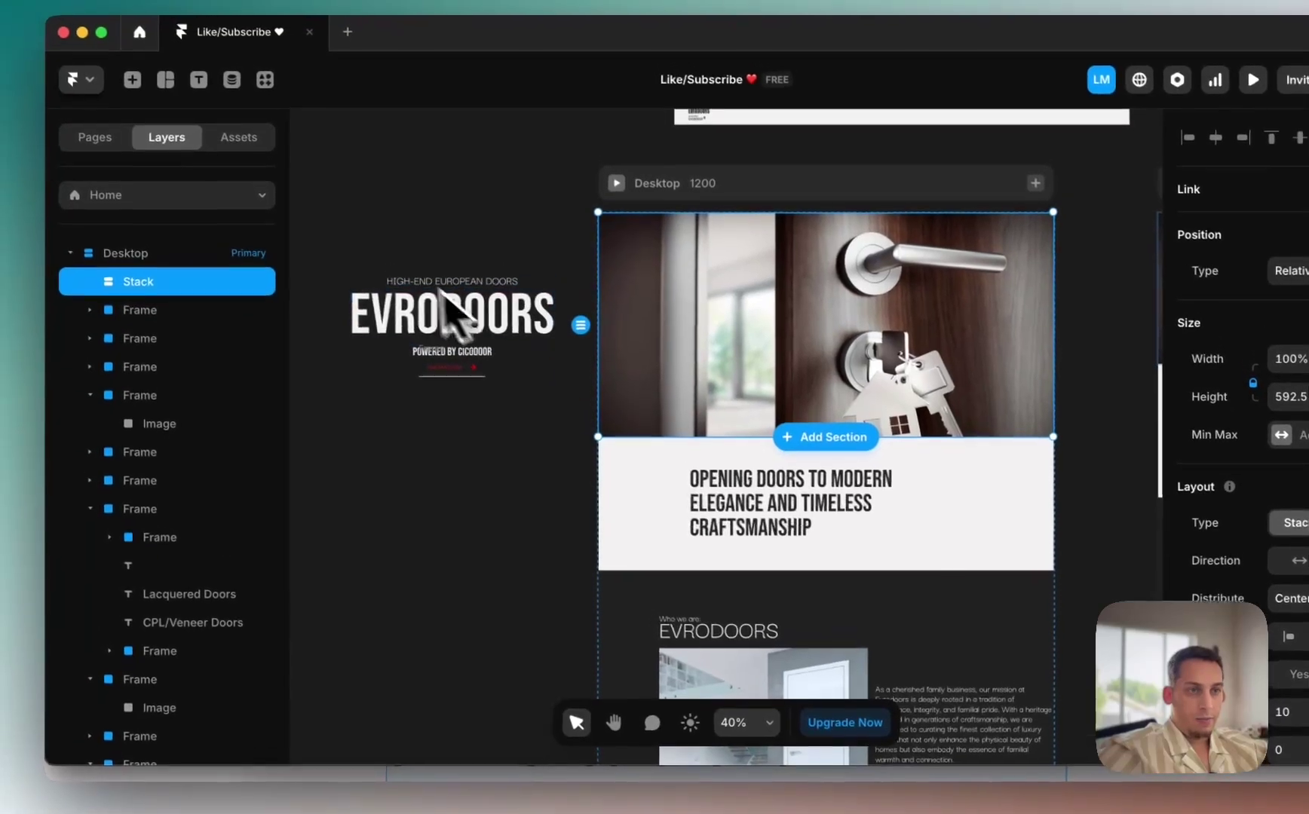
click(435, 288)
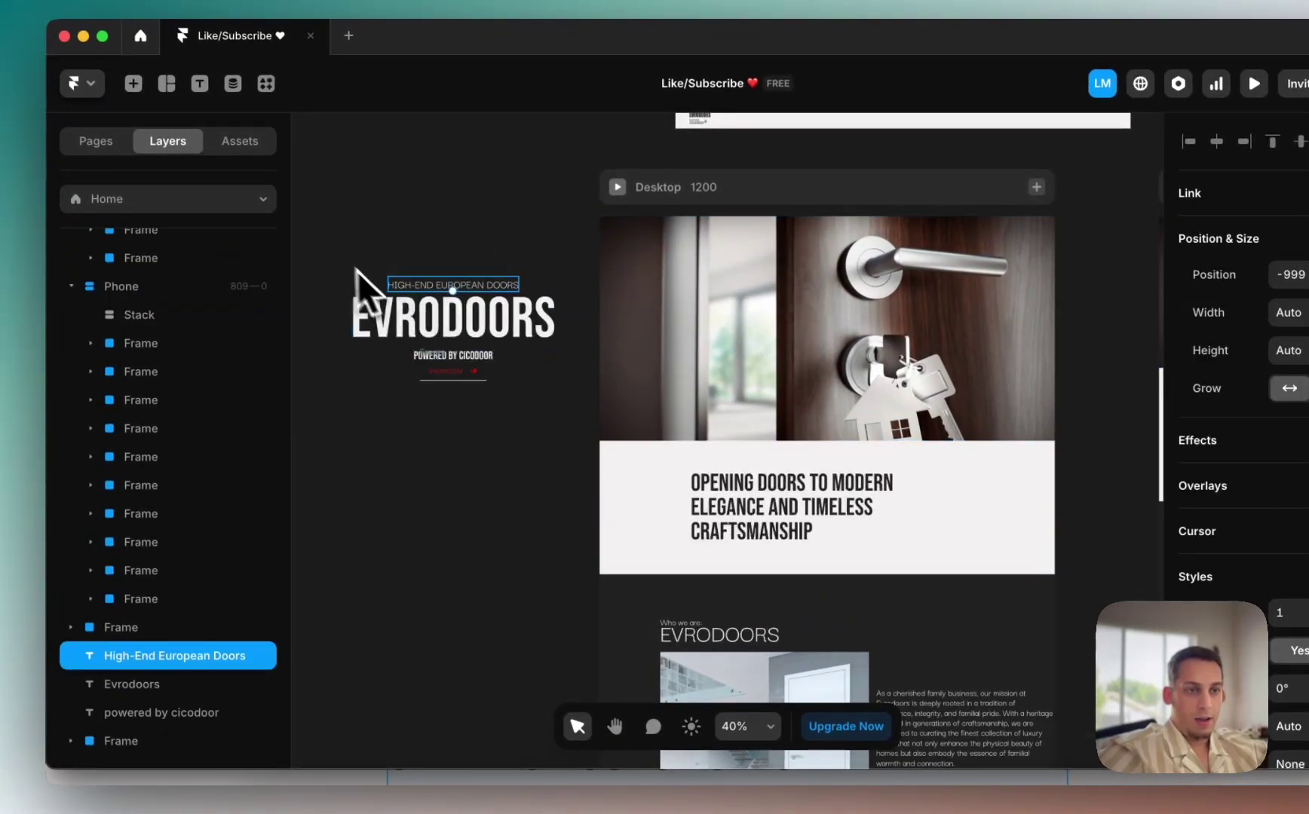
scroll(407, 317, down, 2)
scroll(407, 317, left, 2)
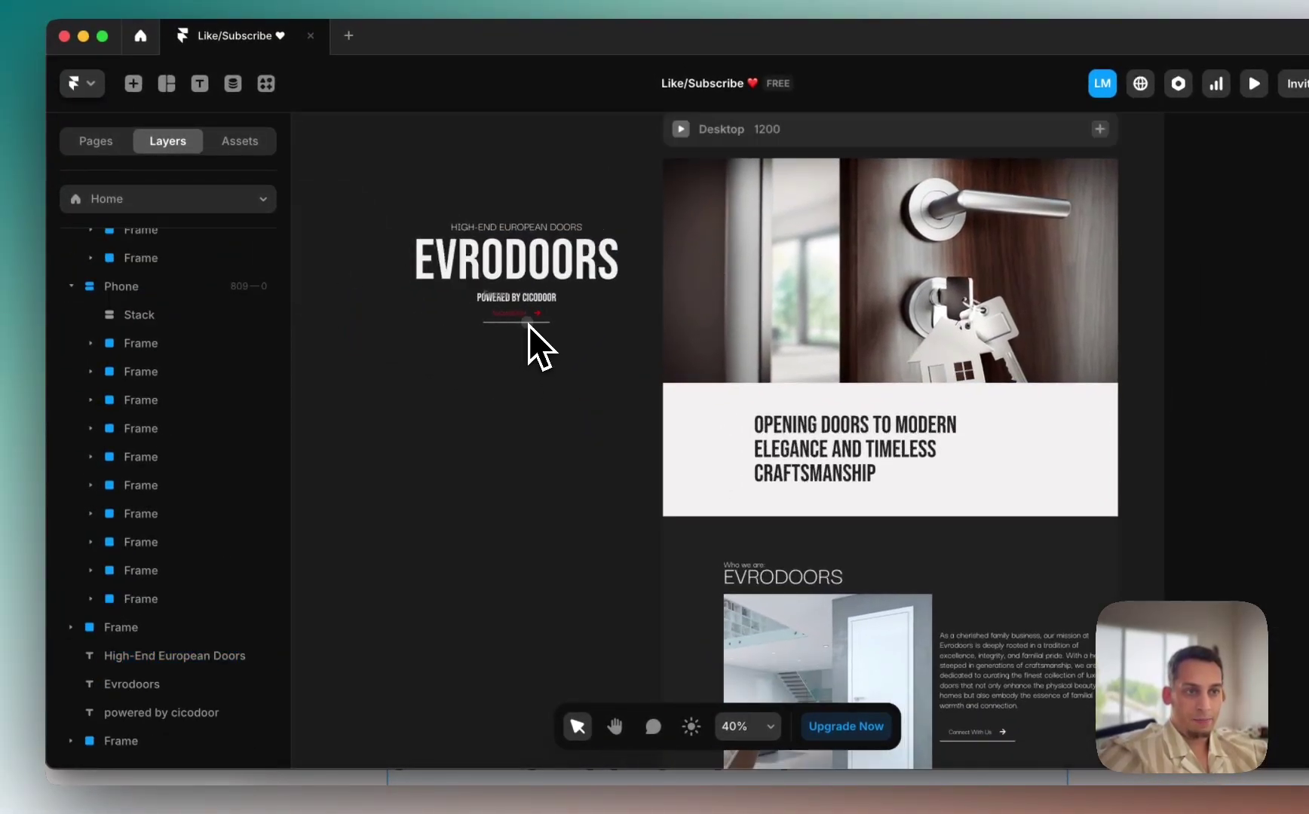
click(479, 229)
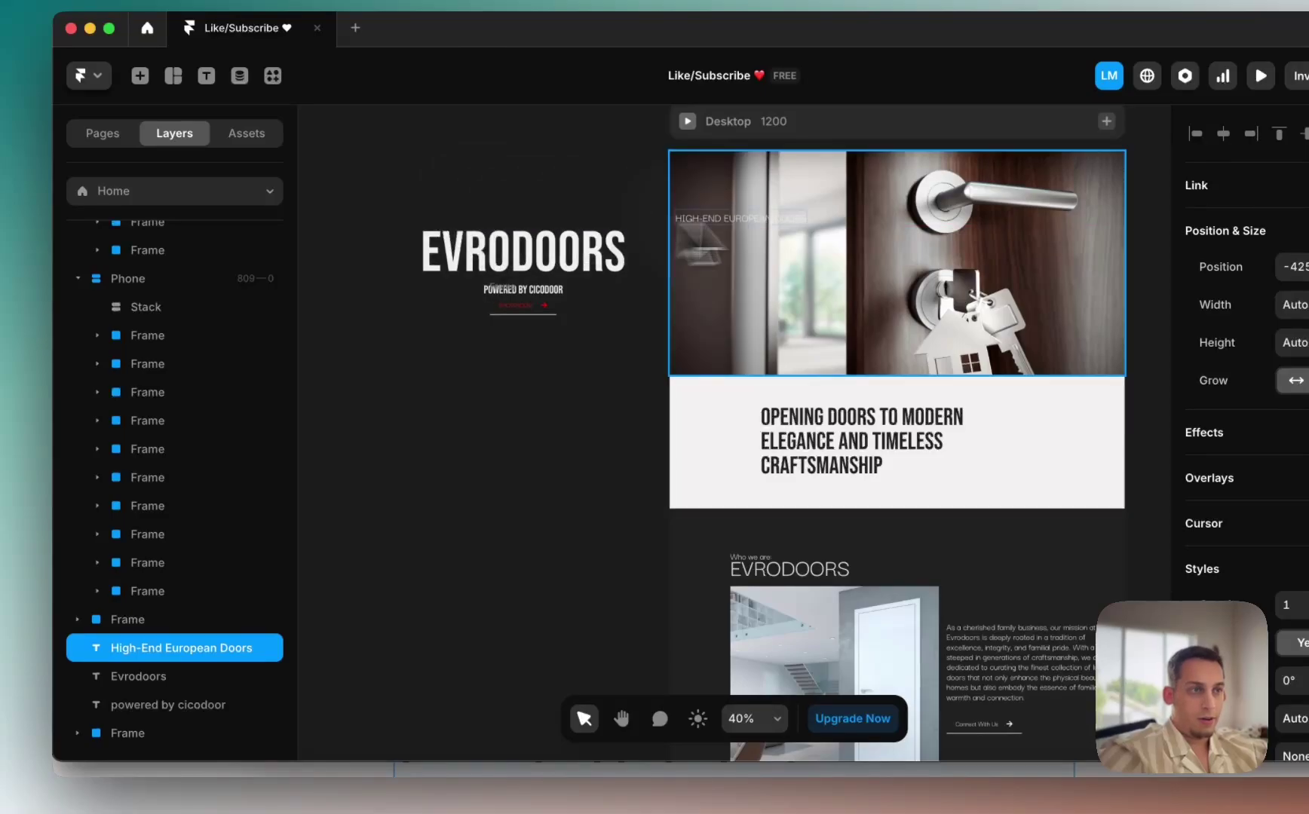
drag(695, 230, 788, 219)
Step: Place the EVRODOORS title, powered by cicodoor tagline and SHOWROOM button below the heading in the hero stack
drag(574, 245, 822, 260)
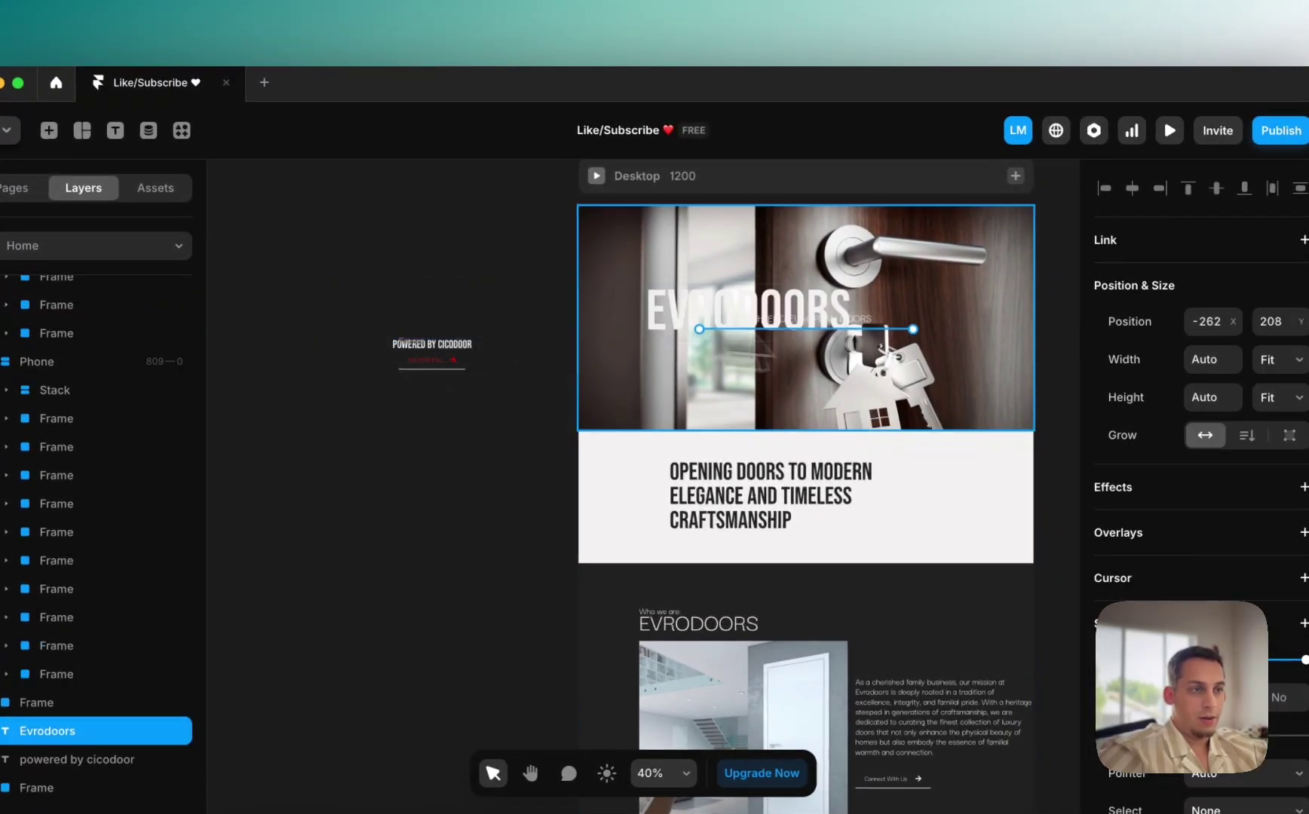
drag(844, 362, 852, 381)
scroll(457, 351, up, 3)
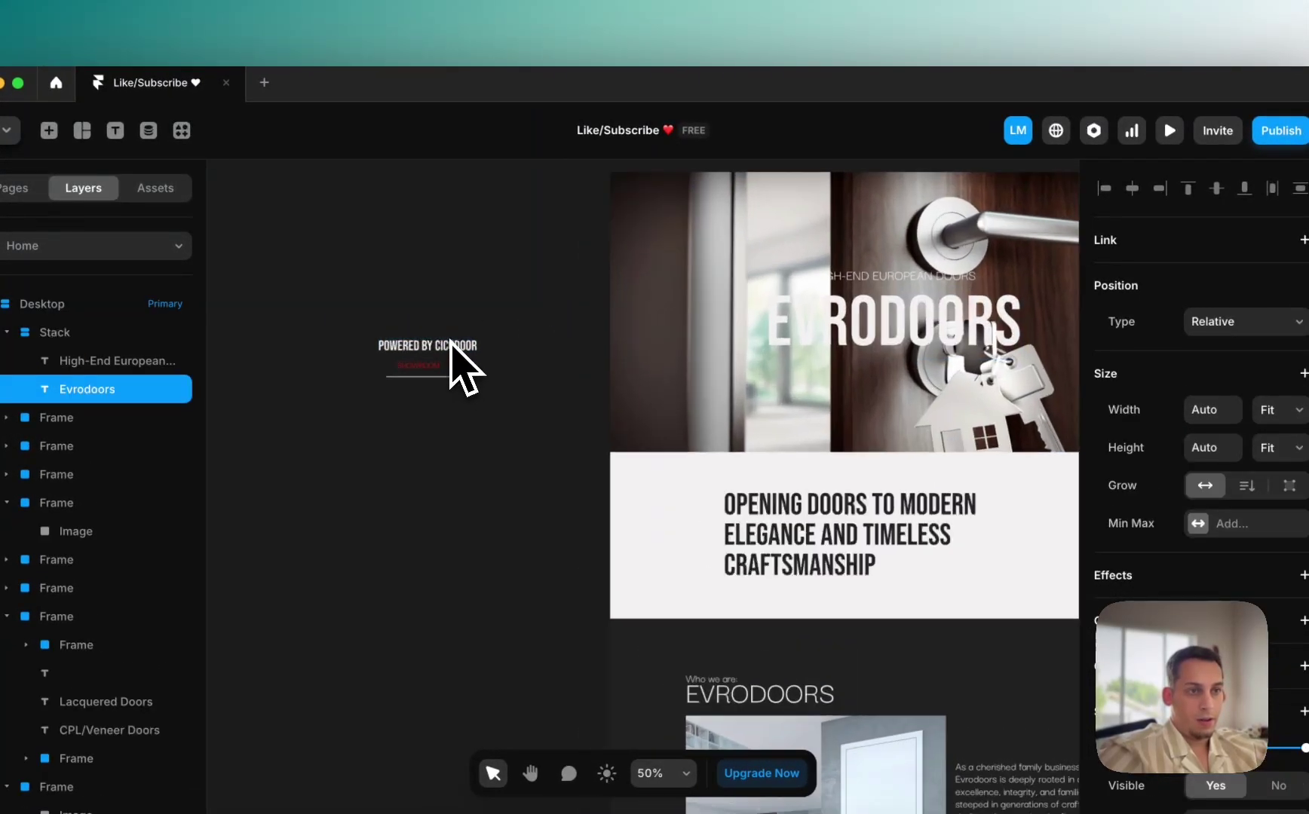
click(456, 349)
drag(897, 400, 973, 400)
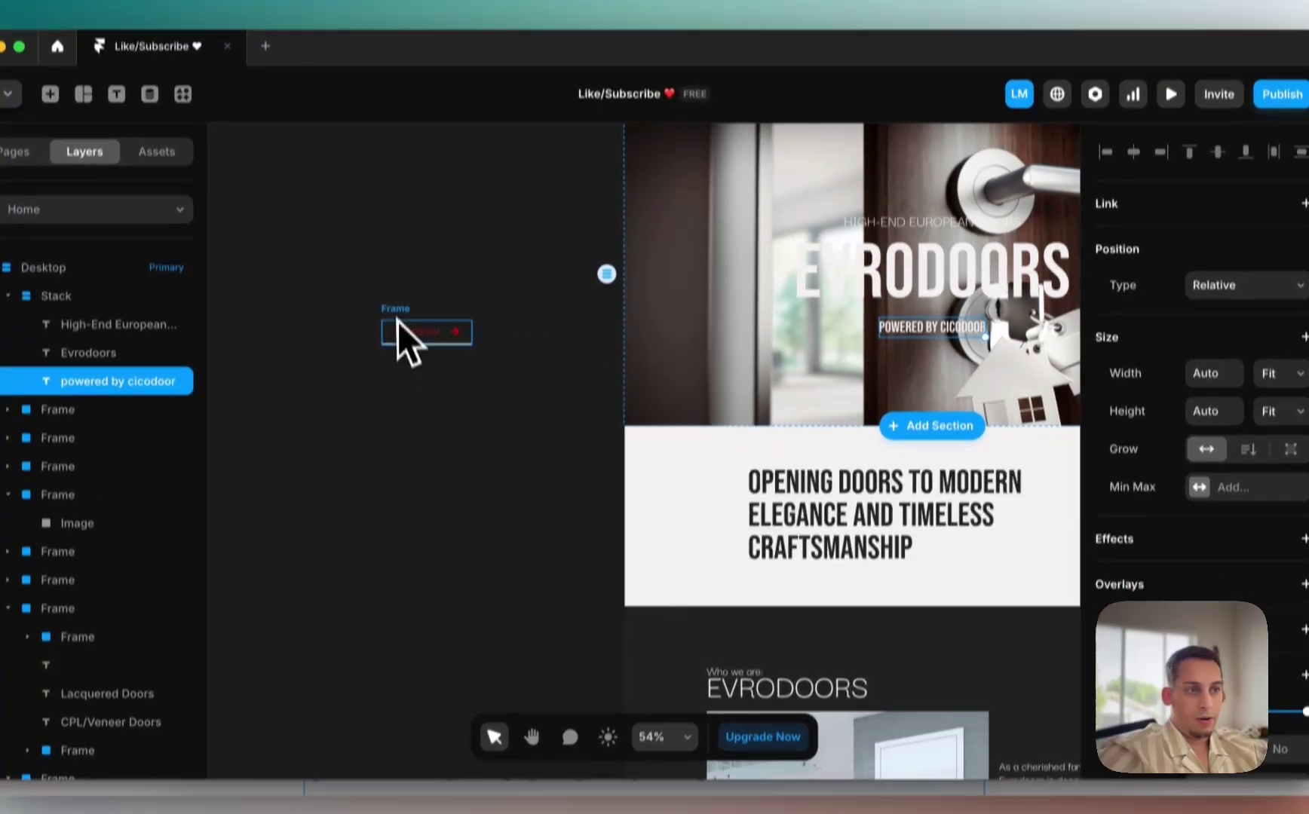
drag(401, 365, 939, 387)
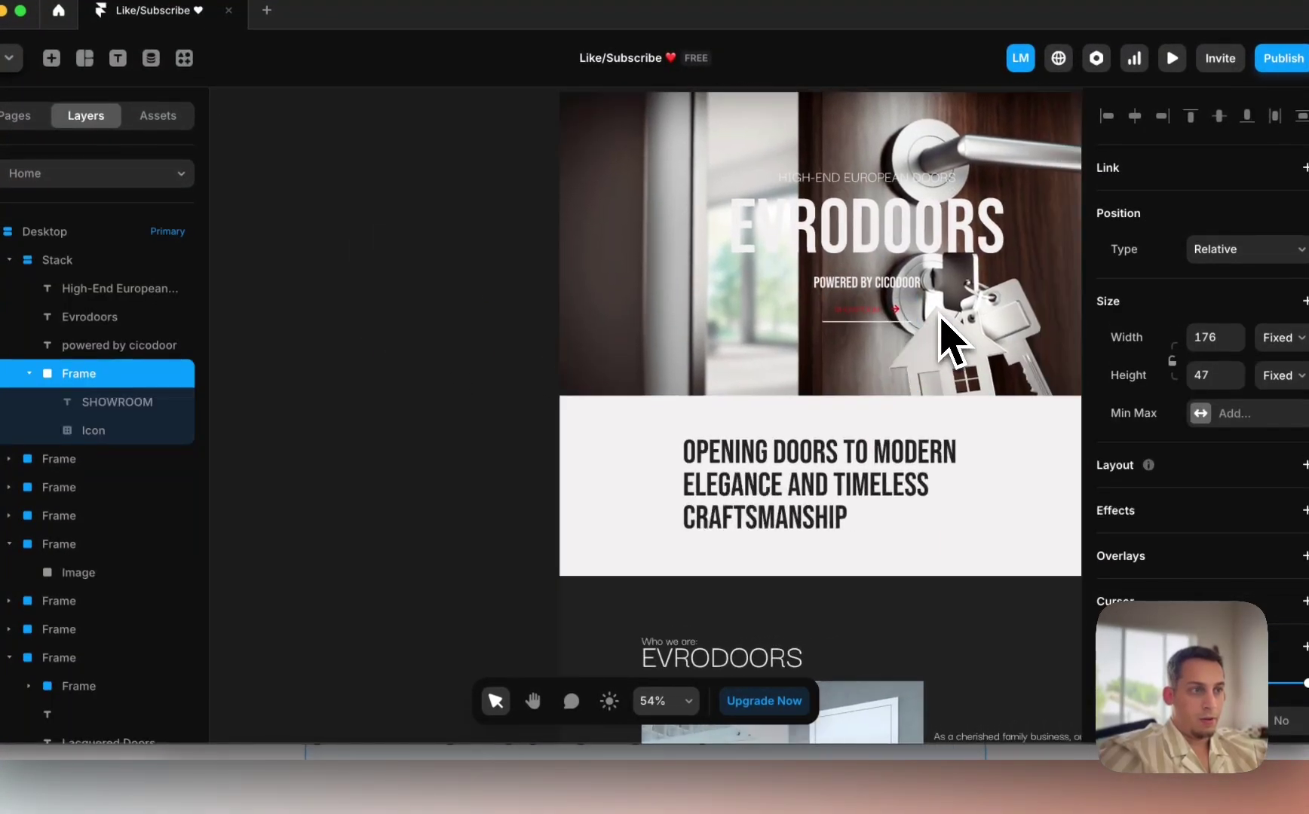
scroll(943, 339, up, 4)
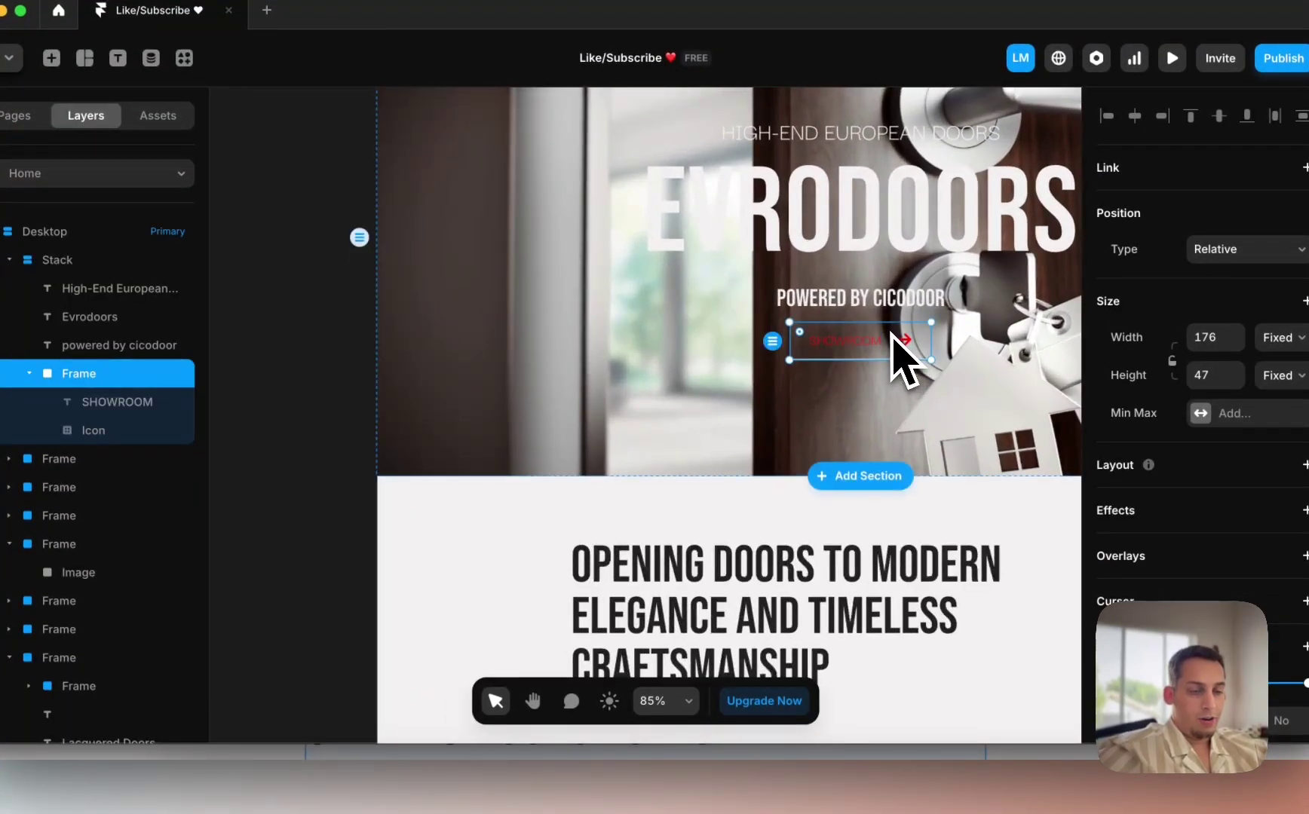
Step: Undo moving the SHOWROOM button into the hero stack and copy a hero element from the live site
key(super+z)
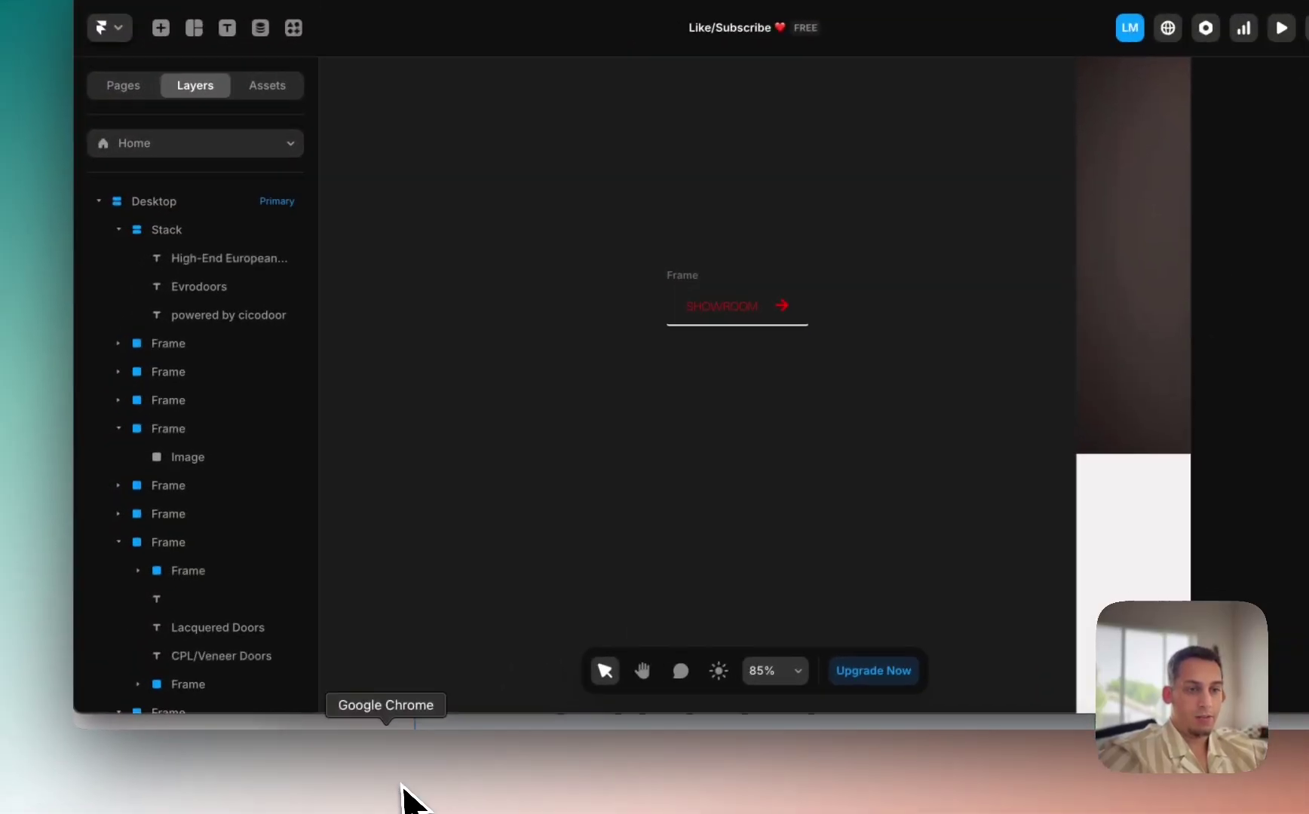
click(403, 785)
click(413, 490)
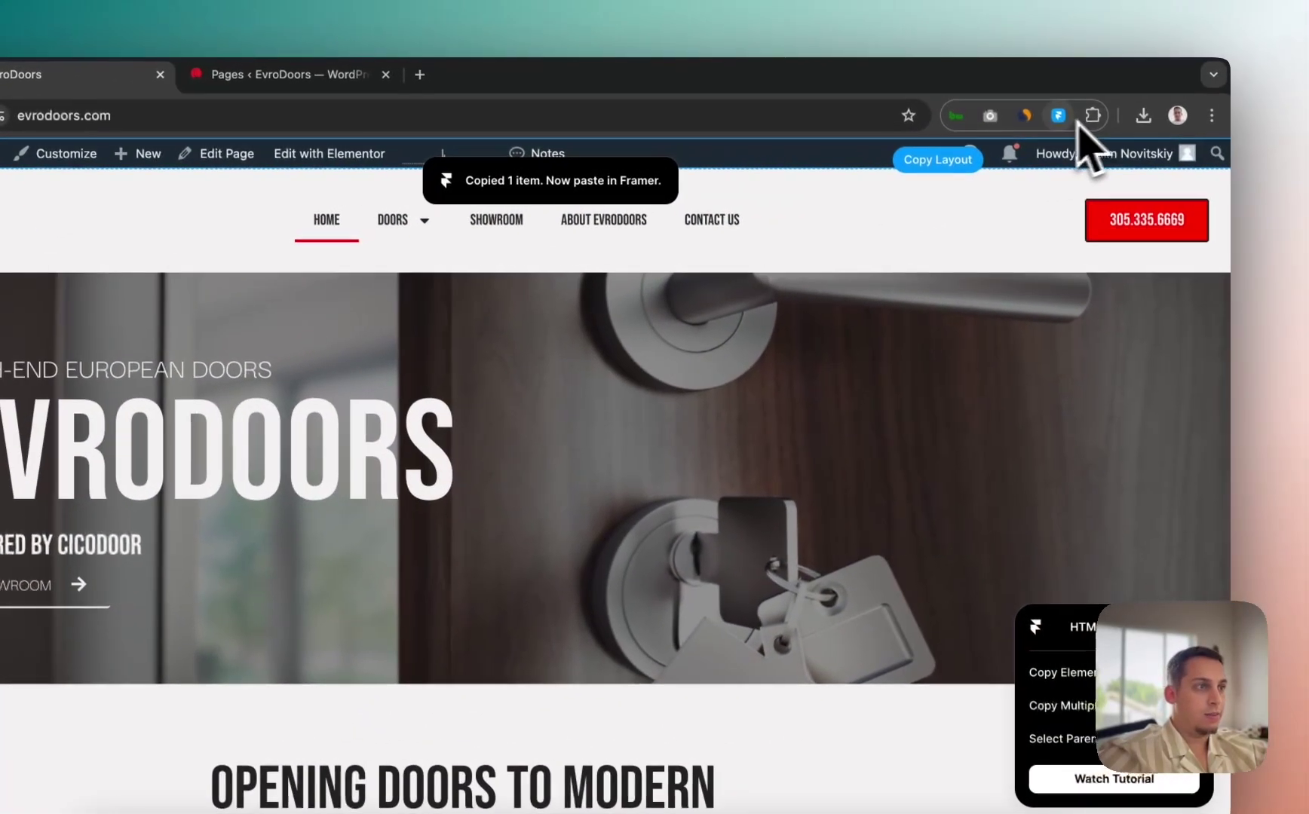
click(1204, 632)
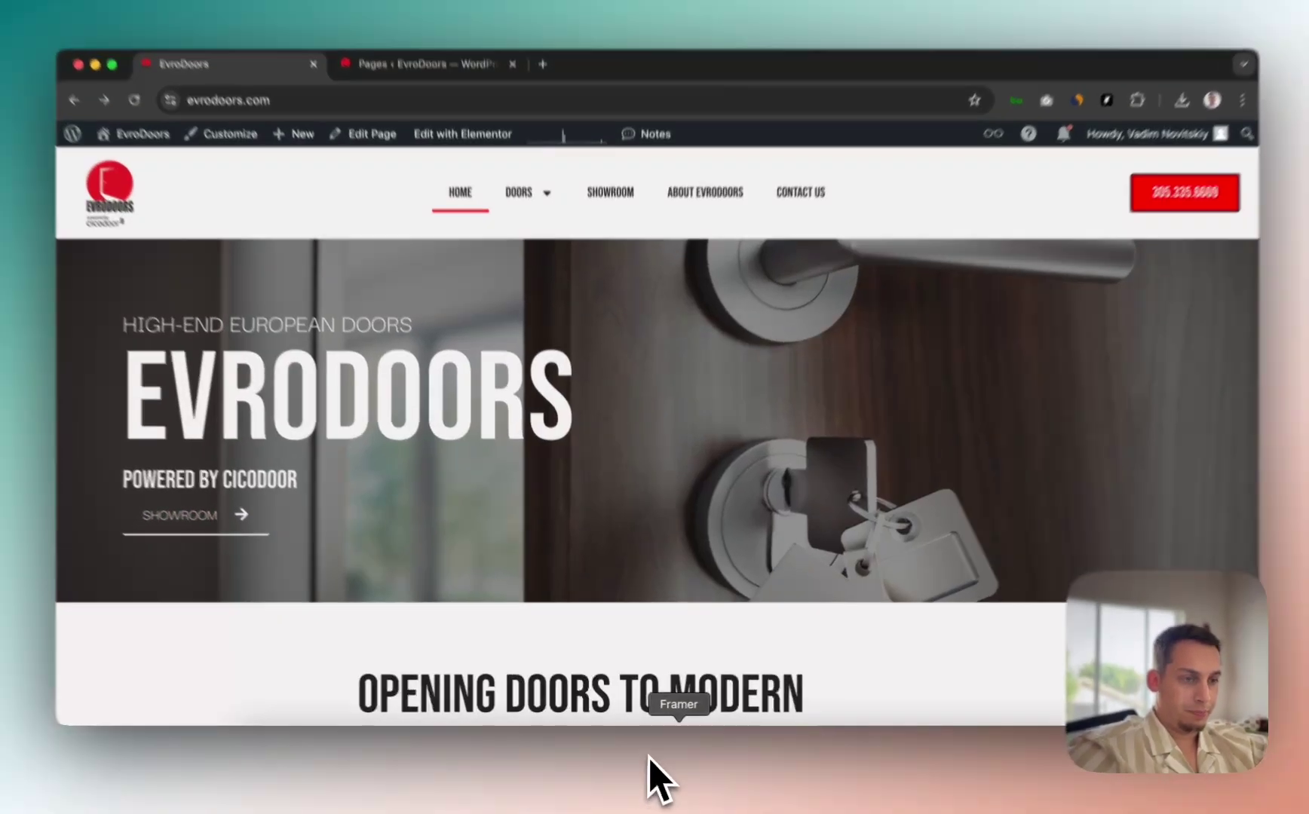
Step: Left-align the text in the hero stack, then inspect the hero on the live EvroDoors page
click(683, 751)
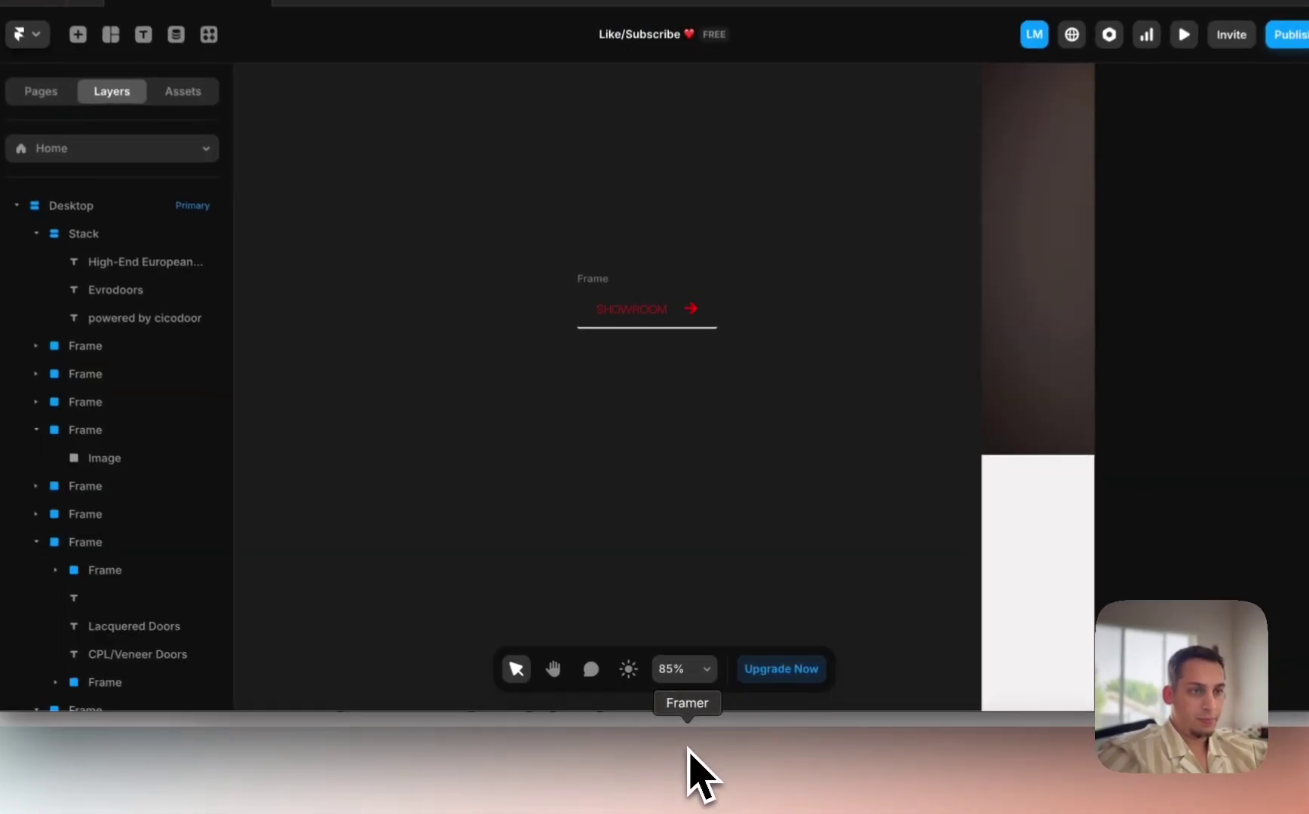
click(612, 305)
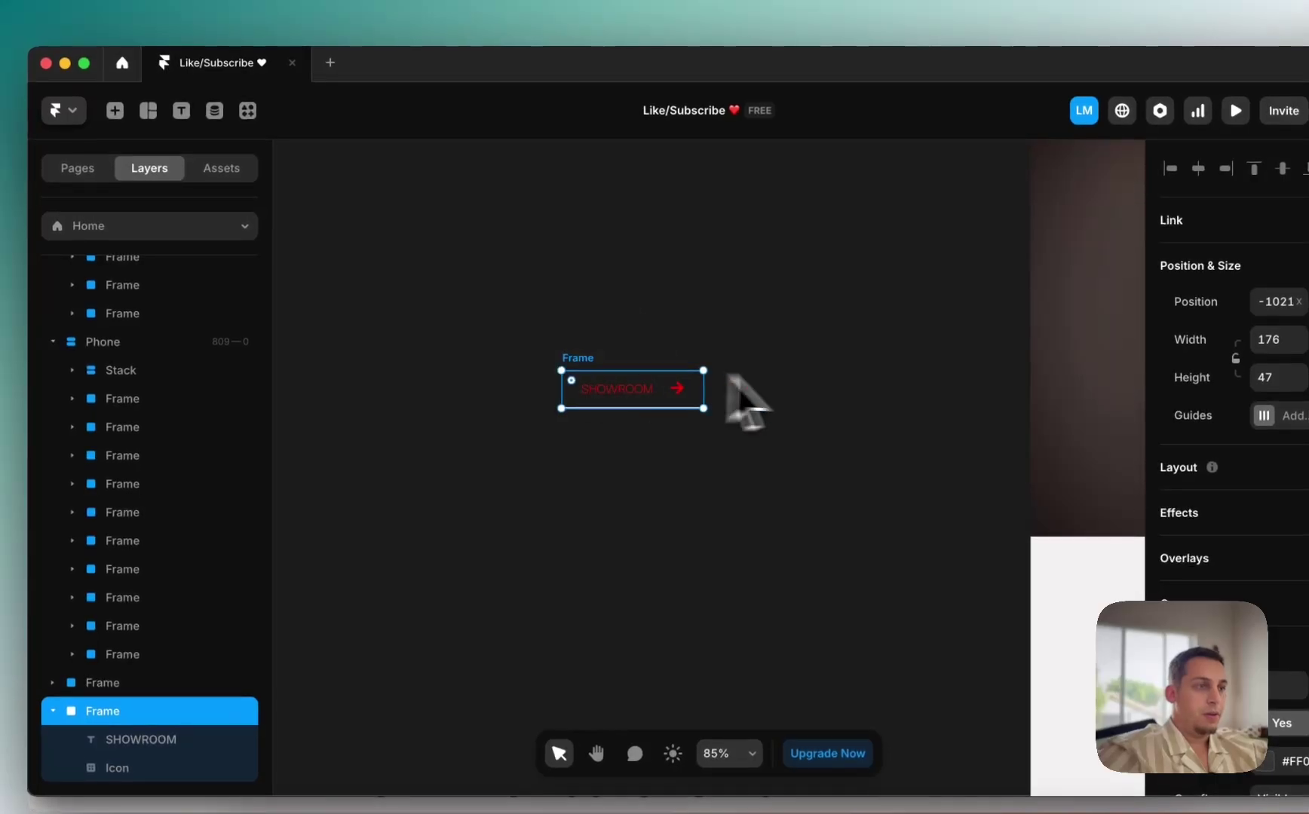
scroll(833, 410, down, 5)
click(650, 369)
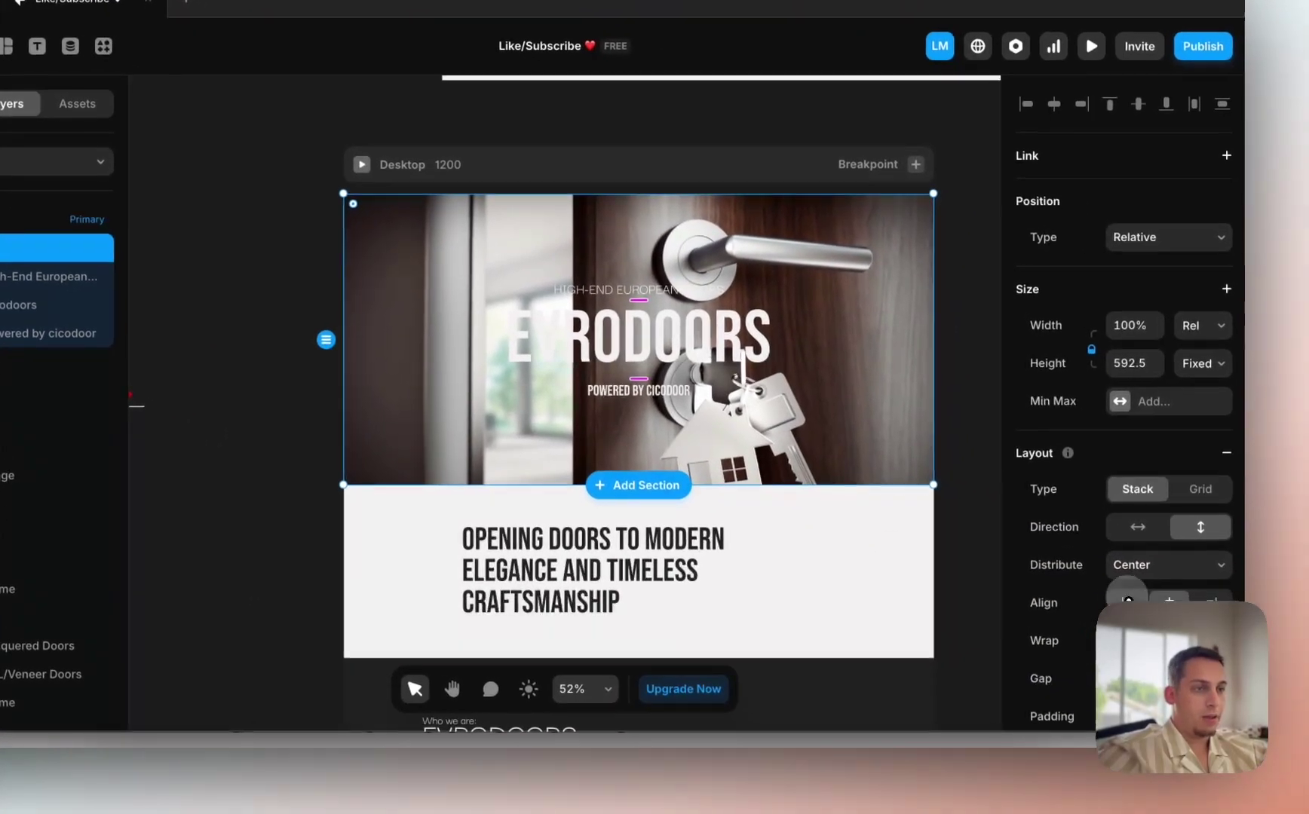
click(1270, 666)
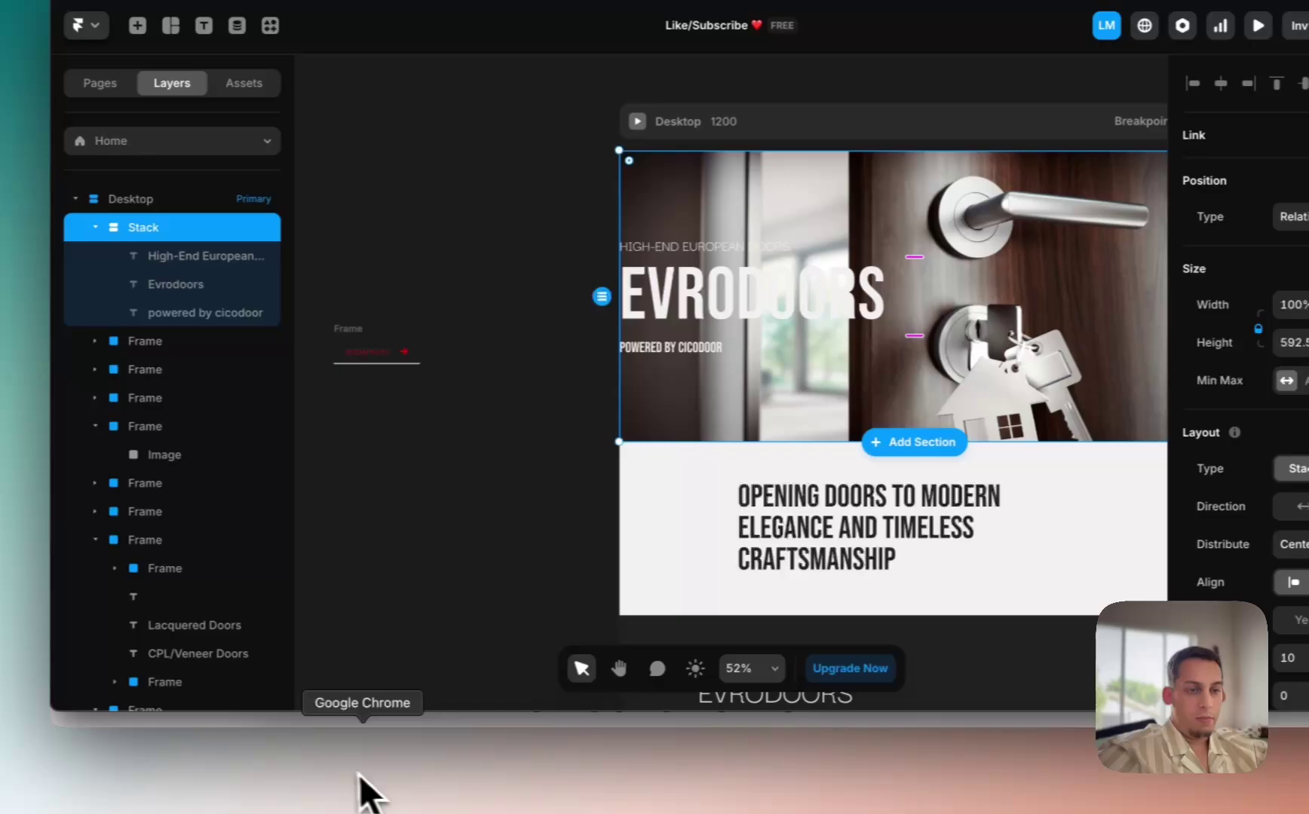
click(371, 794)
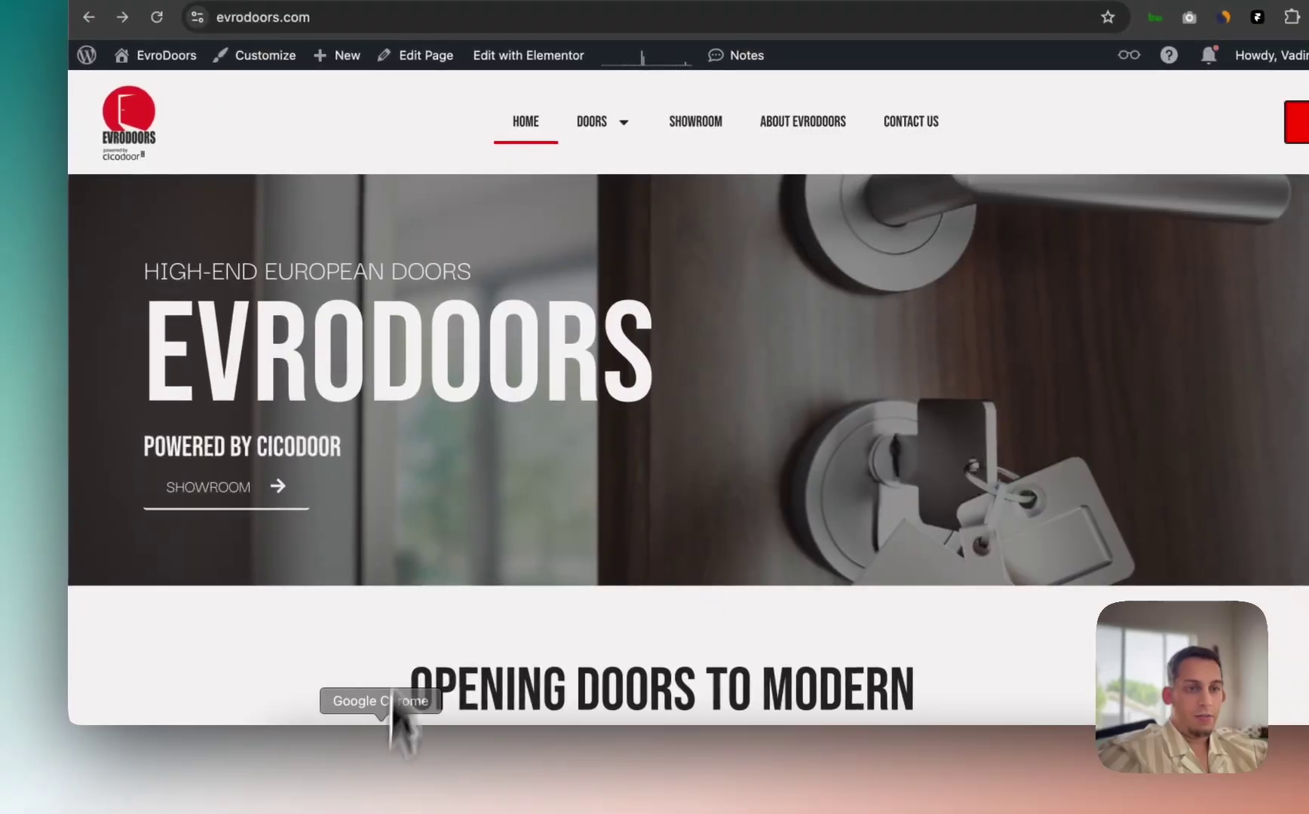
right_click(227, 577)
click(269, 716)
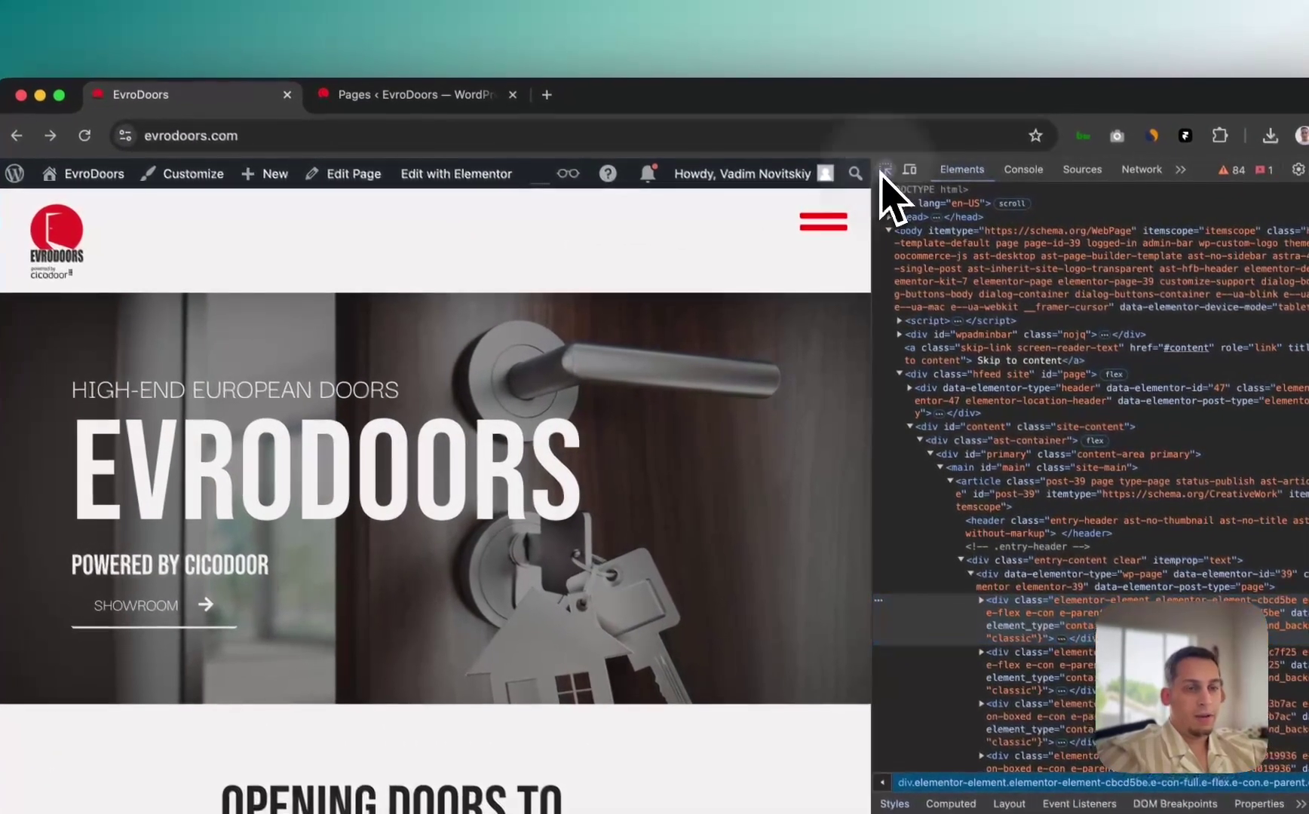
click(897, 160)
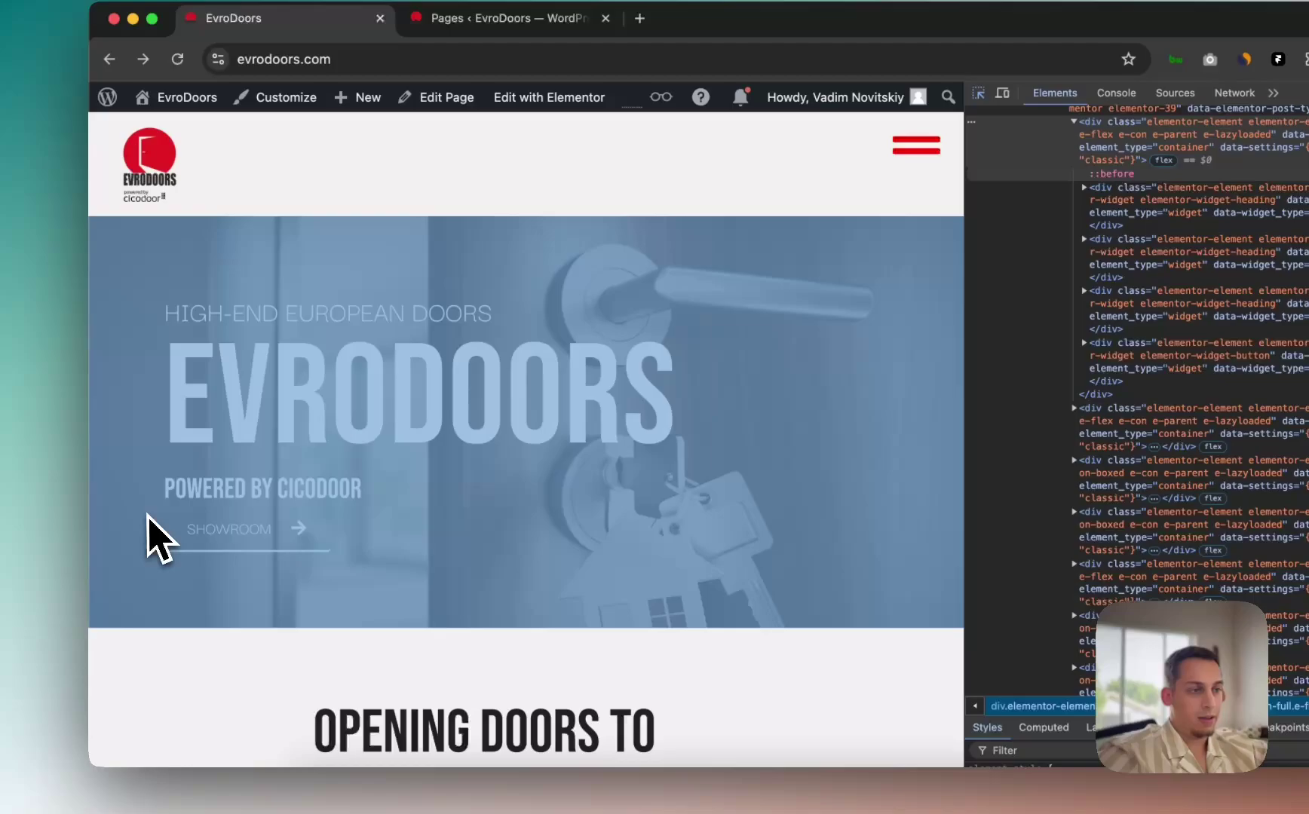
click(158, 539)
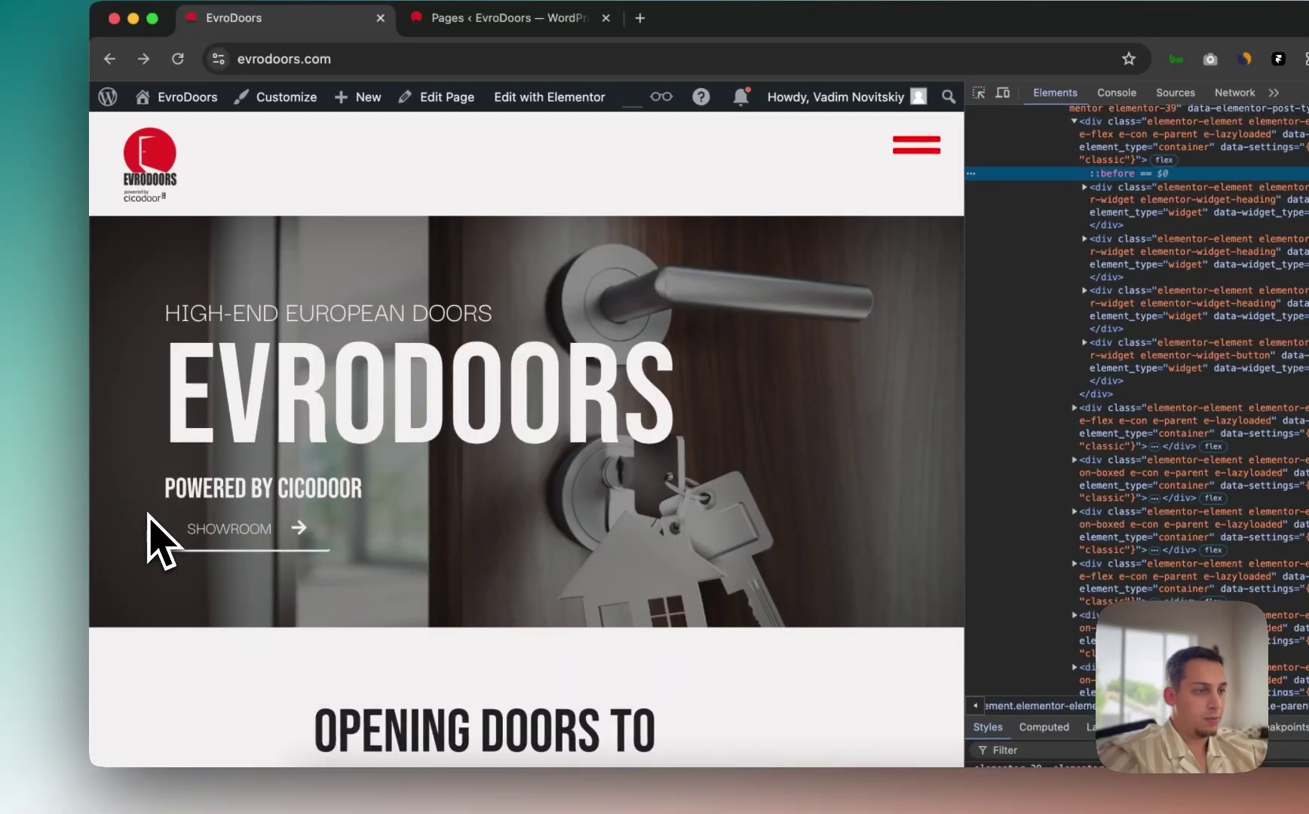
scroll(1048, 576, down, 3)
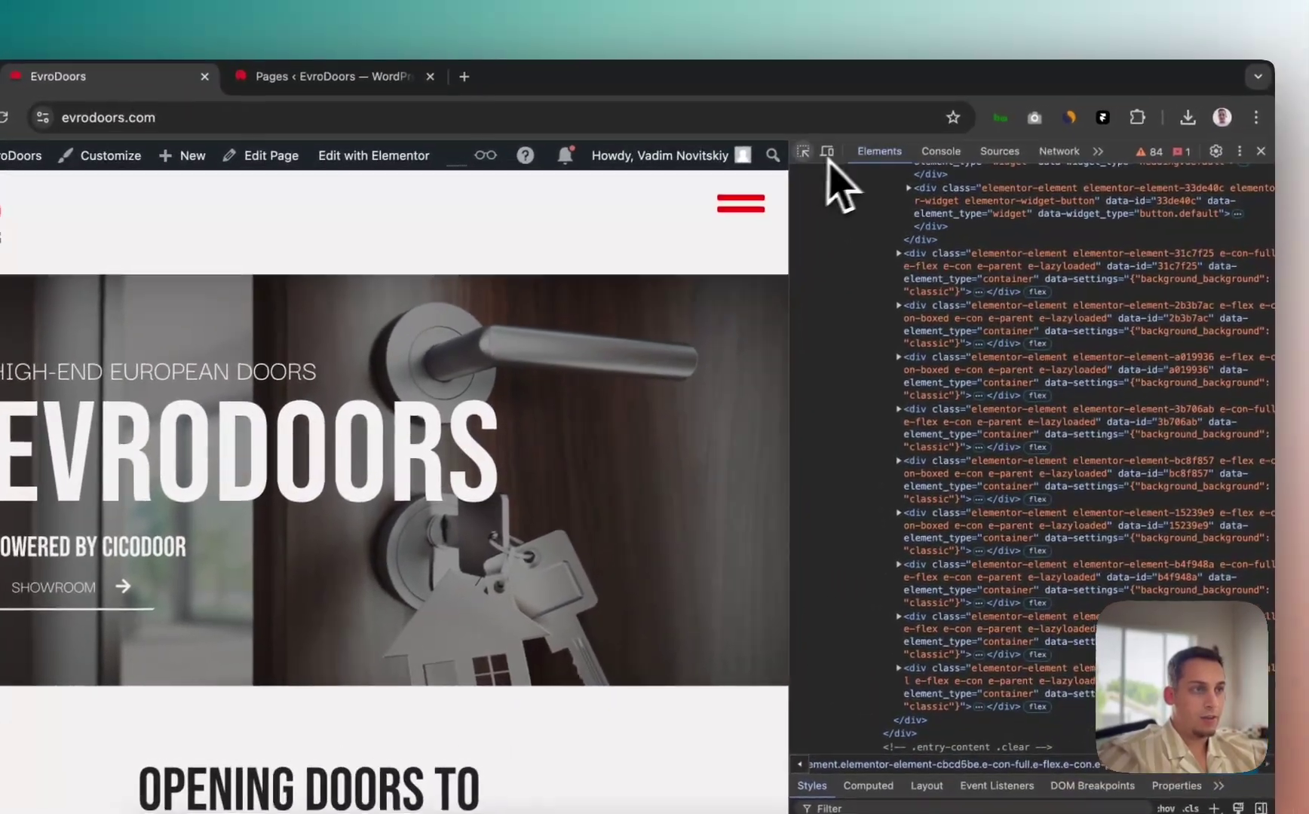
click(844, 130)
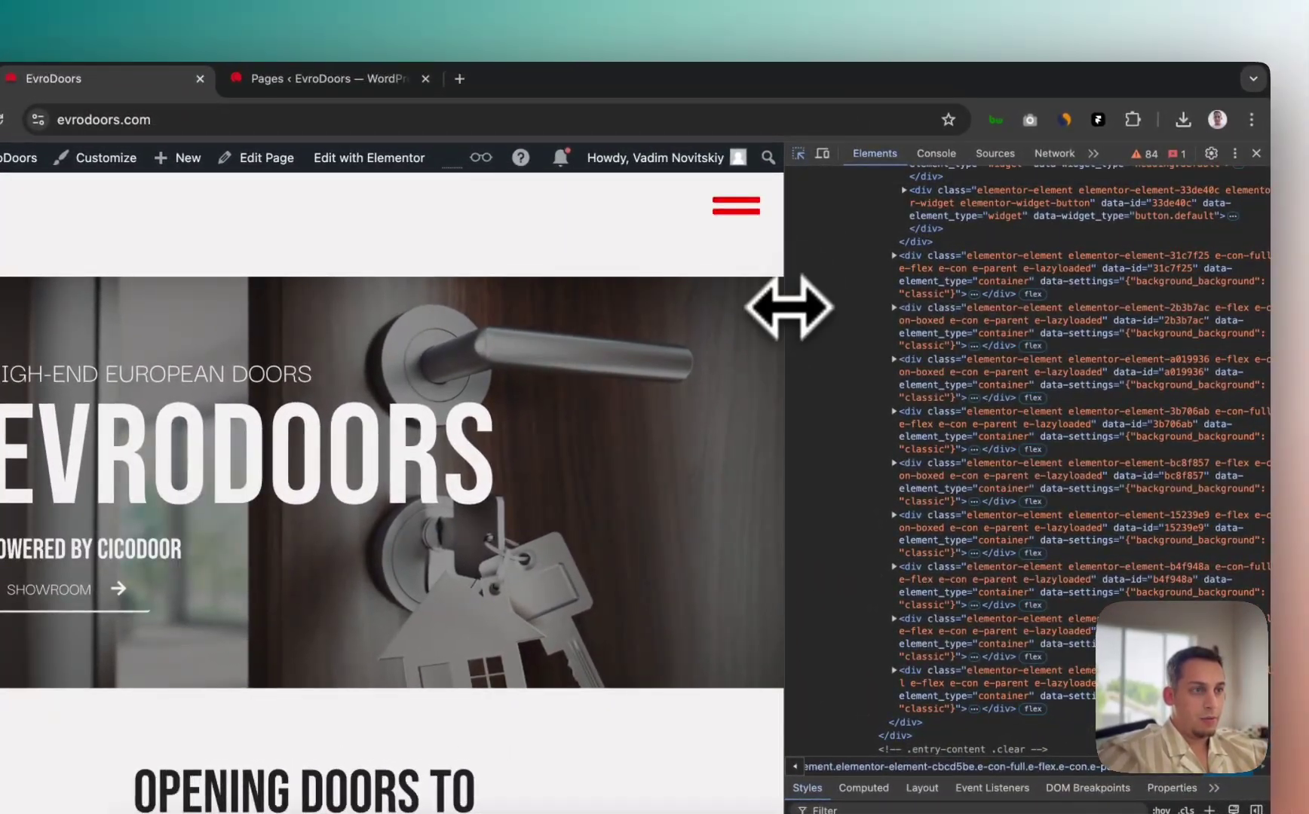
drag(789, 304, 1037, 275)
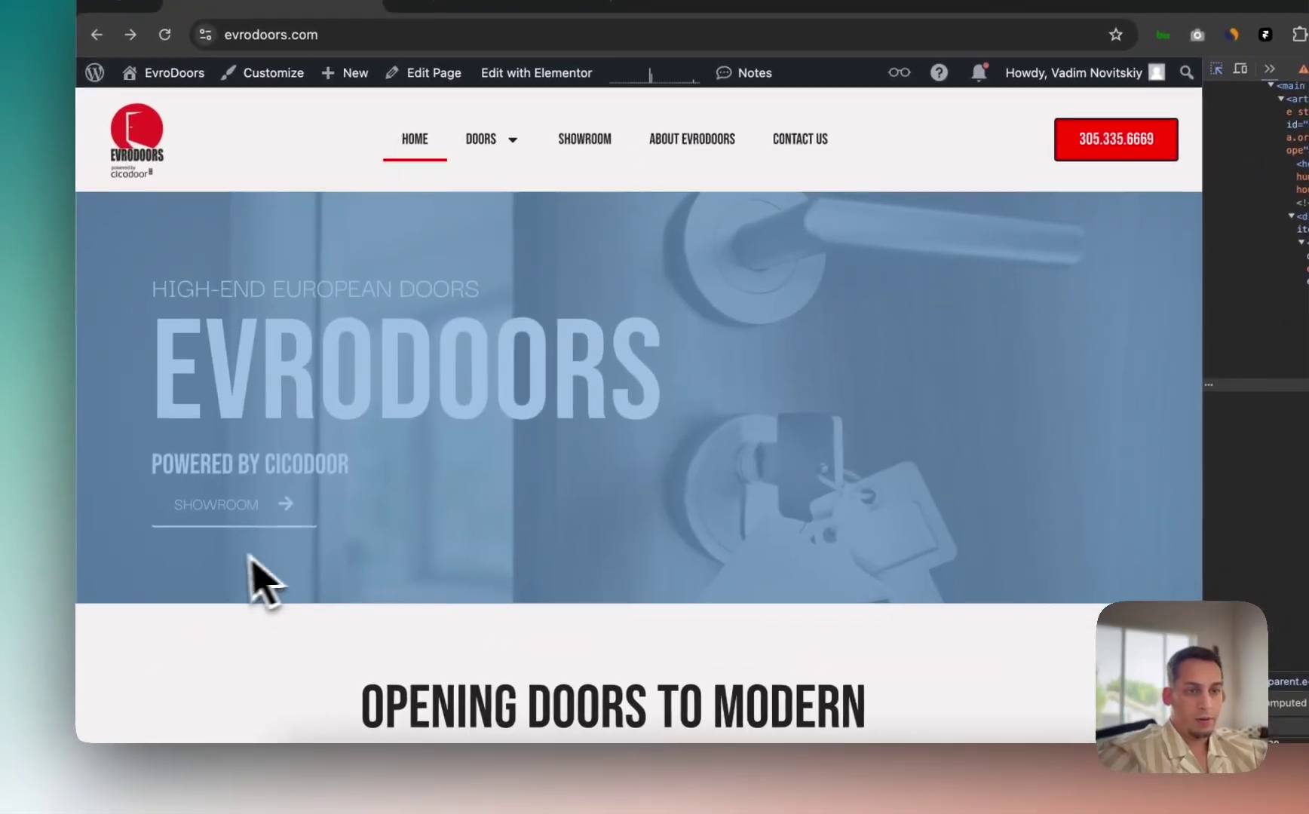
click(47, 634)
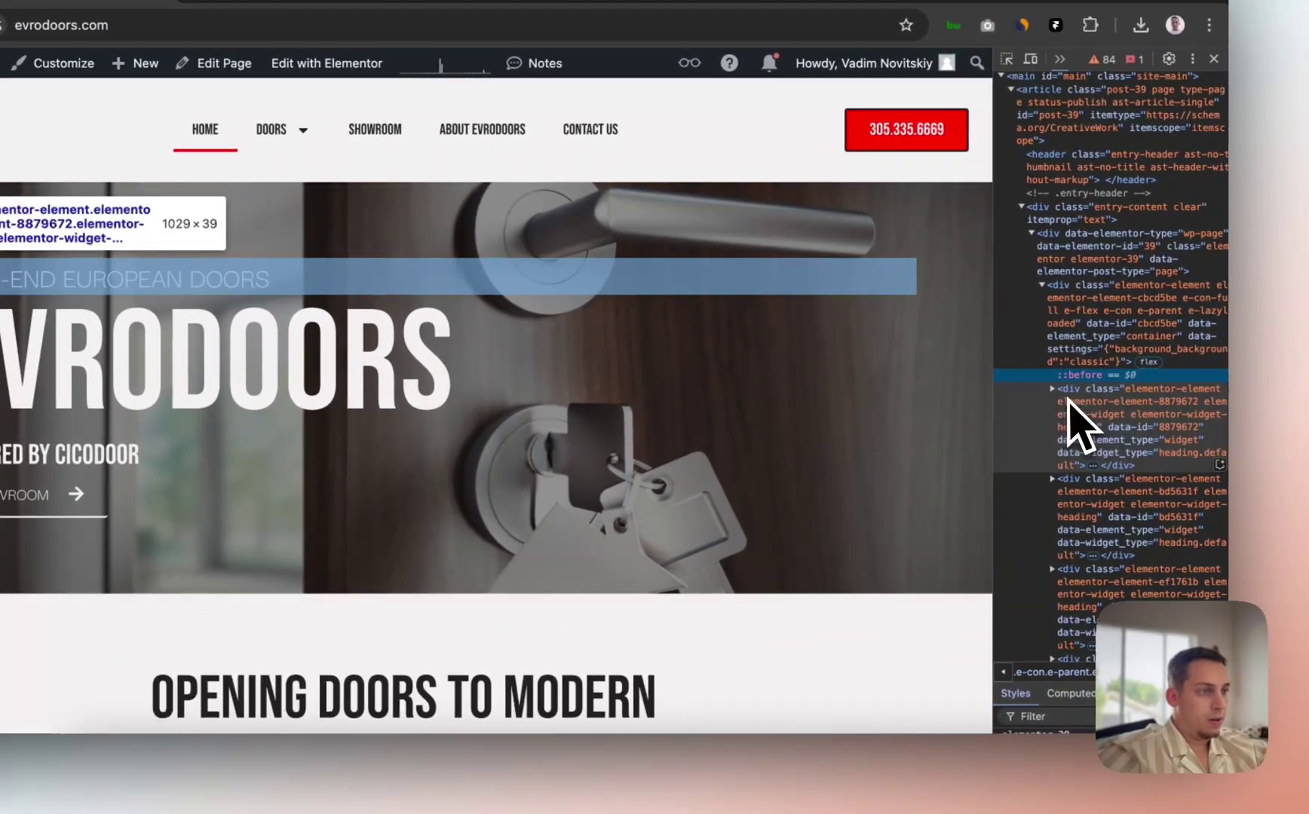
click(1055, 399)
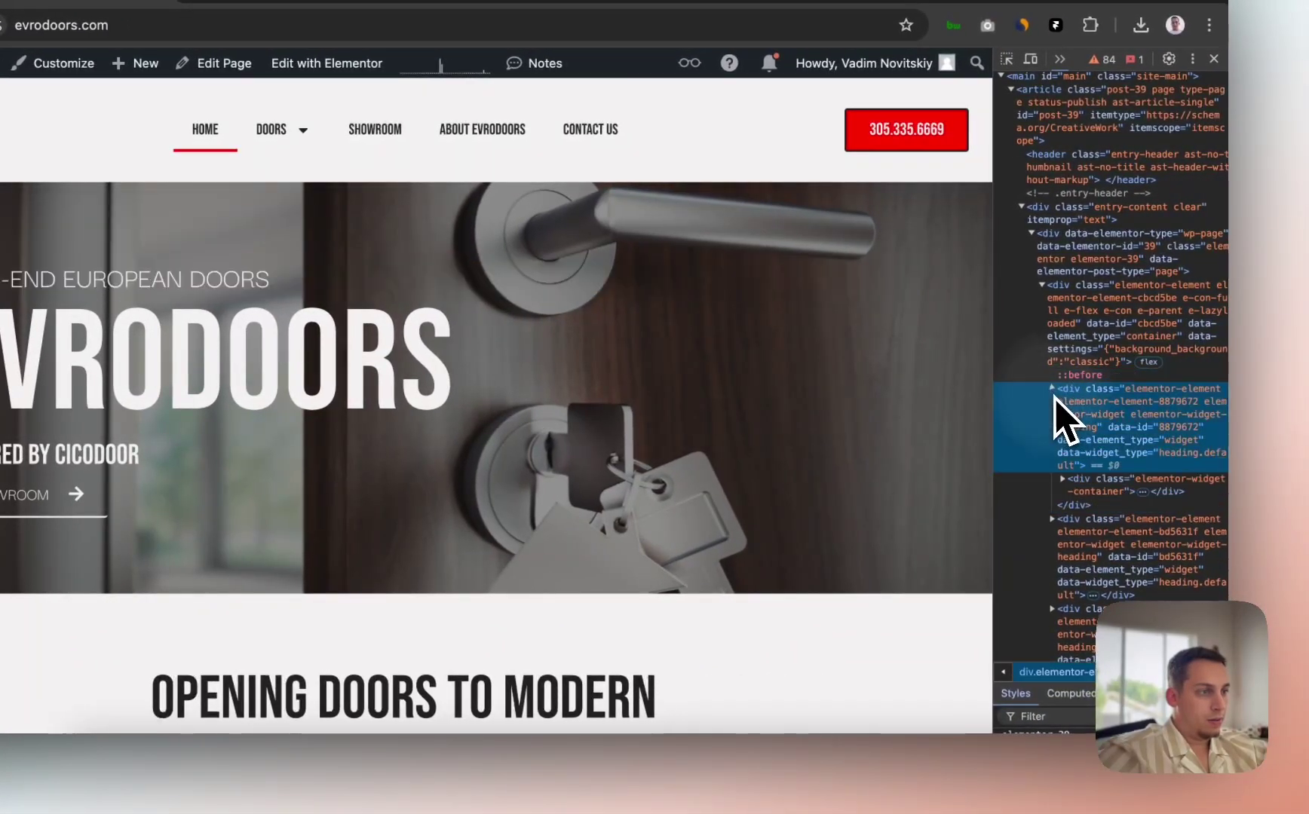
click(1065, 484)
scroll(1059, 520, up, 2)
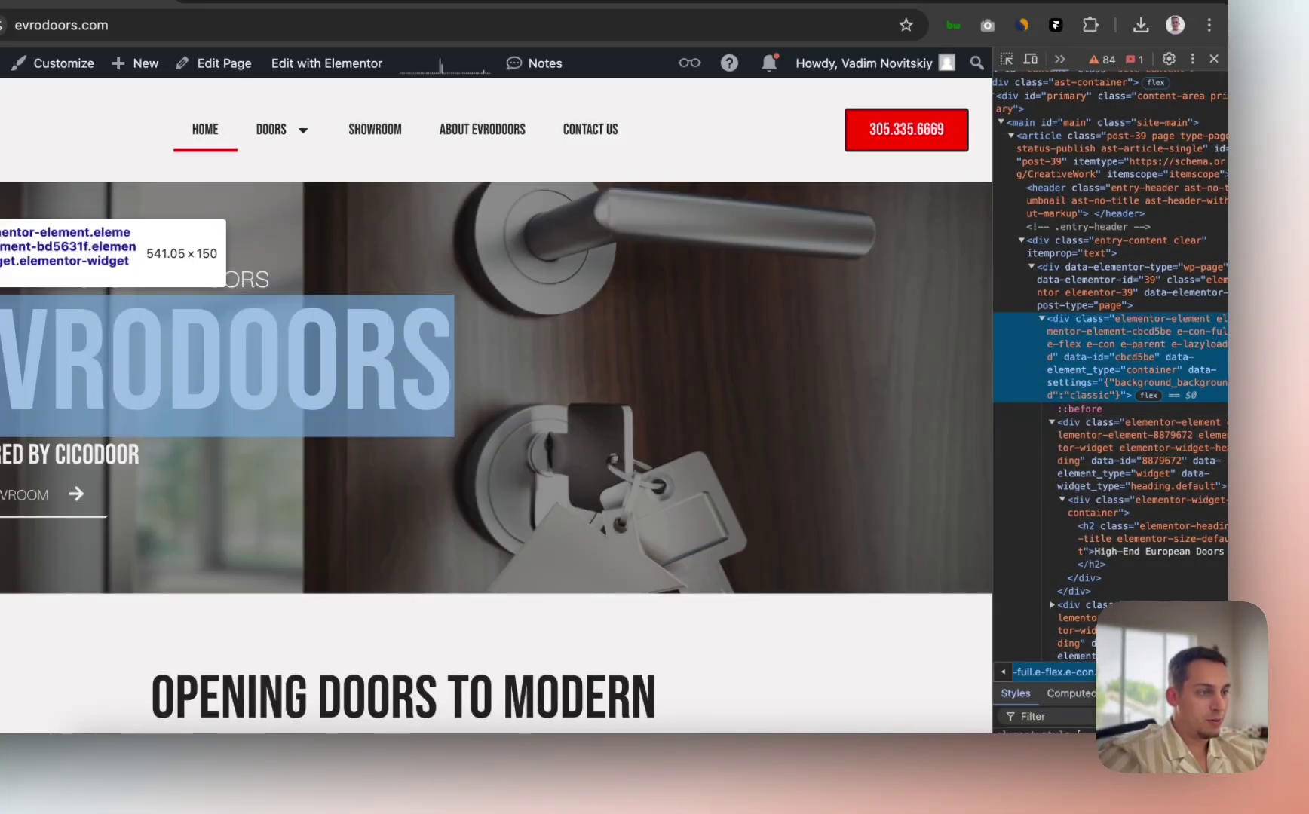
drag(1176, 678, 1177, 369)
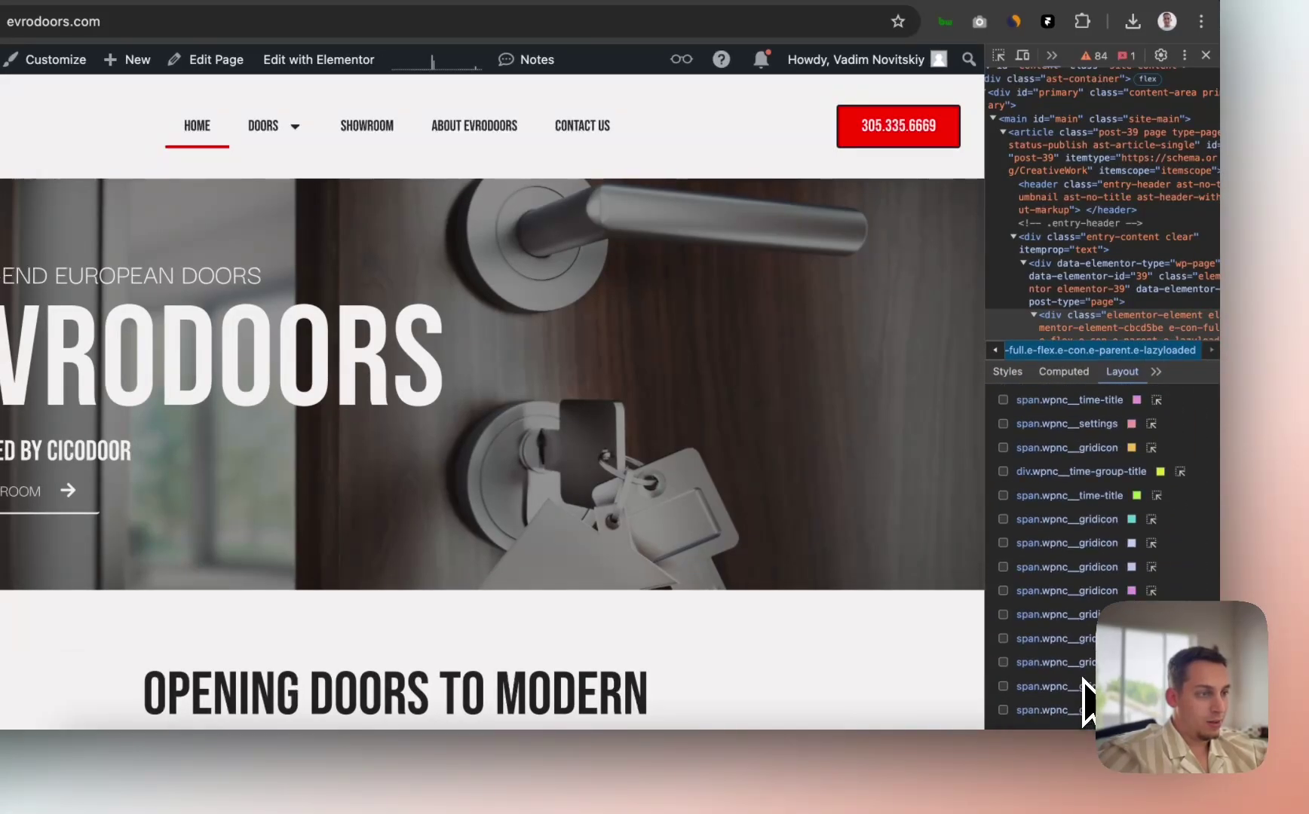
click(1007, 371)
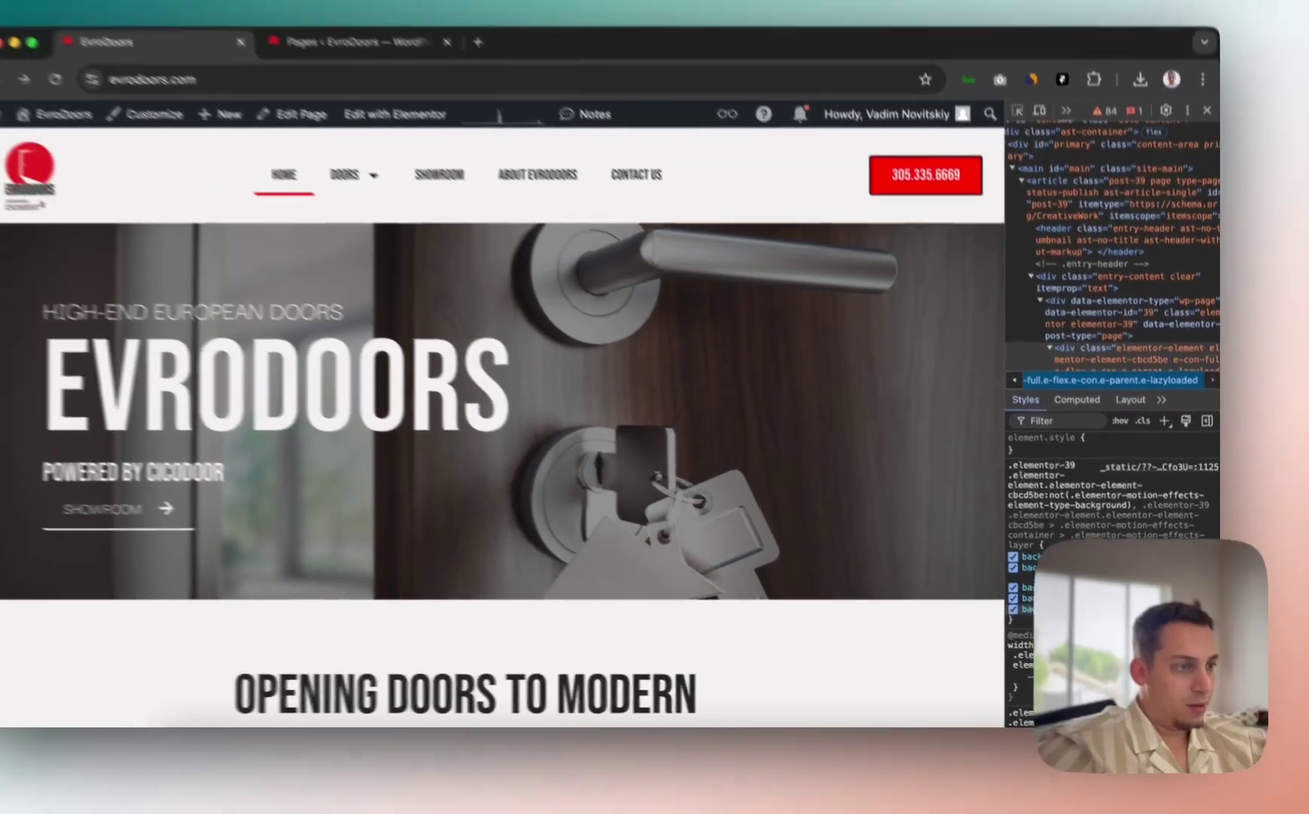
scroll(1122, 491, down, 2)
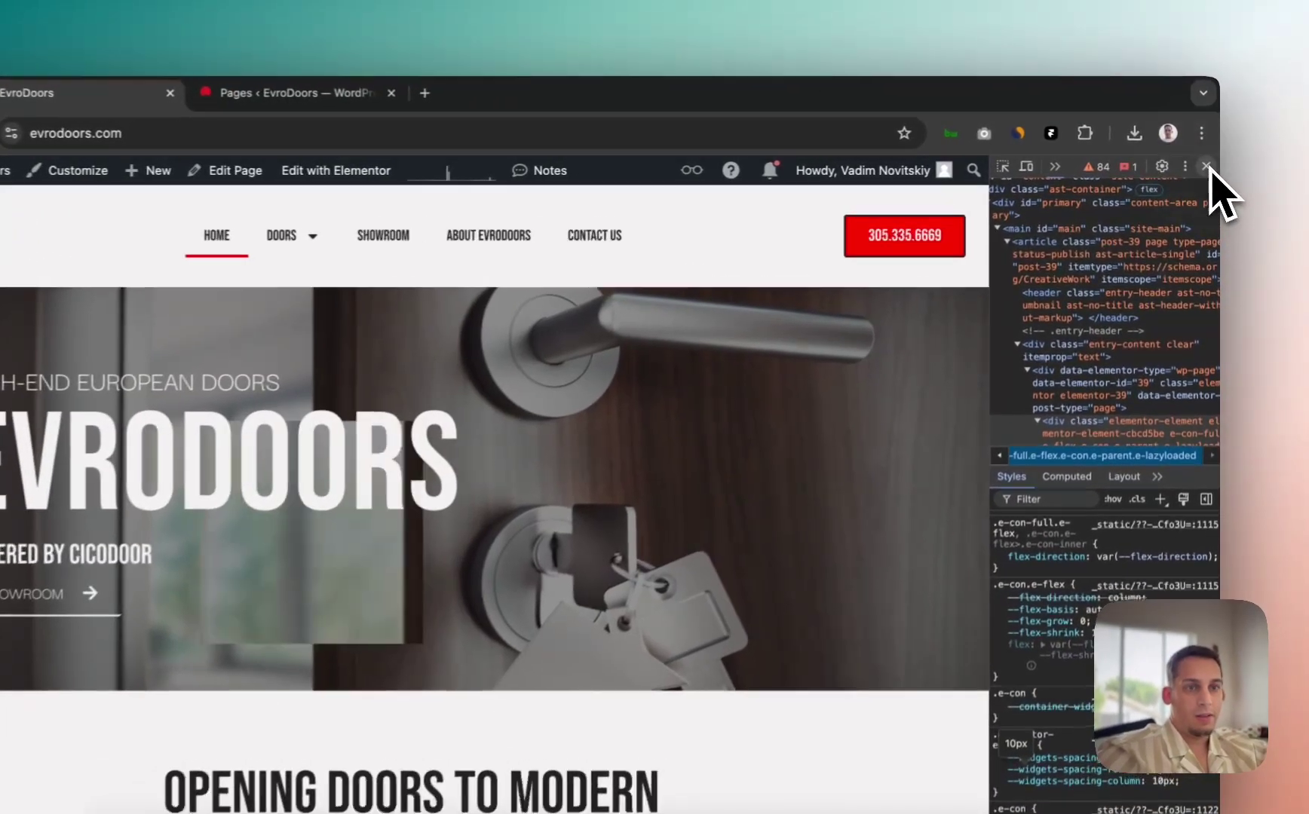
click(1208, 164)
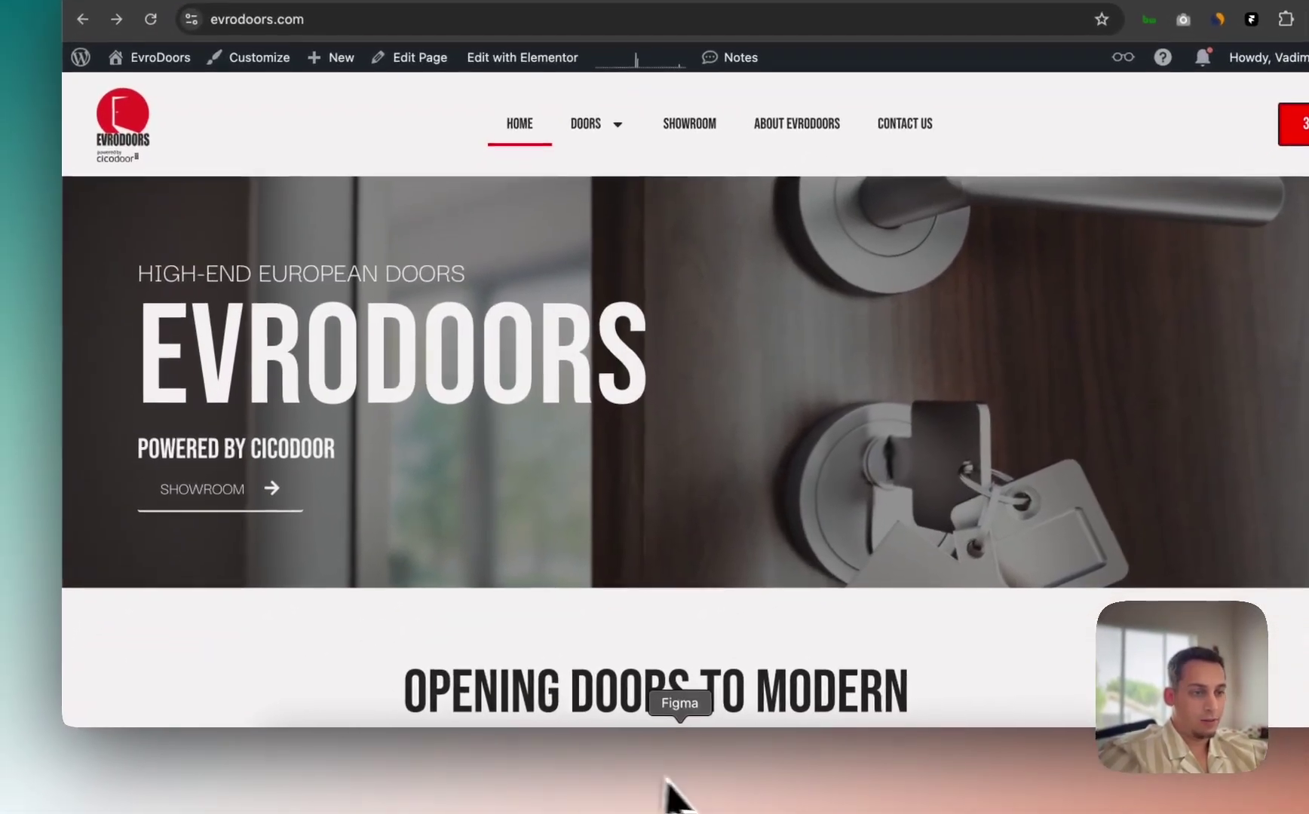
Step: Set the hero stack's per-side padding to 0, 60, 0, 60
click(707, 789)
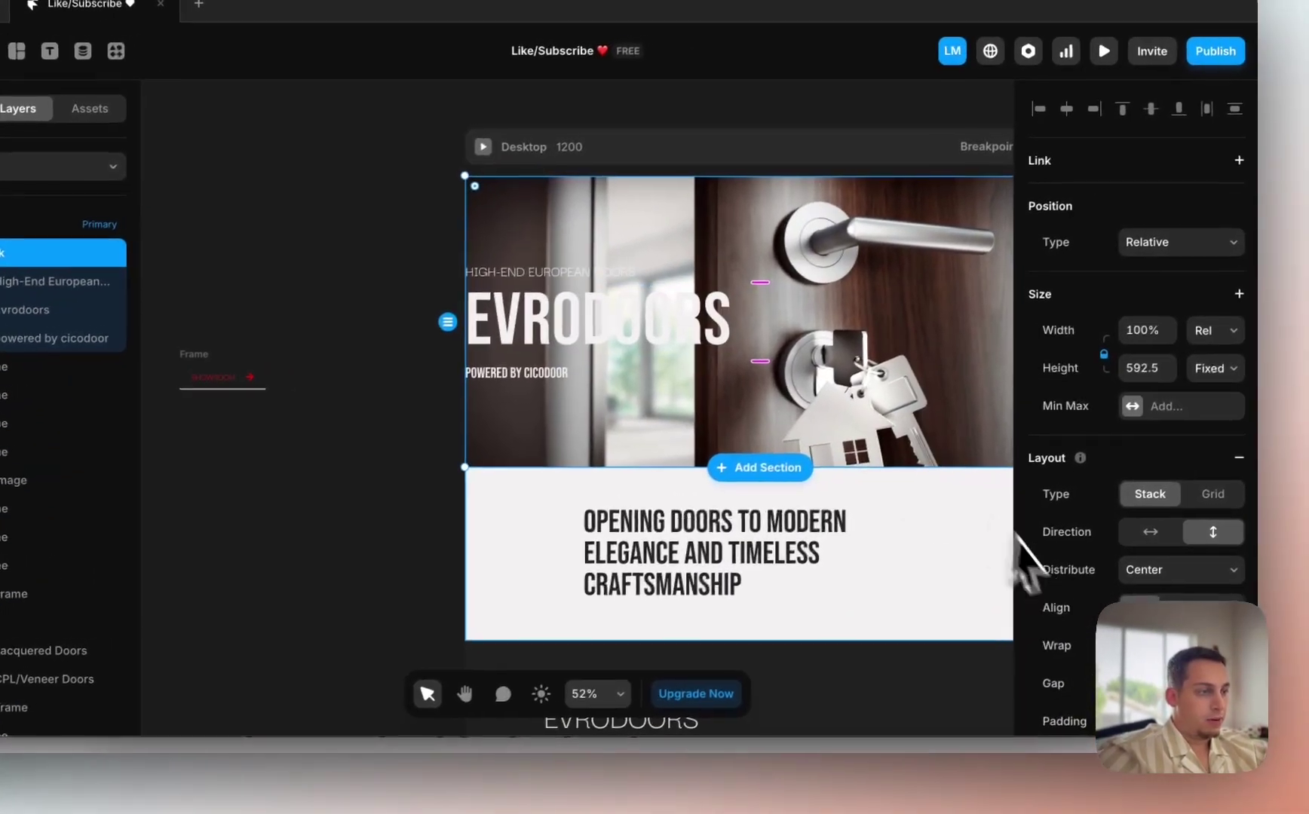
scroll(1116, 678, down, 3)
click(1294, 590)
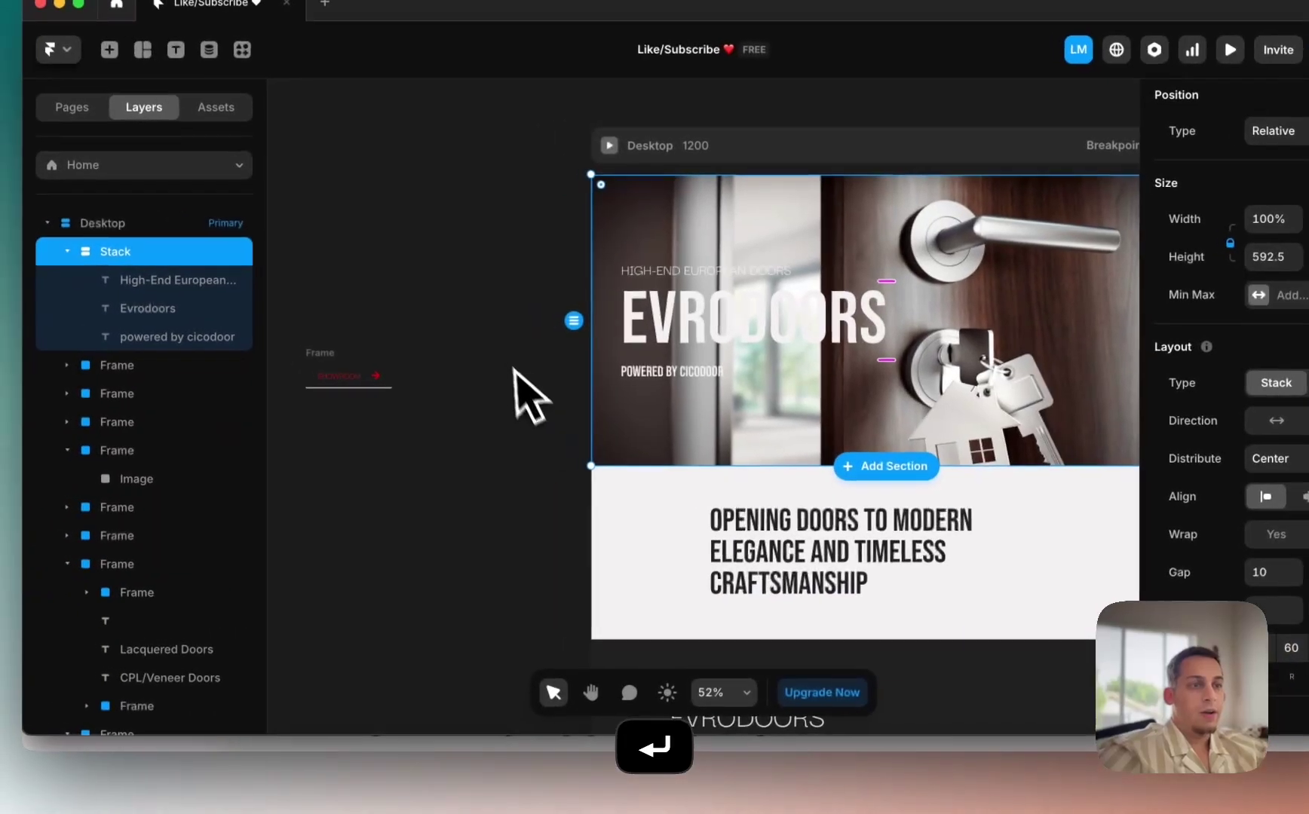
click(298, 284)
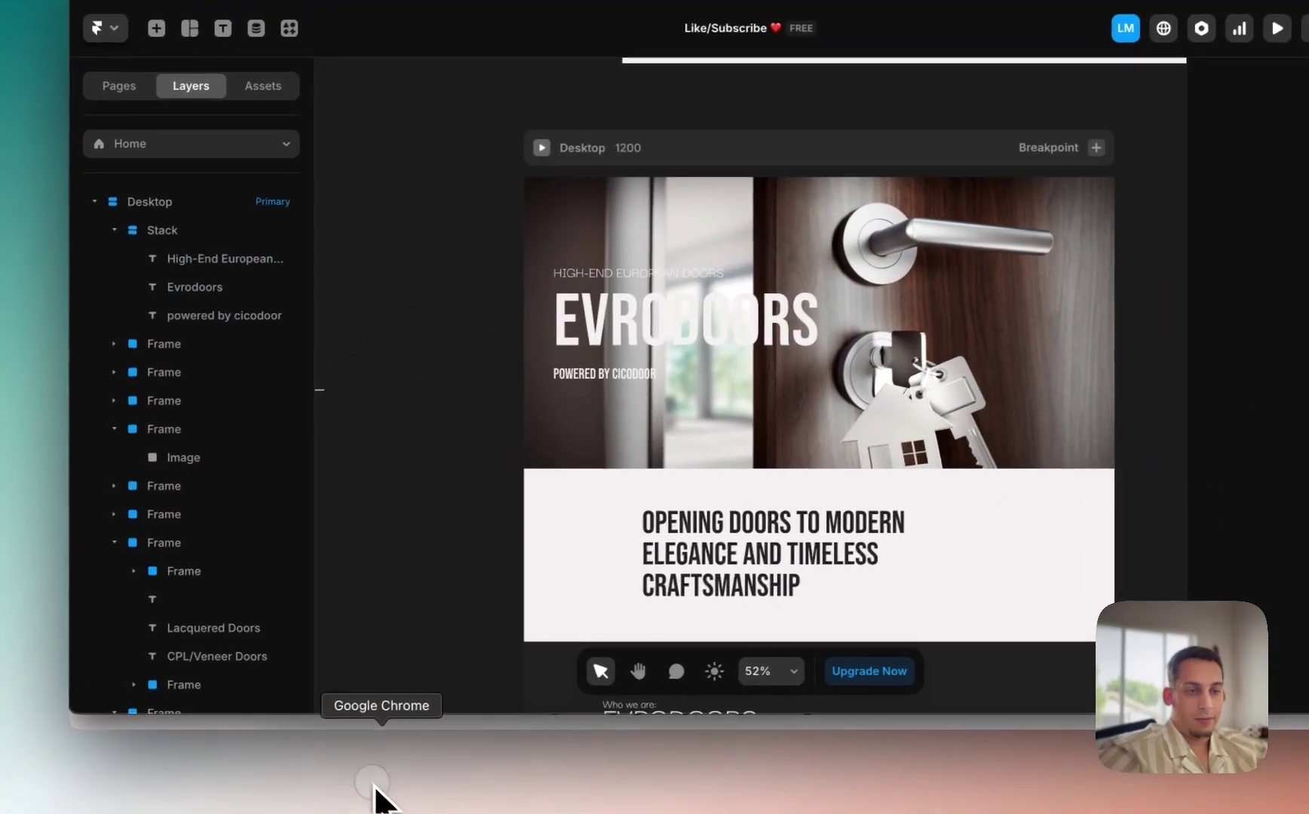
Step: Compare the padded hero against the live EvroDoors site and recheck the hero stack
click(373, 791)
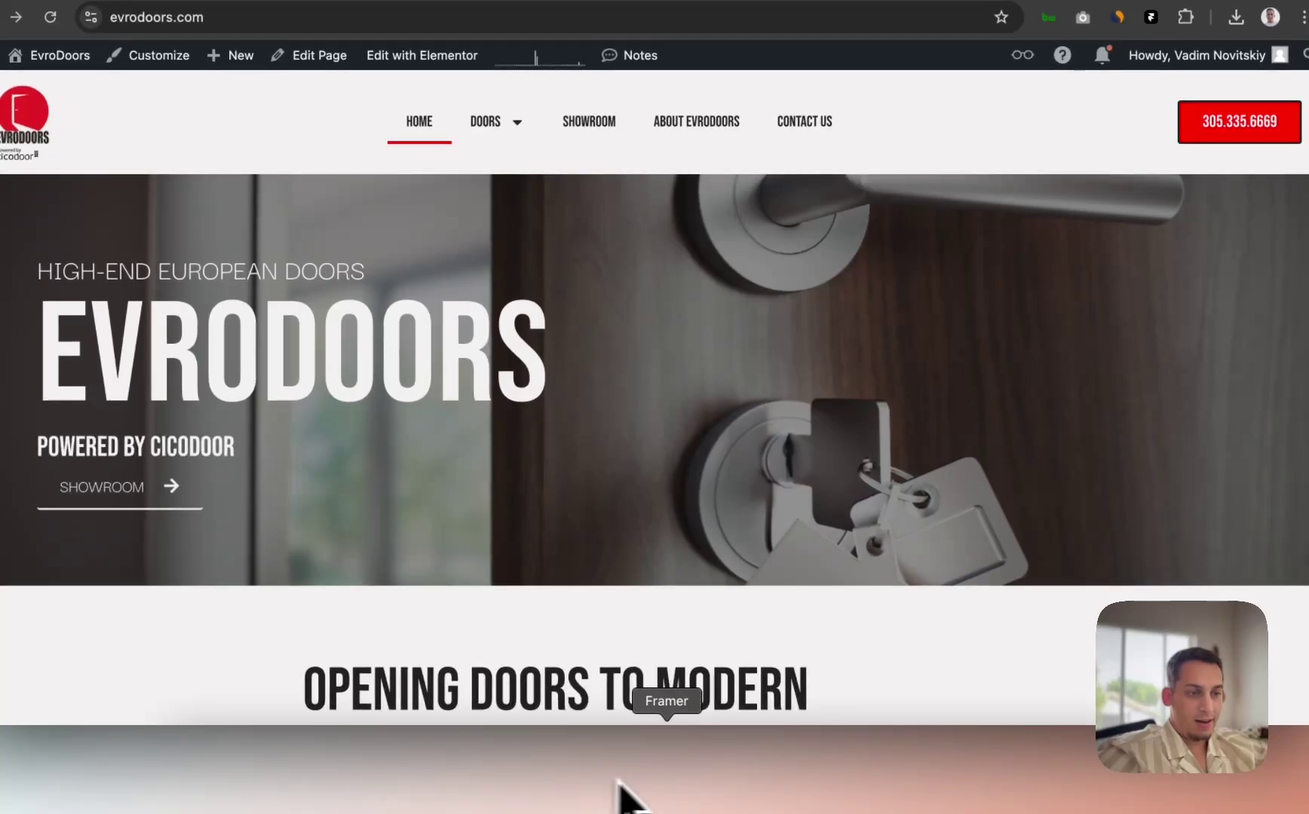
click(657, 786)
click(662, 424)
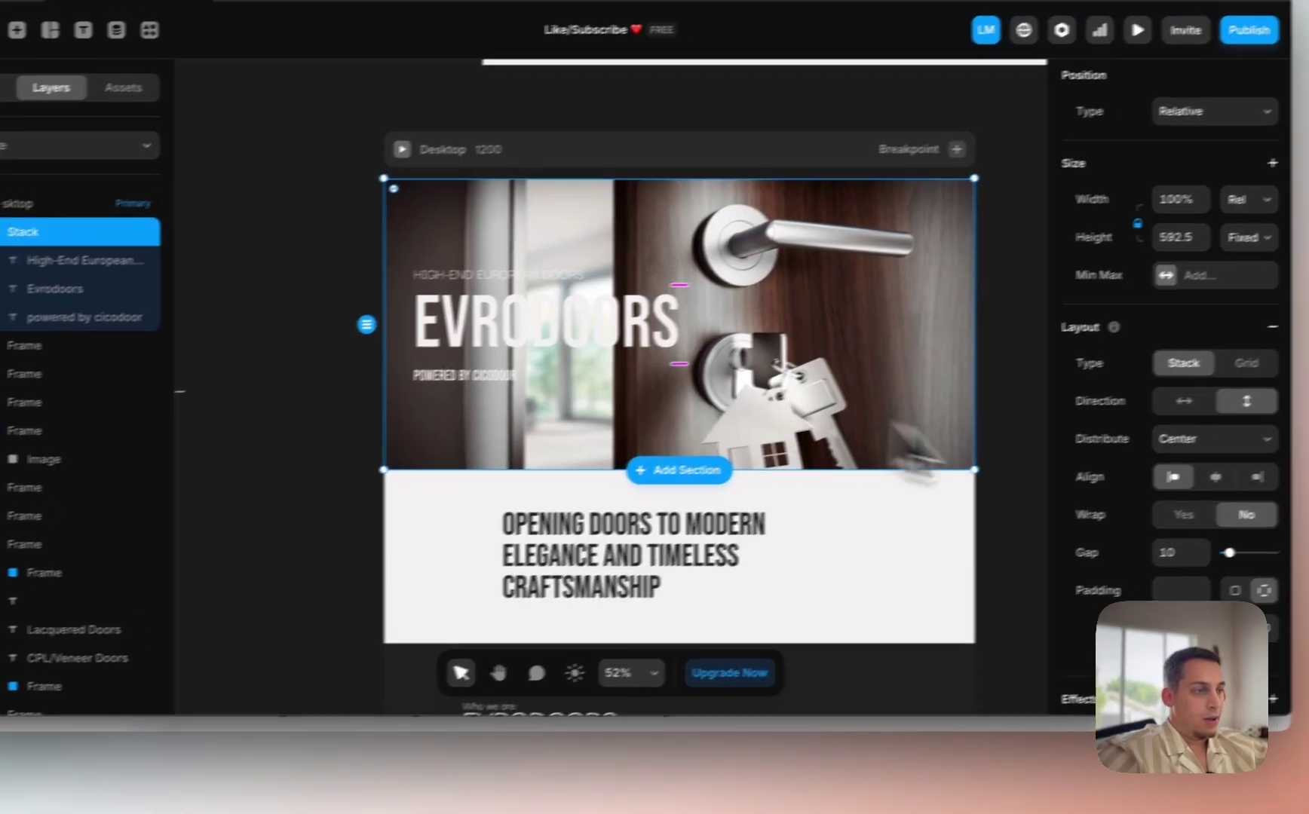
scroll(1226, 552, down, 5)
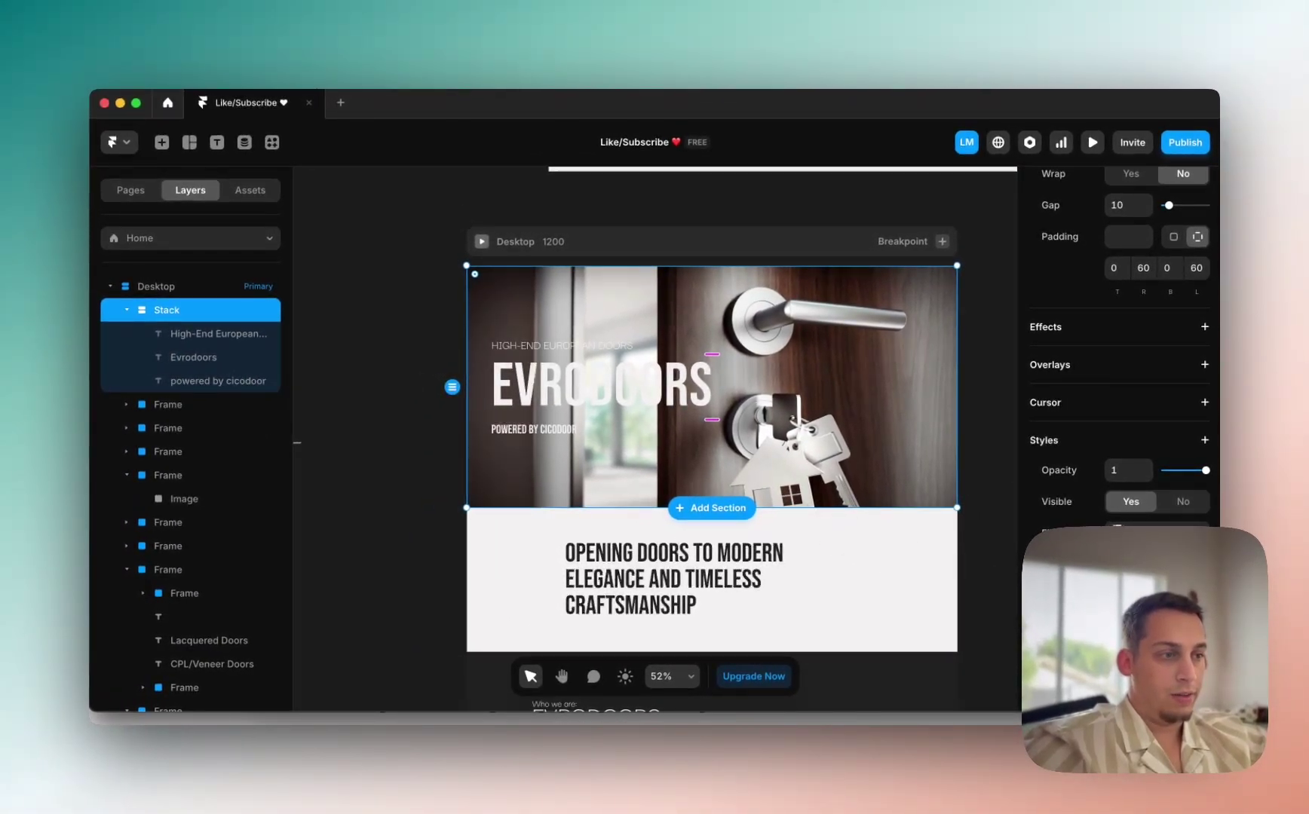
scroll(754, 374, up, 5)
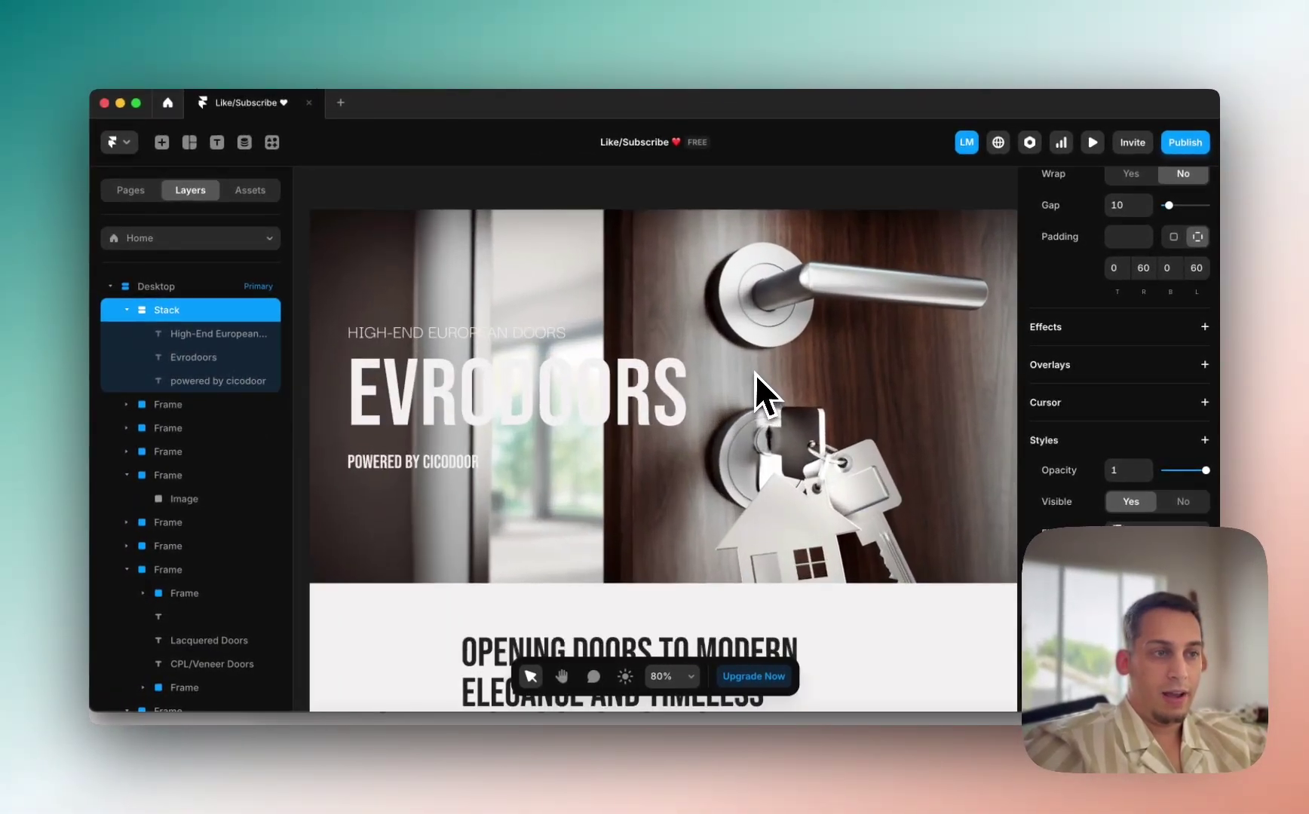
scroll(452, 377, down, 4)
click(345, 402)
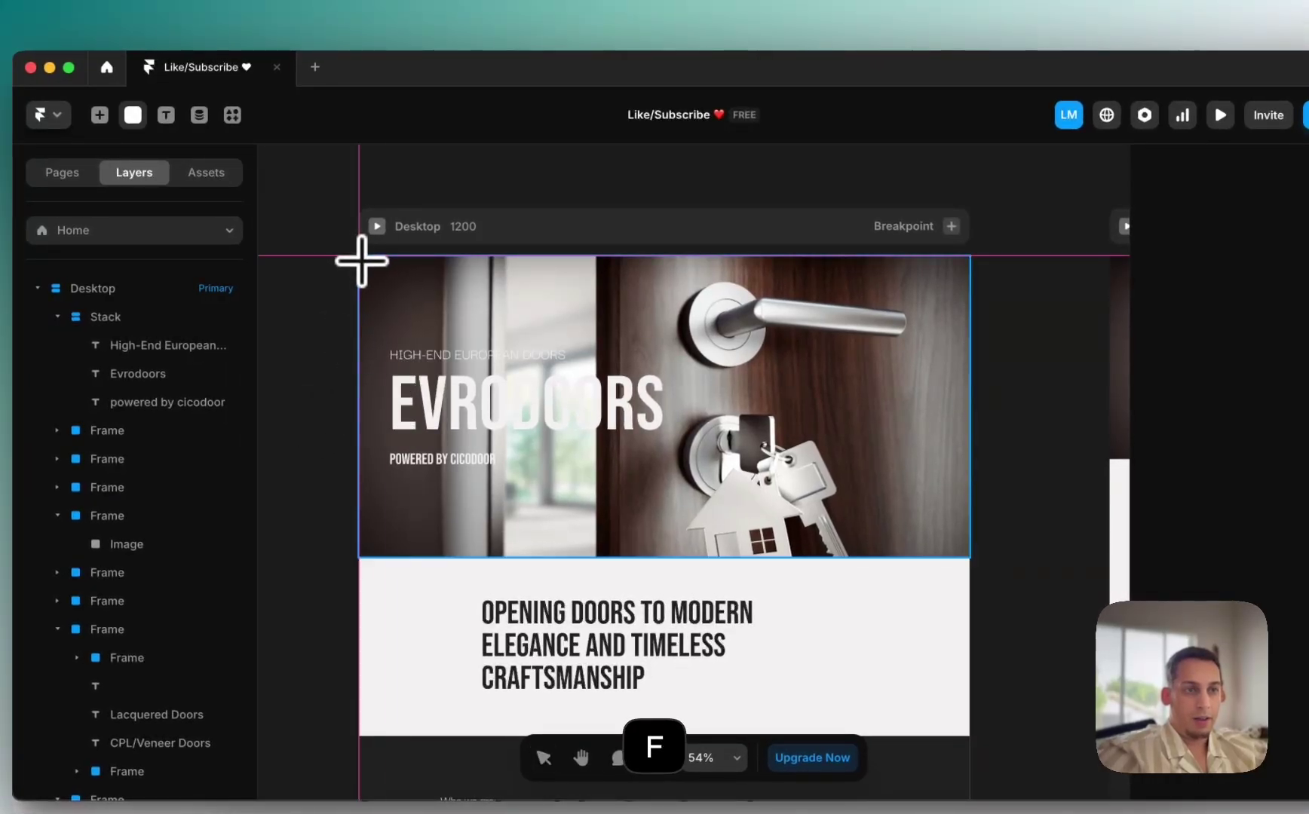
Step: Draw a new frame around the hero and nest it inside the hero stack as an overlay
drag(842, 444, 1013, 617)
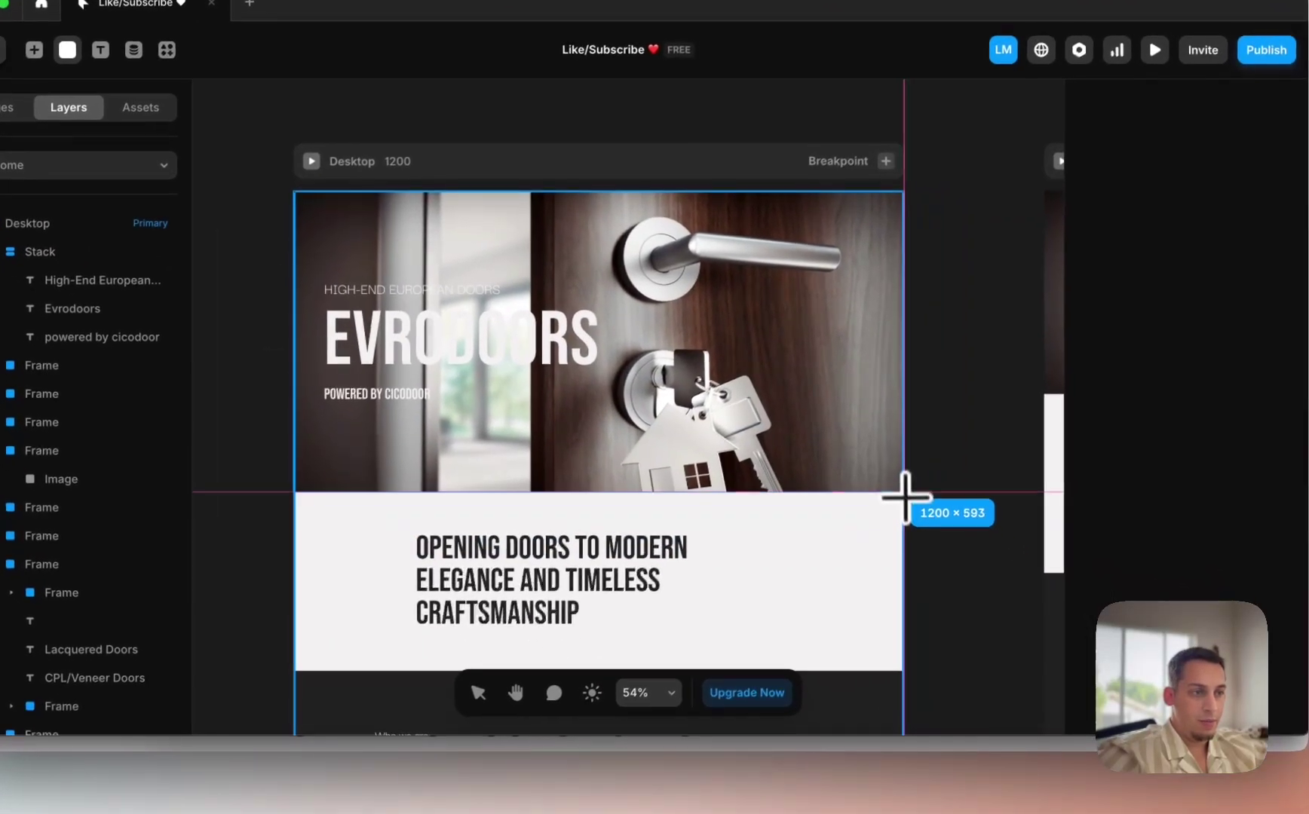
drag(905, 496, 906, 490)
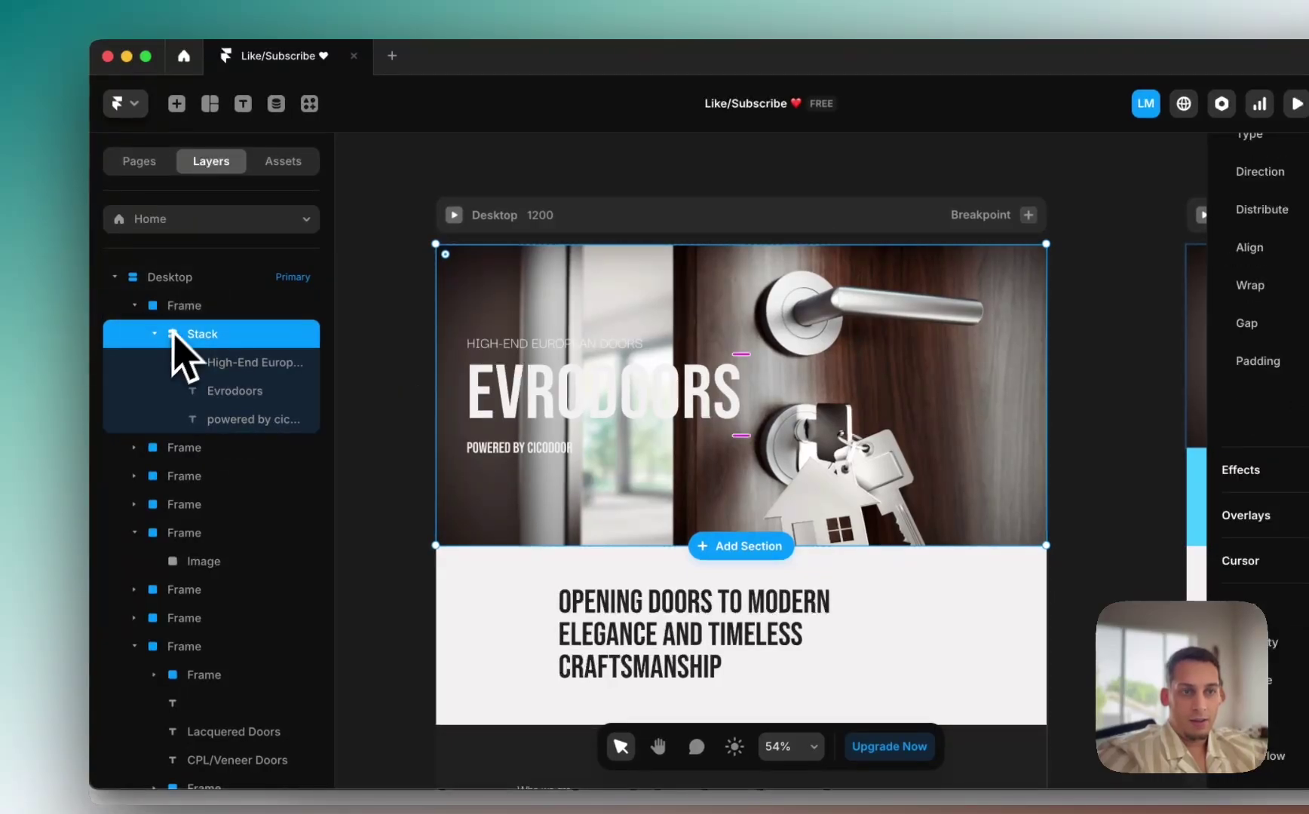
click(202, 334)
drag(199, 290, 198, 291)
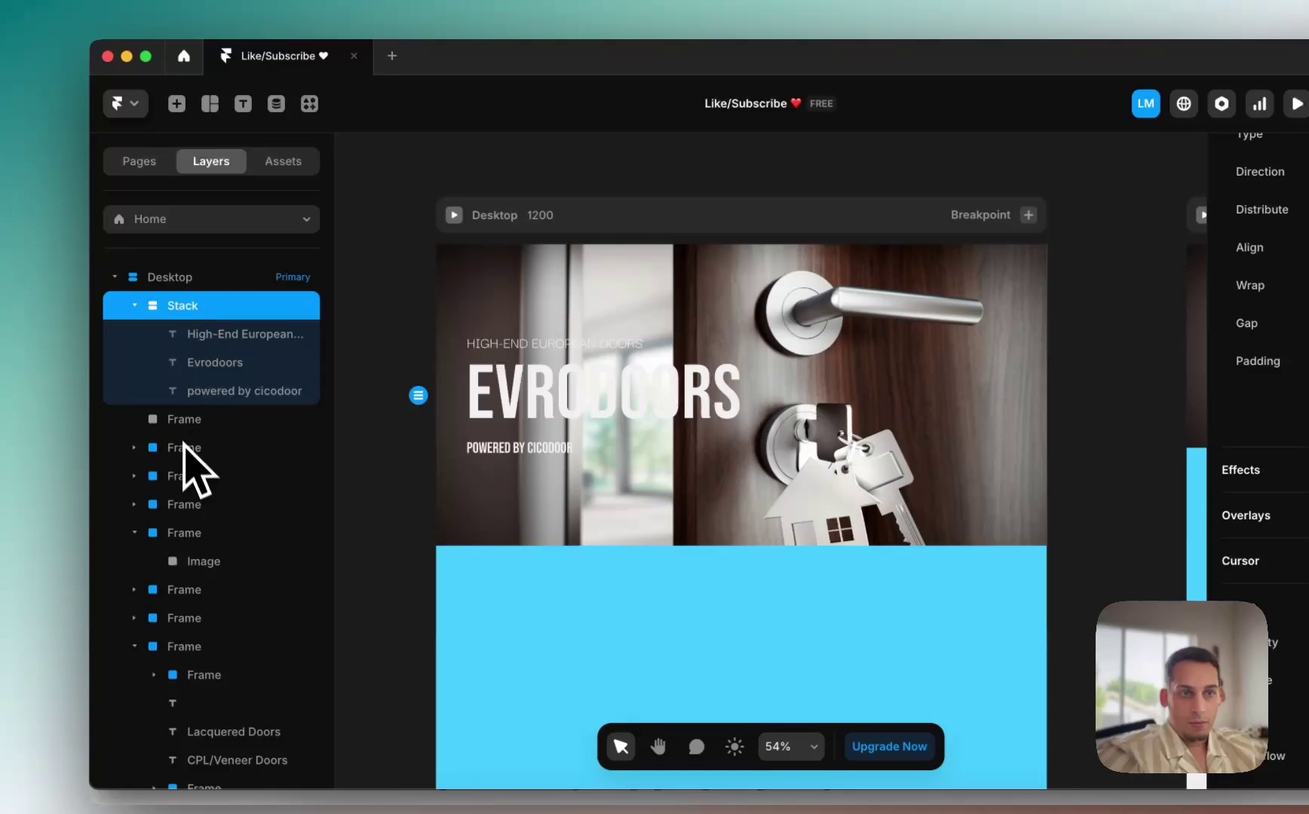
drag(189, 419, 210, 388)
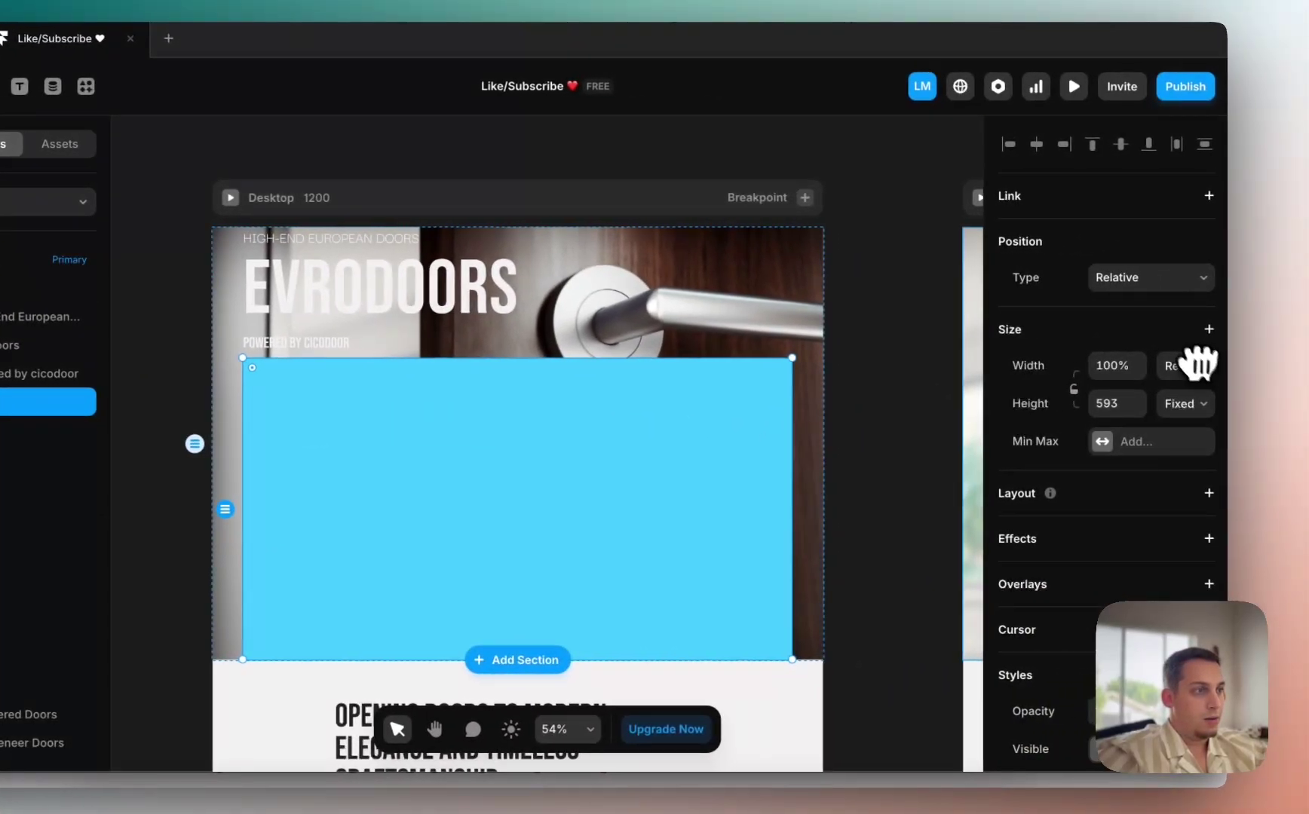
Step: Stretch the overlay frame to 100% width and bring it in front via its Z order
click(1169, 279)
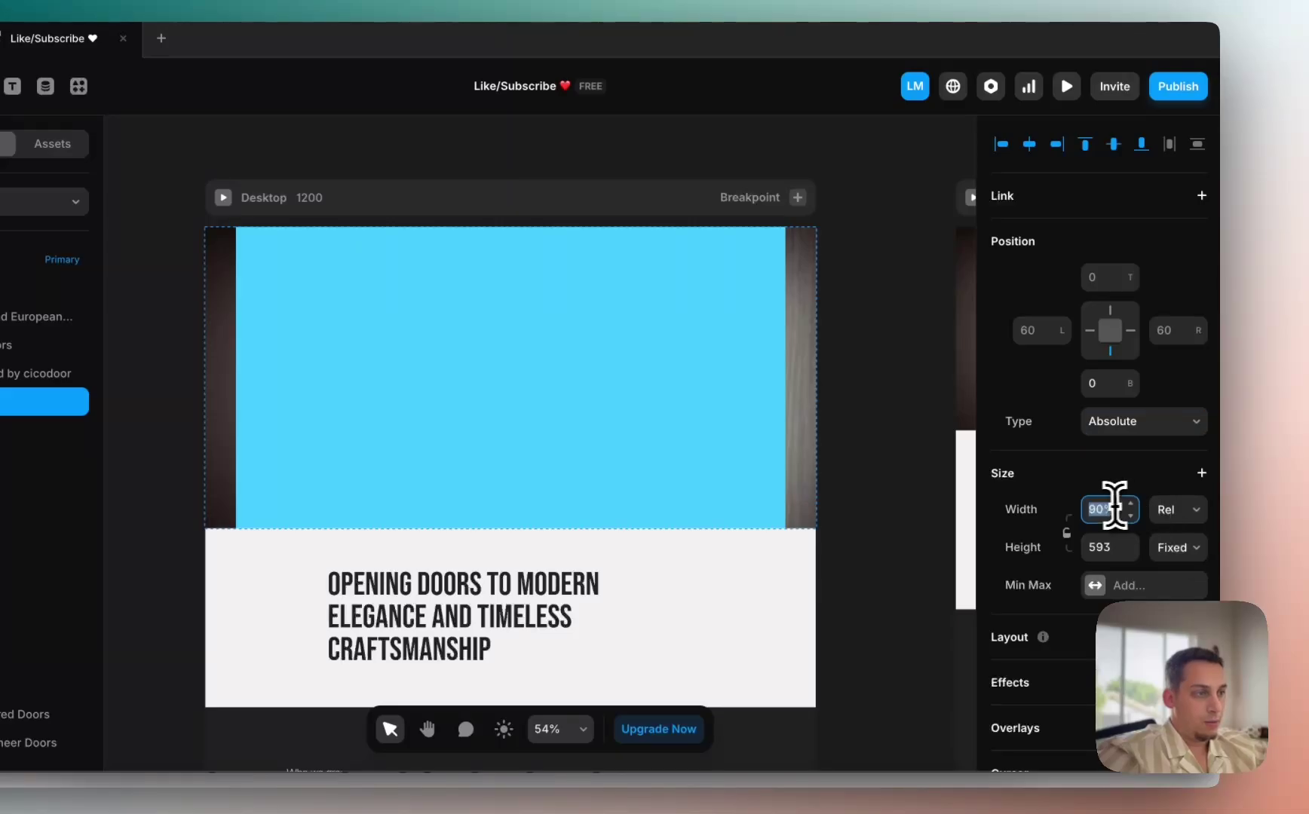
key(Return)
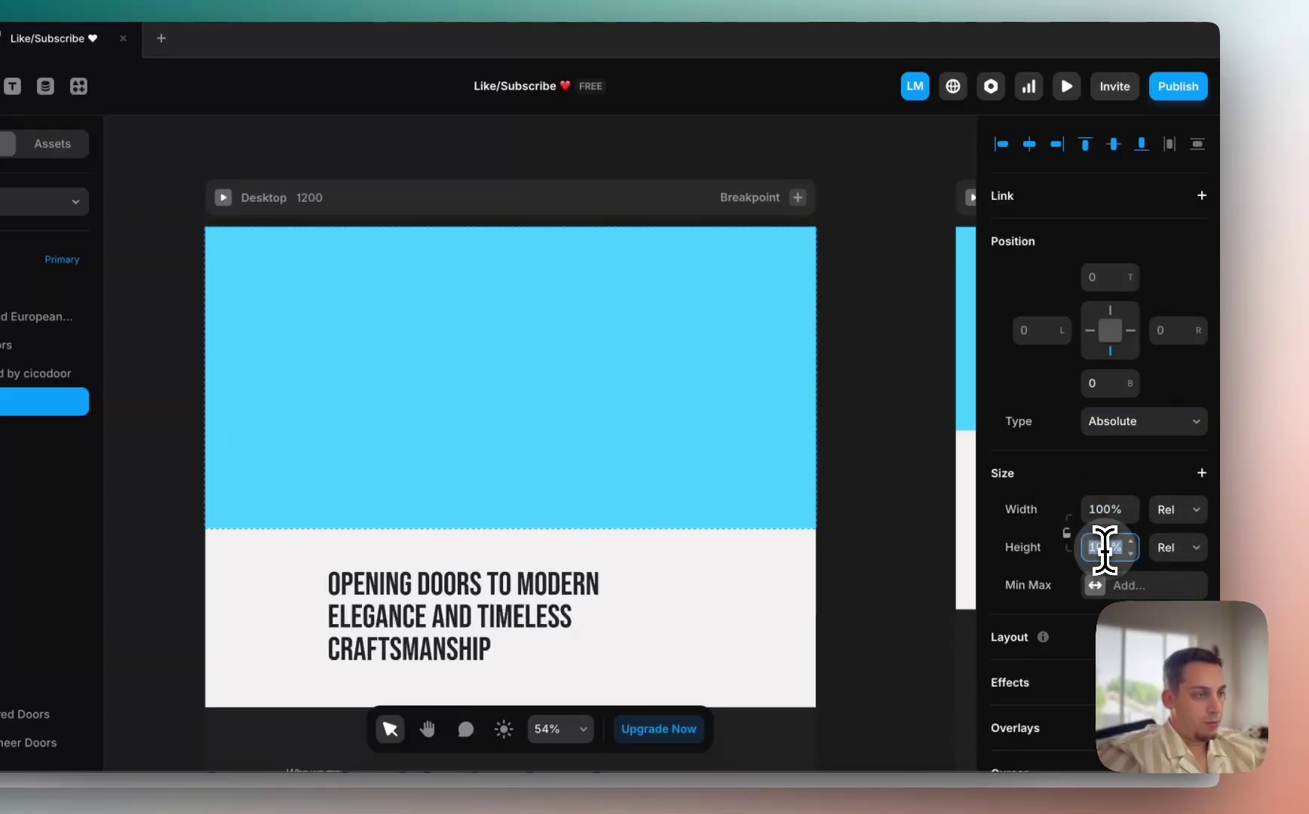
scroll(1078, 584, down, 10)
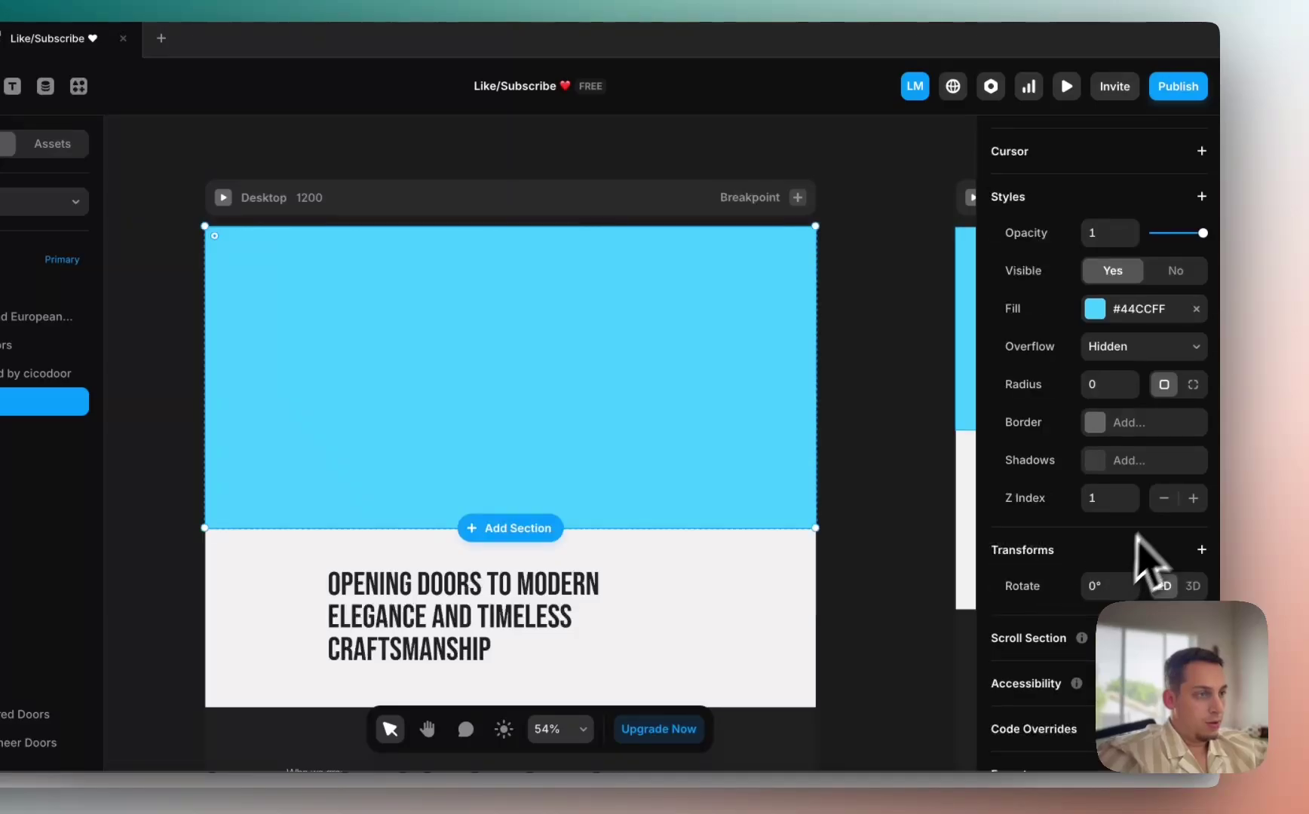
click(1163, 498)
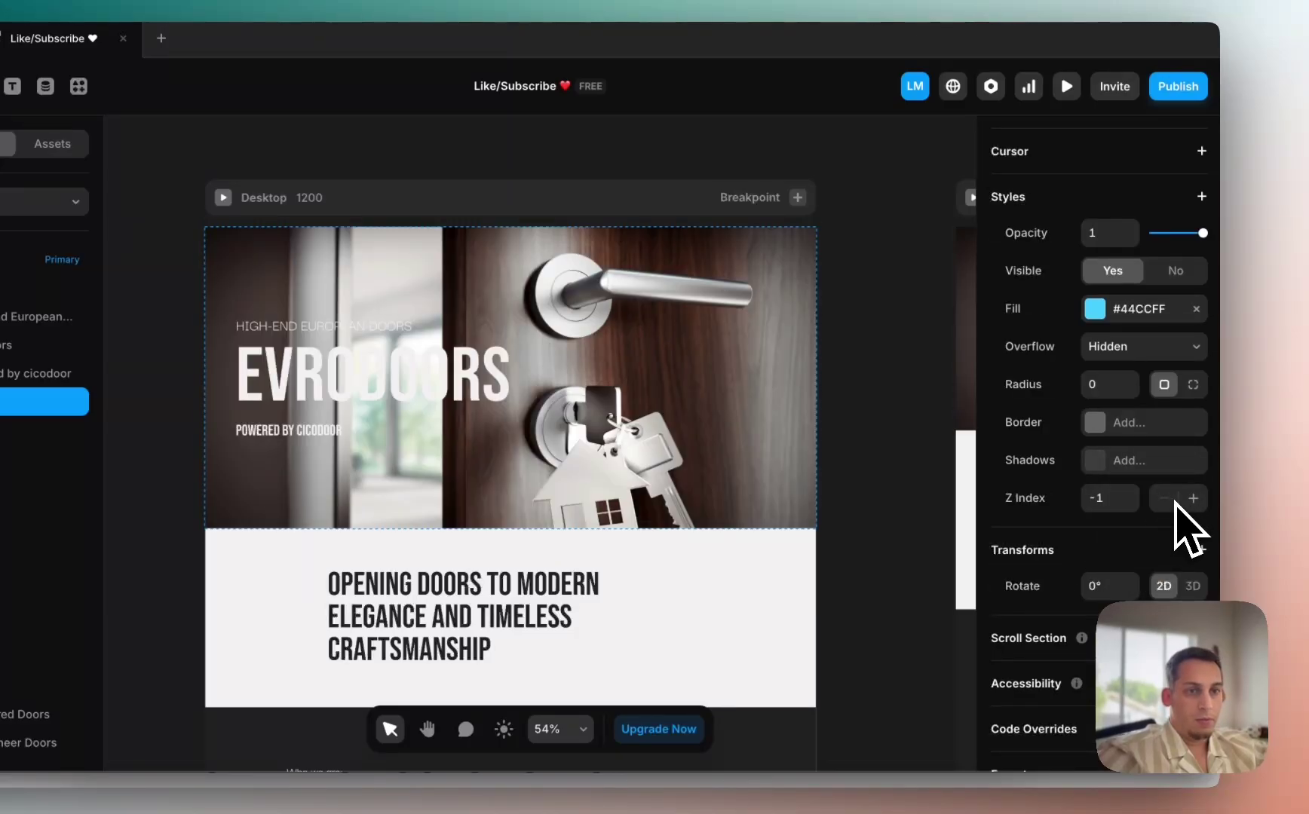
click(1193, 499)
Step: Give the three hero texts a Z Index of 1 so they sit above the overlay
click(230, 383)
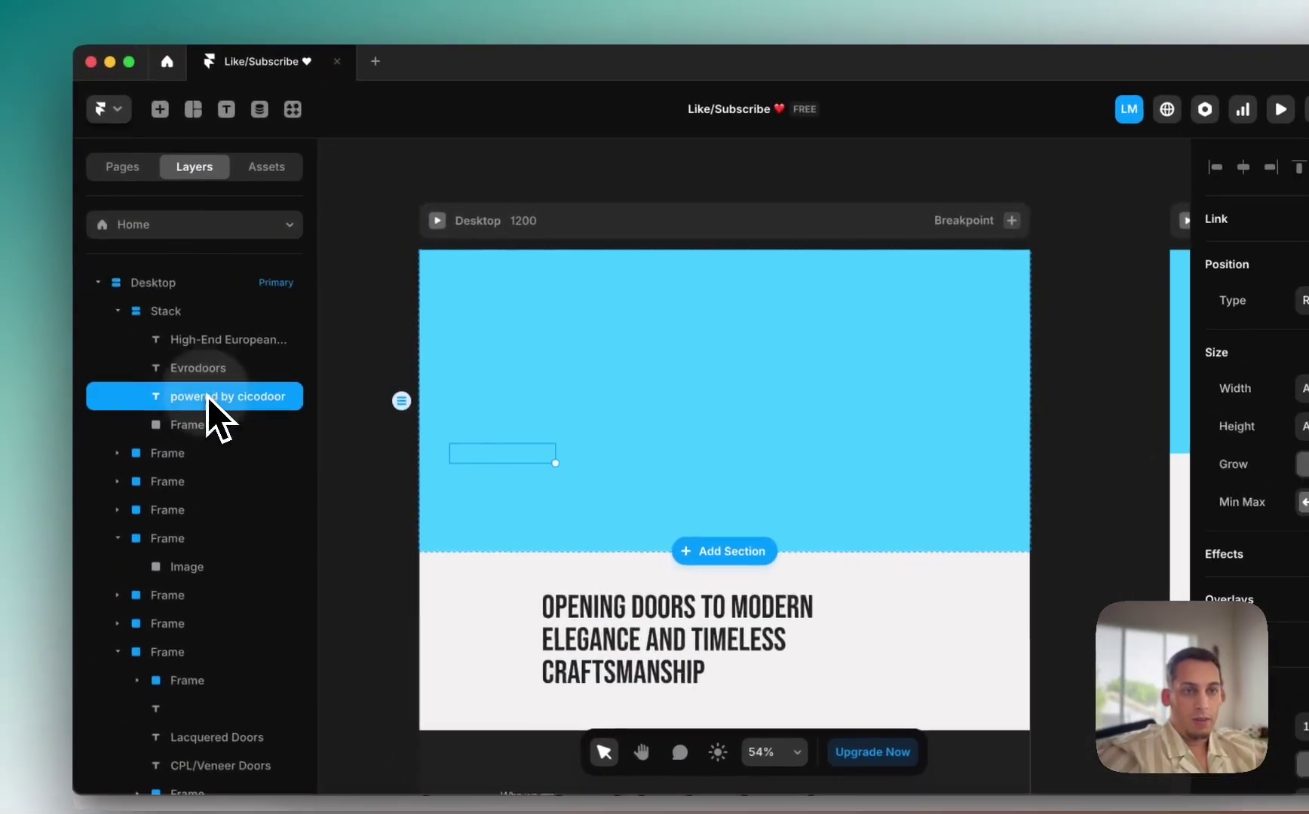
shift+click(218, 340)
scroll(1267, 634, down, 10)
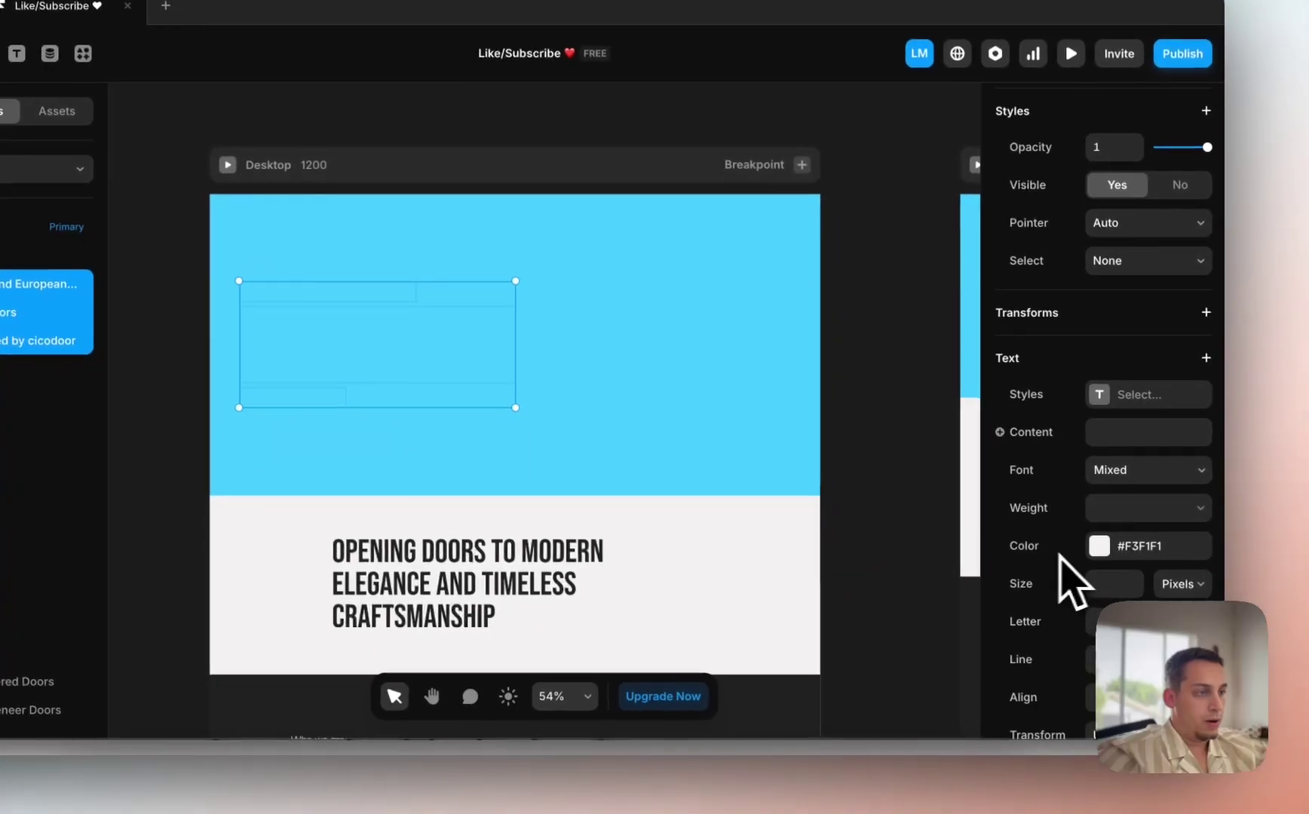
scroll(1106, 571, up, 3)
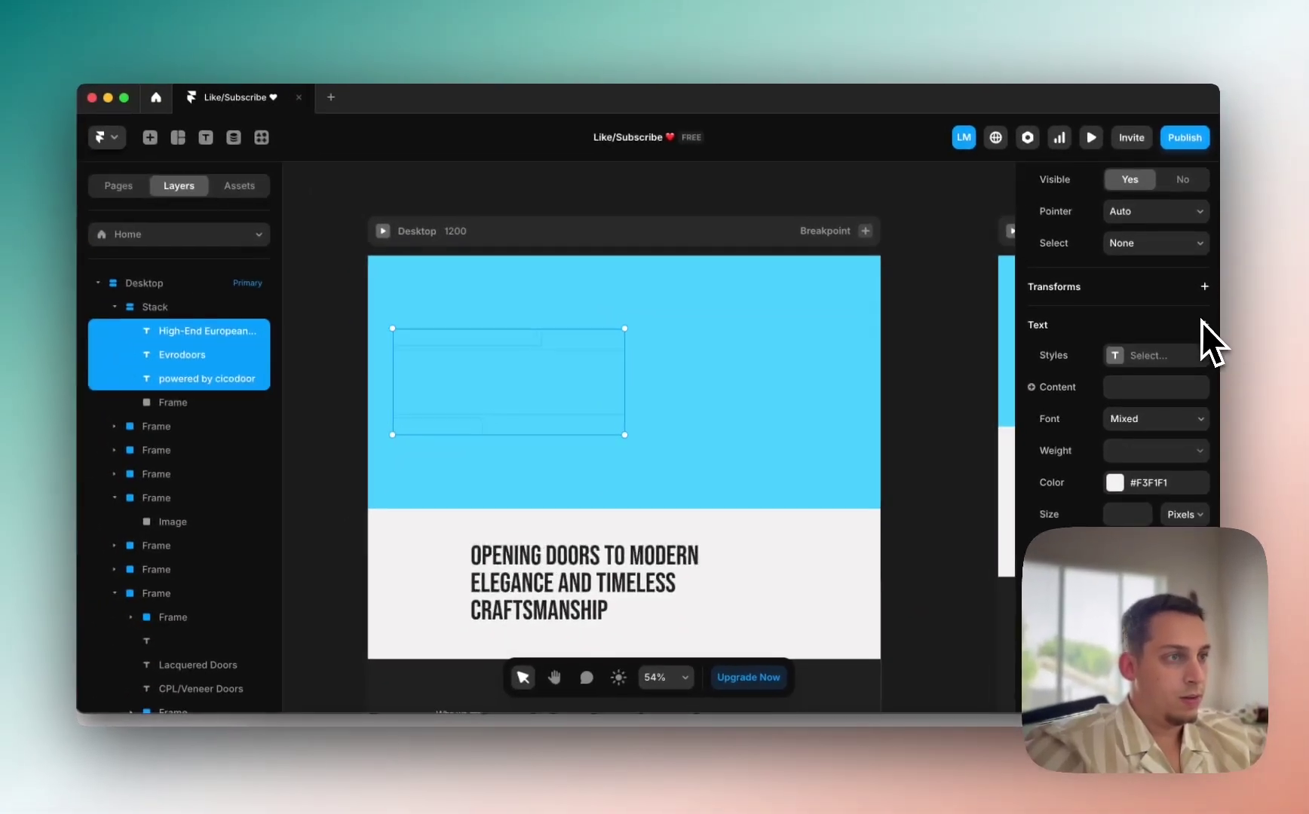
scroll(1198, 336, down, 3)
scroll(1198, 339, up, 10)
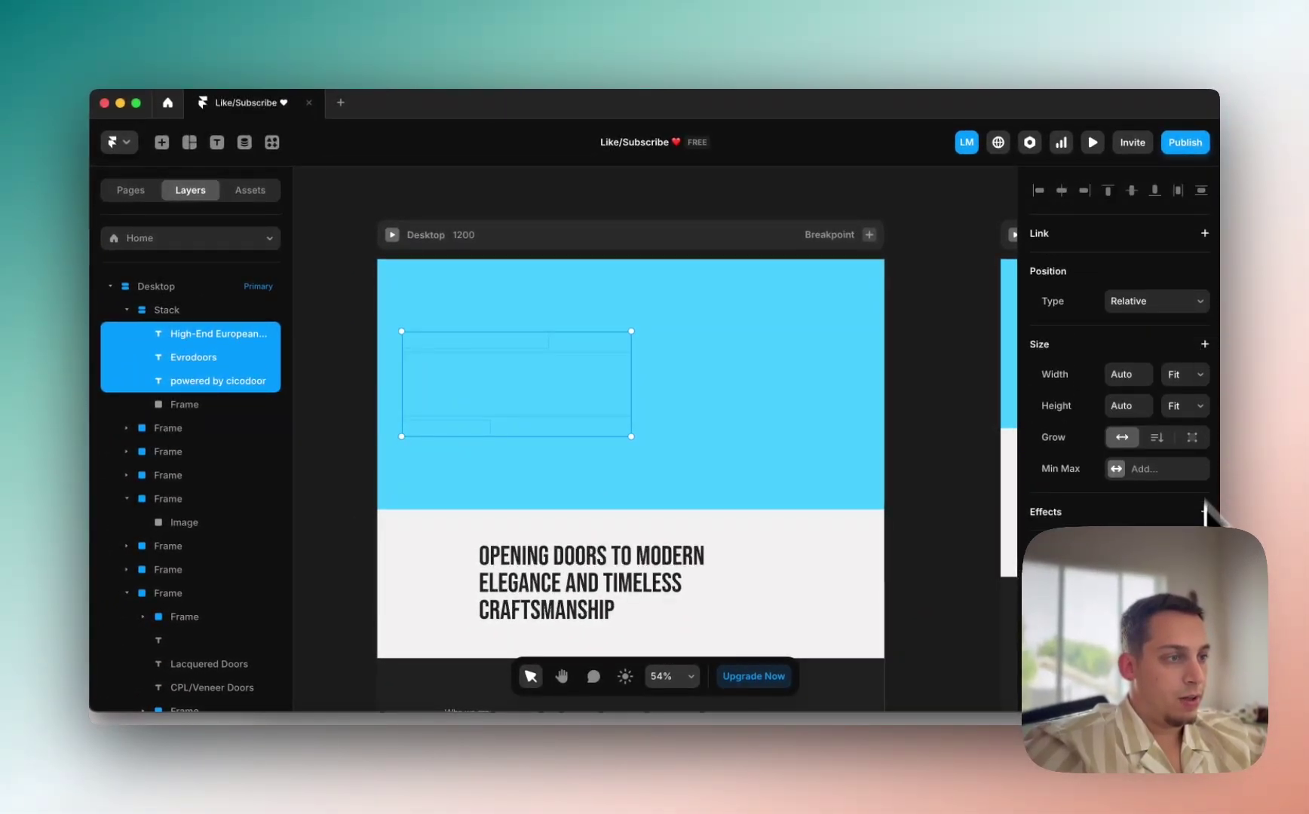
click(1204, 587)
click(1170, 567)
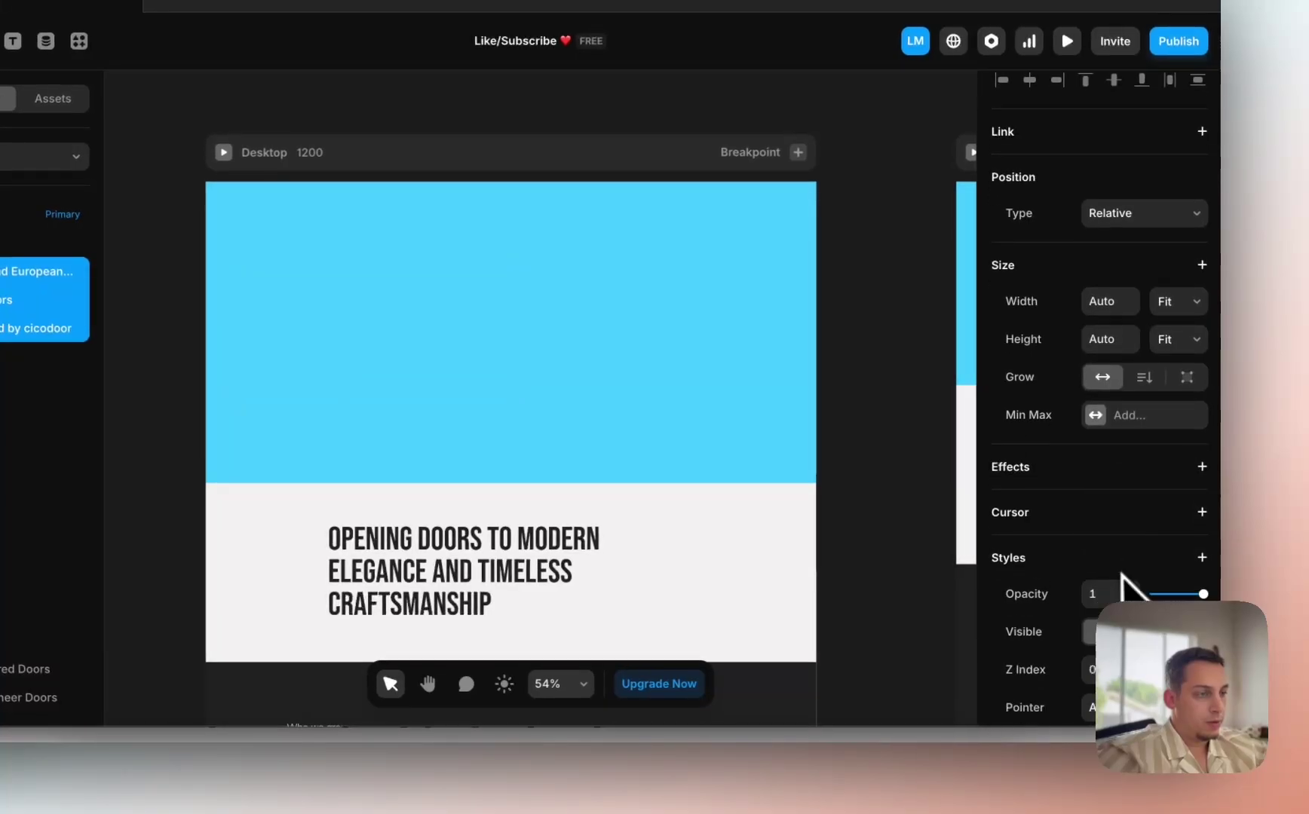
click(1191, 591)
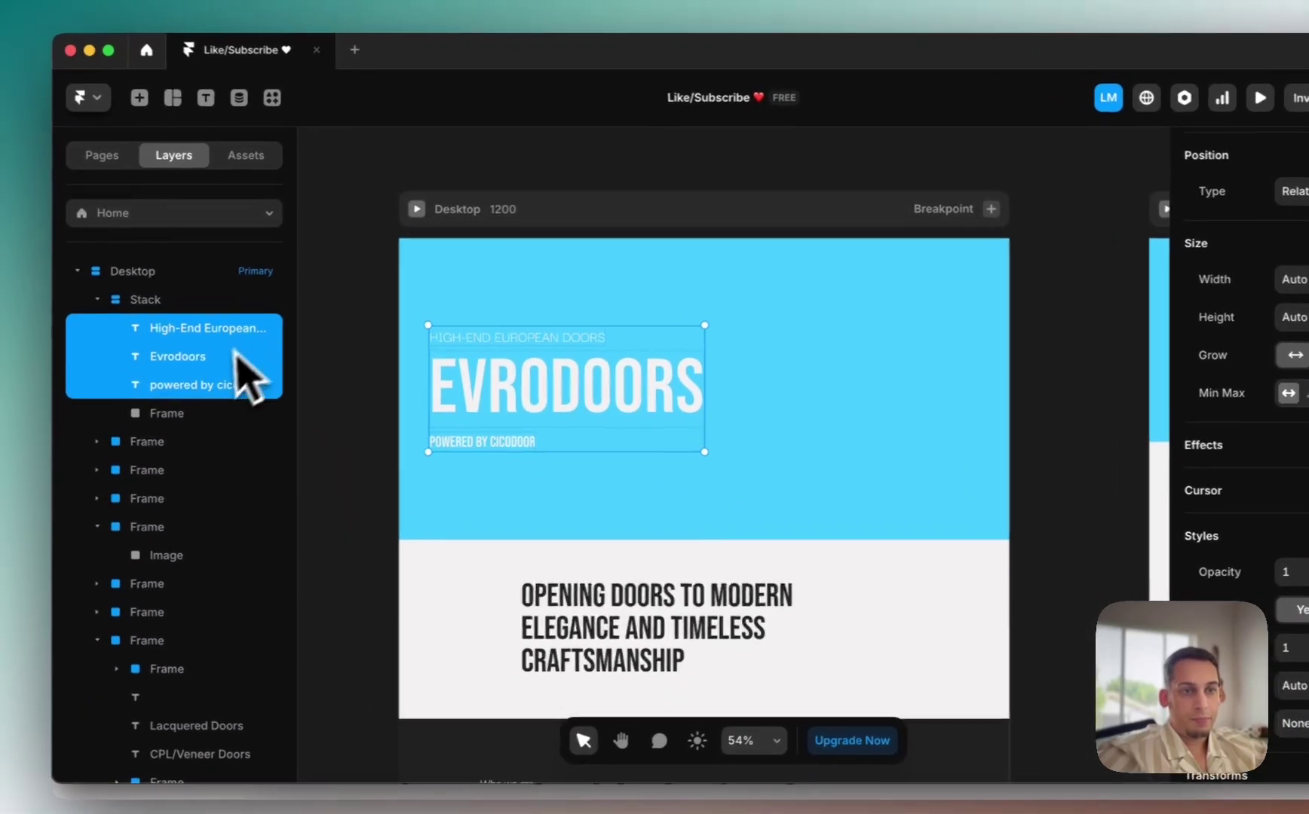
click(214, 418)
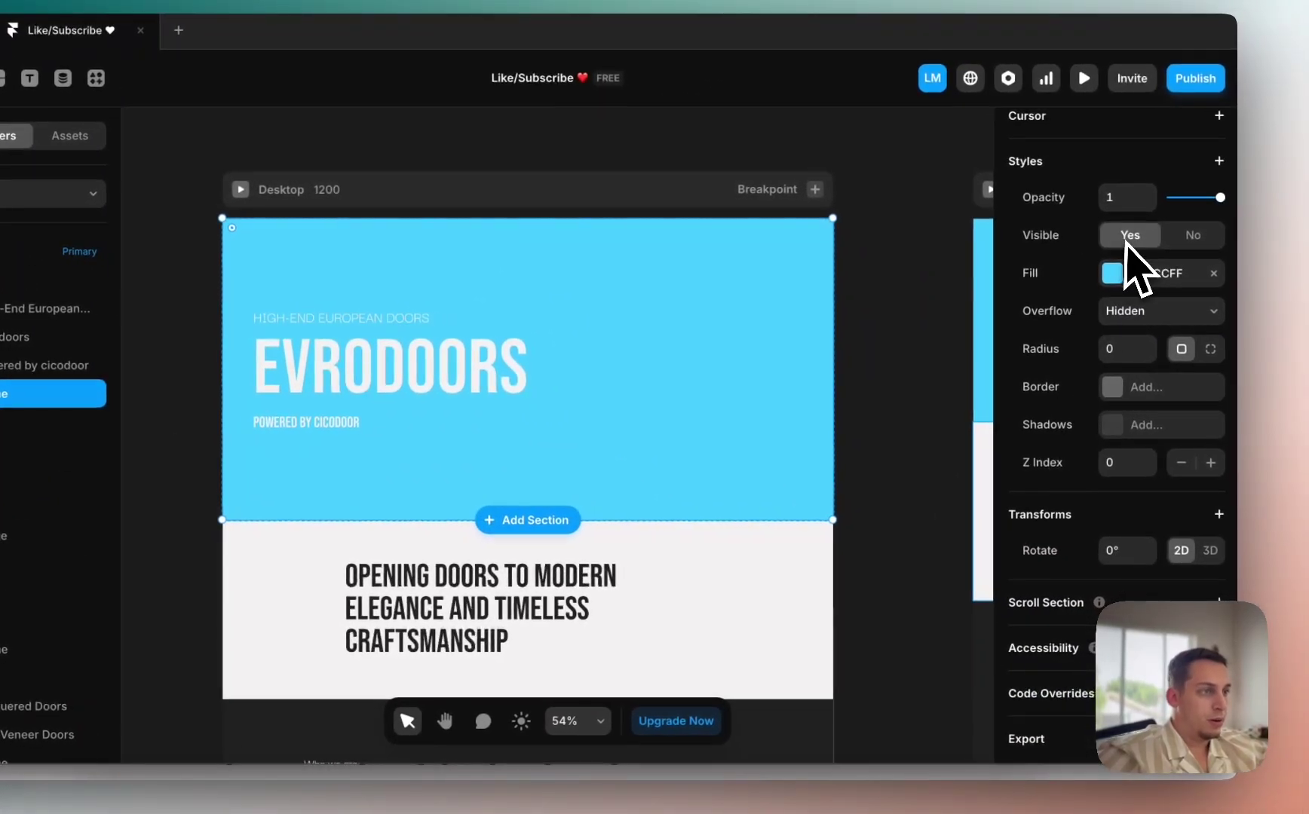
Step: Fill the hero overlay frame with #000000 at 40% opacity
click(1109, 279)
drag(987, 373, 571, 638)
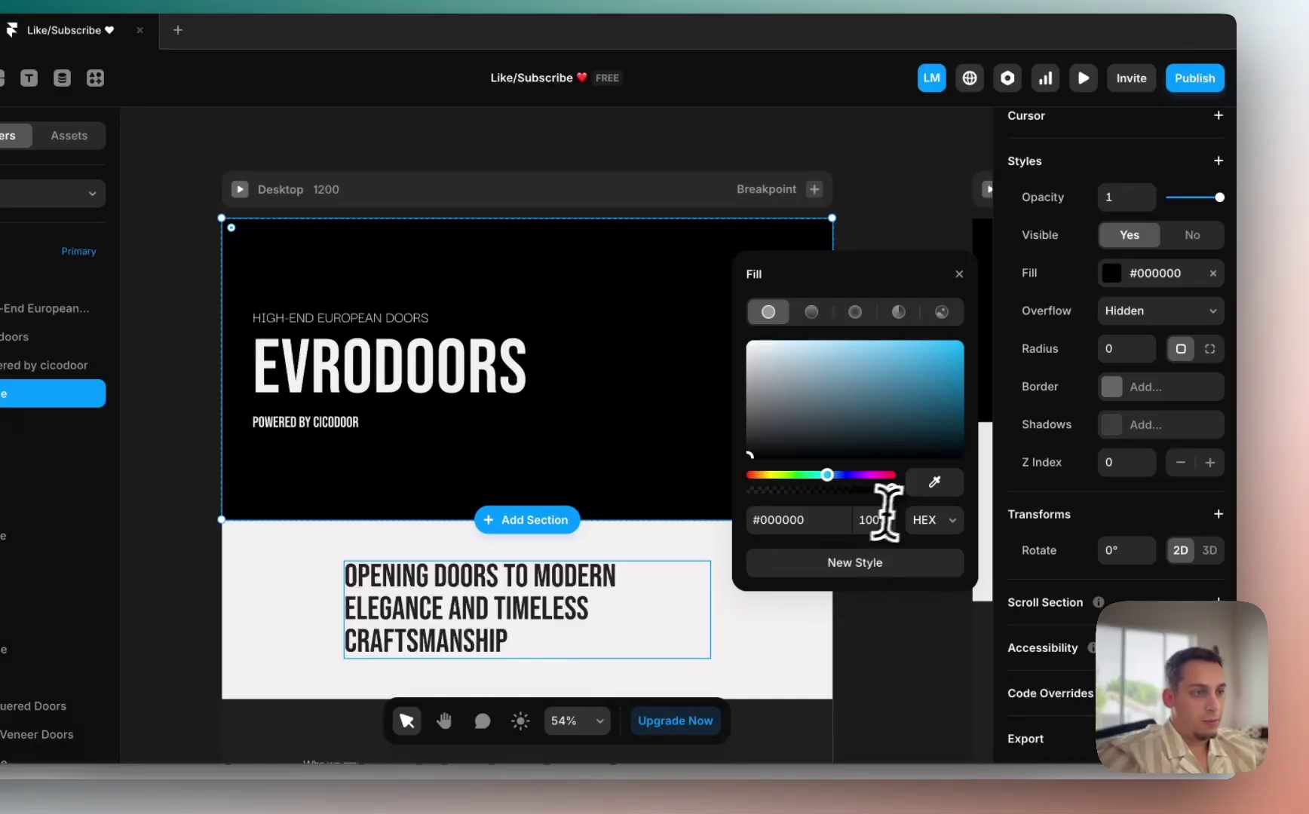
key(Return)
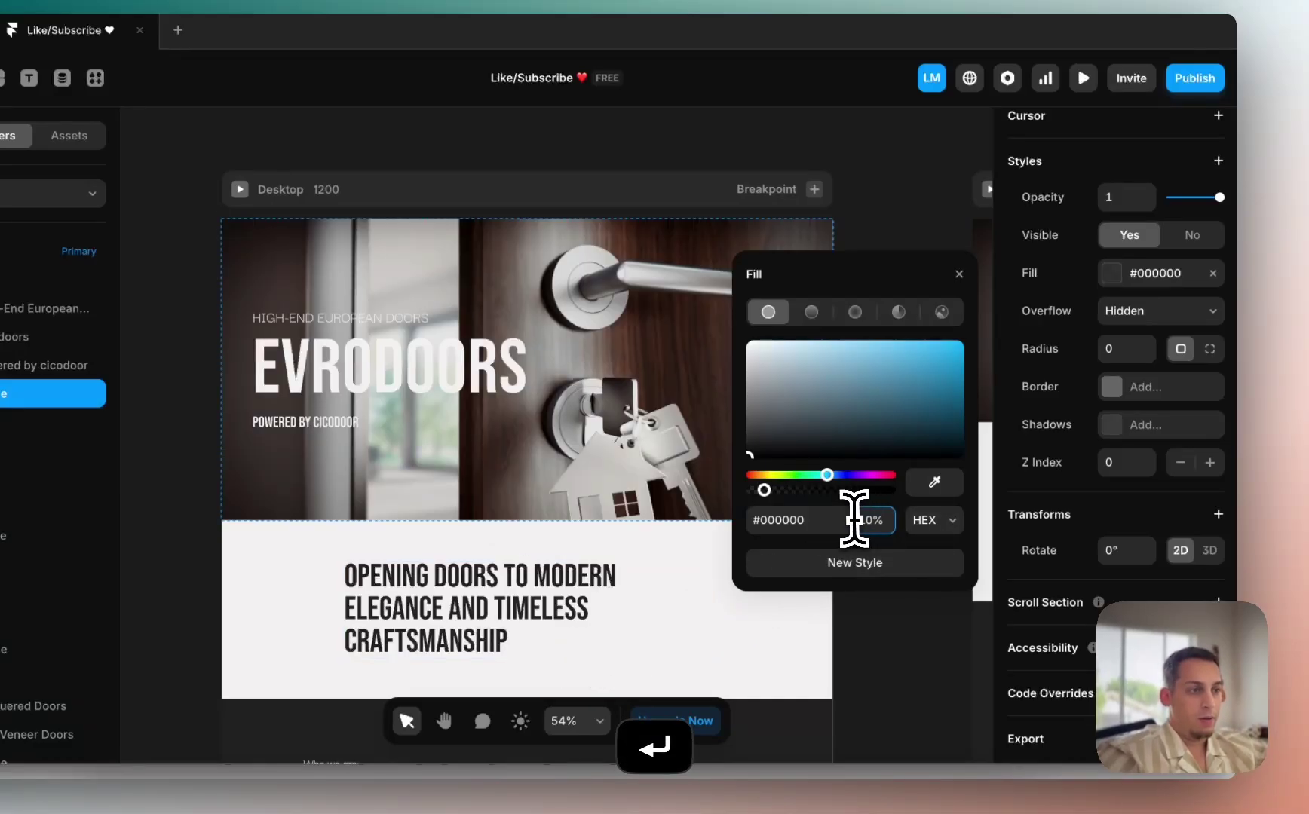
key(shift+Up)
key(shift+Up)
key(shift+Up)
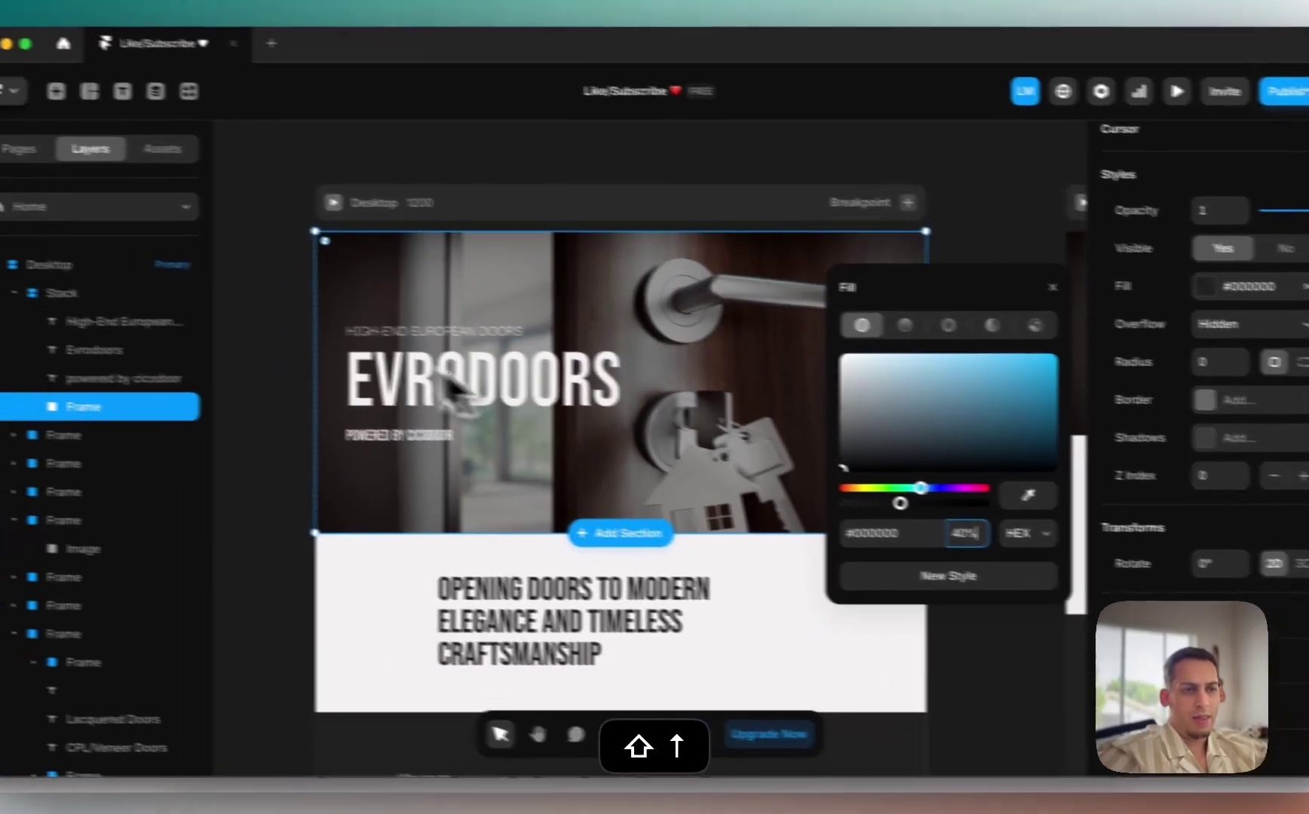
click(339, 374)
scroll(347, 370, left, 3)
scroll(348, 349, down, 3)
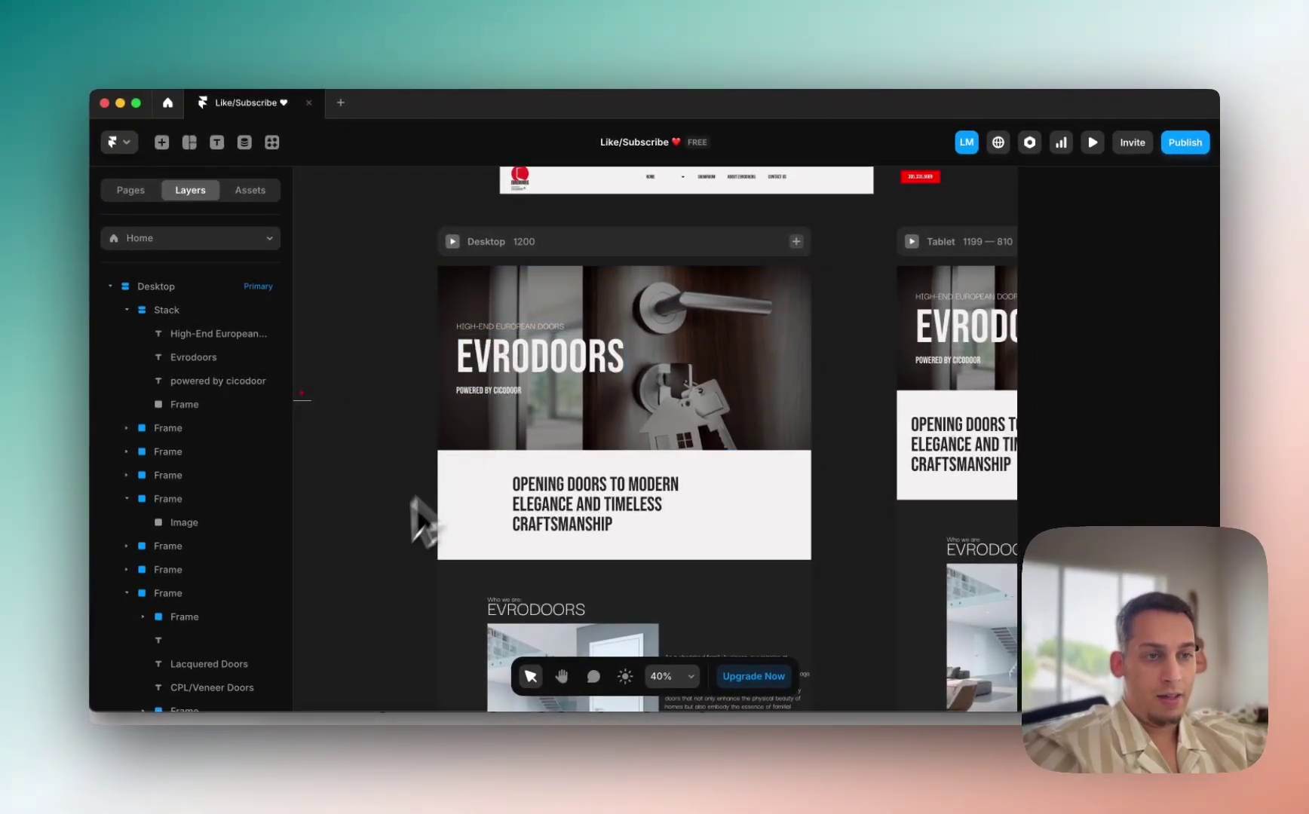
Step: Make the SHOWROOM button frame a horizontal centred stack and select its red SHOWROOM text
scroll(362, 317, left, 5)
click(463, 381)
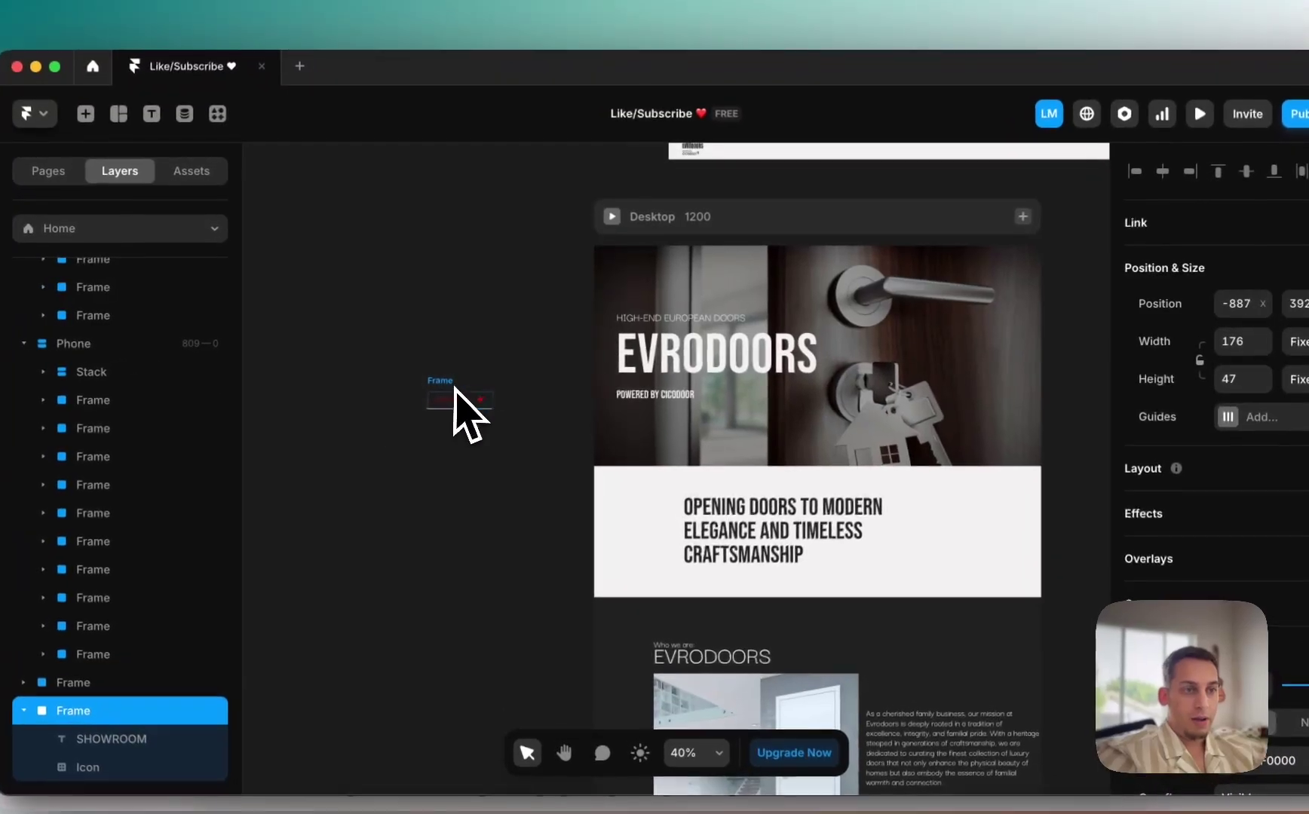
scroll(455, 386, up, 3)
scroll(1270, 511, down, 5)
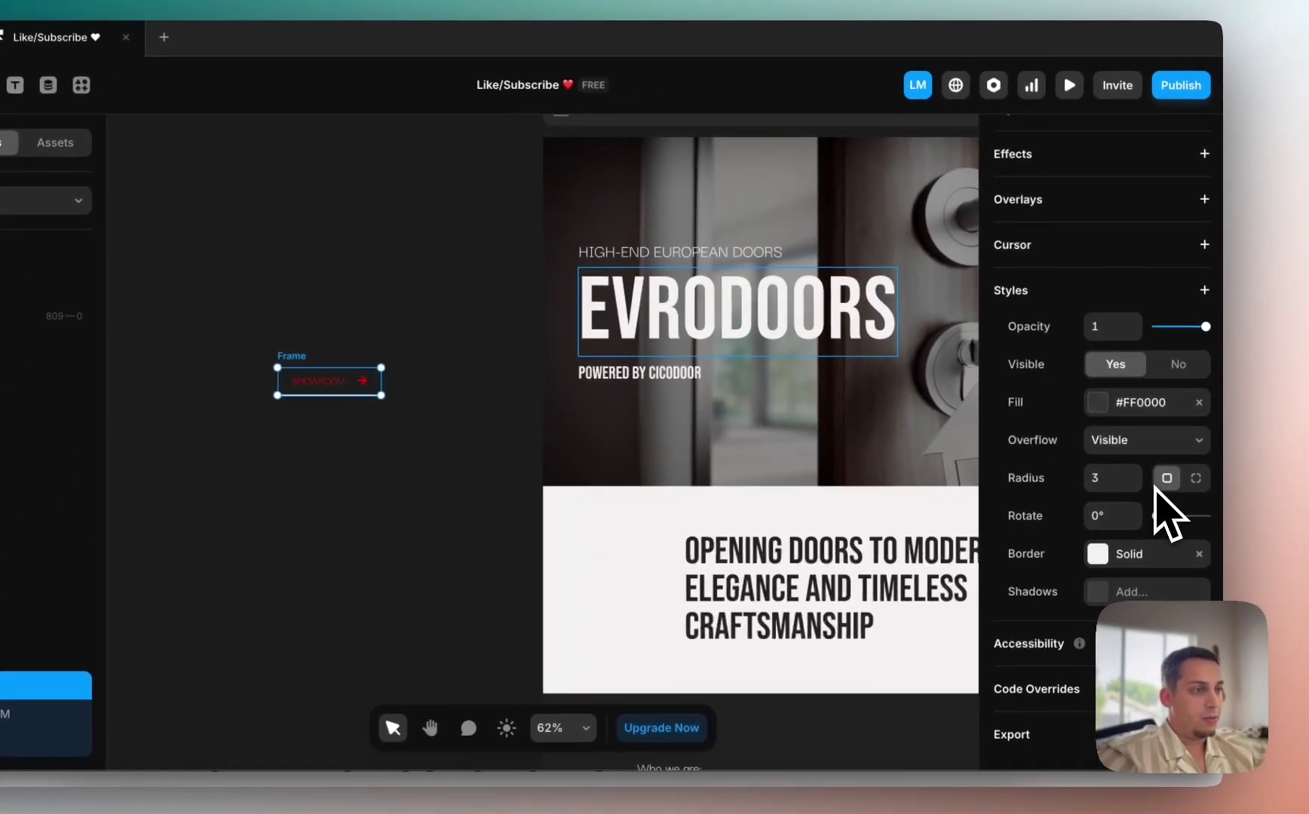
scroll(1166, 507, up, 5)
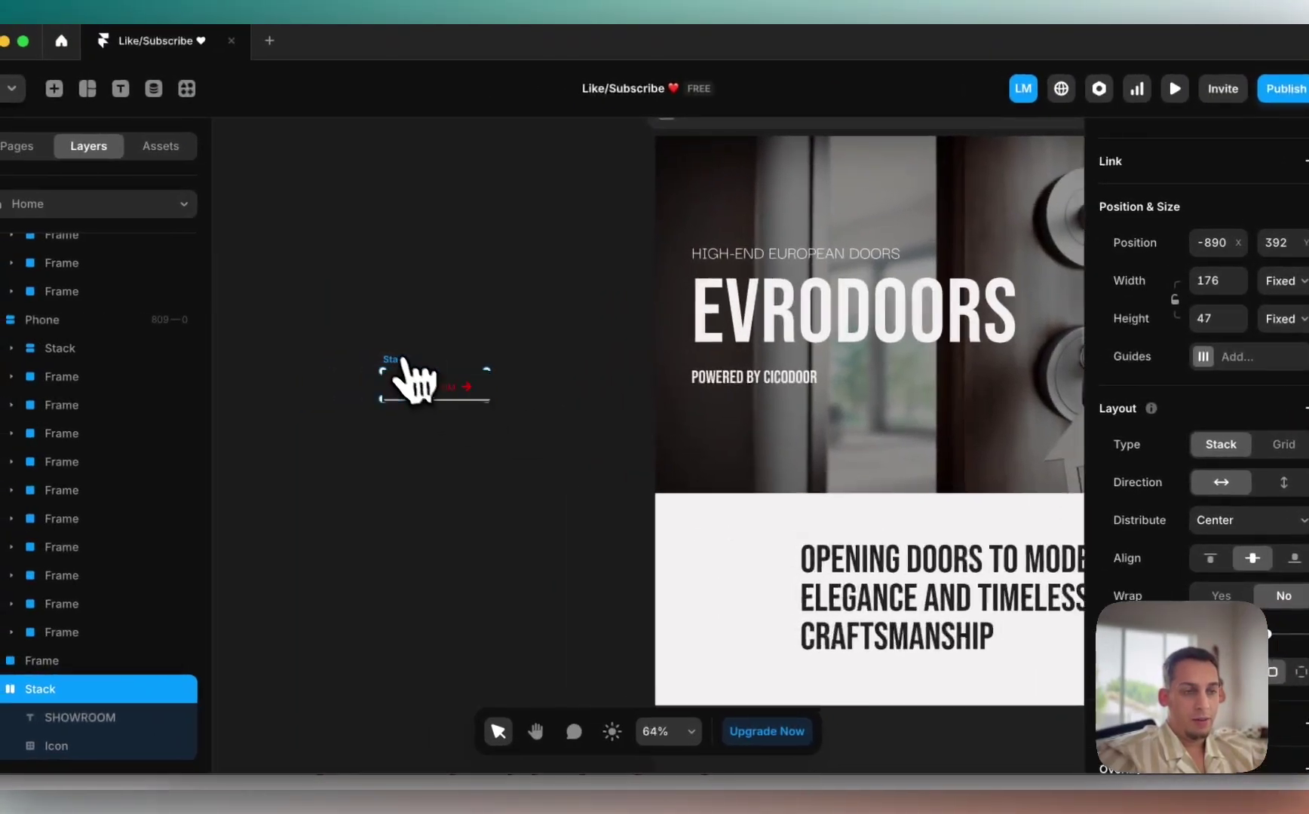
scroll(300, 375, up, 5)
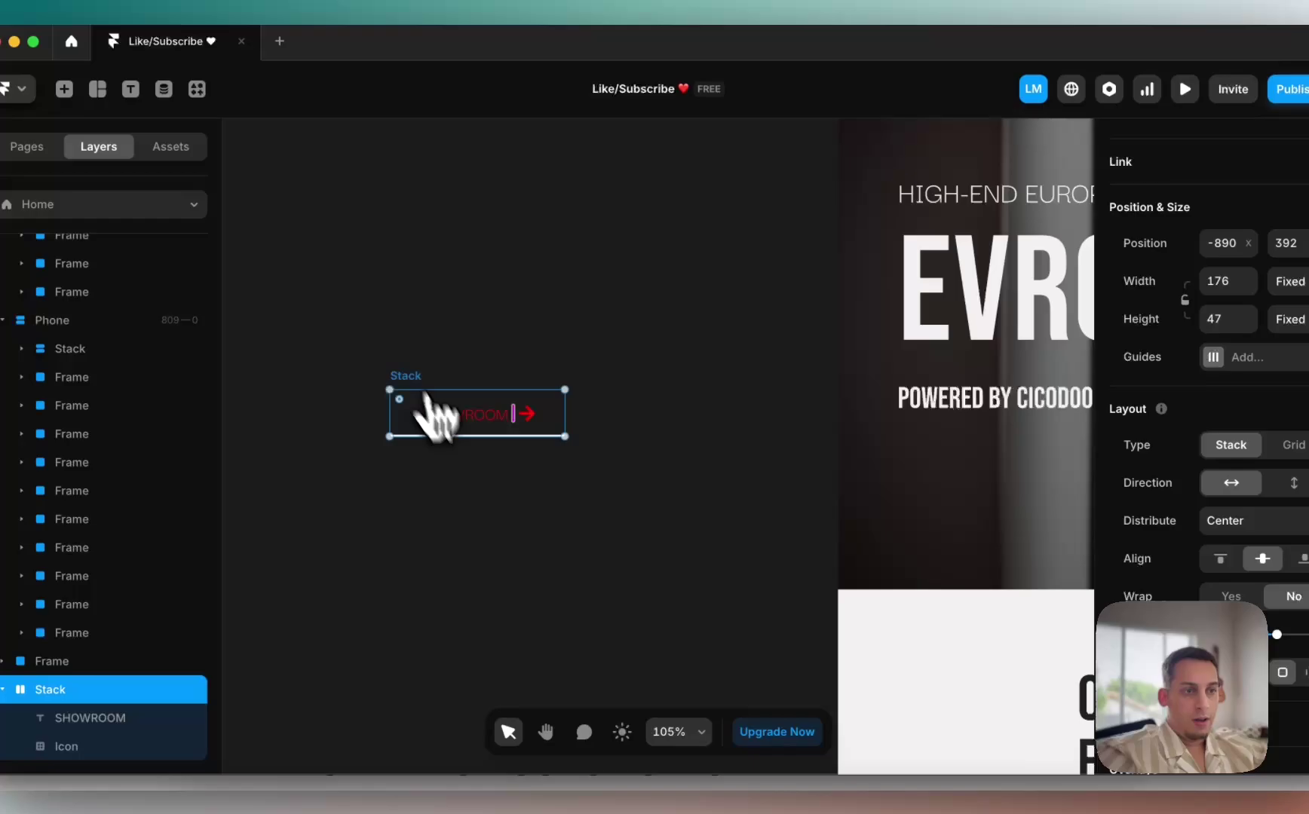
click(457, 424)
shift+click(528, 413)
scroll(1096, 584, down, 3)
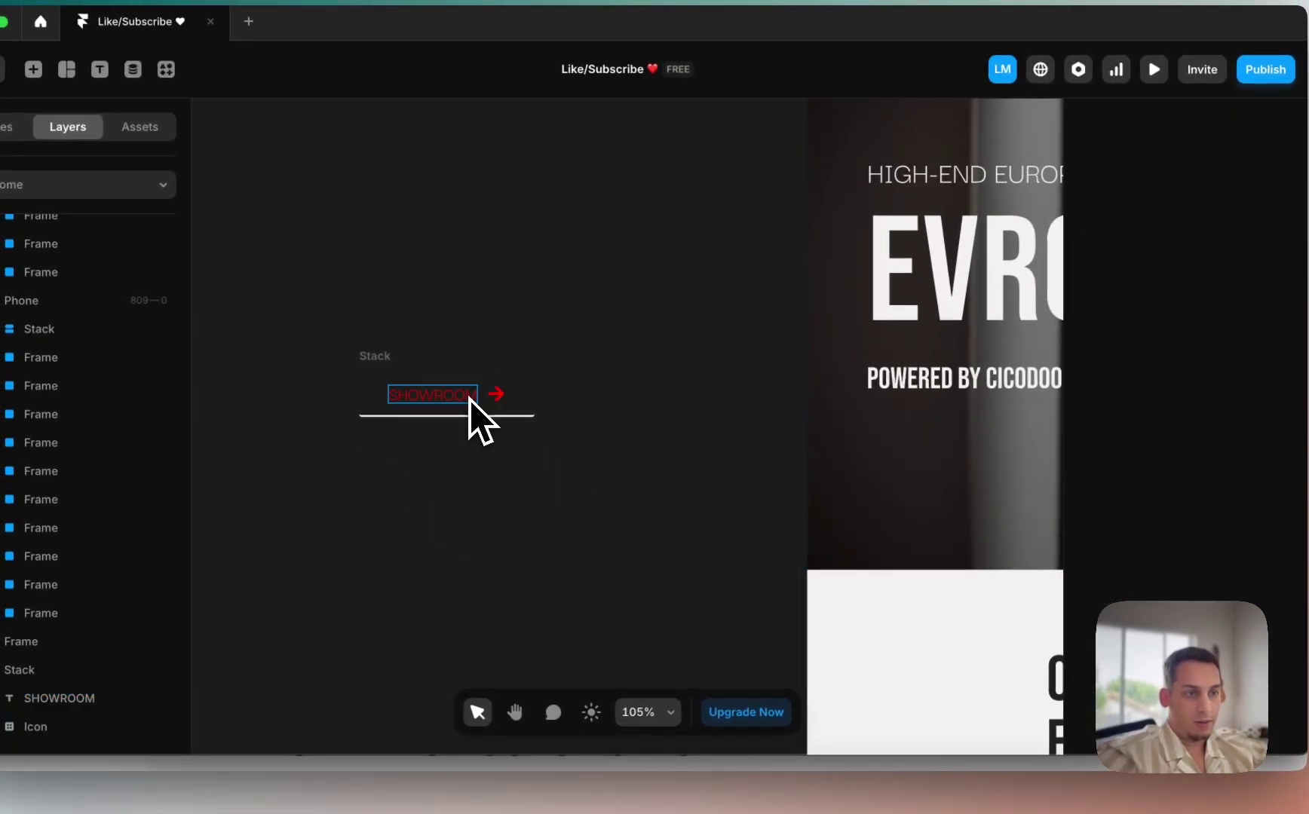
click(470, 400)
scroll(1148, 557, down, 5)
Step: Set the SHOWROOM text to #FFFFFF and save the red colour as a style named red
click(1181, 412)
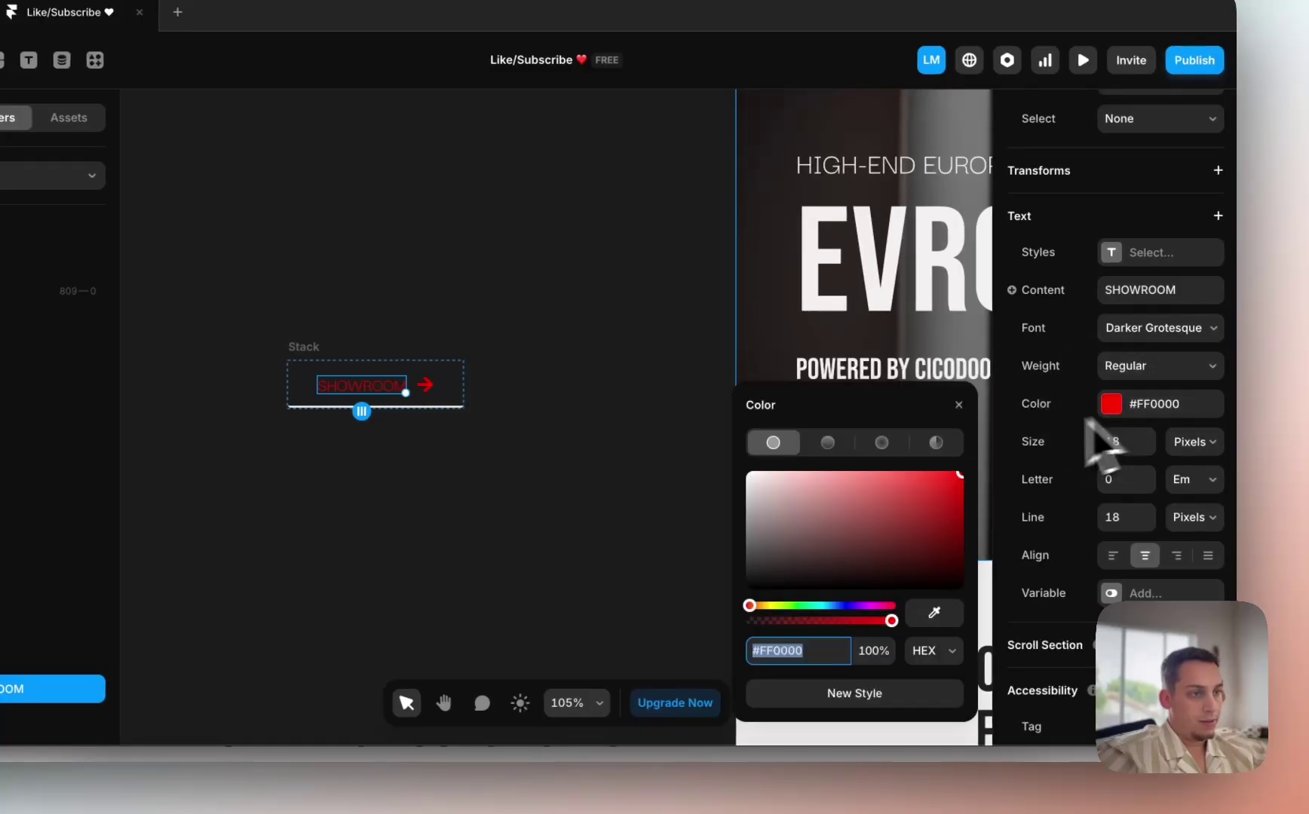
text(FFFFFF)
key(Return)
click(425, 386)
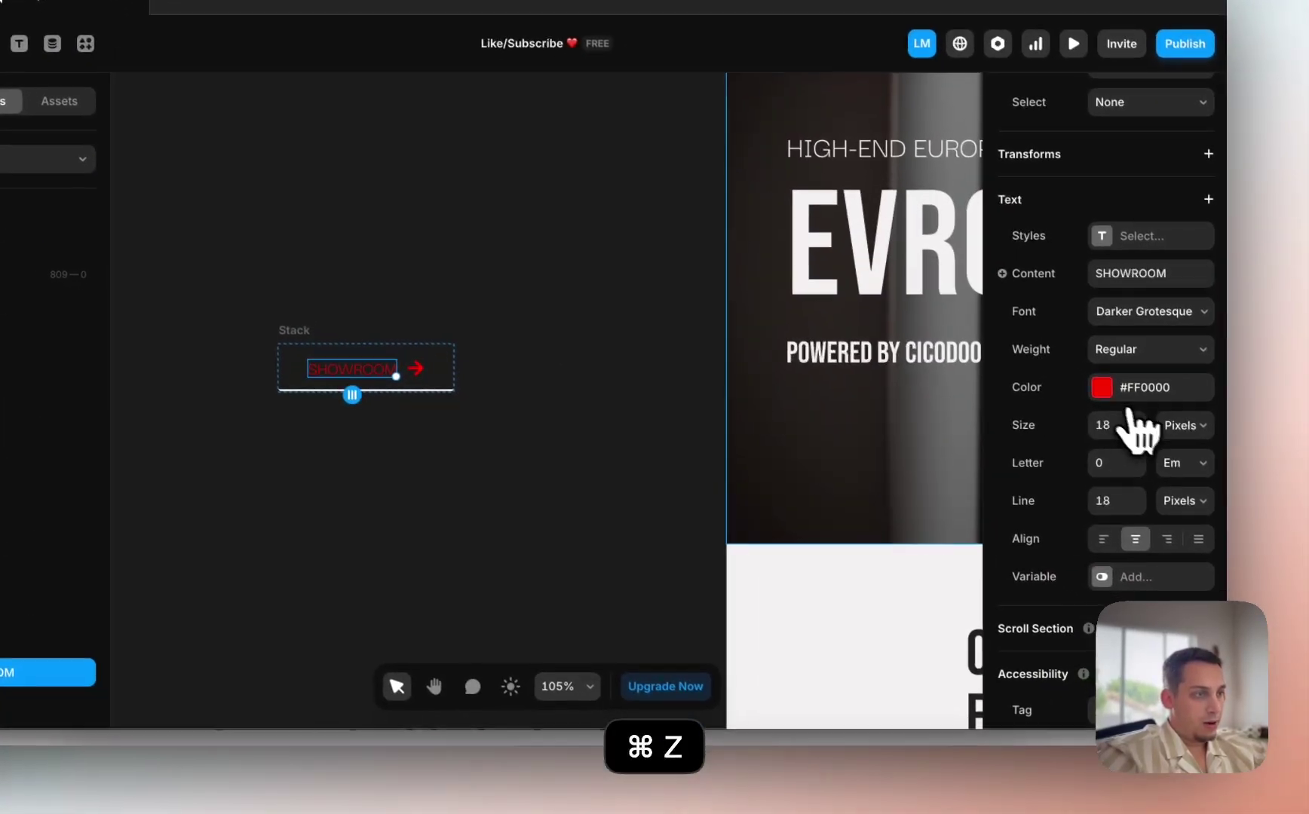
click(1174, 430)
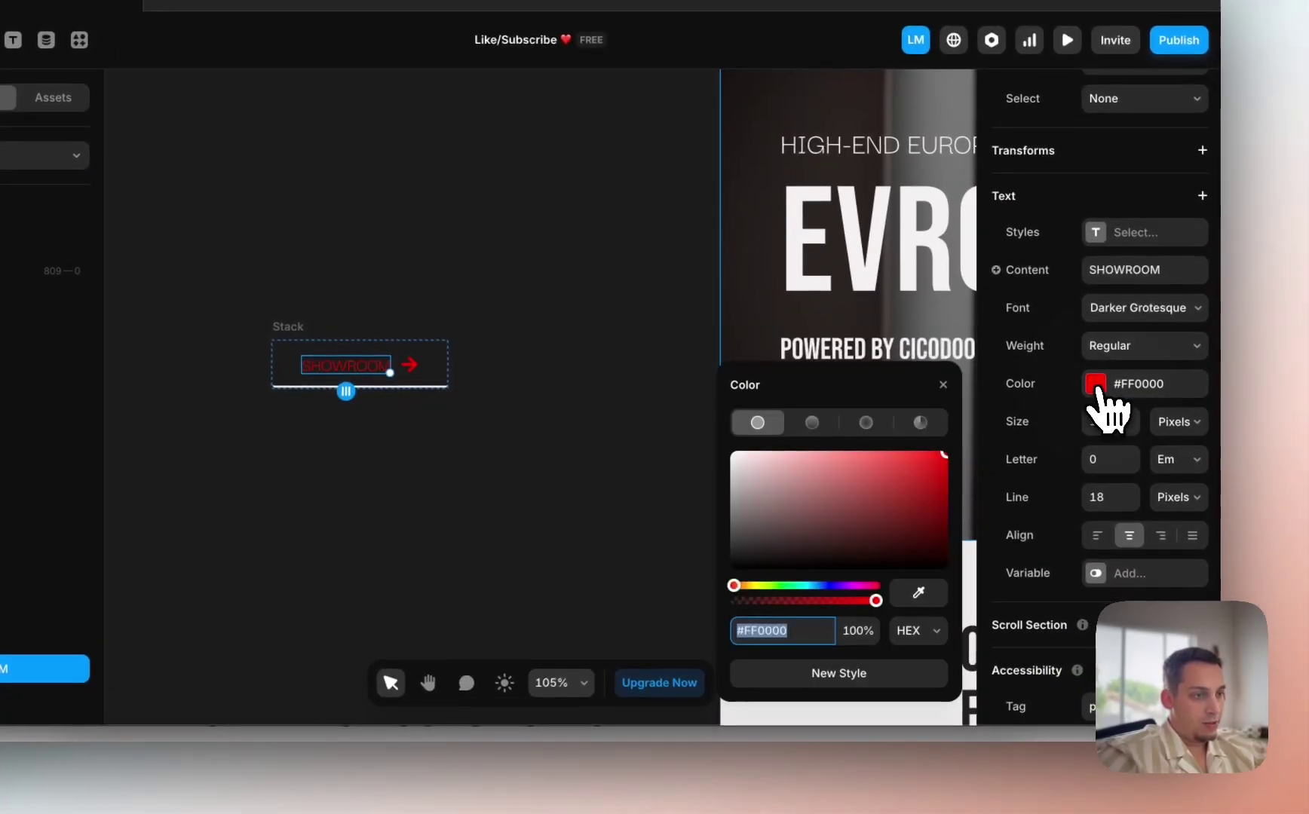
click(859, 675)
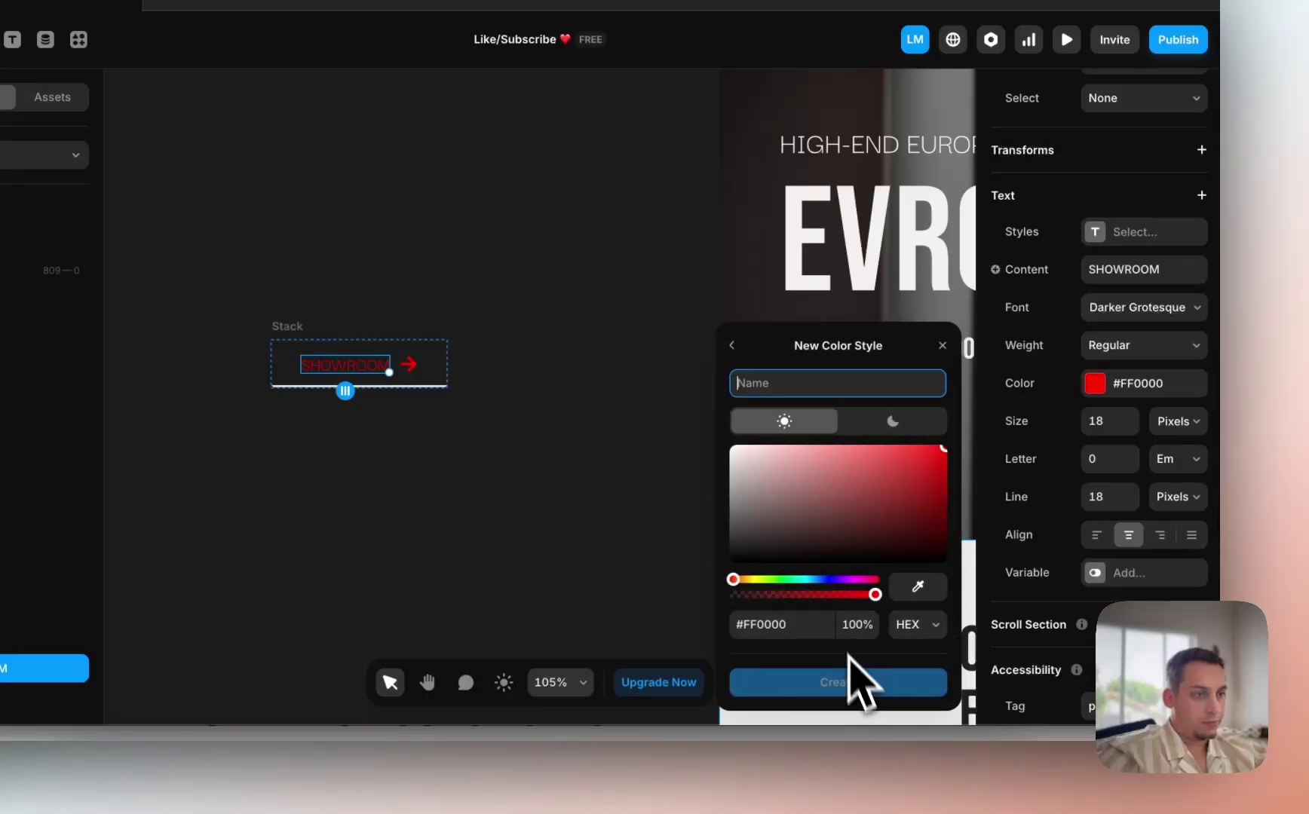
text(red)
key(Return)
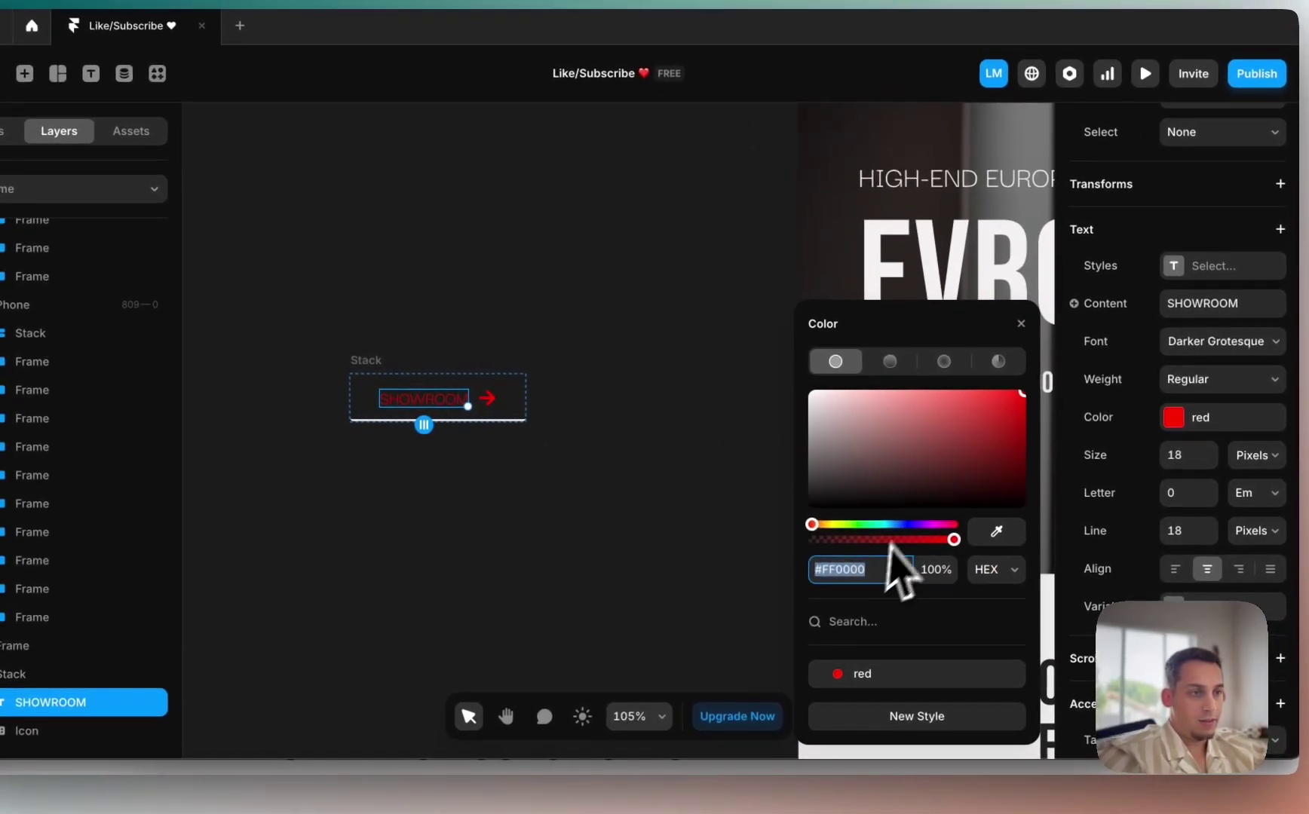
Step: Recolour the SHOWROOM text, then try pasting over the arrow icon and undo to keep it red
click(890, 498)
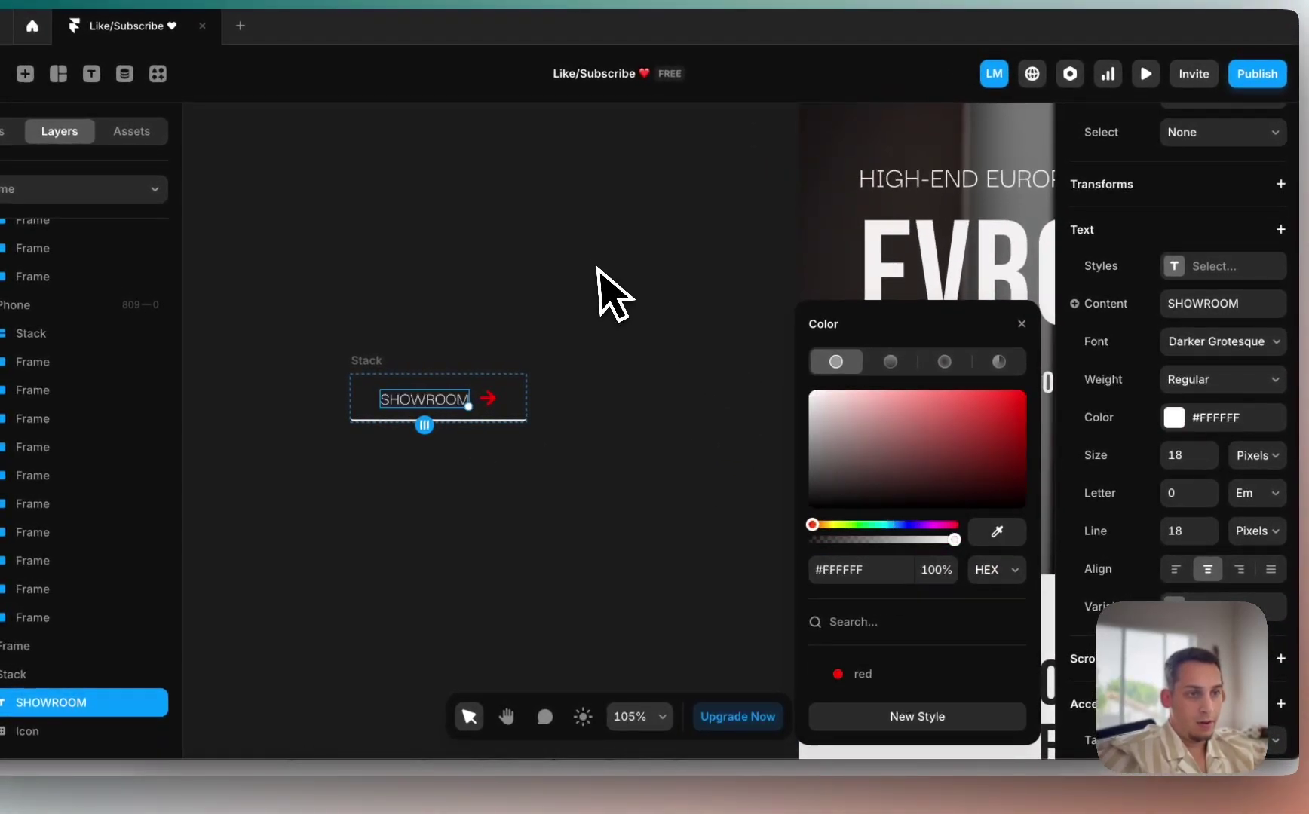
click(500, 395)
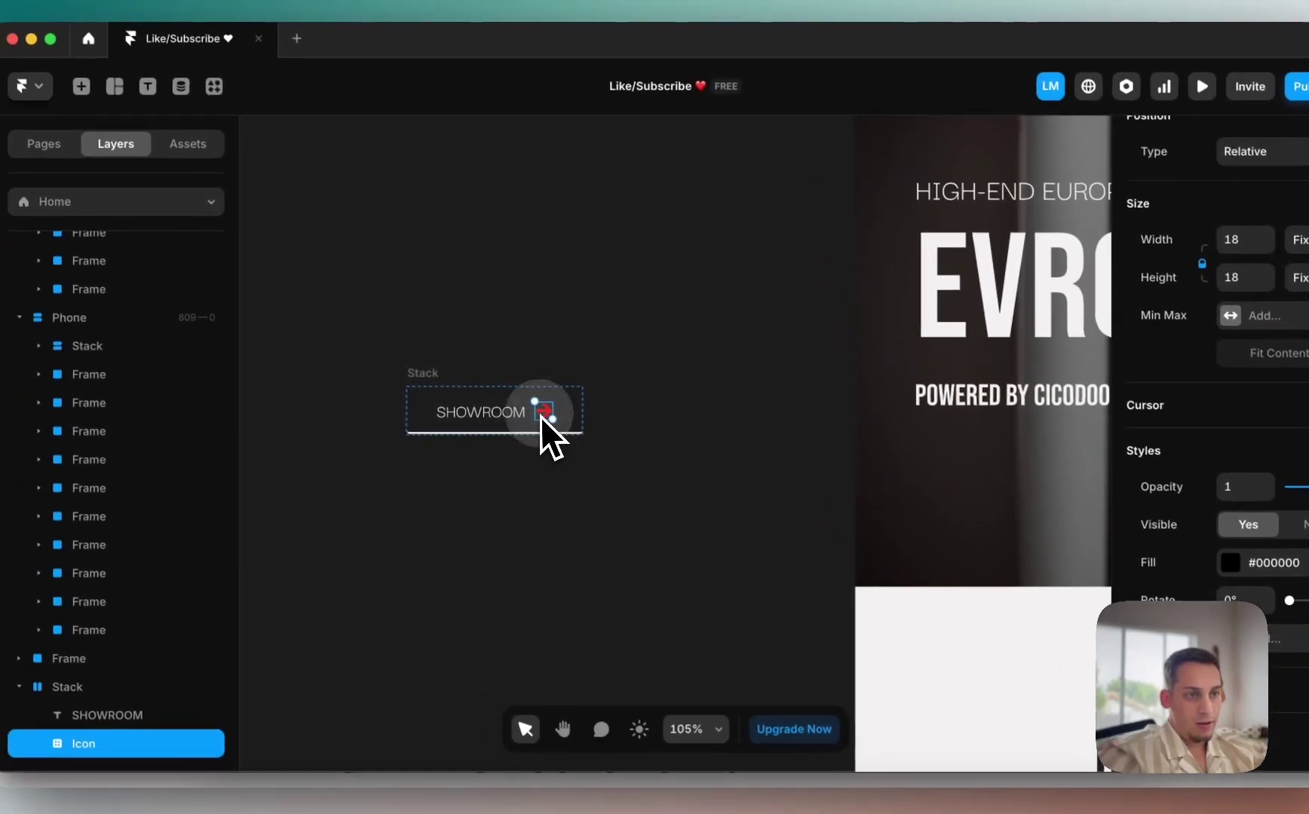
key(super+v)
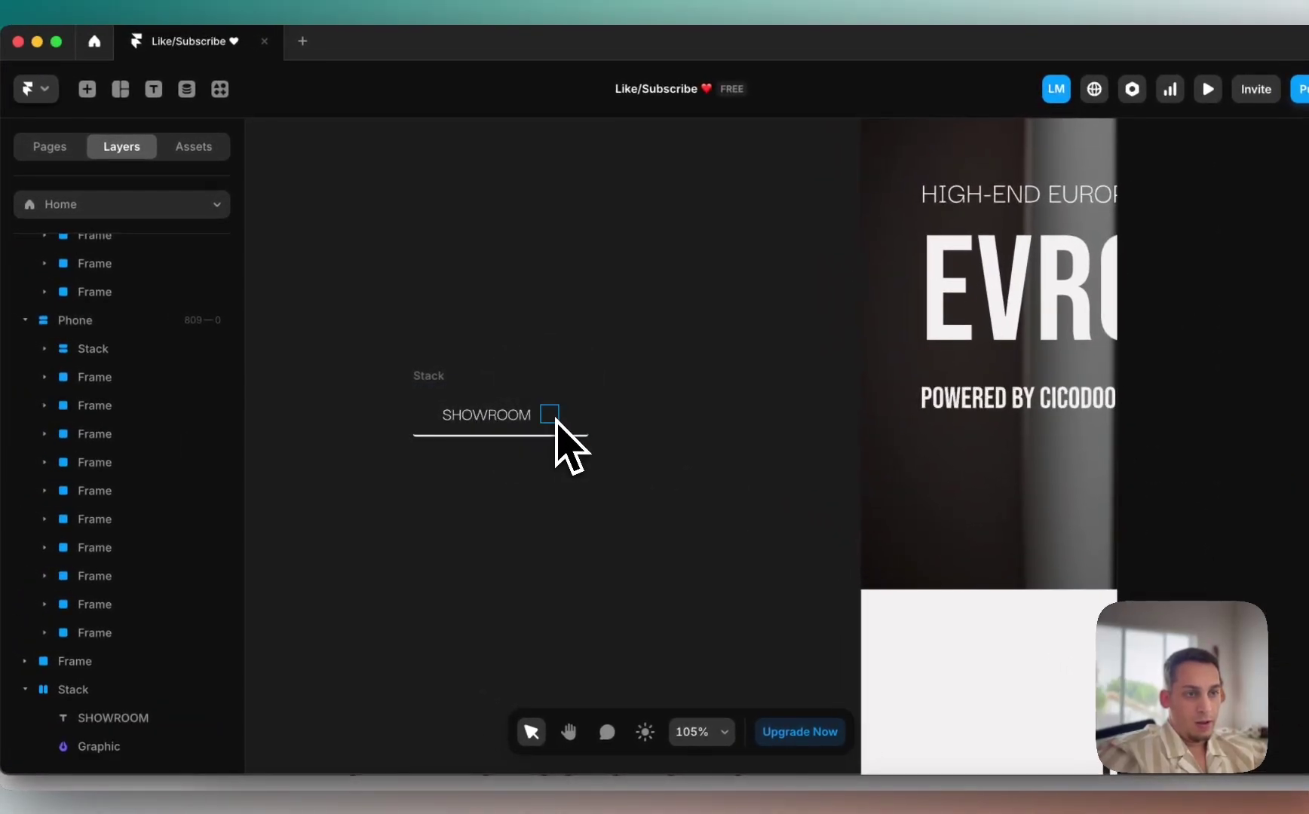
scroll(548, 416, up, 3)
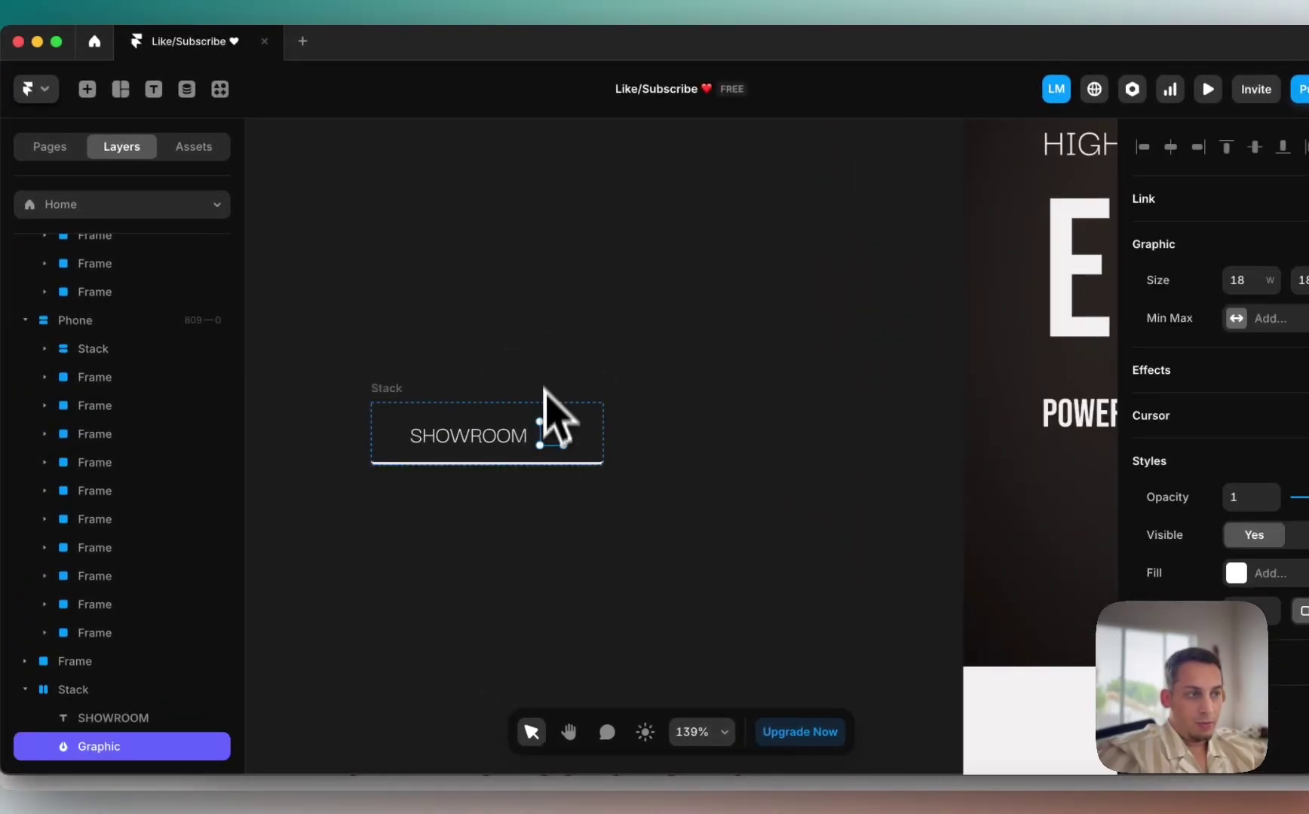
scroll(544, 388, up, 5)
key(super+z)
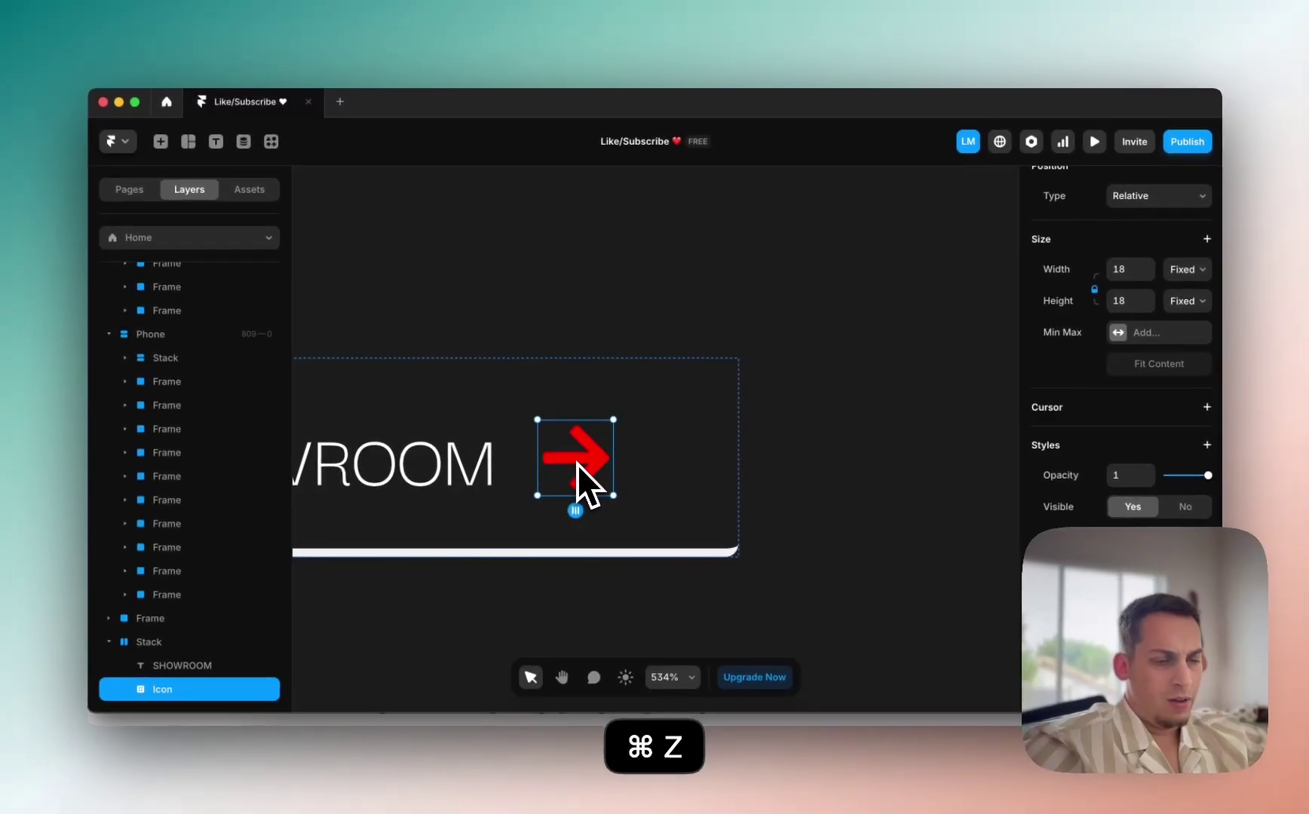
scroll(569, 466, down, 3)
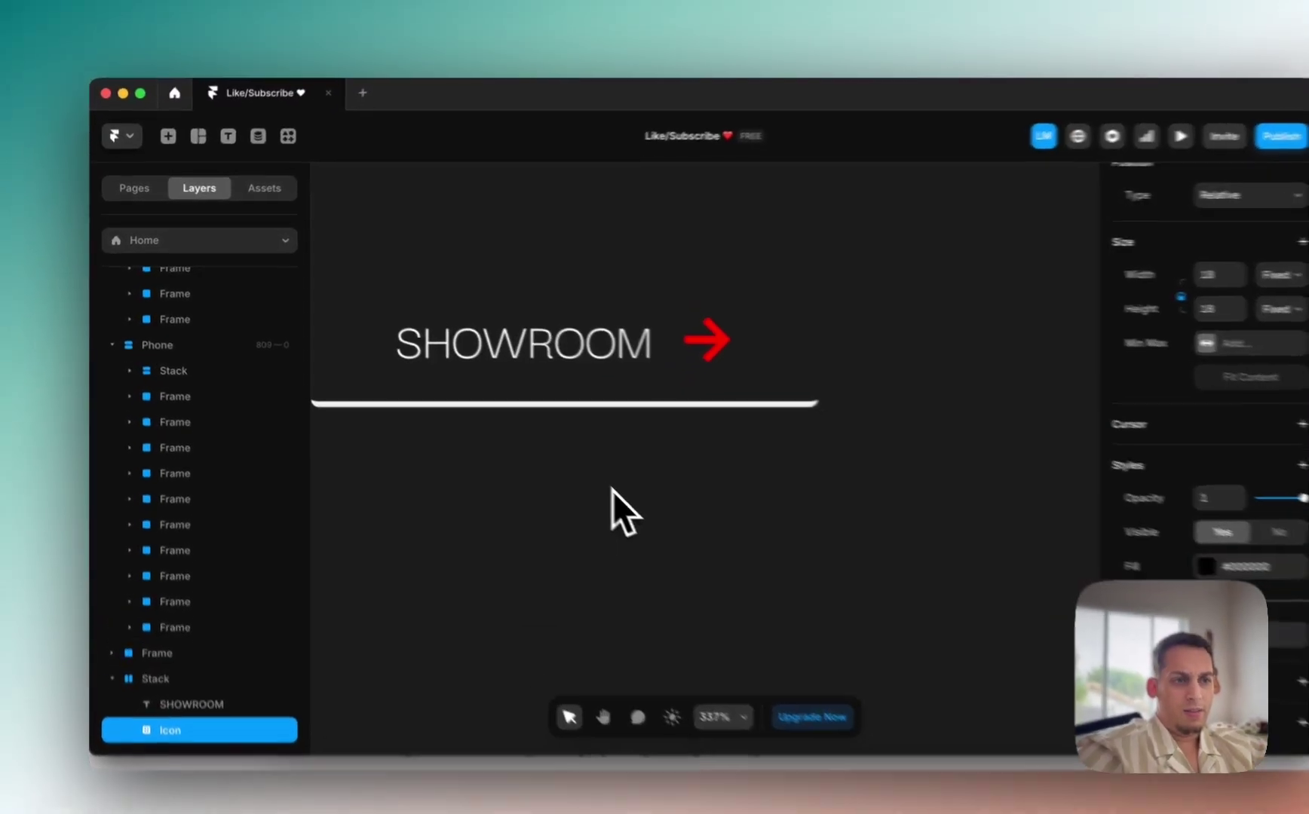
Step: Insert a Material icon from the Insert panel, set to ArrowForward in white
click(168, 136)
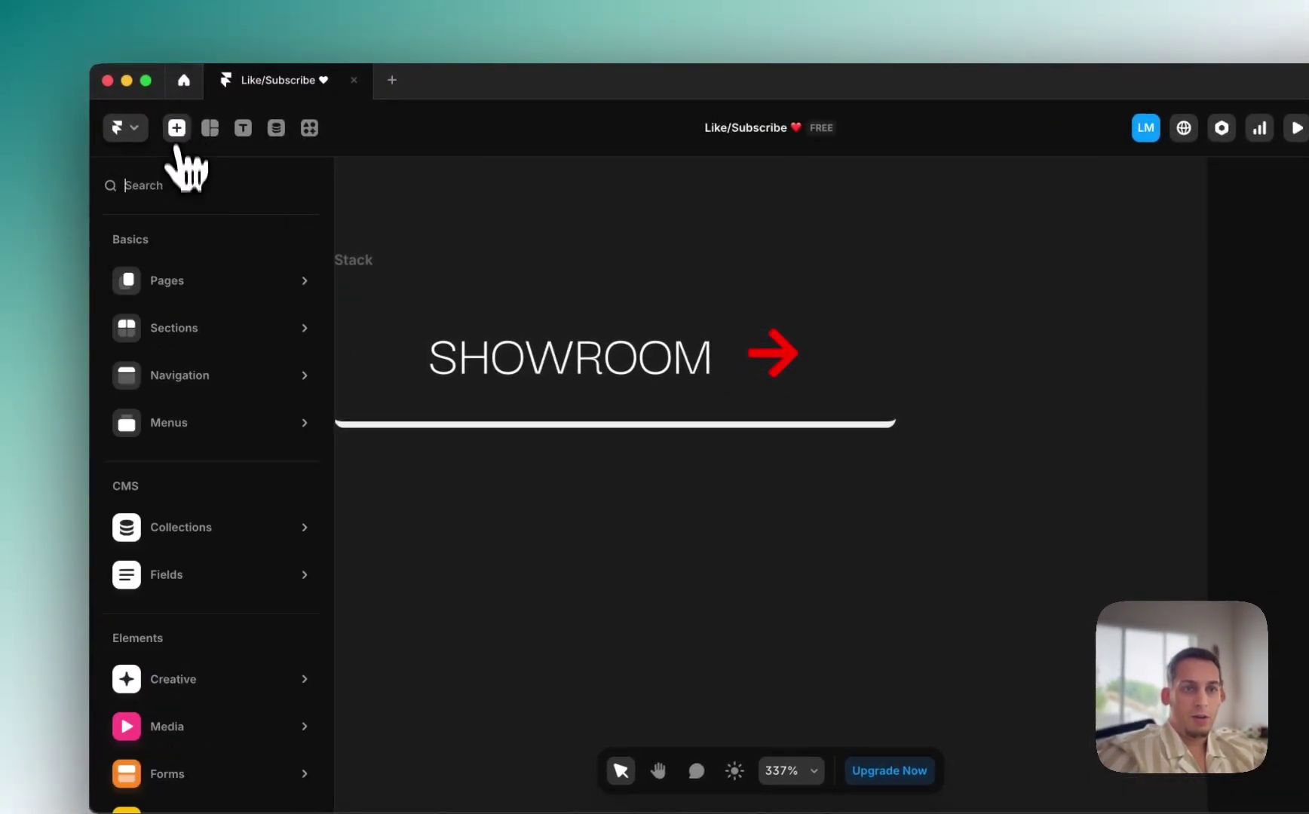
click(162, 187)
text(icon)
scroll(174, 279, down, 5)
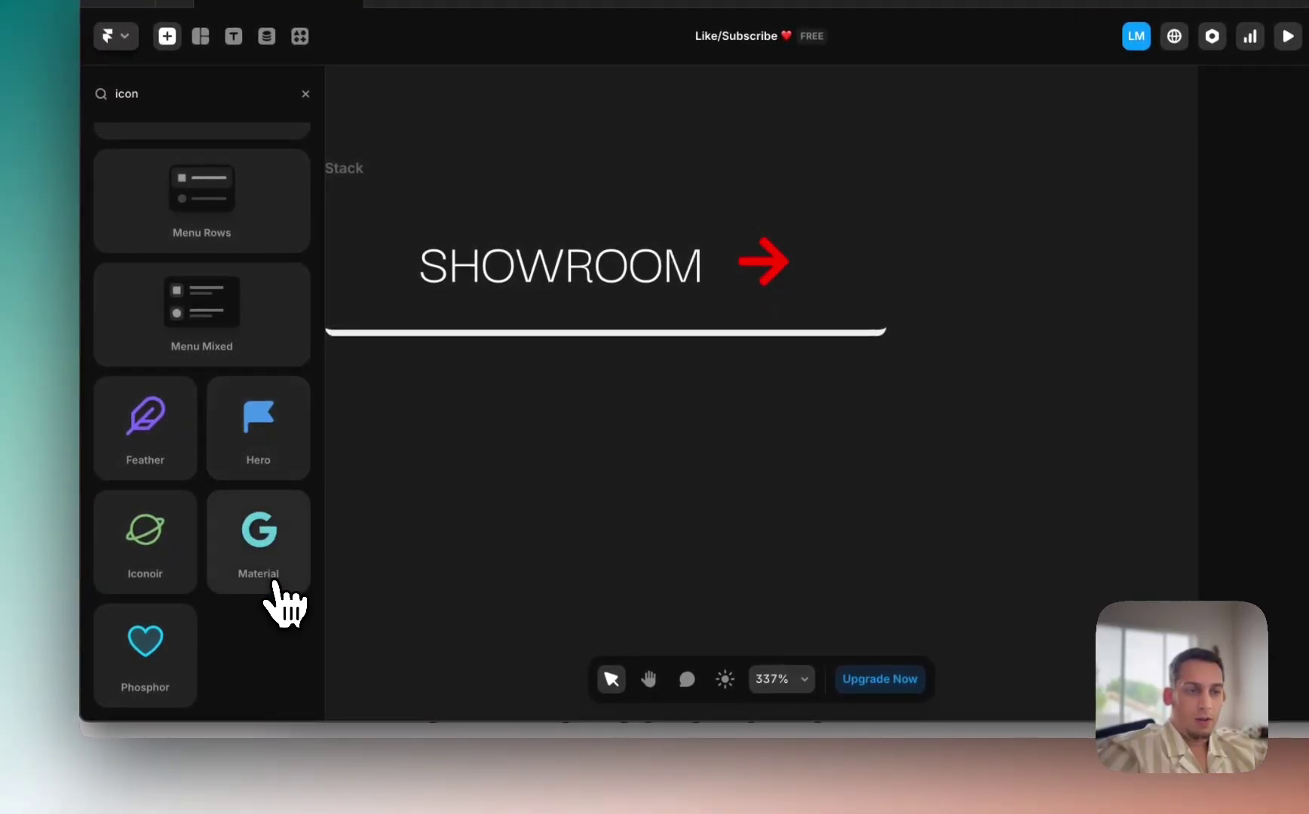
drag(275, 584, 872, 479)
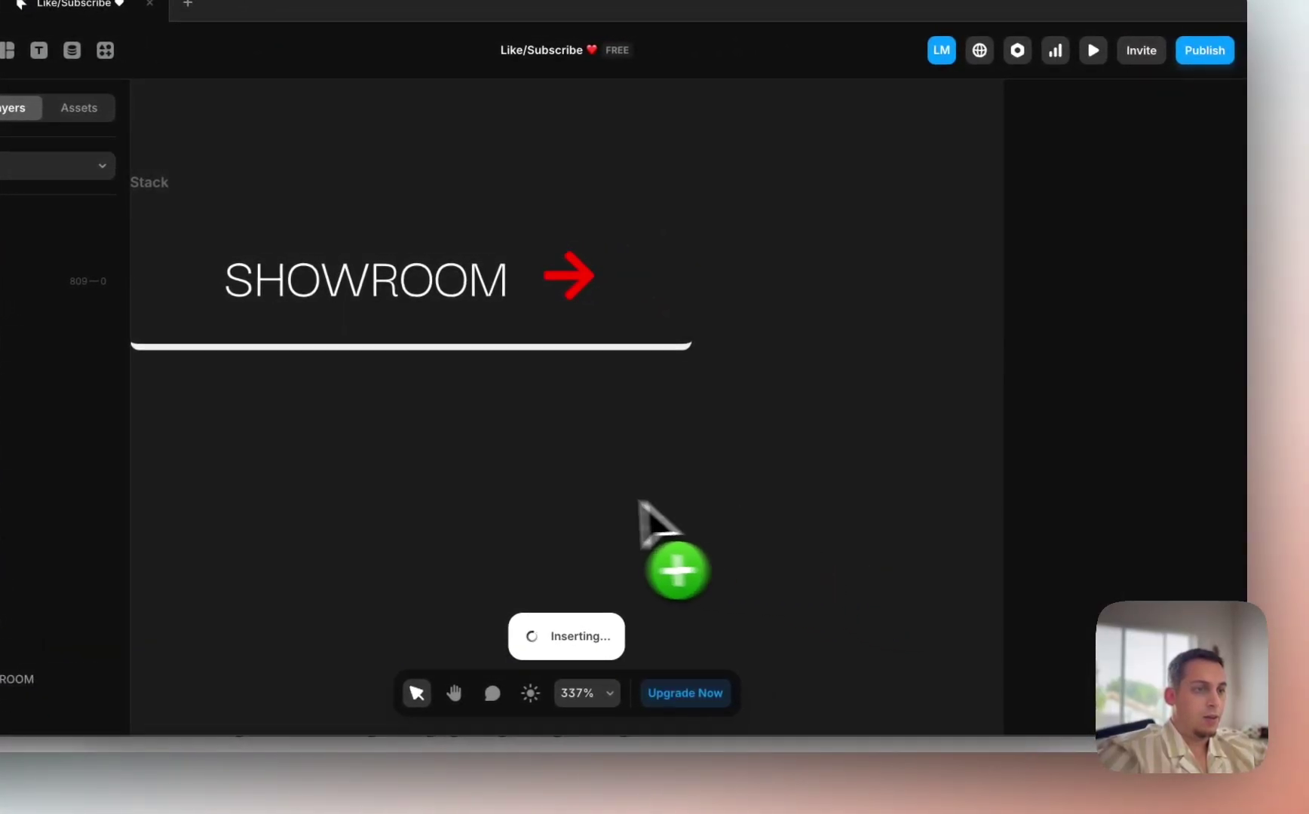
scroll(1169, 570, down, 3)
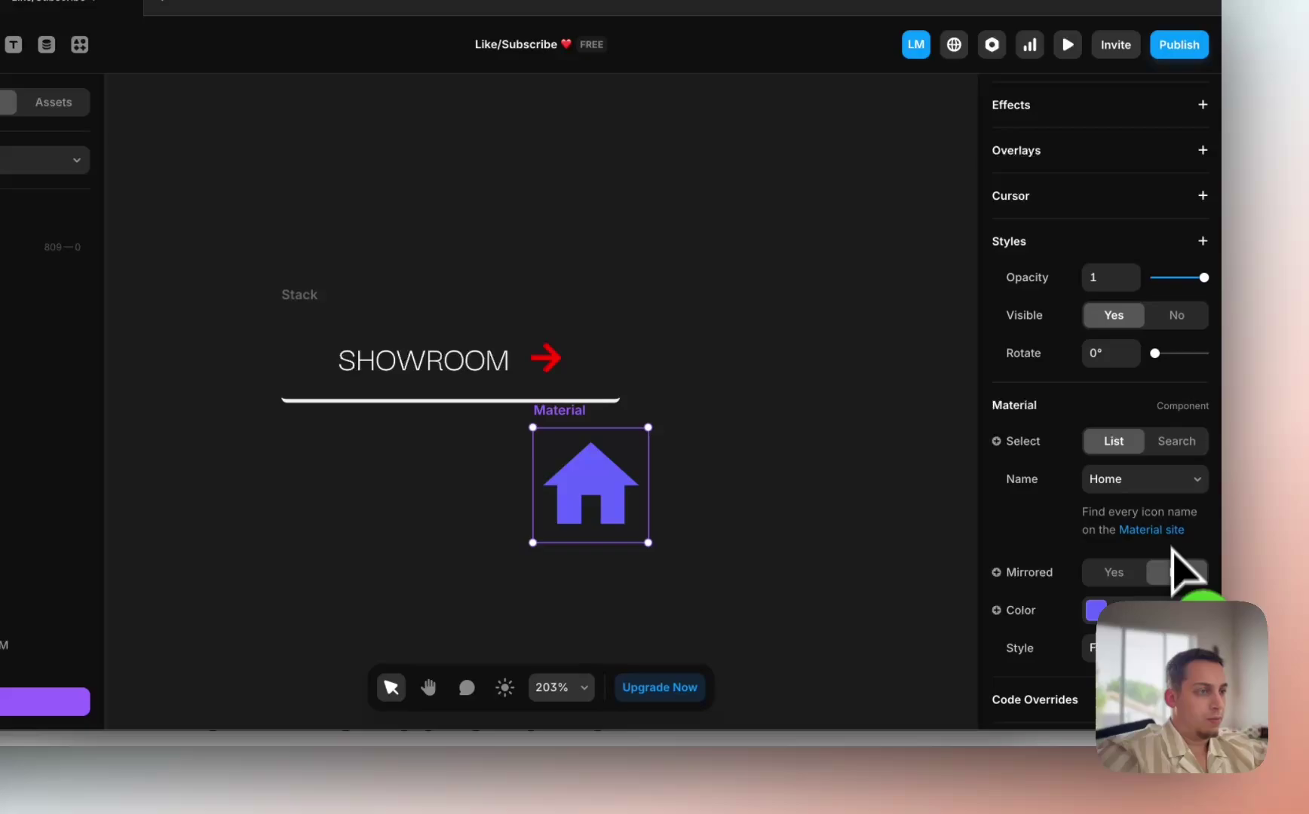
click(1161, 490)
scroll(1161, 494, up, 15)
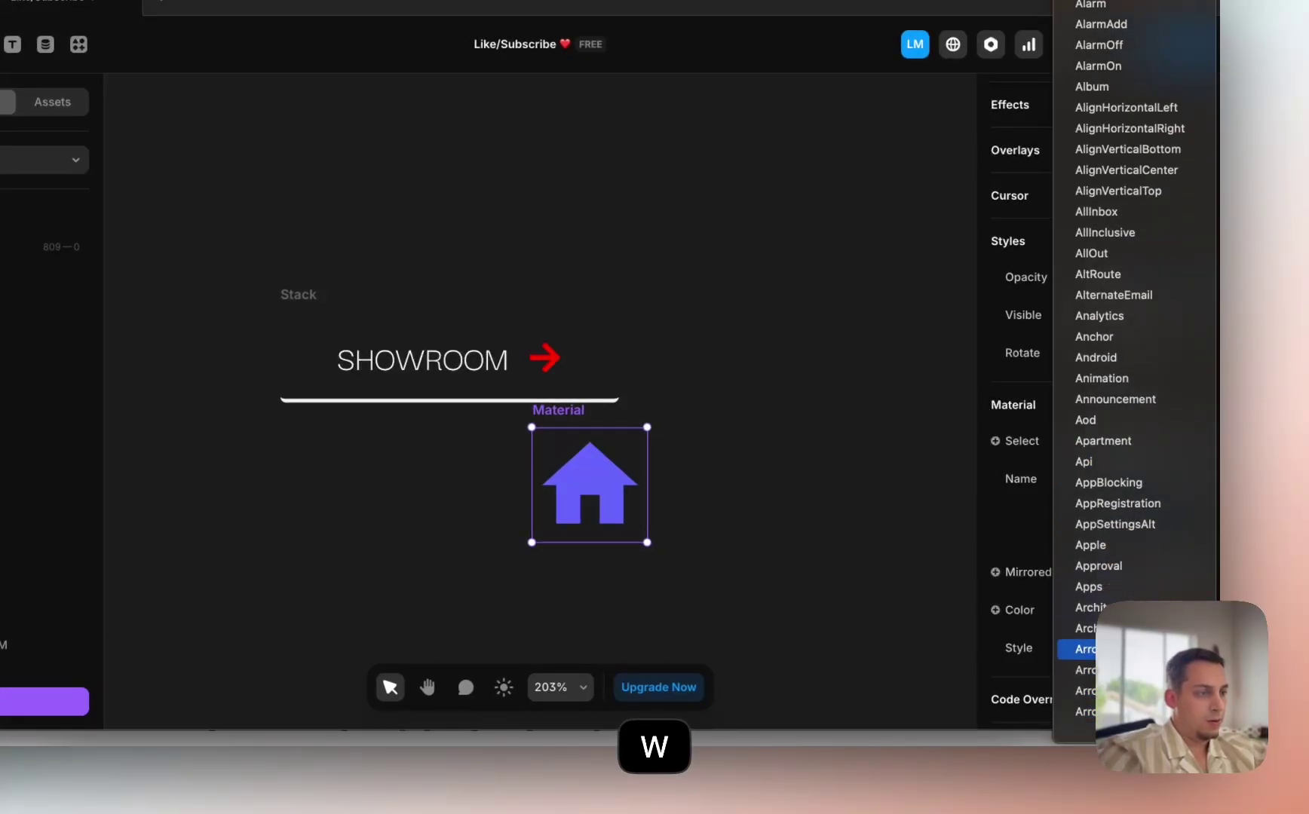
scroll(1086, 649, down, 3)
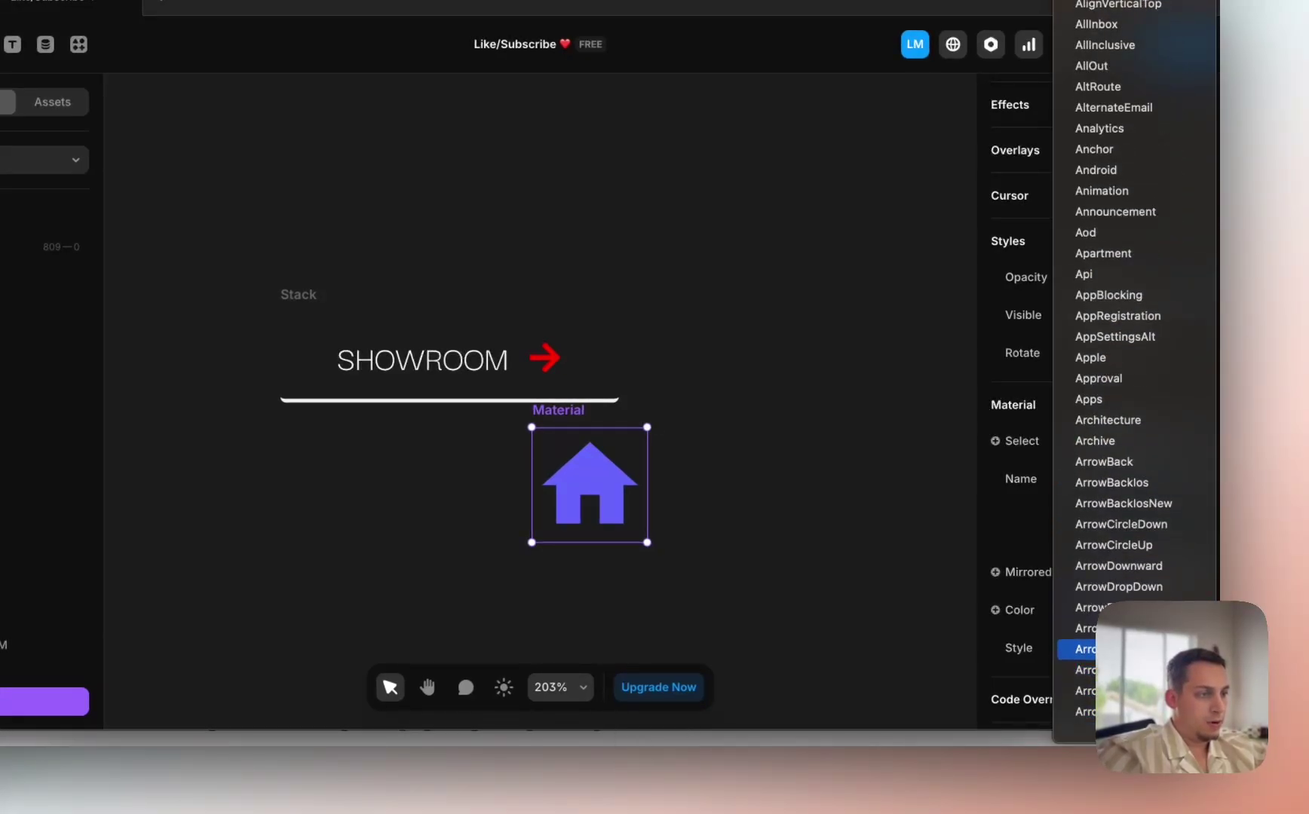
key(Escape)
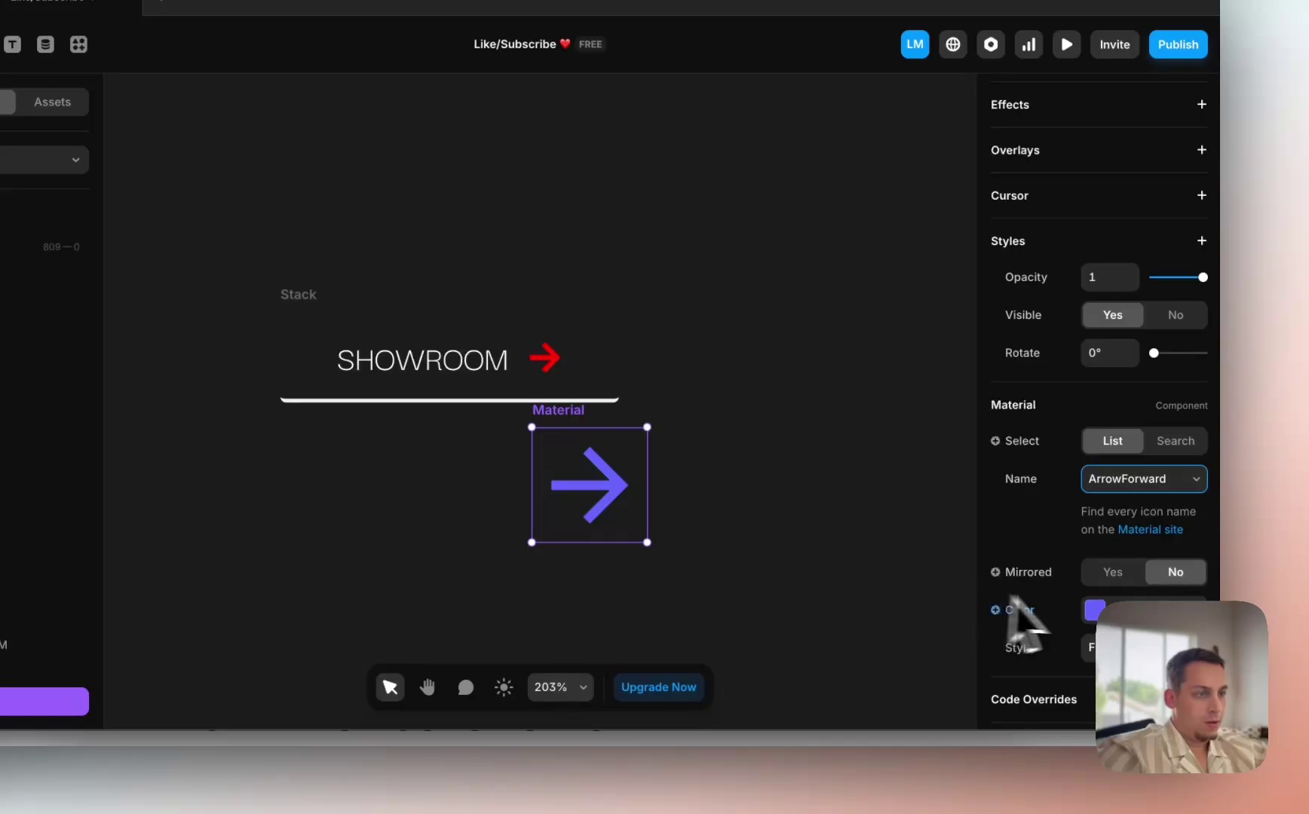
click(1093, 612)
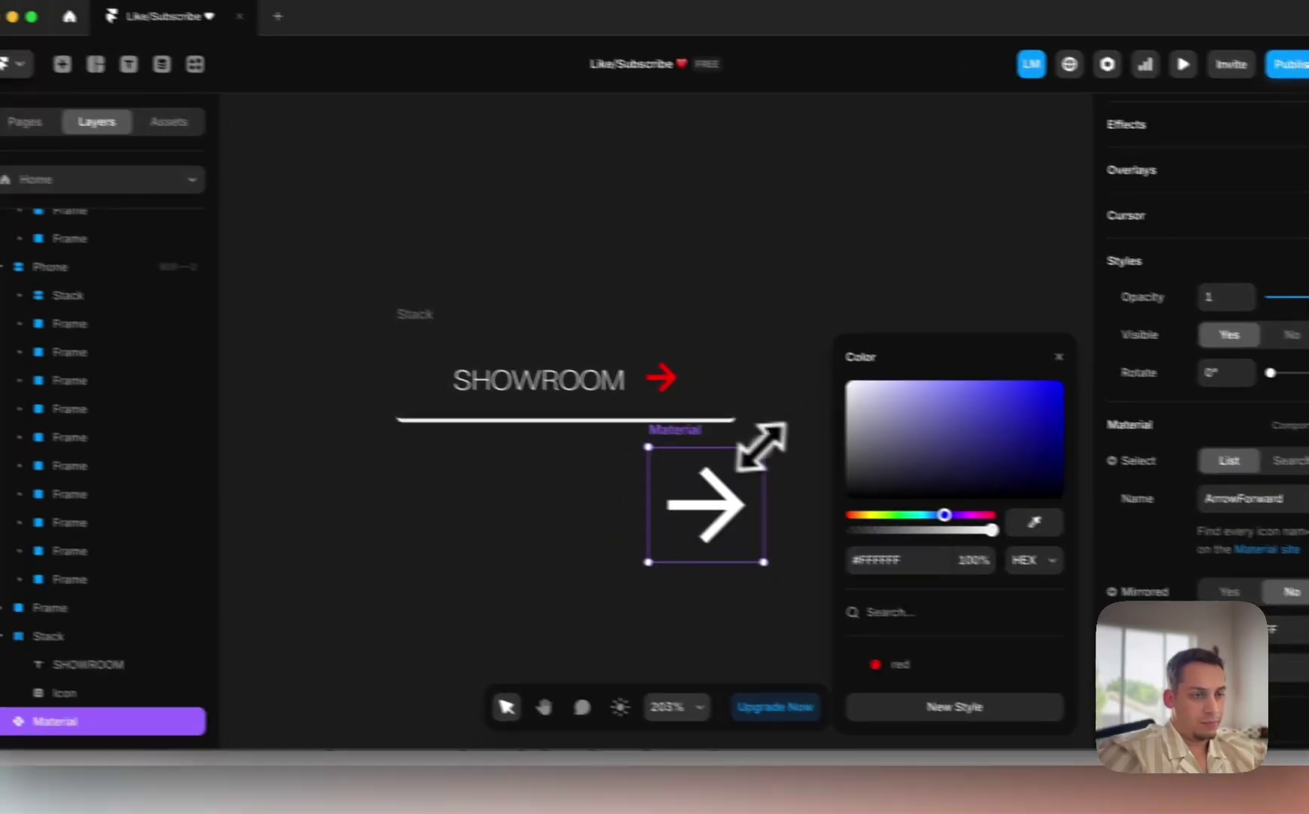
Step: Shrink the new arrow to about 33×33, move it into the SHOWROOM stack, and delete the old red arrow
drag(647, 428, 572, 504)
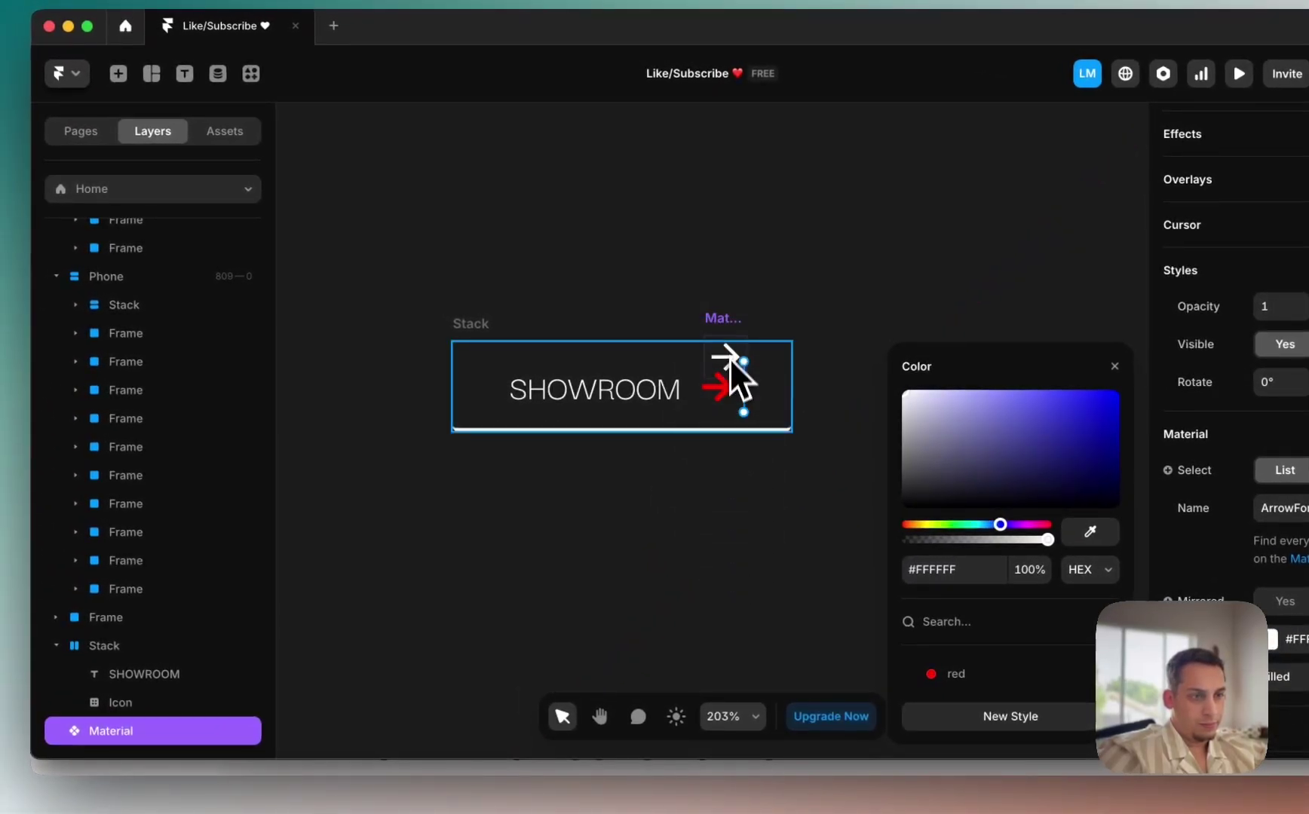
drag(700, 404, 754, 403)
click(756, 396)
key(BackSpace)
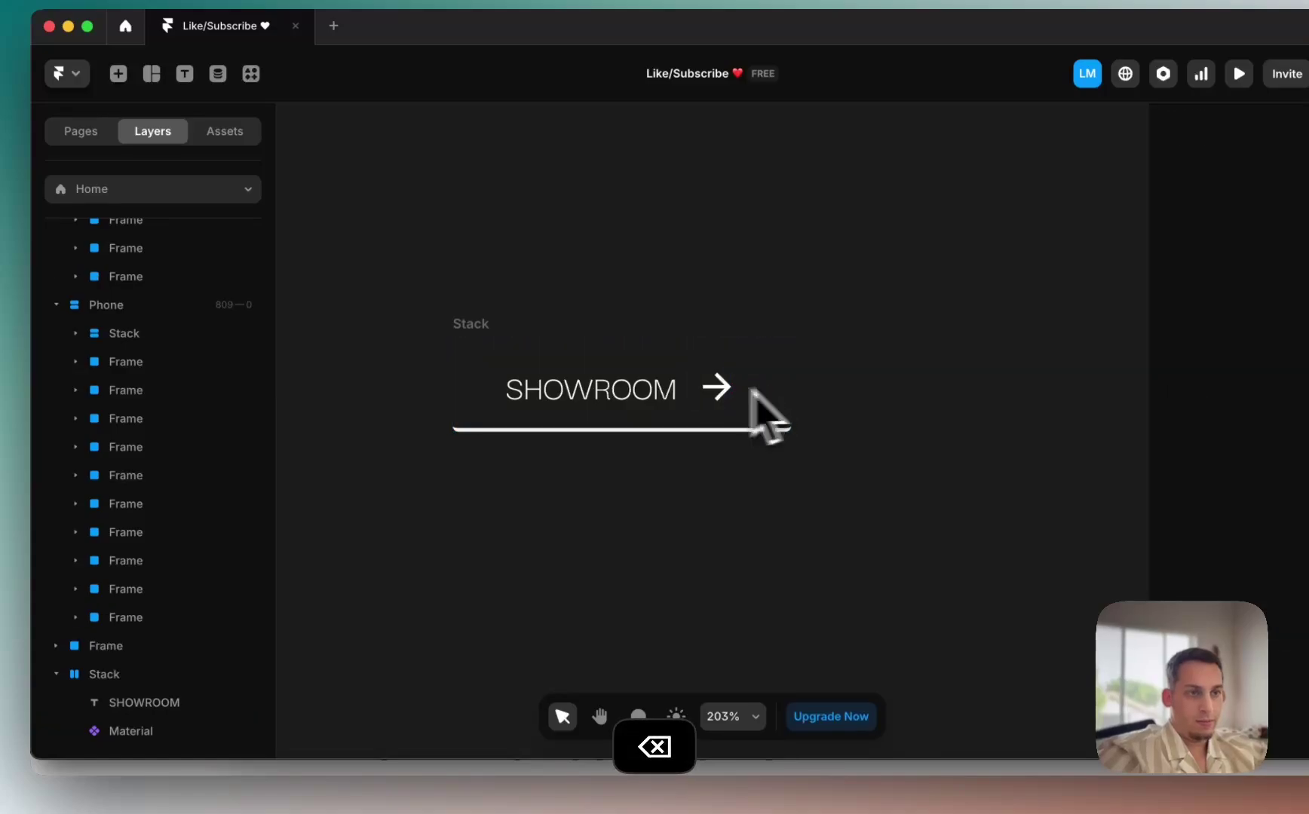
Step: Rename the SHOWROOM stack layer to Button in the Layers panel
click(473, 330)
right_click(477, 332)
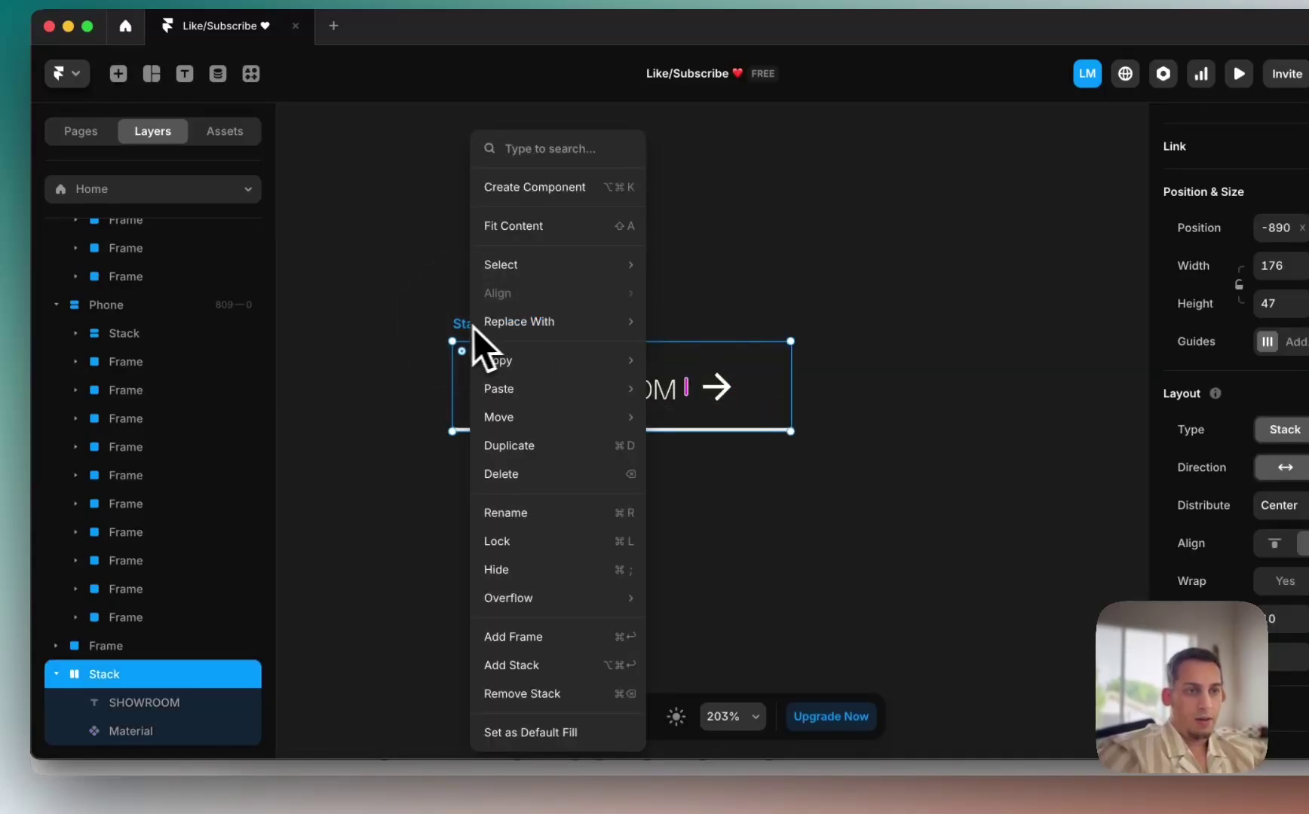
click(460, 326)
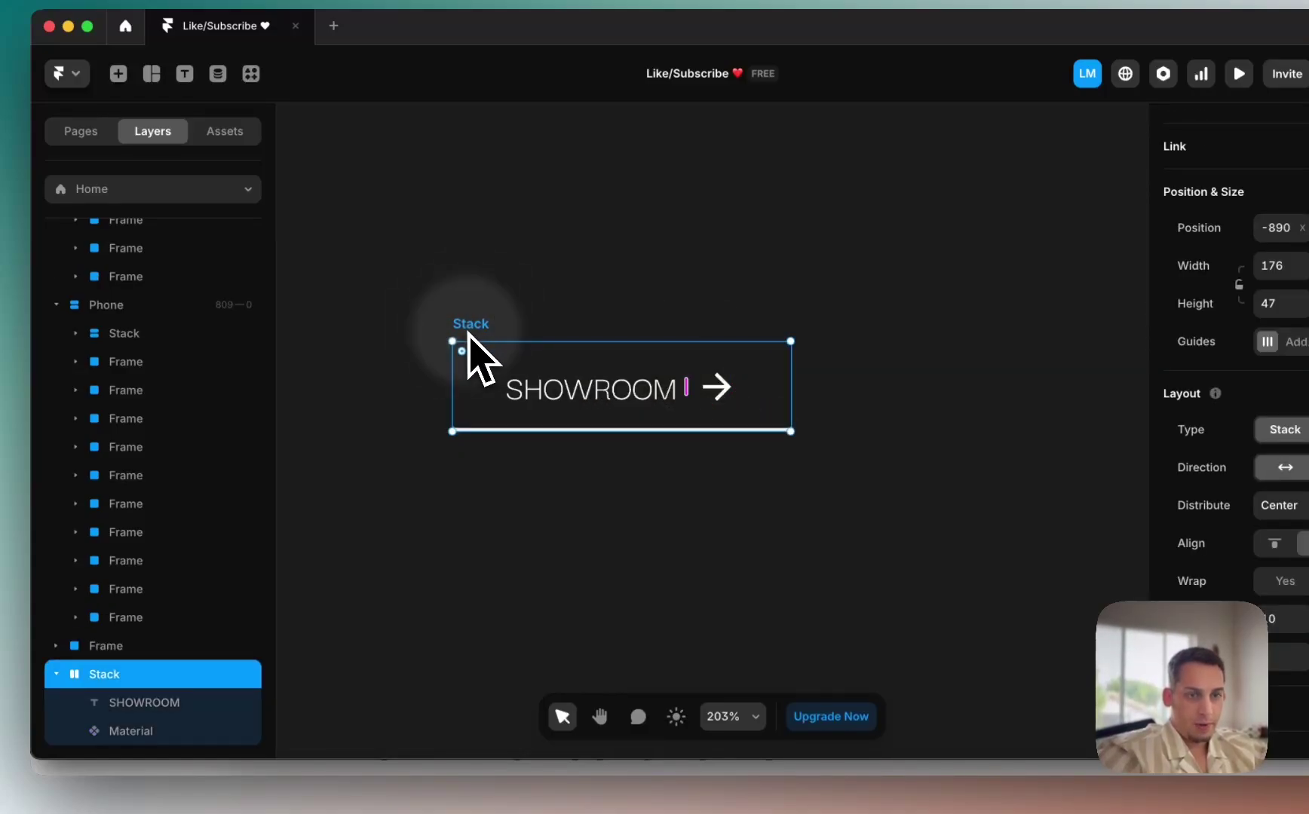
double_click(113, 680)
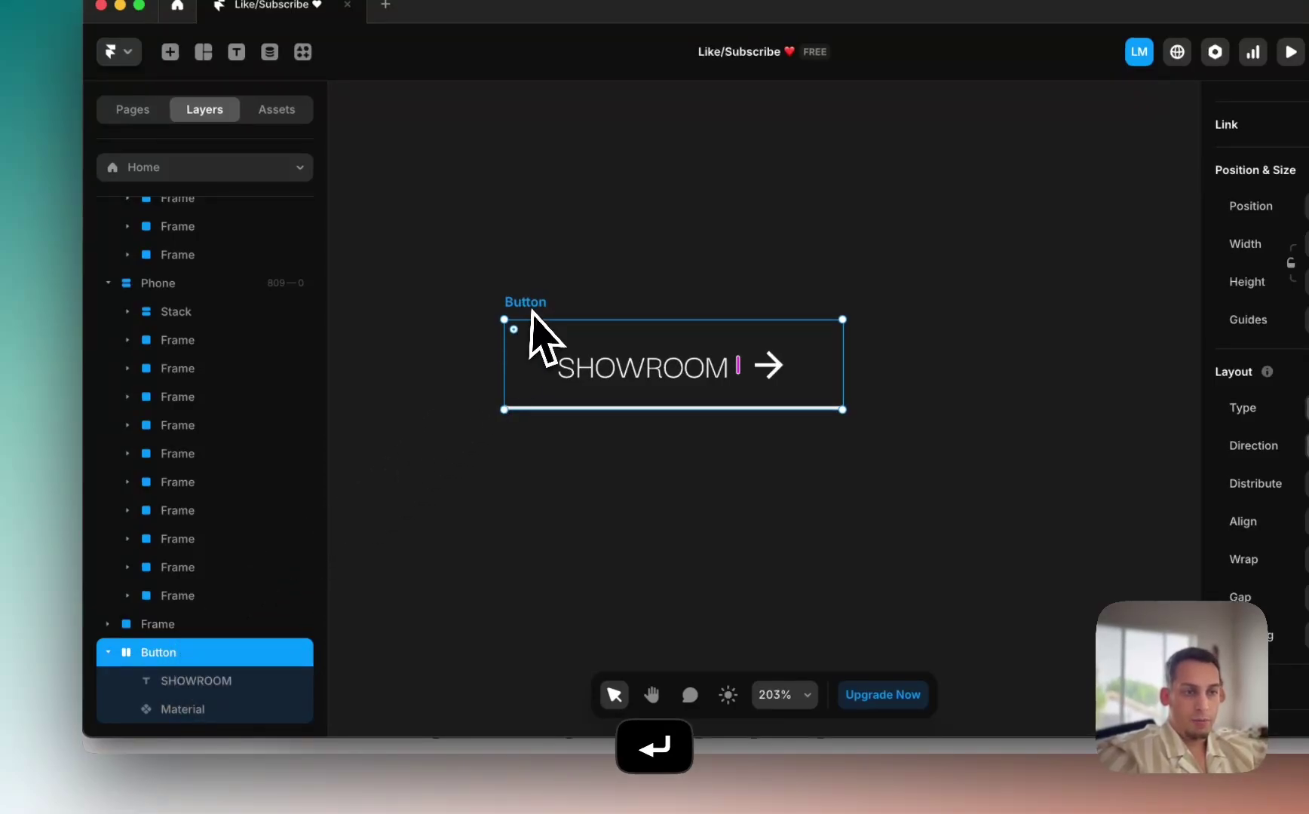
right_click(629, 312)
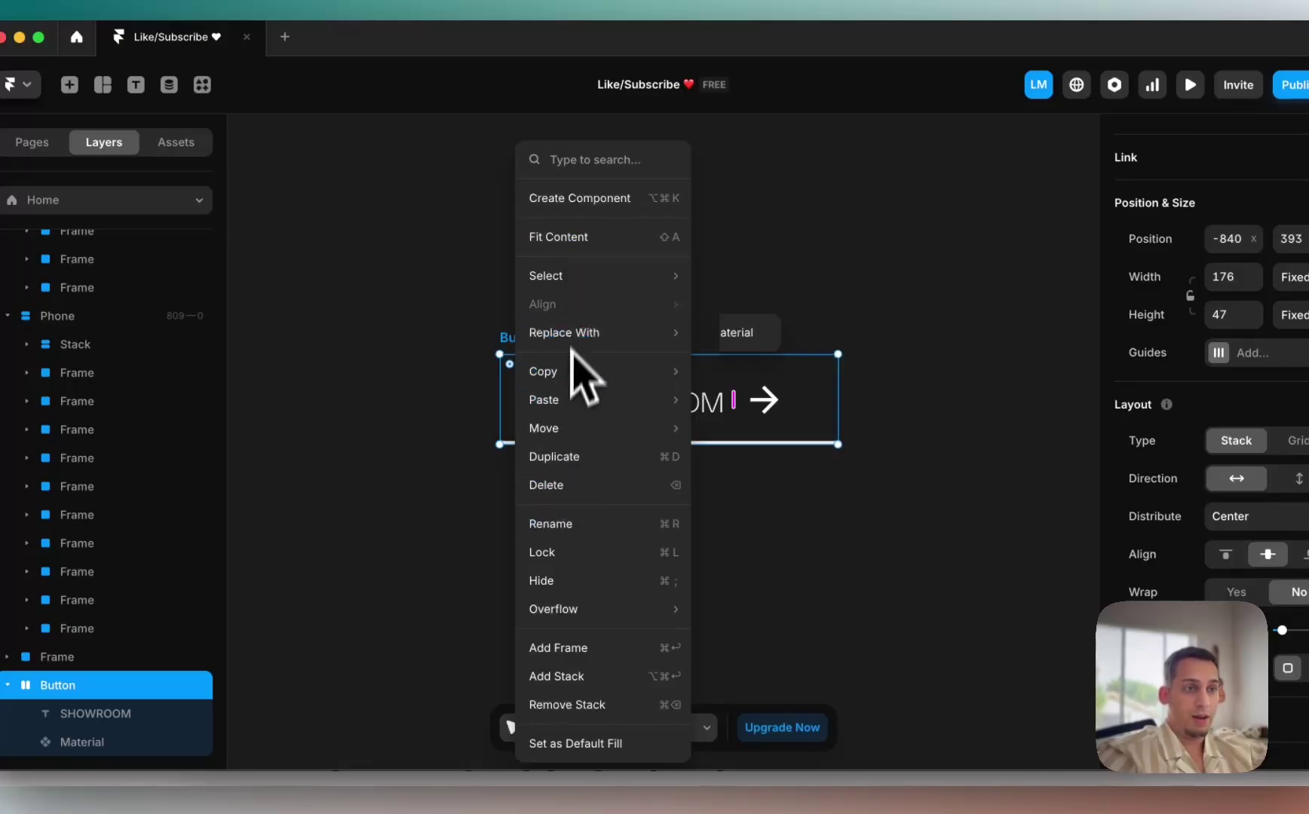
Step: Turn the Button into a component and add a Hover variant
click(583, 199)
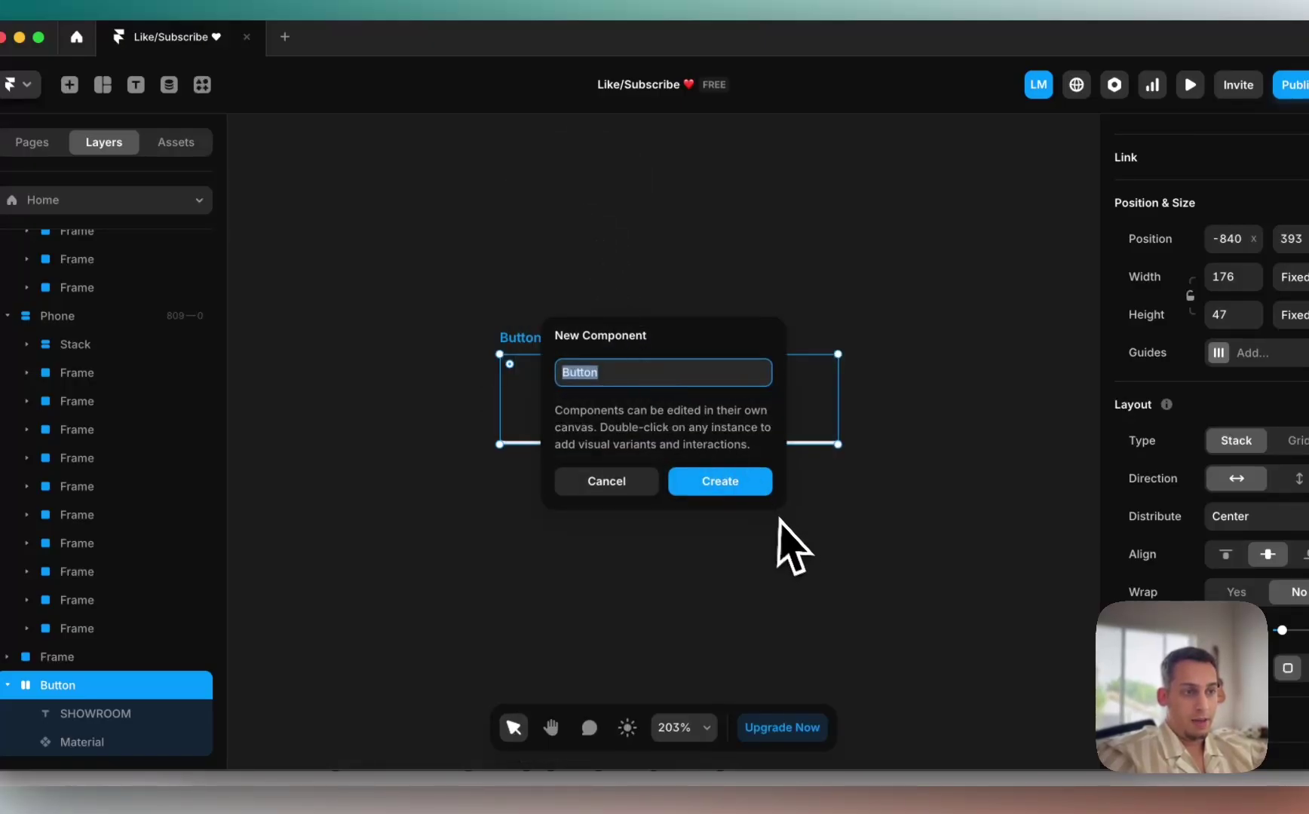
click(764, 497)
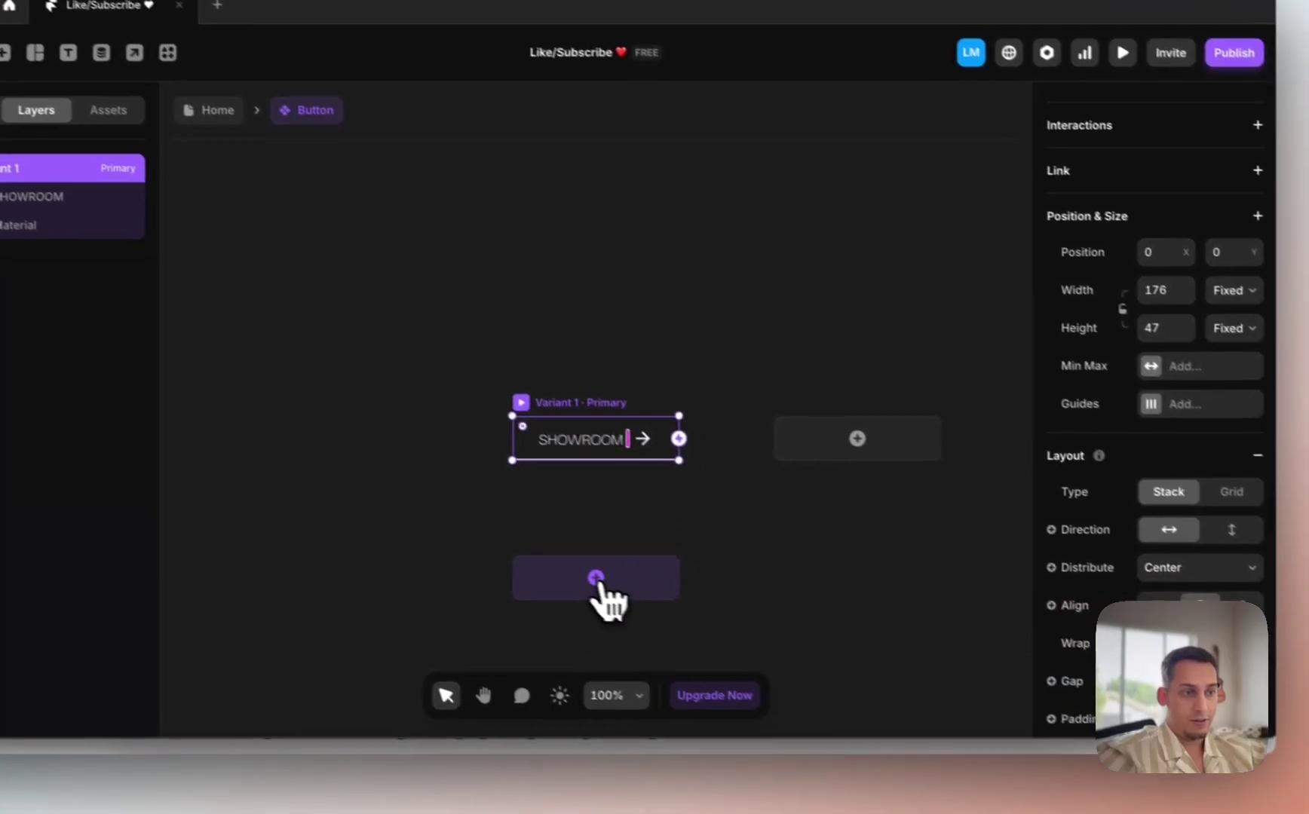
click(663, 610)
click(693, 640)
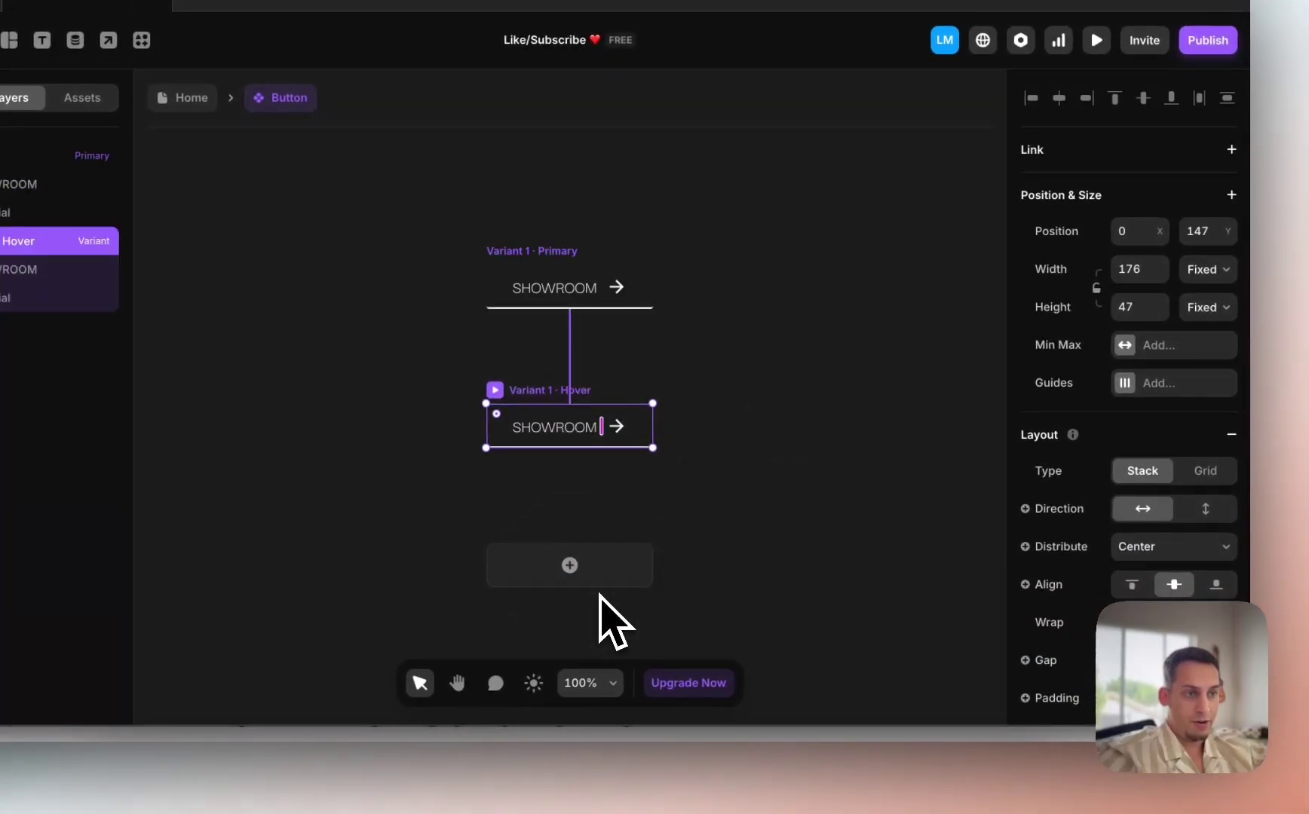
Step: In the Hover variant, set the SHOWROOM text colour and bottom border to red
click(556, 428)
scroll(1207, 460, down, 5)
click(1131, 478)
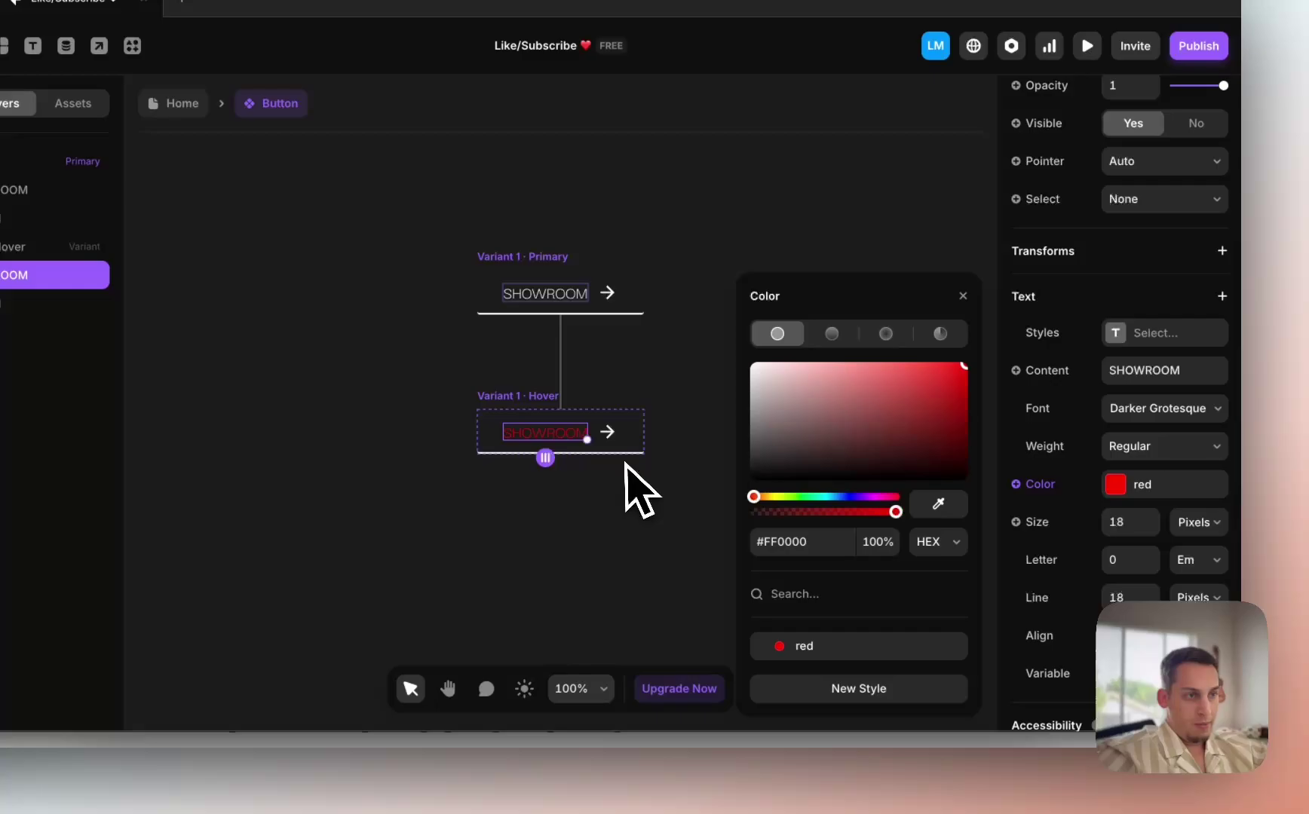
click(602, 442)
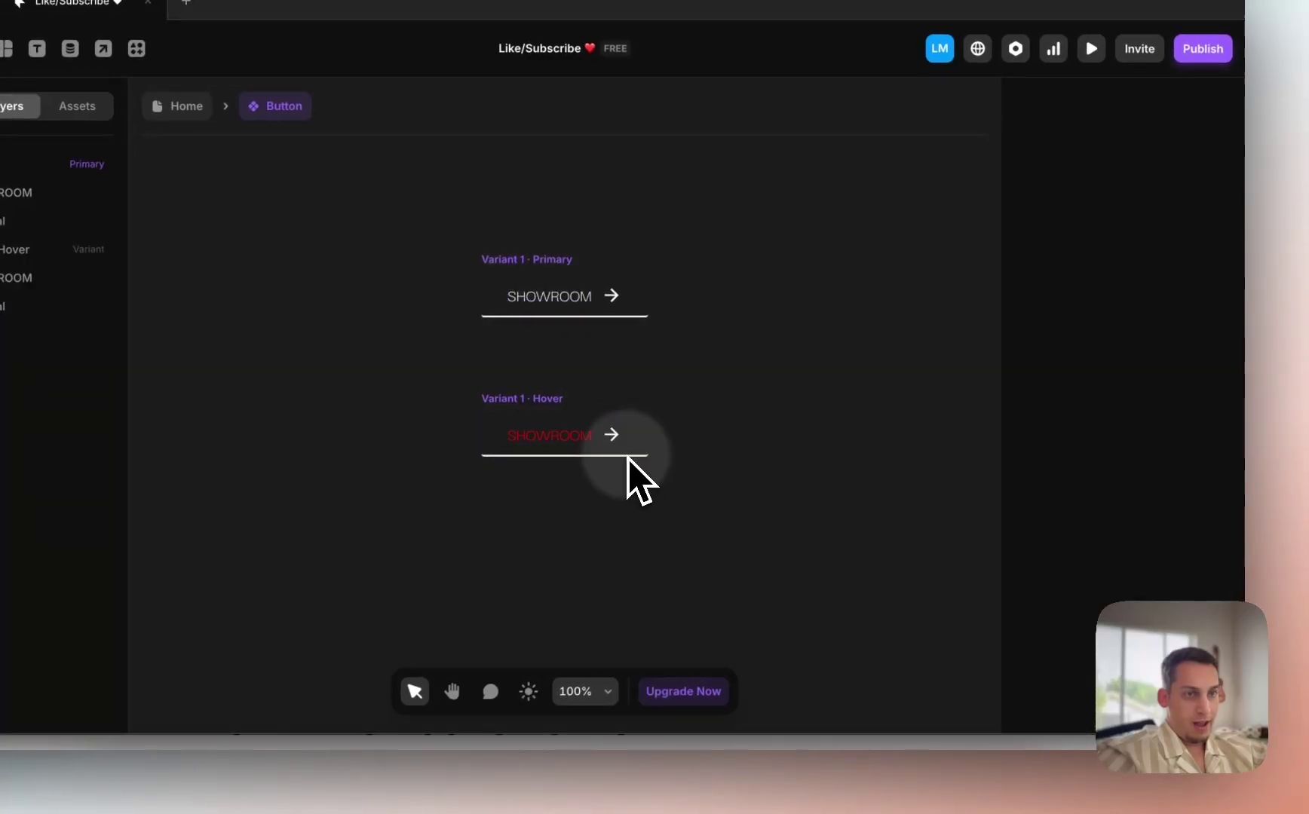
click(555, 419)
scroll(1104, 584, down, 10)
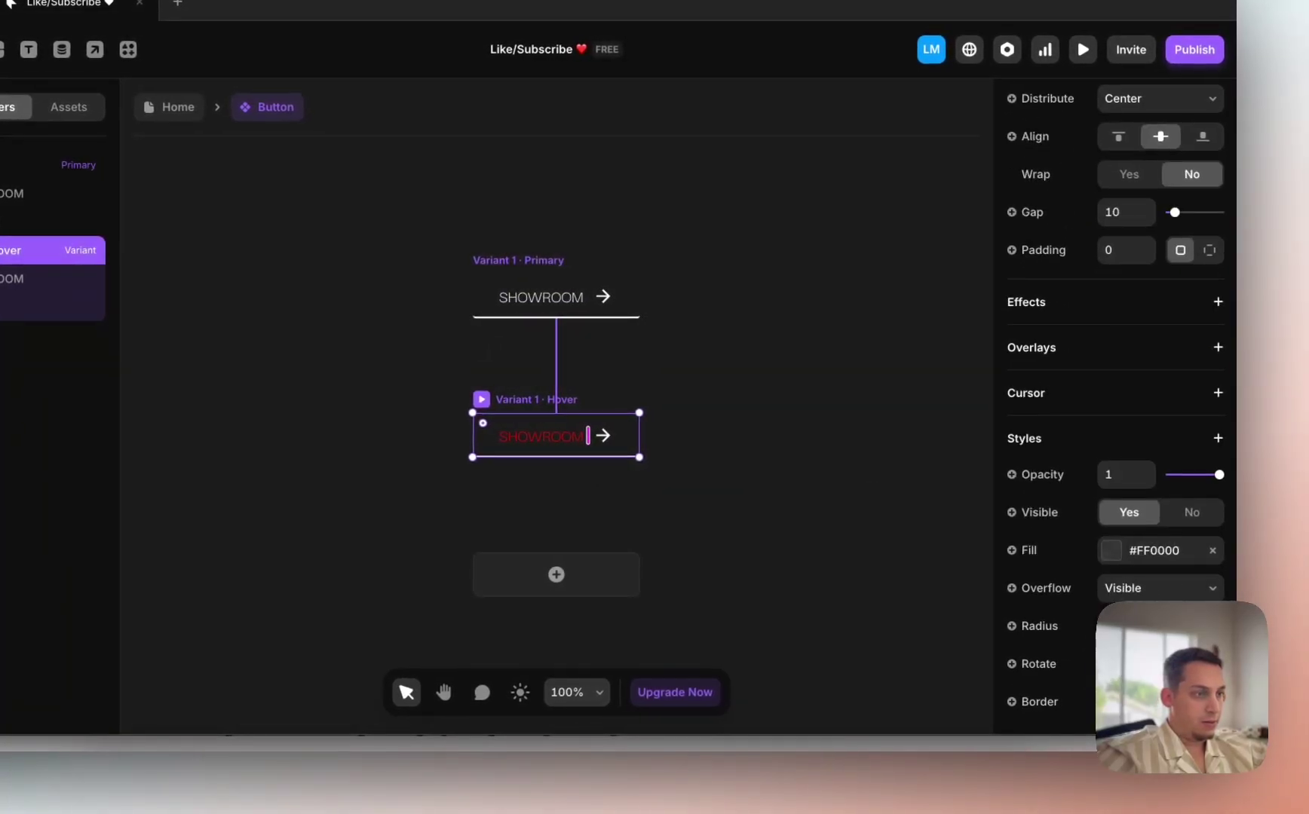
click(1226, 701)
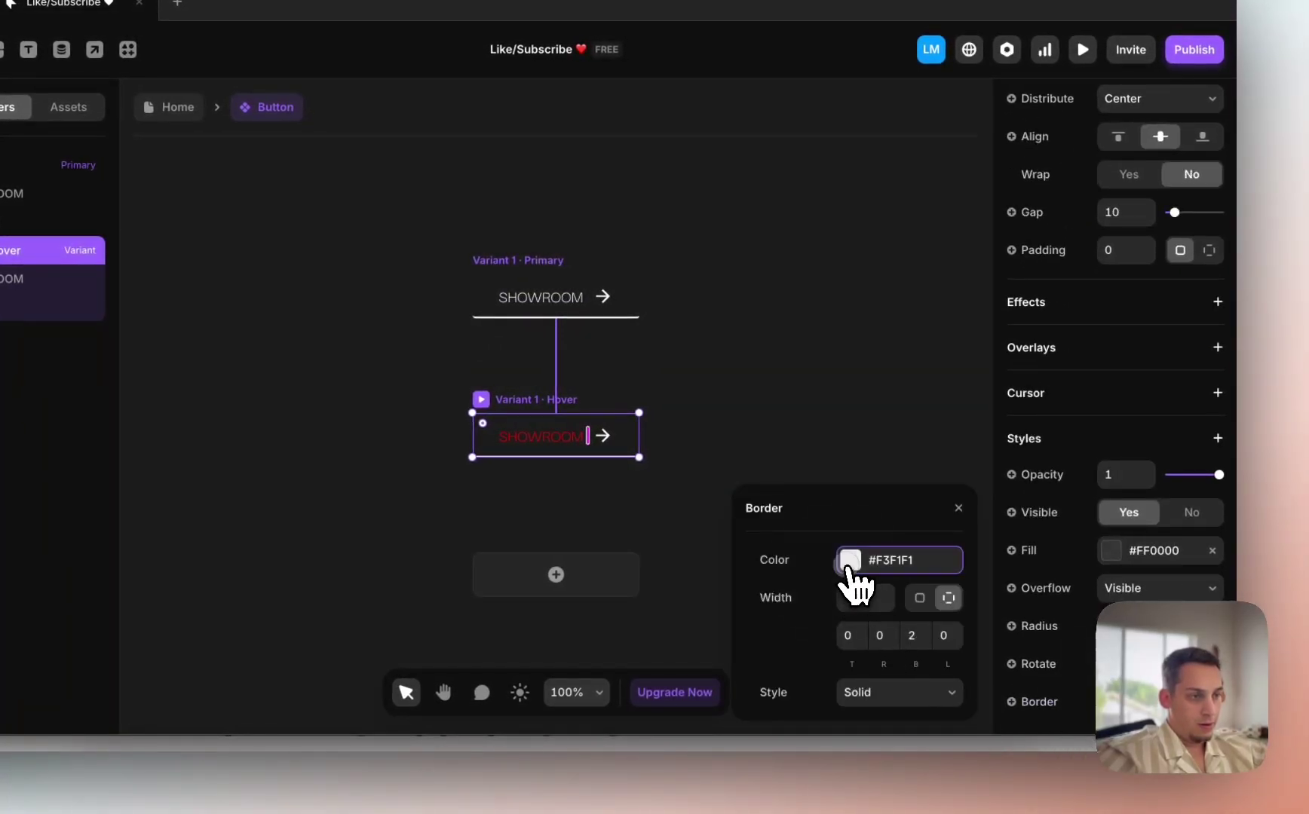
click(850, 564)
Step: Apply the red colour style to the Hover variant's arrow icon
click(606, 443)
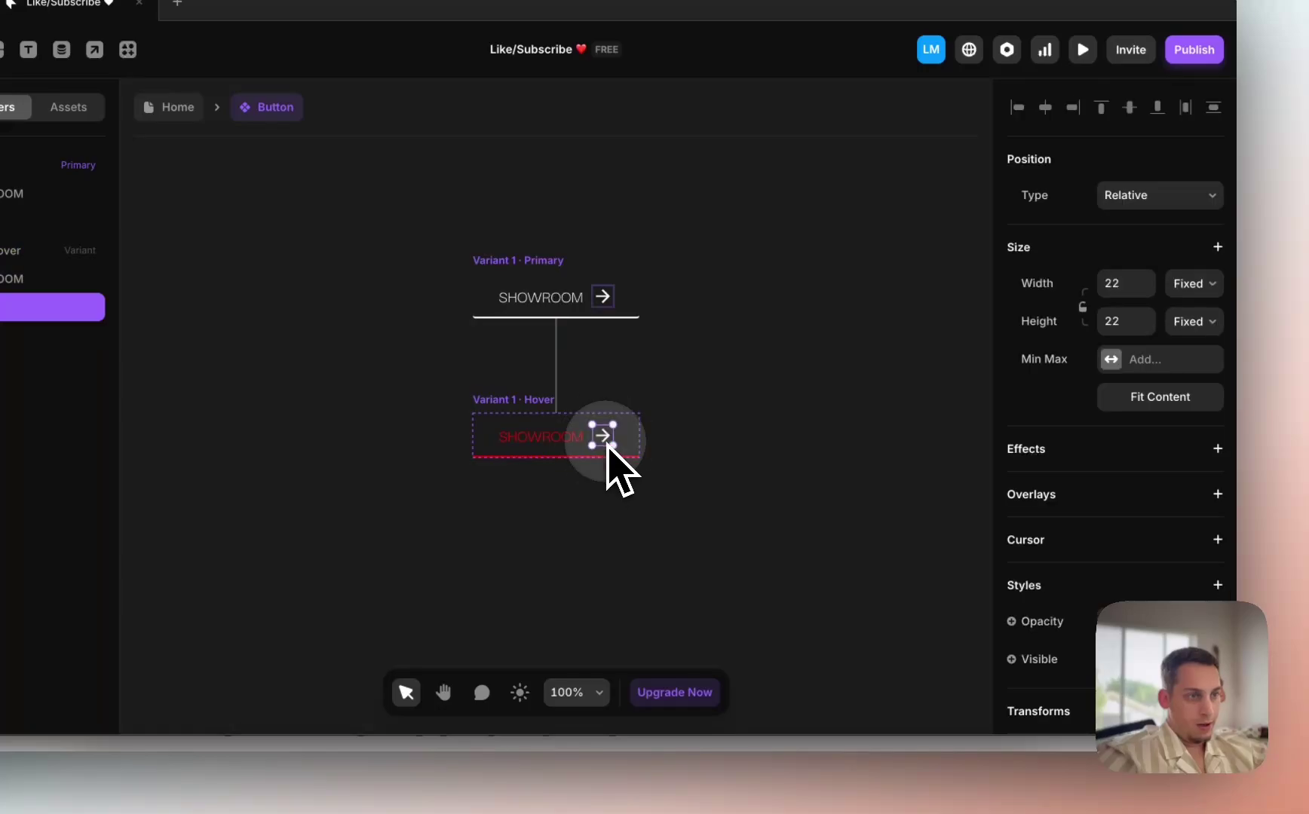
scroll(1056, 588, down, 5)
click(1111, 566)
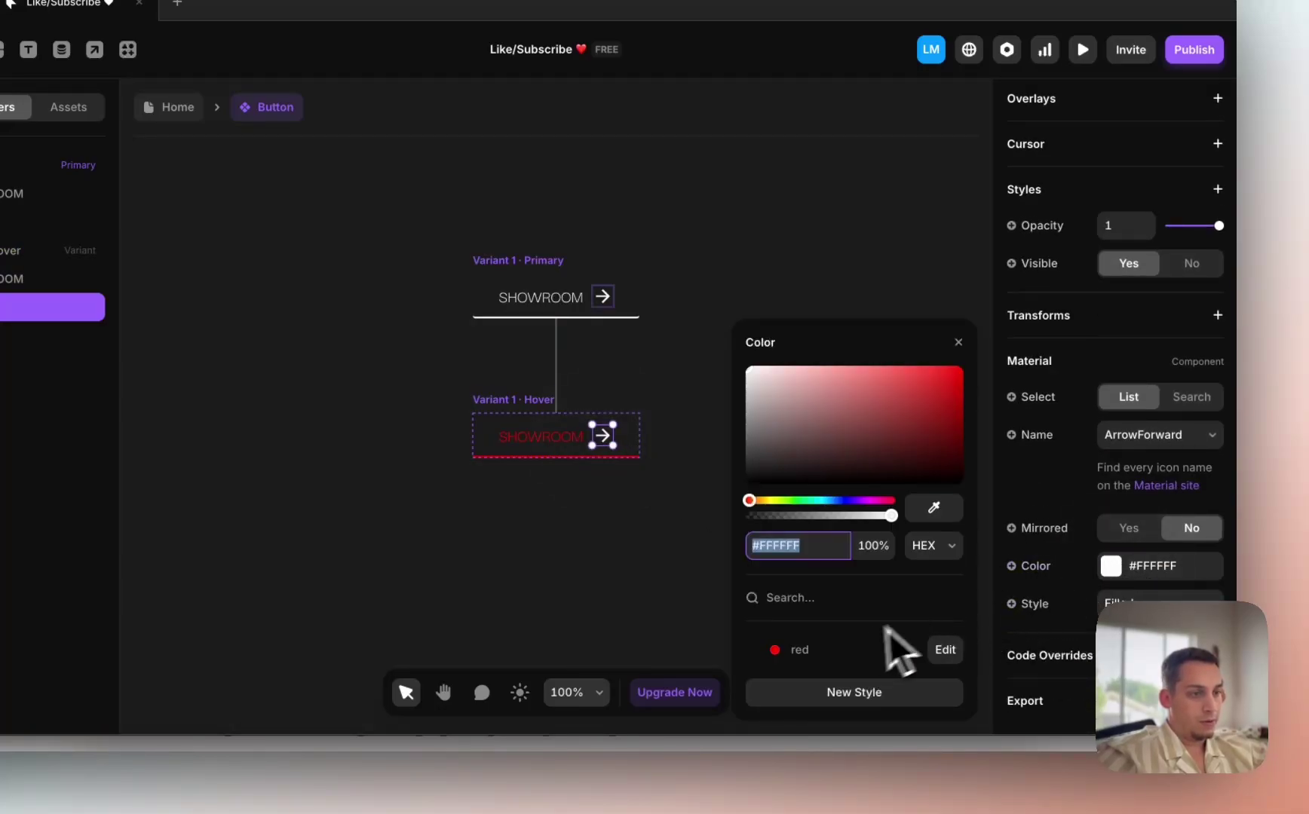
click(889, 646)
click(666, 302)
Step: Drag the Button into the hero stack under POWERED BY CICODOOR
click(160, 106)
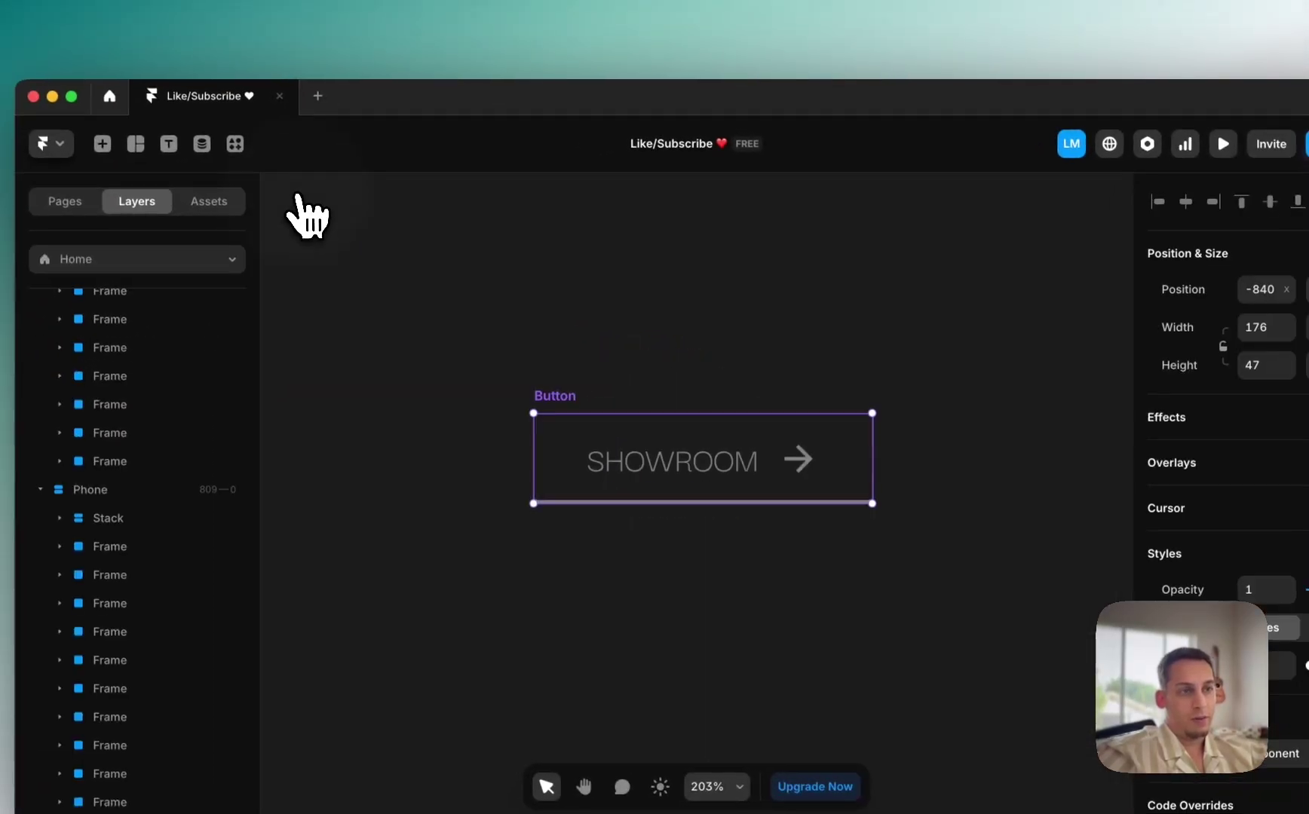
scroll(596, 419, down, 5)
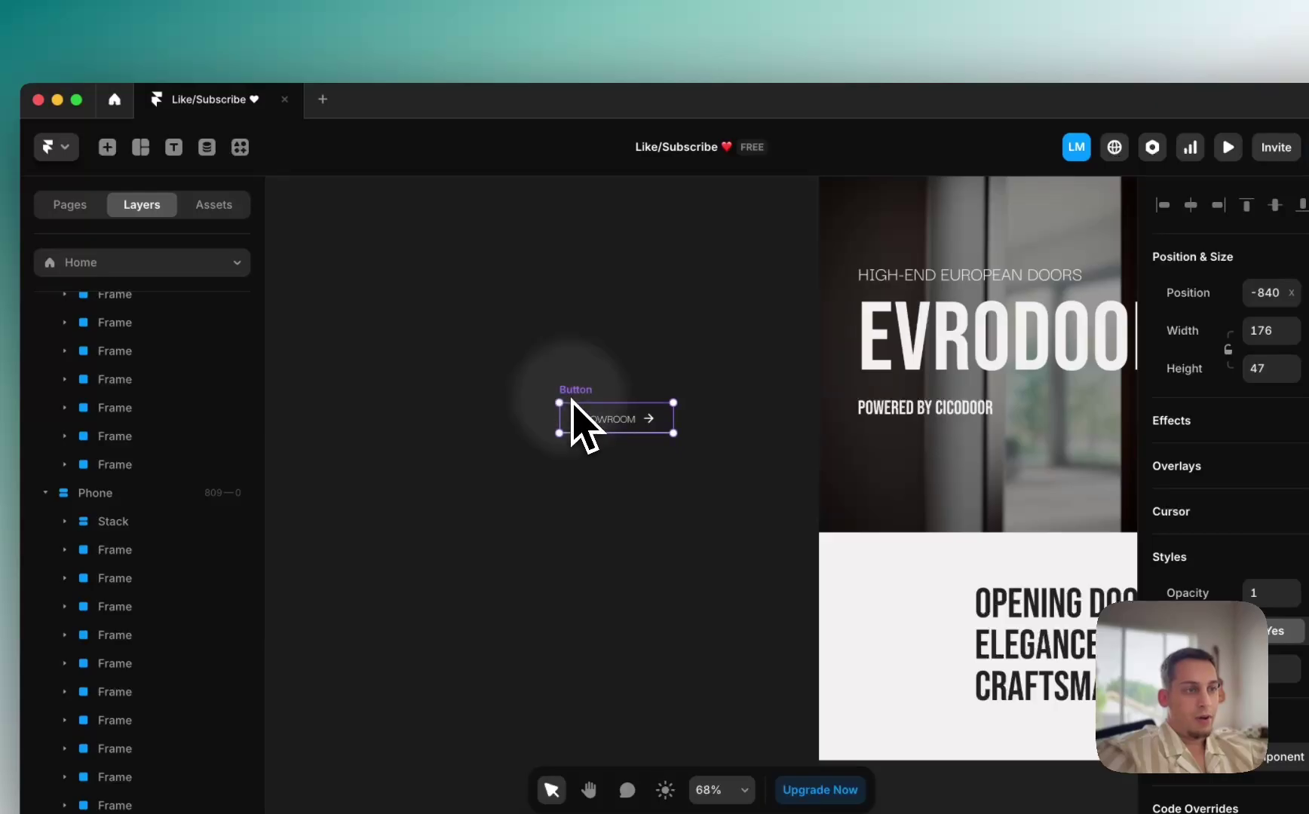
drag(572, 400, 916, 427)
scroll(914, 428, right, 5)
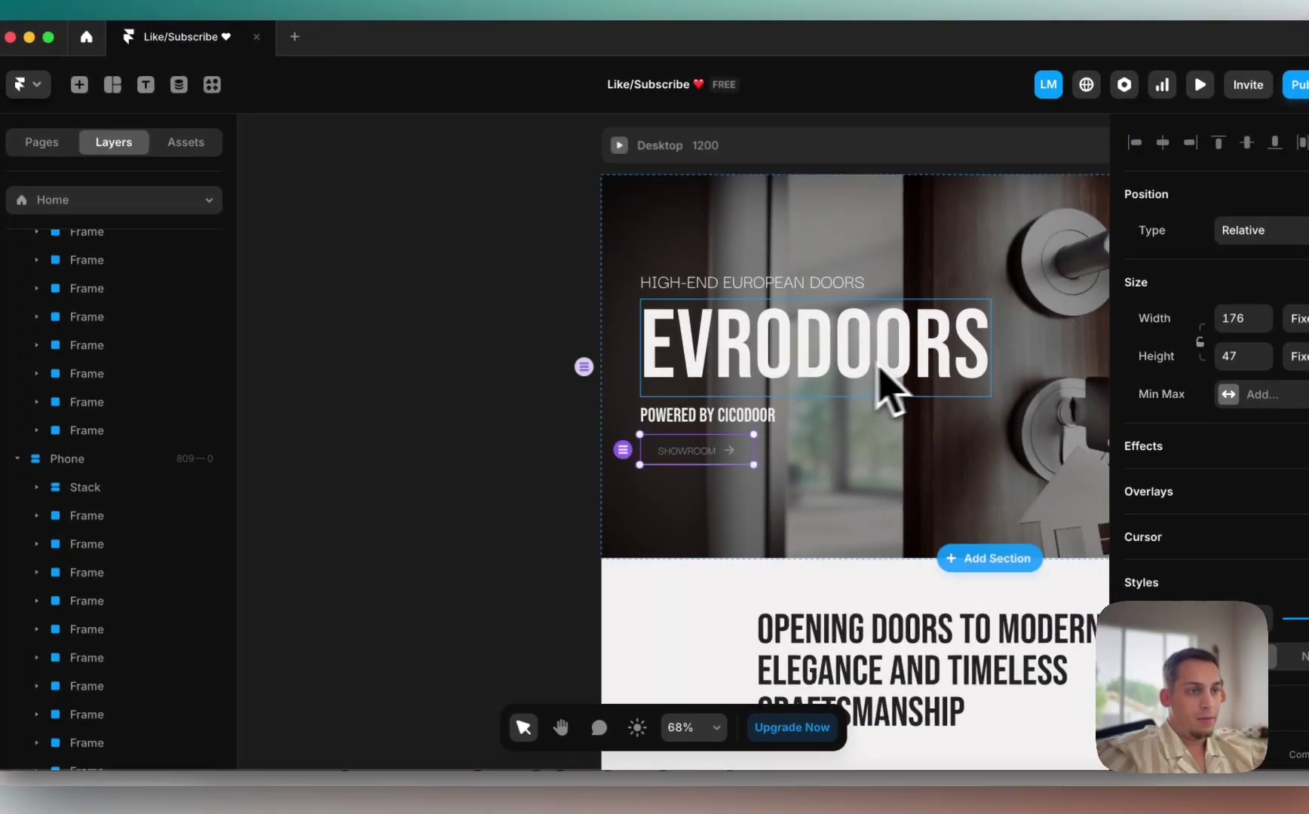
scroll(53, 482, up, 10)
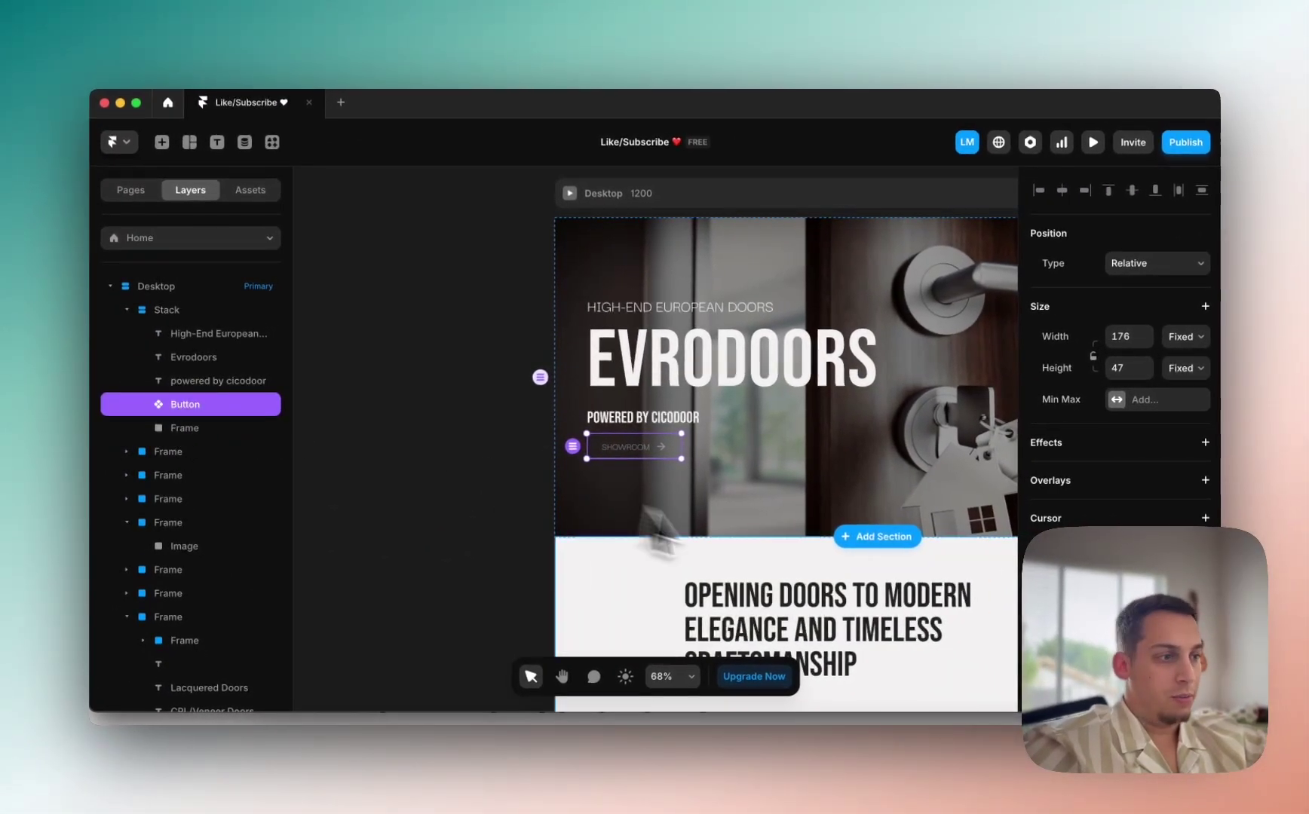
scroll(1168, 374, down, 2)
scroll(1169, 373, up, 2)
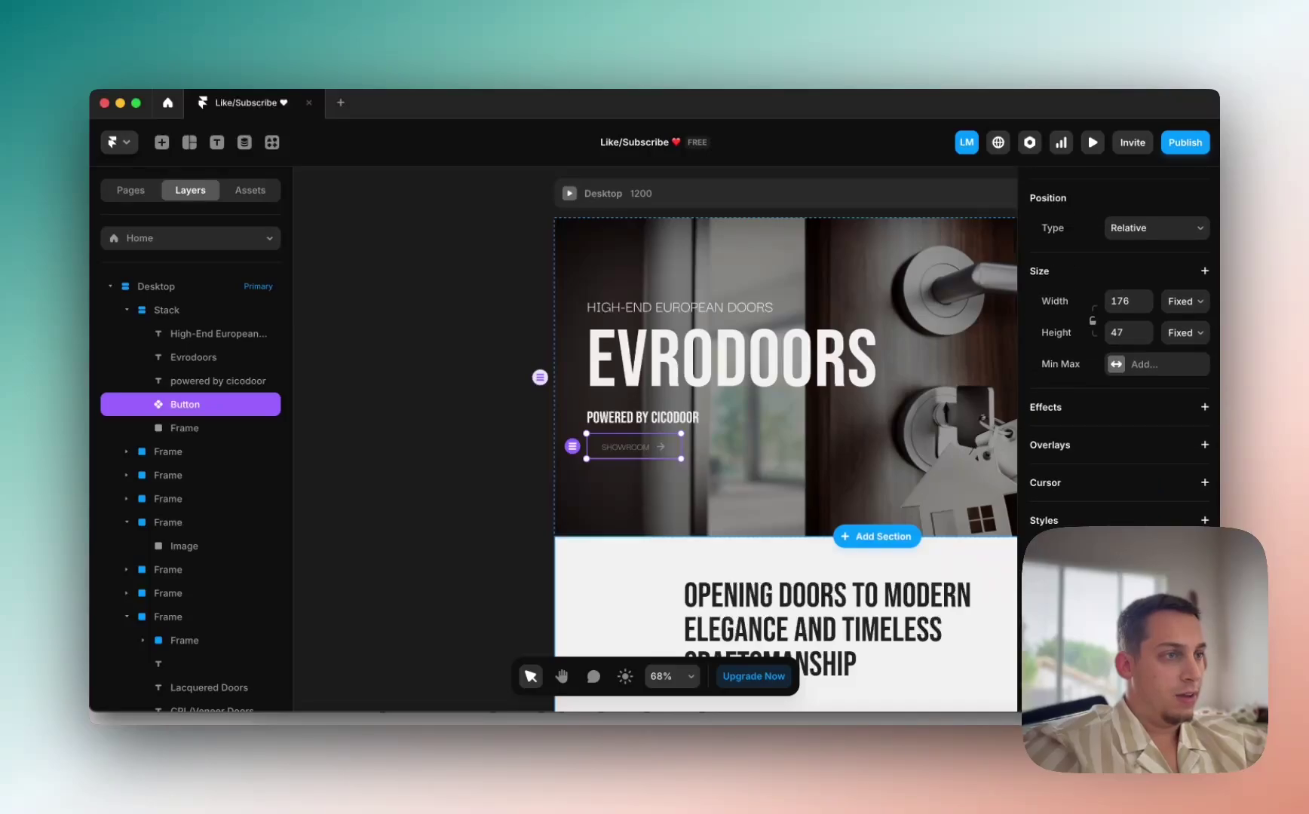
scroll(1119, 354, up, 1)
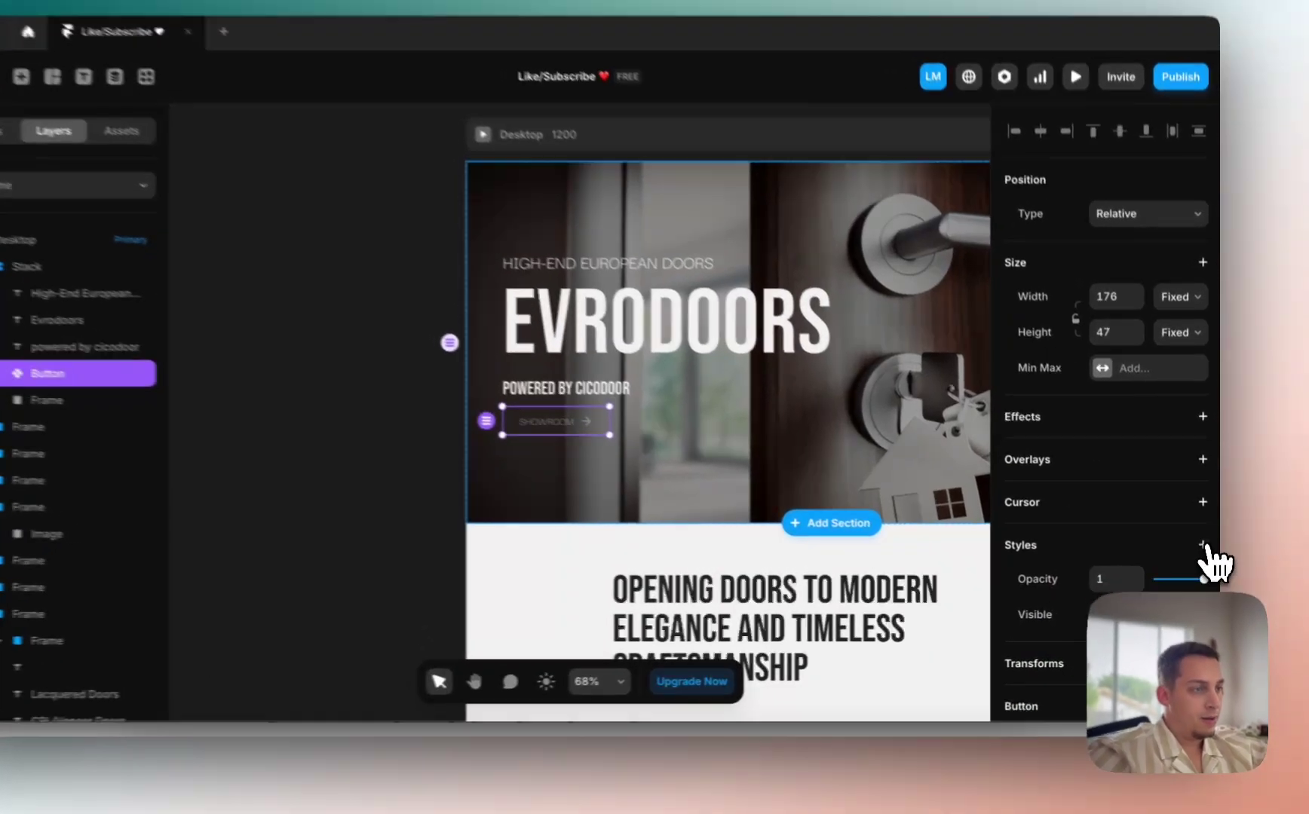
Step: Give the button a Z Index, then preview that the SHOWROOM button turns red on hover
click(1205, 558)
click(1161, 533)
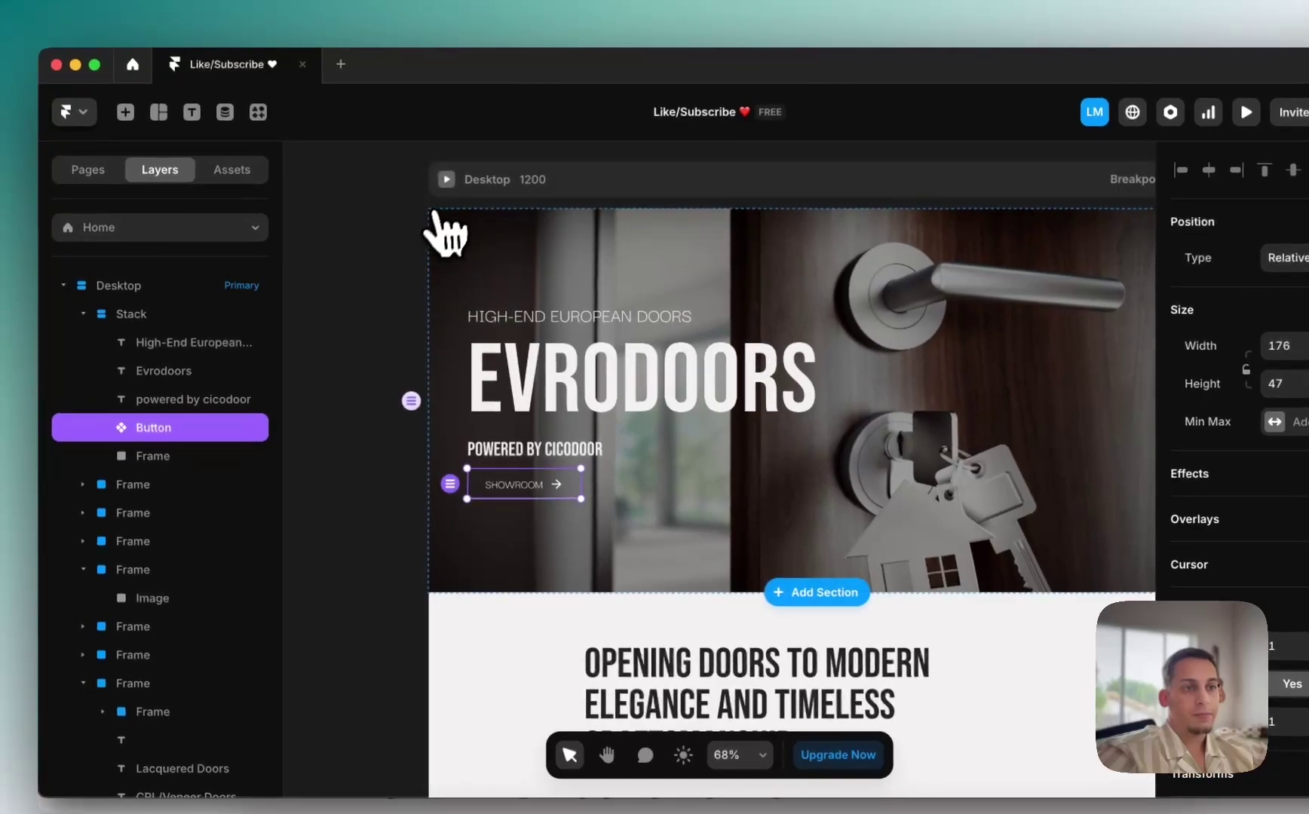
click(436, 103)
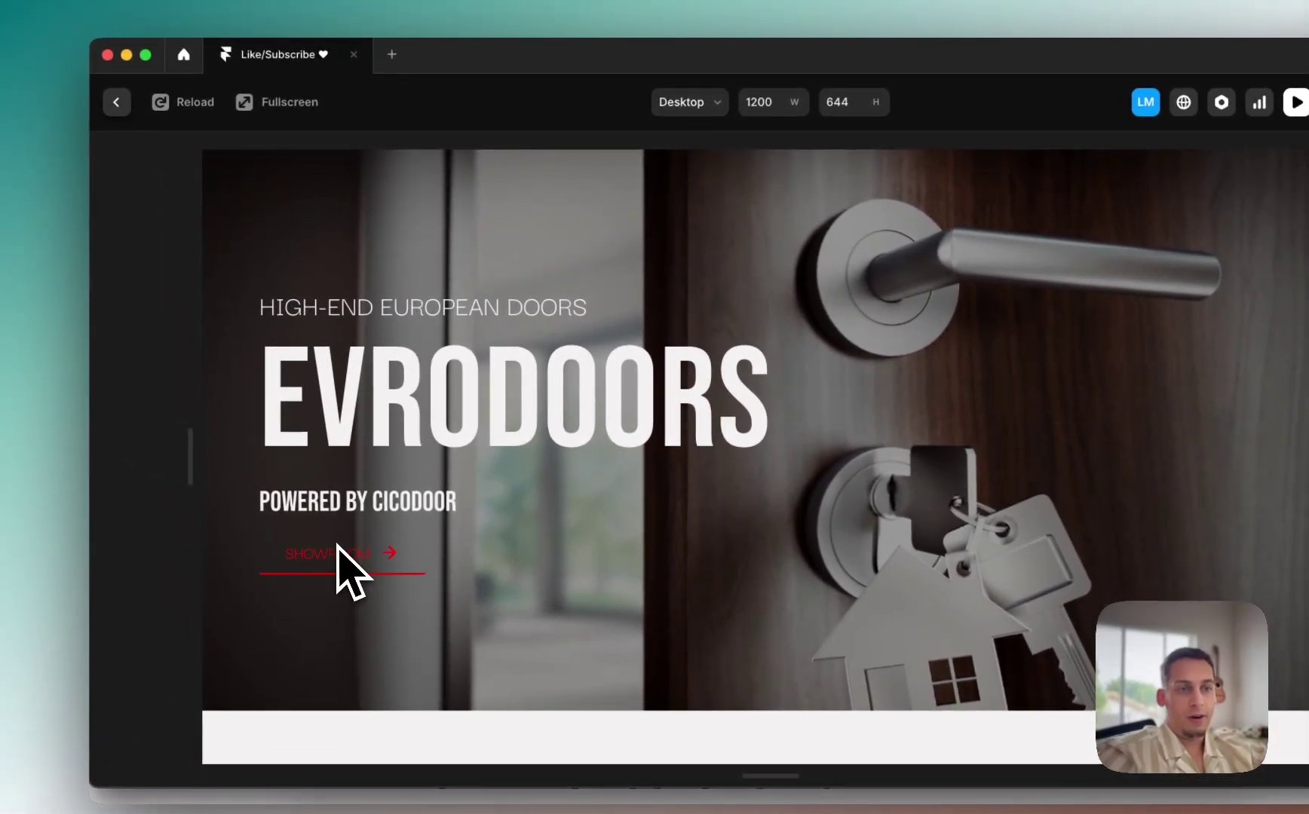
click(117, 102)
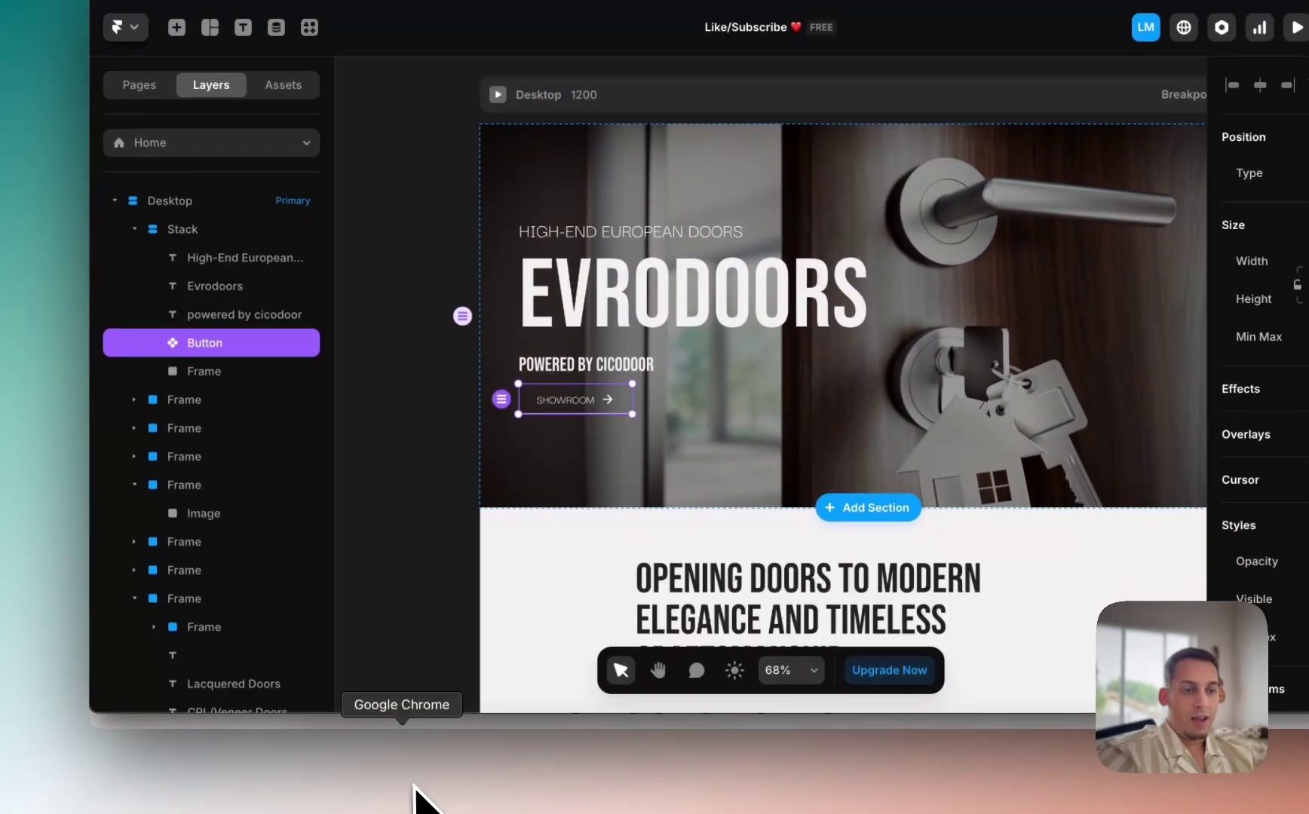
Step: Compare the rebuilt hero with the live evrodoors.com homepage in Chrome, then return to Framer
click(412, 784)
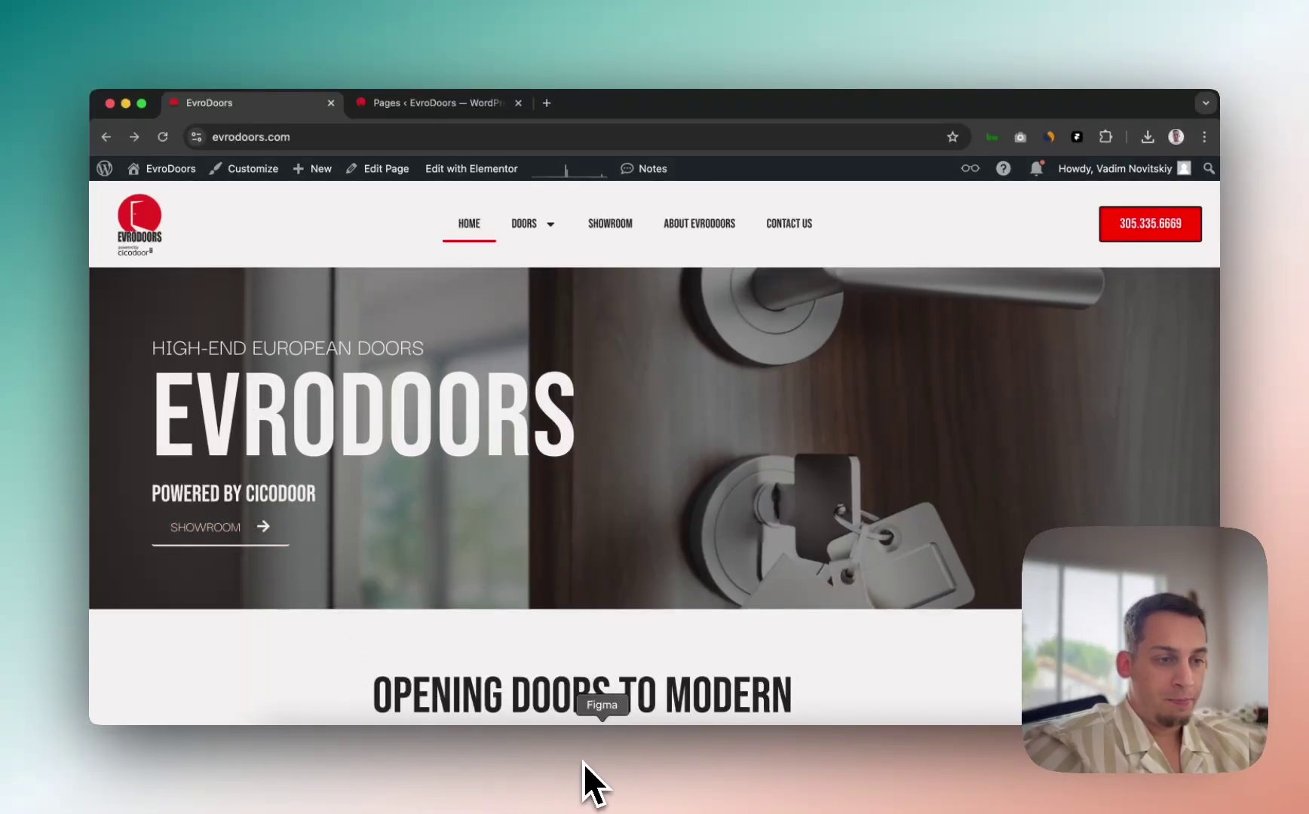
click(625, 769)
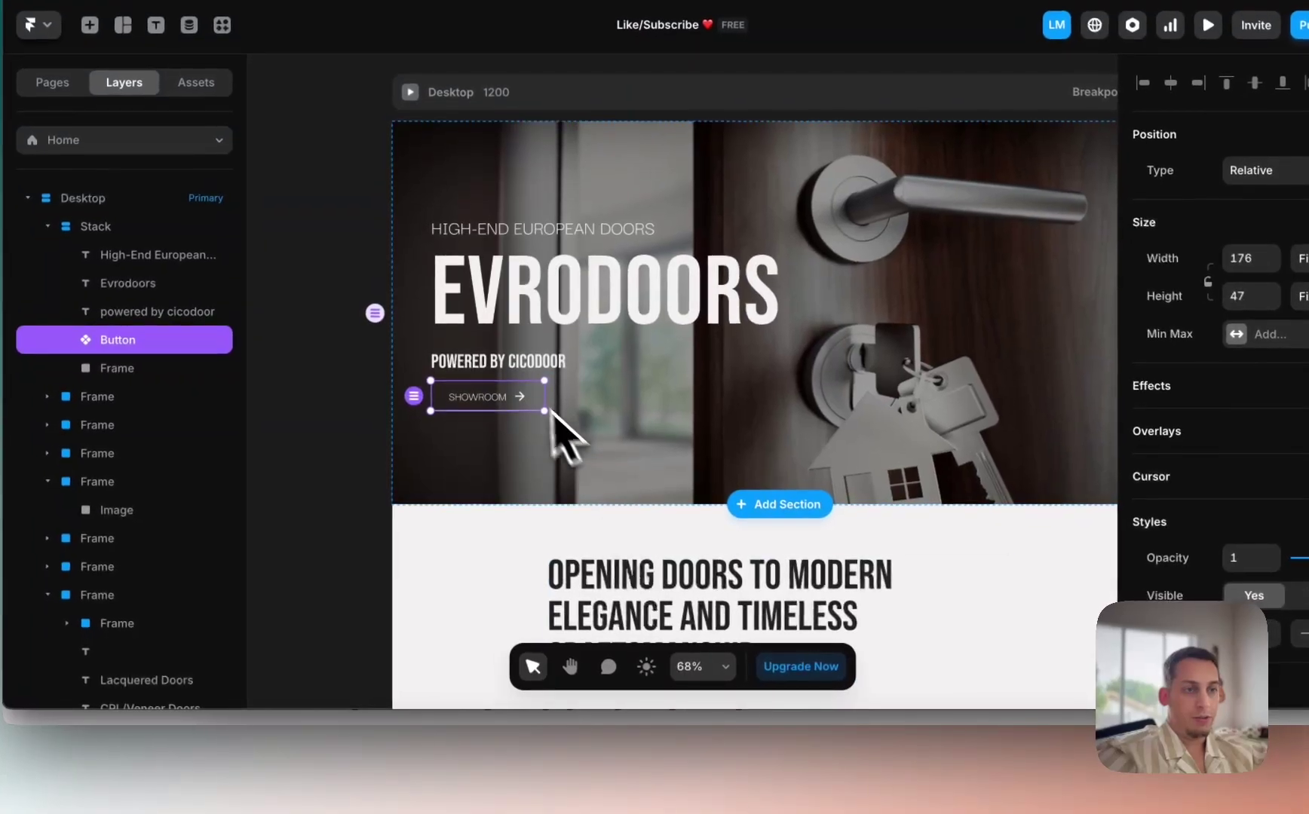
Step: Stack the three hero text lines, aligned left with a gap of 0
click(499, 370)
shift+click(242, 285)
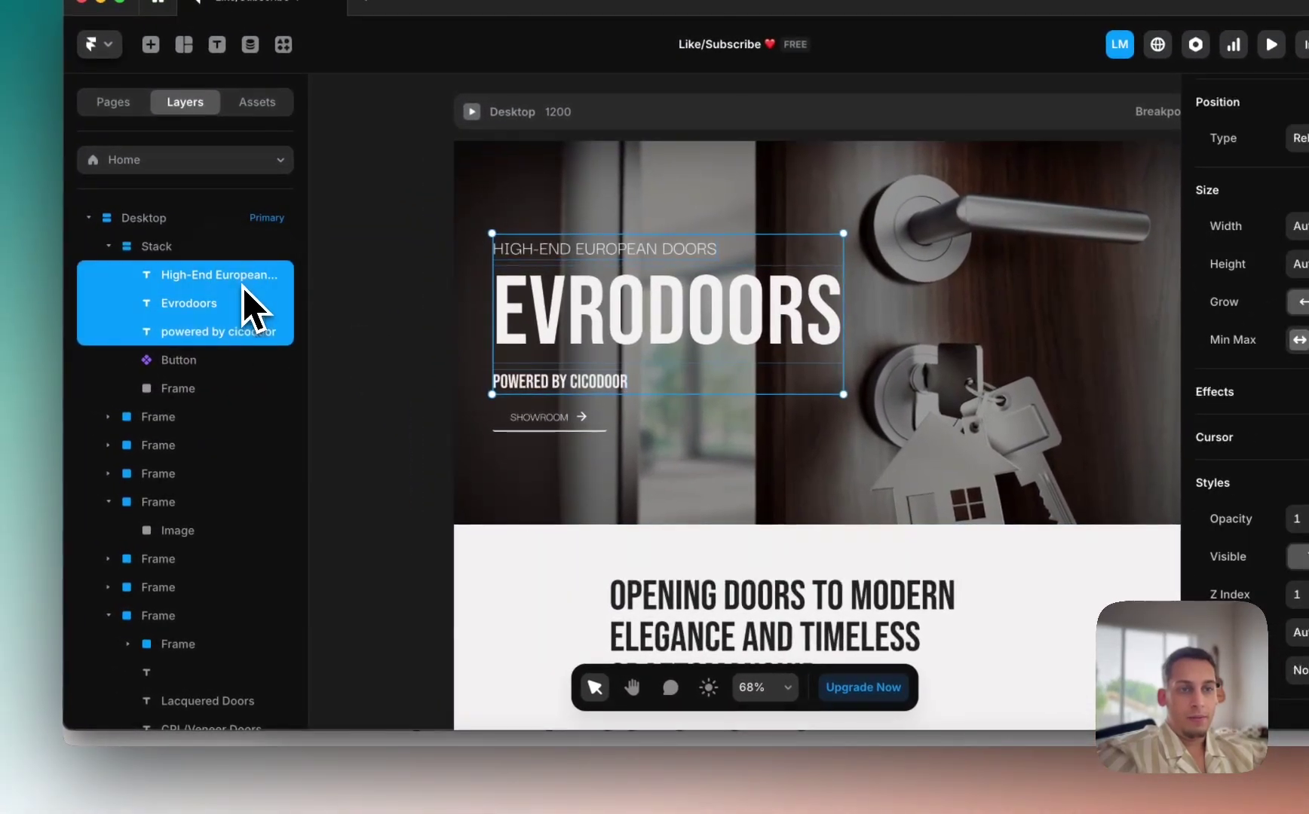
right_click(242, 287)
click(307, 679)
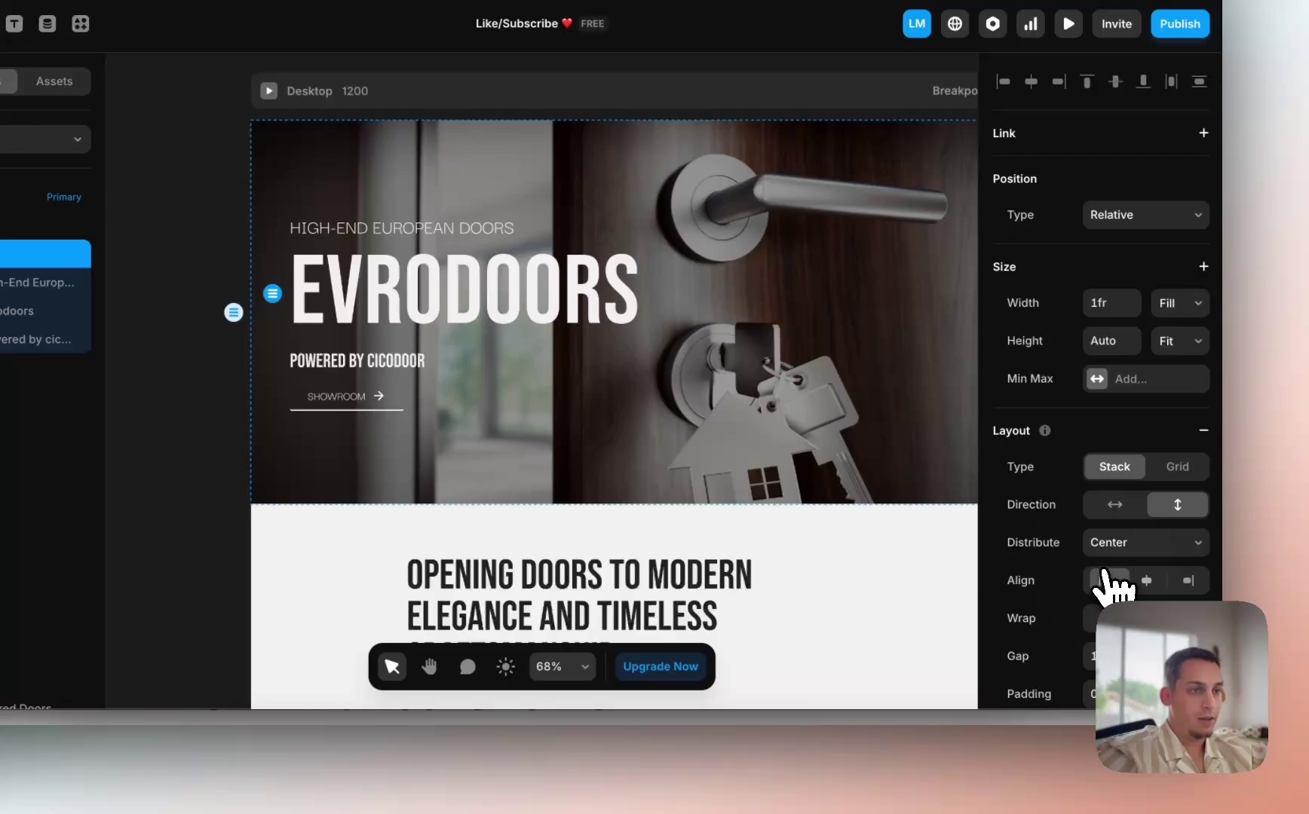
click(1105, 581)
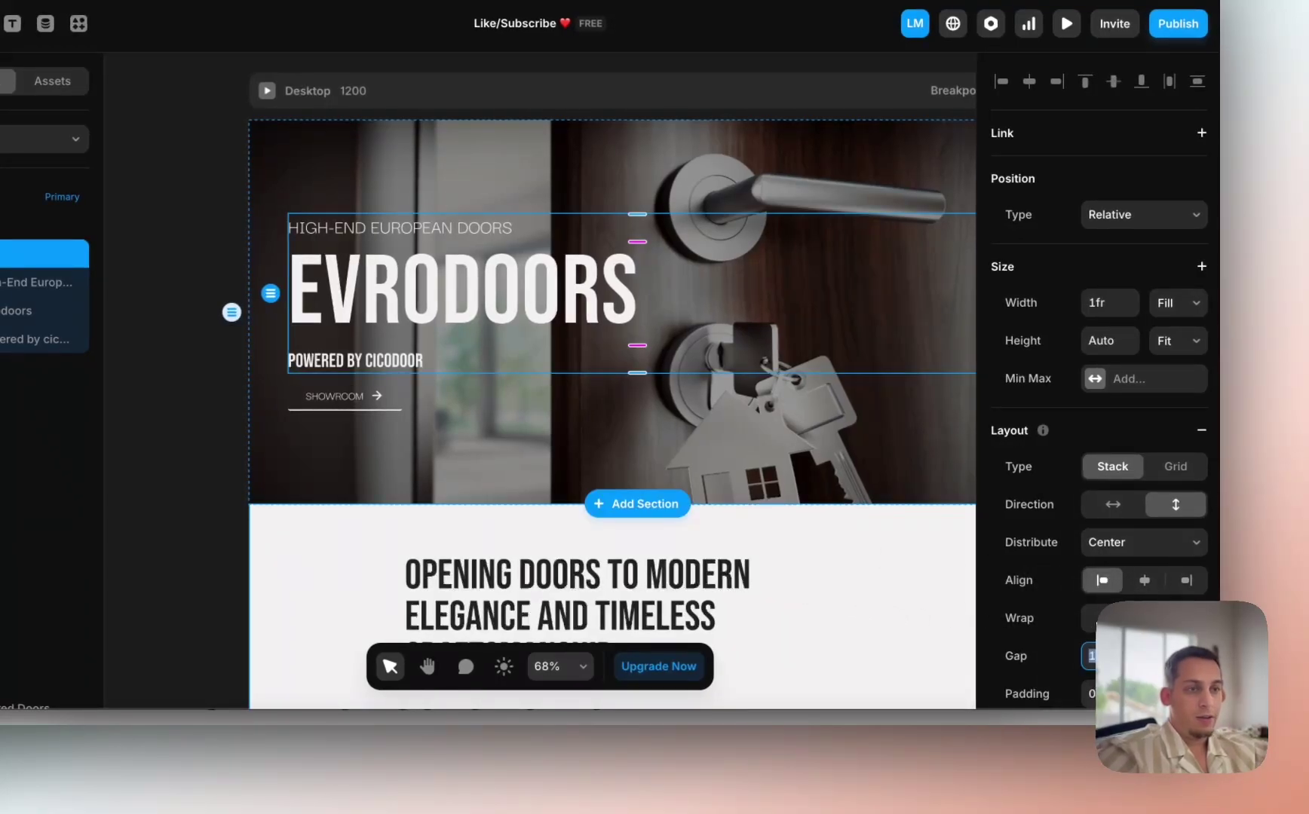
key(shift+Down)
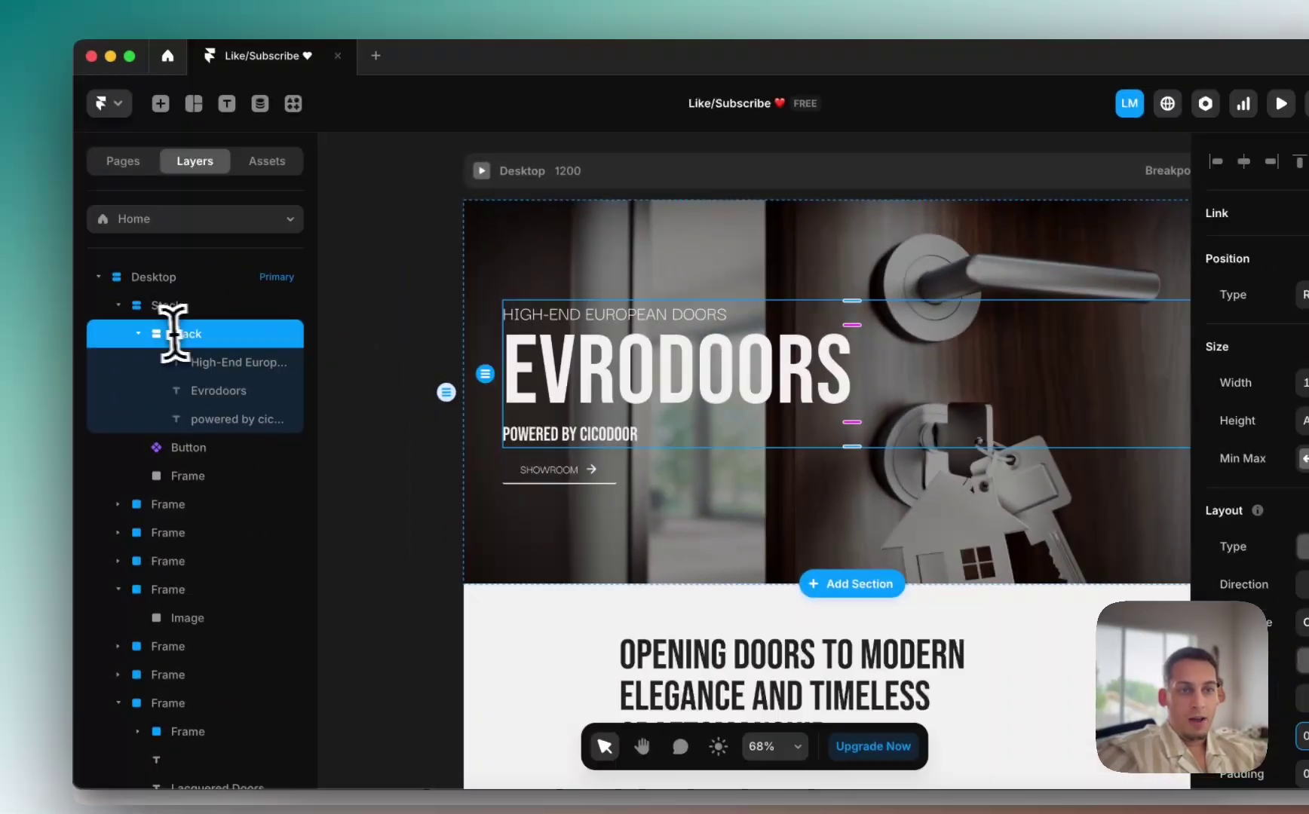
Step: Reselect the hero text stack and undo an accidental gap increase to keep it at 0
click(154, 342)
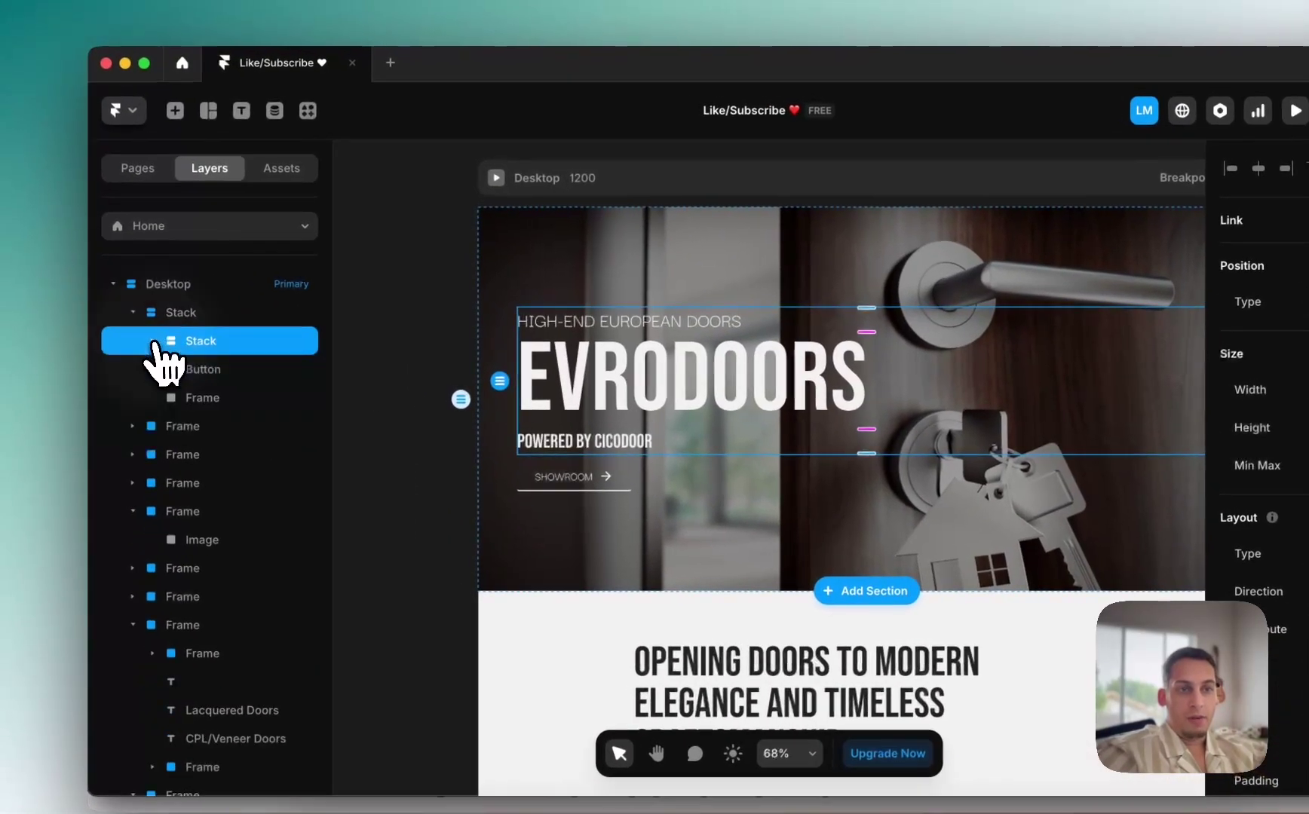
click(196, 398)
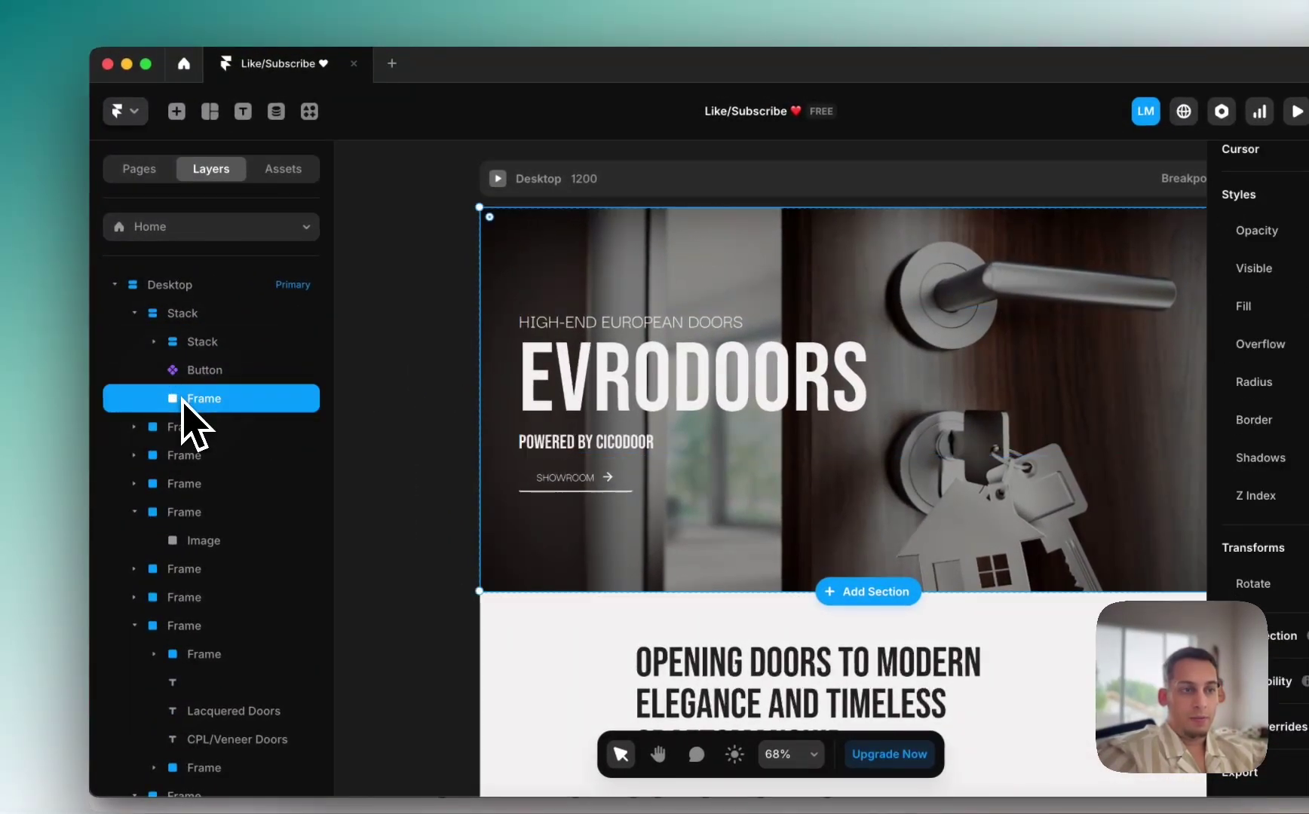
click(204, 341)
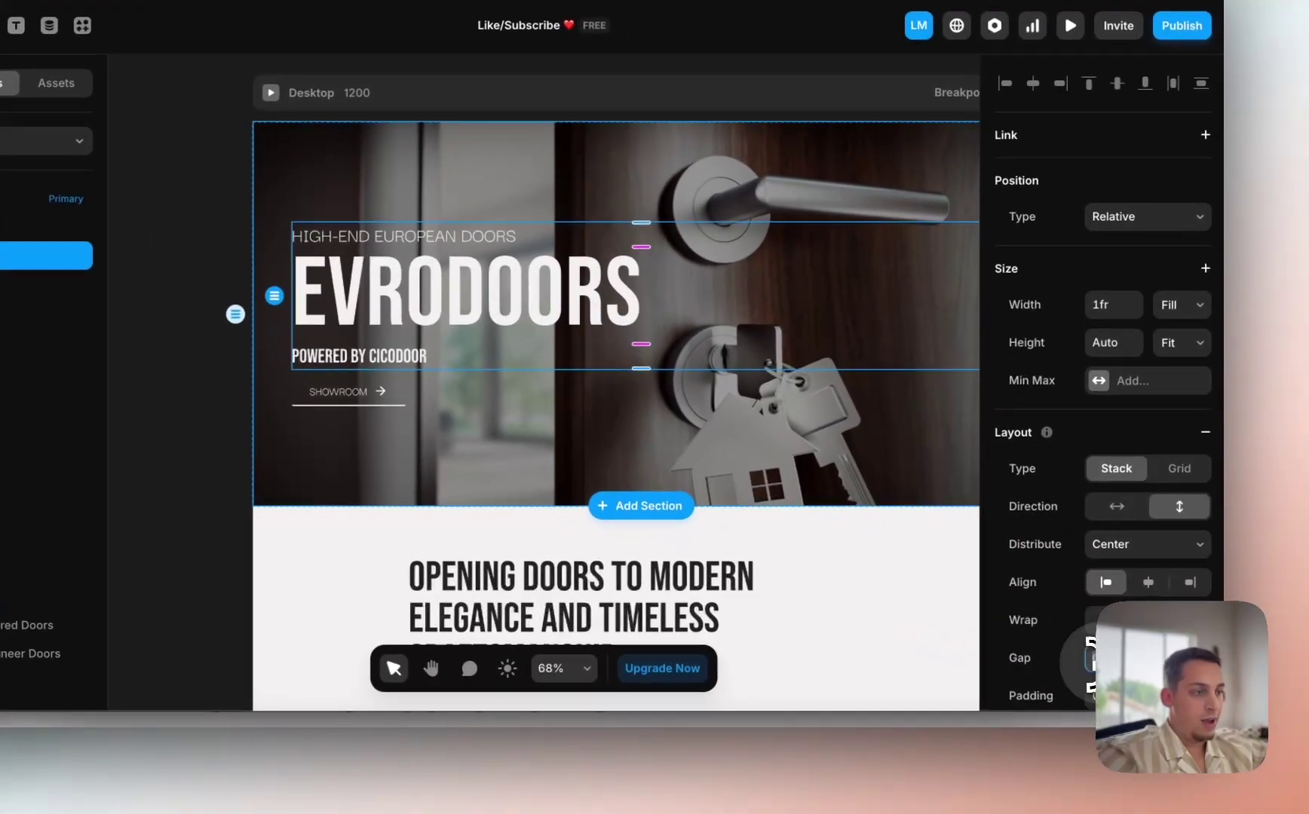
key(shift+Up)
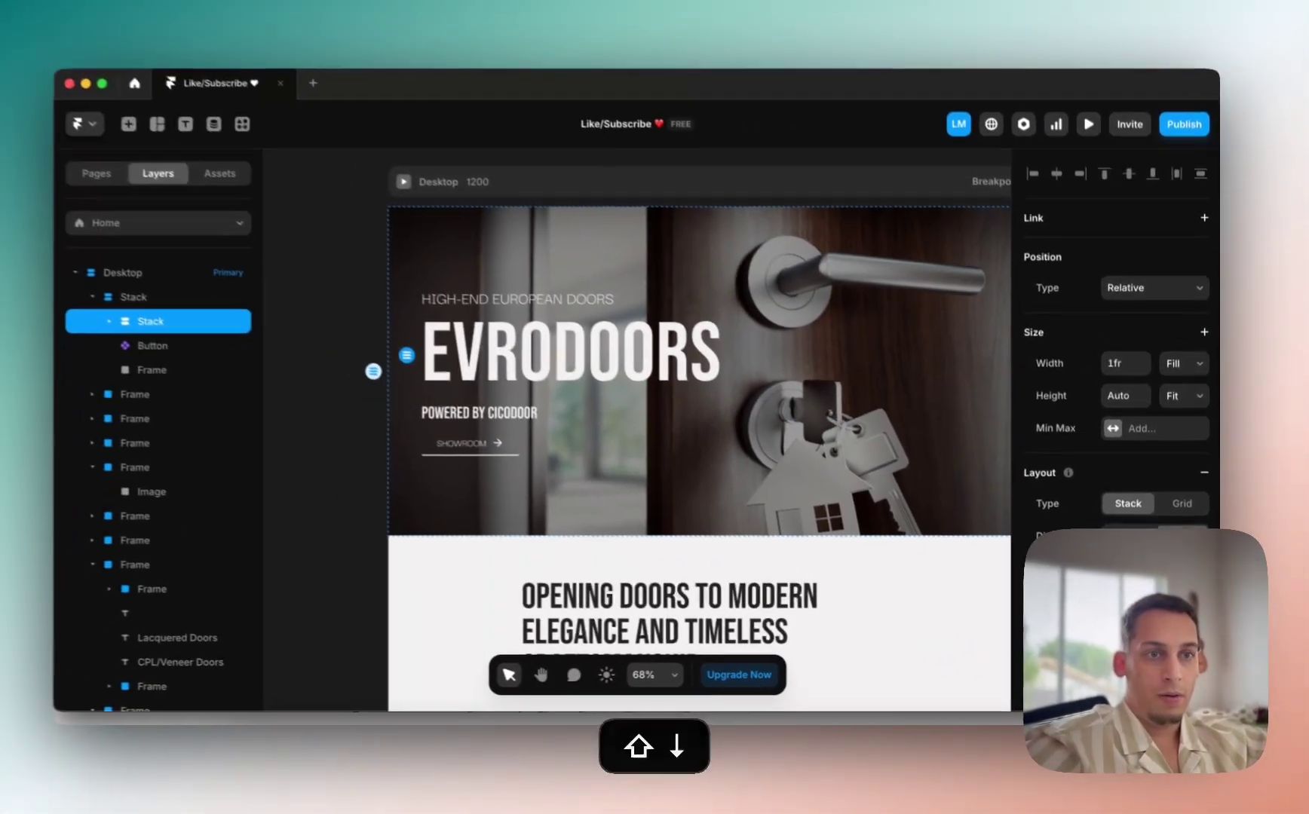
key(super+z)
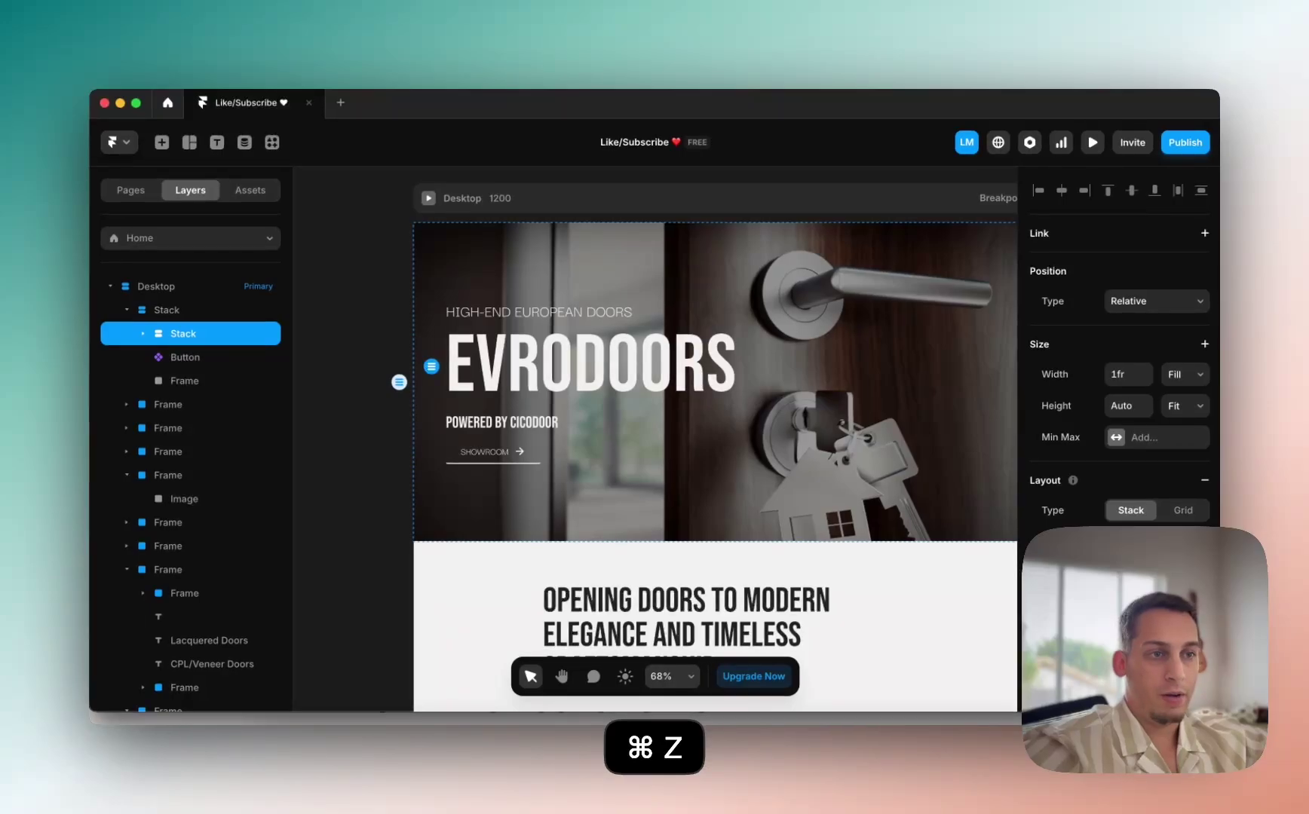
Step: Give the outer hero stack a gap of 40 and top padding of 120
click(202, 310)
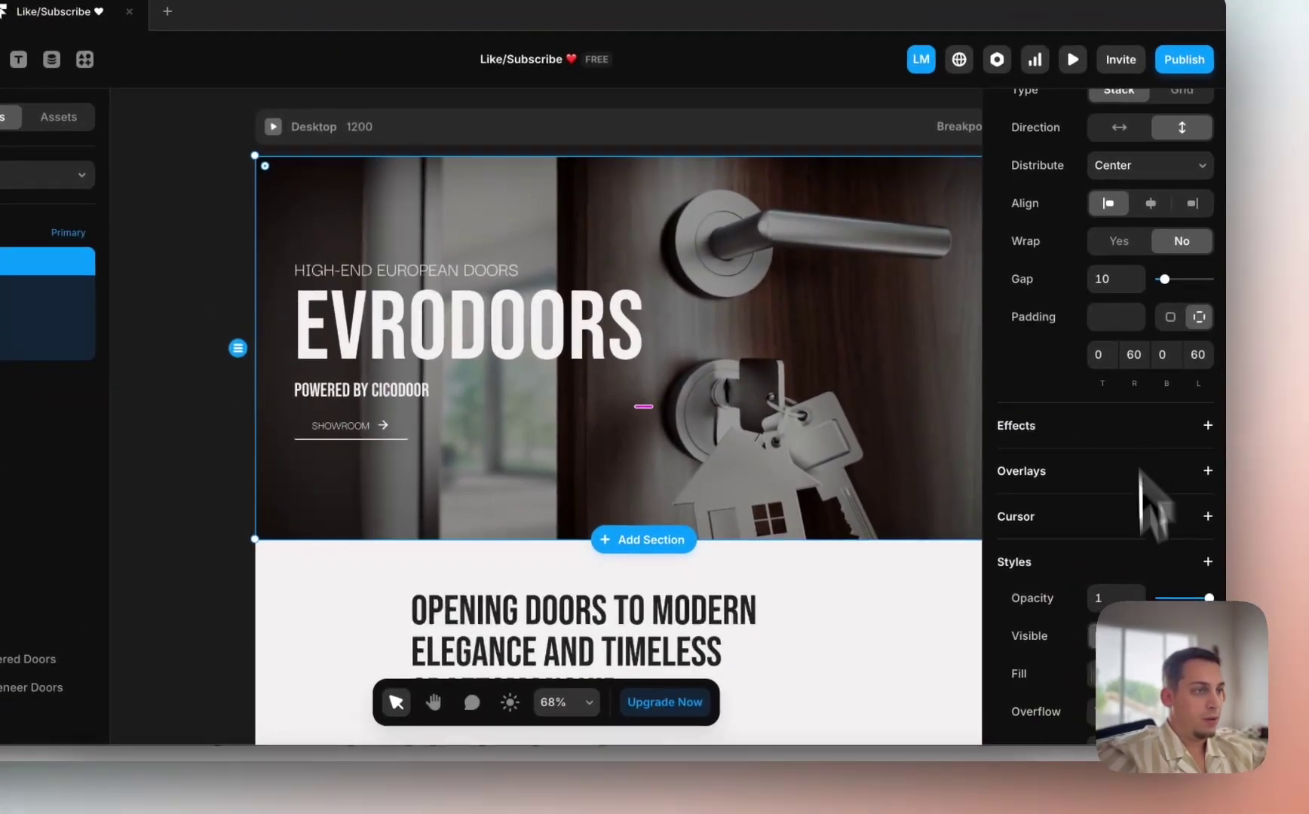
click(1104, 280)
key(shift+Up)
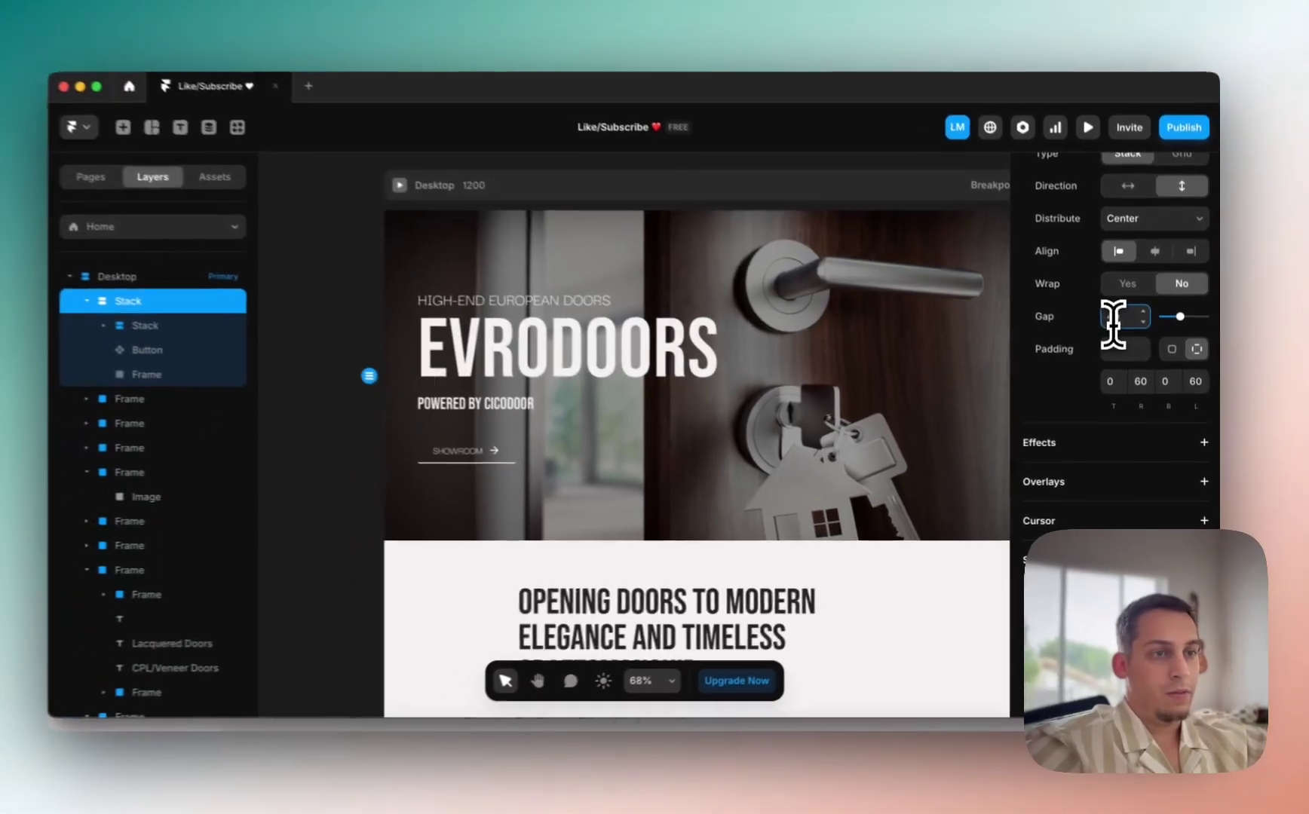
scroll(522, 334, down, 3)
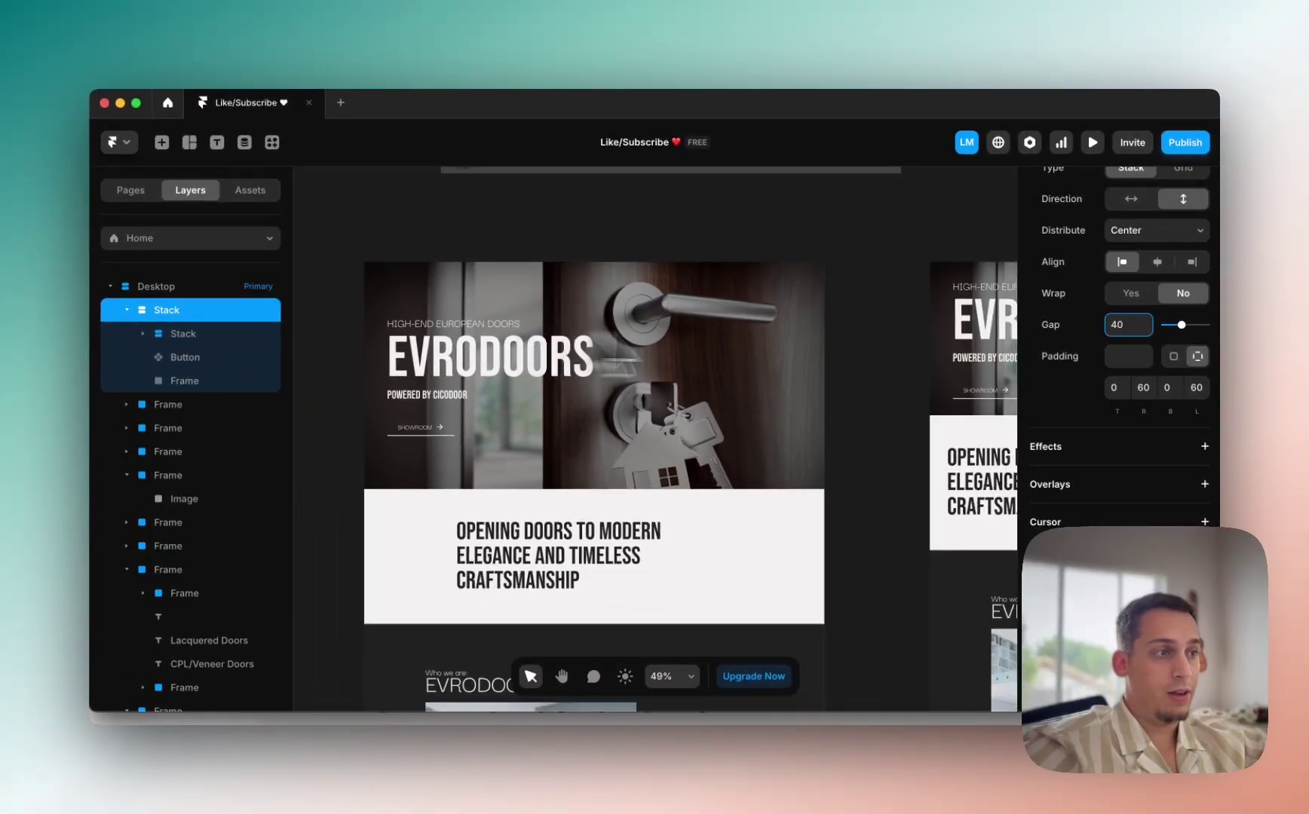
click(1115, 387)
key(shift+Up)
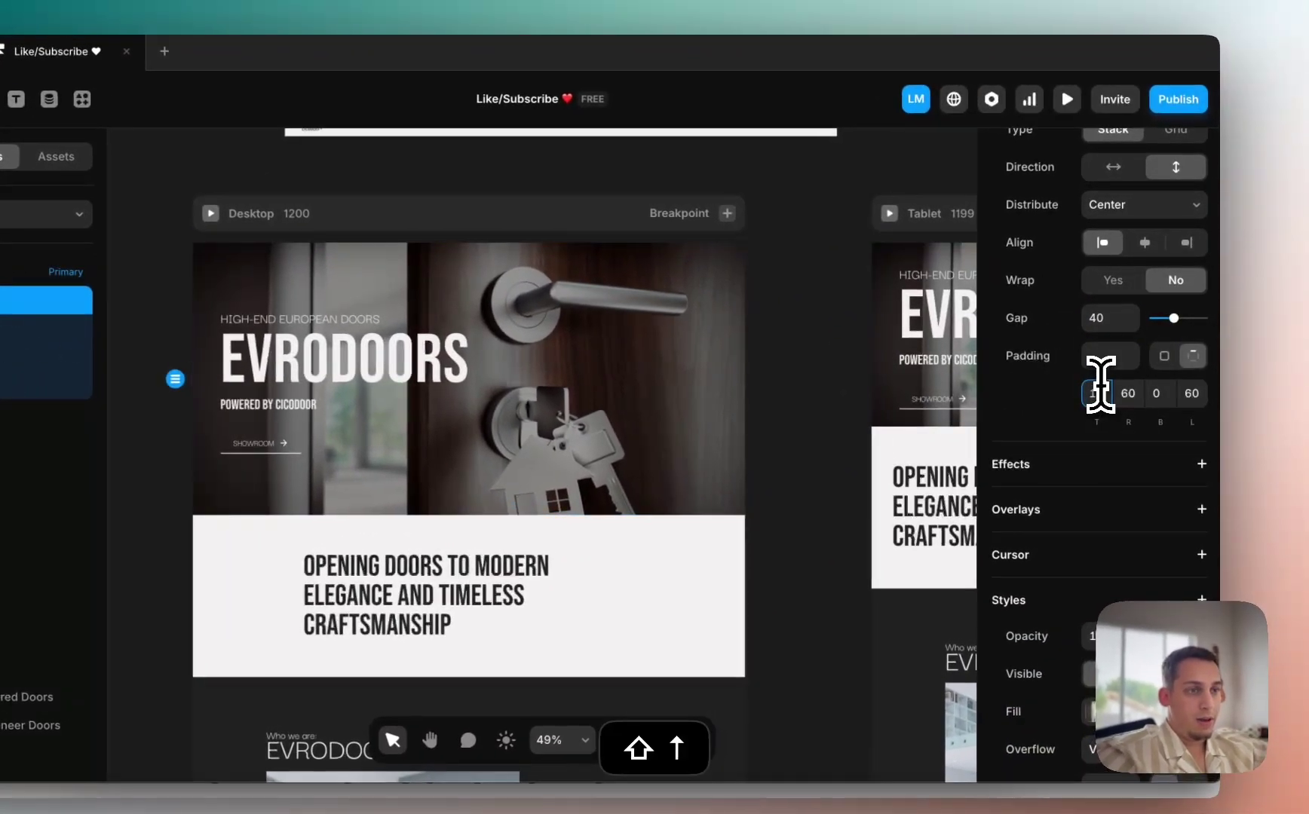
key(shift+Up)
key(shift+Up)
key(shift+Up)
key(shift+Up)
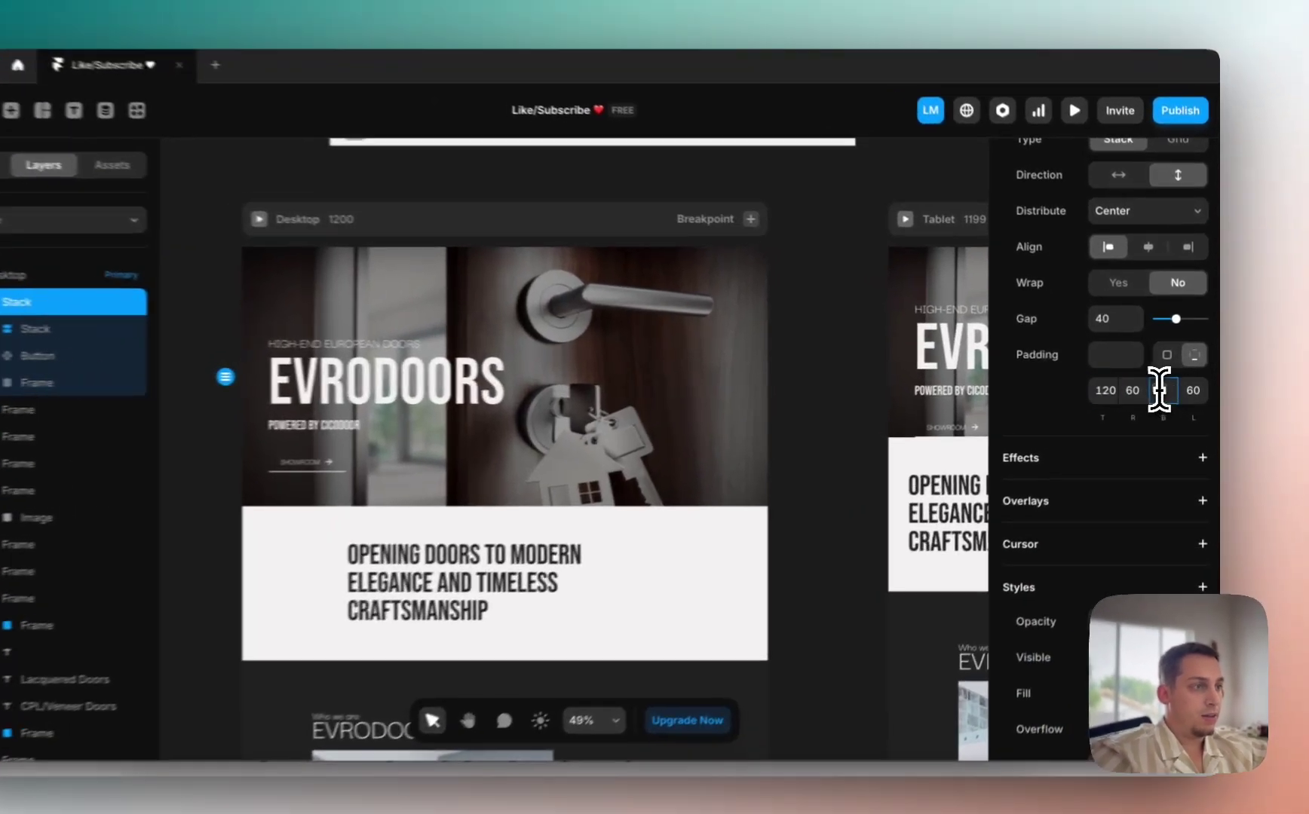
click(1165, 388)
text(120)
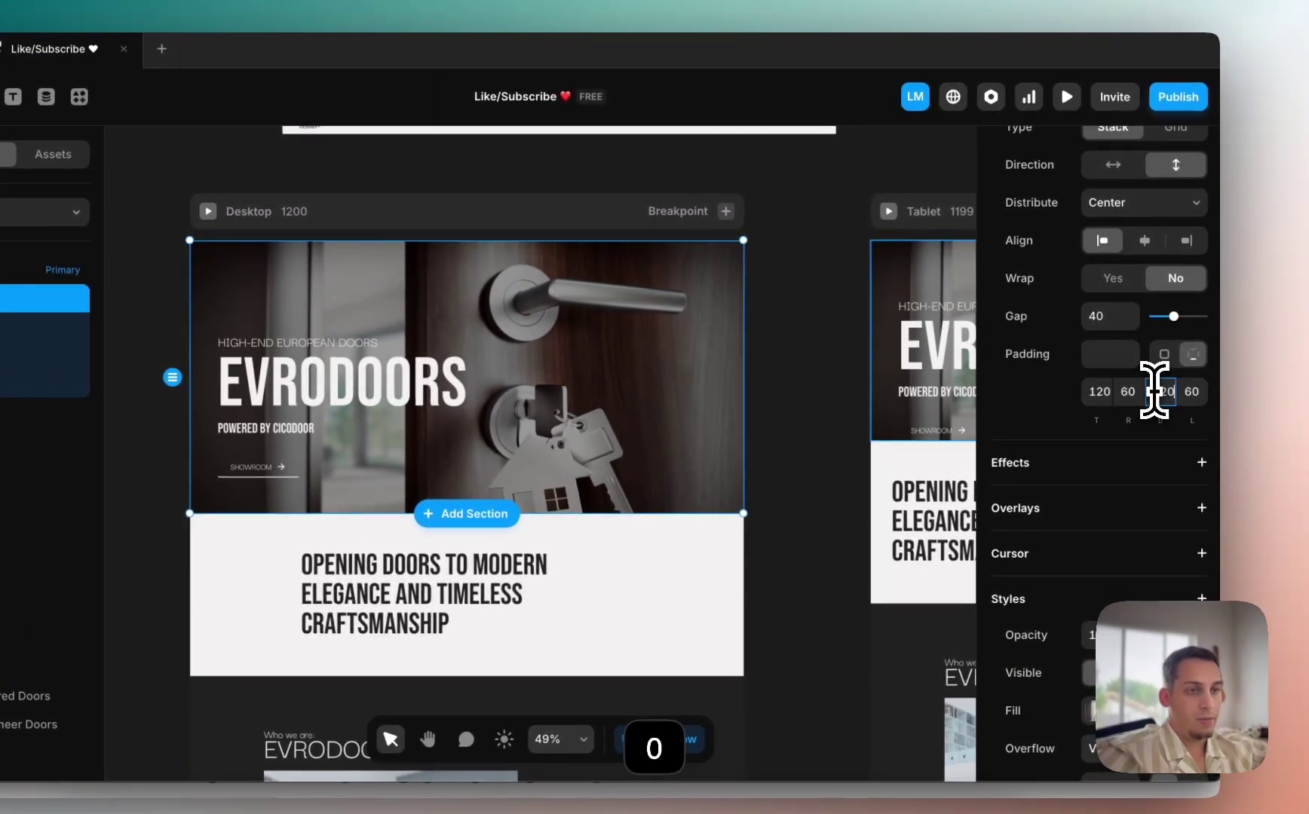
key(Return)
Step: Set the hero stack's height to Fit and its width to Fill
scroll(1006, 309, up, 5)
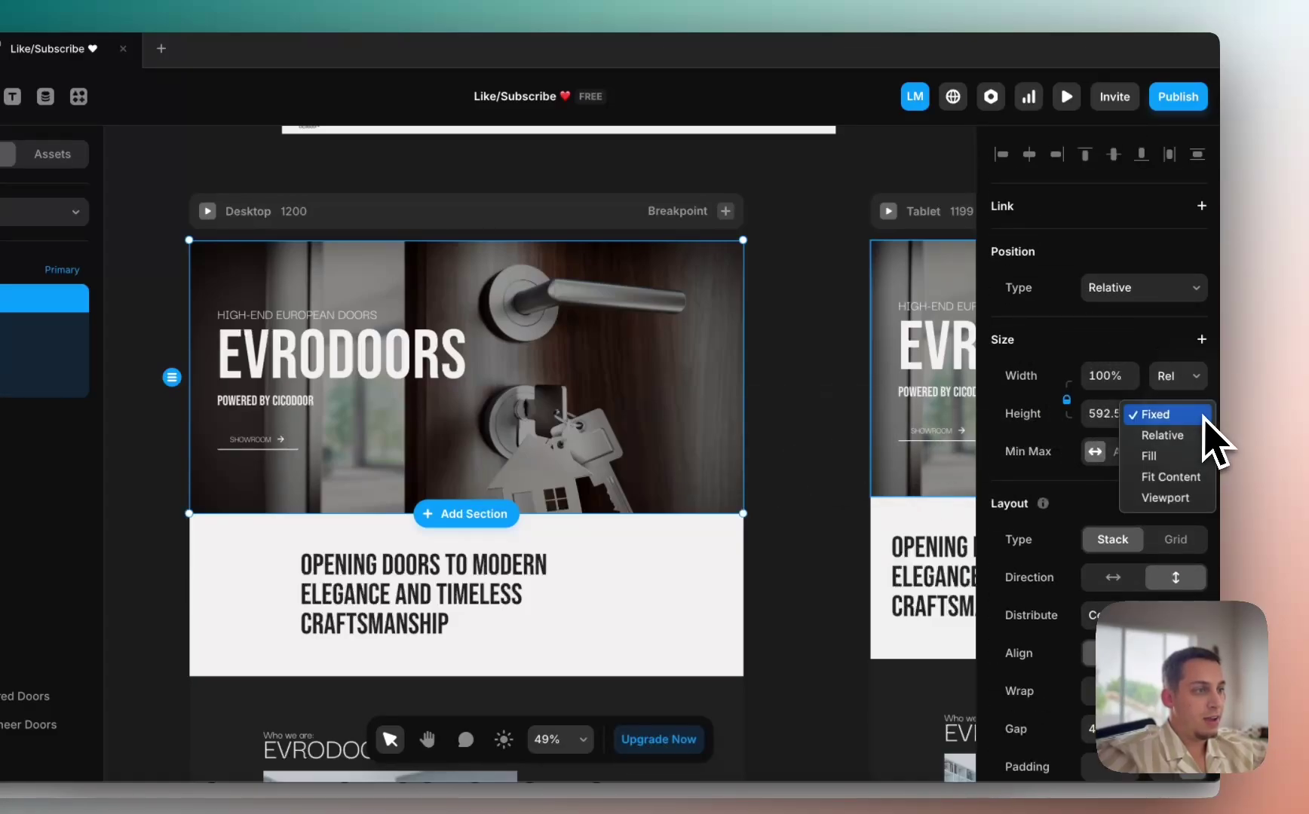
click(1199, 509)
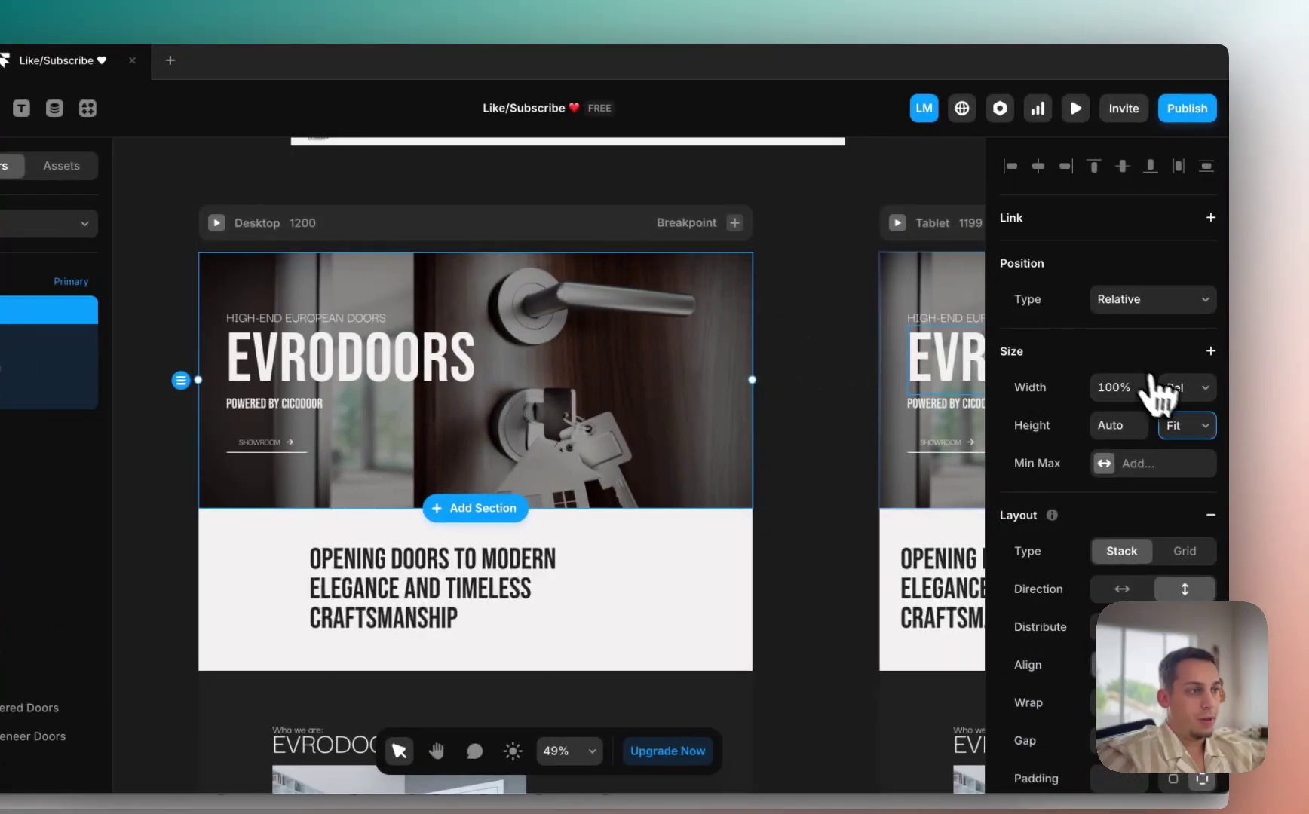
click(1165, 389)
scroll(774, 400, right, 15)
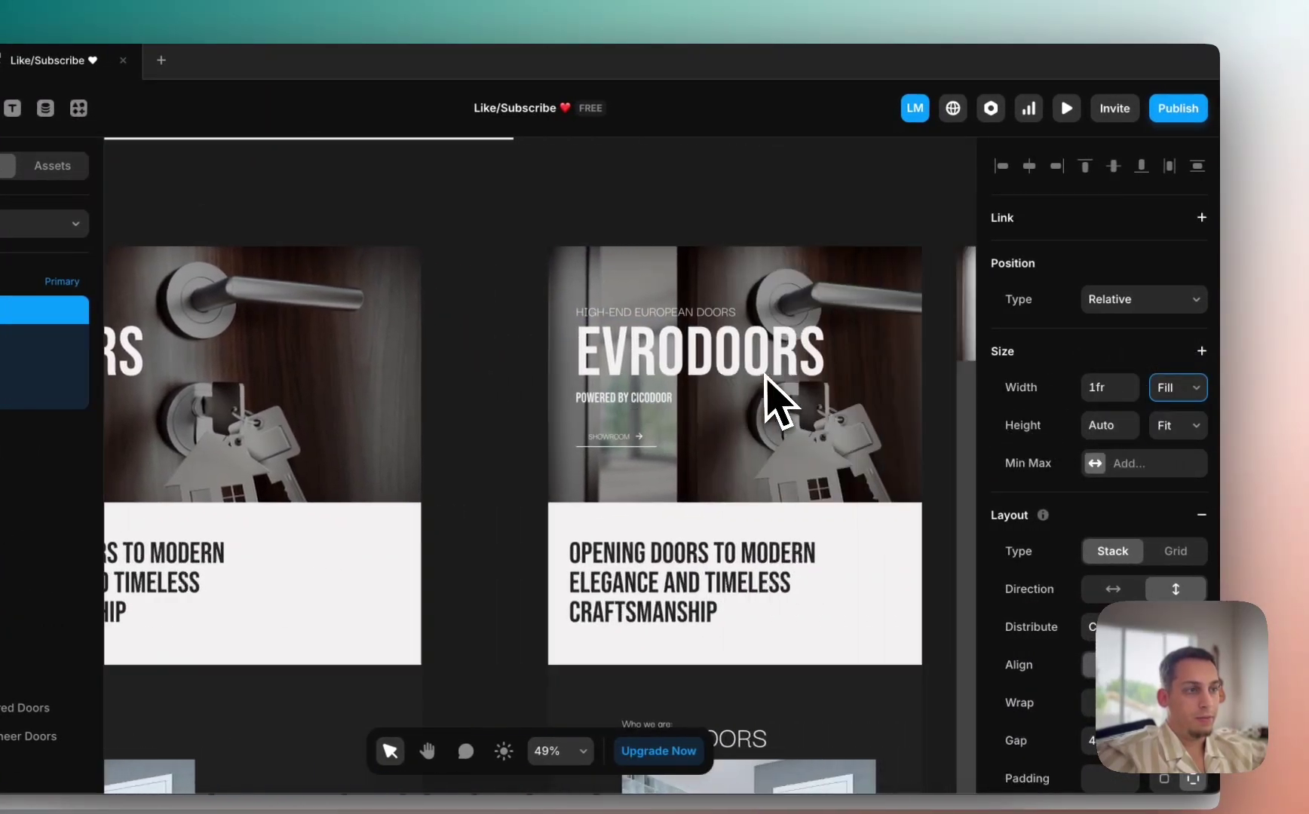
scroll(775, 400, left, 10)
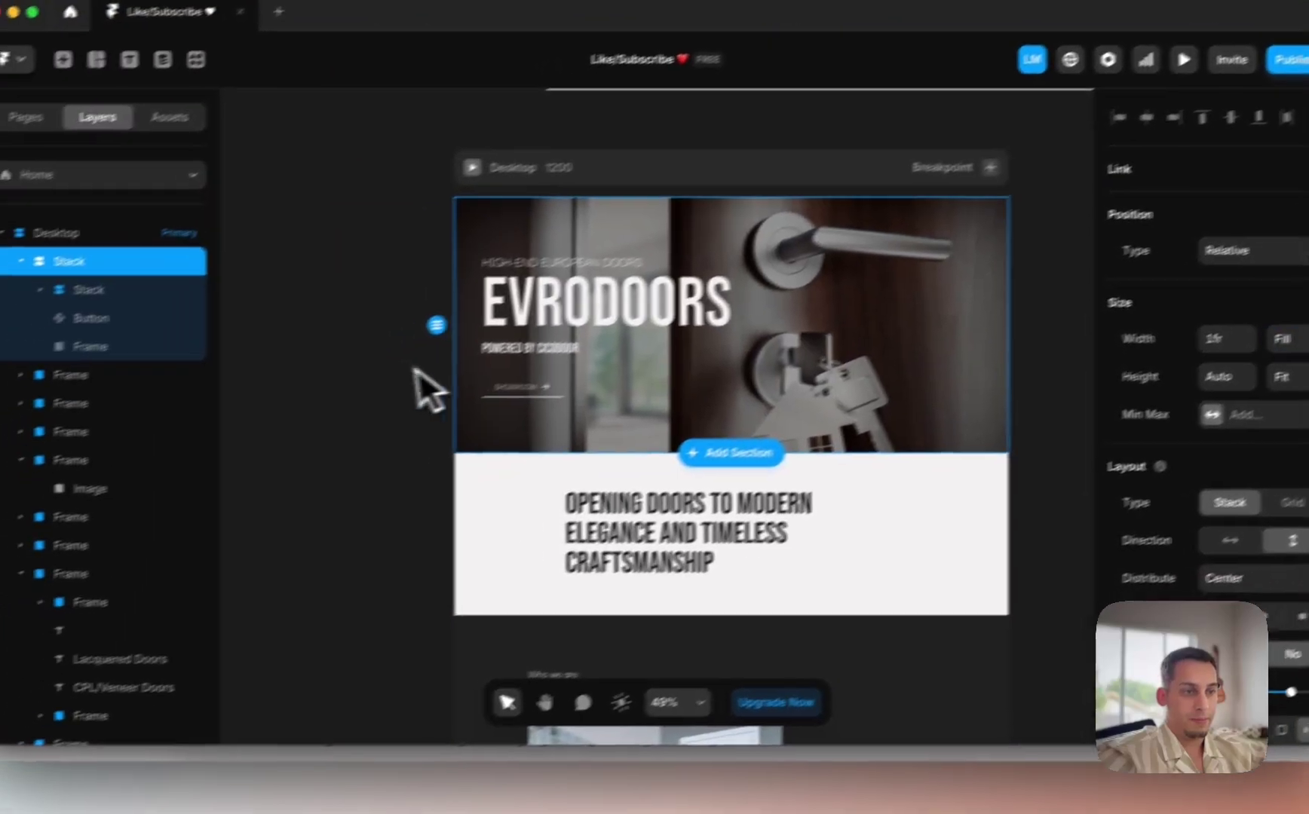
Step: Check the live evrodoors.com site in Chrome, then return to the Framer editor
scroll(254, 444, down, 3)
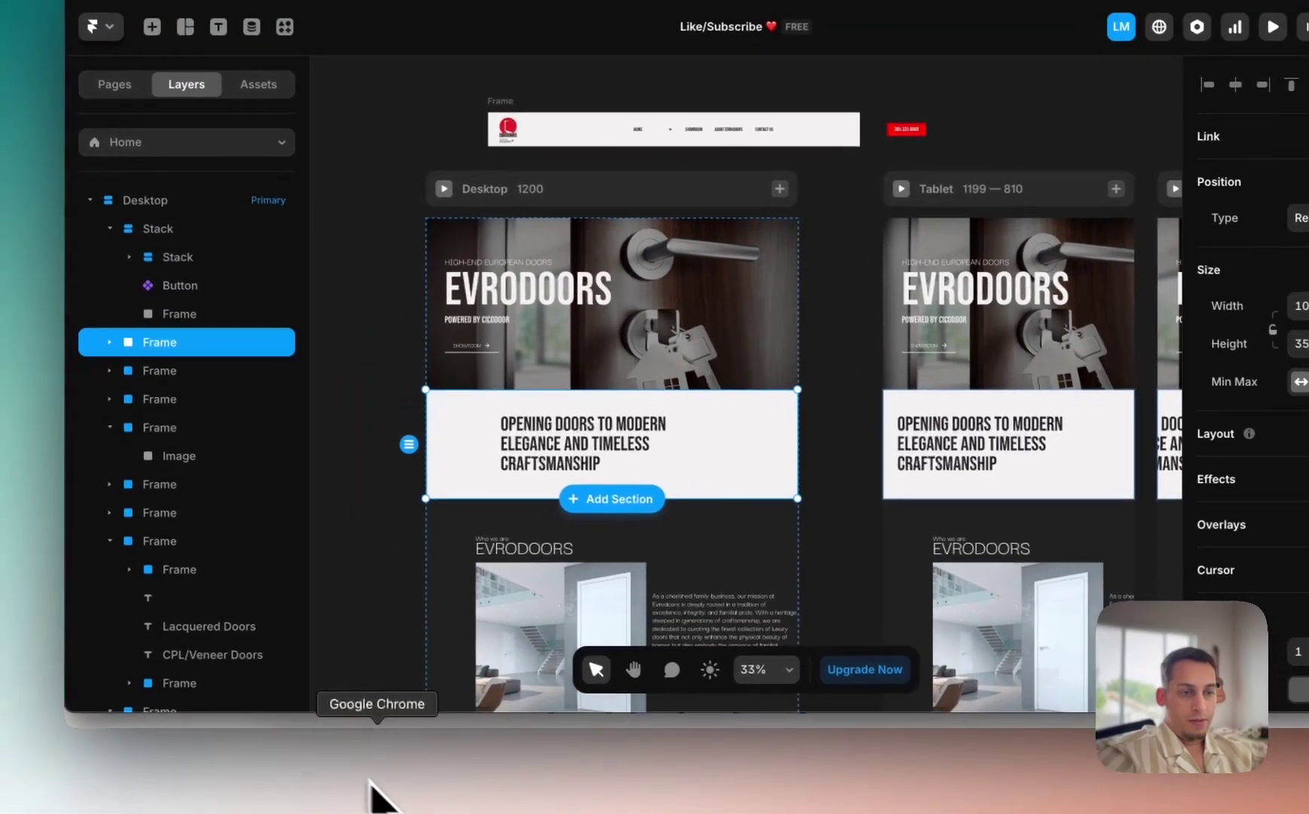
click(377, 798)
scroll(517, 467, down, 5)
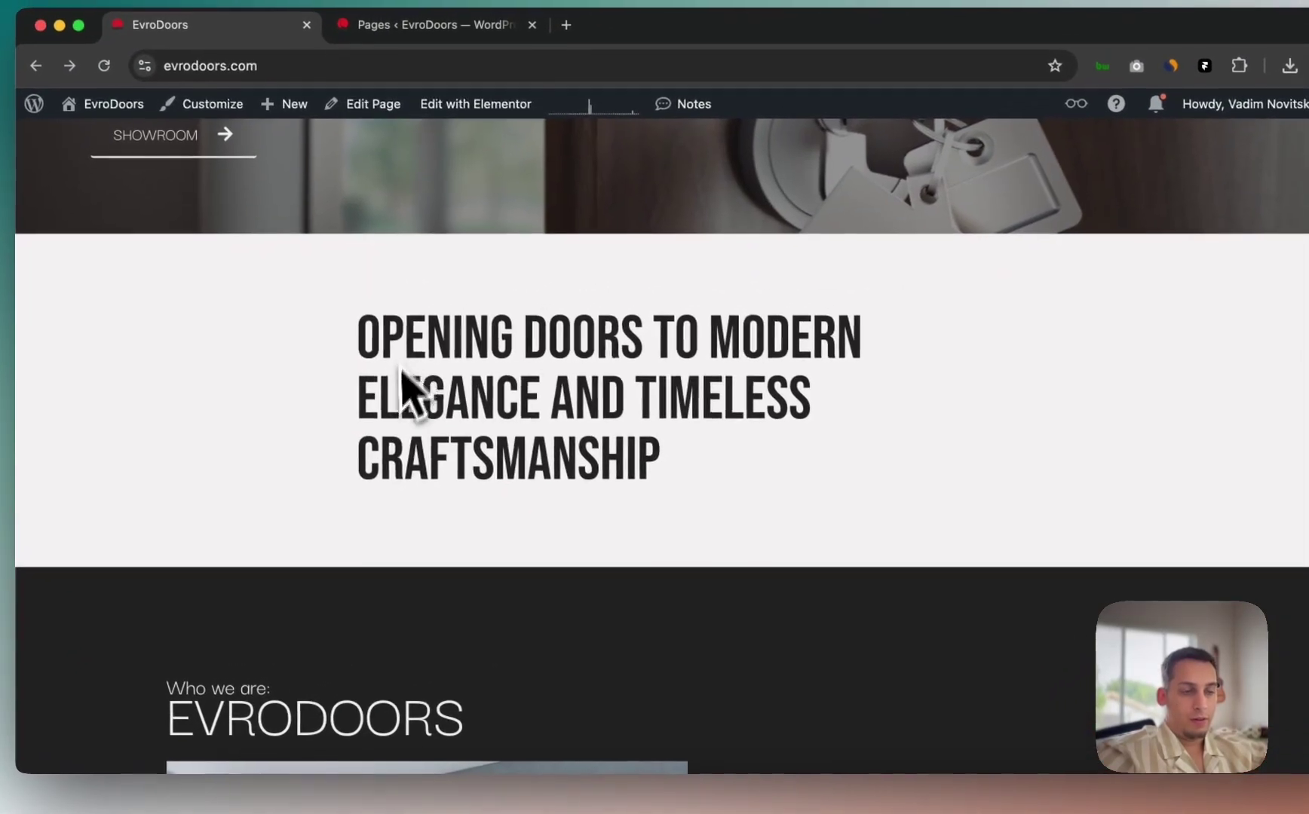
key(ctrl+Up)
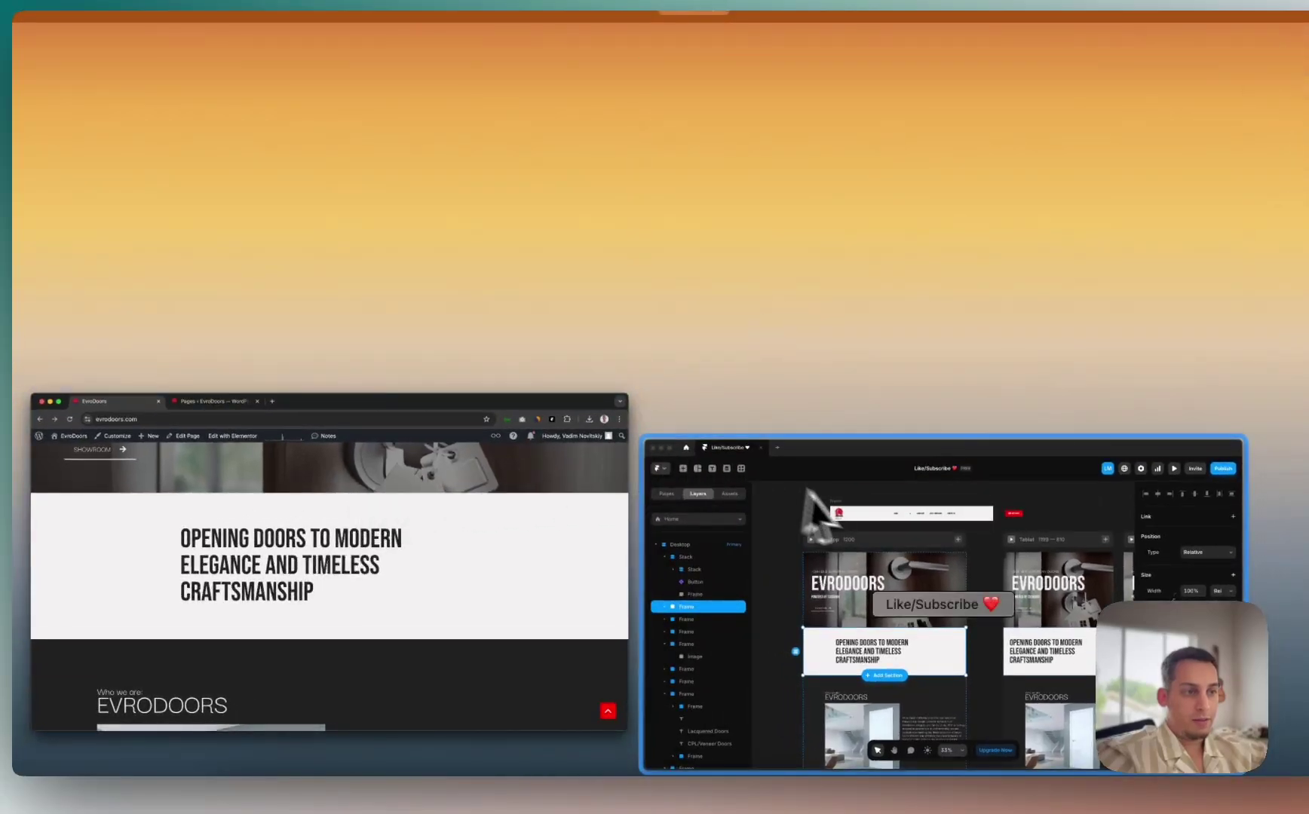
click(861, 521)
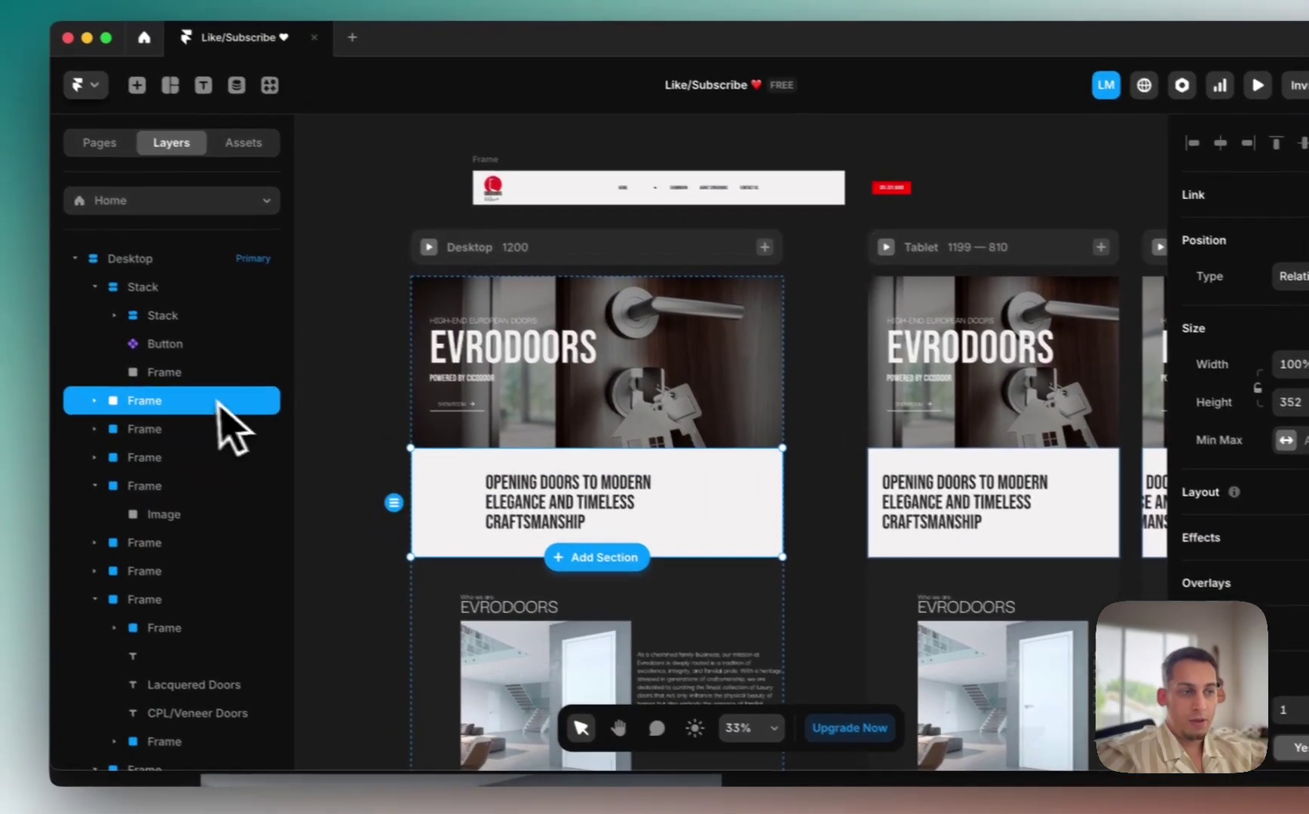
Step: Make the headline band a stack and compare it with the live site's 'Opening Doors' band
scroll(1241, 572, down, 5)
scroll(1161, 377, up, 5)
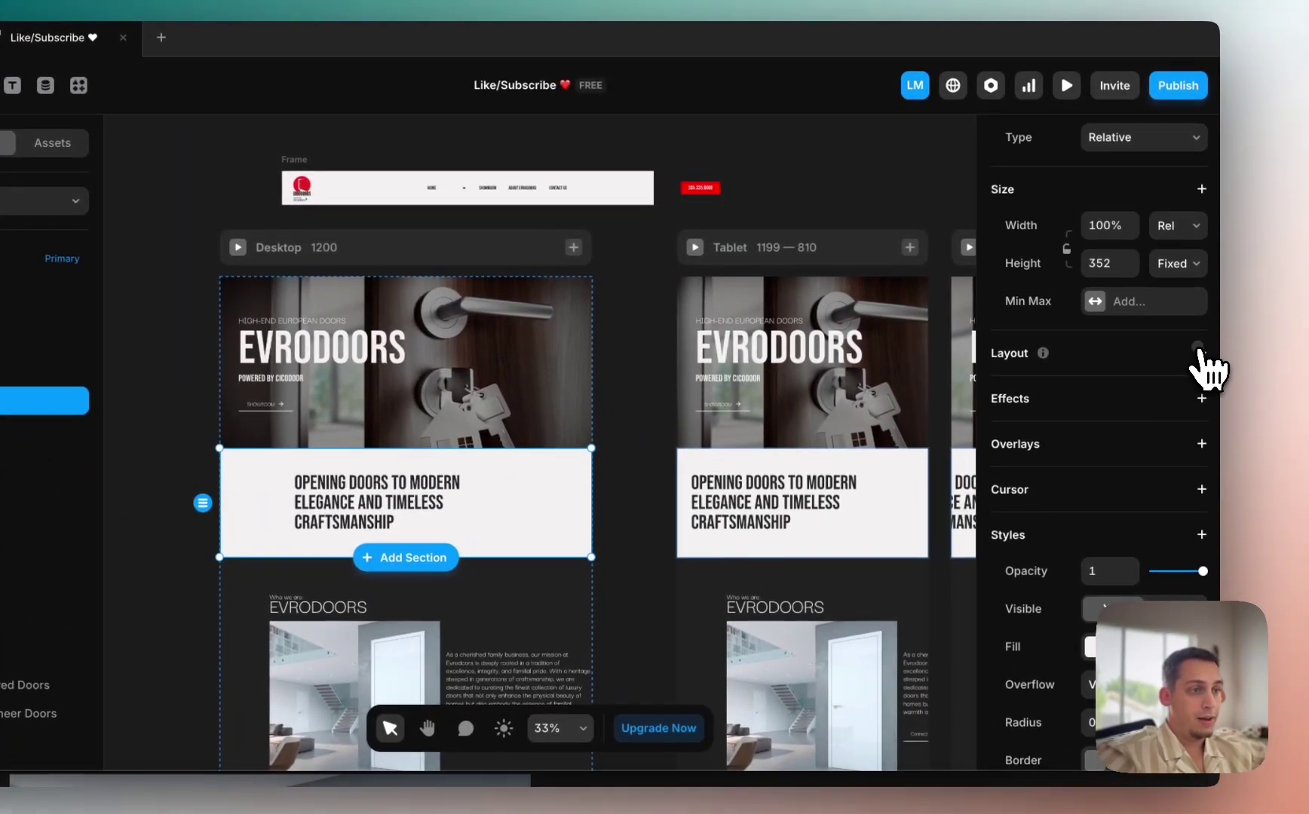
click(1201, 340)
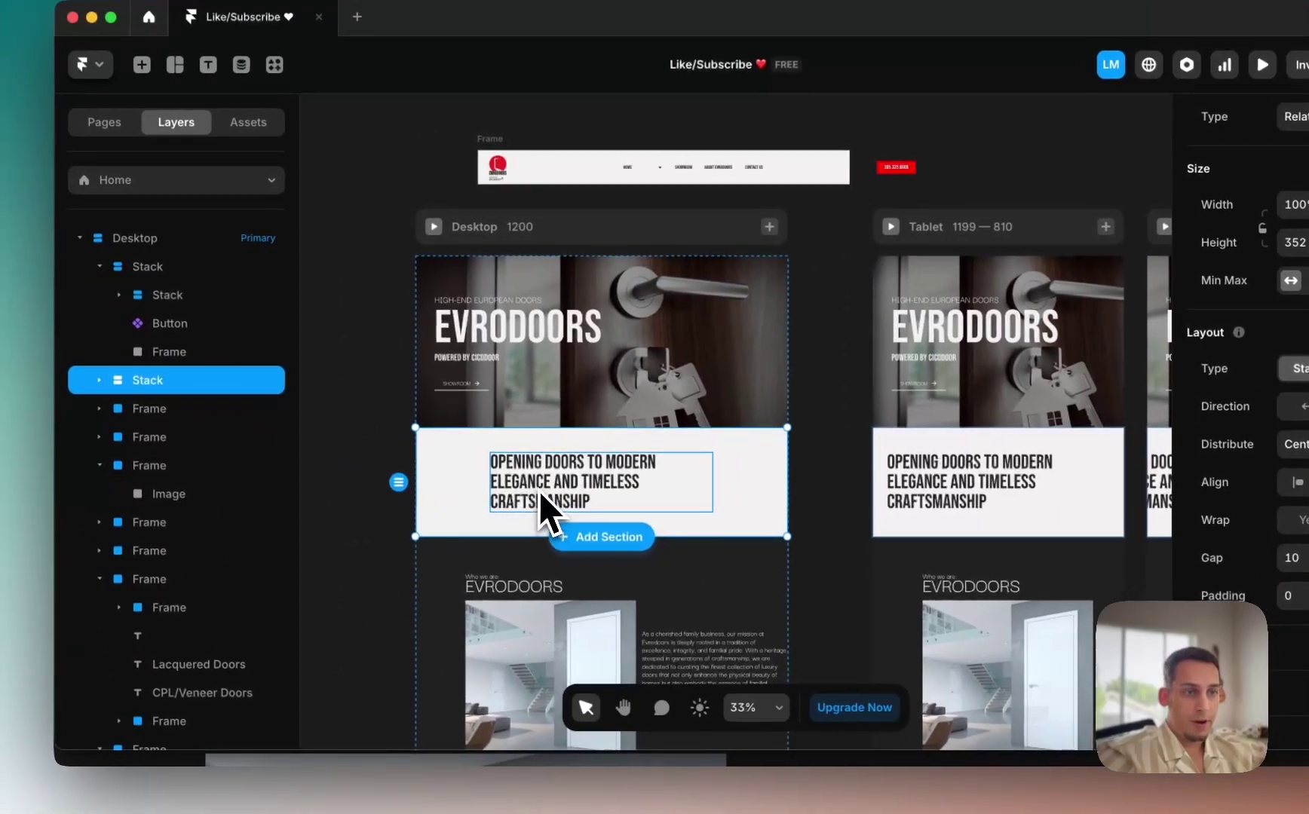
click(312, 523)
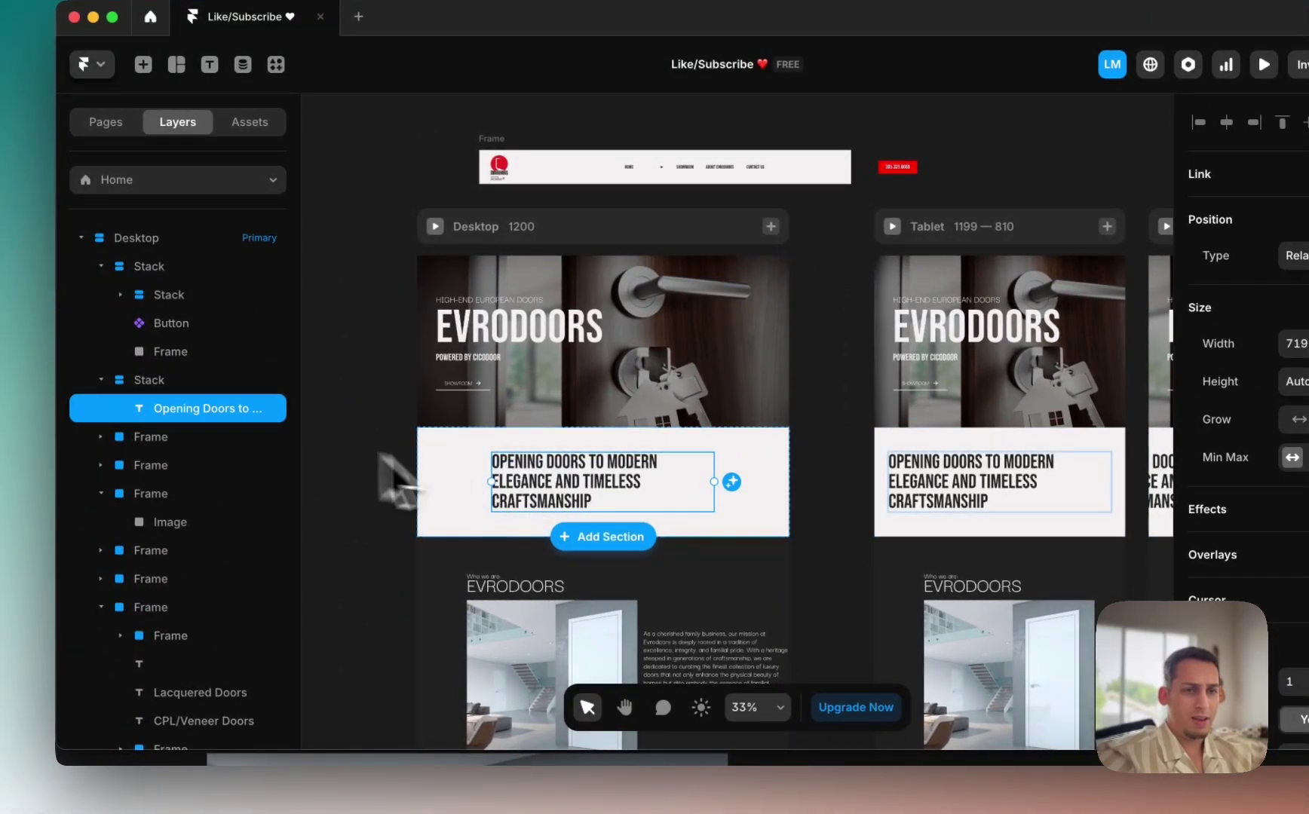
key(Escape)
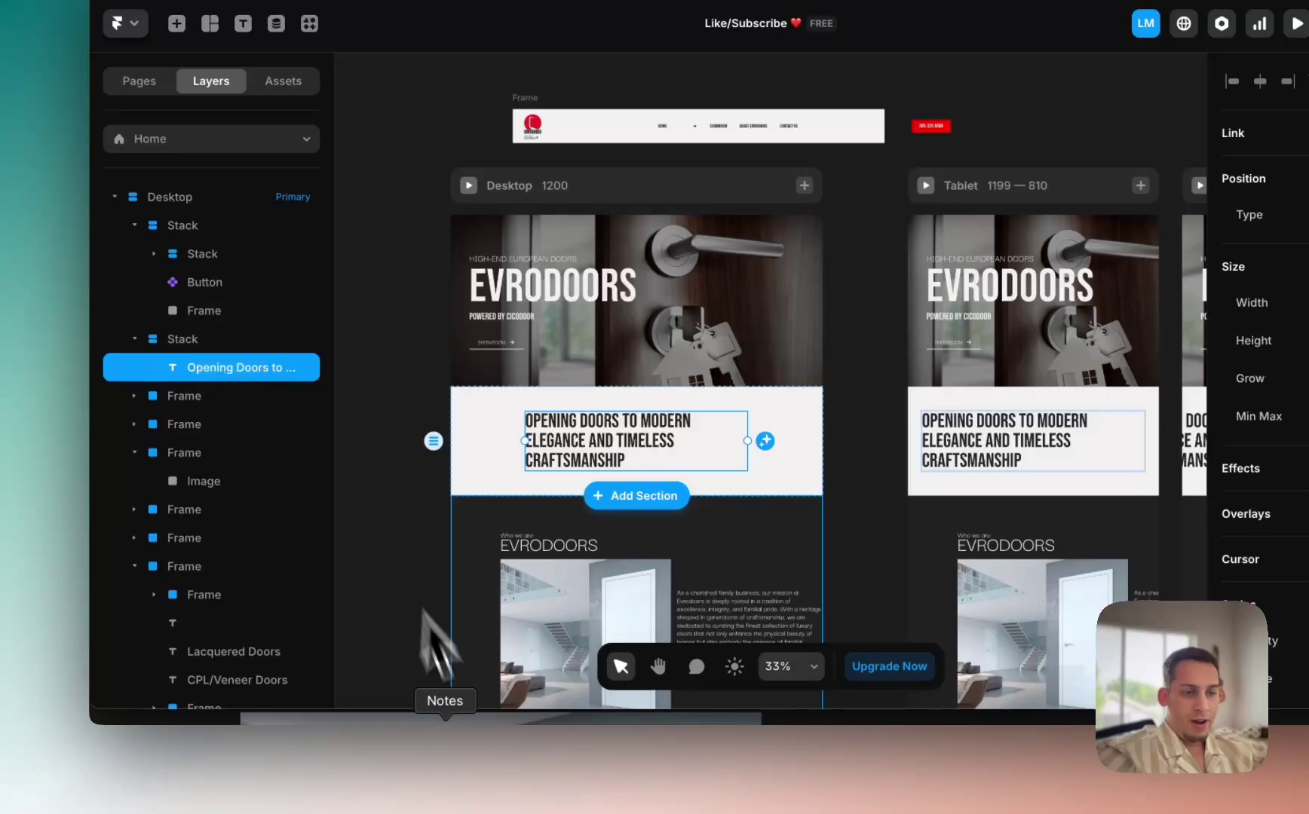
click(427, 780)
scroll(497, 546, up, 5)
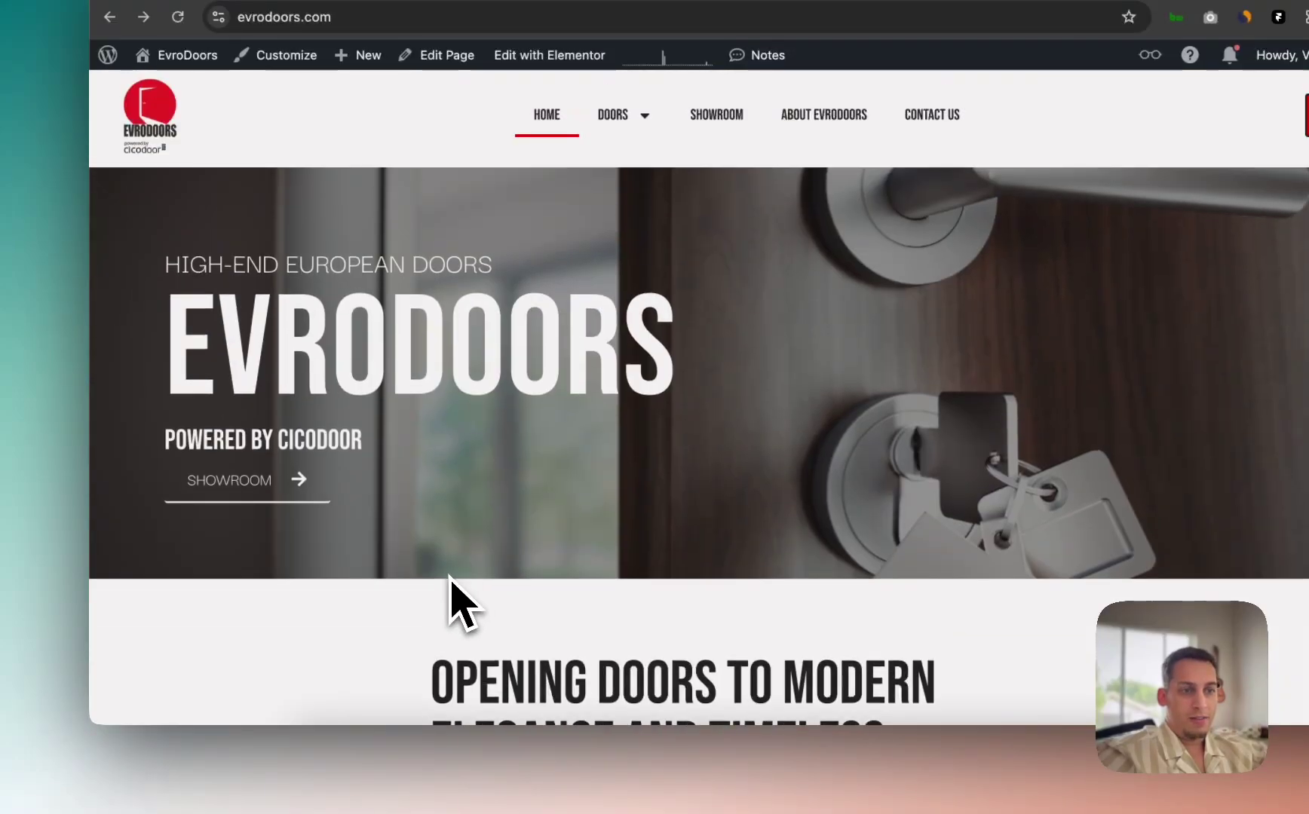
scroll(460, 573, down, 5)
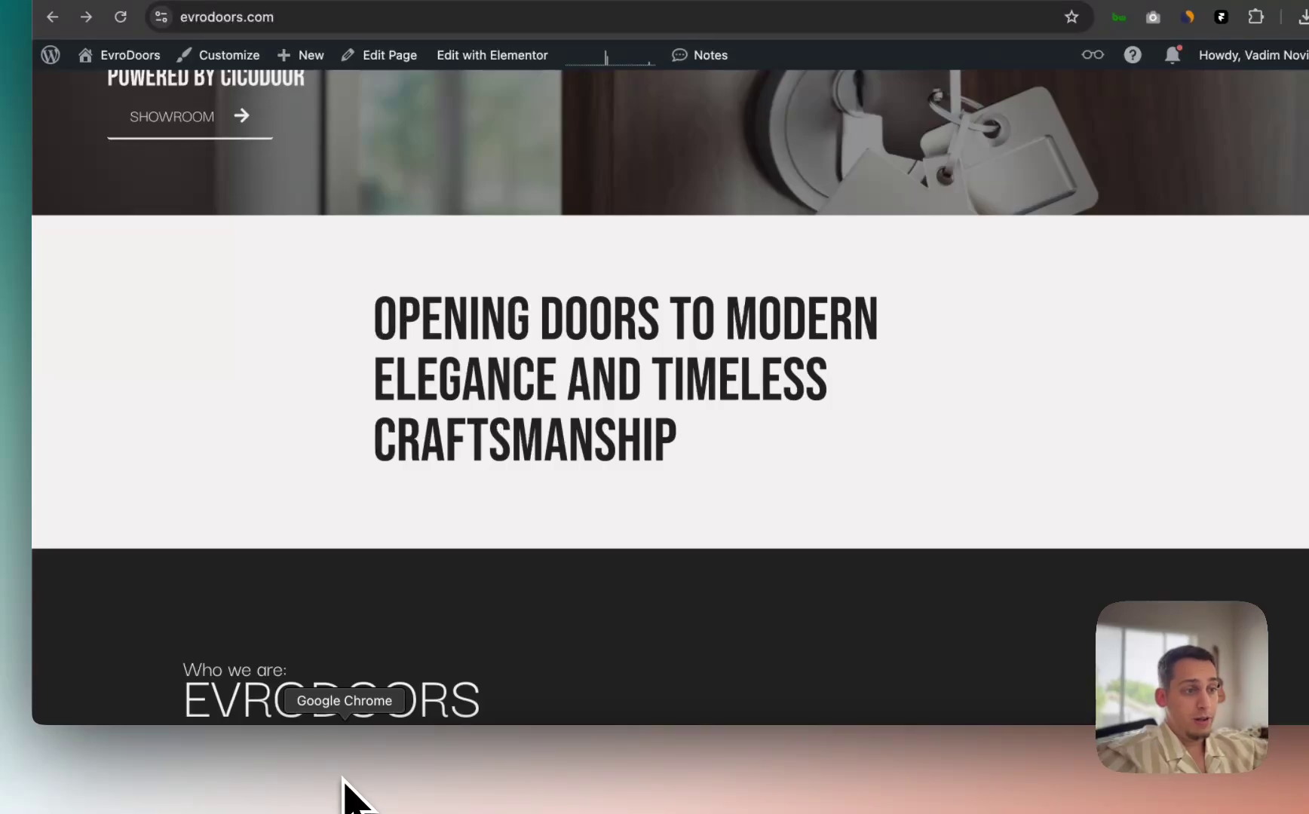
click(724, 770)
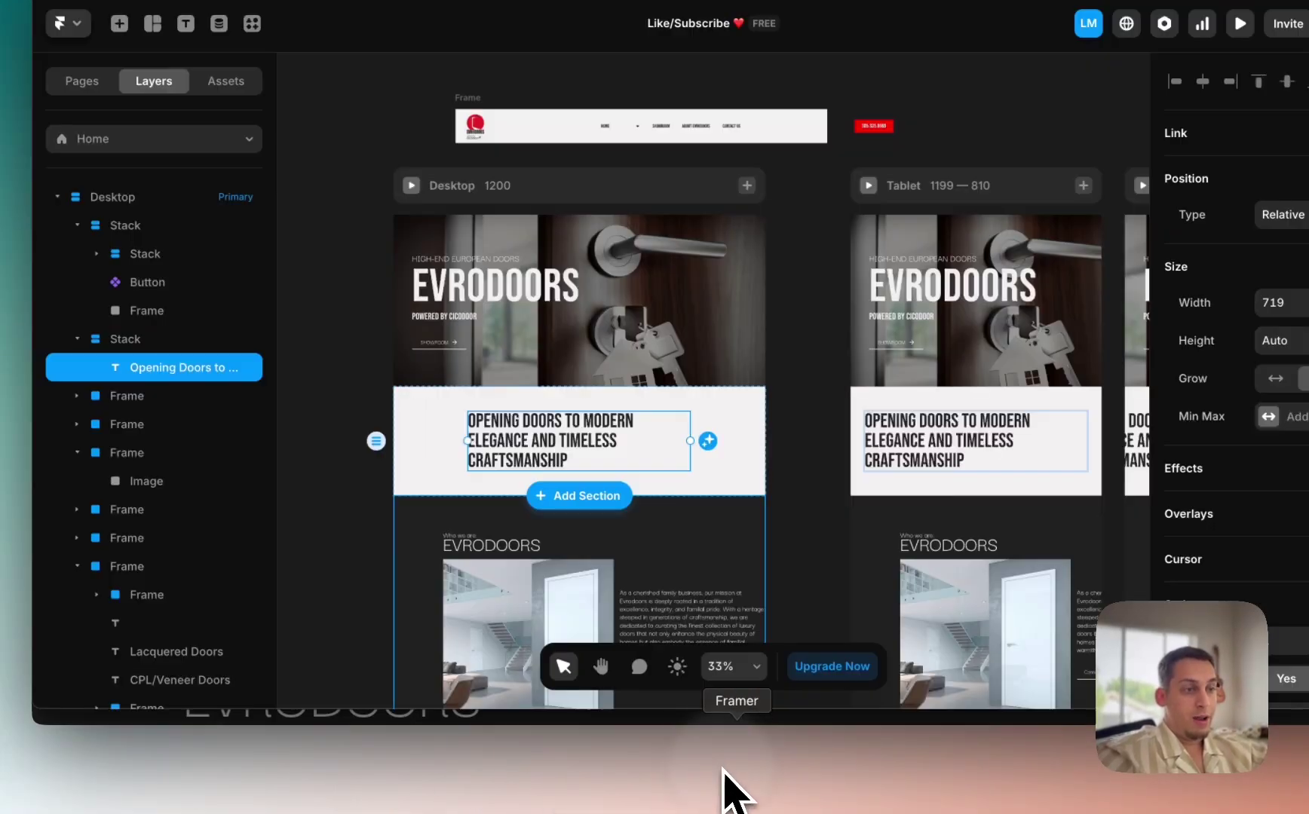
scroll(424, 453, up, 5)
click(1177, 375)
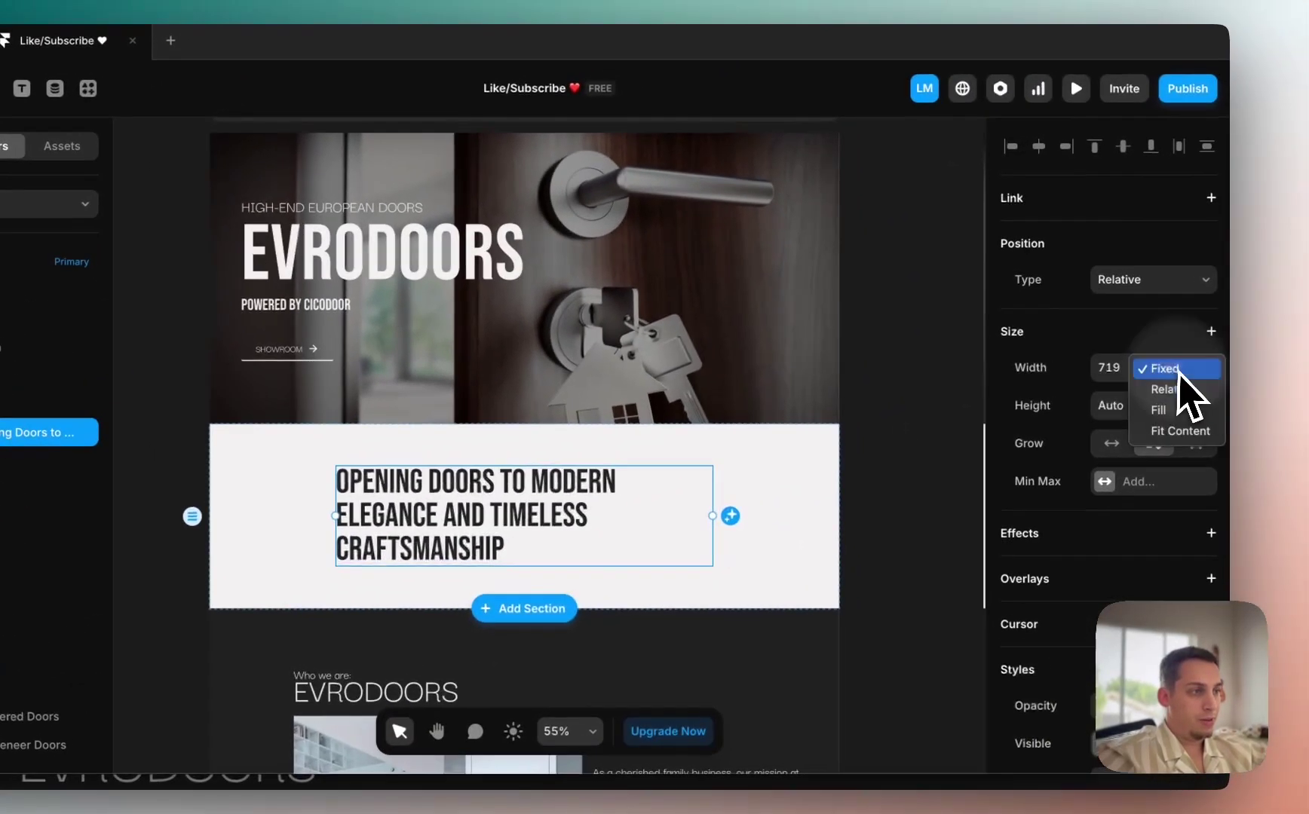
click(1155, 413)
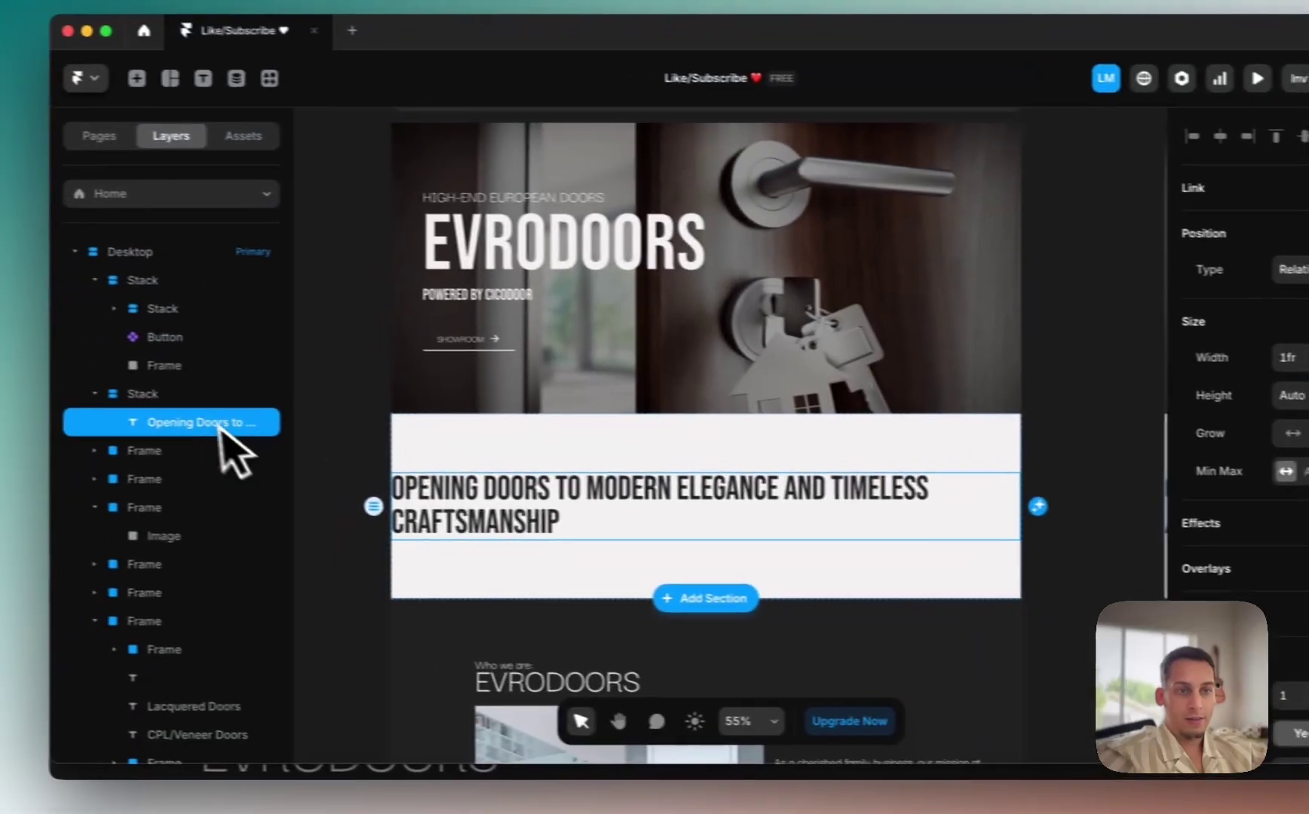
click(3, 410)
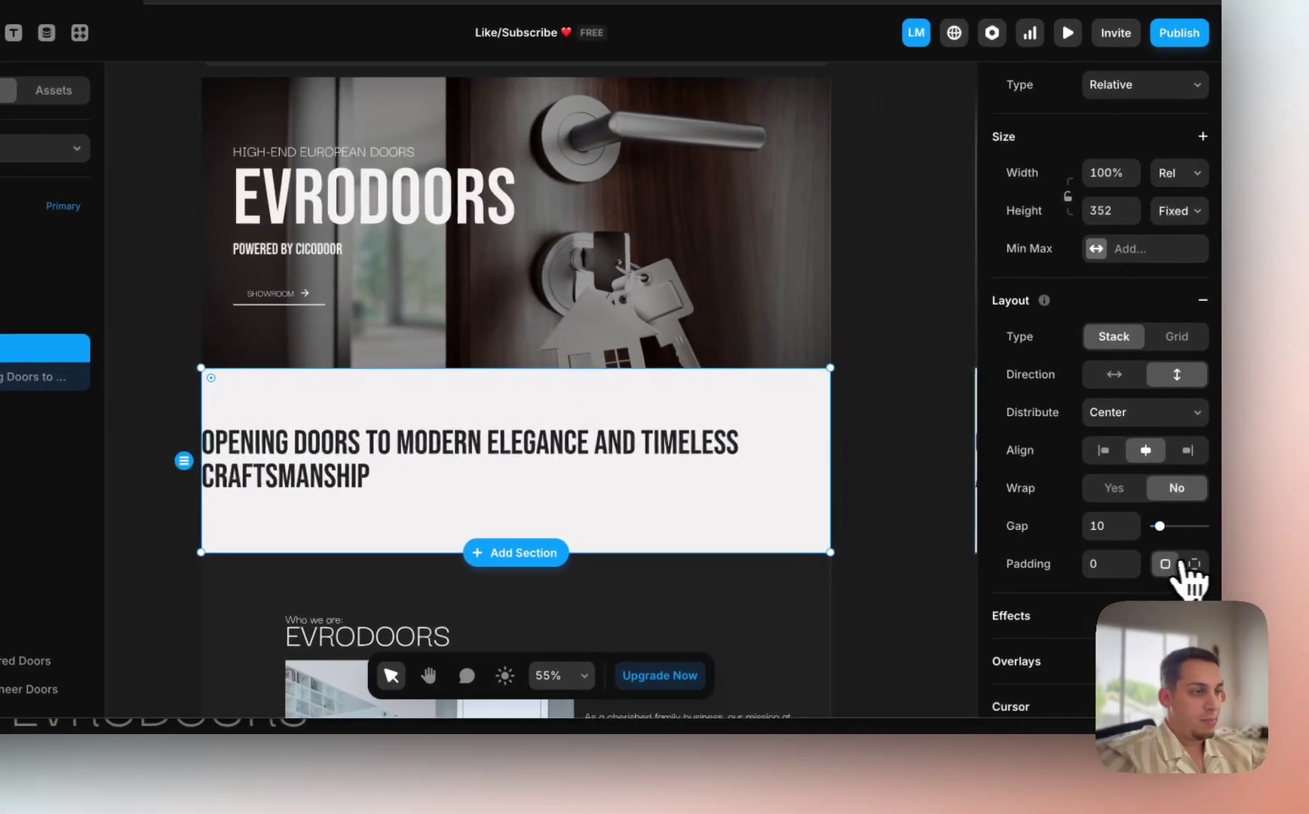
click(1192, 566)
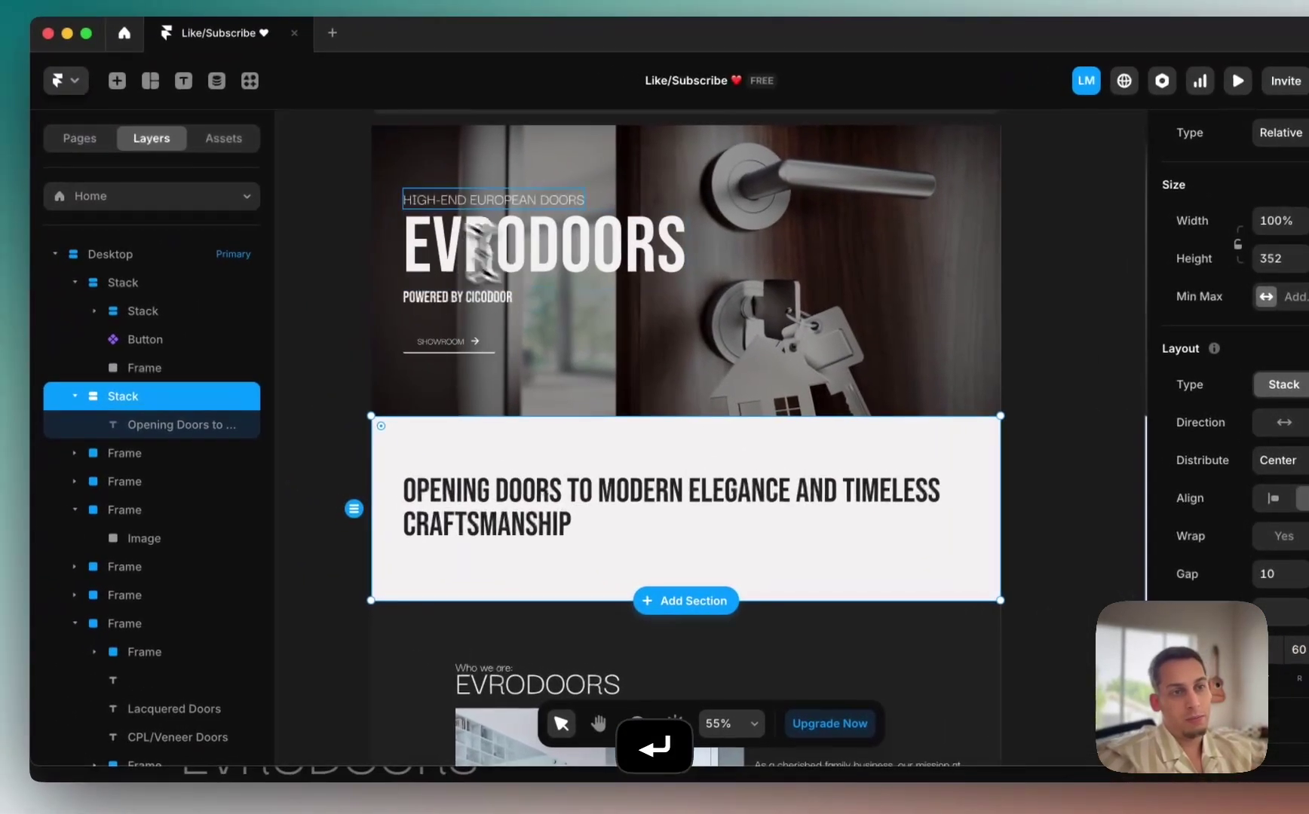
click(119, 389)
scroll(301, 440, down, 5)
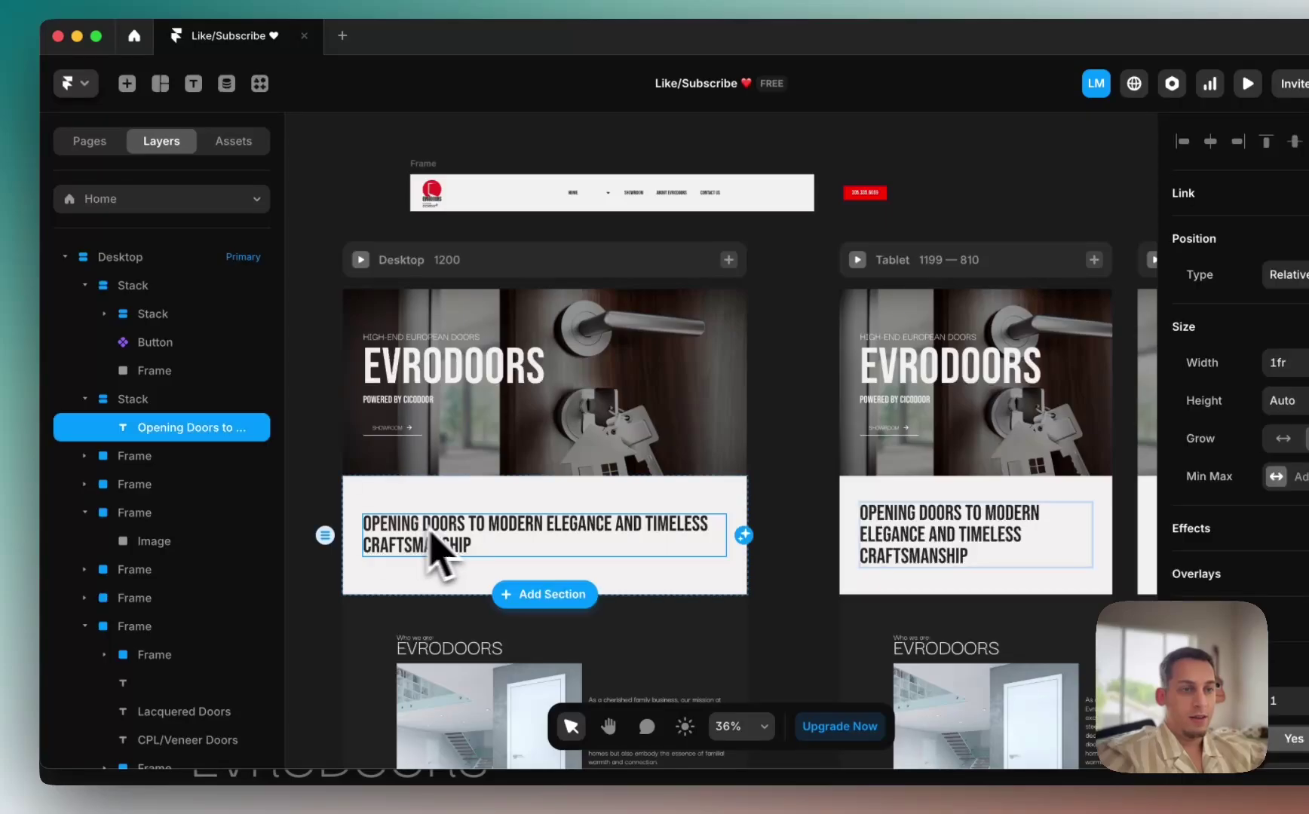
click(412, 499)
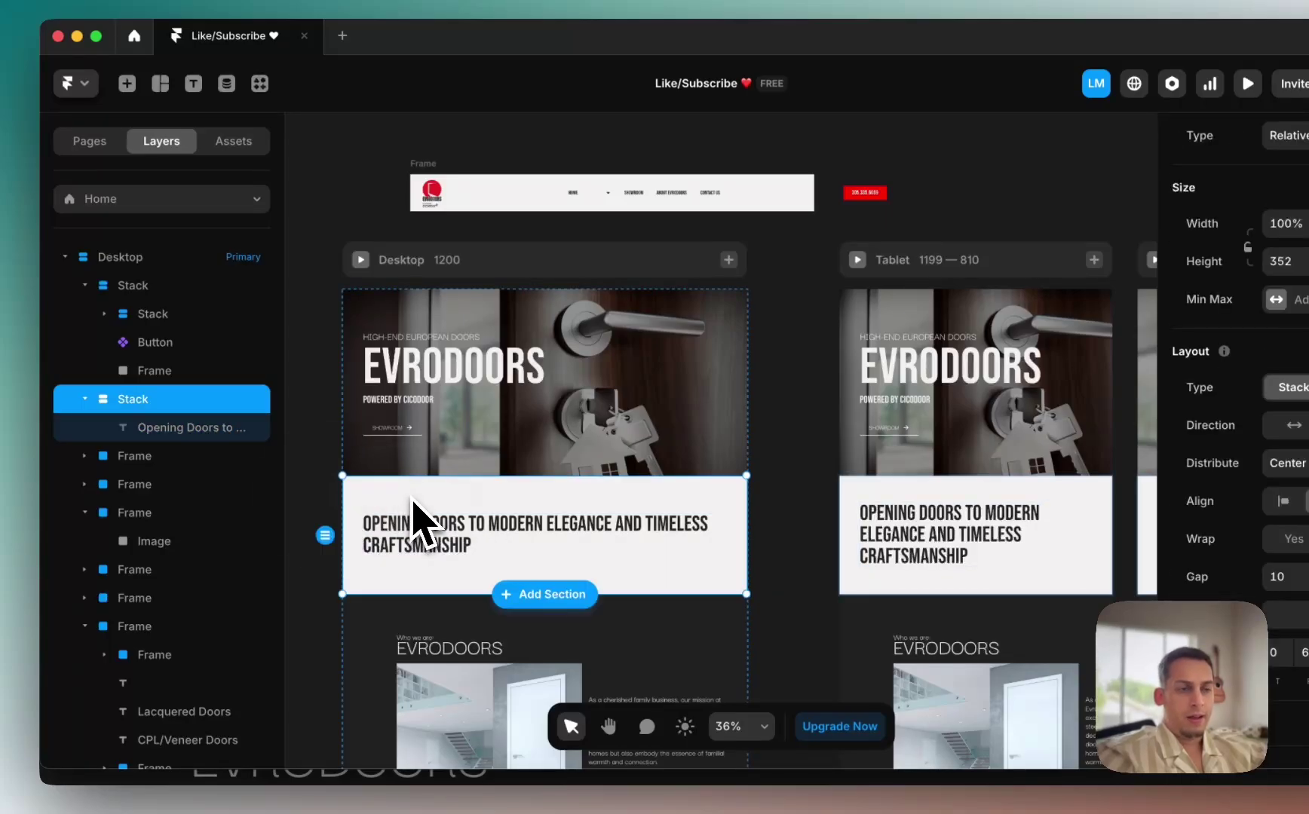
click(311, 496)
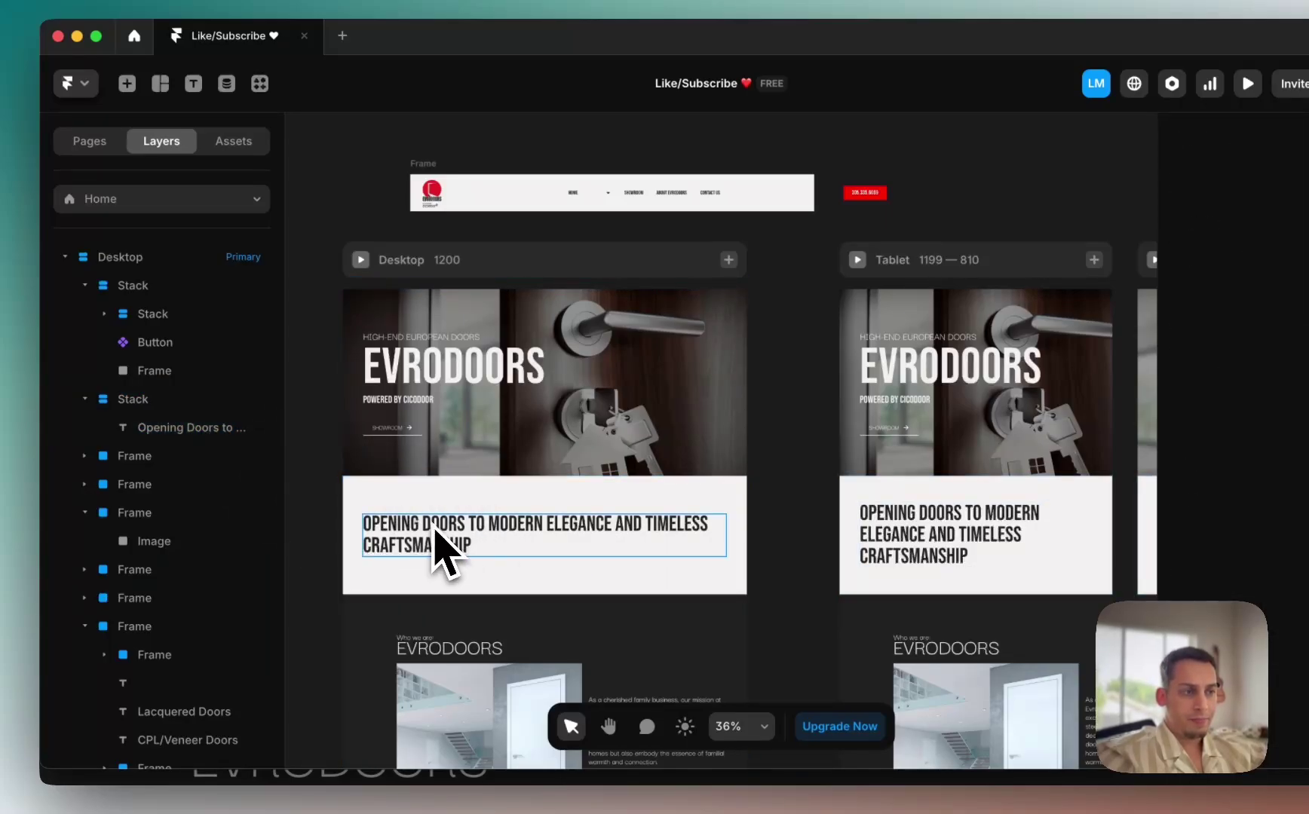
scroll(431, 528, down, 5)
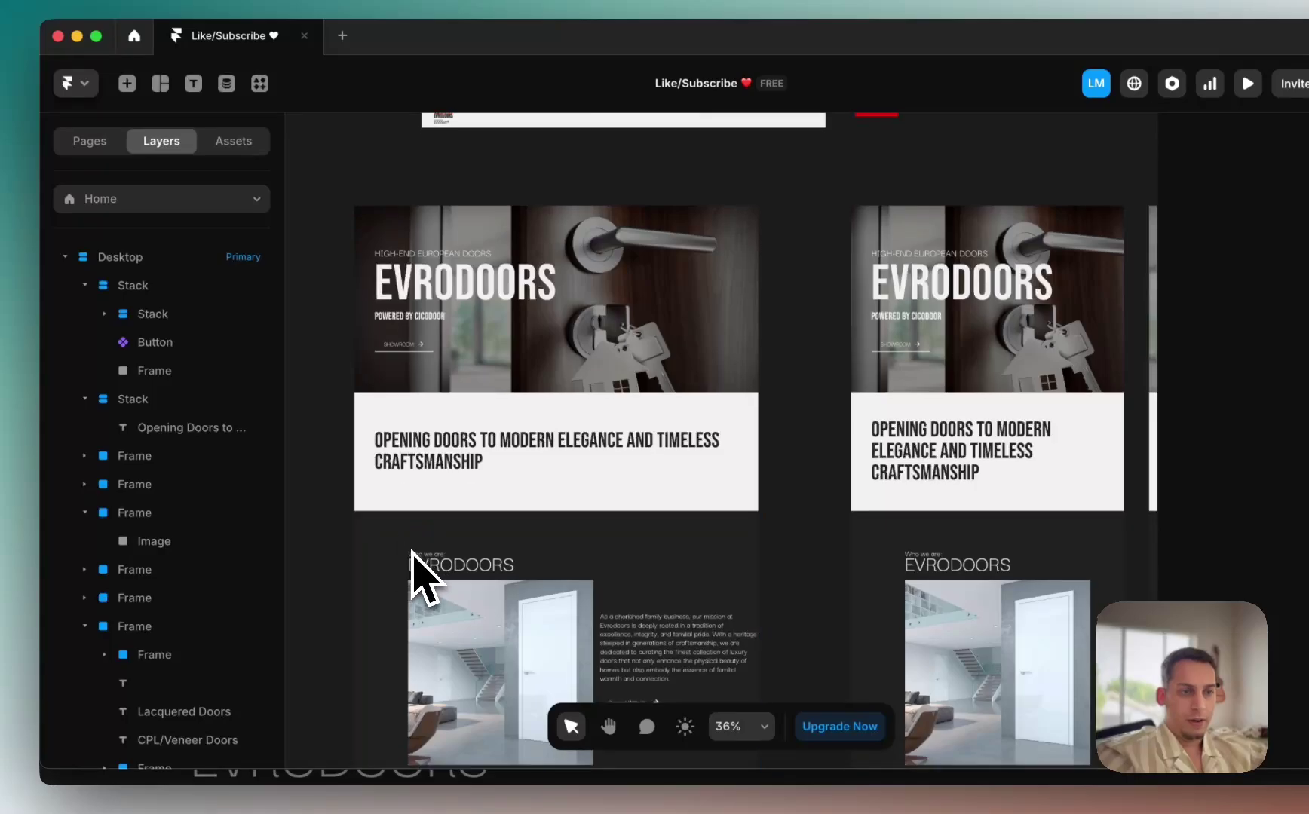
scroll(426, 411, up, 3)
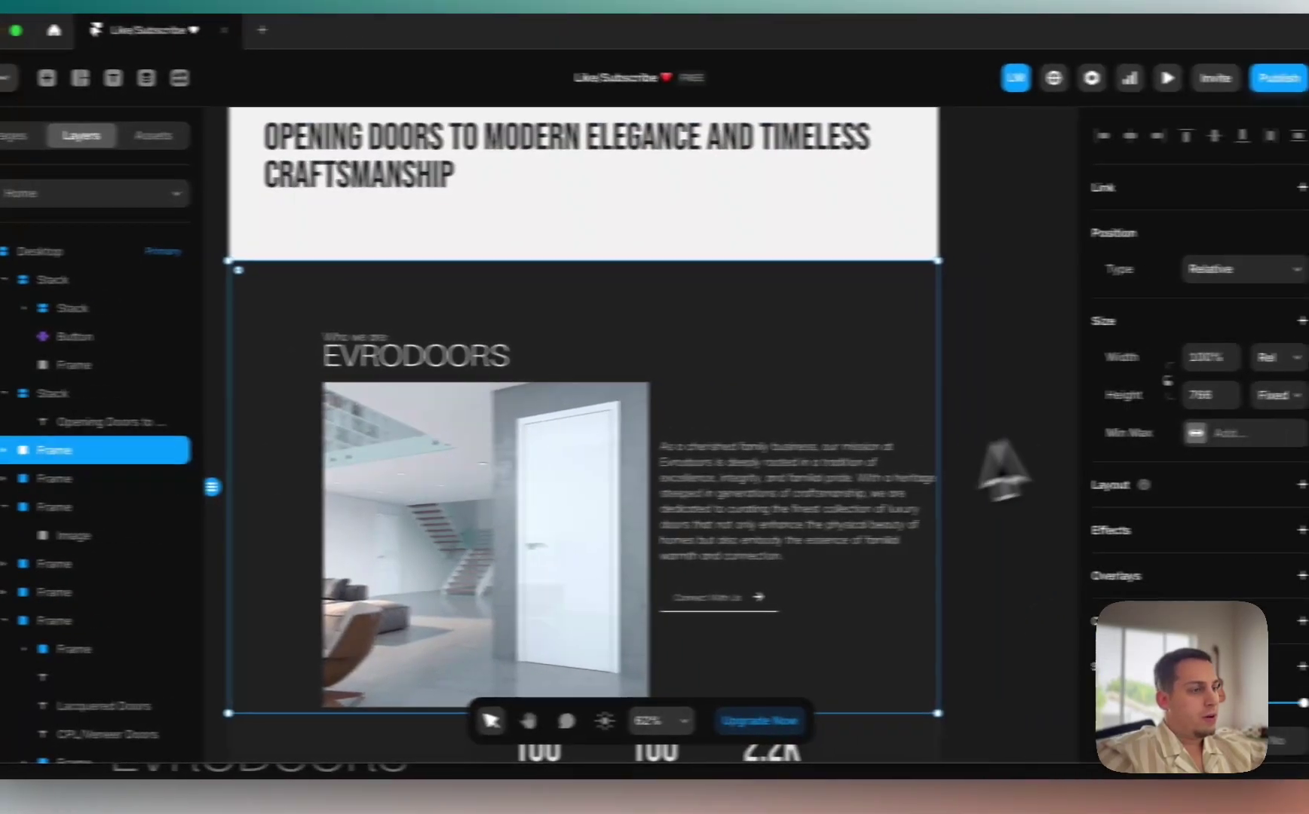
scroll(1221, 462, down, 4)
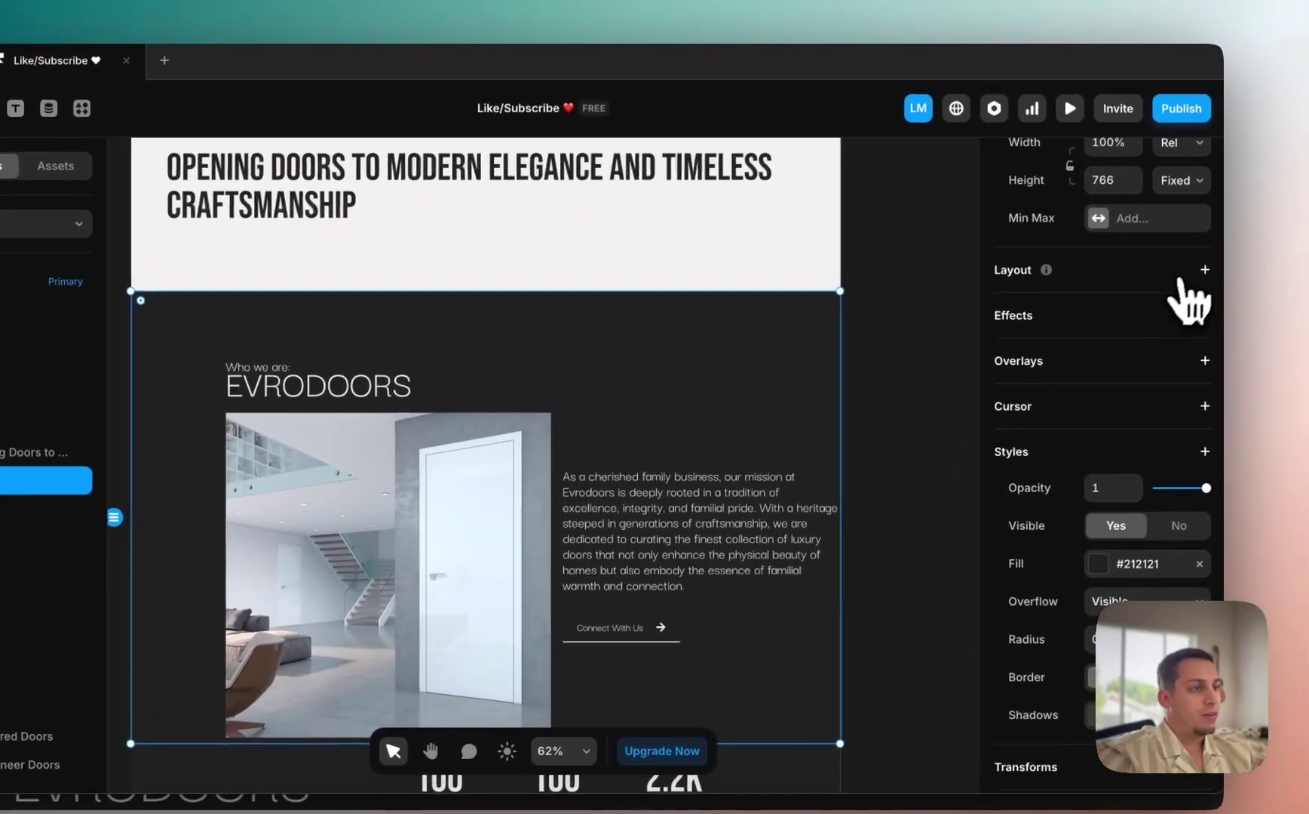
click(1222, 241)
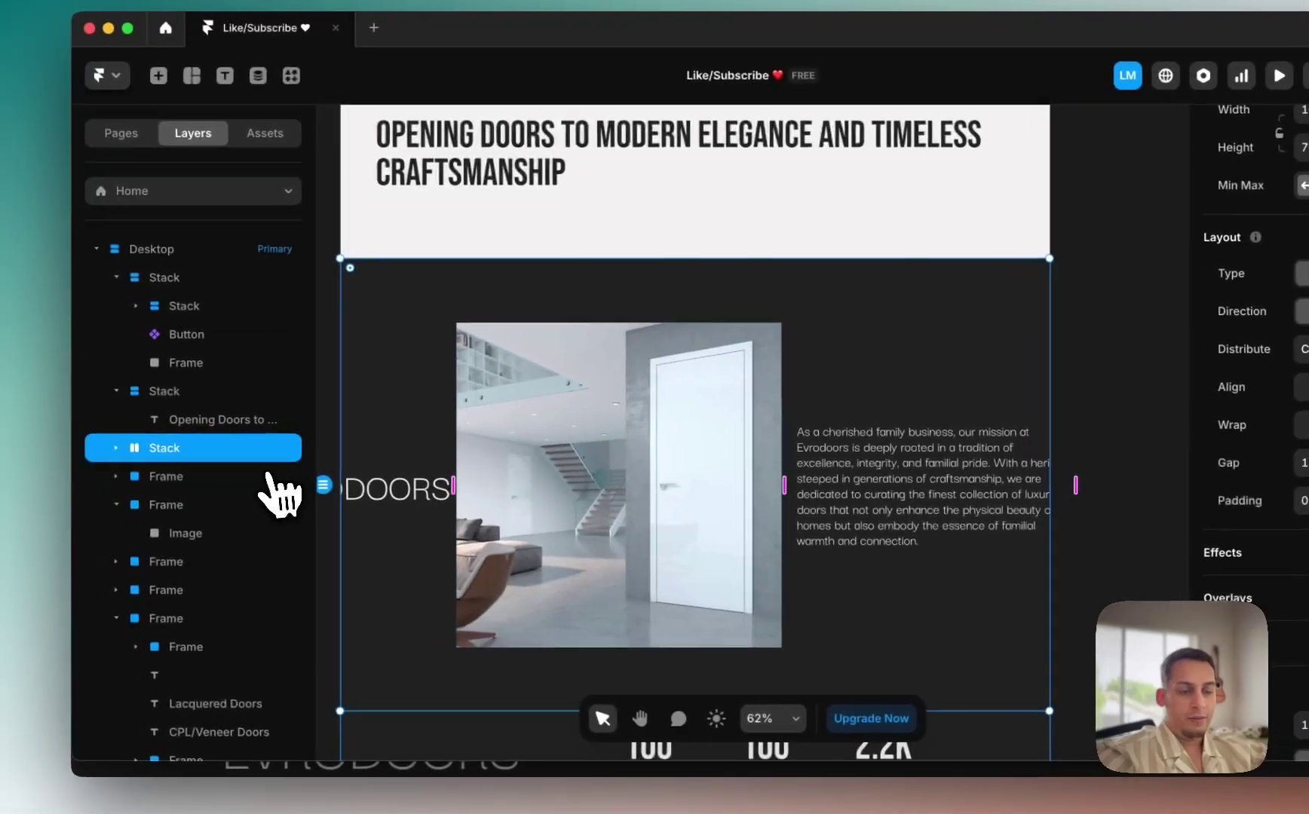
key(super+z)
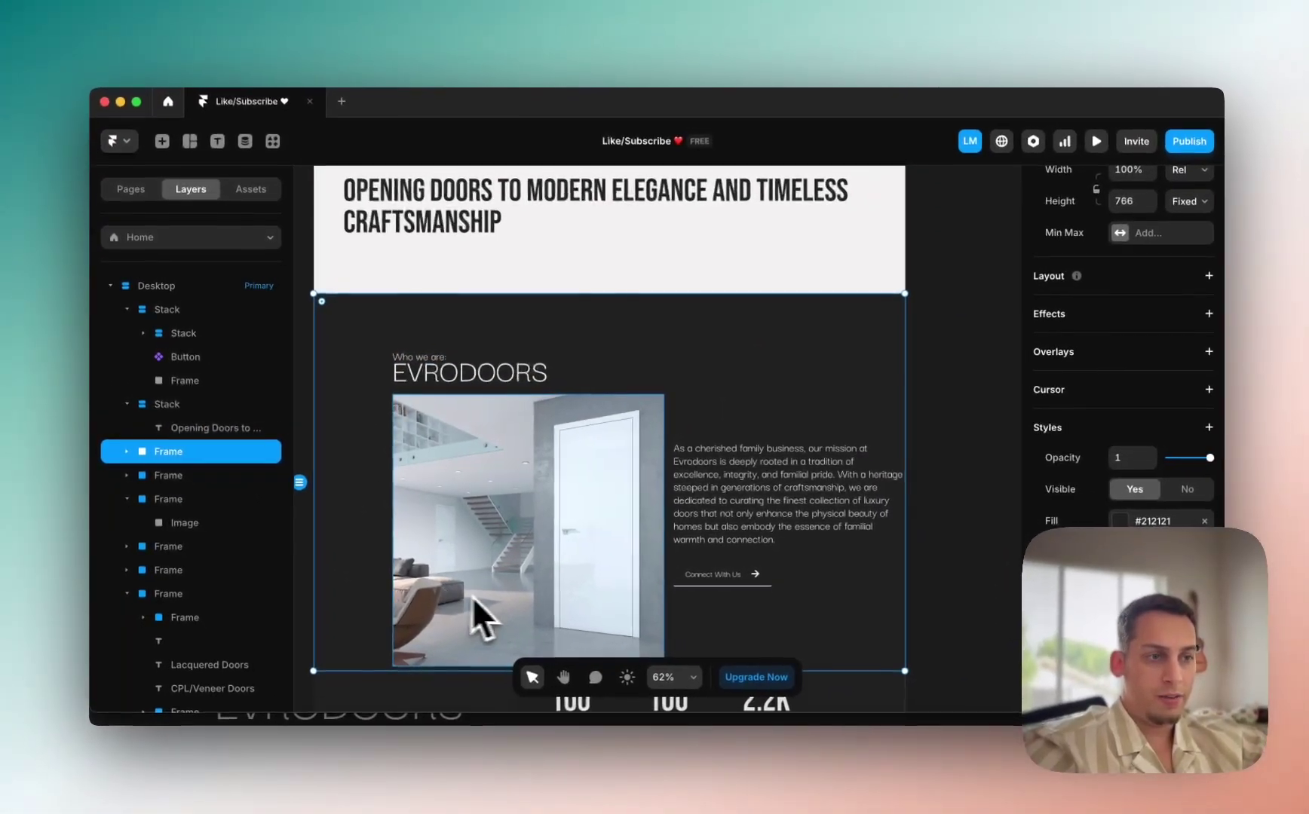
scroll(473, 597, right, 5)
scroll(564, 579, down, 2)
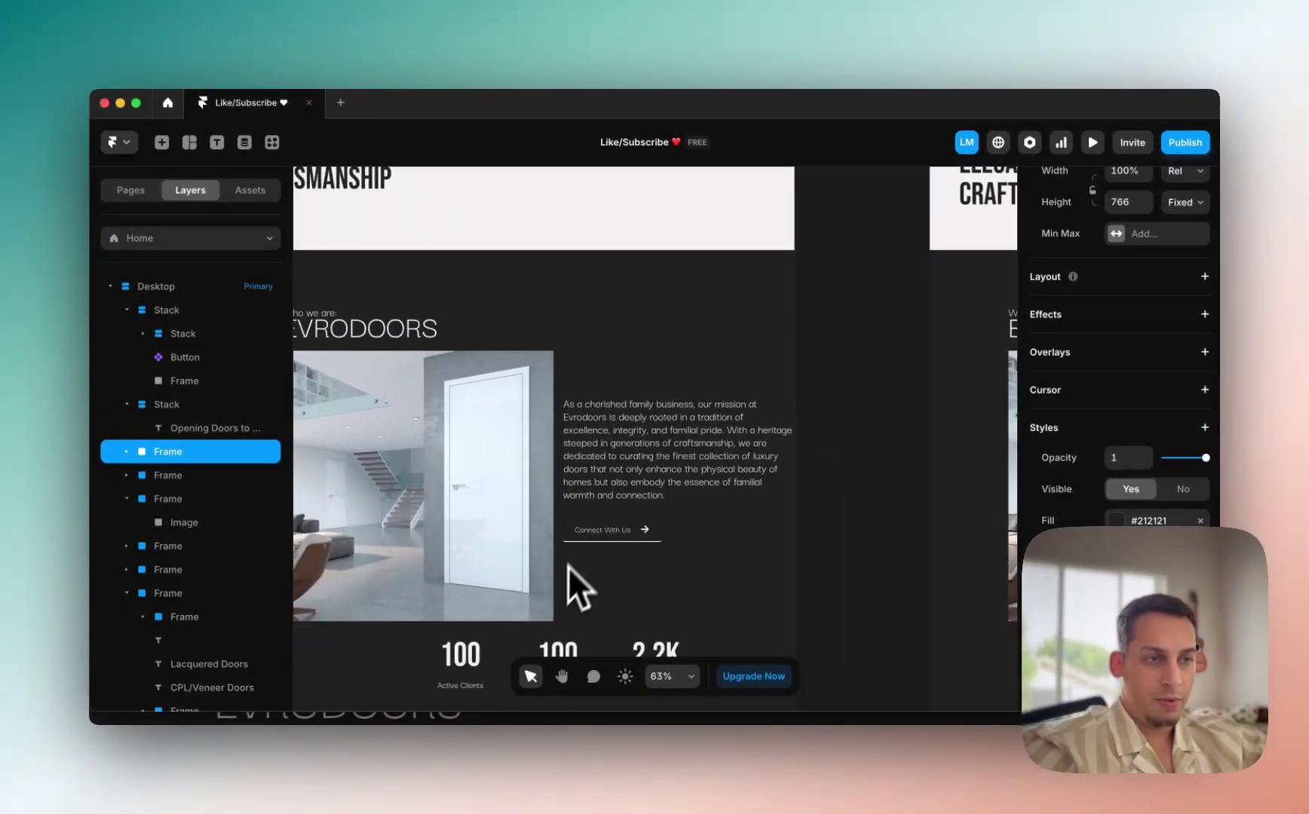
double_click(598, 520)
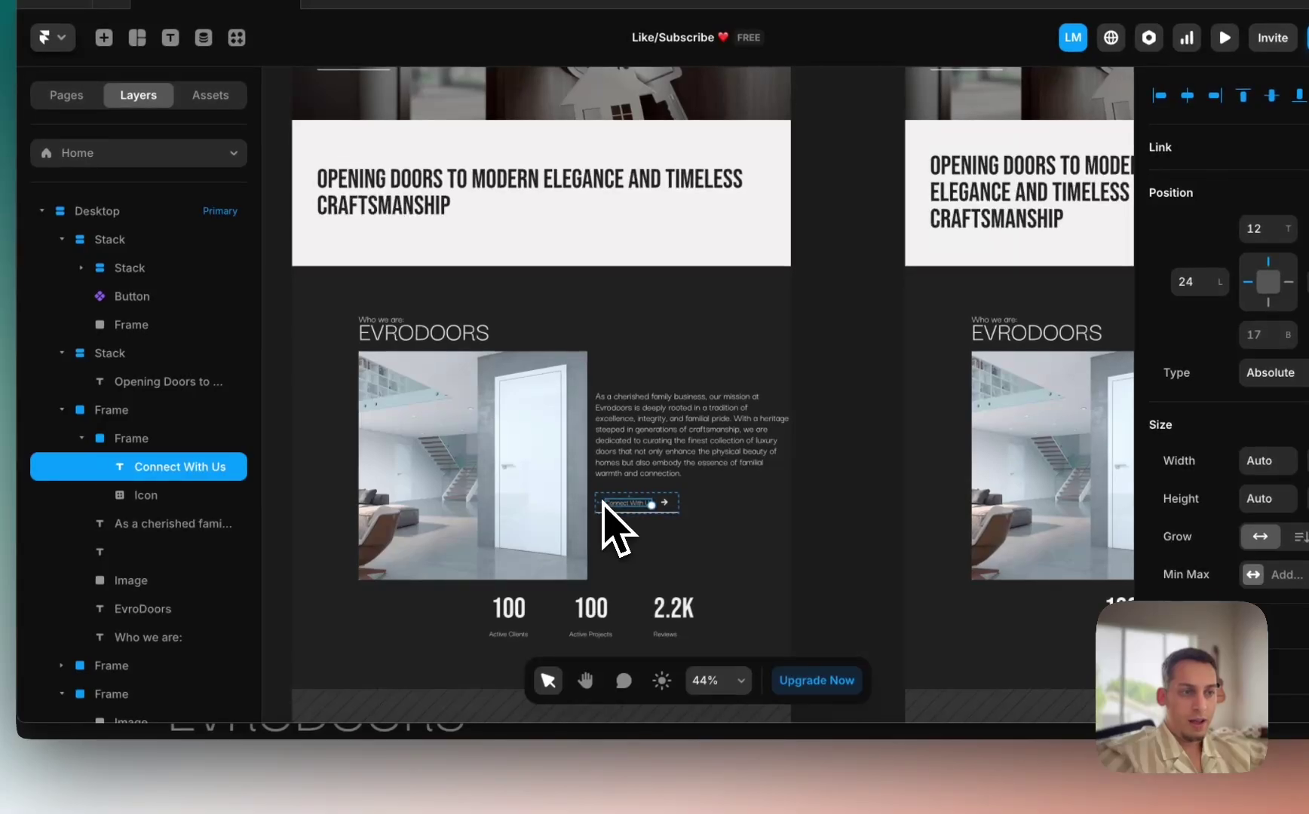
scroll(603, 502, down, 3)
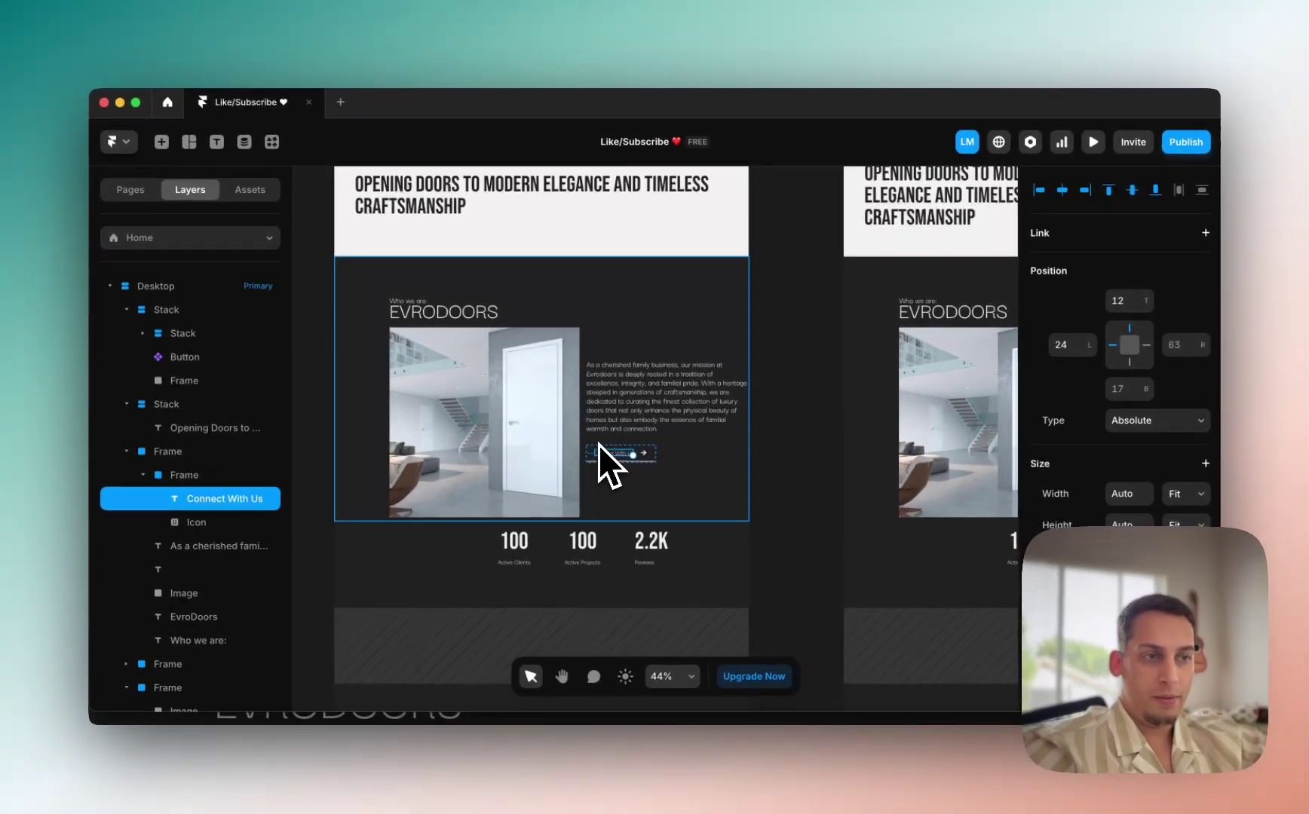
click(399, 305)
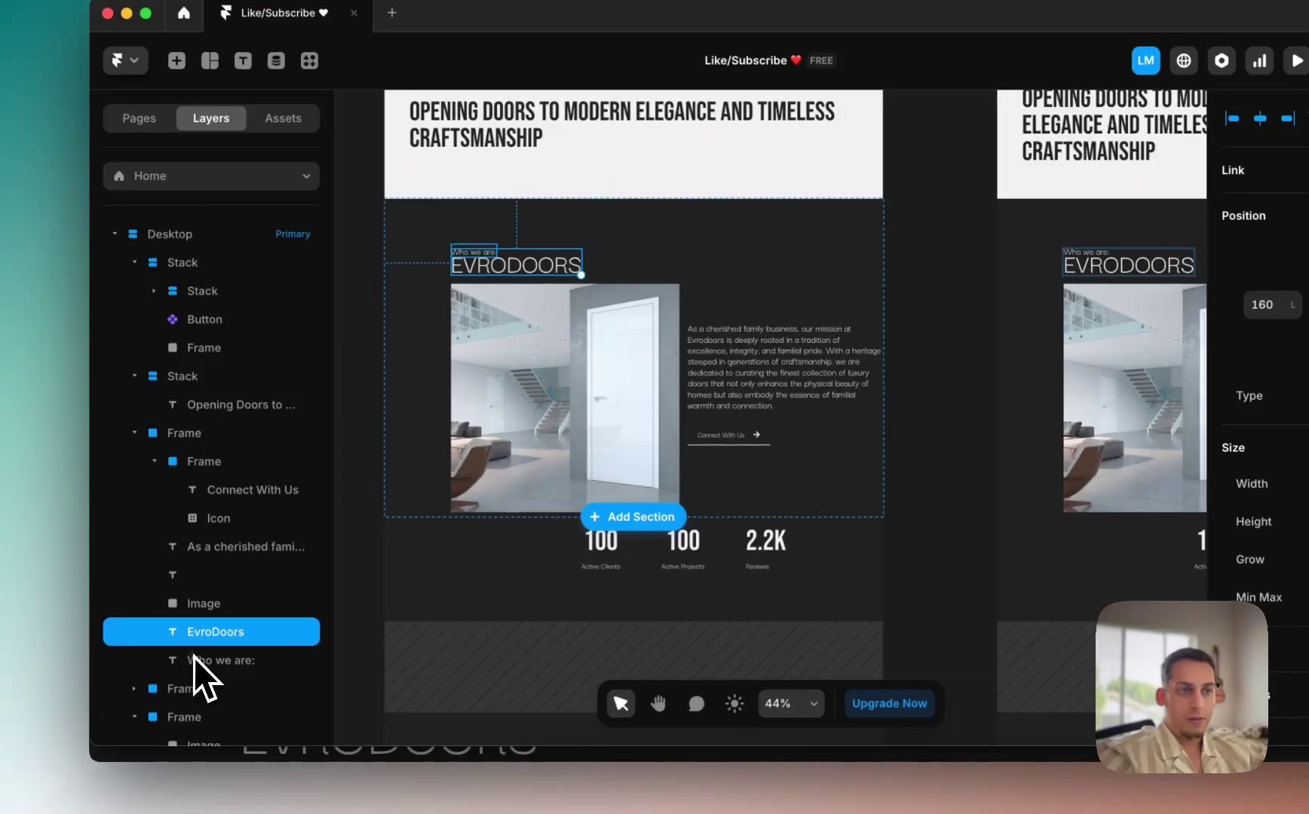
click(194, 658)
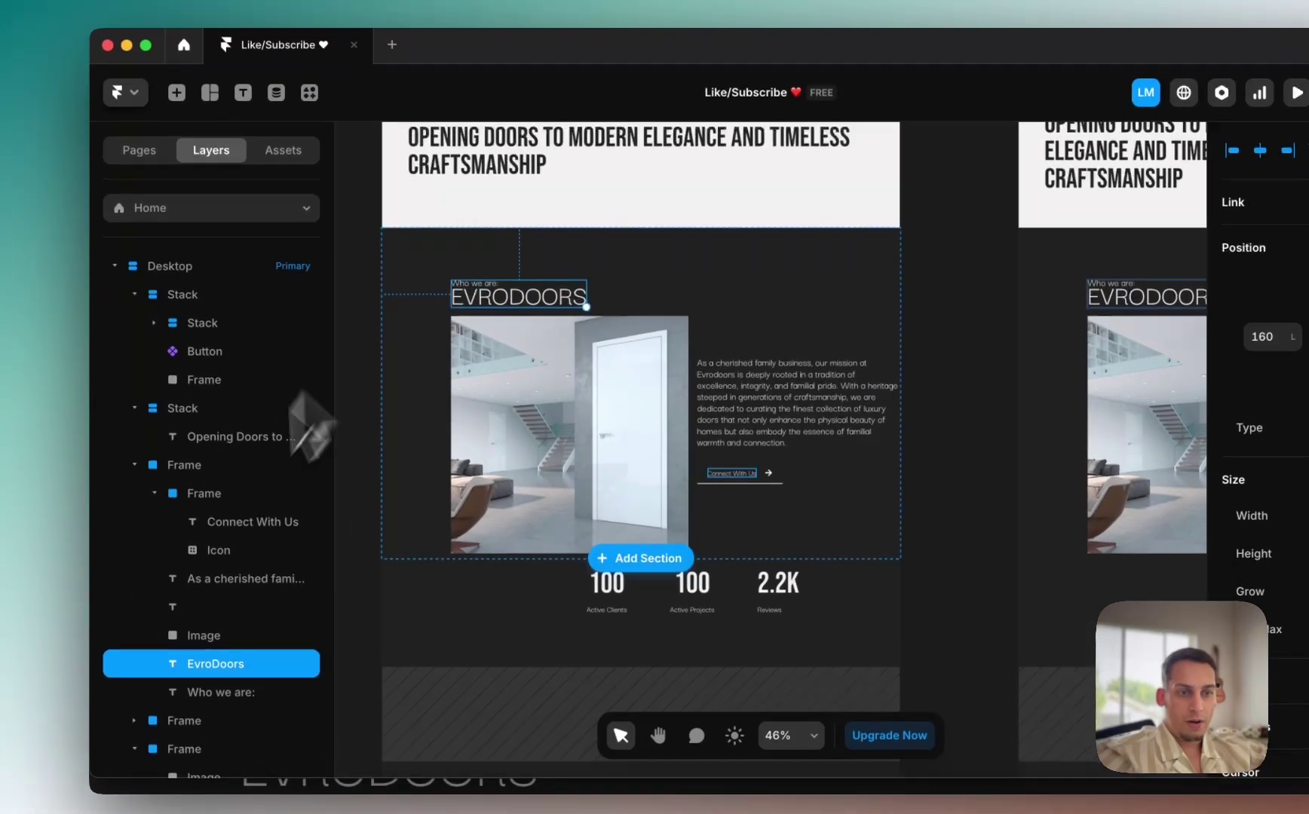
click(214, 660)
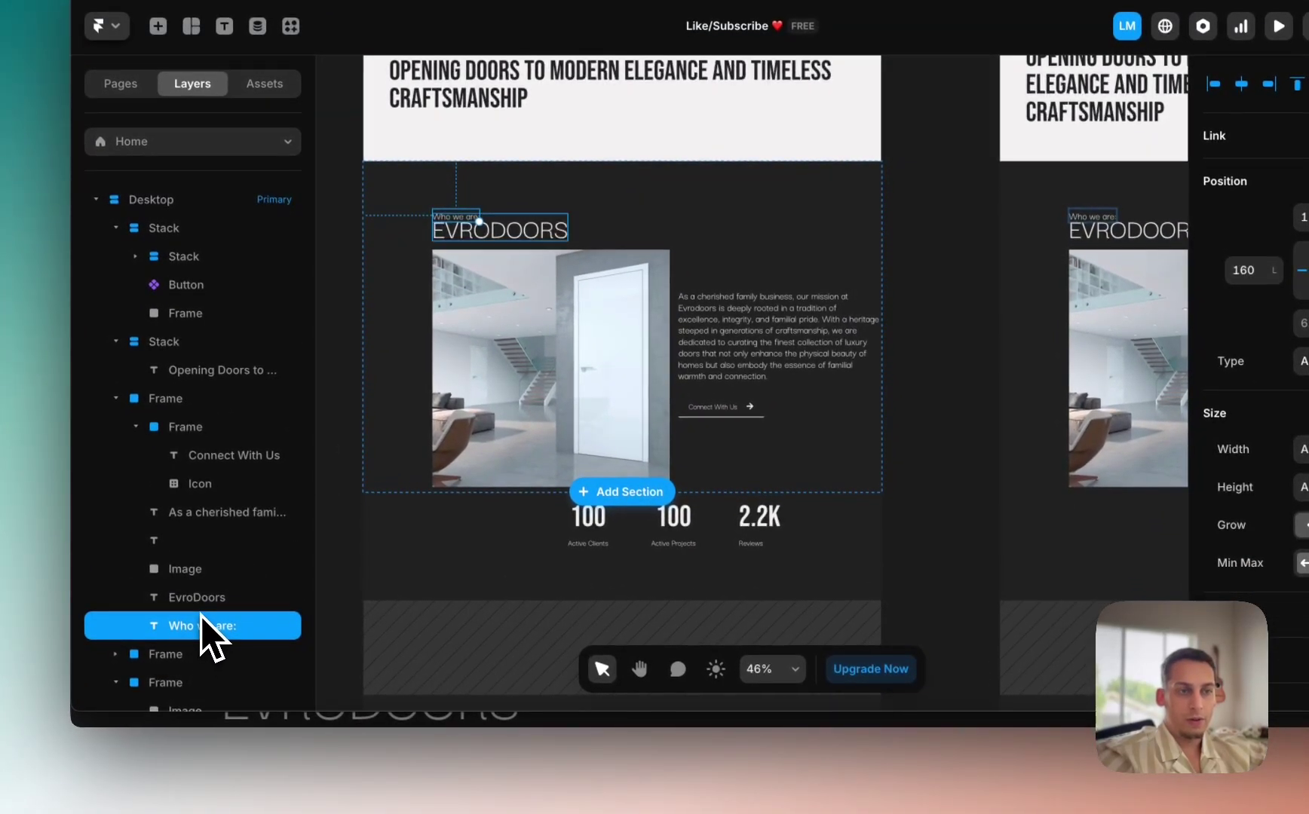
Step: Stack the two Who we are headings, then stack that group with the section image
right_click(201, 611)
click(268, 549)
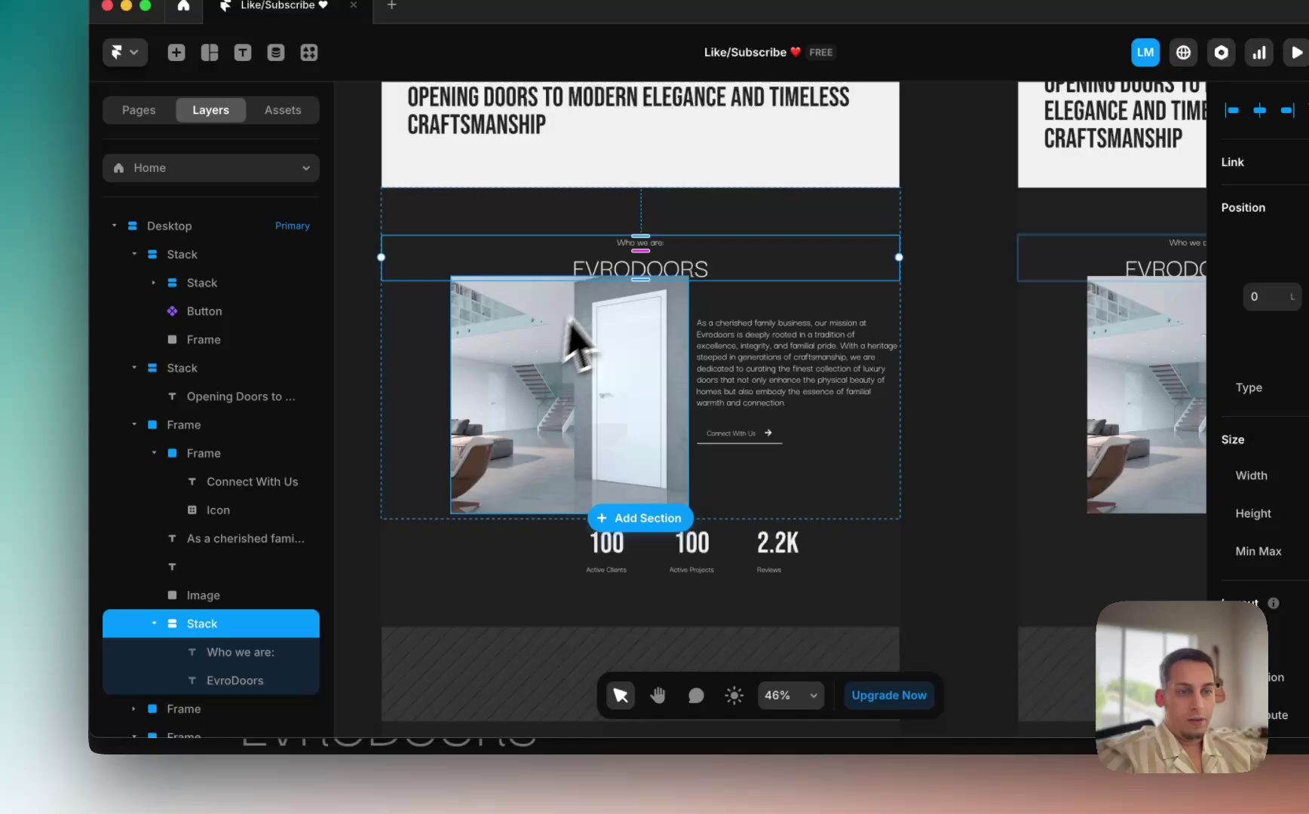
click(601, 311)
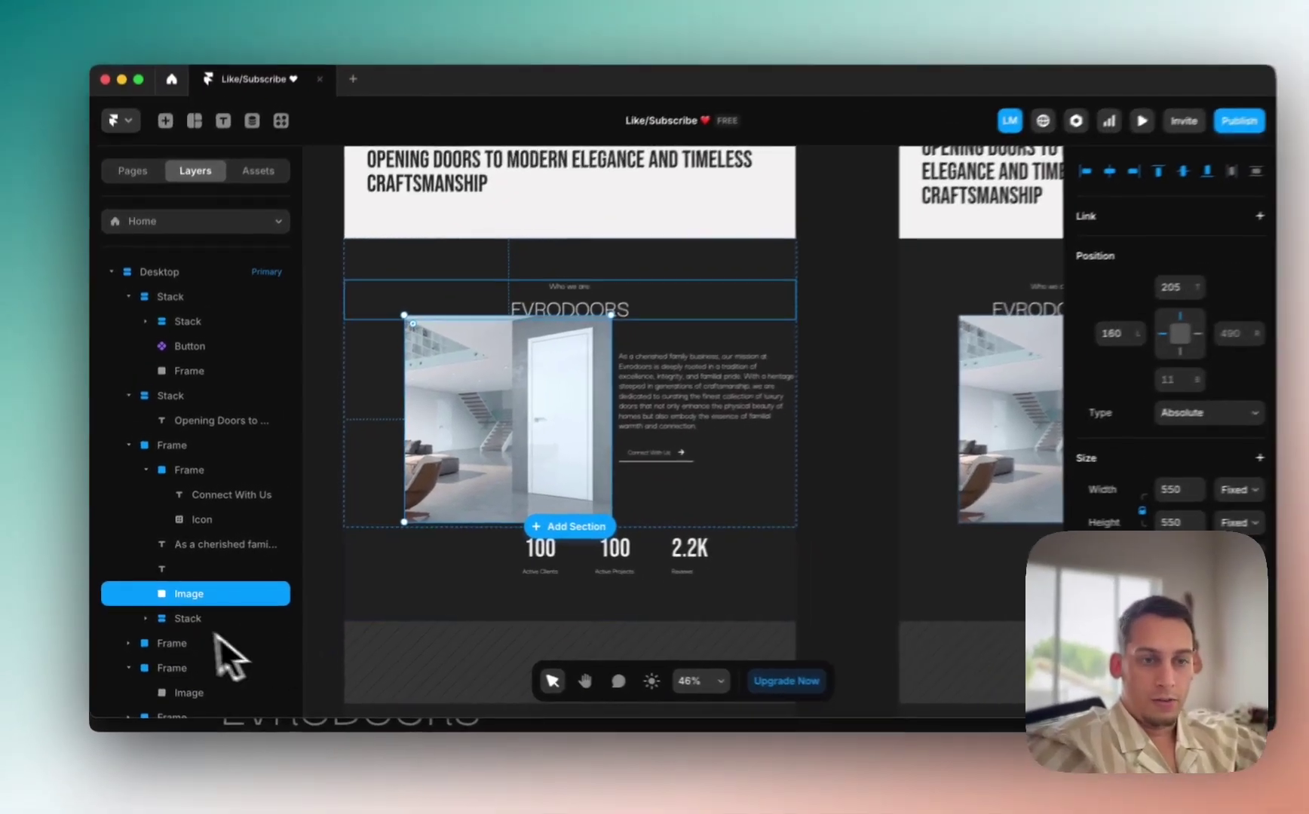
shift+click(188, 625)
right_click(209, 619)
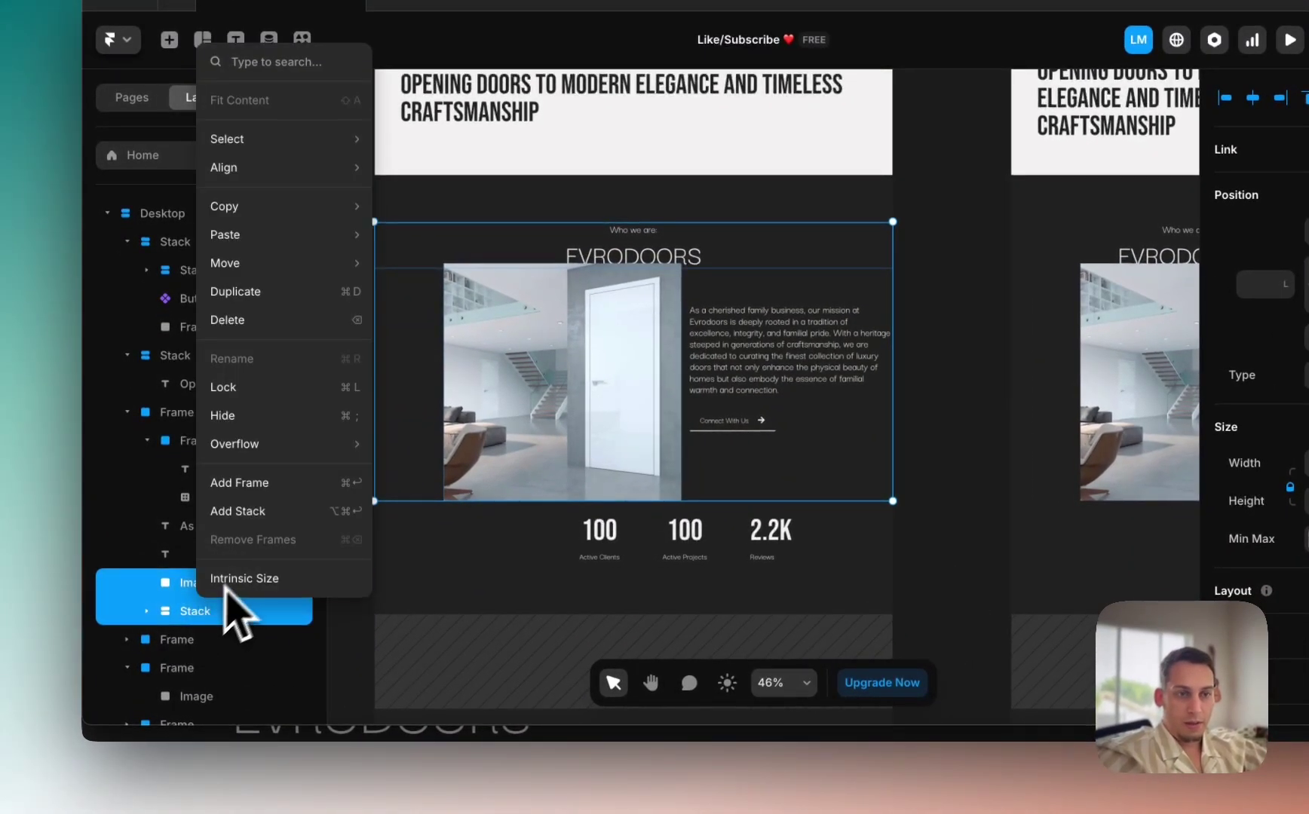
click(238, 511)
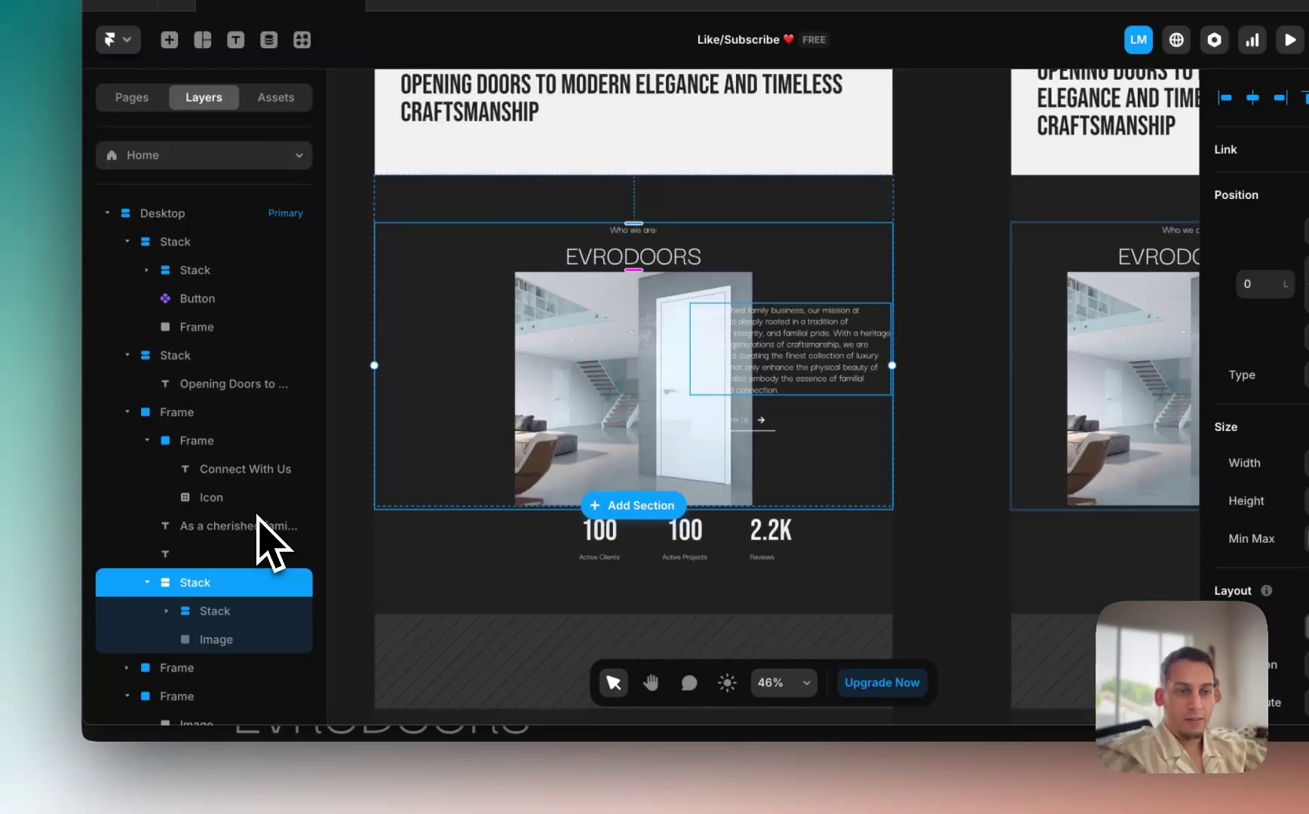
Step: Delete the empty text layer and the Connect With Us button frame
click(181, 554)
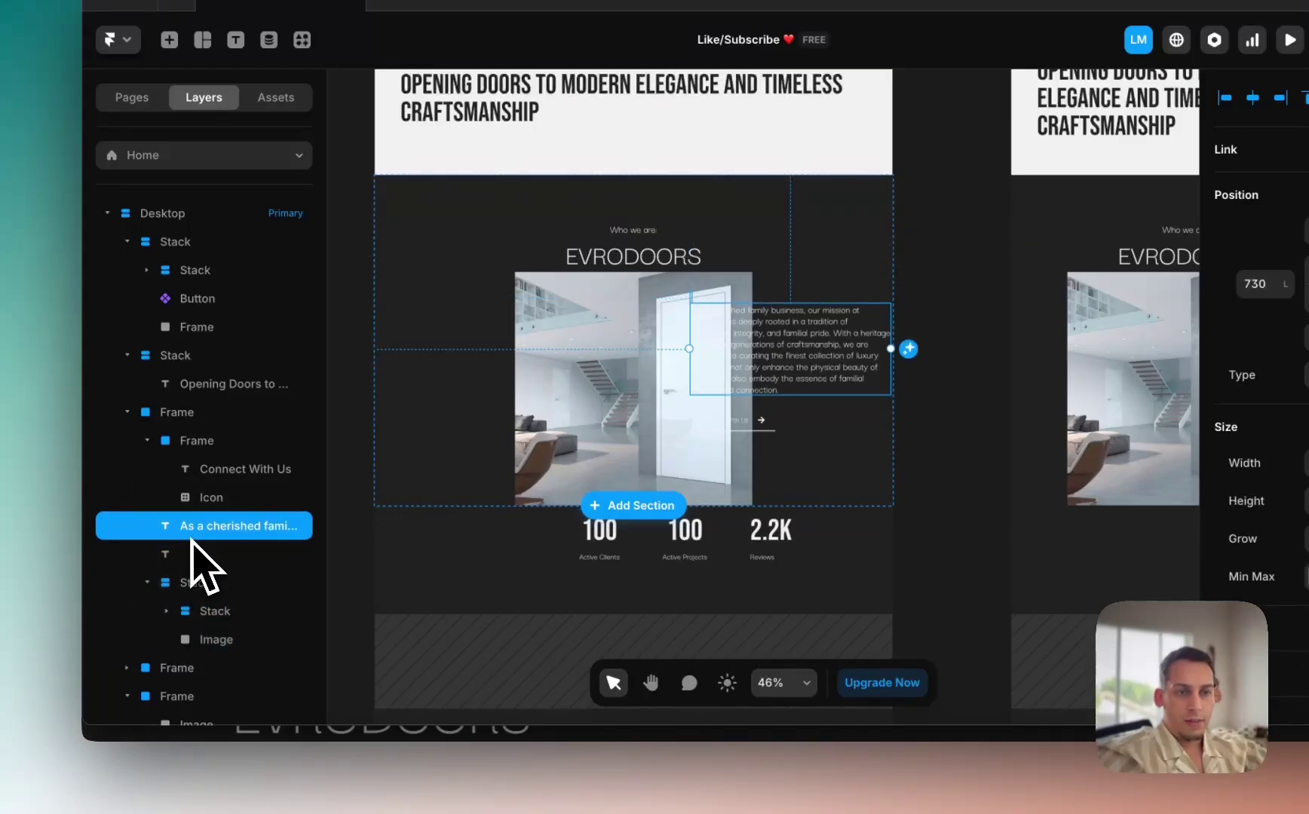
key(BackSpace)
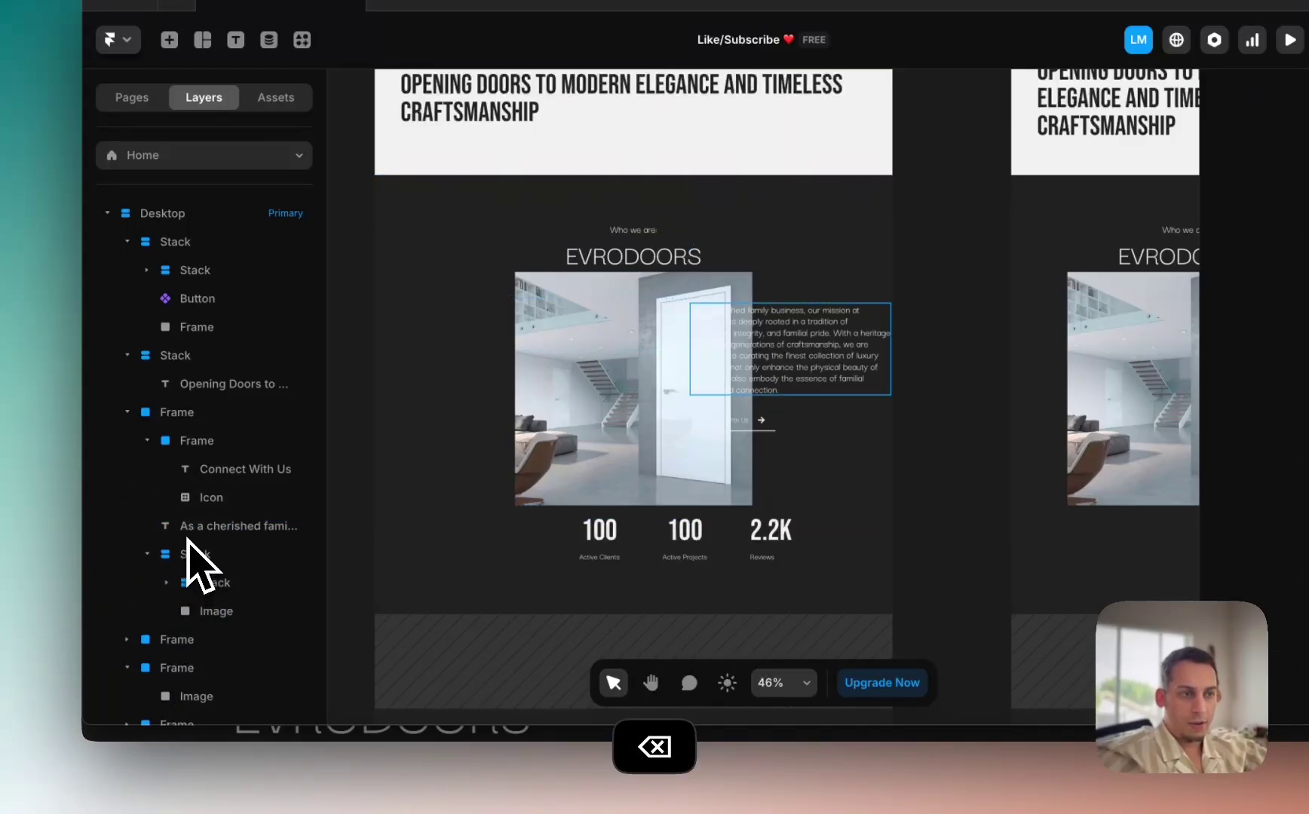
click(198, 441)
key(BackSpace)
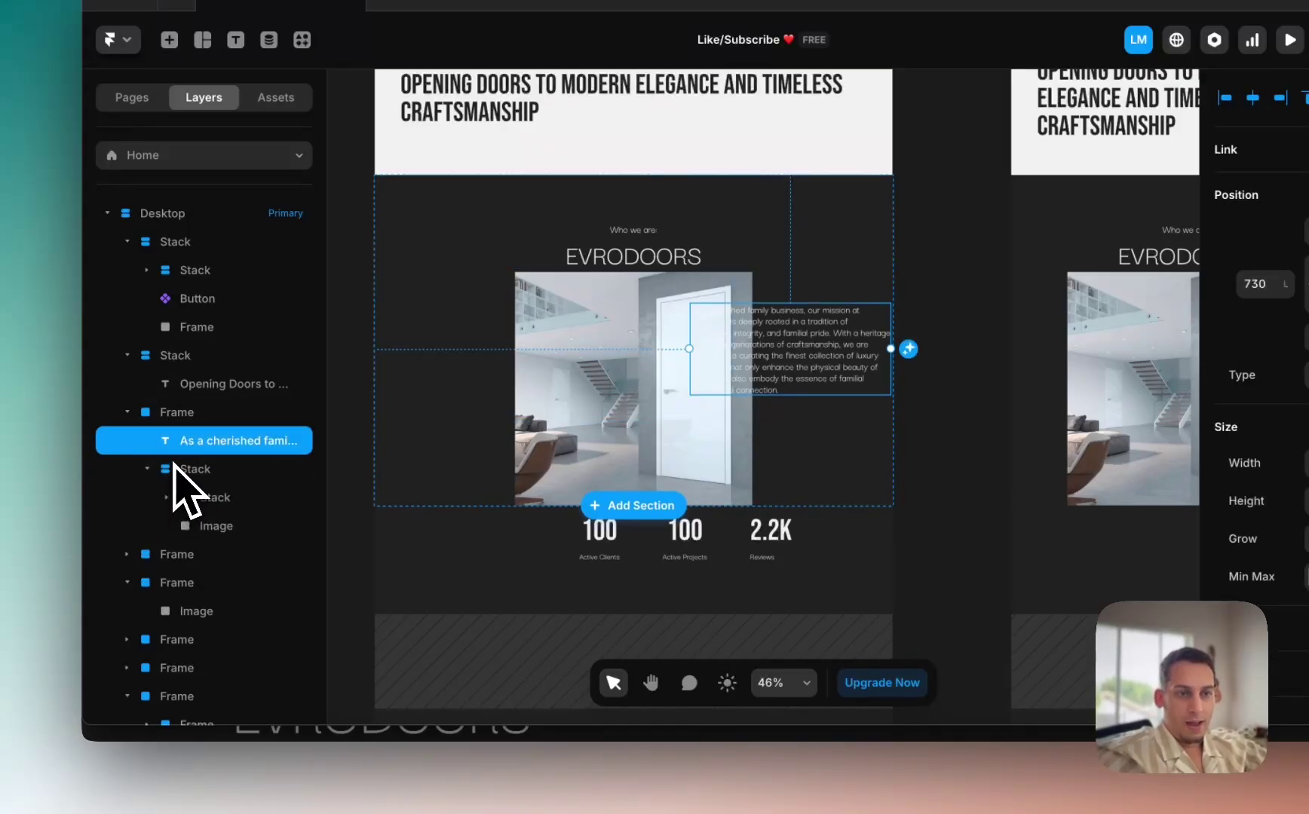
click(169, 419)
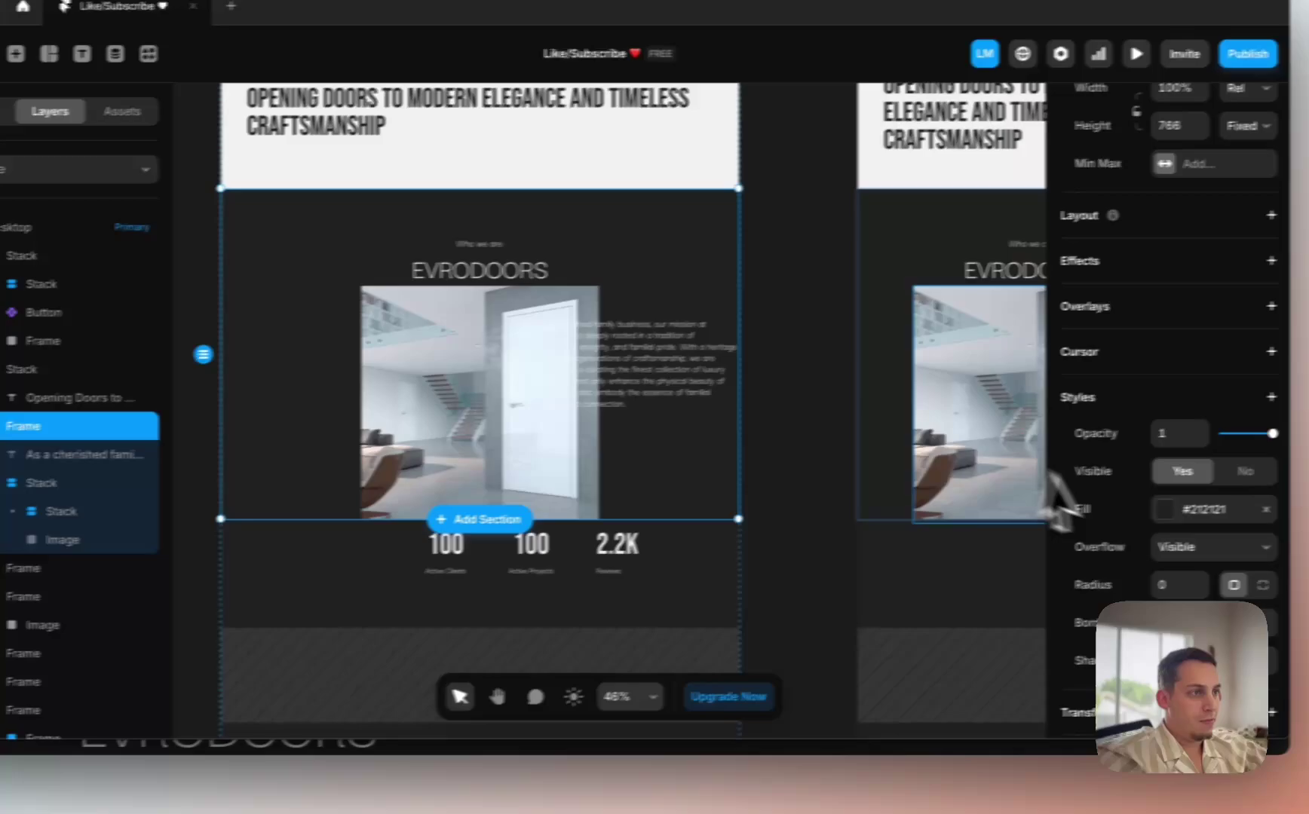
scroll(1216, 490, up, 4)
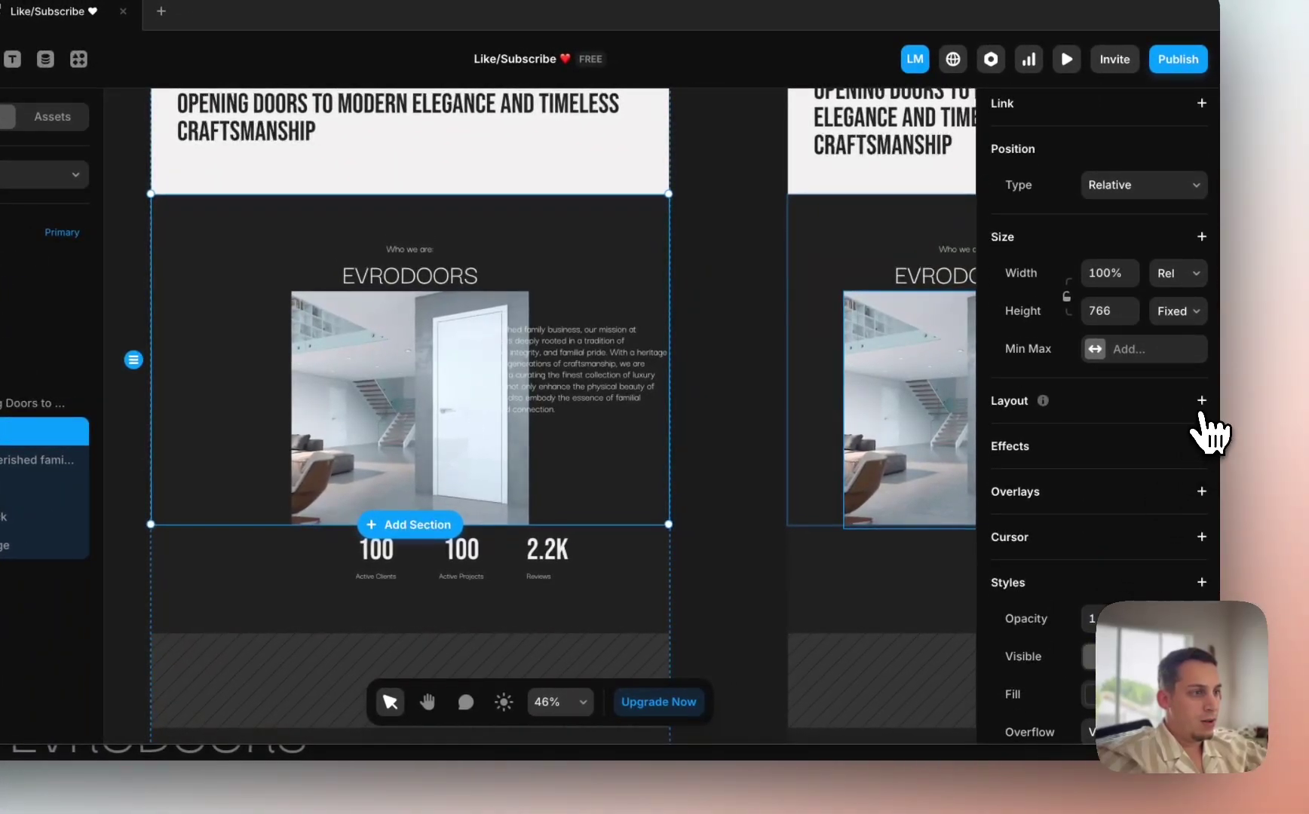
Step: Make the Who we are section a horizontal stack with the image stack set to Fill width
click(1202, 400)
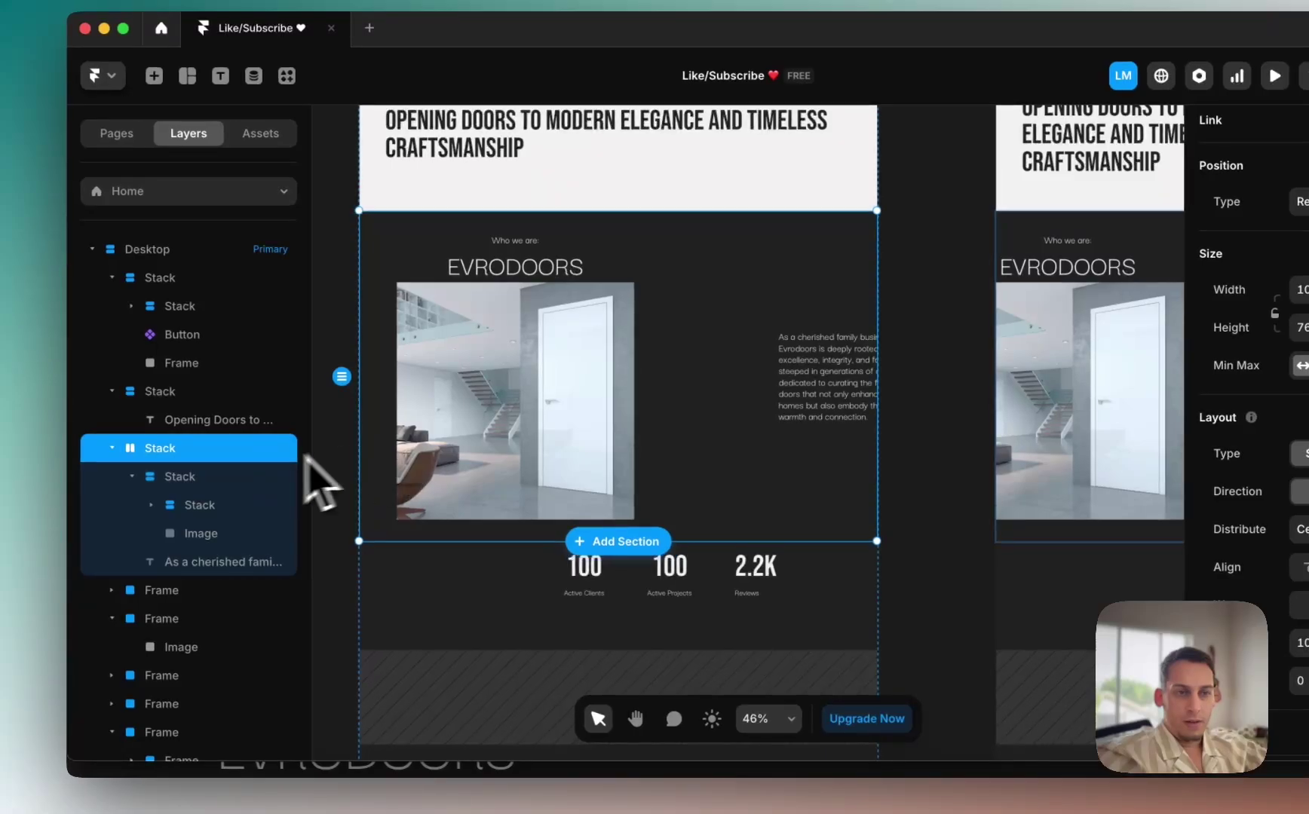
click(246, 478)
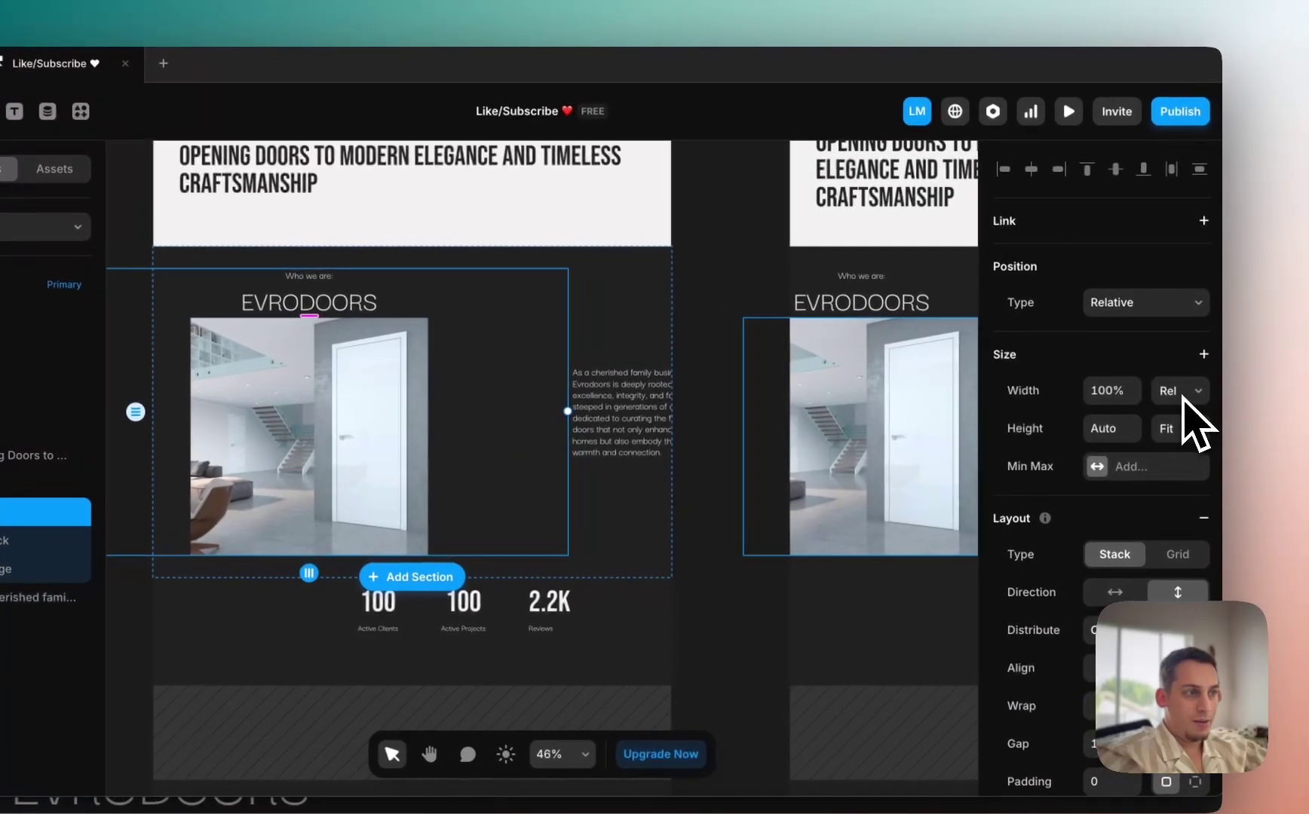
click(1181, 395)
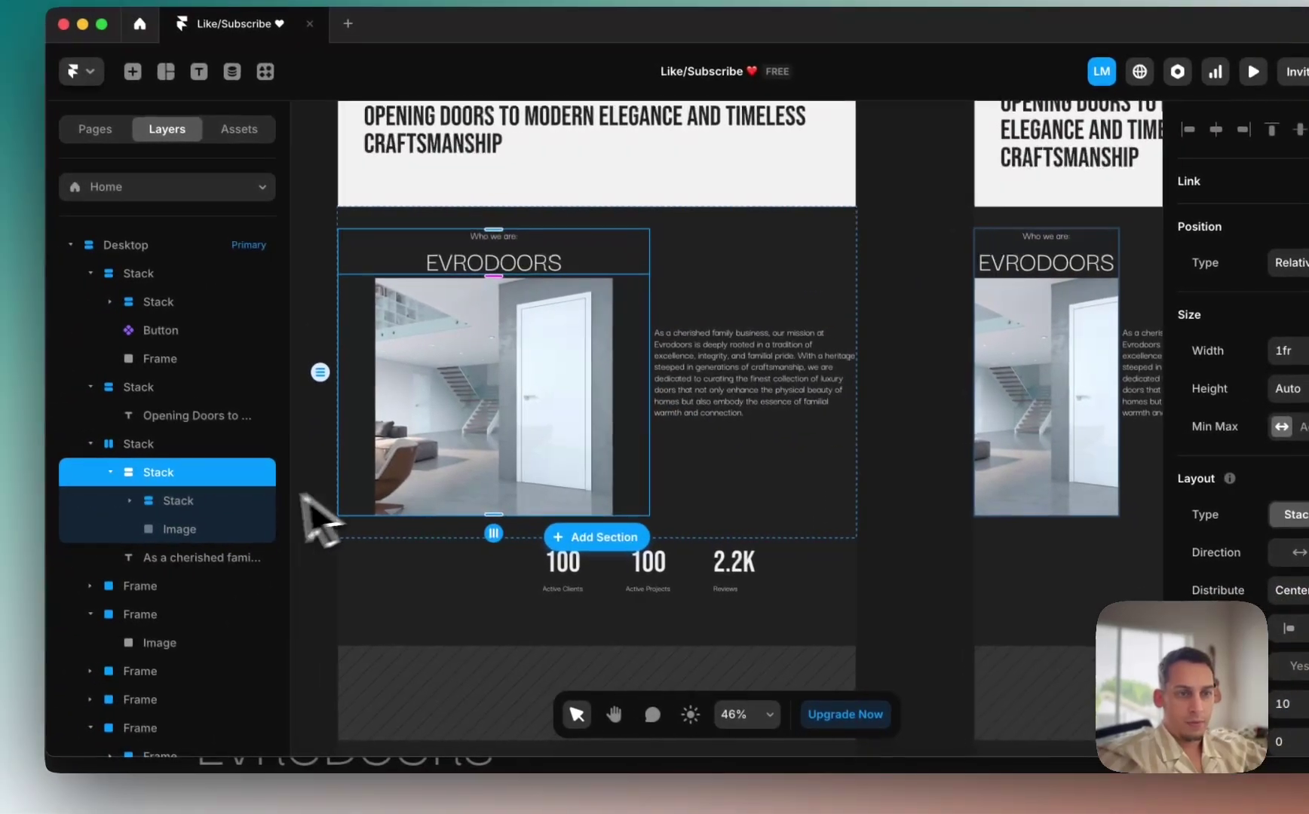
Step: Wrap the Who we are paragraph in its own stack that fills the width
click(31, 521)
click(226, 522)
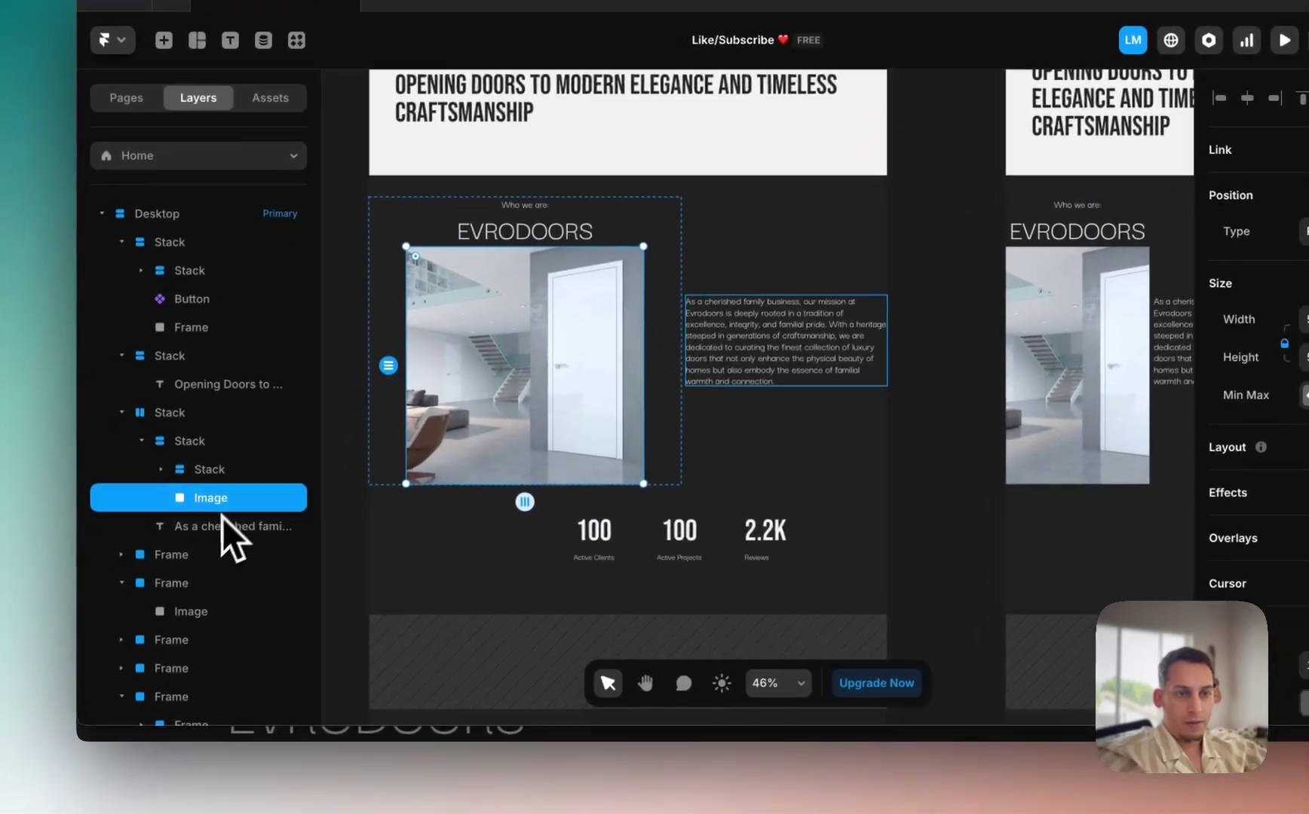
click(199, 553)
right_click(219, 528)
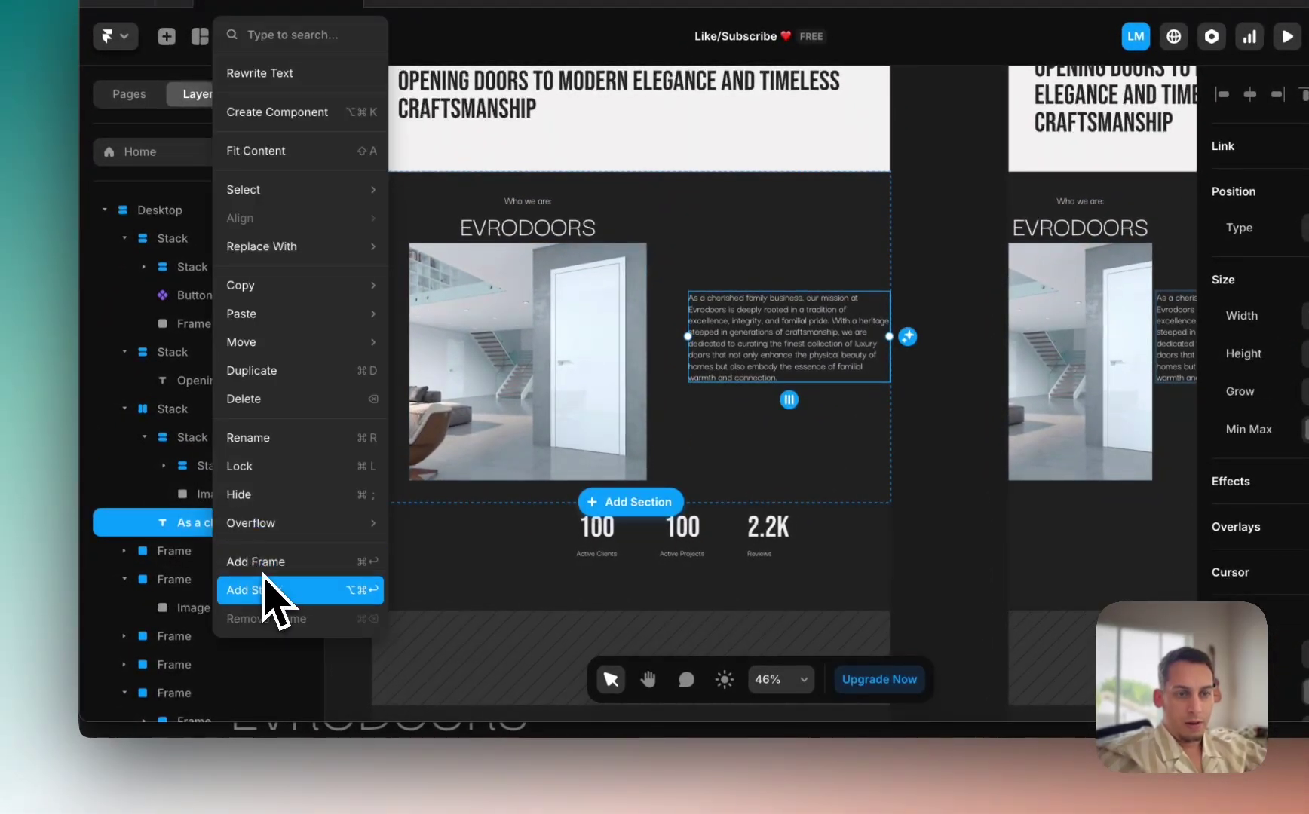
click(275, 592)
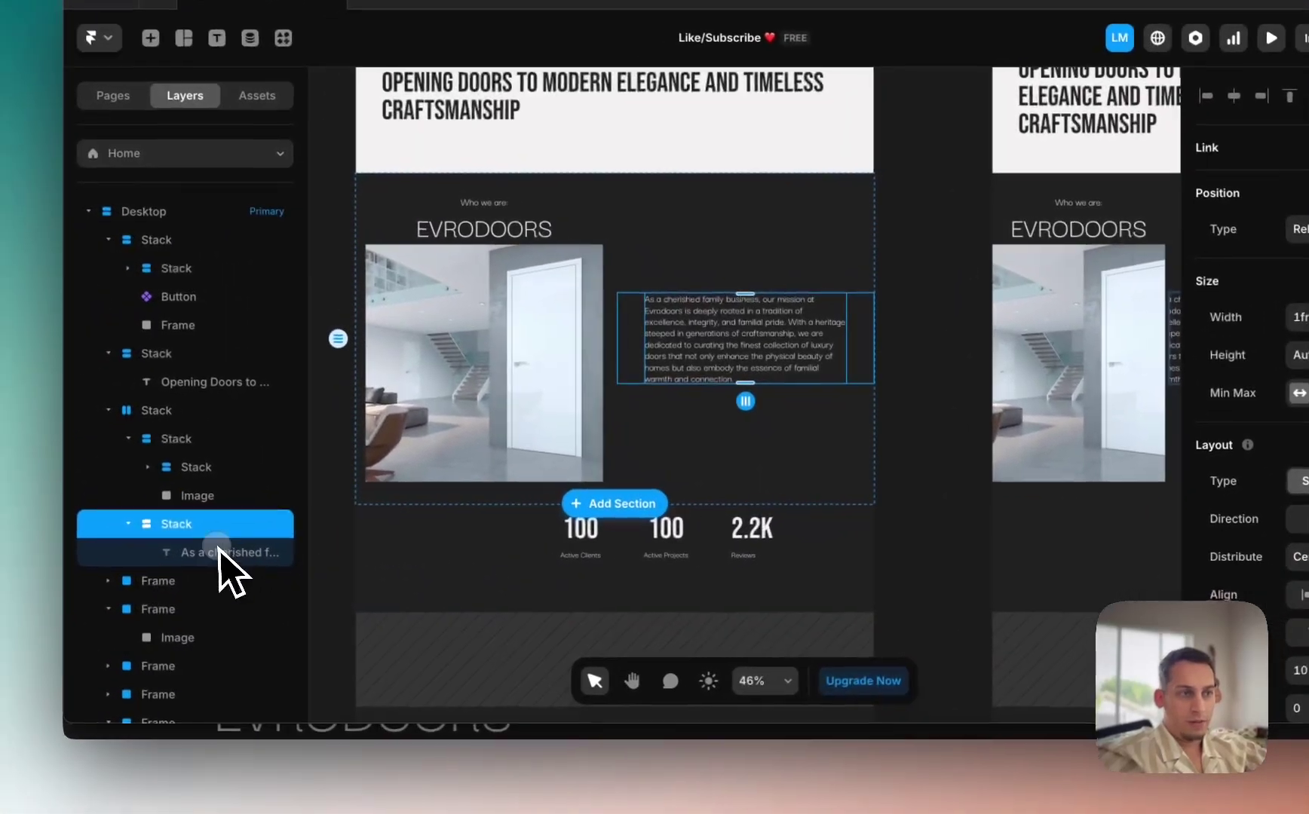
click(219, 553)
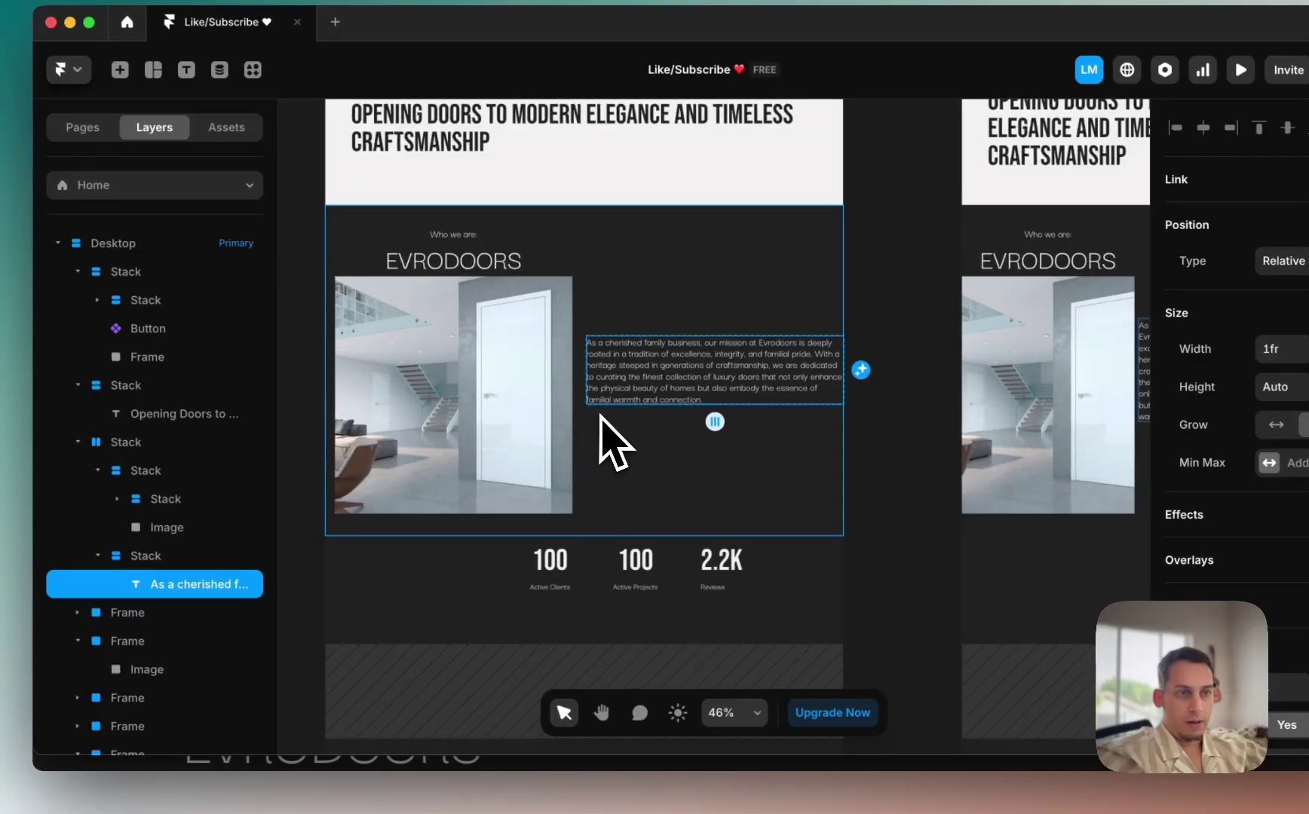
click(600, 419)
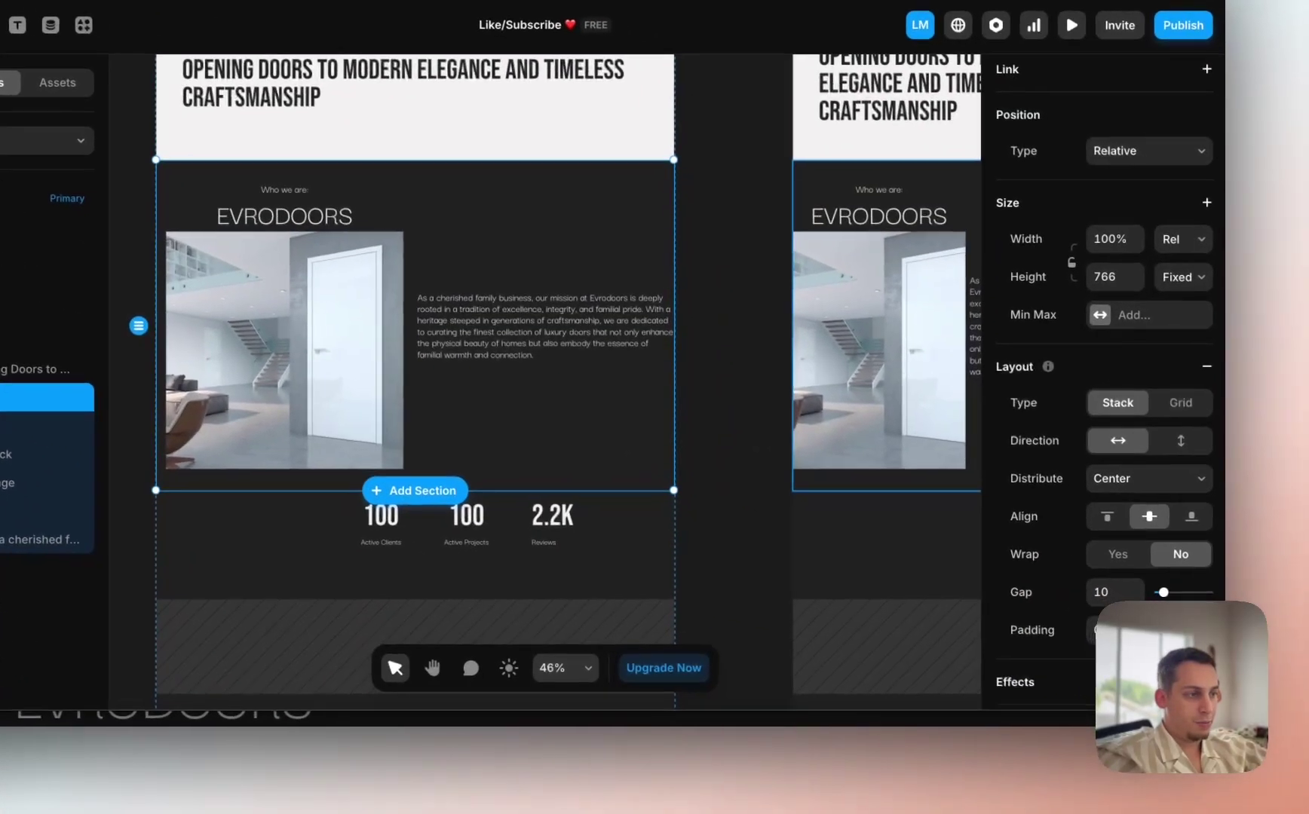
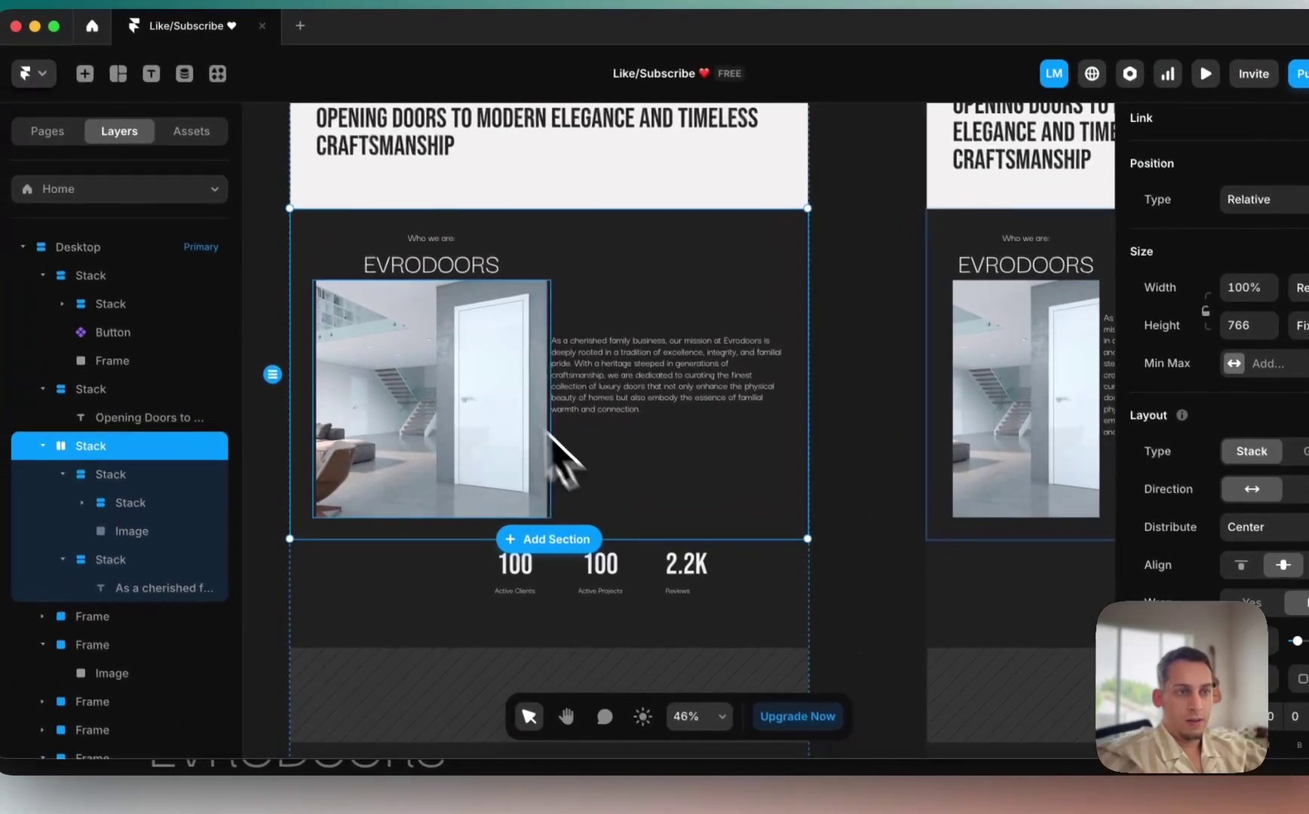
Step: Compare the Who we are section's heading and image with the live evrodoors.com site
click(202, 214)
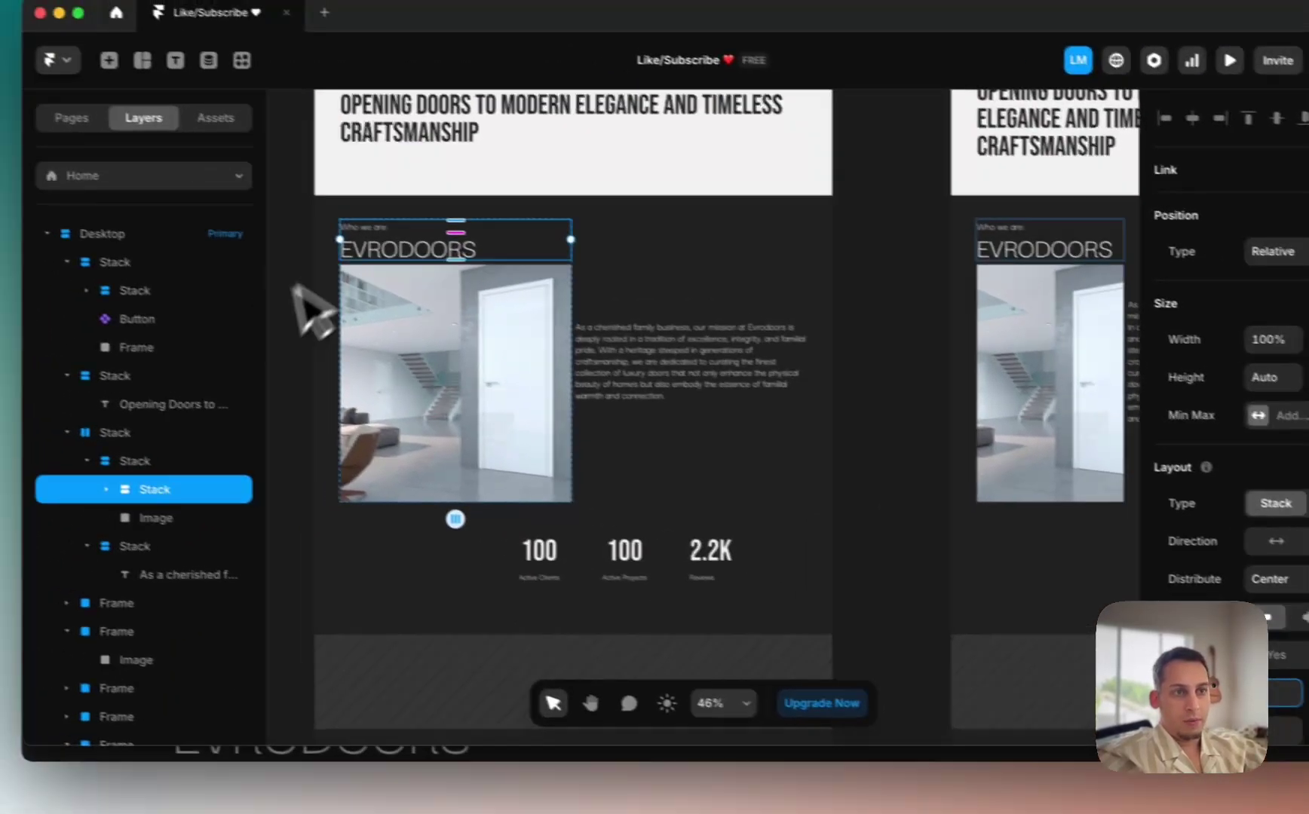
click(219, 215)
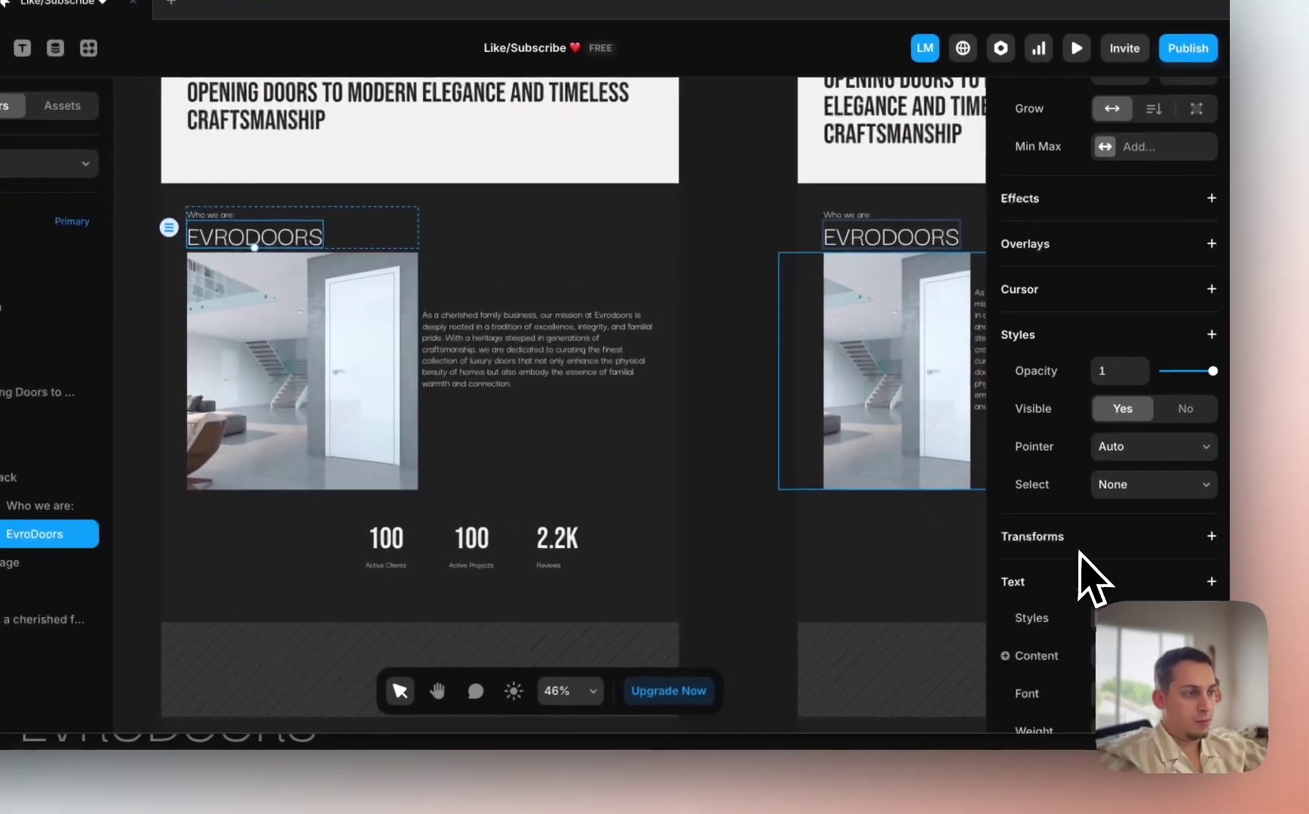
scroll(1080, 552, down, 5)
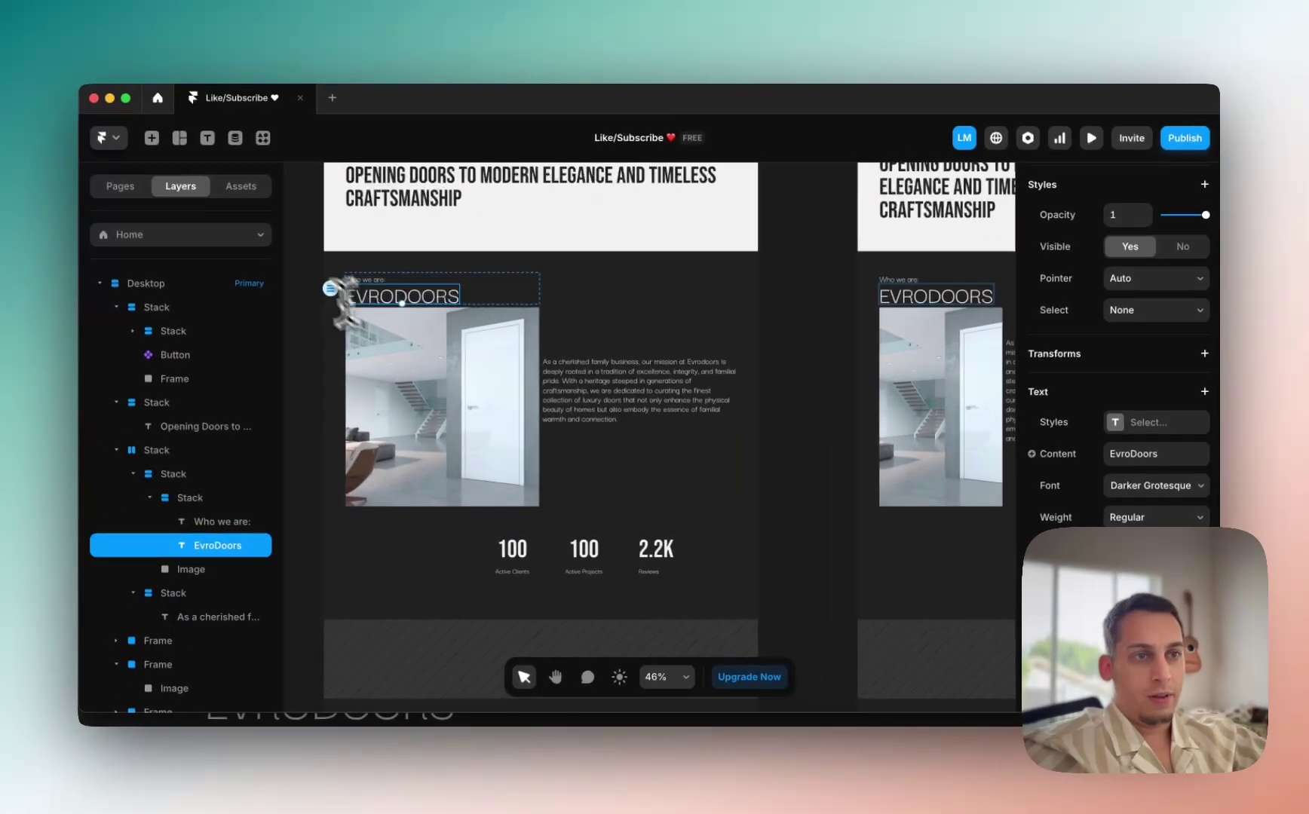
scroll(188, 222, up, 5)
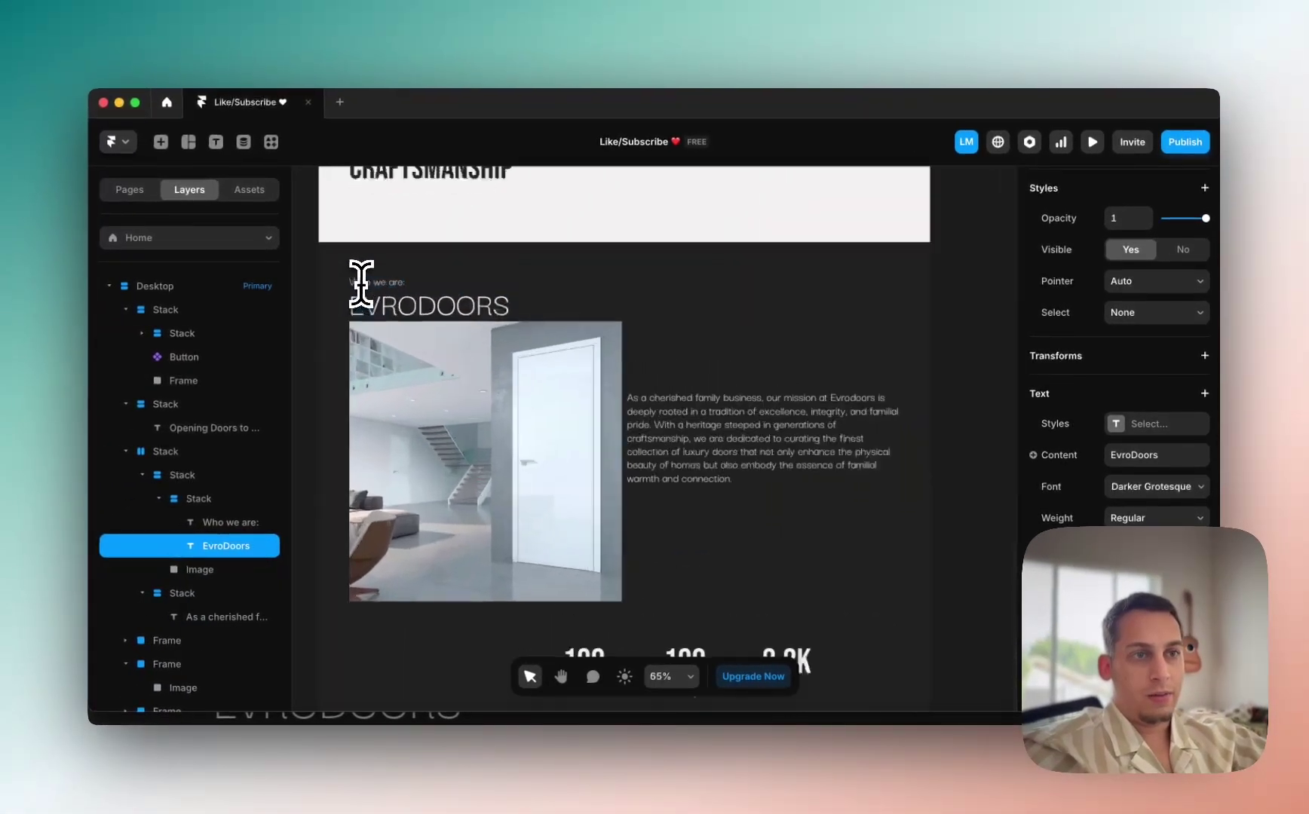
scroll(386, 309, down, 3)
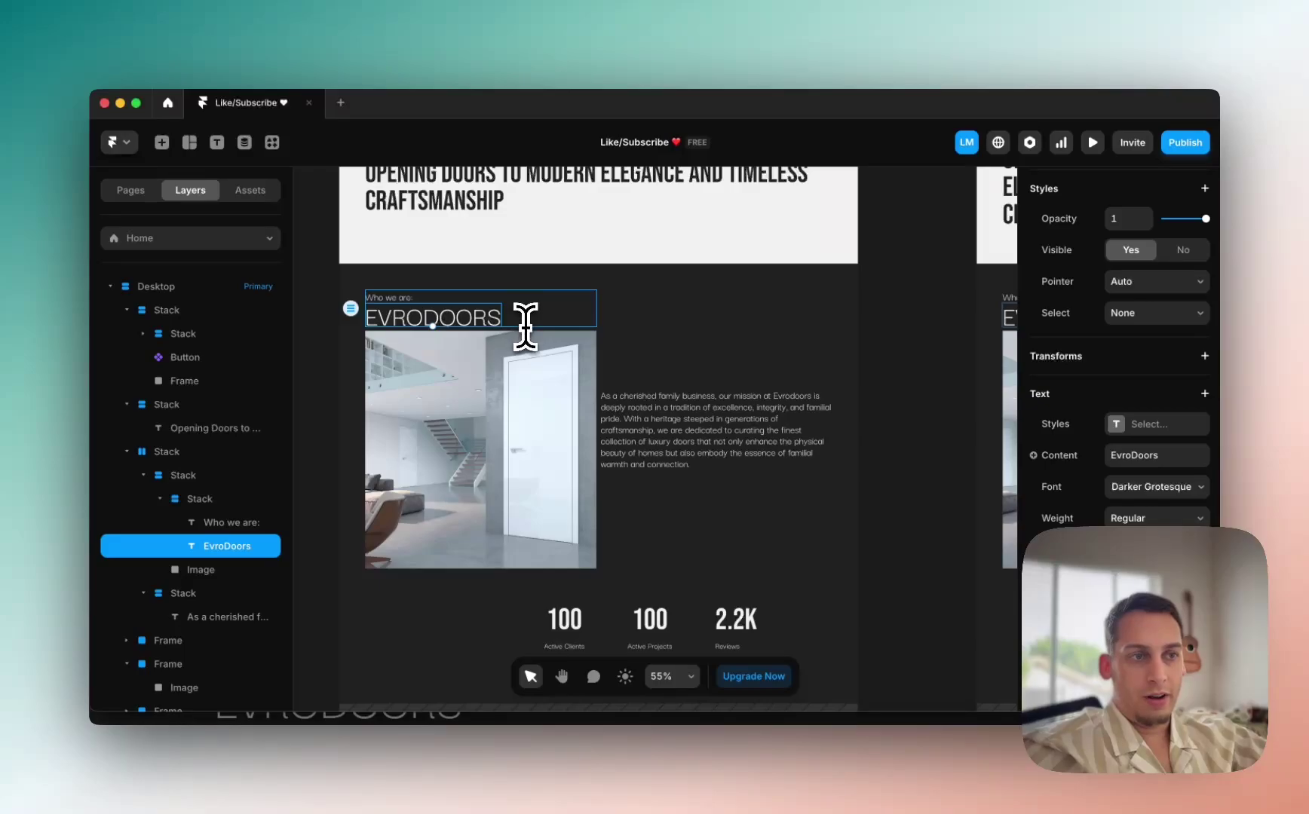
click(400, 788)
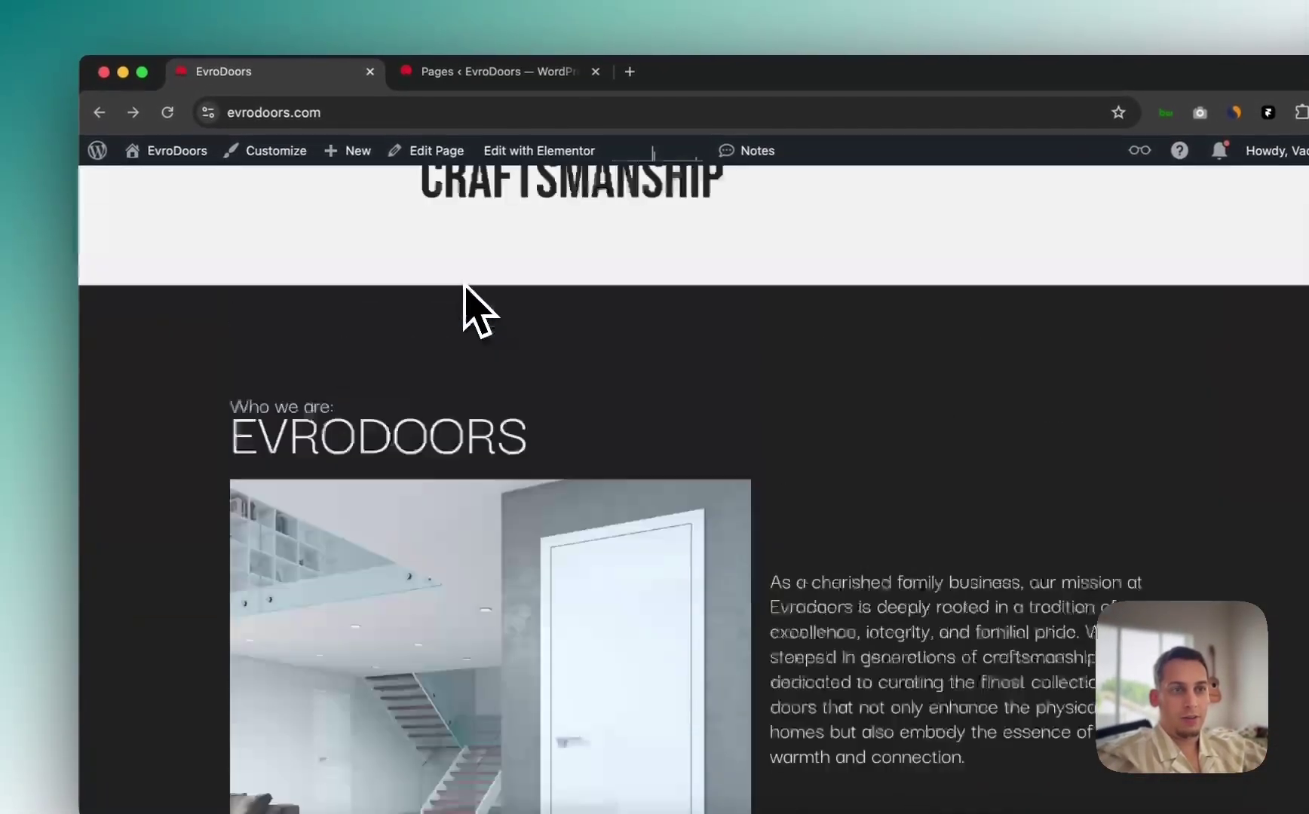
scroll(463, 301, up, 1)
scroll(465, 316, down, 4)
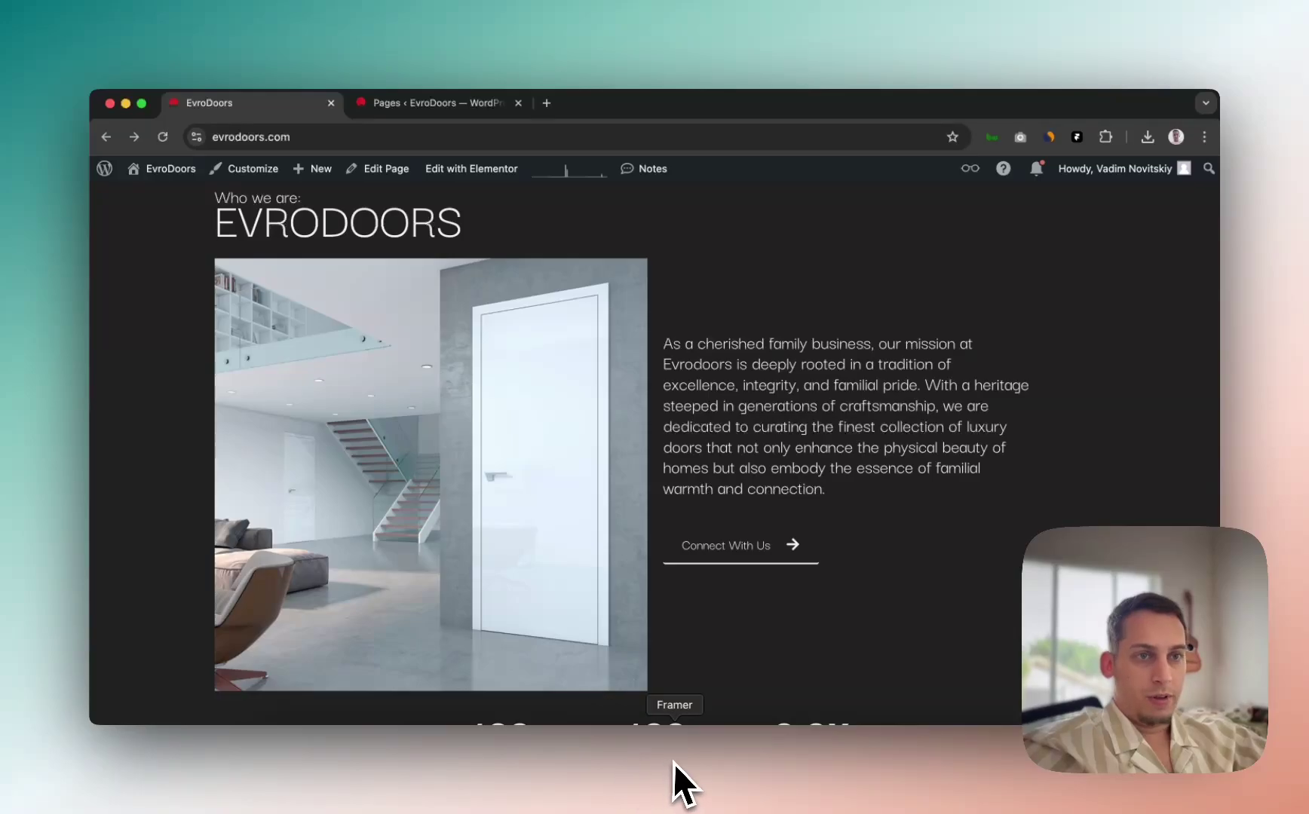
click(674, 765)
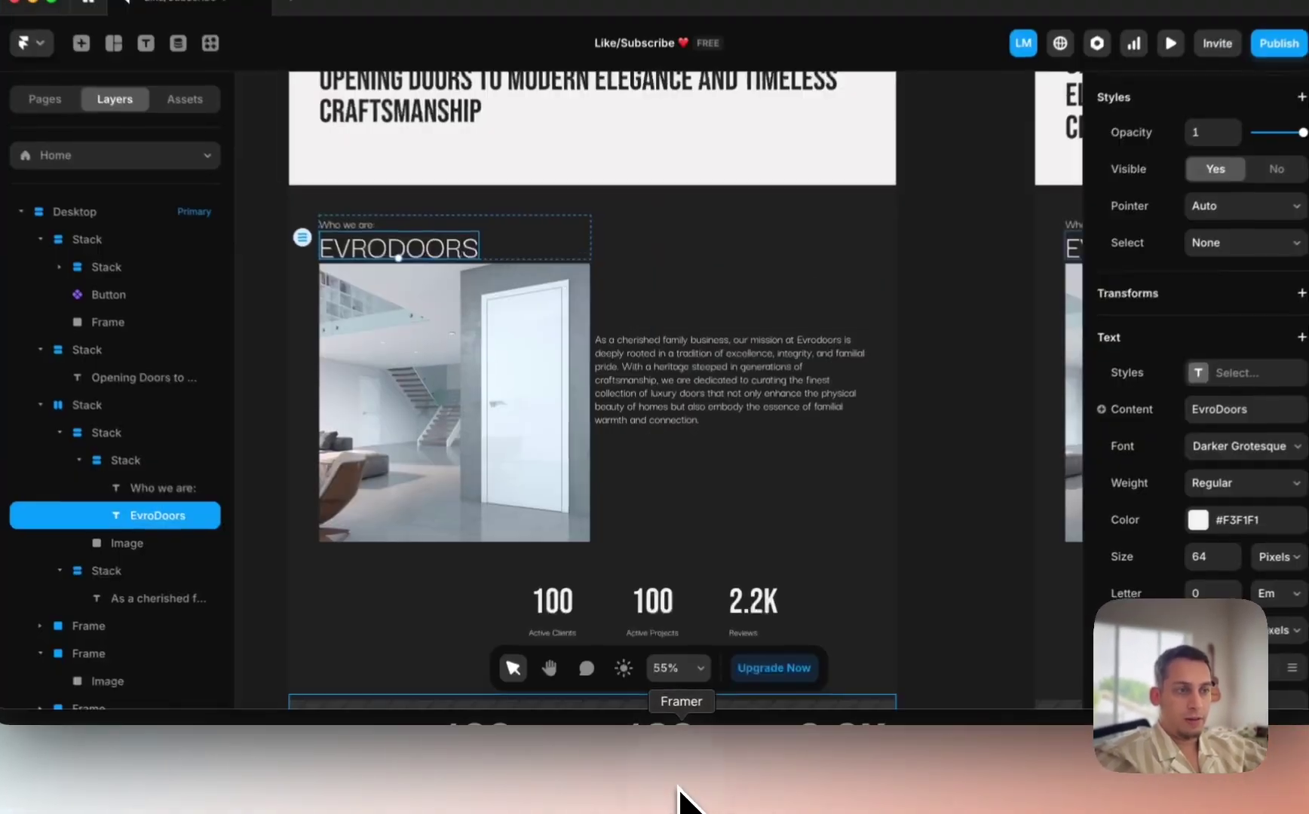
scroll(635, 407, up, 3)
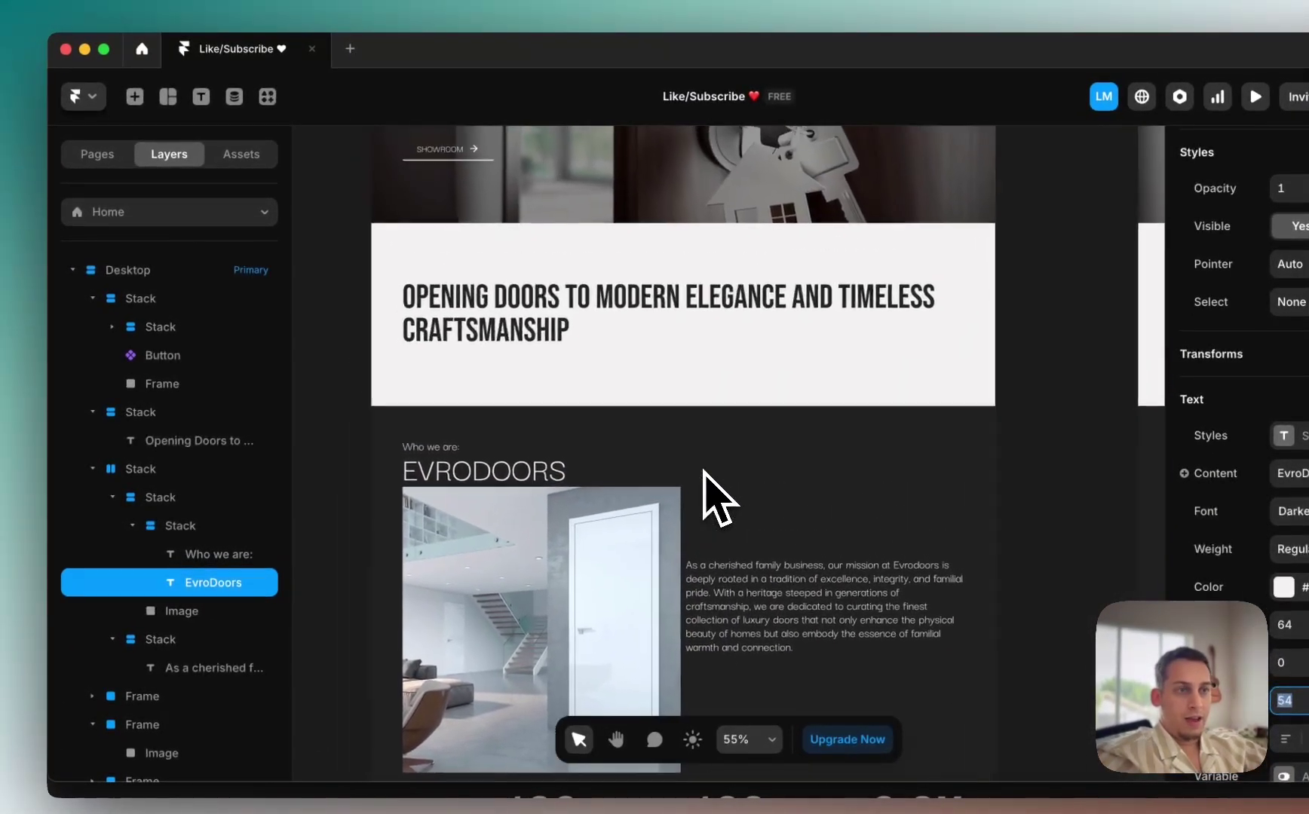
scroll(703, 470, down, 2)
Step: Drag the SHOWROOM button from the hero into the paragraph stack below the mission text
drag(484, 177, 759, 644)
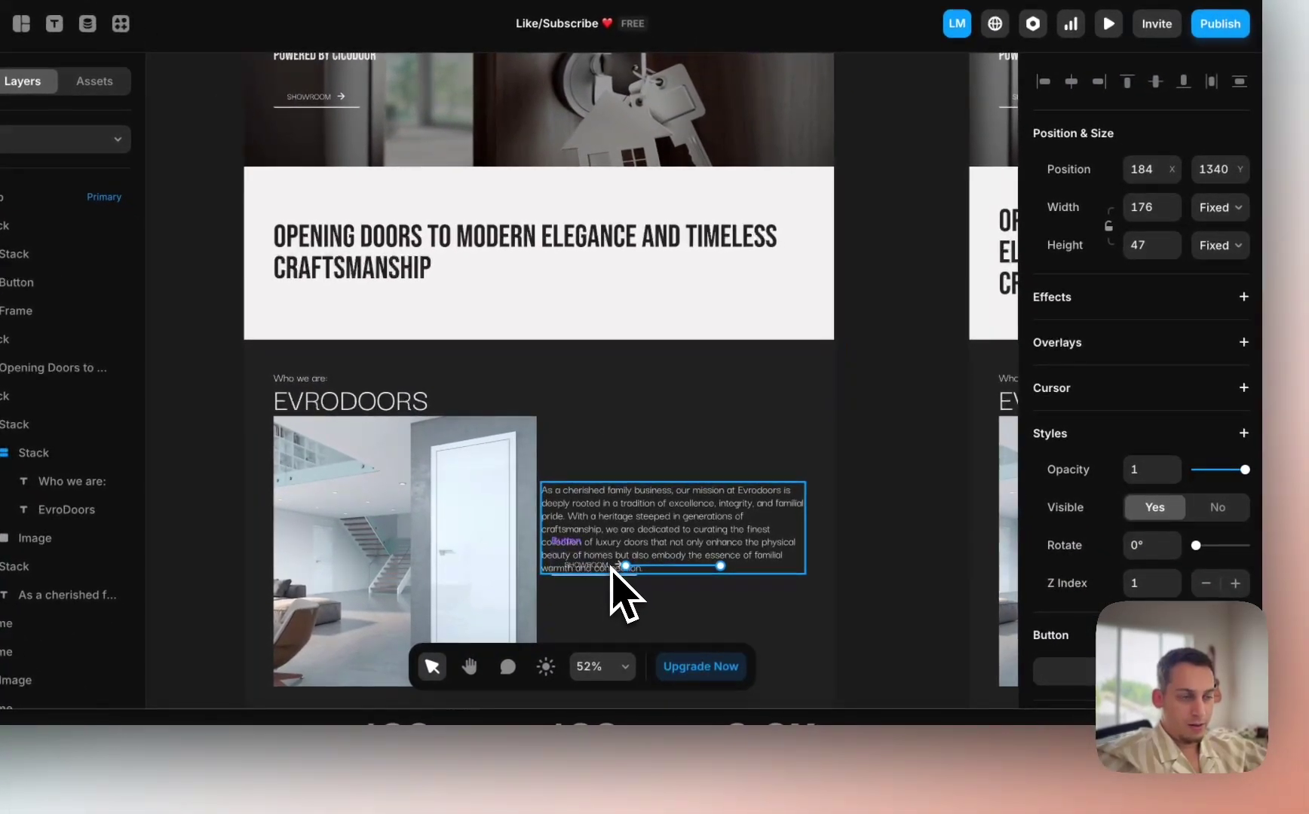
drag(612, 570, 609, 570)
scroll(607, 566, down, 1)
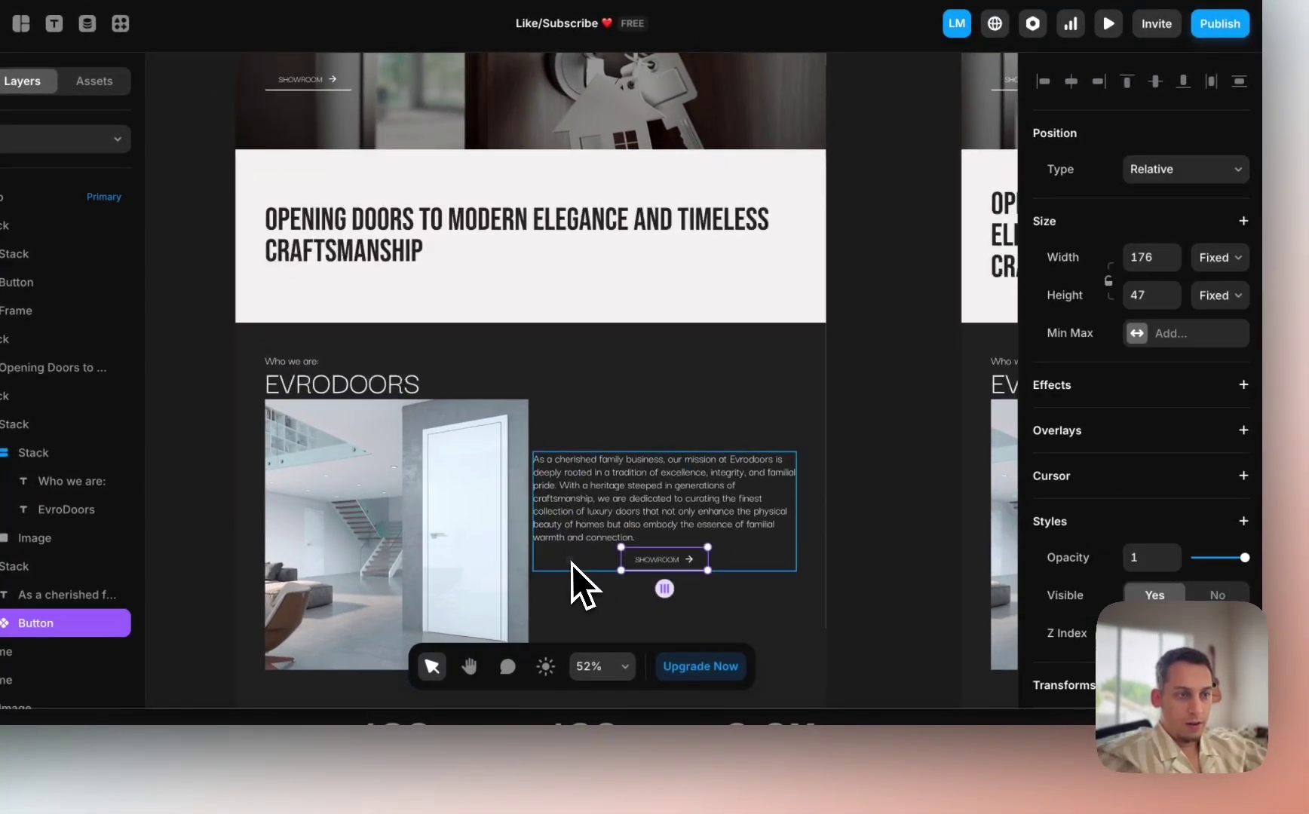
Step: Left-align the paragraph stack so the SHOWROOM button sits flush under the text, checking the live site
click(572, 567)
click(1143, 580)
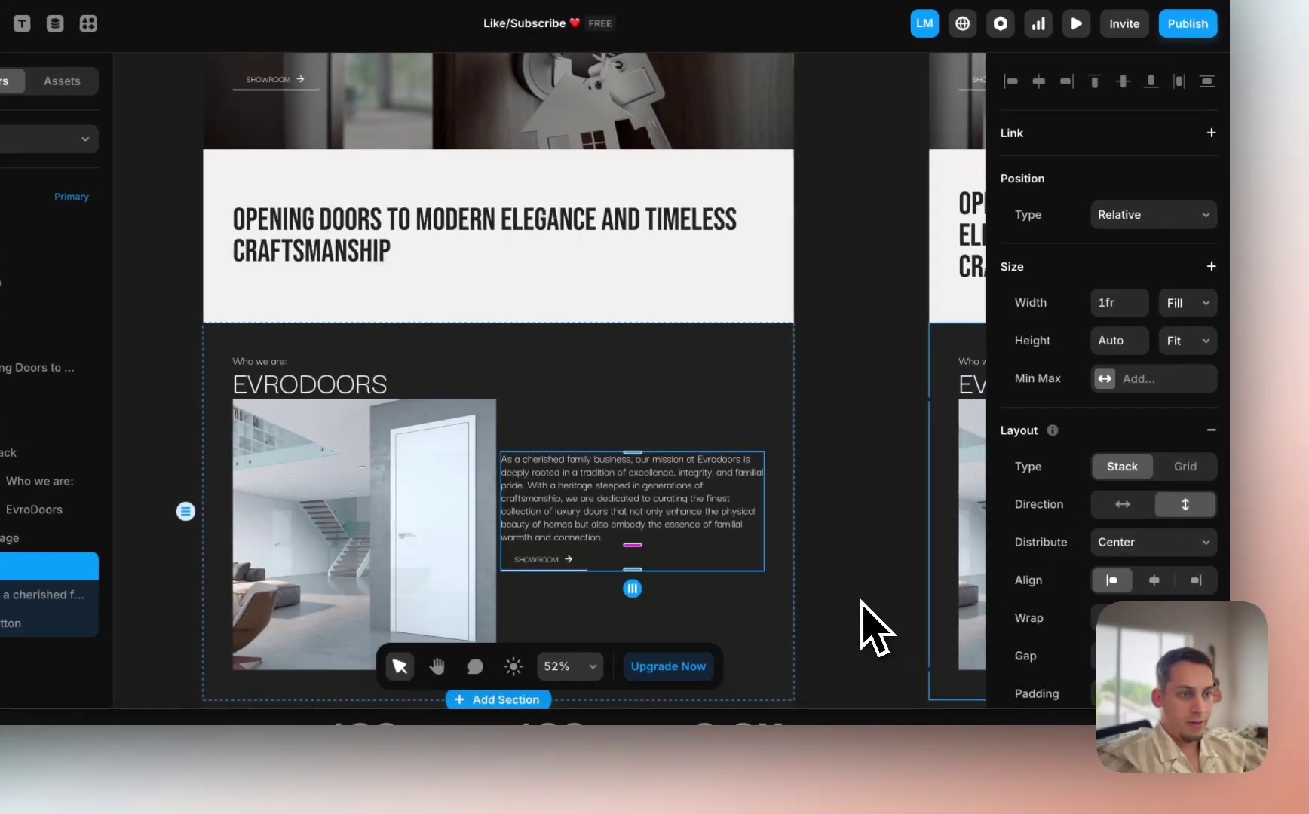
key(ctrl+Up)
click(479, 565)
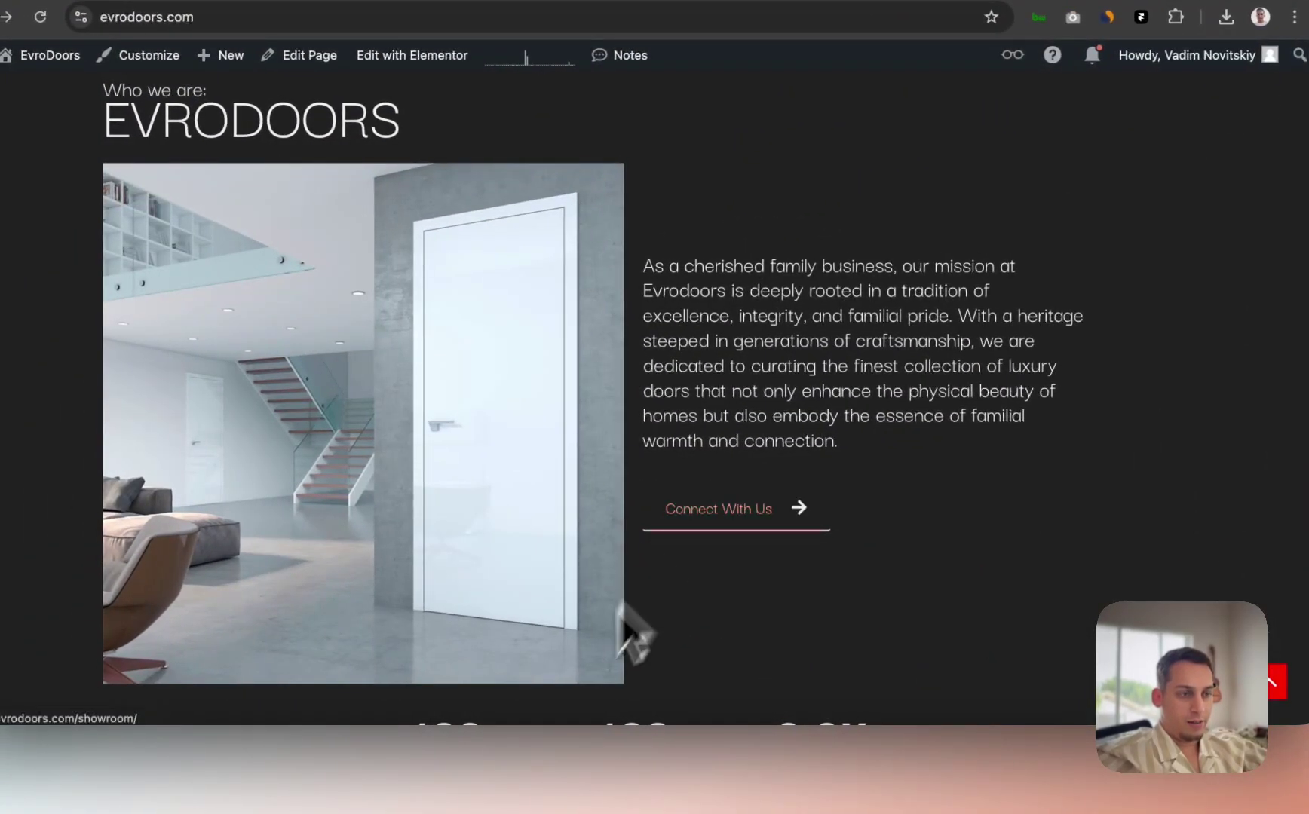
click(624, 765)
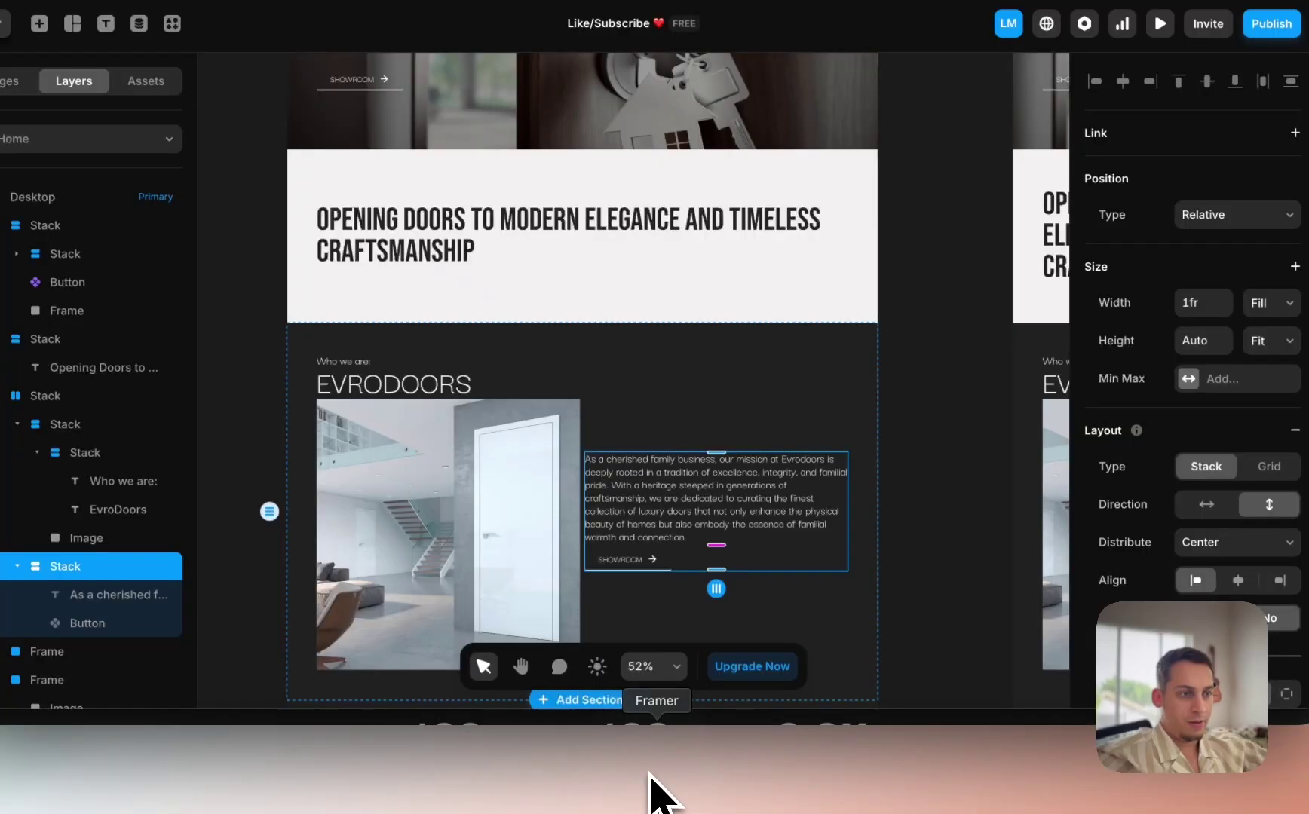
key(shift+Up)
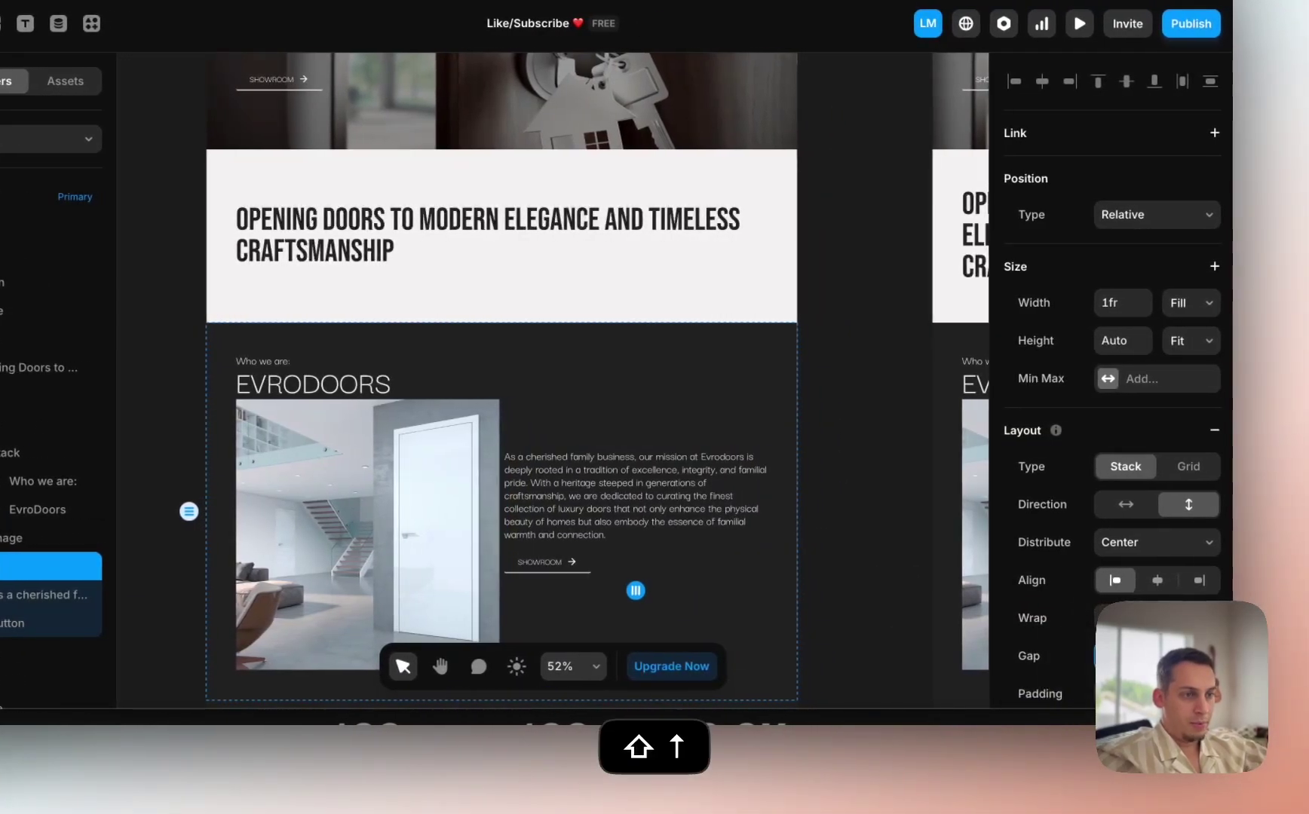
scroll(850, 649, down, 4)
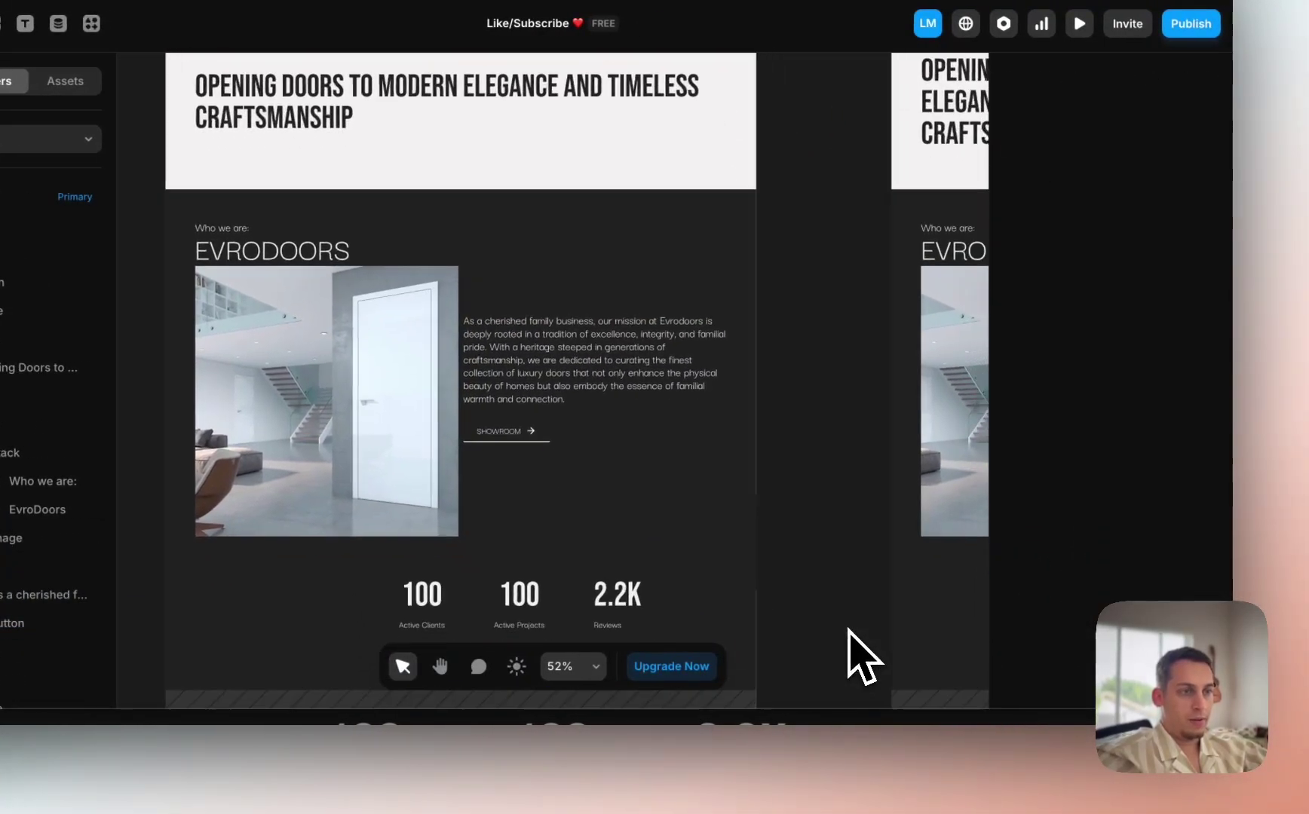
Step: Increase the About section stack's gap between the image and its text
click(526, 456)
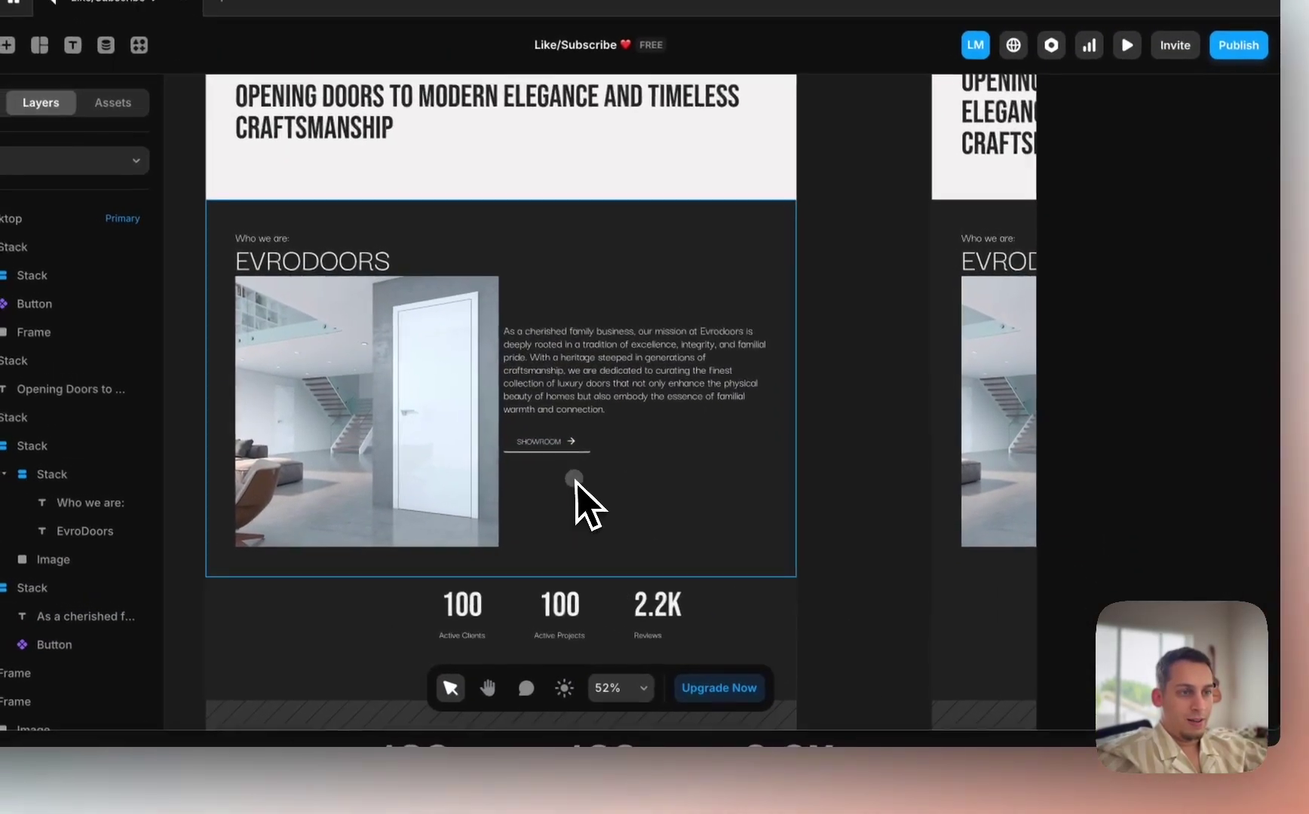
click(574, 478)
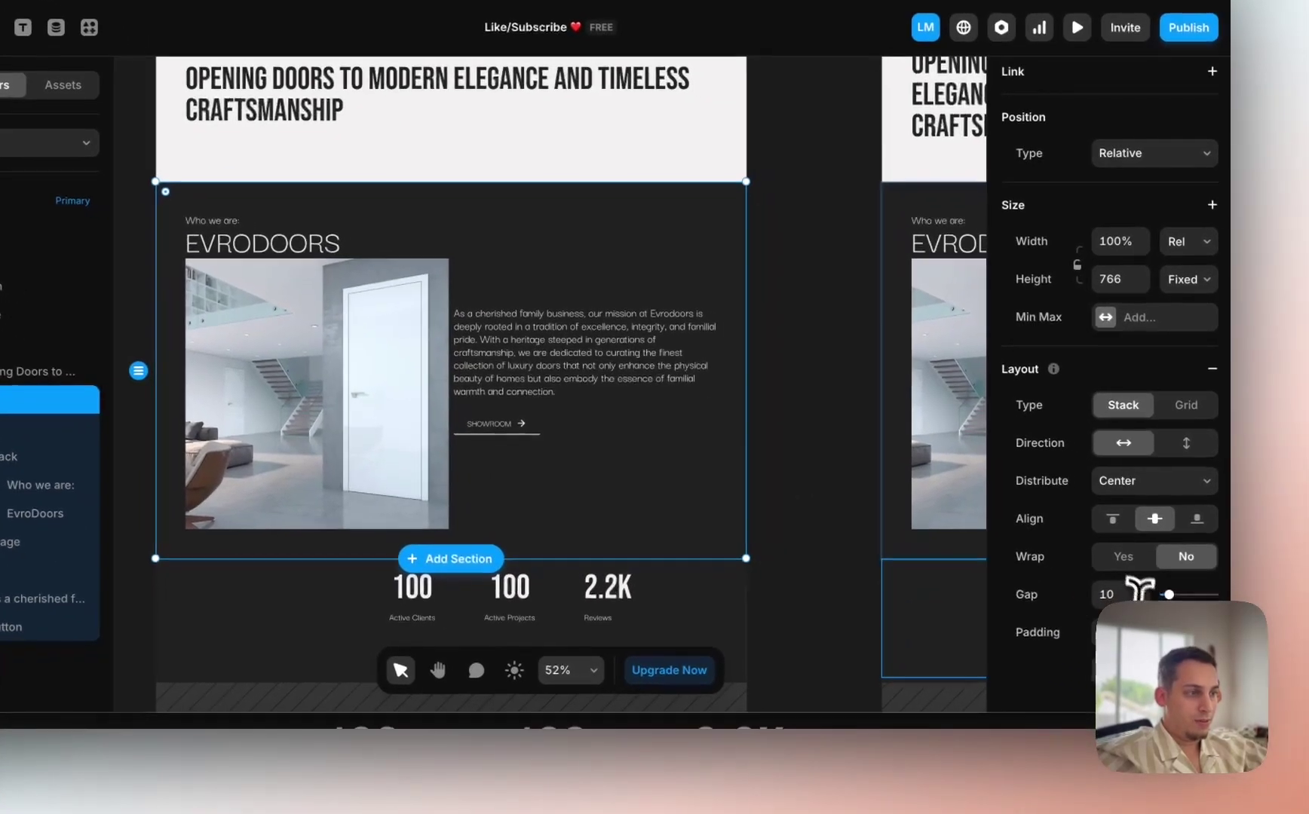
click(1171, 616)
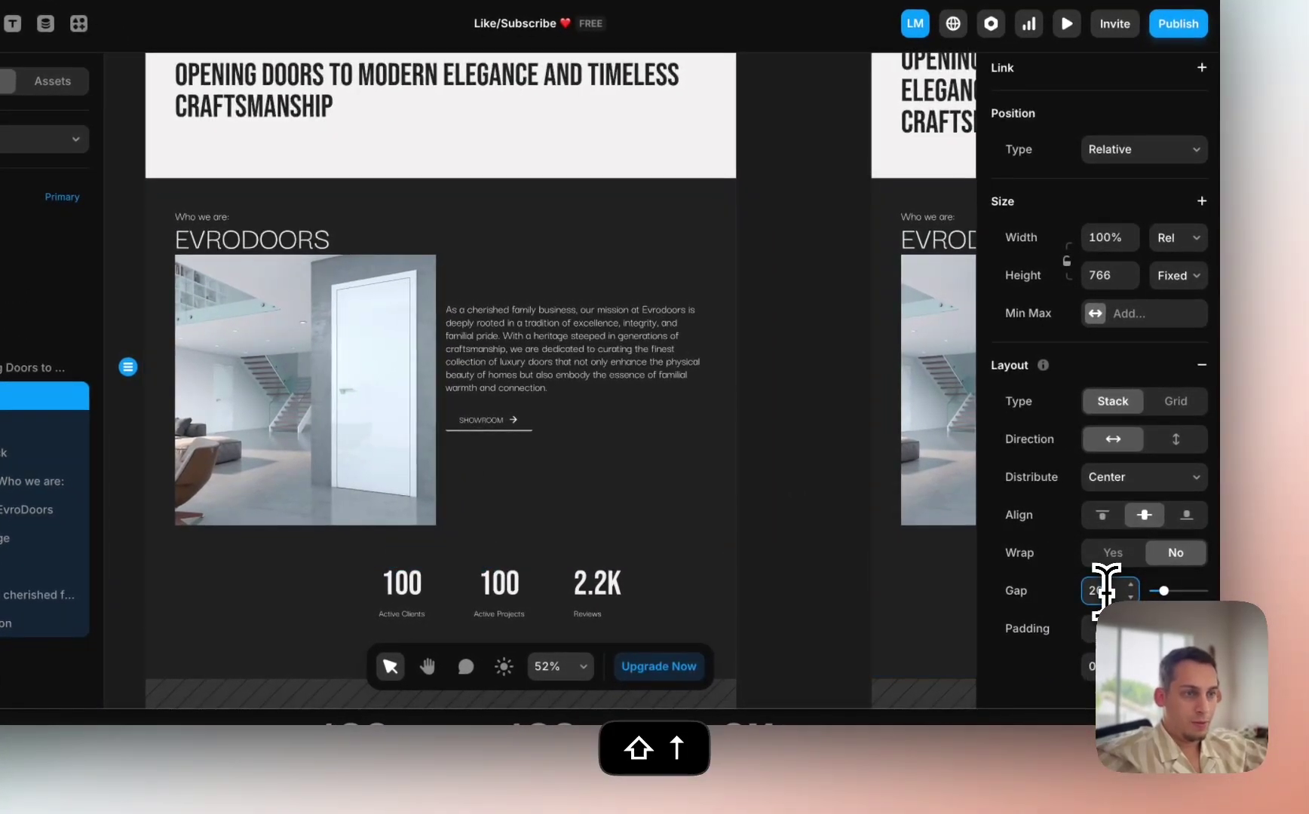
click(814, 592)
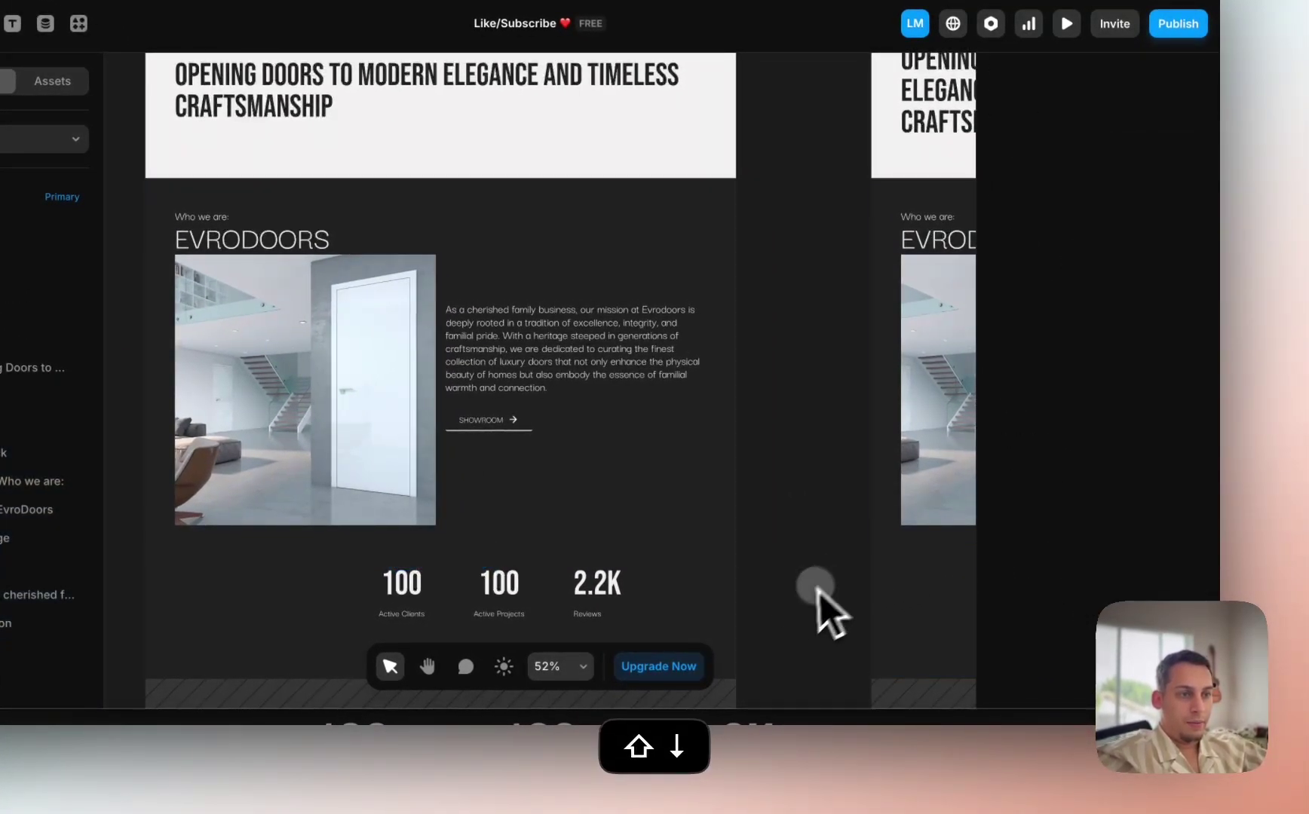
scroll(812, 634, right, 2)
scroll(806, 634, down, 3)
scroll(799, 618, down, 1)
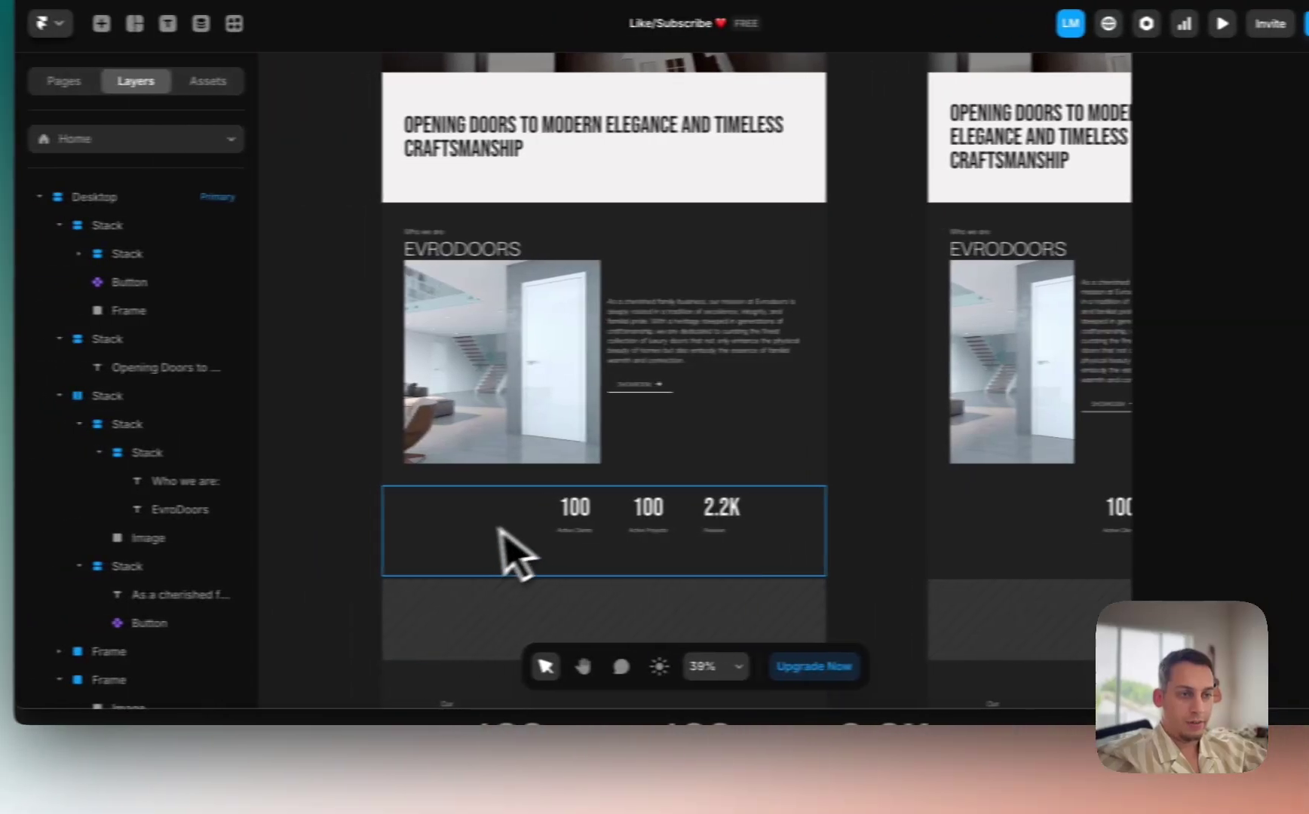
Step: Collapse the nested layers of the top, headline and about sections
click(372, 545)
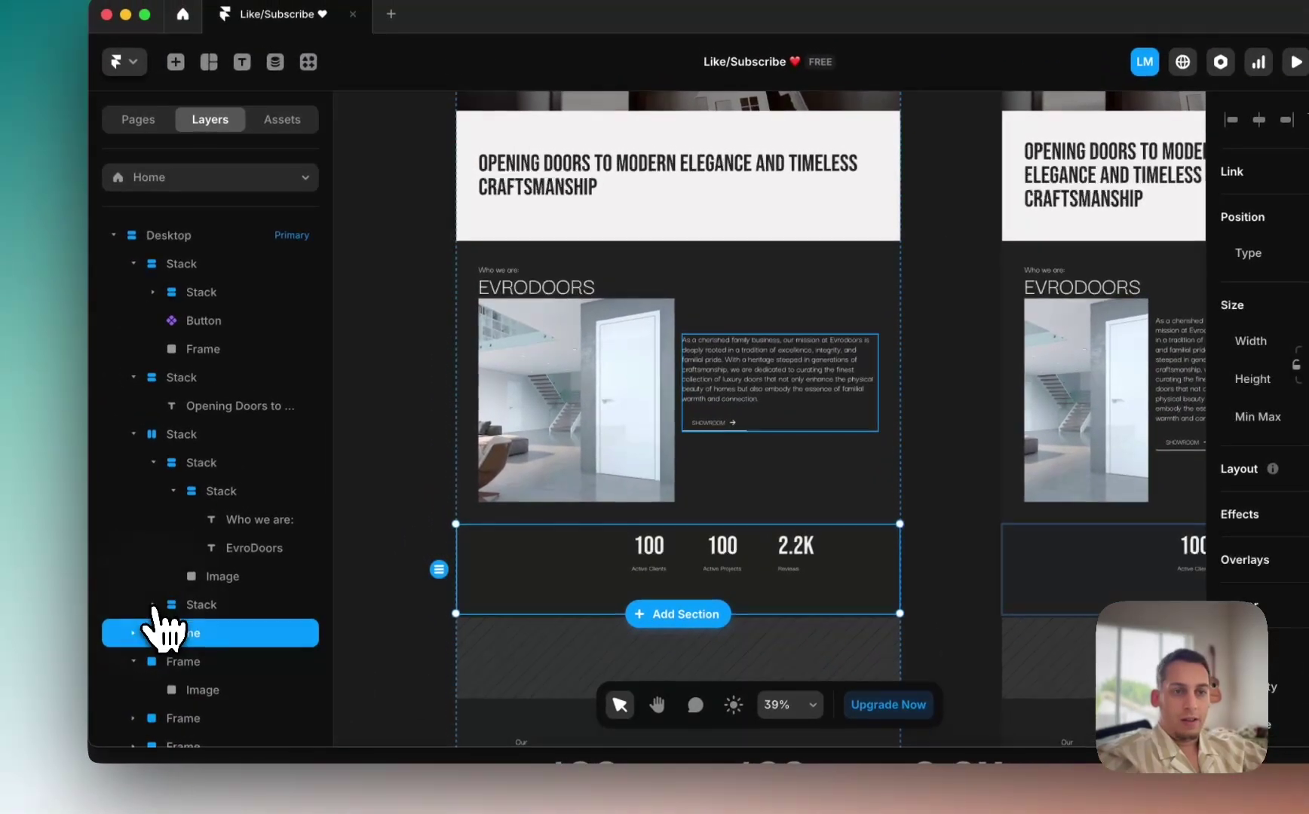
click(133, 435)
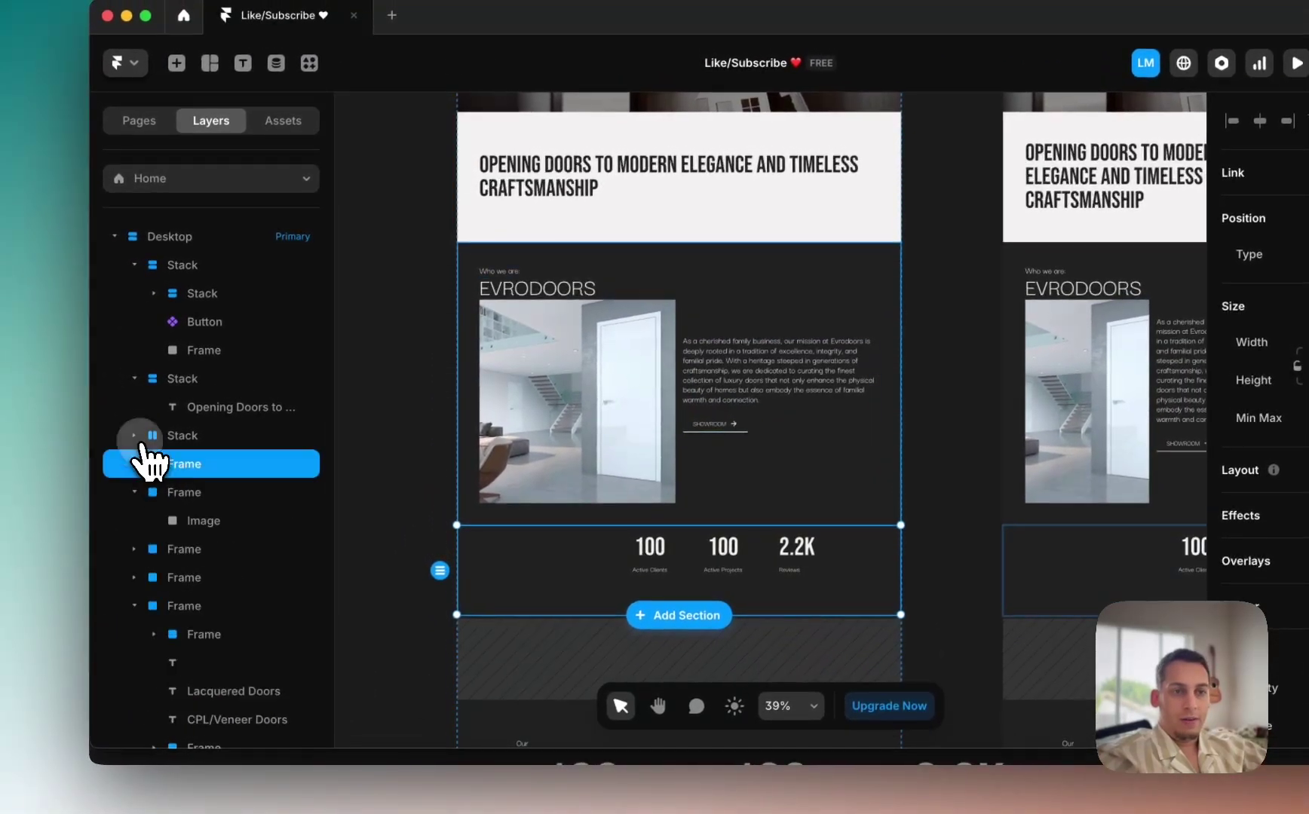
click(133, 377)
click(134, 264)
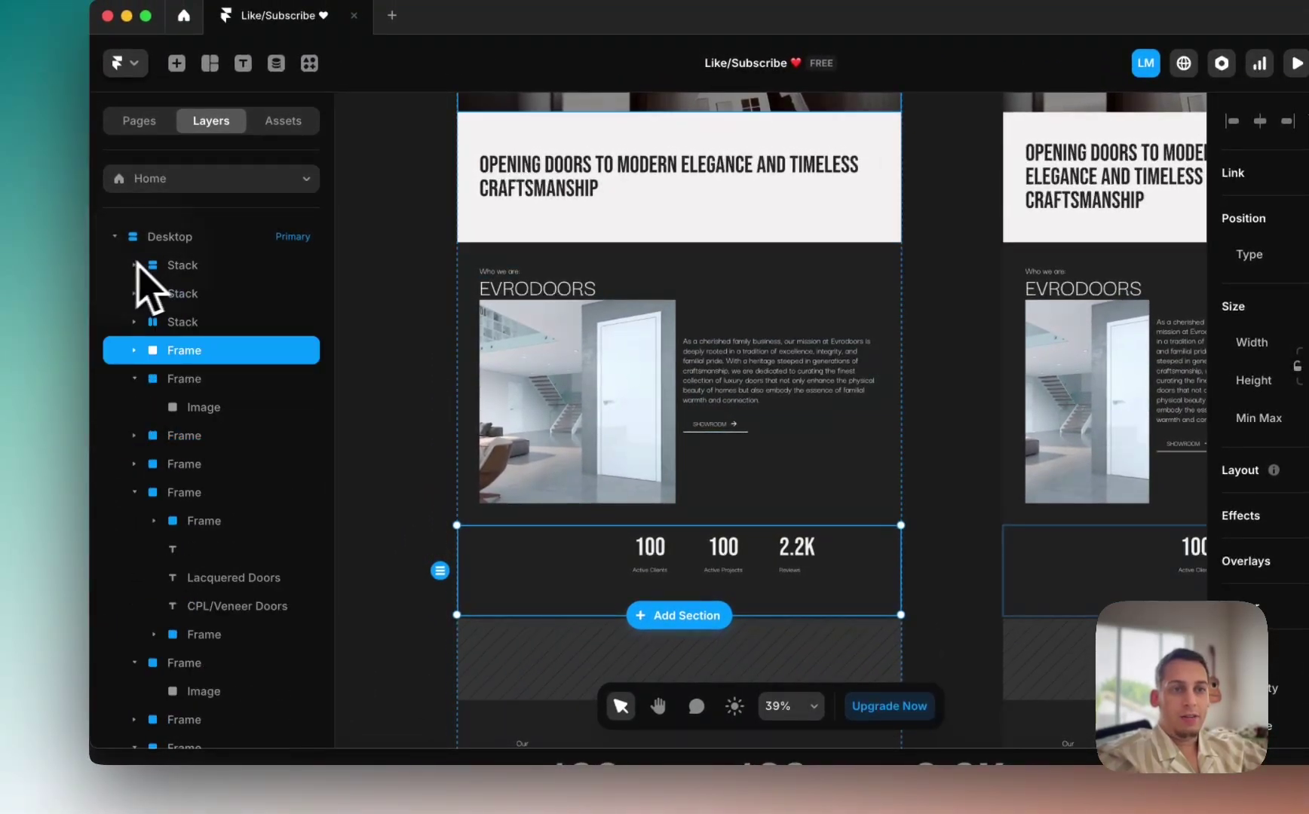
Step: Rename the three top-level stacks Hero, Text Stack and Preview
double_click(184, 263)
scroll(422, 309, up, 5)
scroll(444, 287, up, 1)
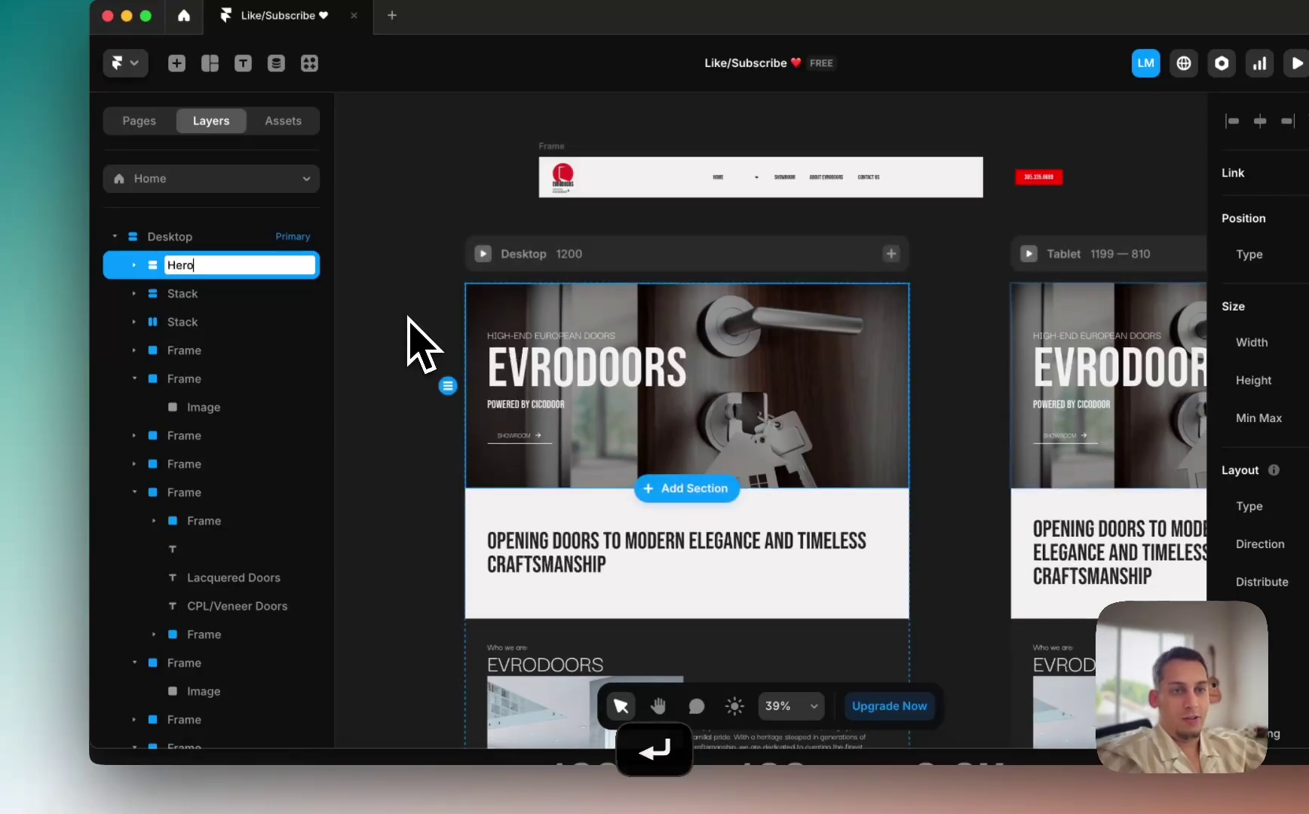
click(189, 293)
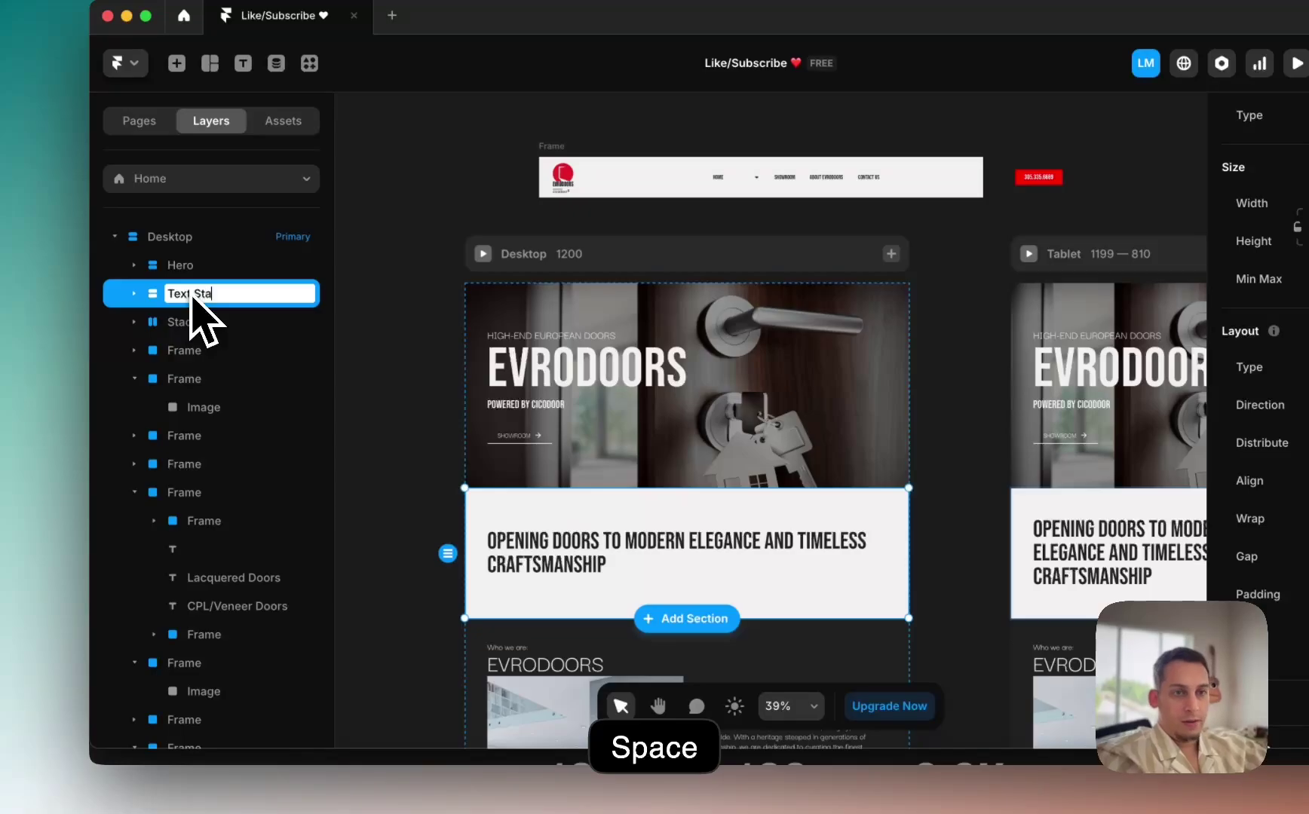
double_click(181, 322)
scroll(410, 524, down, 5)
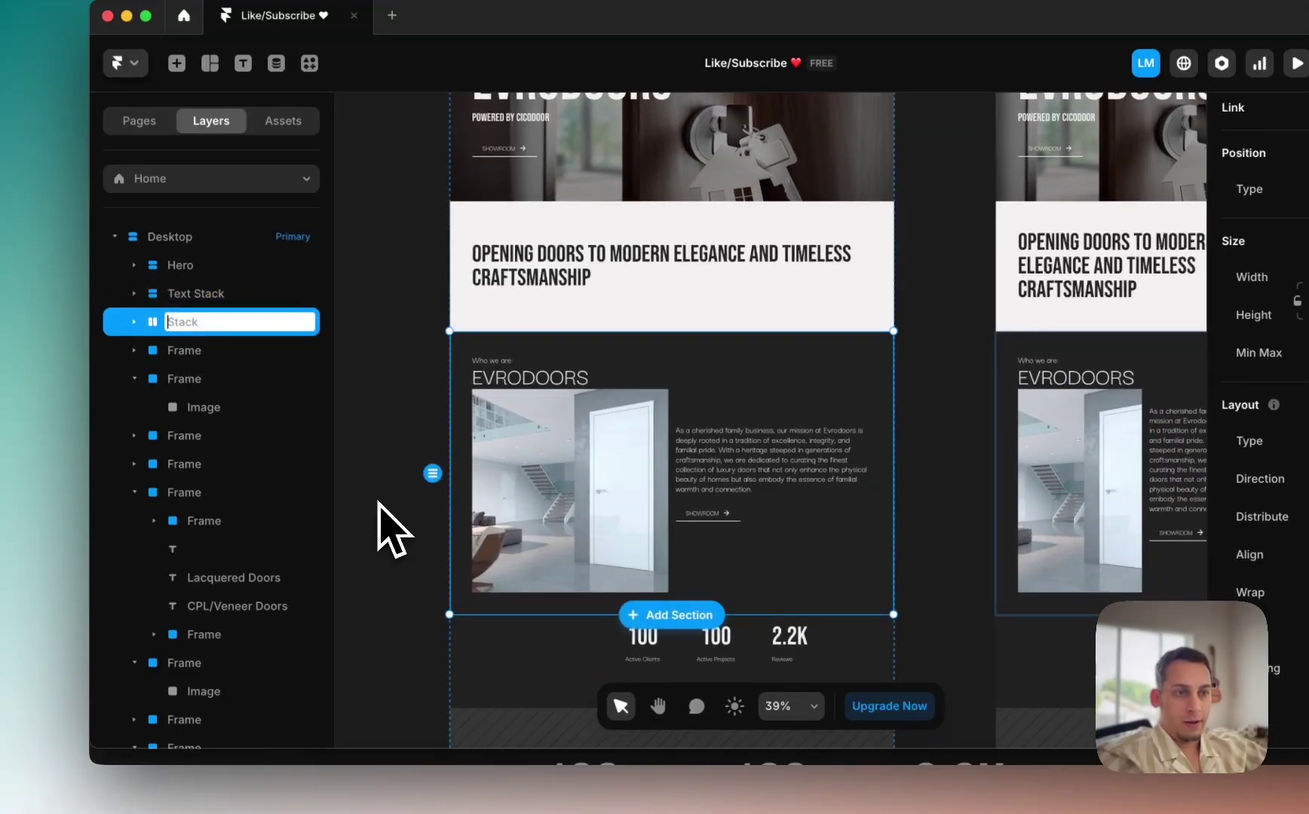
text(Preview)
key(Return)
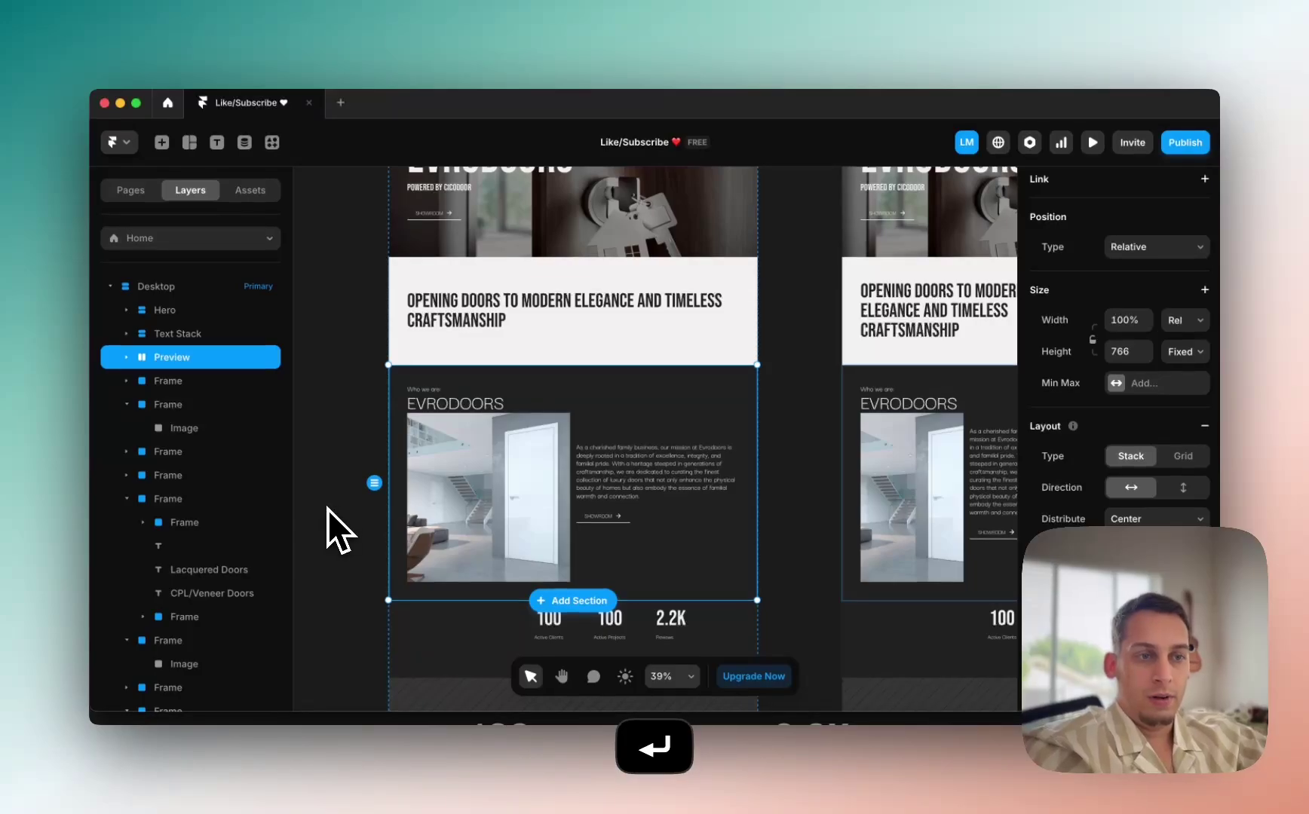
Step: Give the 100 / 100 / 2.2K stats row a stack layout
scroll(400, 565, down, 3)
click(422, 502)
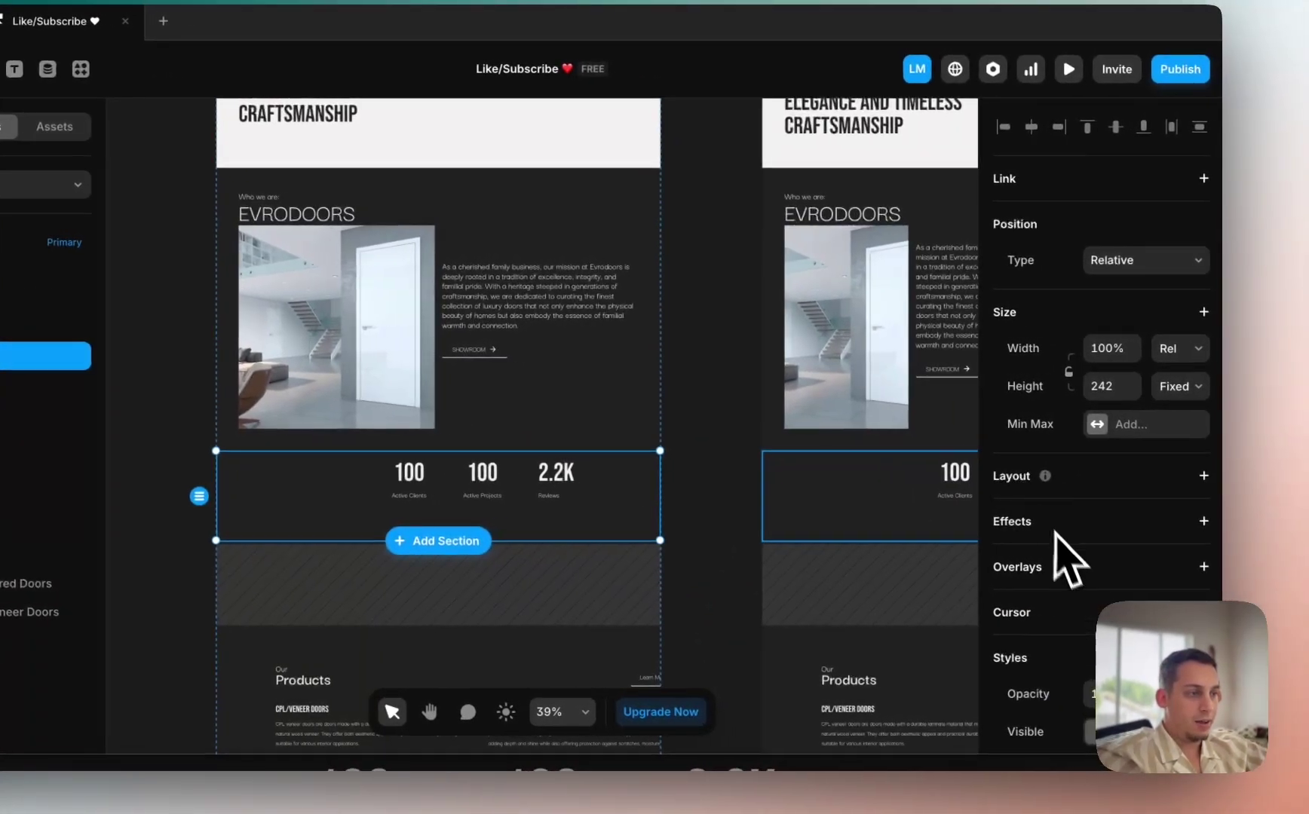
scroll(1067, 562, down, 2)
click(1200, 345)
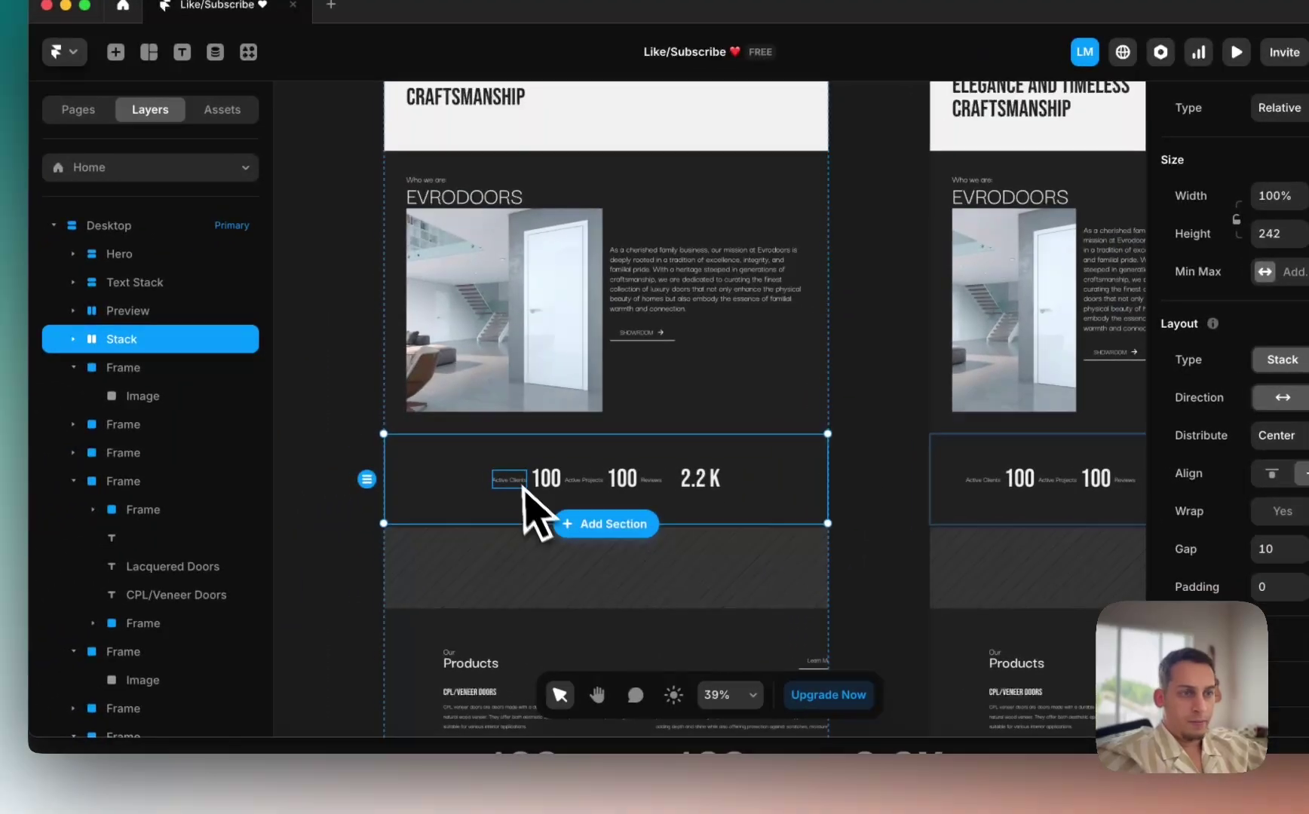
Step: Wrap Active Clients, Active Projects and Reviews each with its number in its own stack
click(413, 496)
scroll(416, 498, up, 3)
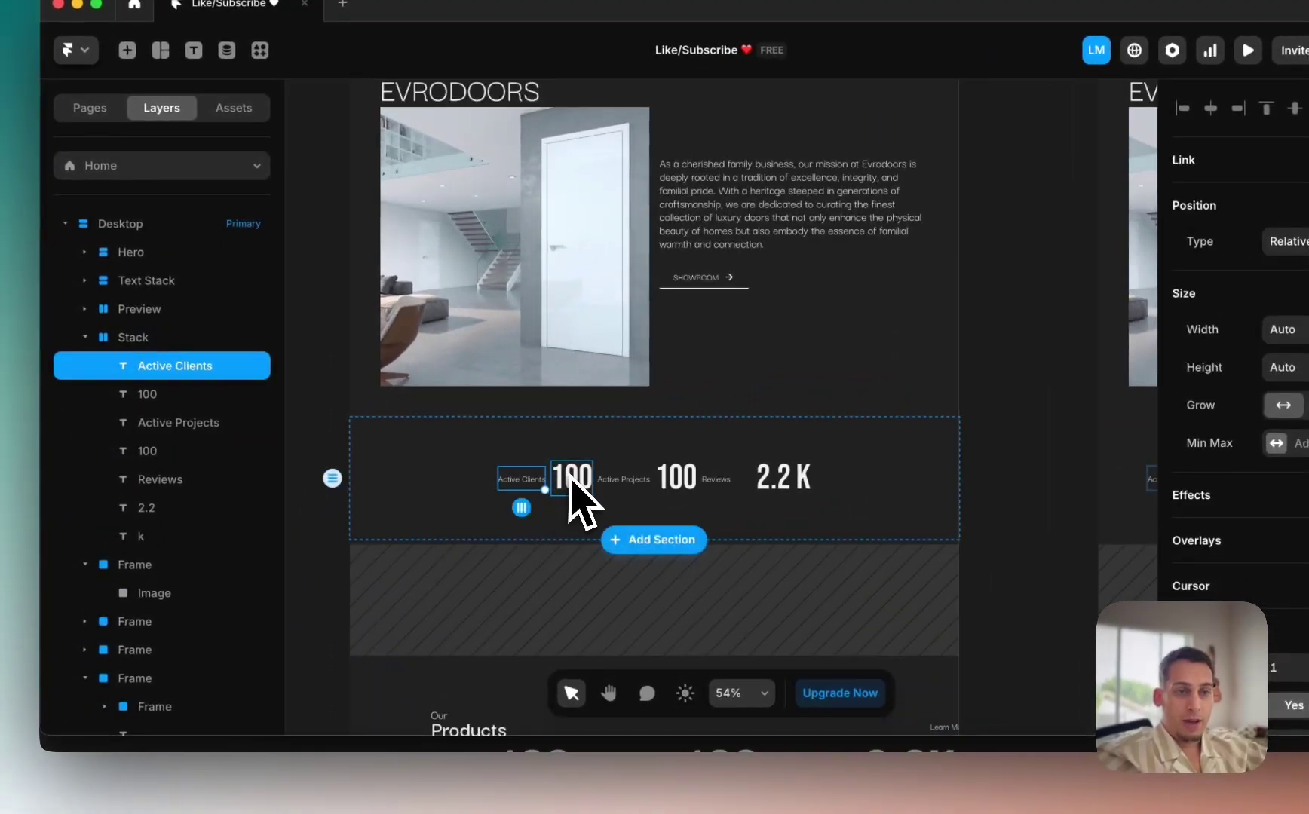
shift+click(202, 394)
right_click(202, 394)
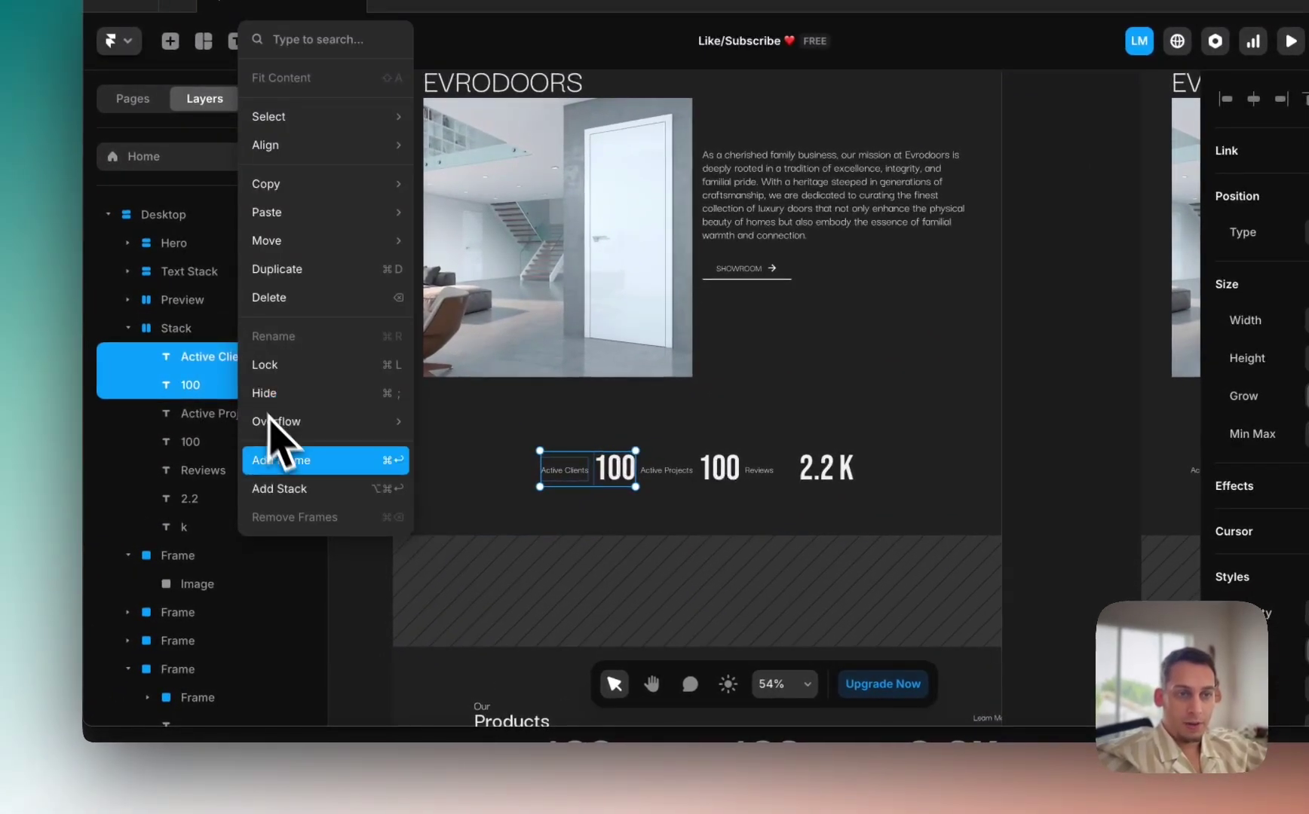
click(296, 503)
click(223, 442)
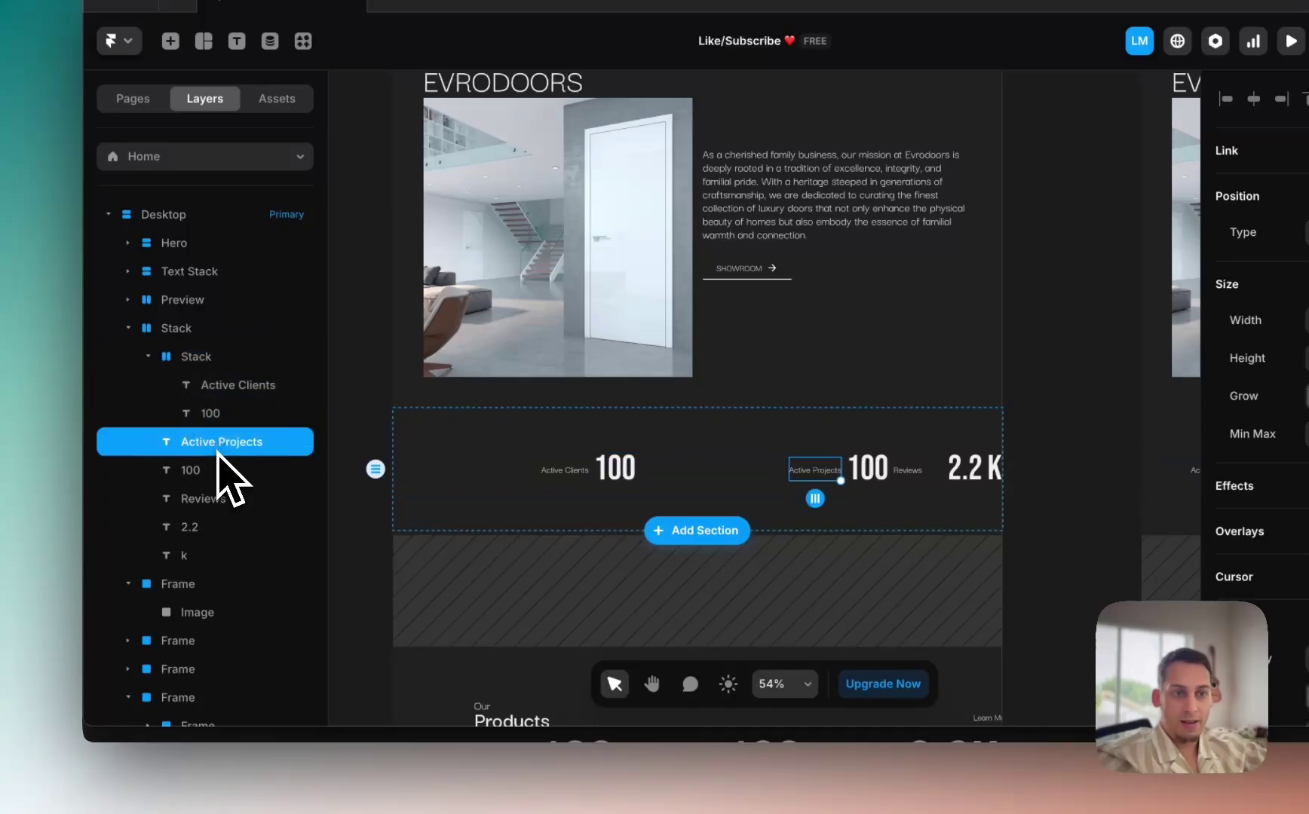
right_click(218, 467)
click(239, 488)
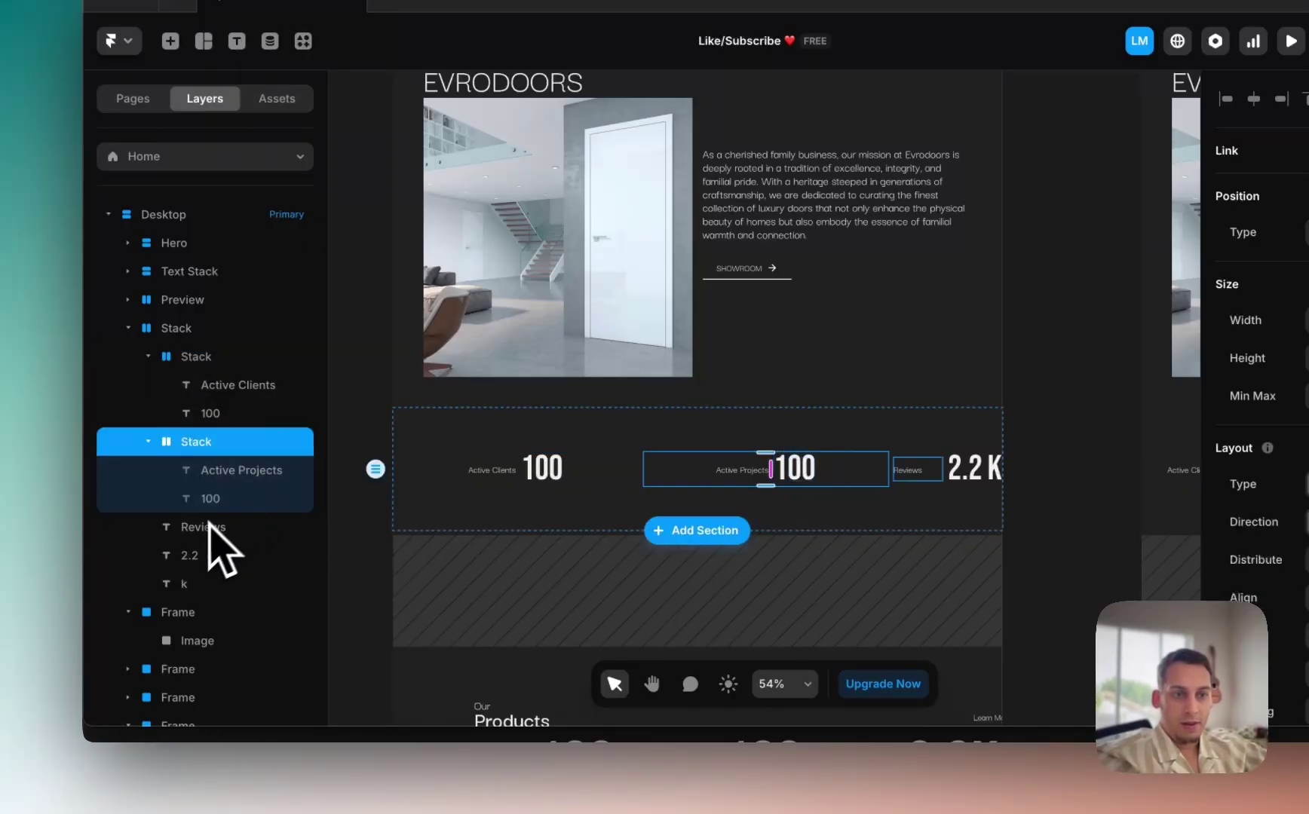
click(198, 530)
shift+click(196, 555)
right_click(196, 556)
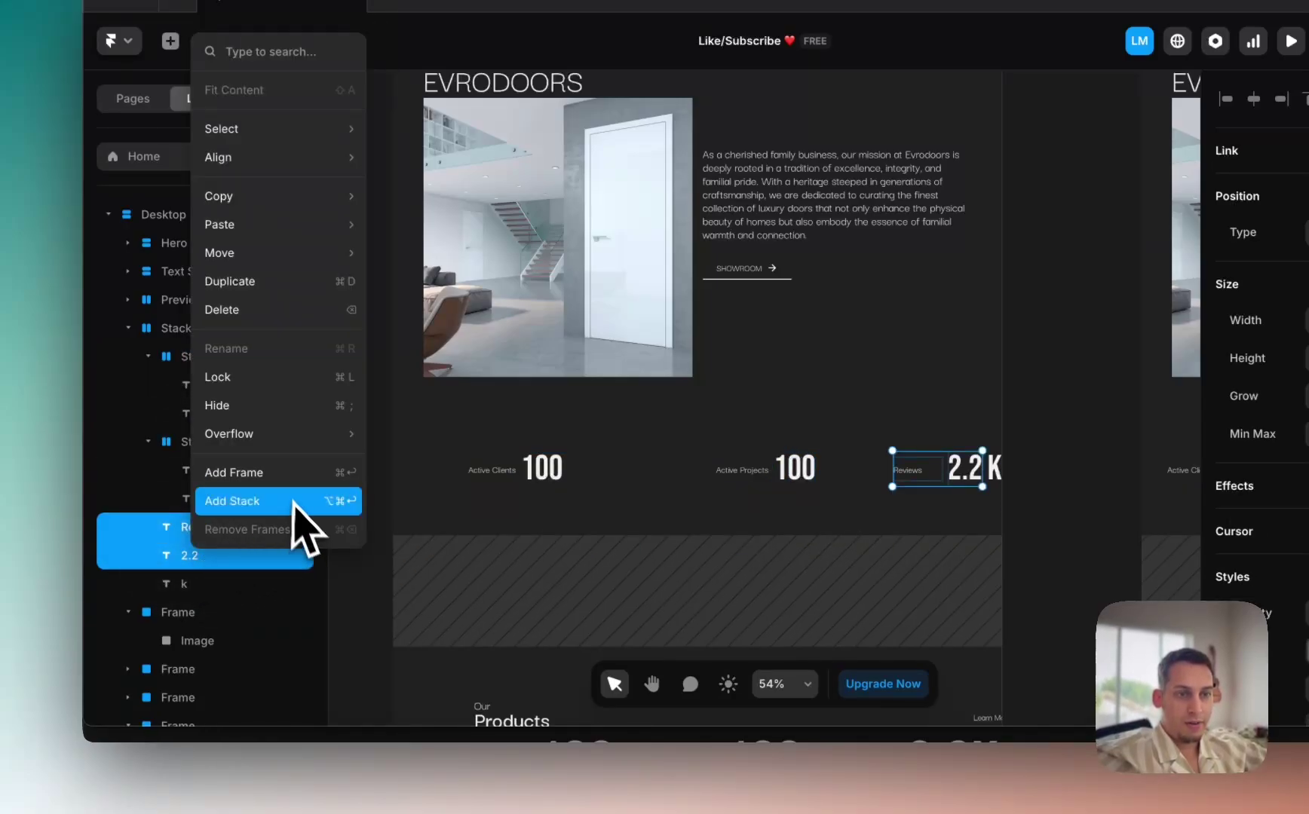
click(240, 502)
Step: Delete the stray K text layer
scroll(558, 497, right, 5)
scroll(585, 501, left, 5)
scroll(584, 501, down, 2)
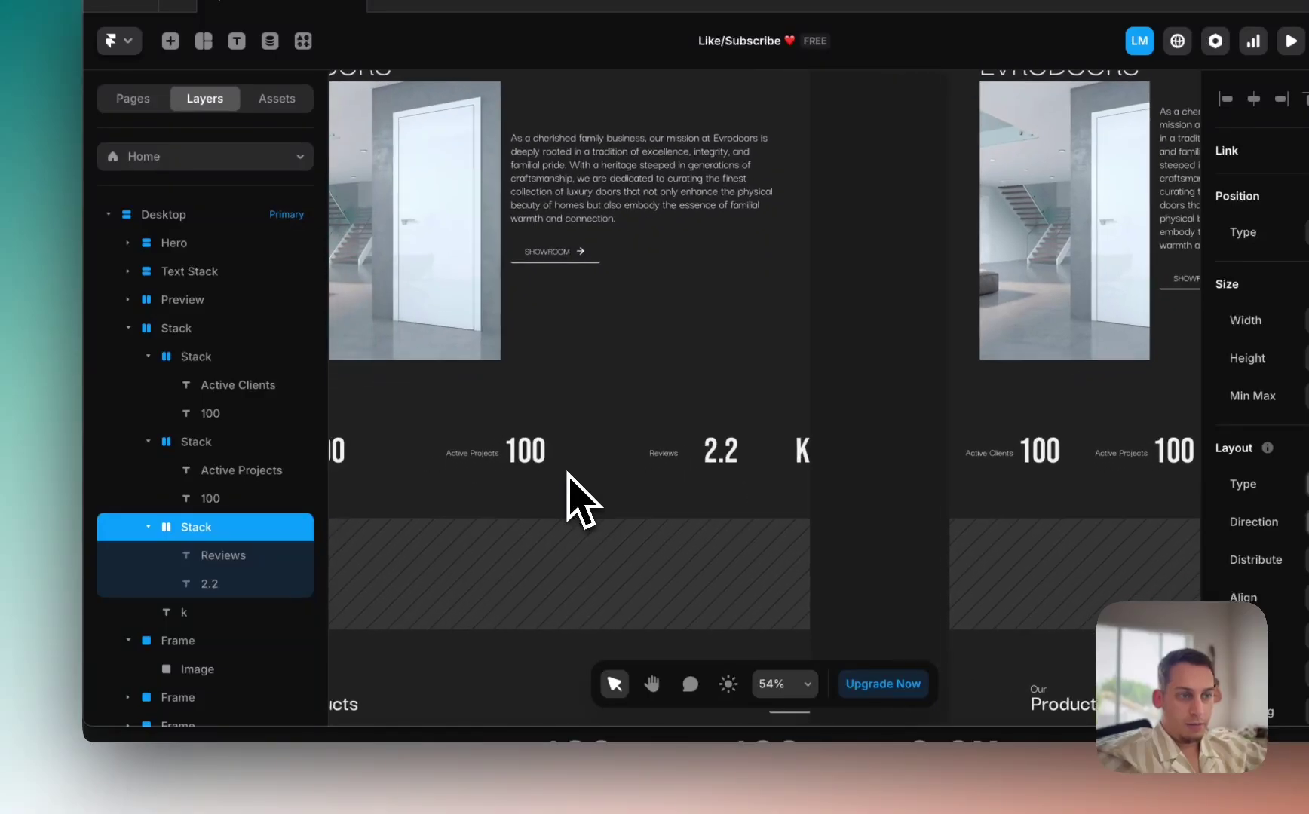
scroll(577, 499, left, 1)
click(194, 612)
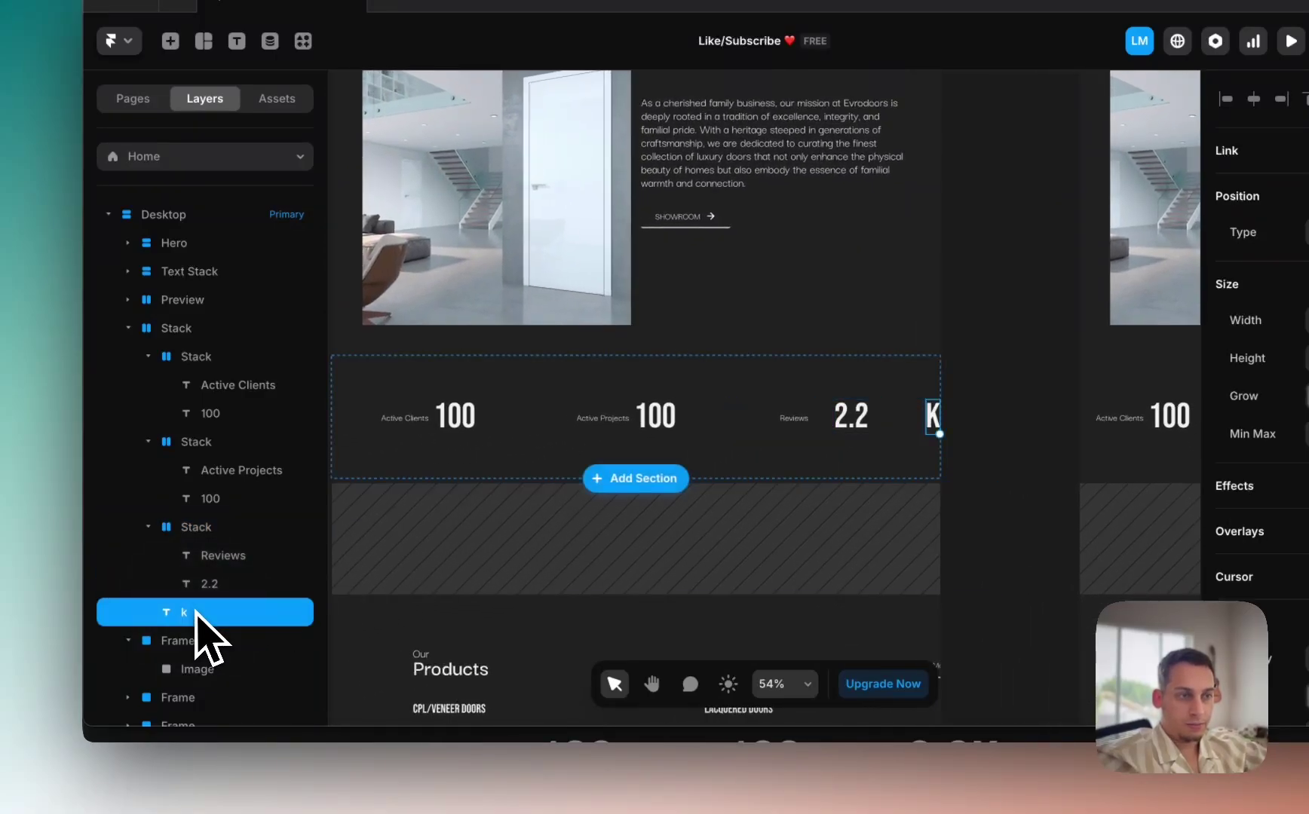
key(BackSpace)
Step: Select all three stat stacks, then view the live site's stats row in Chrome
click(512, 411)
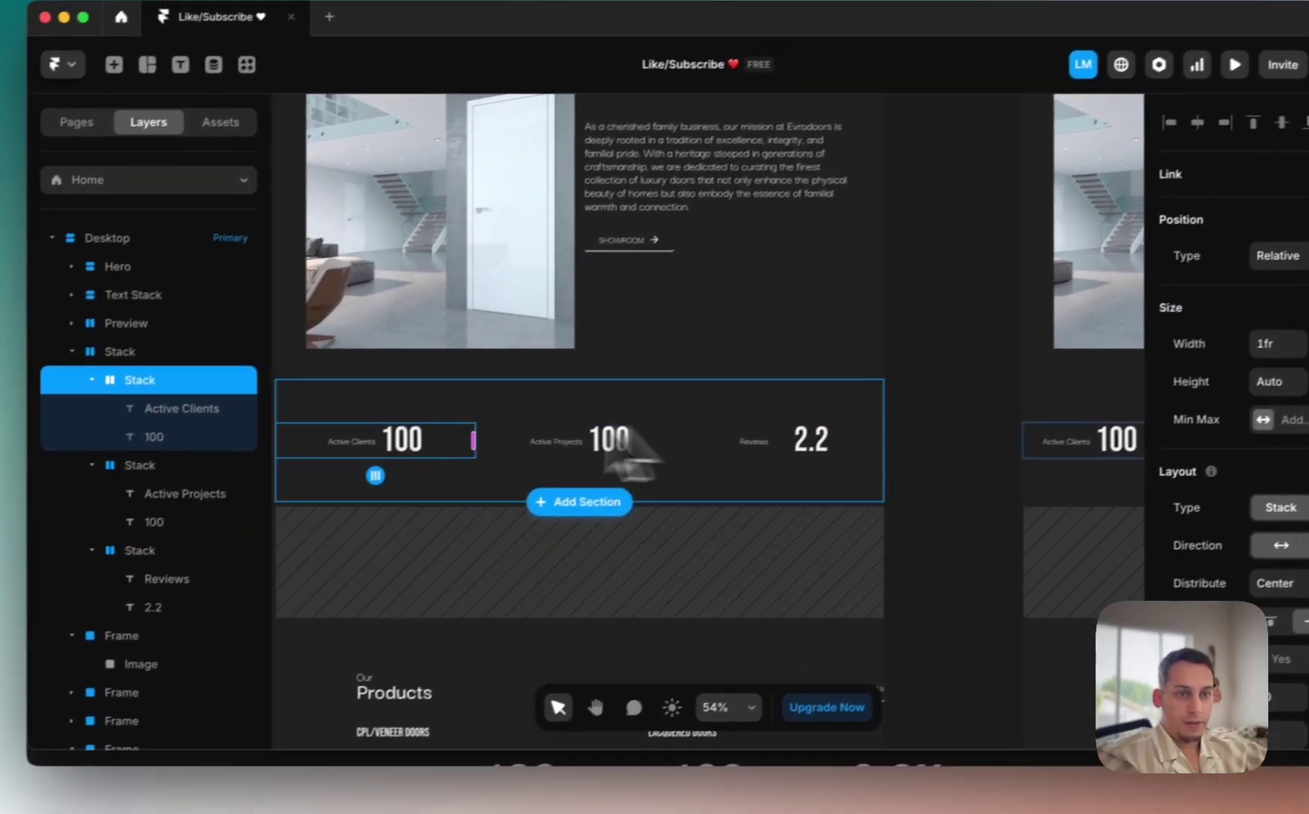
click(148, 356)
click(151, 417)
click(151, 446)
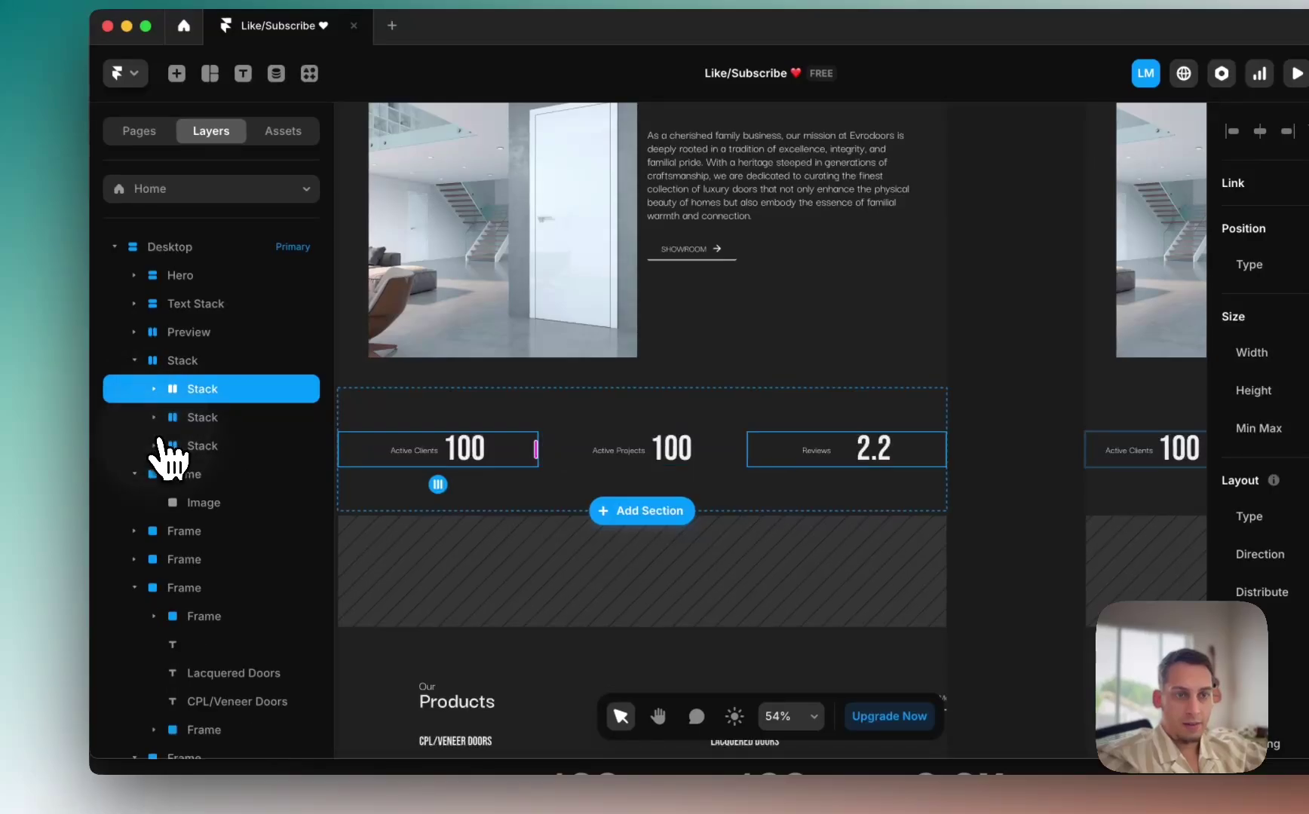
shift+click(198, 445)
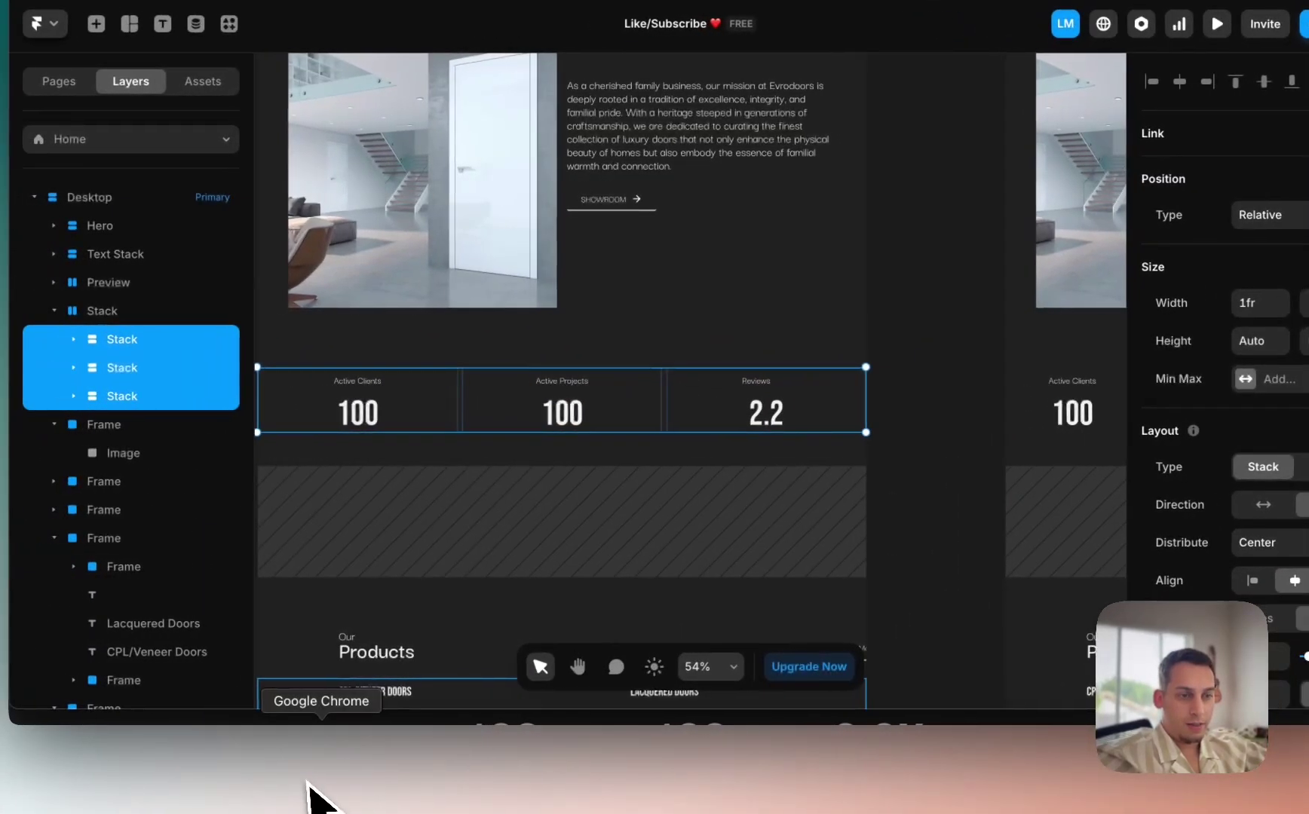
click(321, 797)
scroll(526, 555, down, 6)
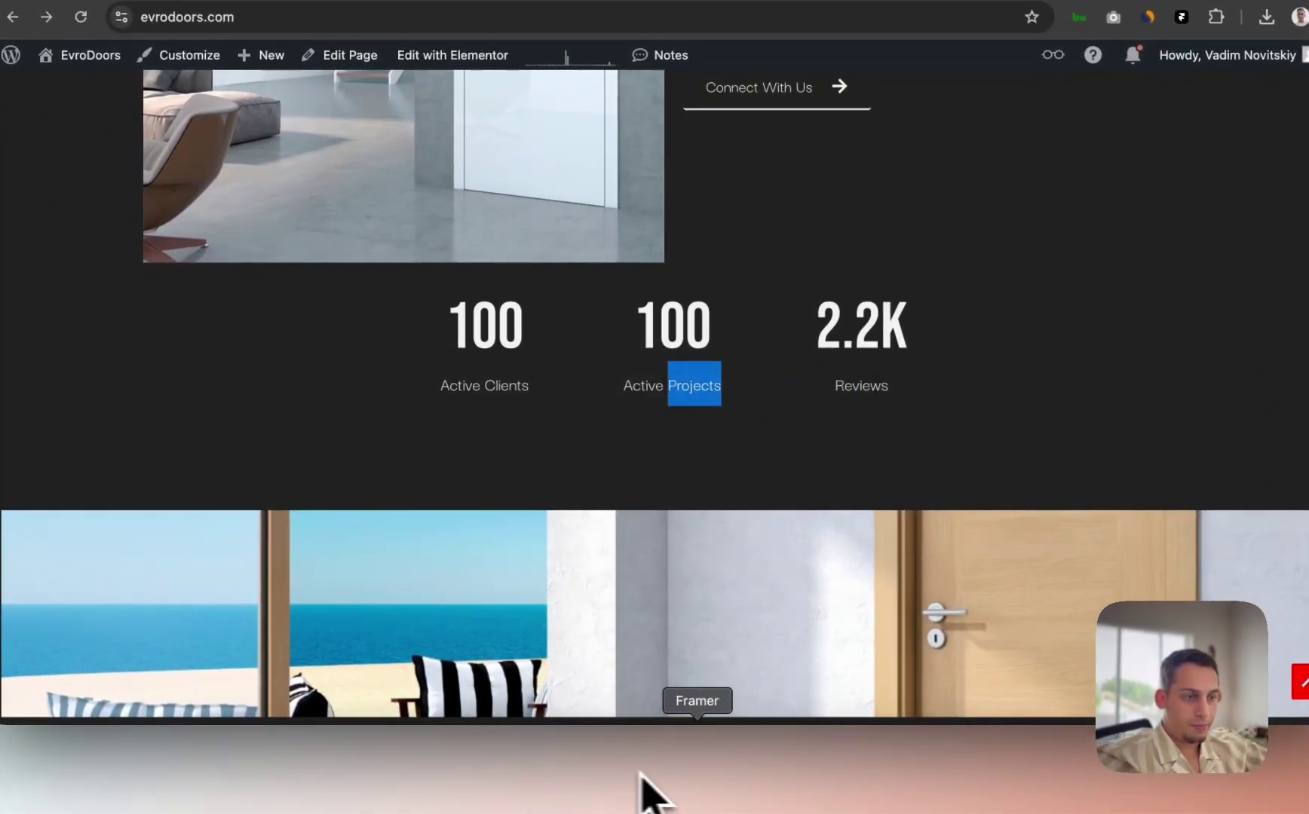
Step: Change 2.2 to 2.2K and move each stat label below its number
click(687, 778)
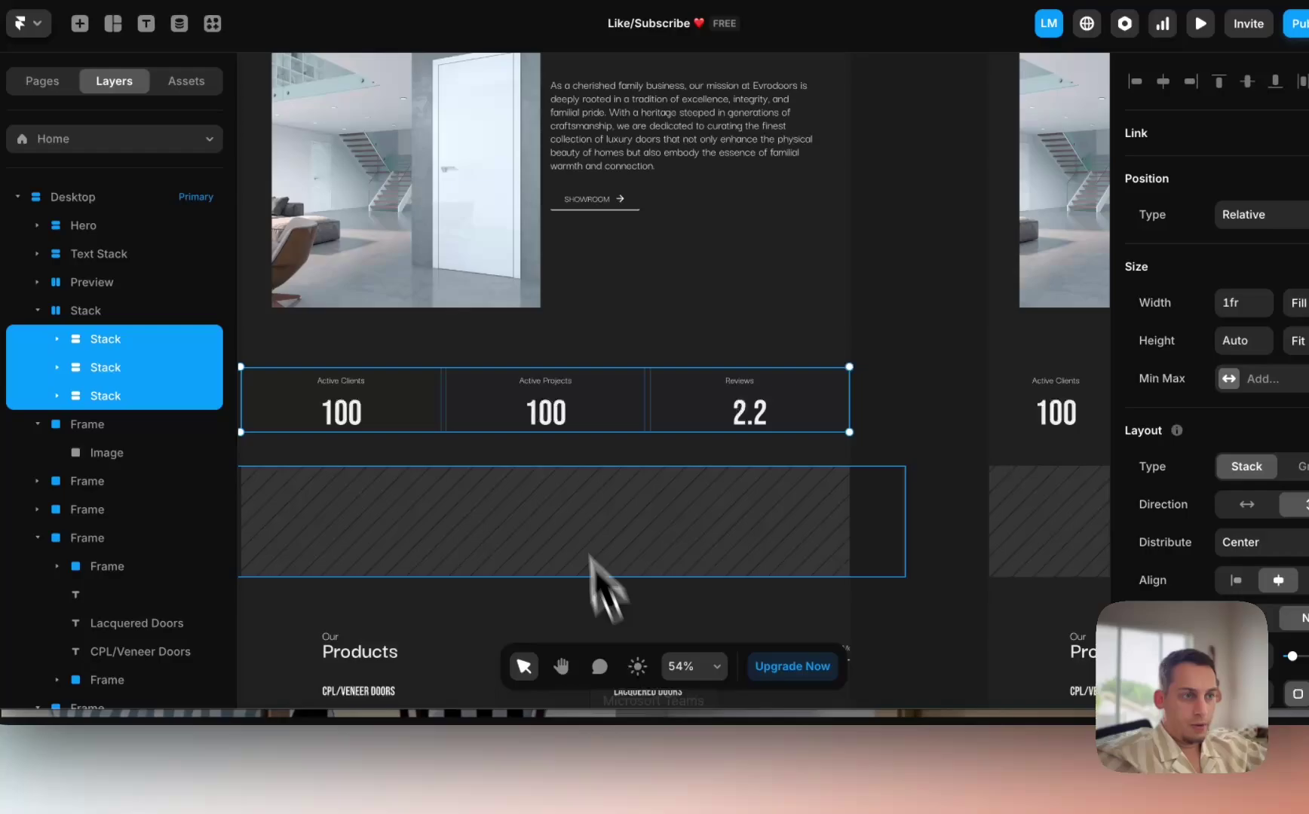
double_click(751, 411)
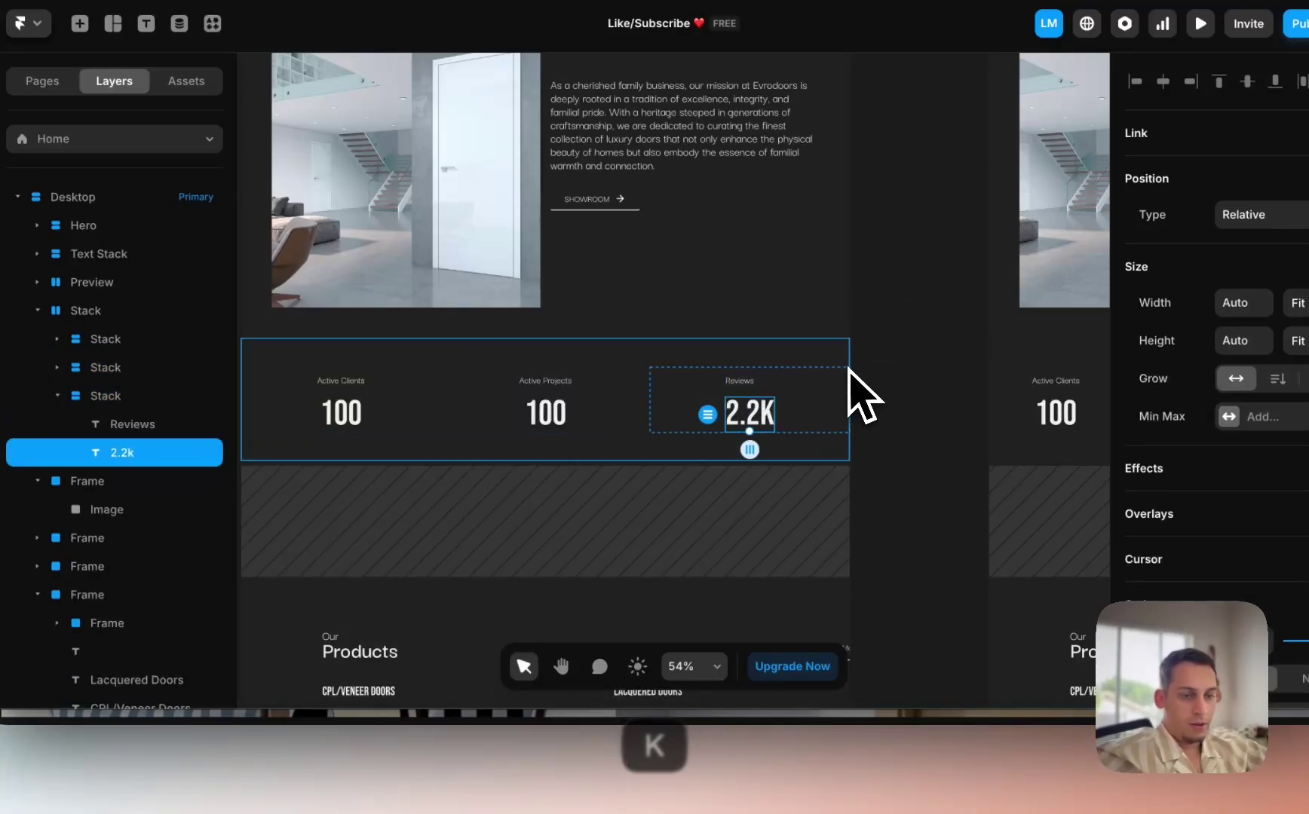
click(865, 371)
drag(745, 389, 744, 433)
click(551, 390)
drag(551, 390, 551, 422)
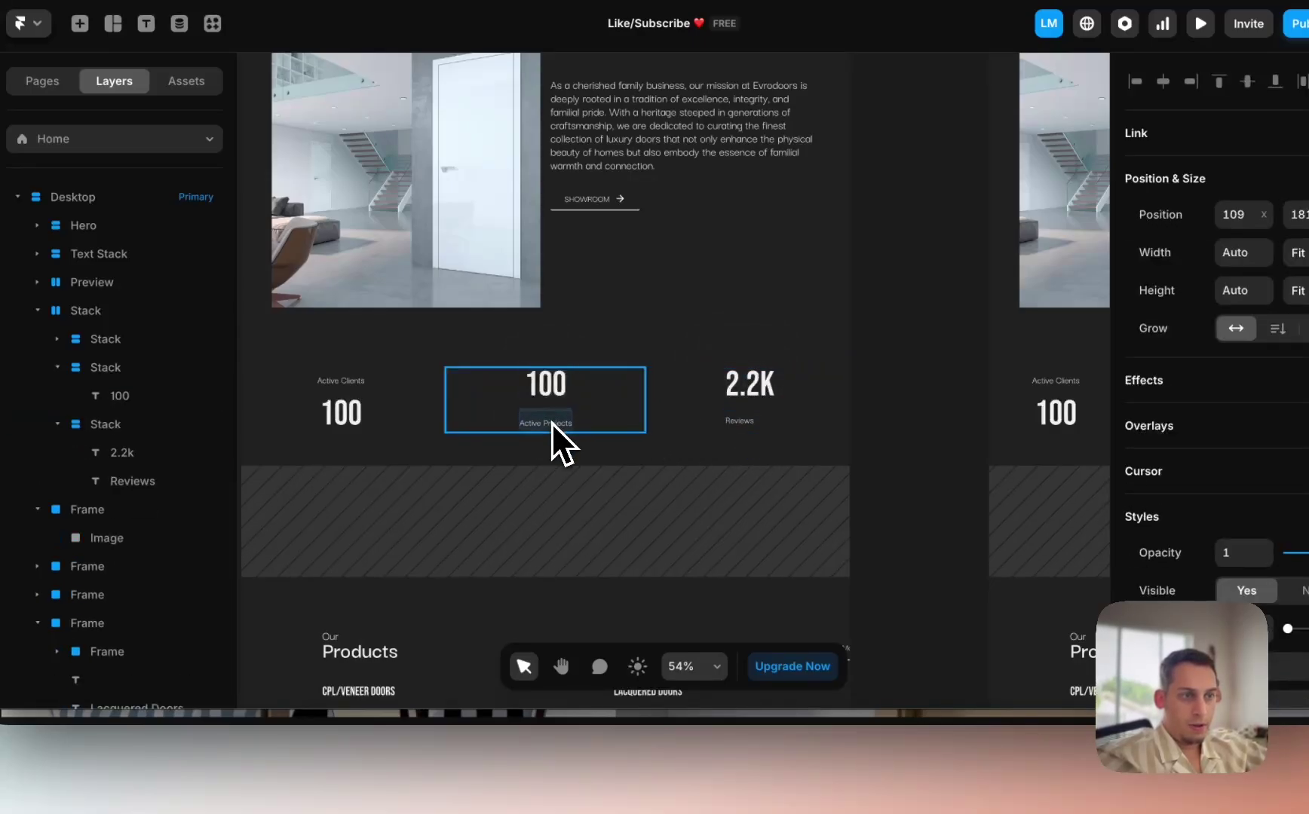
drag(349, 381, 359, 420)
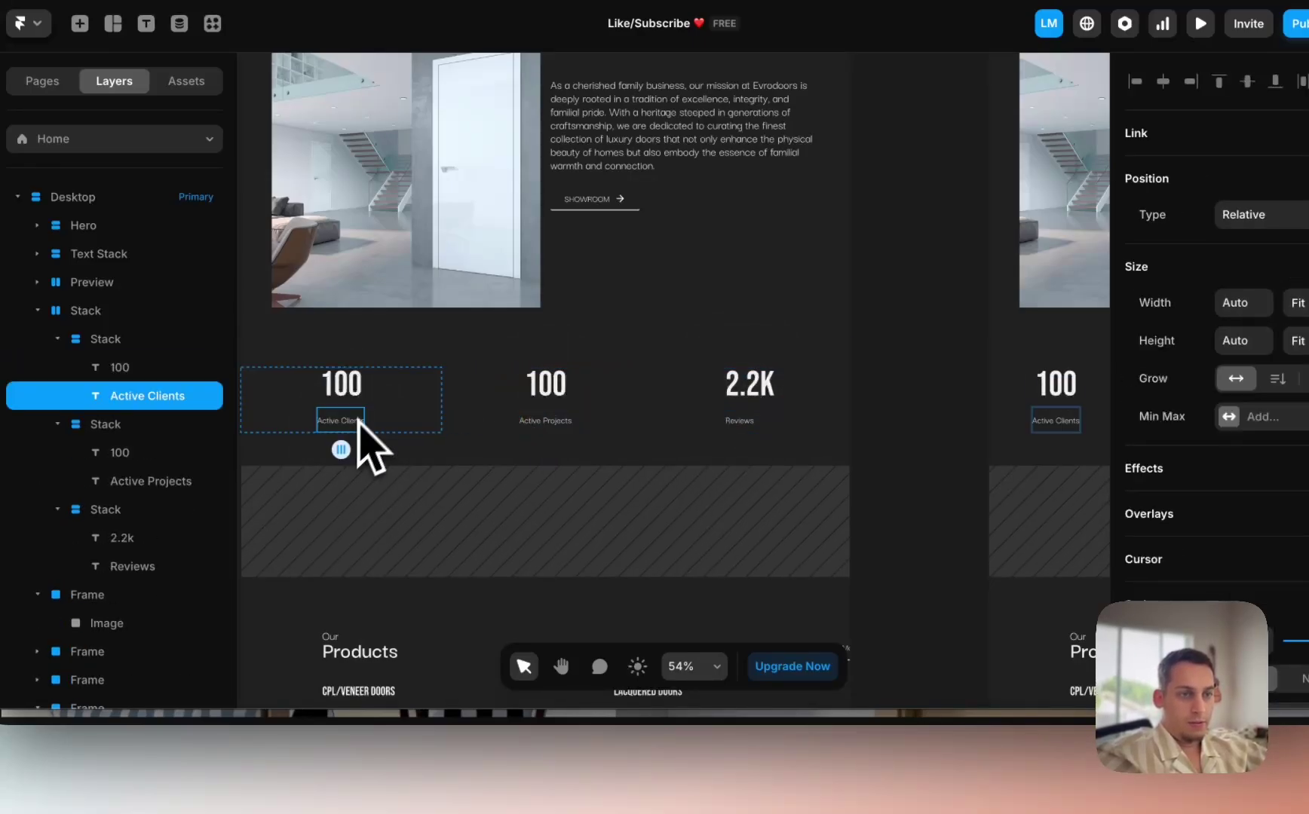
Step: Centre-align the three stat labels and reduce their line height to 100%
shift+click(546, 419)
shift+click(741, 420)
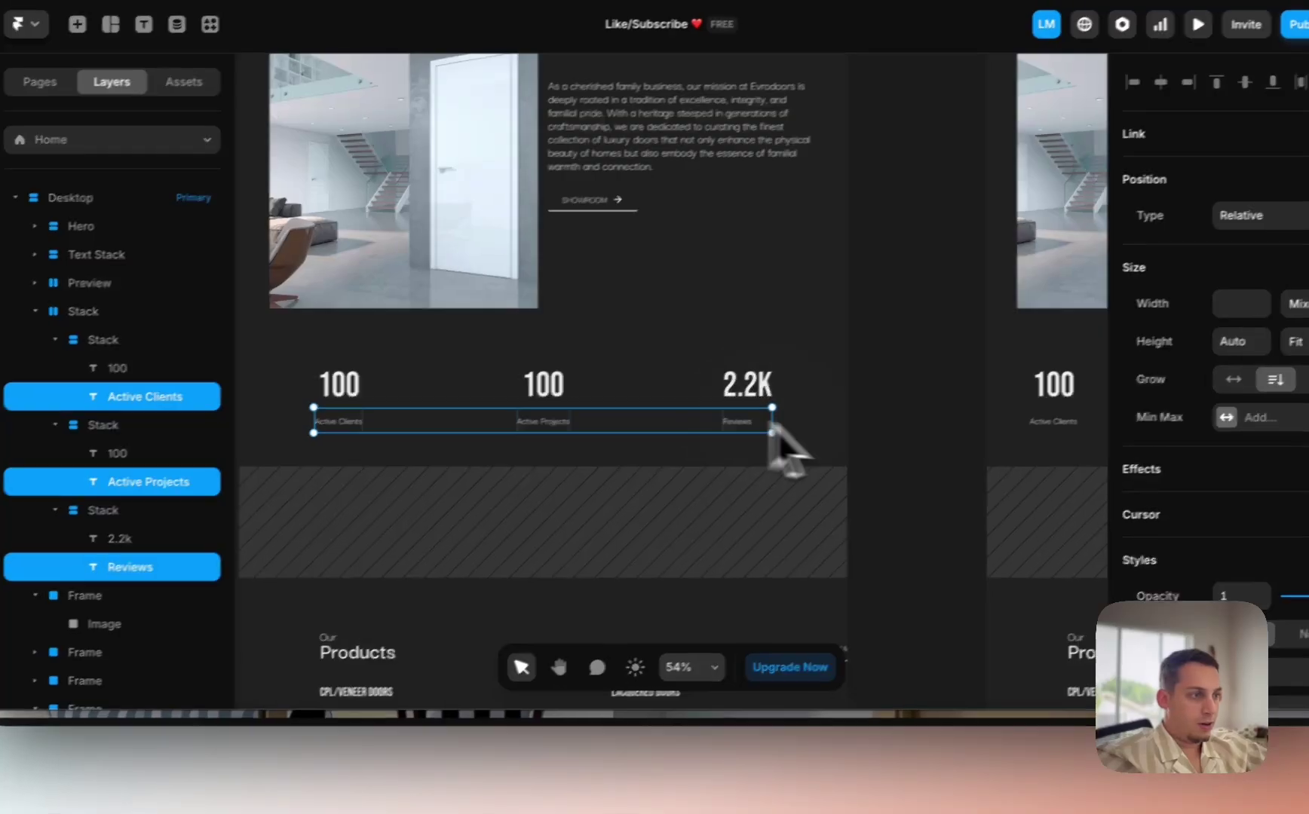
scroll(1084, 429, up, 6)
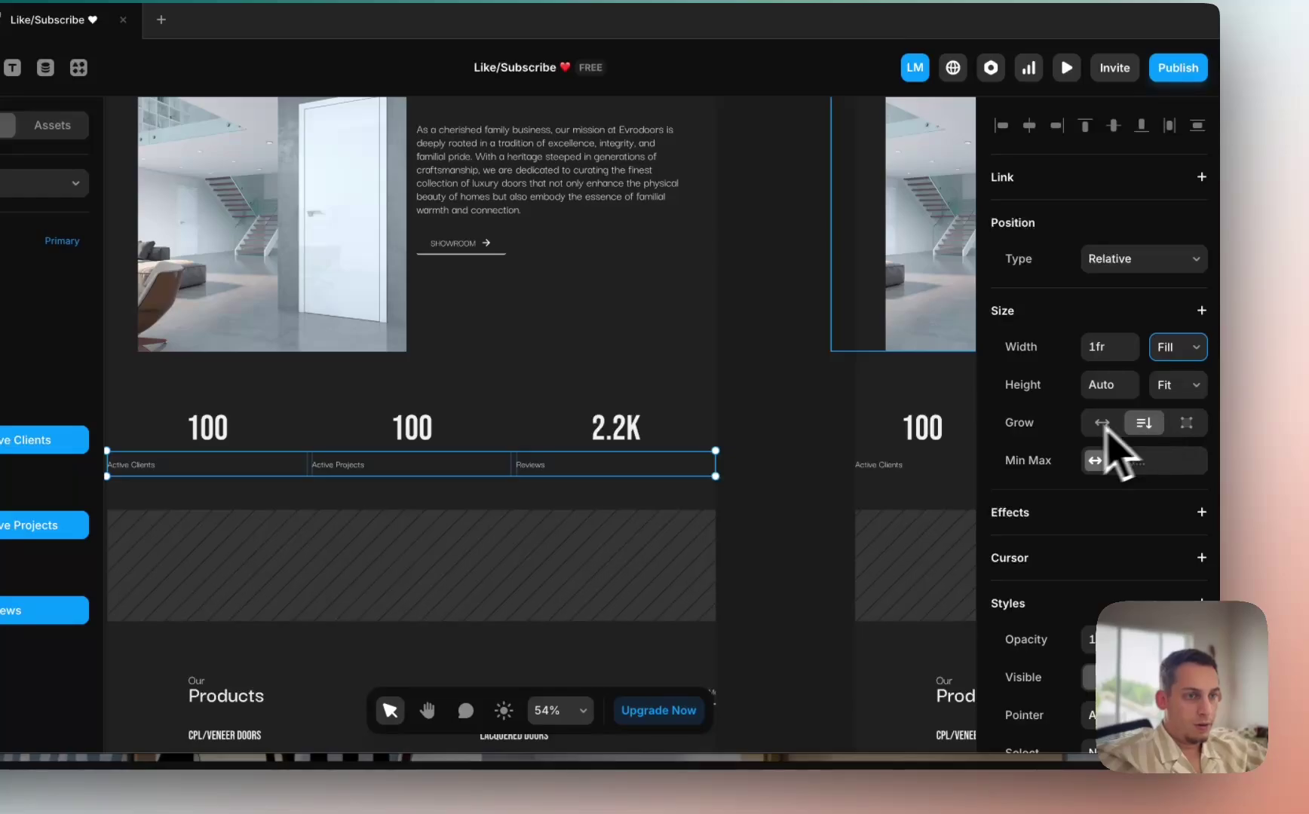
scroll(1085, 433, down, 10)
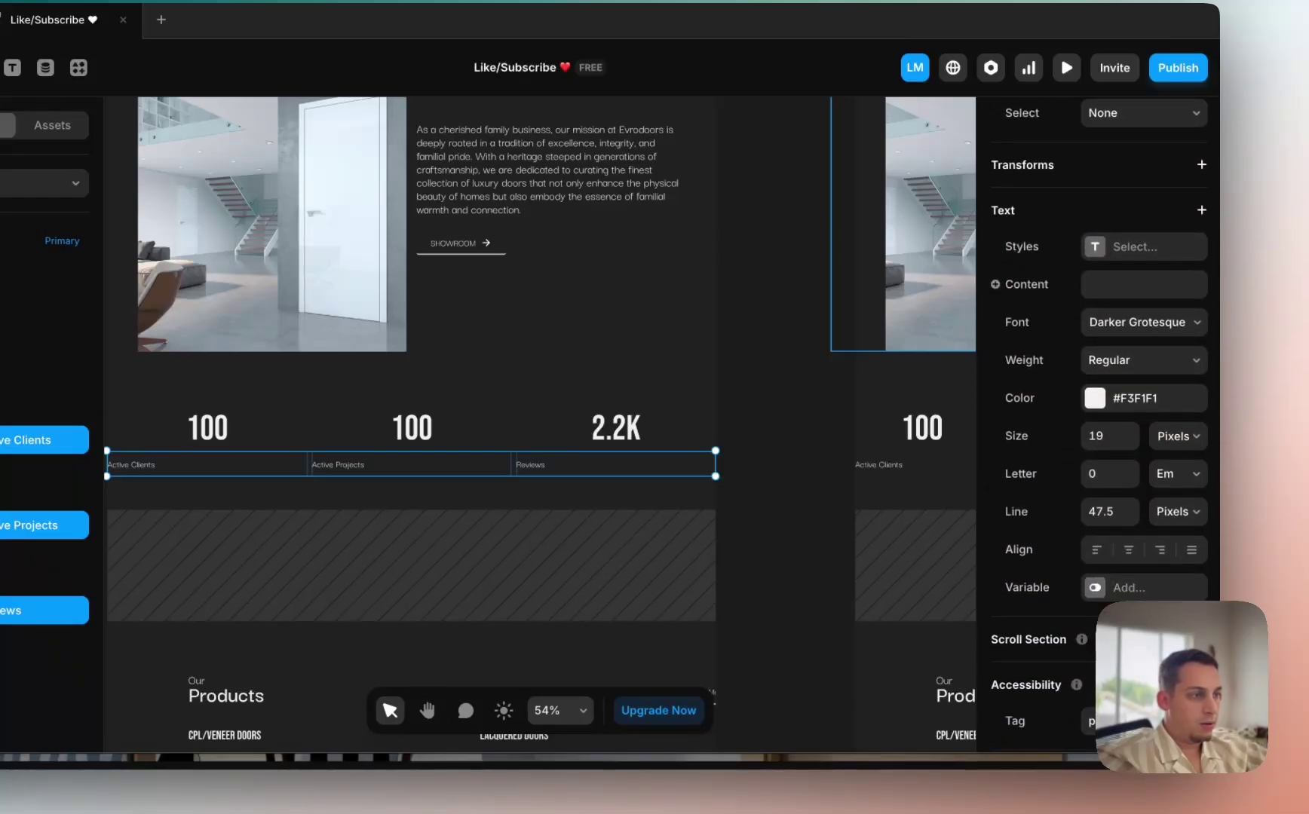
click(1129, 552)
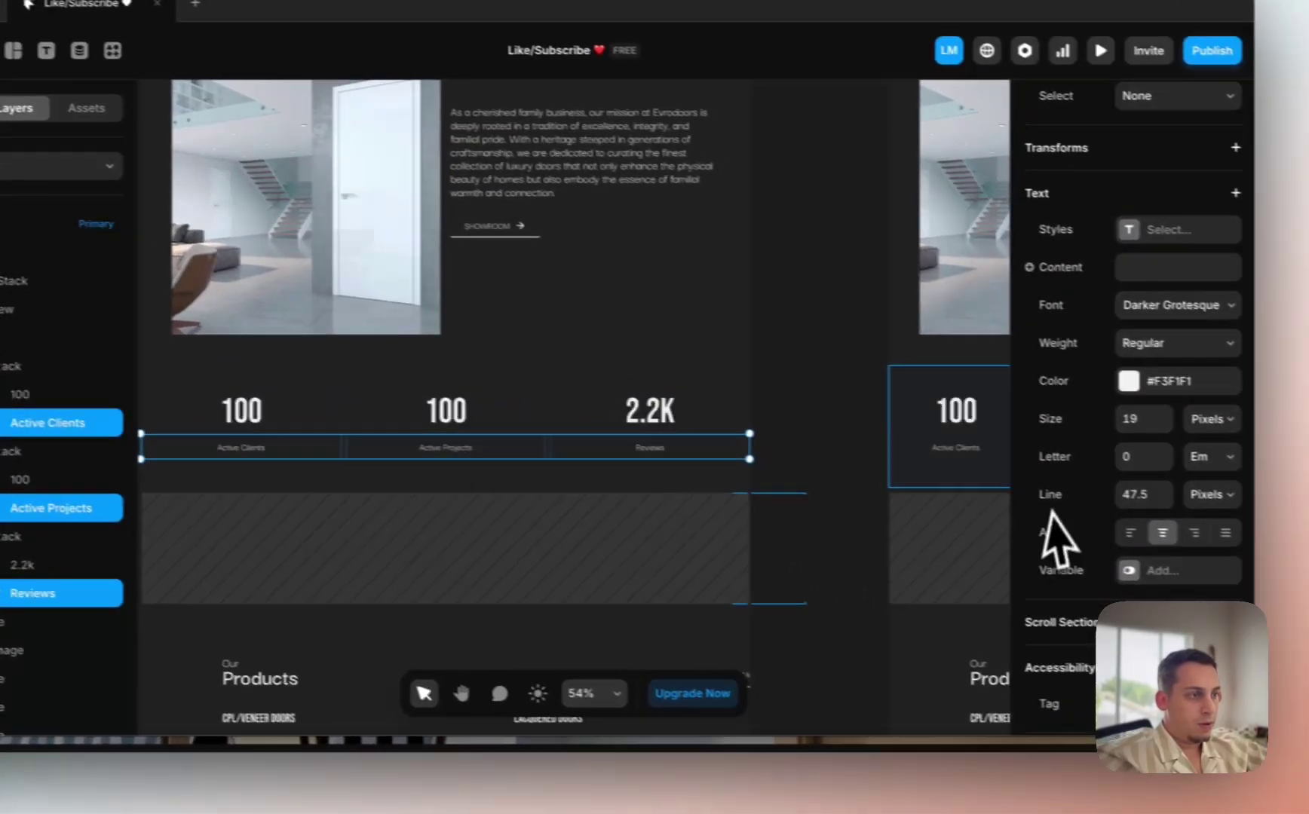
click(1128, 494)
key(shift+Down)
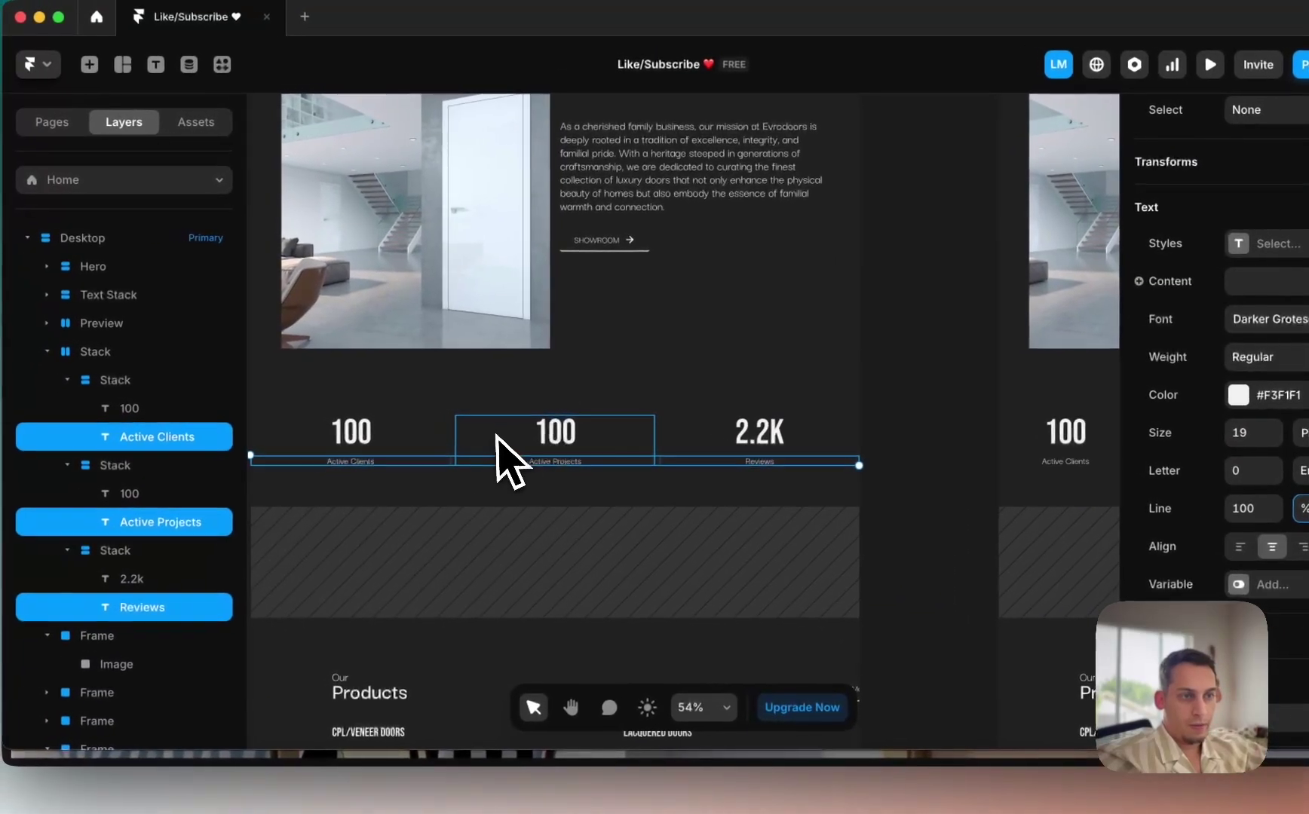
Step: Set the gap inside all three stat stacks to 0
click(350, 420)
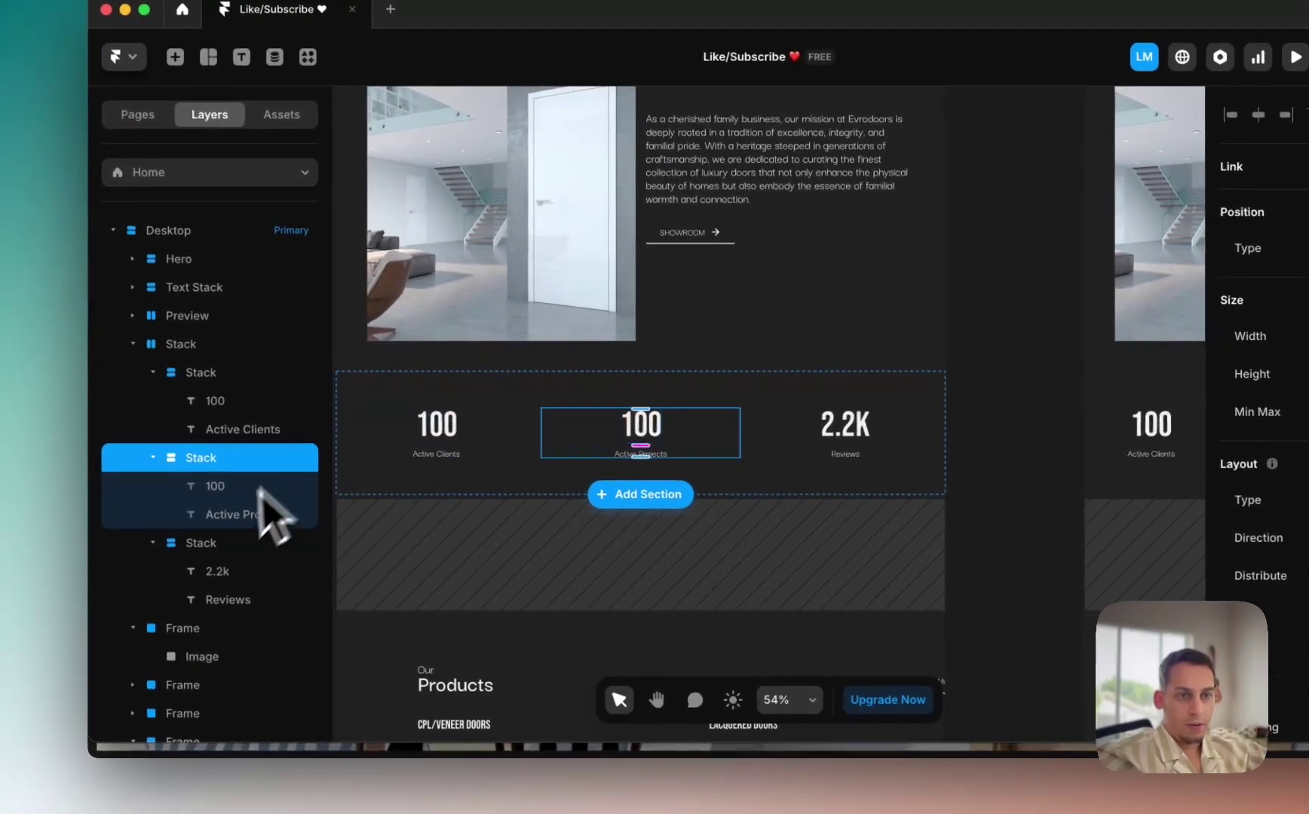
click(71, 466)
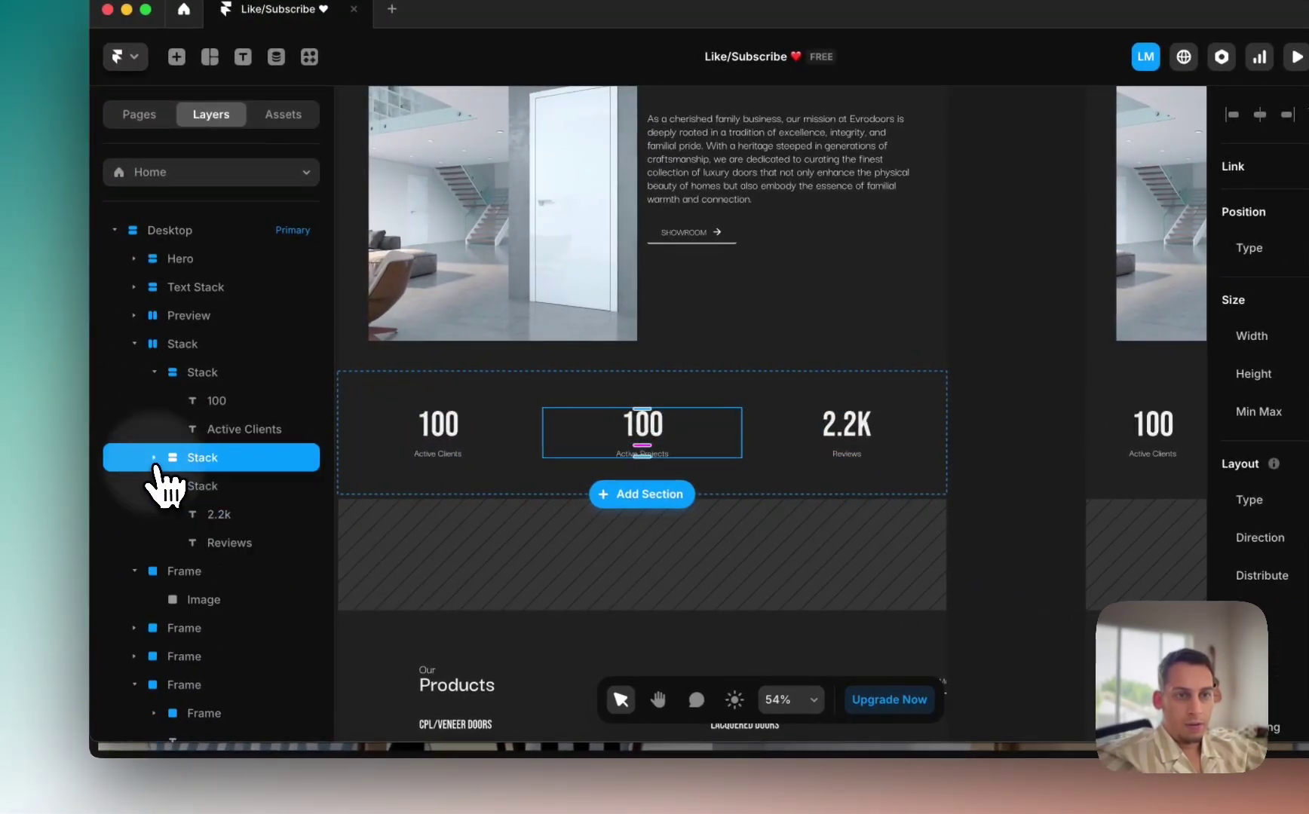
click(154, 371)
click(175, 377)
shift+click(210, 429)
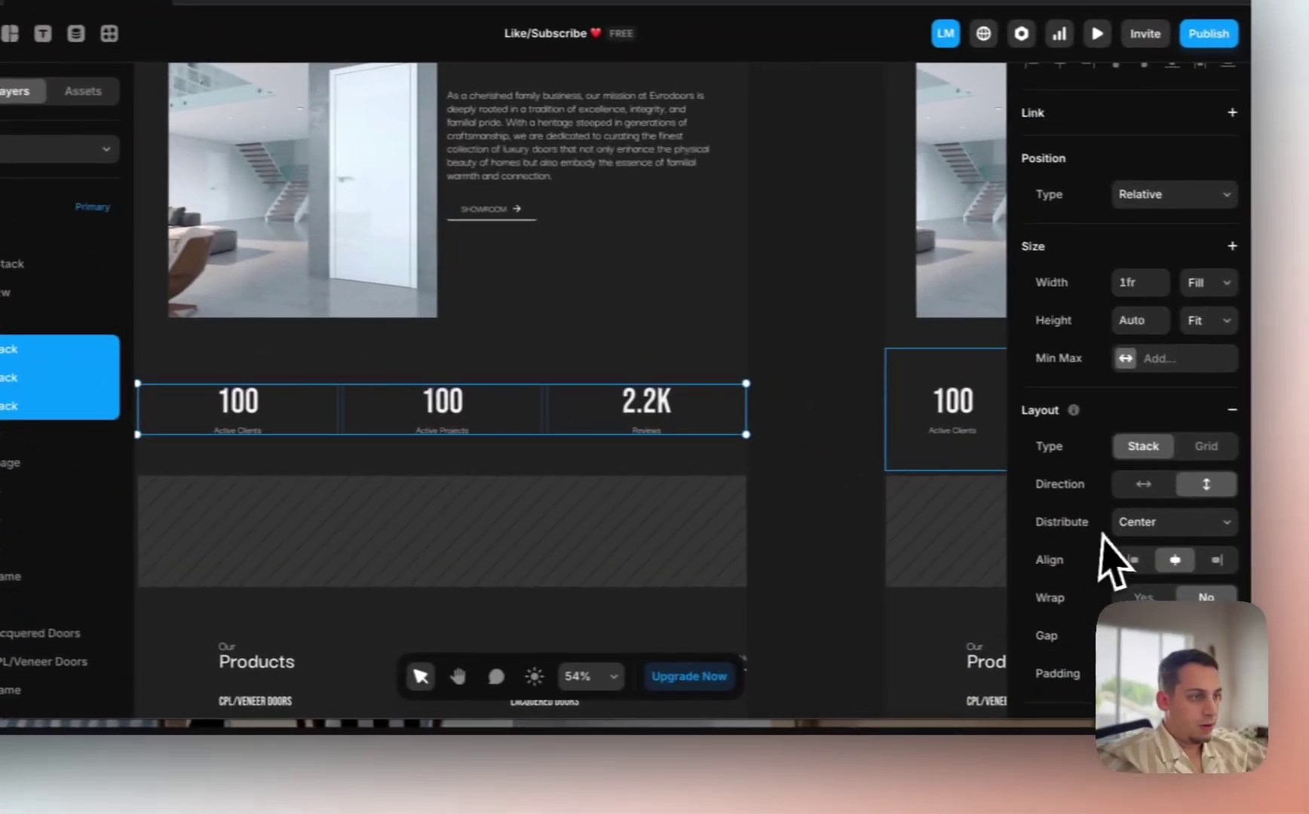
scroll(1109, 543, down, 2)
click(1131, 566)
key(shift+Down)
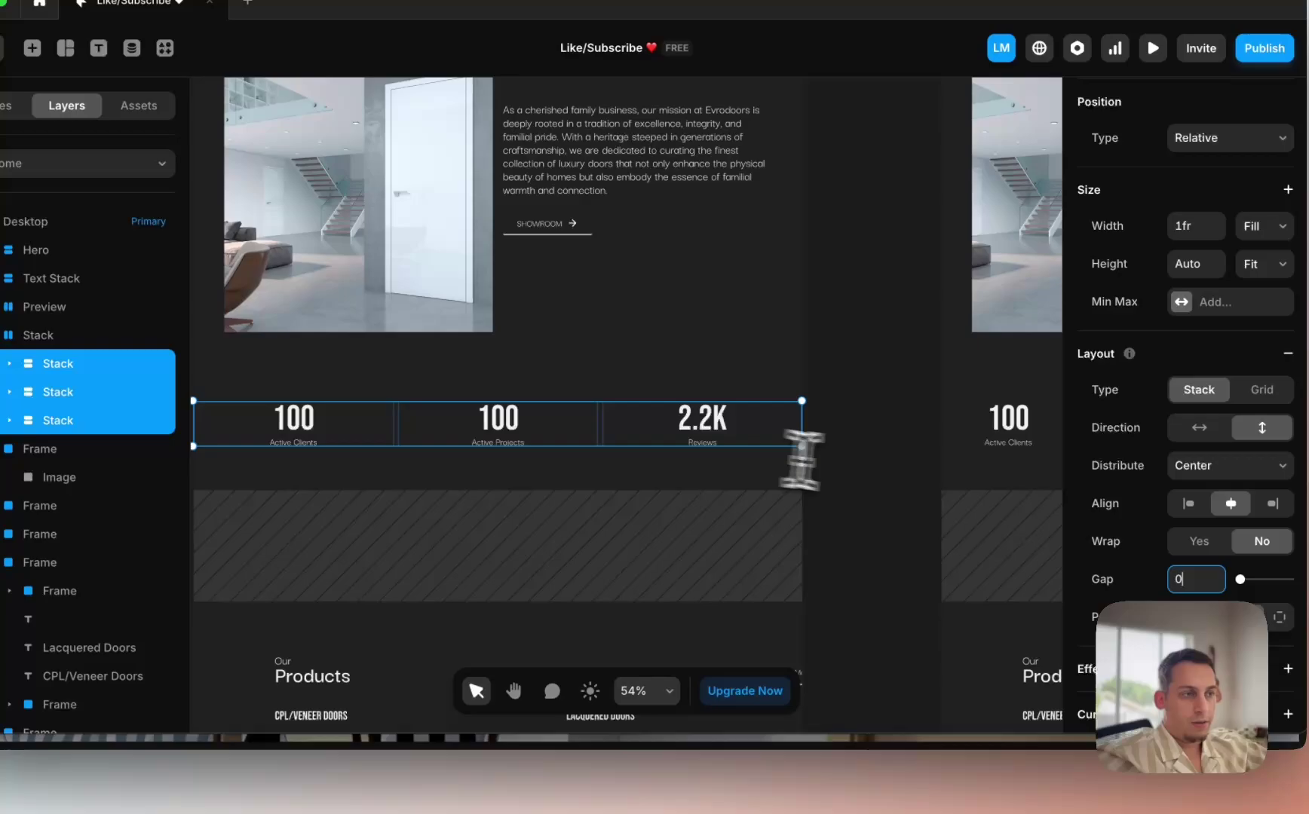
Step: Give the stats row per-side padding of 60
scroll(1140, 411, up, 1)
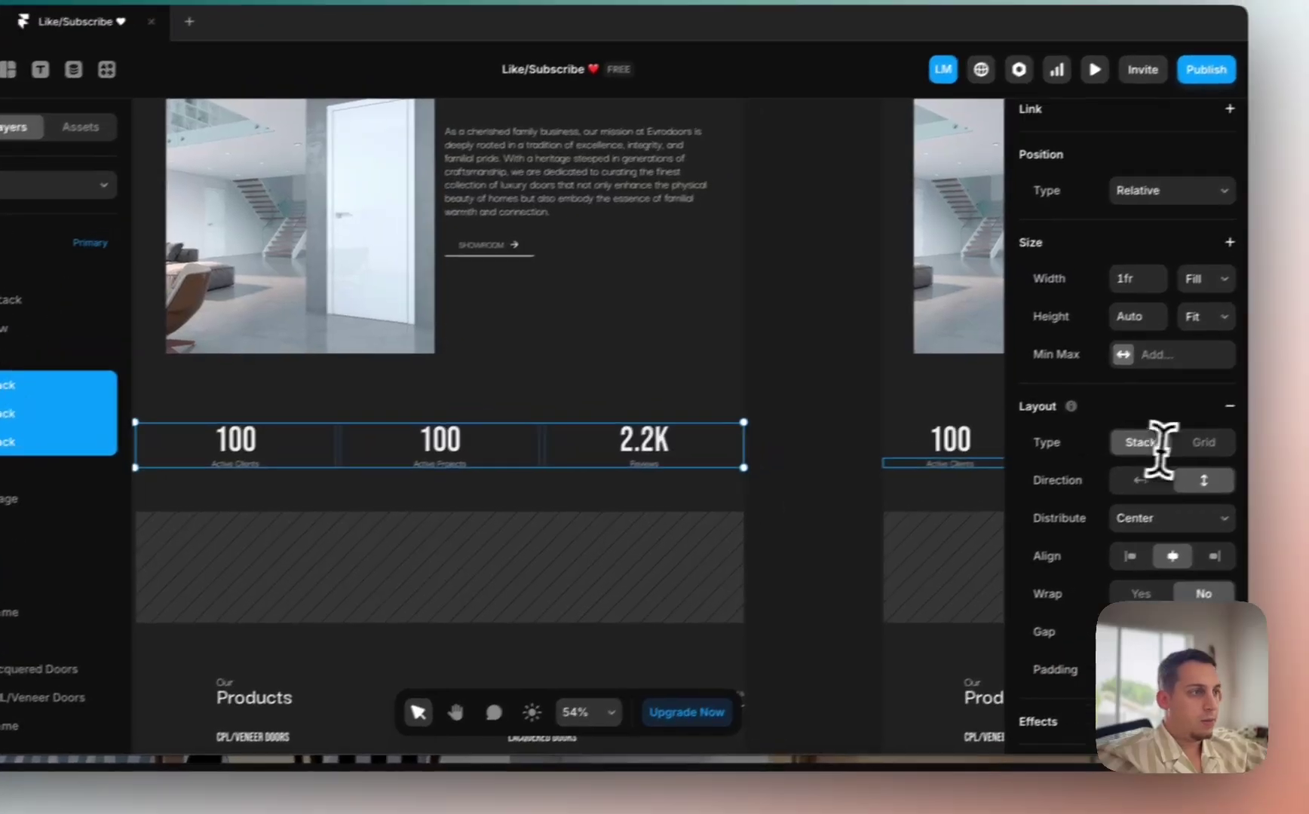
scroll(1184, 422, up, 2)
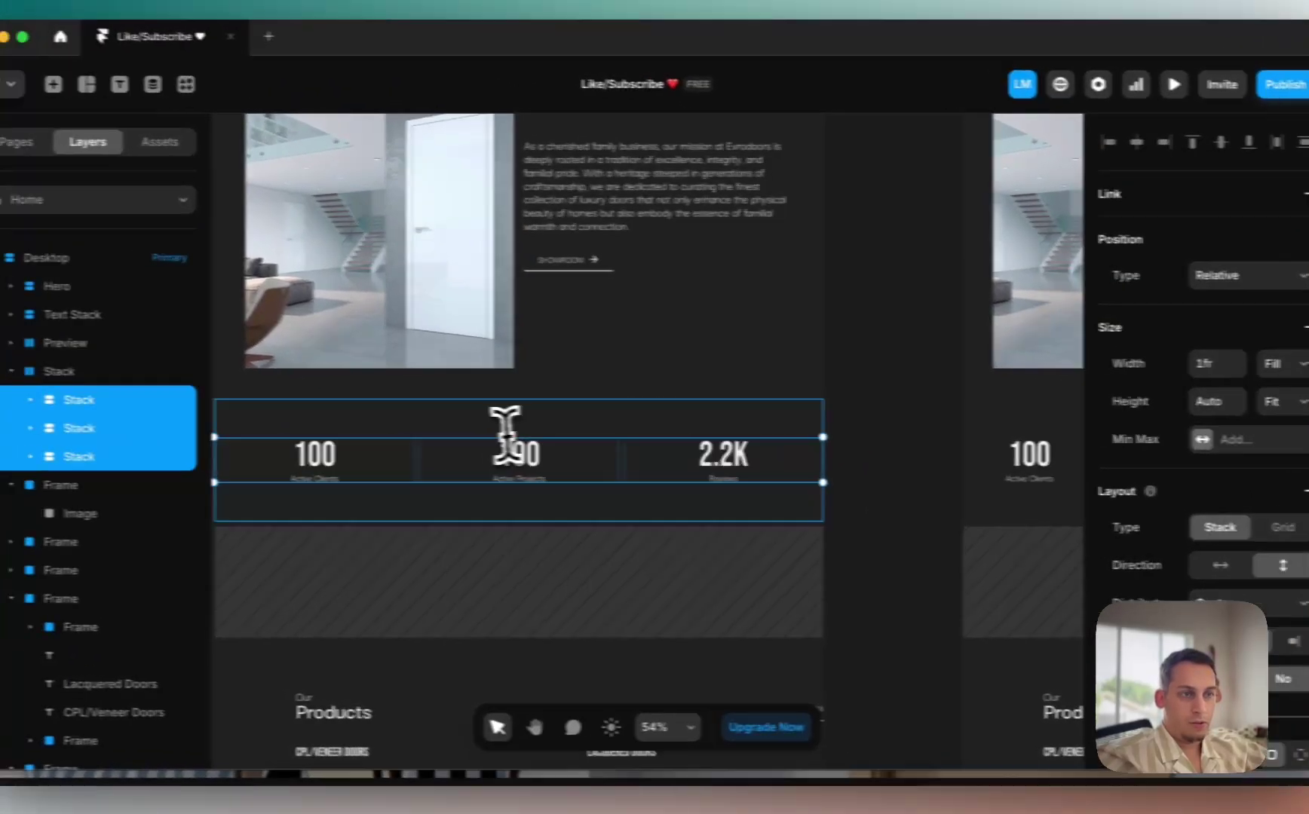
click(386, 416)
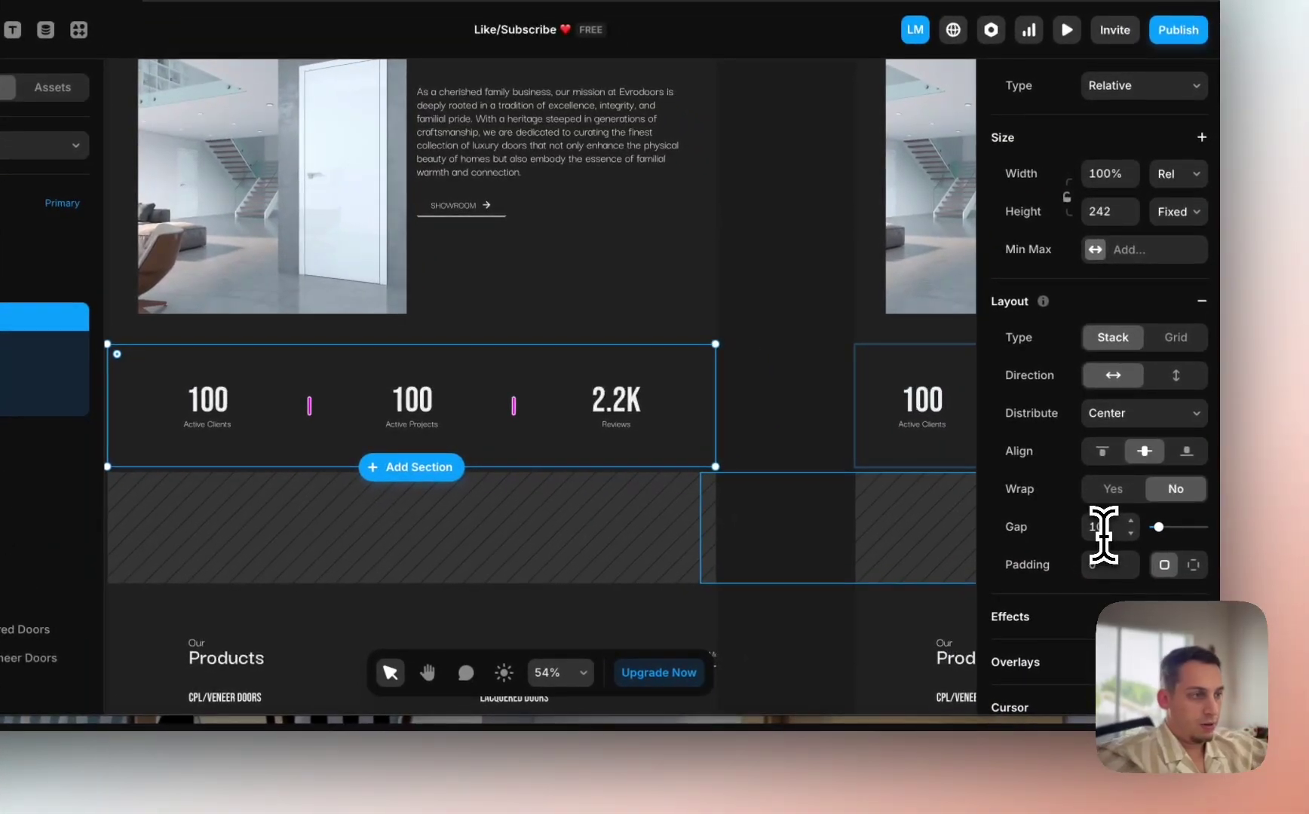
click(1191, 567)
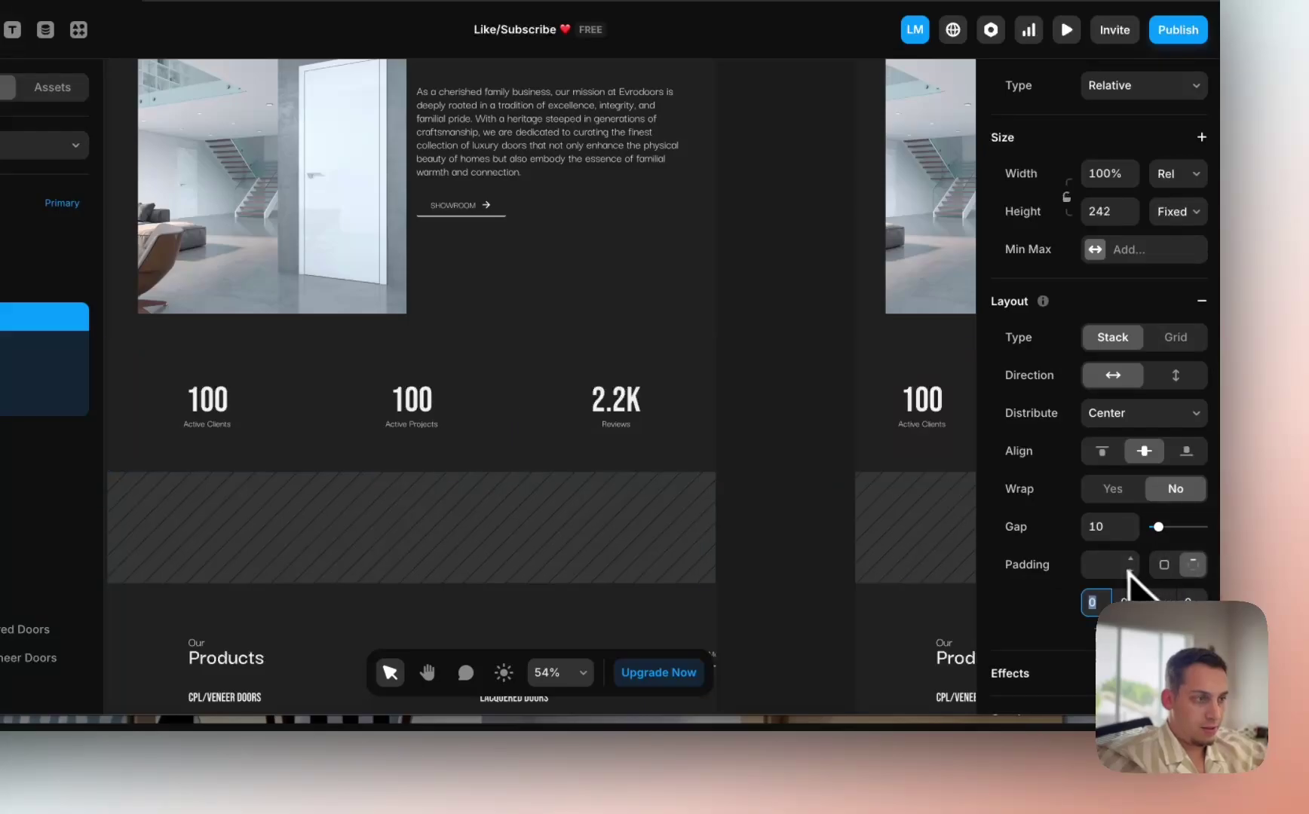
key(Return)
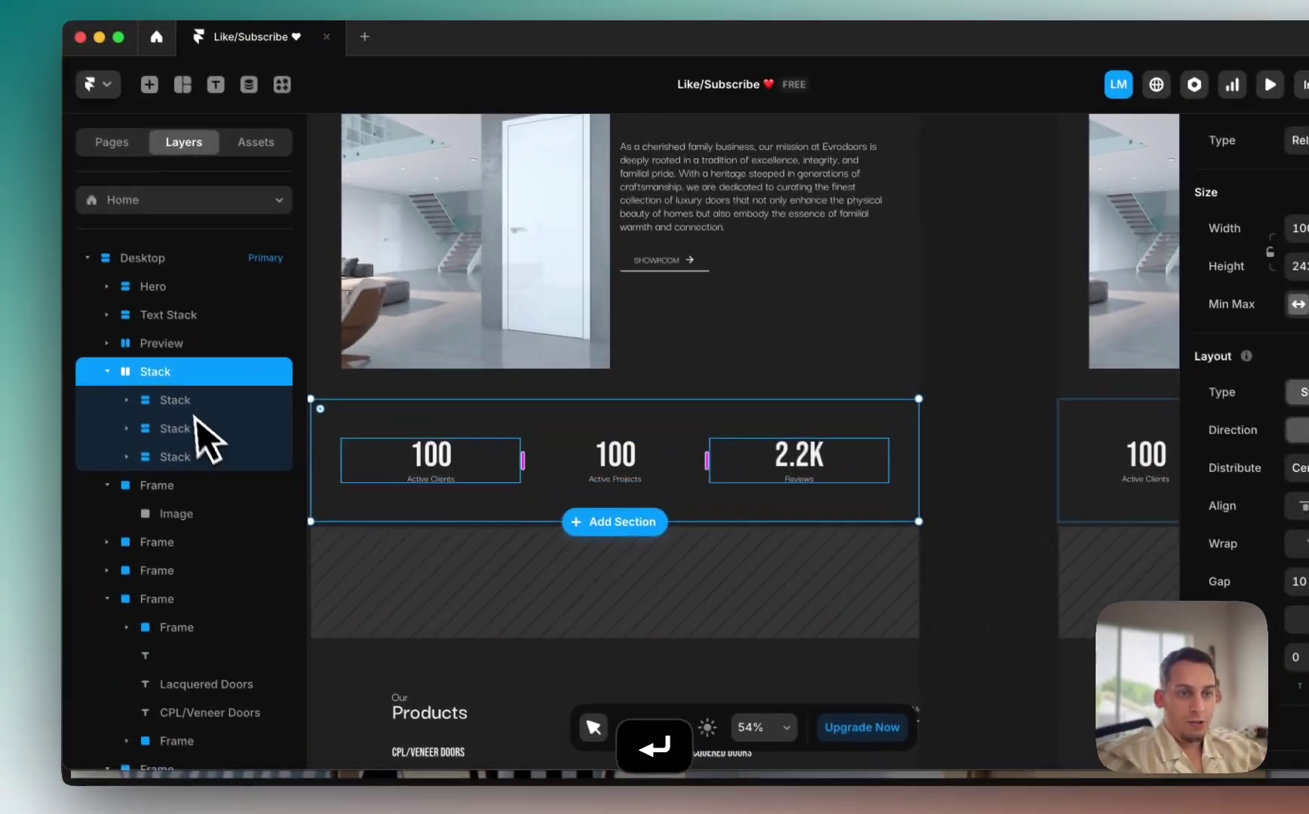
click(196, 410)
Step: Set a fixed Max Width on the stat stacks so the row sits narrower and centred
shift+click(286, 465)
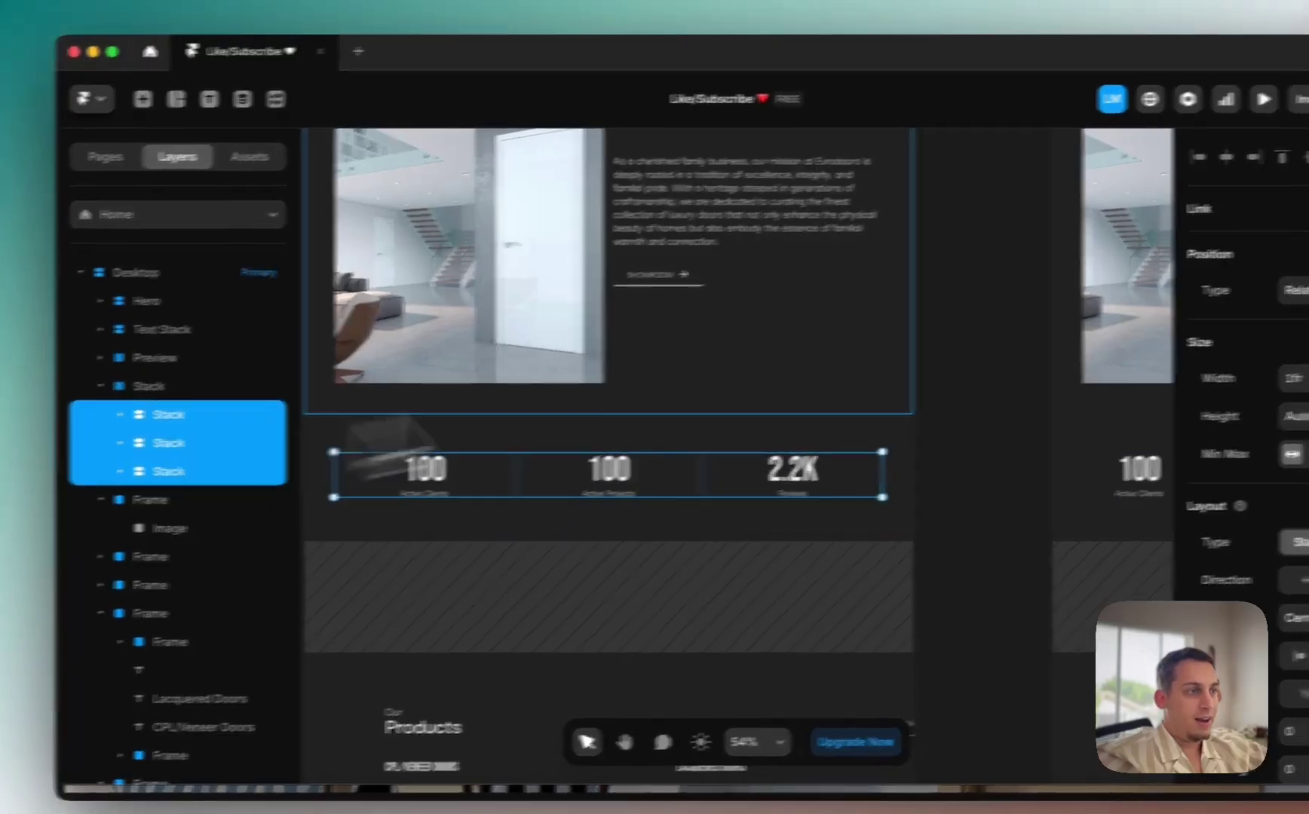
click(1201, 333)
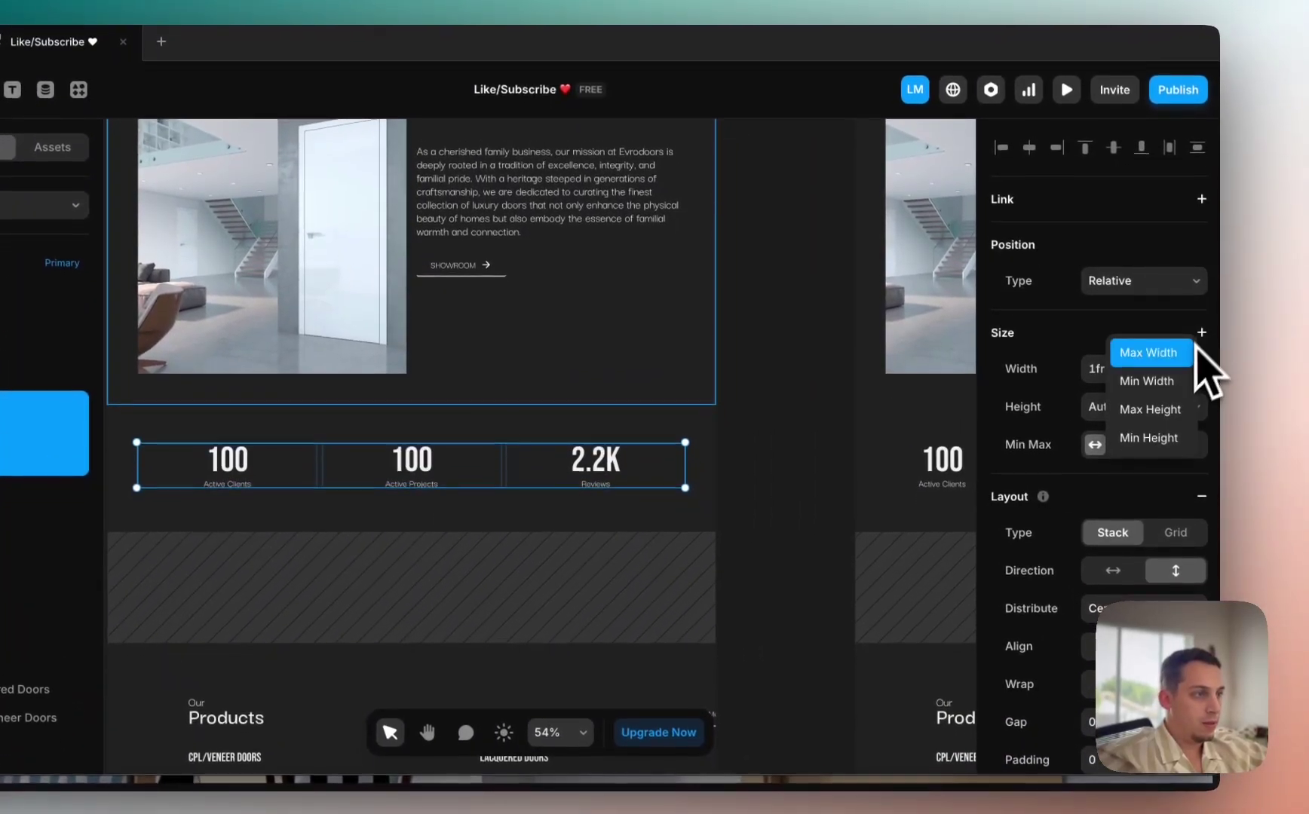
click(1176, 354)
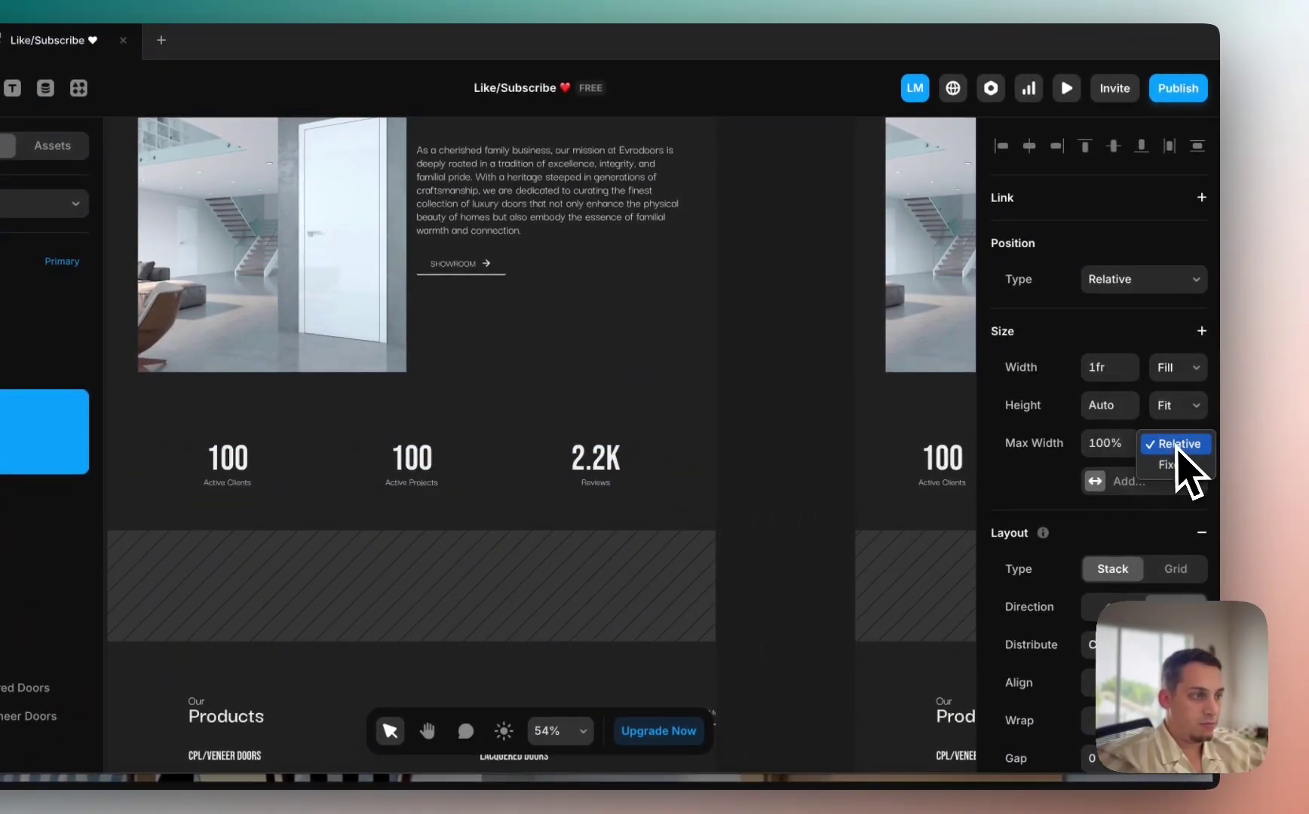
click(1173, 465)
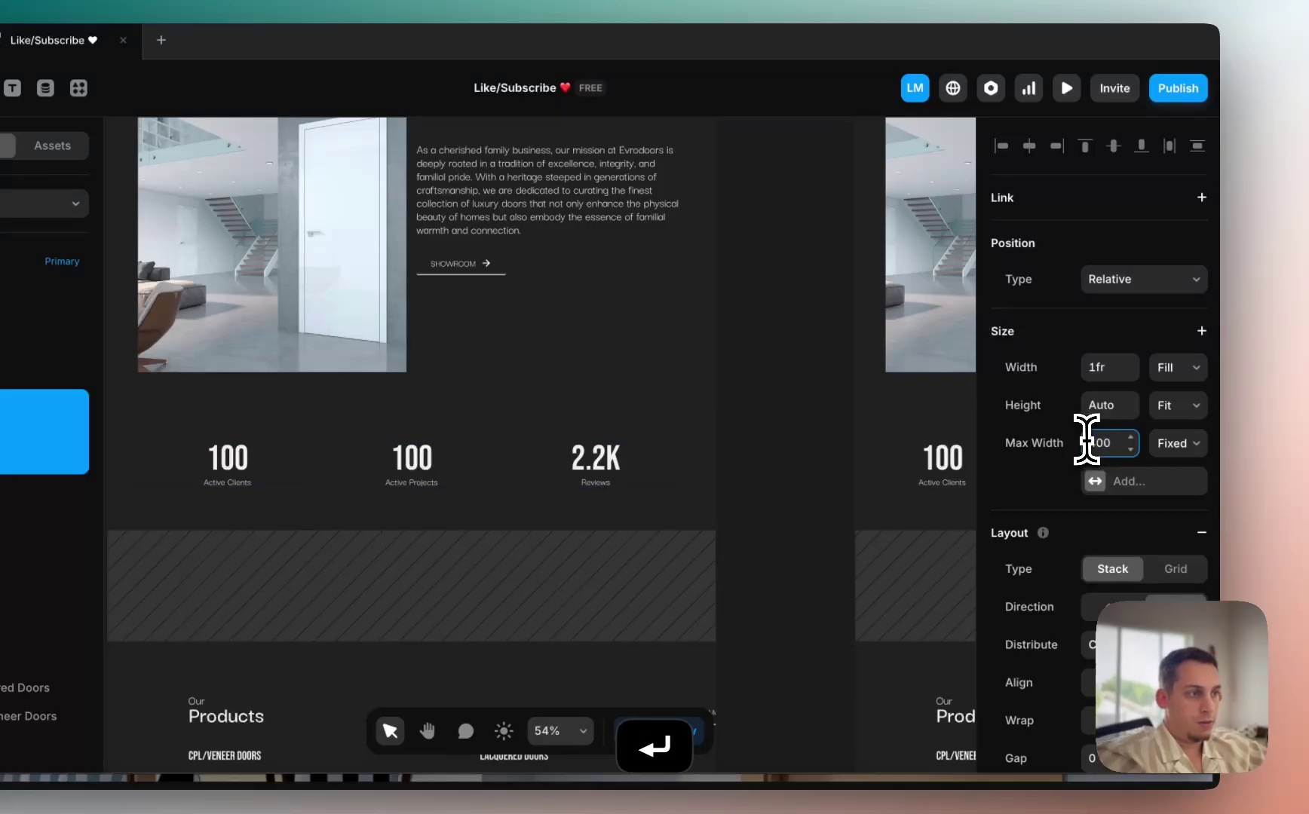
key(Return)
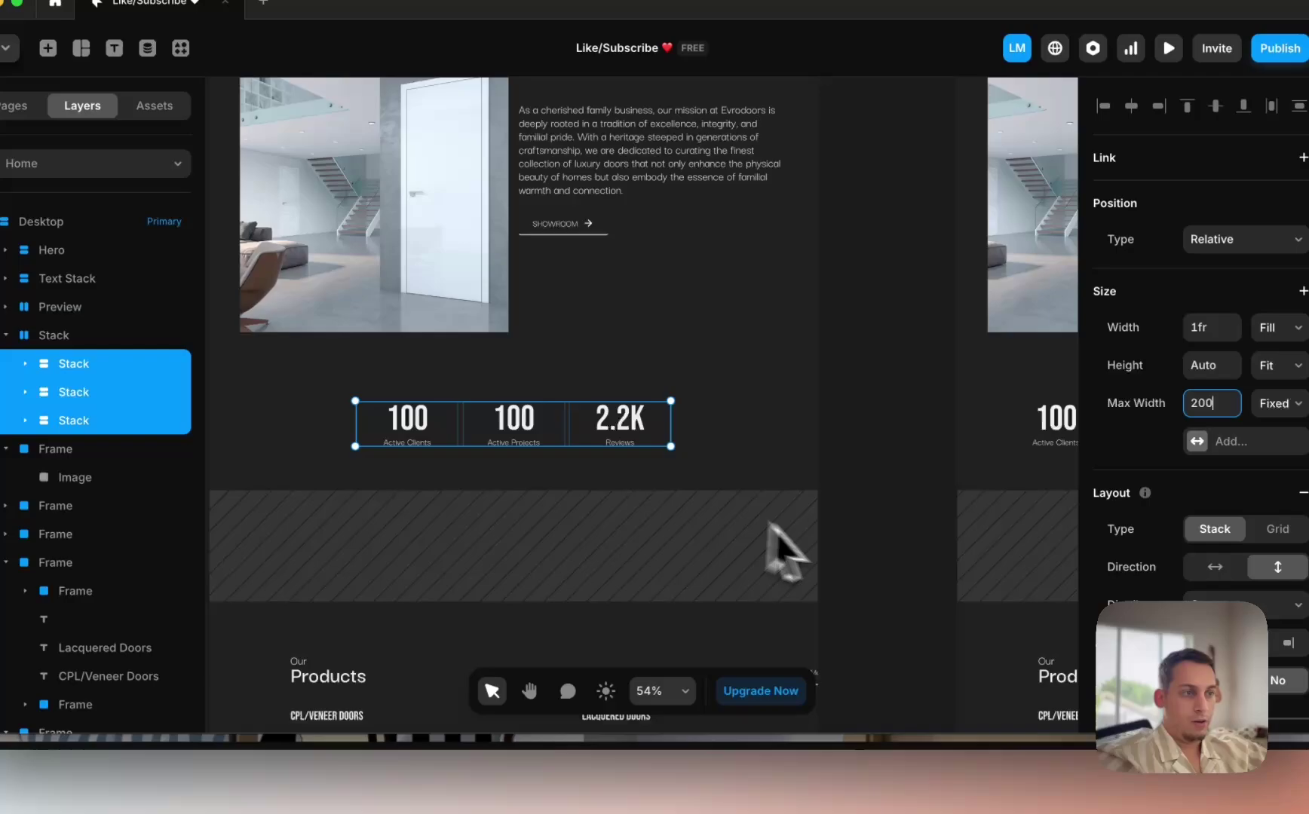
Step: Review the stats row across the Desktop, Tablet and Phone frames
click(739, 540)
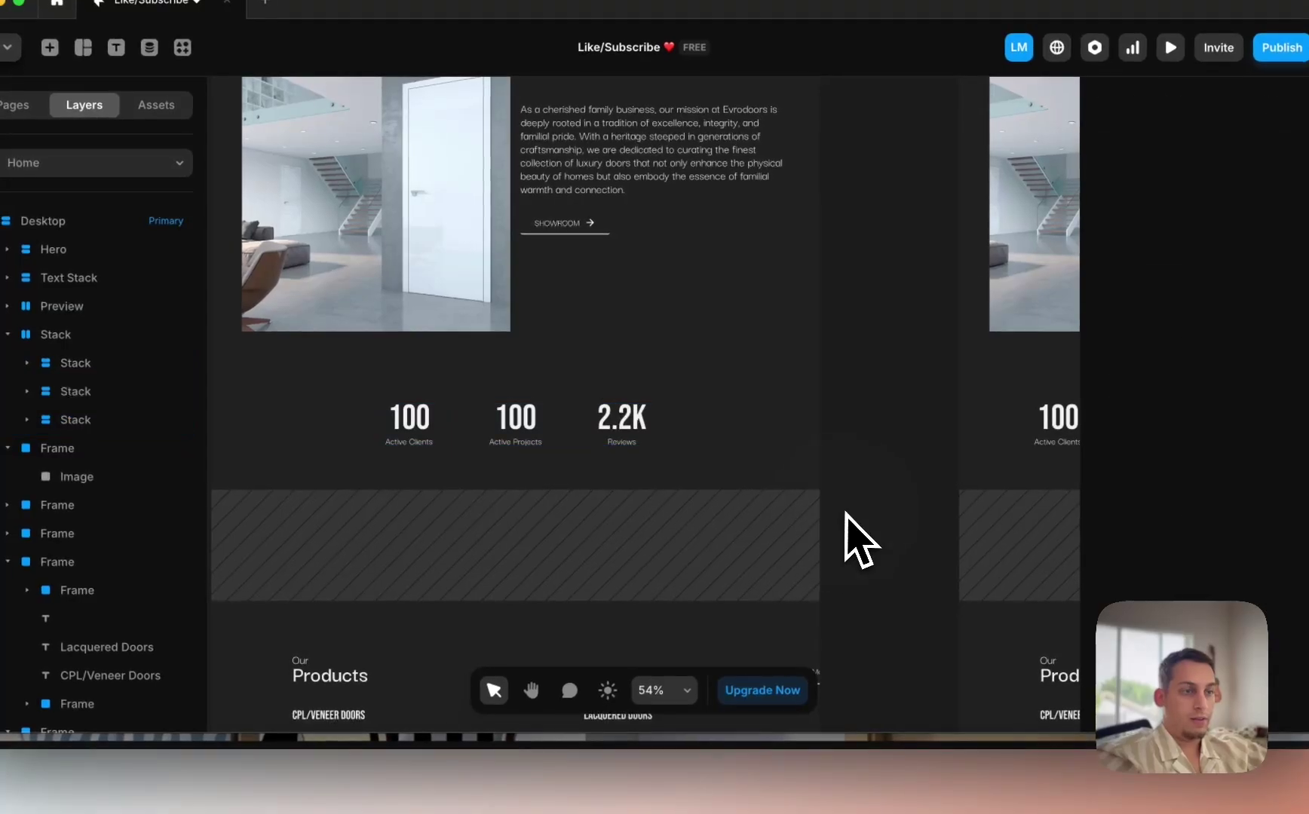
scroll(737, 534, down, 3)
scroll(822, 494, down, 2)
scroll(724, 468, right, 5)
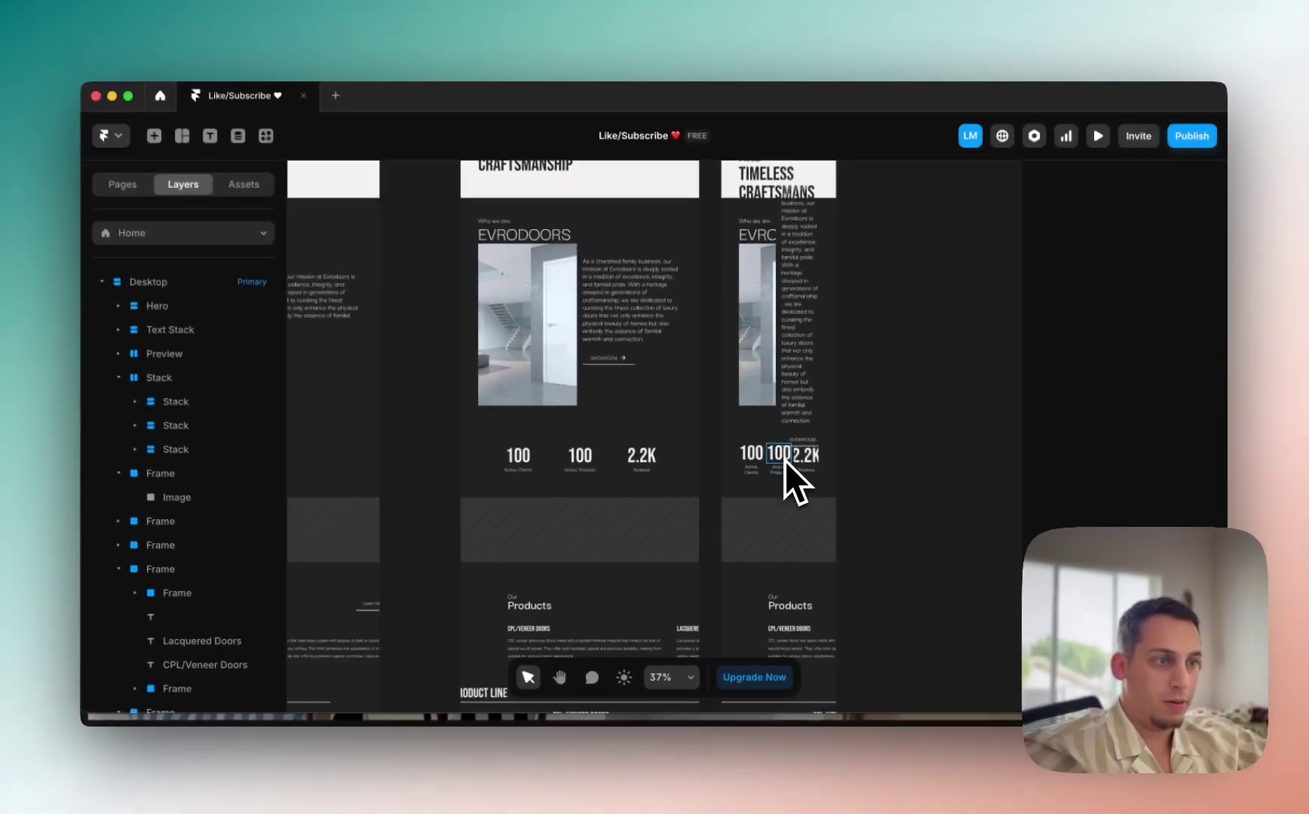
scroll(785, 461, up, 5)
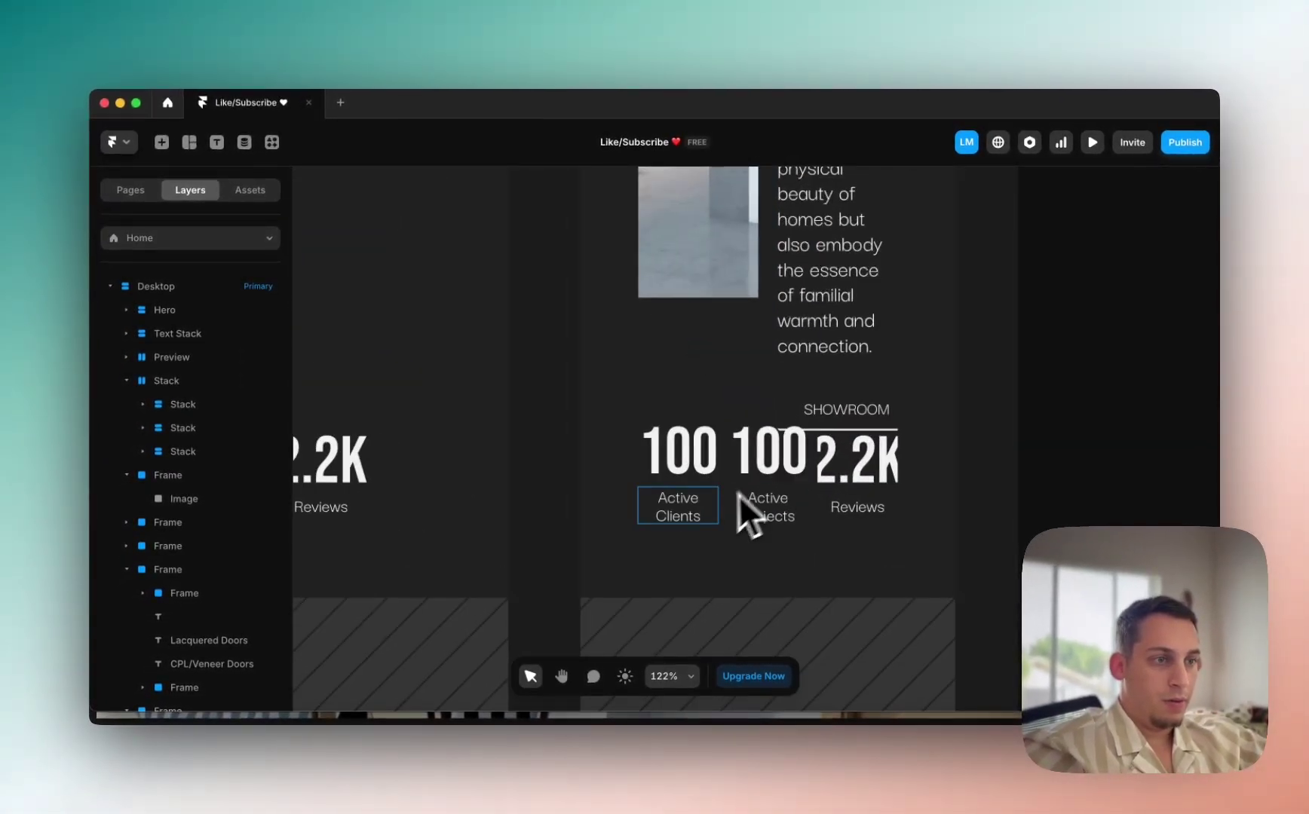
scroll(729, 504, down, 10)
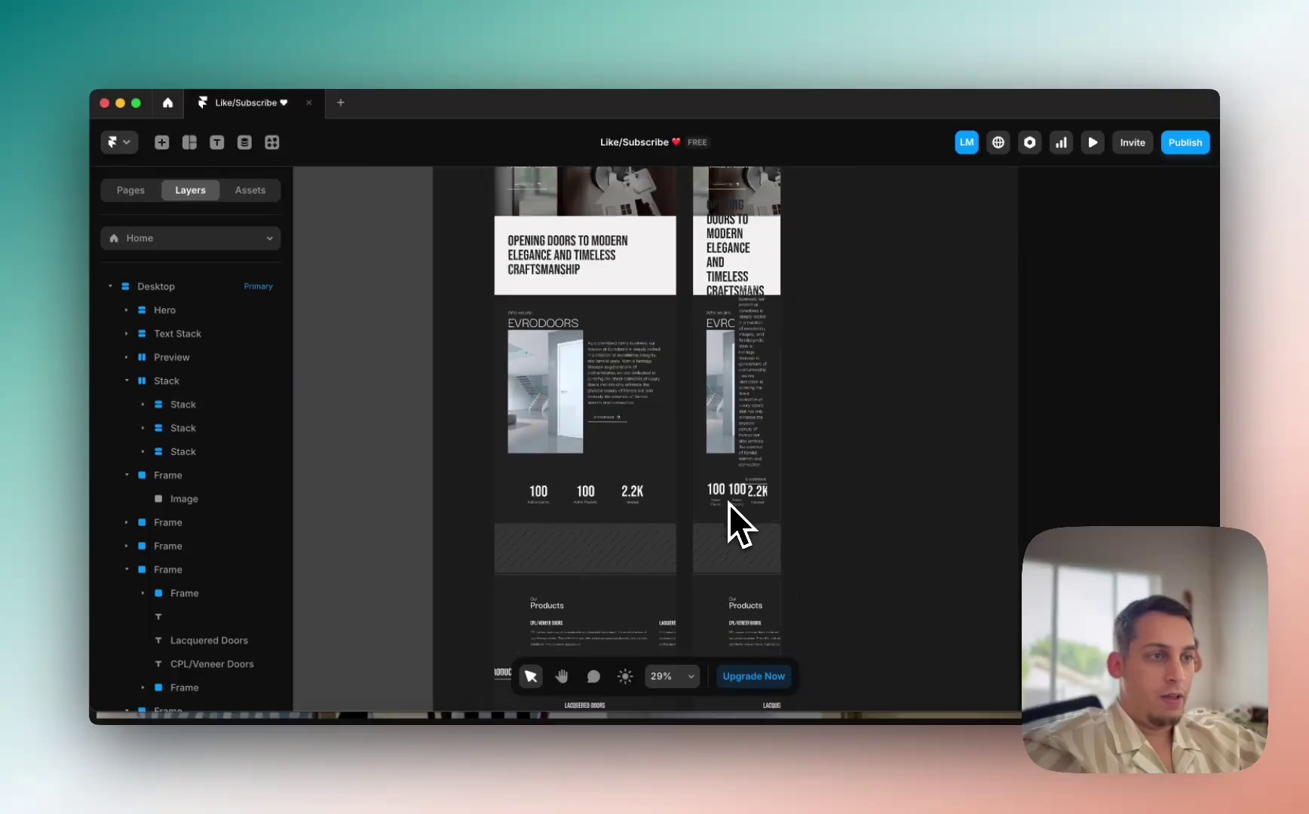
scroll(732, 360, down, 3)
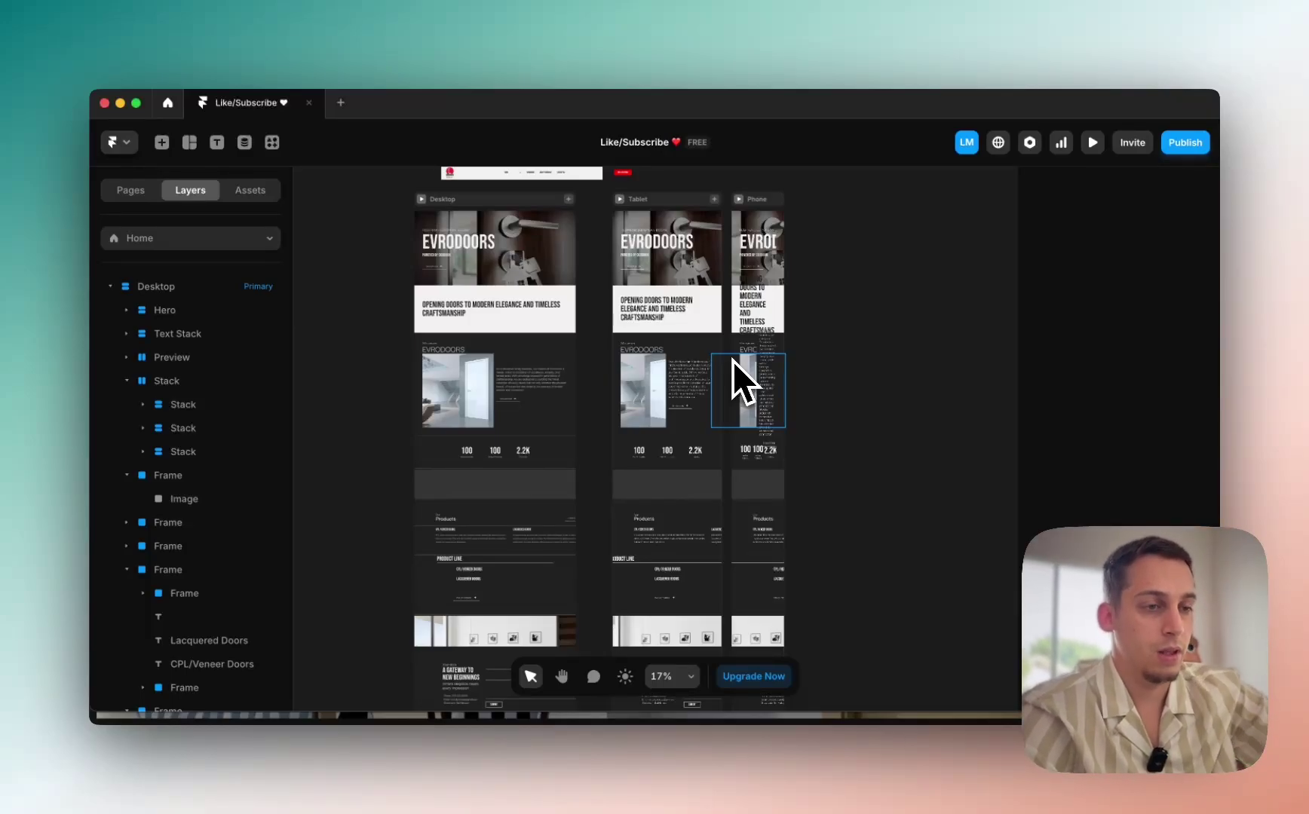
scroll(445, 455, up, 5)
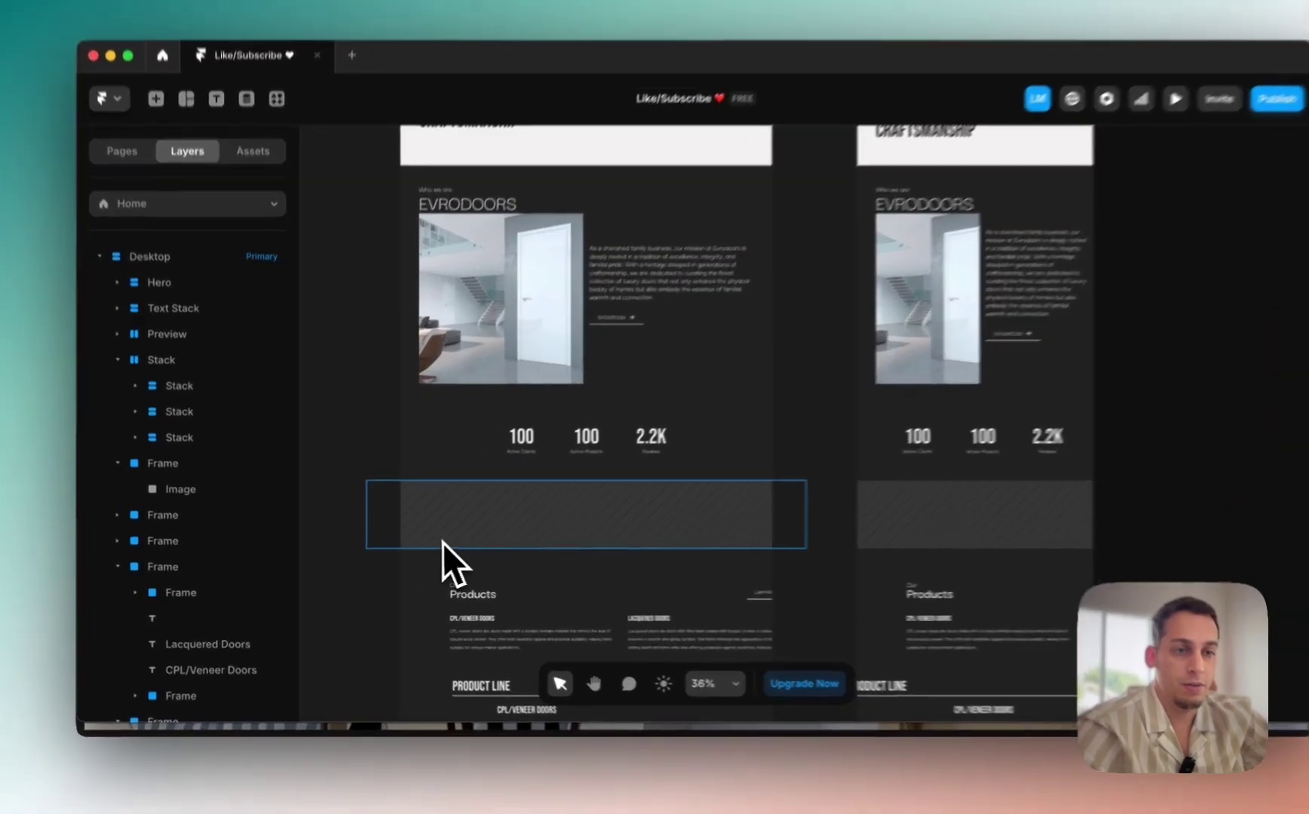
Step: Make the frame around the banner image placeholder a stack and select the image inside
click(443, 543)
click(173, 463)
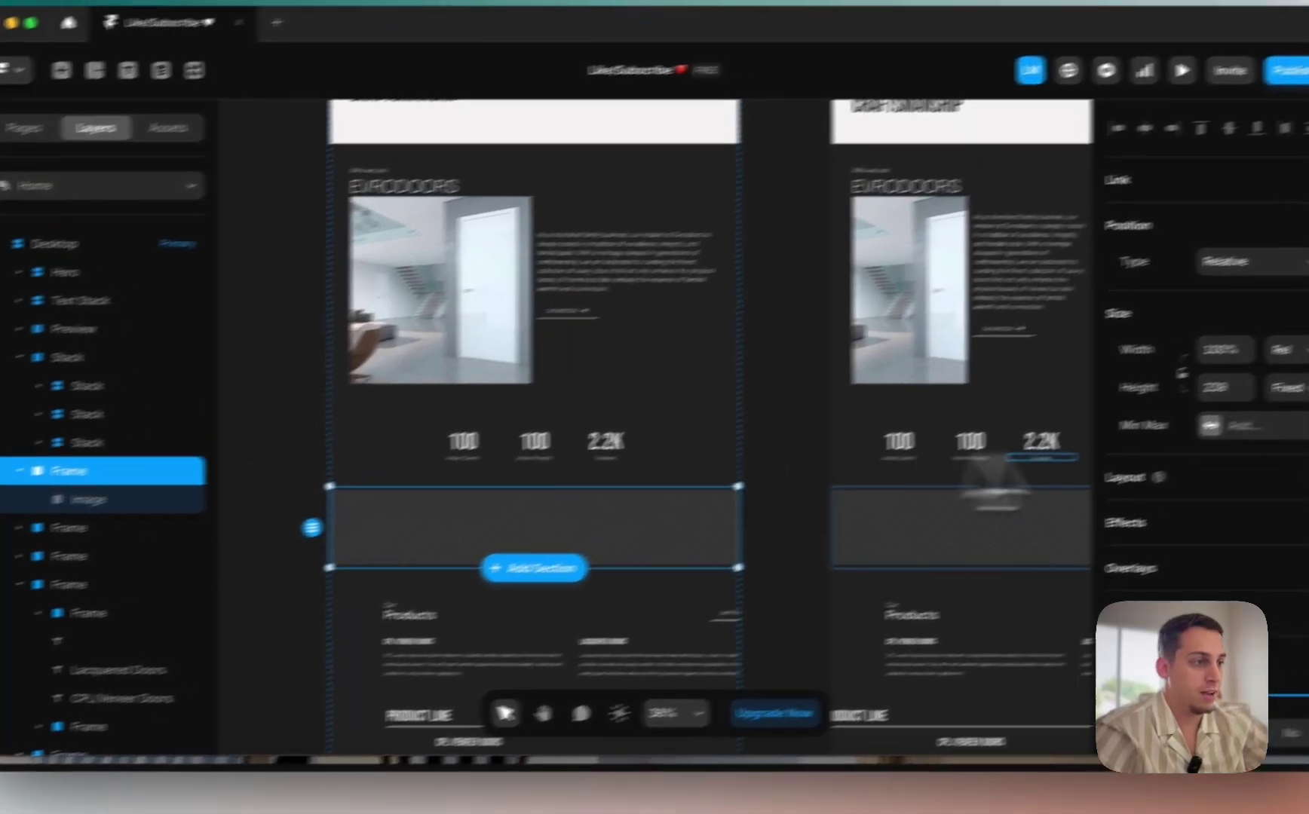
scroll(1270, 462, down, 5)
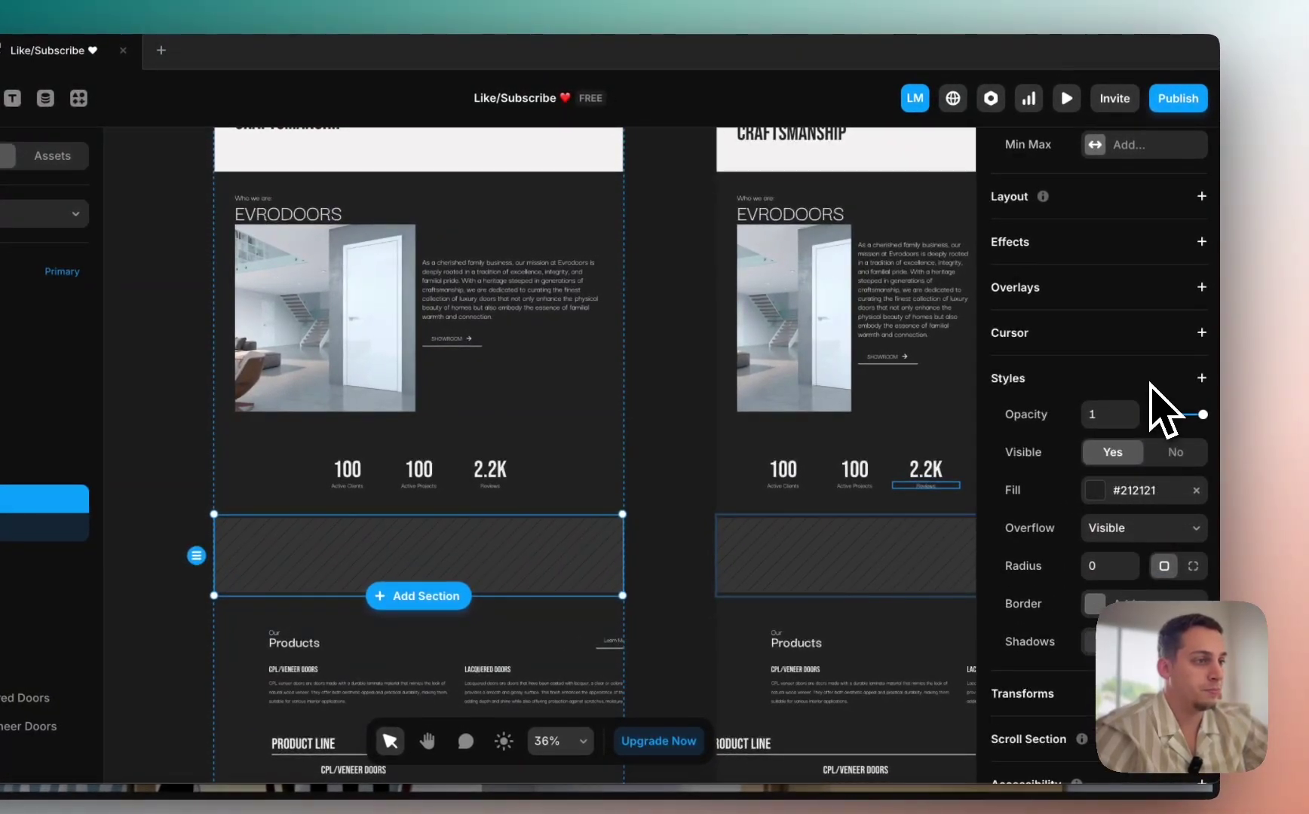
scroll(1184, 377, up, 2)
click(1201, 282)
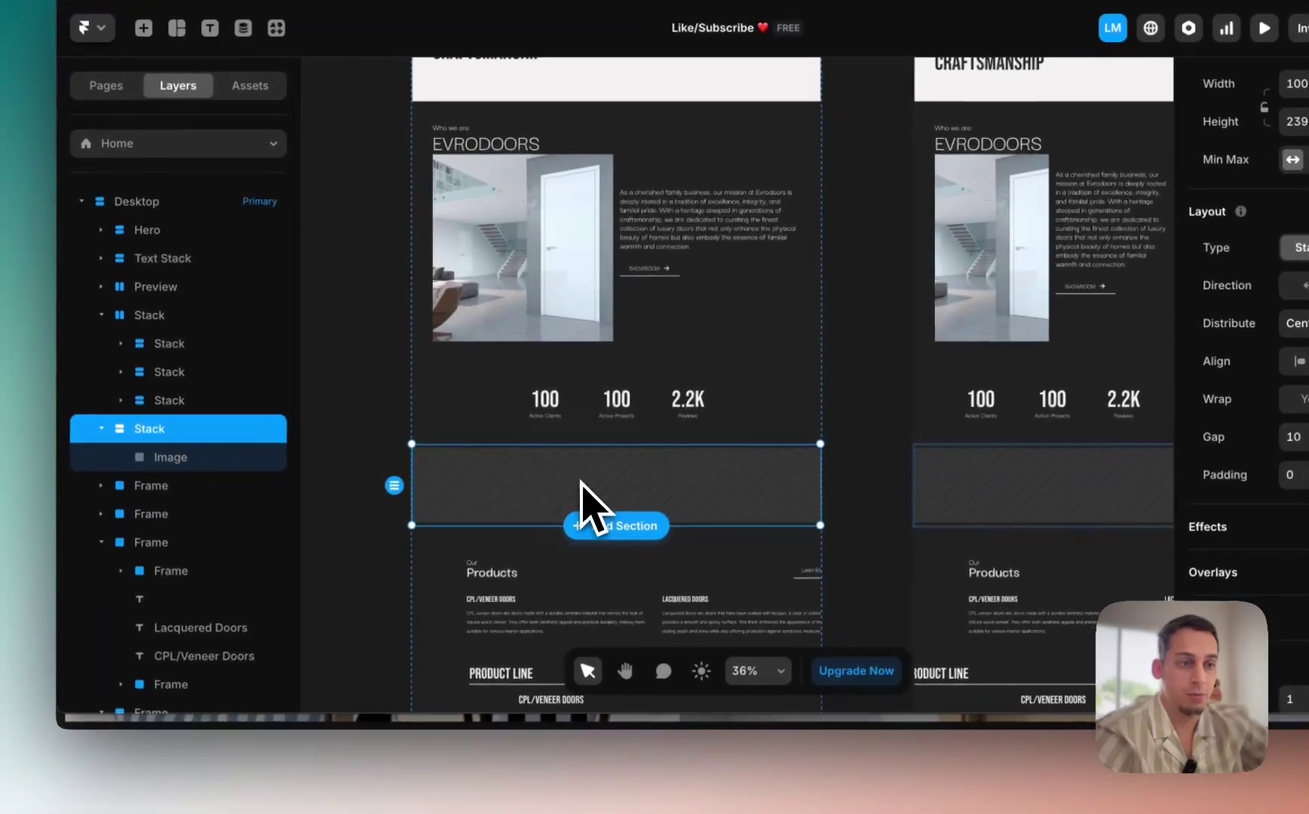
click(256, 457)
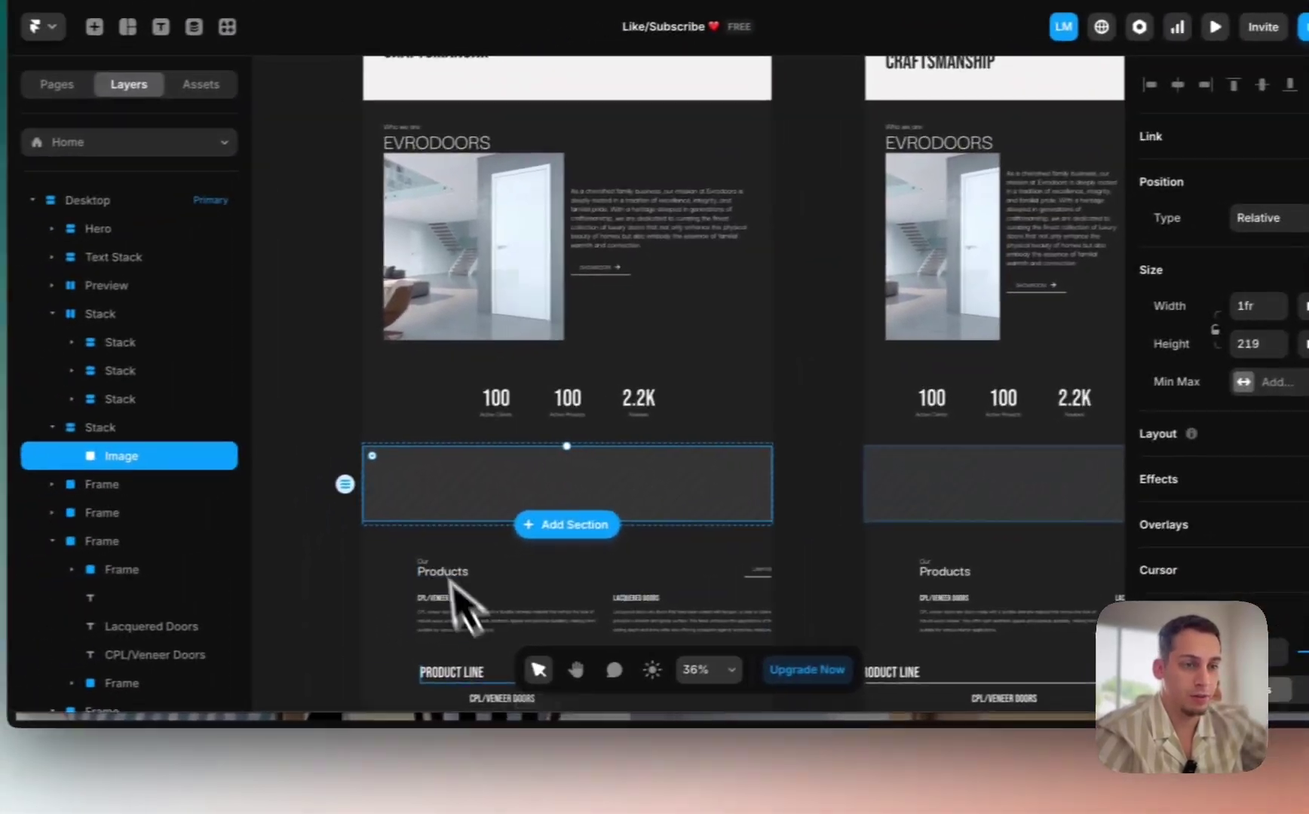
click(365, 792)
Step: Capture the full-width sea-and-door banner on evrodoors.com with a Cmd+Shift+4 region screenshot
scroll(491, 550, down, 5)
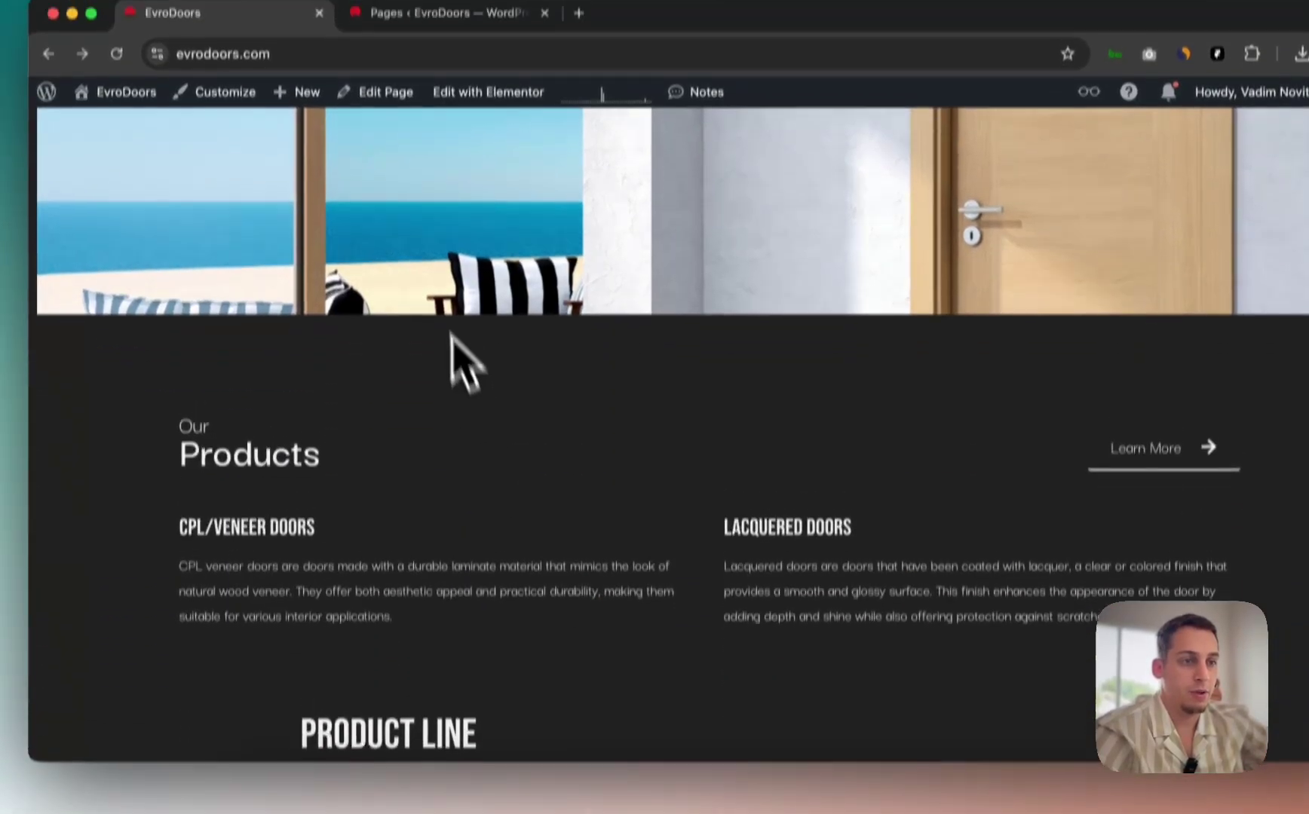
scroll(449, 347, up, 8)
scroll(444, 336, down, 8)
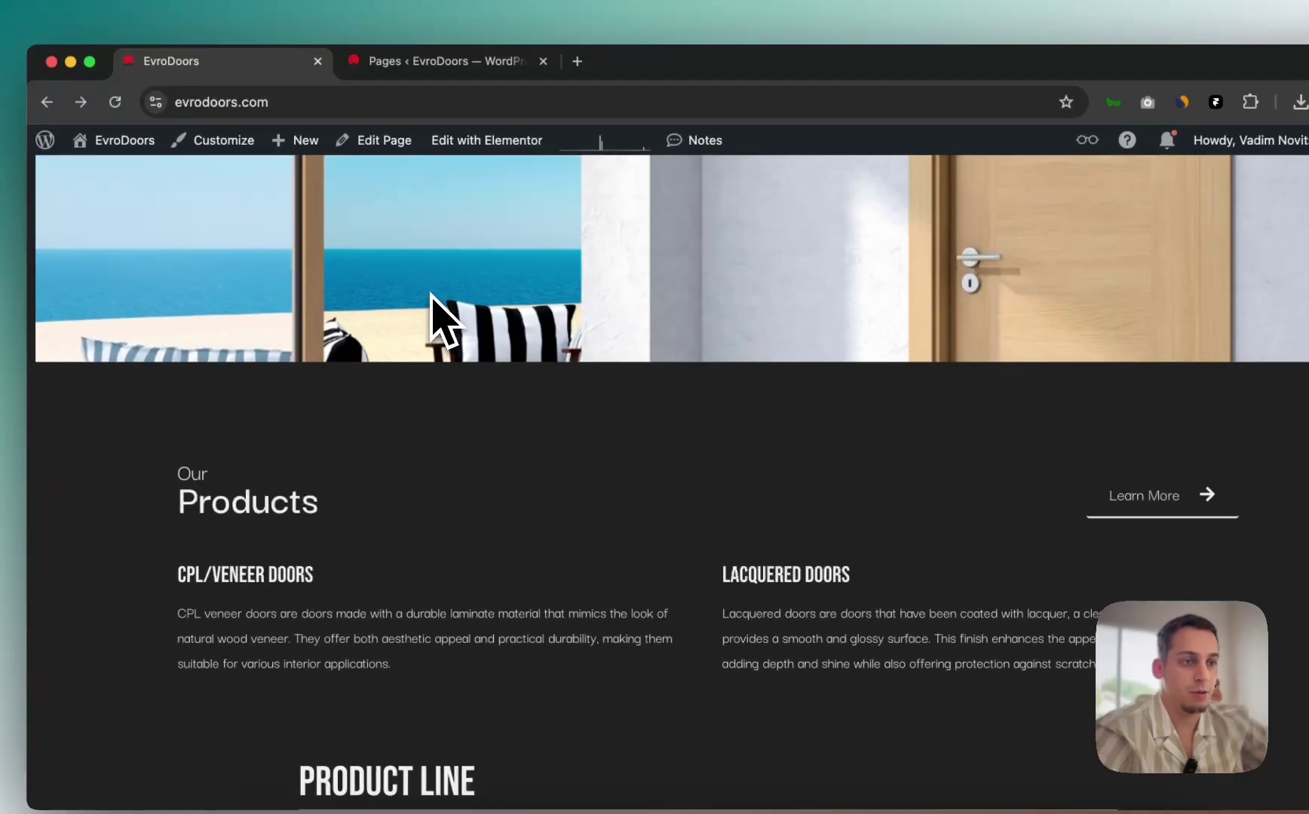
scroll(444, 321, up, 1)
right_click(428, 304)
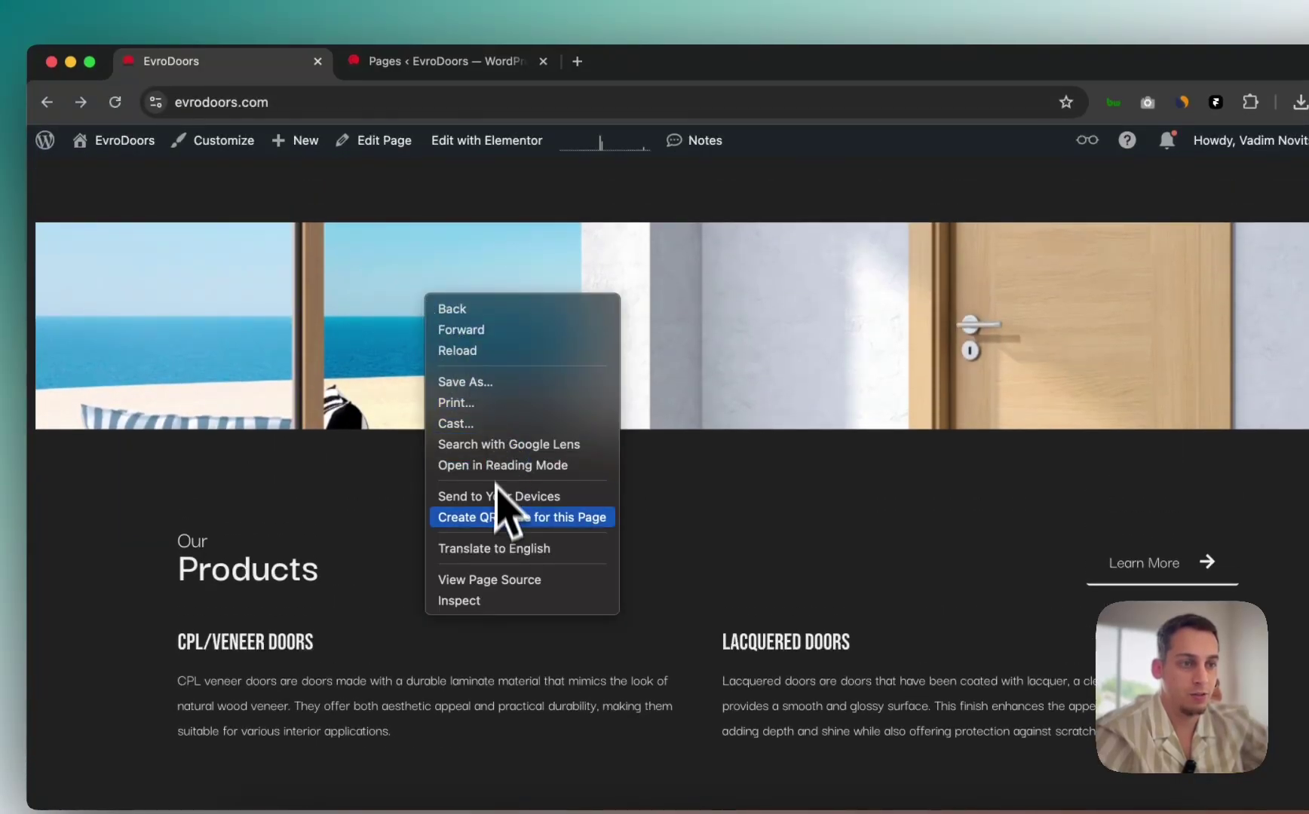
click(307, 394)
scroll(301, 350, up, 4)
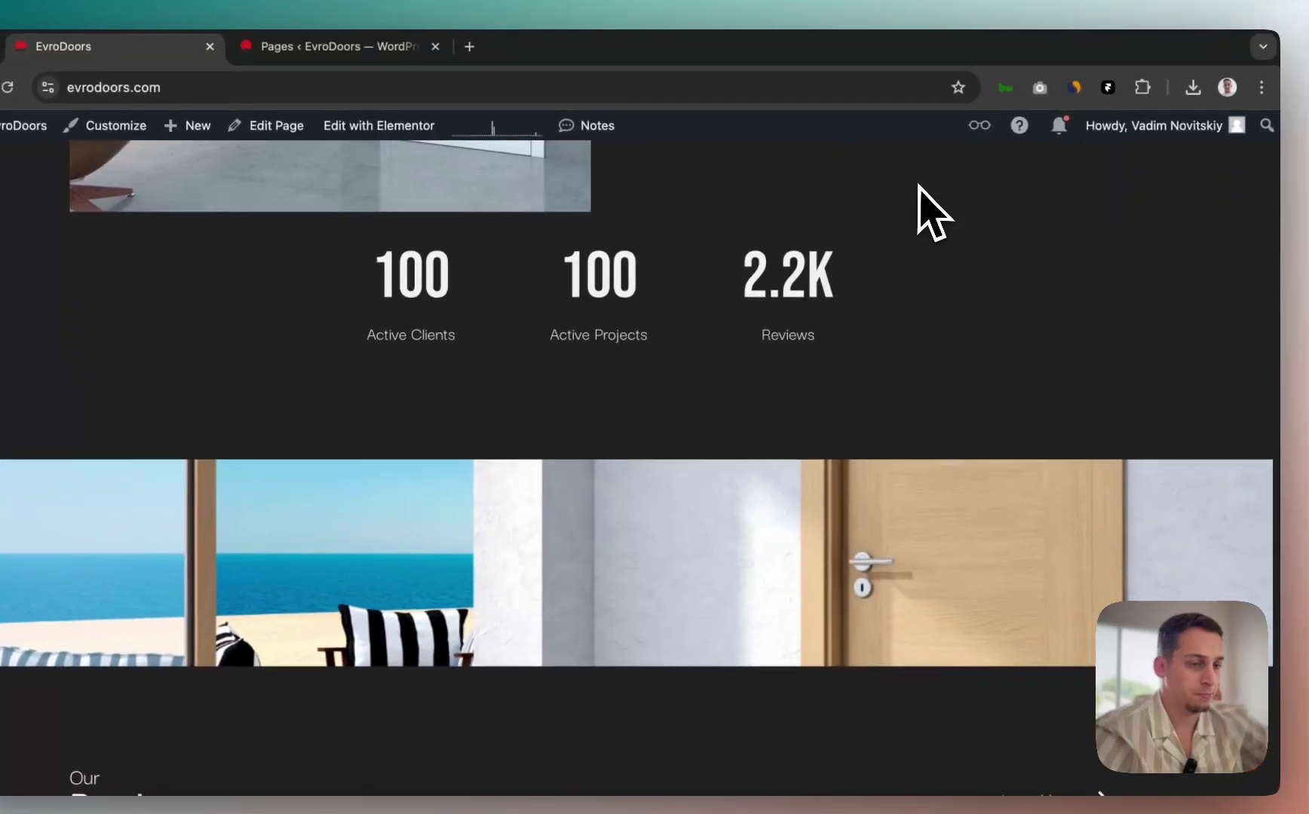
scroll(656, 532, down, 1)
scroll(647, 509, down, 1)
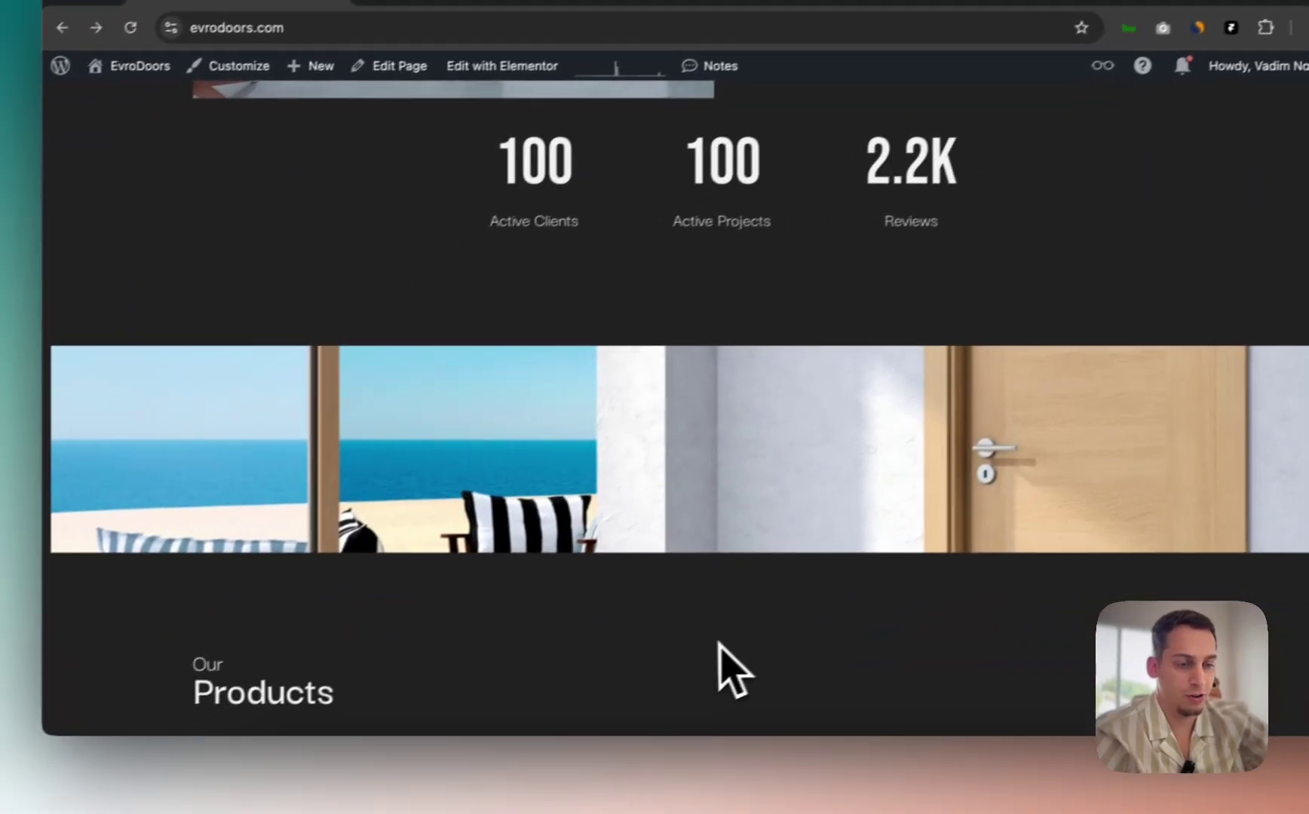
key(super+shift+4)
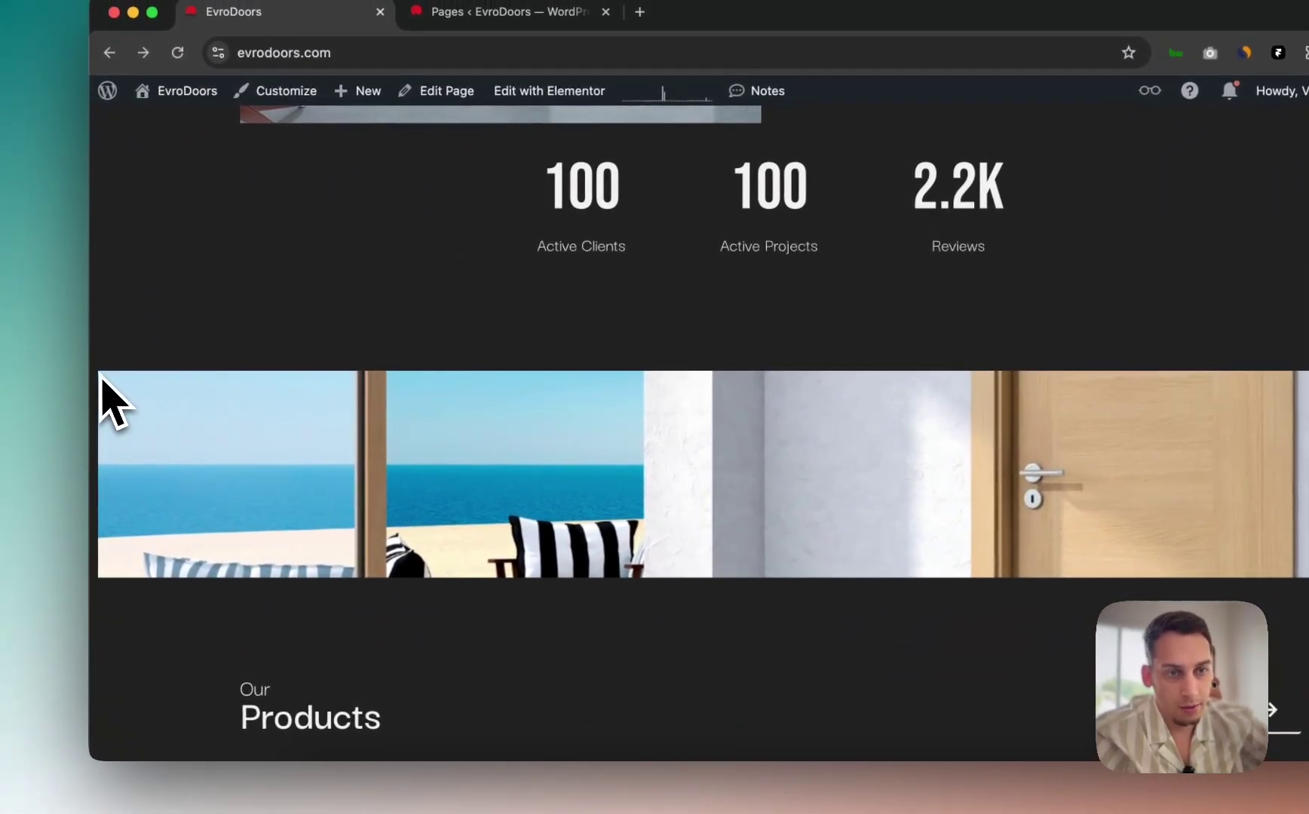
drag(103, 377, 1308, 572)
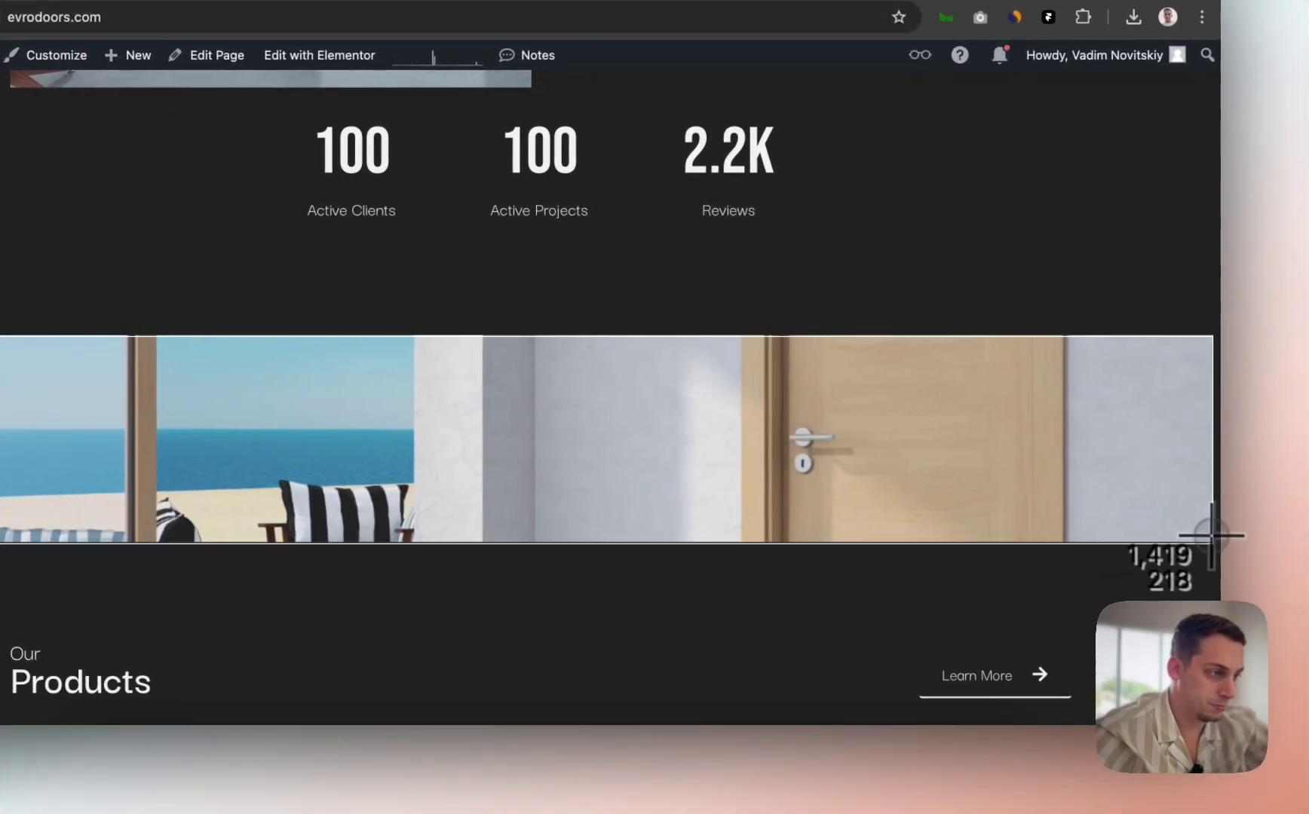
drag(1212, 535, 1214, 542)
Step: Fill the banner placeholder with the sea-and-door screenshot picked from Recents
click(573, 795)
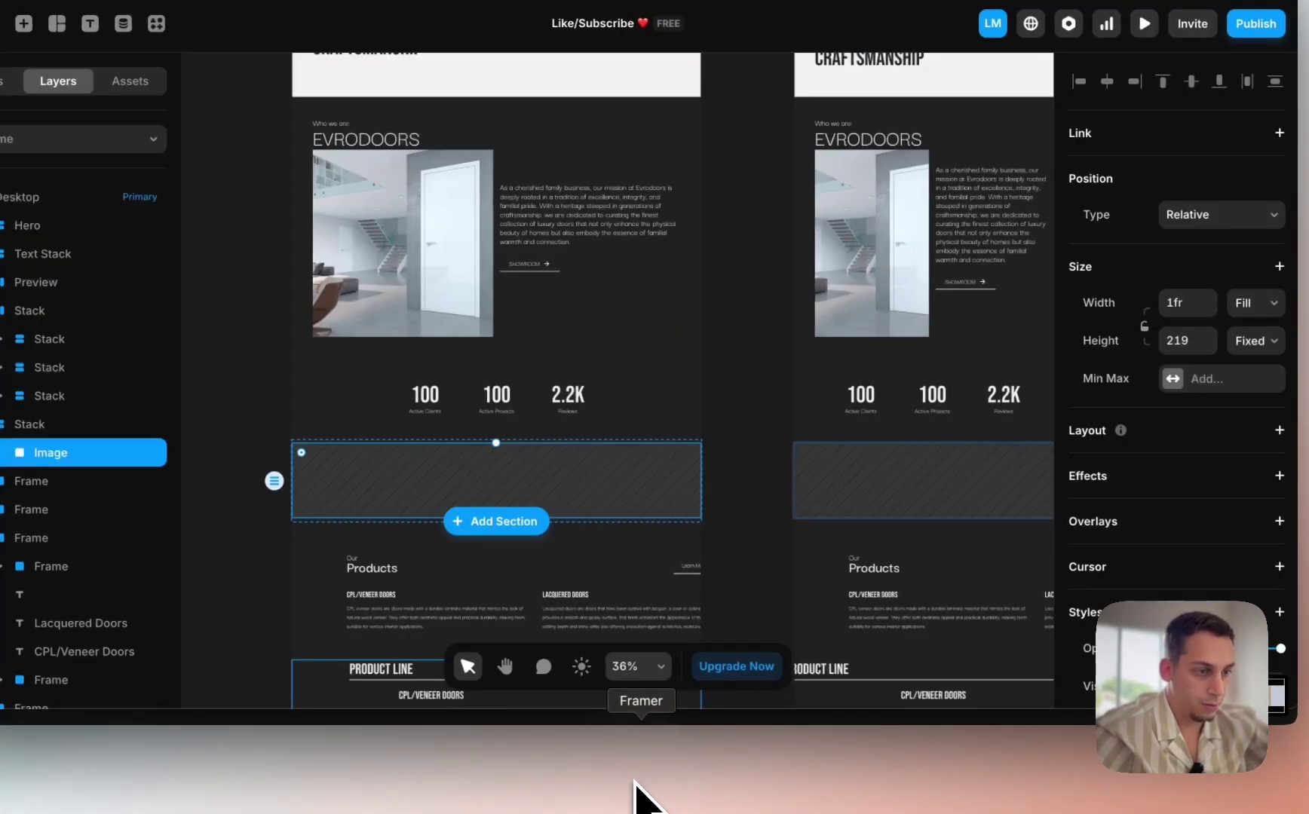
scroll(1263, 529, down, 5)
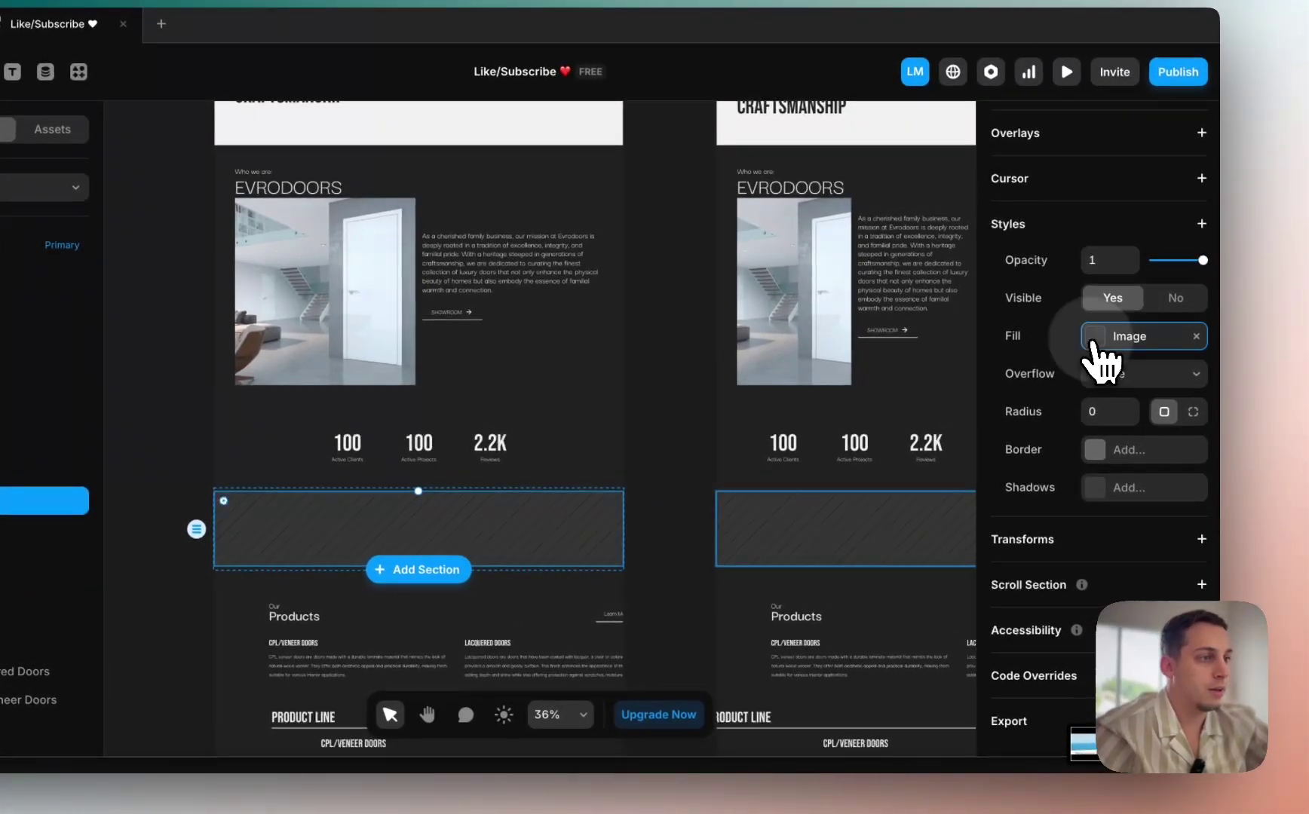
click(1097, 340)
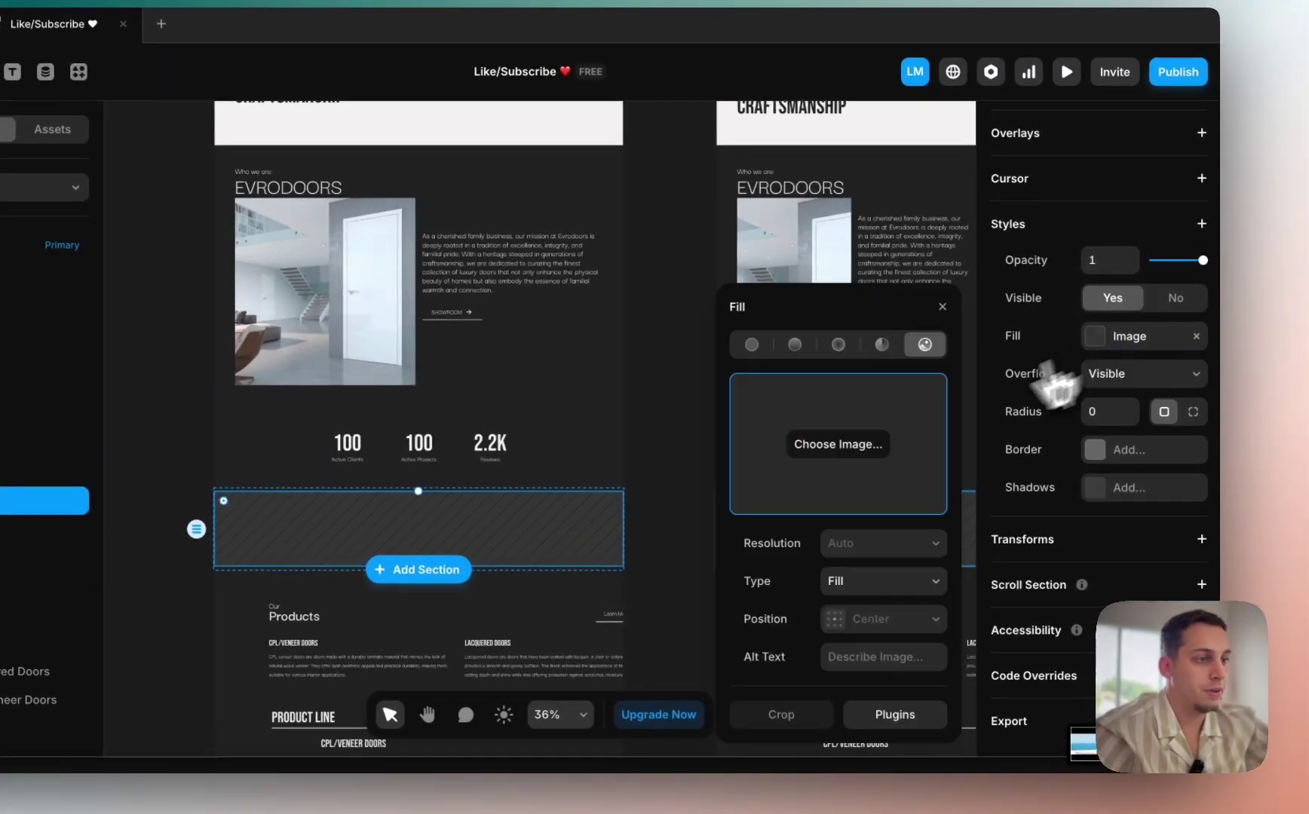
click(854, 450)
click(381, 265)
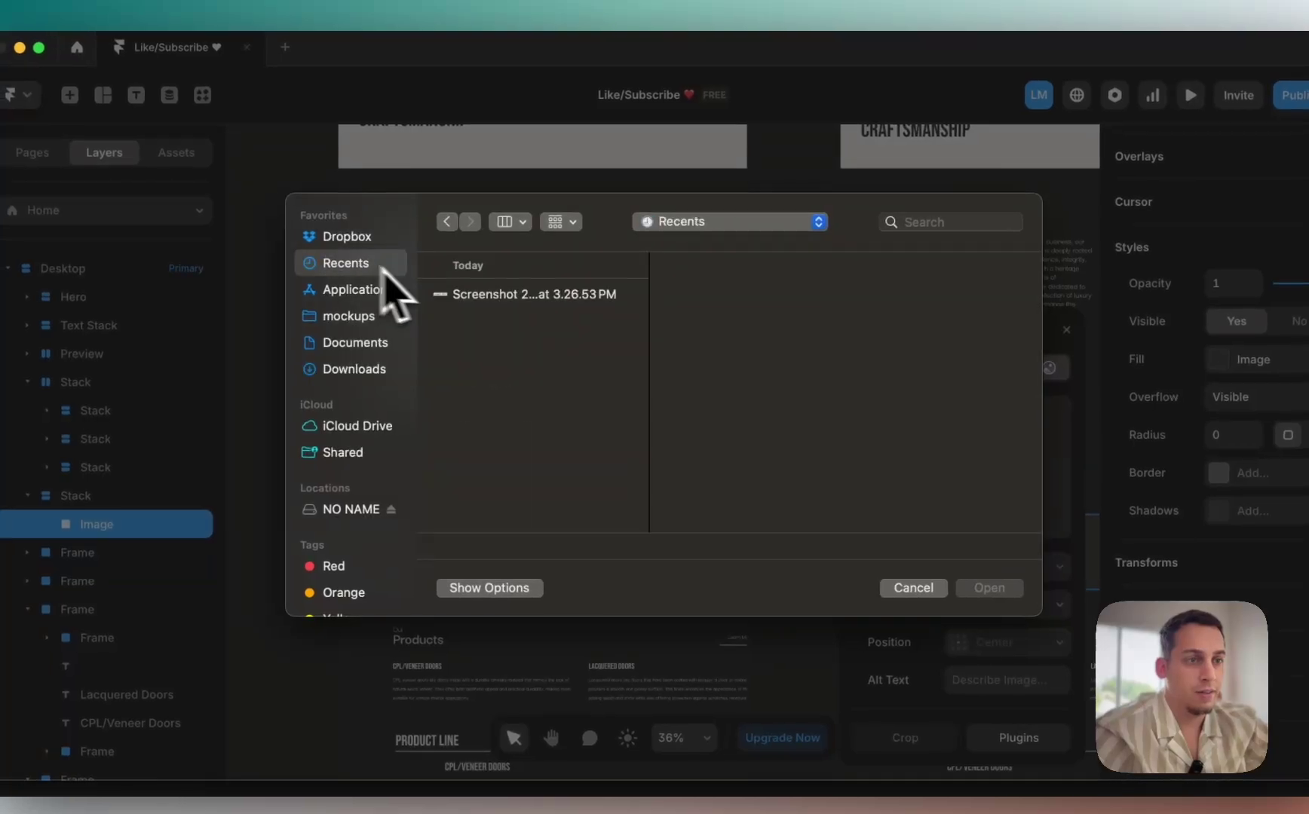
click(527, 294)
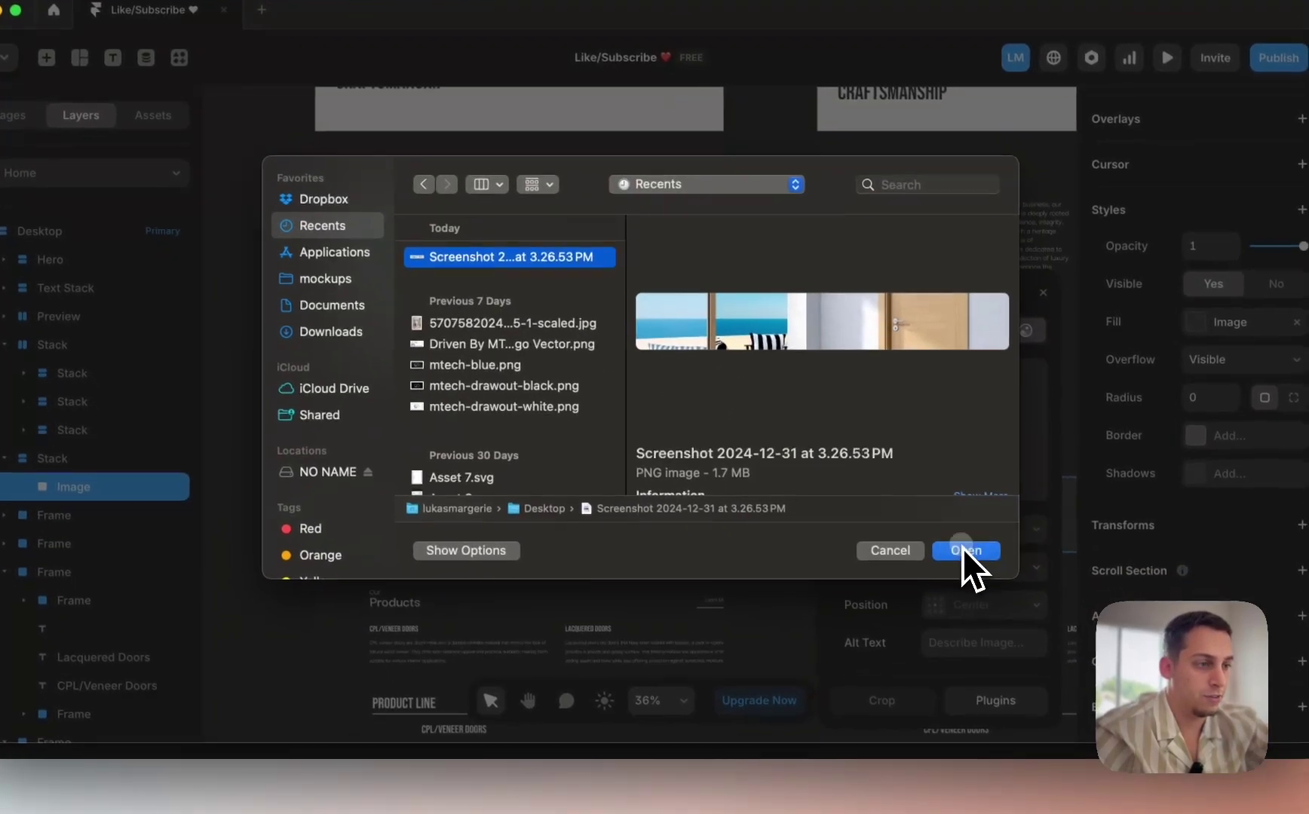
click(987, 589)
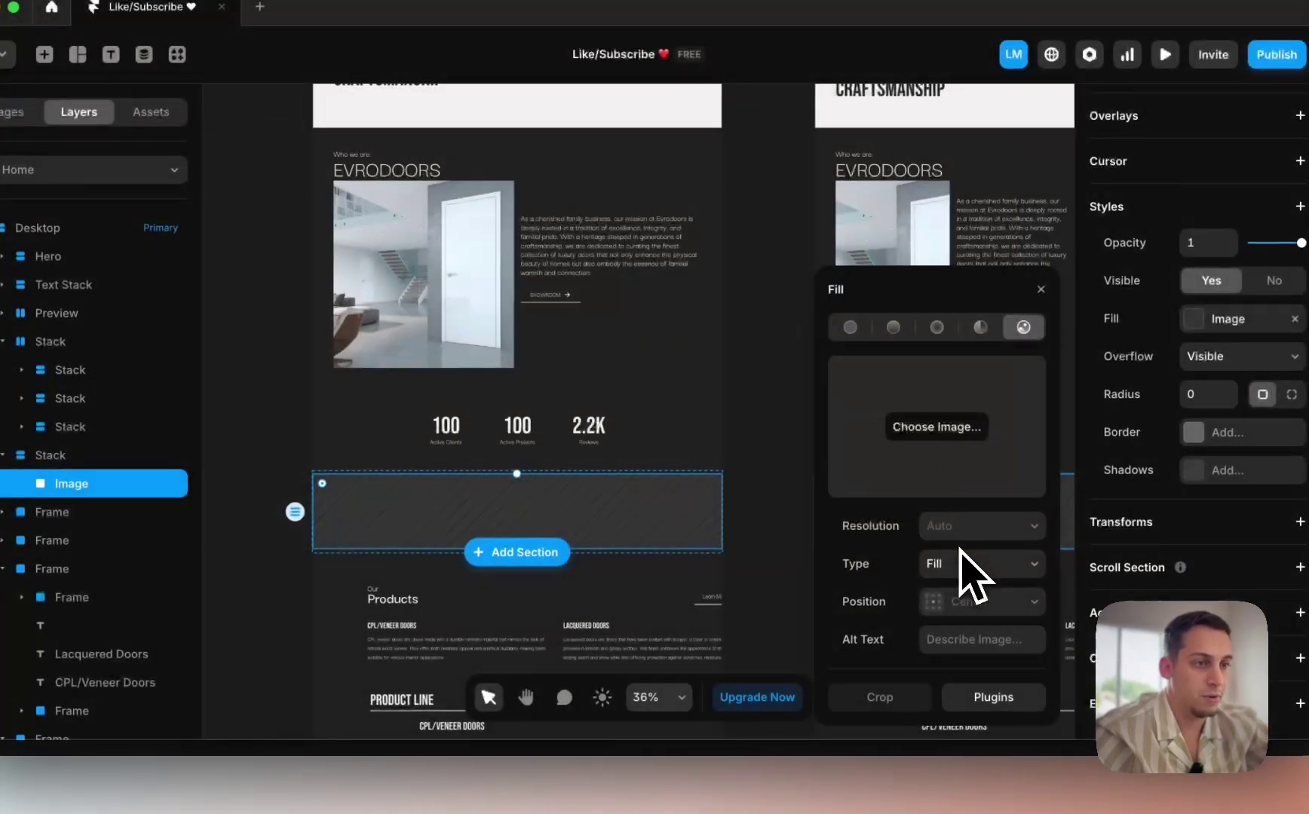
scroll(768, 528, down, 2)
click(766, 501)
Step: Scroll down to the Our Products heading section and select it
scroll(766, 528, down, 2)
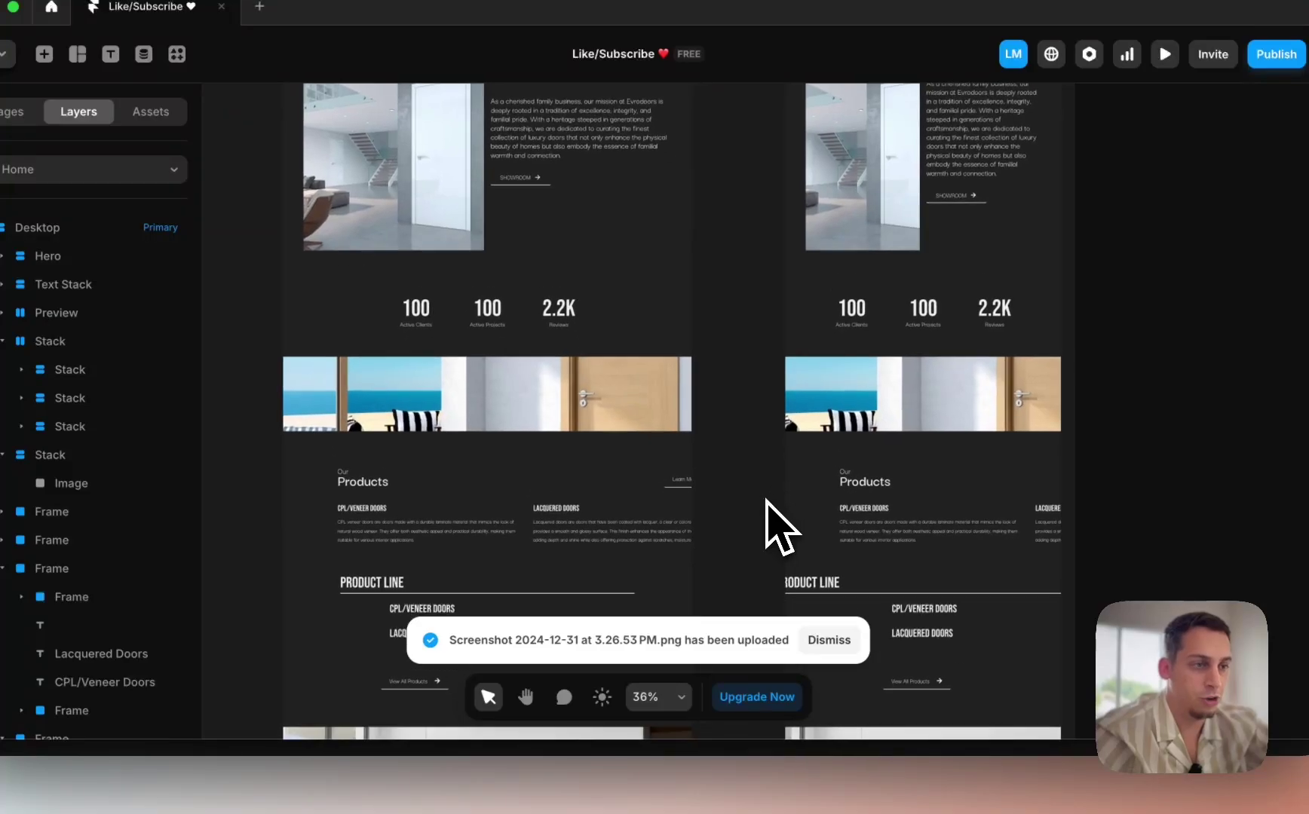
scroll(687, 430, right, 5)
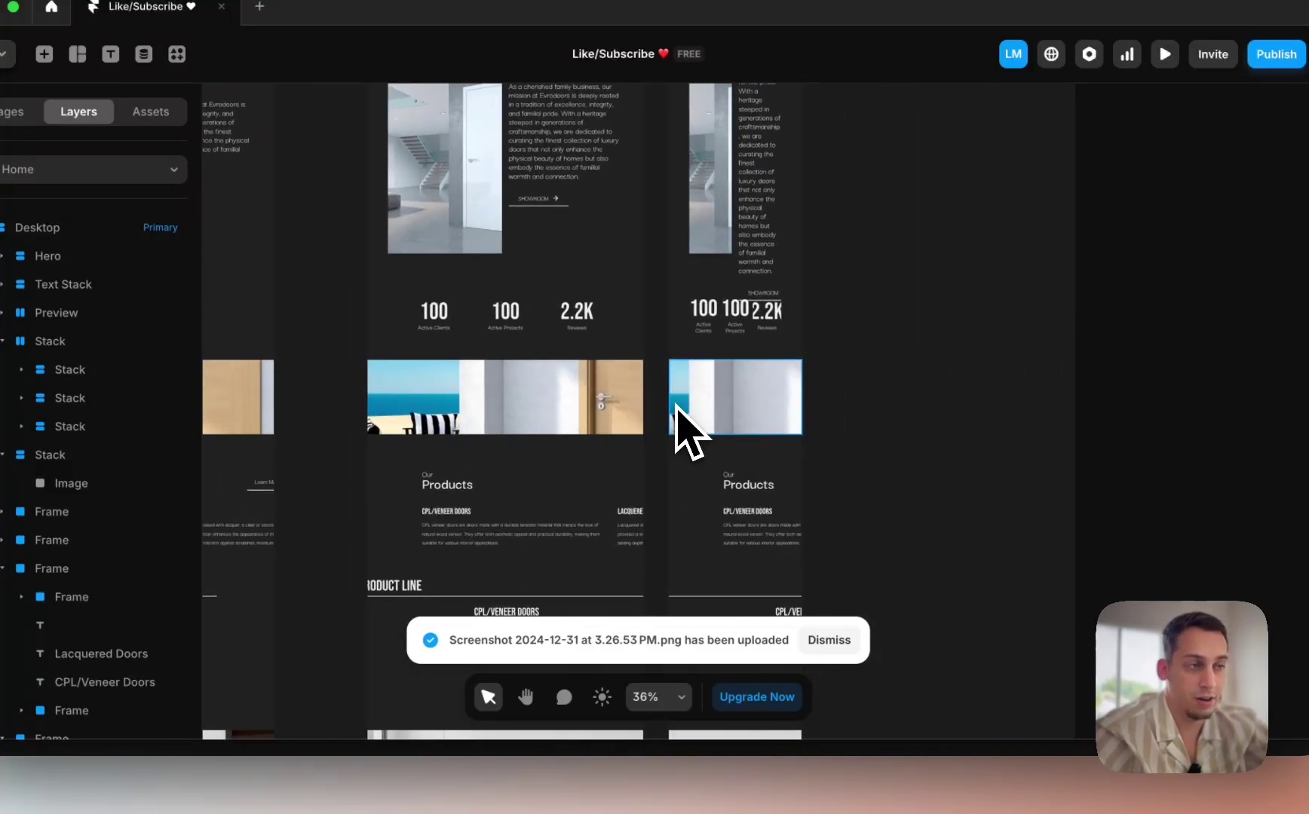
scroll(677, 422, left, 6)
scroll(677, 432, down, 1)
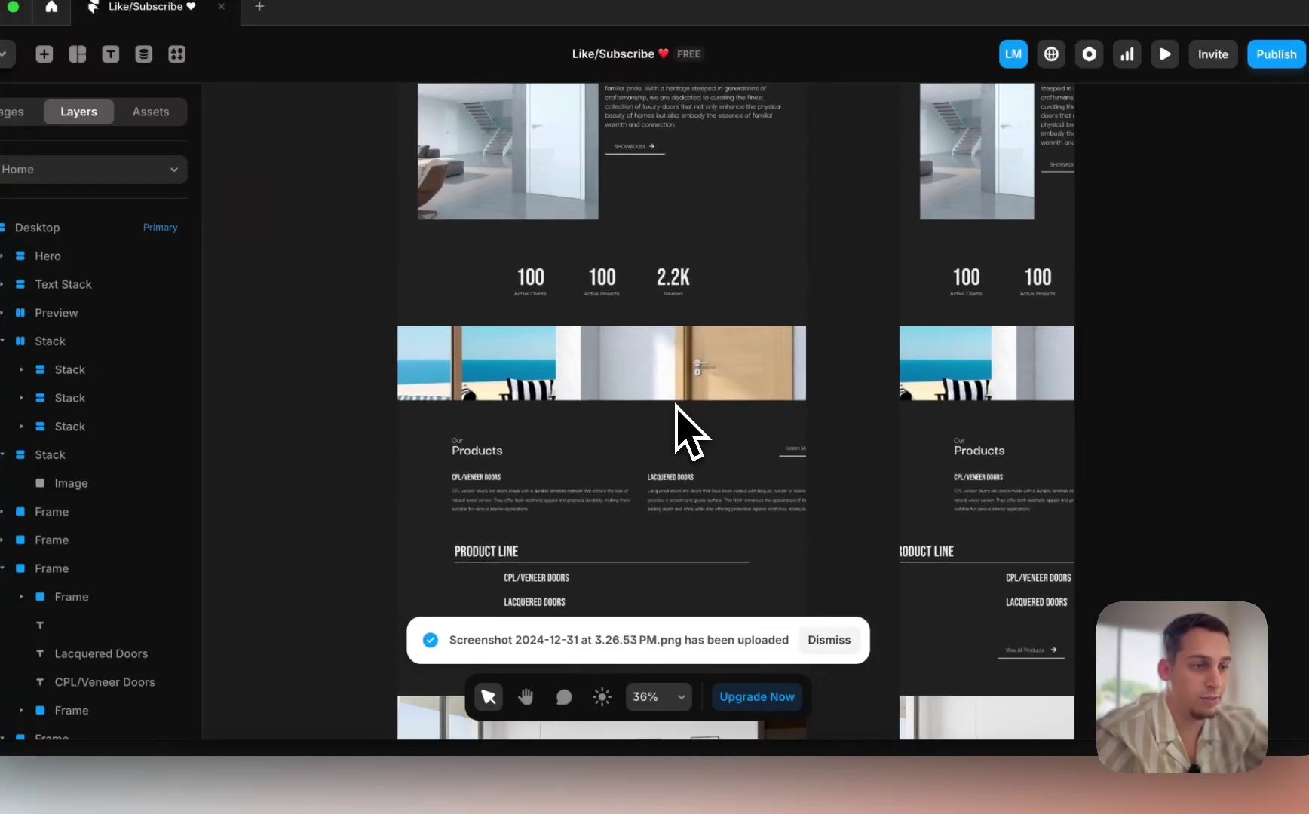
click(413, 459)
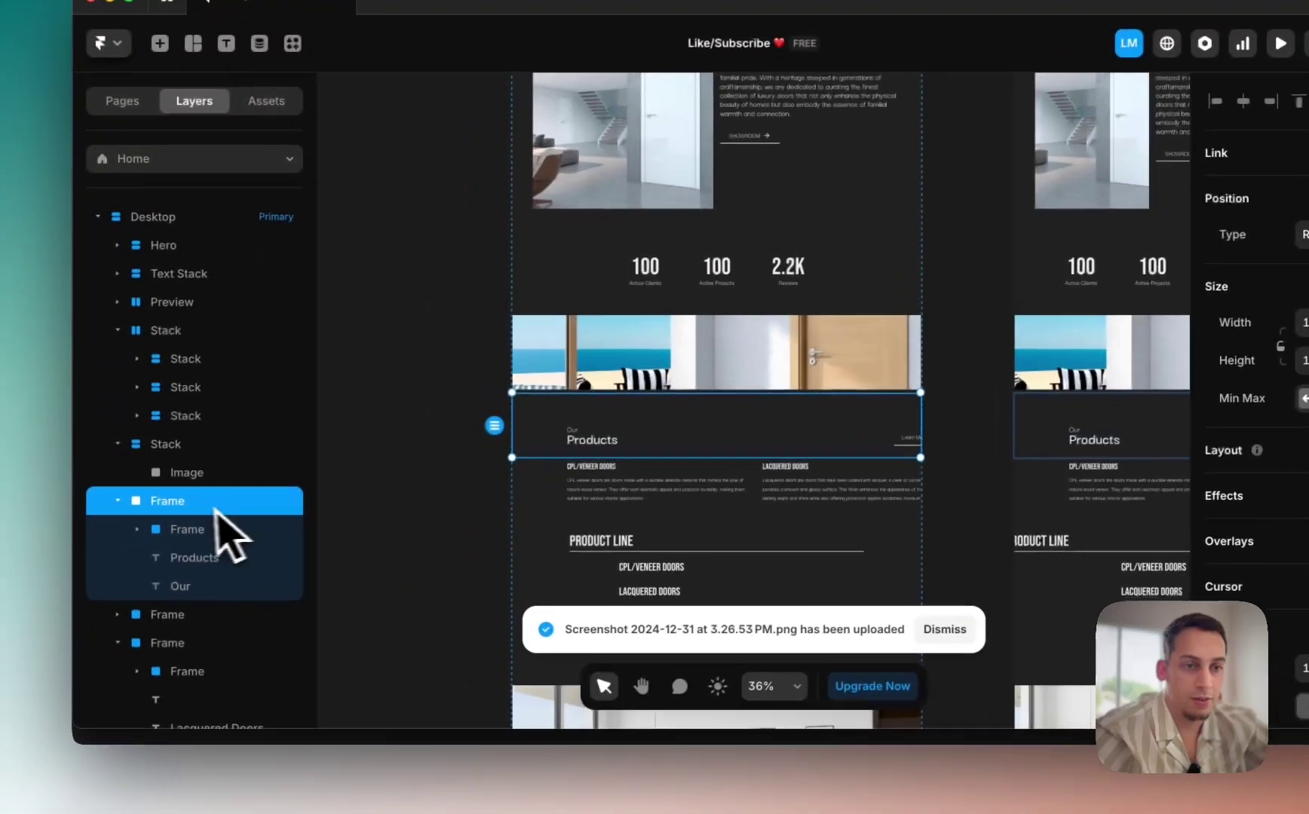
Step: Pull the SHOWROOM button out onto the empty canvas
click(3, 512)
click(172, 531)
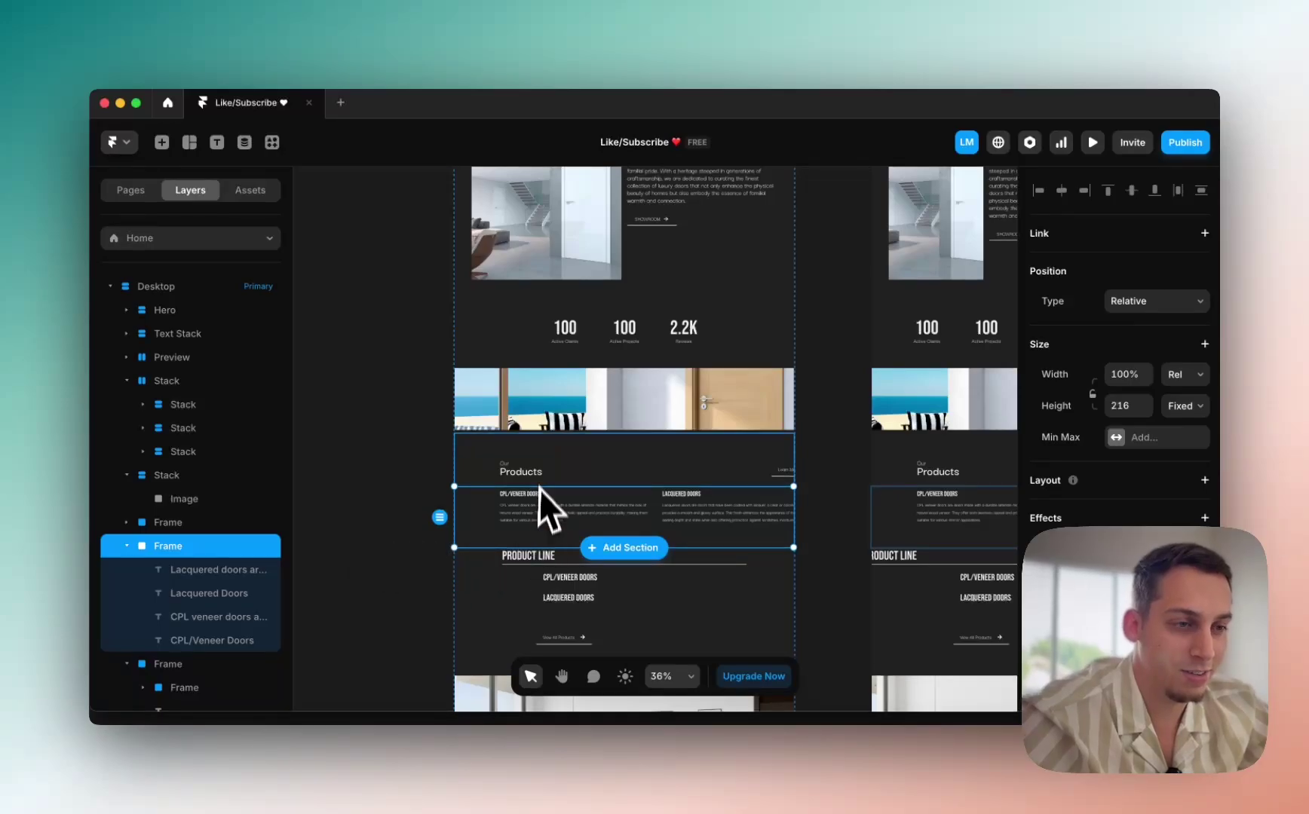
scroll(490, 521, down, 2)
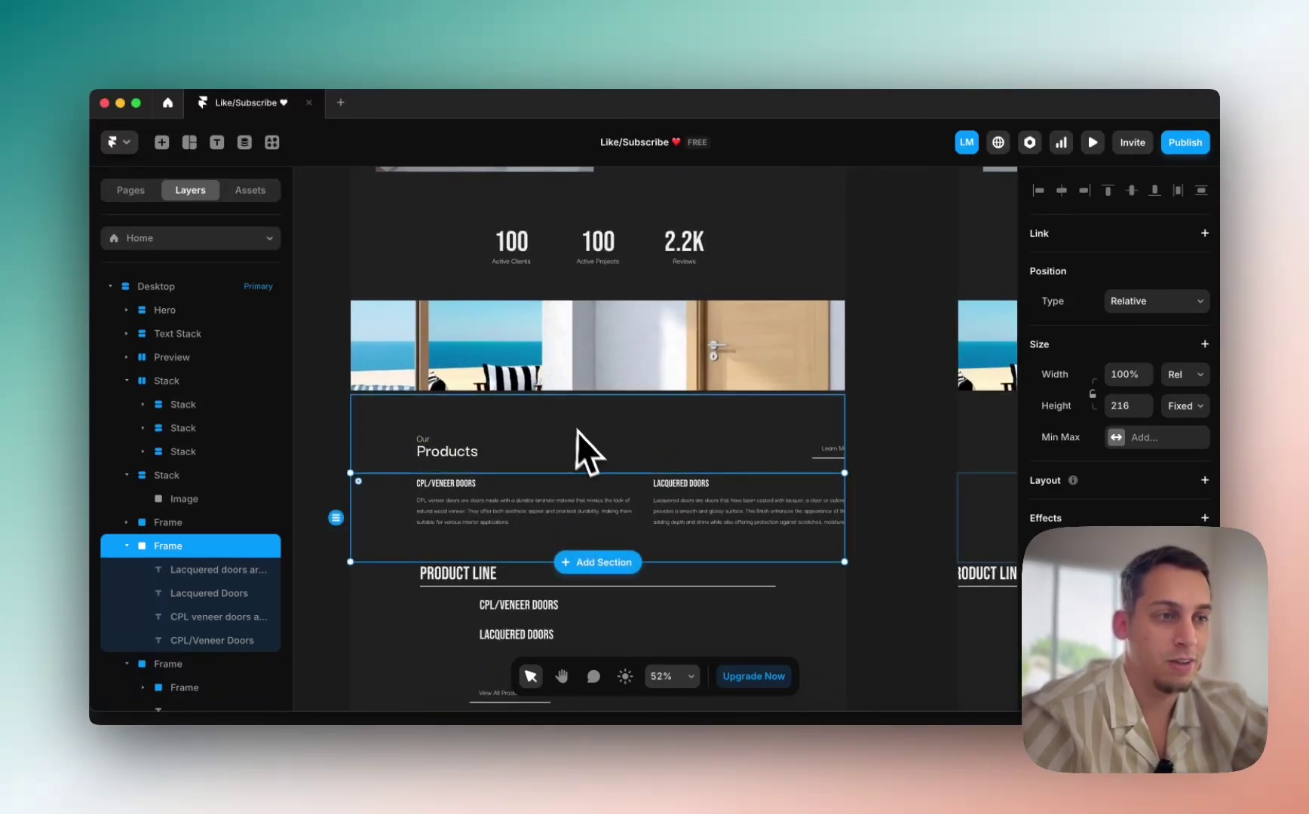
scroll(577, 445, up, 5)
scroll(551, 426, down, 5)
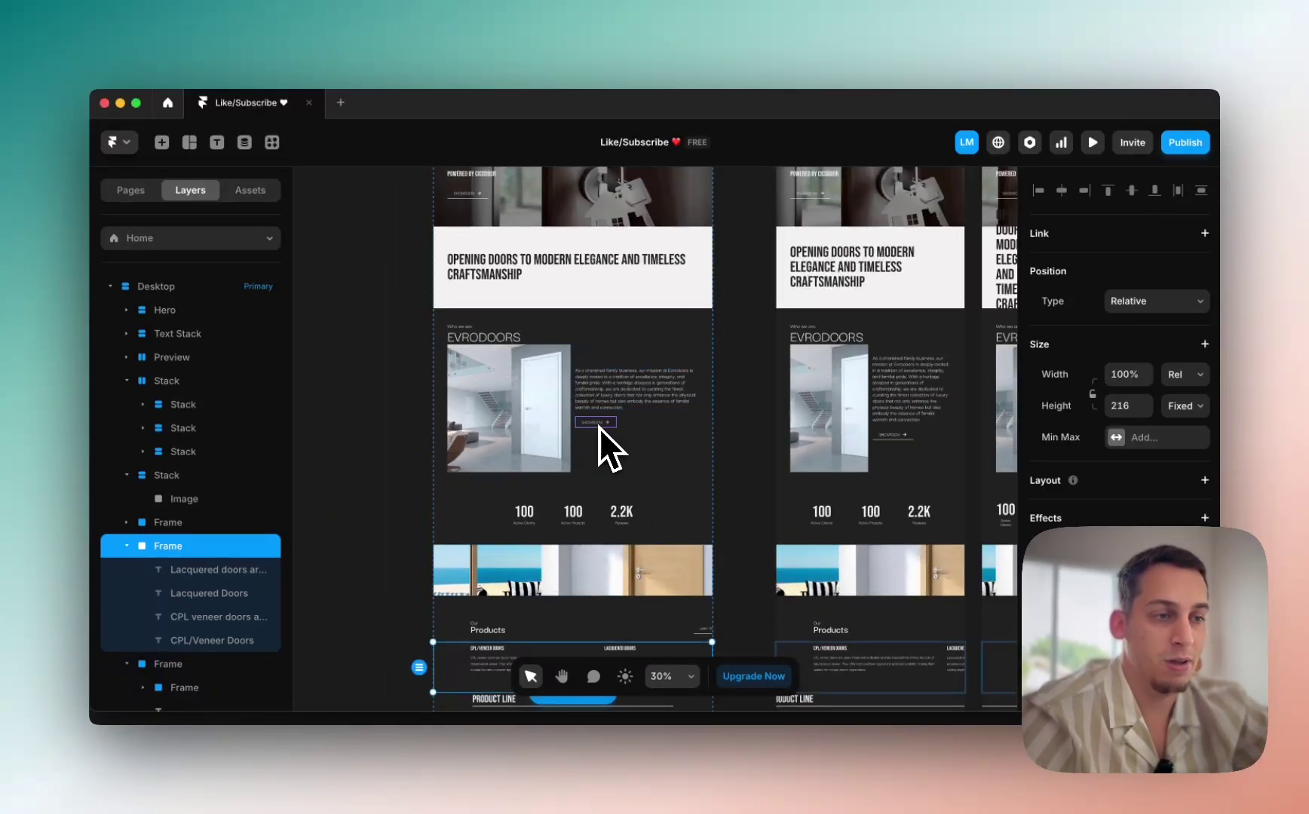
scroll(597, 428, down, 3)
drag(604, 224, 404, 520)
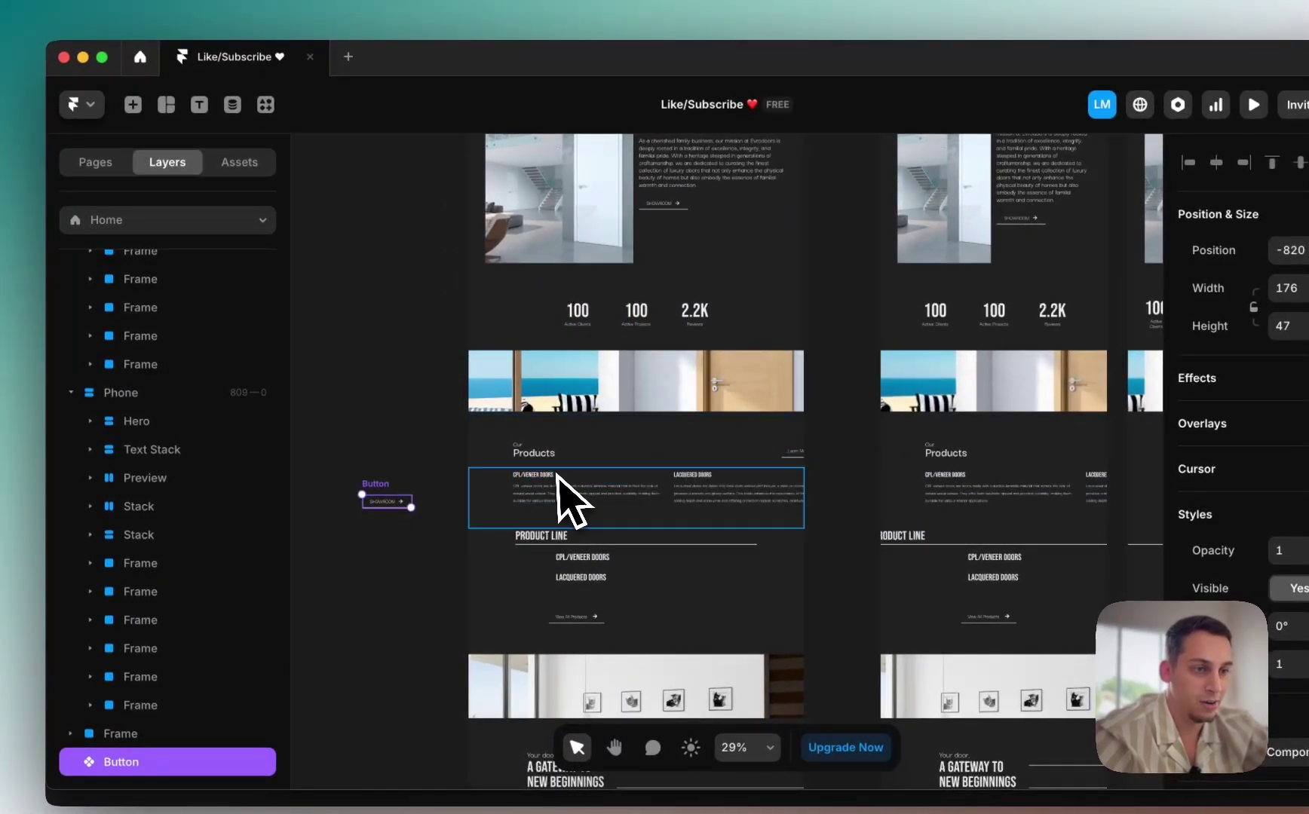
Step: Give the Products header frame a stack layout
scroll(562, 494, up, 5)
click(519, 450)
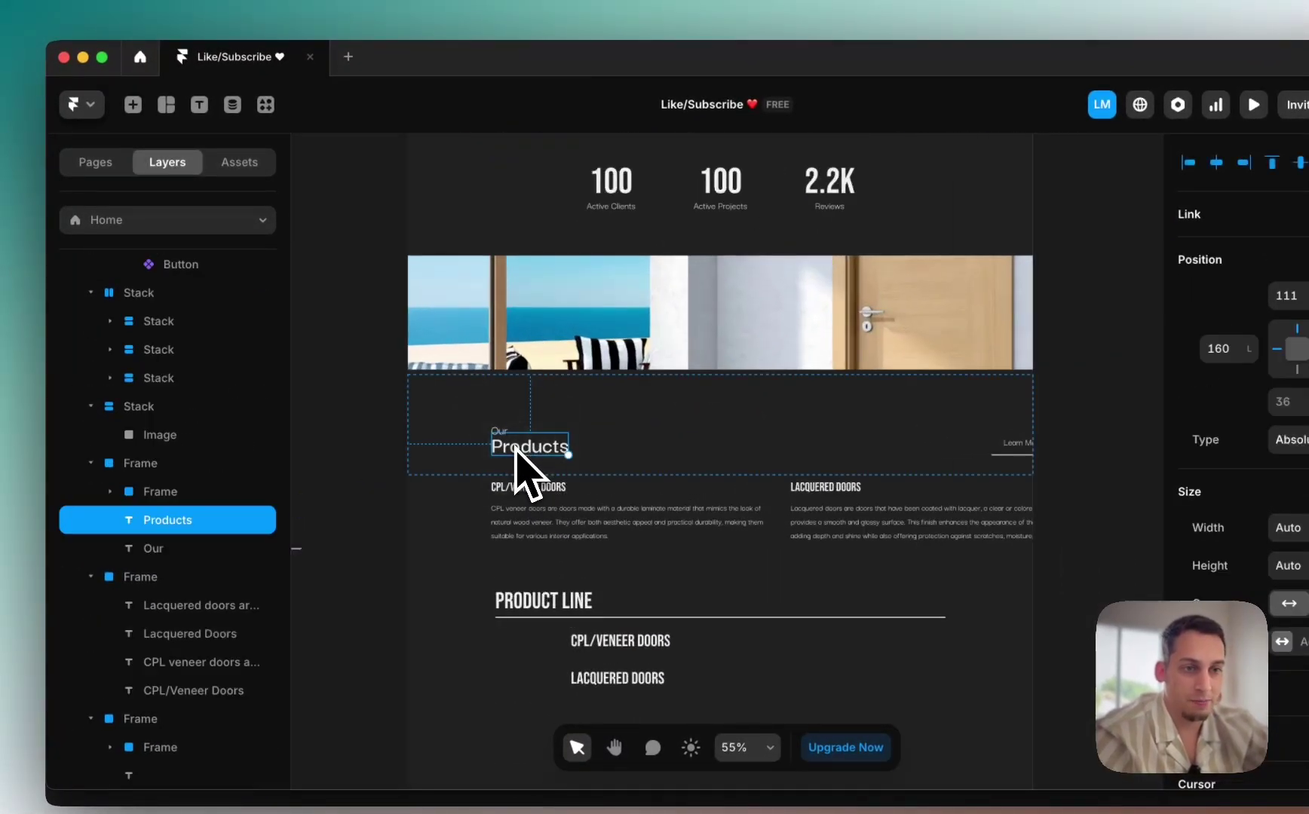
click(90, 463)
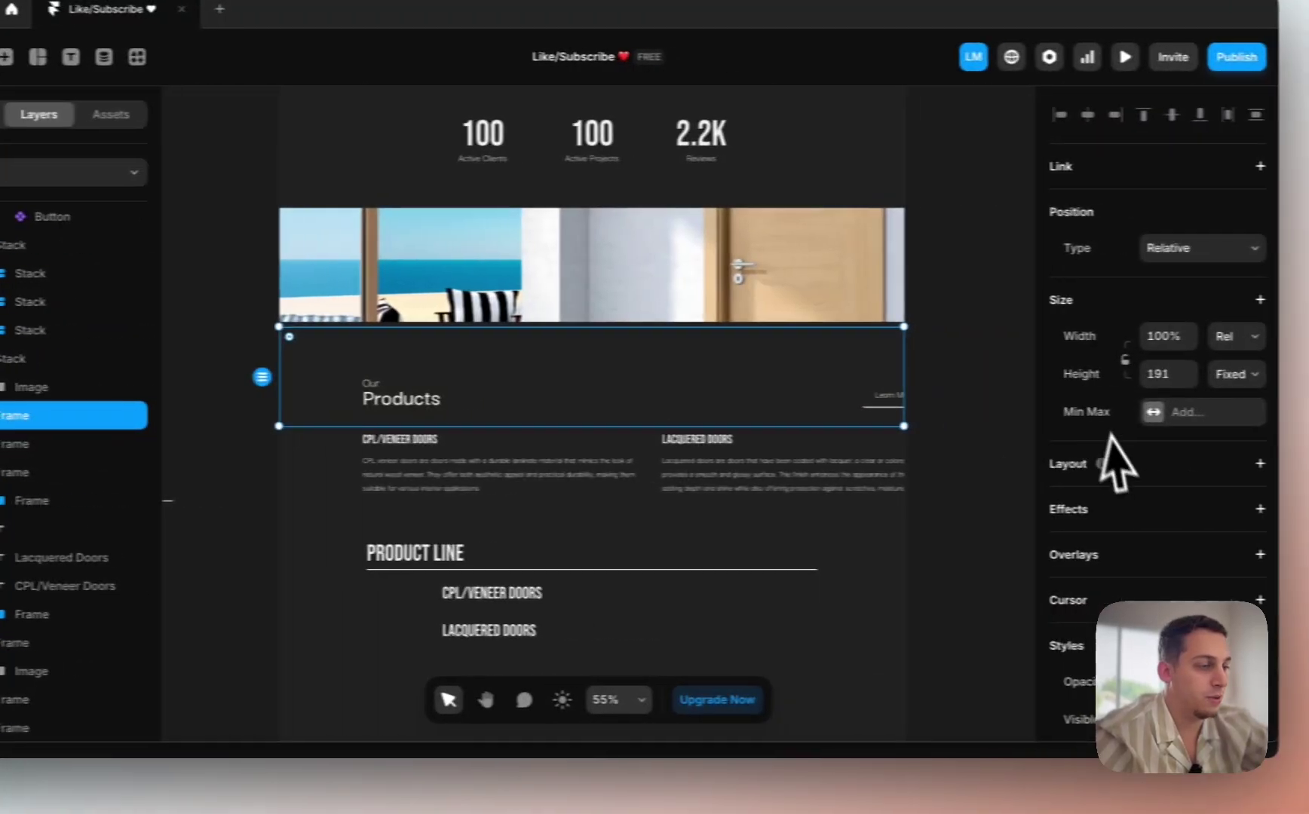
click(1202, 393)
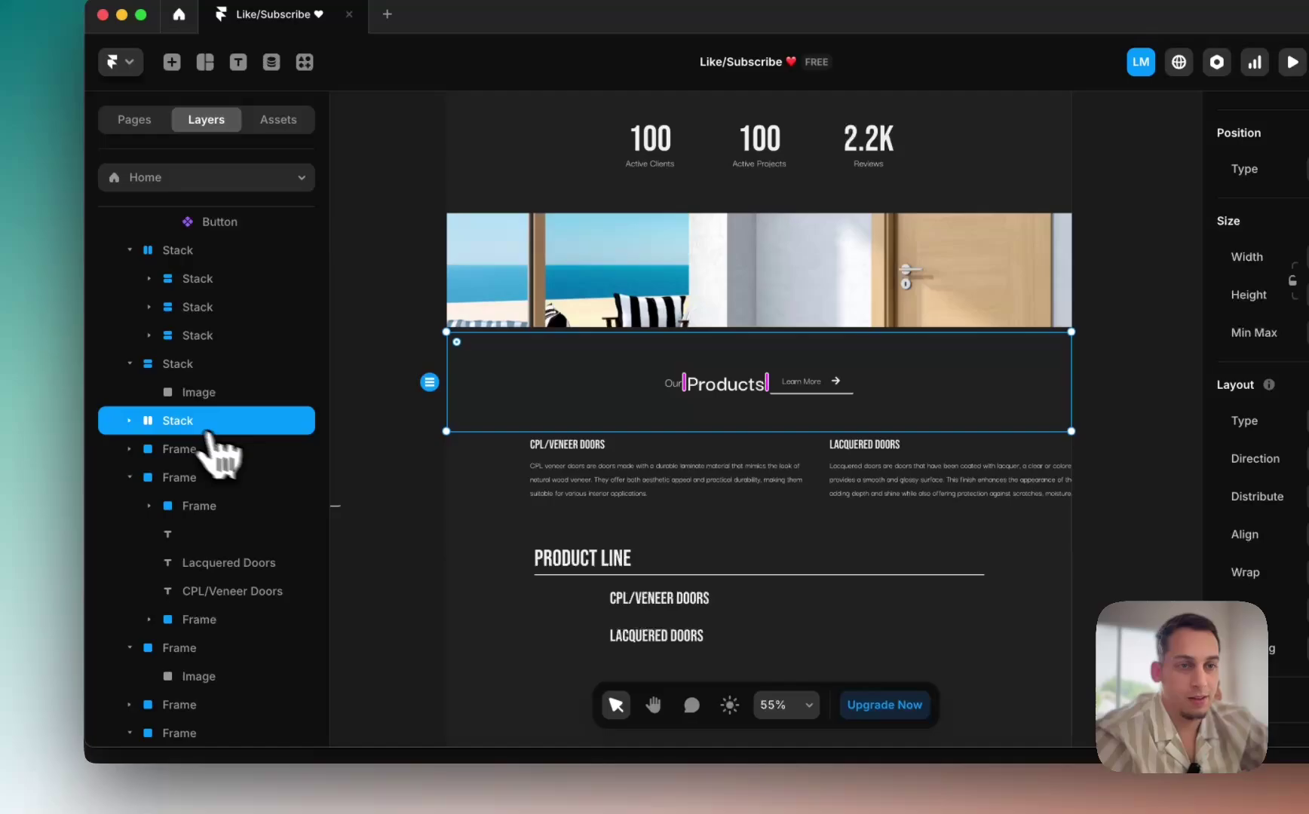
Step: Wrap Our and Products in a vertical, left-aligned stack with a smaller gap
click(129, 420)
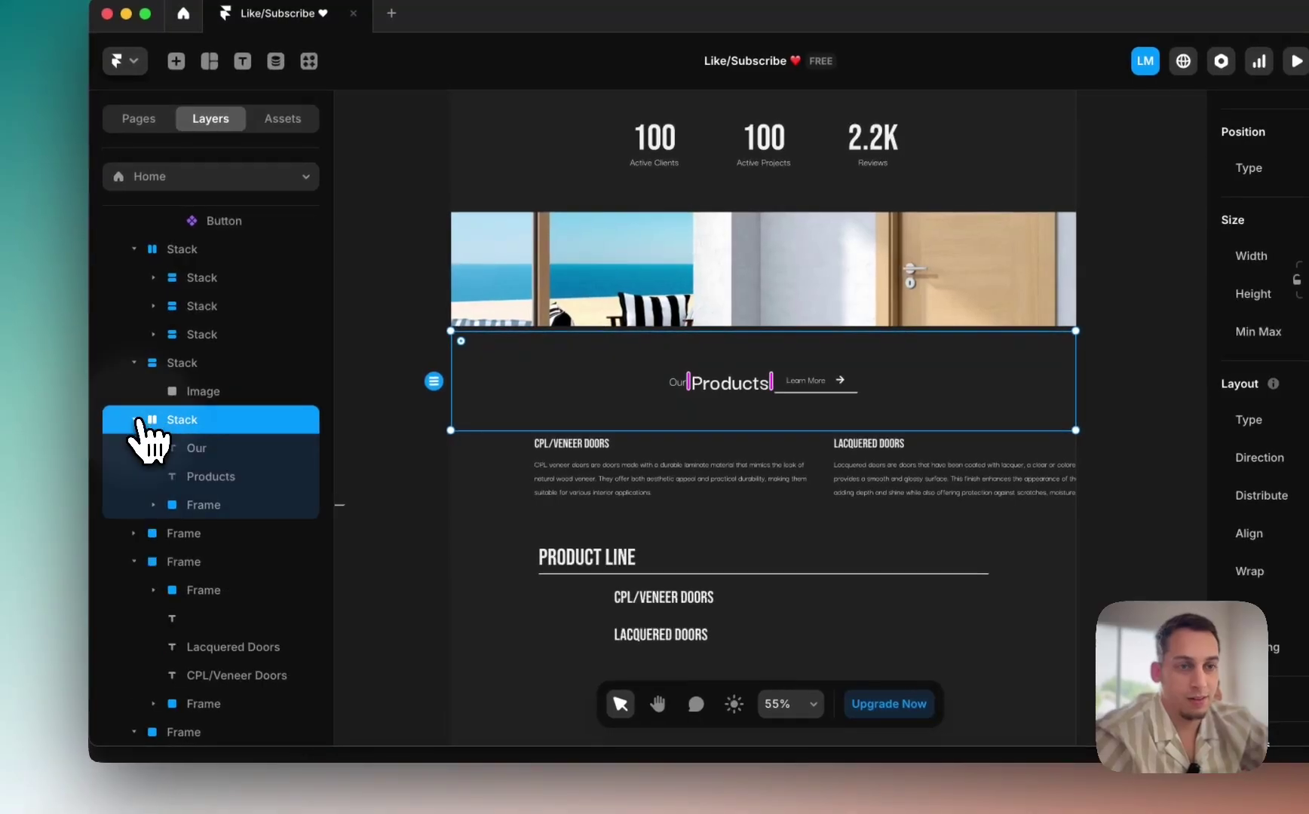
click(205, 452)
right_click(217, 481)
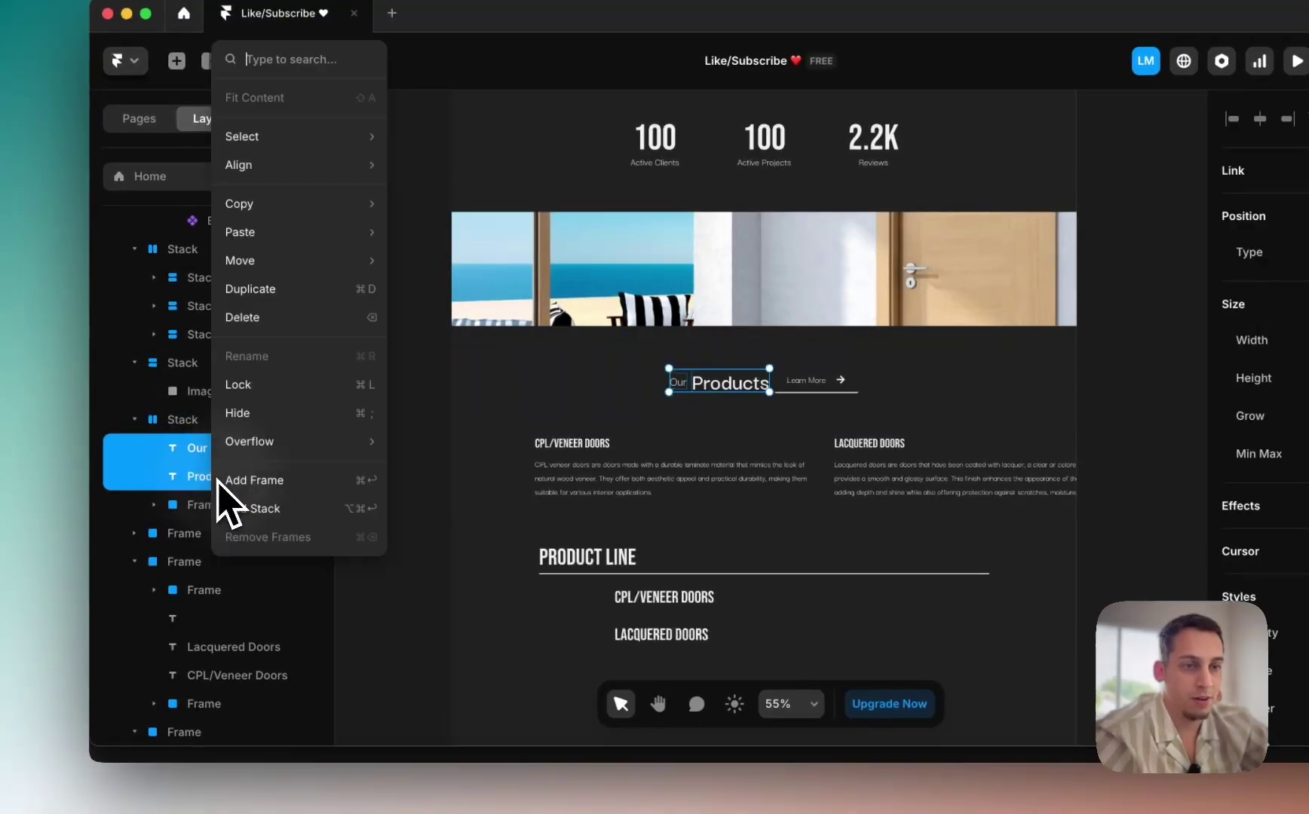
click(249, 509)
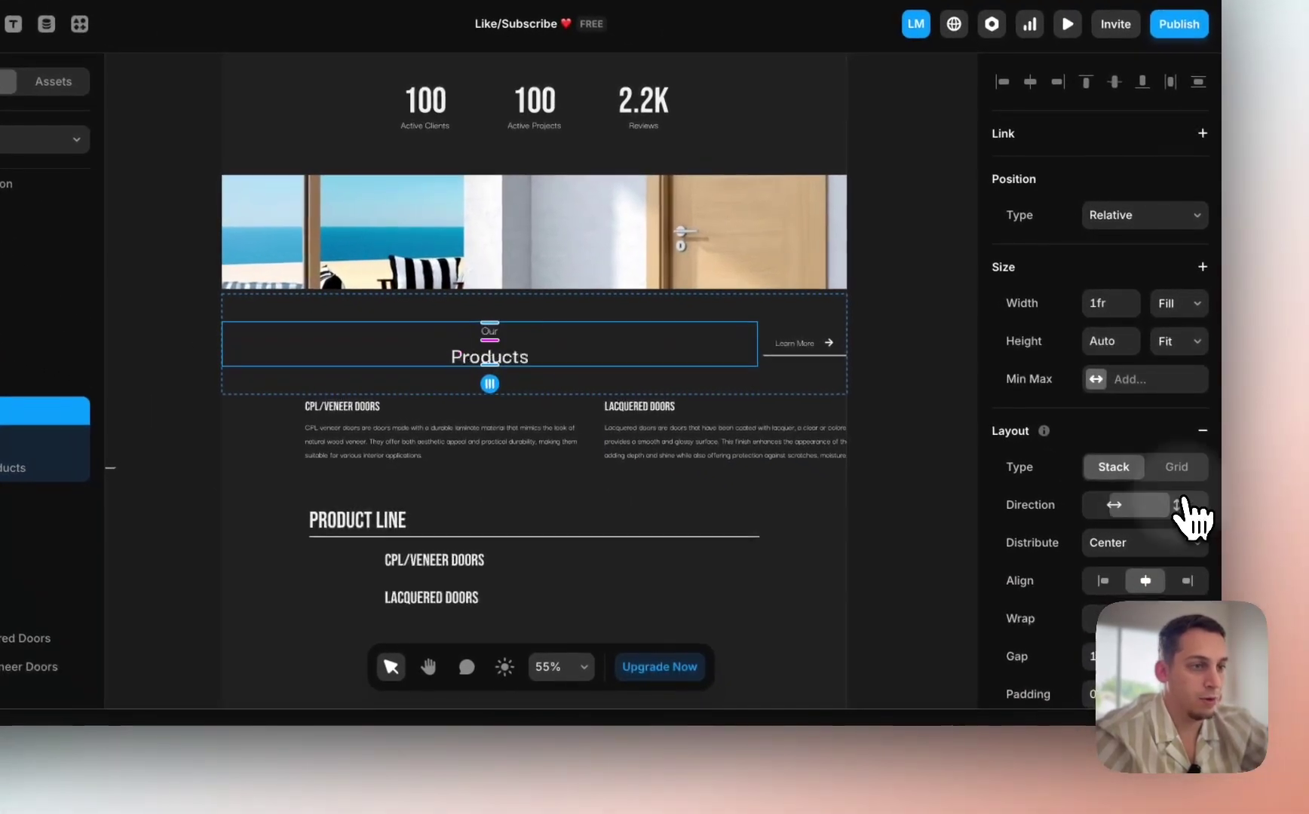
click(1104, 588)
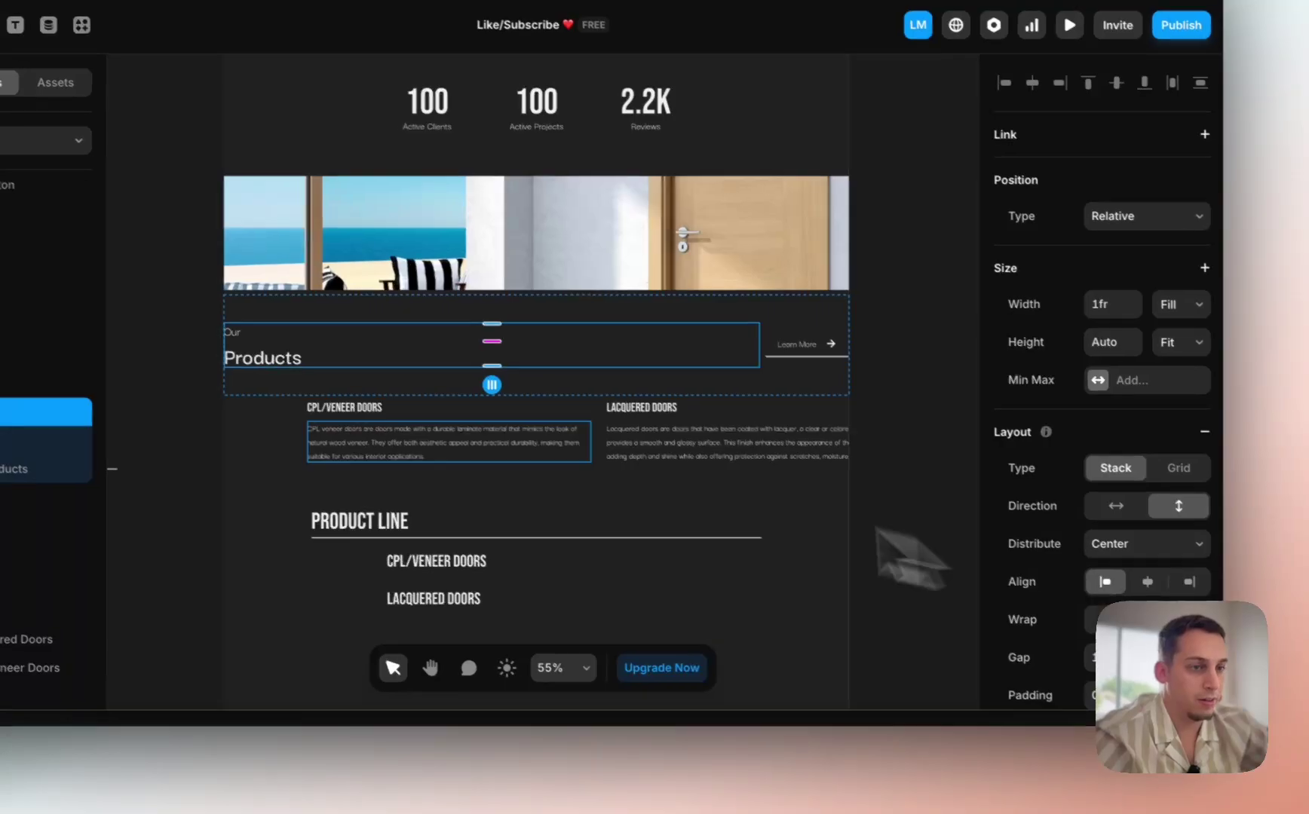
click(1093, 656)
key(shift+Down)
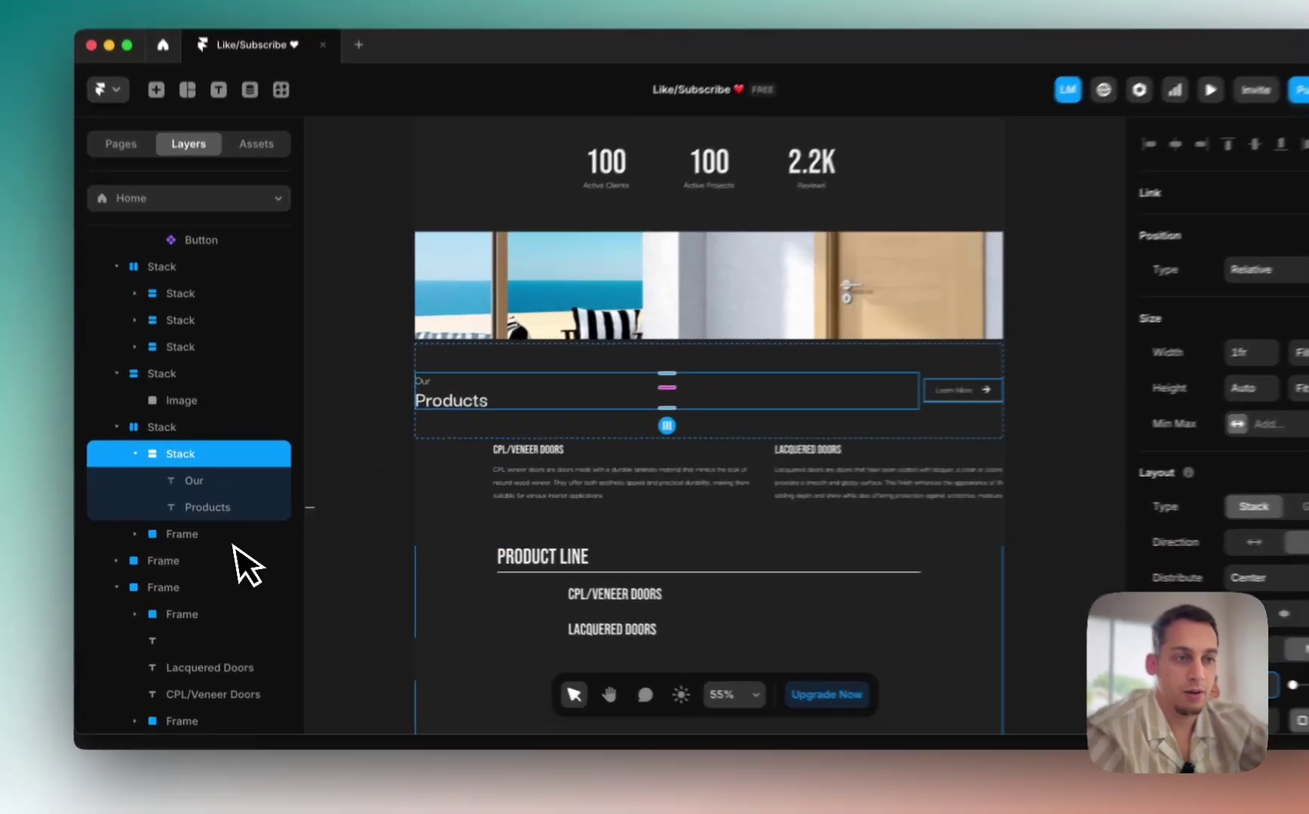
Step: Replace the Learn More button with SHOWROOM at the header row's right end
click(223, 534)
key(BackSpace)
scroll(348, 467, left, 5)
scroll(347, 468, down, 2)
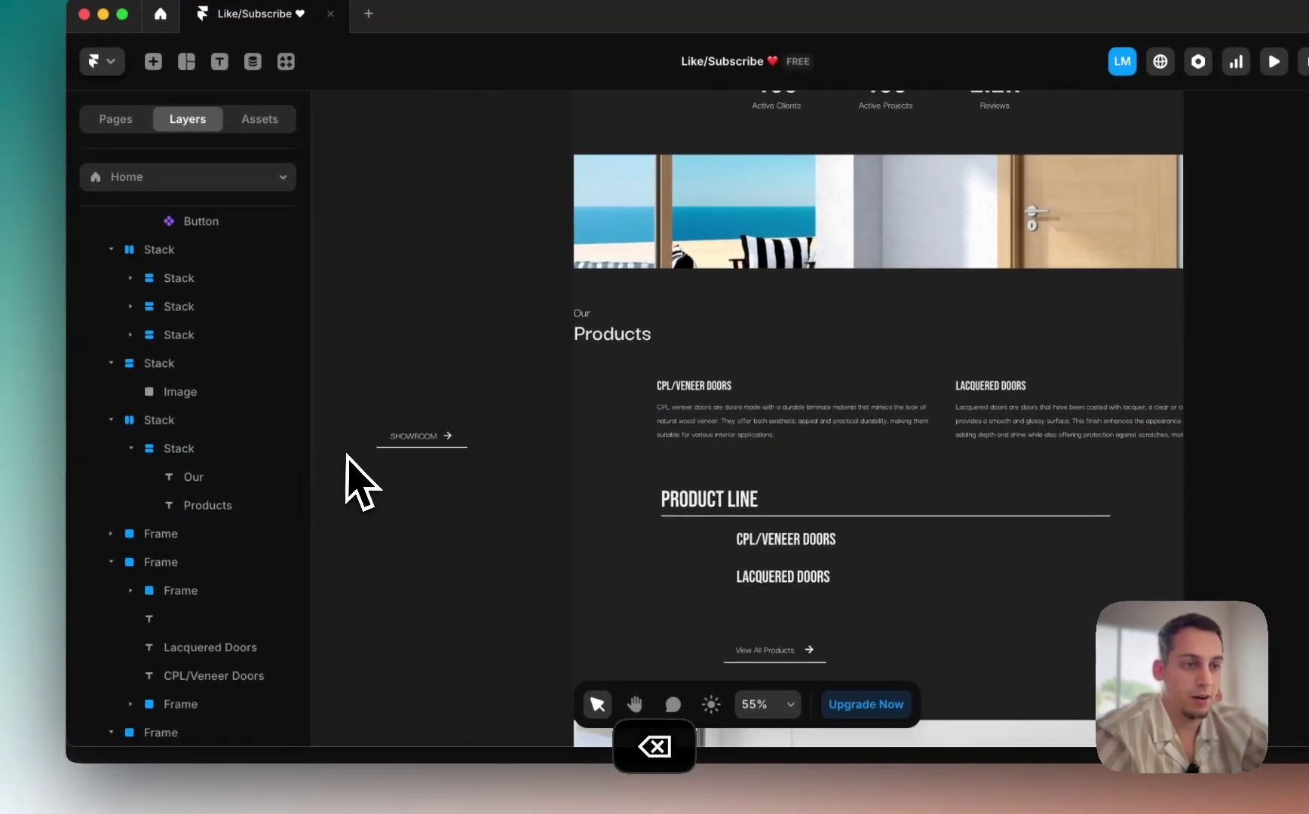
drag(440, 439, 1079, 374)
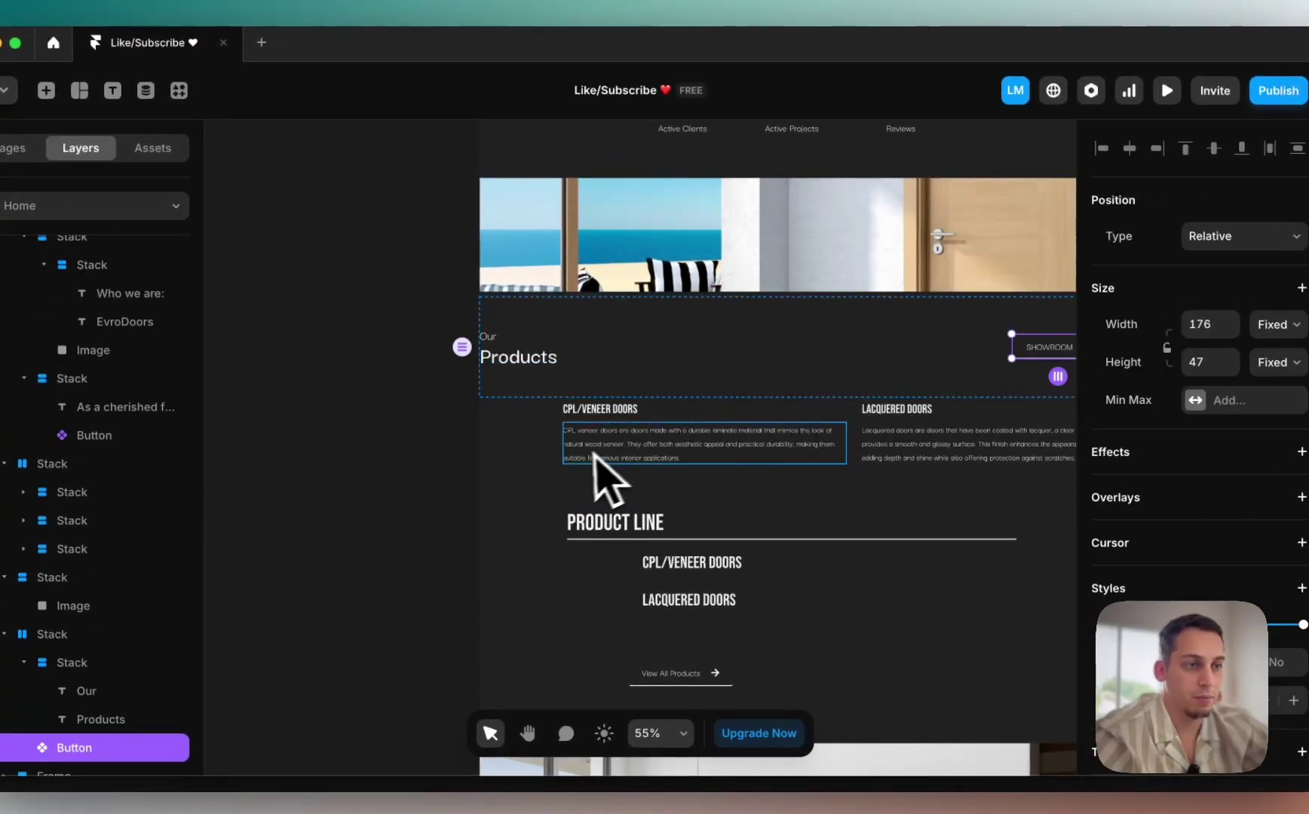
Step: Add side padding to the whole Products header row
scroll(596, 461, right, 5)
scroll(595, 461, up, 2)
click(408, 416)
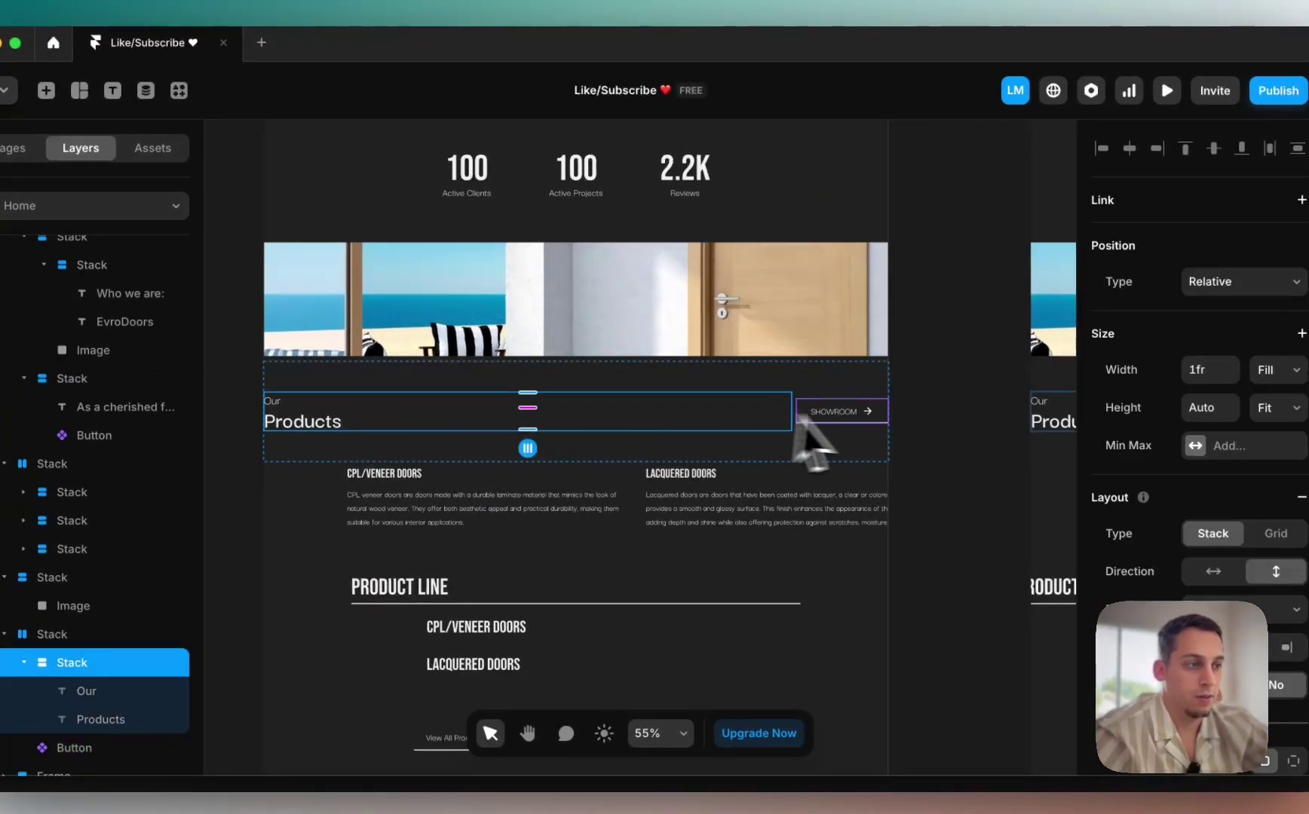
scroll(917, 445, right, 3)
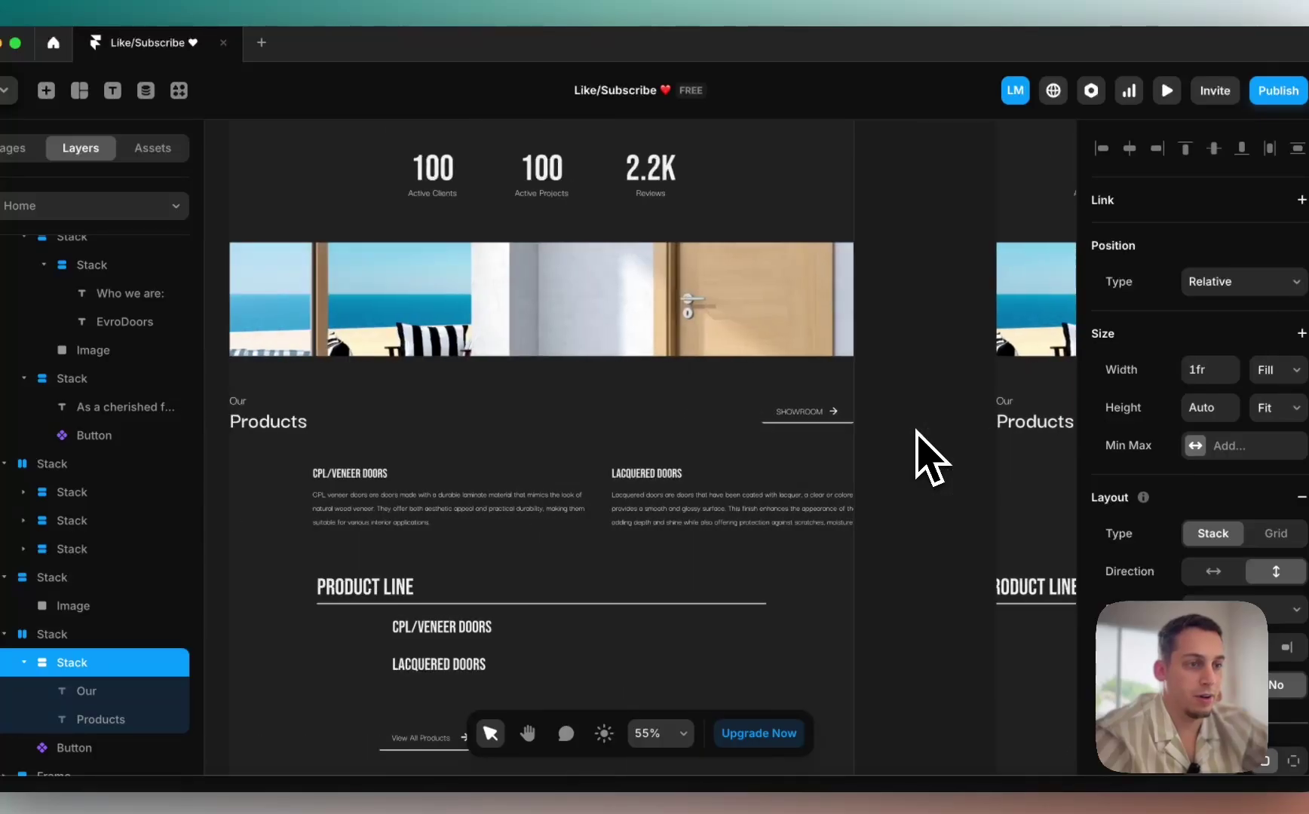
scroll(916, 430, left, 3)
click(558, 385)
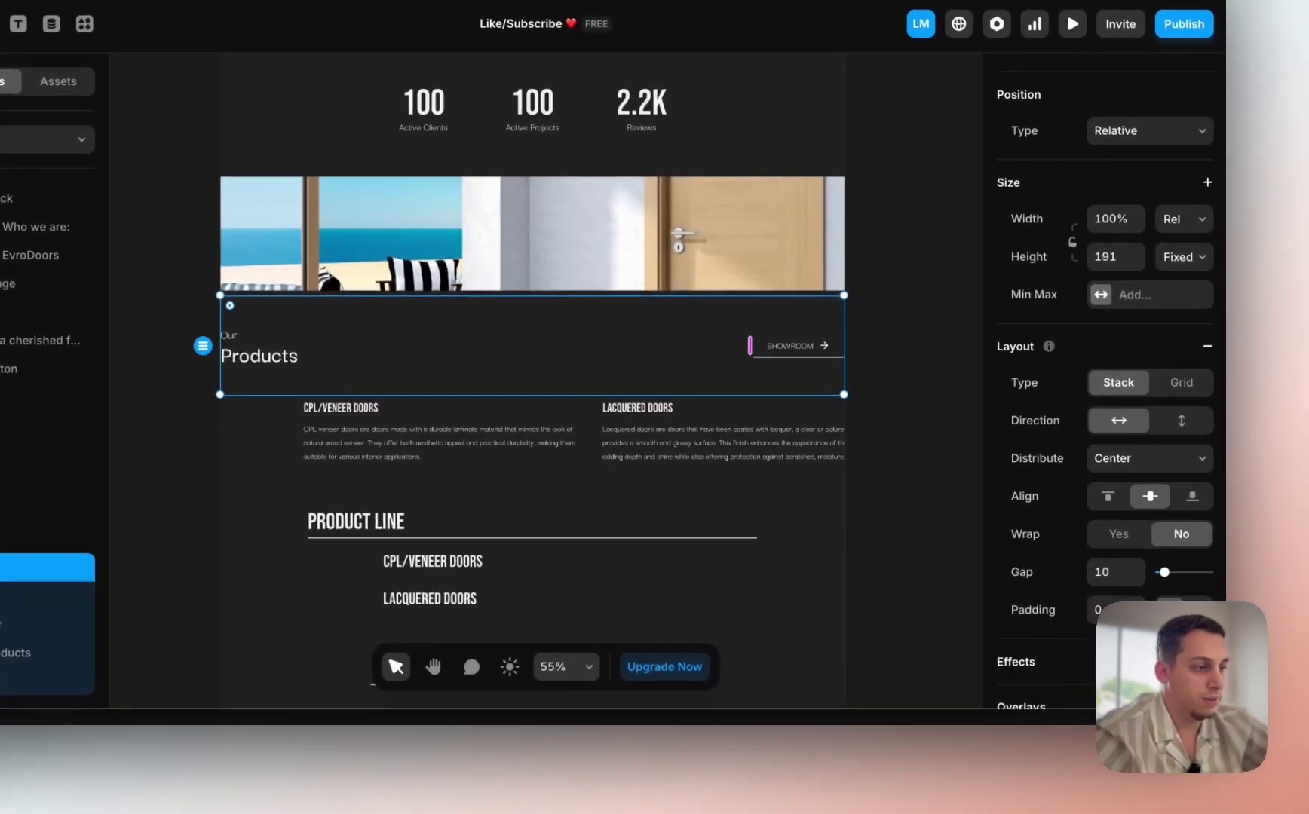
click(1097, 647)
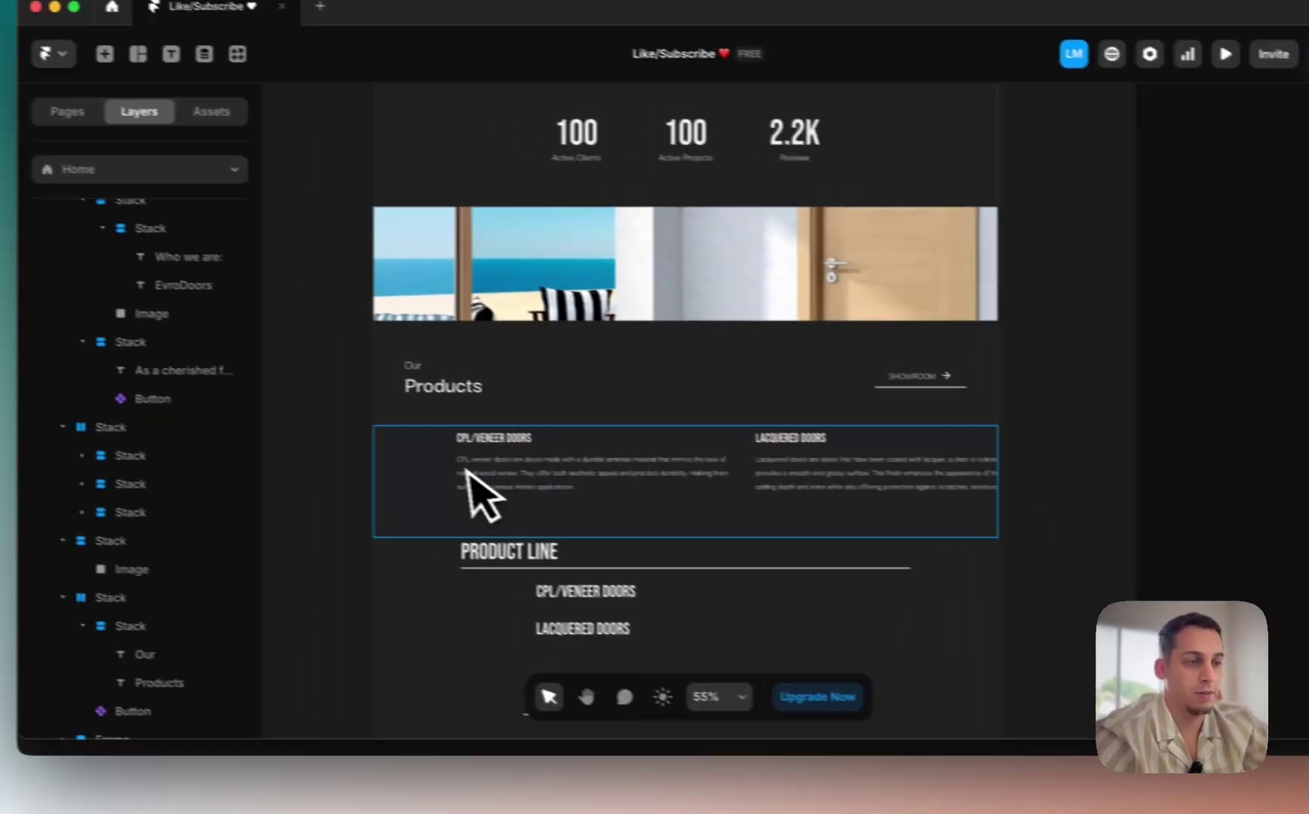
Step: Give the frame holding both door descriptions a stack layout
click(360, 411)
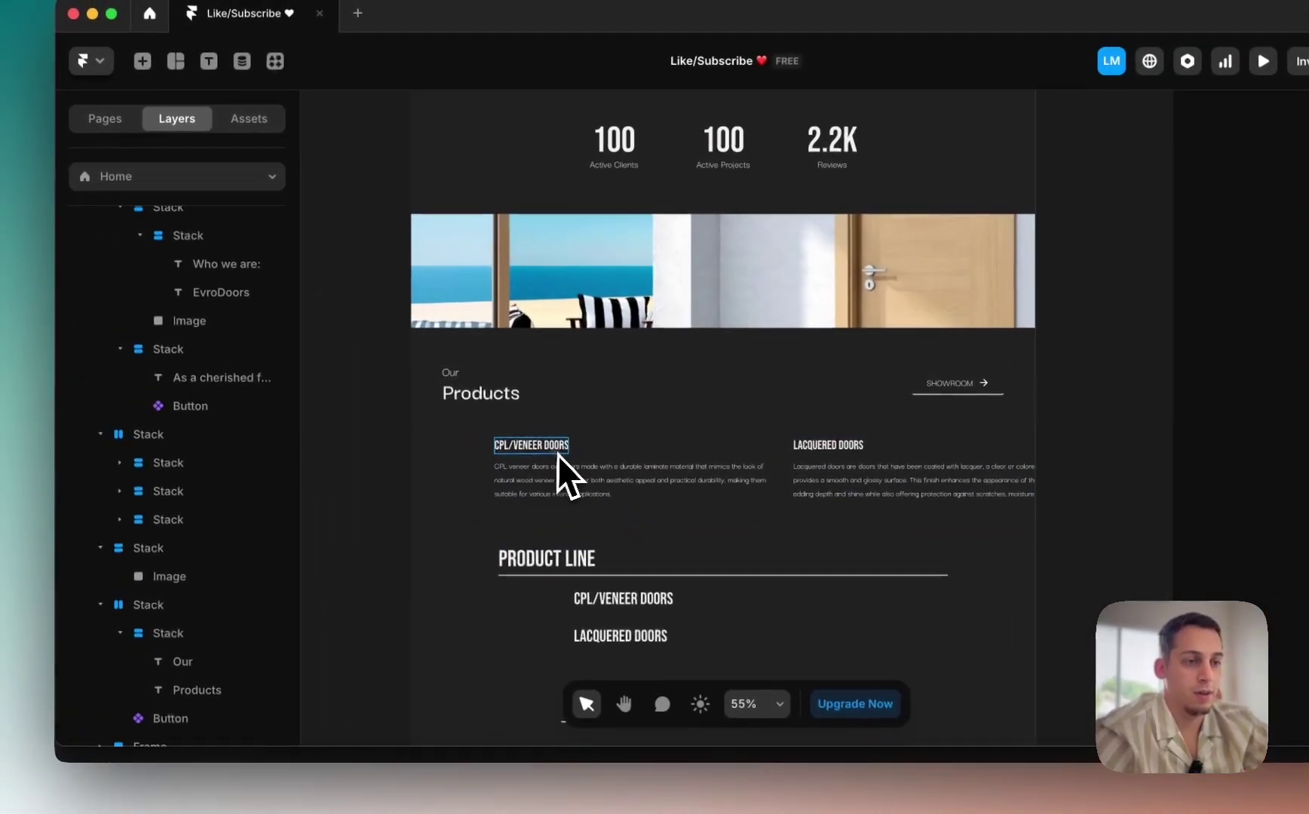
click(447, 486)
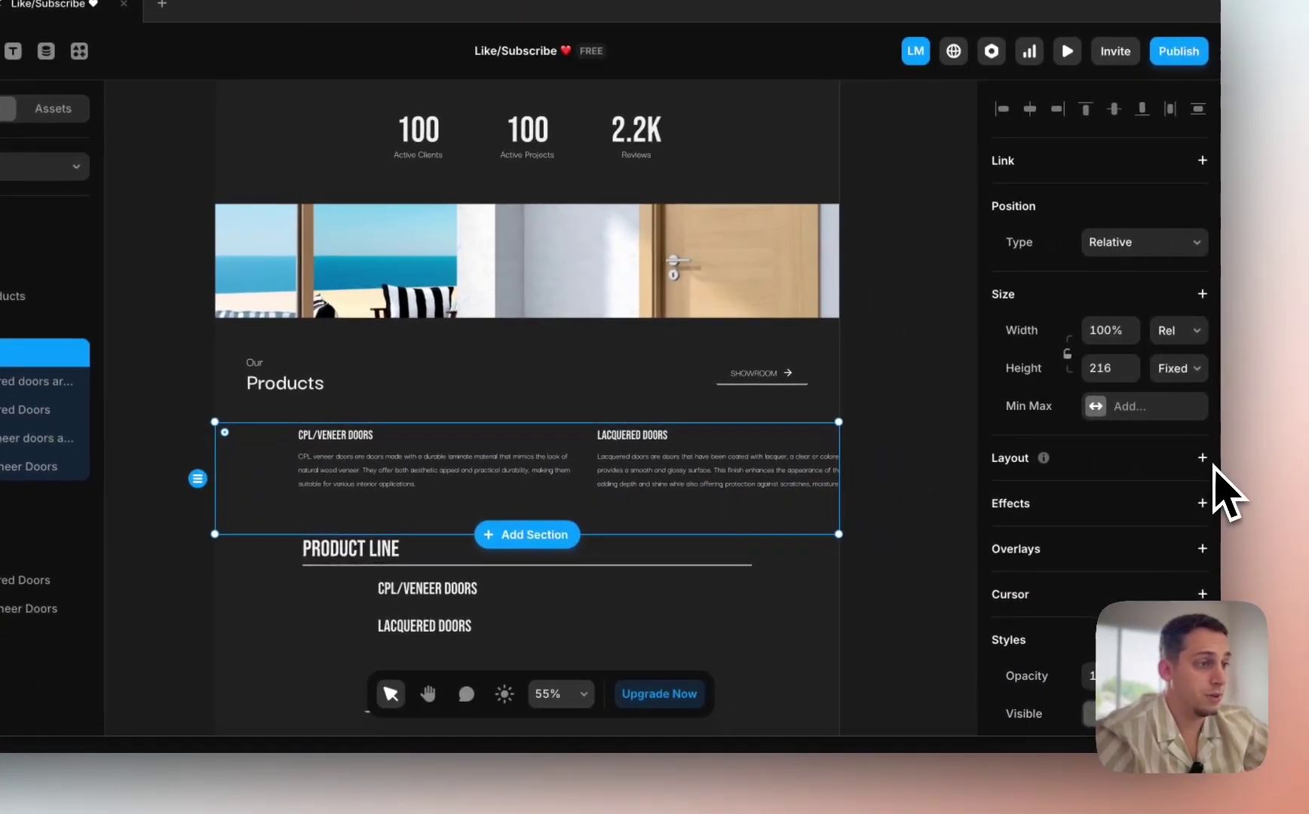
click(1201, 458)
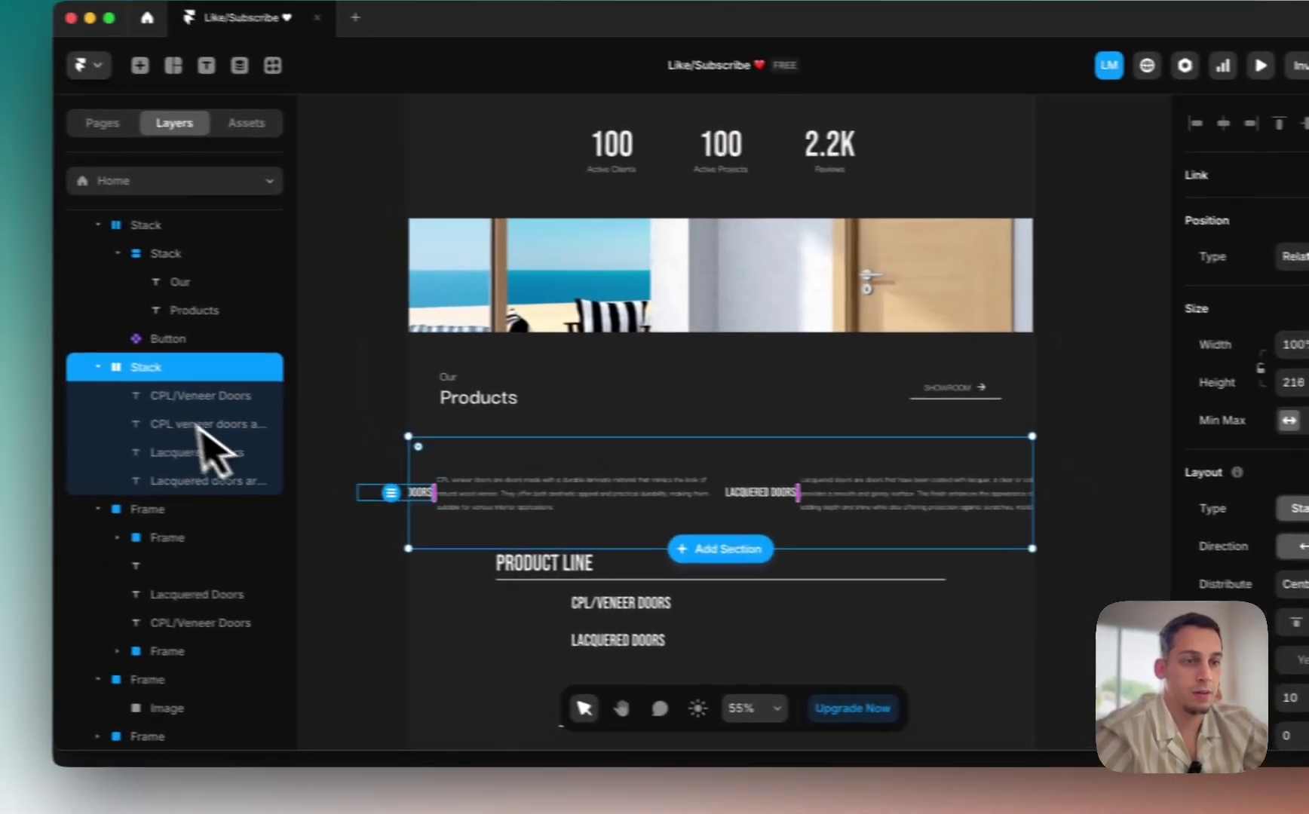
Step: Wrap the CPL/Veneer and Lacquered Doors heading-paragraph pairs in their own stacks
click(275, 396)
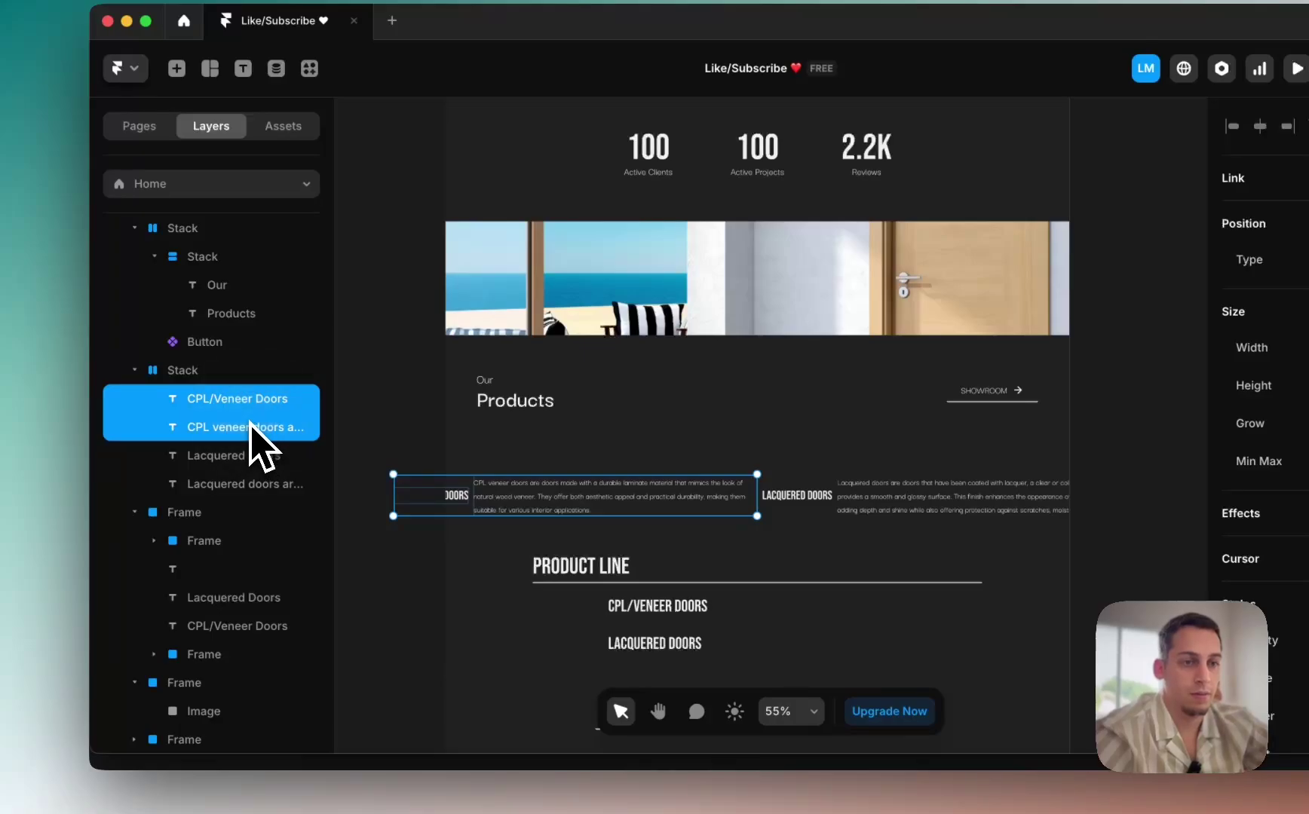
right_click(253, 427)
click(293, 513)
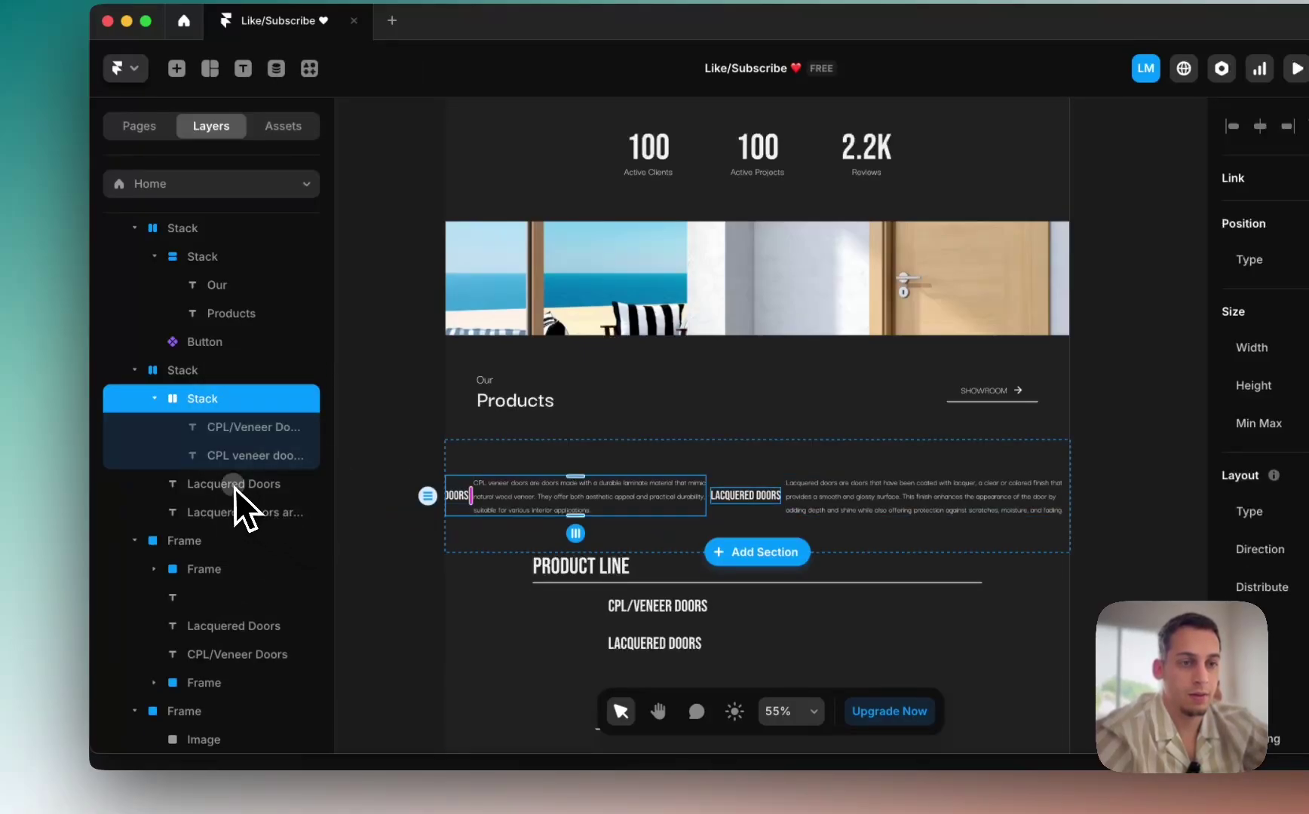
click(235, 486)
shift+click(232, 517)
right_click(231, 517)
click(276, 517)
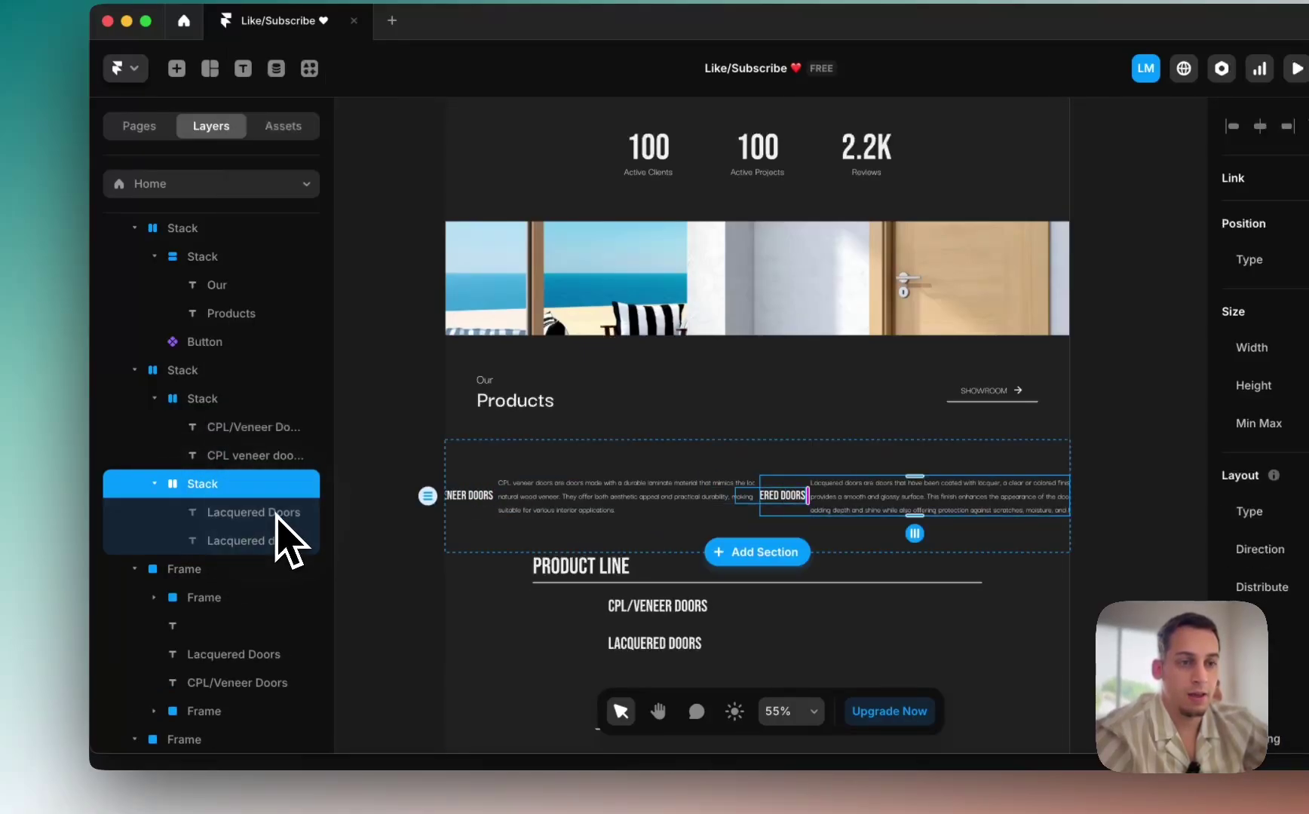
click(202, 399)
shift+click(196, 482)
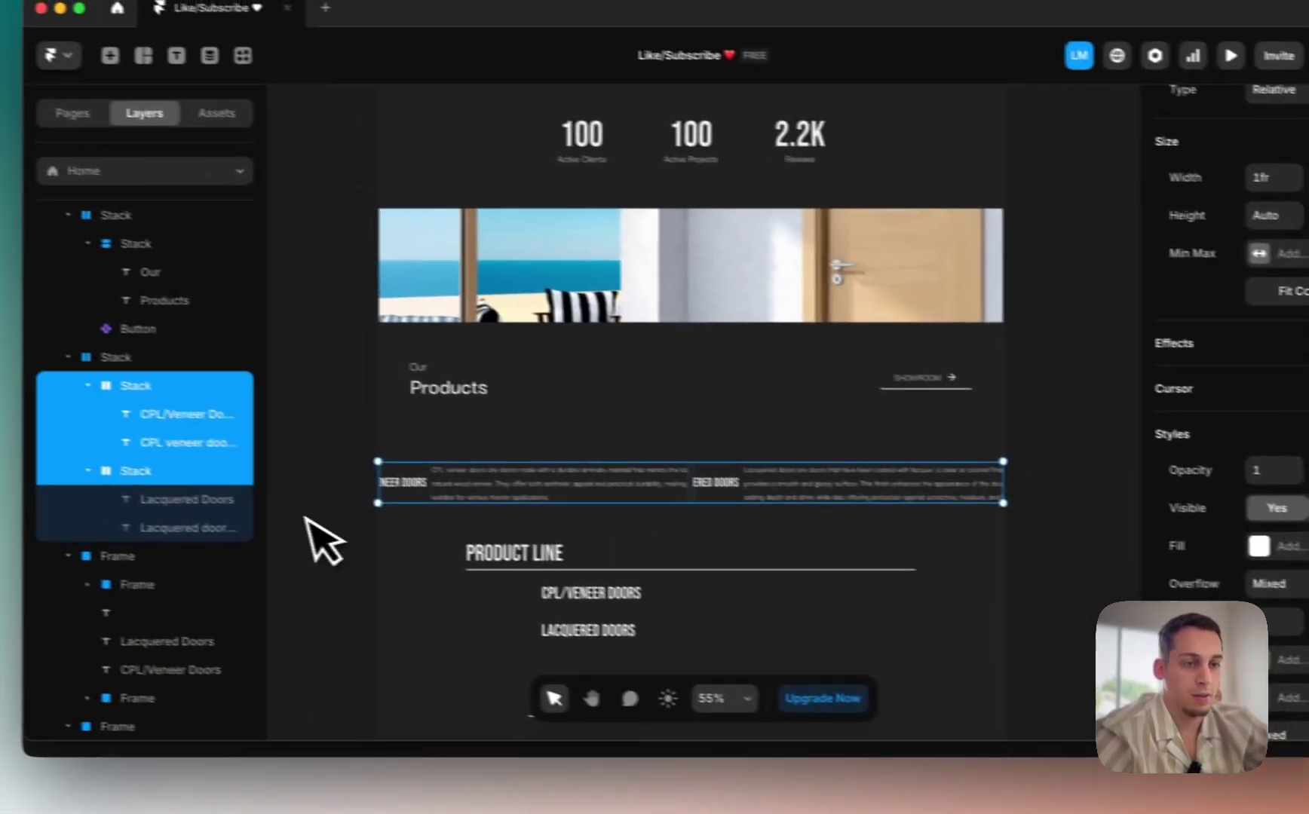
Step: Set both door stacks vertical, then compare with the live evrodoors.com products section
click(15, 358)
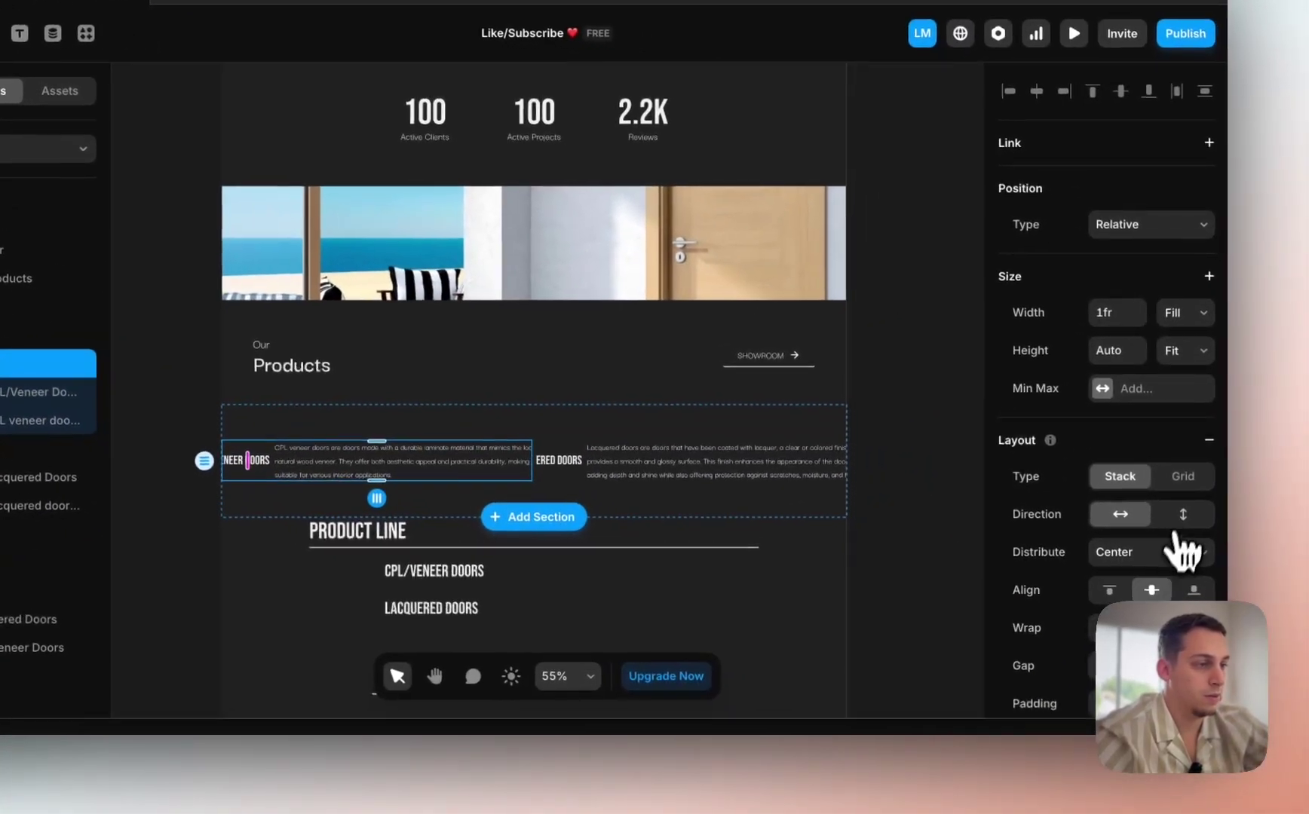
click(1232, 524)
click(141, 457)
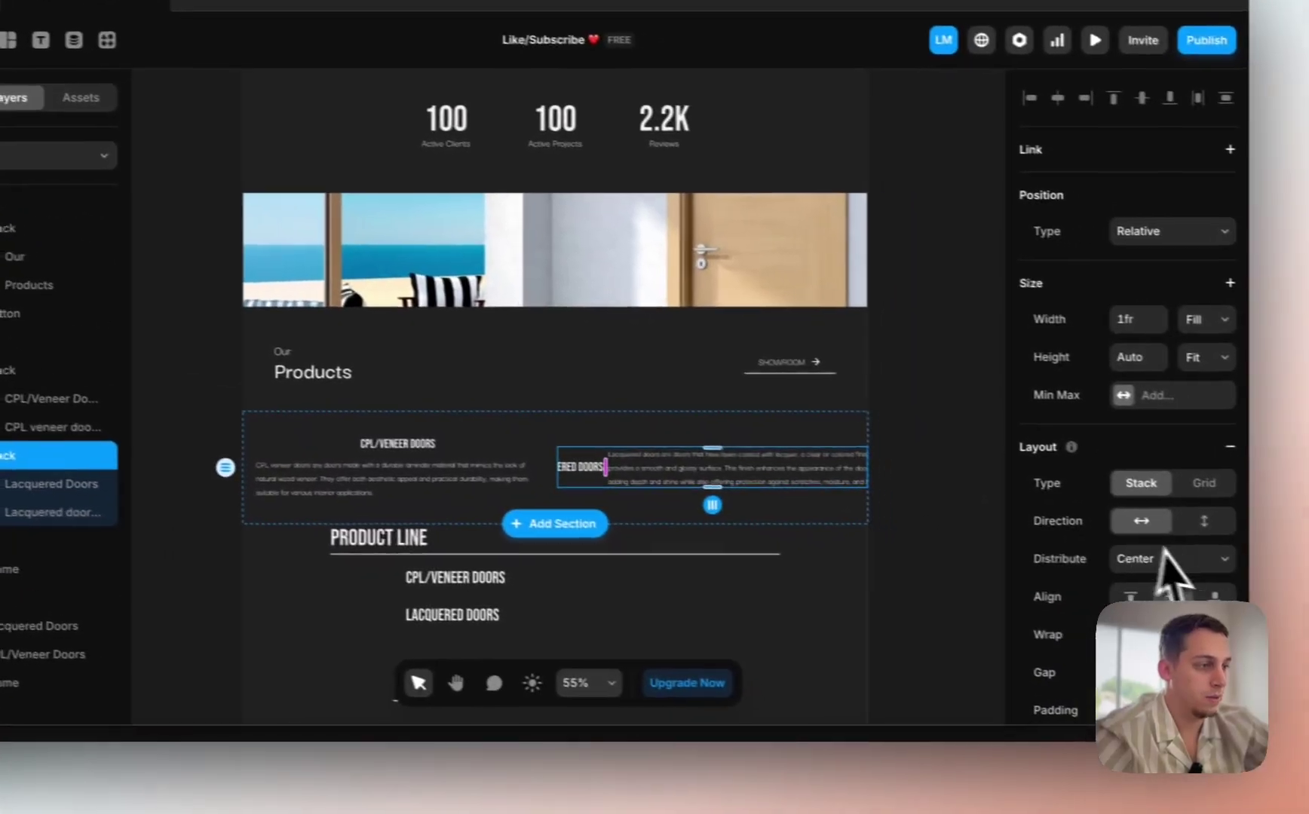
click(1308, 541)
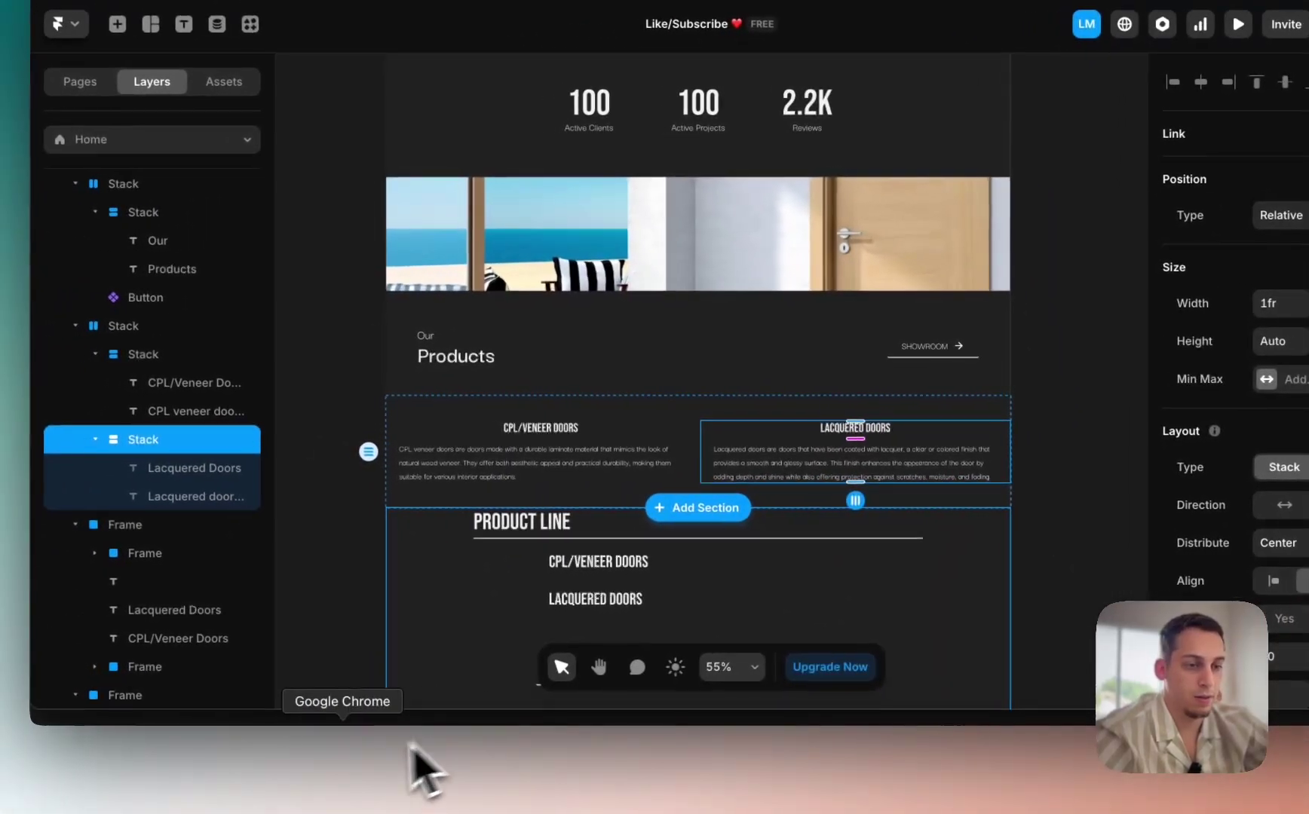
click(347, 769)
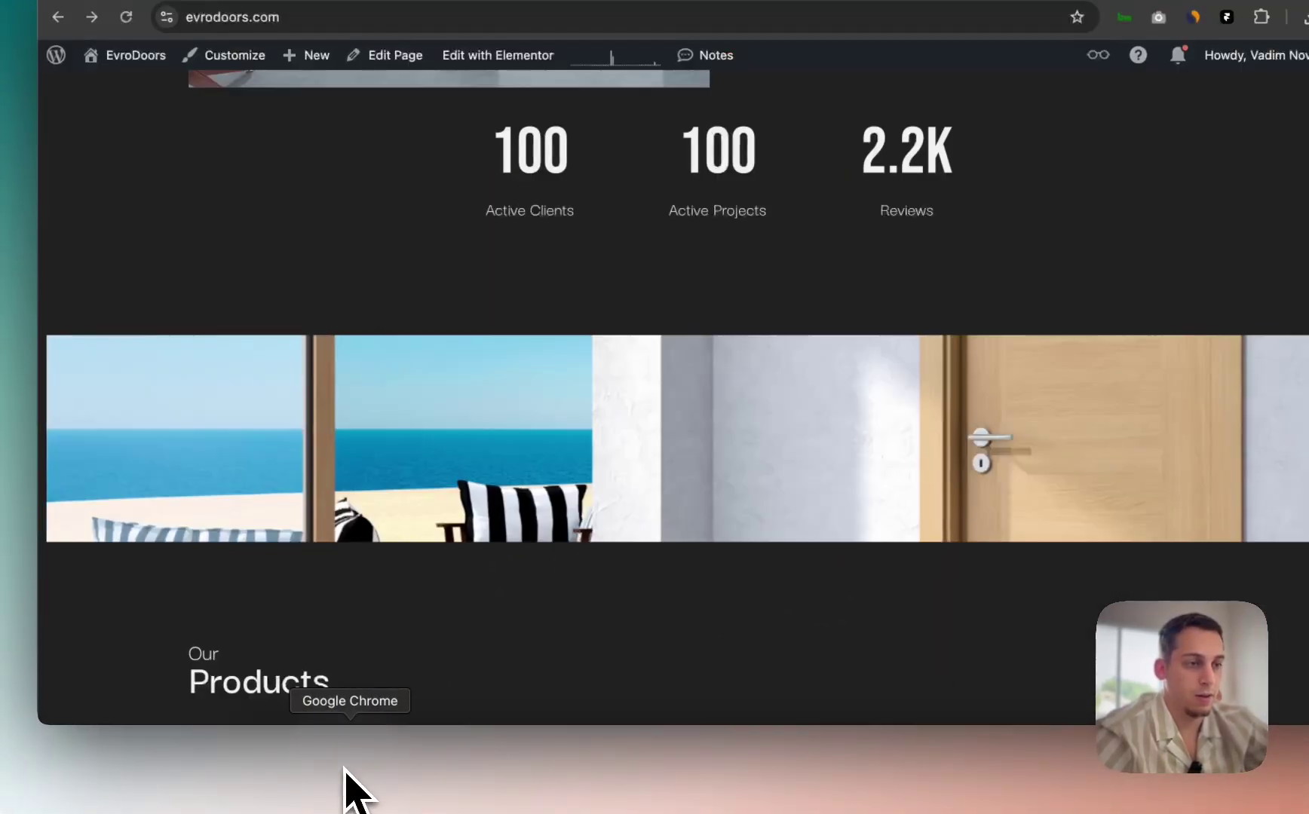
scroll(490, 528, down, 5)
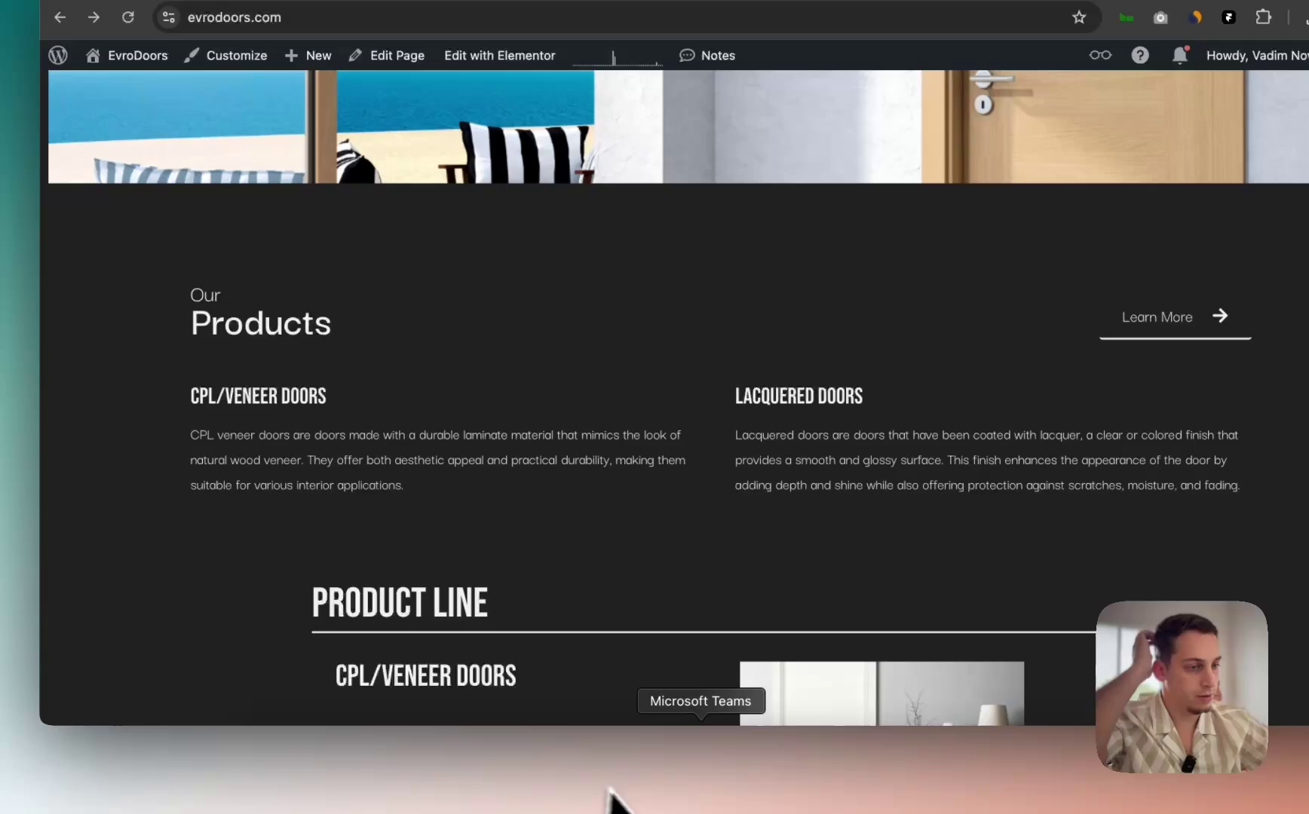
Step: Left-align the CPL/Veneer heading and text in its stack
click(742, 781)
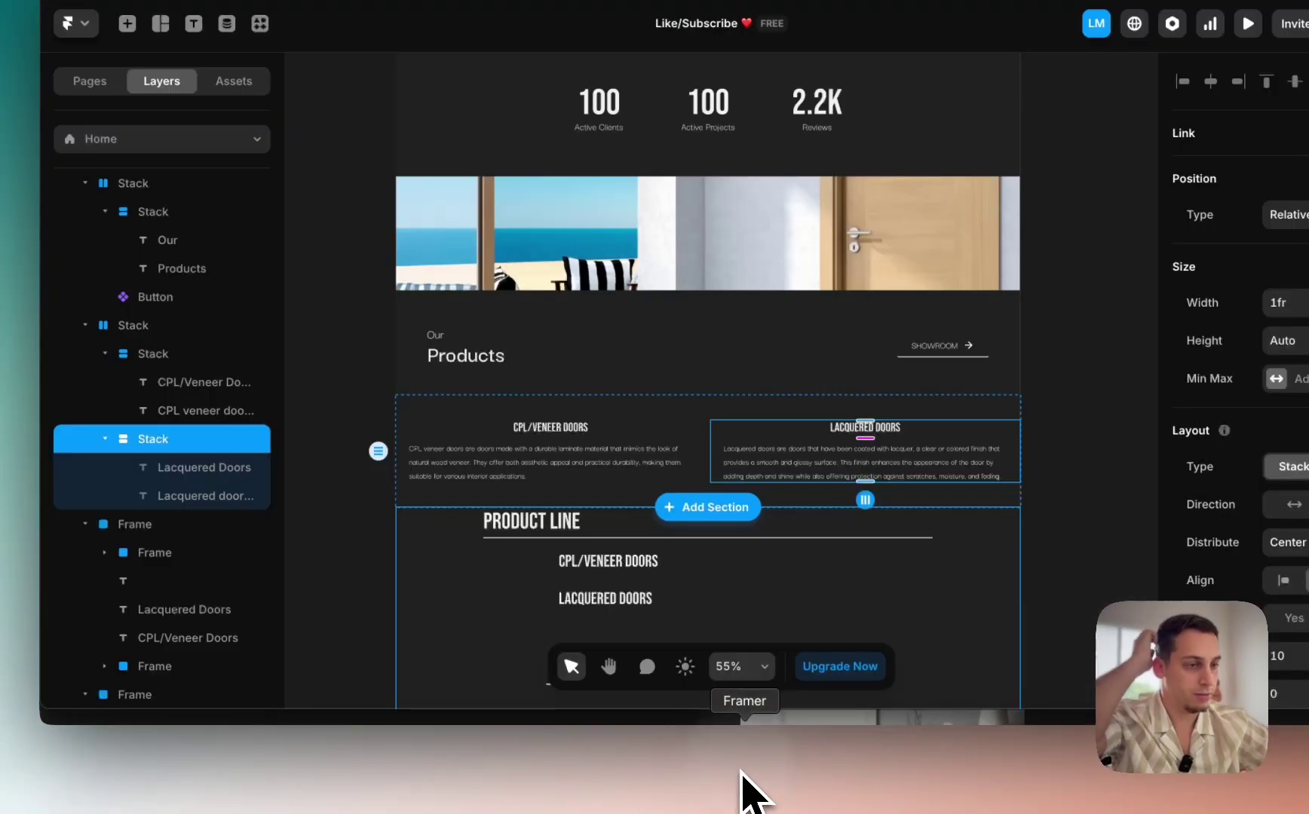
click(495, 440)
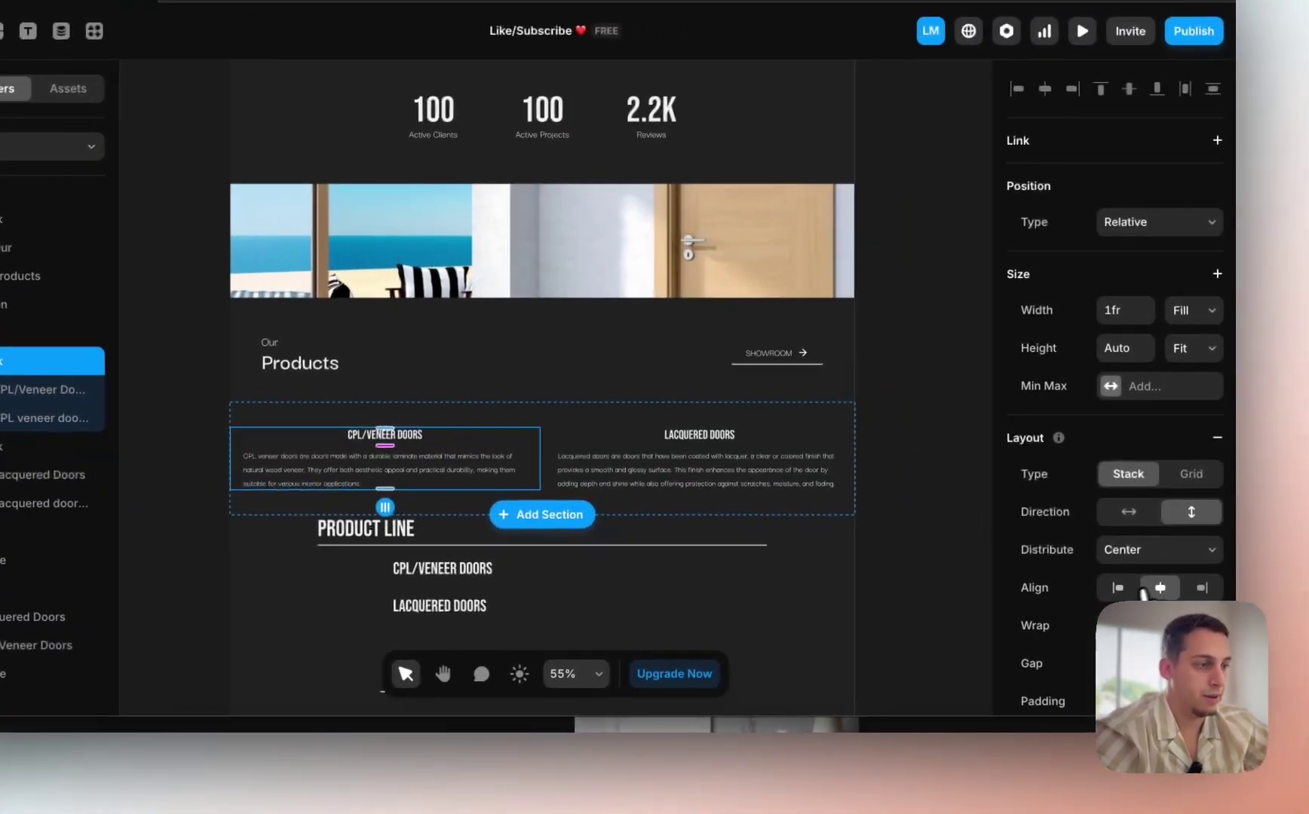
click(1282, 579)
click(788, 434)
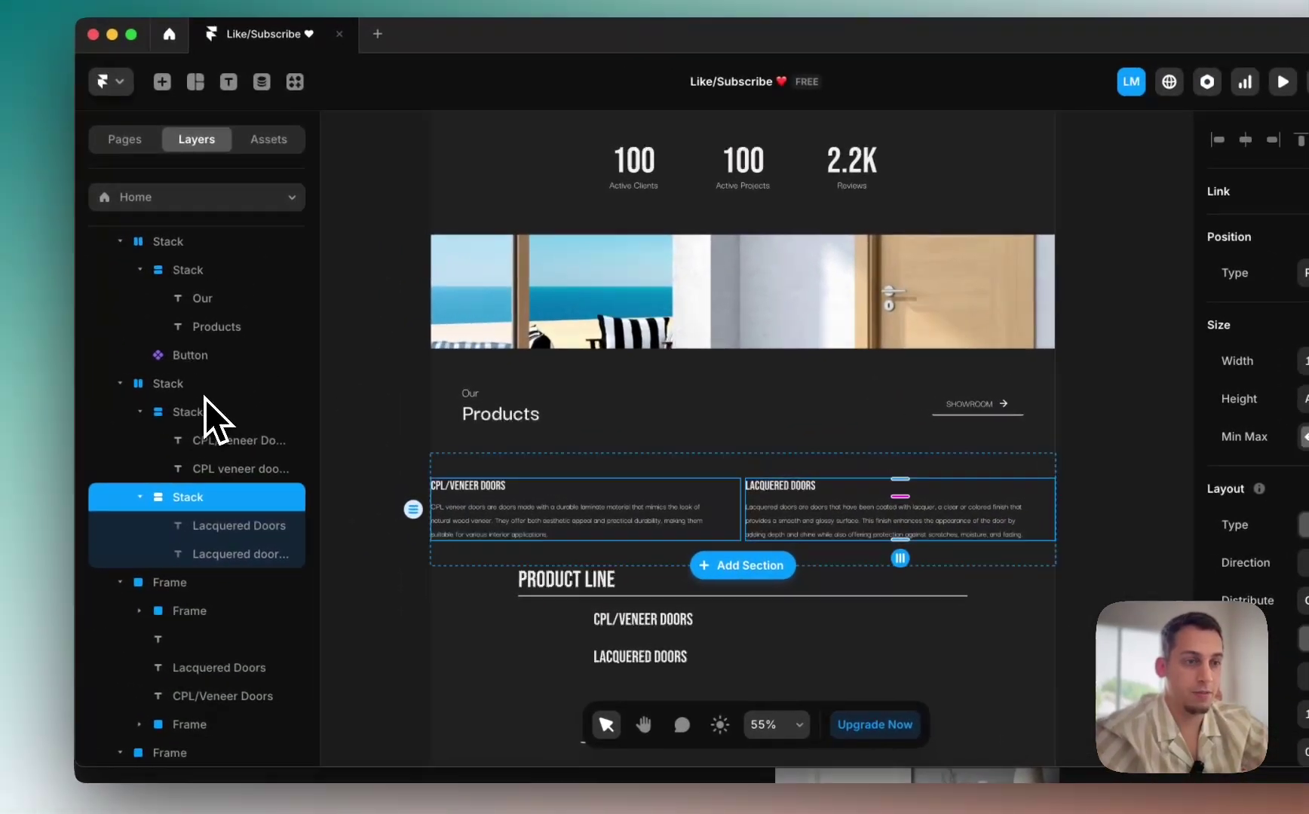
click(1, 360)
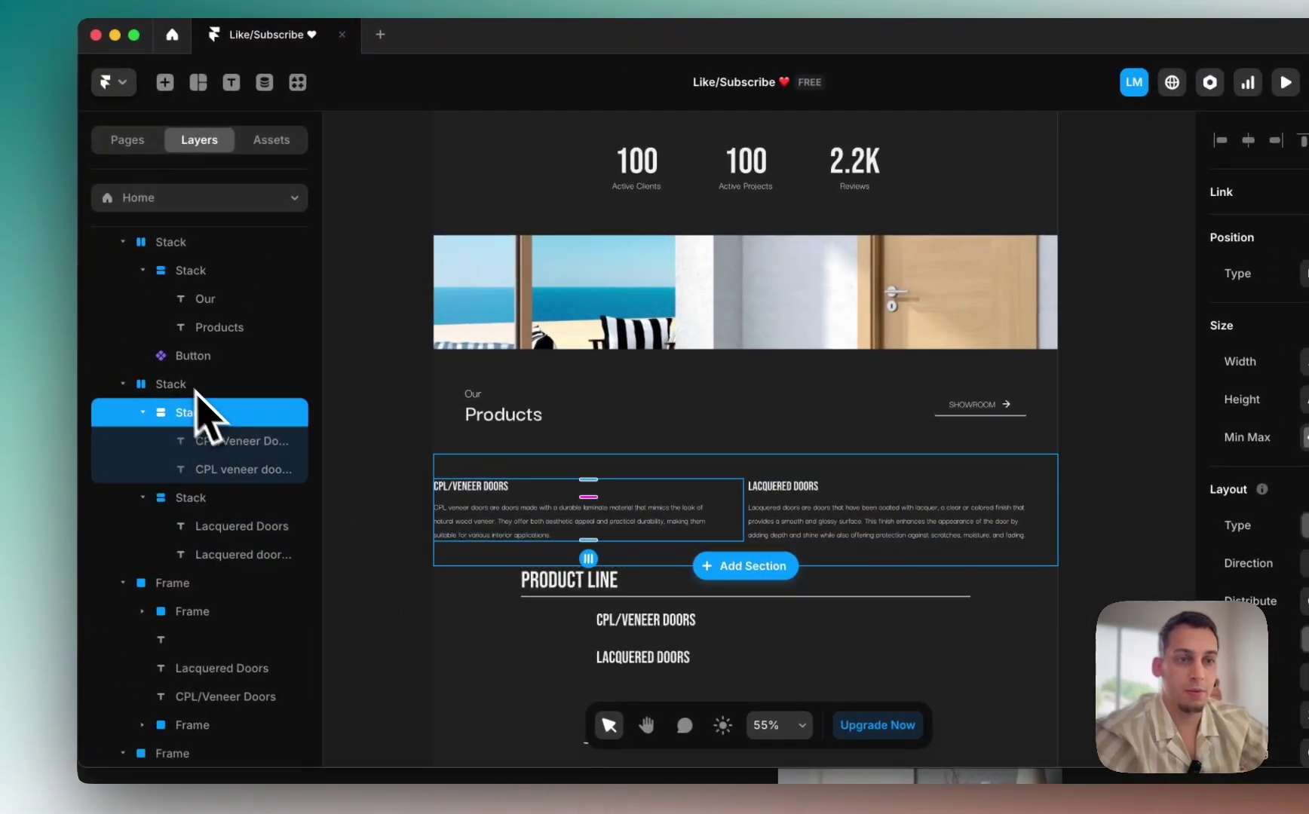
click(2, 323)
click(181, 384)
scroll(1308, 608, down, 5)
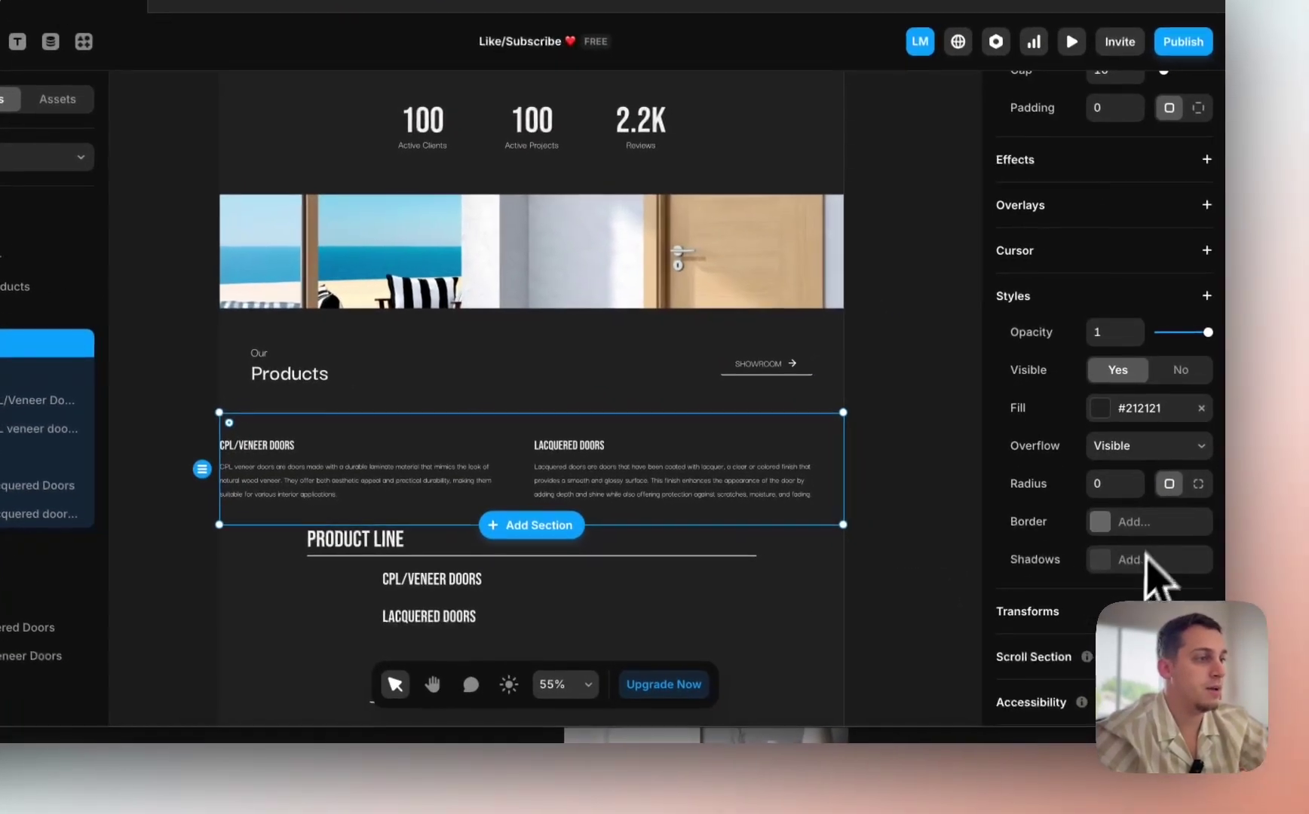
scroll(1308, 600, up, 3)
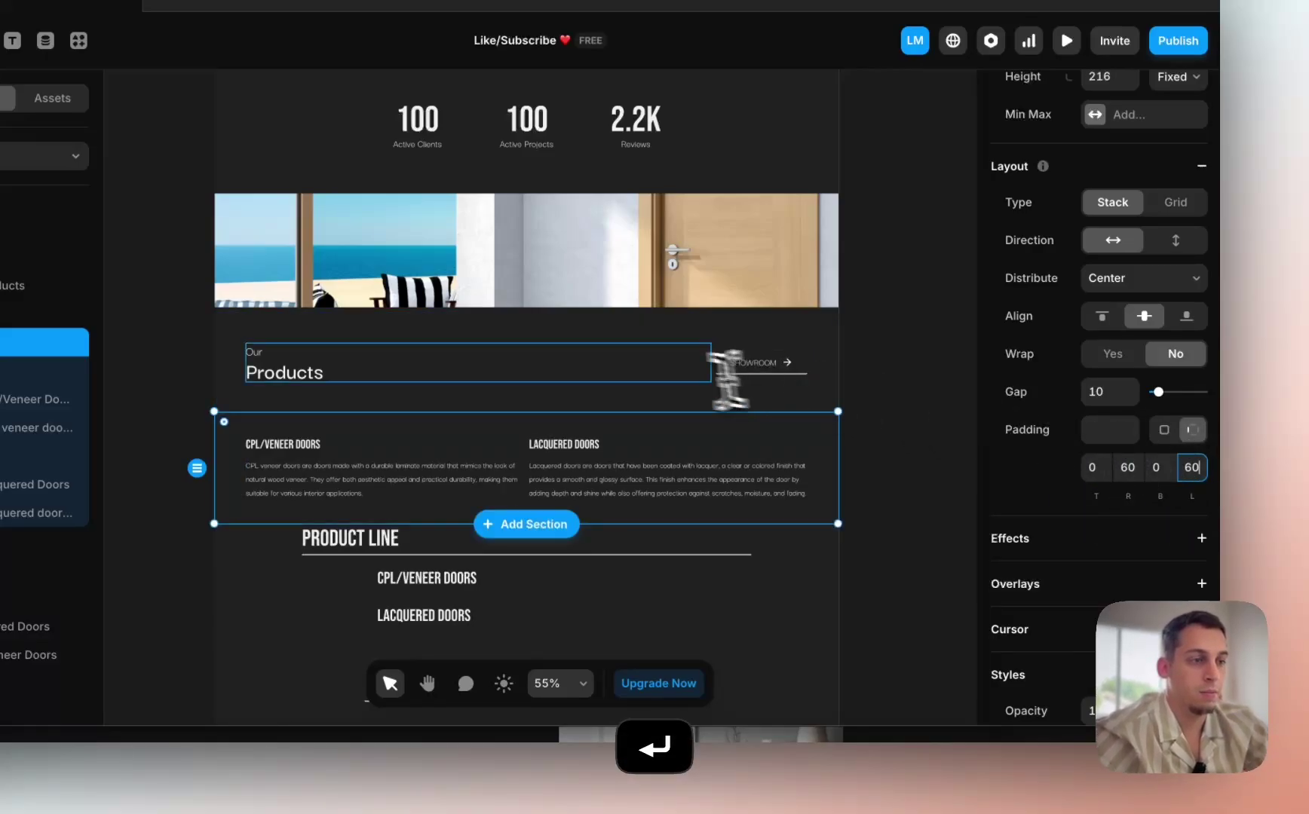
Step: Make the Our Products header row Fit Content in height with more padding
click(564, 408)
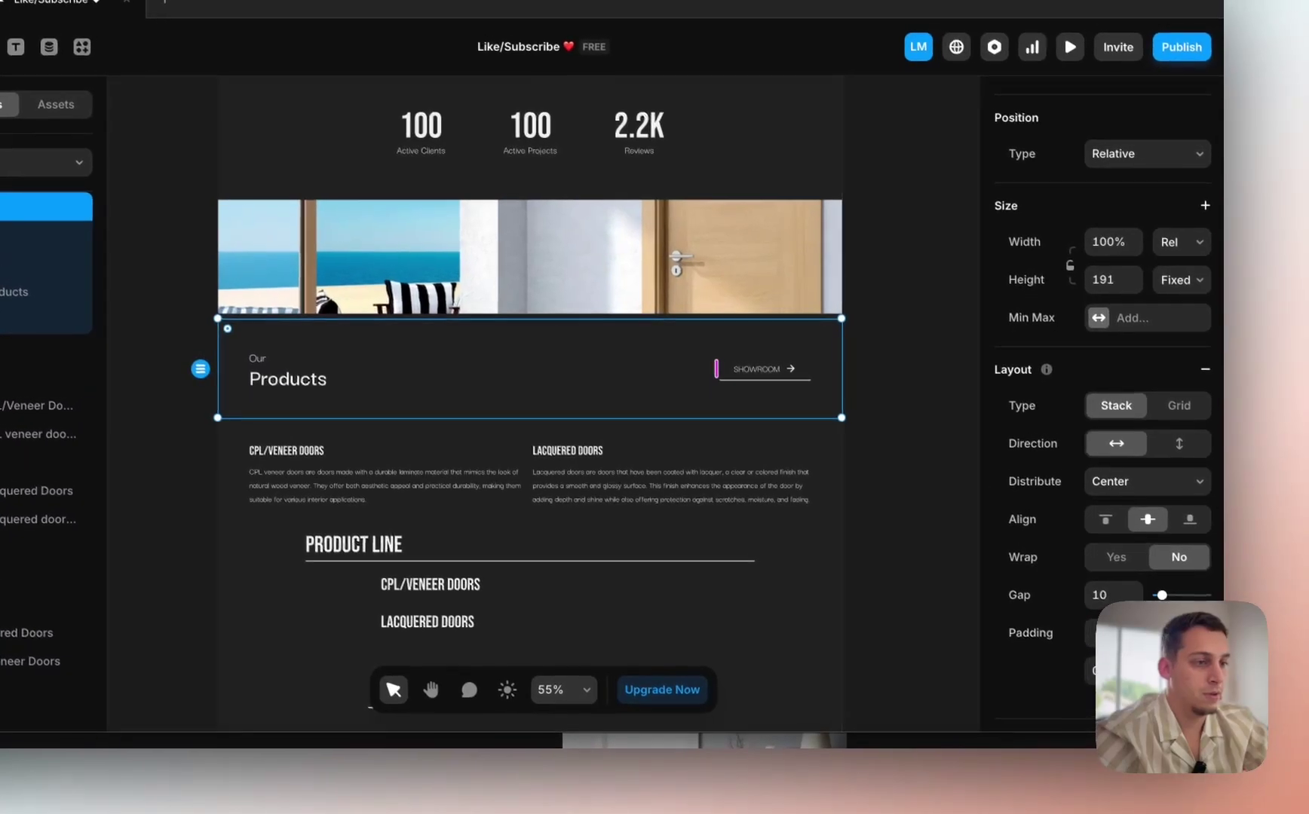
click(1178, 282)
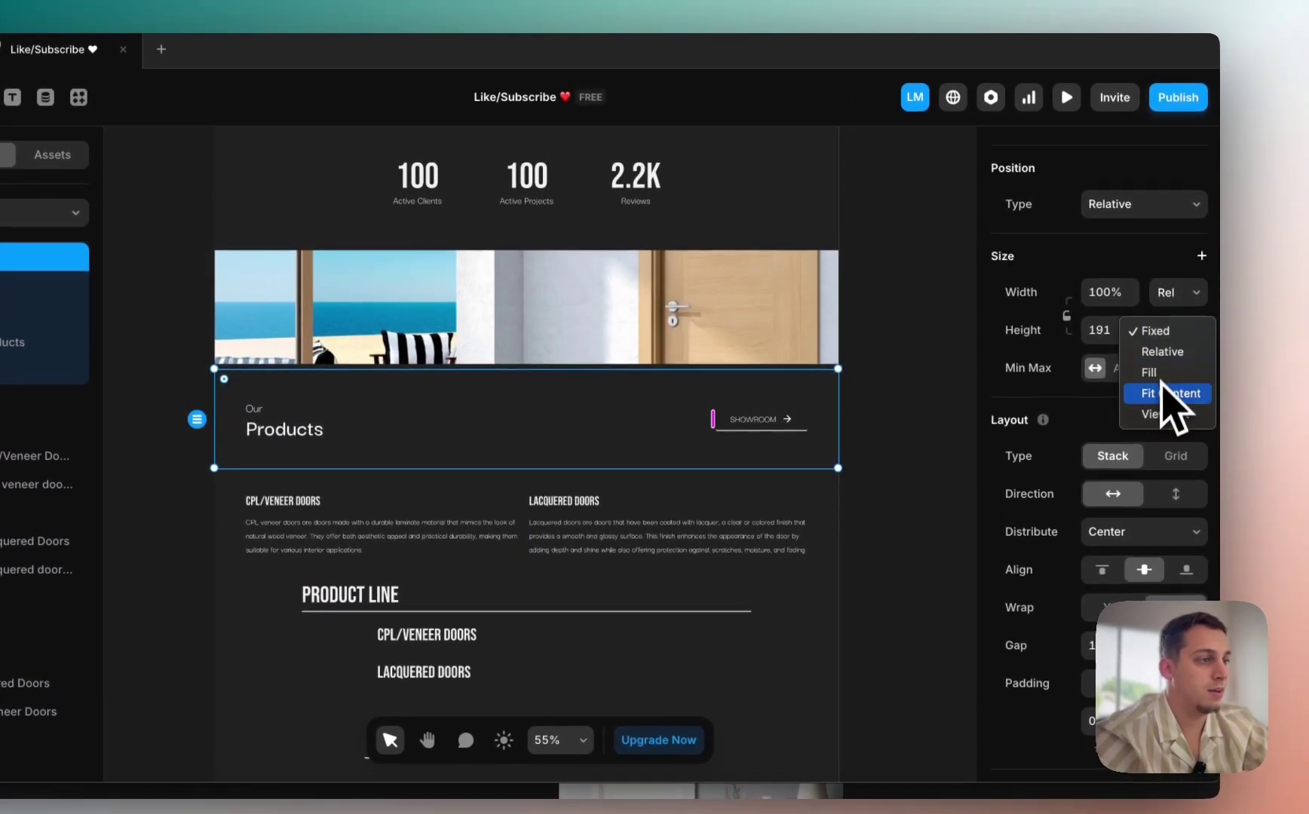
click(1123, 349)
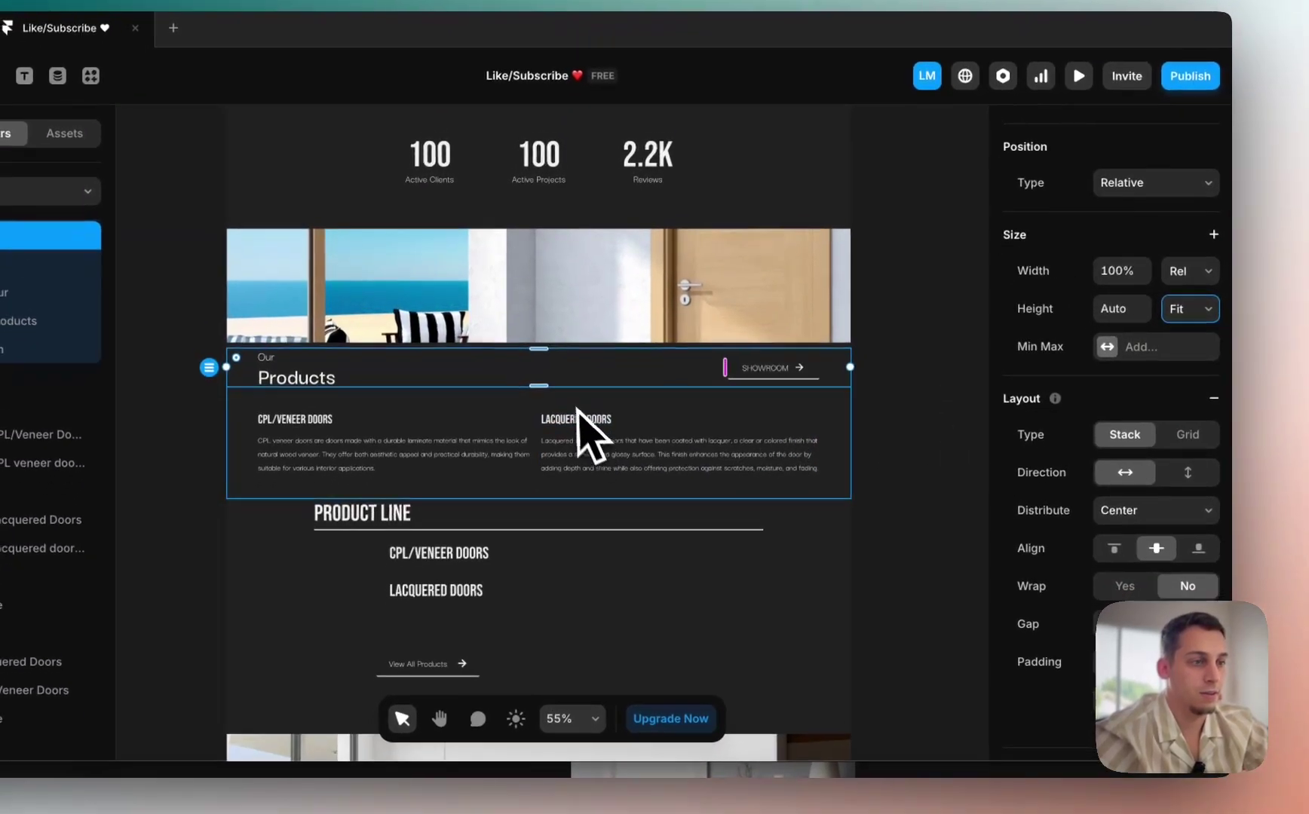
key(shift+Up)
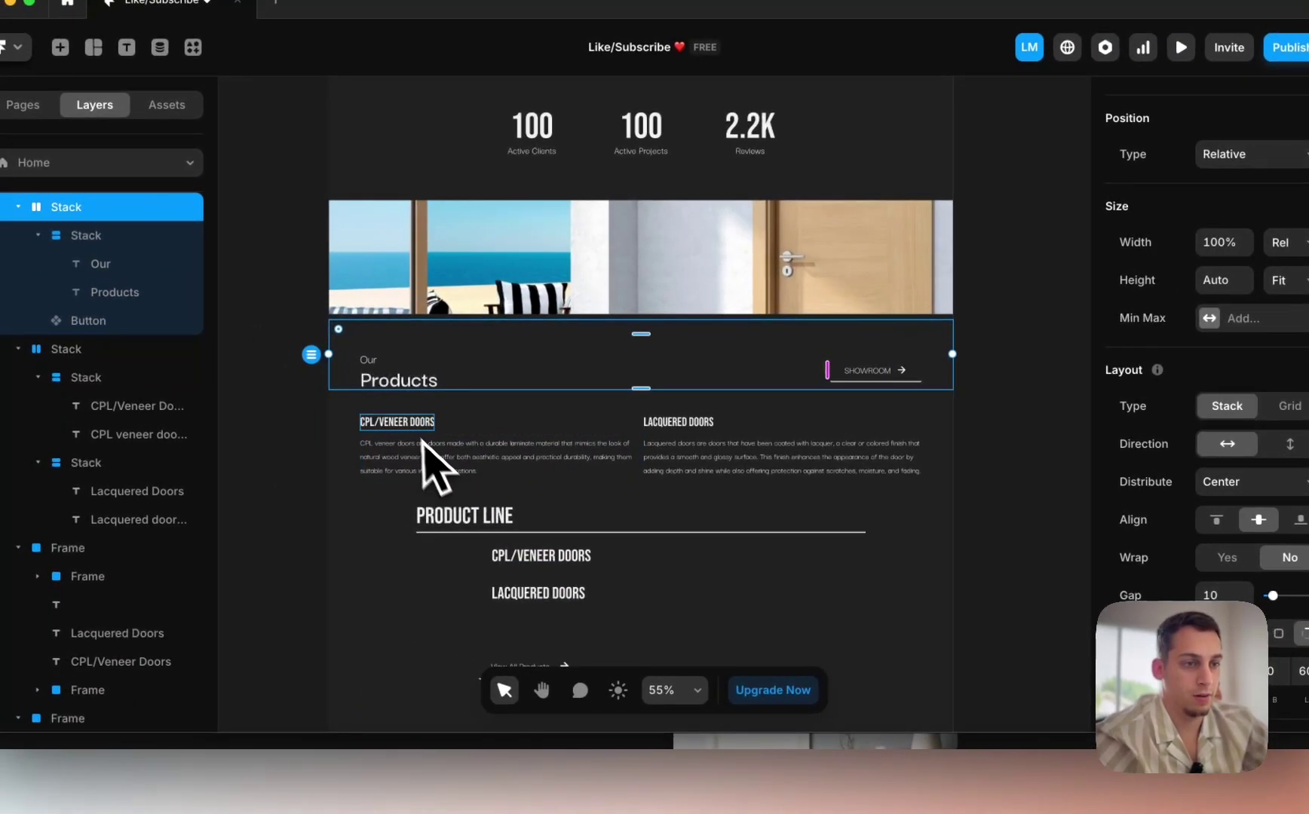
Step: Make the two-column door descriptions block Fit Content in height with more padding
click(292, 406)
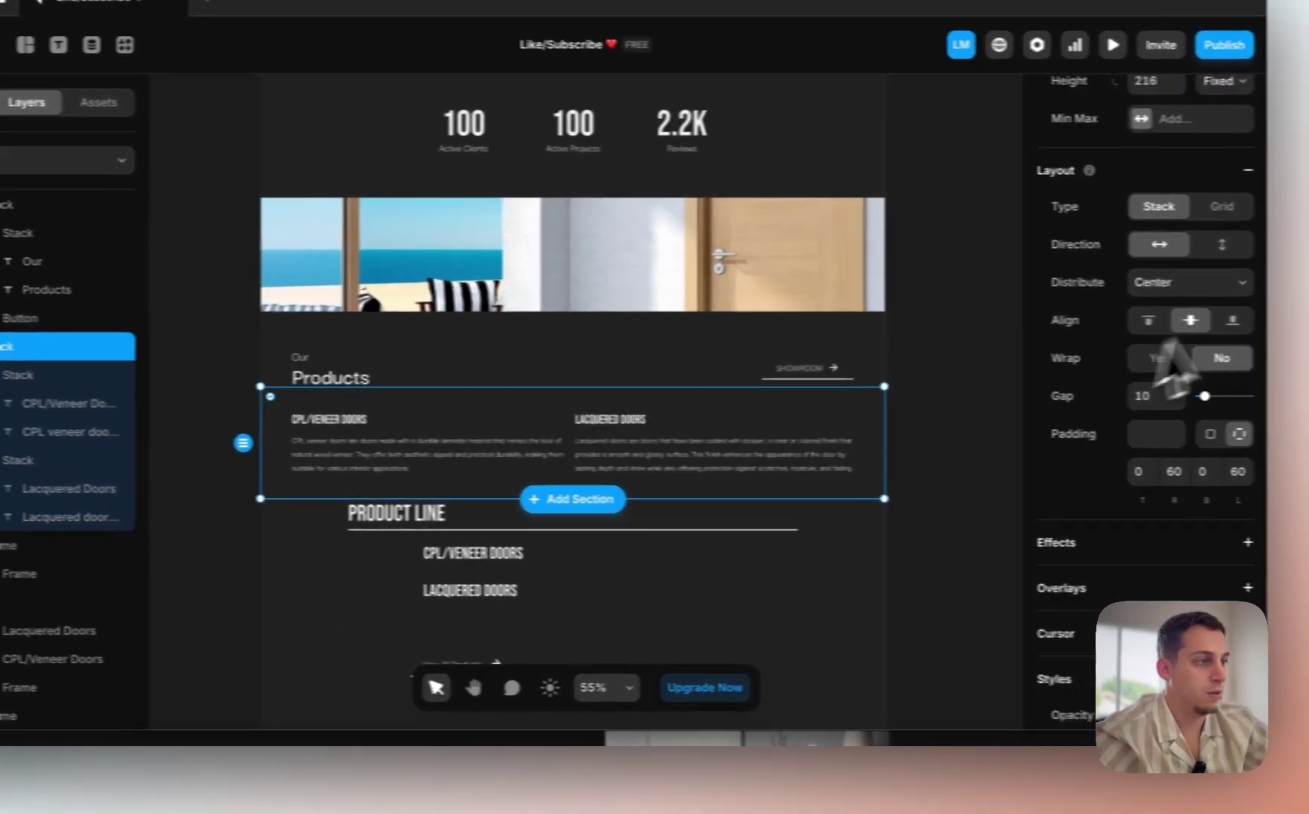
scroll(1301, 294, up, 3)
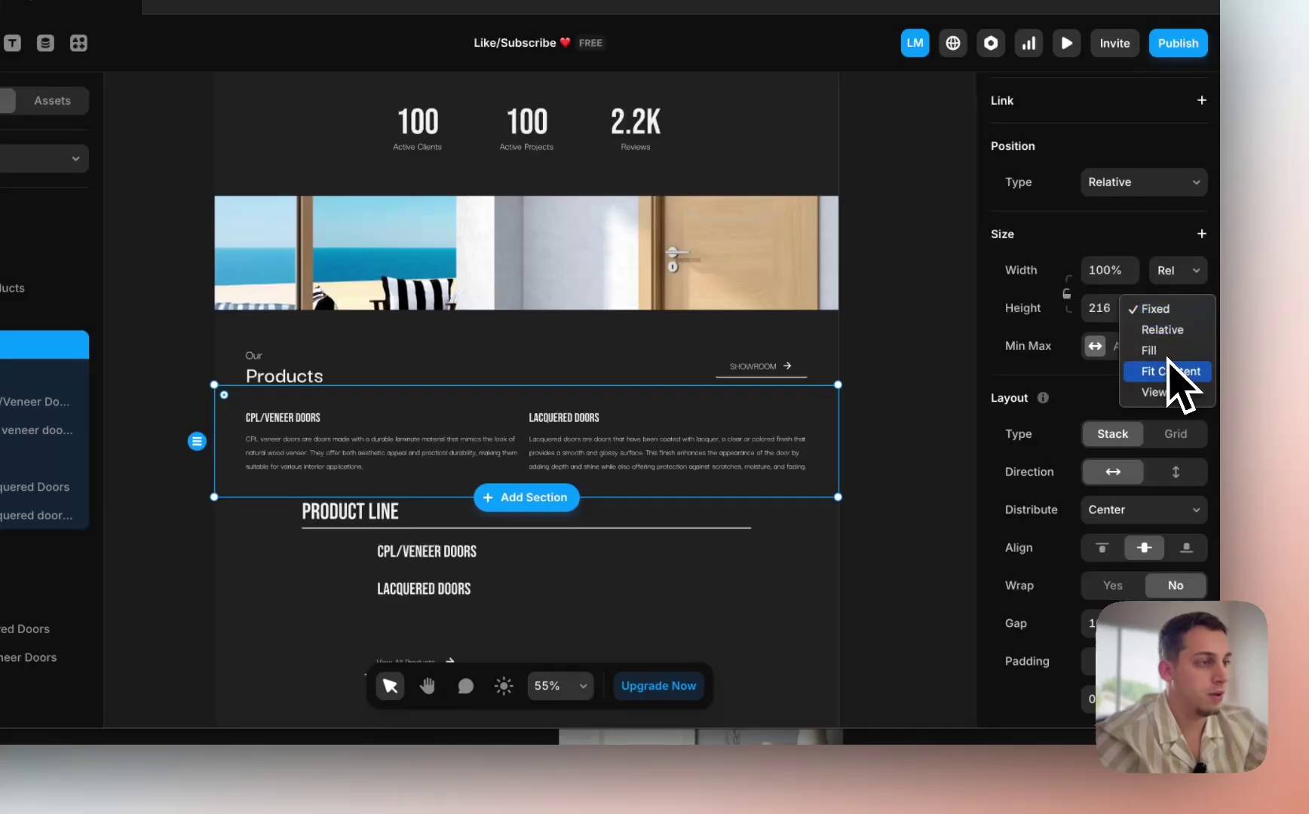
click(1171, 392)
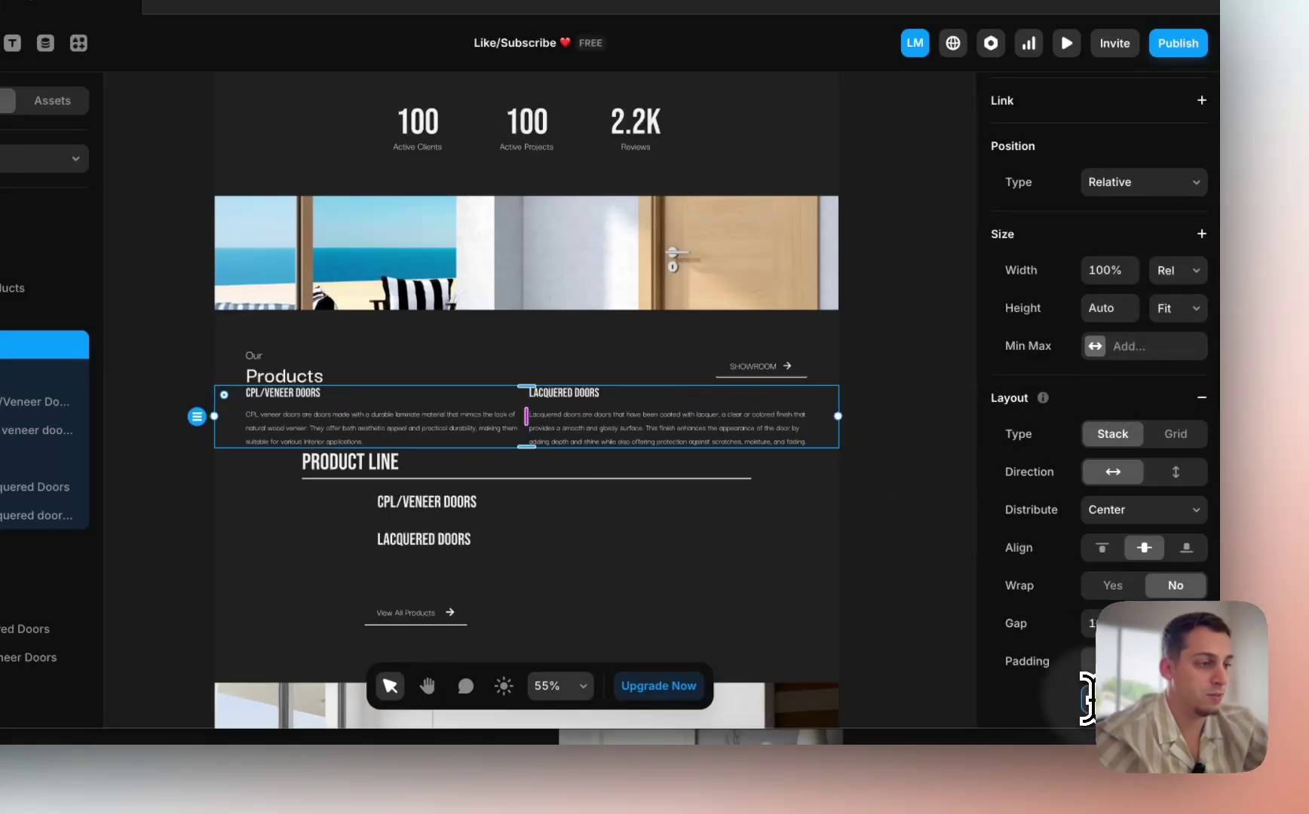
key(shift+Up)
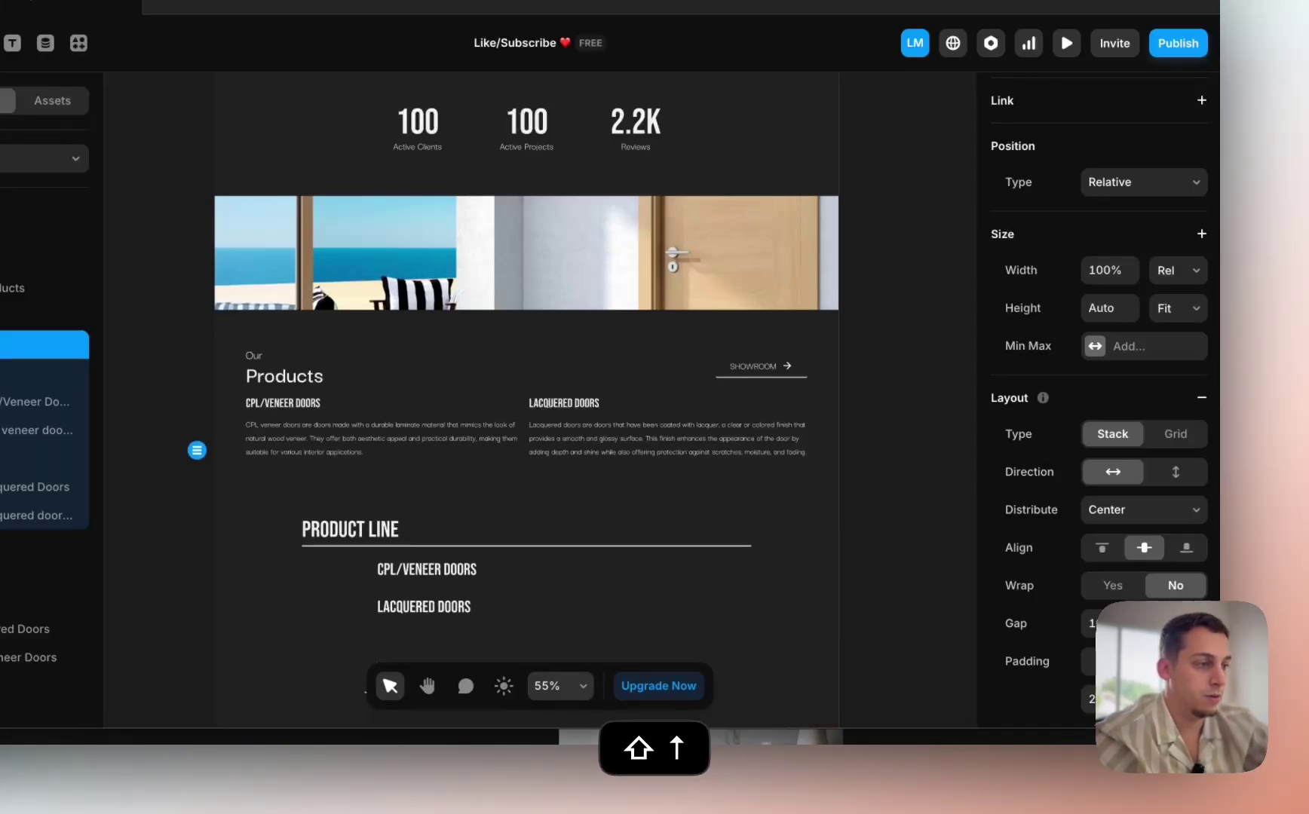
scroll(924, 611, down, 5)
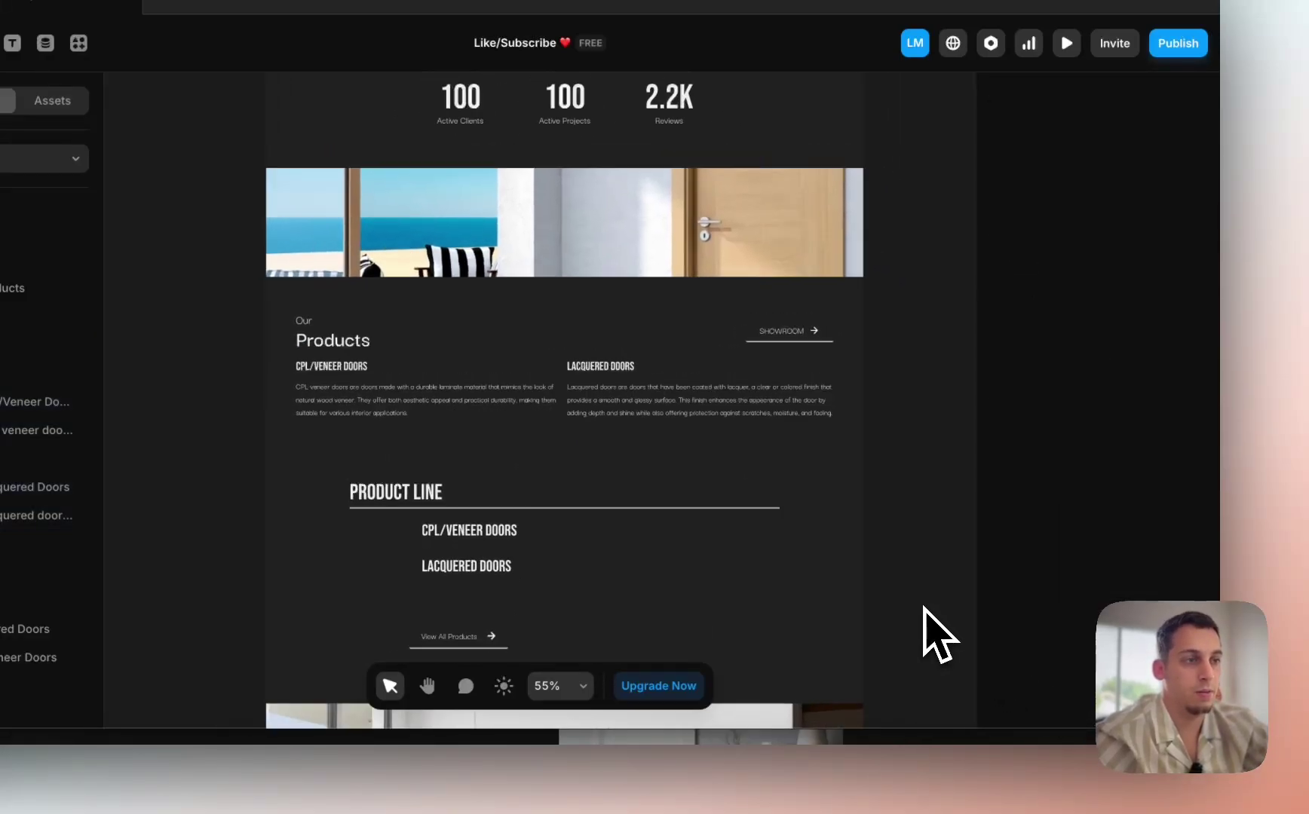
Step: Make the 100, 100, 2.2K stats row Fit Content with two padding increases
click(739, 587)
click(24, 441)
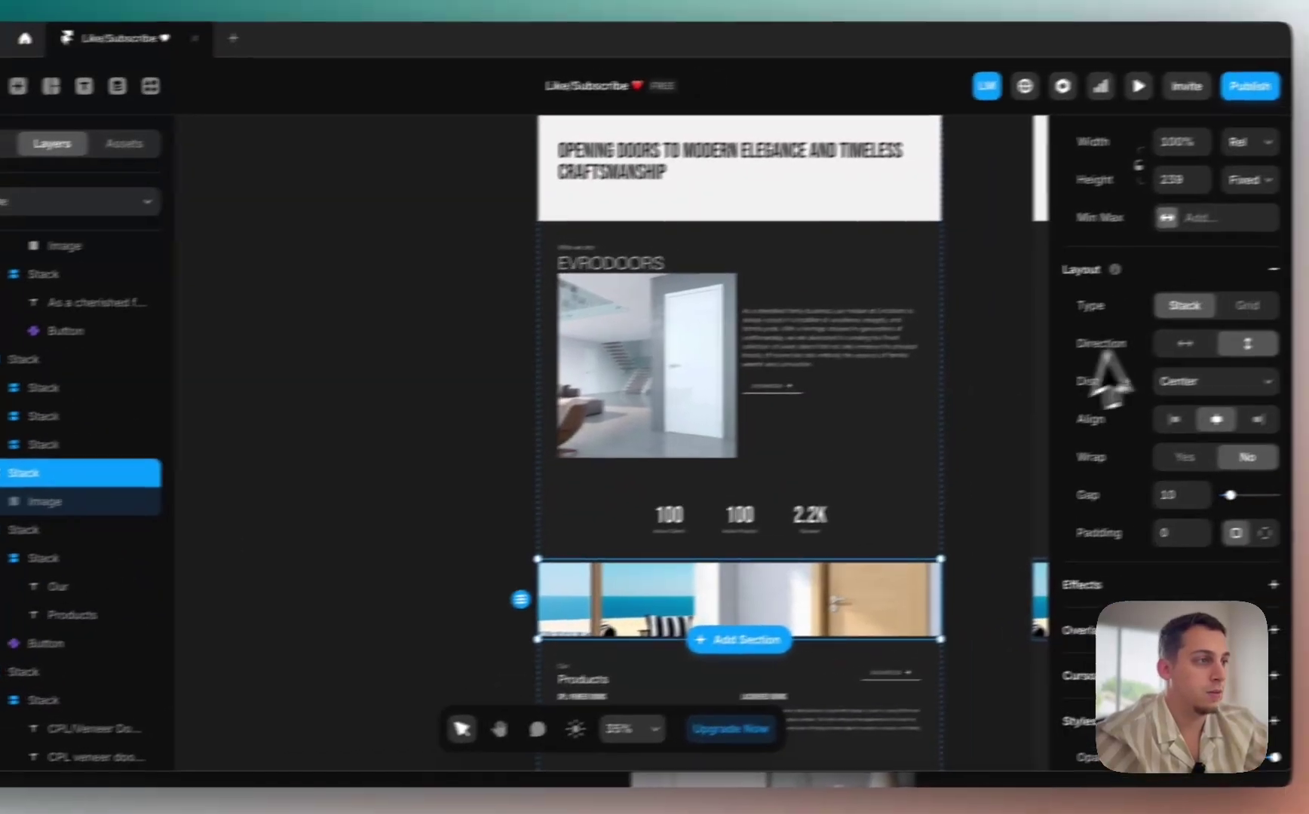
scroll(1108, 362, up, 3)
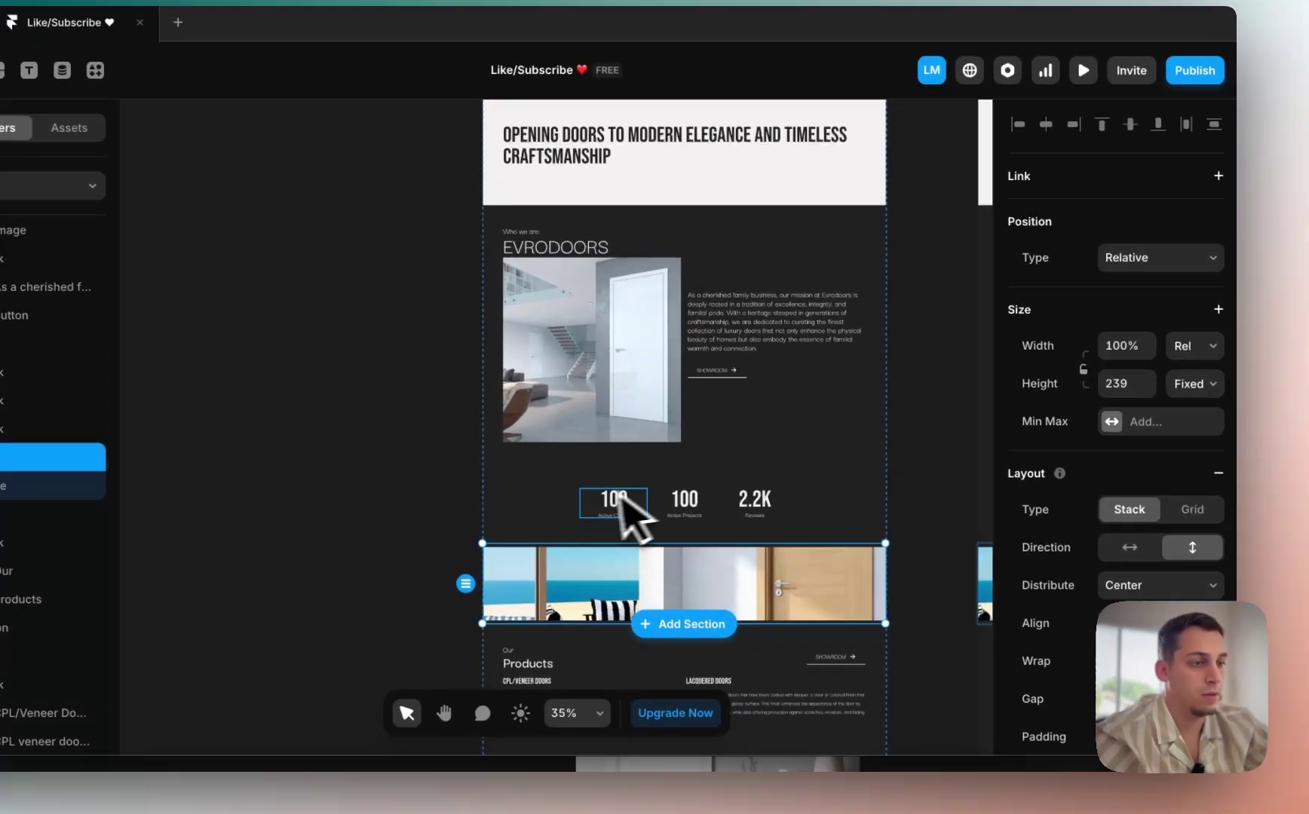
click(619, 499)
scroll(1123, 377, up, 2)
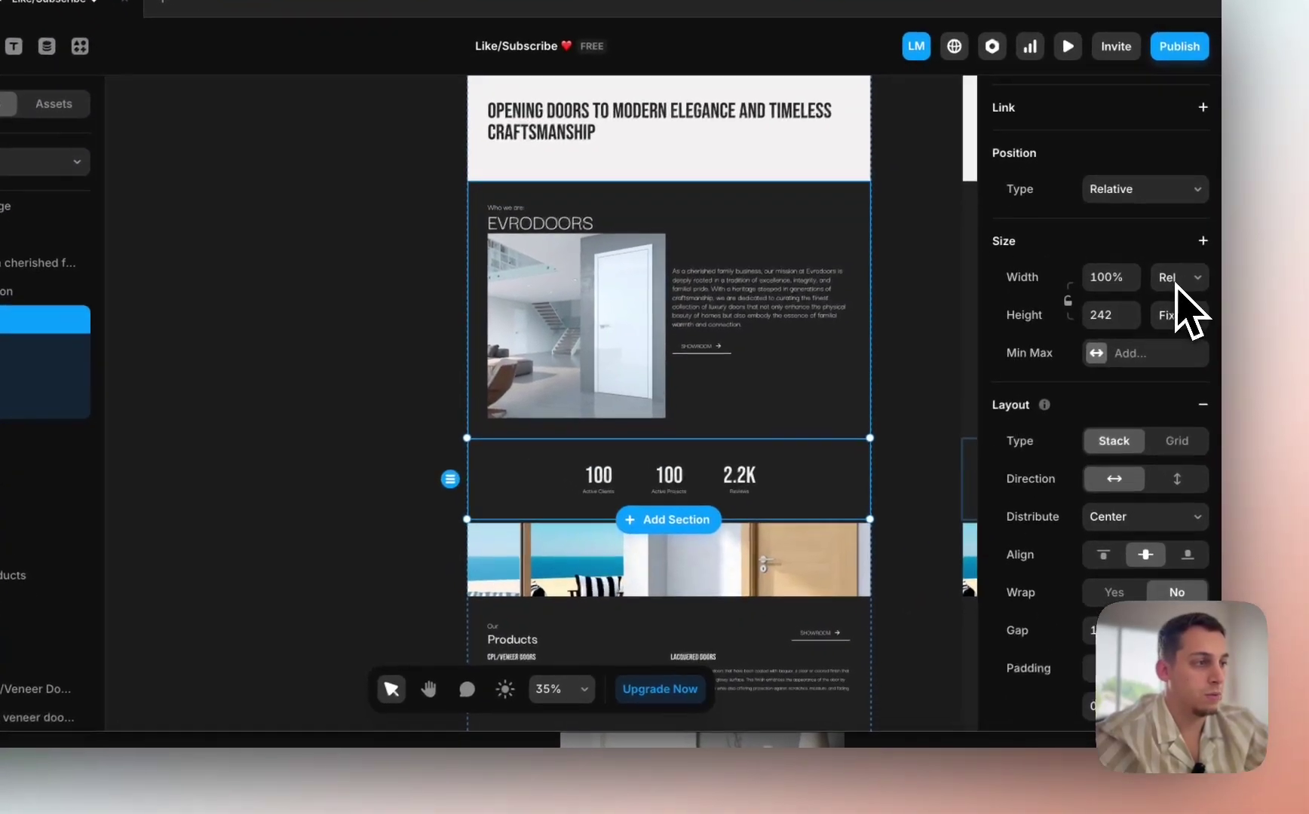
click(1179, 341)
click(1169, 377)
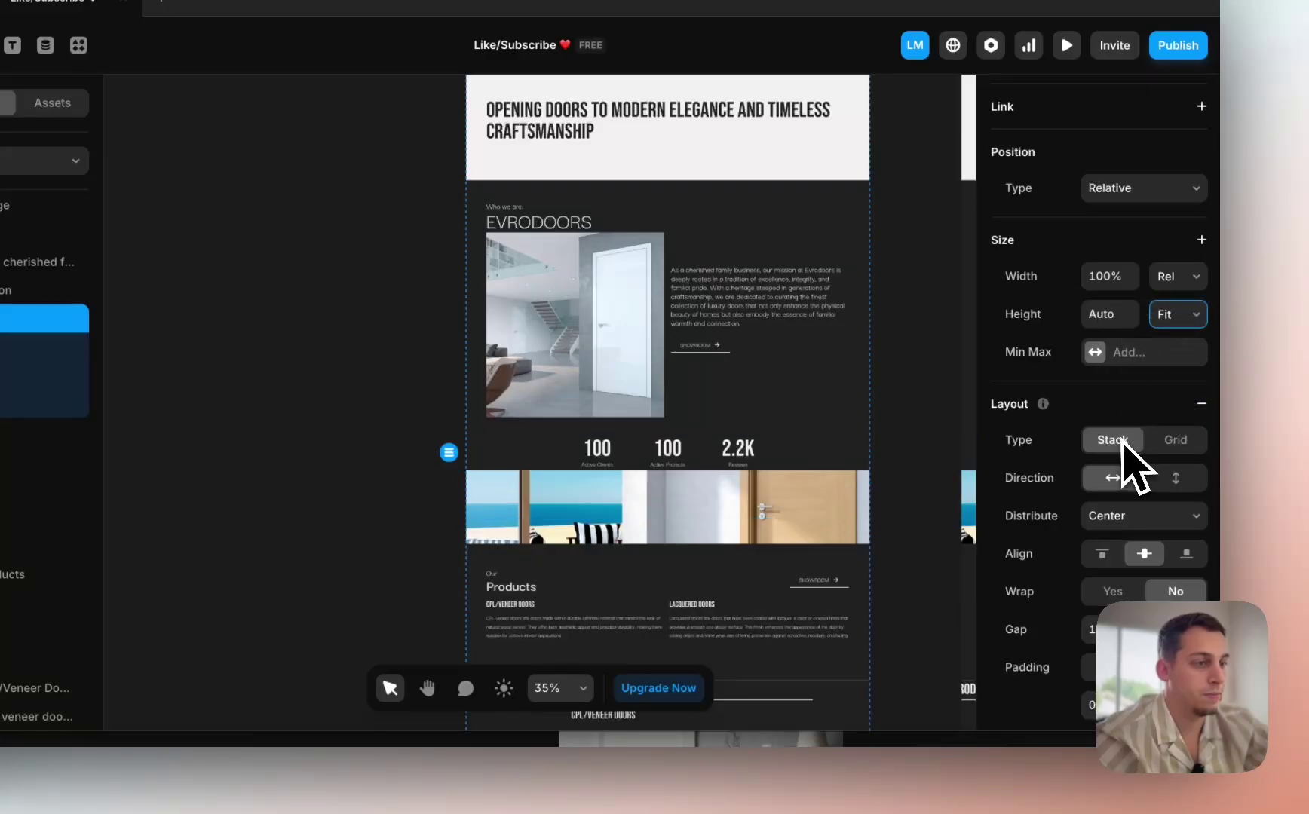
scroll(1112, 528, down, 2)
key(shift+Up)
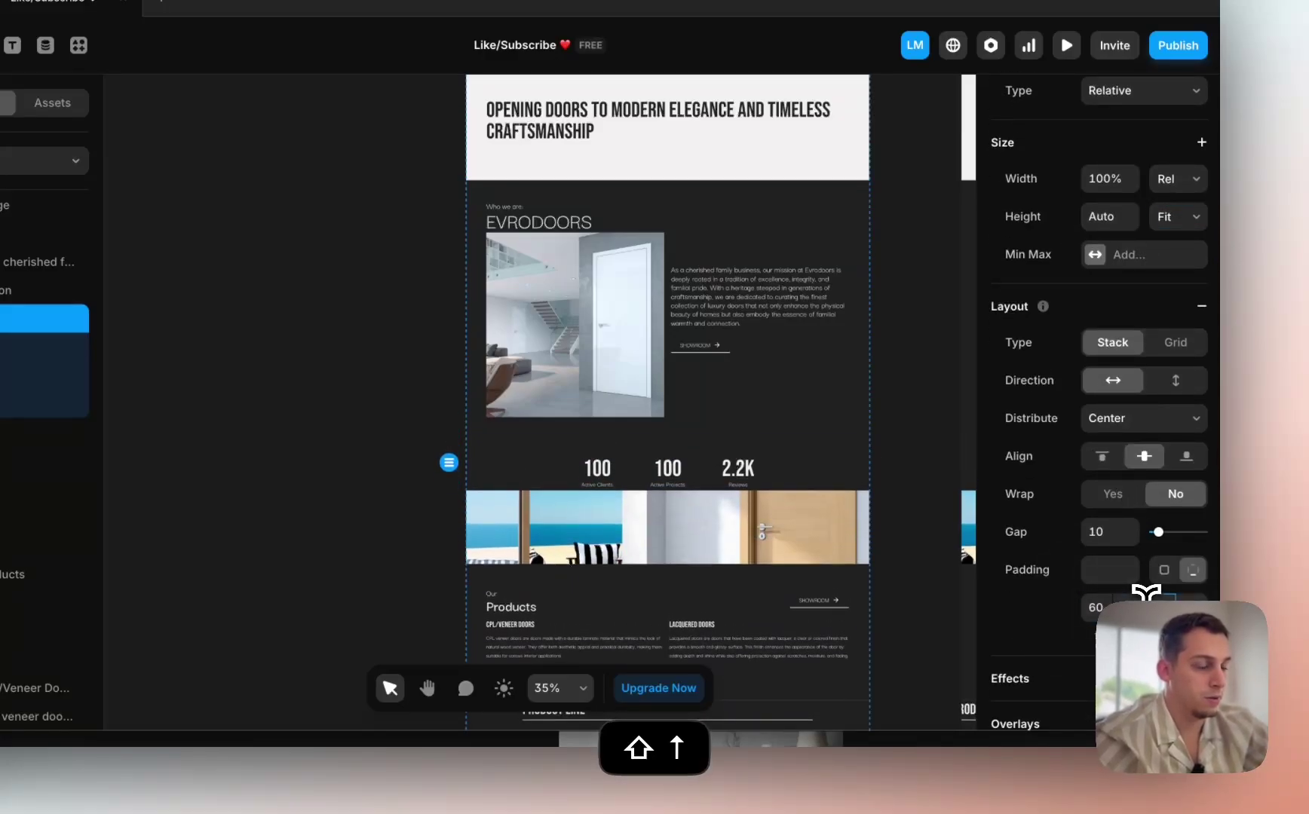
key(shift+Up)
Step: Make the EVRODOORS intro section Fit Content and raise its padding three steps
click(693, 390)
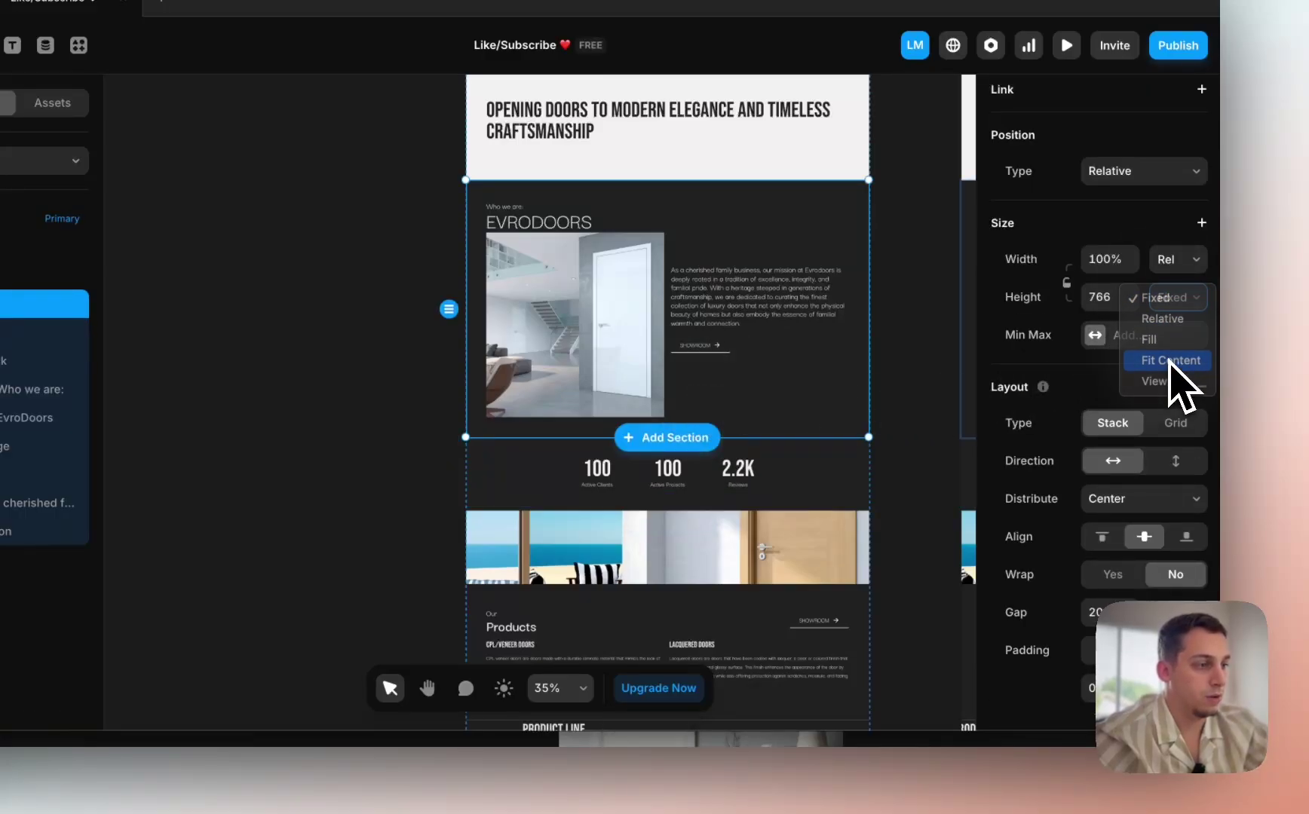
click(1170, 361)
key(shift+Up)
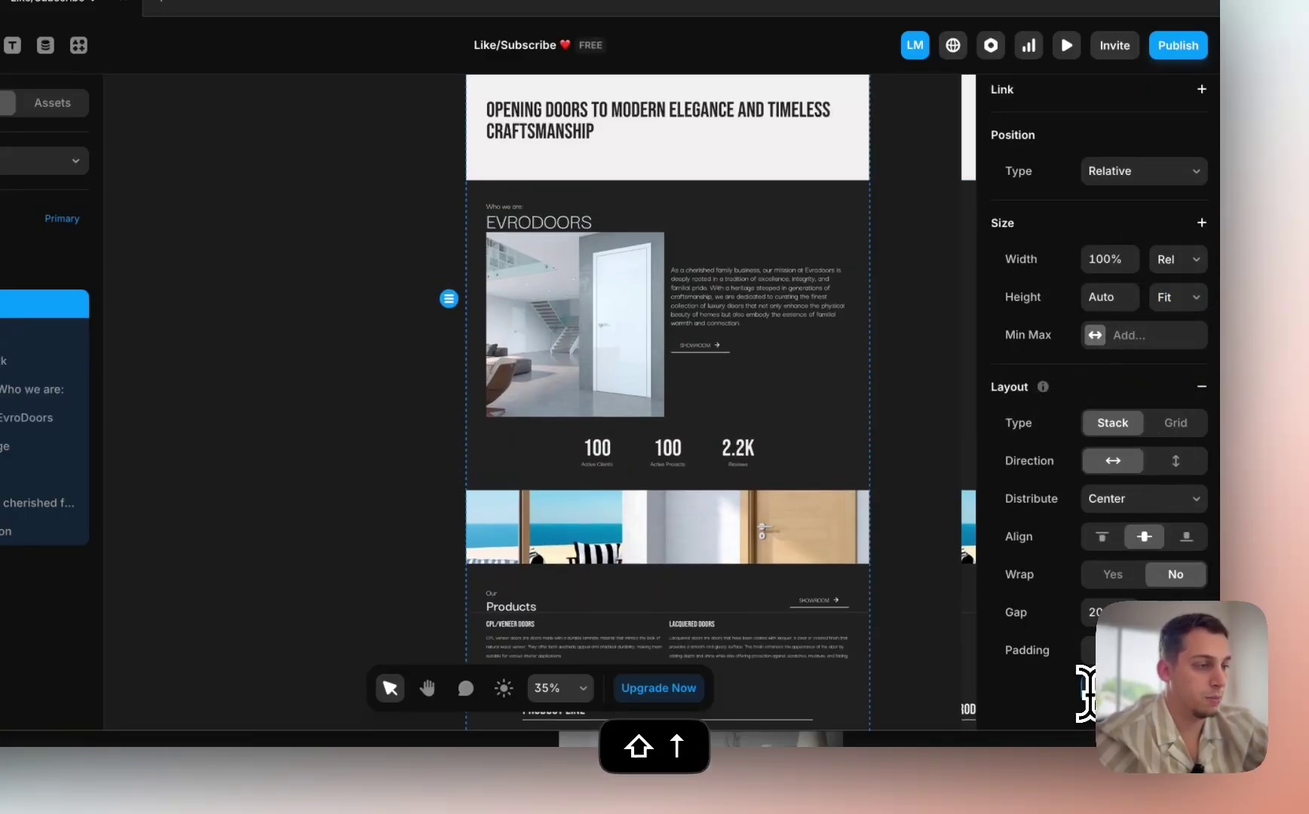
key(shift+Up)
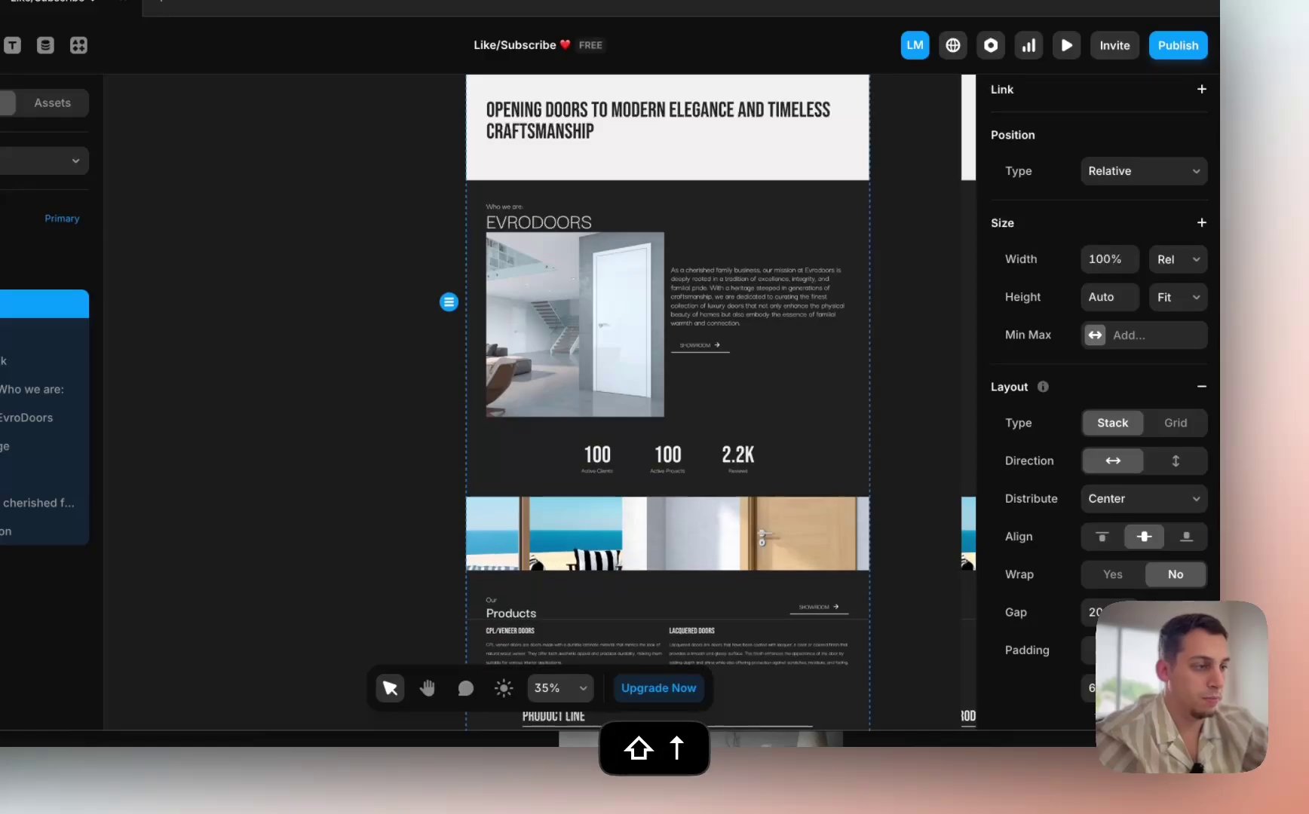
key(shift+Up)
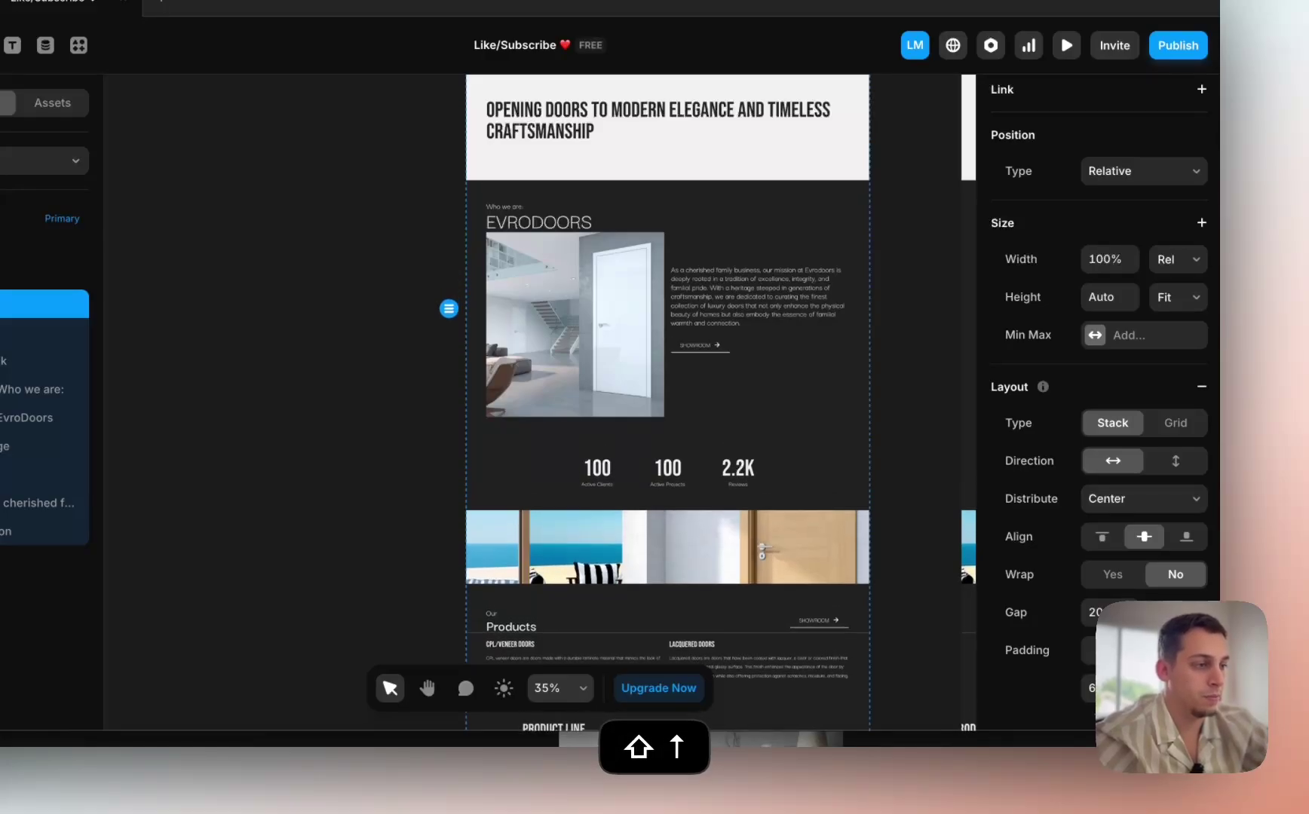
Step: Make the Opening Doors heading band Fit Content with two padding increases
scroll(921, 550, up, 3)
click(645, 364)
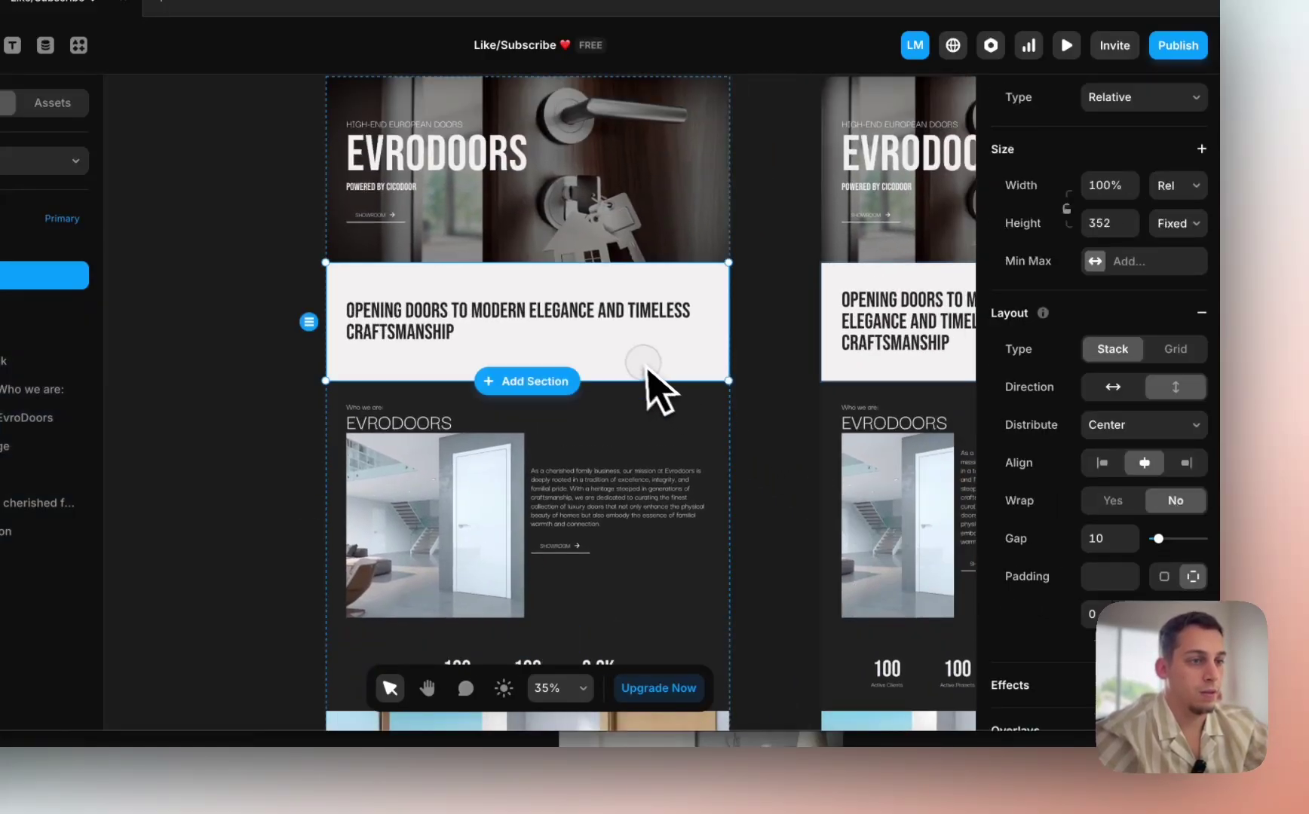
click(1180, 223)
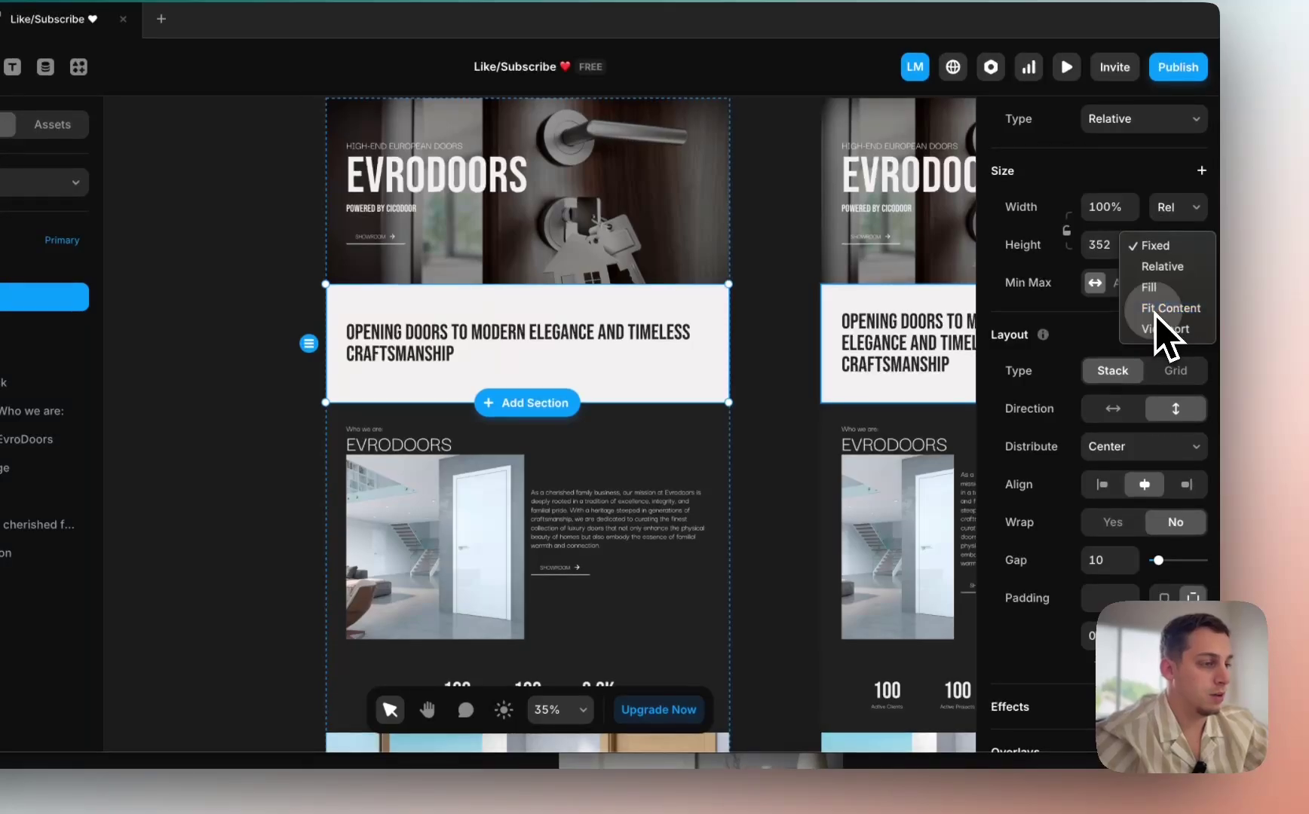
click(1156, 311)
key(shift+Up)
key(shift+Up)
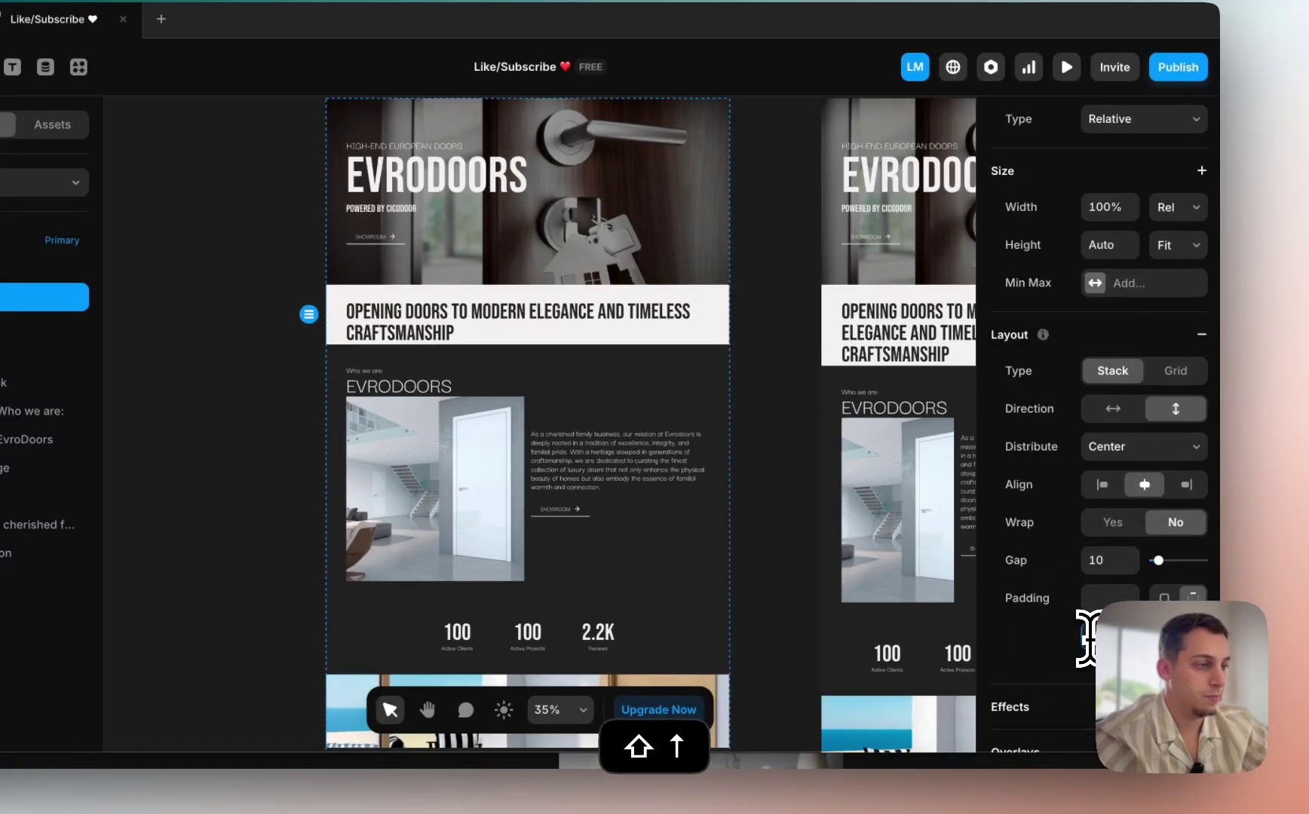
key(shift+Up)
key(shift+Up)
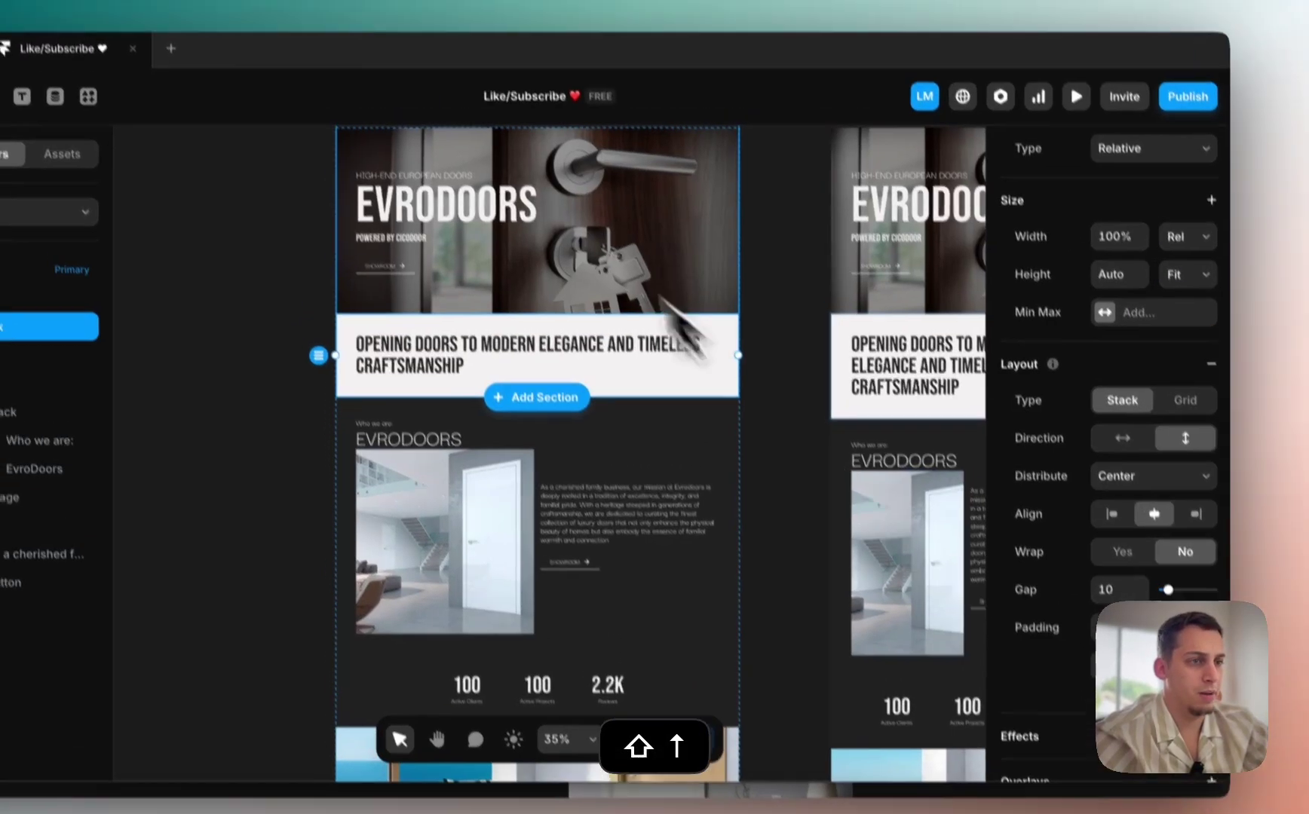
Step: Switch the Hero image frame's height from fixed 593 to relative sizing
click(564, 201)
scroll(1146, 314, up, 8)
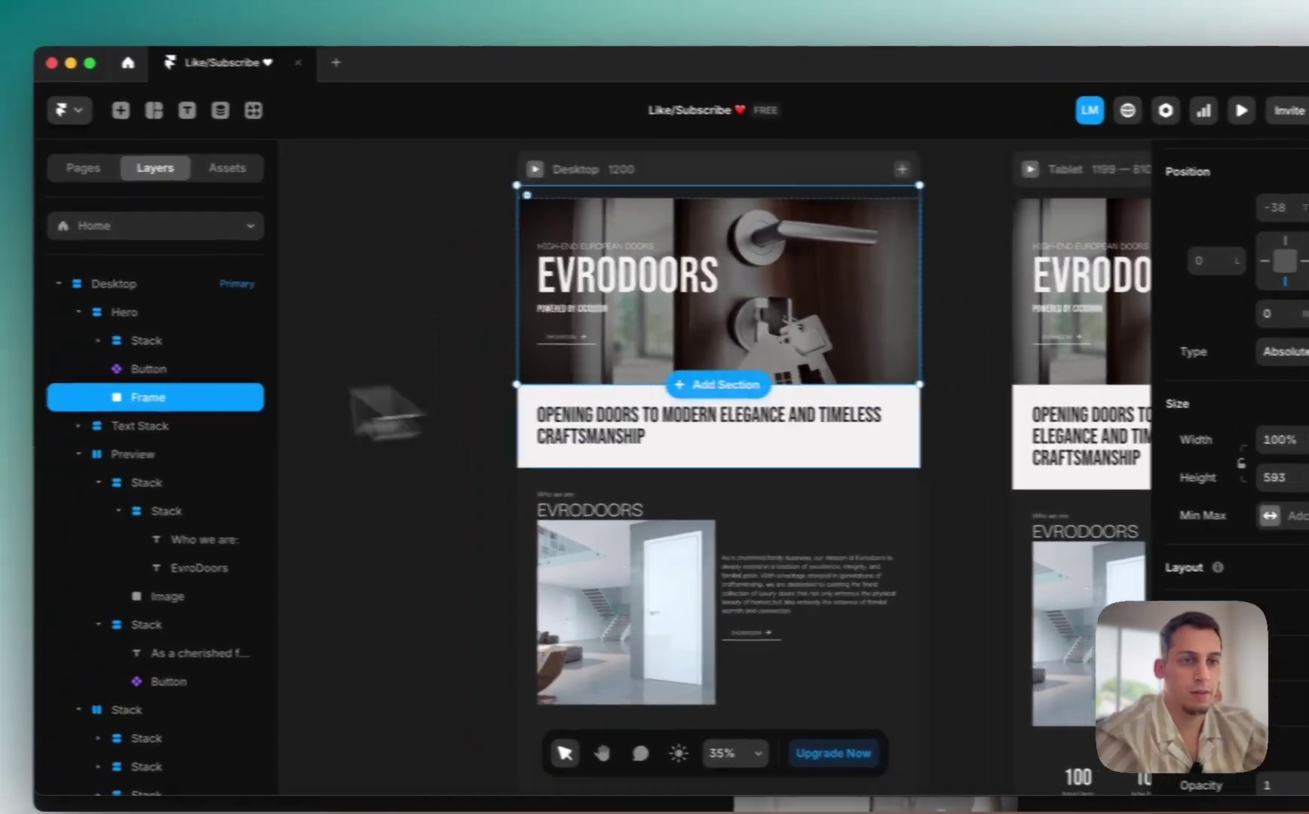
click(15, 293)
click(252, 398)
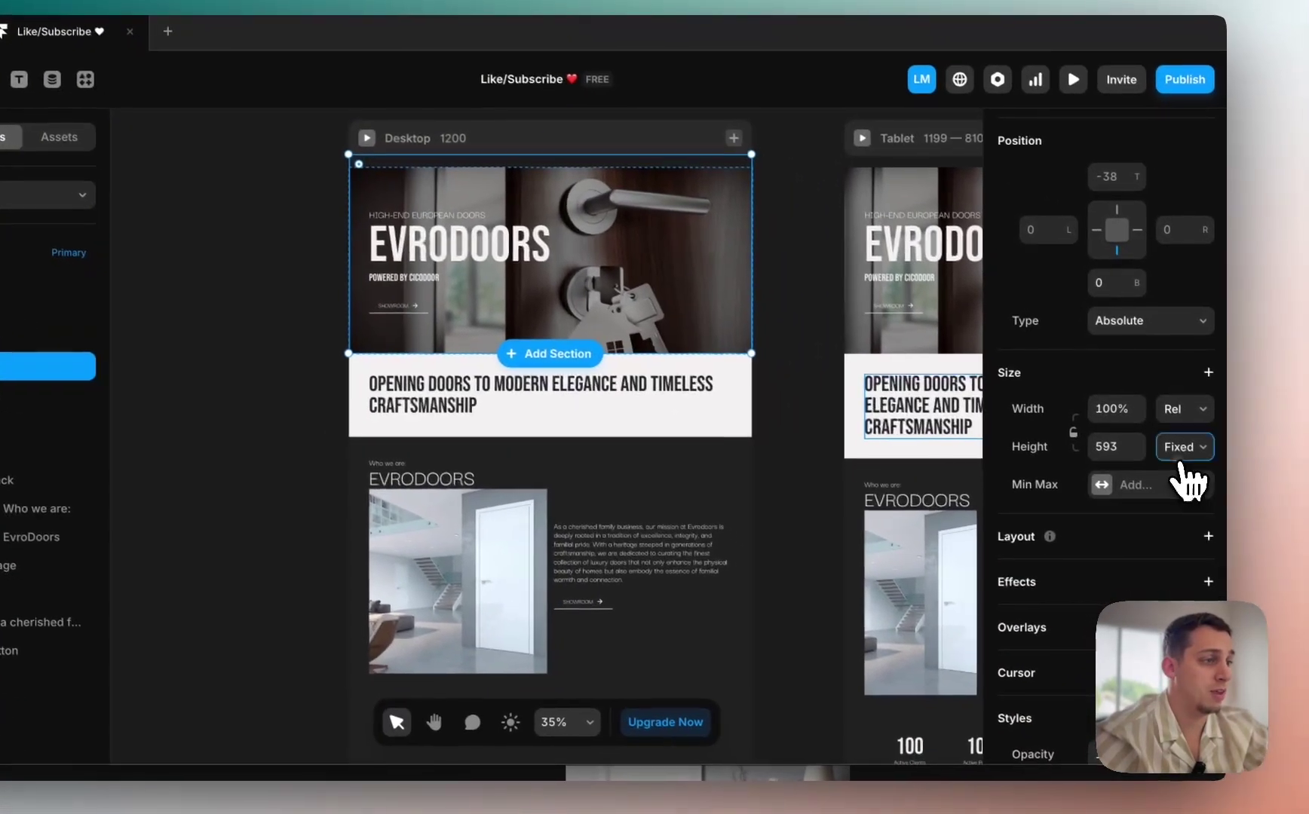
click(1182, 453)
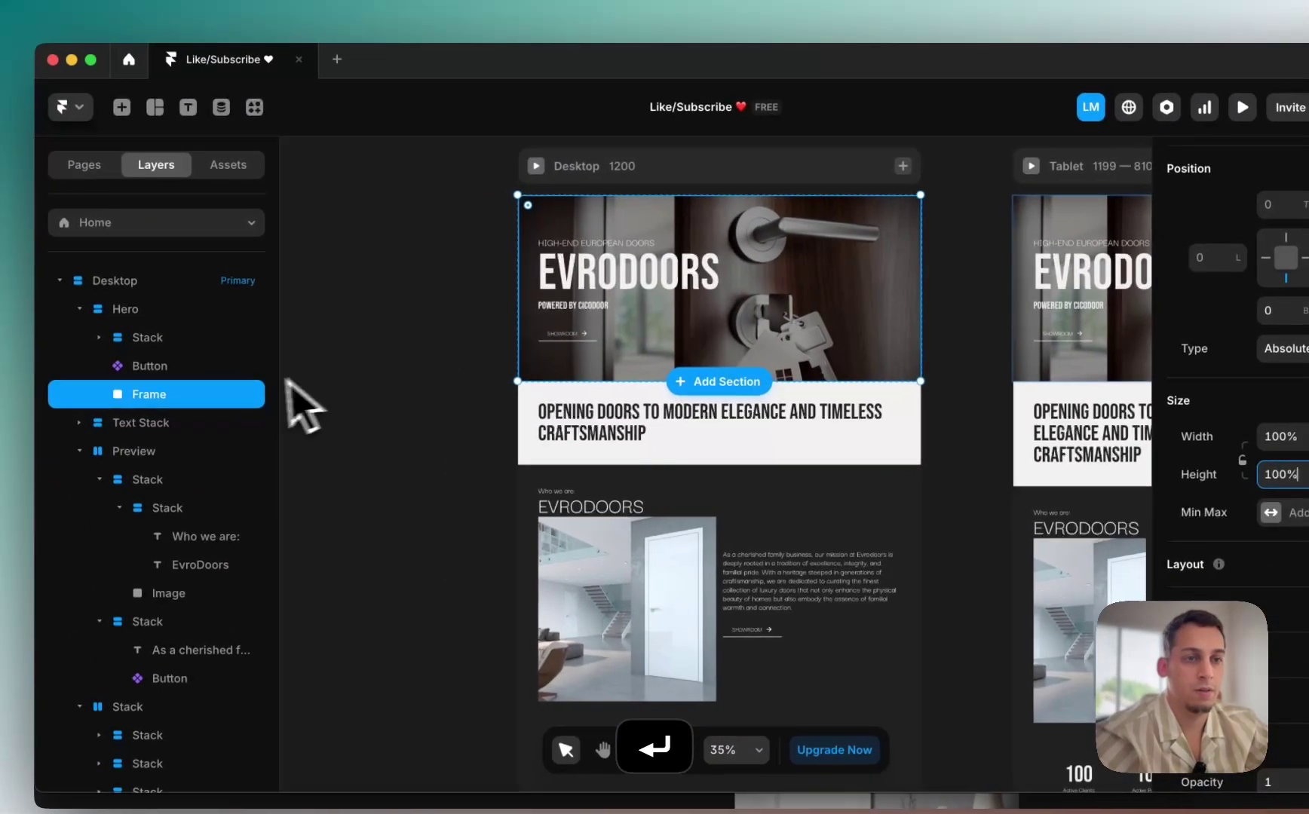
click(238, 354)
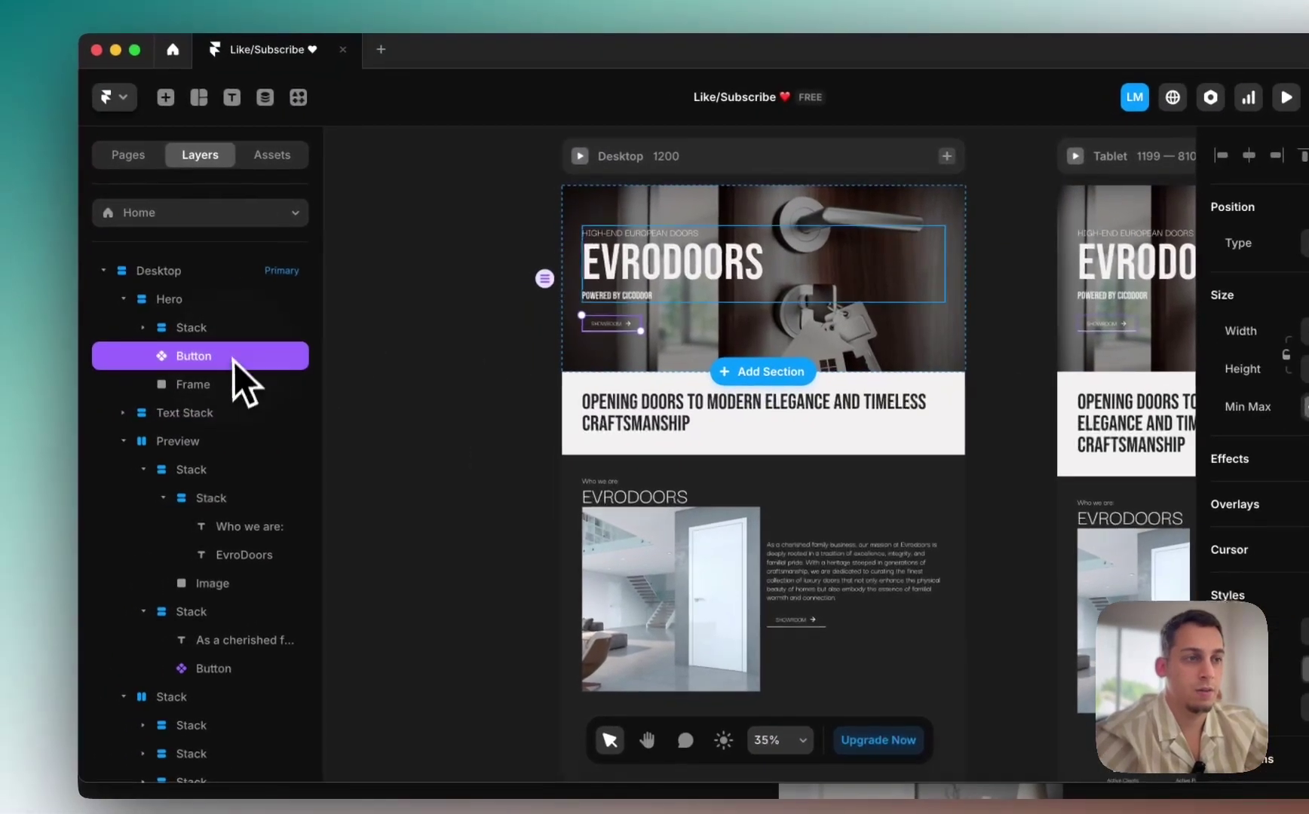
click(239, 335)
click(208, 301)
scroll(607, 555, down, 5)
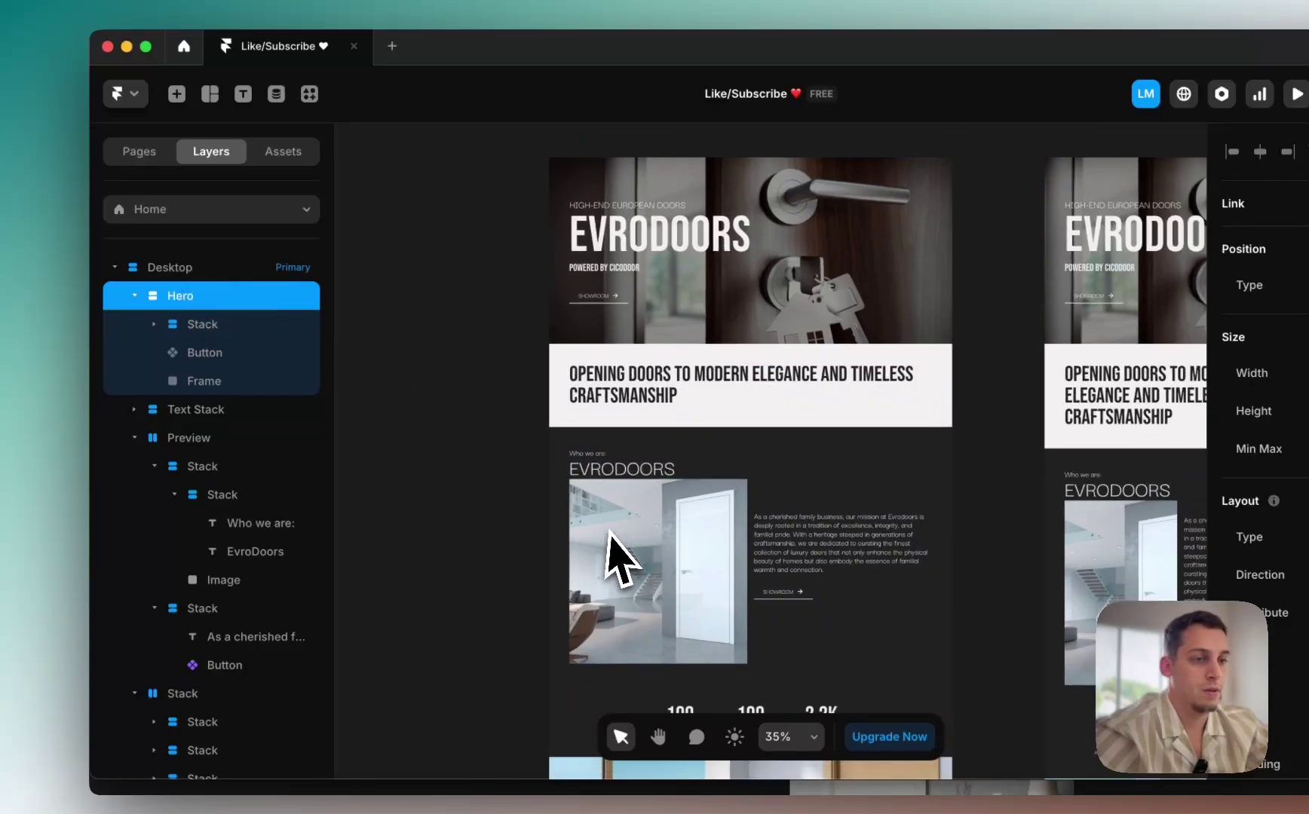
scroll(609, 558, down, 4)
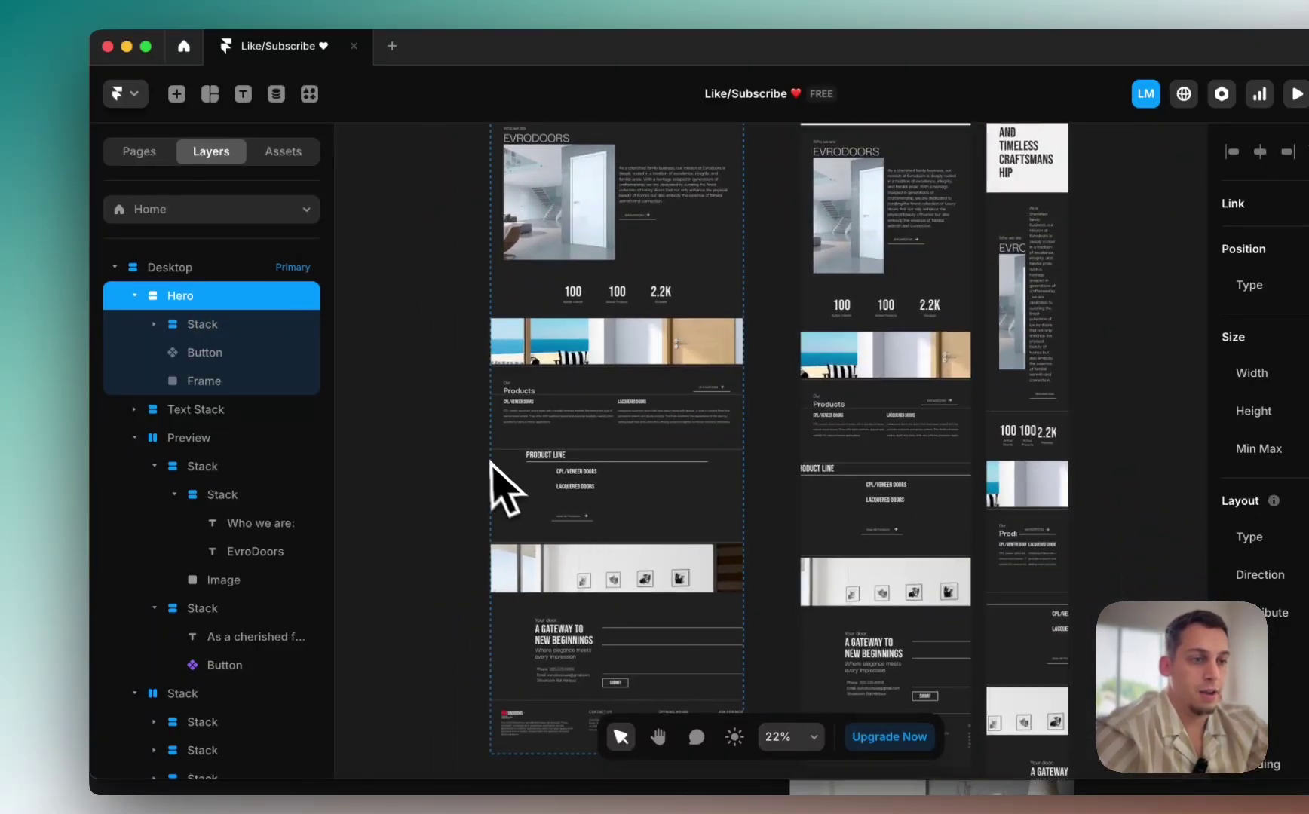
scroll(491, 491, up, 6)
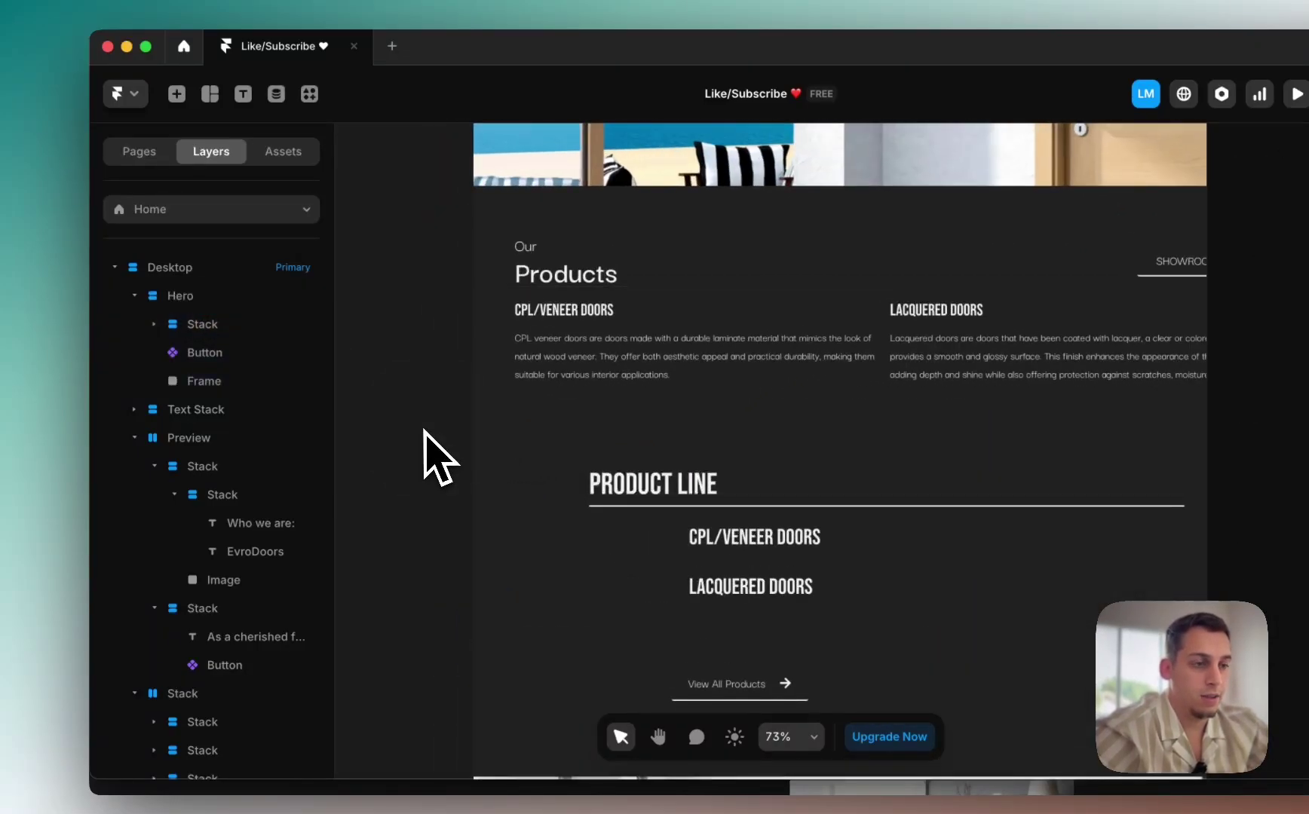
click(548, 515)
scroll(546, 515, down, 3)
scroll(546, 515, down, 3)
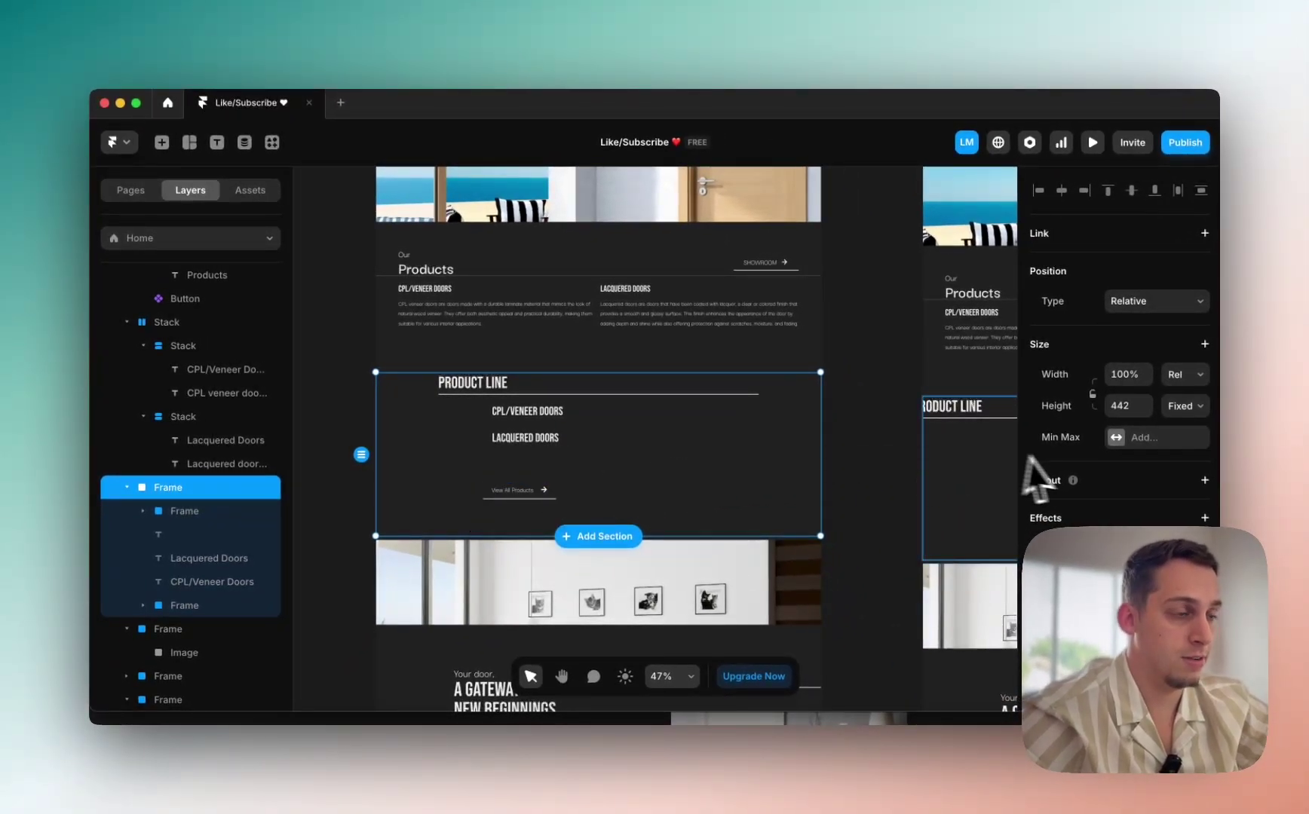
scroll(1119, 346, down, 5)
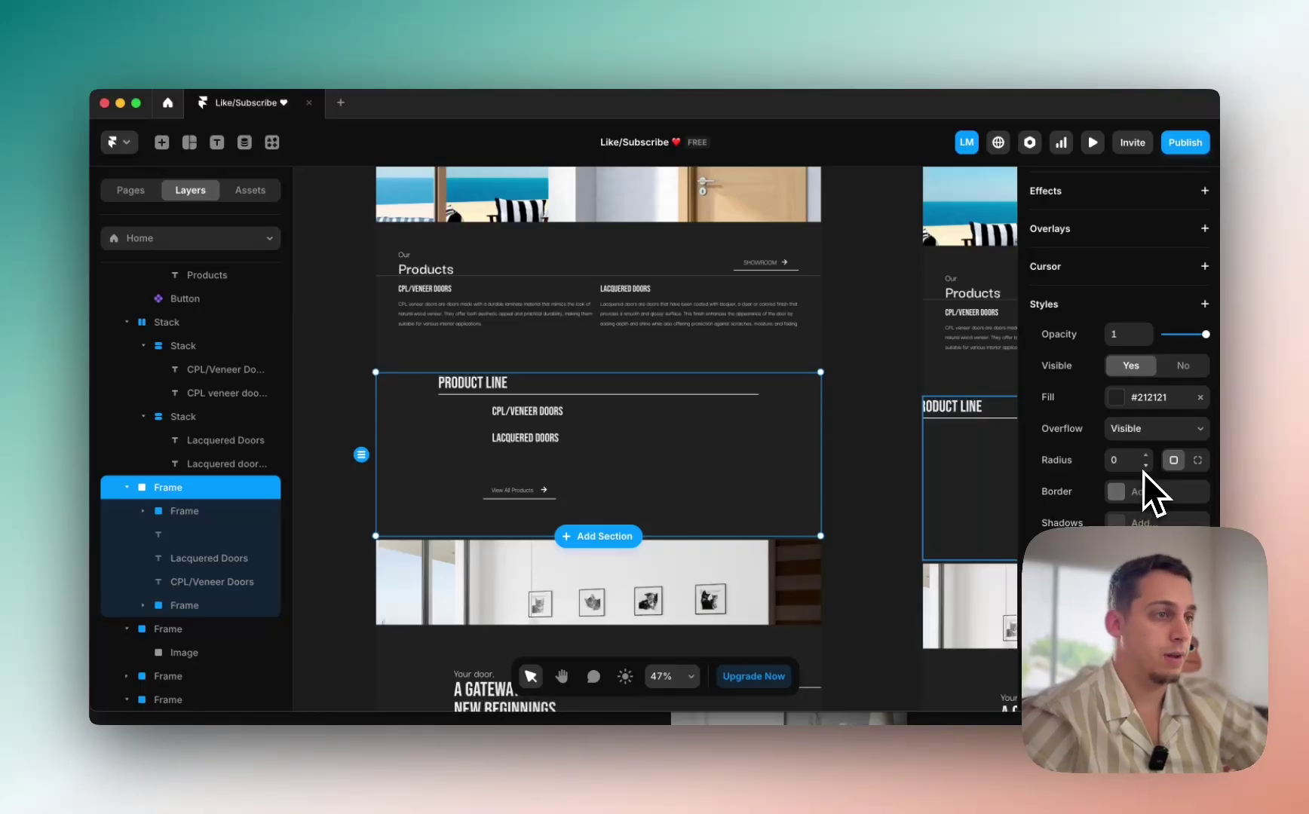
scroll(1142, 392, up, 5)
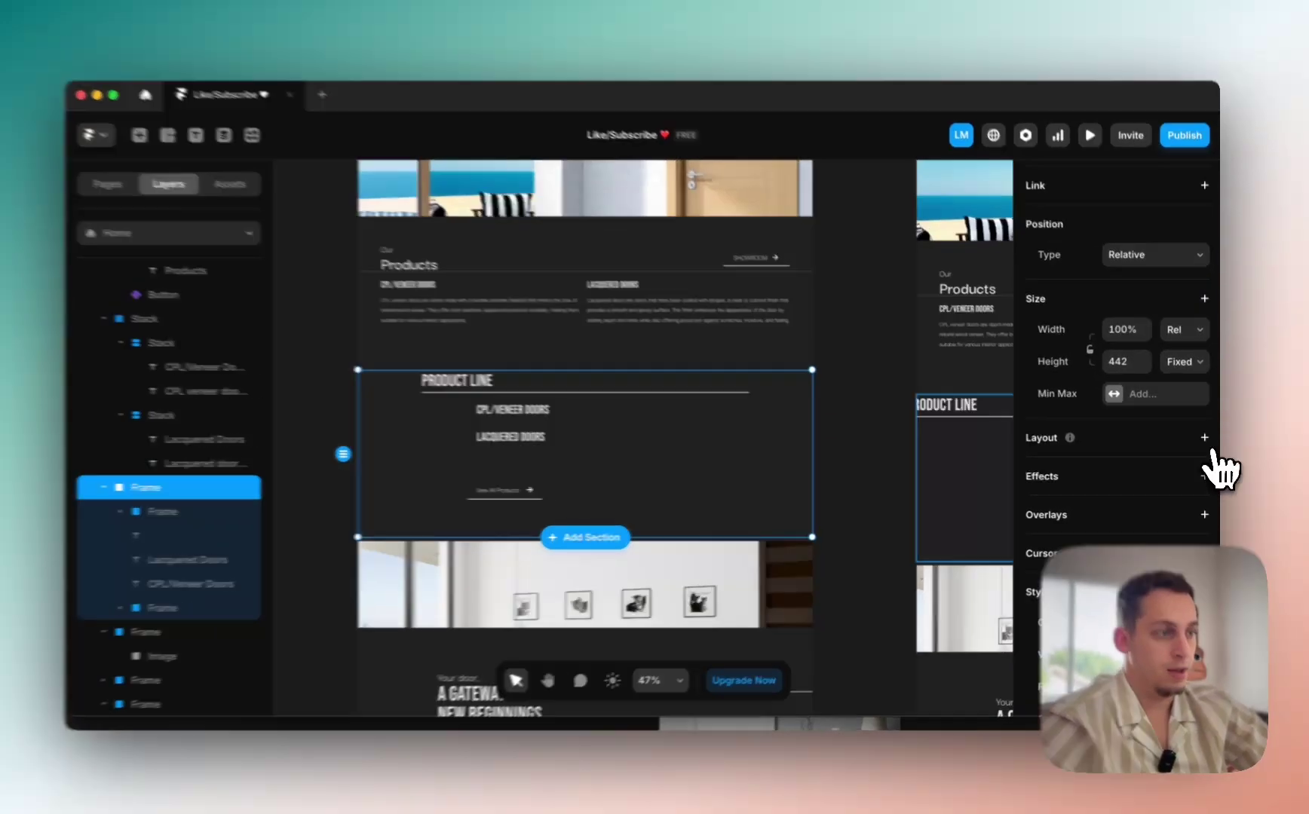
click(1205, 438)
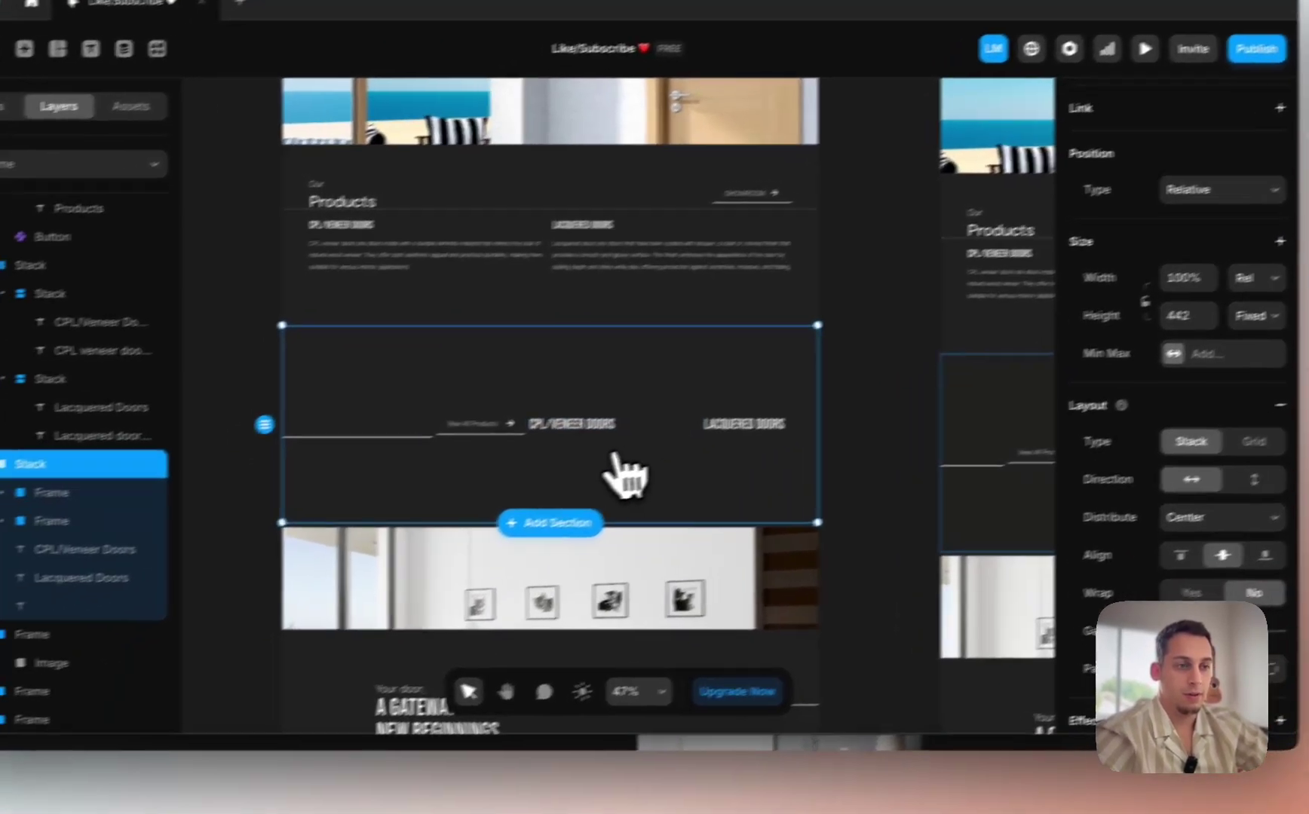
key(super+z)
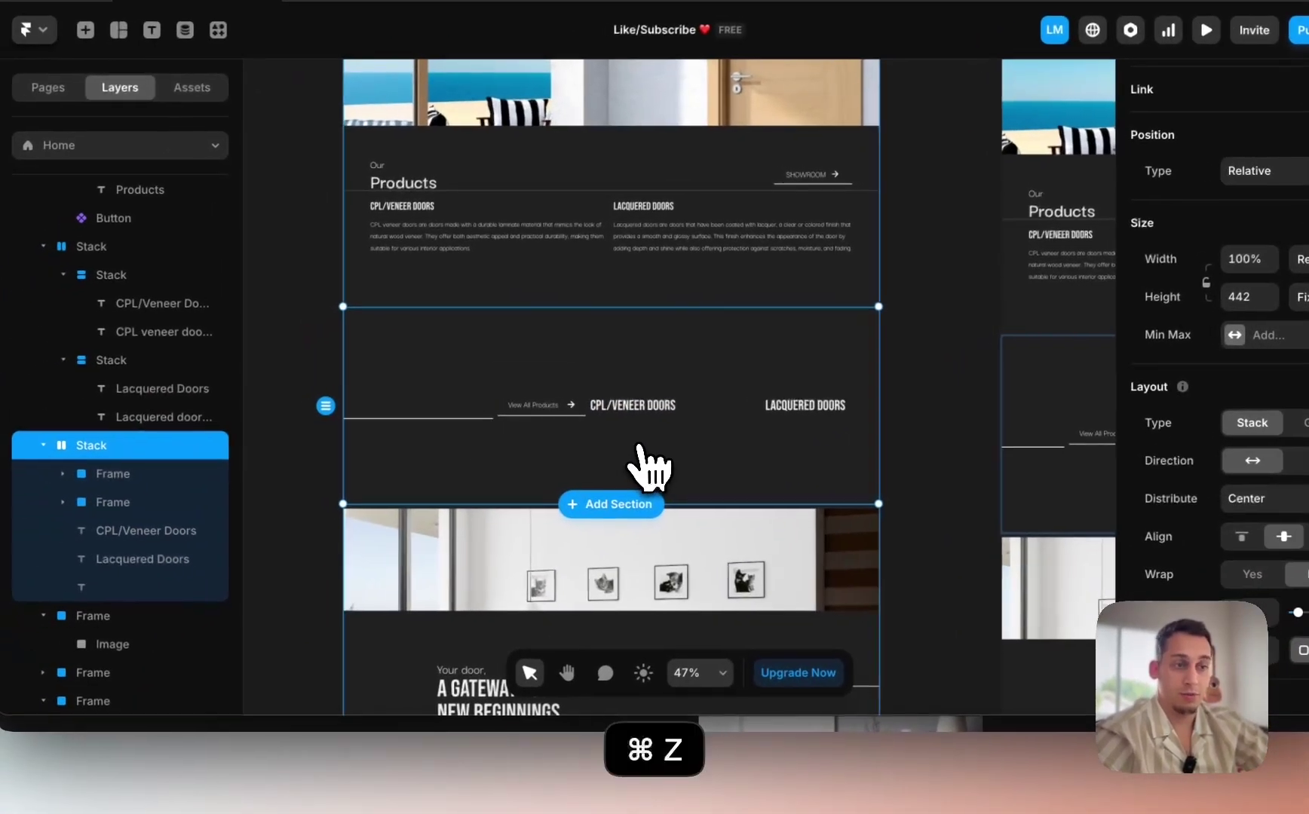
click(519, 328)
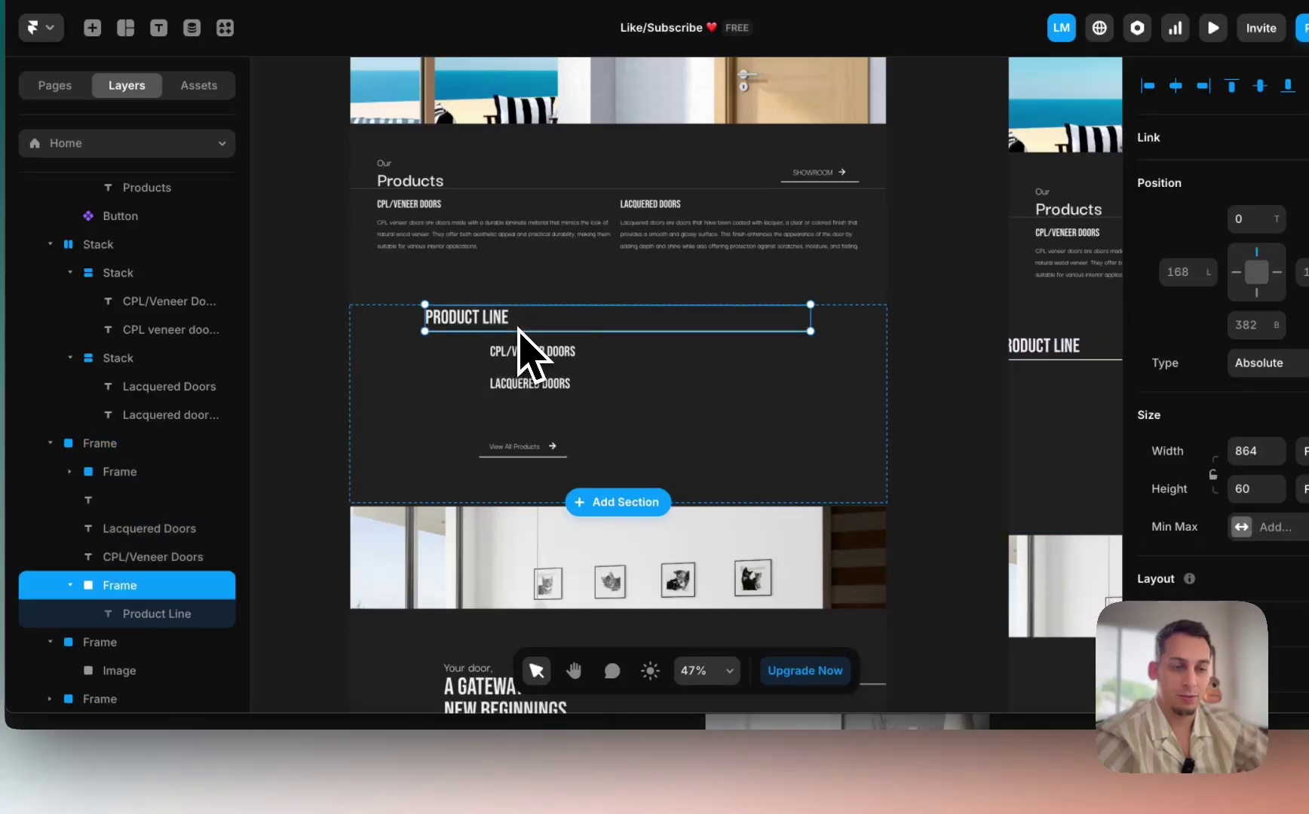
click(409, 783)
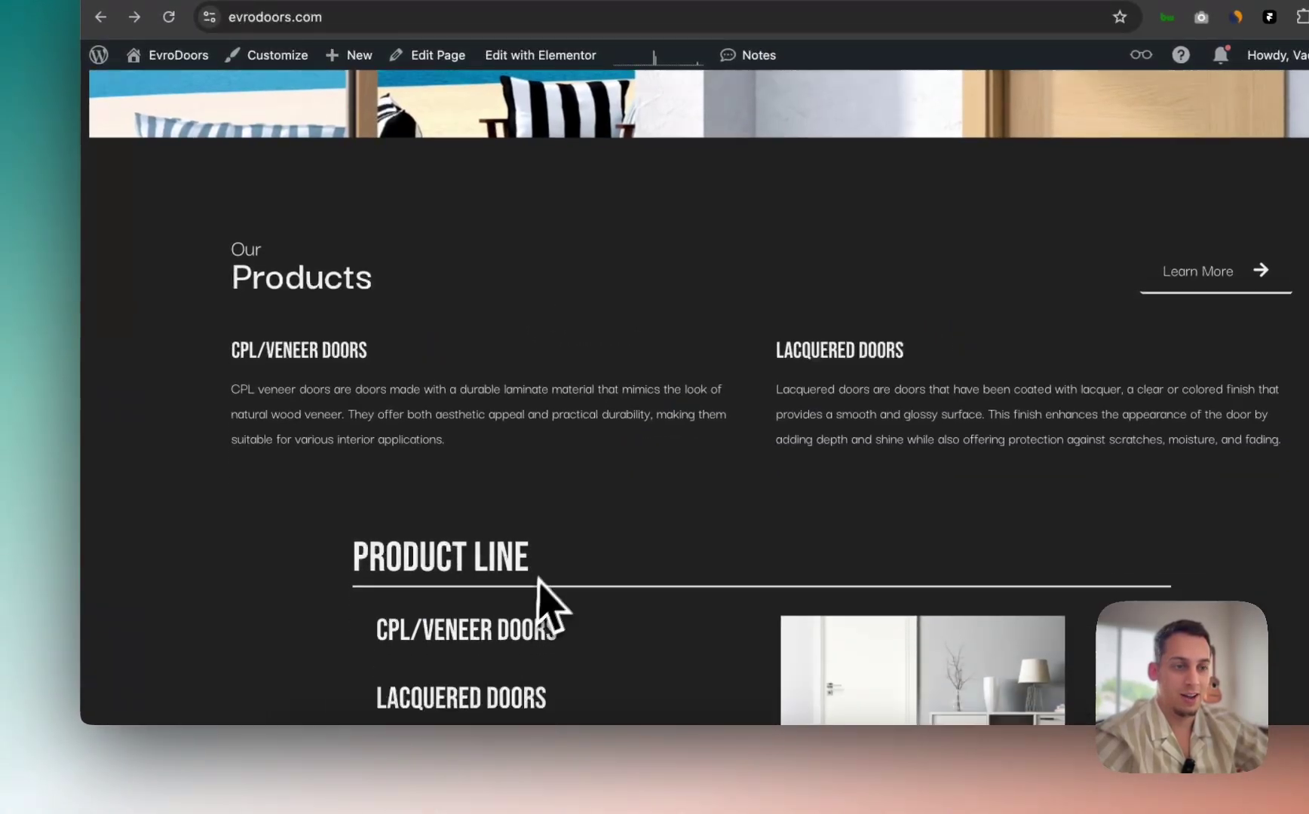
scroll(538, 579, down, 3)
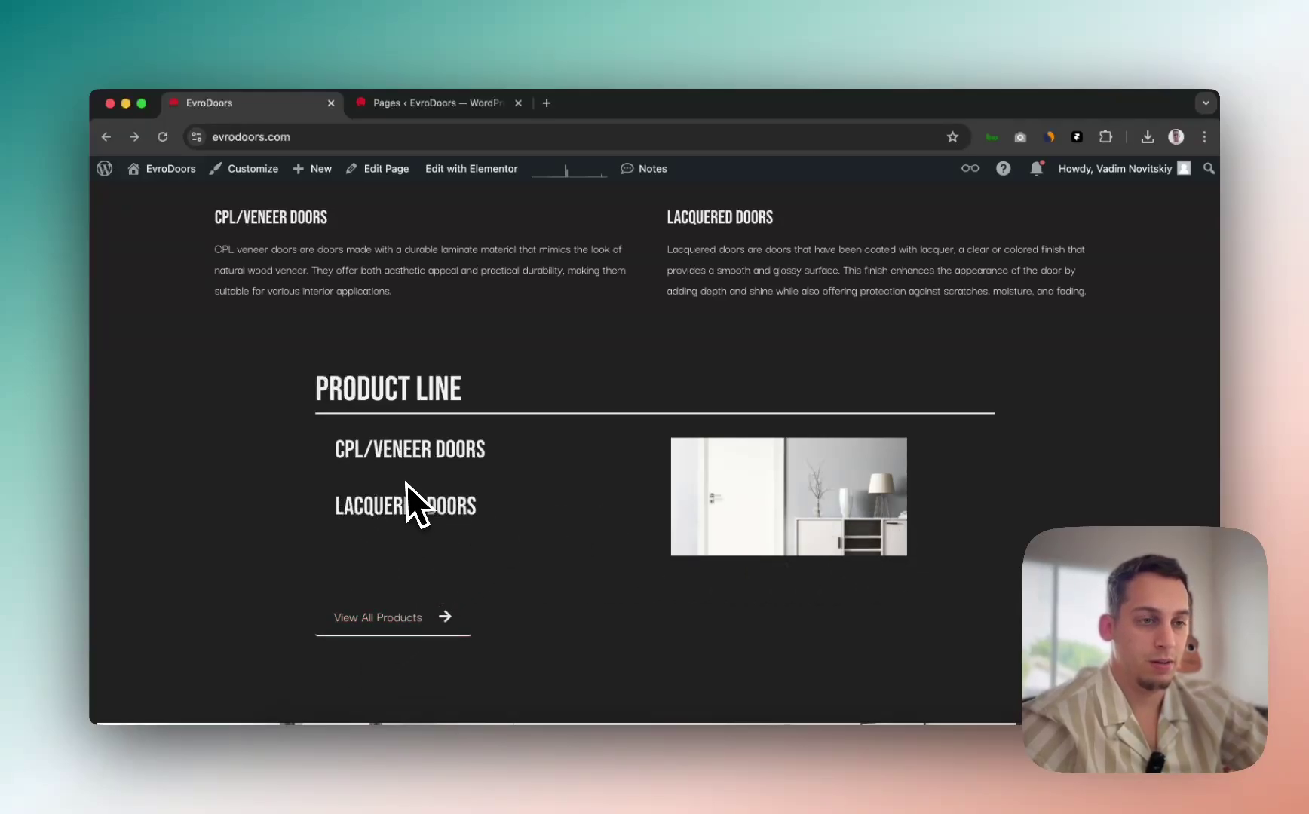
key(ctrl+Up)
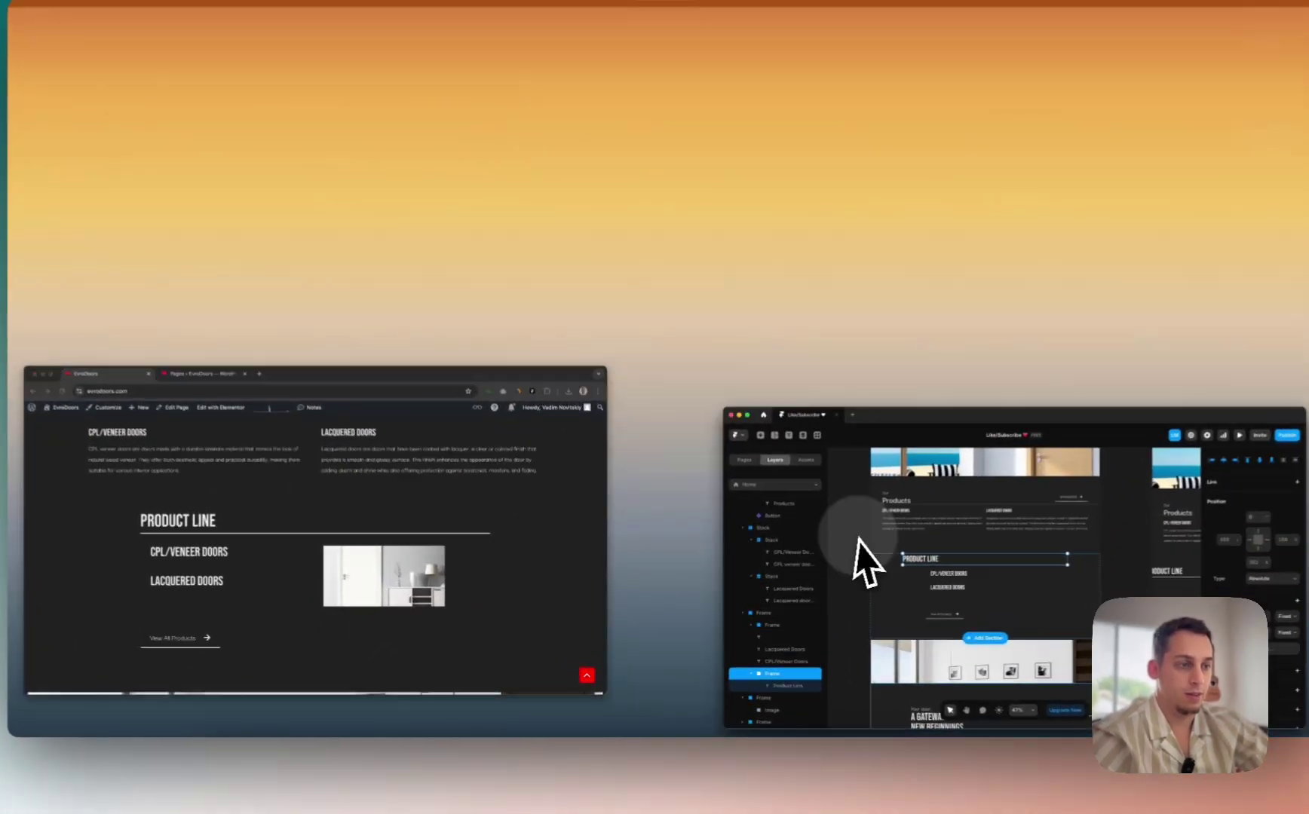
click(858, 540)
click(679, 398)
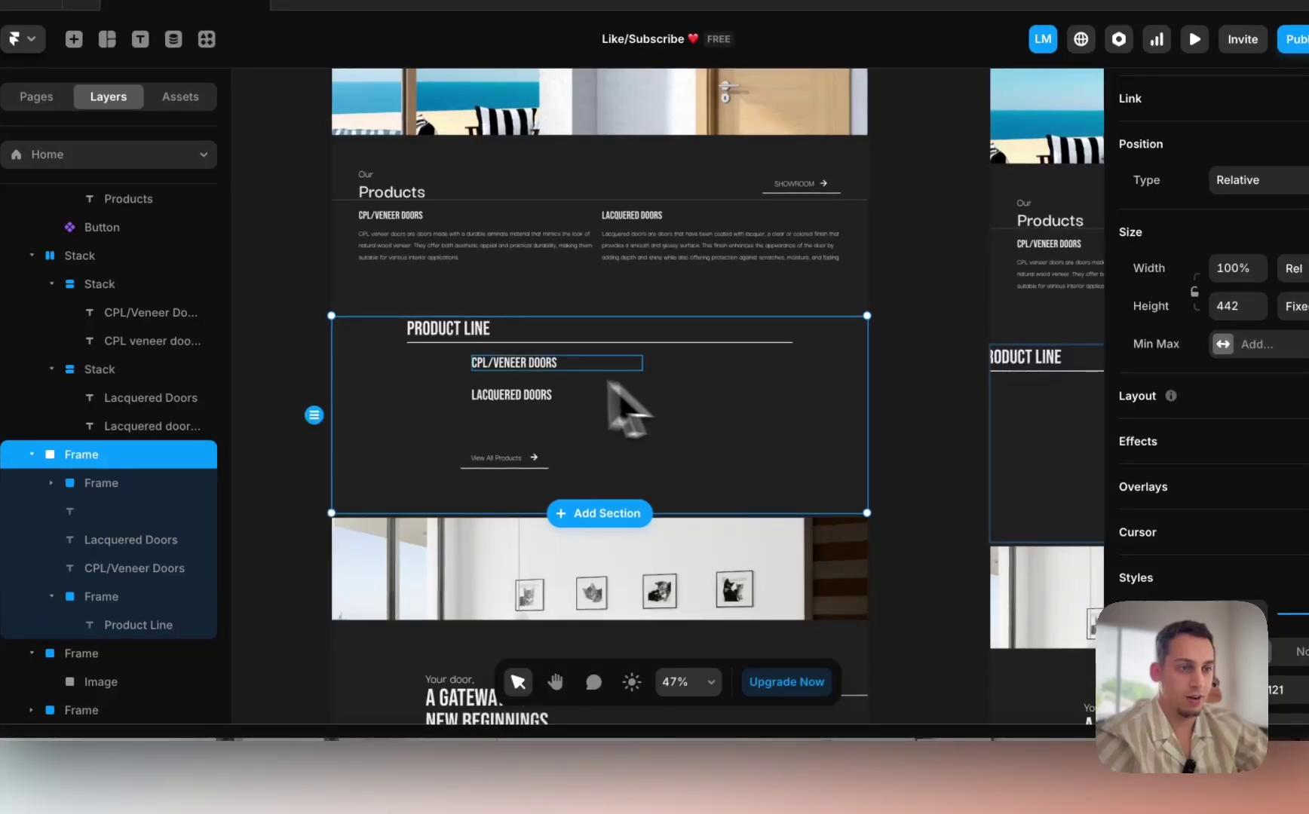
Step: Wrap the CPL/VENEER DOORS and Lacquered Doors titles in a new stack
click(515, 367)
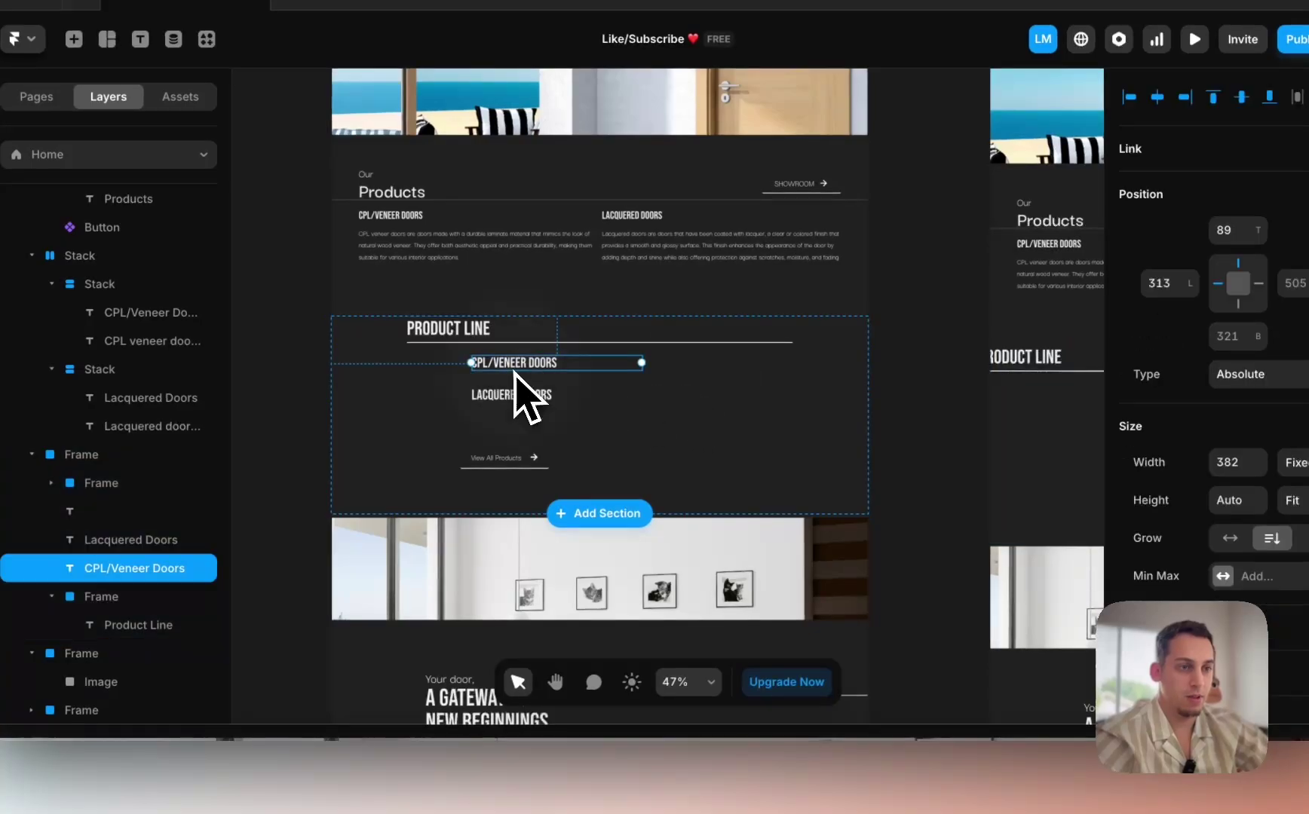
right_click(543, 397)
click(596, 487)
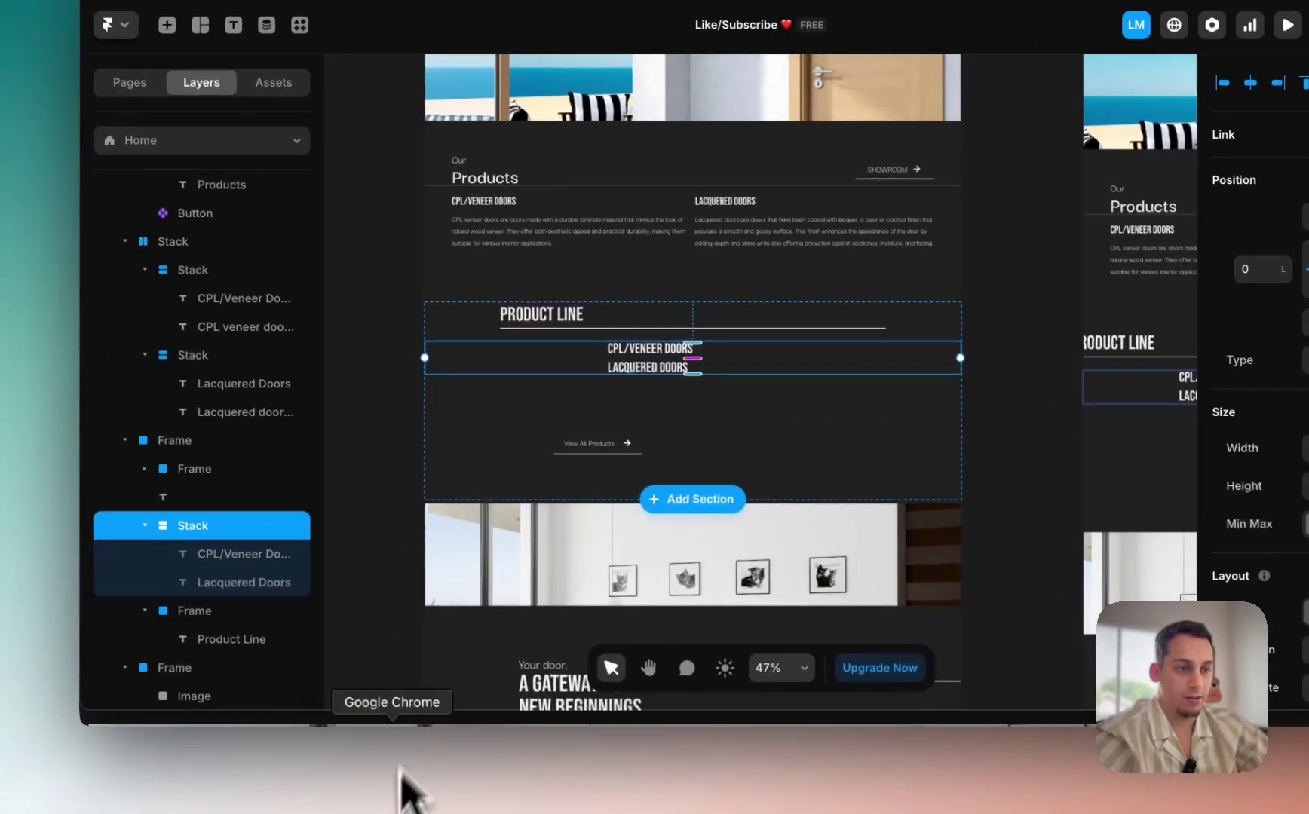
Step: Draw a 488×356 frame and set its fill to Image
scroll(335, 557, left, 5)
click(341, 475)
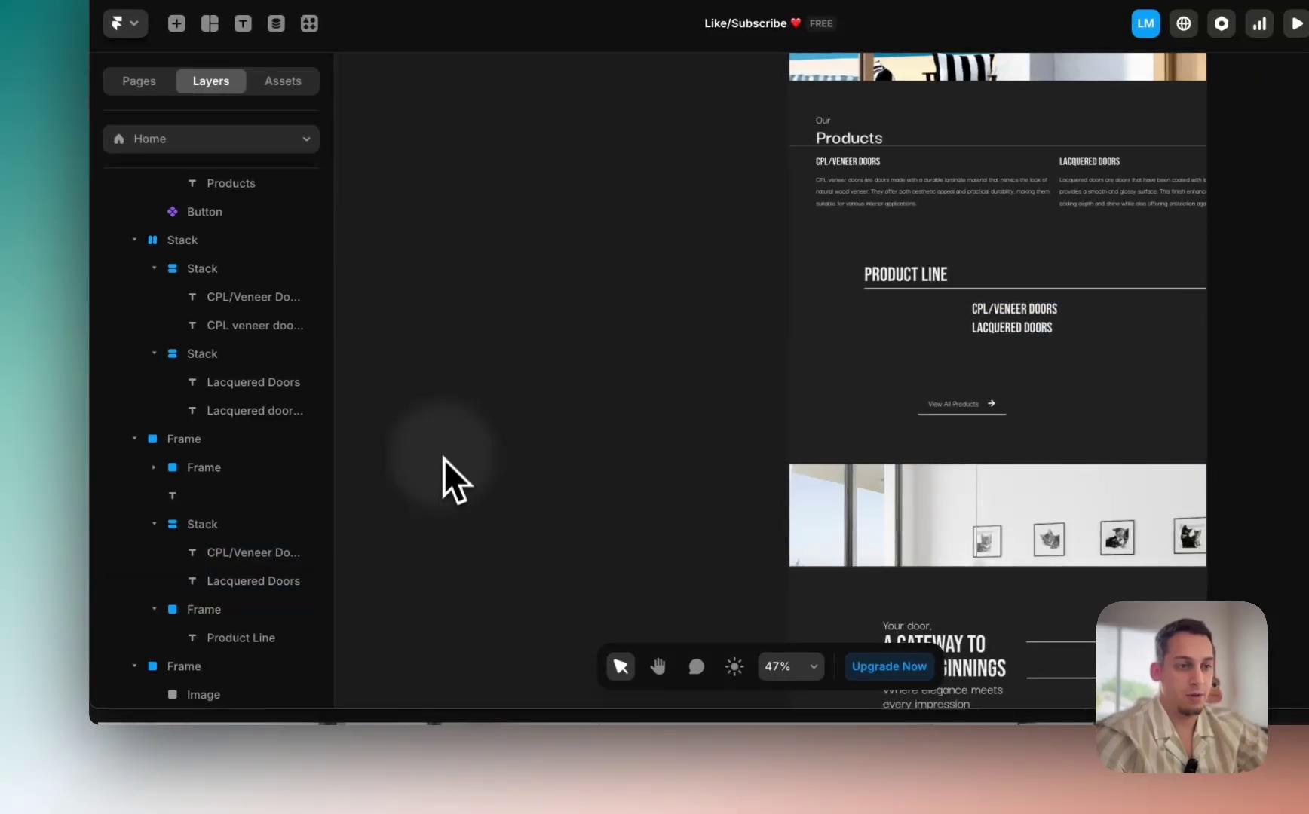
key(f)
drag(501, 343, 720, 502)
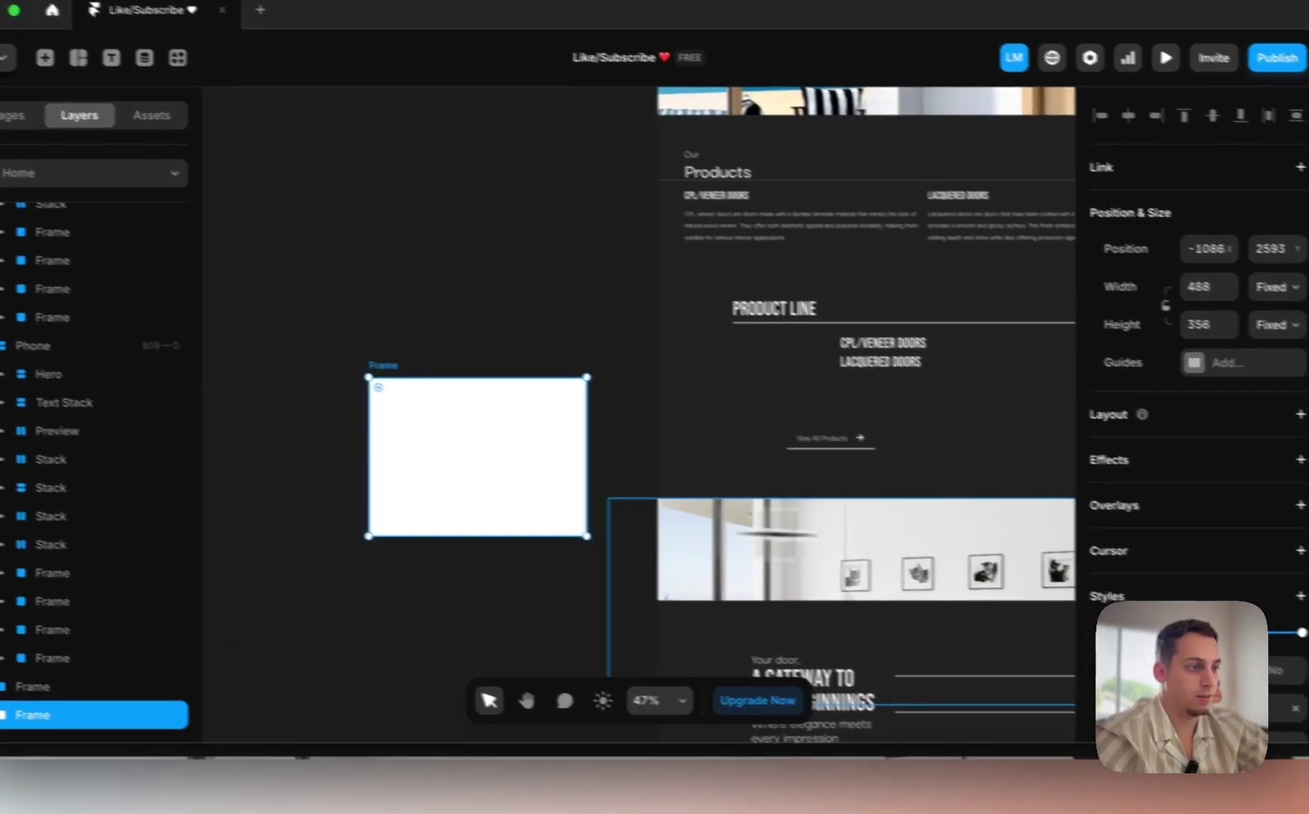
click(1244, 708)
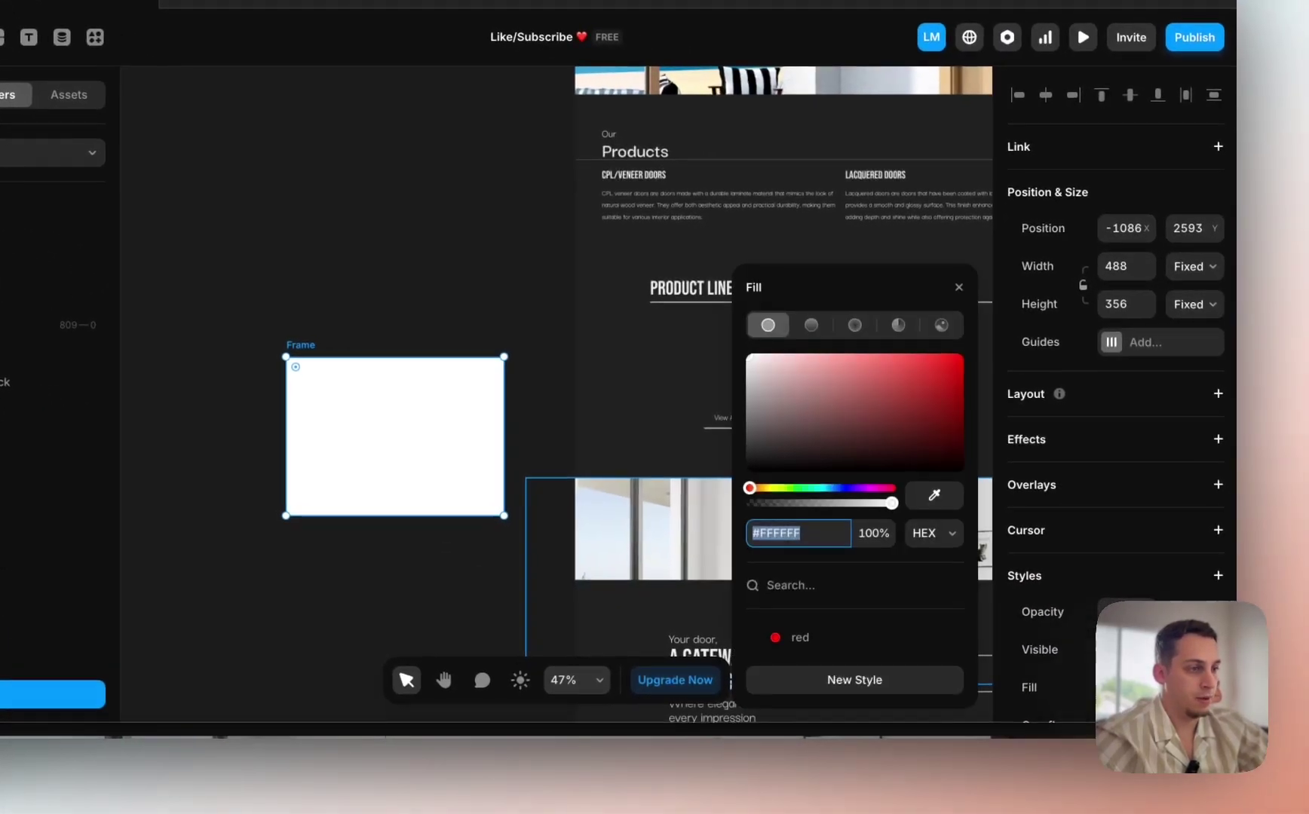
click(939, 332)
Step: Move the image frame into the titles stack and lay items out horizontally
scroll(535, 350, down, 3)
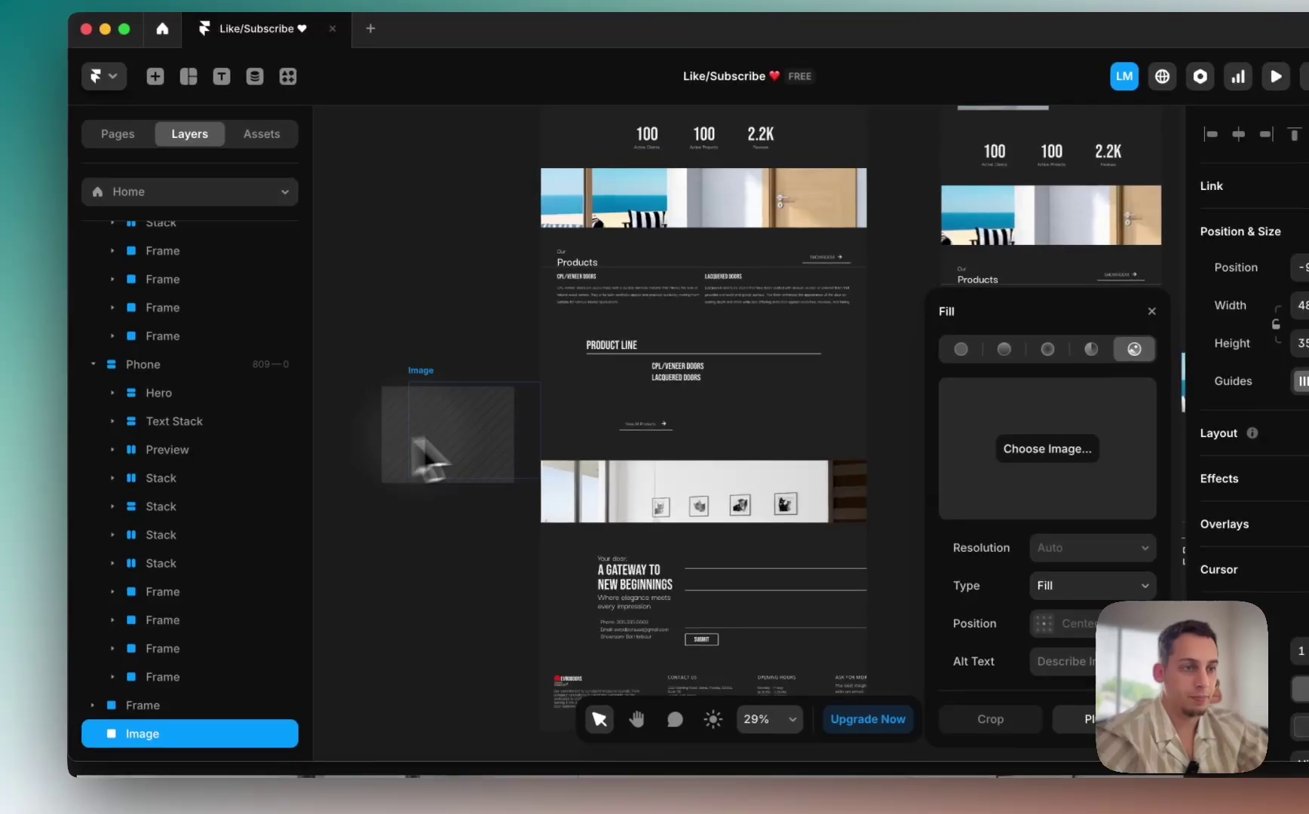
drag(416, 441, 679, 388)
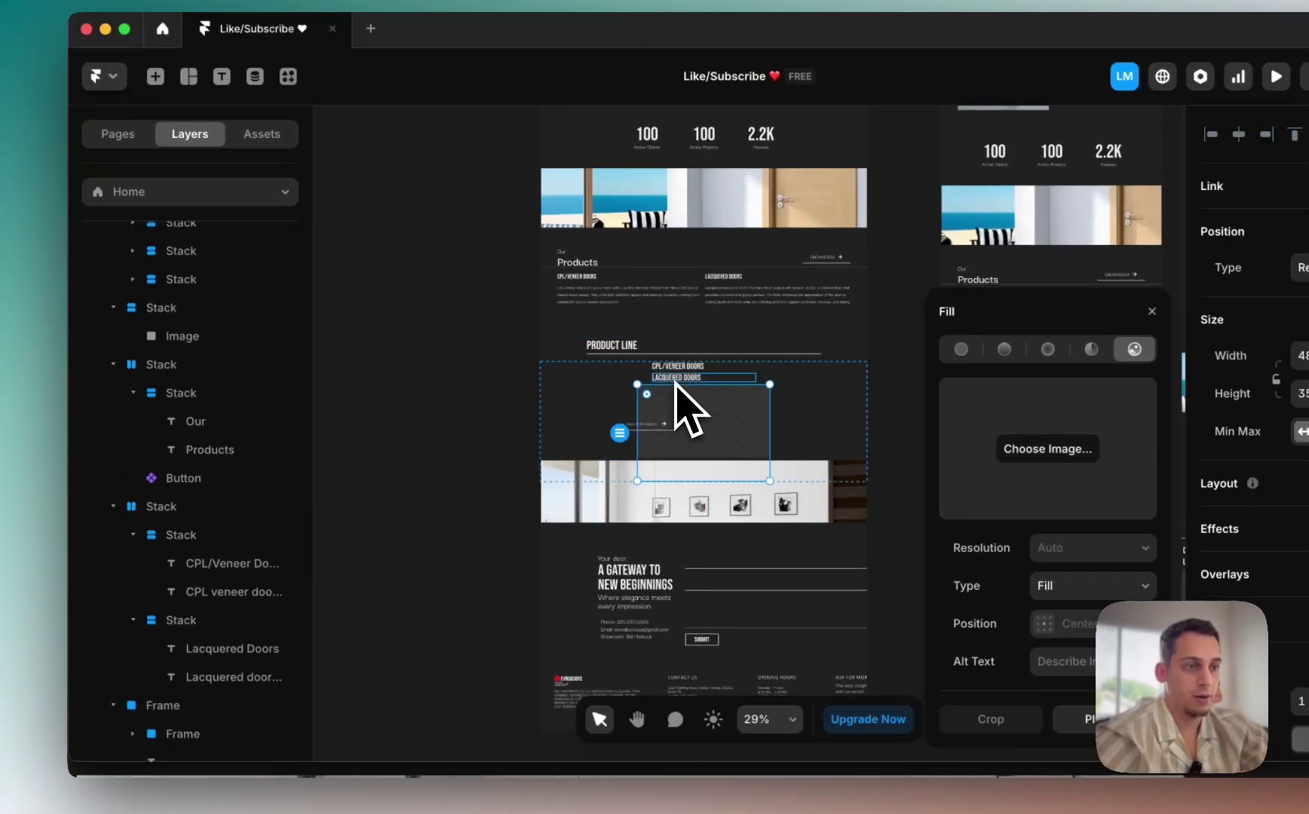
scroll(713, 369, up, 3)
click(681, 388)
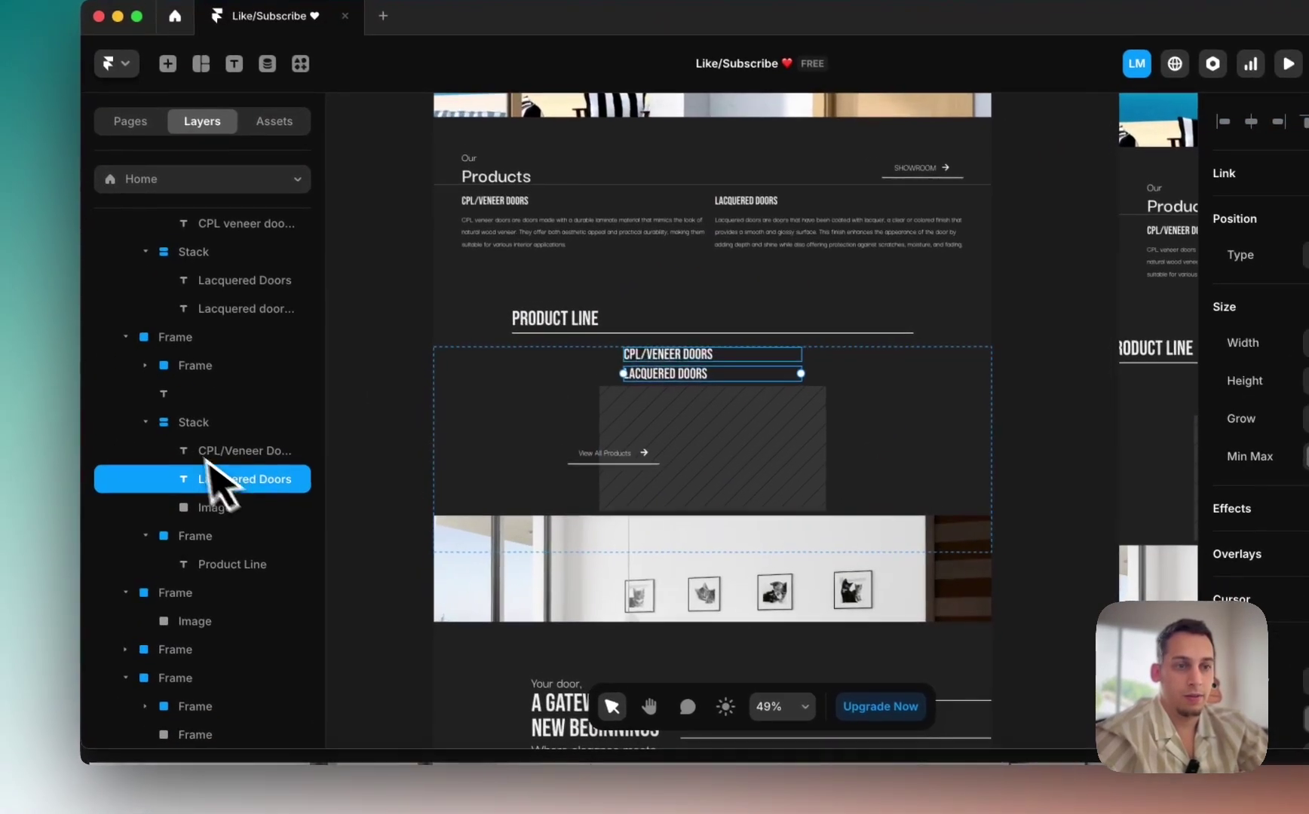
click(181, 437)
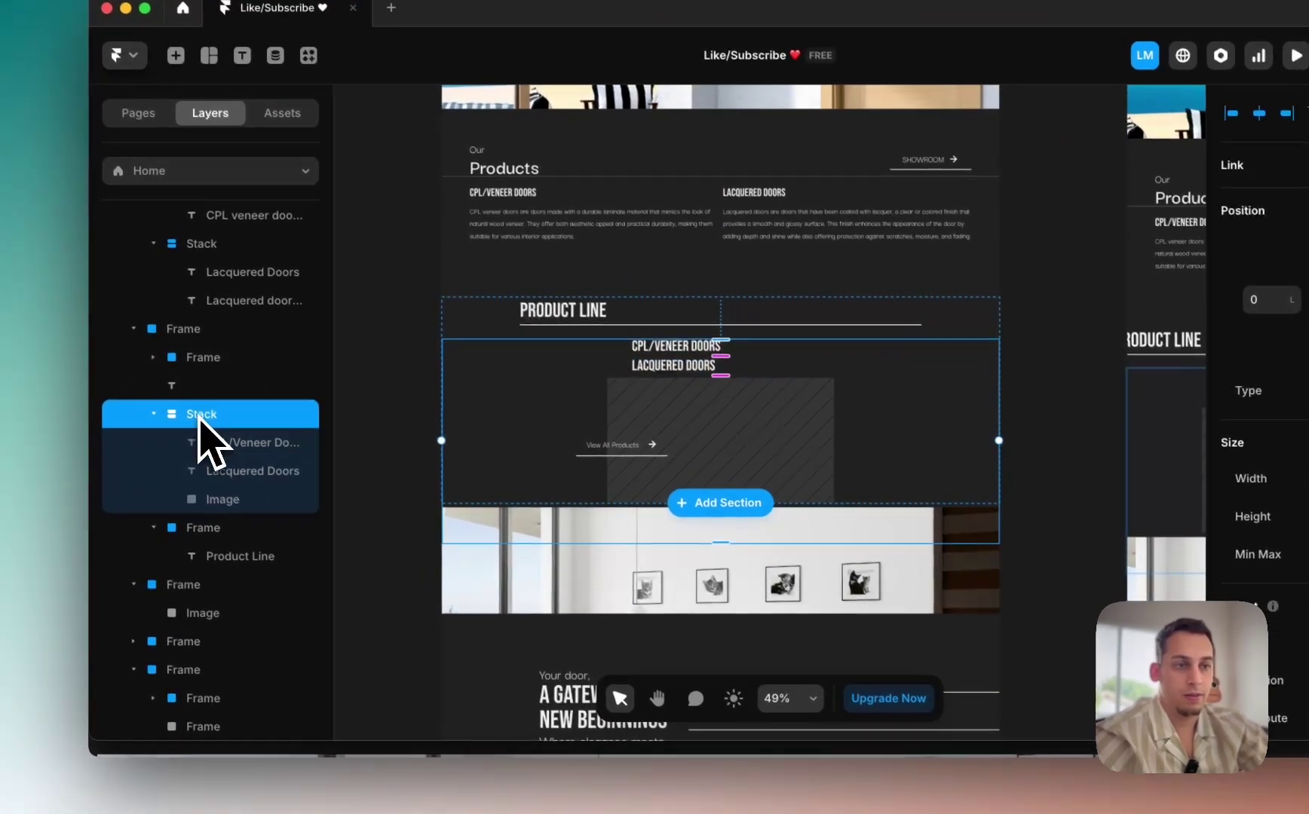
click(211, 500)
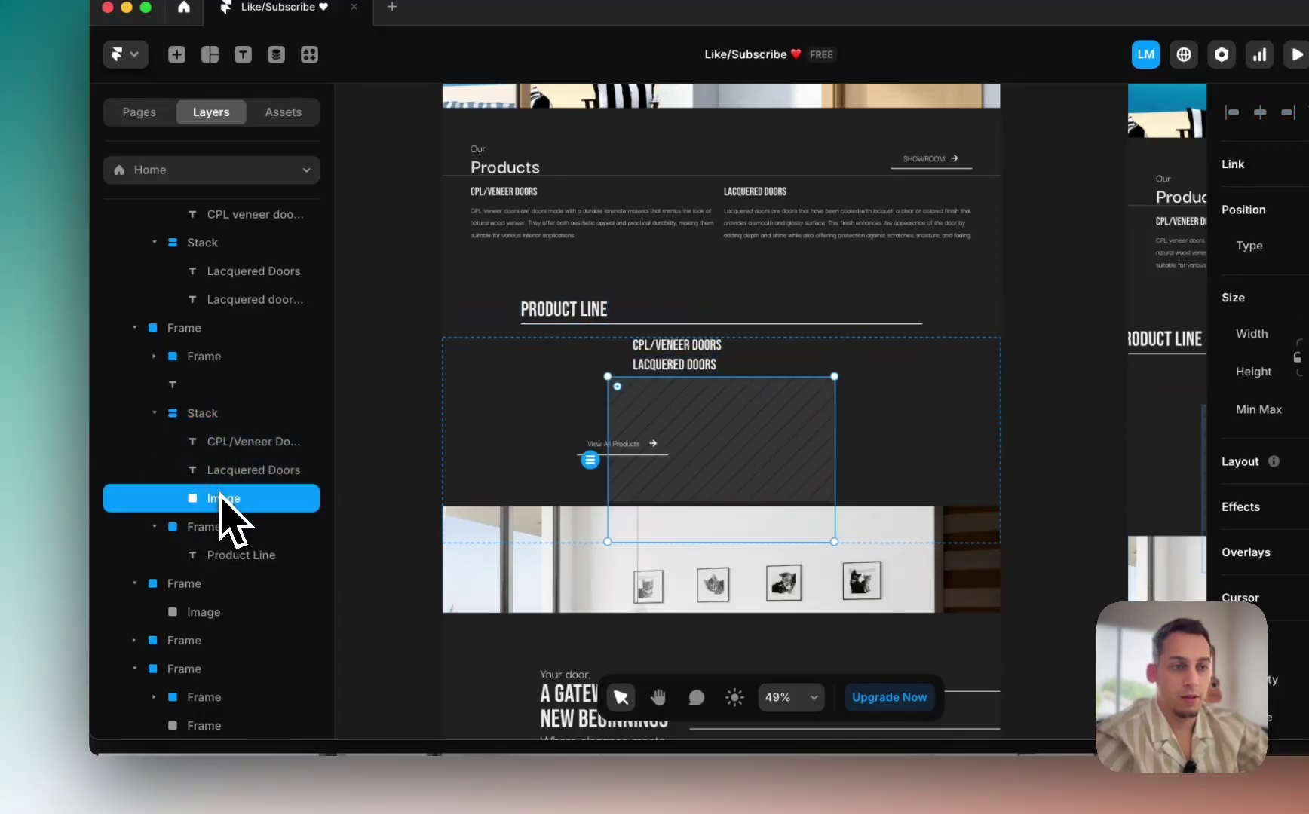
click(226, 414)
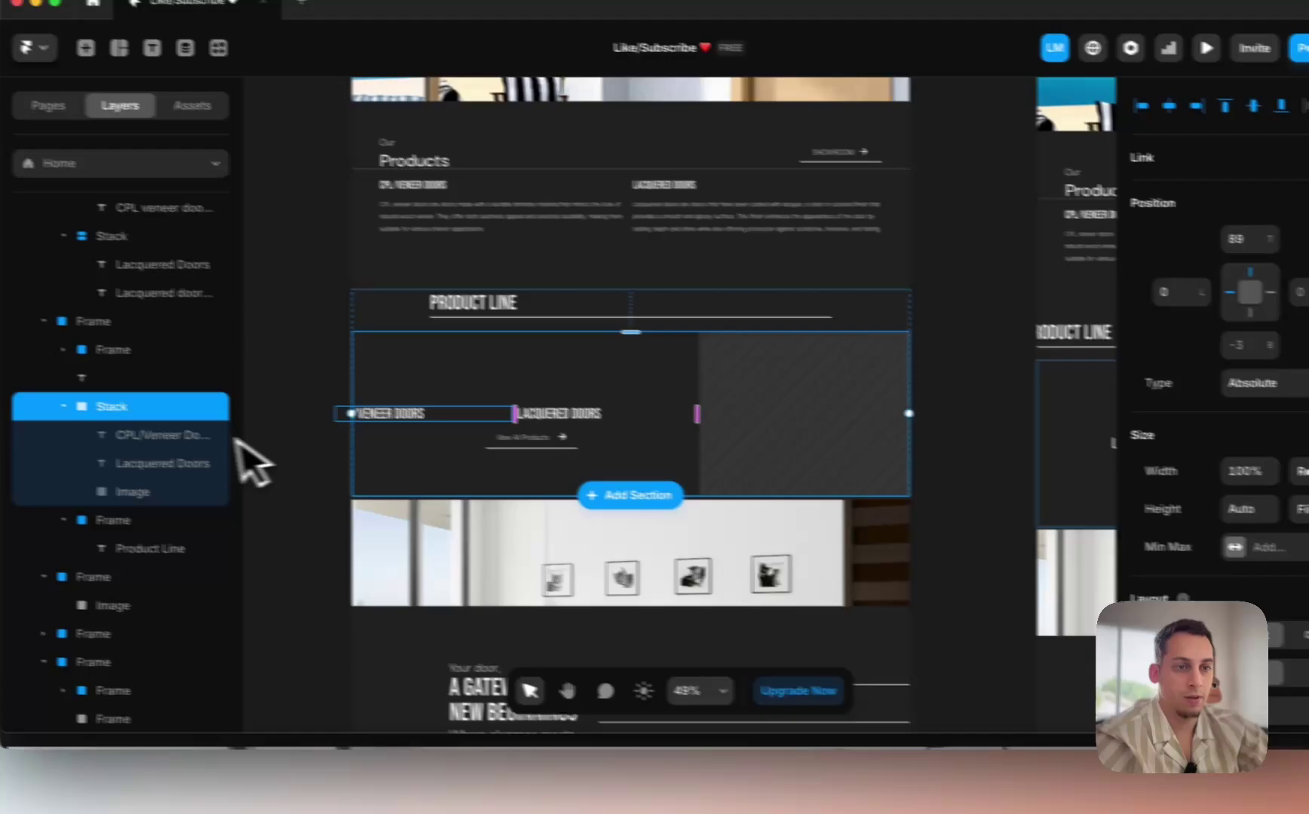
Step: Wrap the CPL/Veneer Doors and Lacquered Doors titles in a vertical stack
click(37, 415)
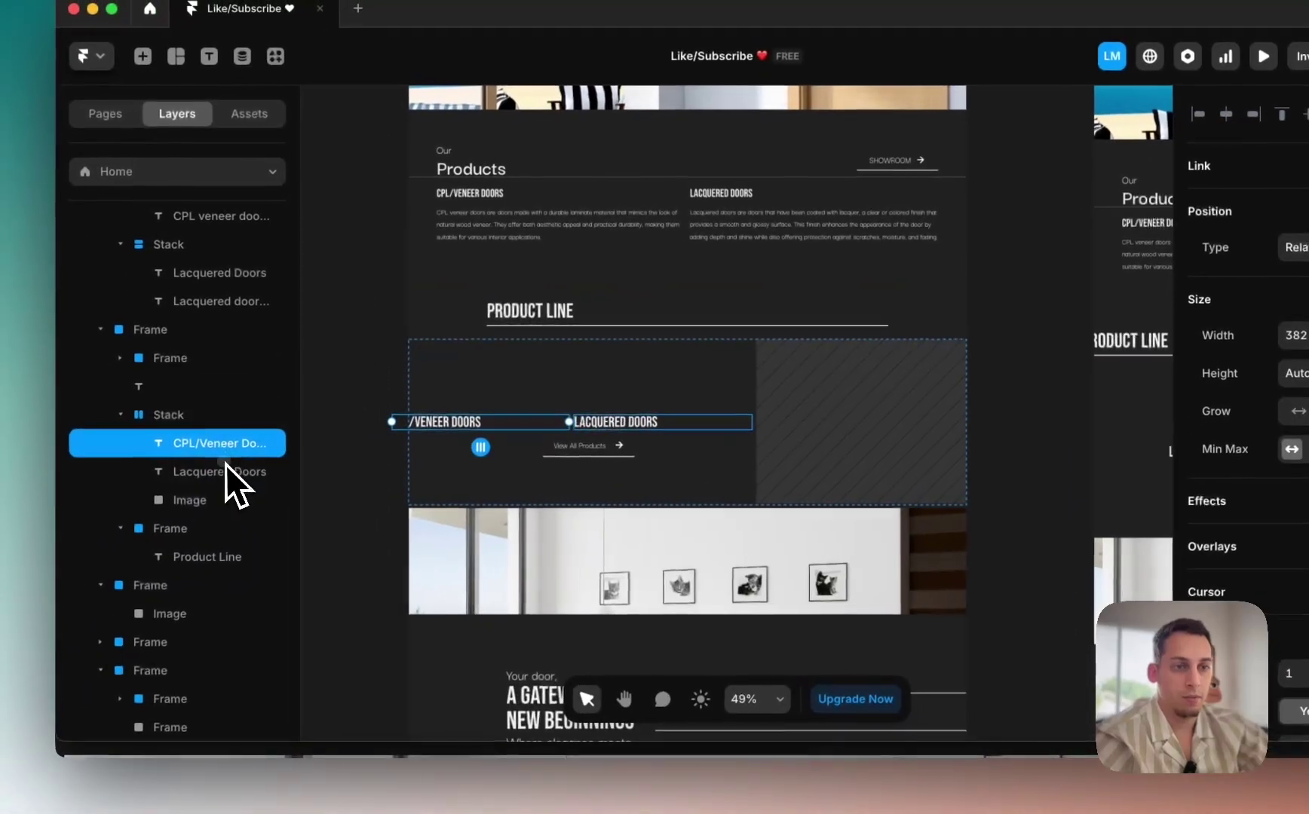
shift+click(38, 444)
right_click(37, 440)
click(264, 505)
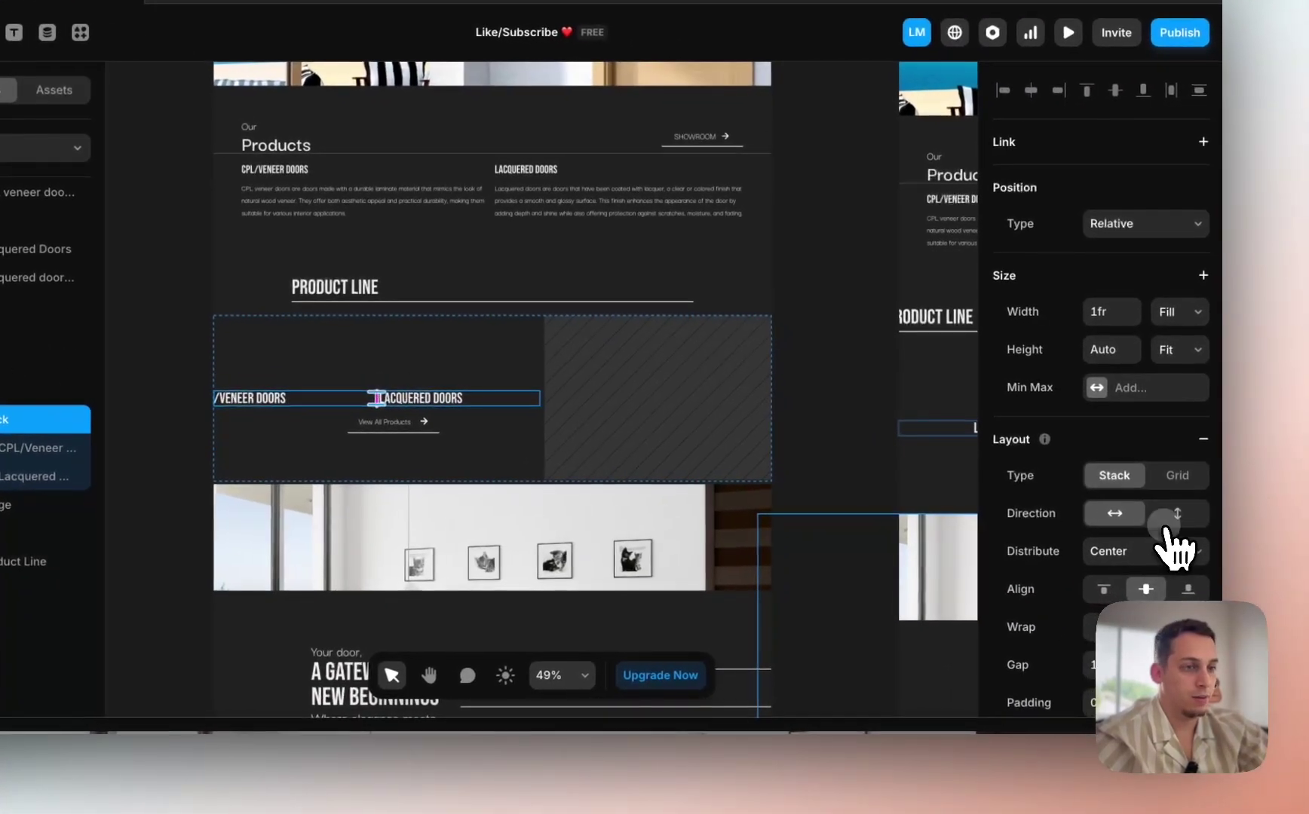
click(1169, 519)
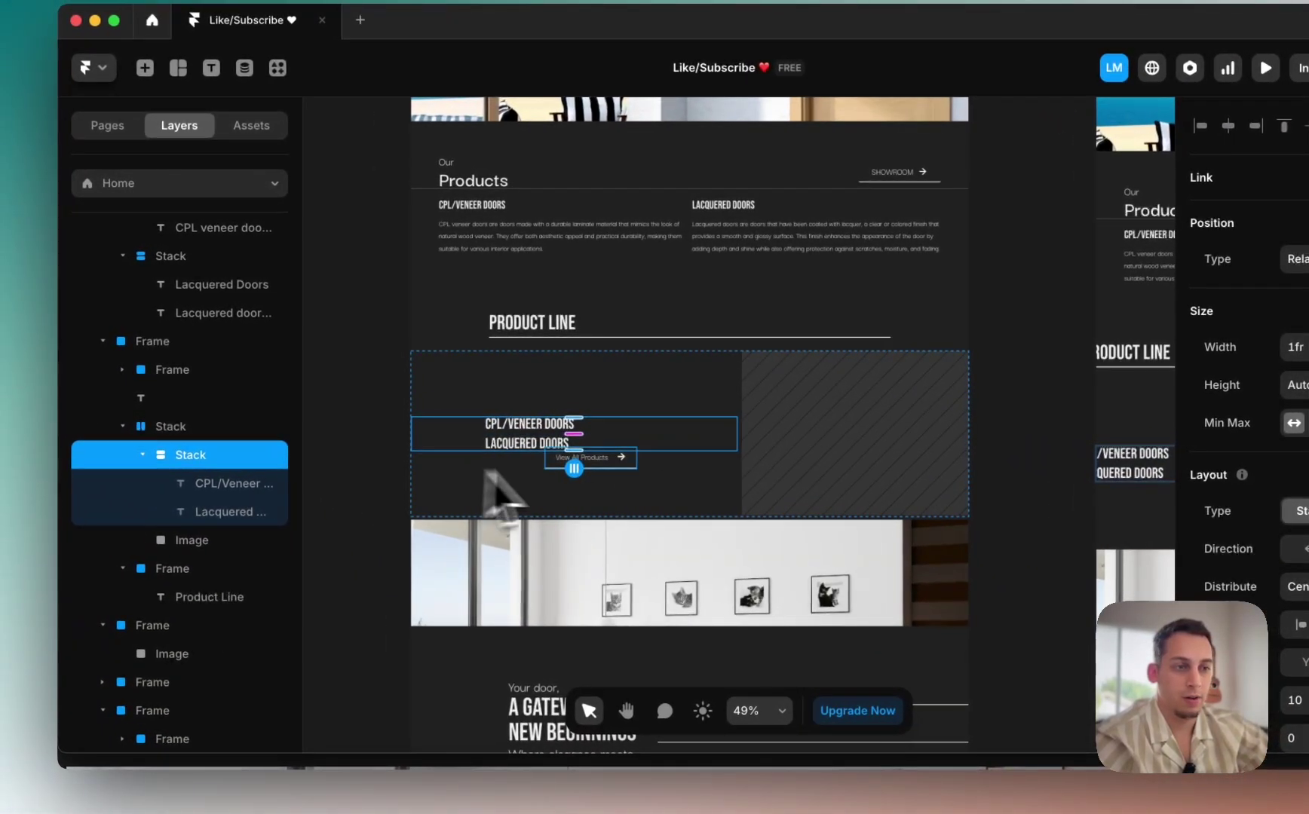
Step: Delete the View All Products link from the Product Line section
click(565, 463)
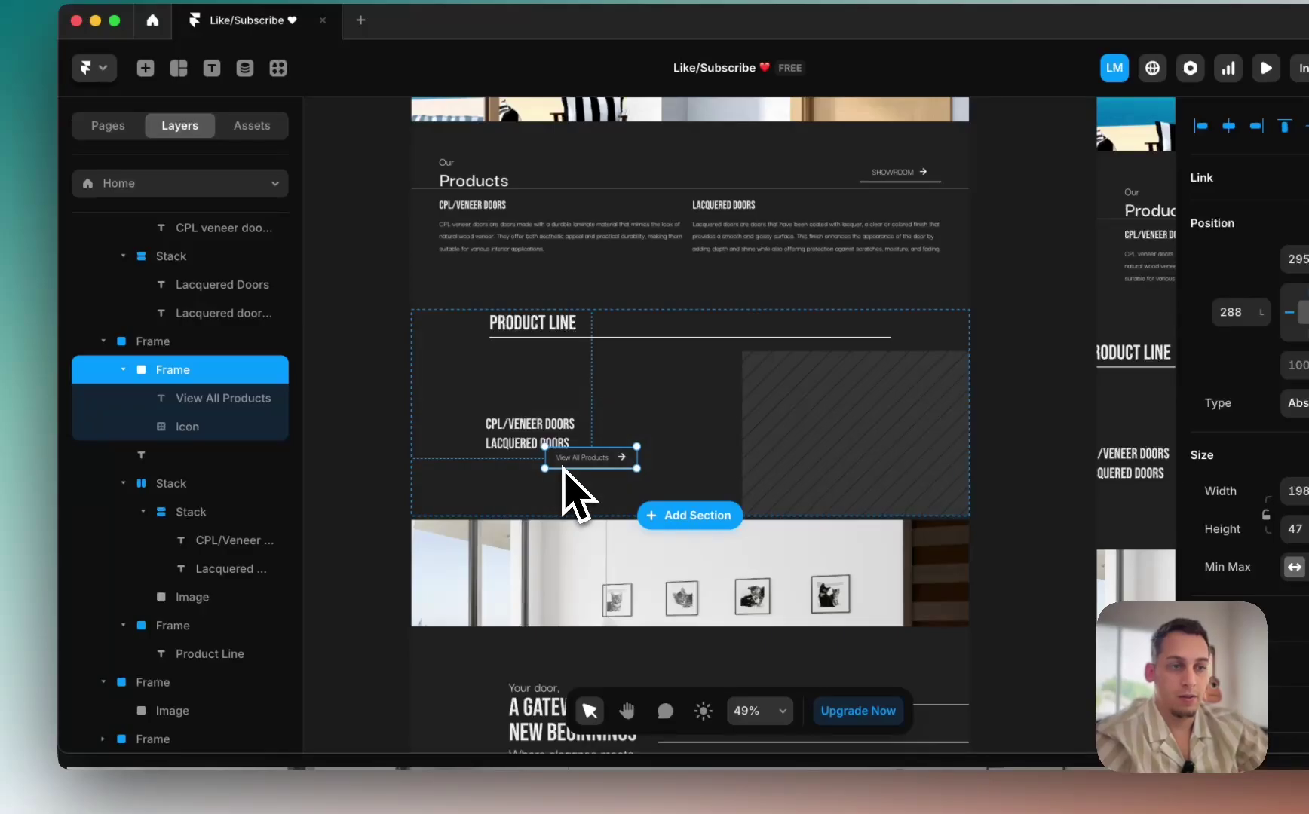
key(BackSpace)
click(636, 420)
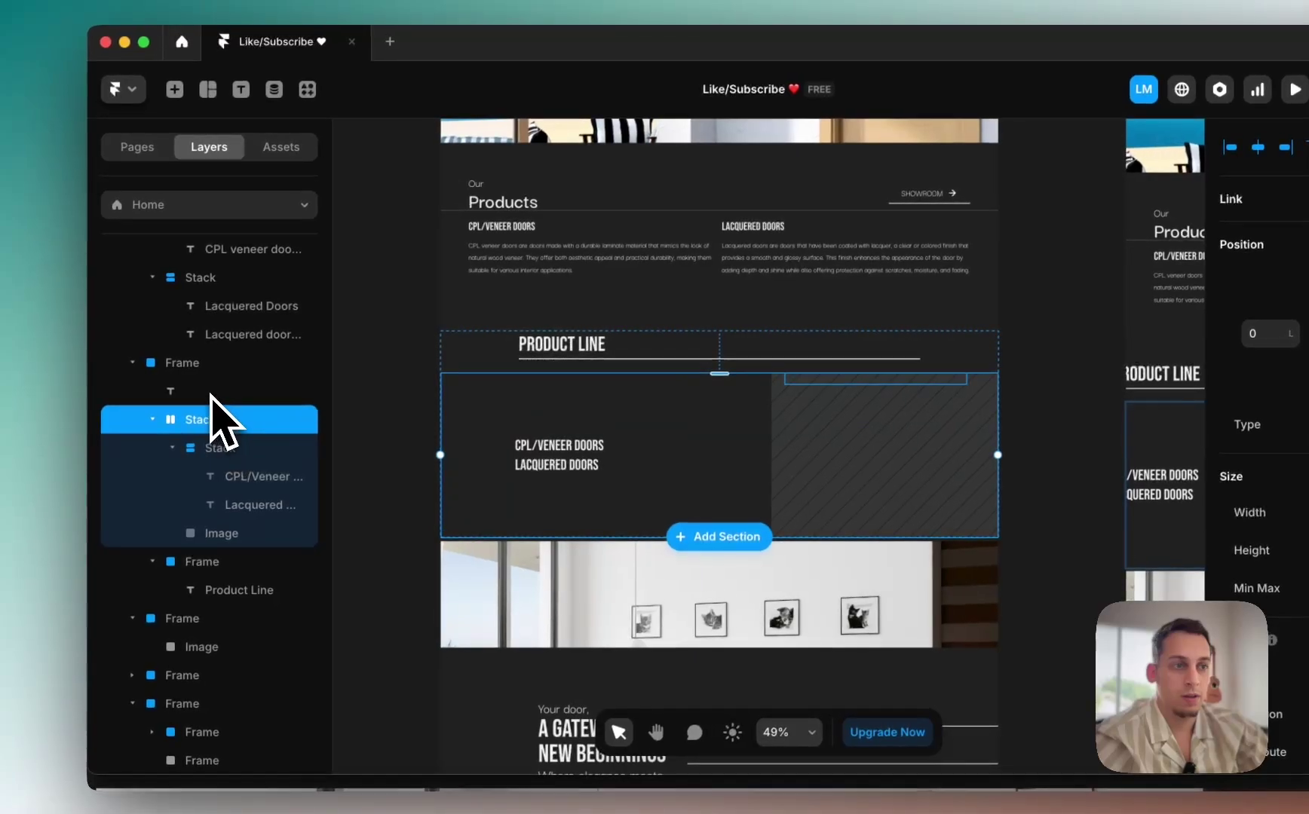
click(210, 392)
click(206, 364)
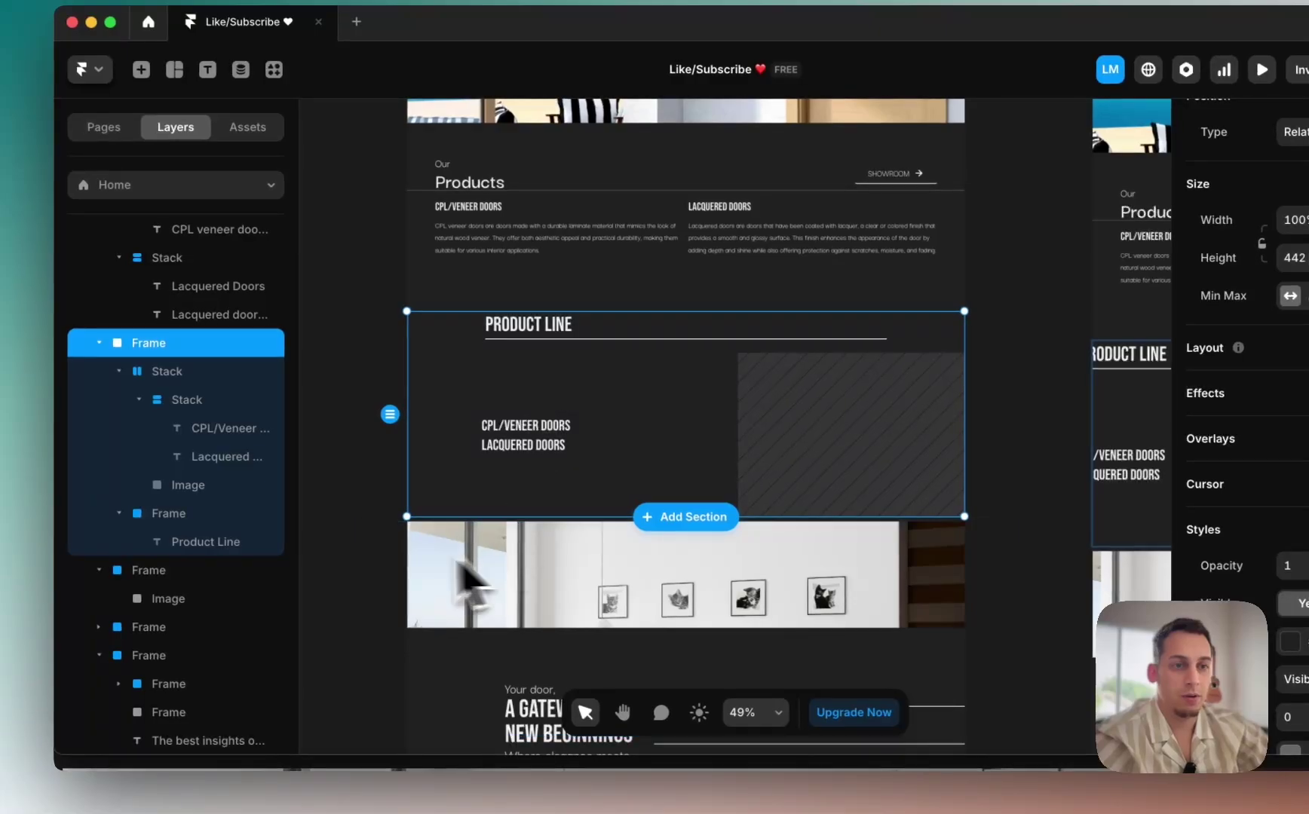
Step: Give the Product Line heading frame a stack layout and nest it inside the section frame
click(197, 514)
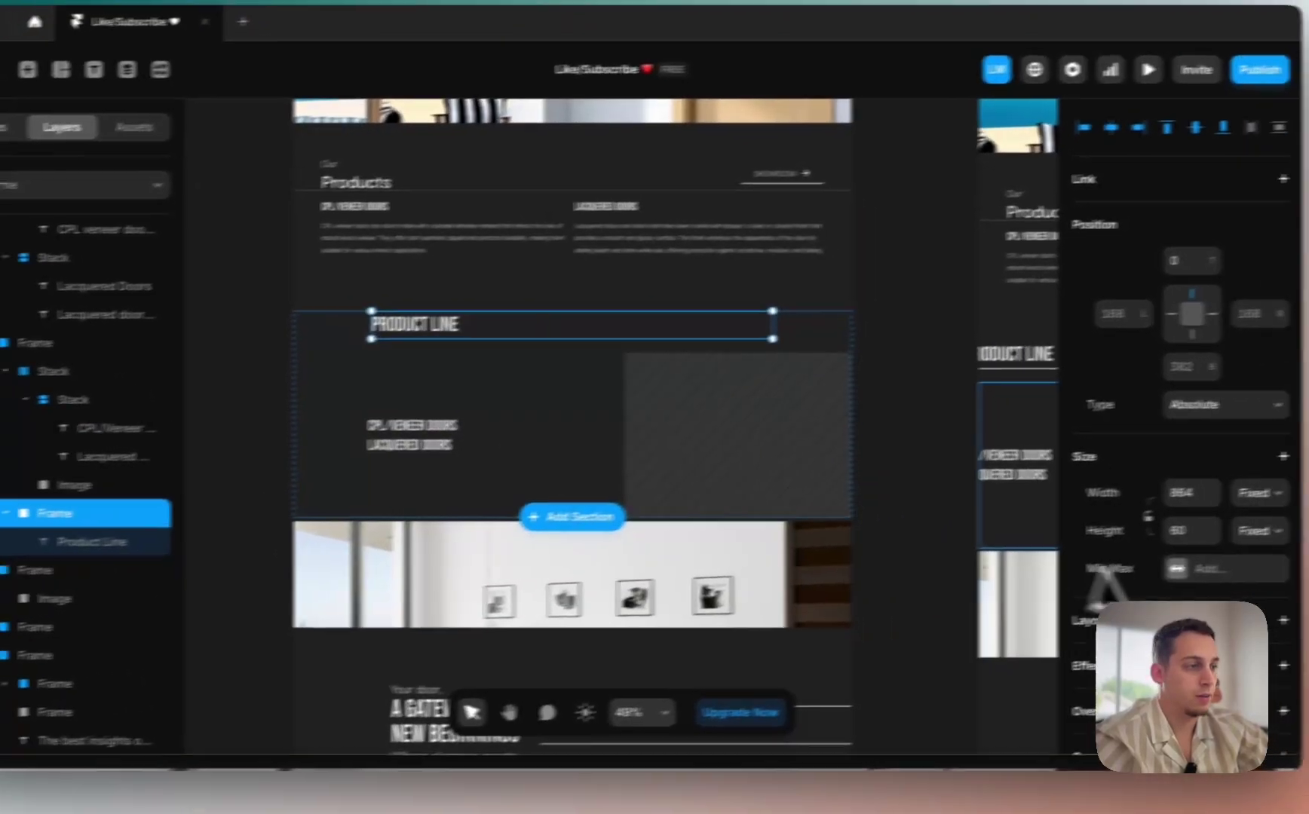
scroll(1105, 587, down, 5)
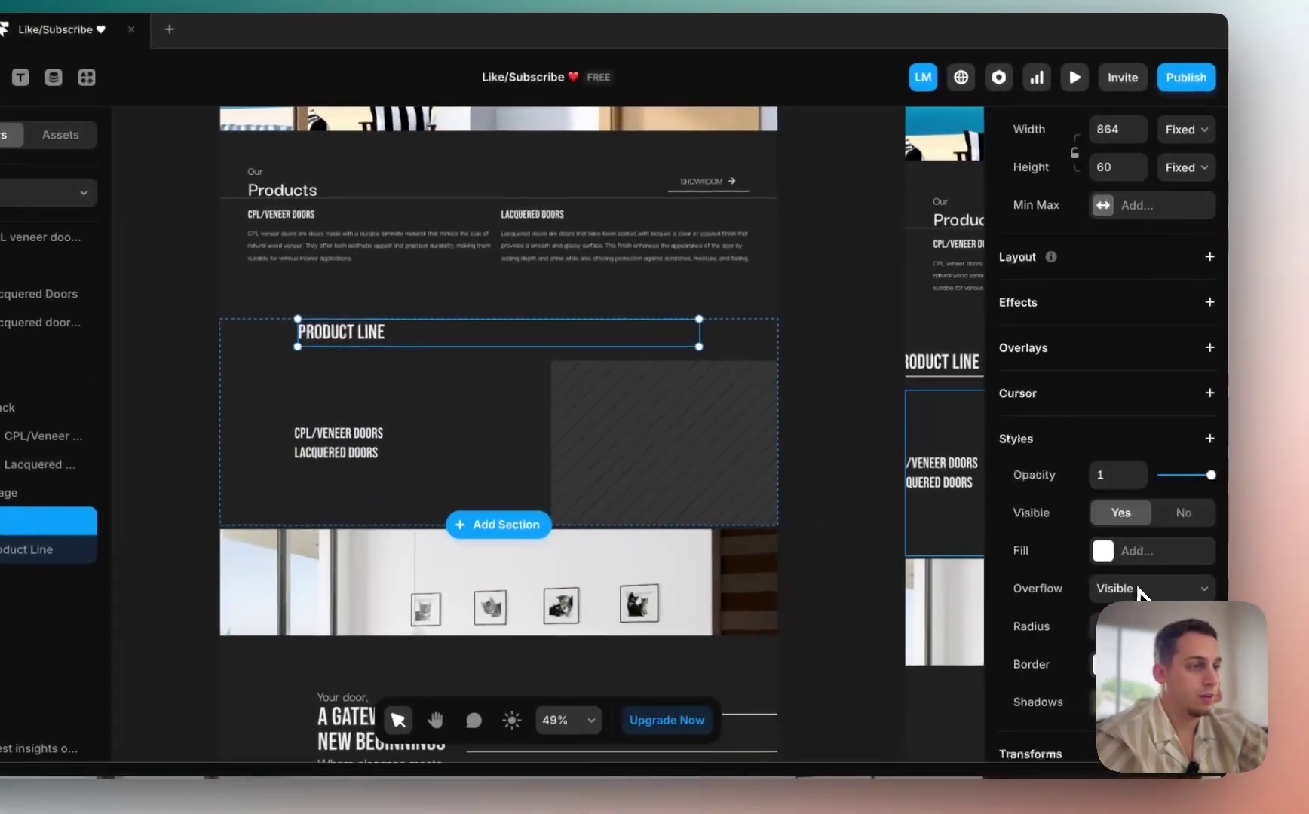
click(1201, 258)
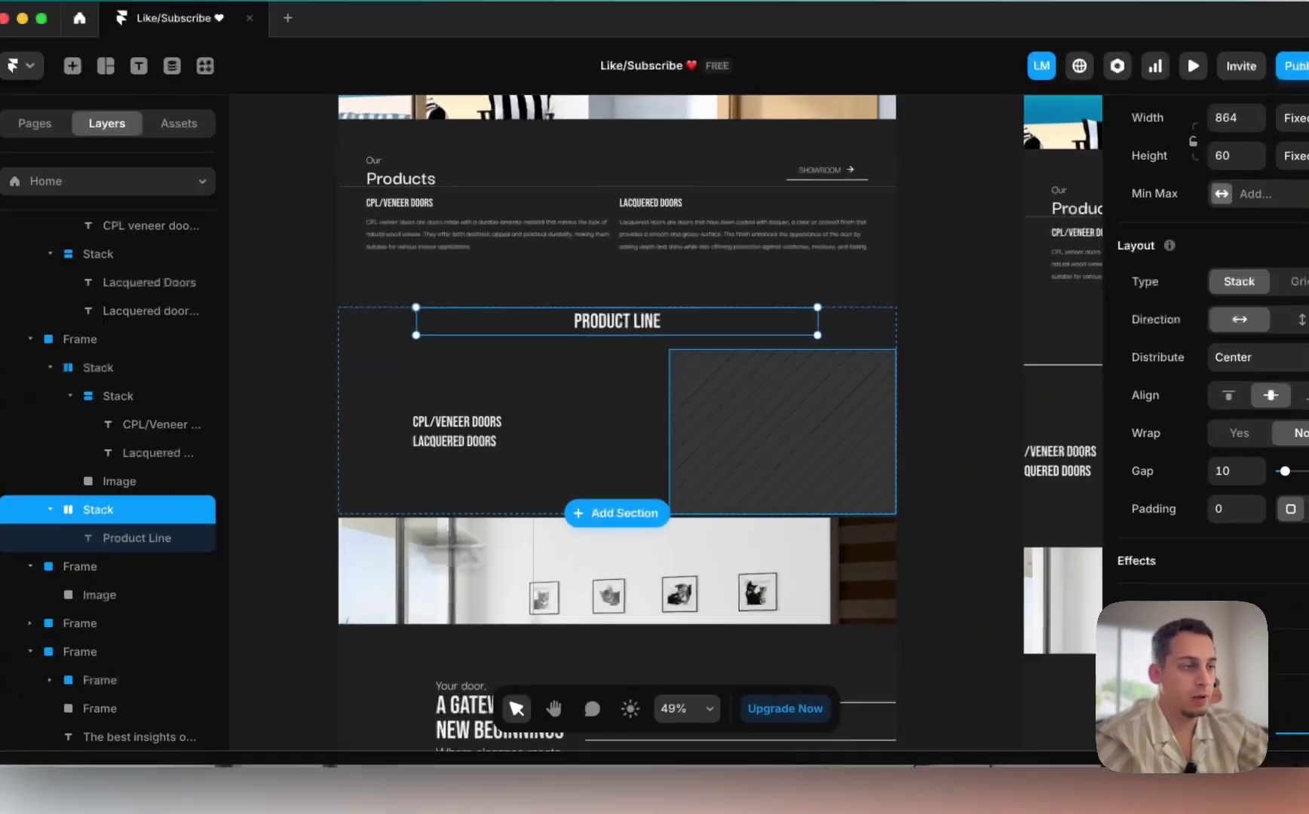
scroll(1109, 491, up, 2)
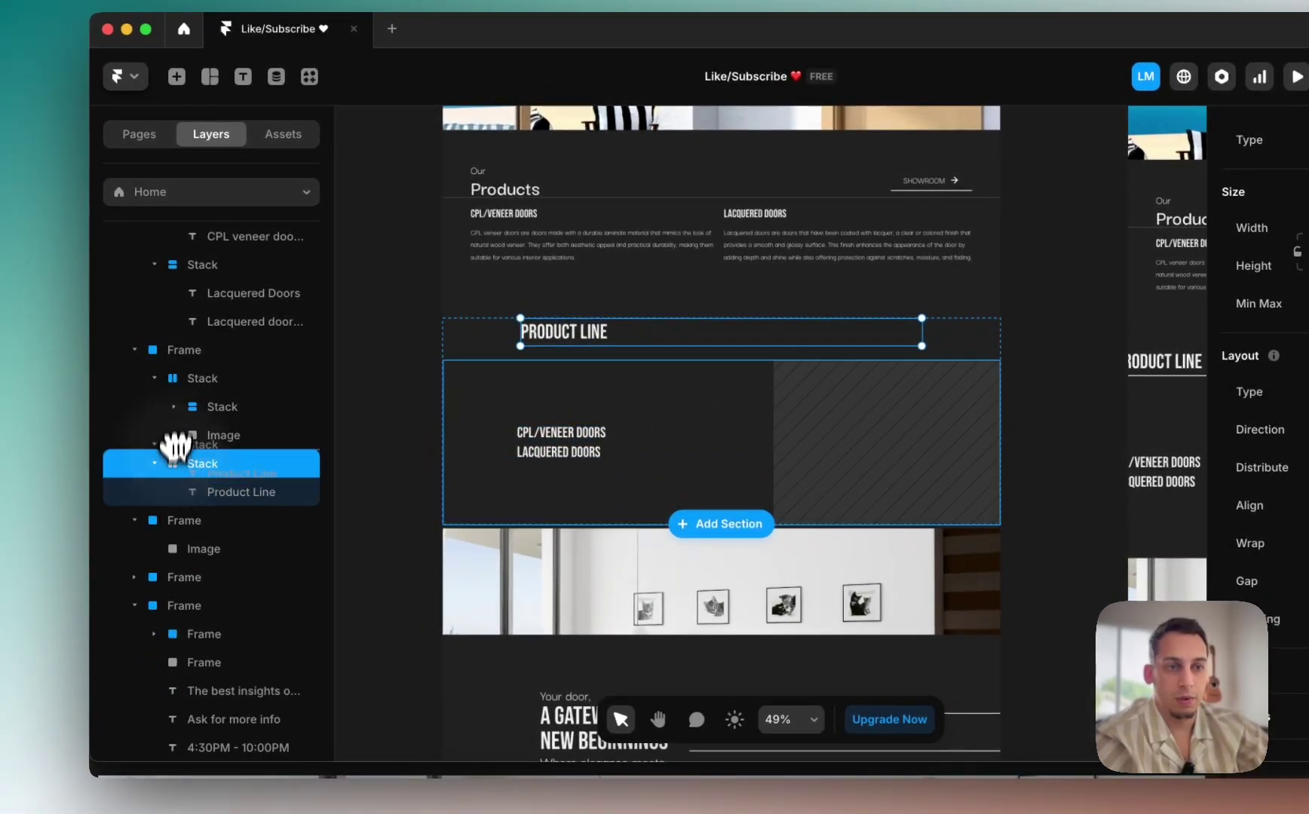
drag(178, 369, 176, 370)
click(181, 350)
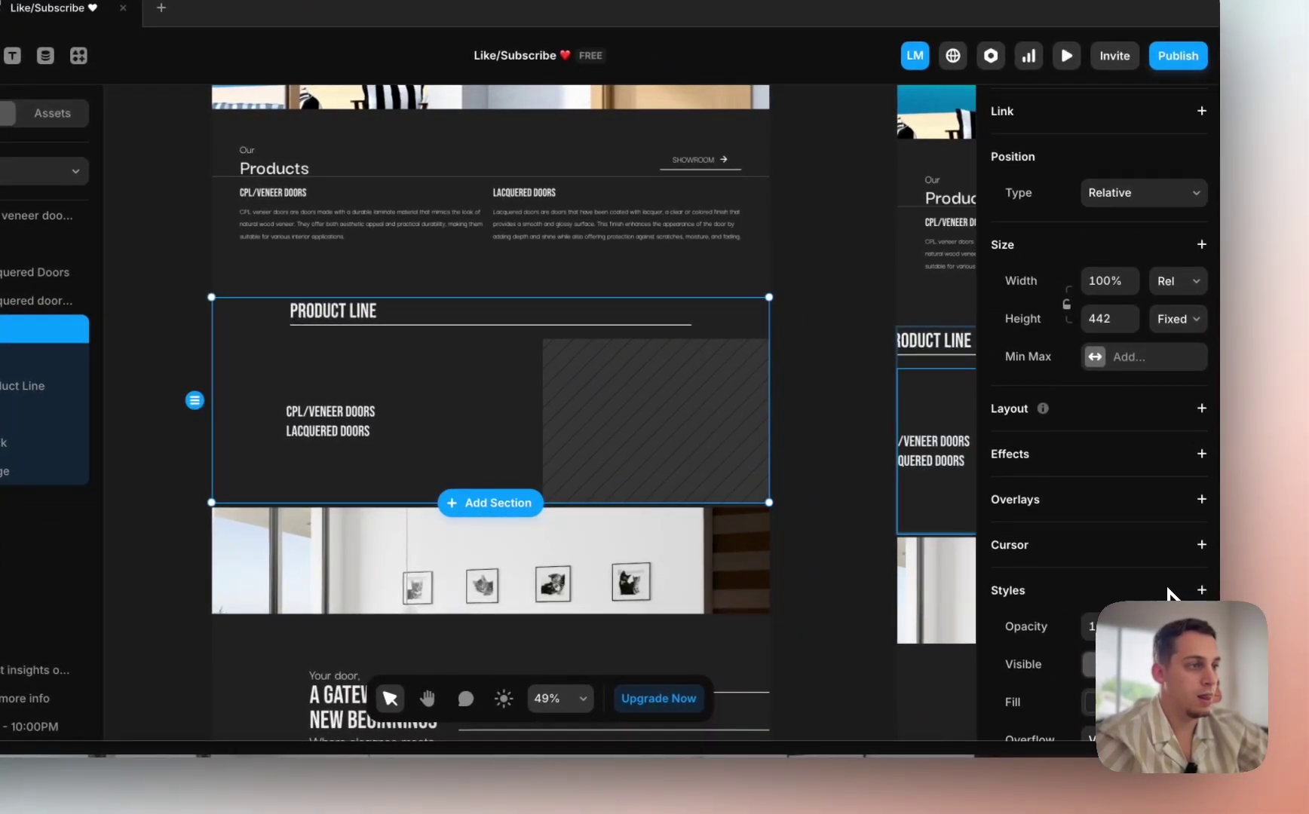
scroll(1168, 595, down, 2)
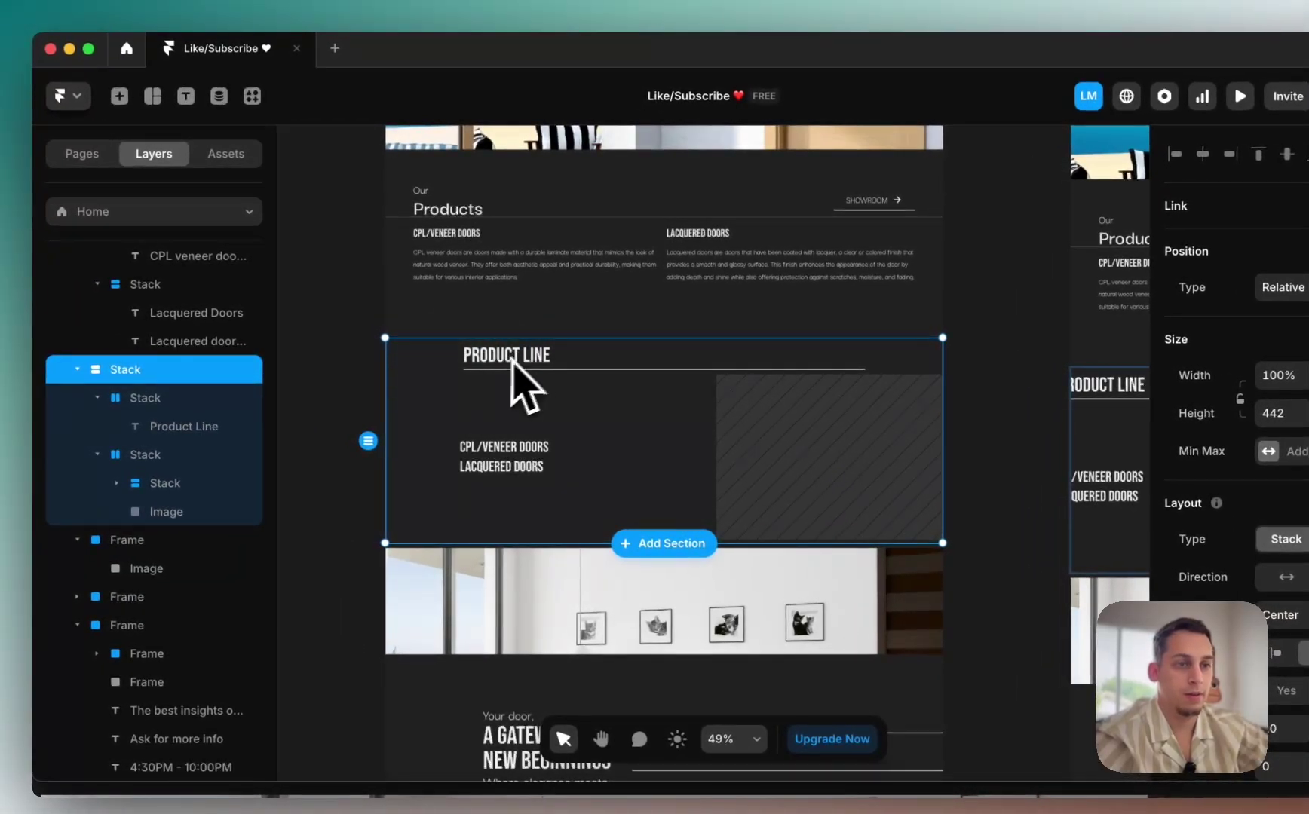
Step: Keep the width of the row holding the door list and image relative
click(151, 426)
click(173, 397)
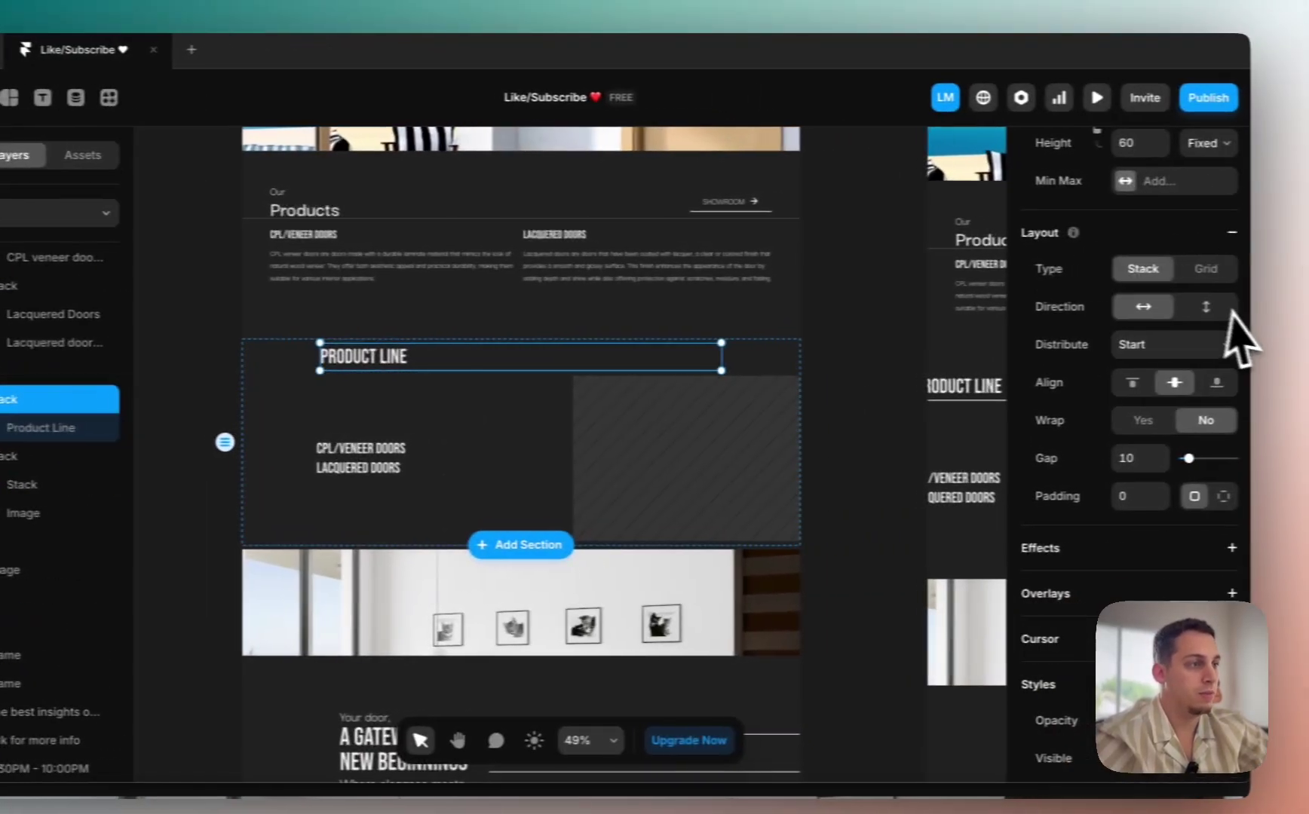
scroll(1176, 340, up, 5)
click(1184, 376)
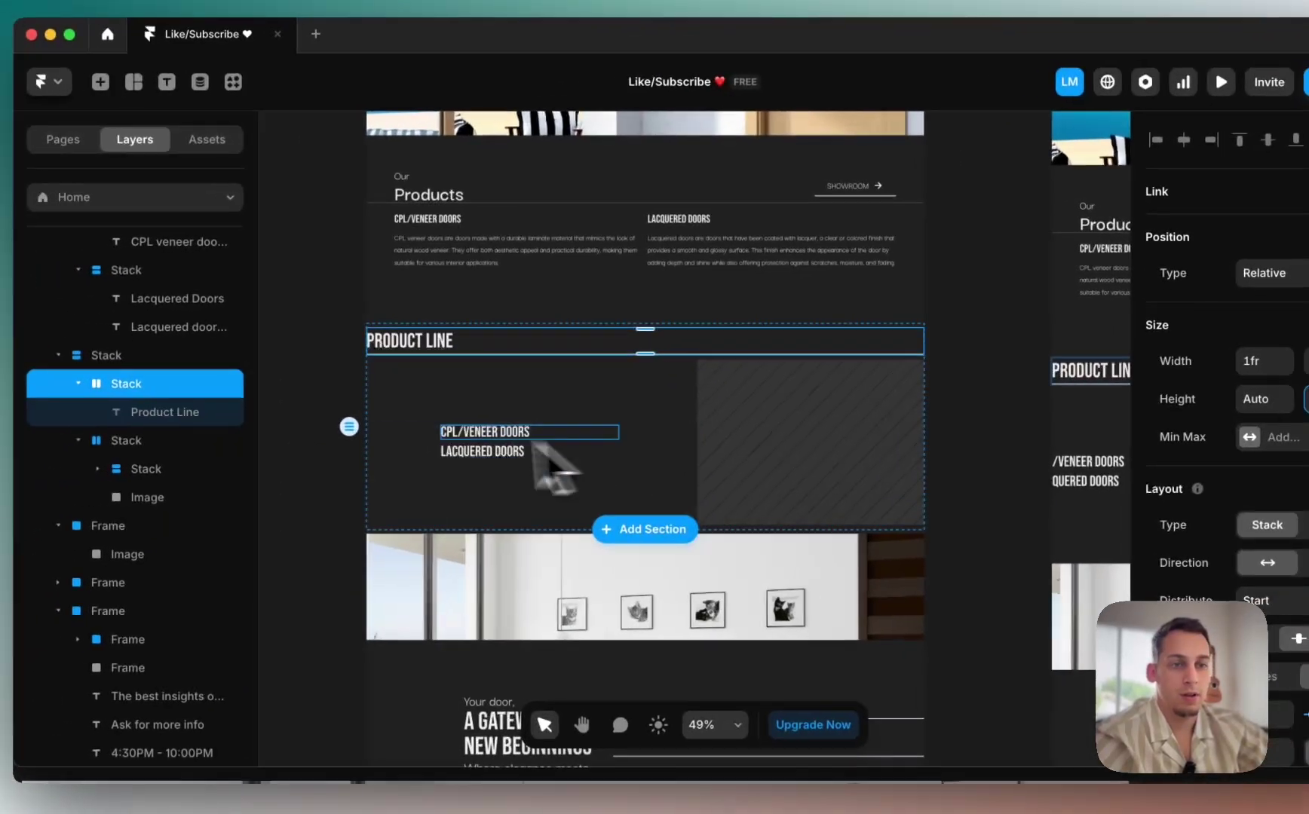
click(225, 445)
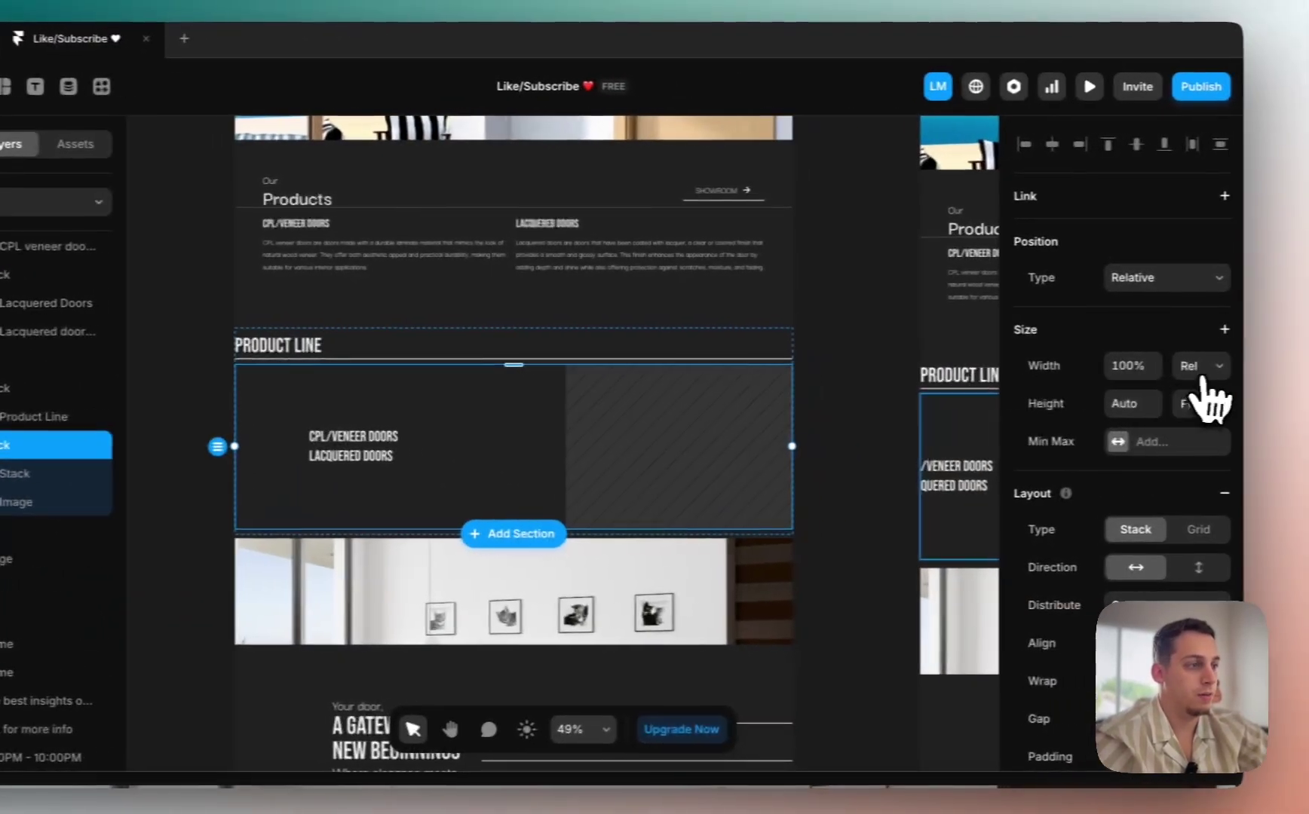
click(1180, 367)
click(1176, 368)
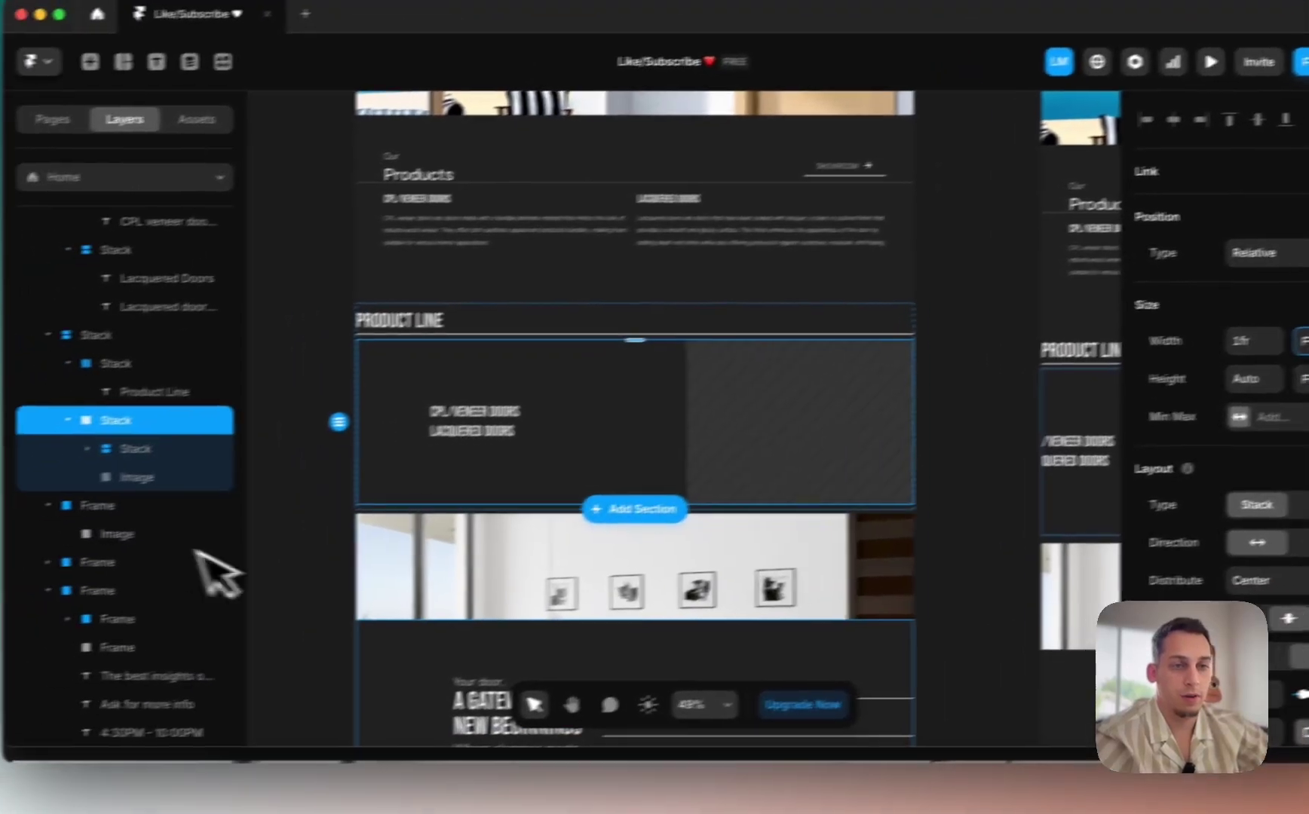
Step: Left-align the door-type list, then view the live EvroDoors site in Chrome
click(30, 473)
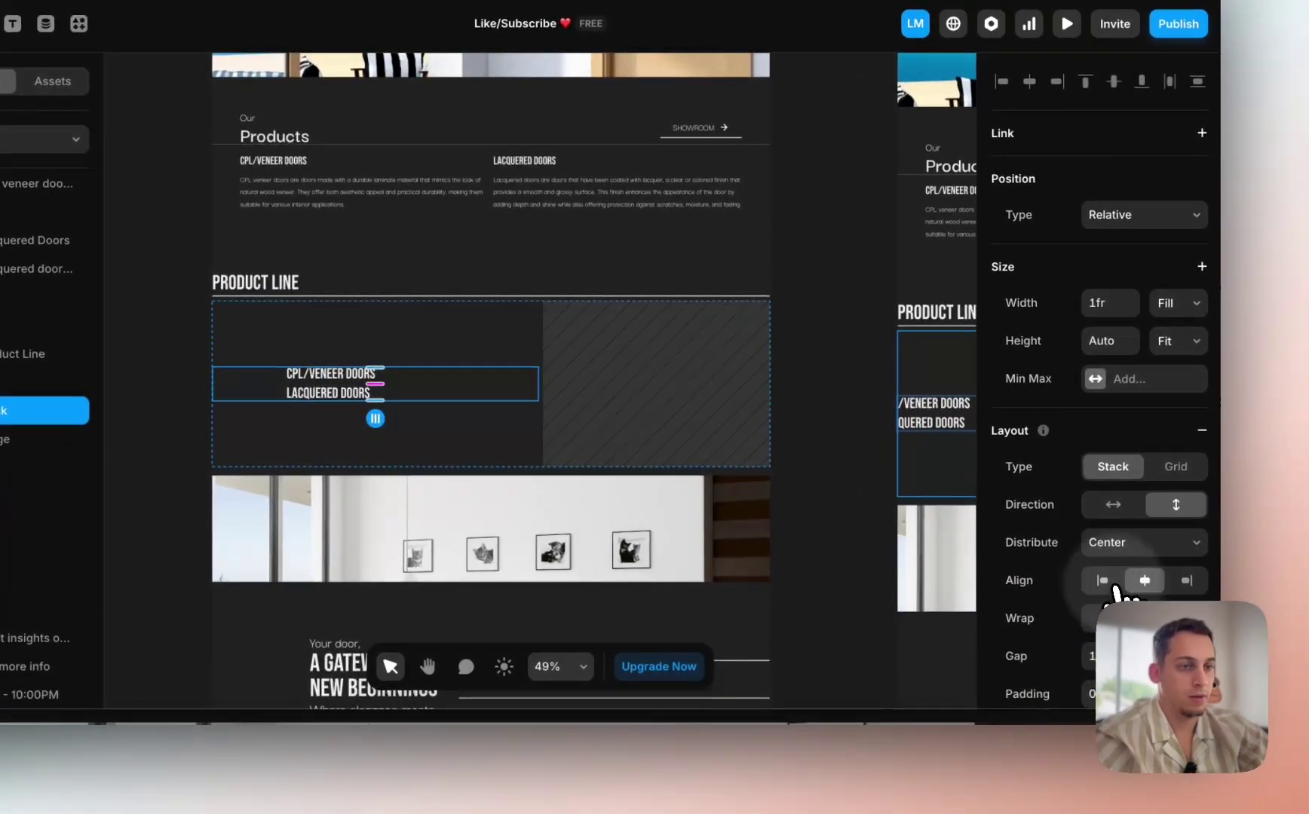
click(1128, 593)
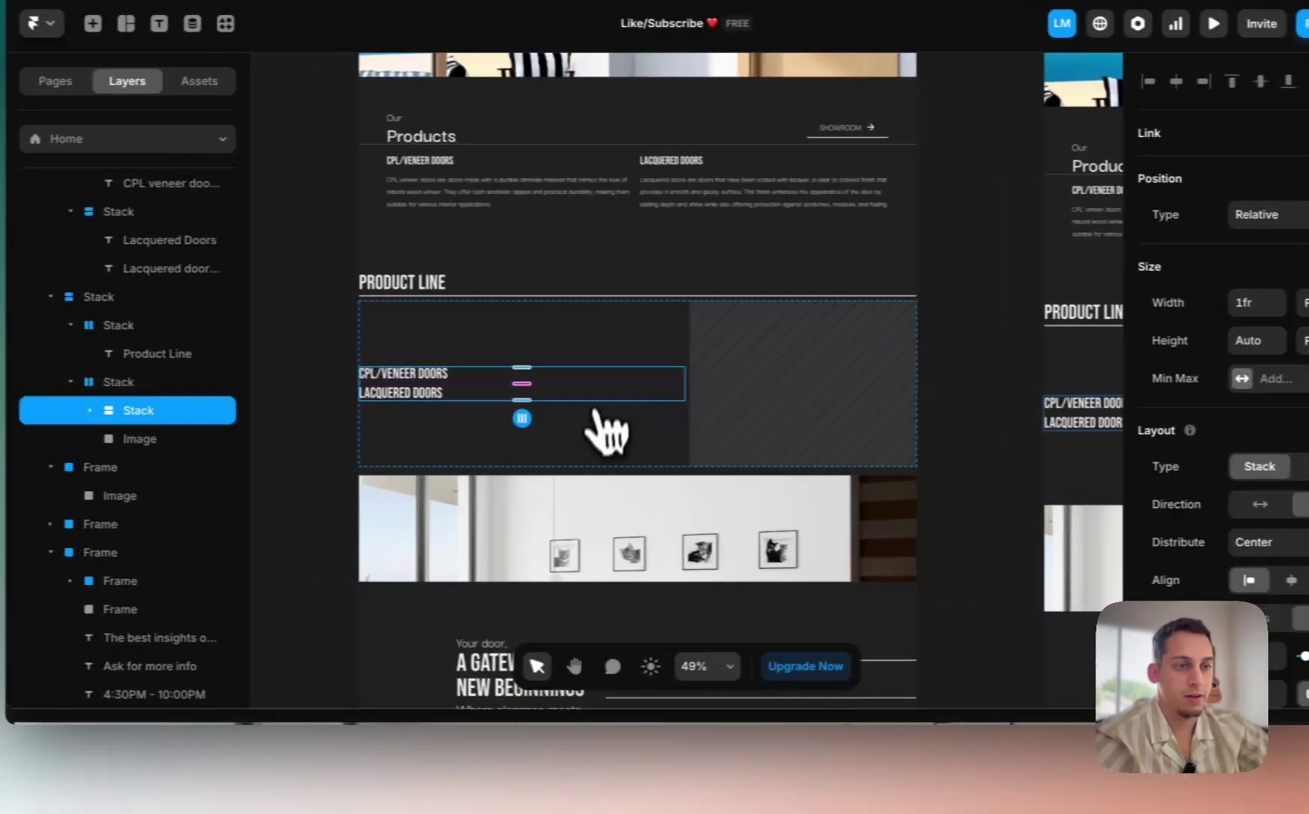
click(332, 791)
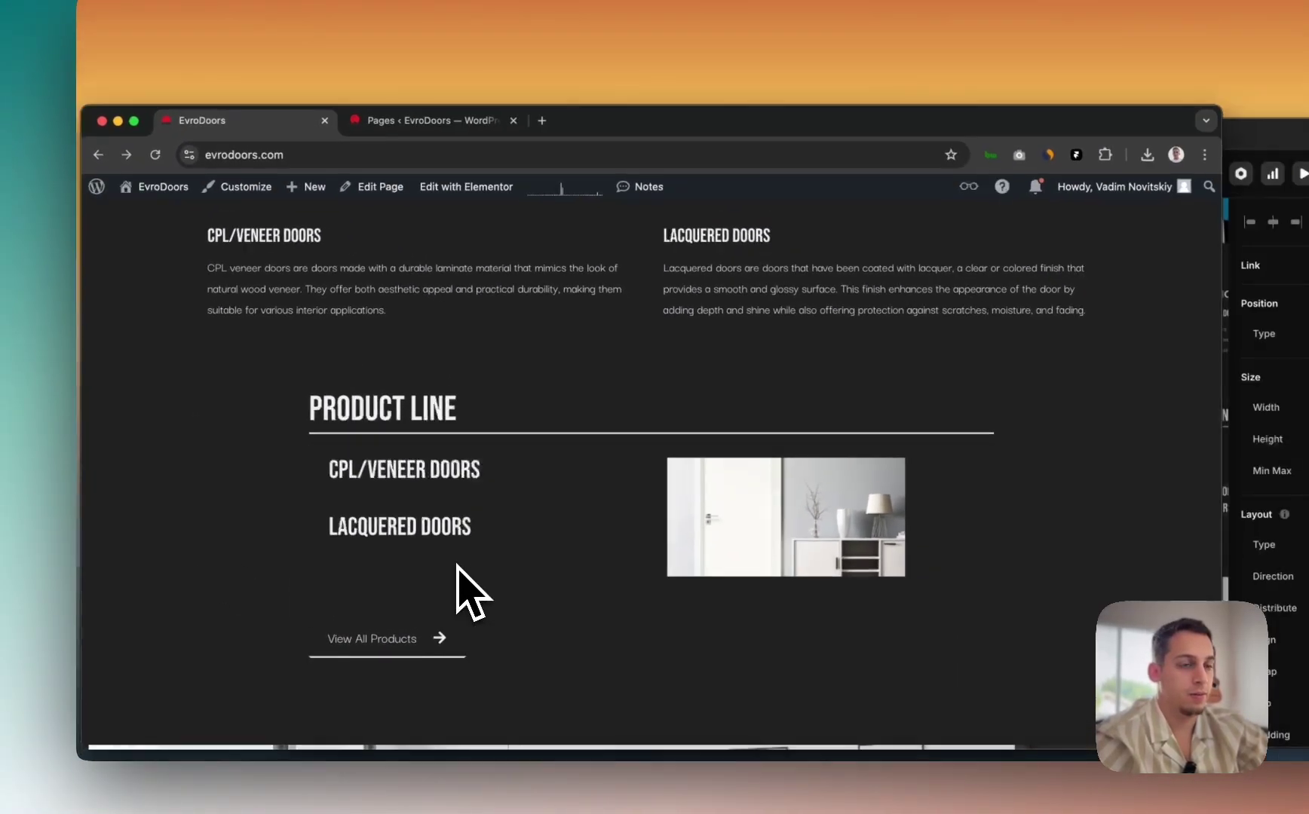
Step: Back in Framer, align the door-type list to the top of its row
key(ctrl+Up)
click(1037, 594)
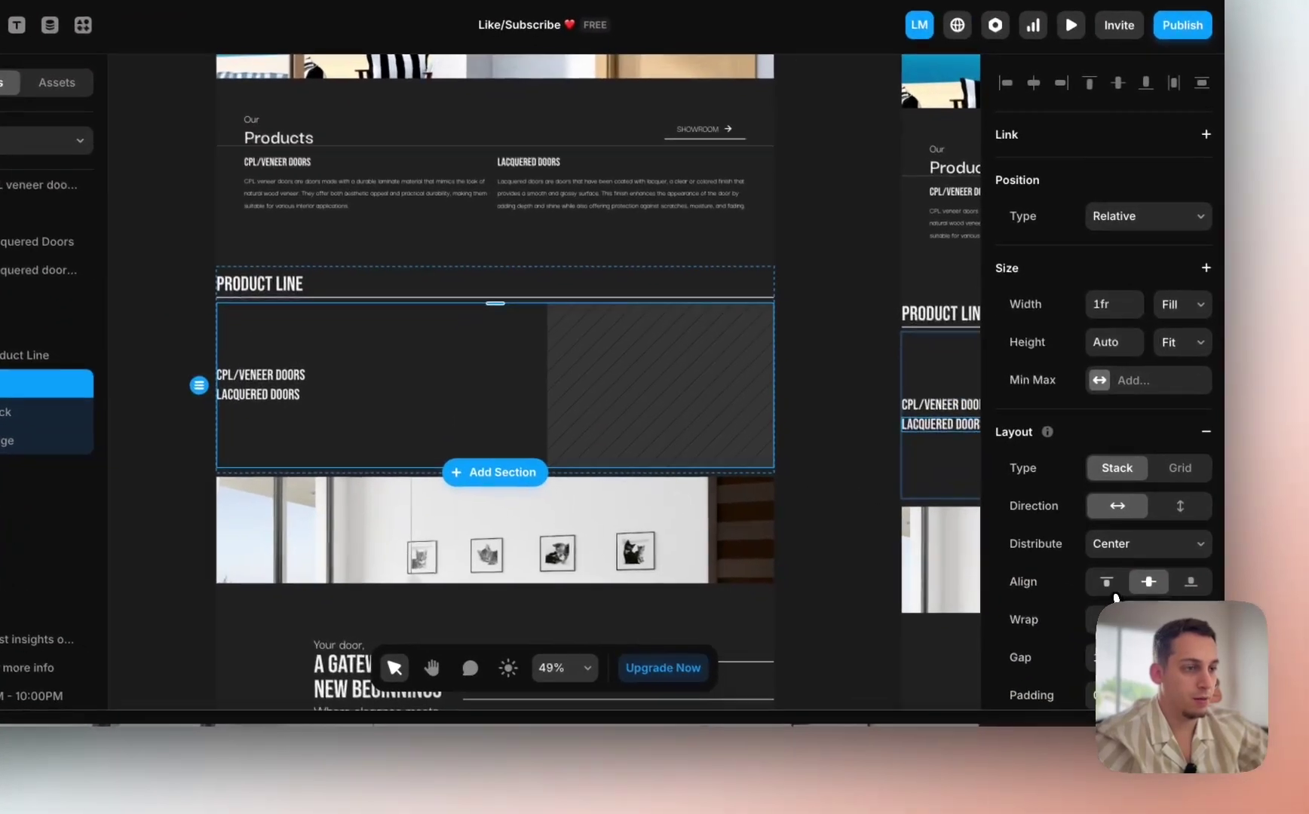
click(1212, 618)
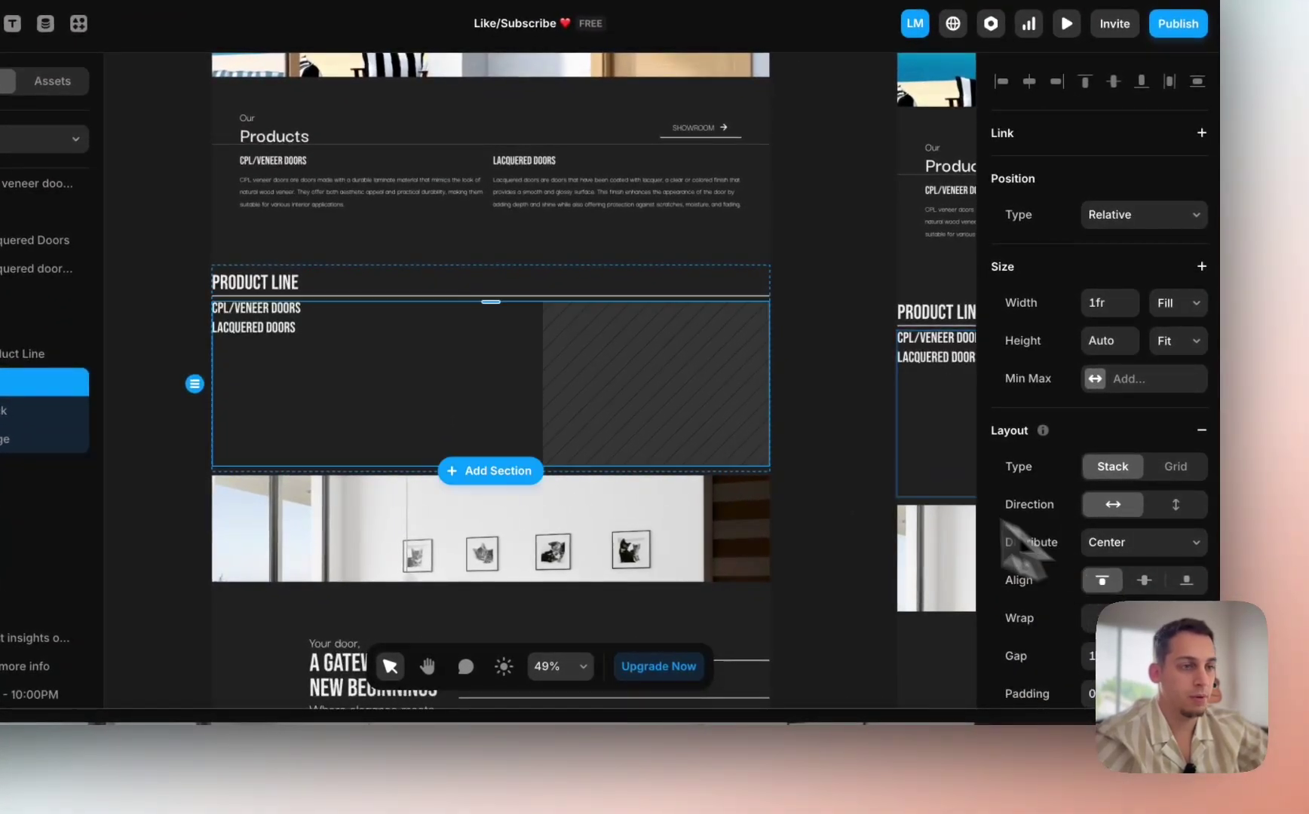
scroll(1044, 584, down, 3)
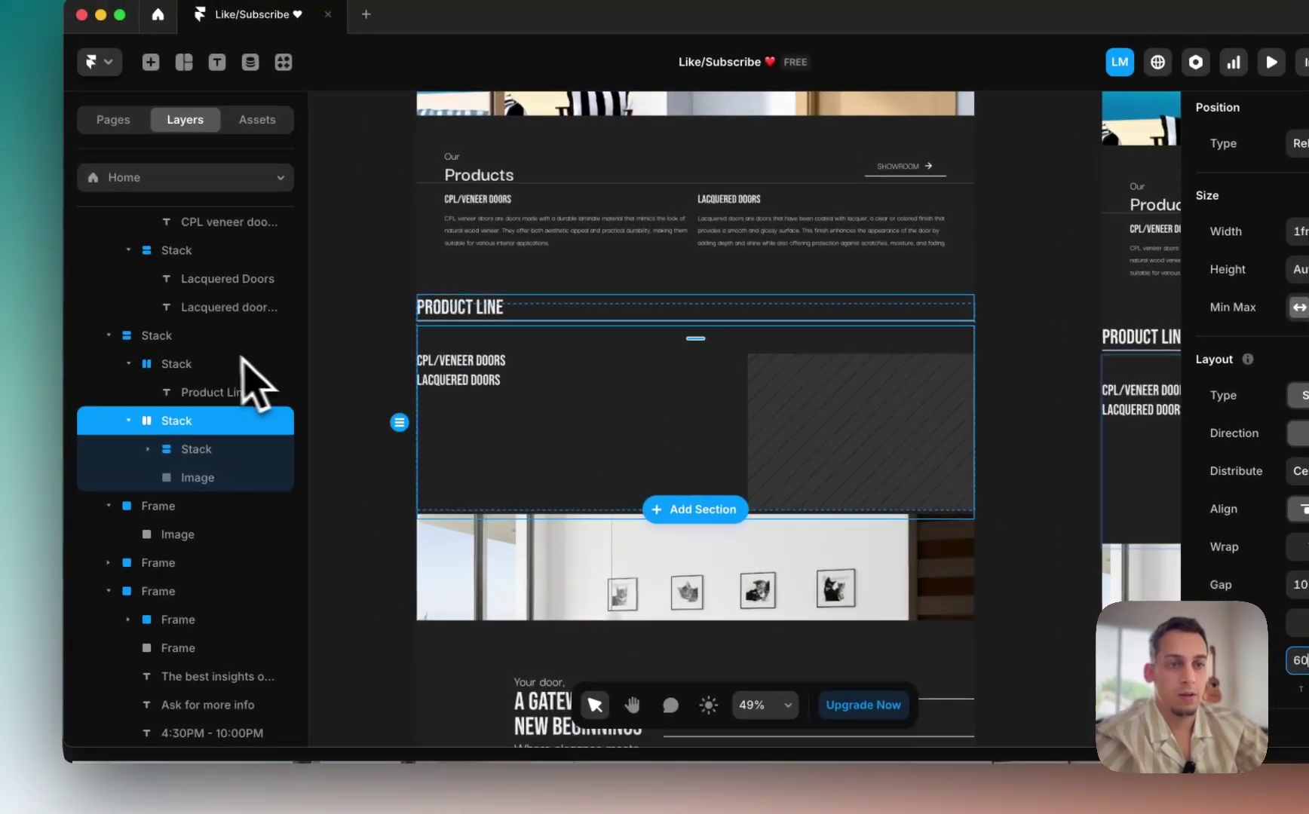
Step: Set the Product Line section height to Fit Content and raise its padding three steps
click(0, 303)
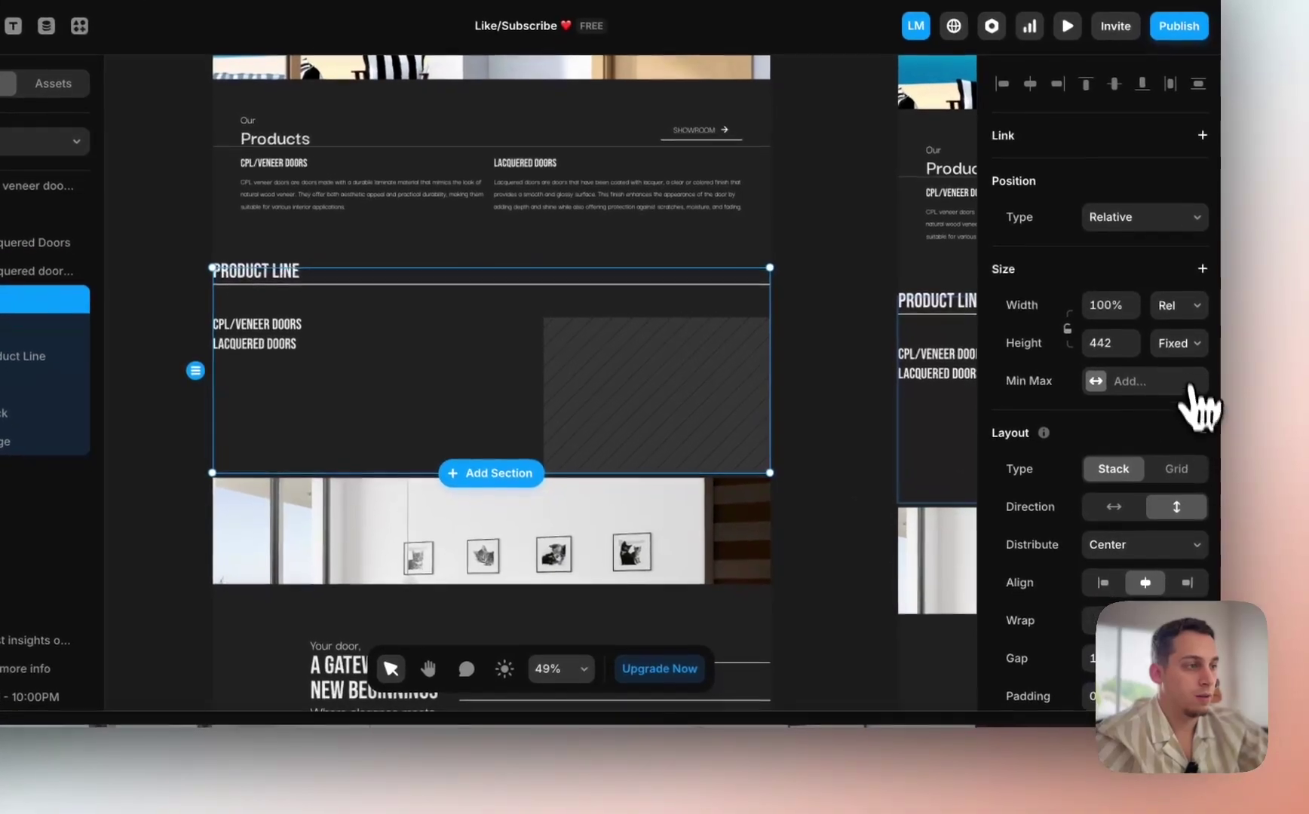
click(1178, 343)
click(1181, 406)
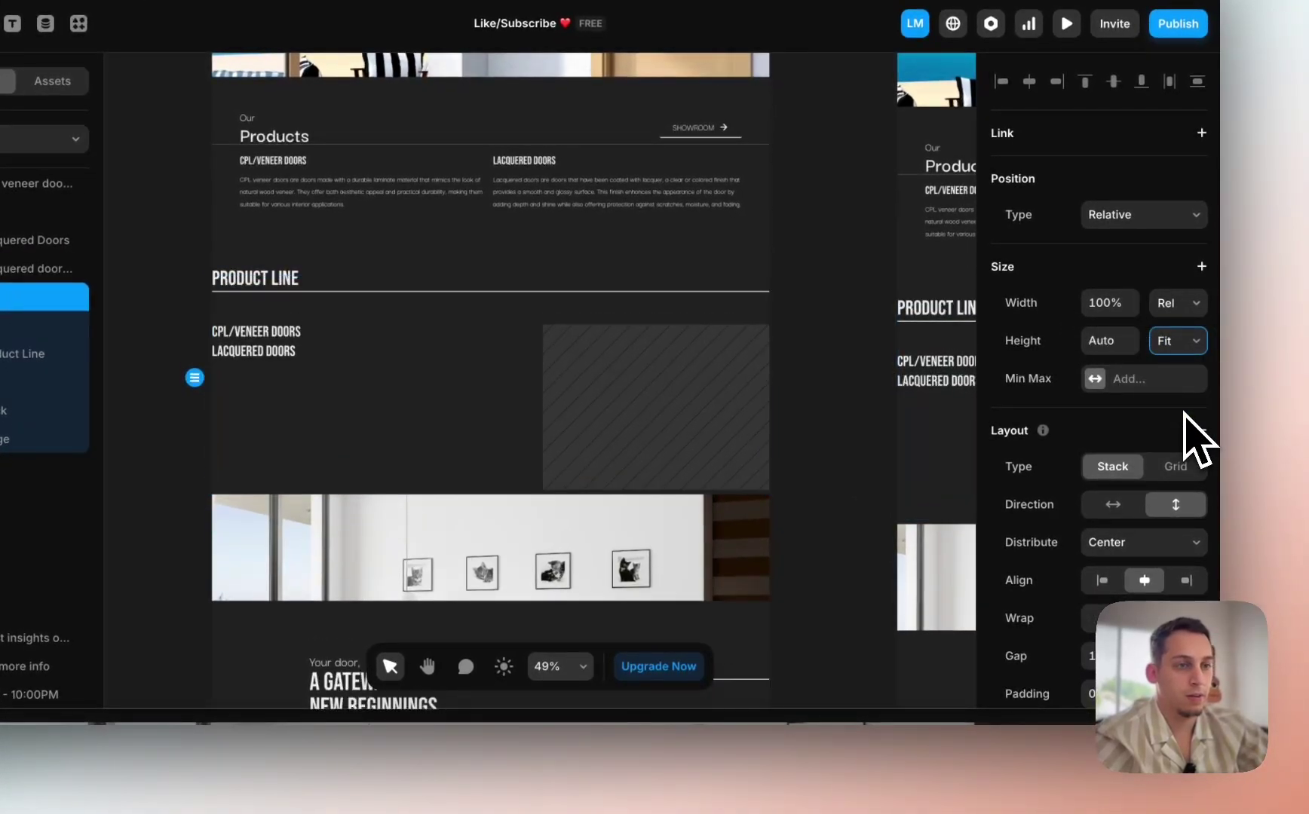
scroll(1154, 532, down, 2)
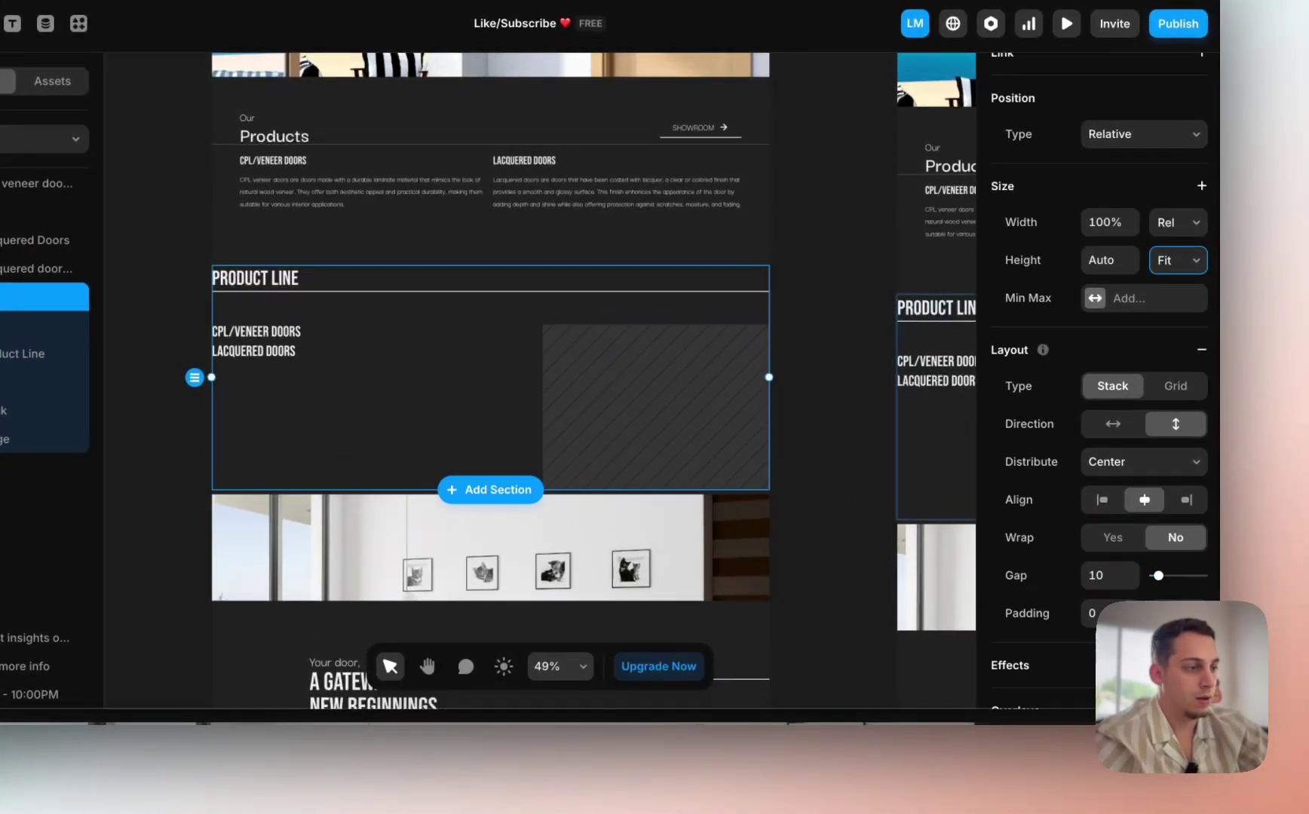
key(shift+Up)
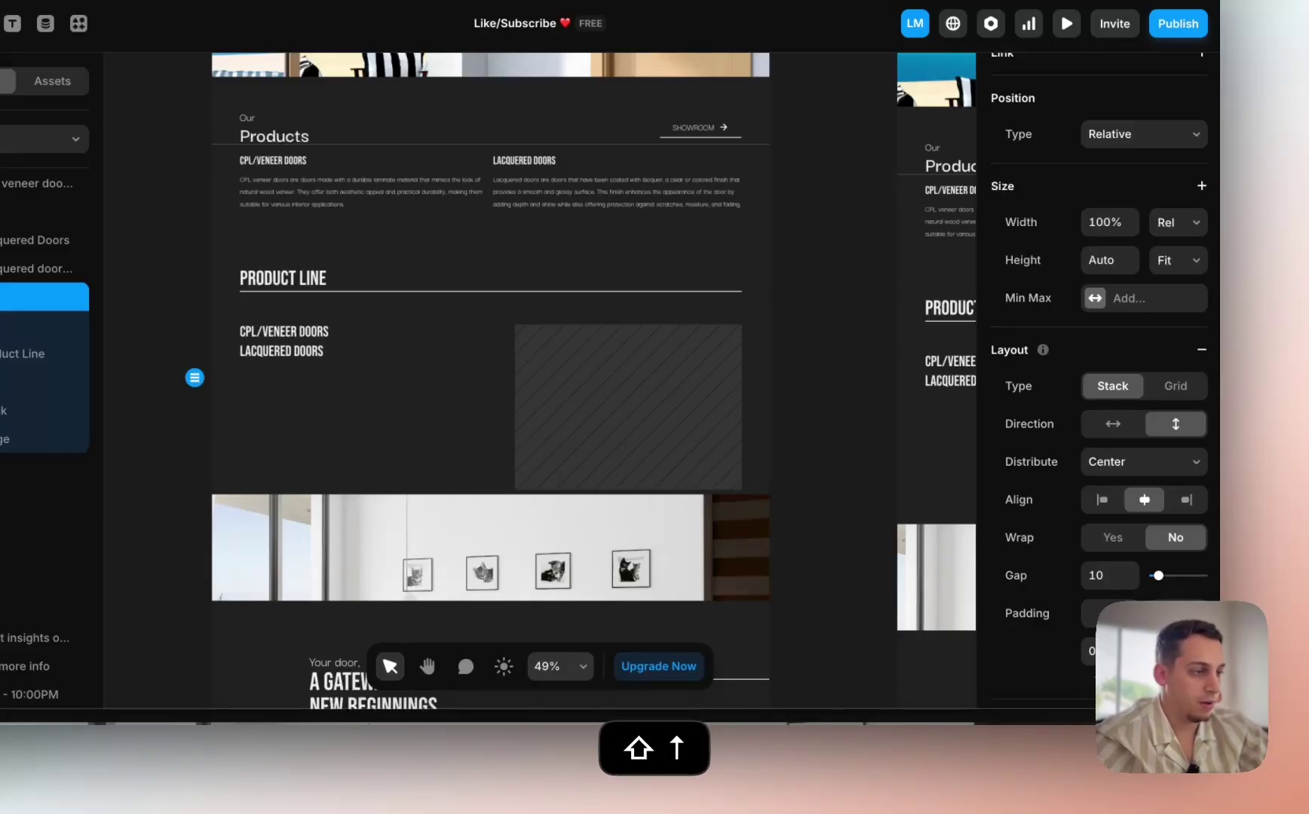
key(shift+Up)
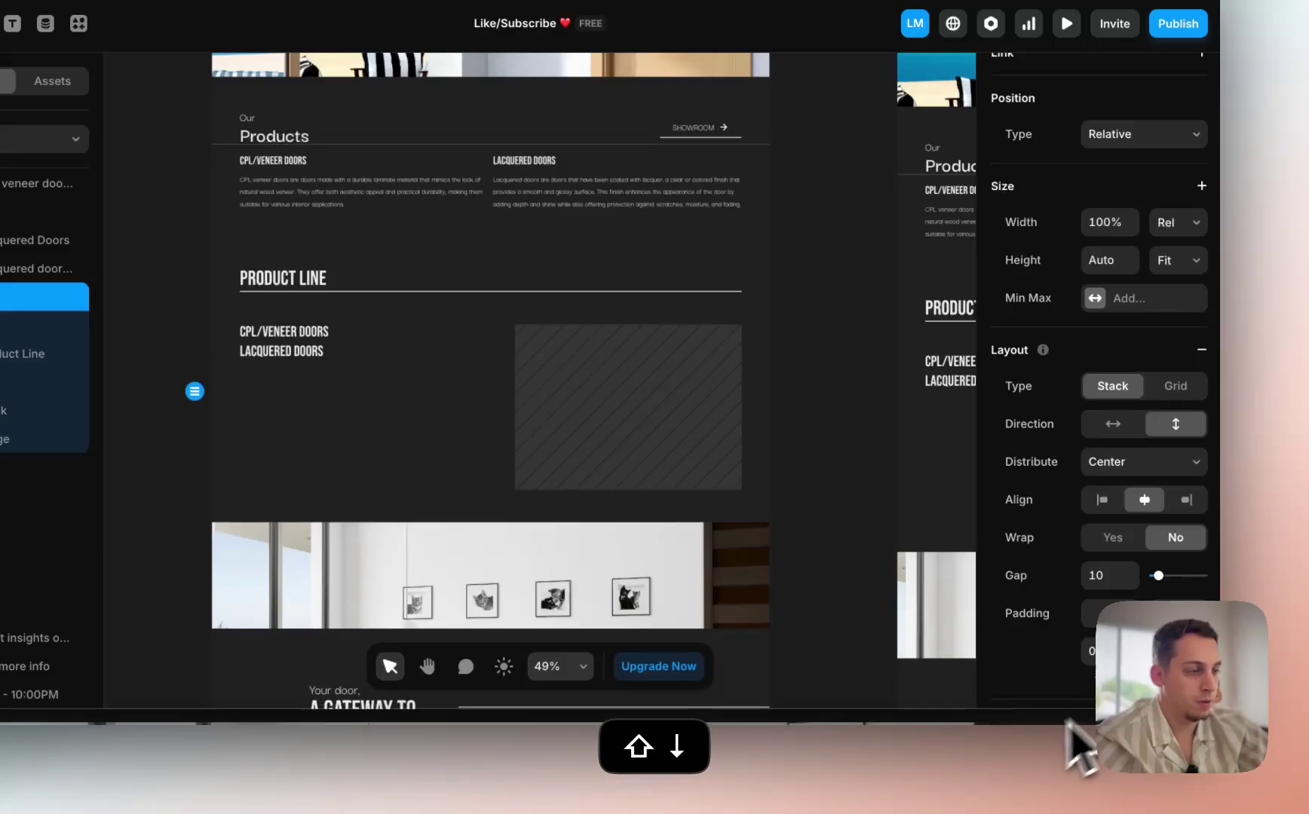
key(shift+Up)
key(shift+Up)
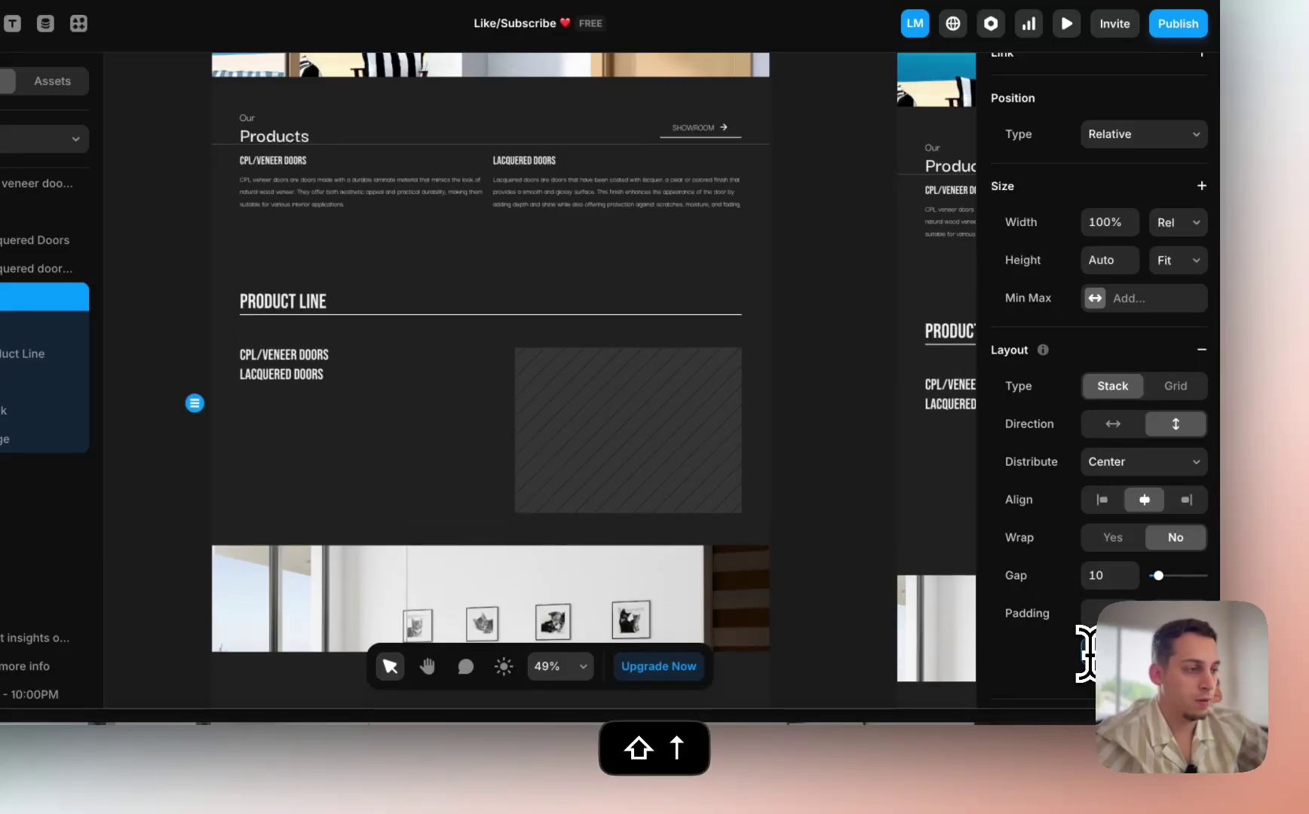
scroll(487, 318, up, 3)
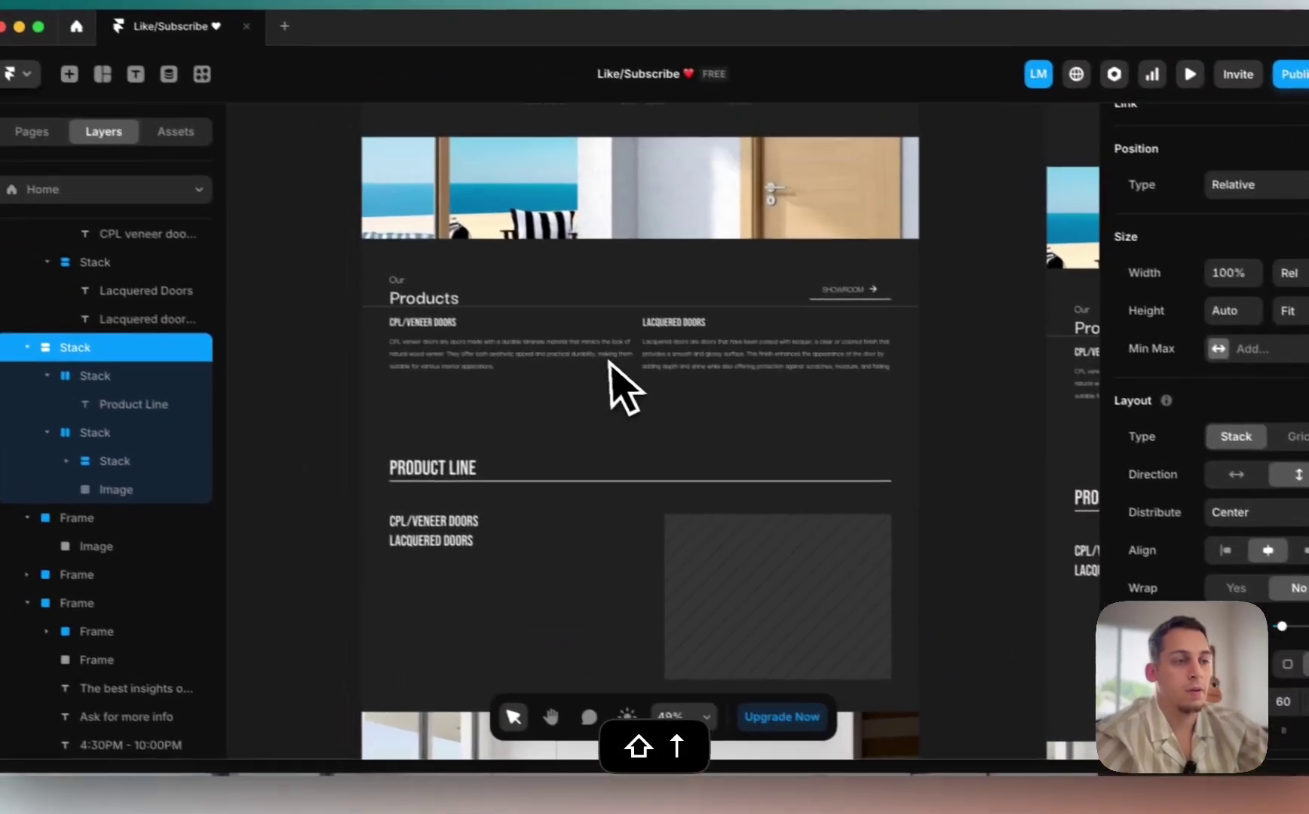
Step: Set the Product Line section's width to Fill the available page width
click(348, 406)
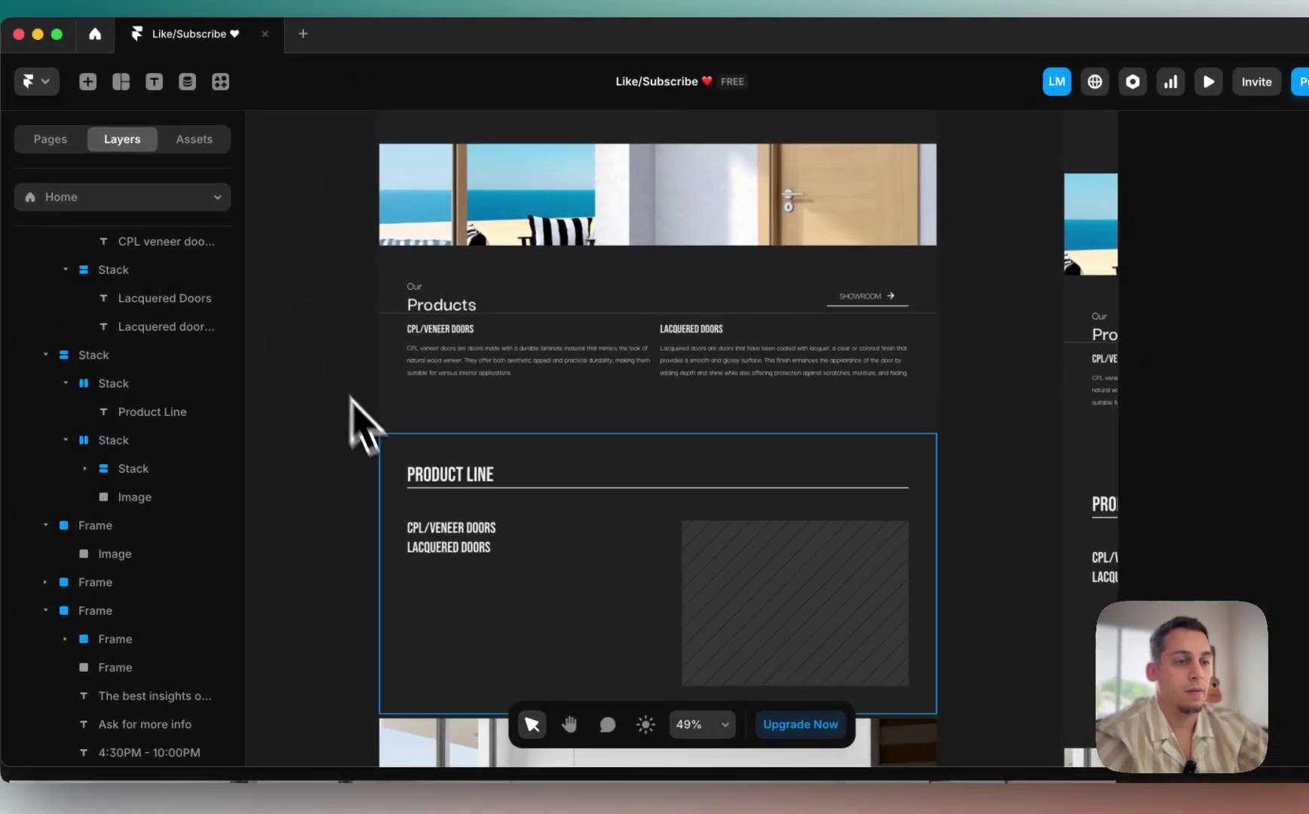
click(388, 489)
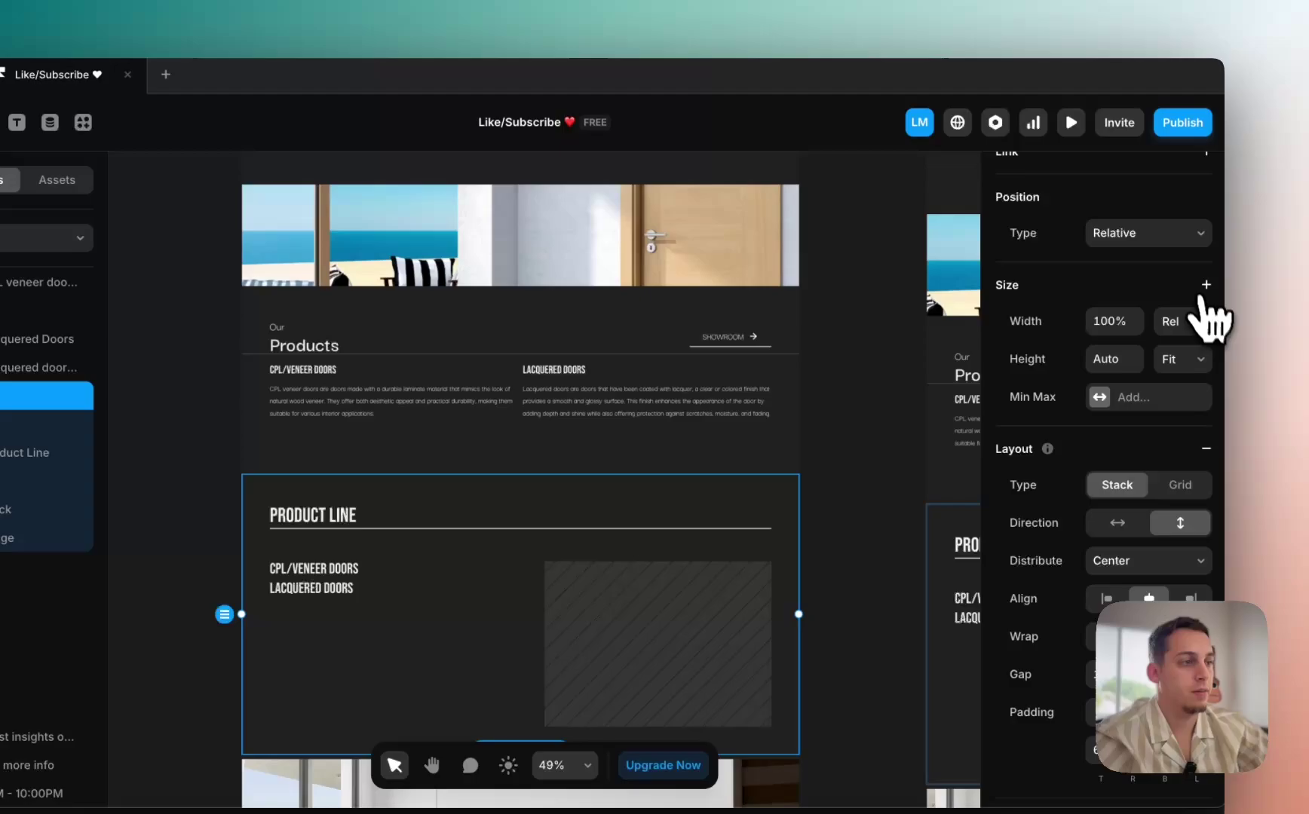
click(1247, 273)
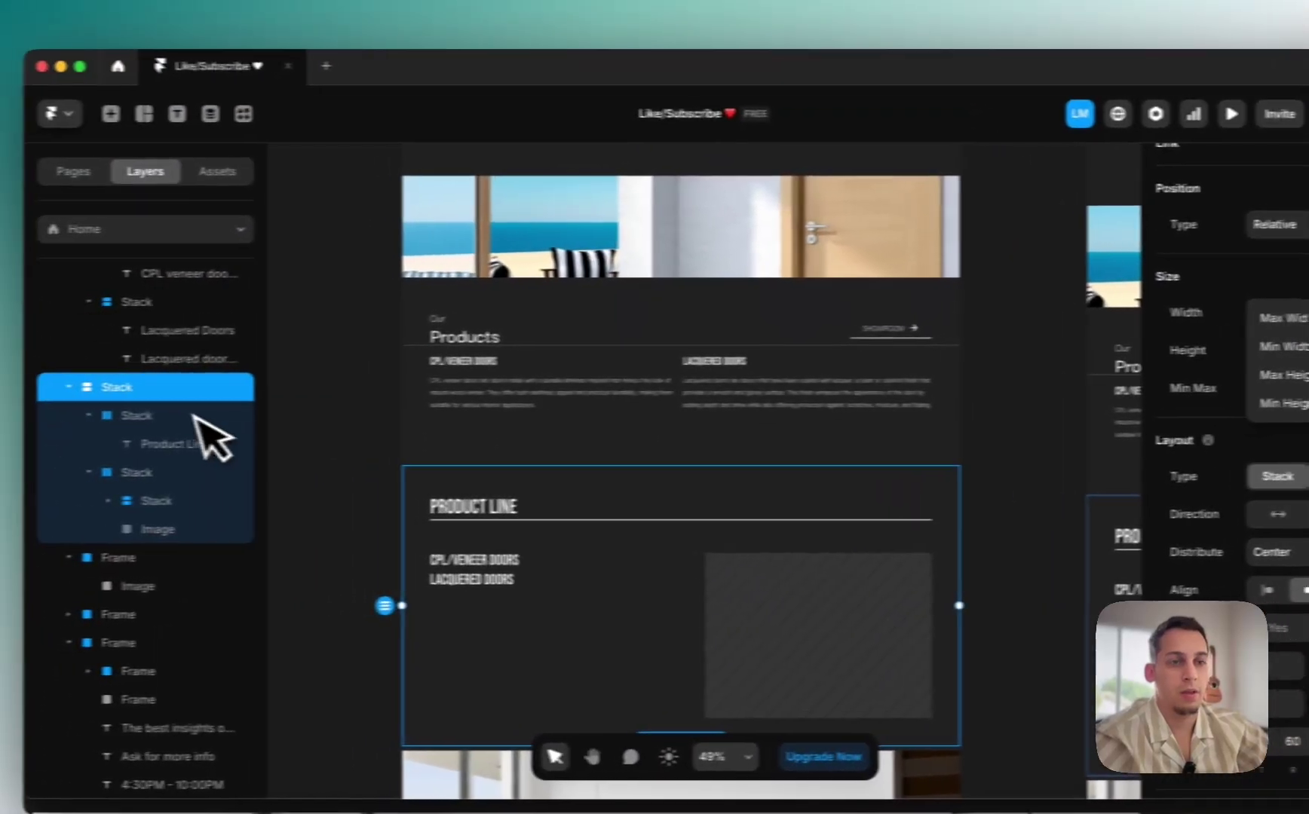
click(45, 397)
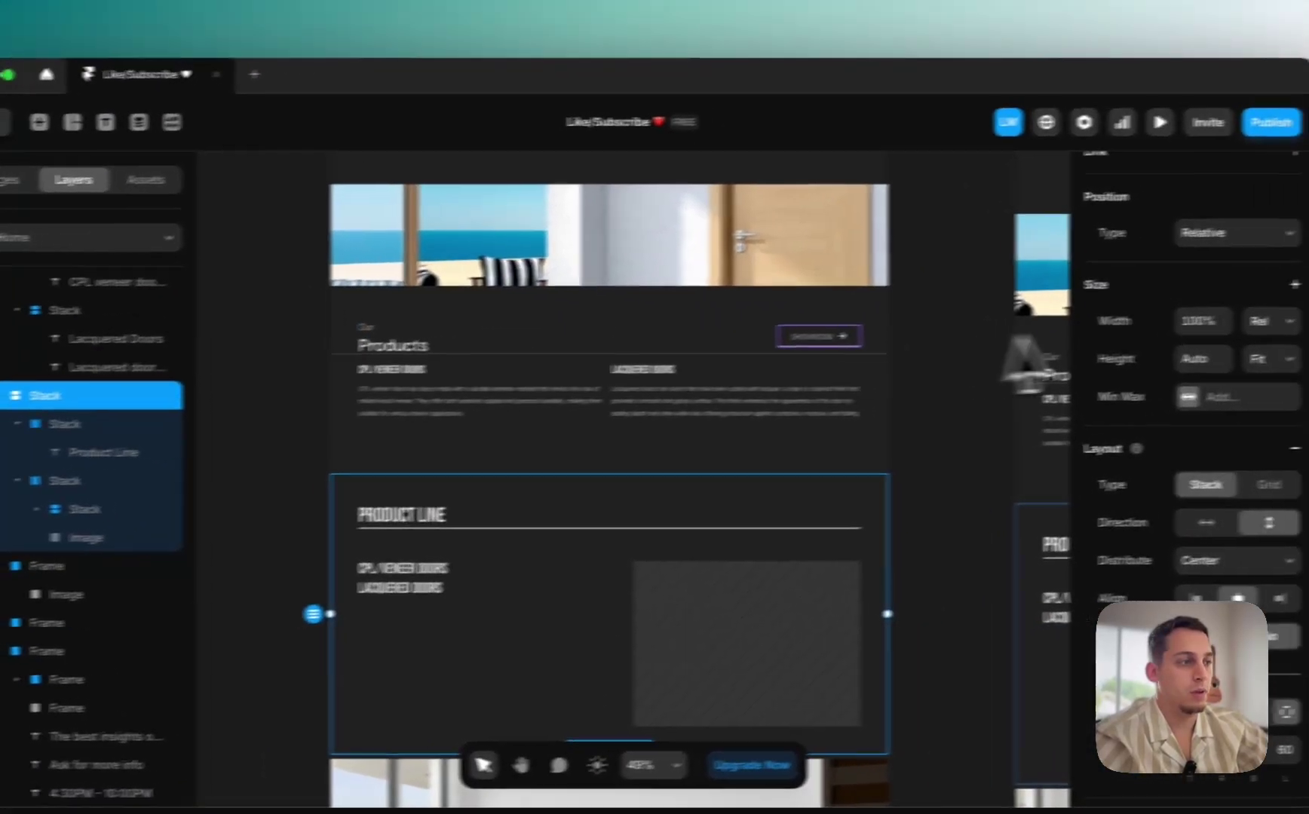
click(1271, 321)
click(1244, 341)
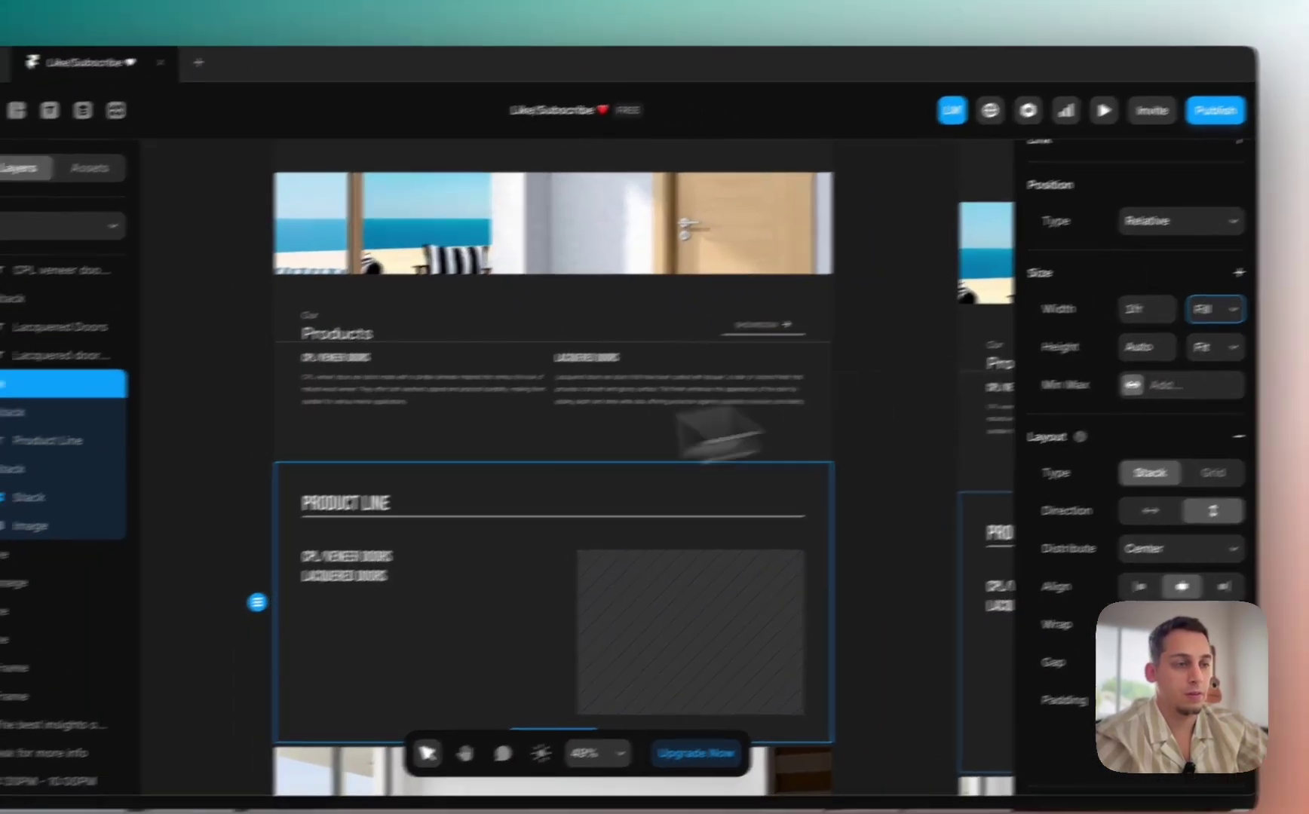
click(284, 484)
Step: Check the image placeholder's width options, keeping its 1fr width and 356 height
scroll(362, 451, down, 3)
scroll(380, 456, down, 3)
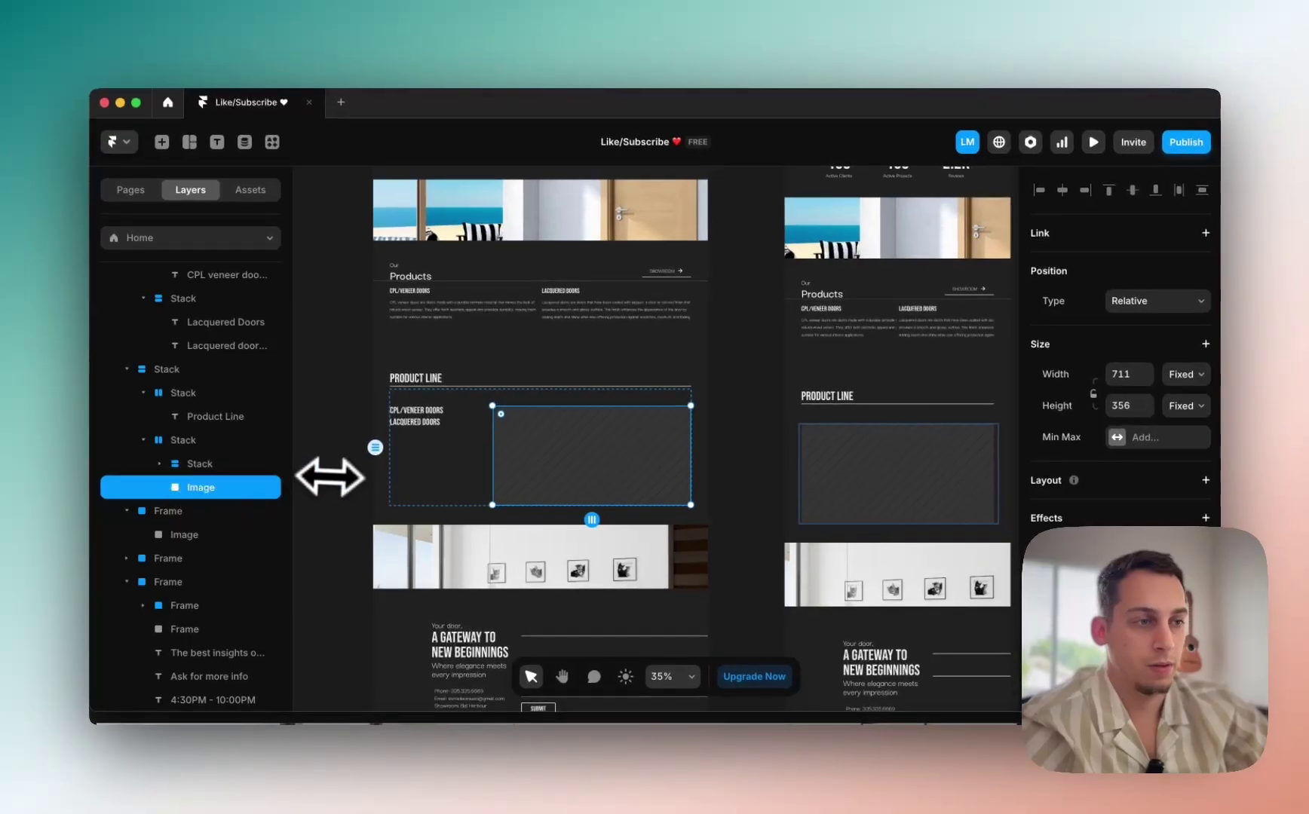
scroll(369, 467, right, 1)
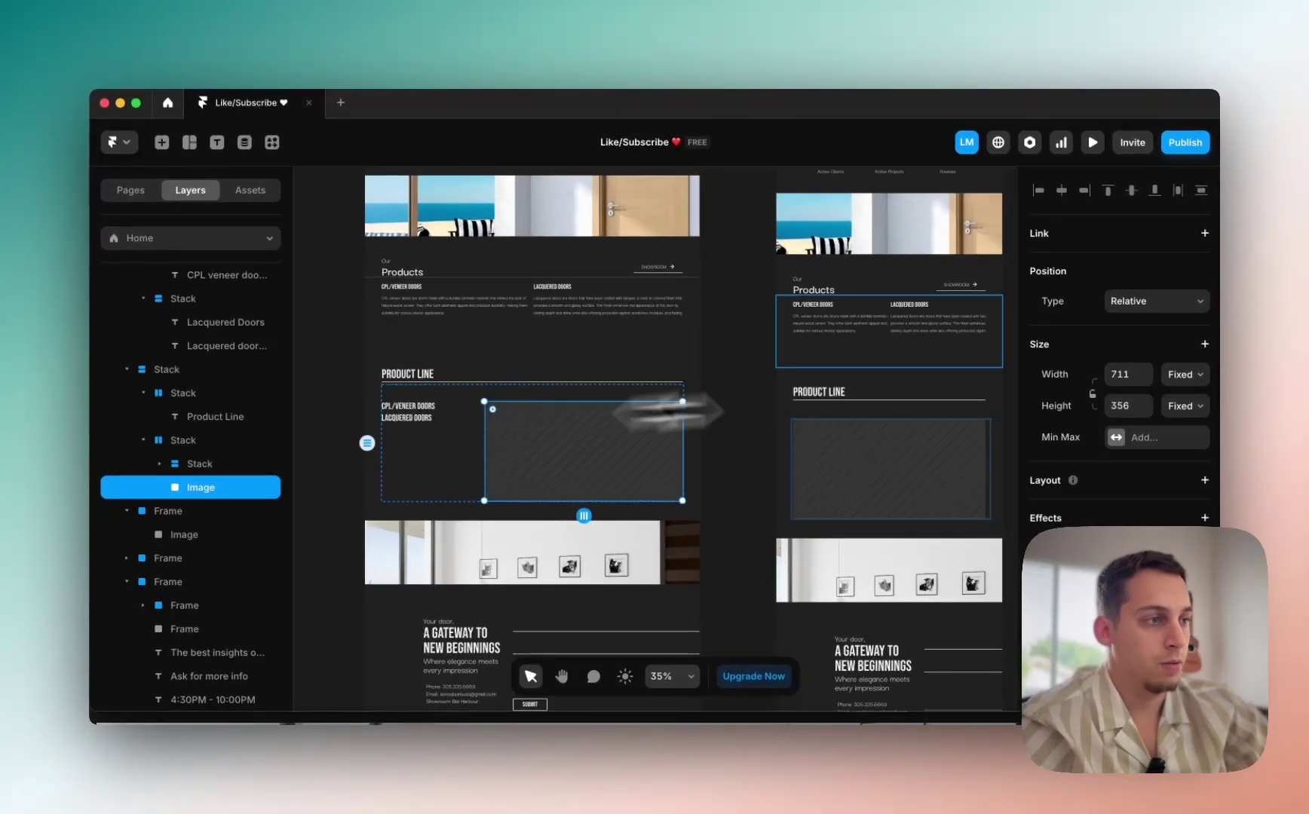
click(1185, 375)
key(Escape)
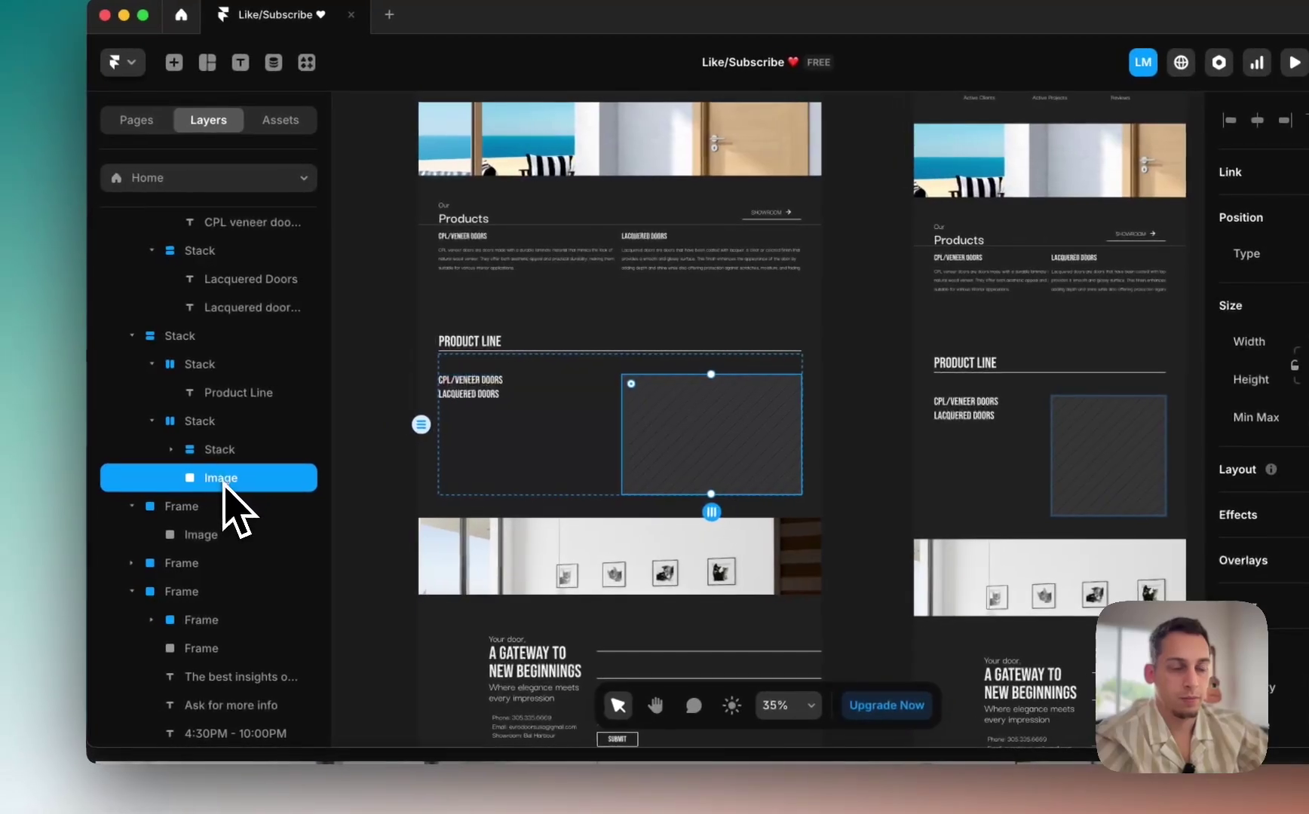
scroll(370, 479, down, 3)
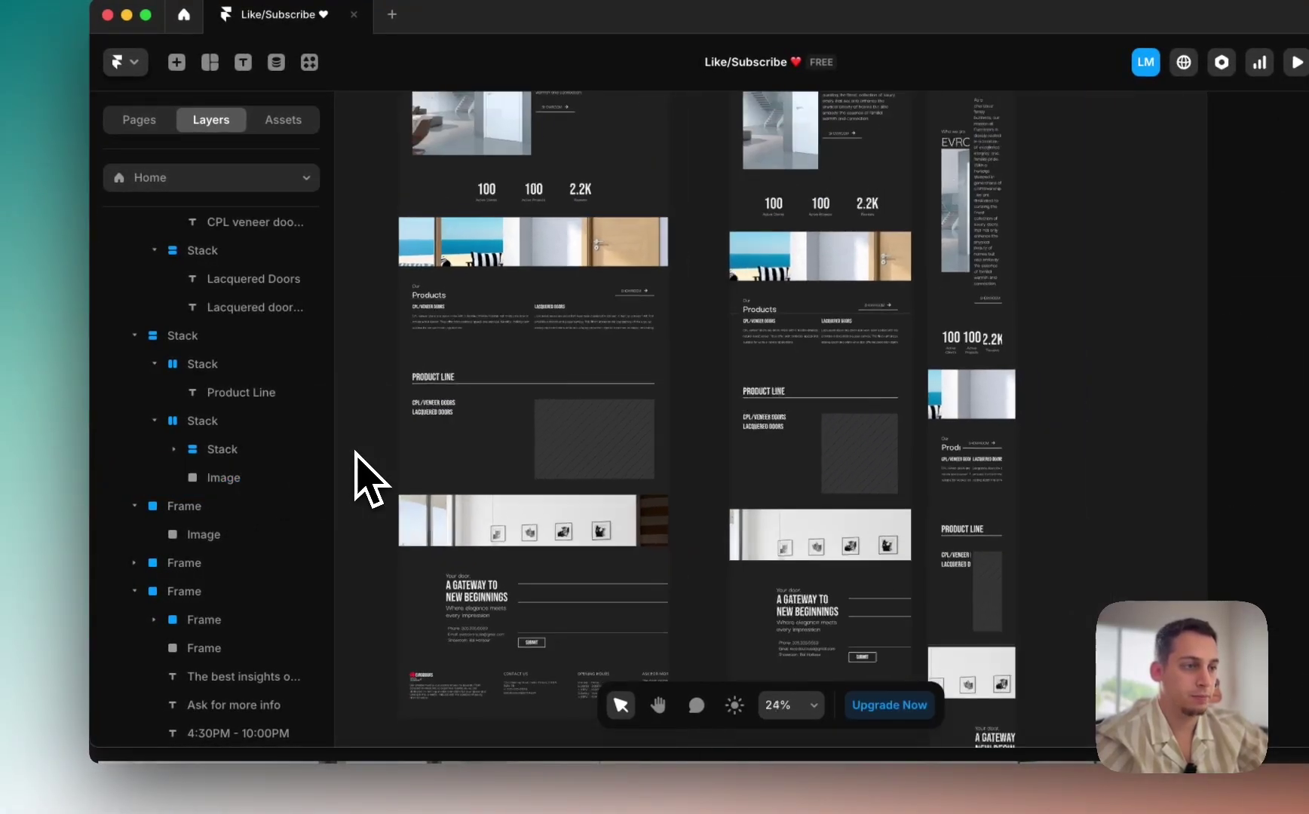
scroll(370, 479, down, 2)
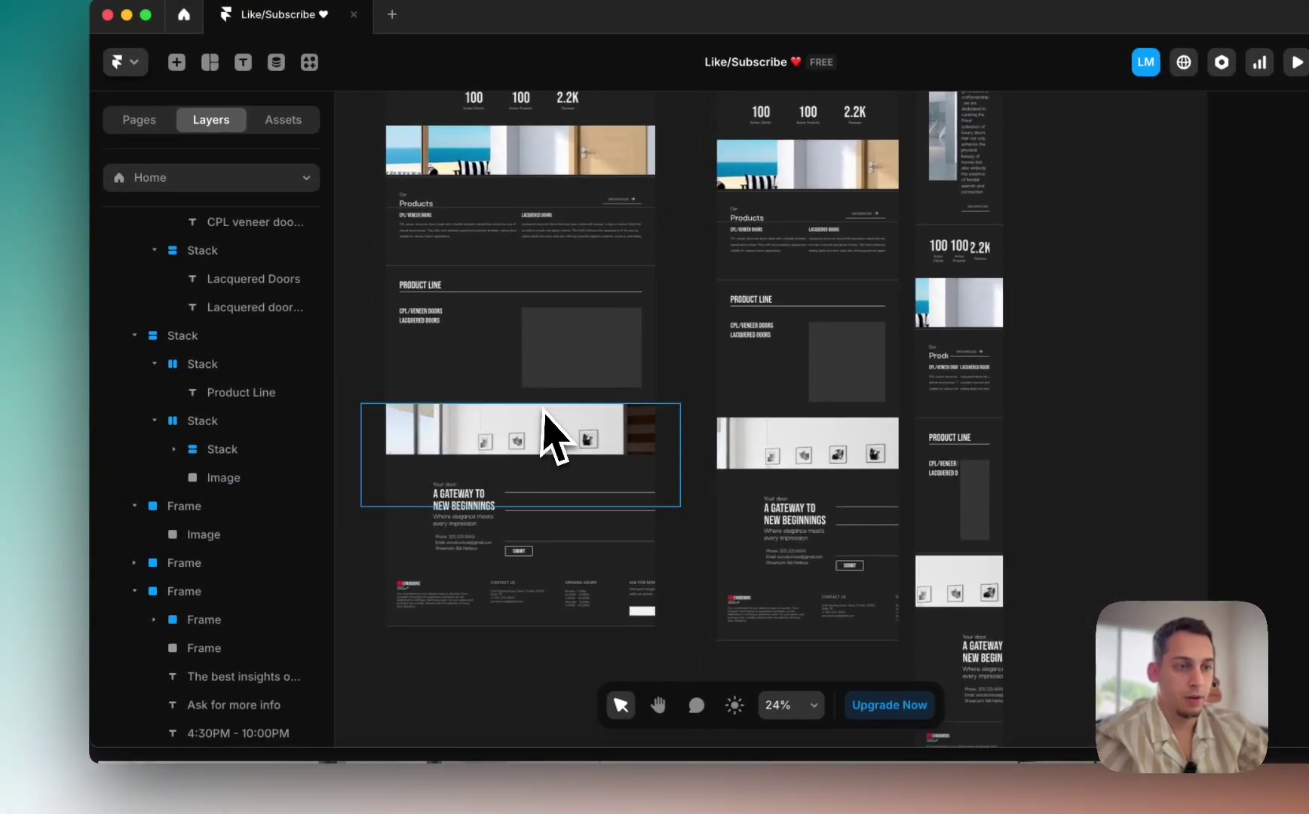
click(264, 507)
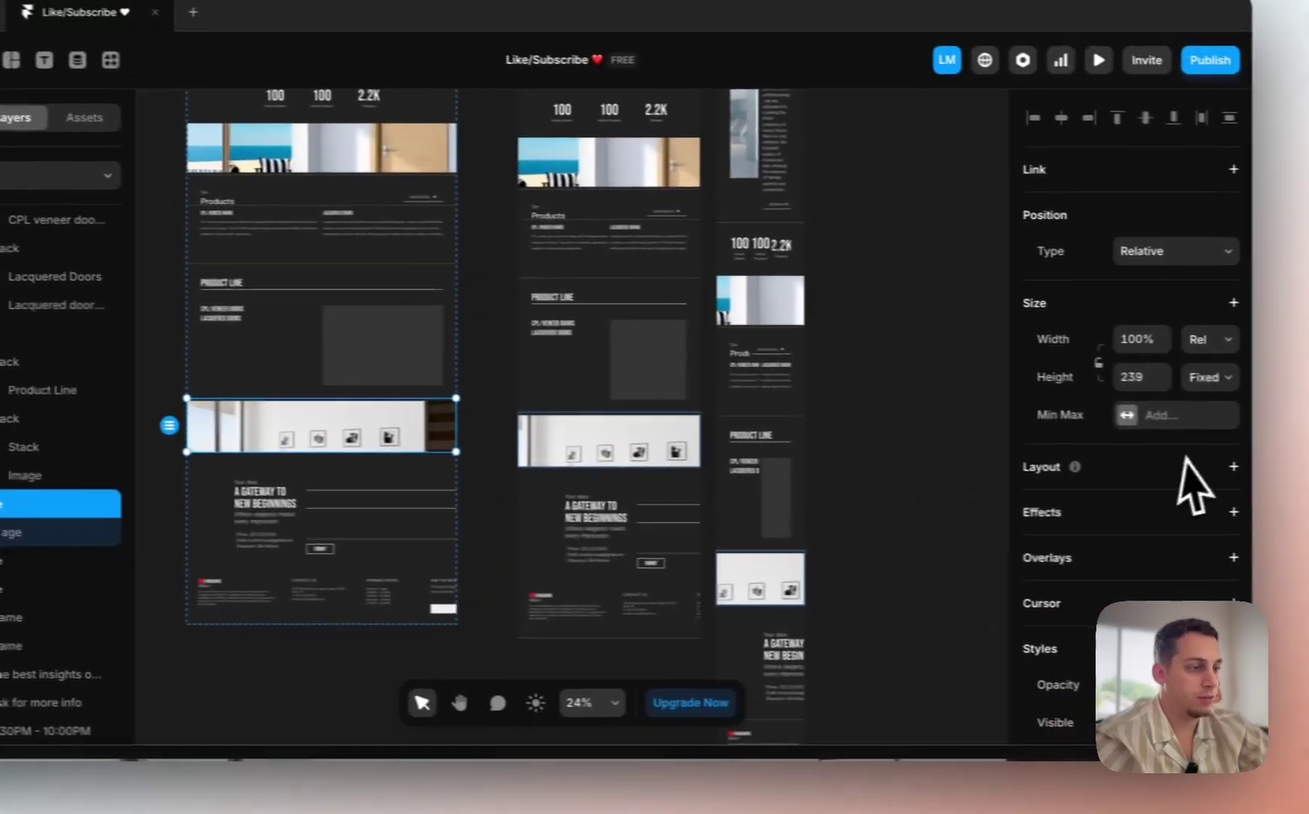
scroll(1146, 461, up, 3)
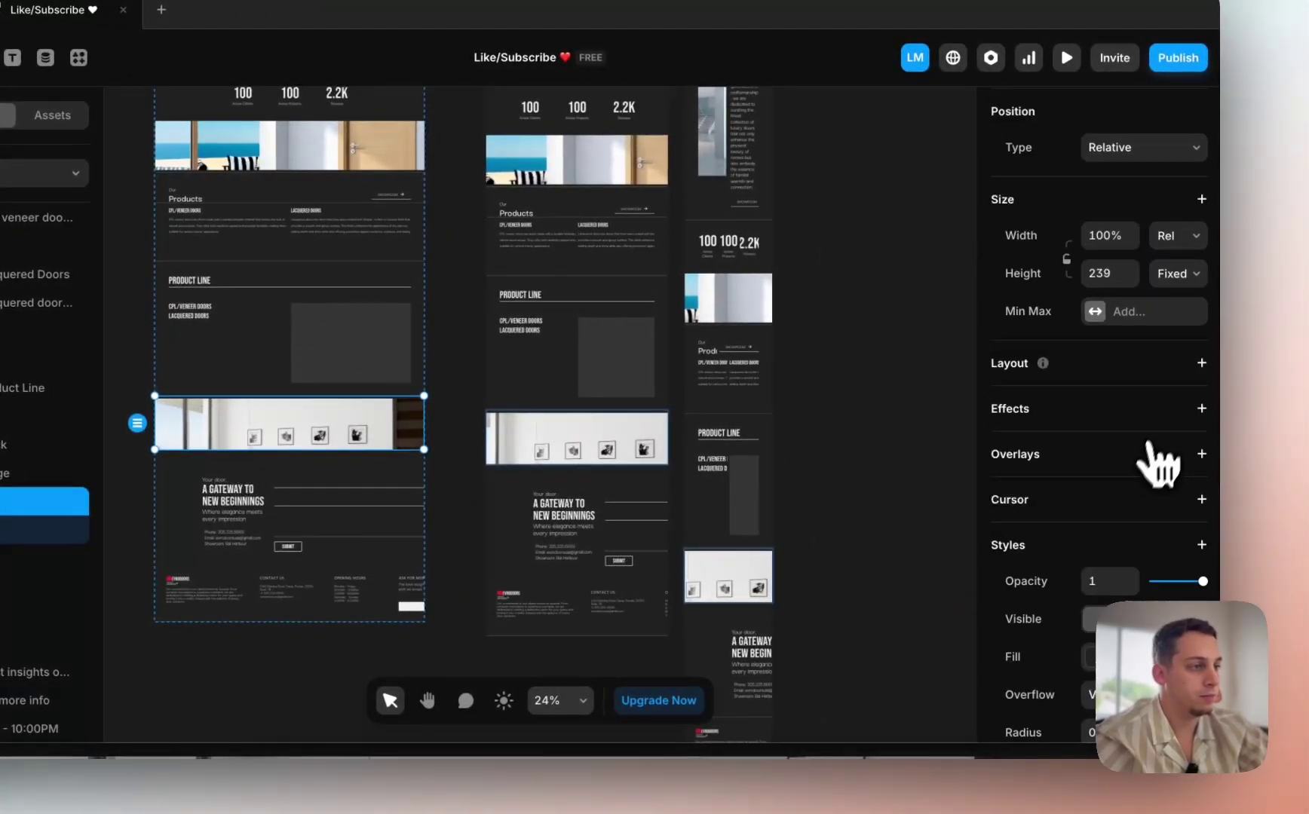
click(1202, 363)
click(3, 529)
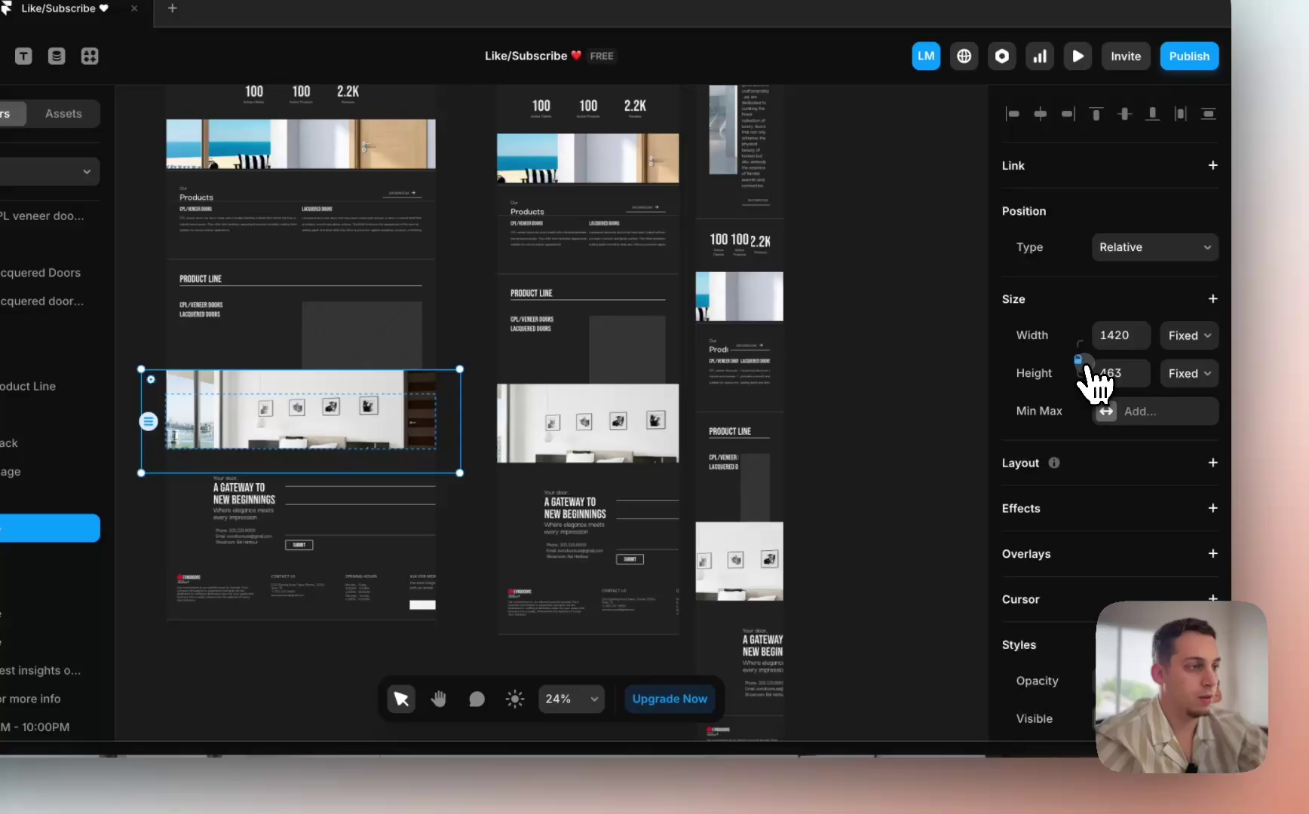
click(1187, 397)
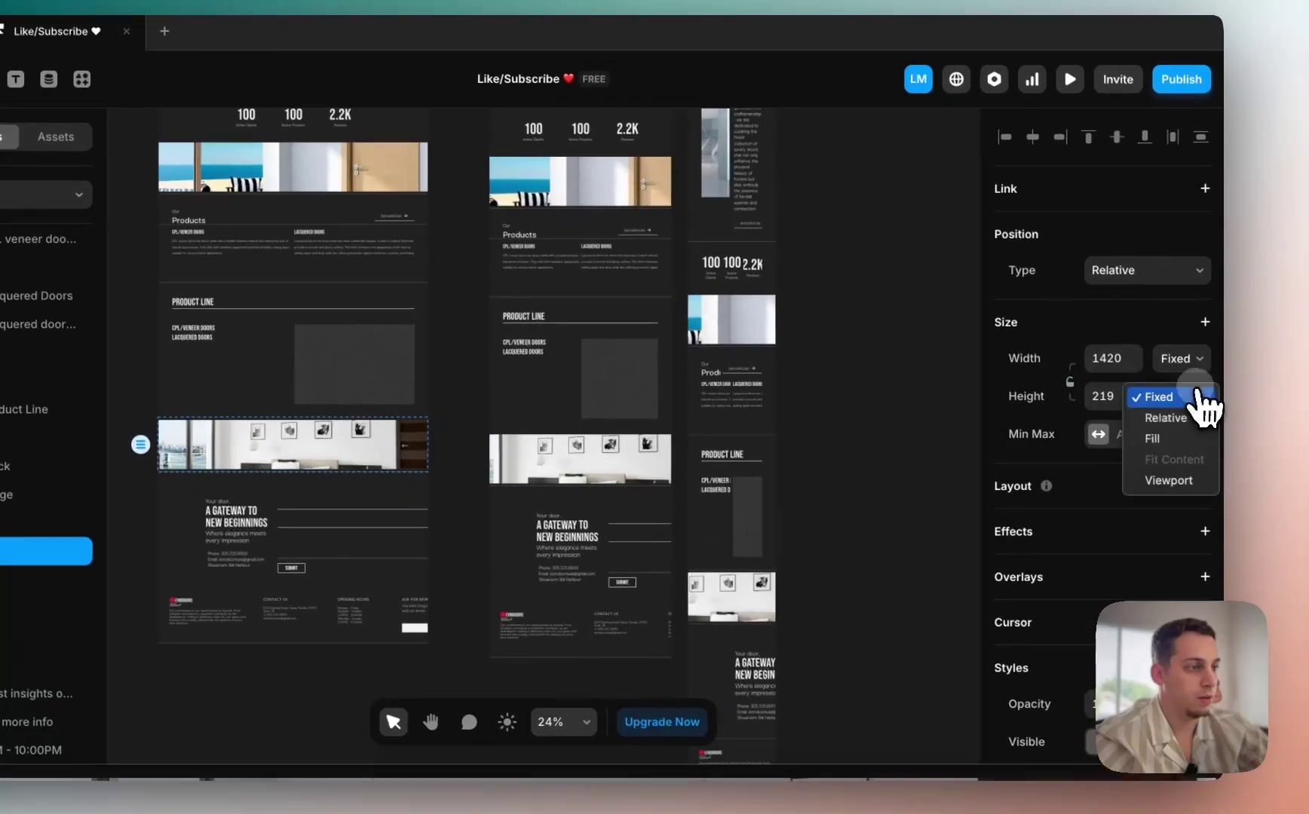
click(1161, 438)
click(1197, 365)
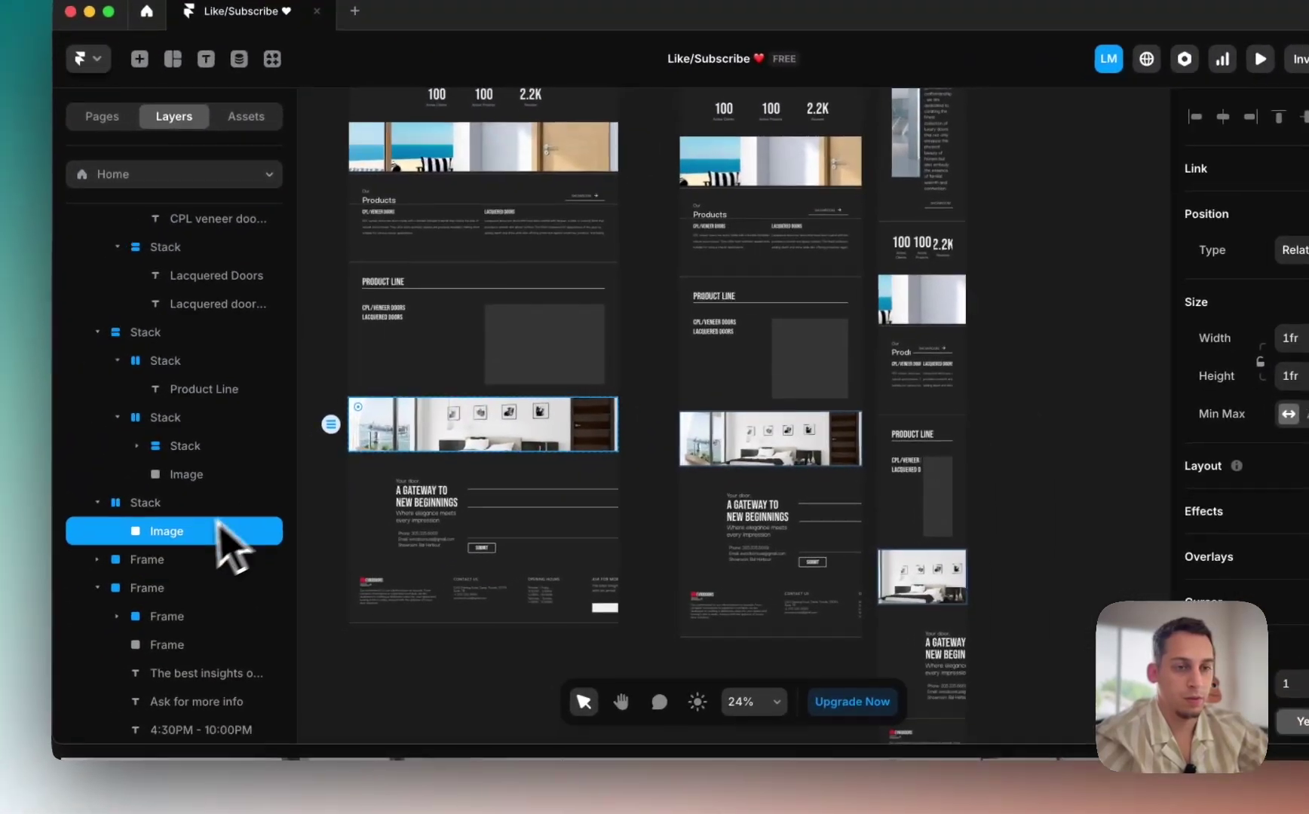
click(42, 533)
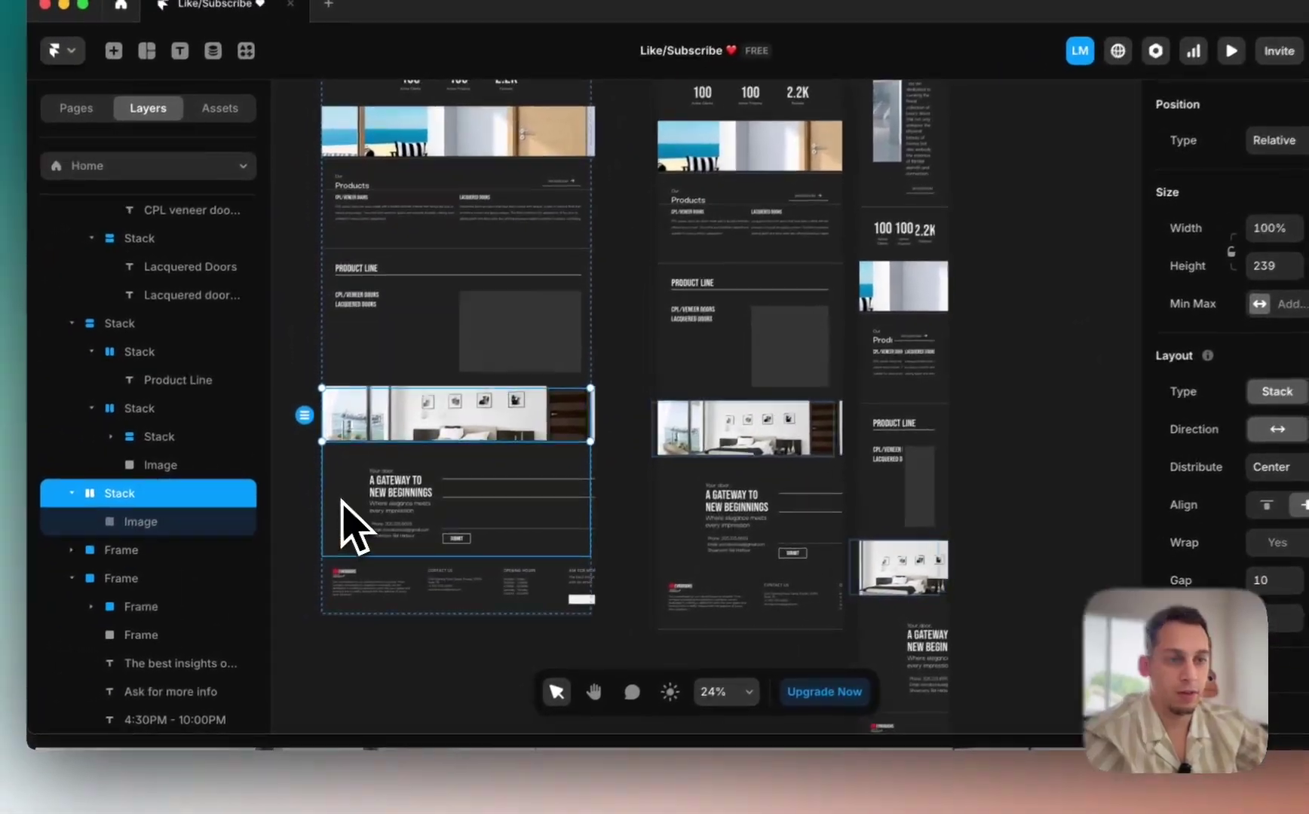
scroll(298, 540, up, 3)
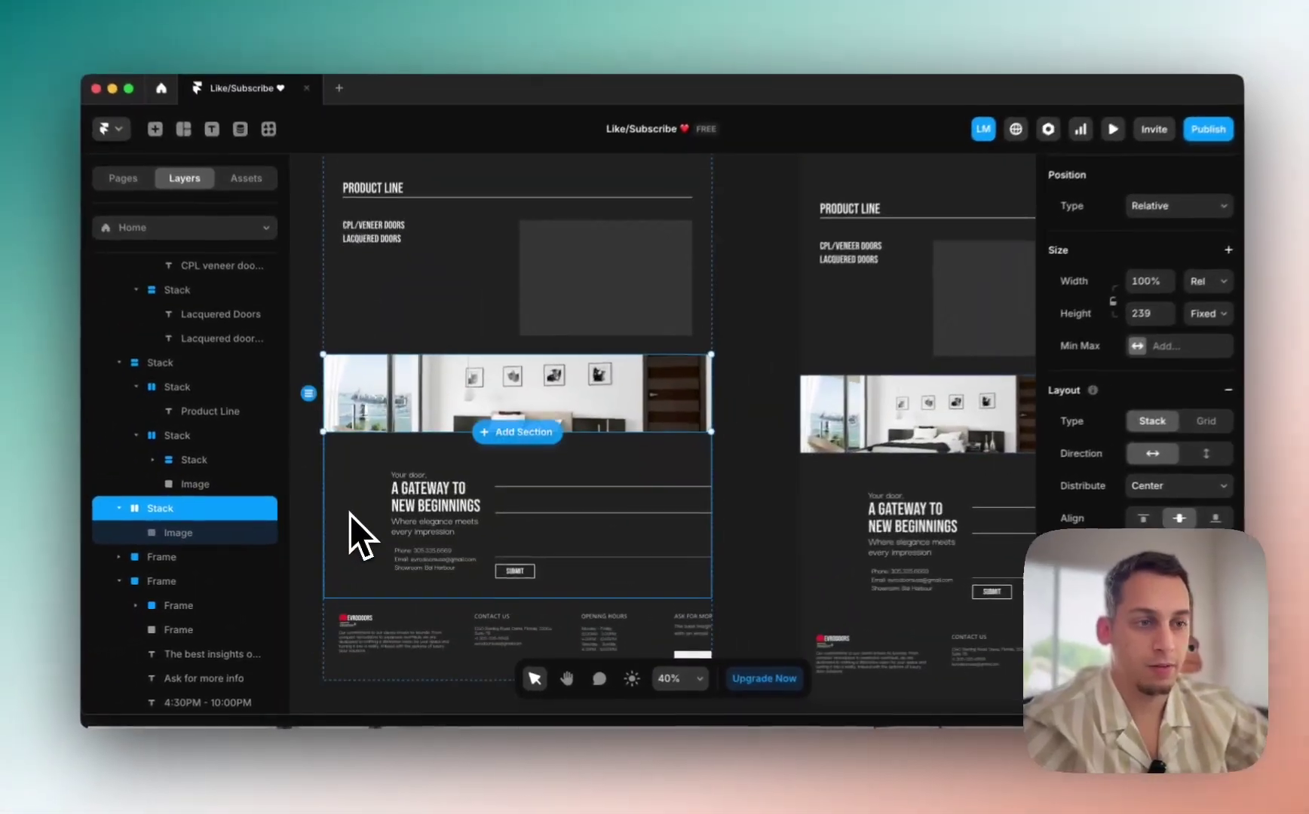
scroll(351, 517, down, 2)
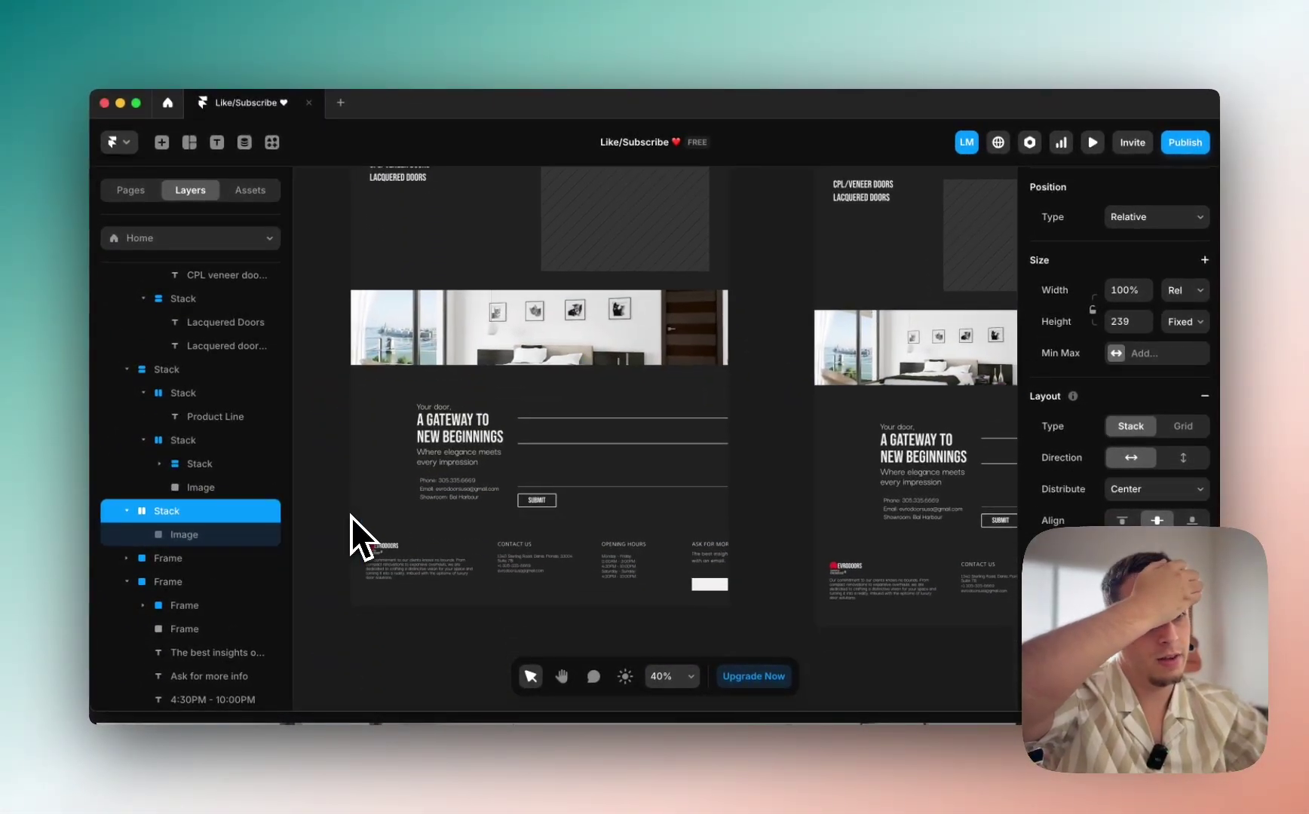
scroll(350, 517, down, 3)
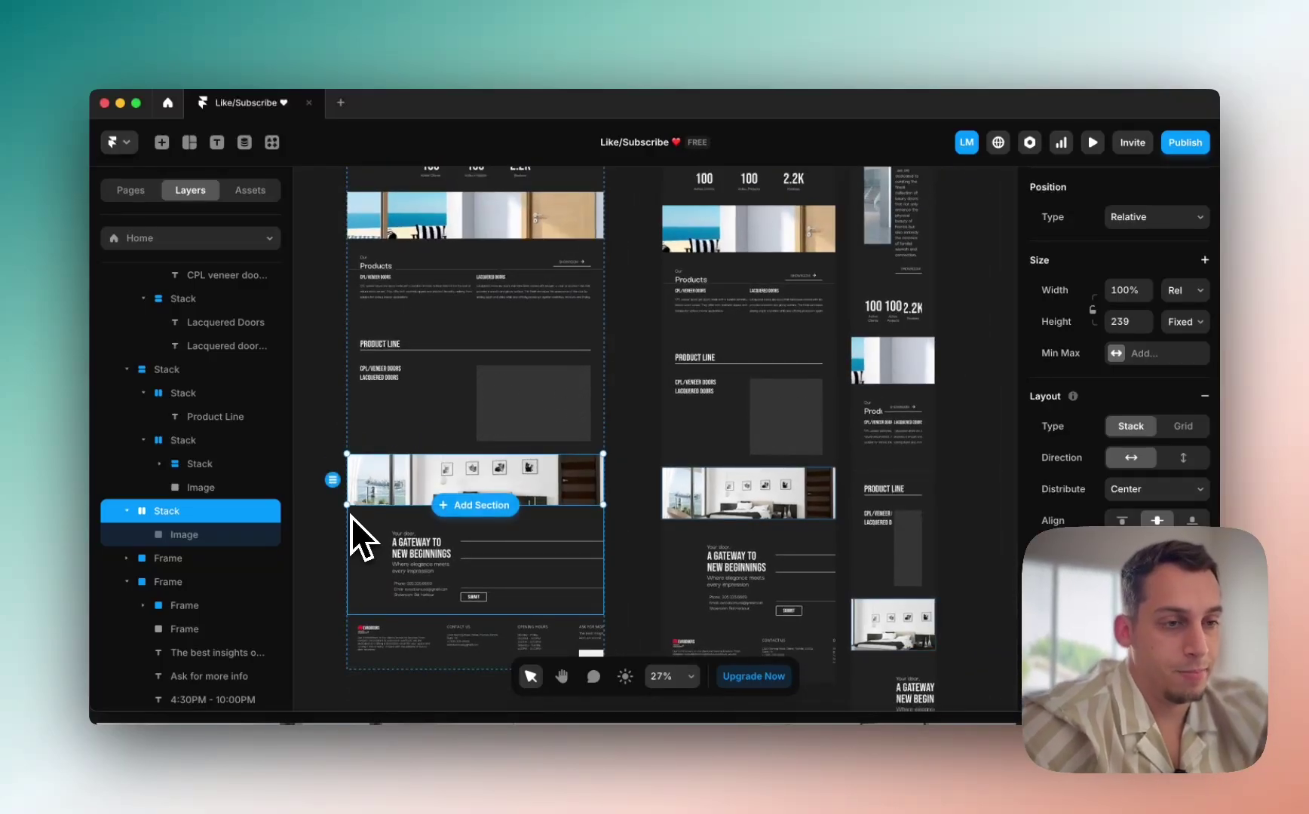
scroll(407, 576, up, 4)
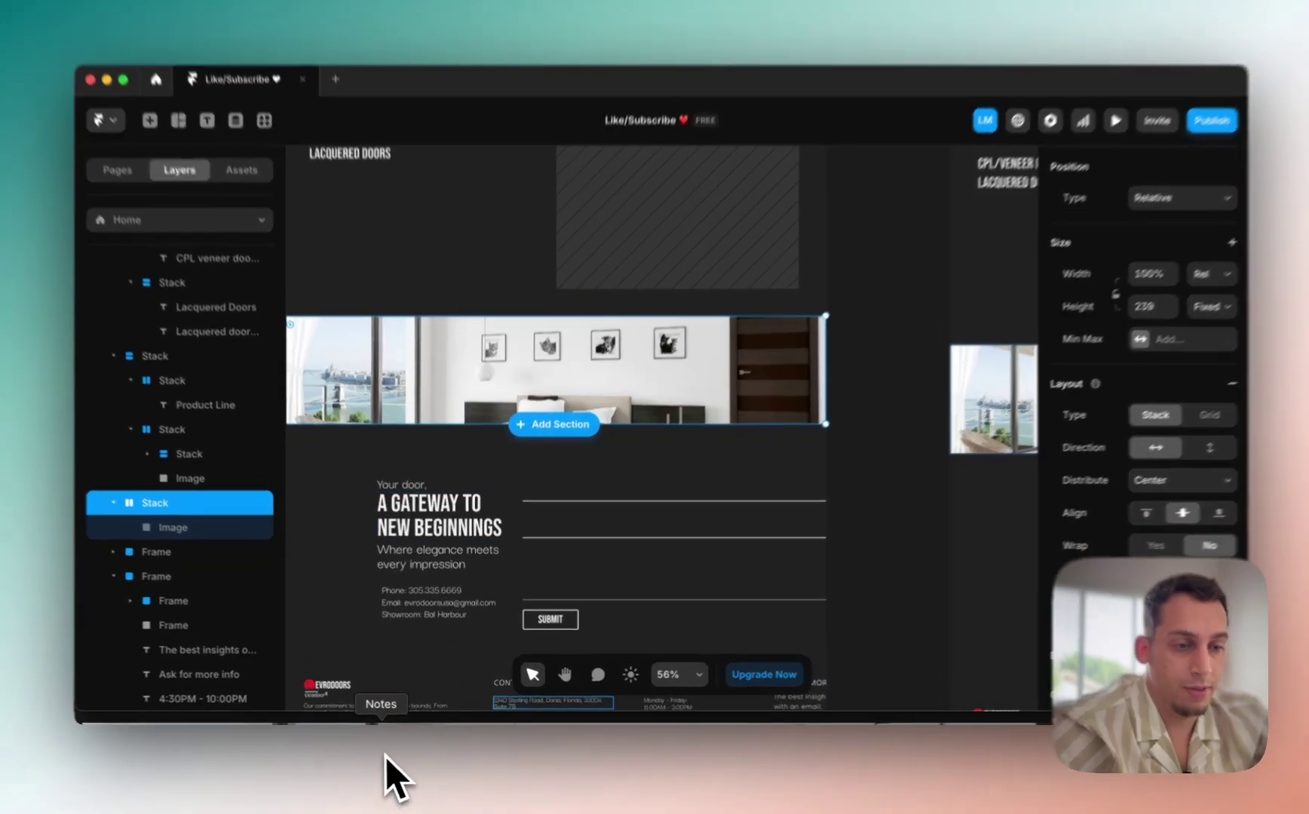
click(344, 783)
scroll(497, 444, down, 10)
scroll(506, 429, up, 6)
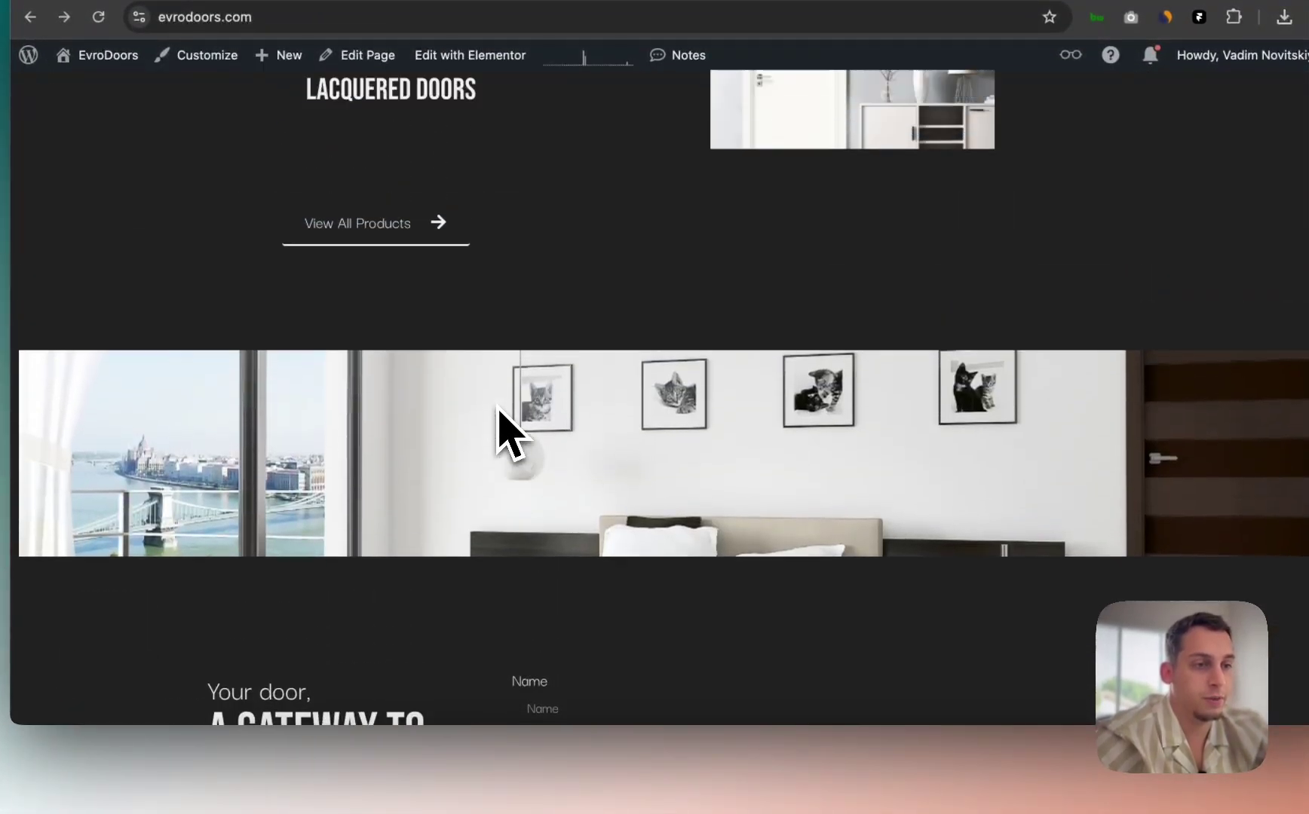
scroll(499, 409, up, 3)
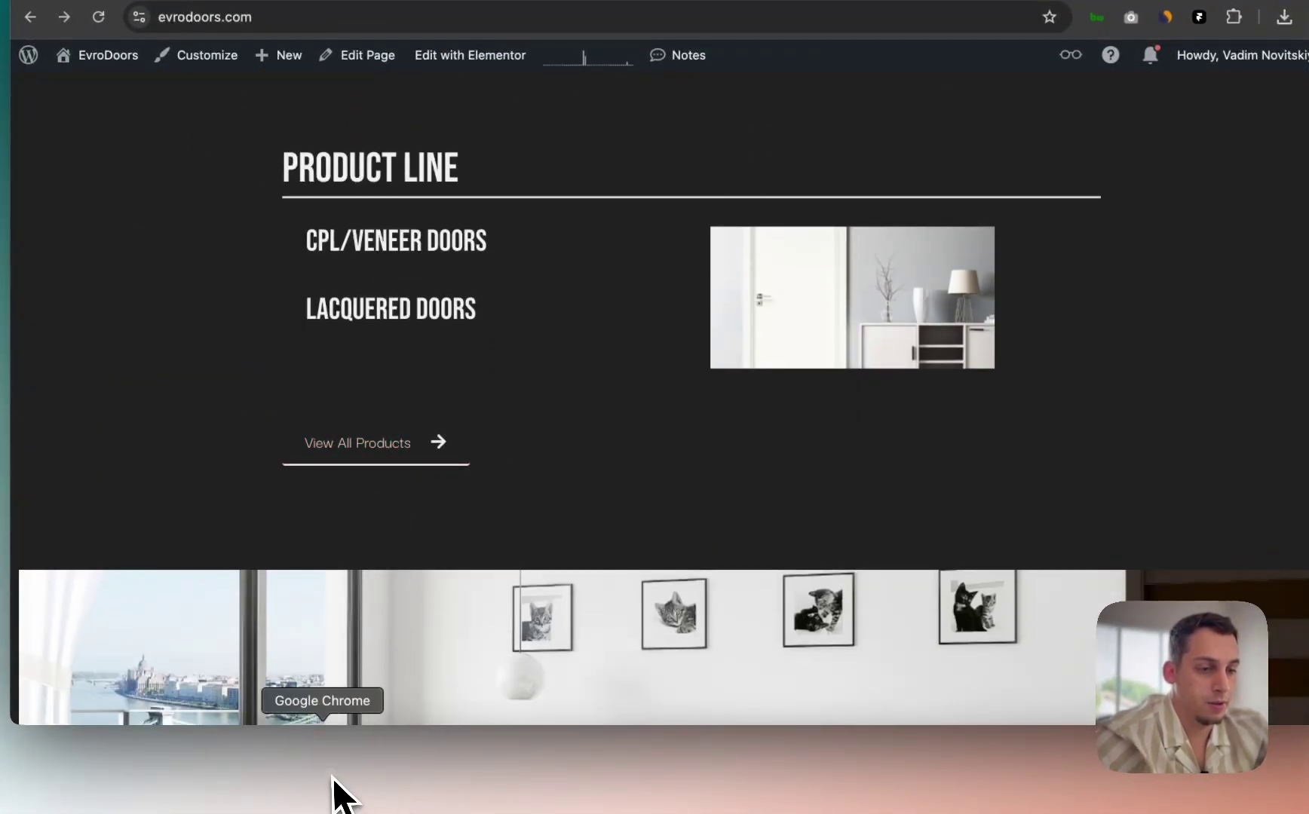
click(692, 782)
Step: Move the Showroom button from the Who we are section into the Product Line column
scroll(622, 409, down, 4)
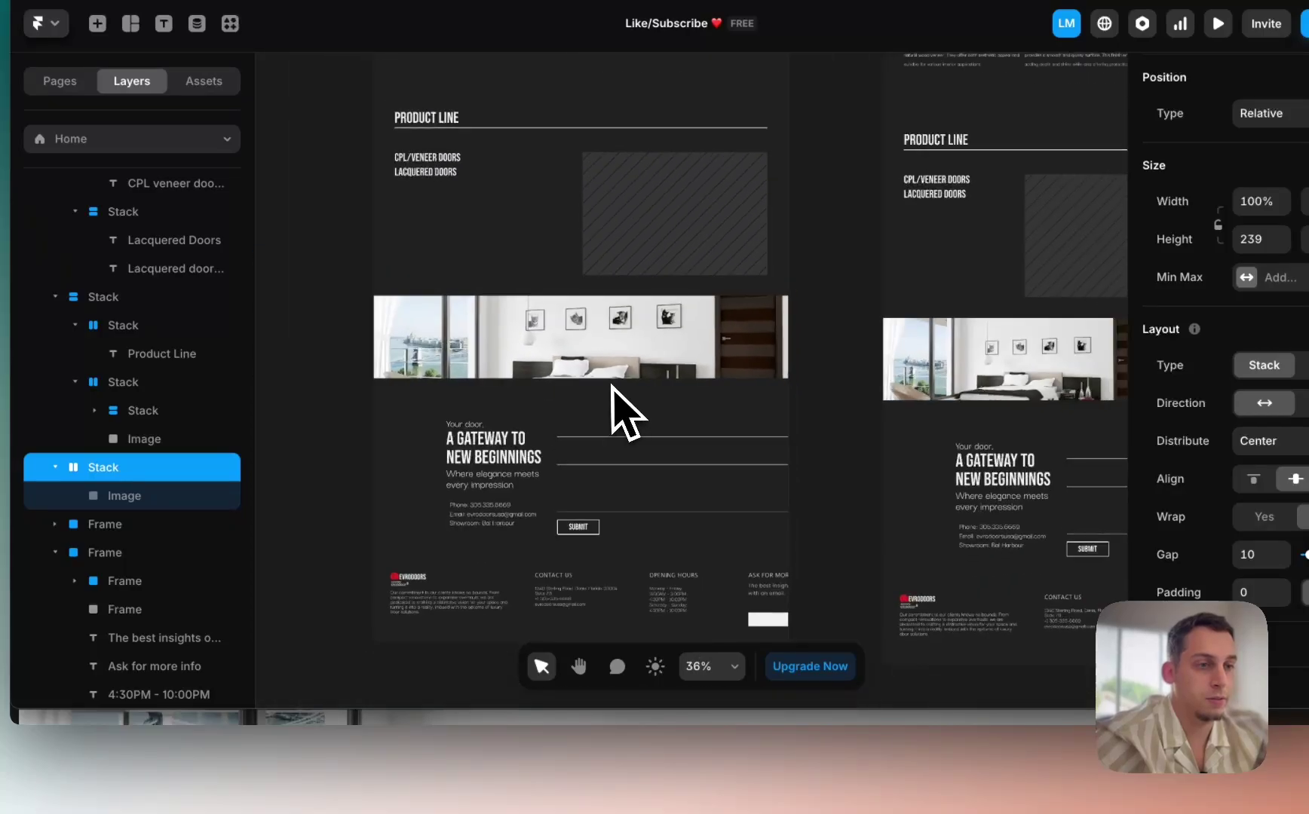
scroll(622, 409, up, 5)
scroll(610, 384, up, 5)
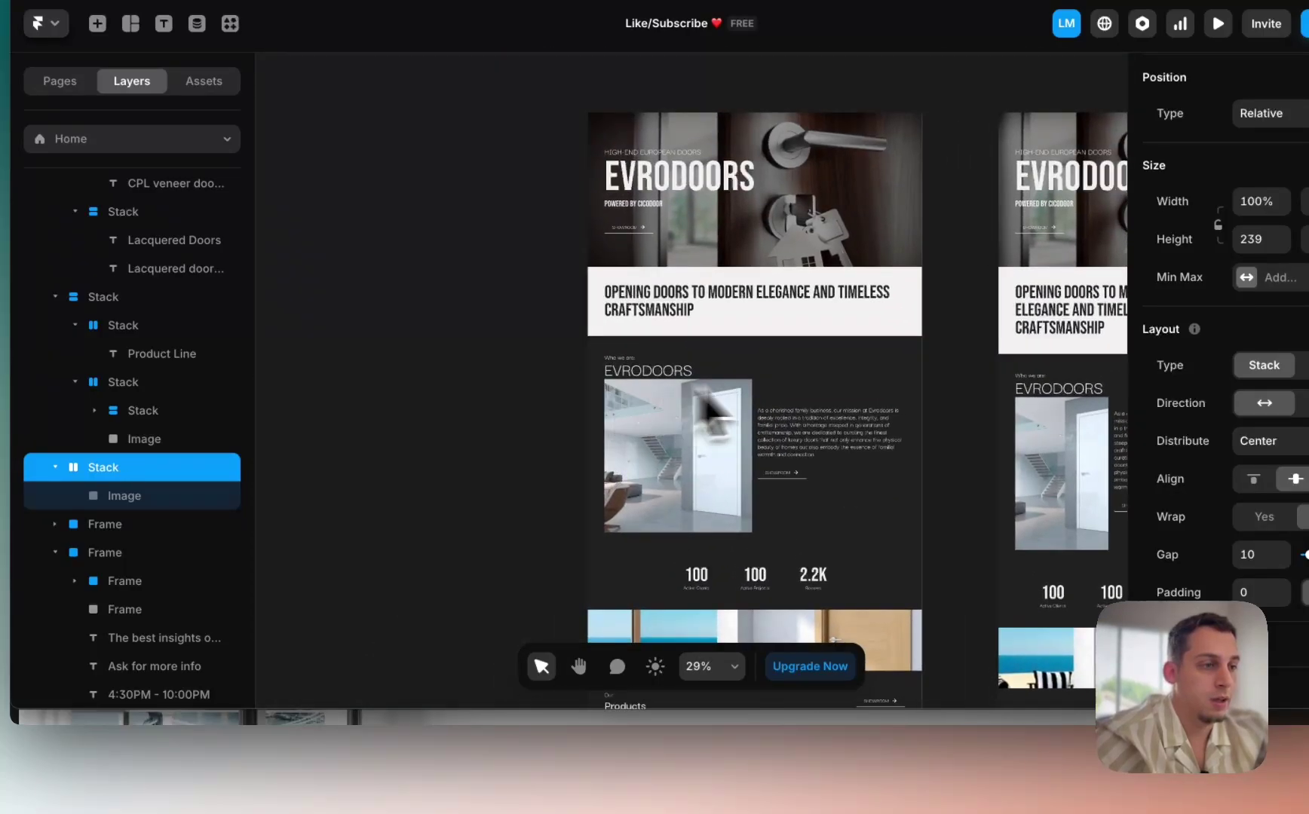
click(785, 479)
drag(784, 478, 452, 604)
scroll(520, 591, down, 5)
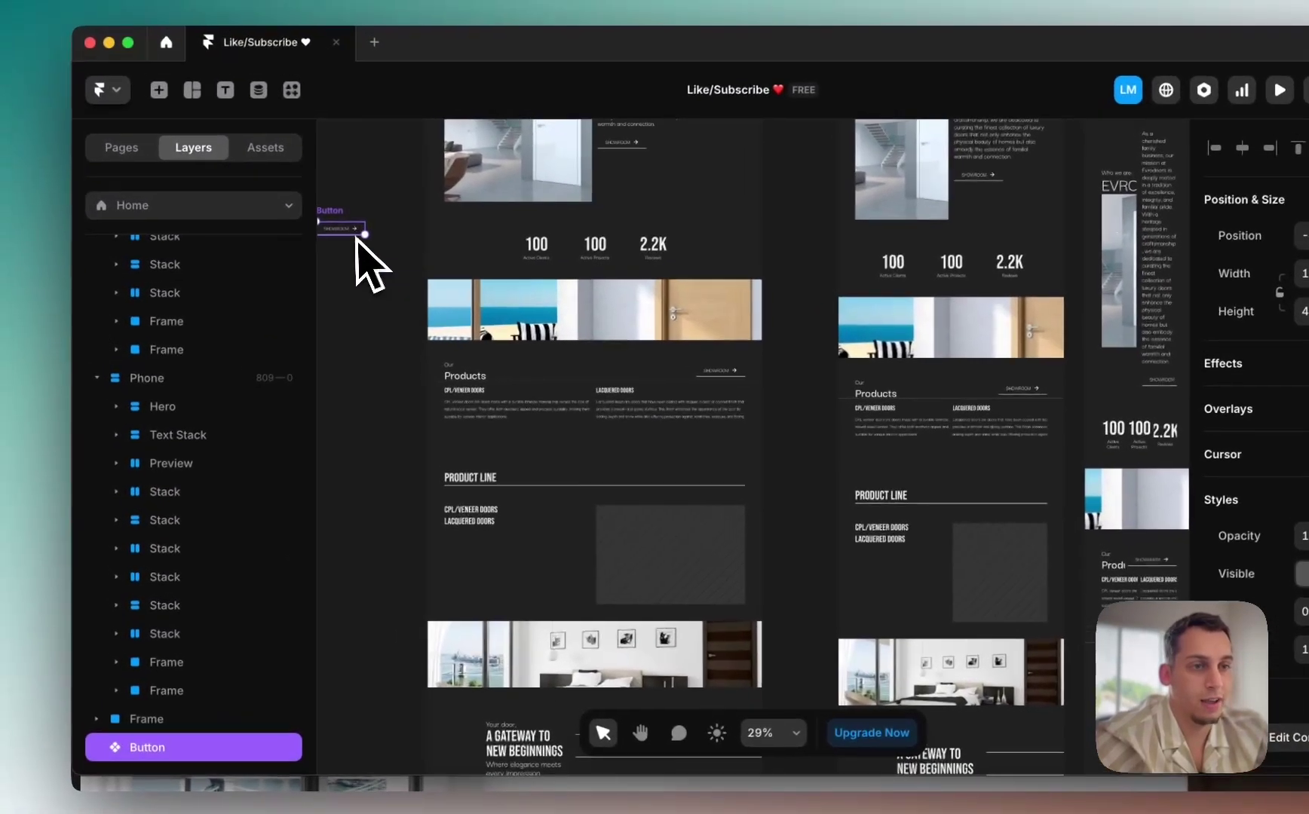
drag(356, 239, 494, 537)
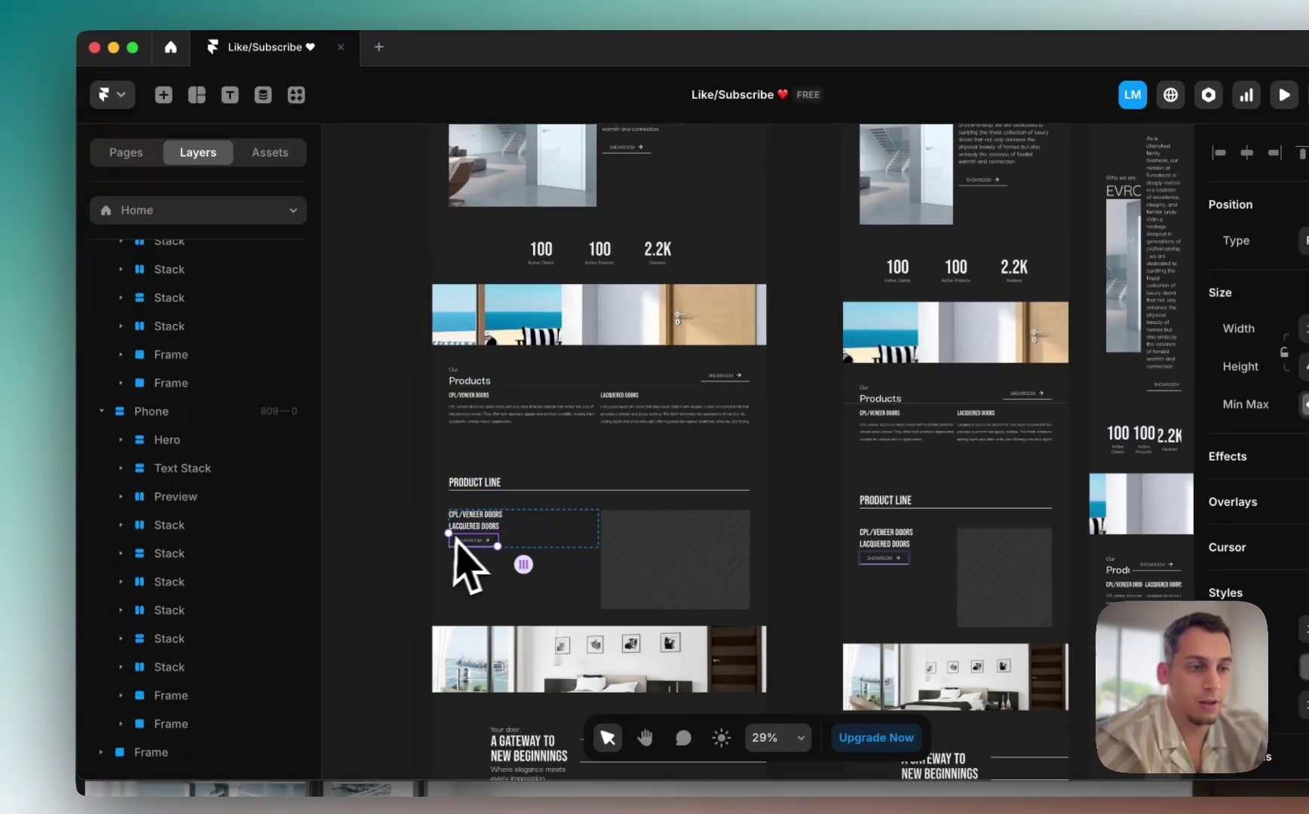
scroll(456, 537, up, 5)
Step: Set the door-list stack's height to Fill the column
click(625, 517)
click(712, 517)
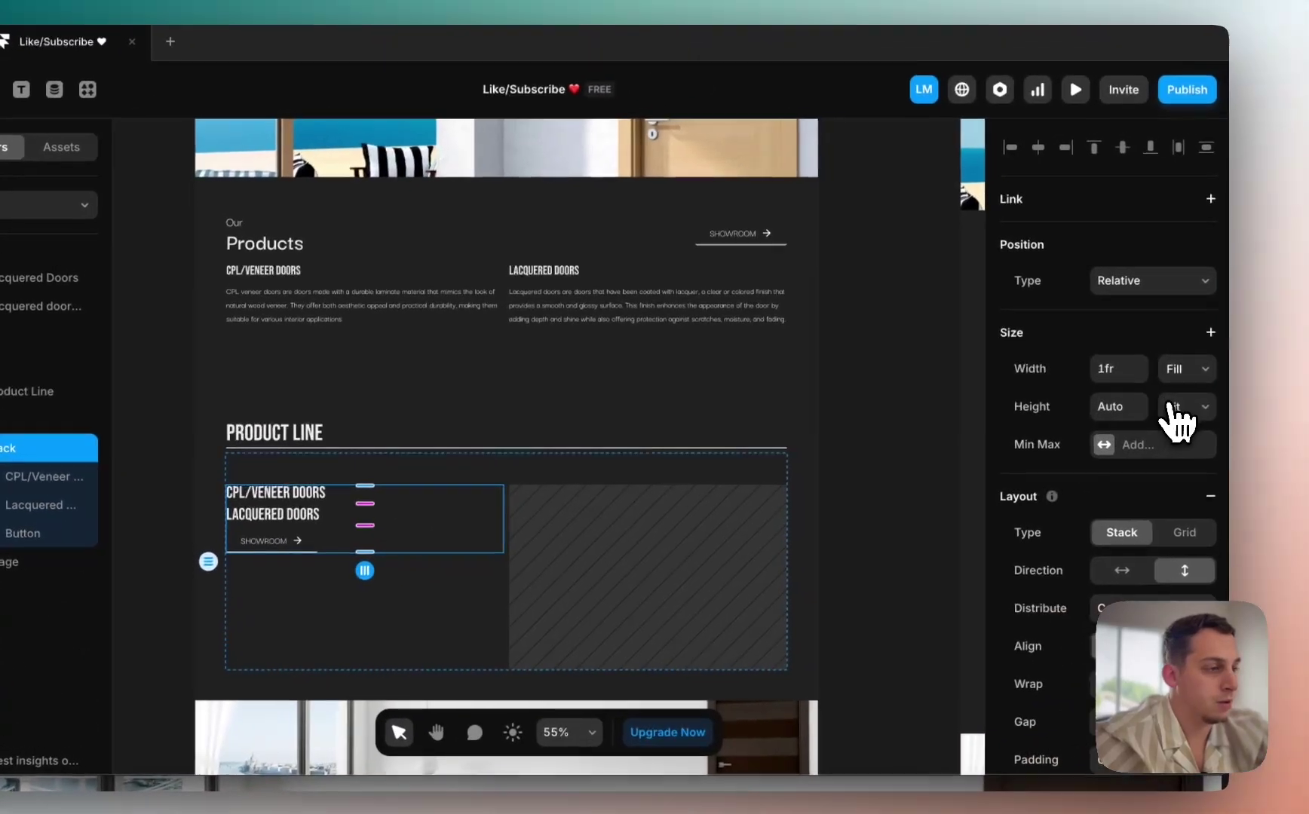
click(1251, 398)
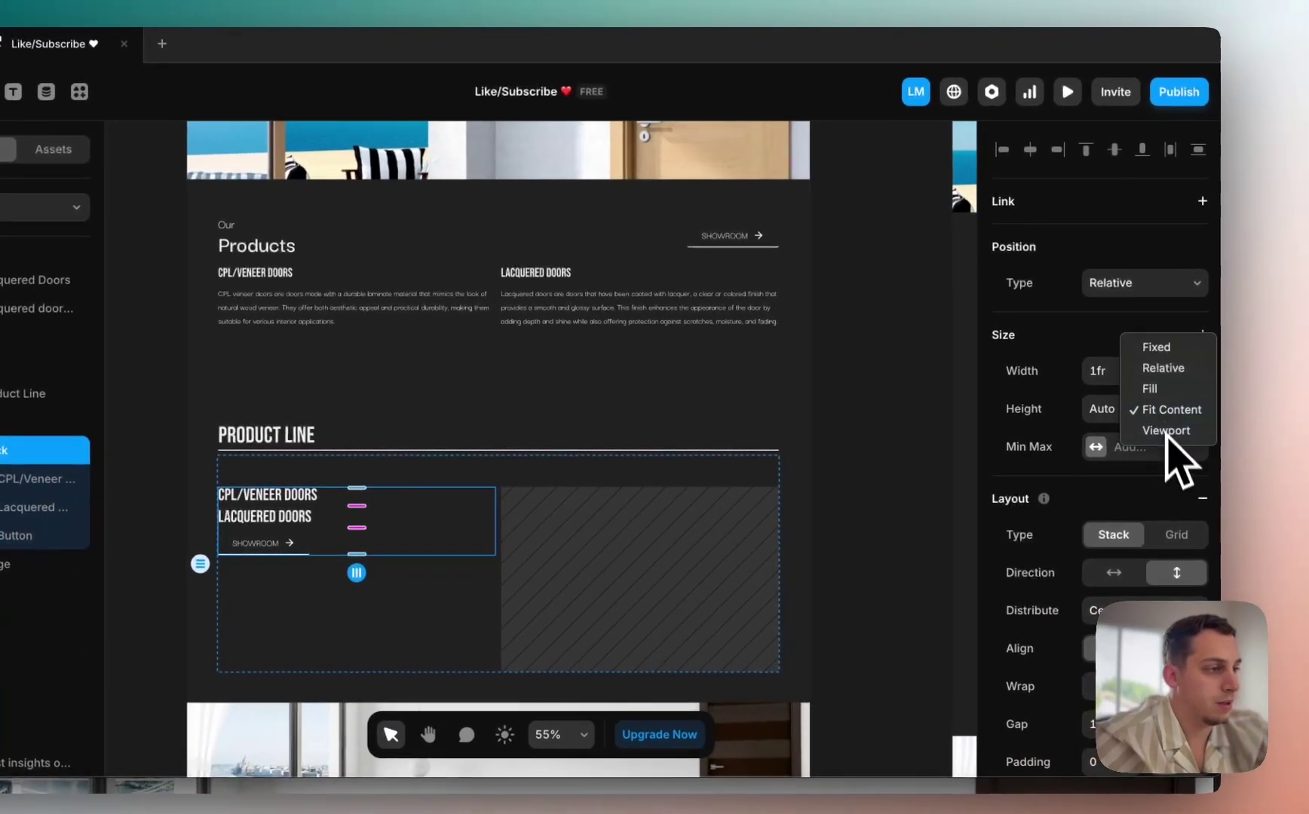
click(1170, 389)
click(34, 480)
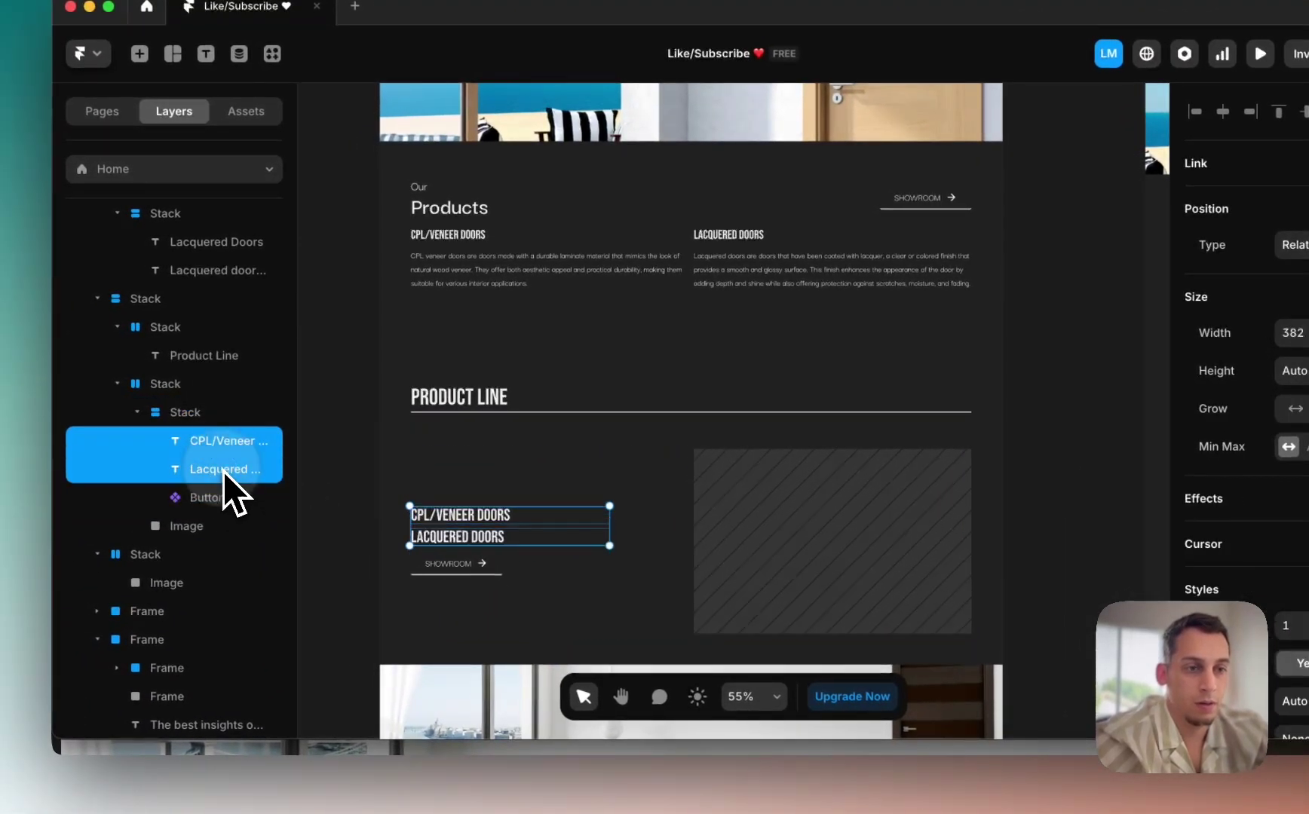
click(178, 389)
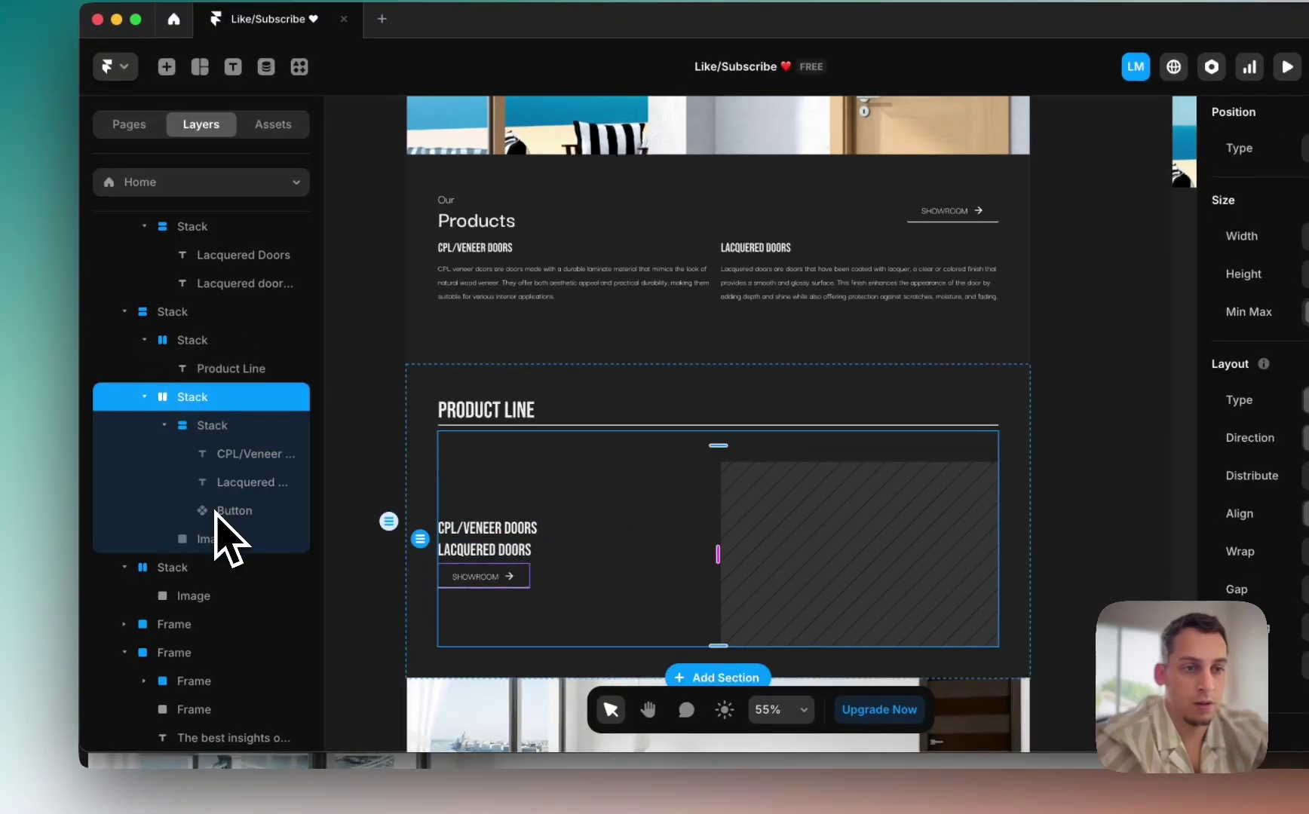
Step: Stack the door names at the top and distribute the column with Space Between
click(226, 481)
shift+click(234, 463)
right_click(234, 464)
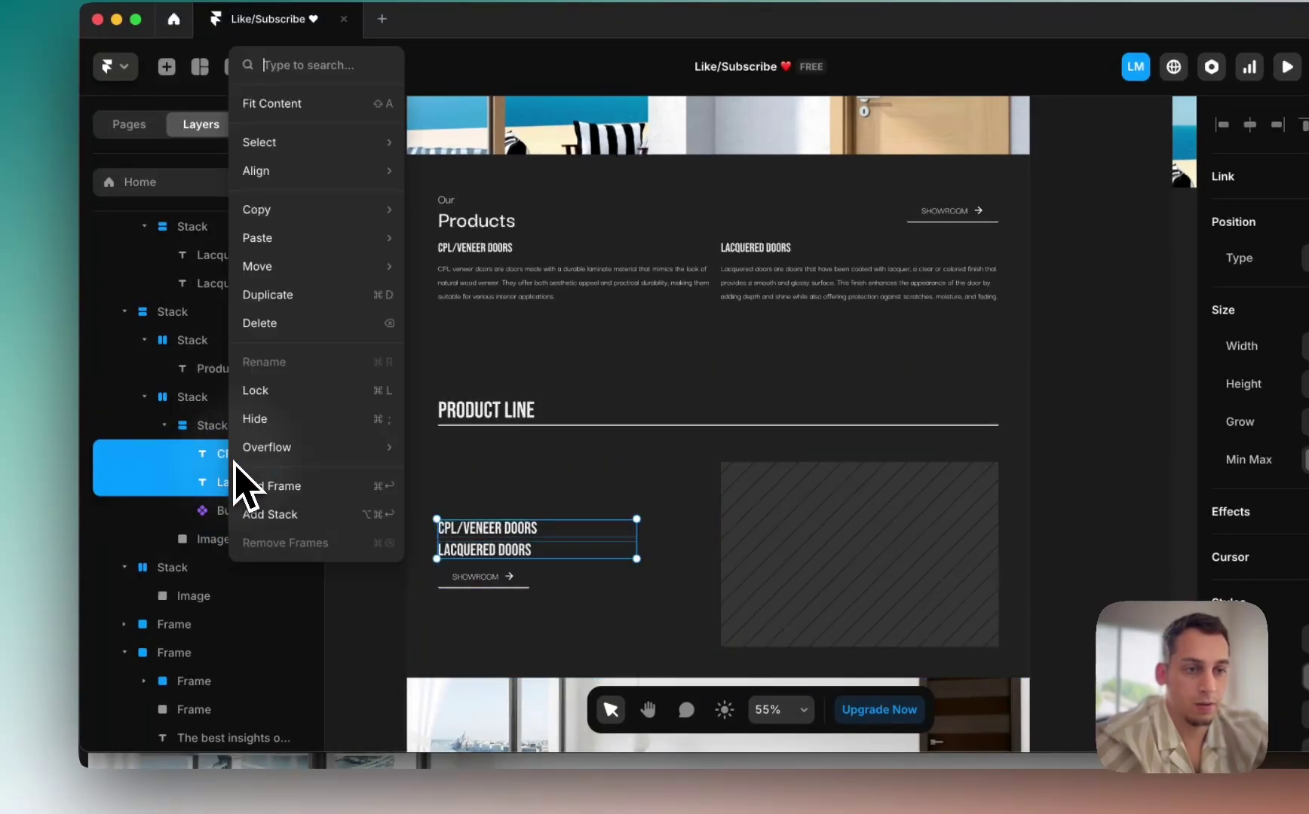
click(265, 516)
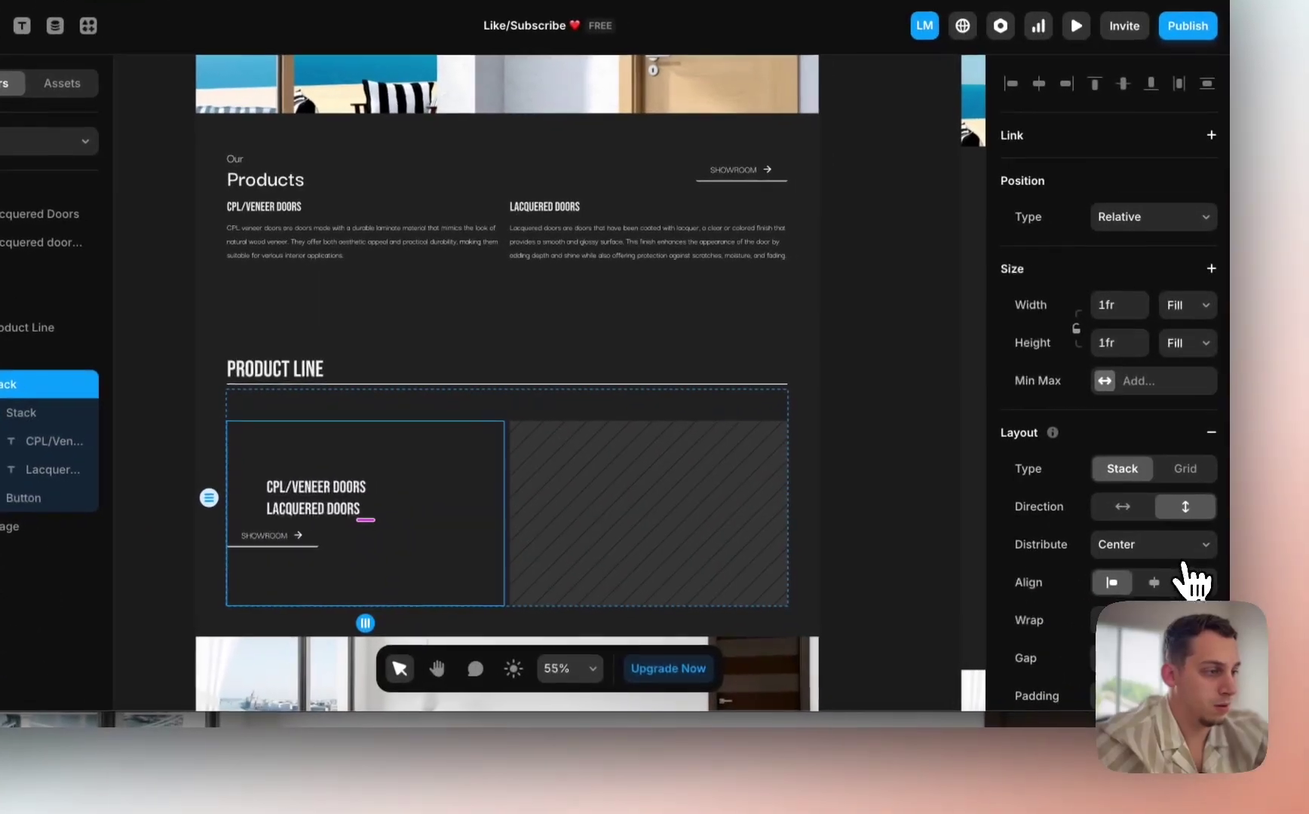
click(1144, 543)
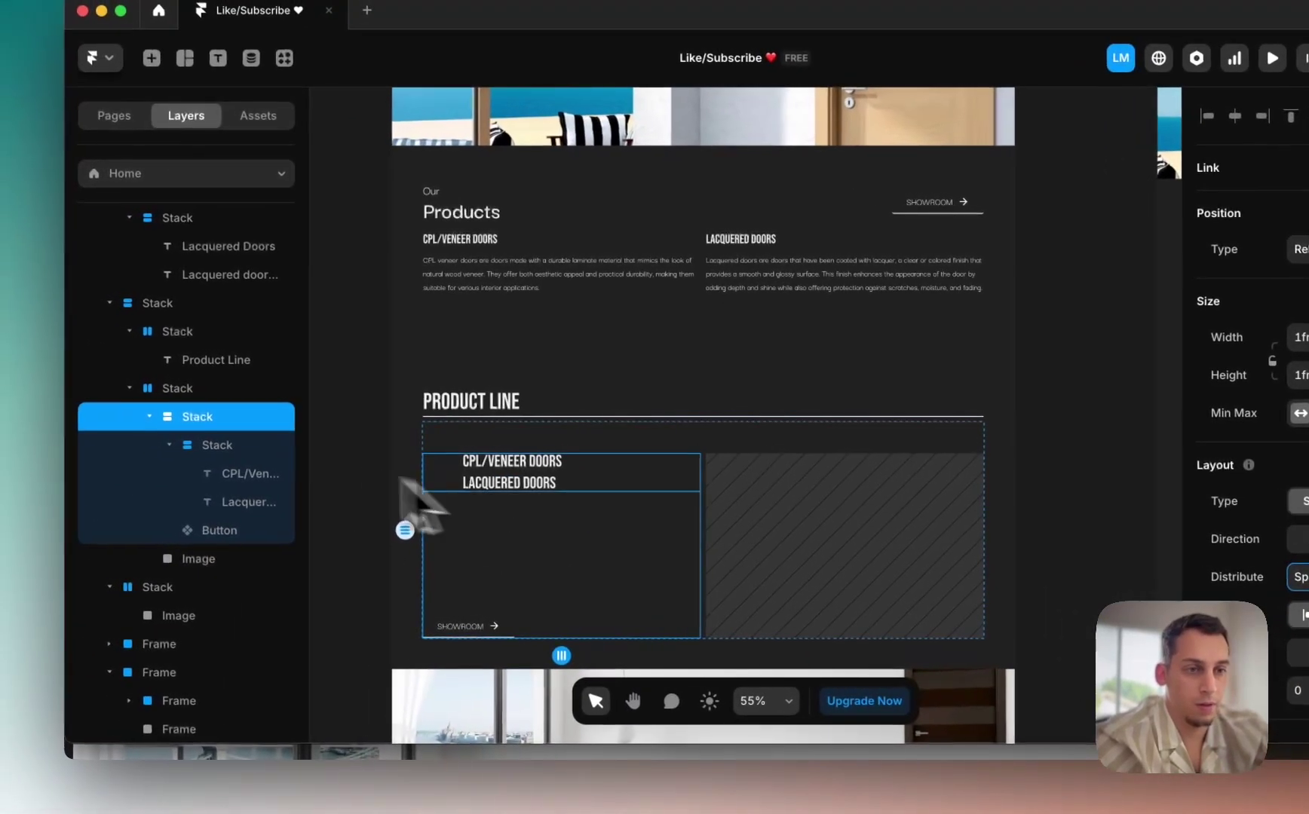
click(188, 441)
click(1291, 573)
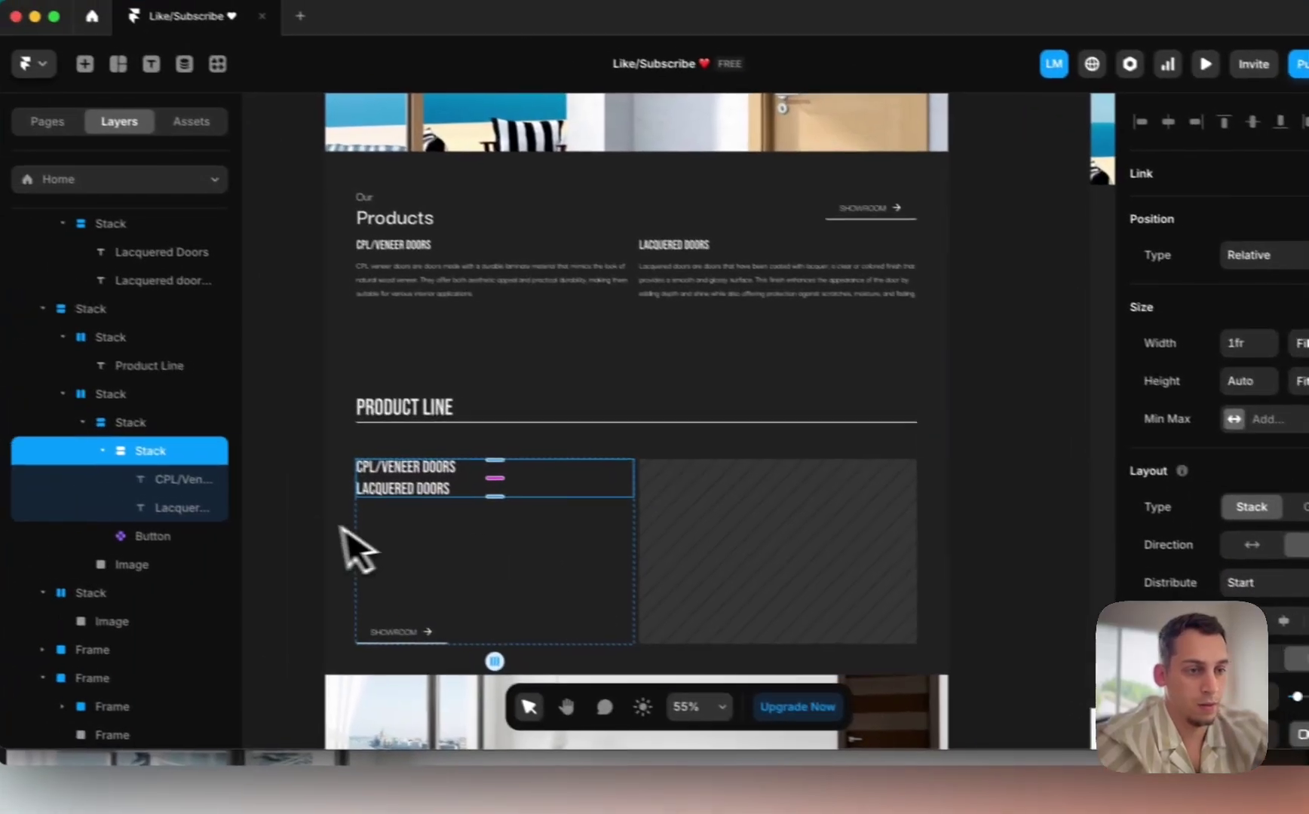
click(162, 510)
scroll(162, 509, down, 3)
scroll(323, 558, down, 3)
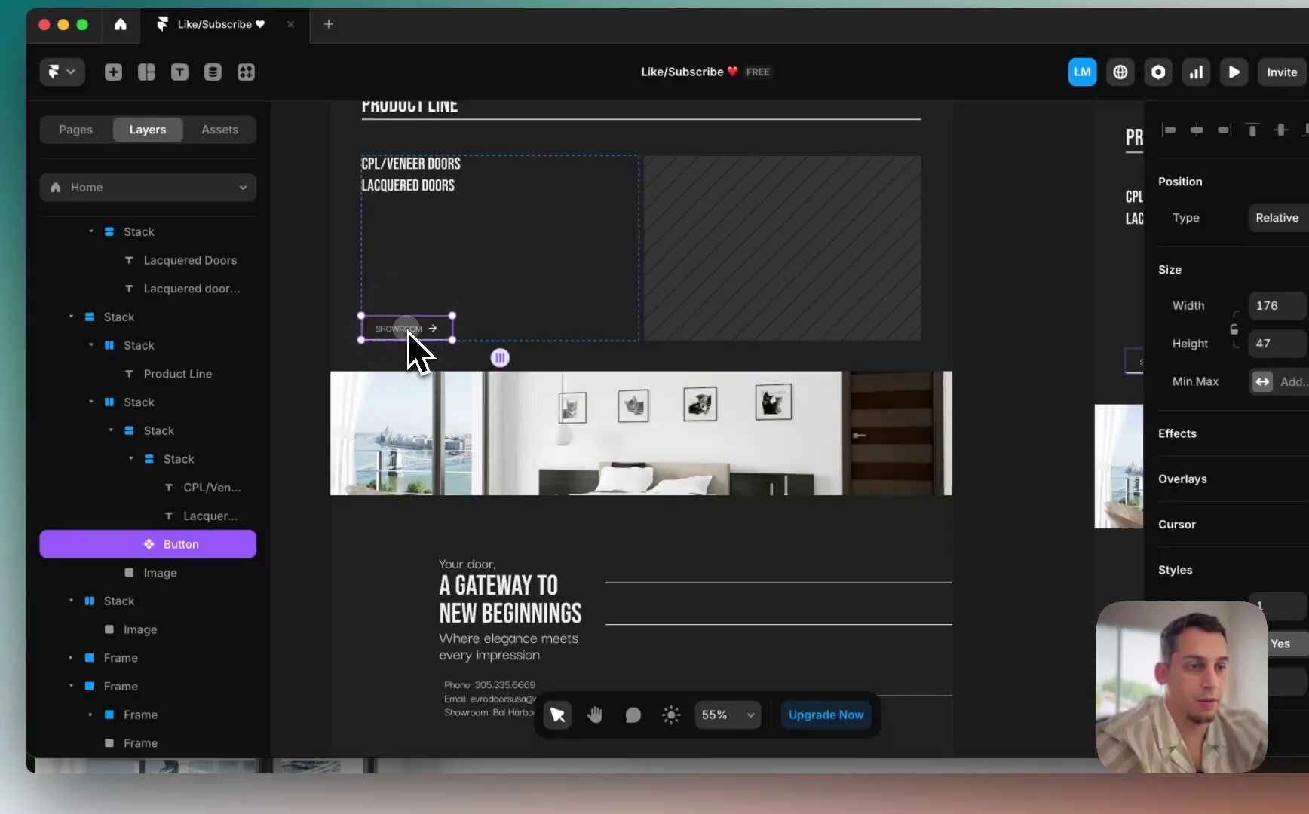
Step: Turn the button's SHOWROOM label into a plain-text Title variable
double_click(407, 330)
click(701, 452)
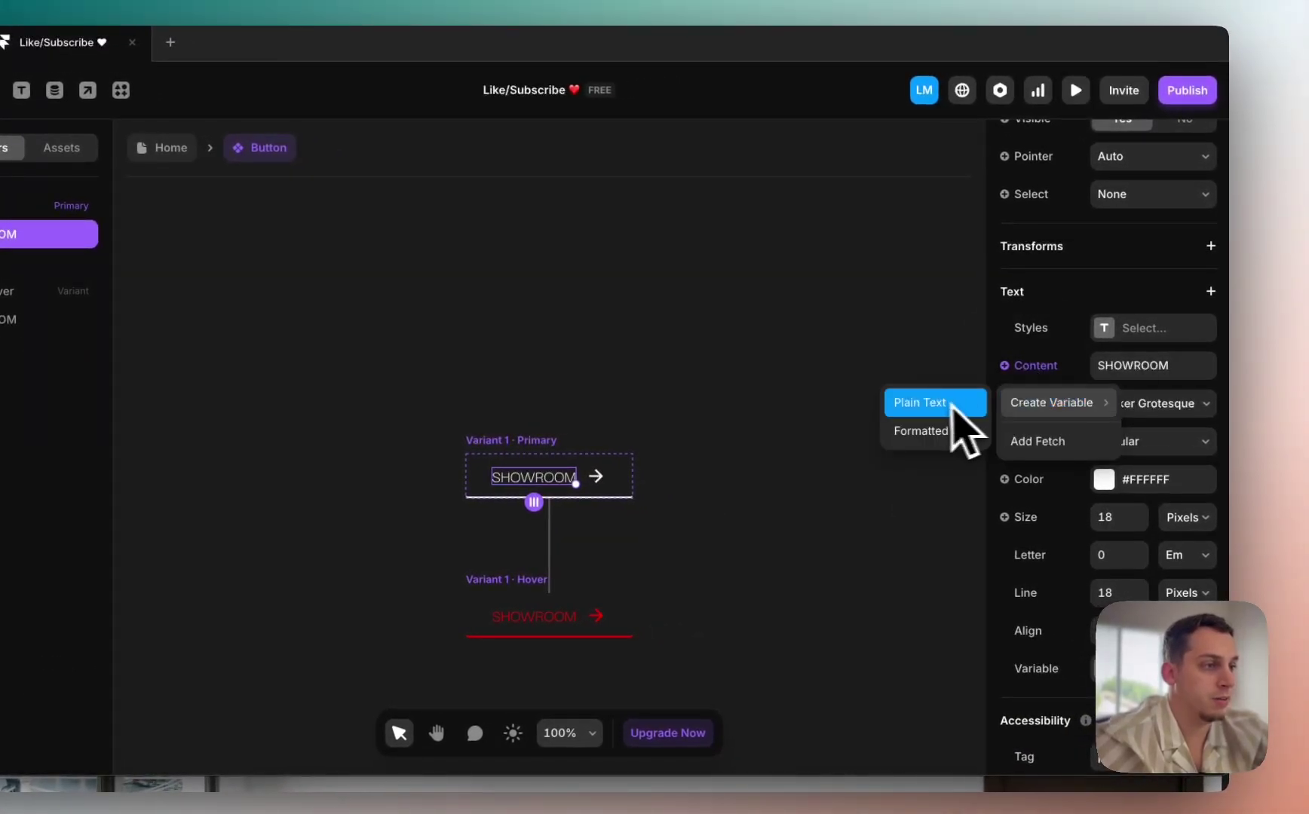
click(935, 402)
key(Return)
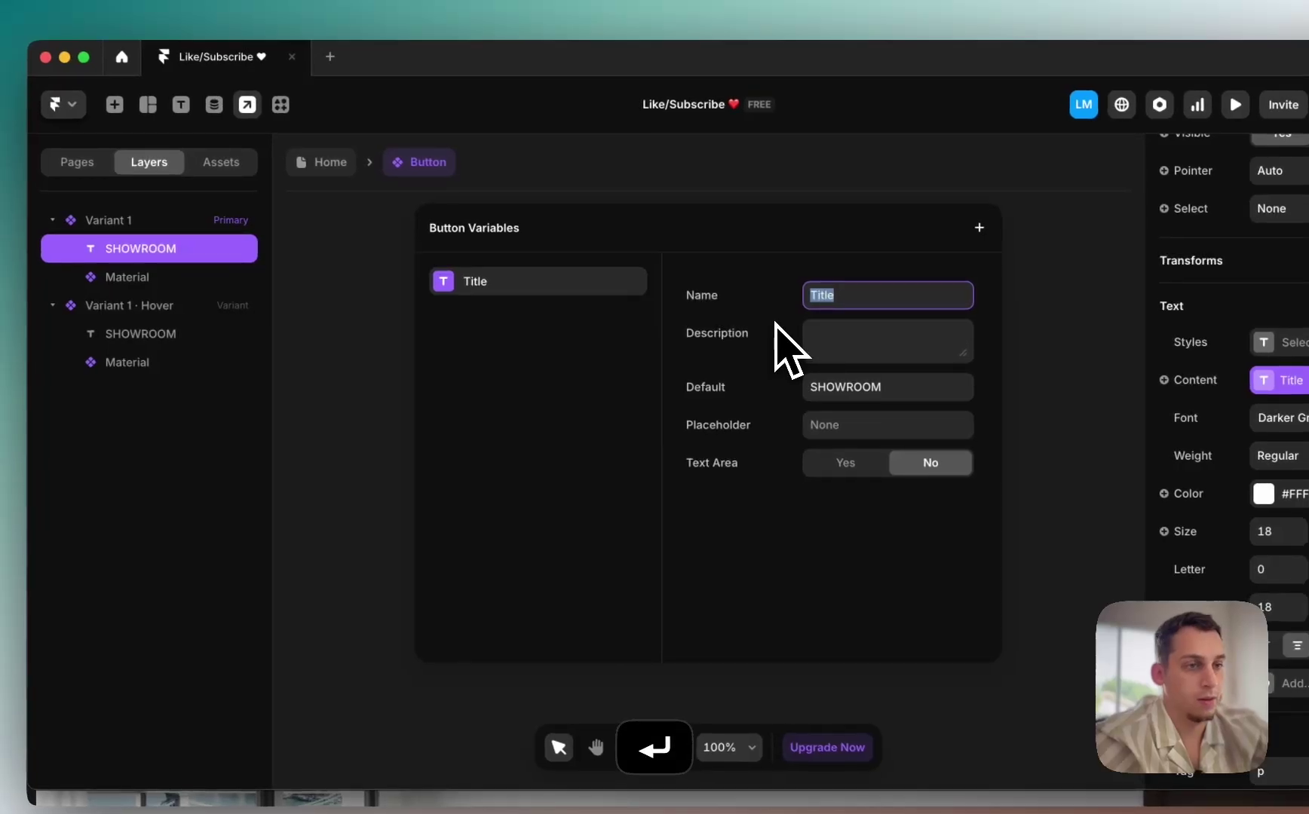
Step: Return to the Home page and compare the button wording with the live site
click(324, 172)
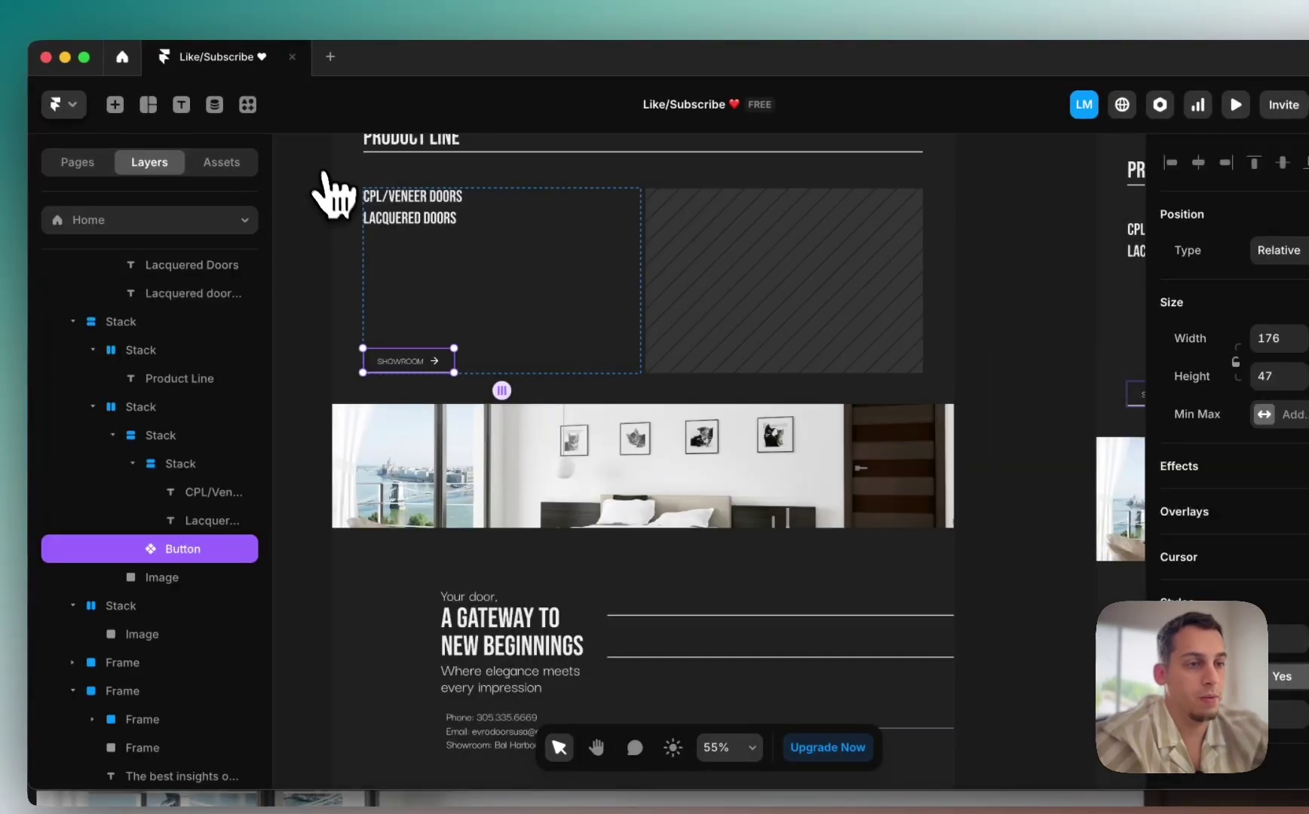
scroll(374, 310, up, 3)
scroll(374, 312, down, 3)
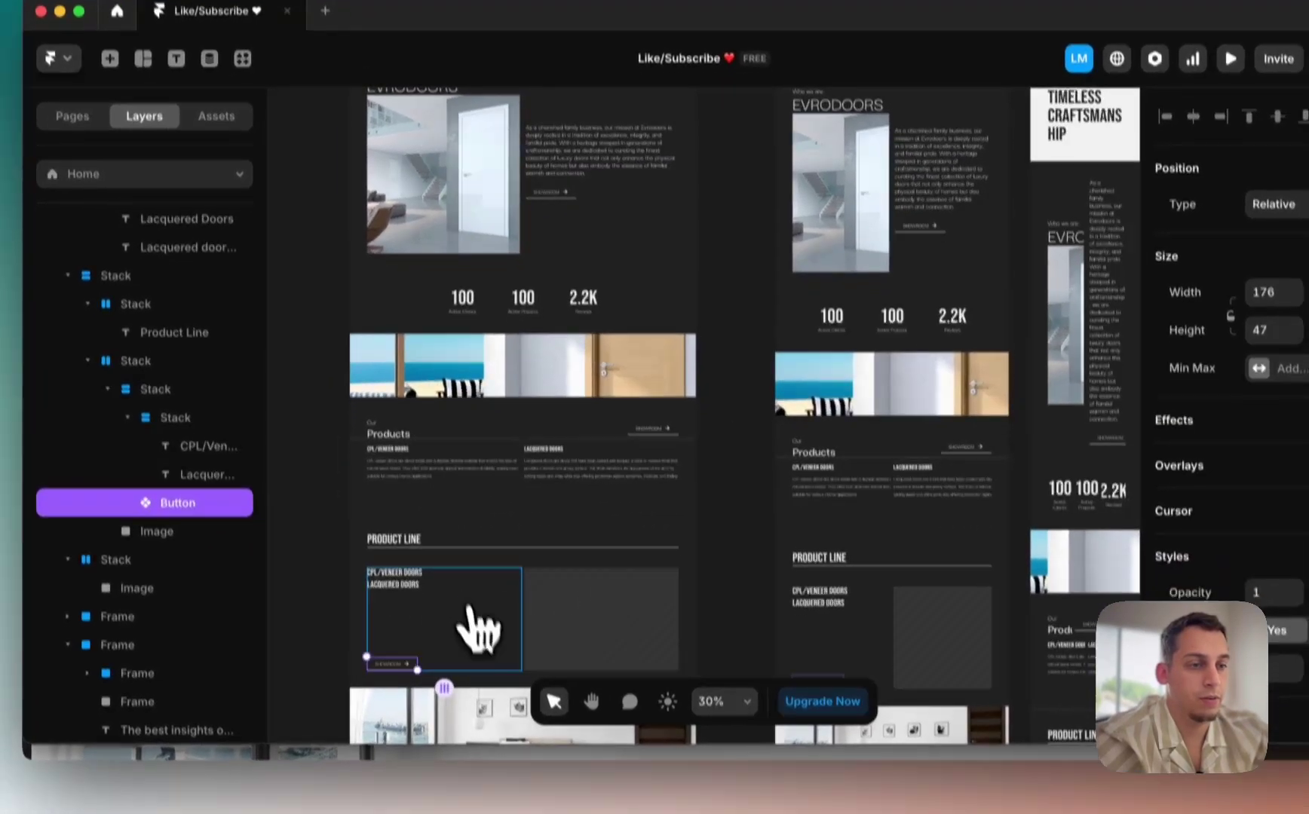
scroll(469, 611, down, 2)
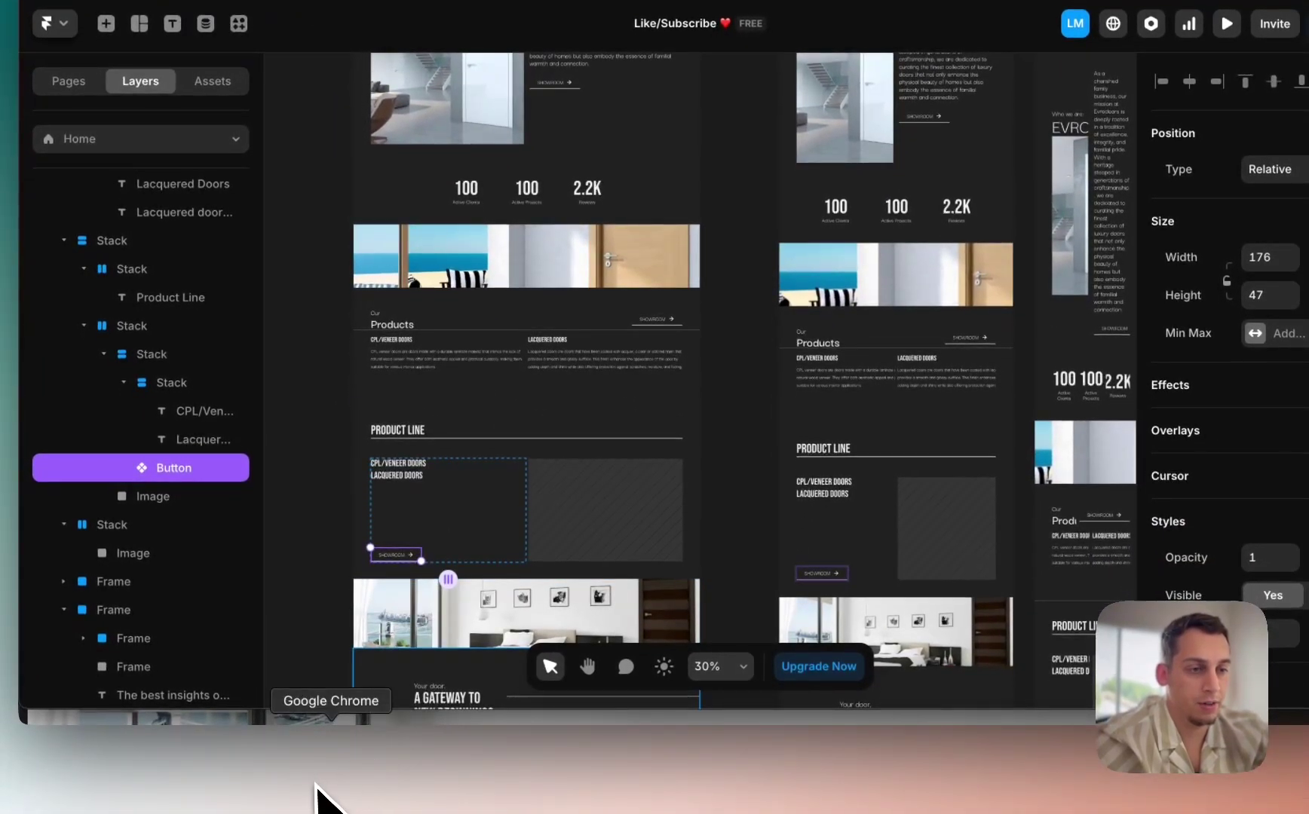
click(321, 786)
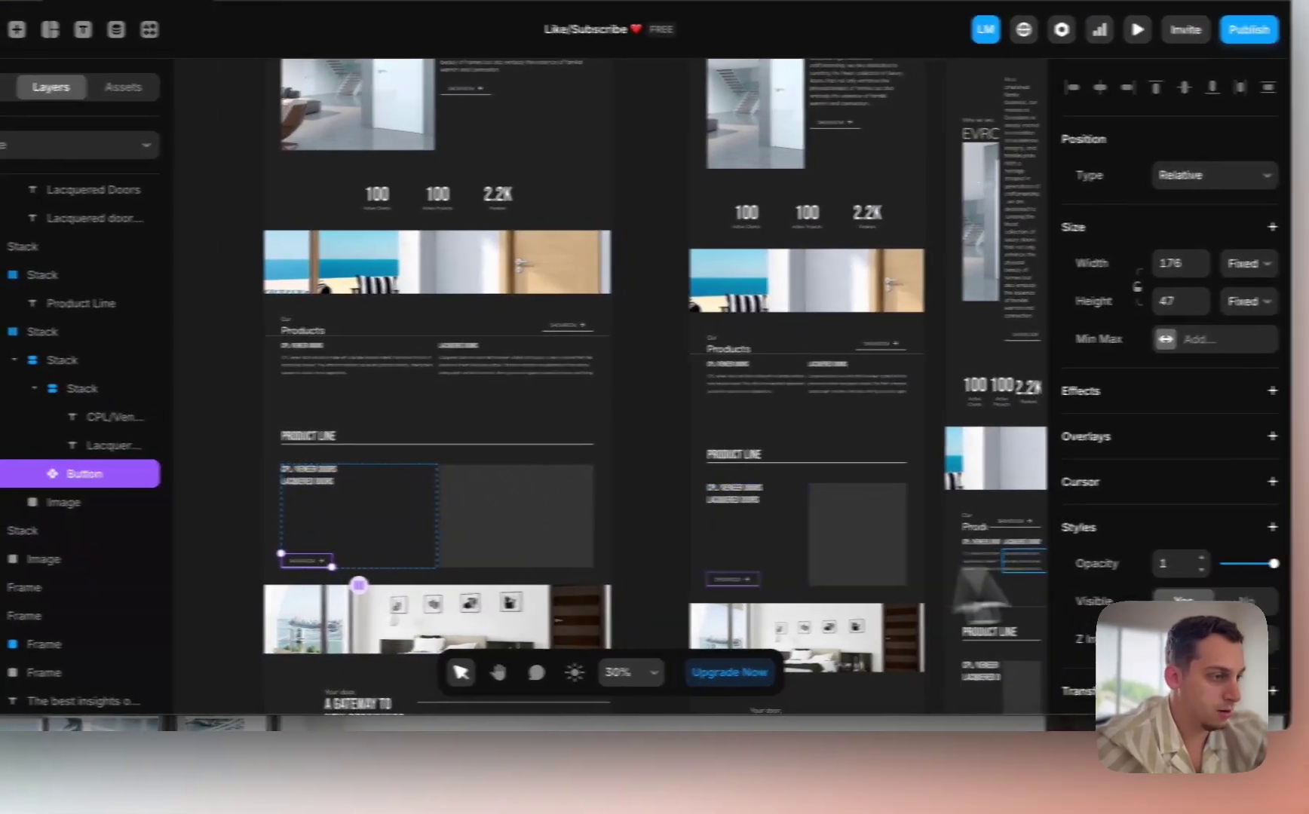
scroll(1196, 570, down, 4)
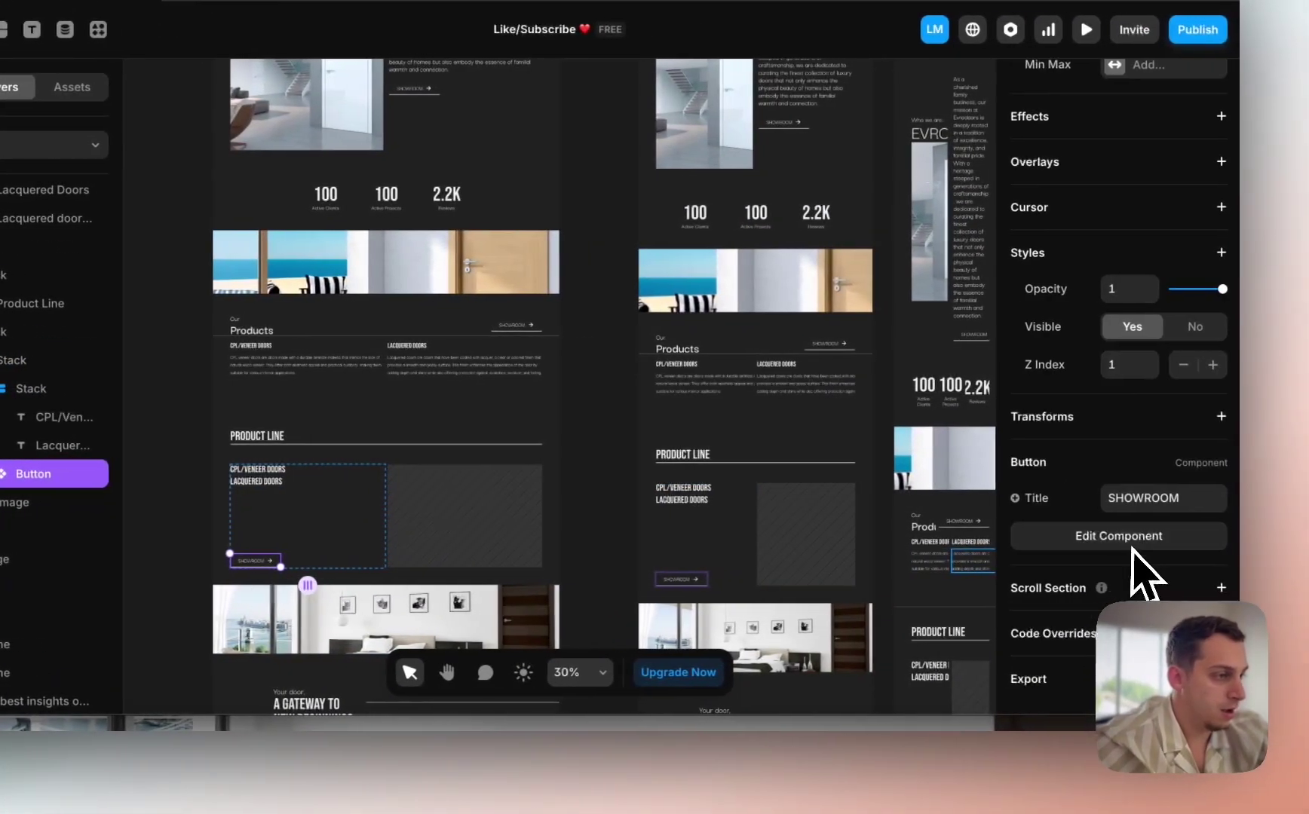
Step: Set the button Title to 'View all Products', then view the live site's contact form
click(1192, 512)
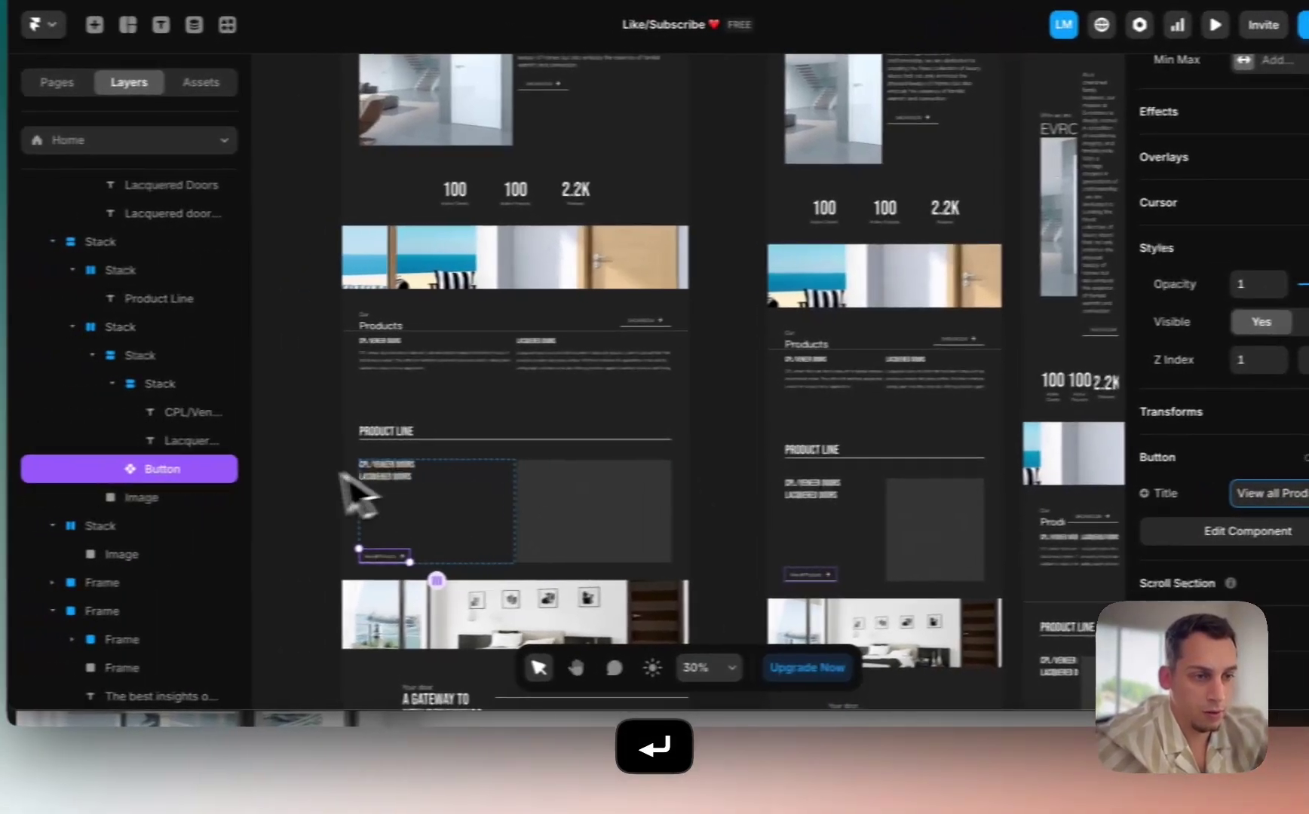
scroll(175, 570, up, 5)
scroll(177, 570, down, 5)
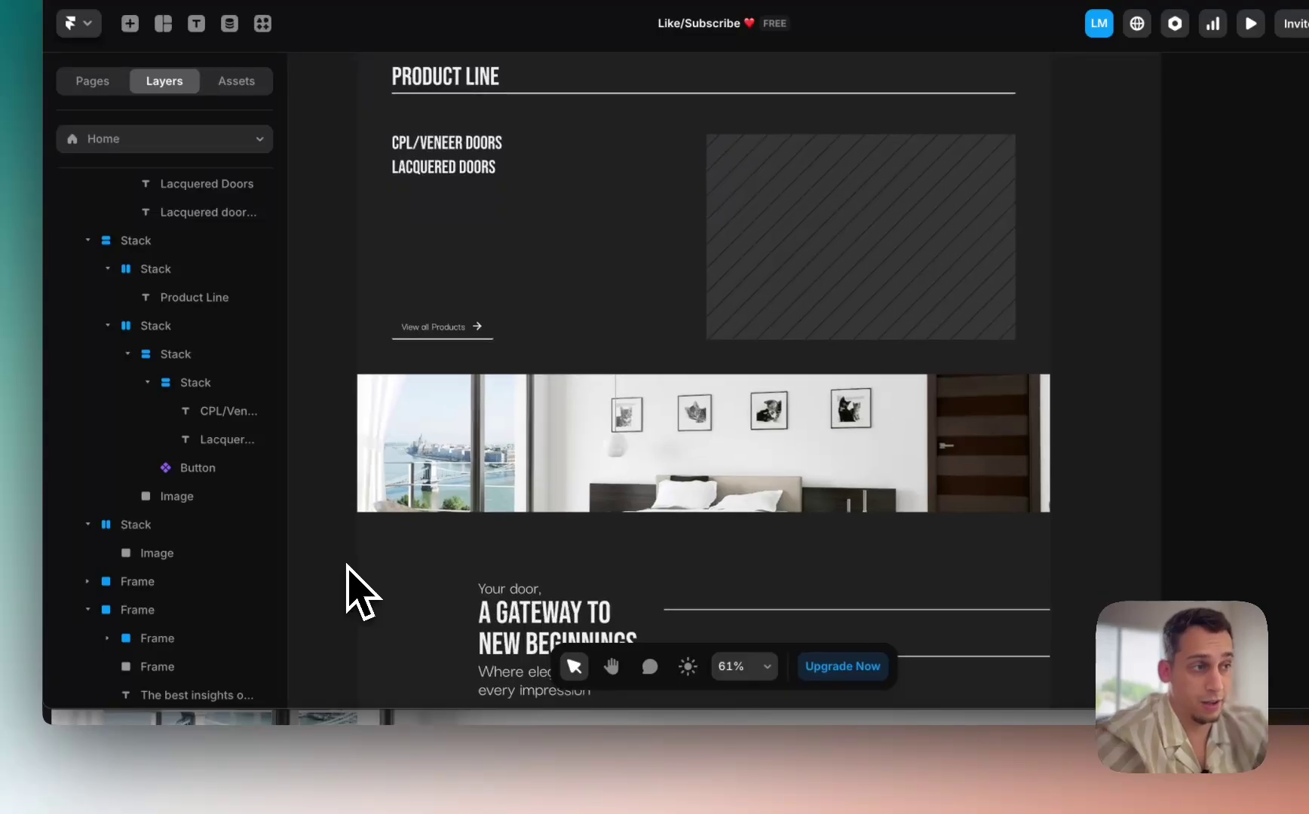
scroll(346, 567, down, 3)
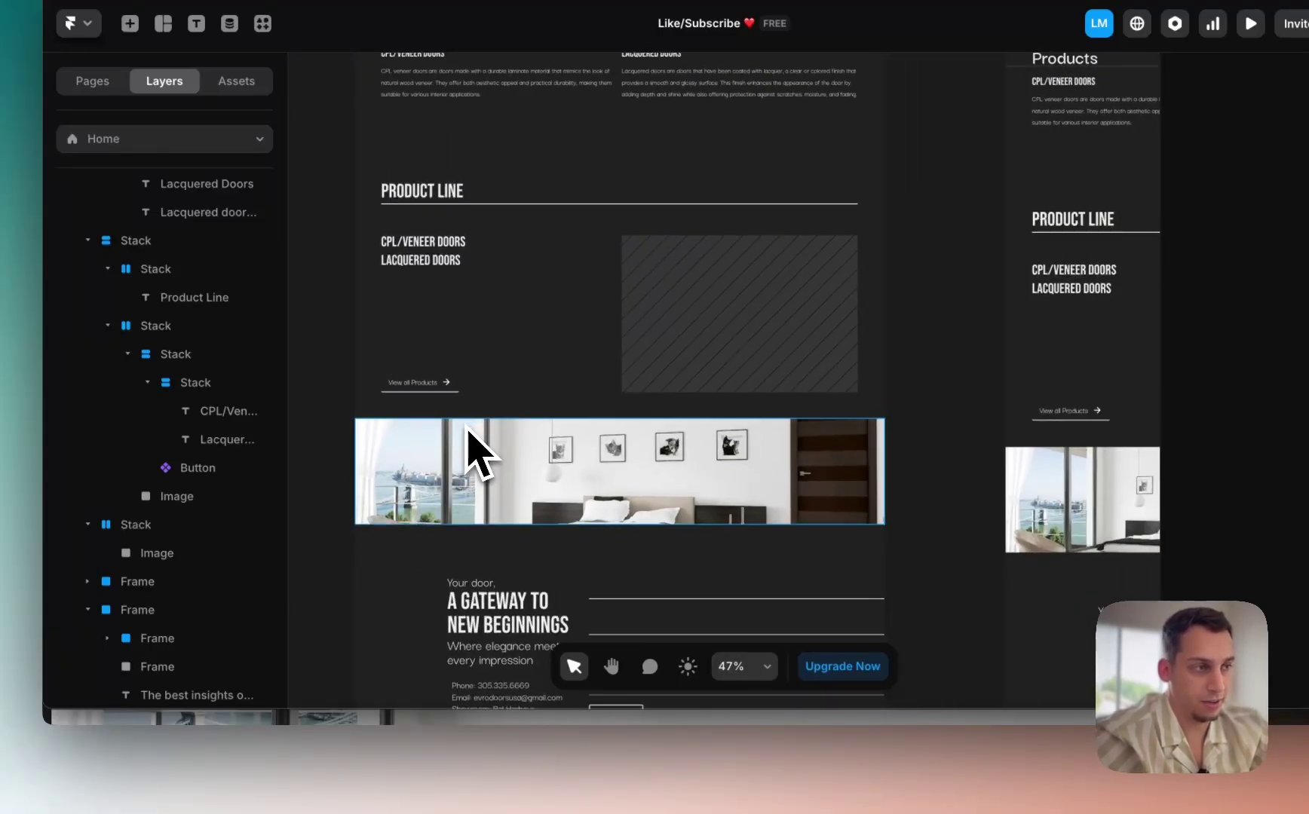
scroll(467, 453, down, 2)
click(381, 792)
scroll(513, 558, down, 10)
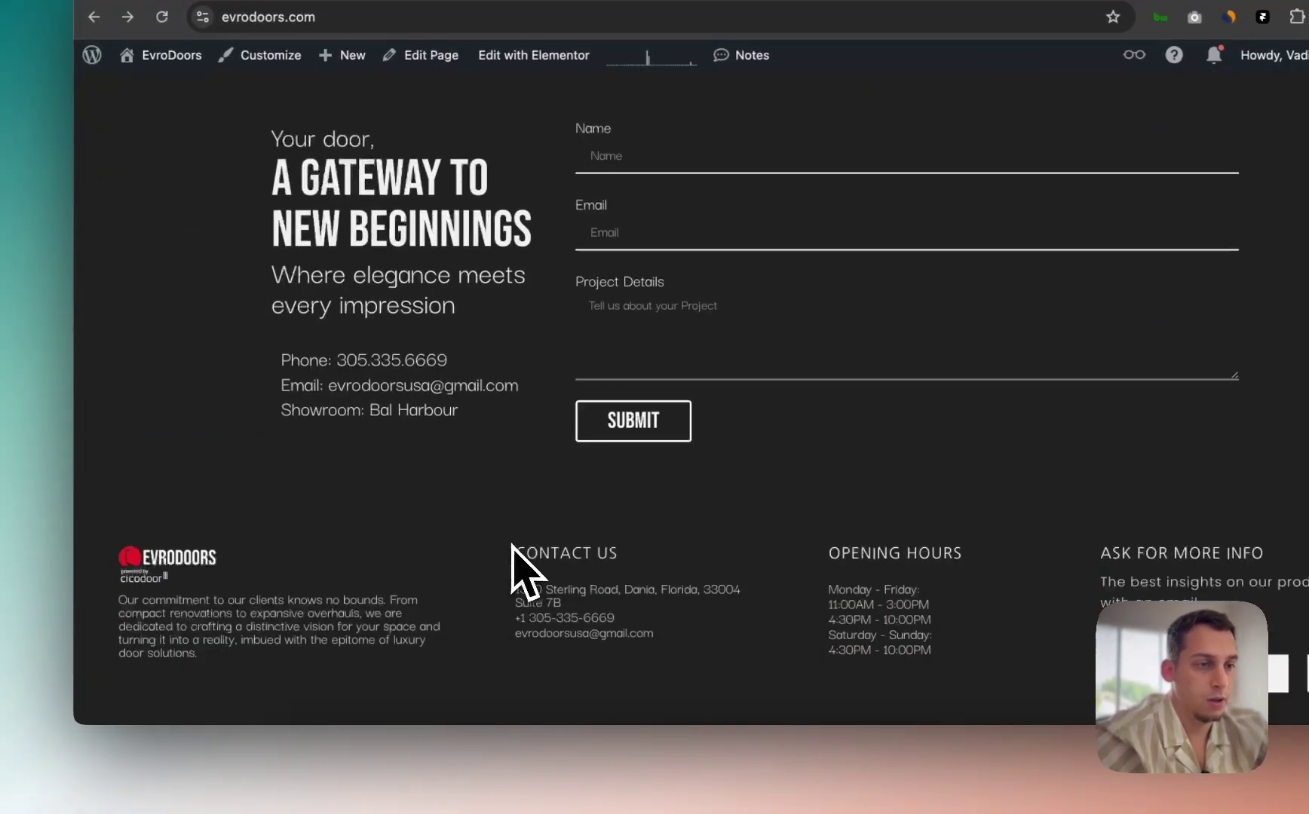
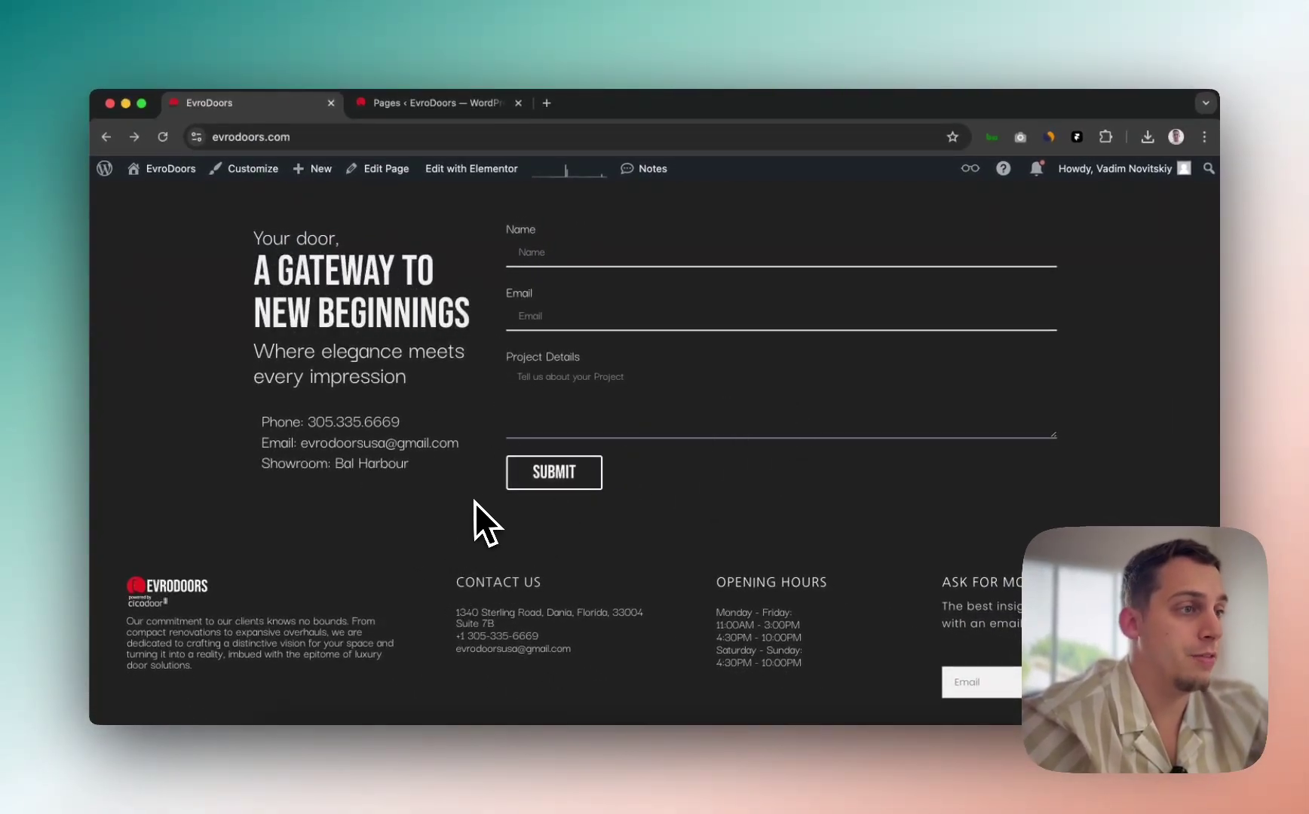
Step: Switch from the live EvroDoors site in Chrome to the Framer project window
key(ctrl+Up)
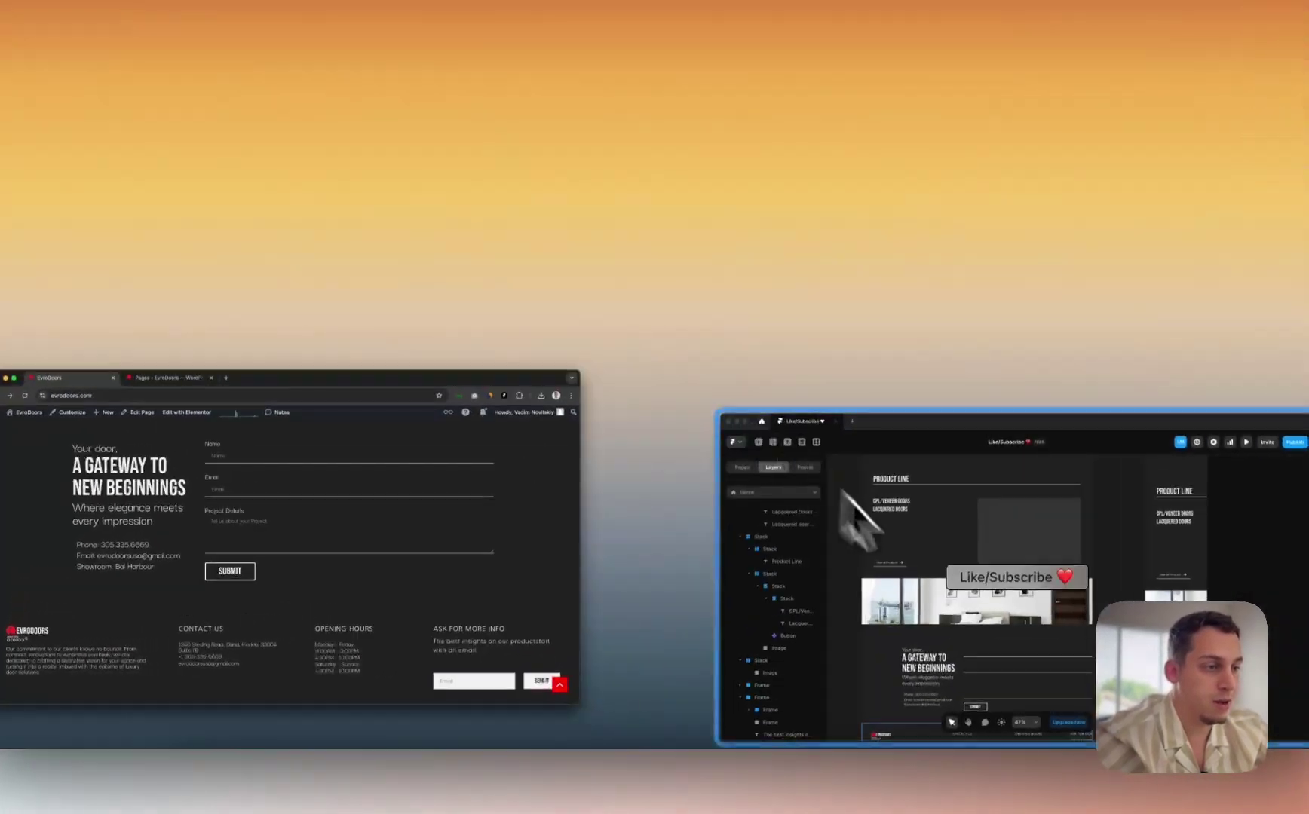
click(1094, 422)
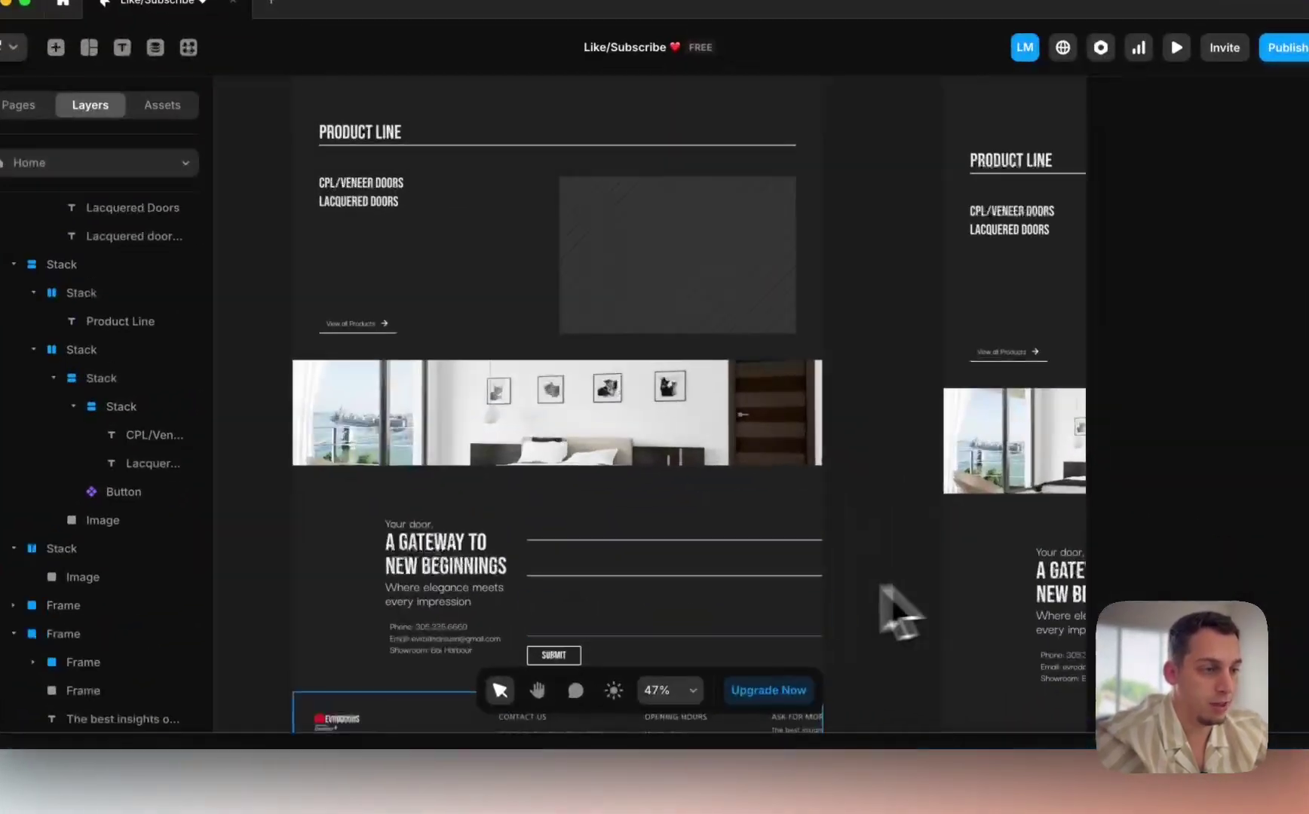
Step: Delete the contact form's SUBMIT button and placeholder input boxes
click(636, 562)
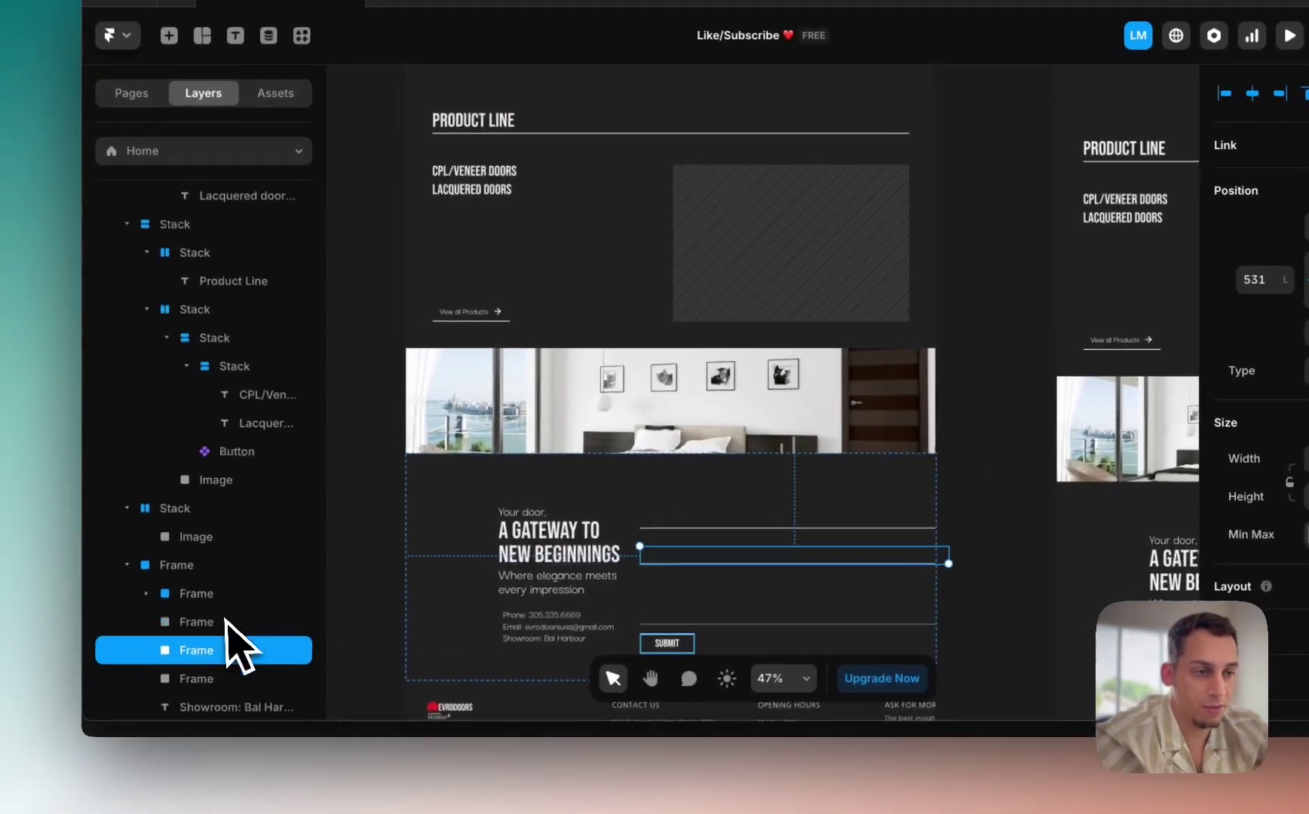
click(215, 441)
scroll(564, 554, down, 4)
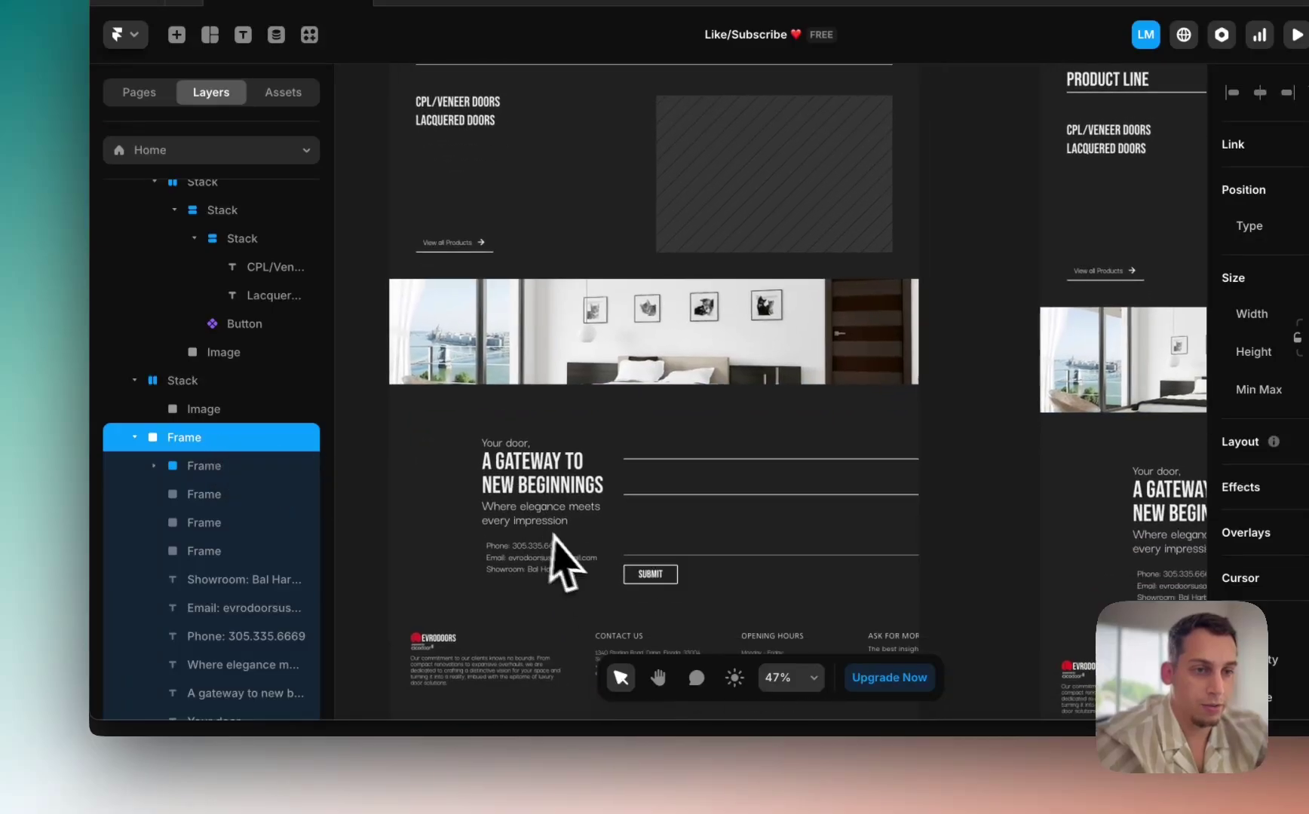
click(193, 466)
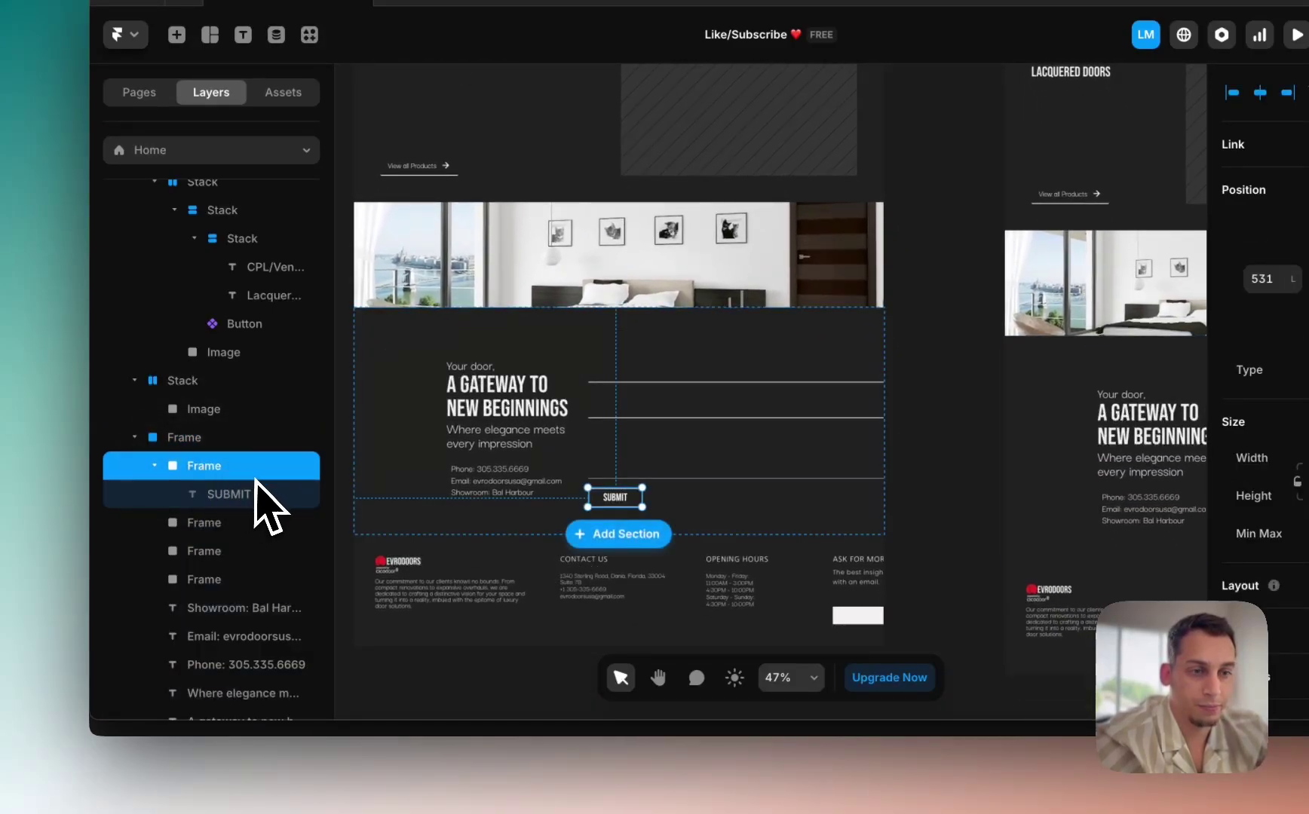
scroll(628, 506, down, 3)
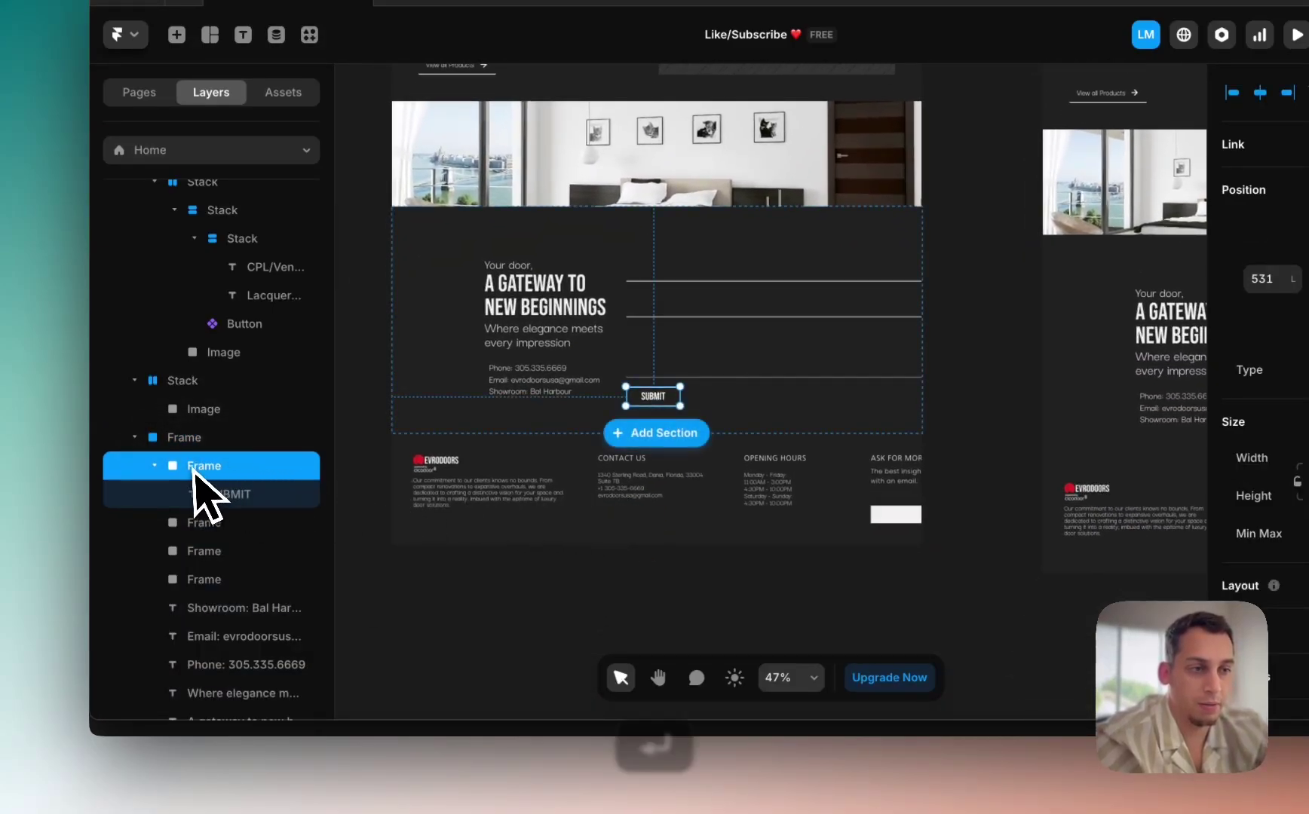
key(Return)
key(BackSpace)
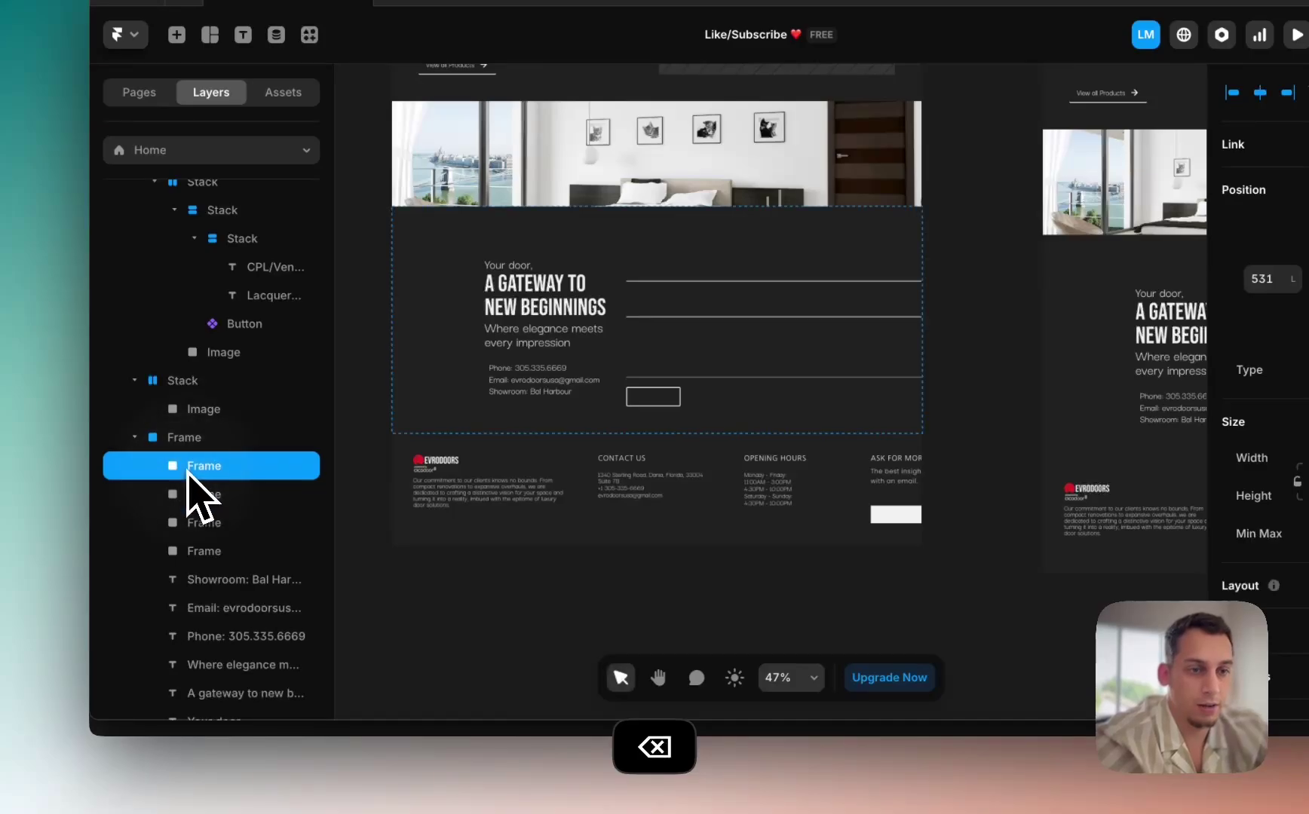
key(BackSpace)
click(211, 468)
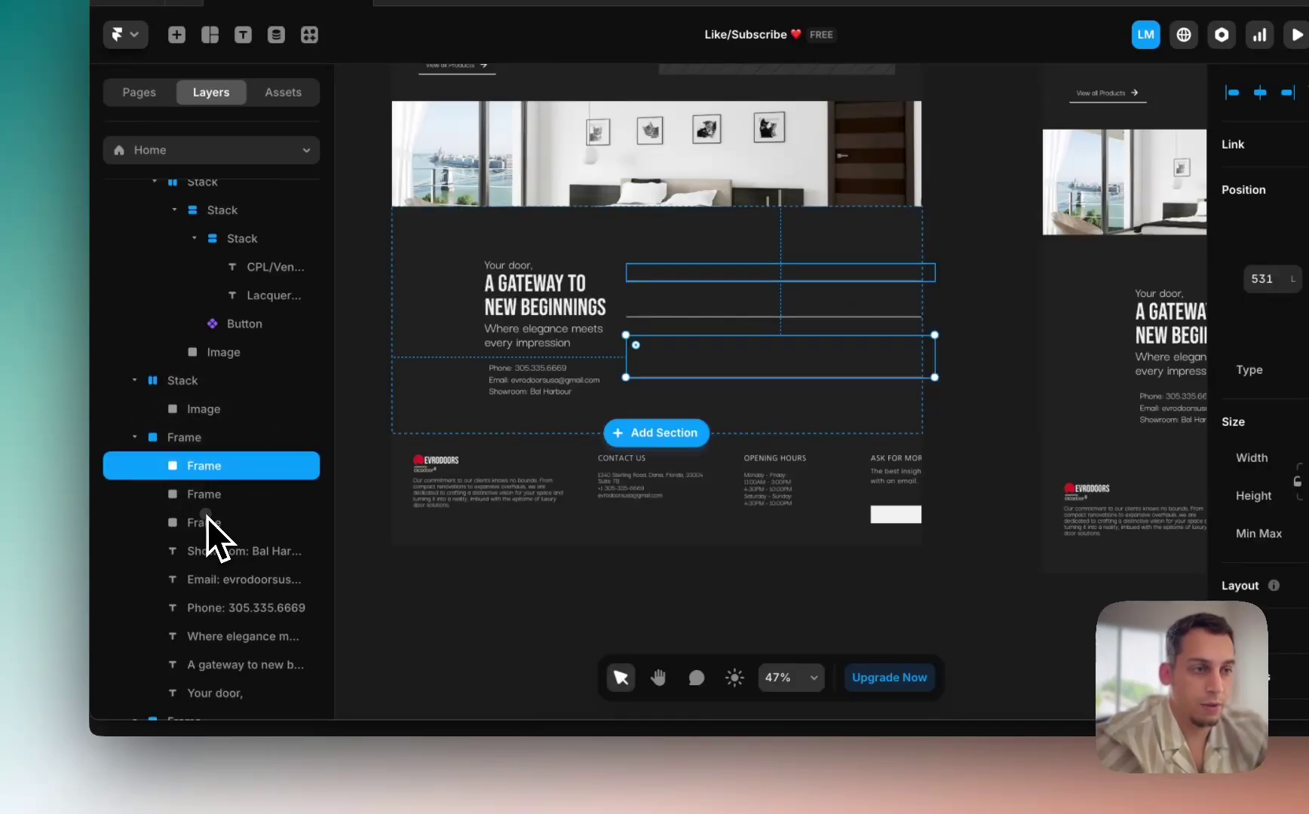
shift+click(208, 522)
key(BackSpace)
Step: Wrap the six contact text layers in a left-aligned stack
click(552, 381)
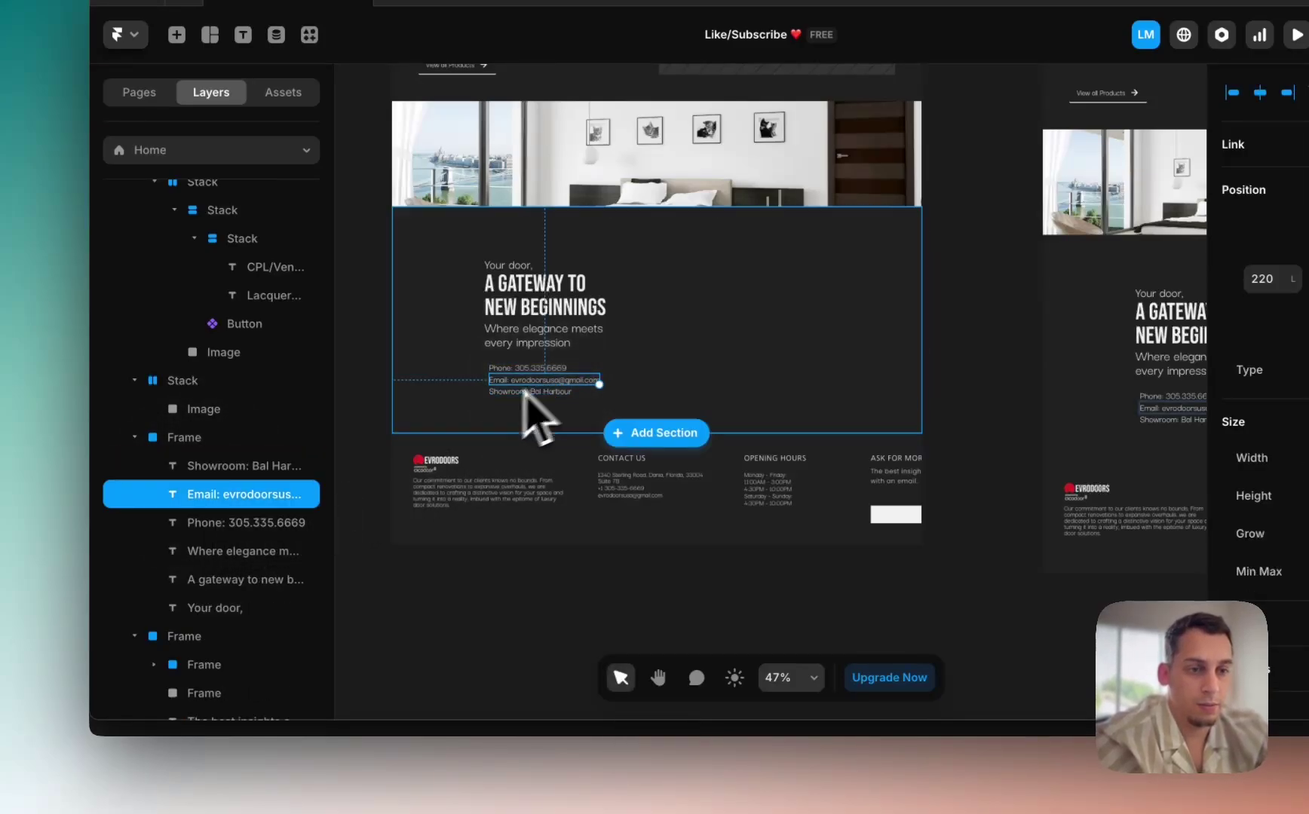
click(256, 617)
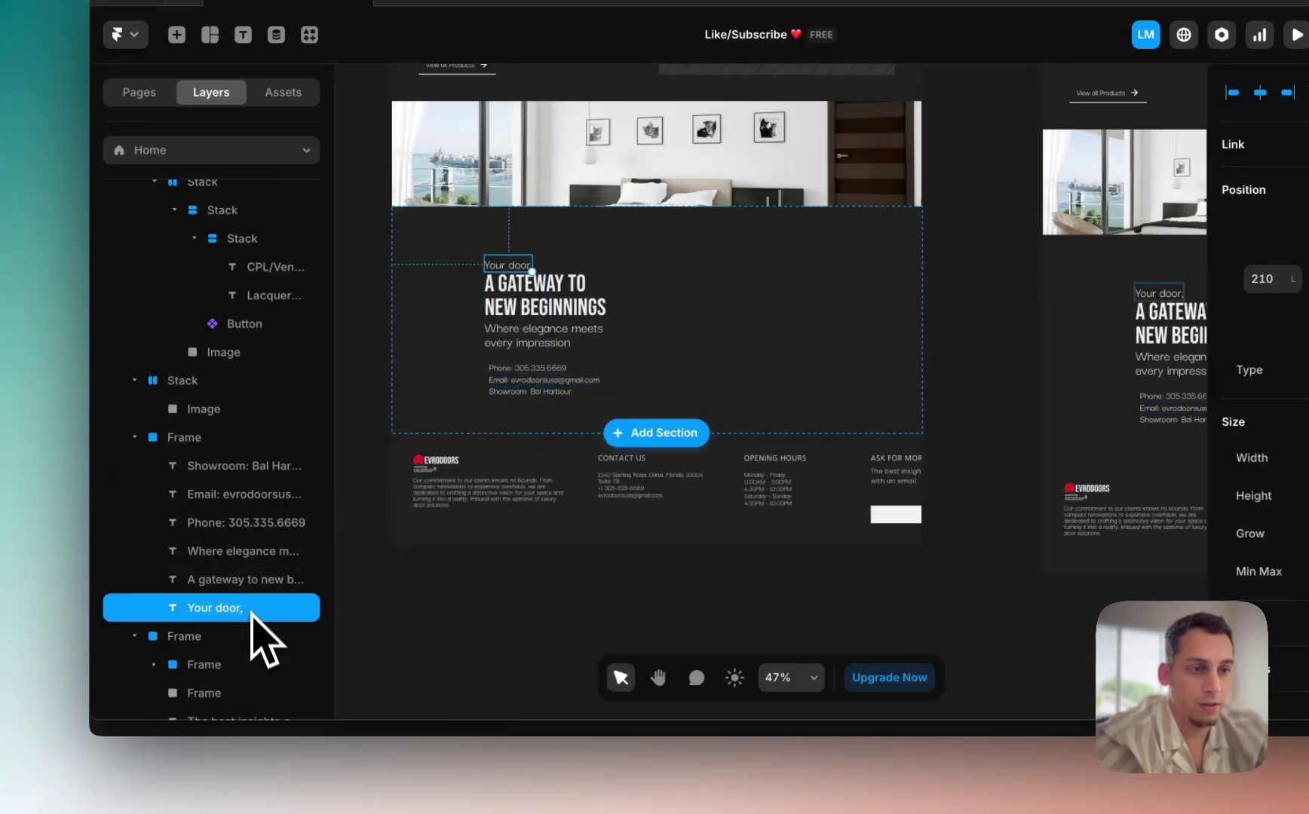
shift+click(239, 477)
right_click(239, 478)
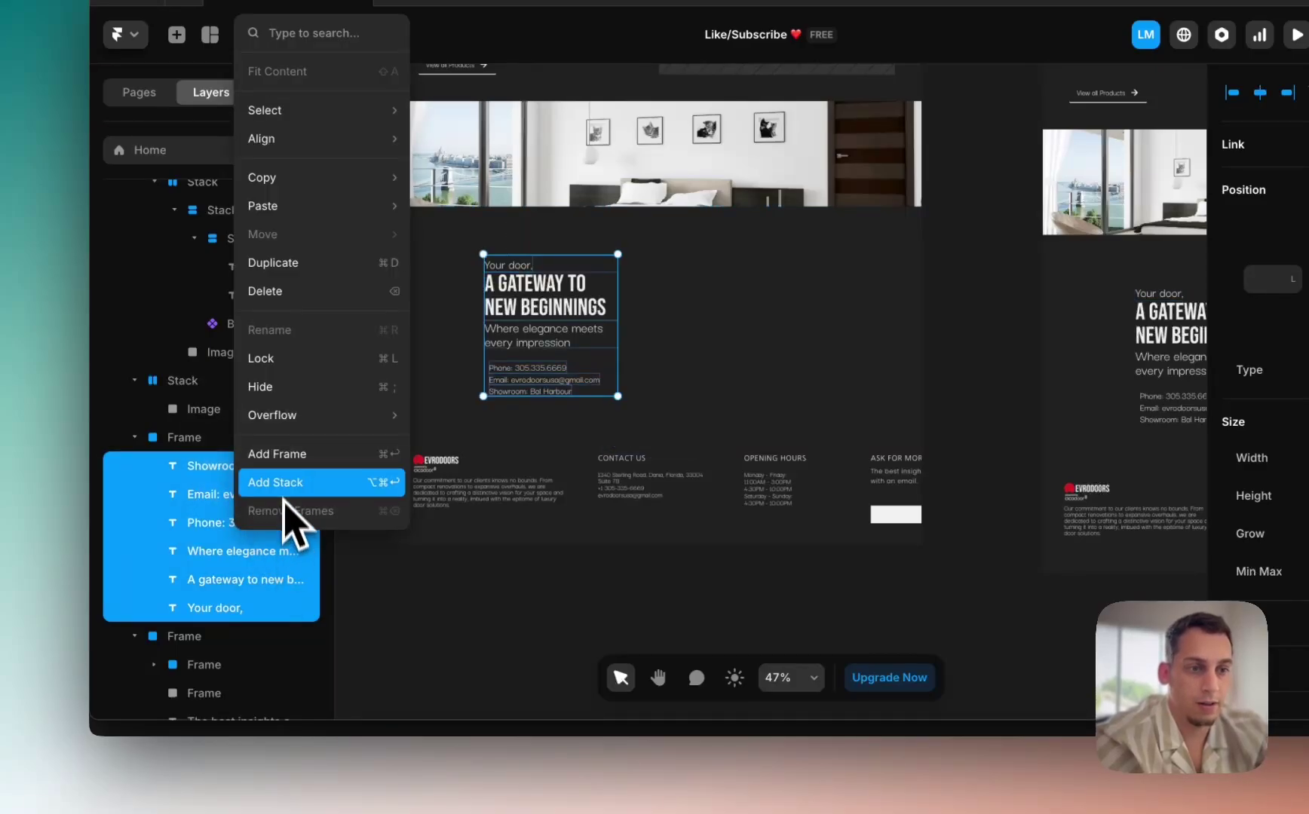
click(285, 486)
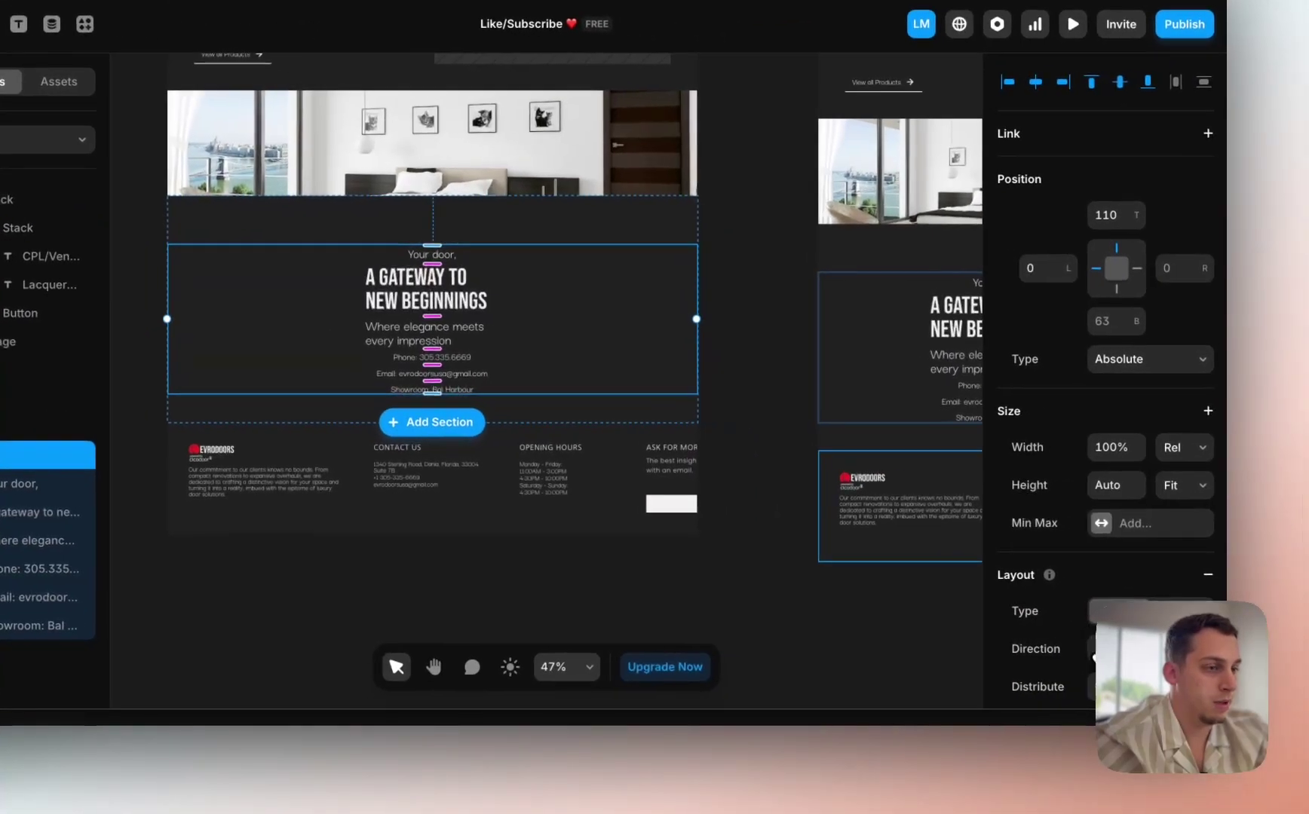
click(1095, 654)
key(super+z)
scroll(1197, 596, down, 5)
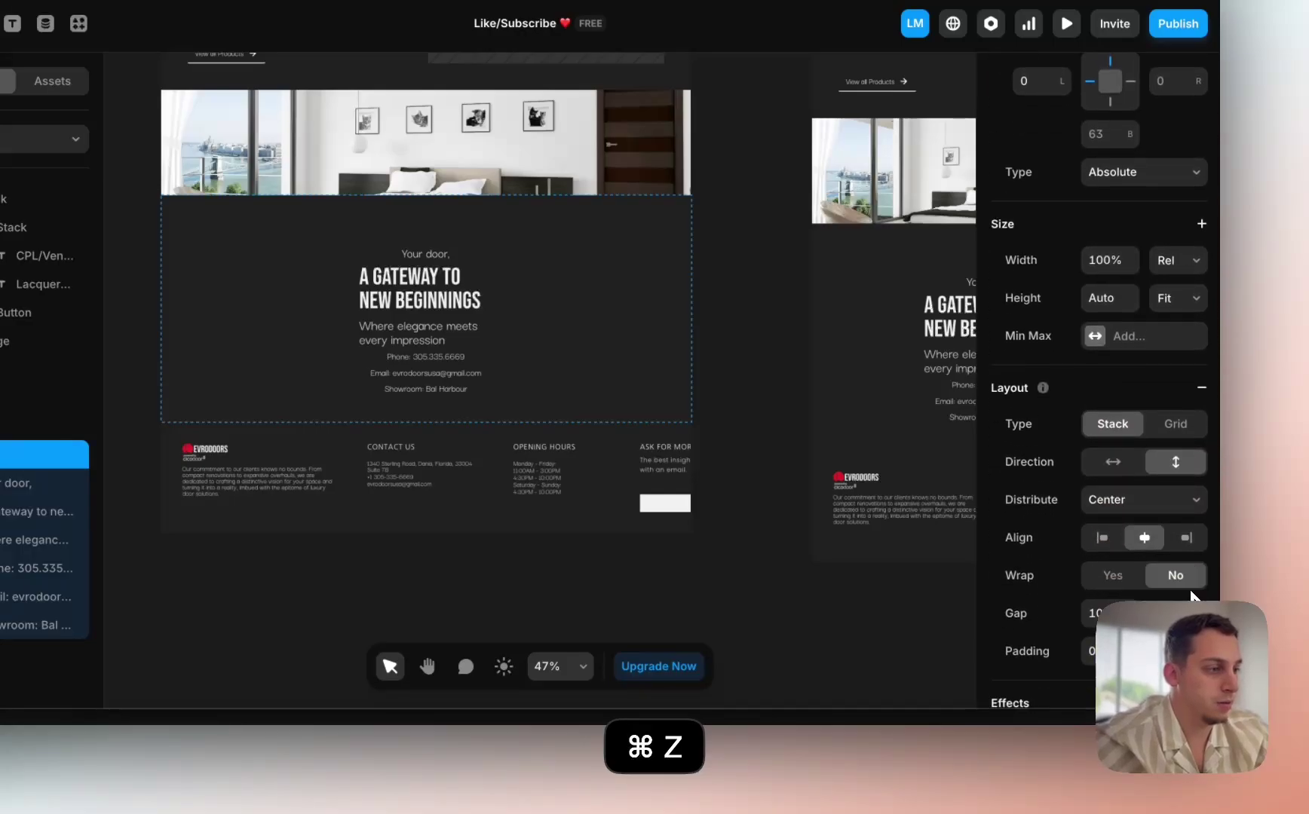
click(1116, 539)
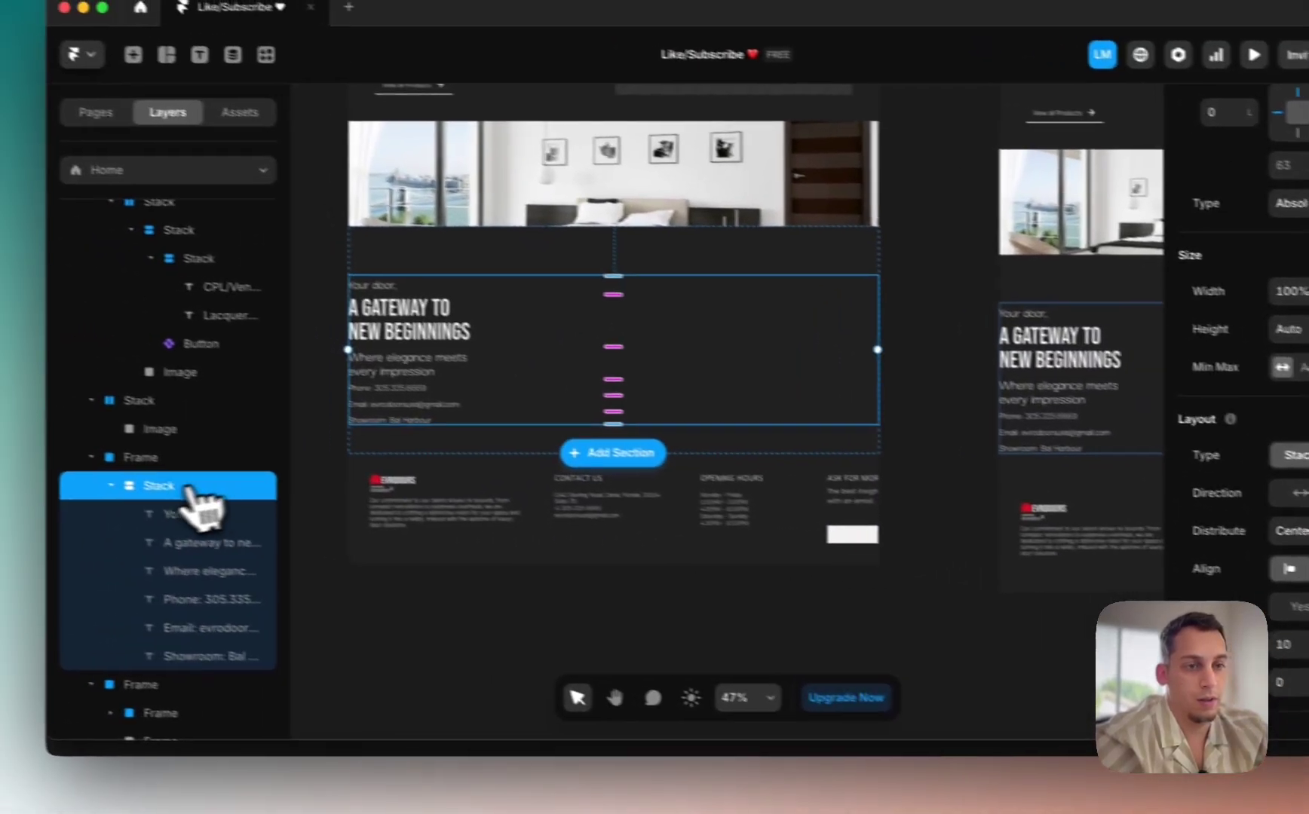
click(0, 454)
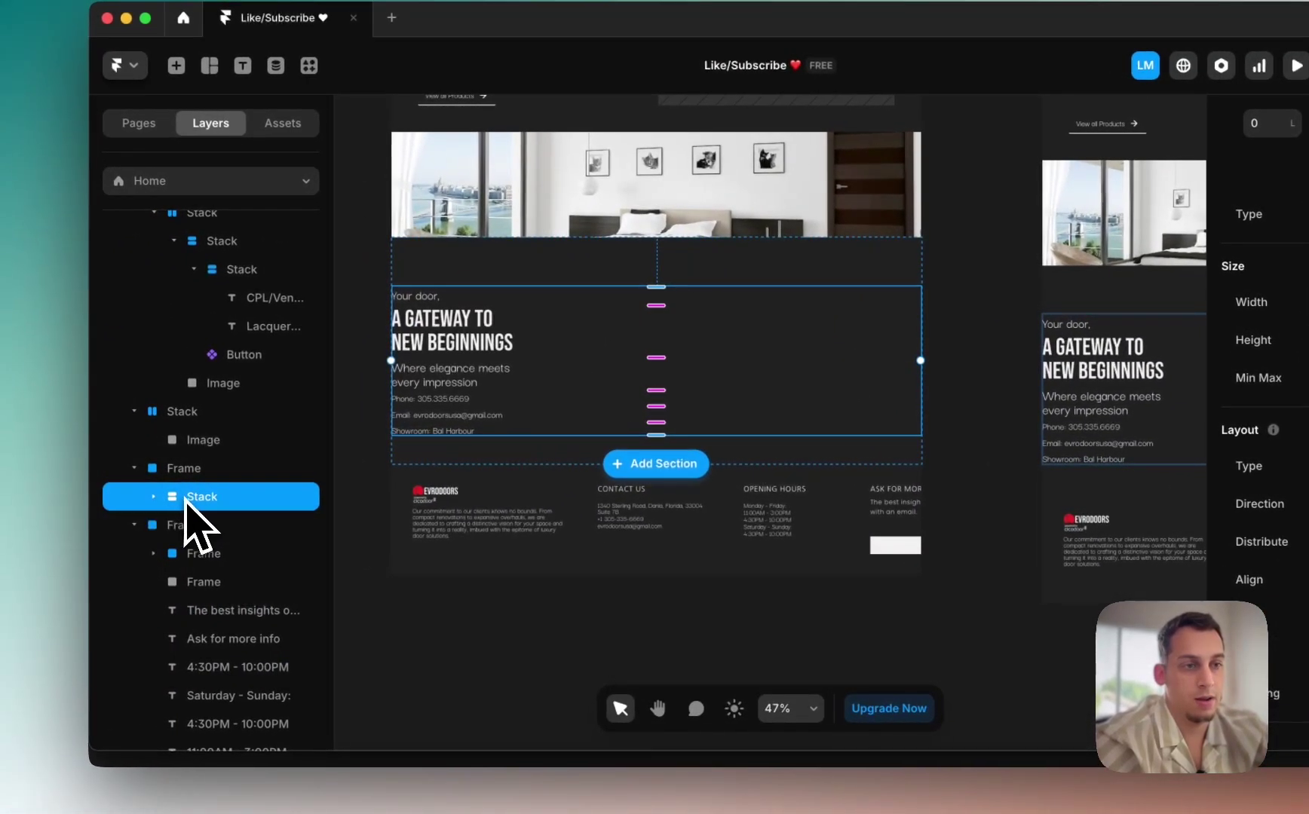
Step: Give the contact section frame a horizontal stack layout
click(197, 468)
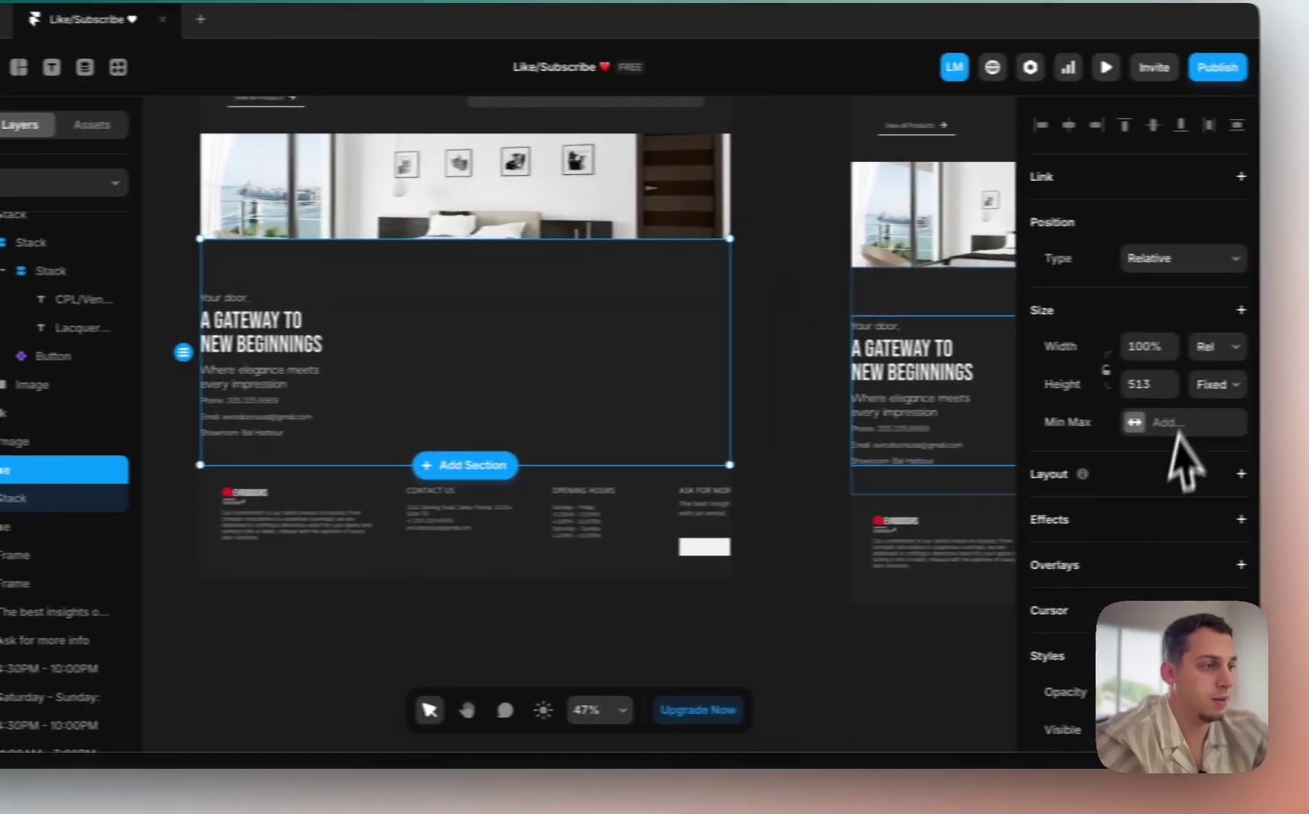
click(1200, 415)
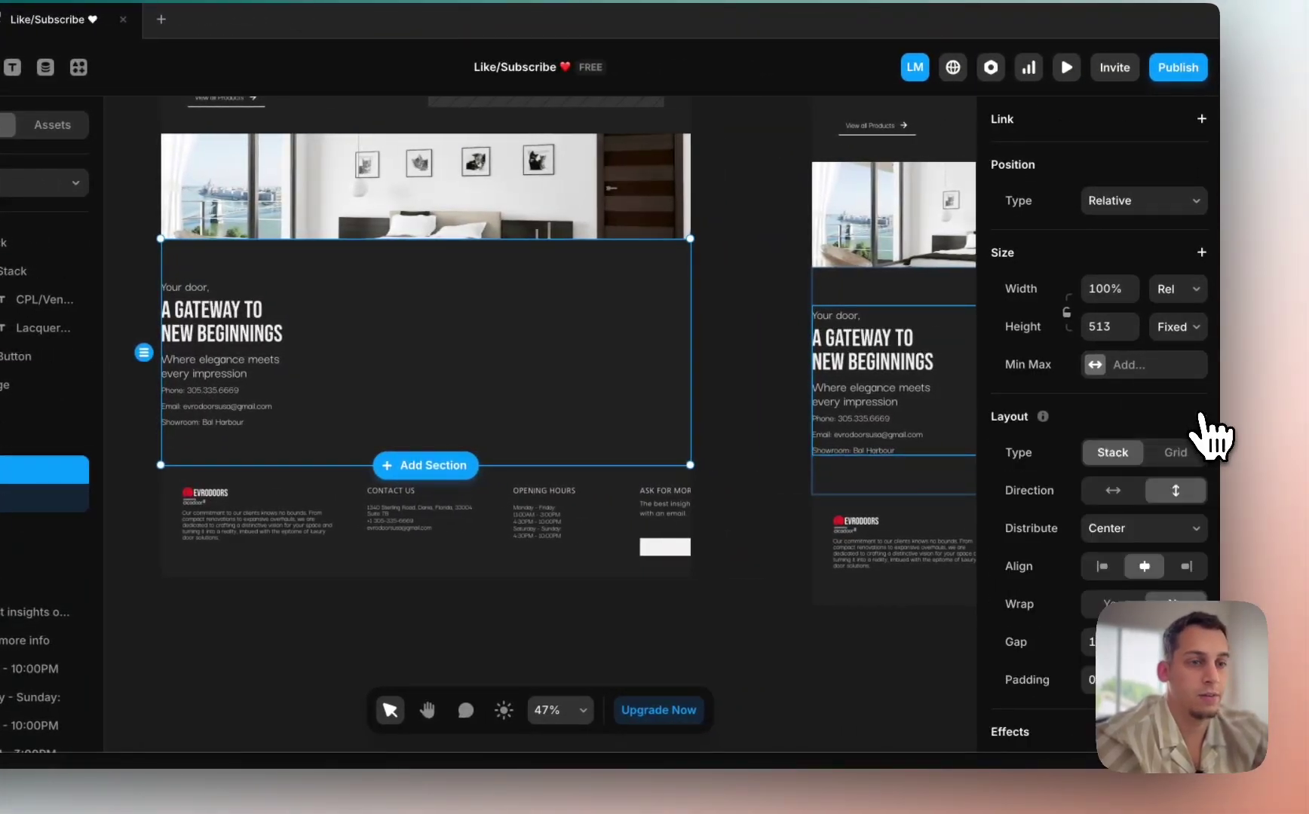
click(1113, 490)
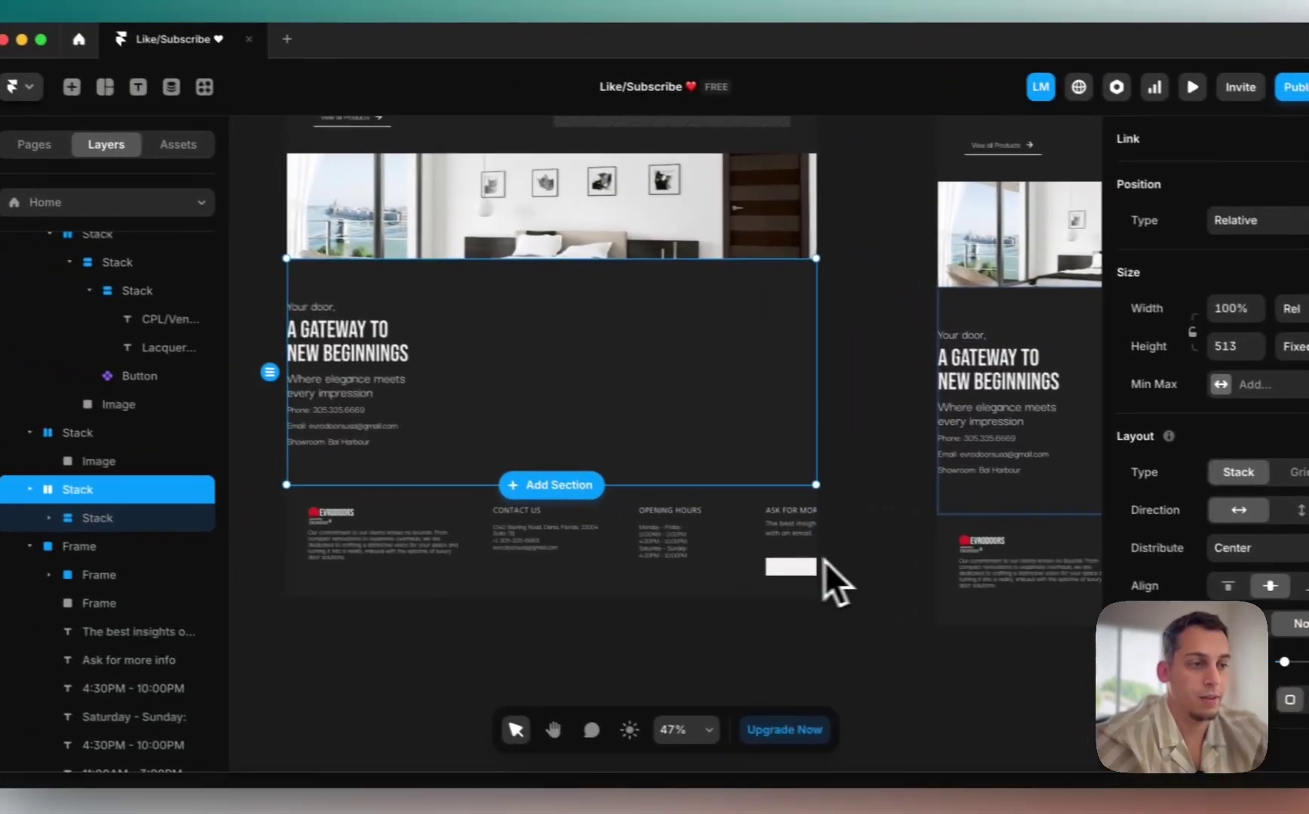
click(745, 577)
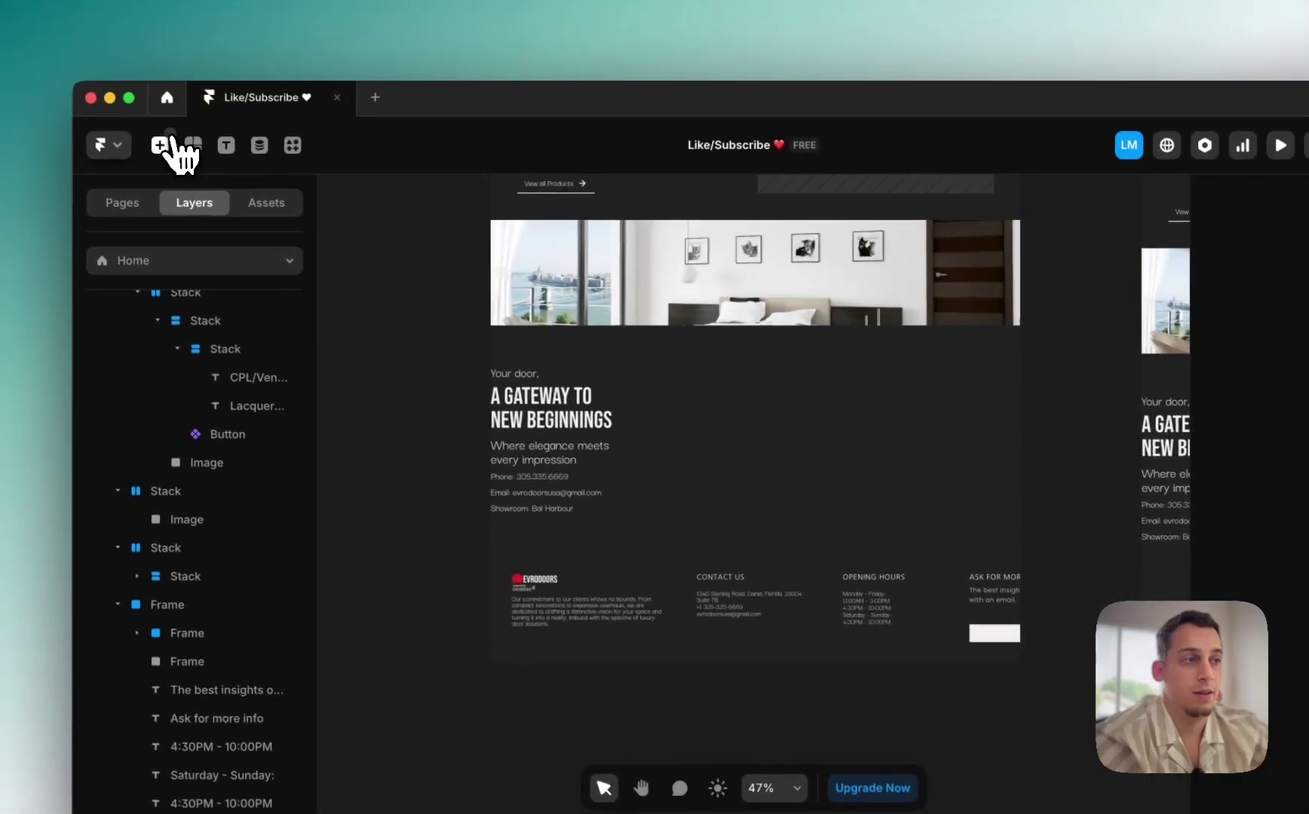
Step: Insert a Form Builder form beside the contact text
click(92, 89)
text(form)
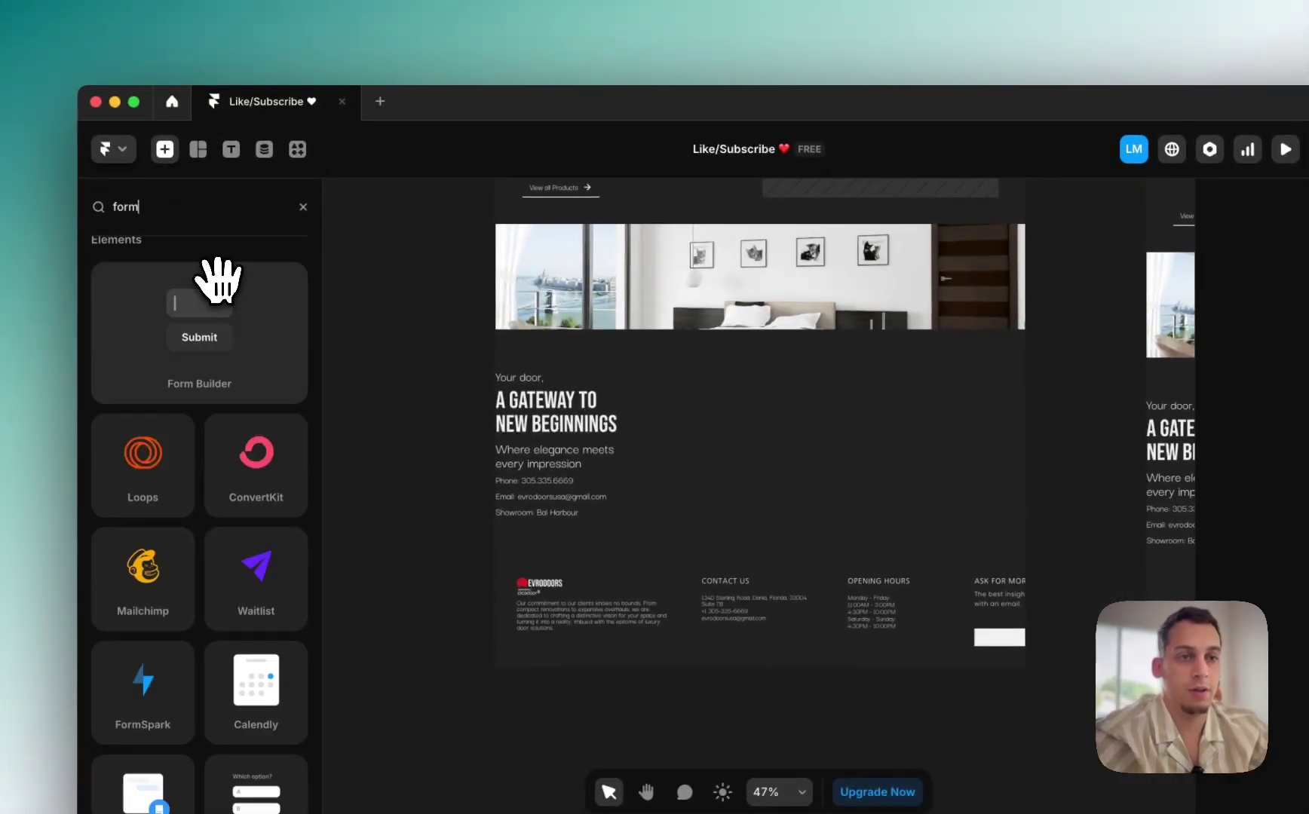
drag(213, 354, 896, 534)
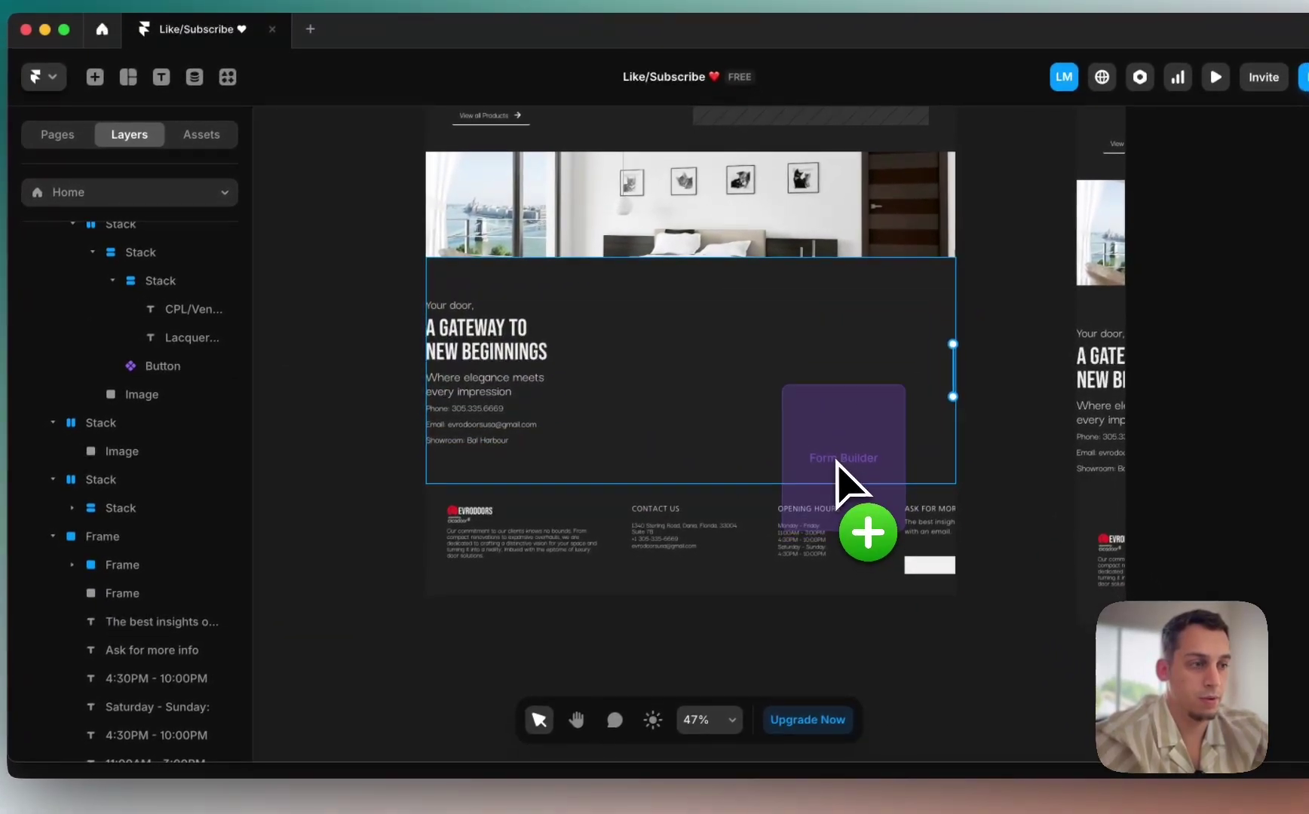
drag(837, 462, 837, 462)
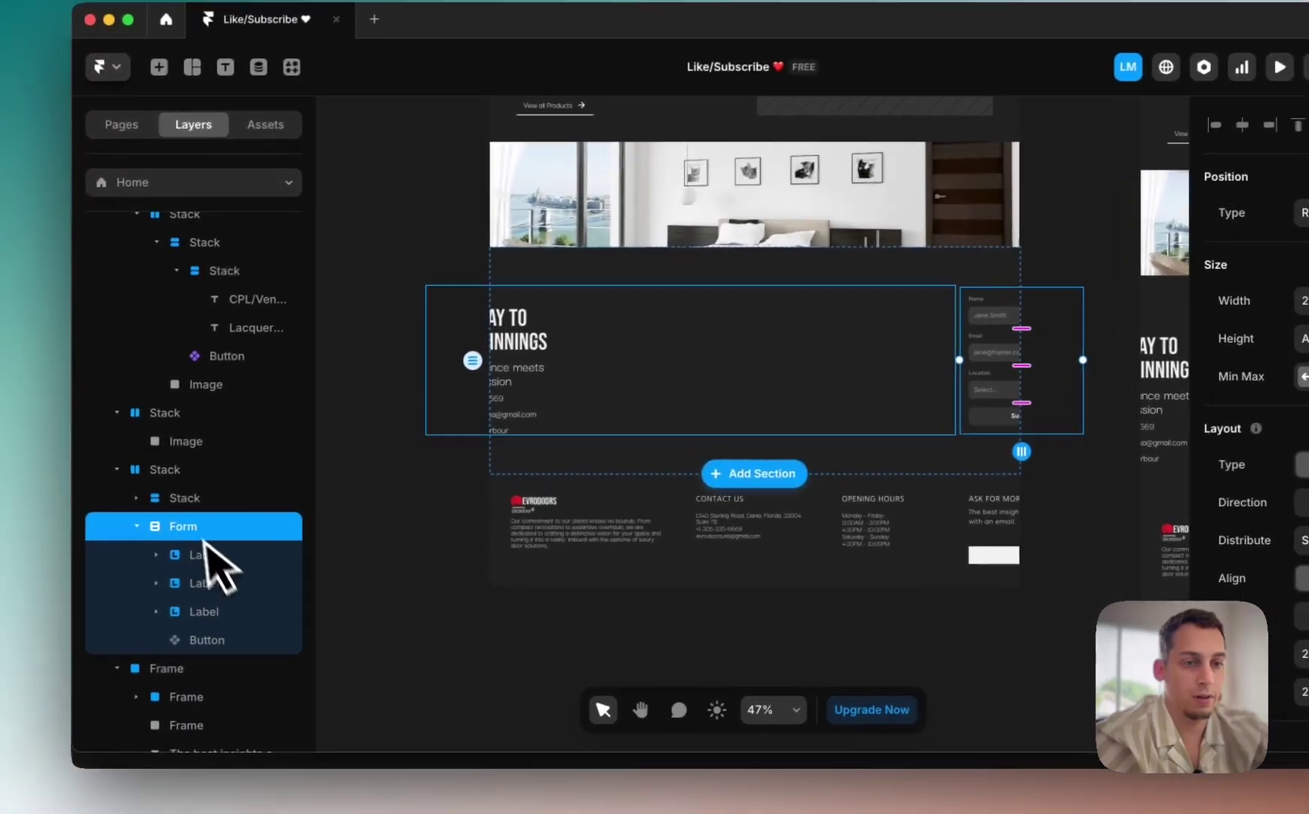
Step: Set the contact text stack width to Fill and the section's right padding to 60
click(97, 479)
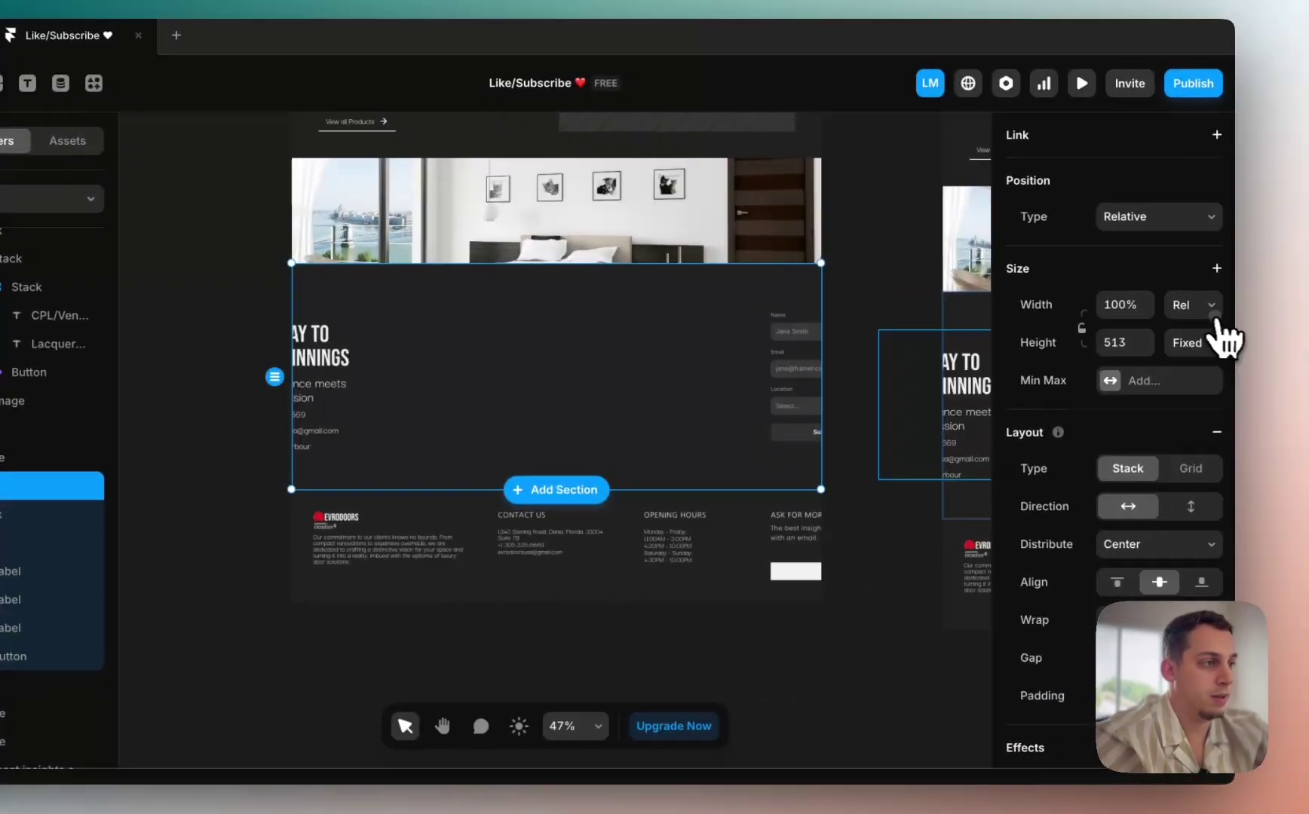
click(1212, 315)
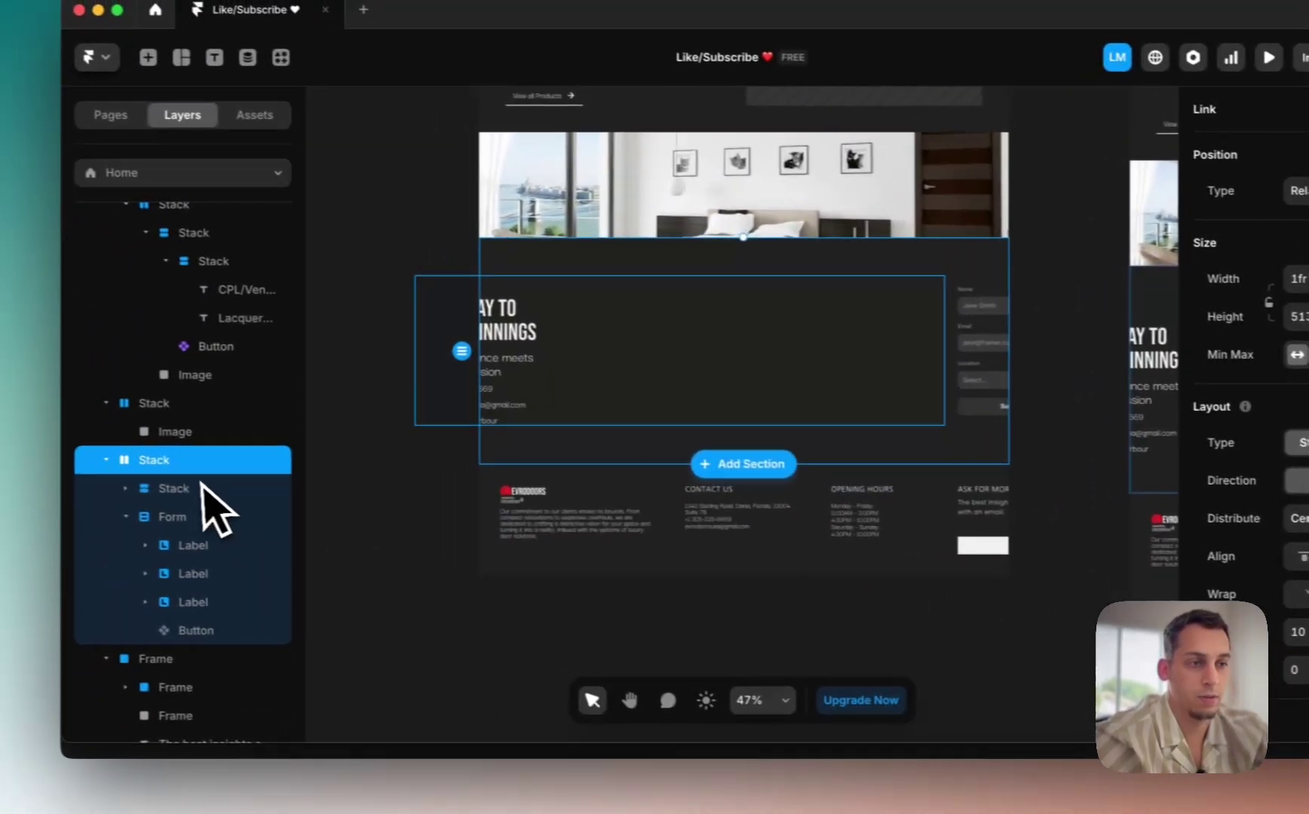
click(224, 499)
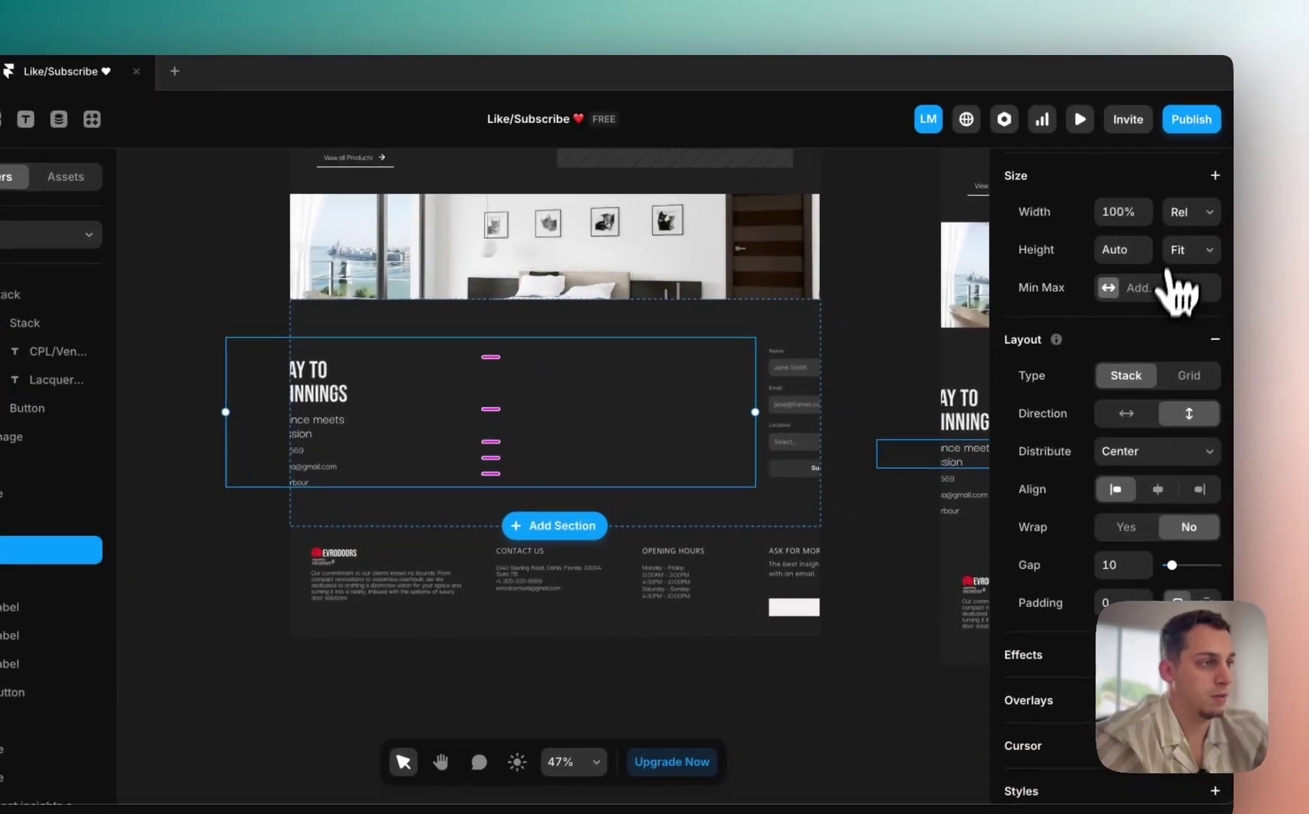
click(1293, 181)
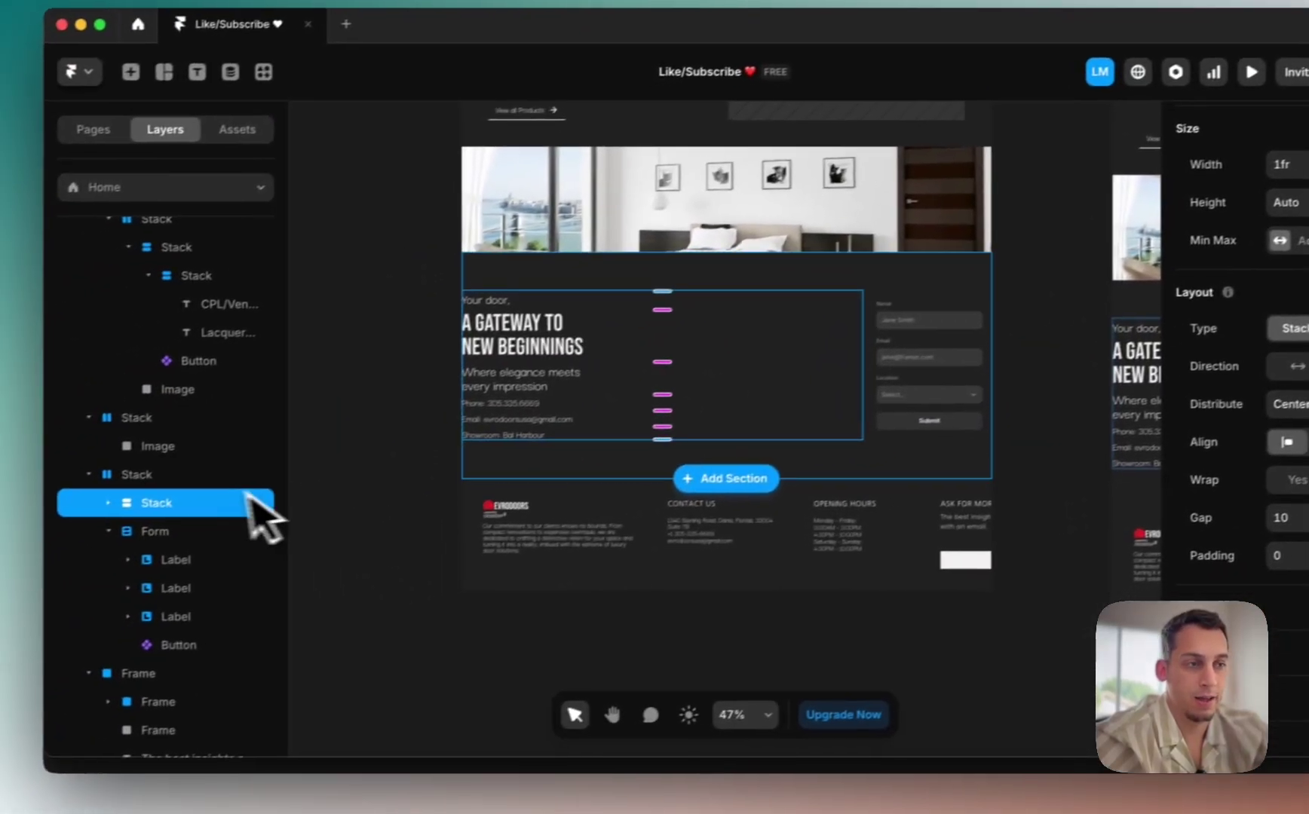
click(15, 525)
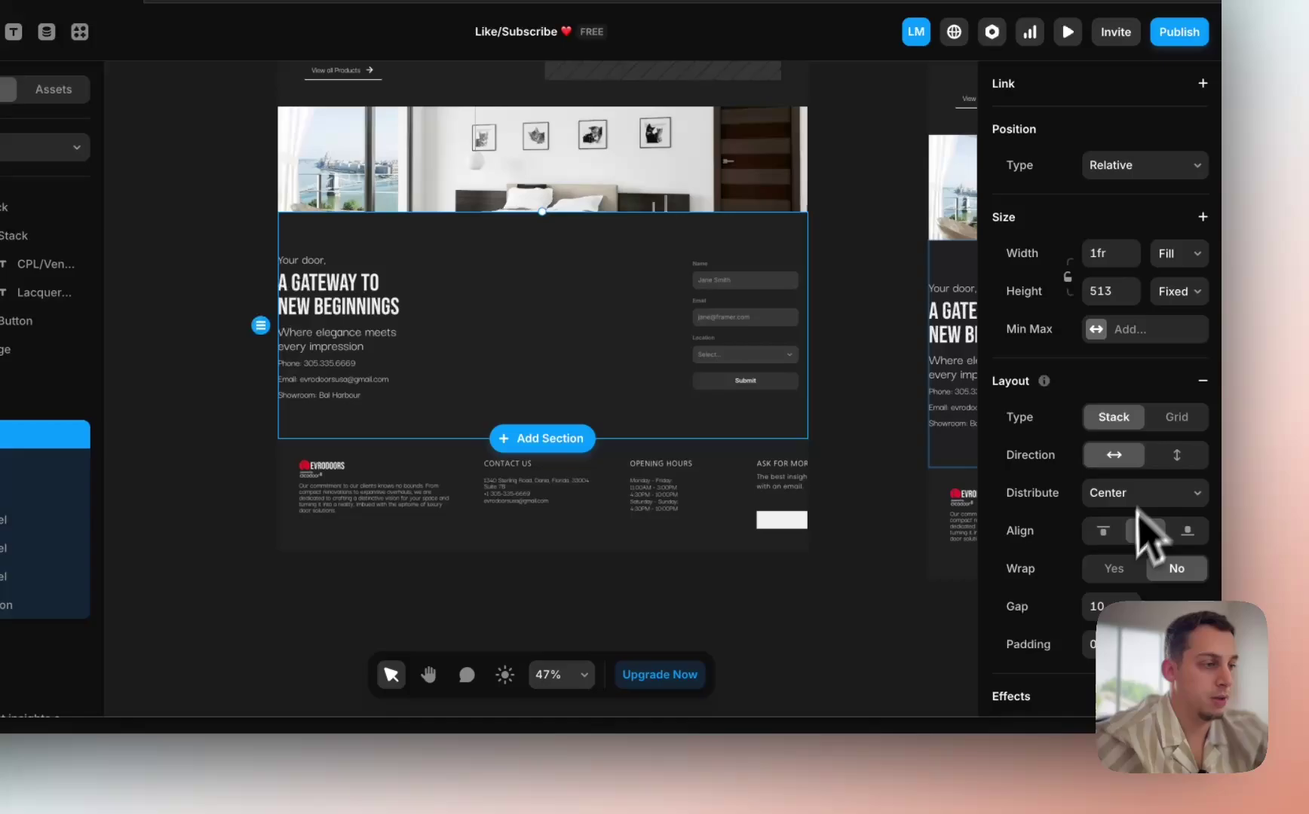
scroll(1138, 512, down, 3)
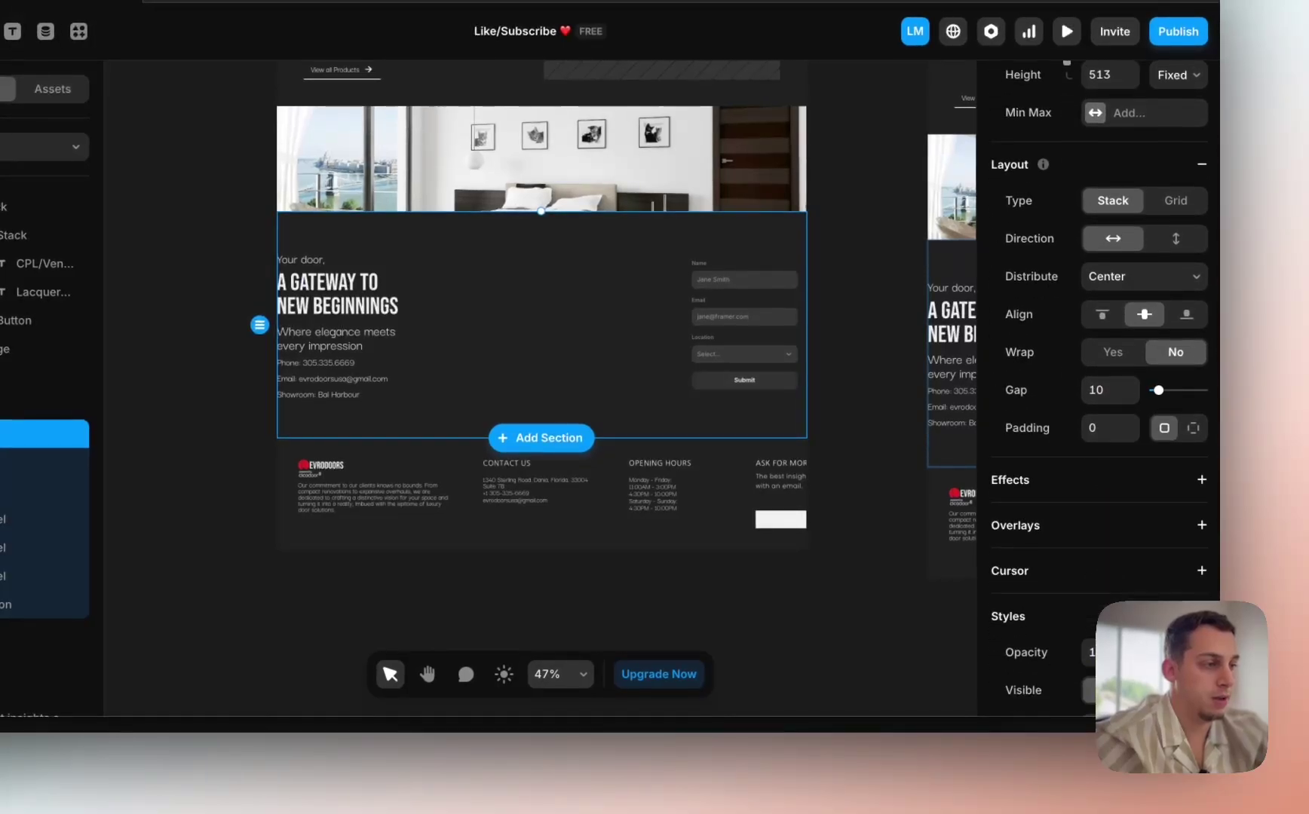
click(1193, 428)
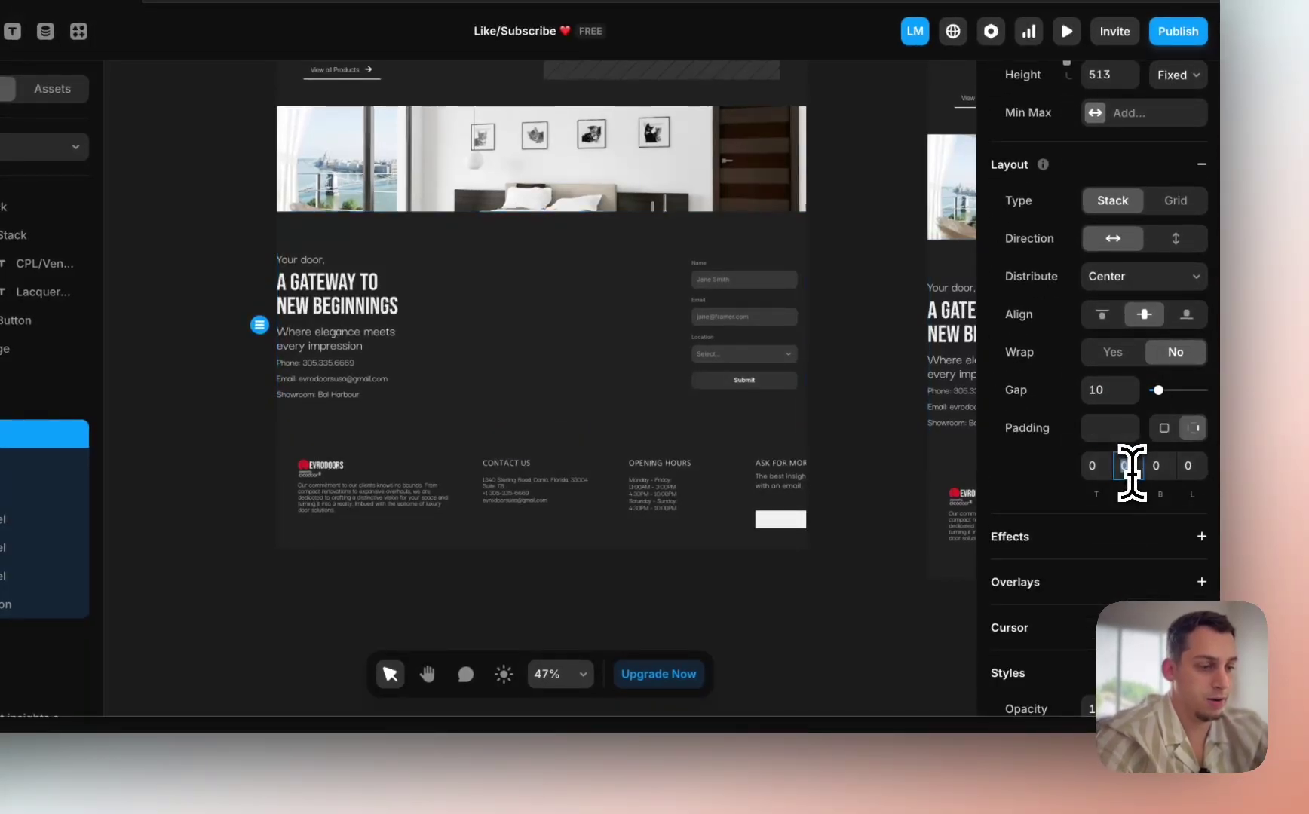
key(Return)
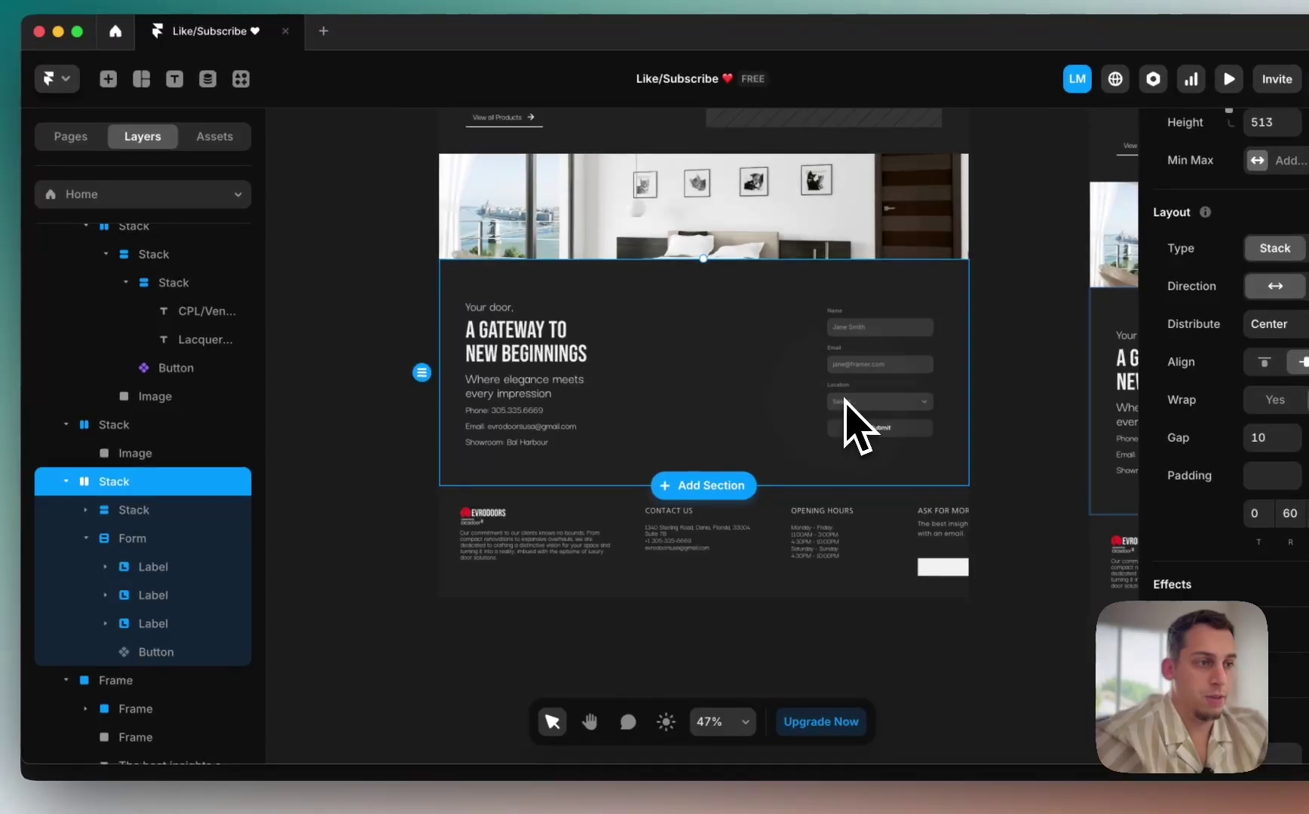
Step: Set the form's width to Fill so both columns share the section
click(841, 422)
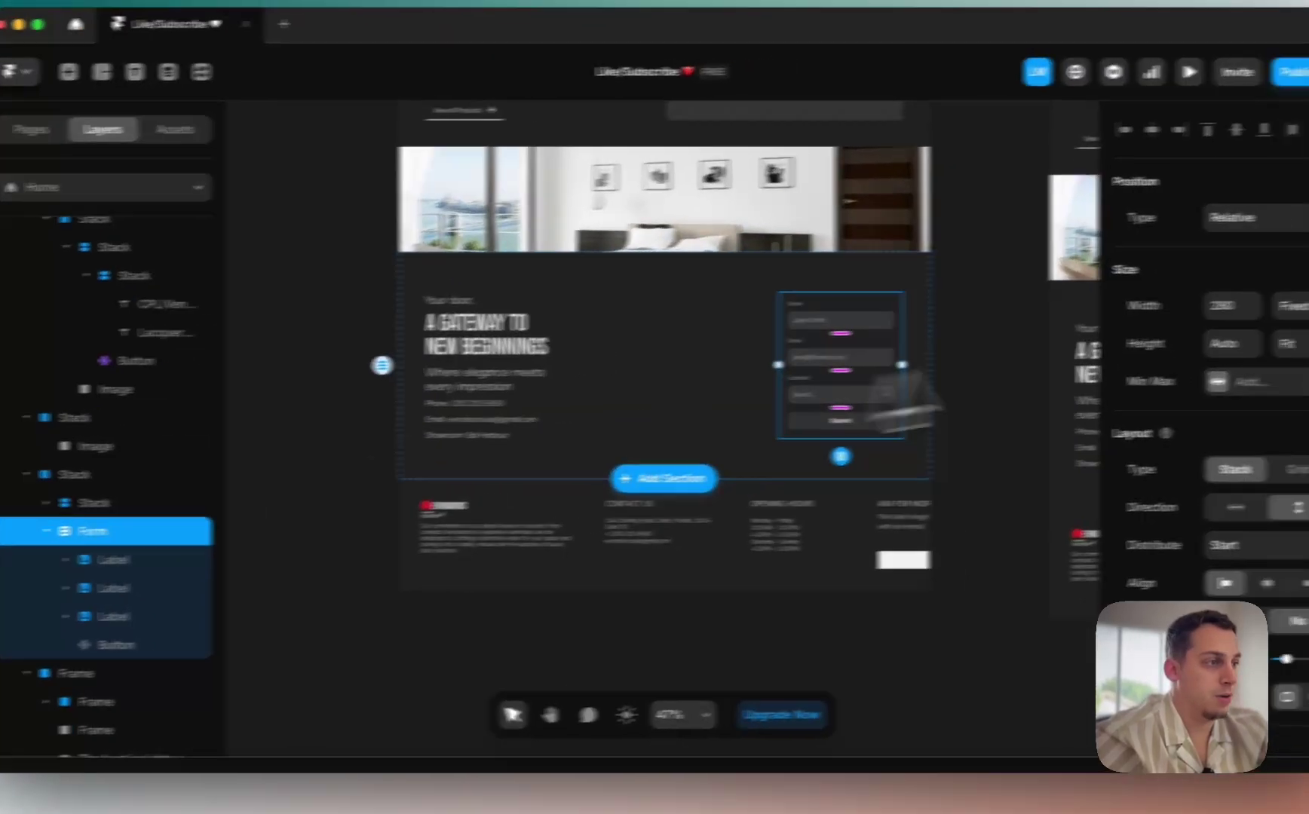
click(1188, 313)
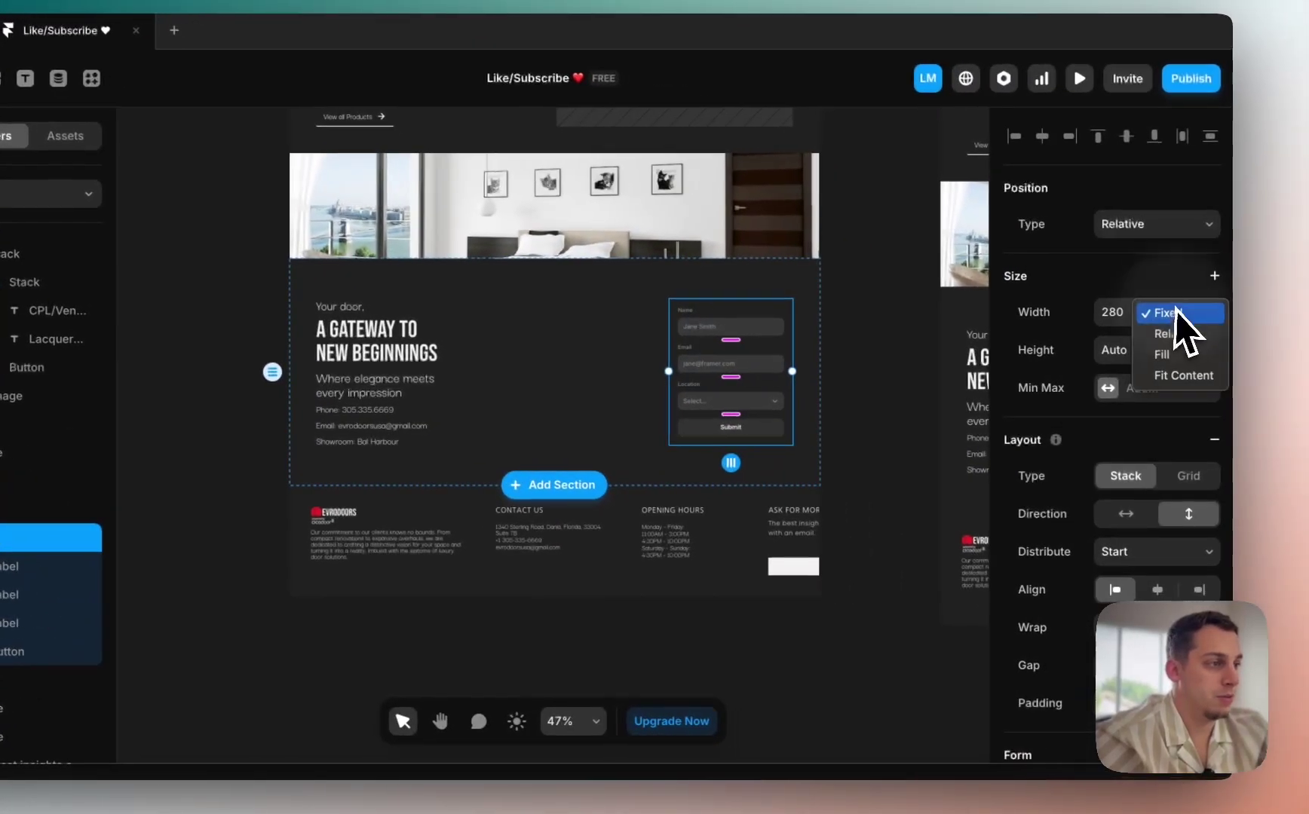
click(1169, 381)
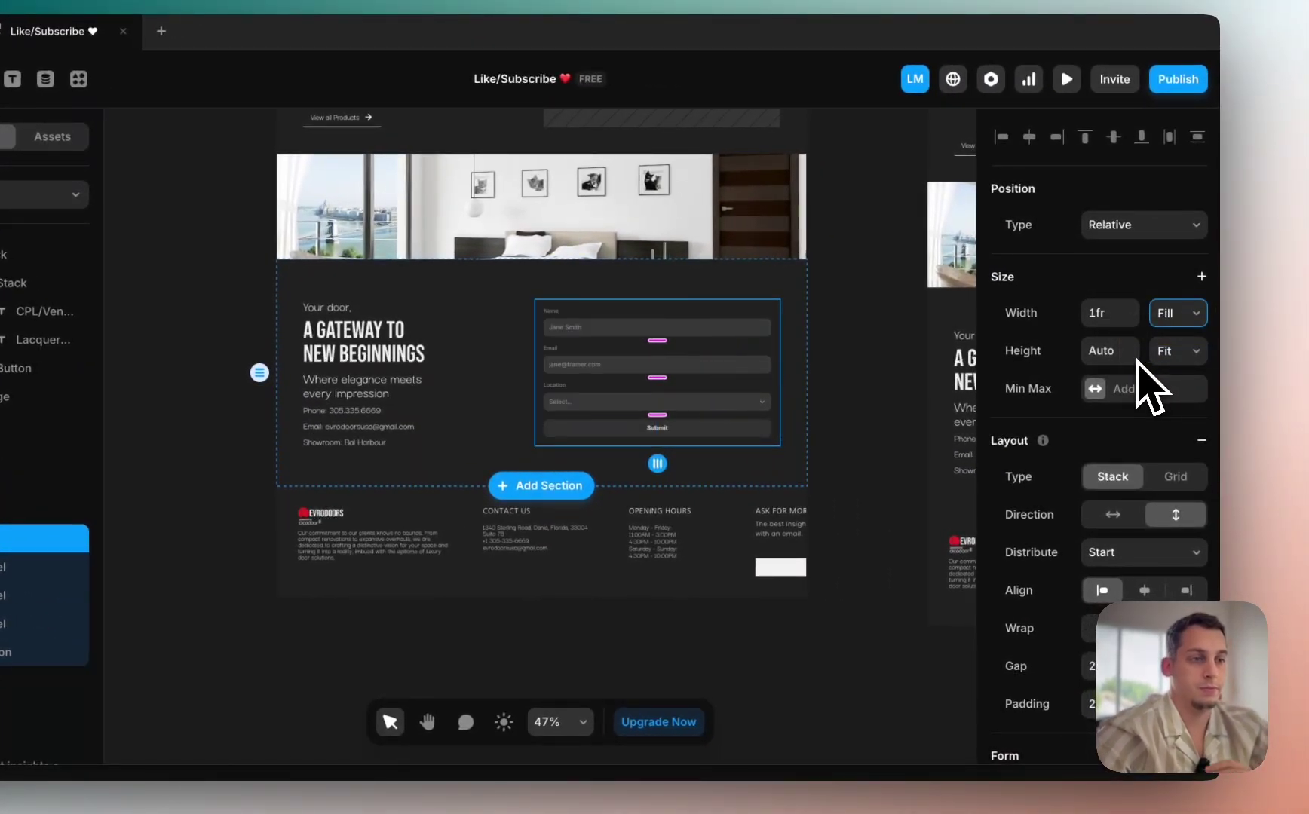
click(897, 461)
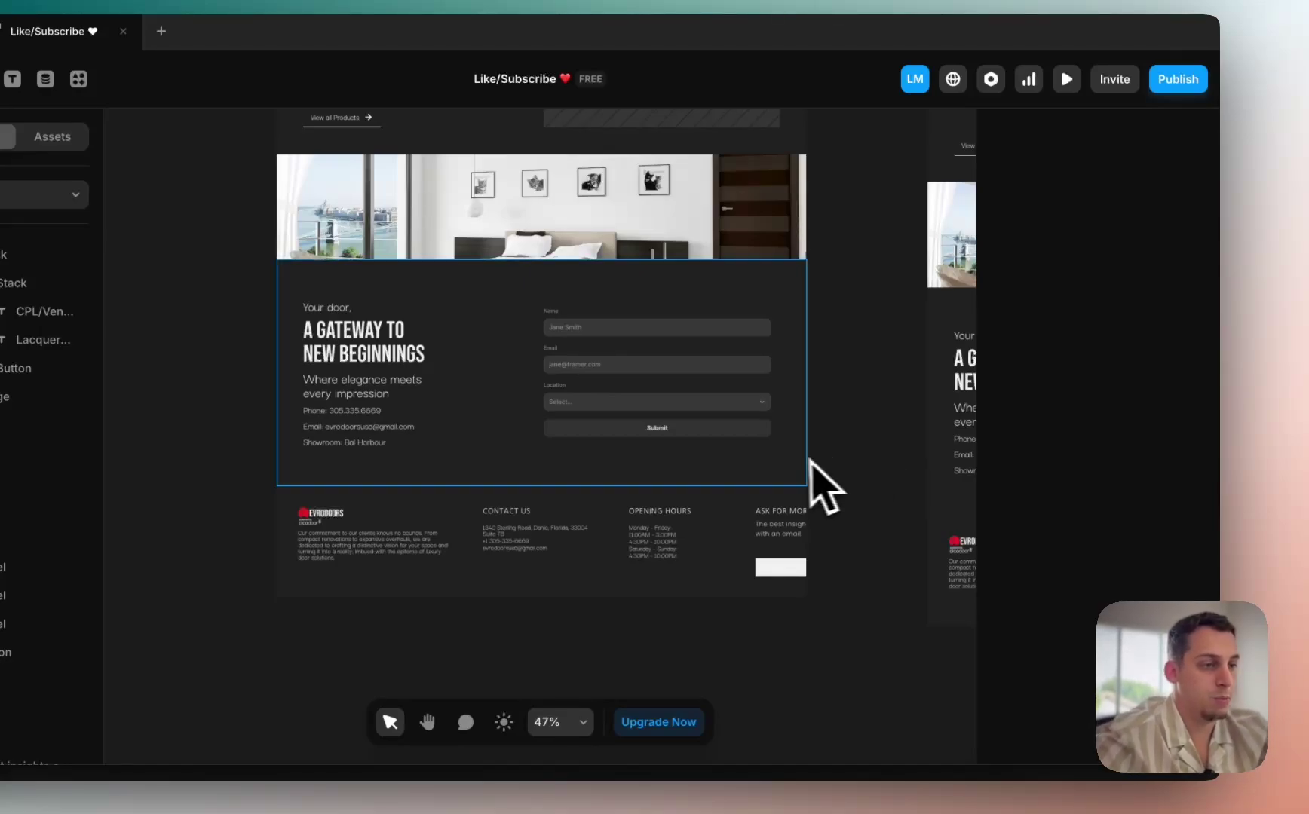
scroll(810, 462, up, 1)
click(711, 455)
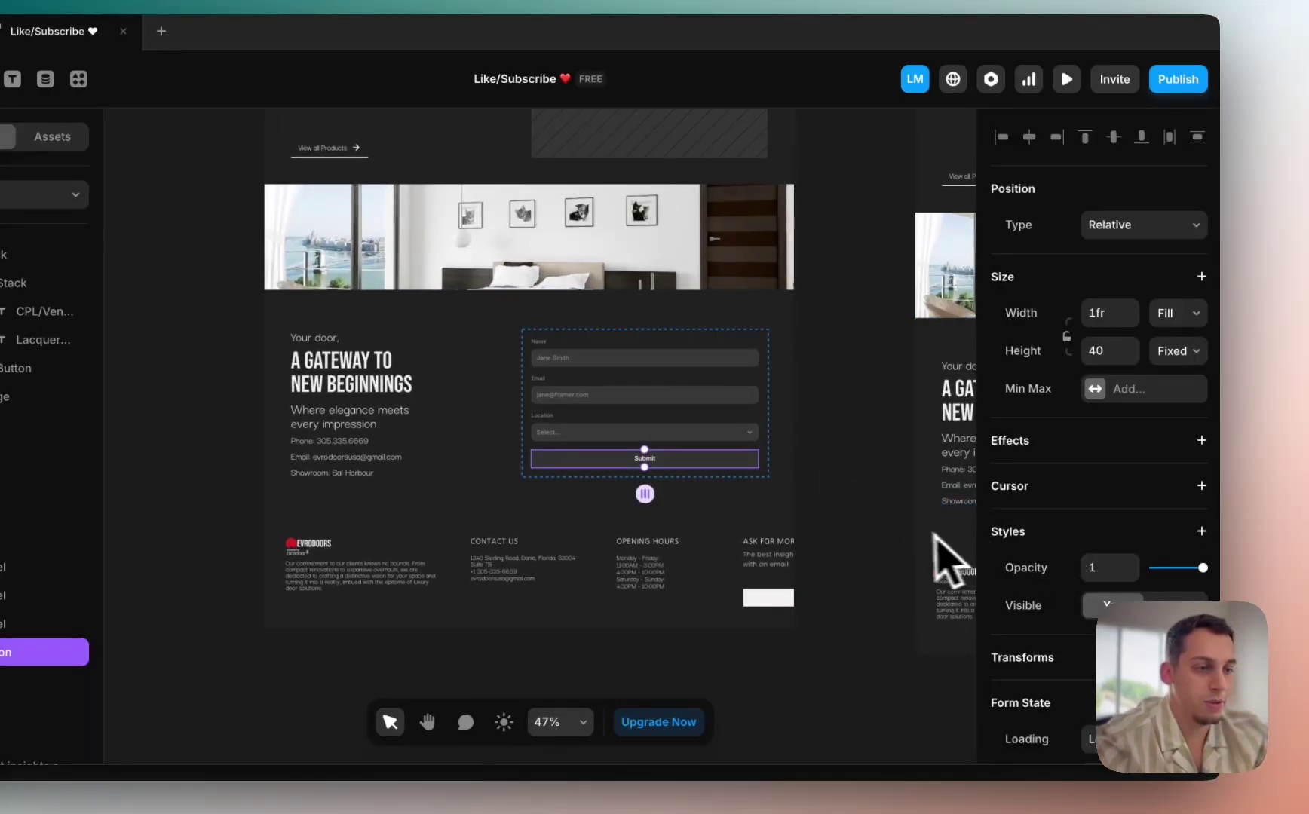
click(894, 526)
double_click(720, 462)
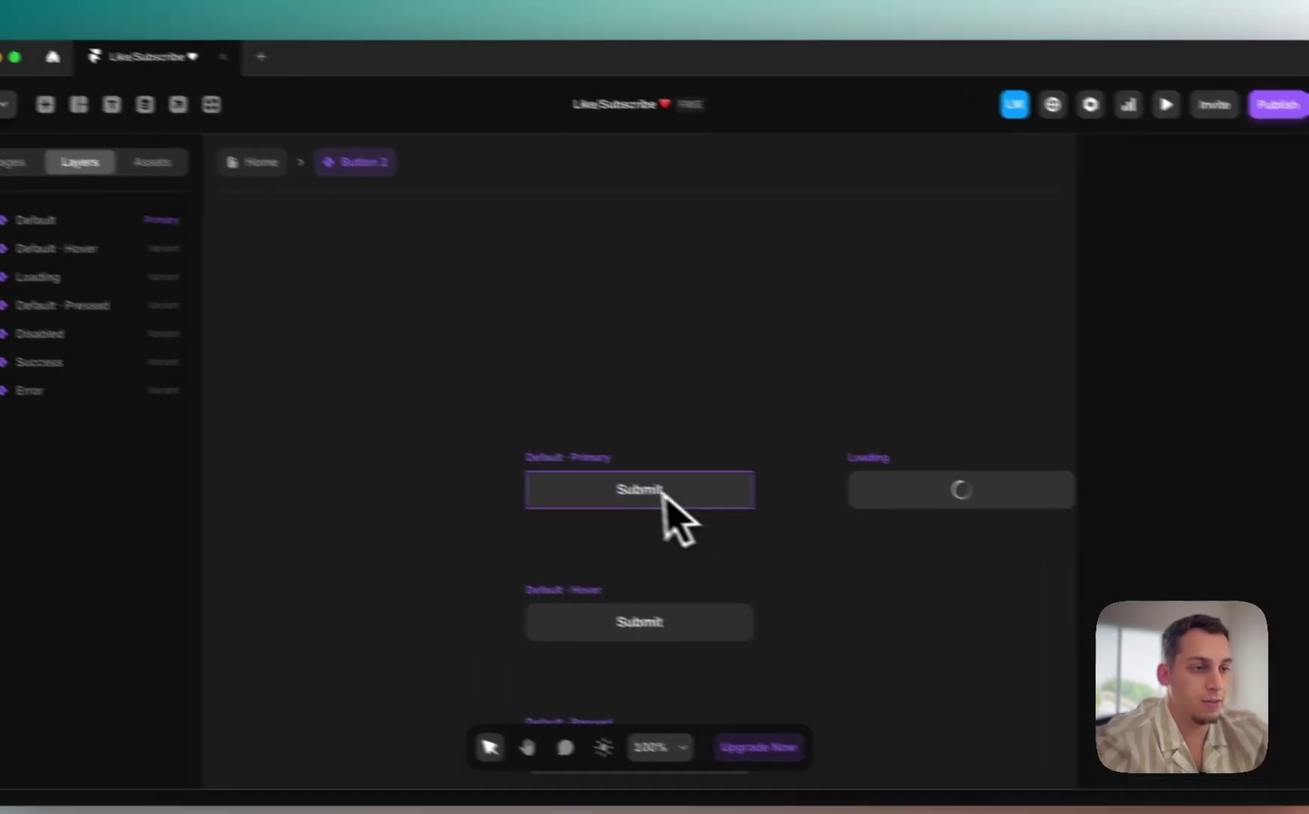
click(483, 458)
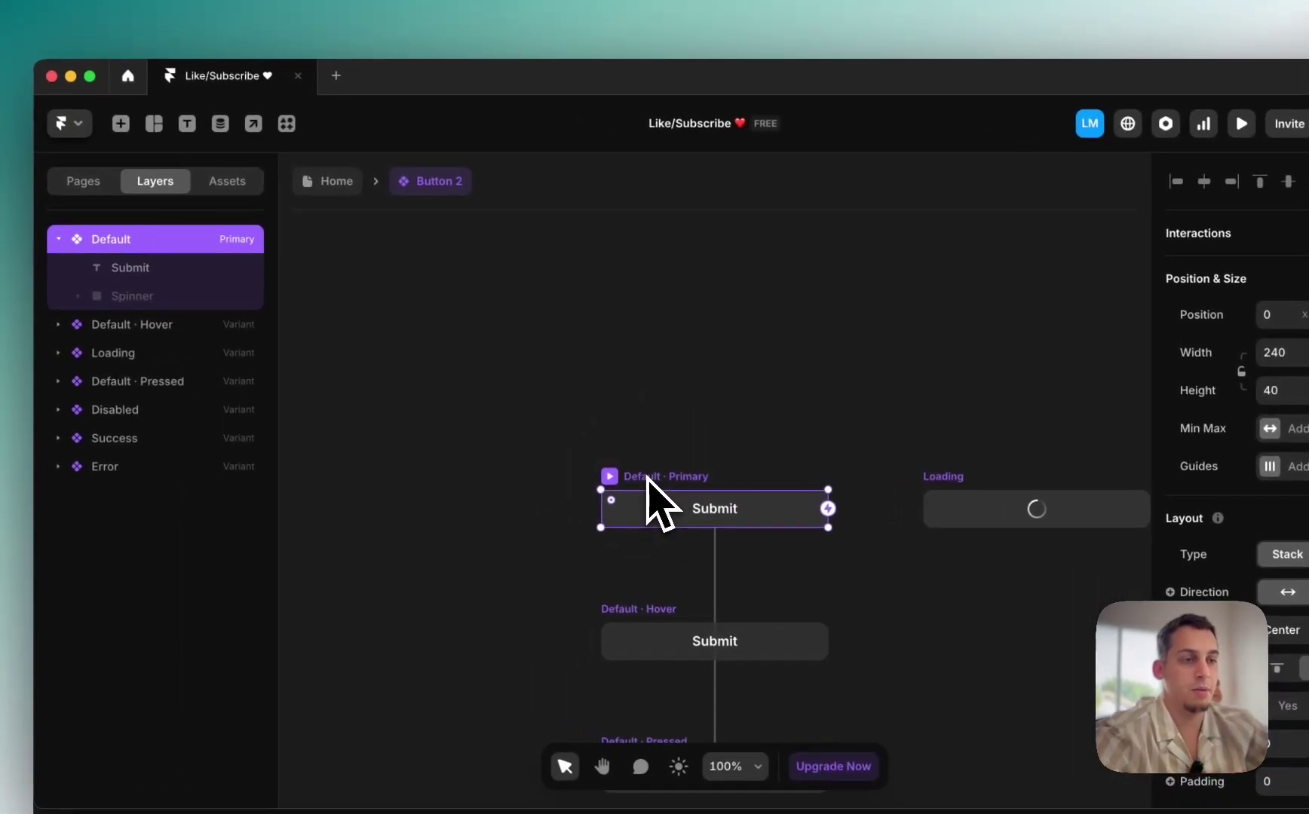
click(324, 180)
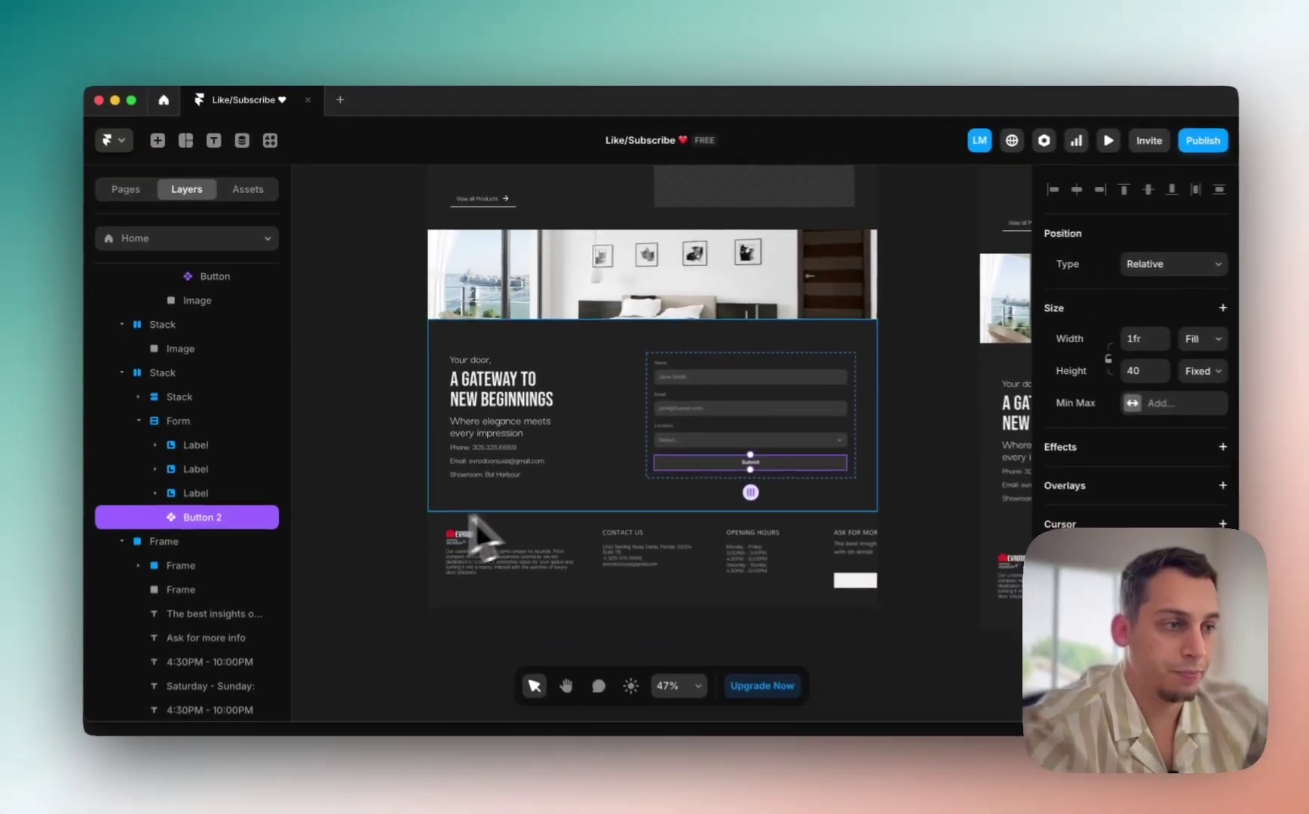
scroll(754, 626, down, 3)
scroll(758, 620, right, 5)
scroll(757, 620, down, 3)
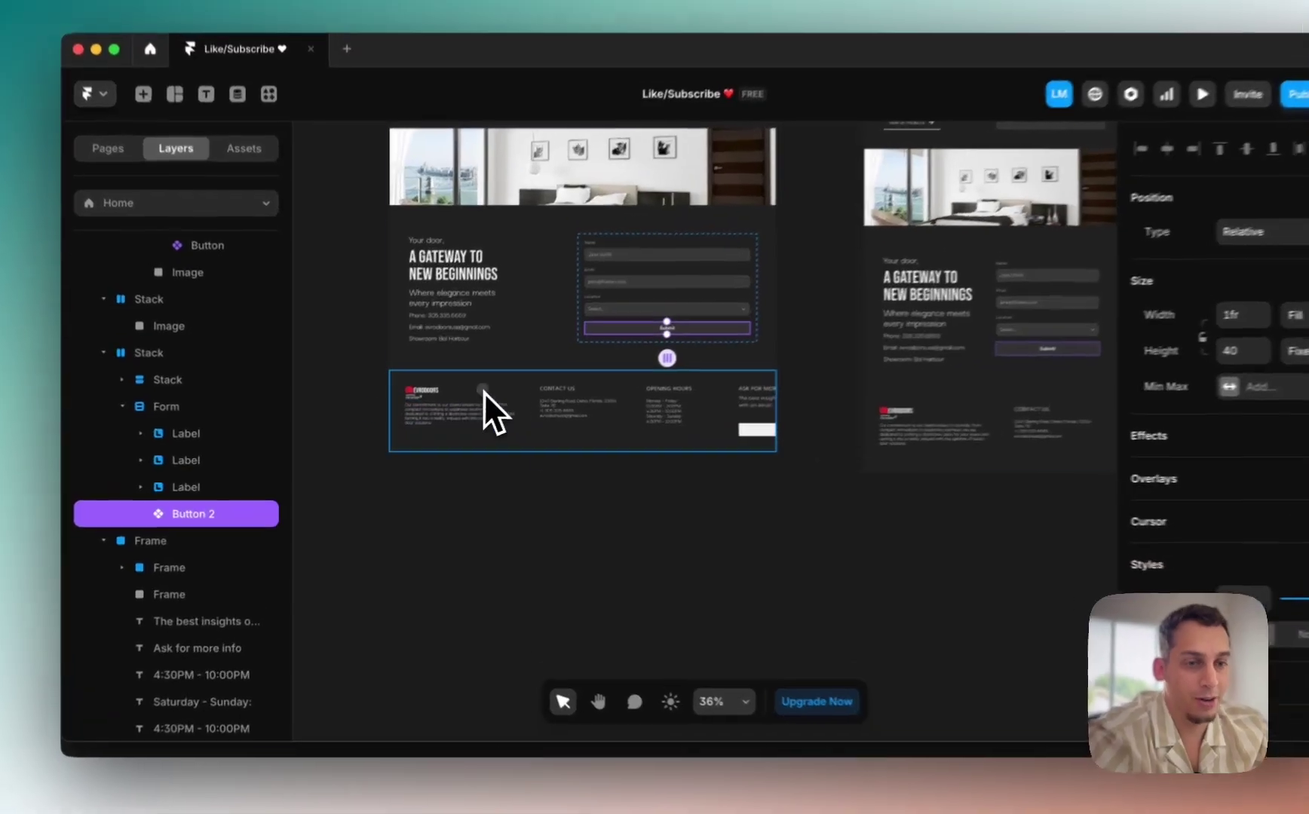
Step: Stack the footer logo with its blurb, and the Contact Us details, separately
click(452, 424)
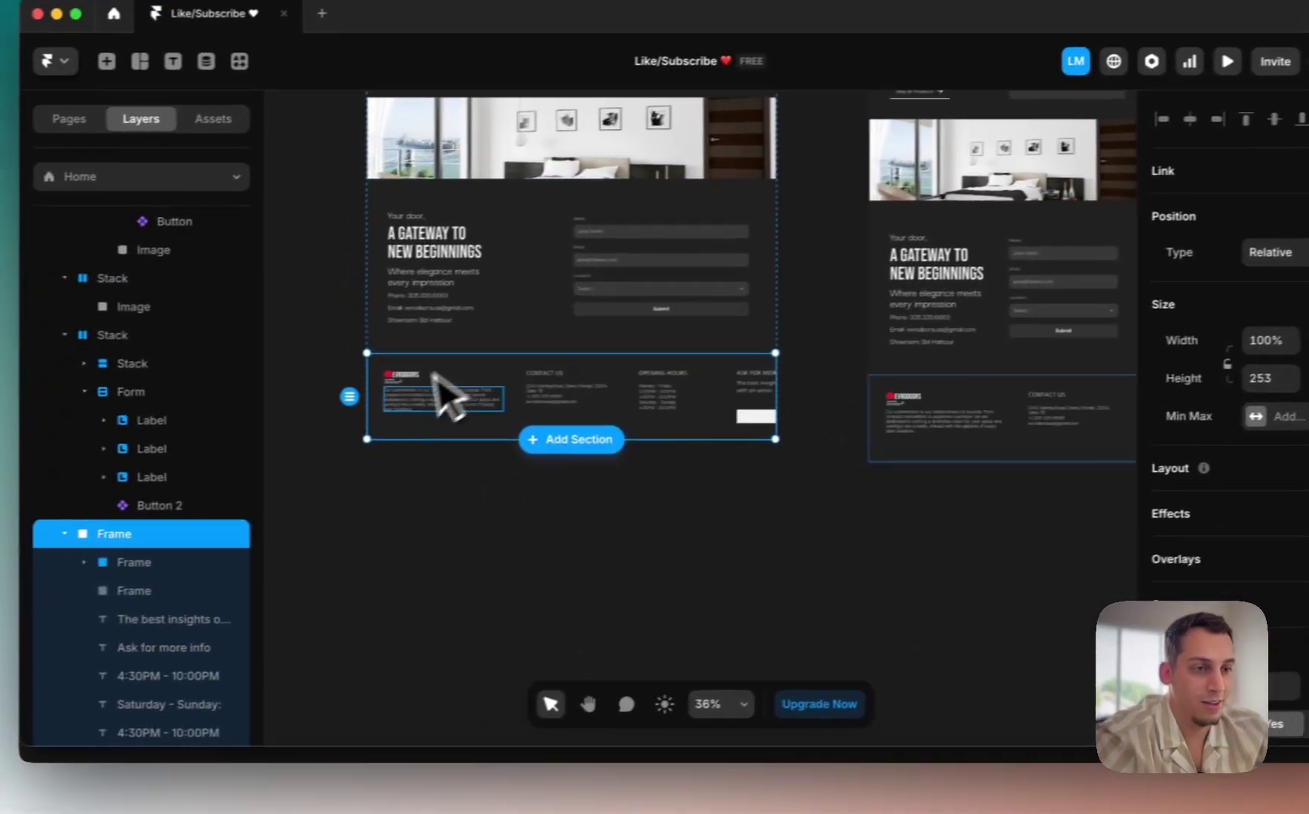
scroll(444, 395, up, 3)
click(416, 406)
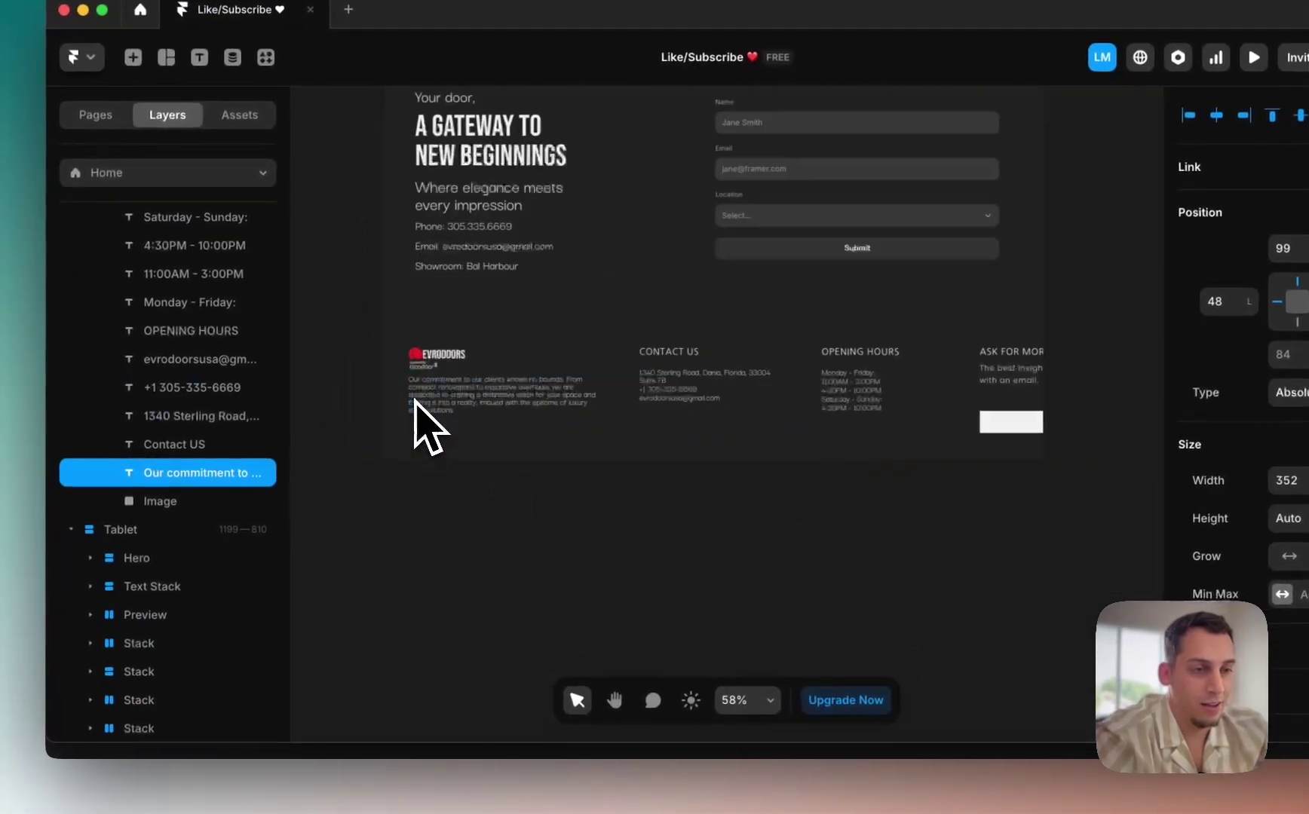
shift+click(448, 358)
right_click(456, 374)
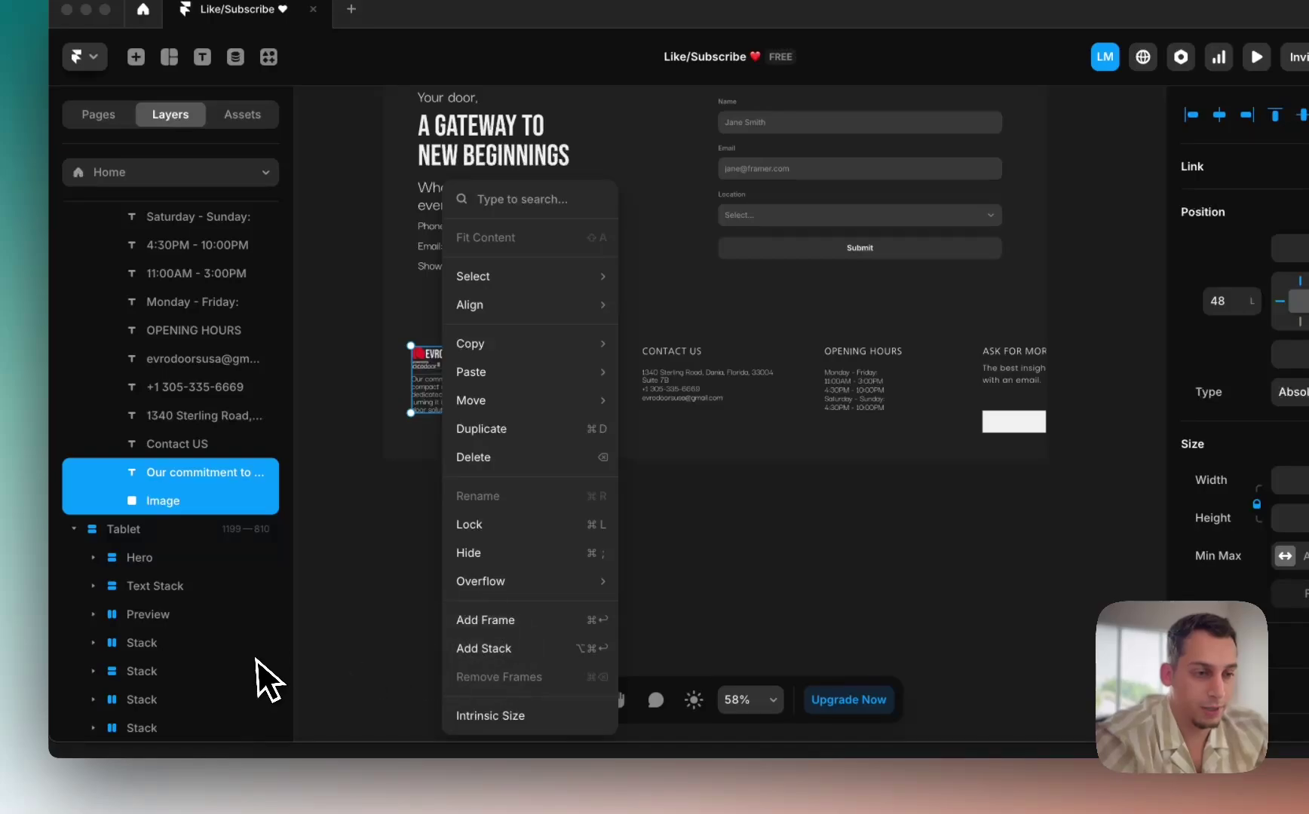
click(464, 650)
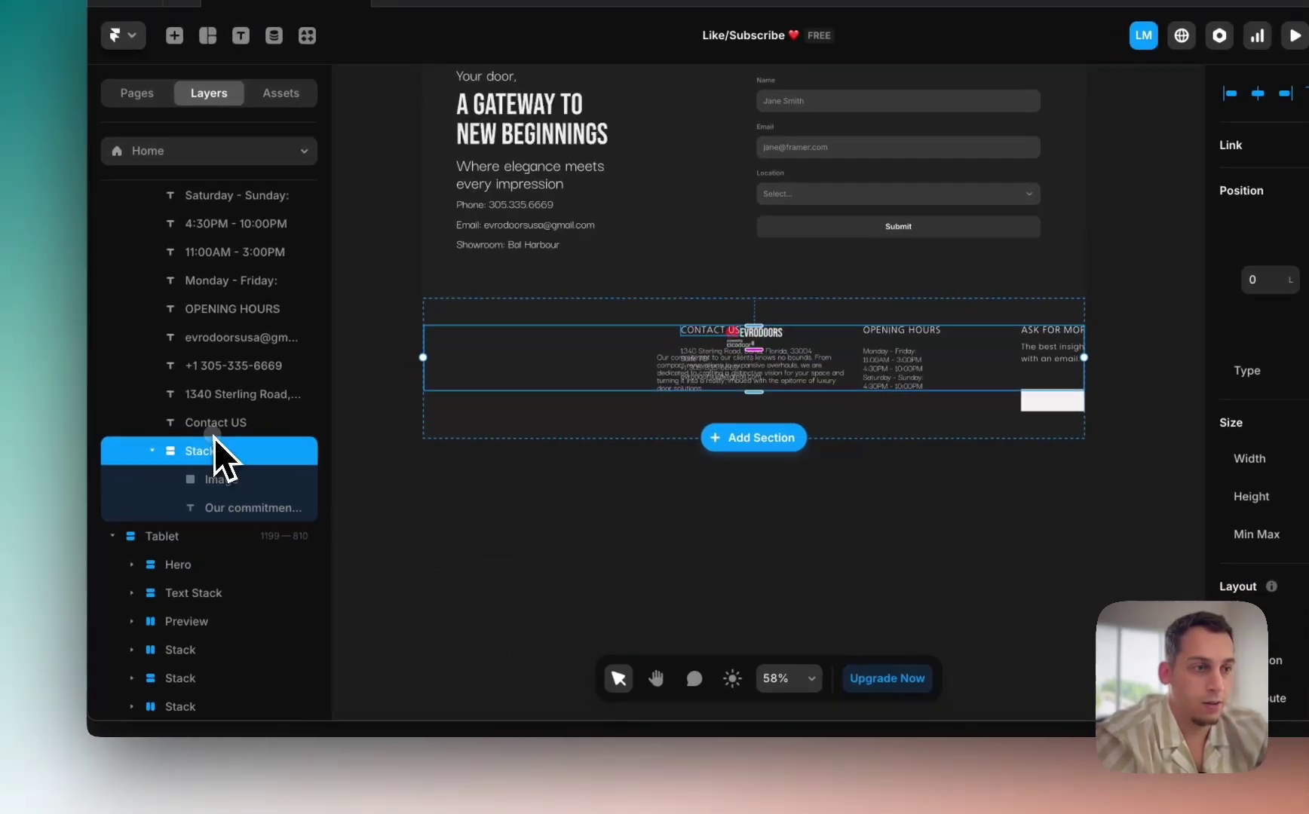
click(175, 452)
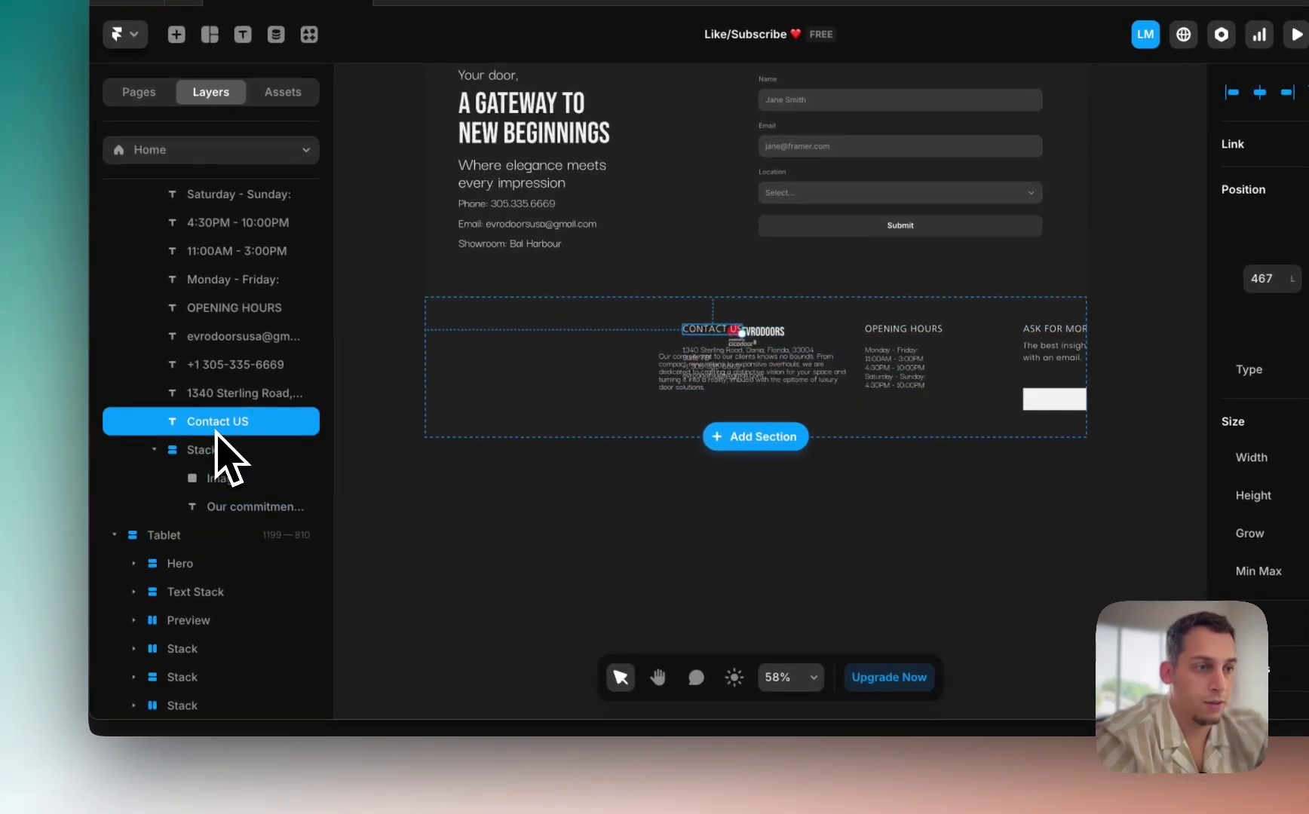
shift+click(214, 396)
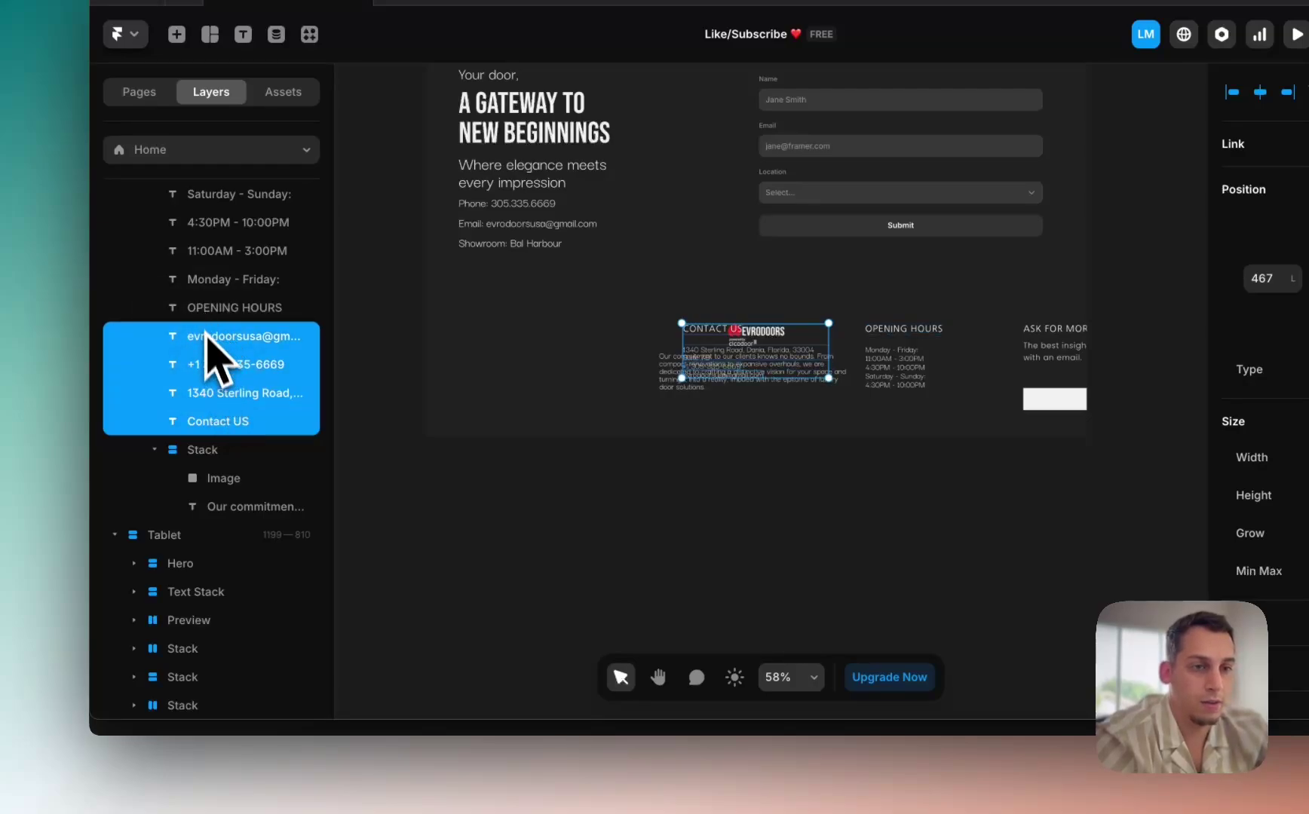
right_click(209, 357)
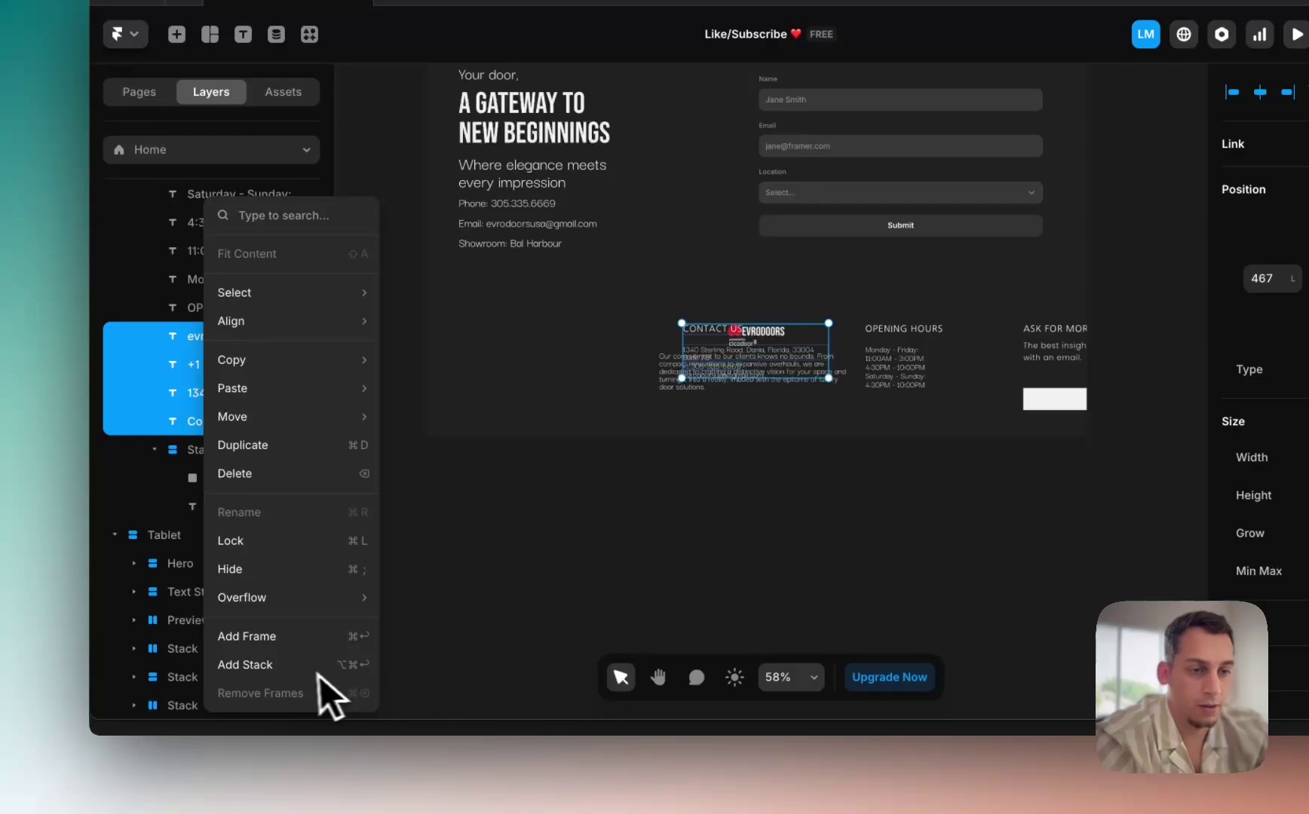
click(287, 665)
Step: Stack the opening hours rows, and the Ask for more info heading with insights line
click(232, 309)
scroll(234, 316, up, 2)
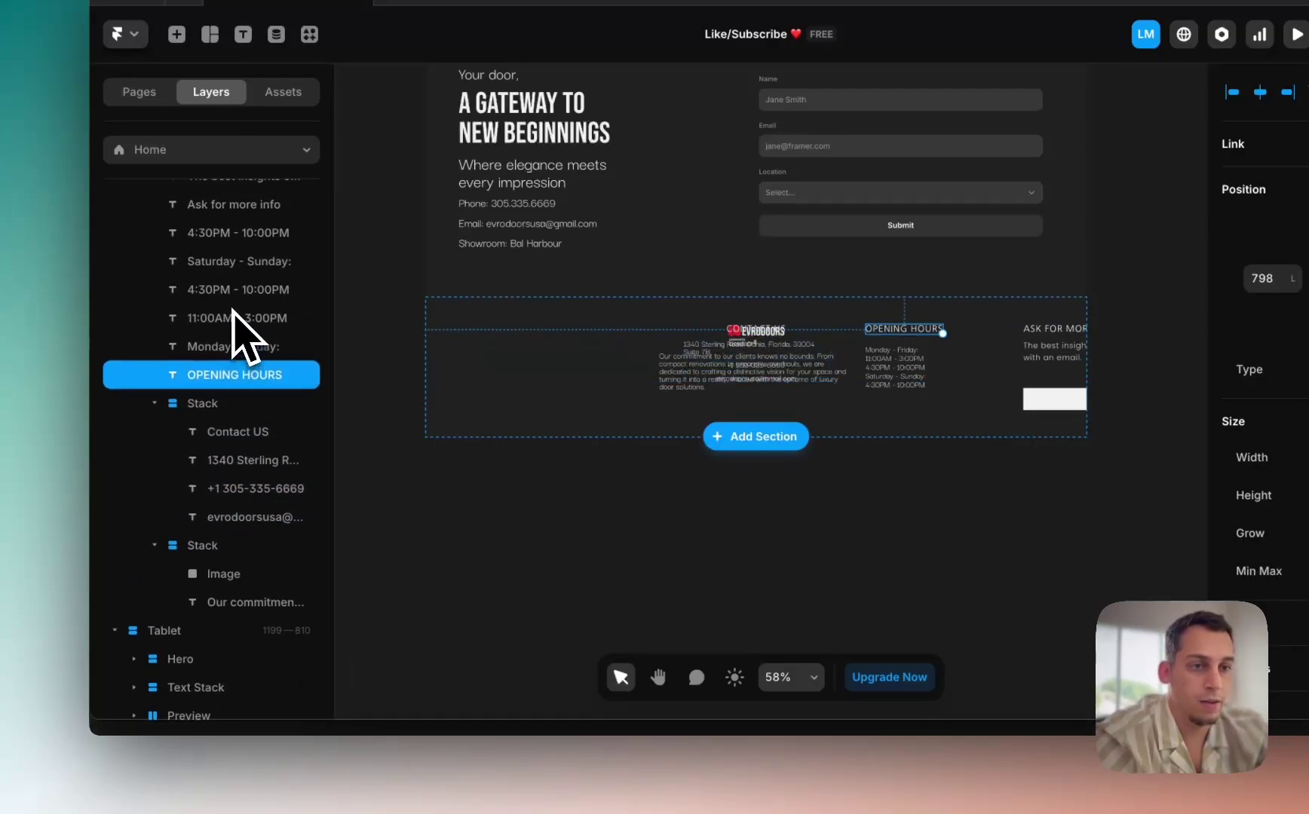
scroll(232, 310, up, 2)
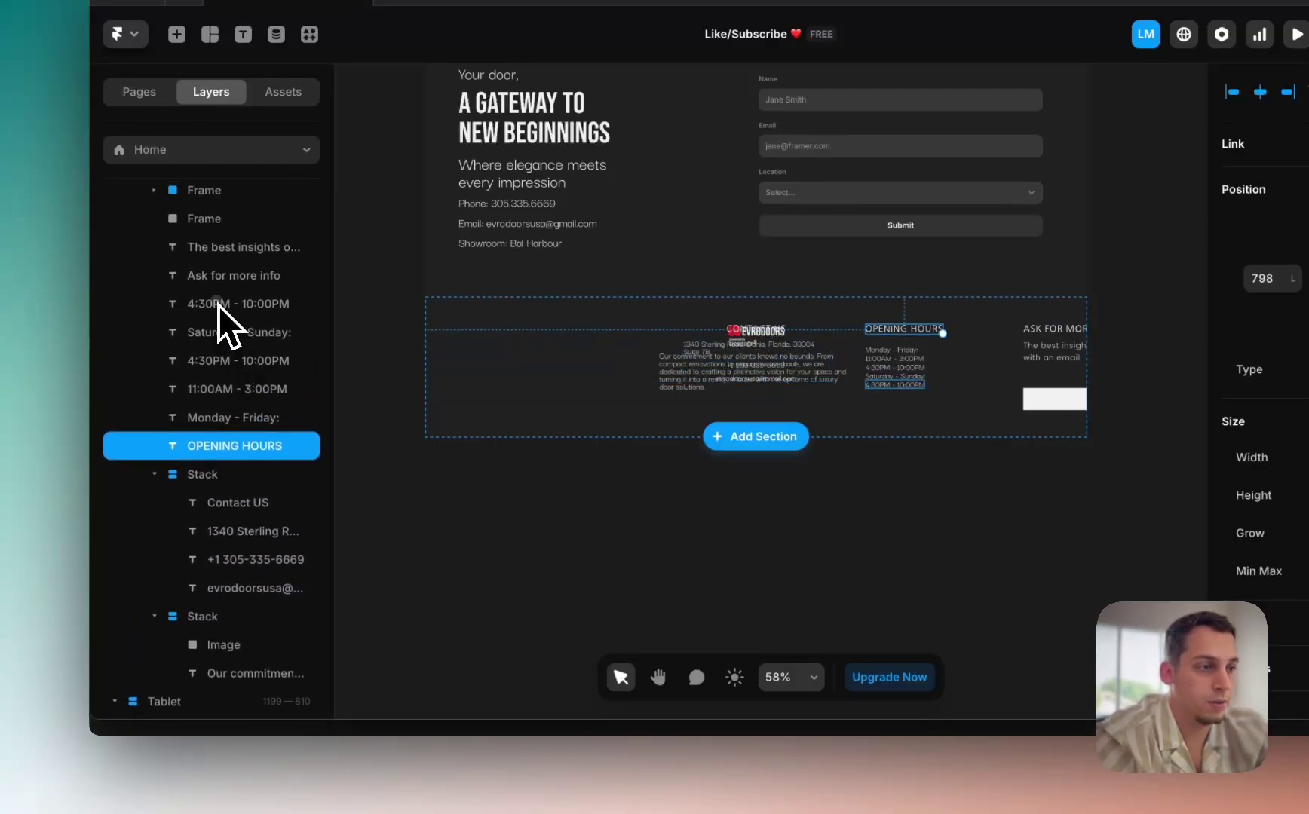
shift+click(218, 305)
right_click(217, 305)
click(265, 665)
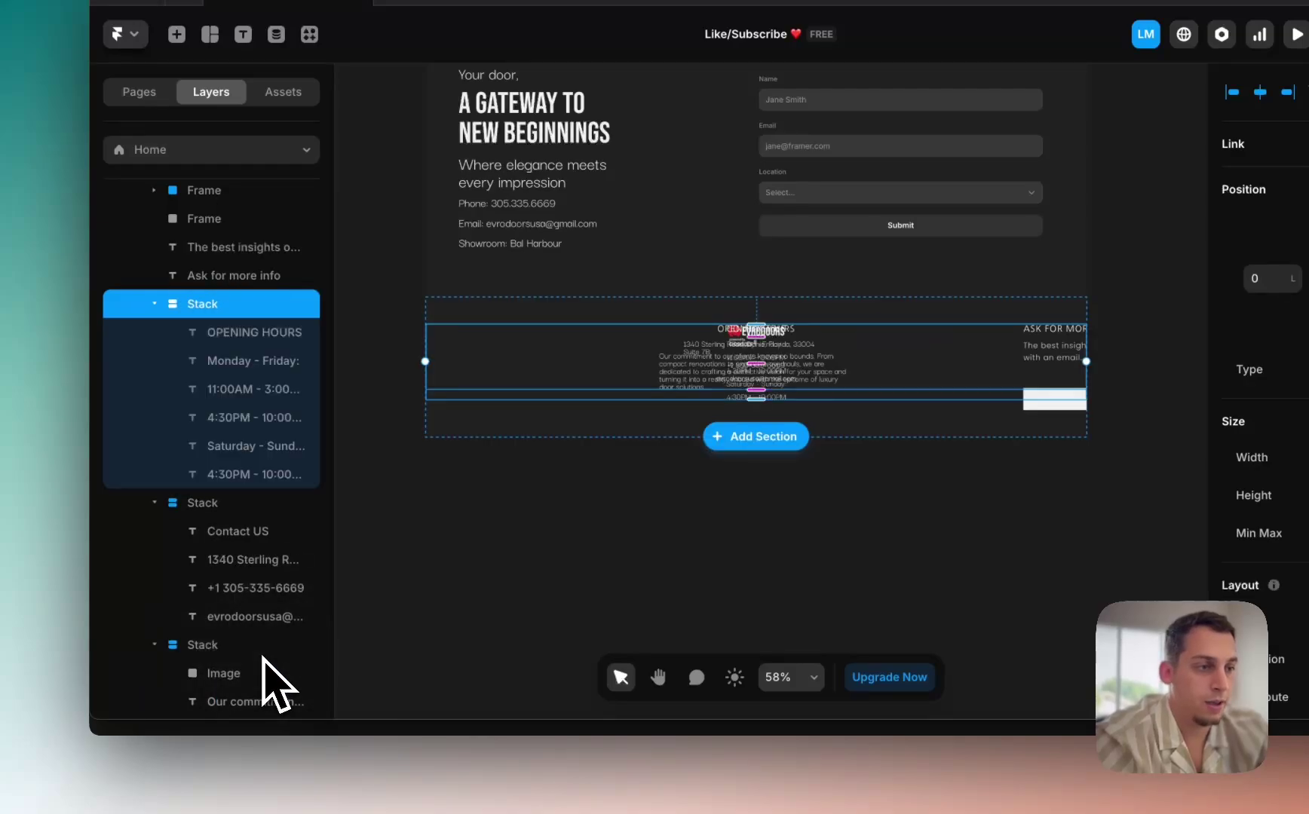
scroll(286, 392, up, 3)
click(247, 384)
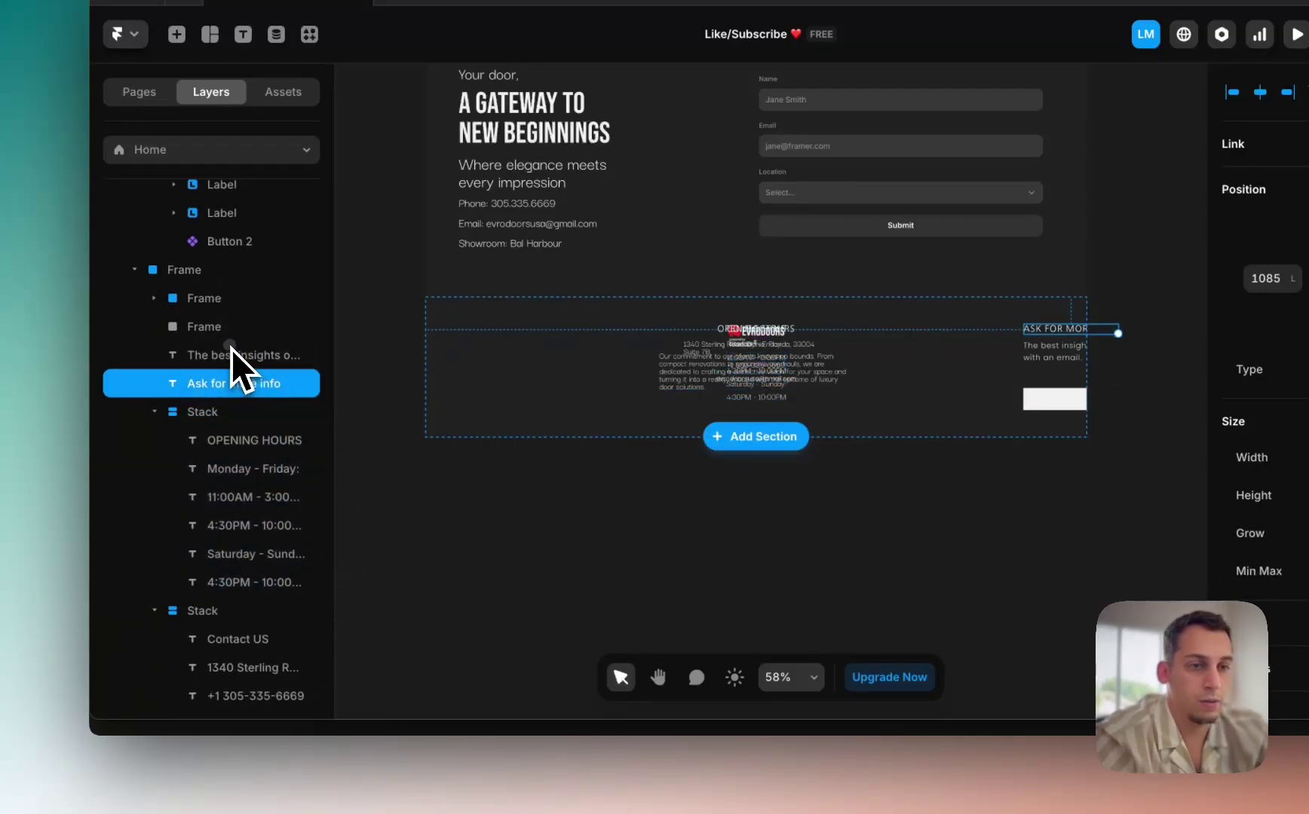
shift+click(232, 354)
right_click(245, 377)
click(278, 483)
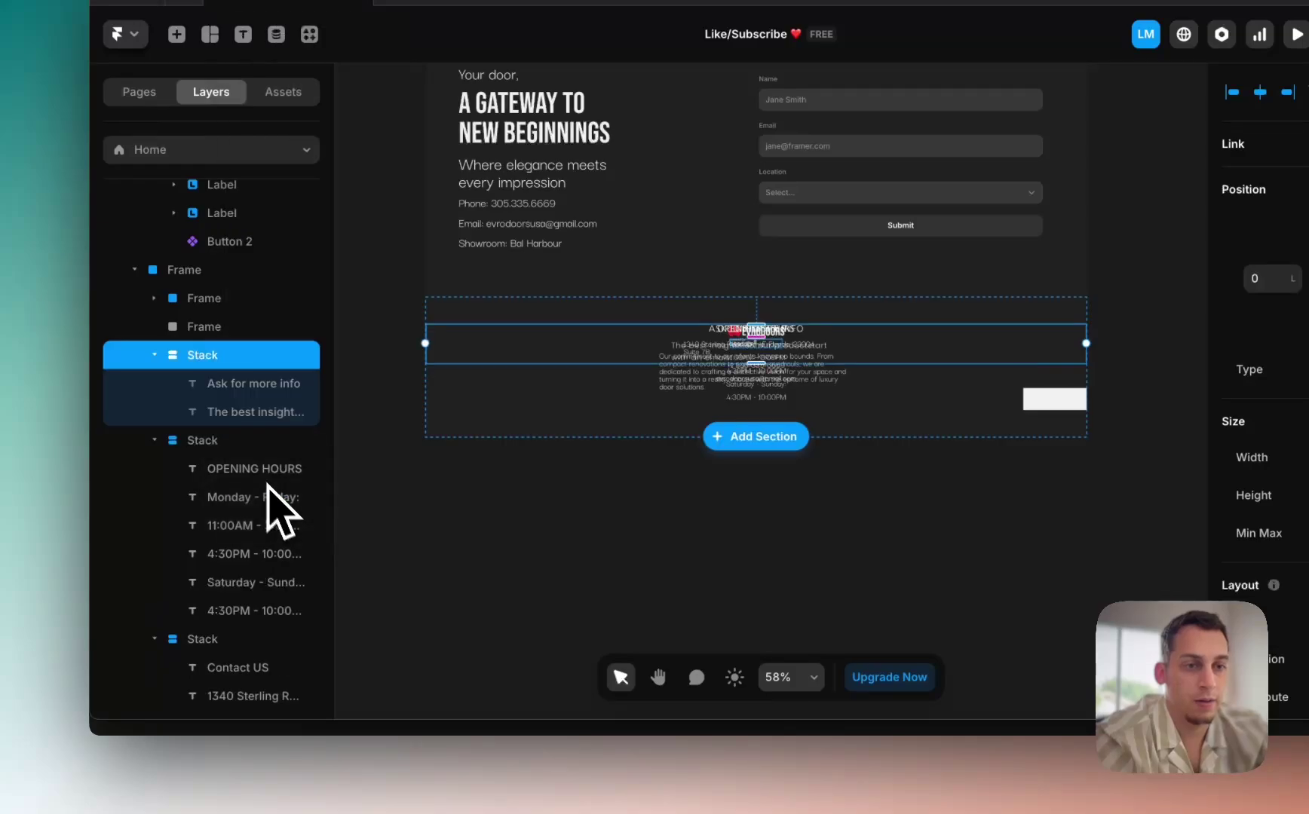
Step: Compare the footer against the live EvroDoors site, then return to Framer
click(205, 329)
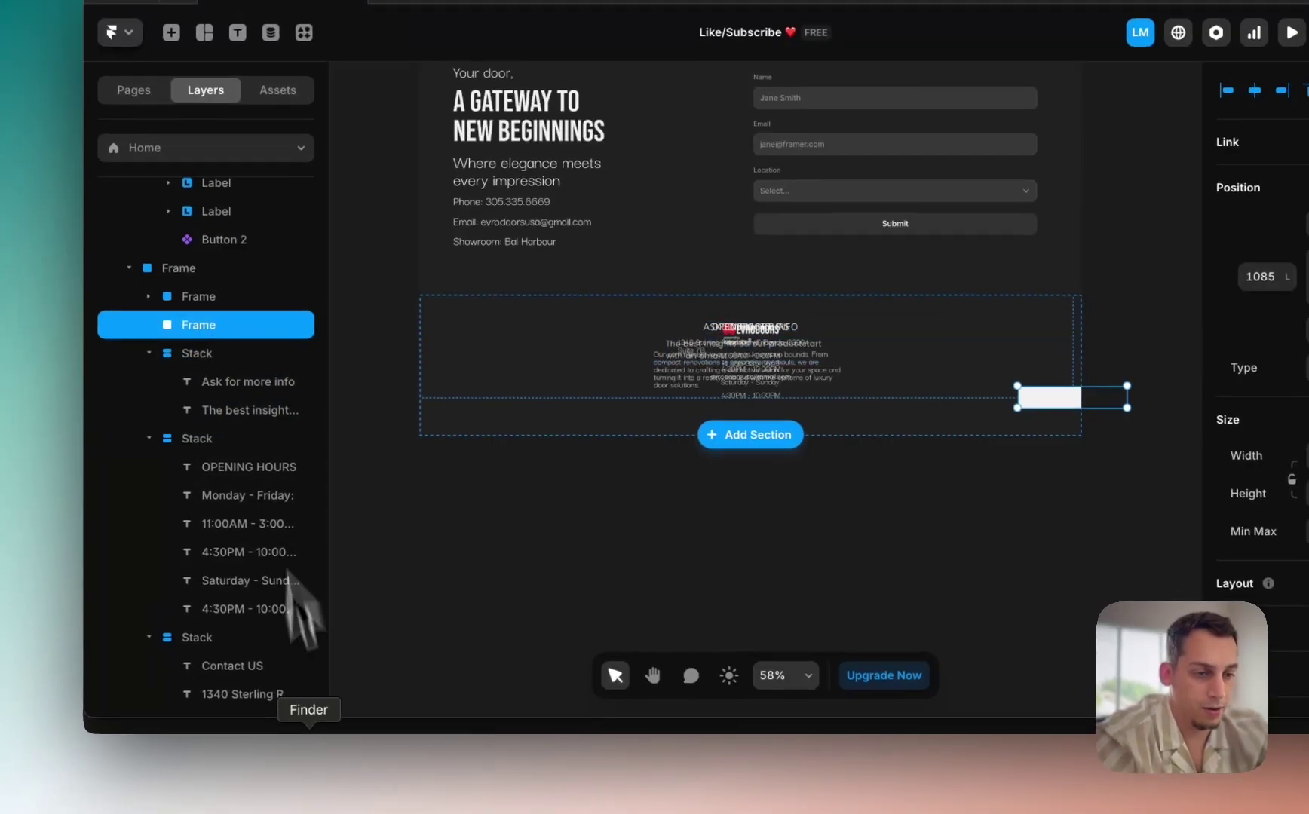
click(400, 805)
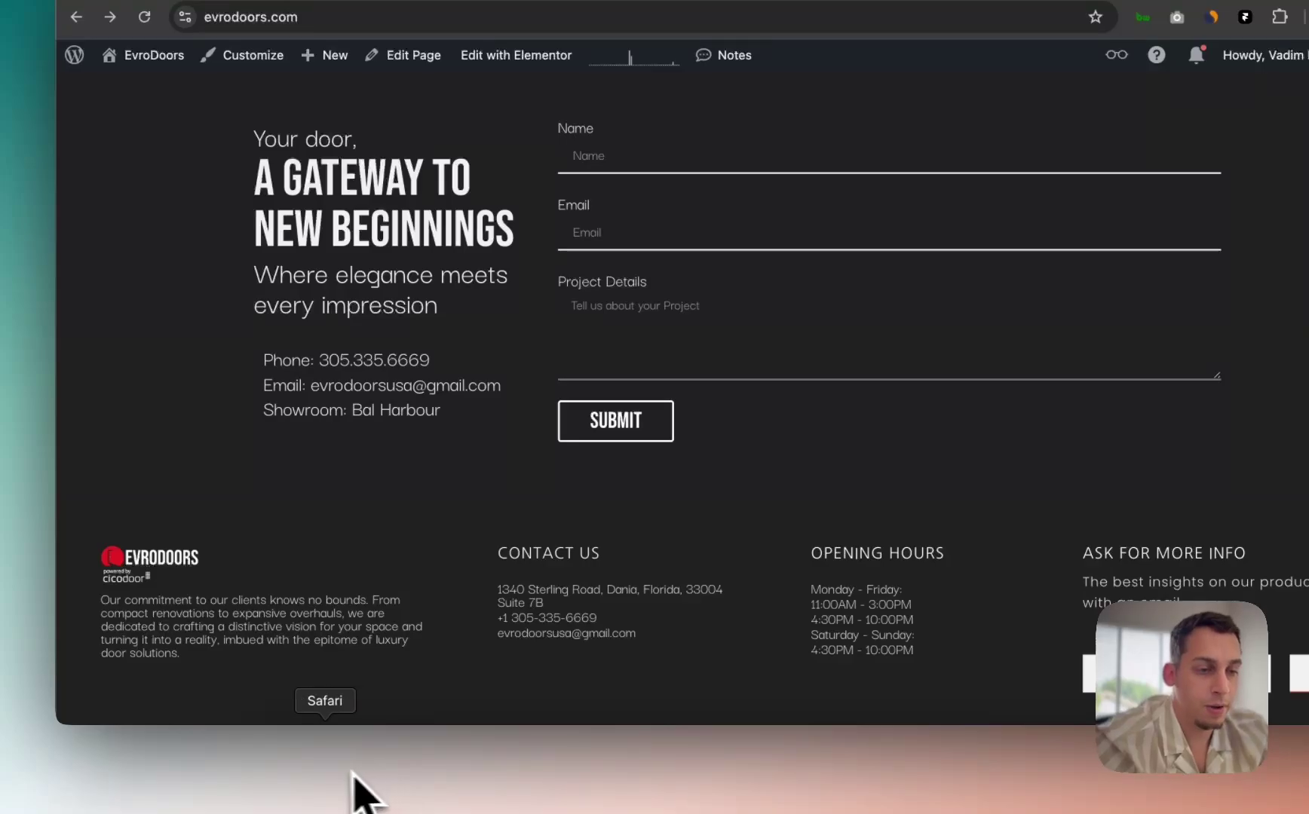
click(760, 781)
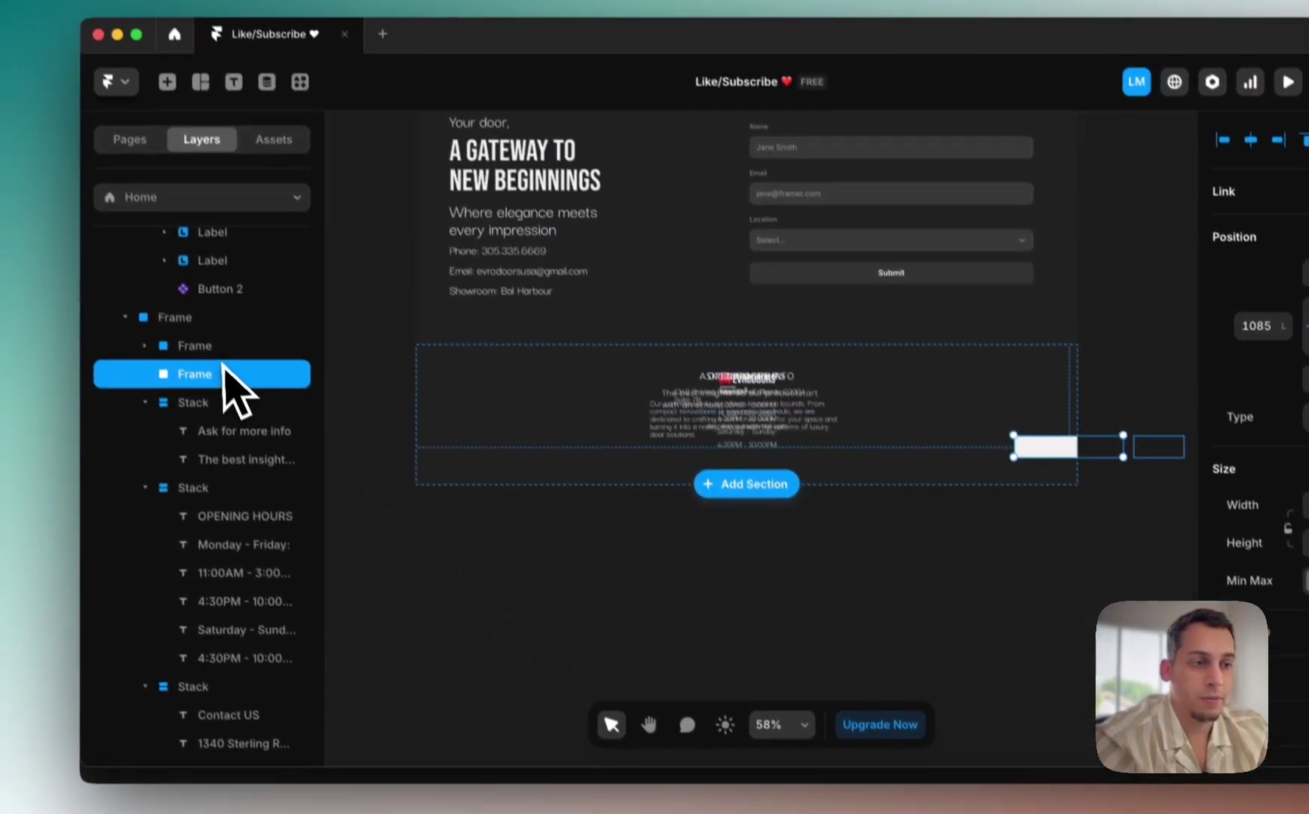
Step: Delete the Send It and white input frames and make the footer a horizontal stack
click(190, 287)
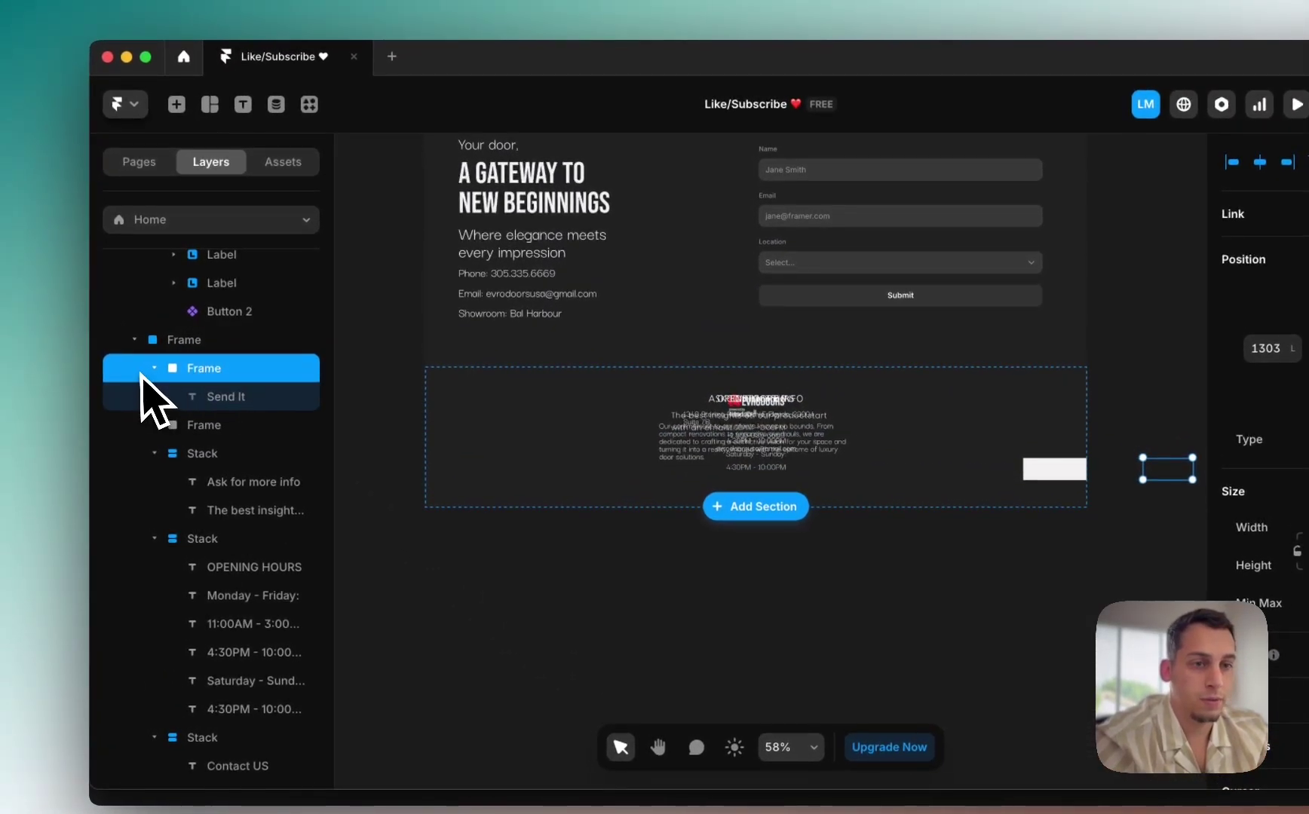
shift+click(215, 426)
key(BackSpace)
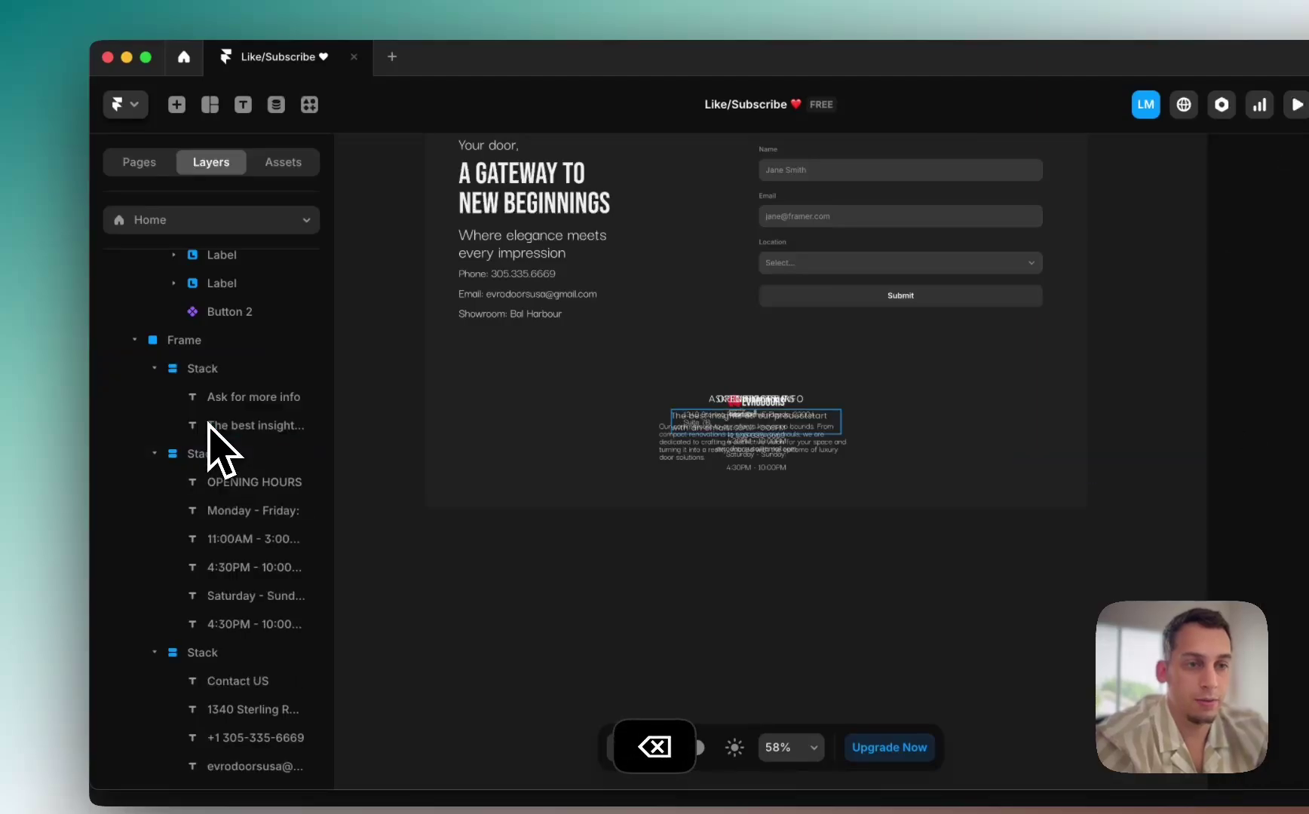
click(199, 340)
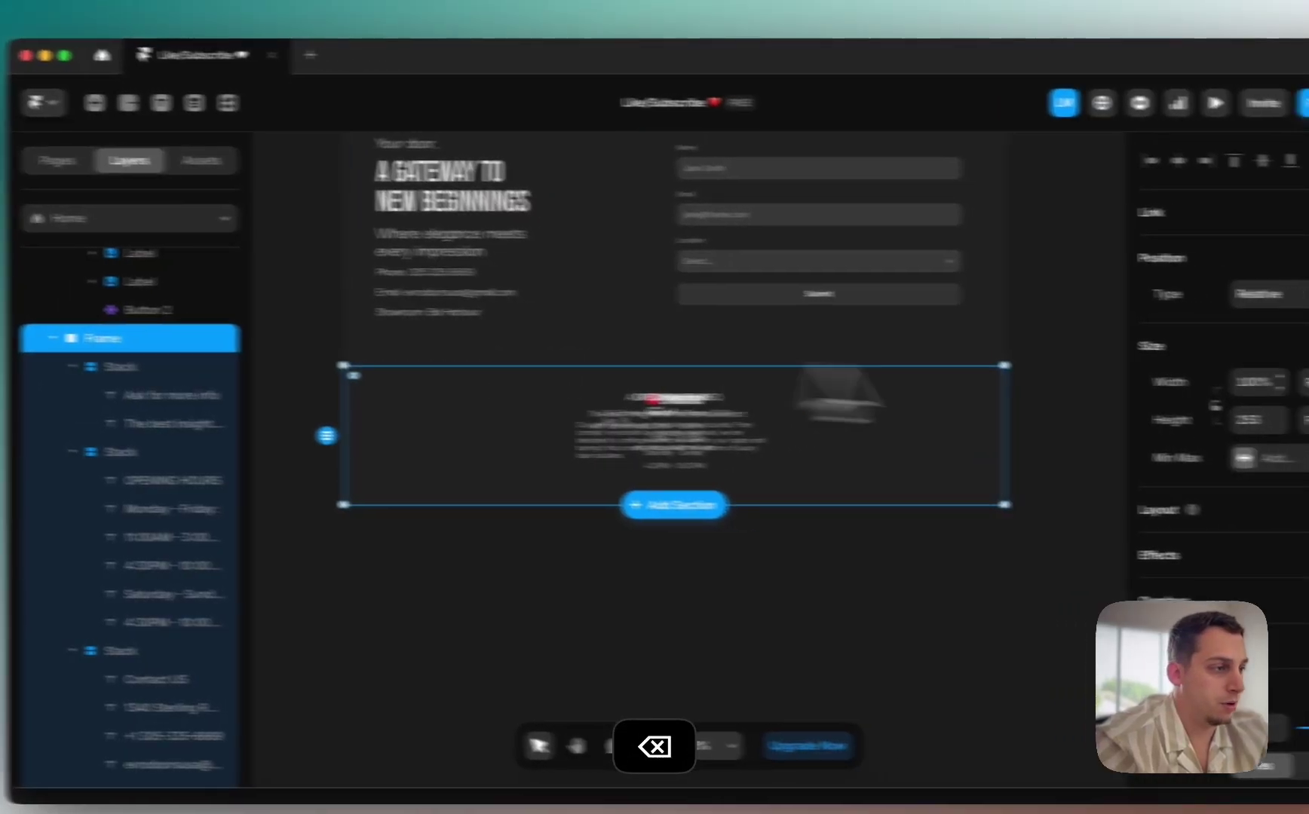
scroll(1272, 476, down, 5)
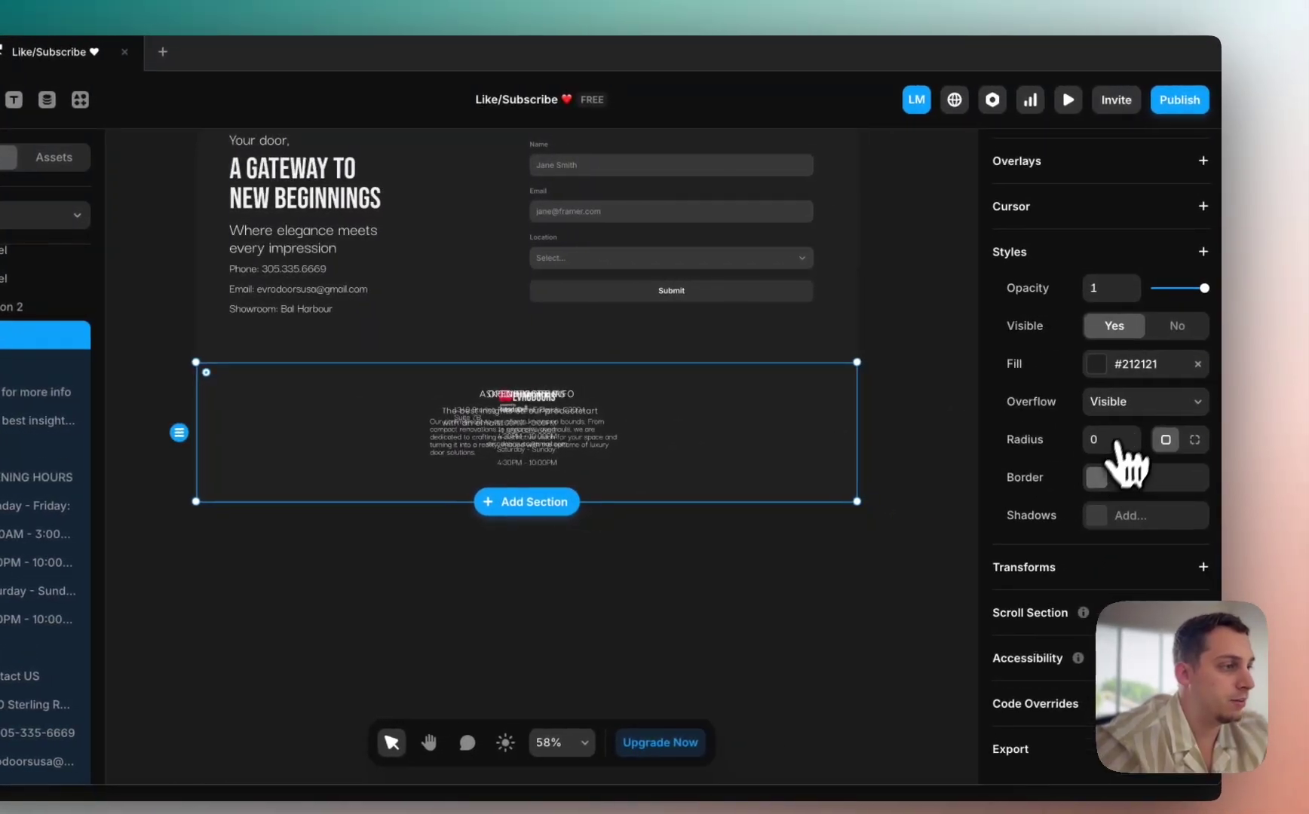
scroll(1300, 416, up, 3)
scroll(1148, 394, up, 1)
click(1199, 377)
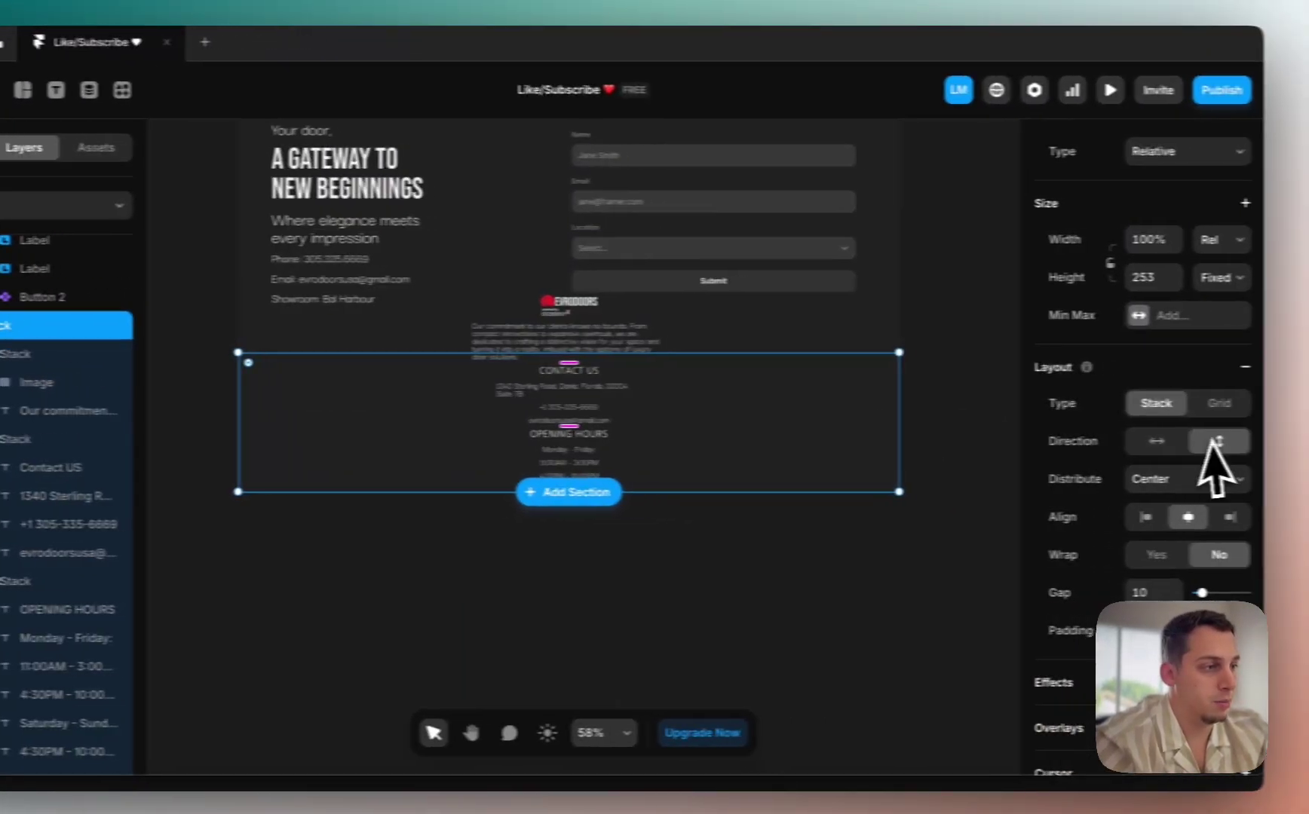
click(1156, 442)
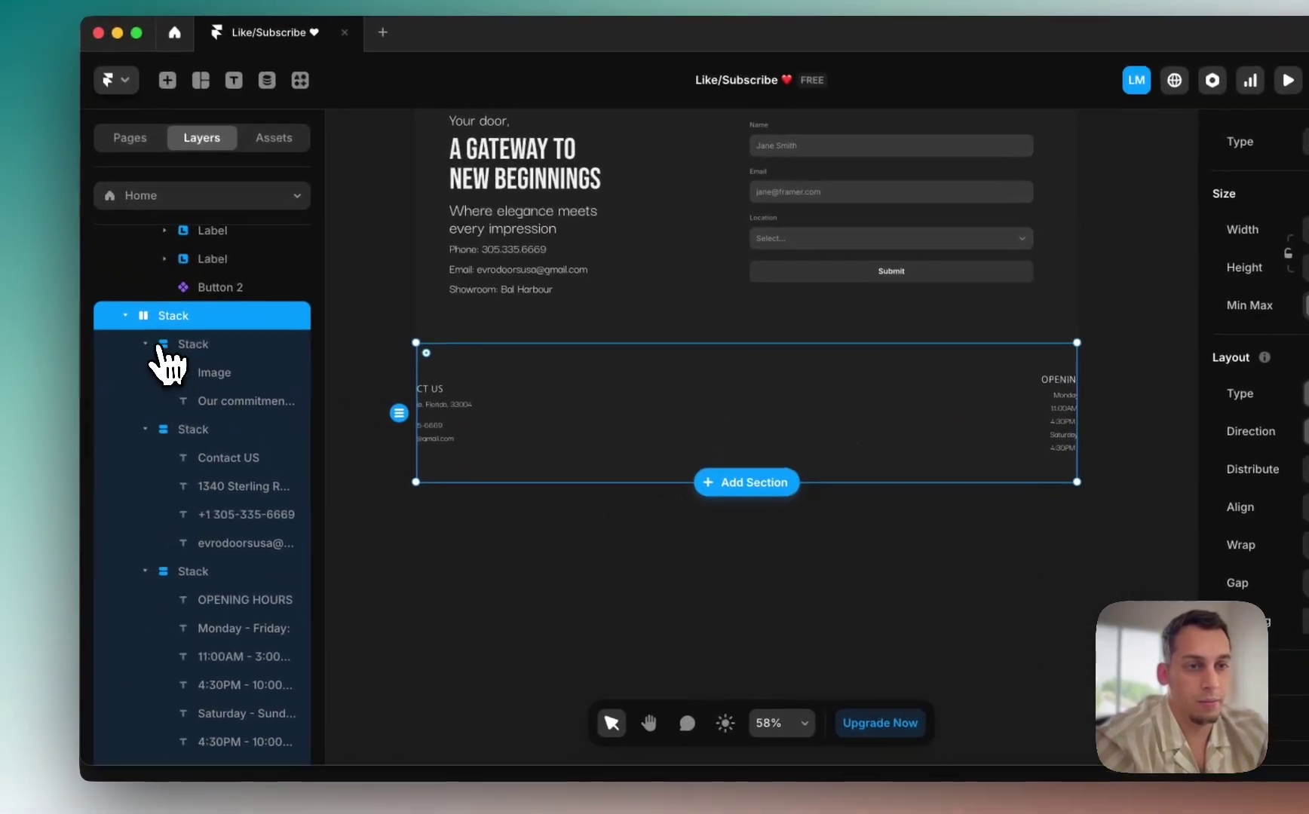
Step: Make all four footer columns fill equal widths with left-aligned content
click(3, 324)
click(2, 351)
click(154, 417)
click(155, 446)
click(213, 444)
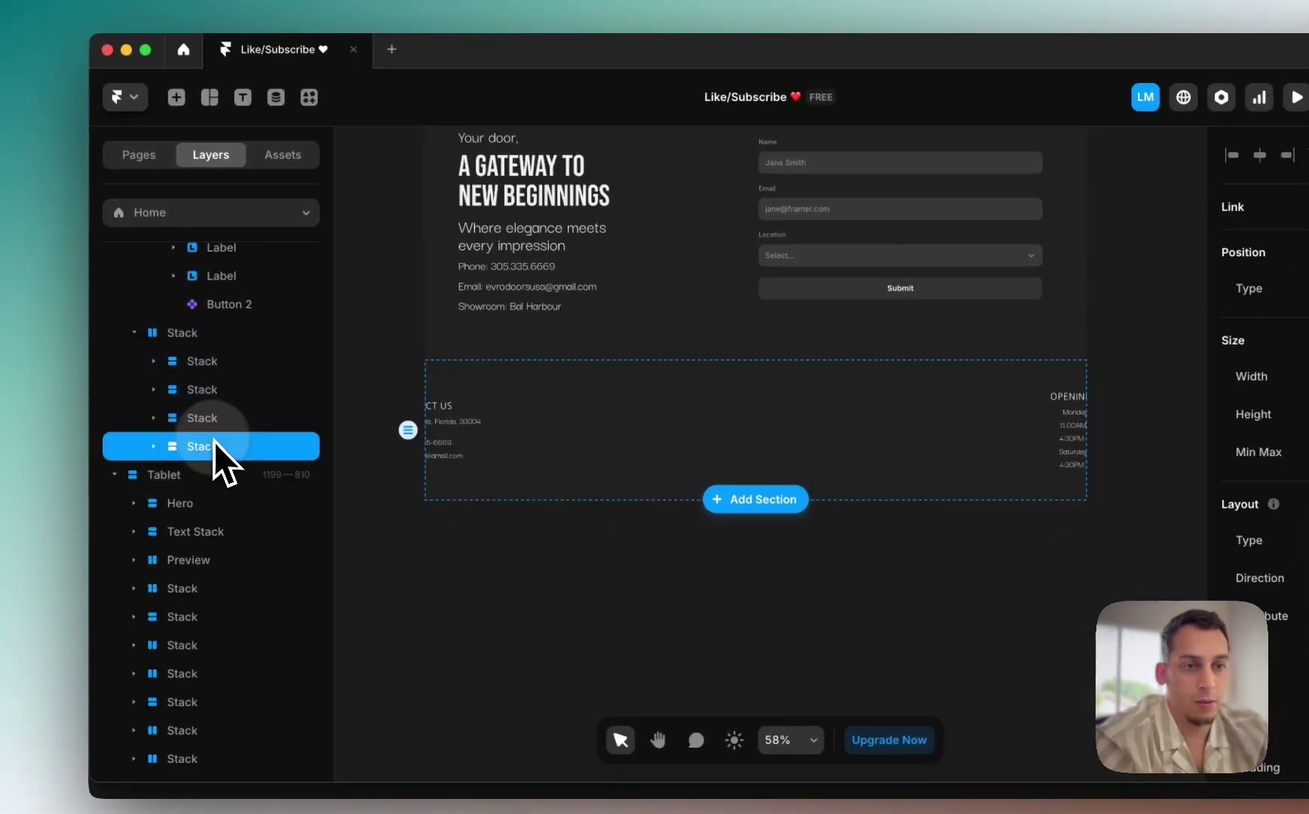
shift+click(215, 361)
click(1178, 359)
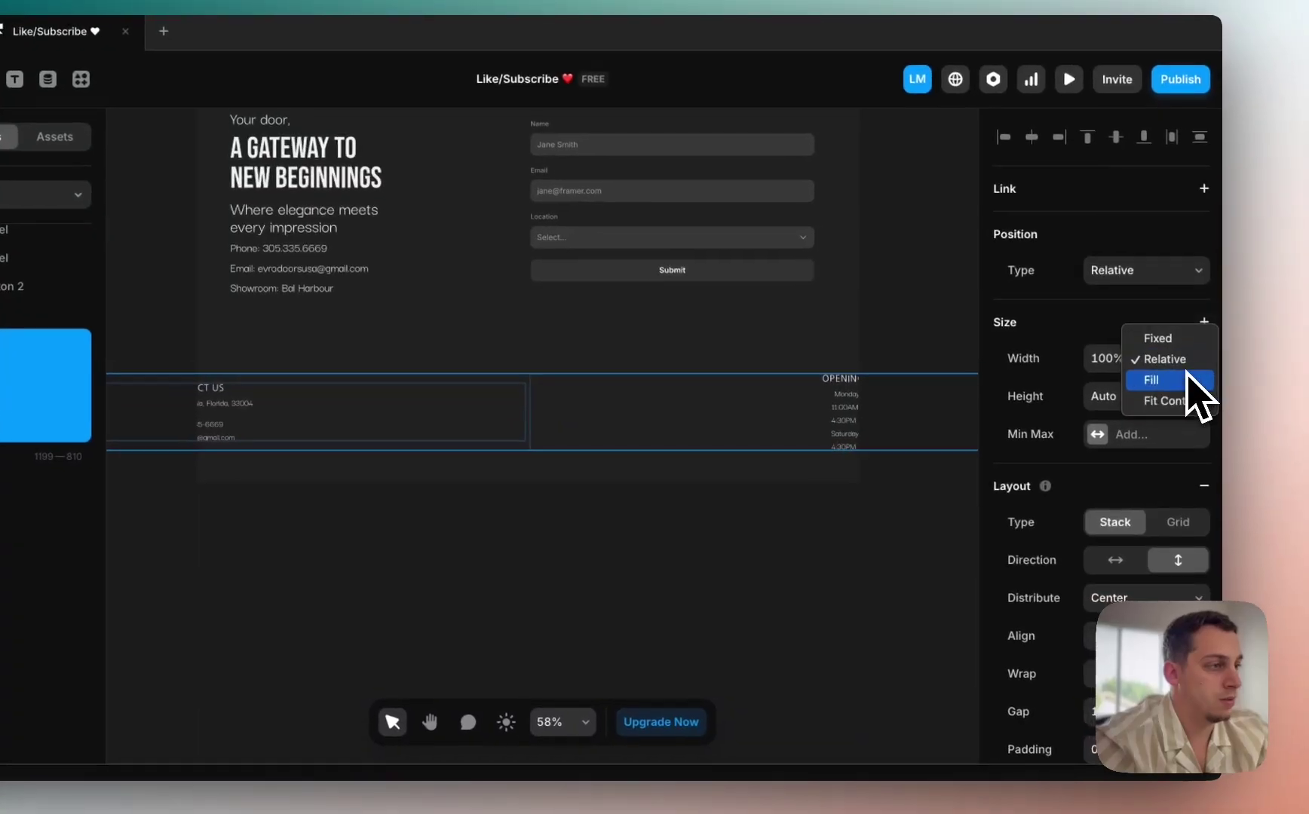
key(Escape)
click(1181, 400)
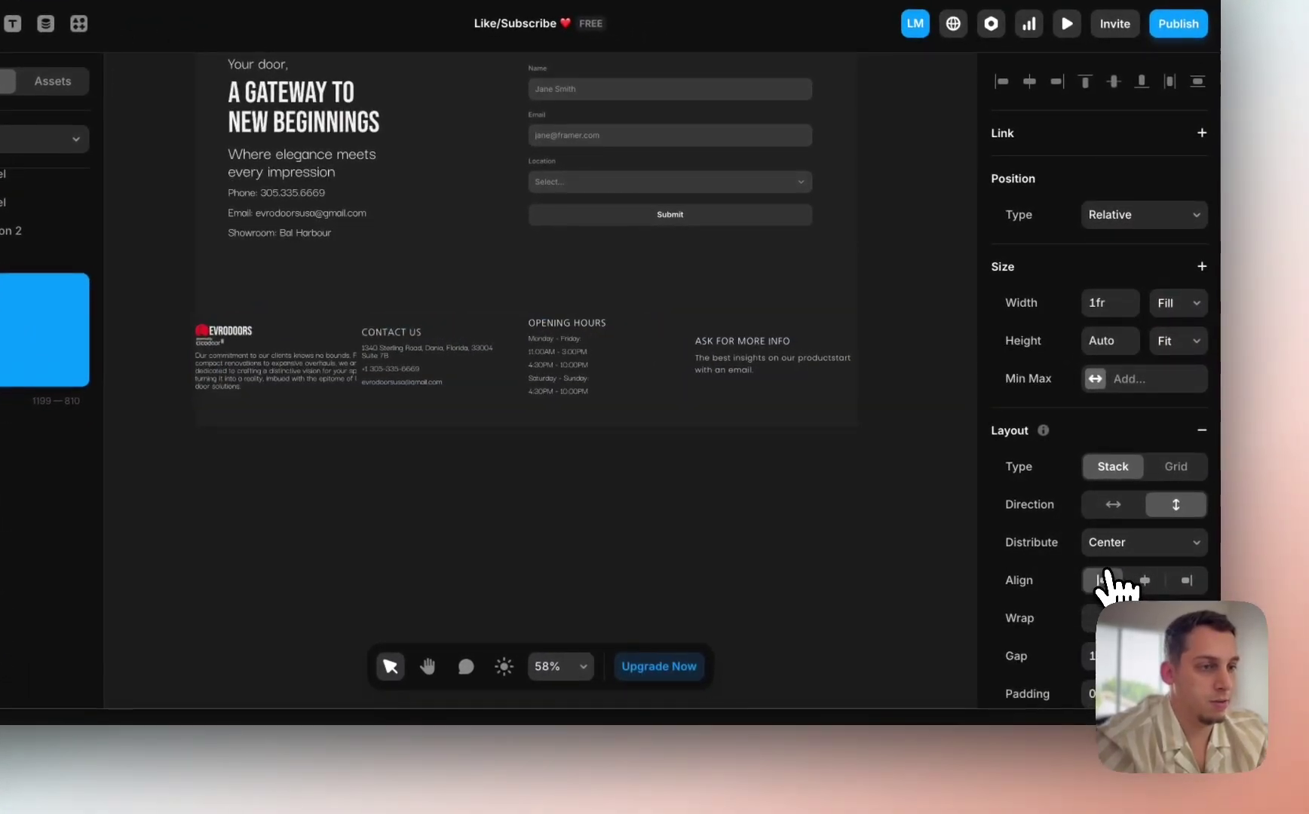
click(1104, 581)
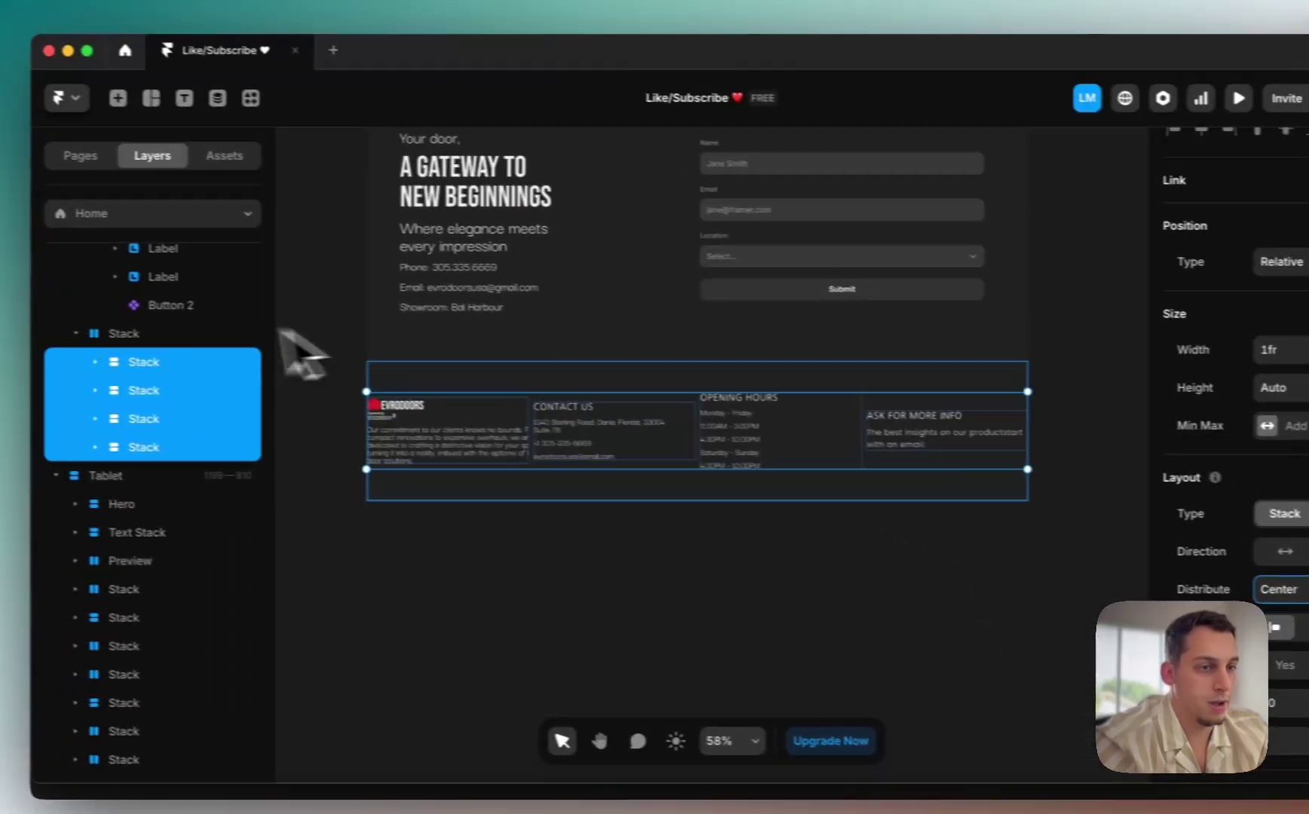
Step: Top-align the footer columns, widen their gap to 70 px, and add padding
key(Escape)
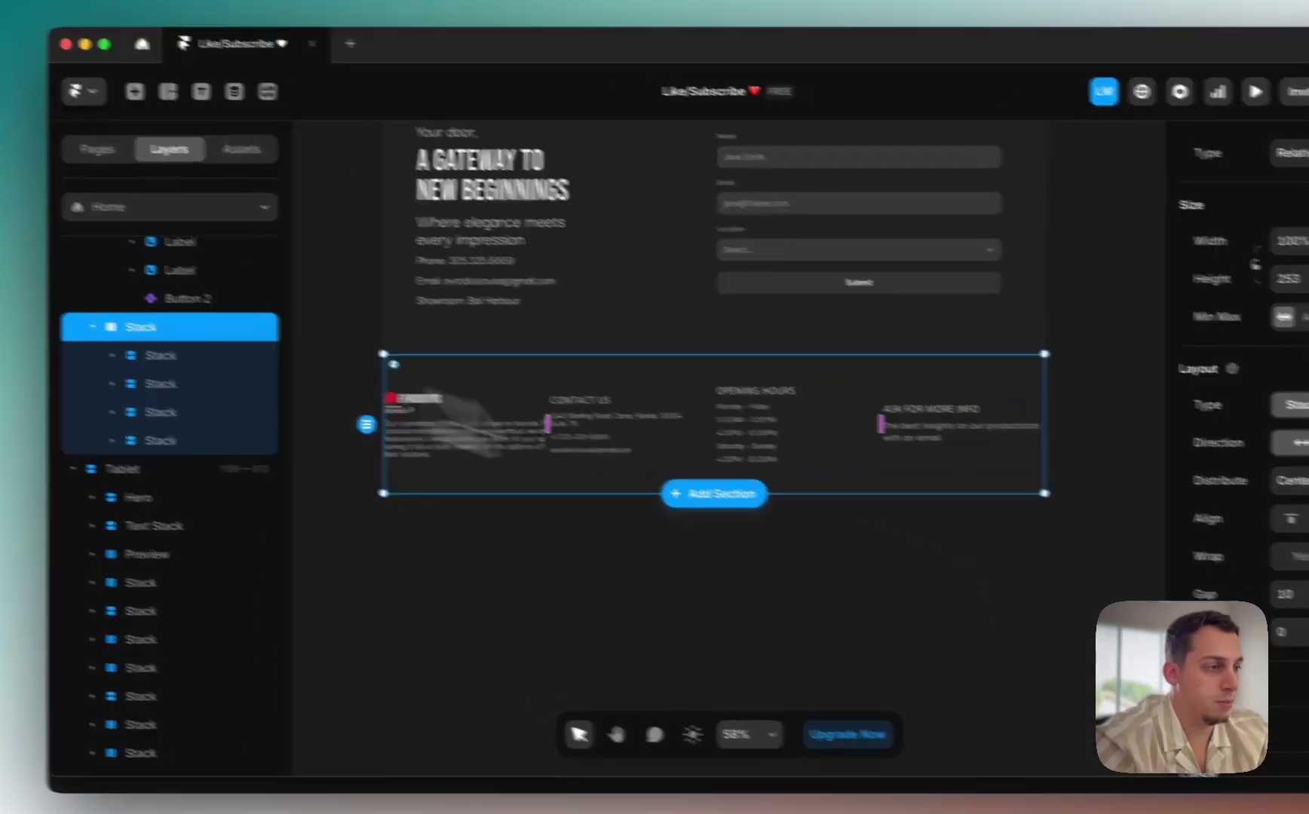
click(1135, 487)
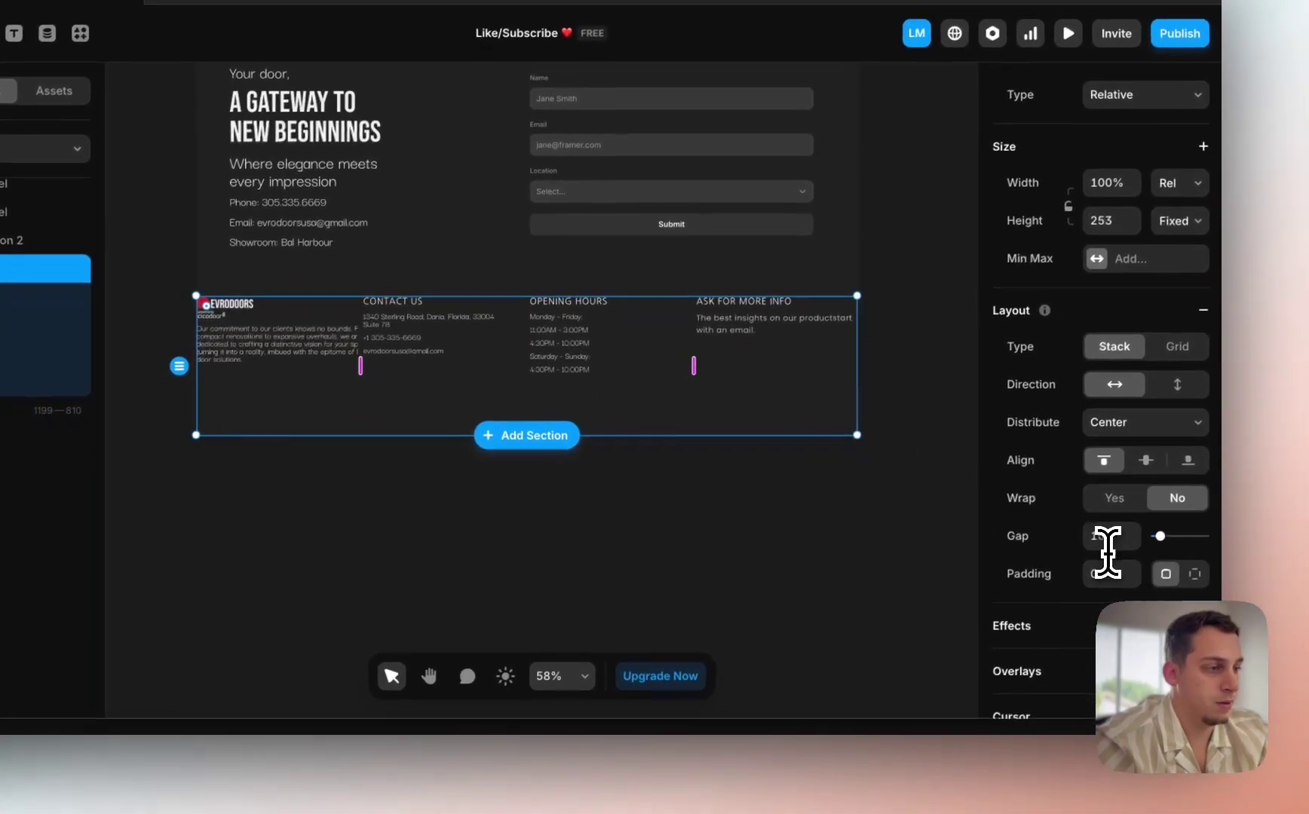
click(1109, 558)
key(shift+Up)
key(shift+Up)
key(shift+Up)
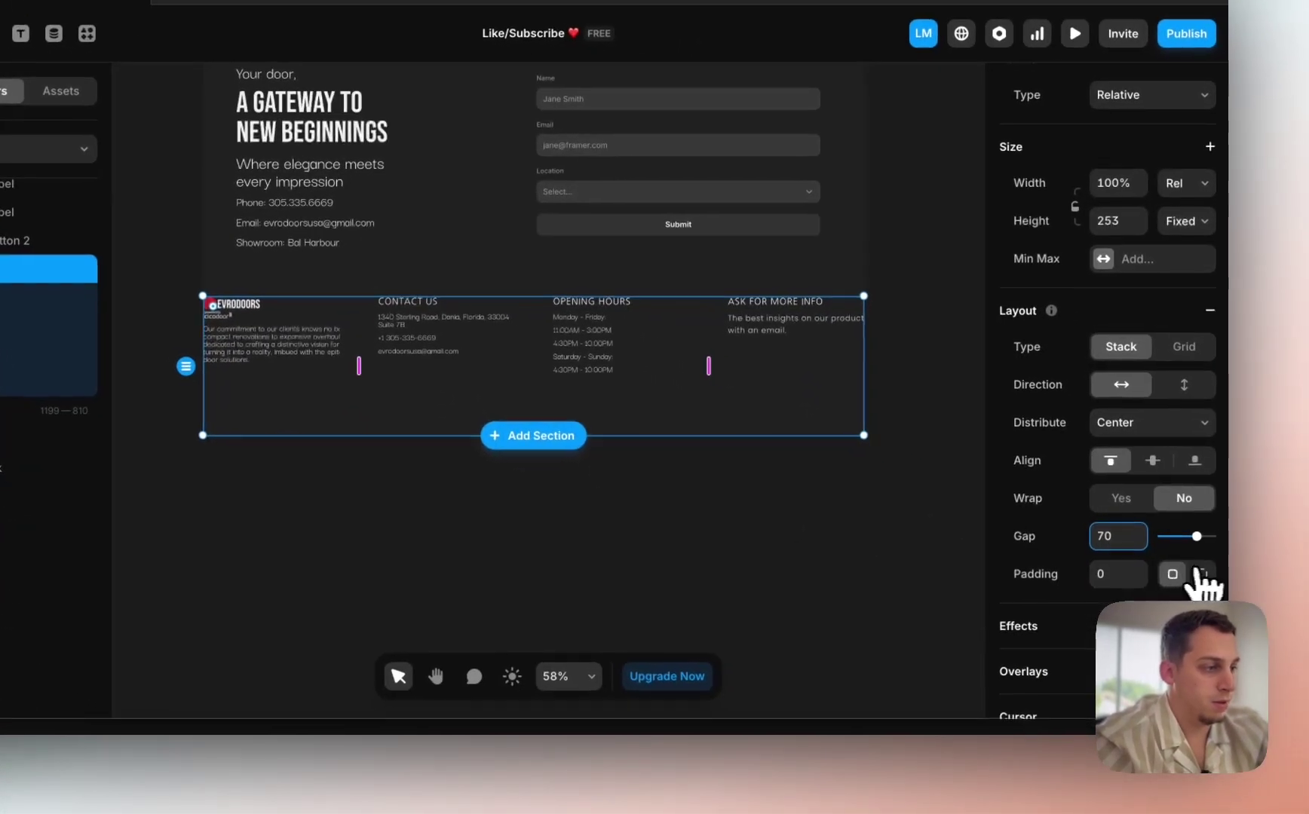
click(1203, 574)
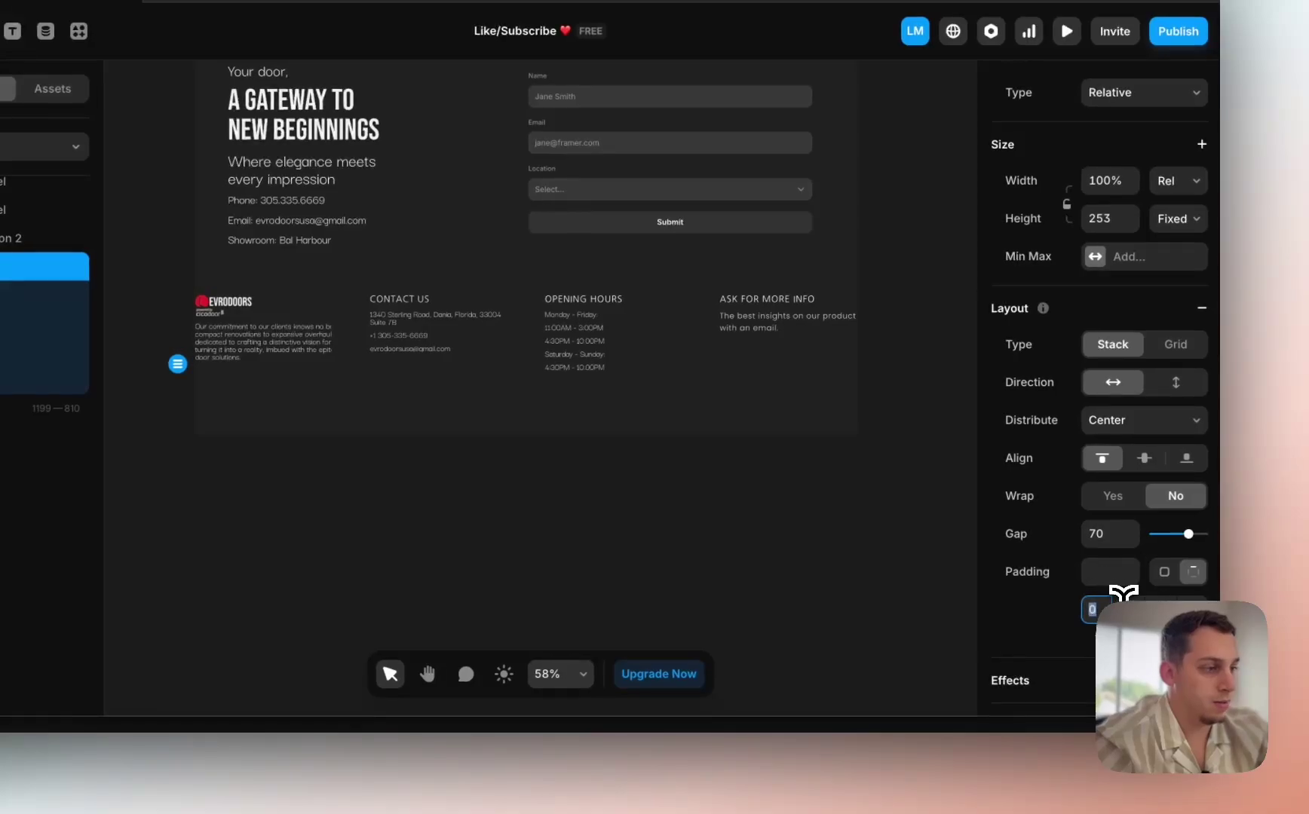
drag(1129, 596, 1191, 600)
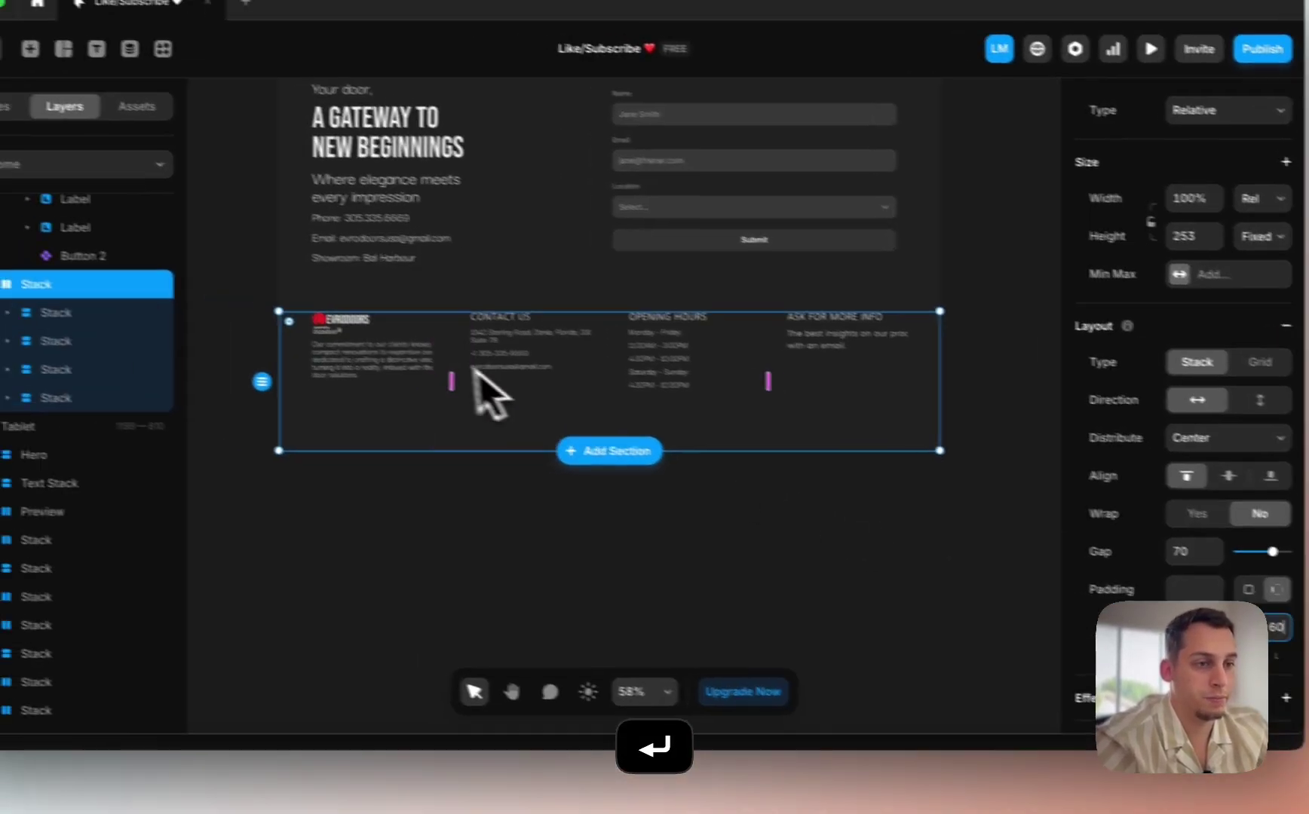
Step: Set the footer height to Fit Content and increase its top padding
click(362, 544)
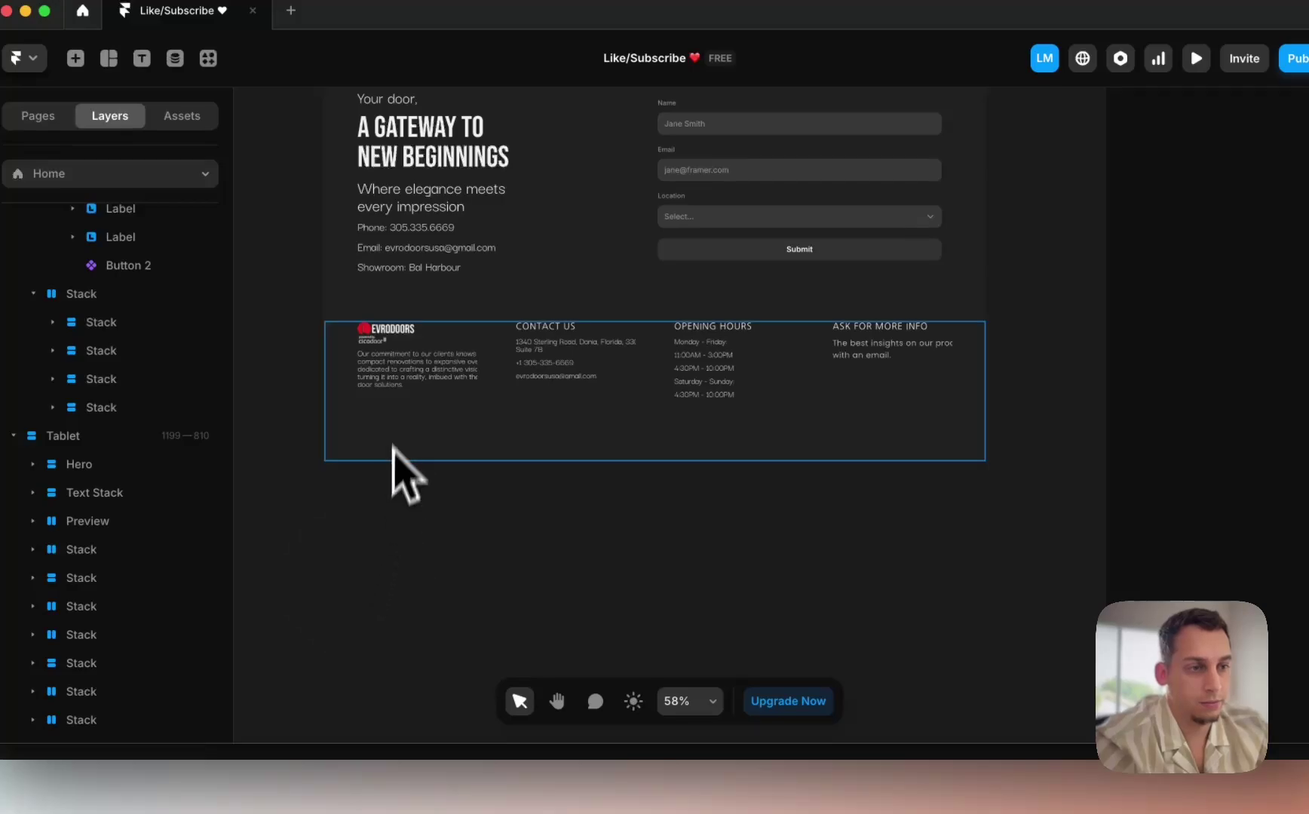
click(424, 377)
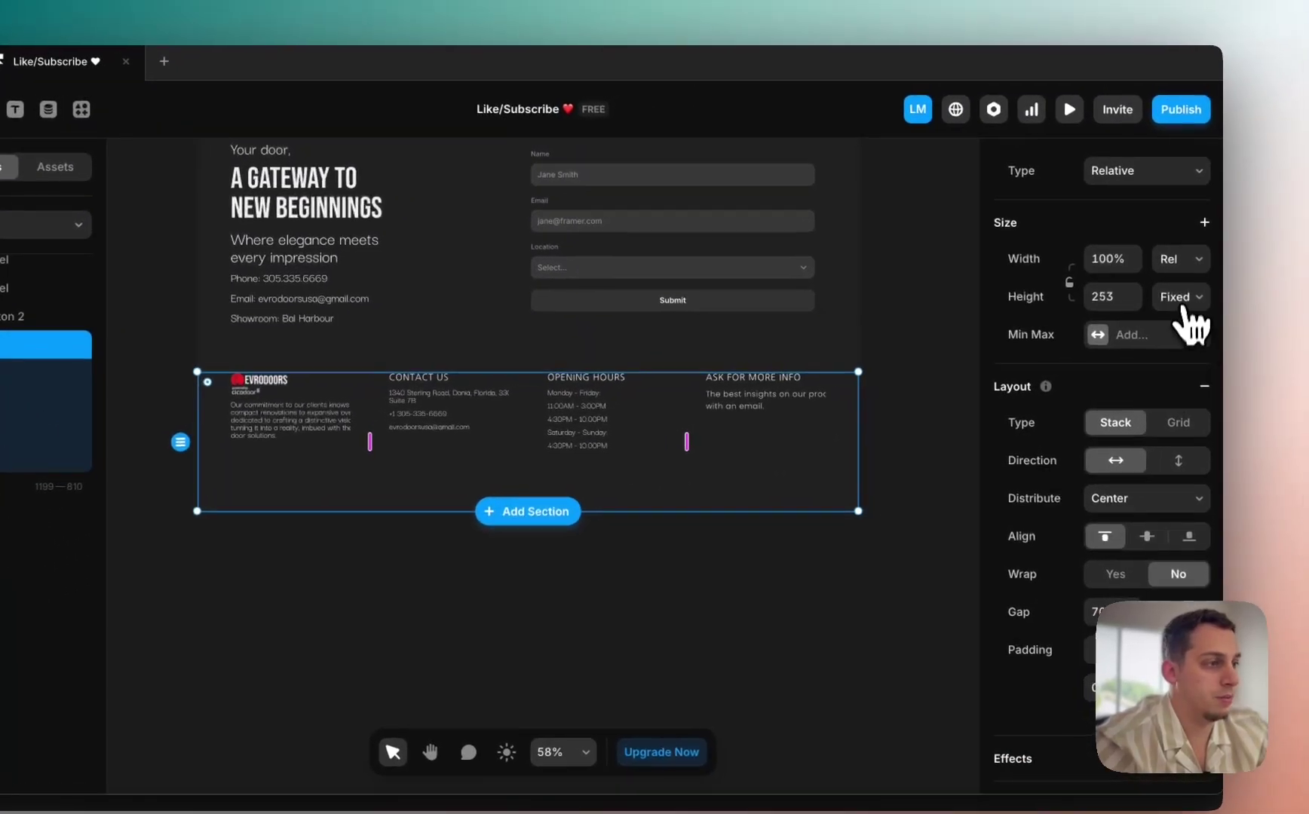
click(1308, 247)
click(1155, 365)
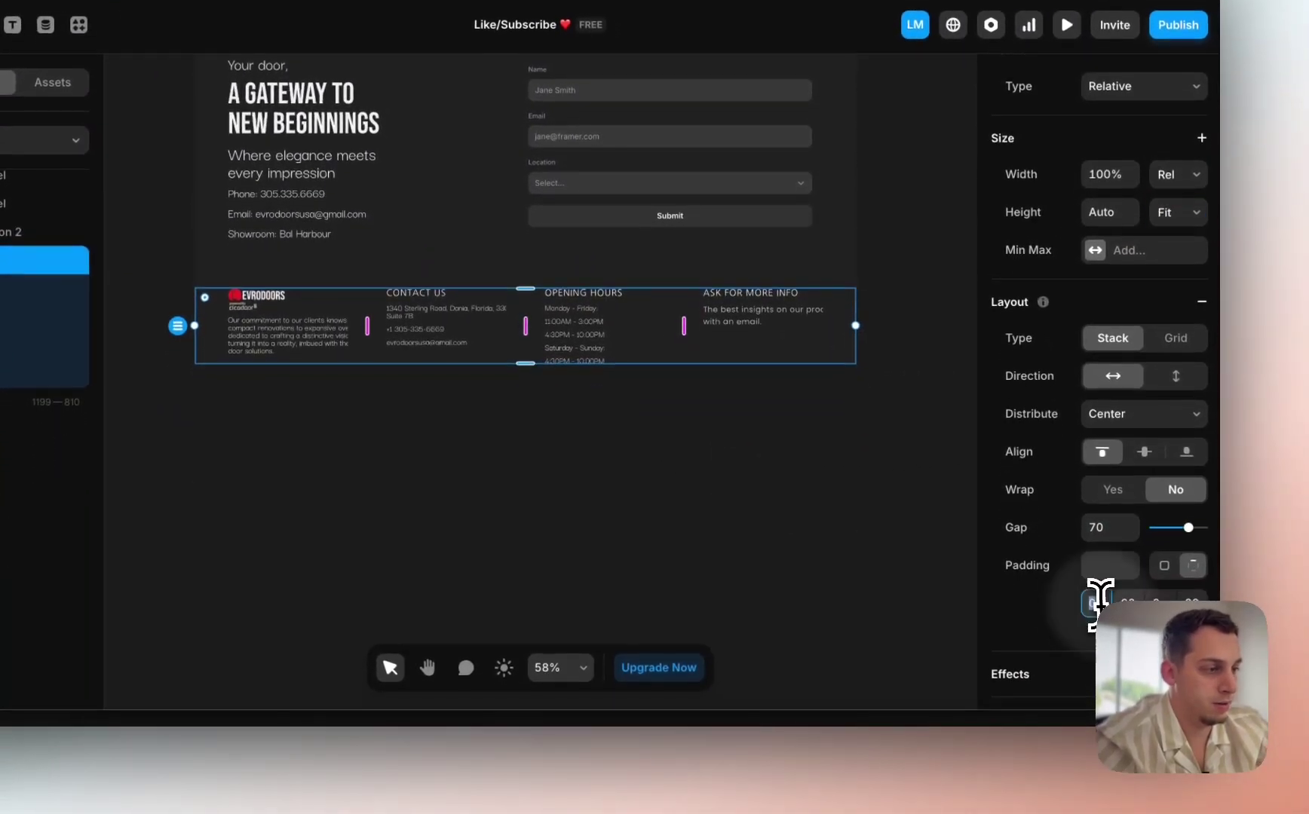
key(shift+Up)
key(shift+Up)
key(shift+Up)
key(shift+Up)
key(shift+Up)
key(shift+Up)
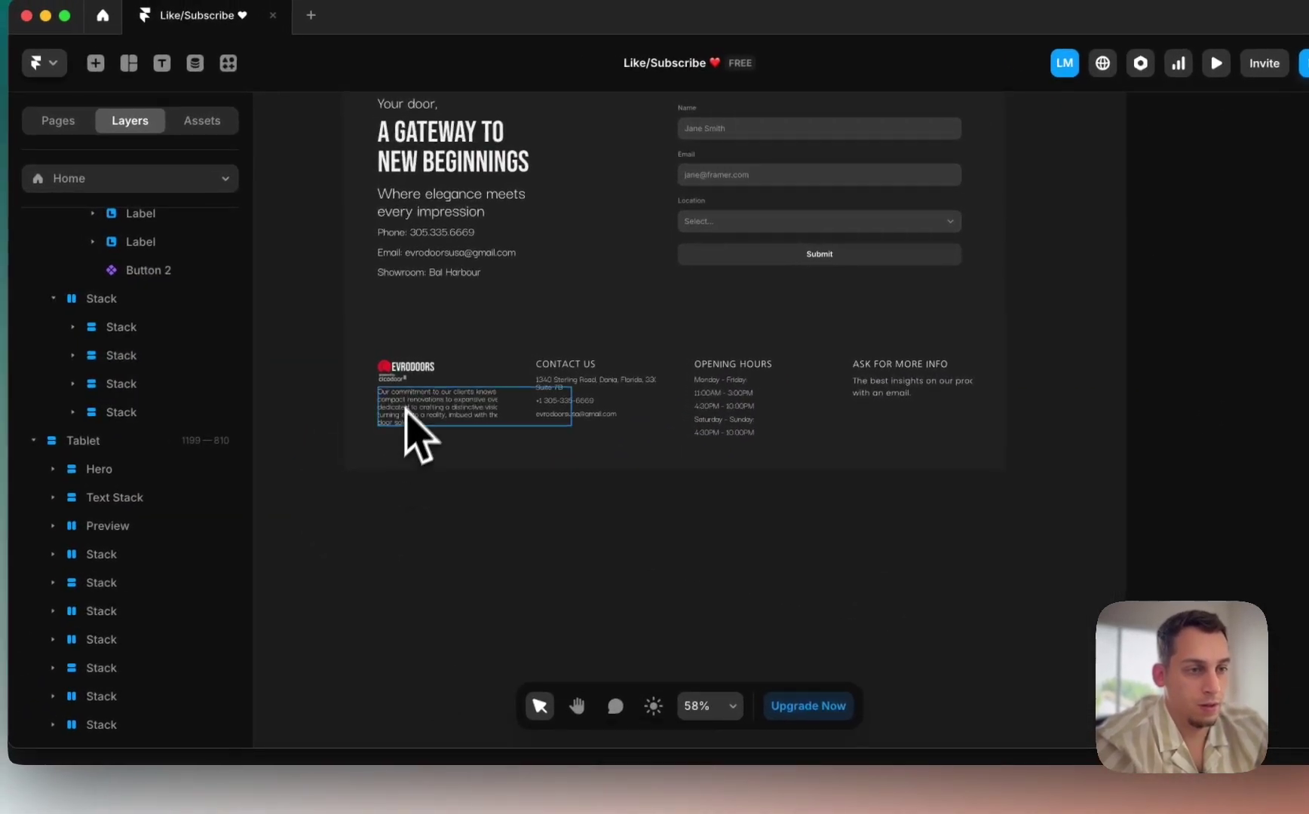
Step: Set the commitment paragraph, address and phone number widths to Fill
click(263, 371)
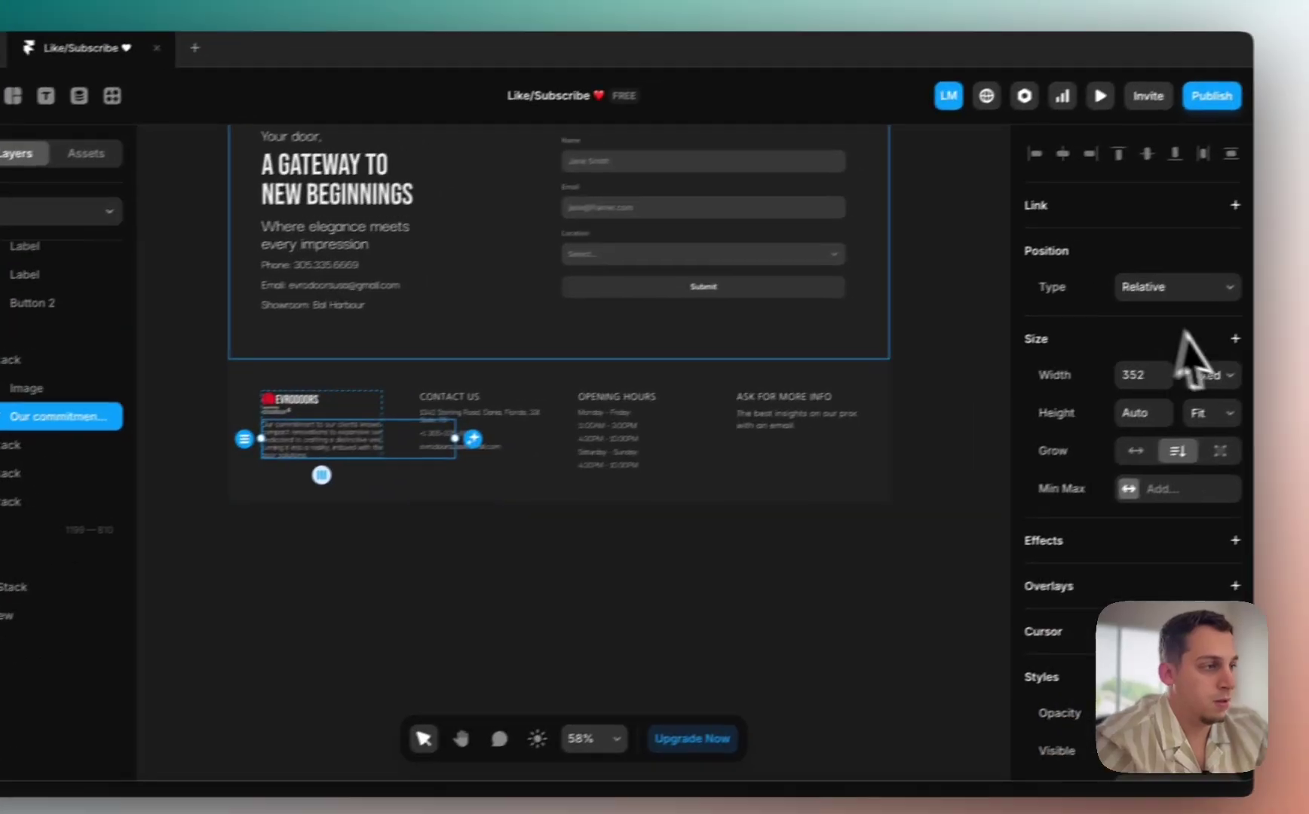
click(1180, 374)
key(Escape)
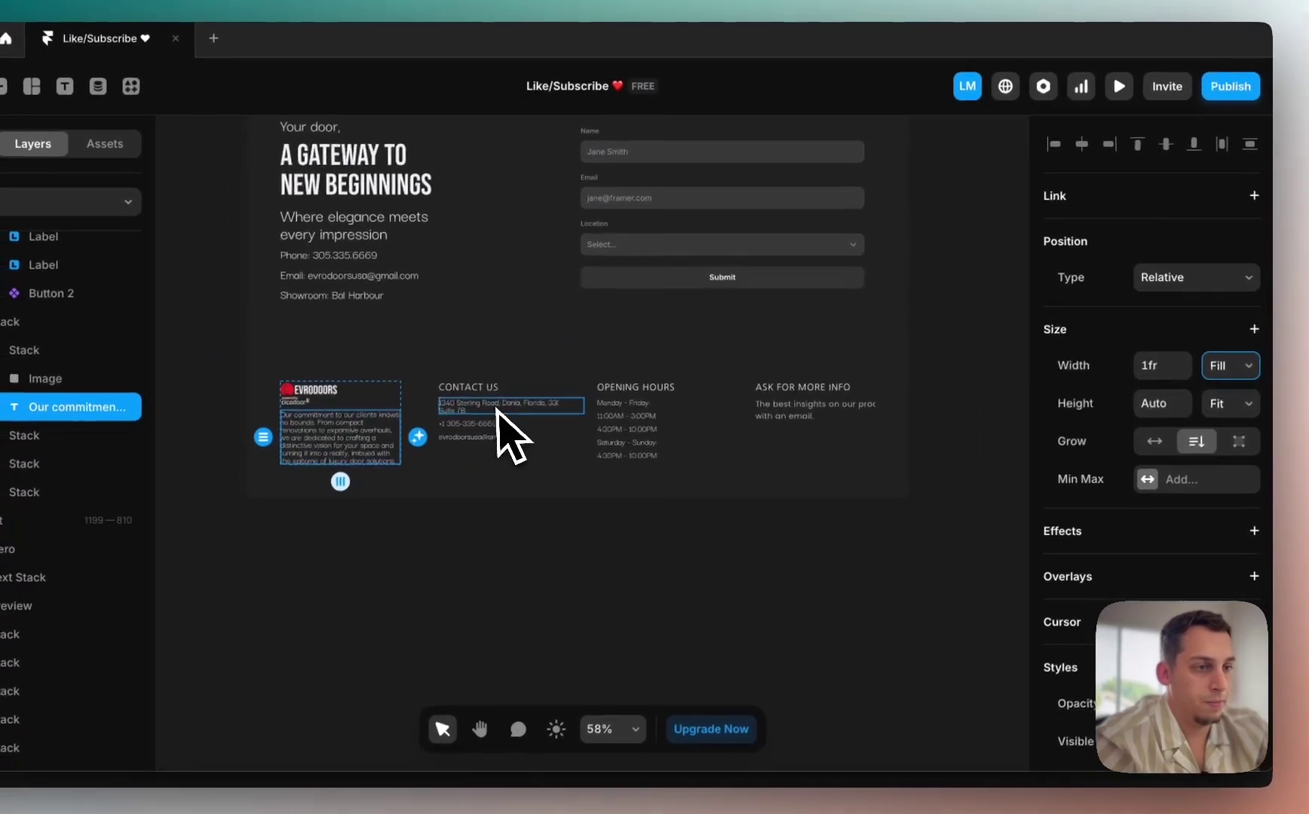
click(438, 418)
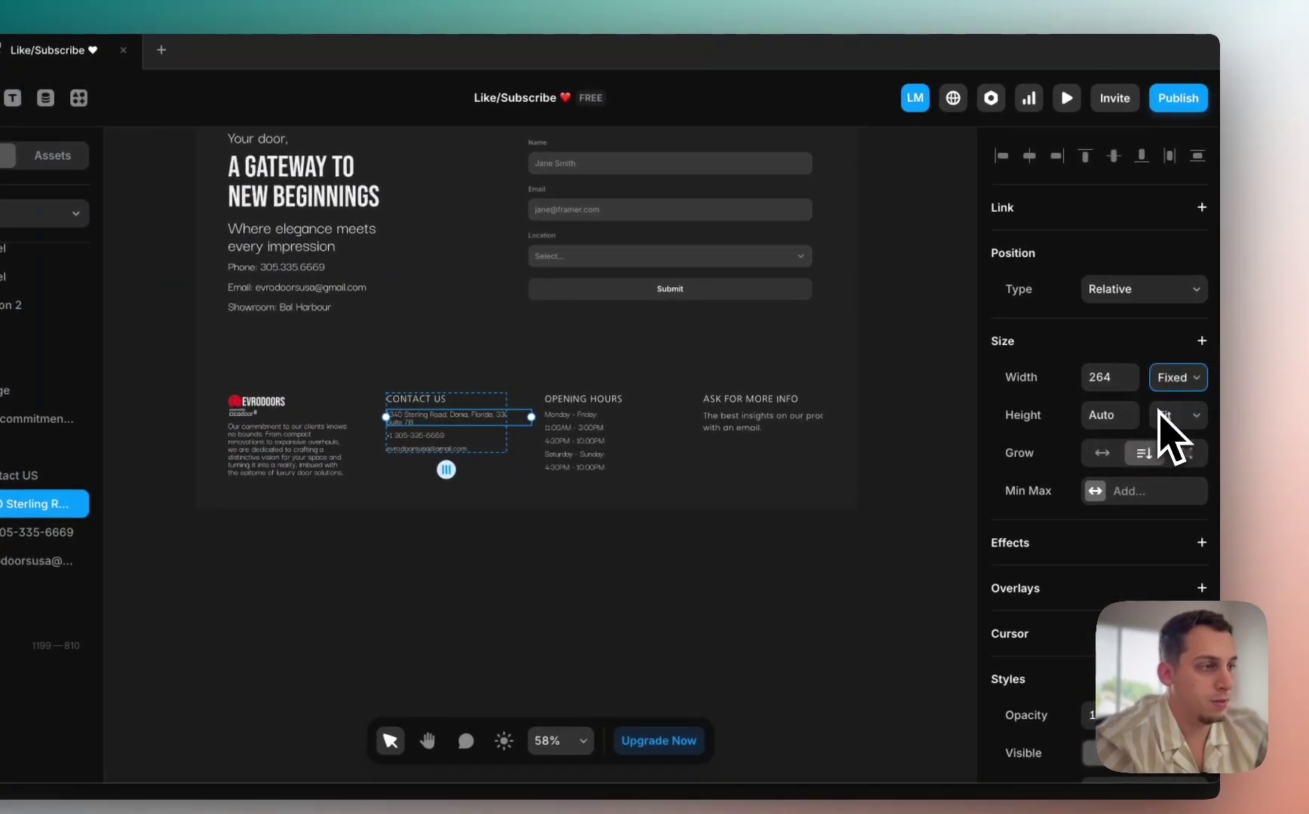
click(1161, 401)
click(417, 437)
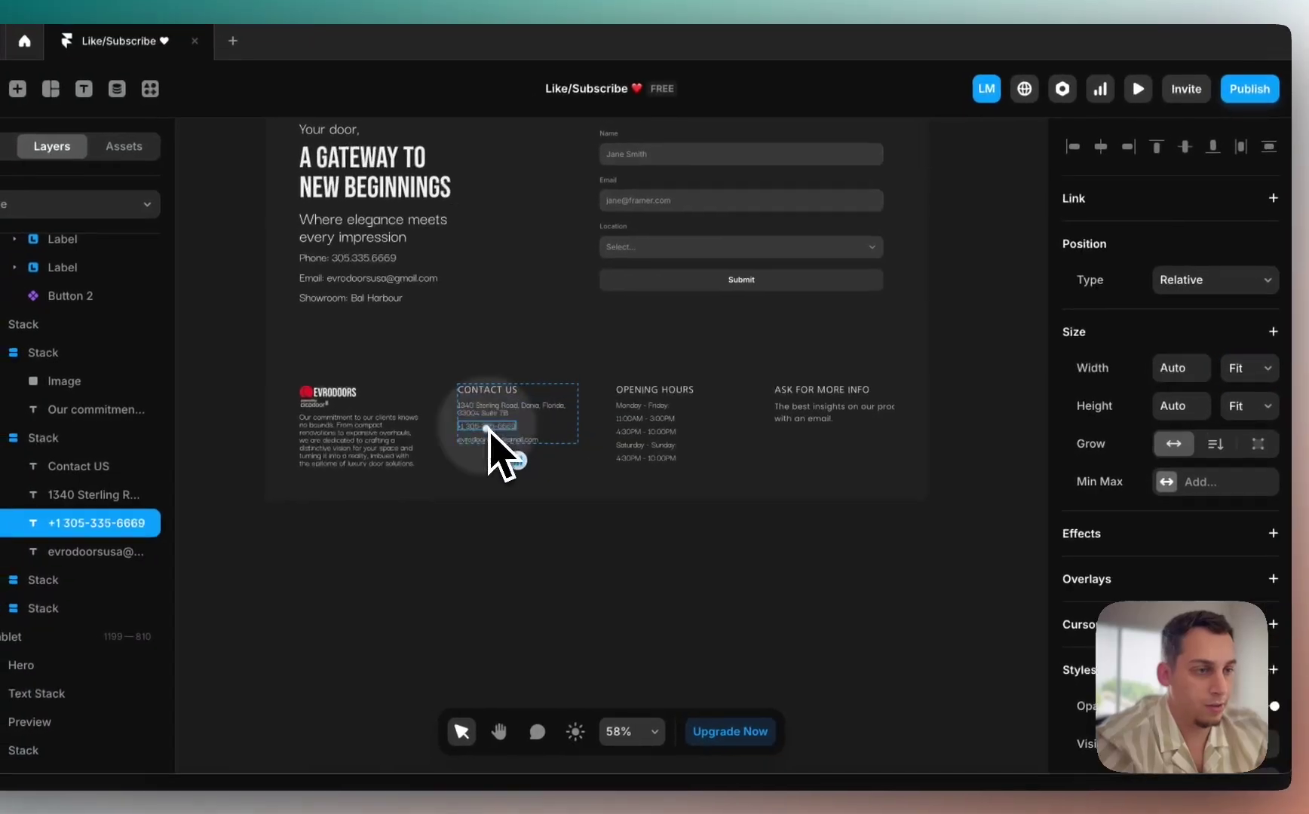
click(1246, 370)
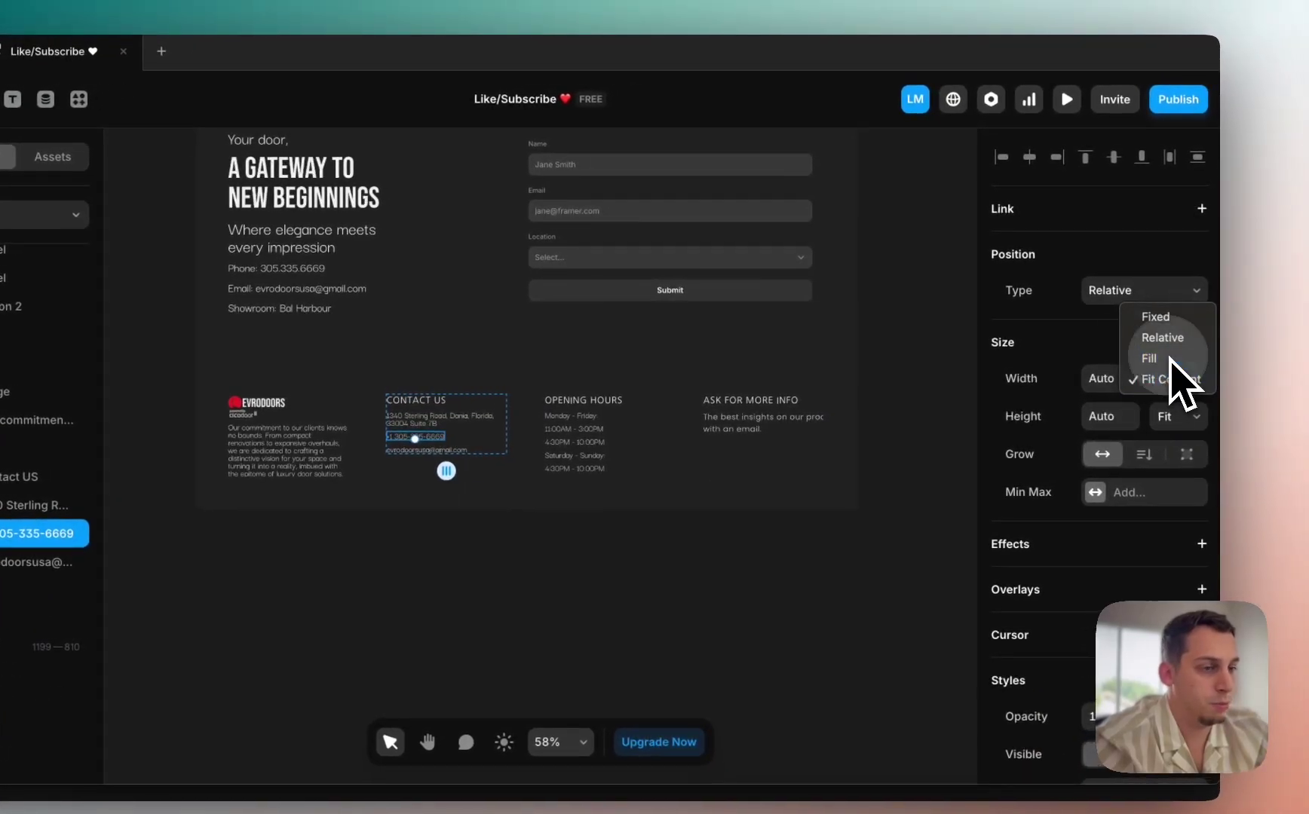
click(1169, 360)
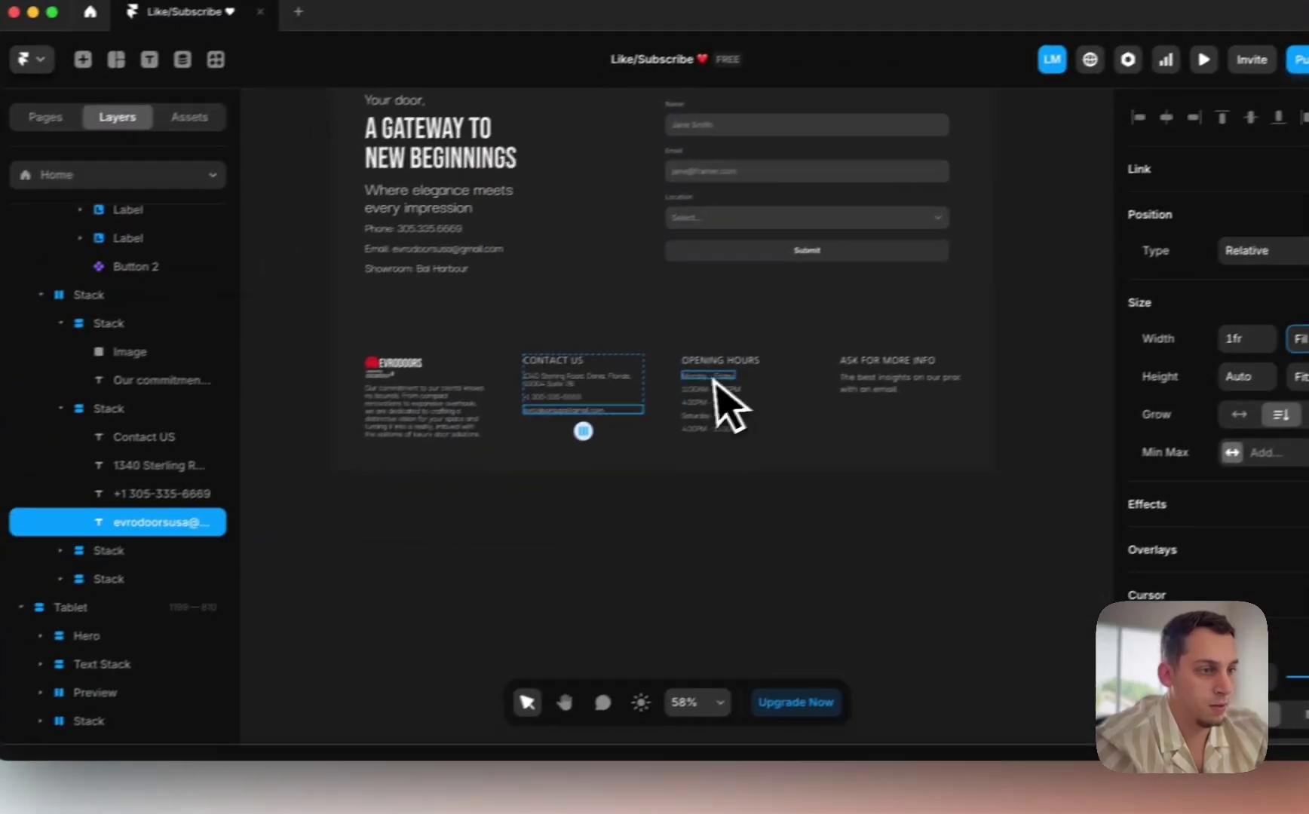
Step: Set the opening hours text, Contact Us heading, logo and Ask for more info widths to Fill
click(570, 417)
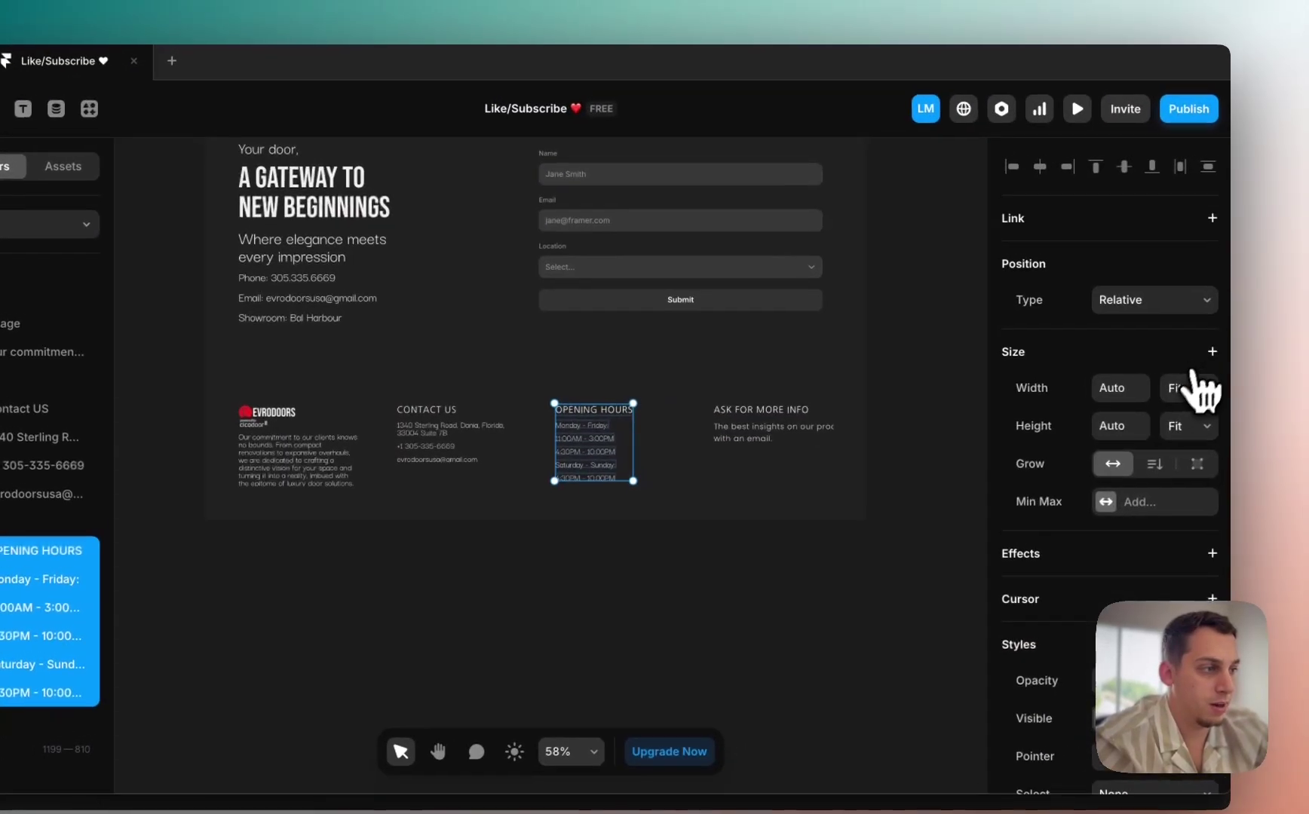
click(1200, 385)
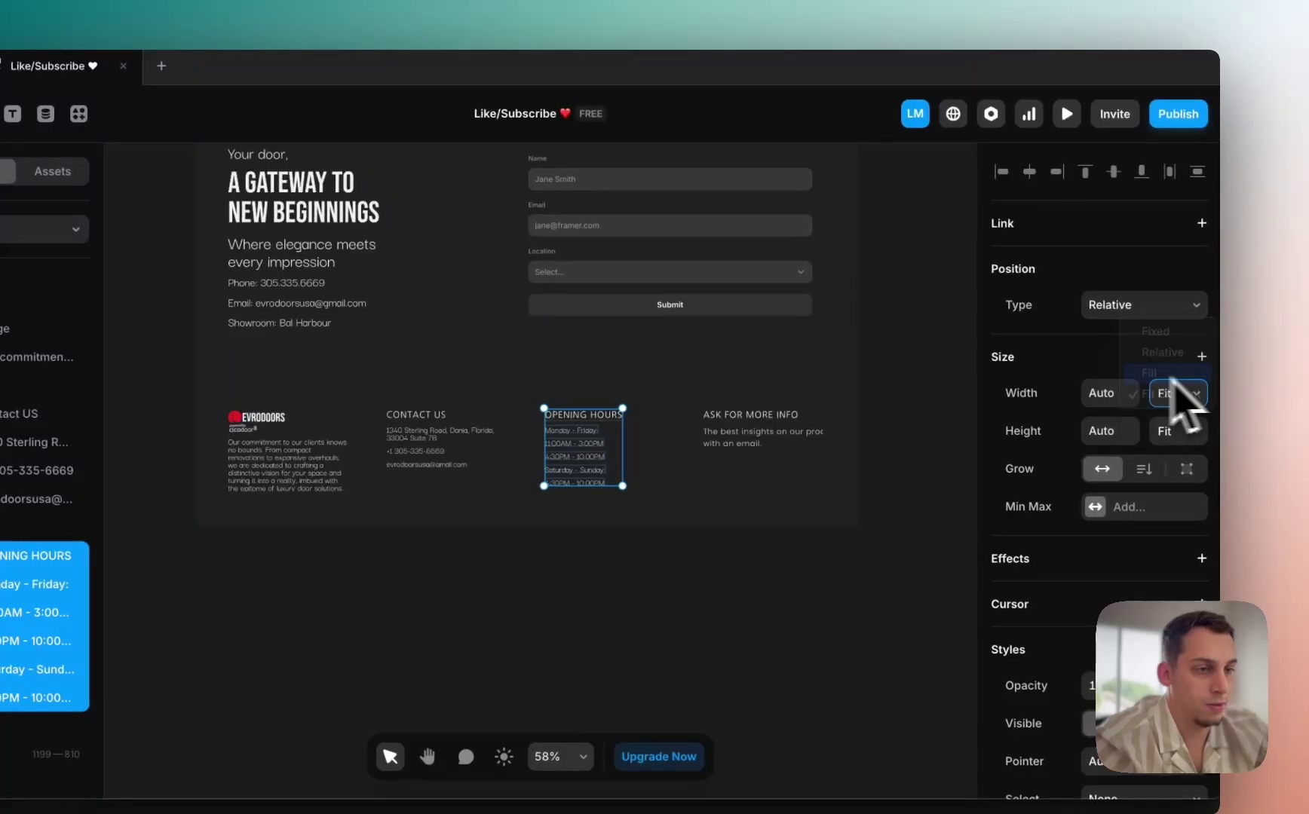
click(428, 419)
click(1170, 394)
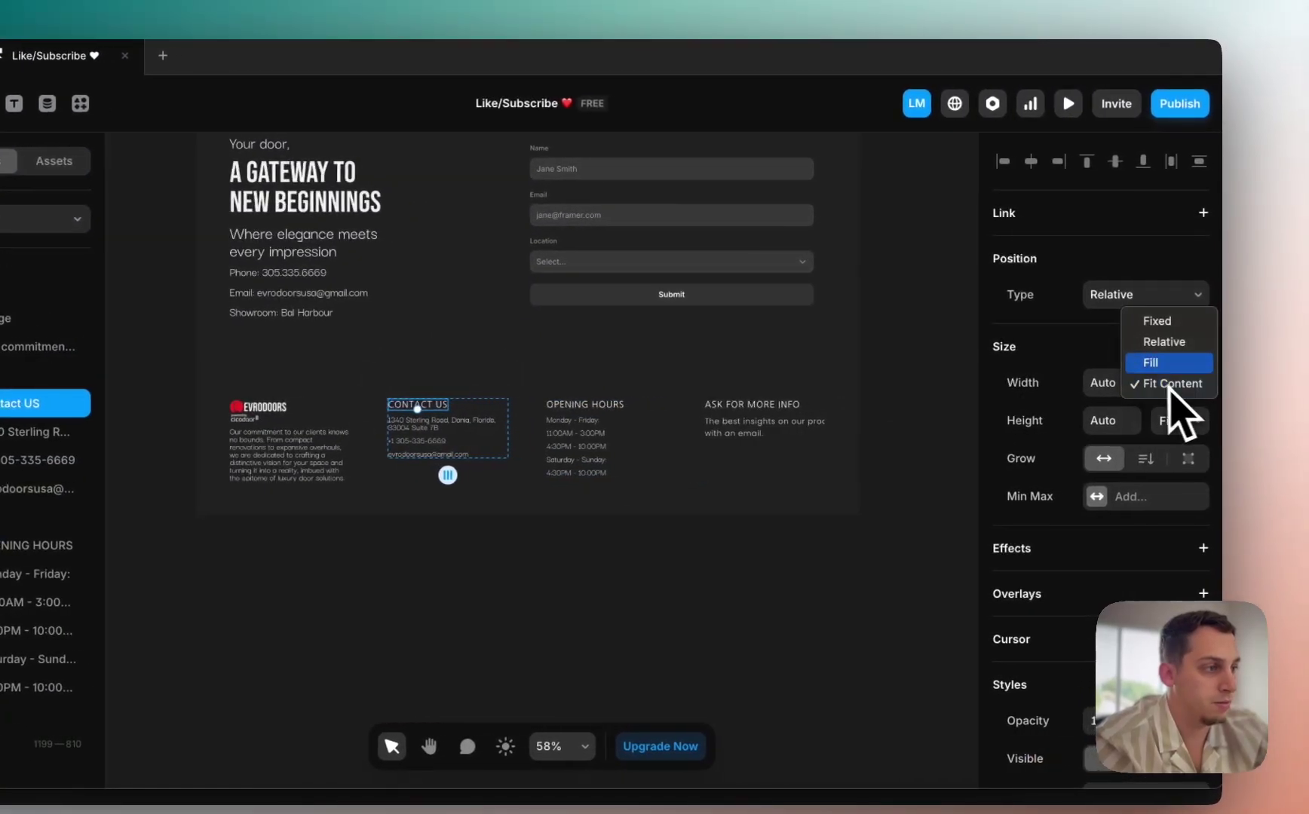
click(256, 408)
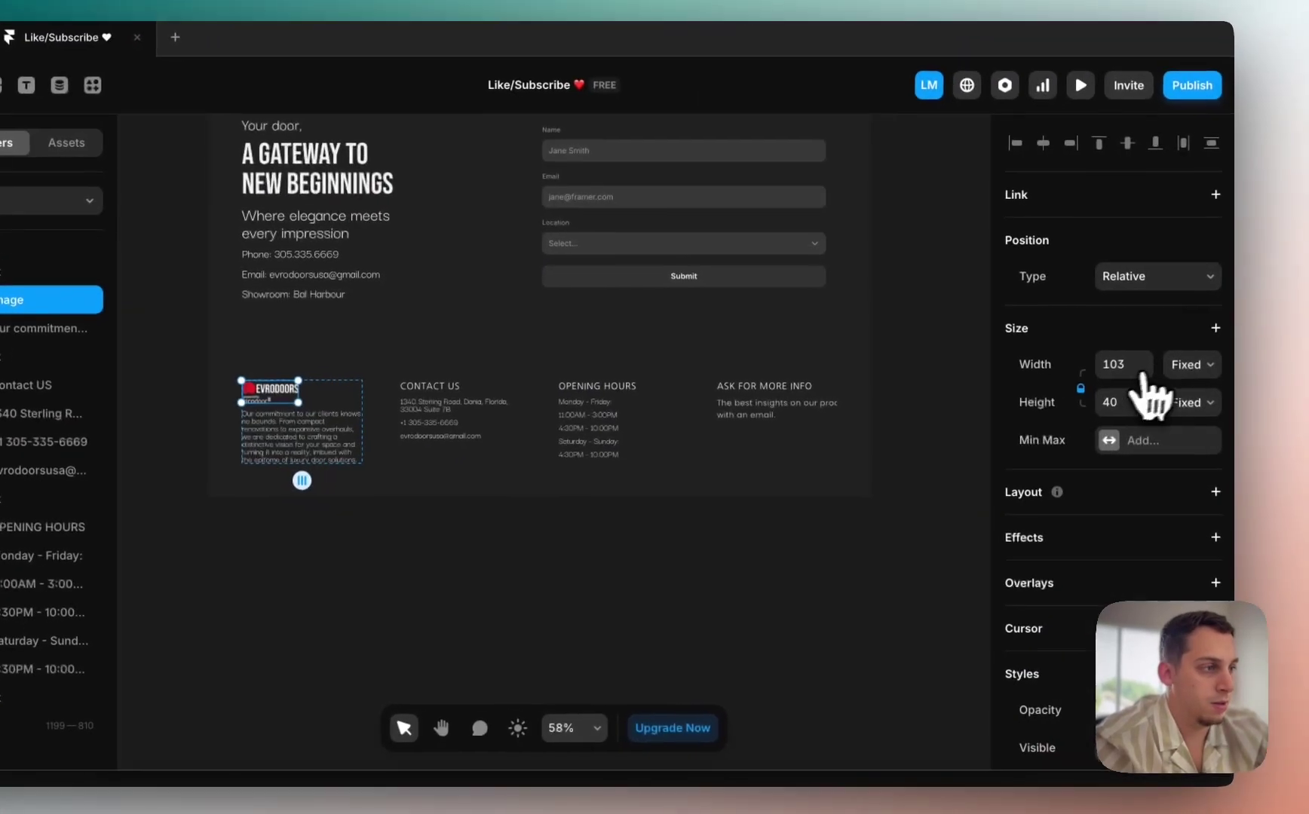
click(1173, 384)
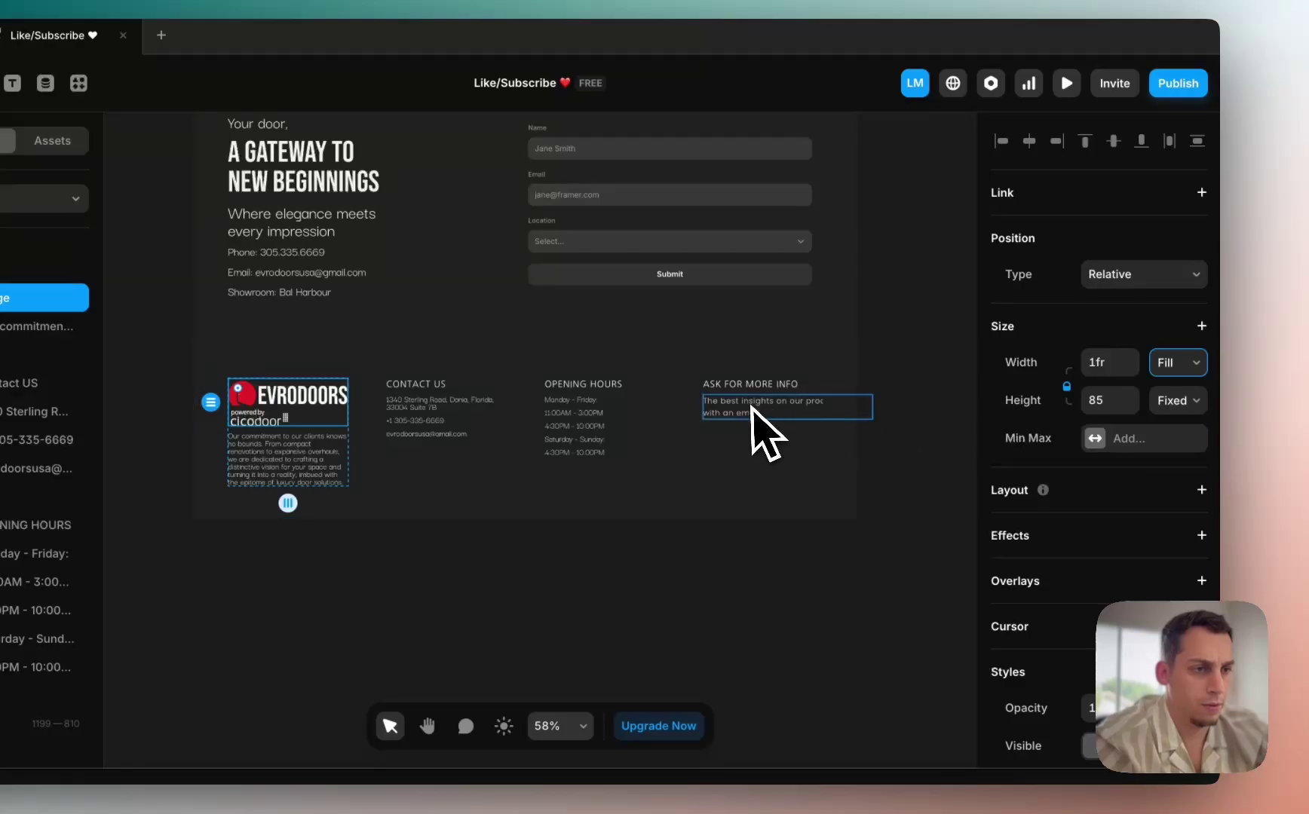
click(784, 385)
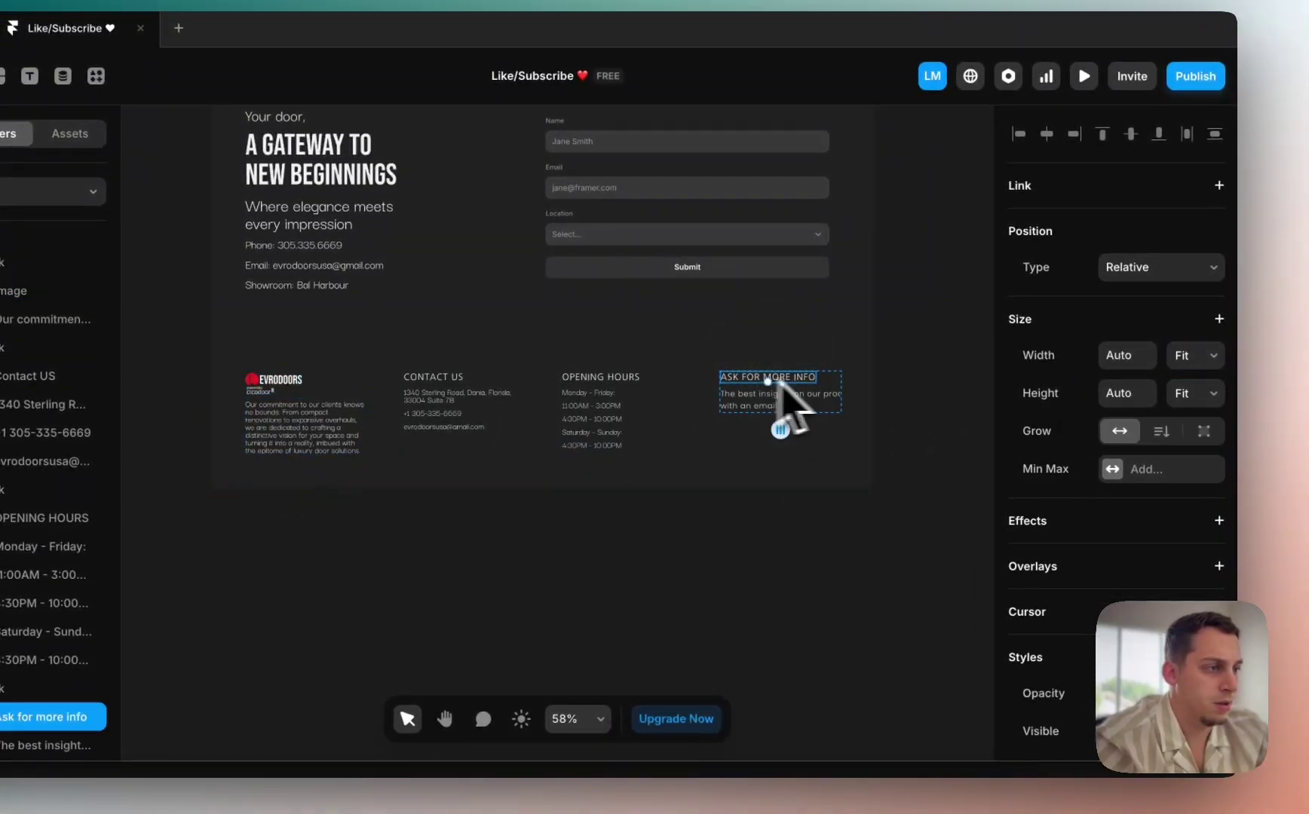
click(1172, 377)
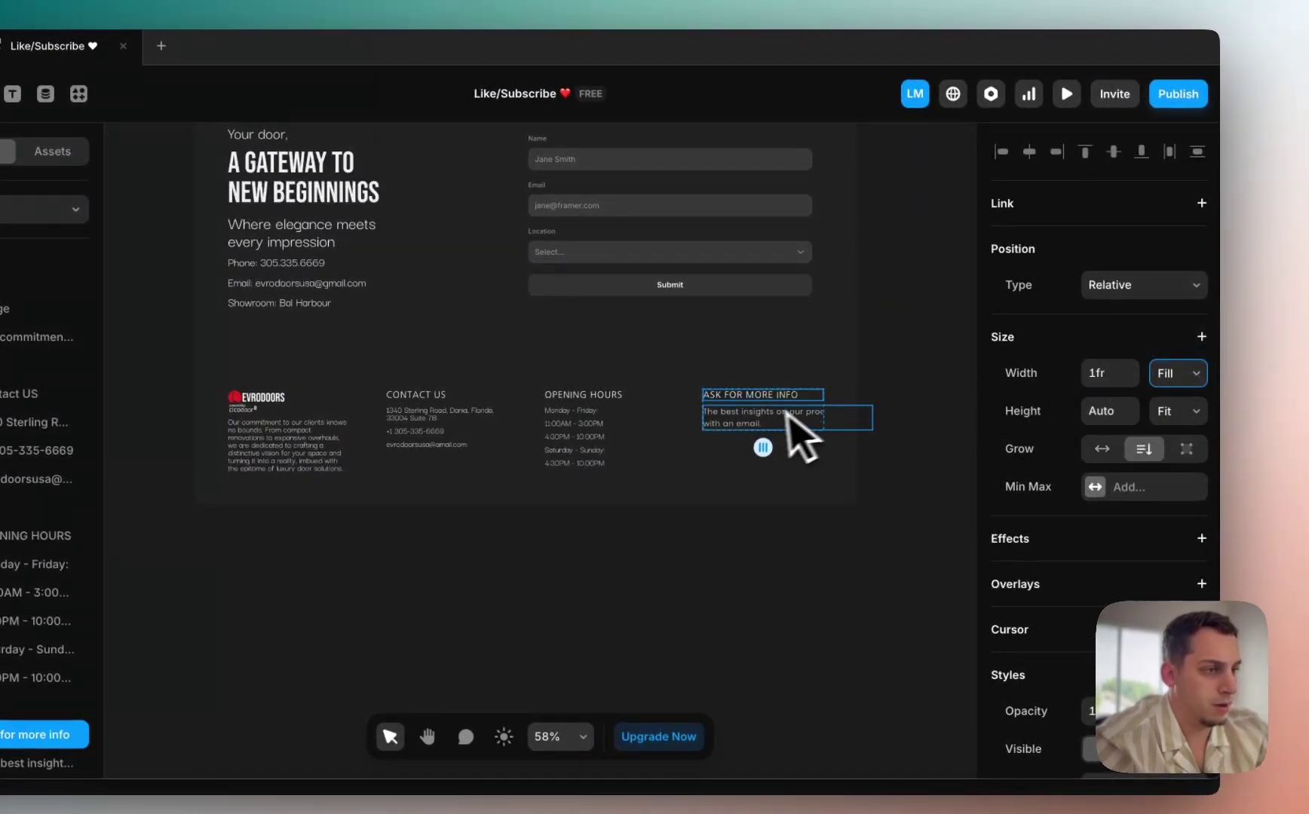
click(1148, 414)
click(607, 534)
scroll(695, 555, down, 5)
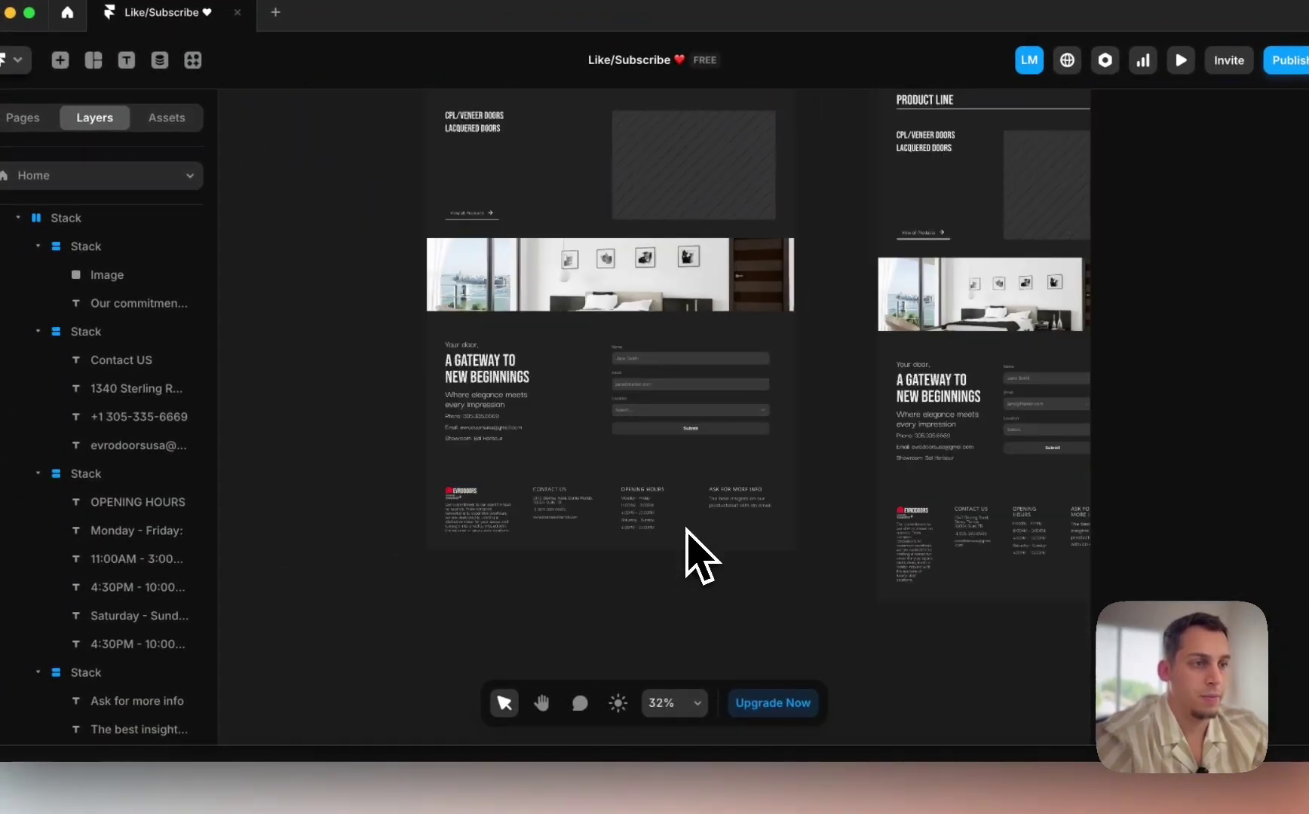
scroll(697, 554, down, 5)
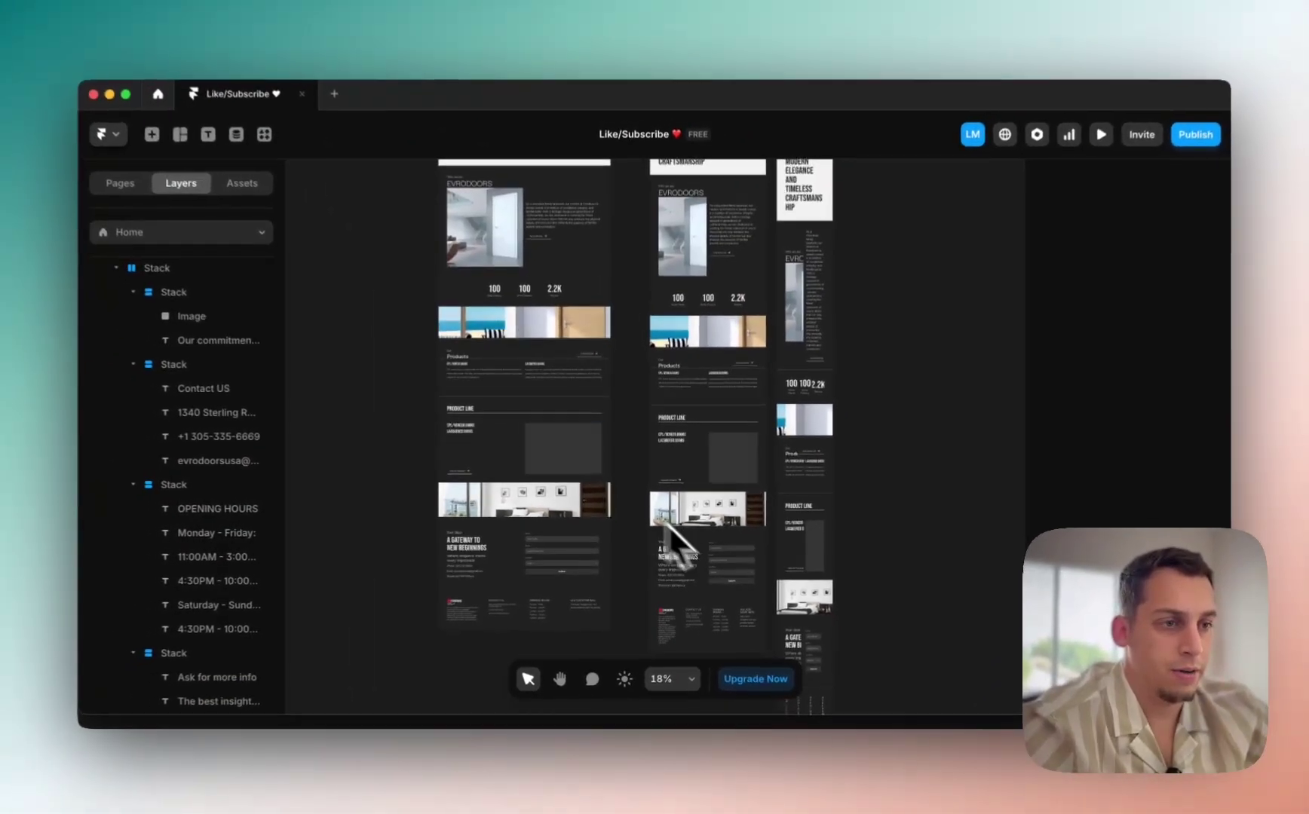
scroll(550, 449, up, 8)
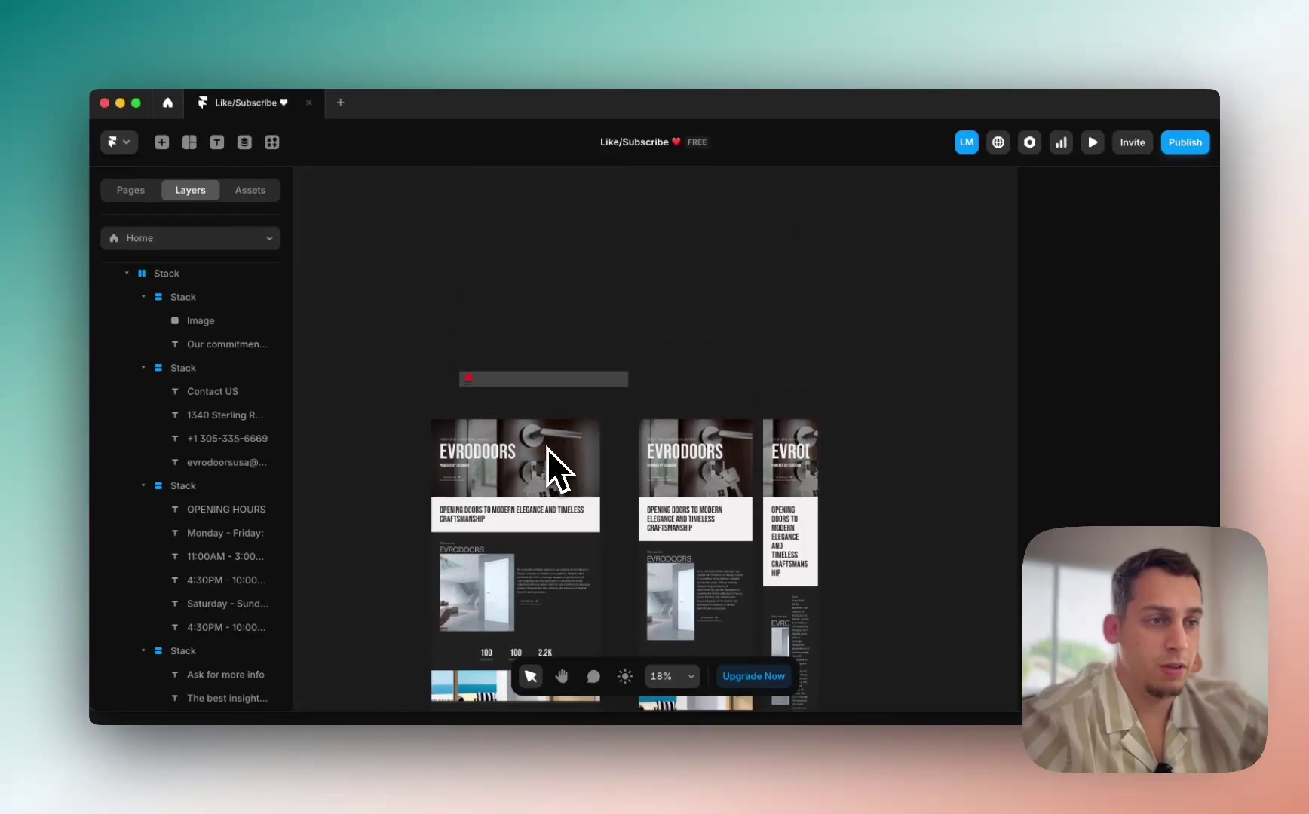
Step: Change the Desktop Who we are door image width from fixed 550 px to Fill
scroll(599, 415, right, 5)
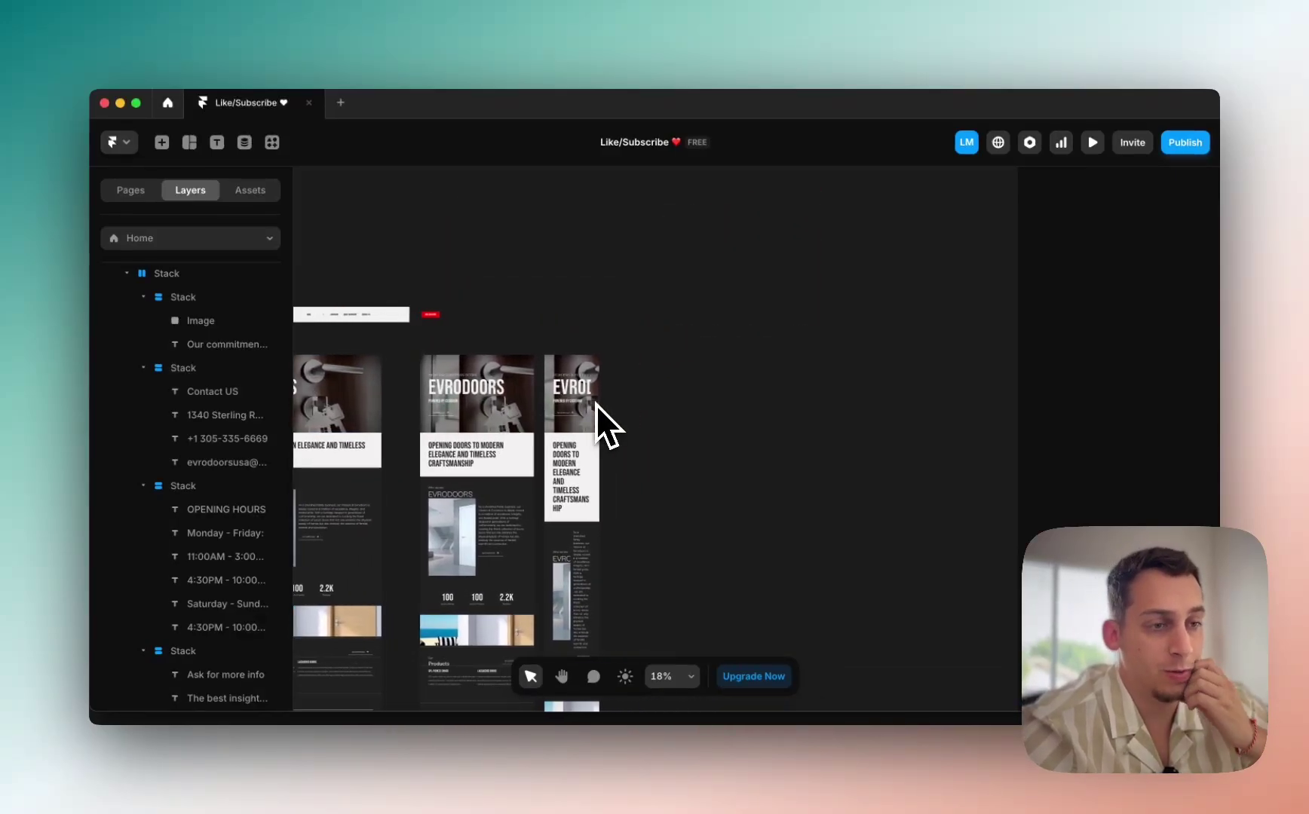
scroll(467, 459, down, 2)
scroll(447, 467, up, 5)
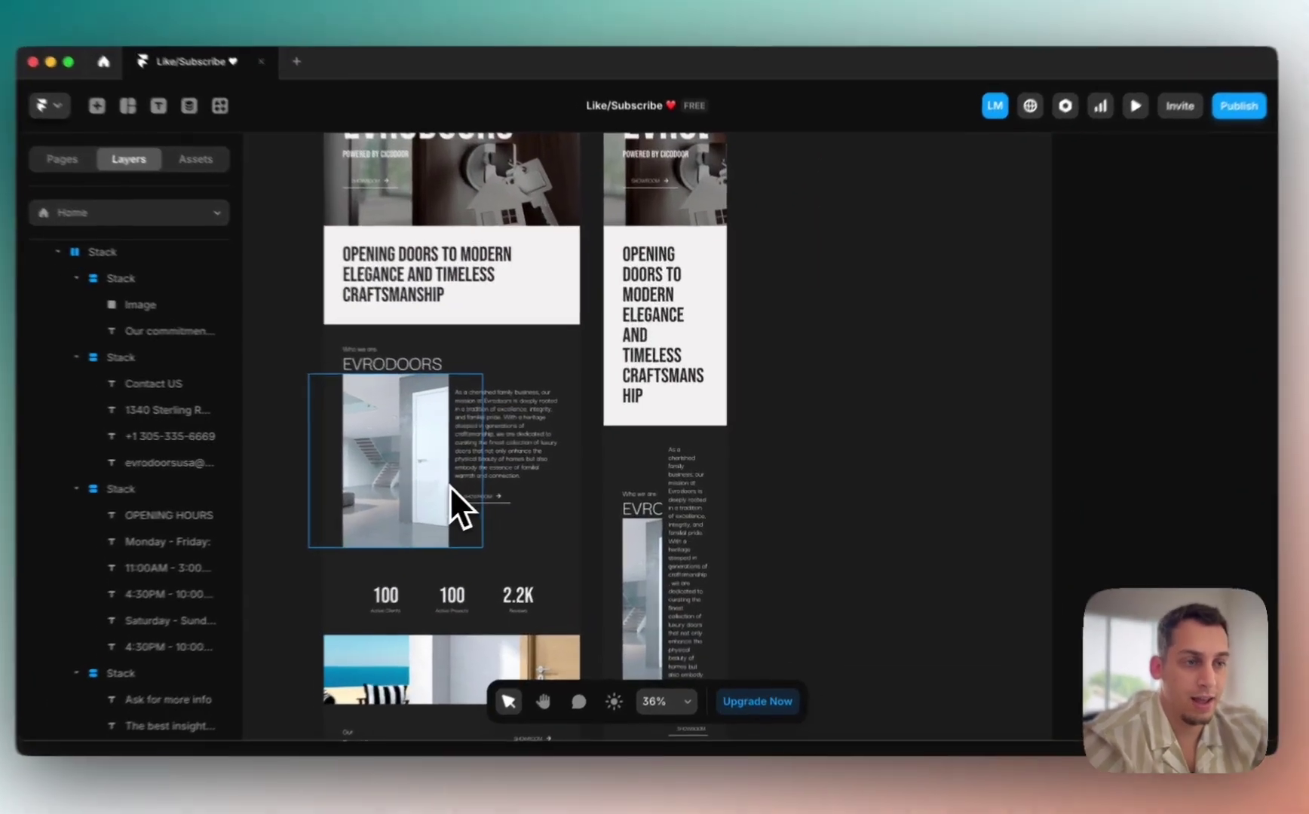
click(475, 484)
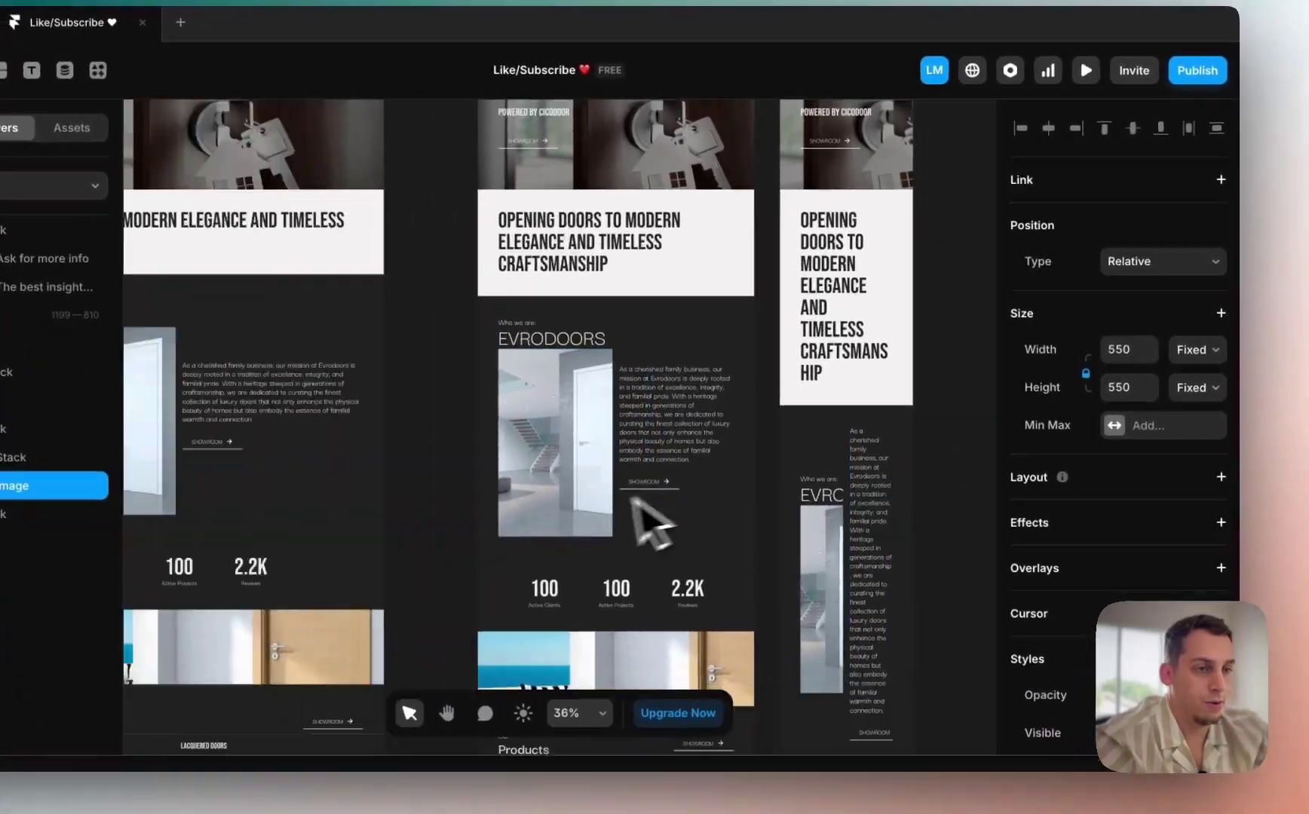
scroll(641, 520, left, 14)
click(649, 498)
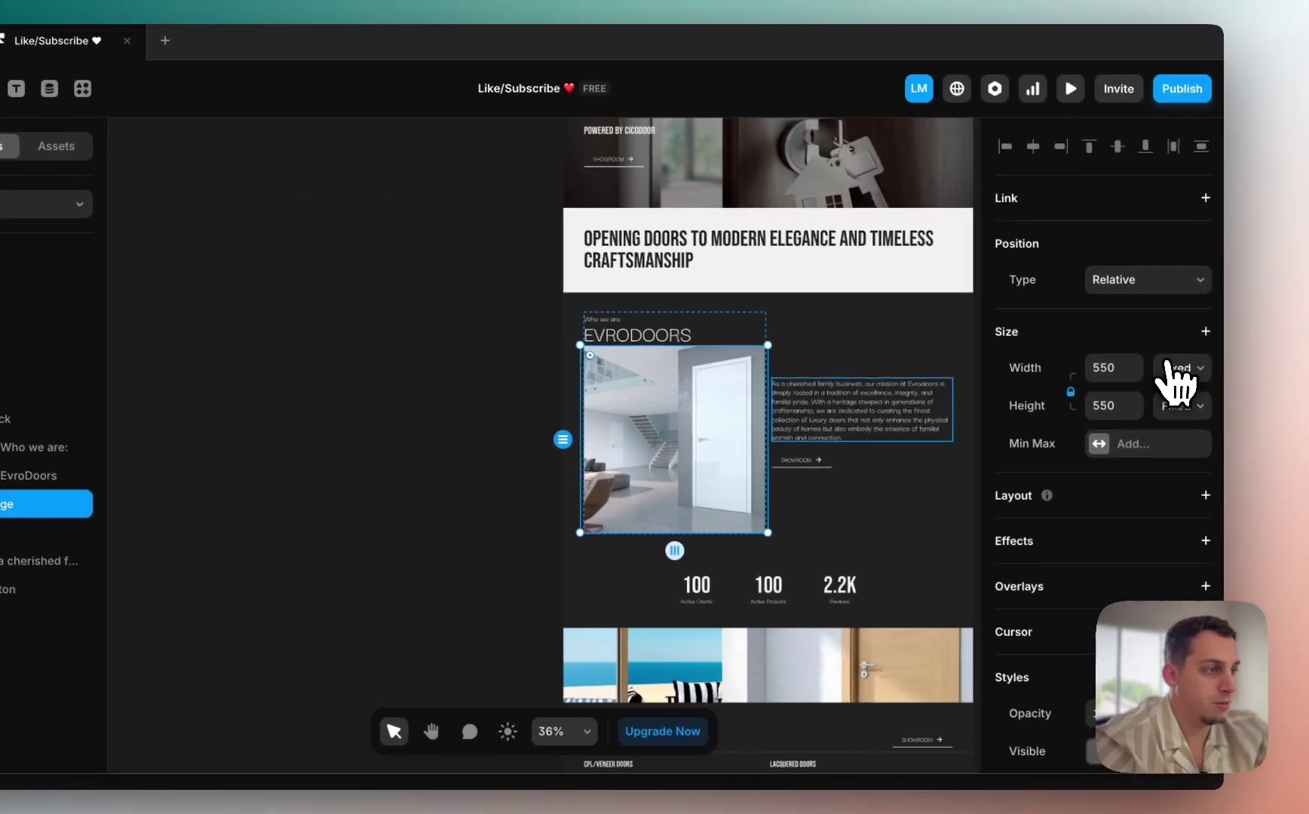
click(1197, 351)
click(1161, 413)
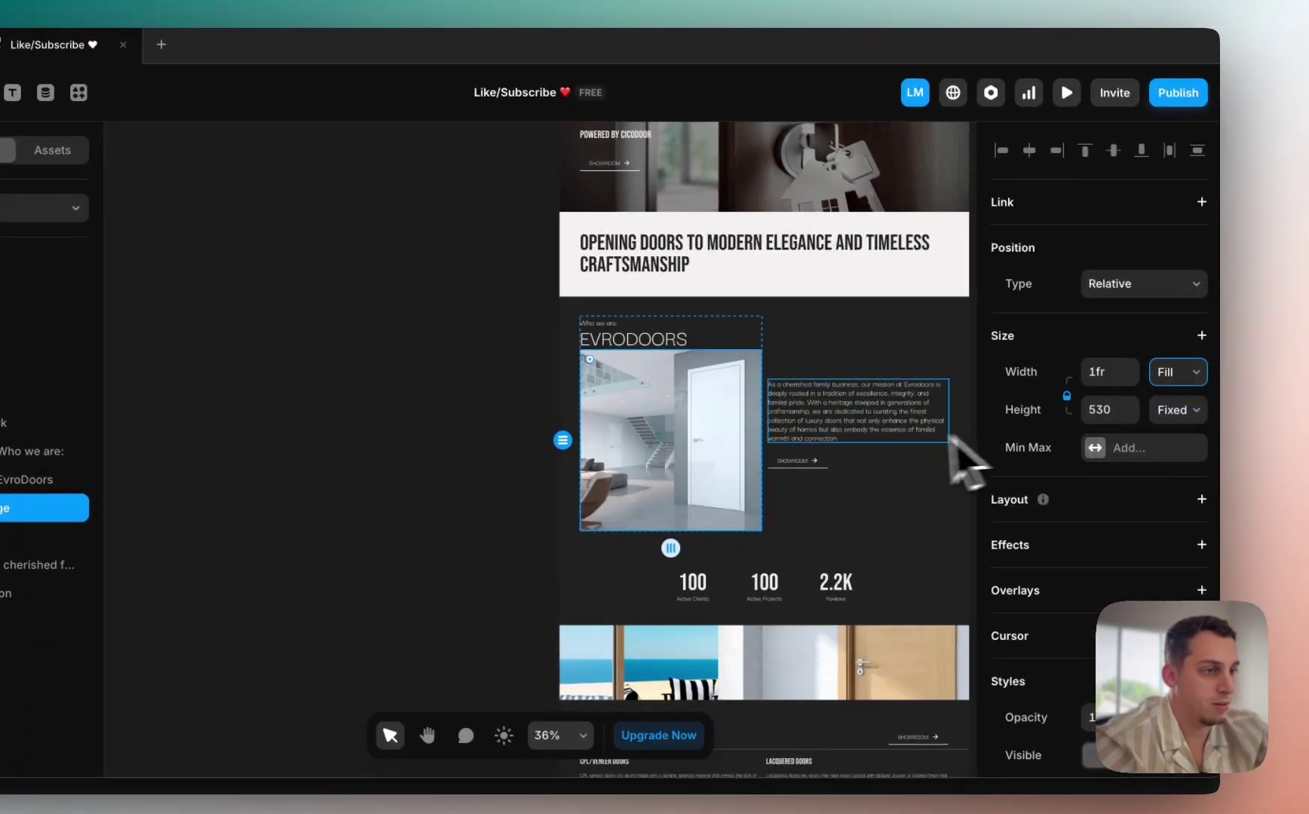
scroll(709, 430, right, 10)
scroll(628, 441, right, 5)
scroll(628, 441, down, 3)
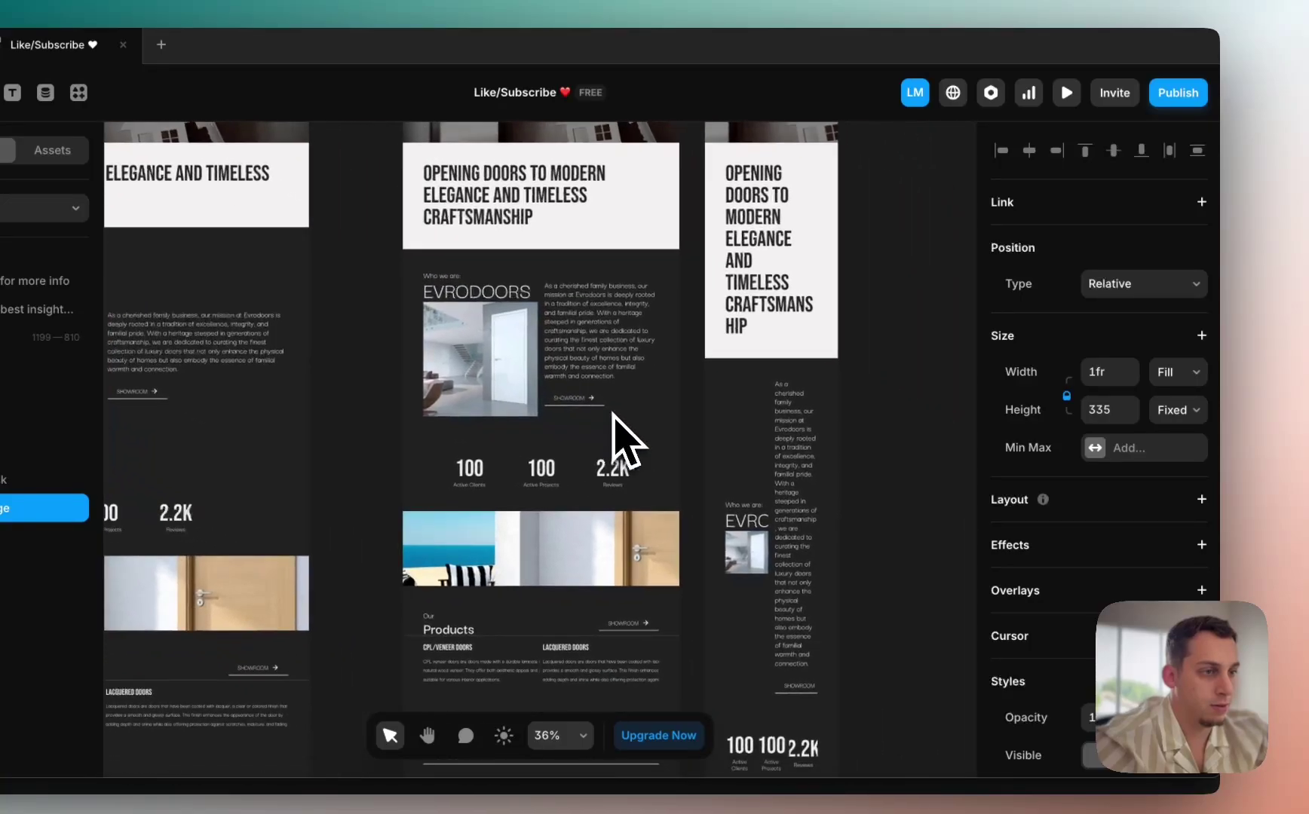
click(644, 418)
scroll(634, 445, down, 5)
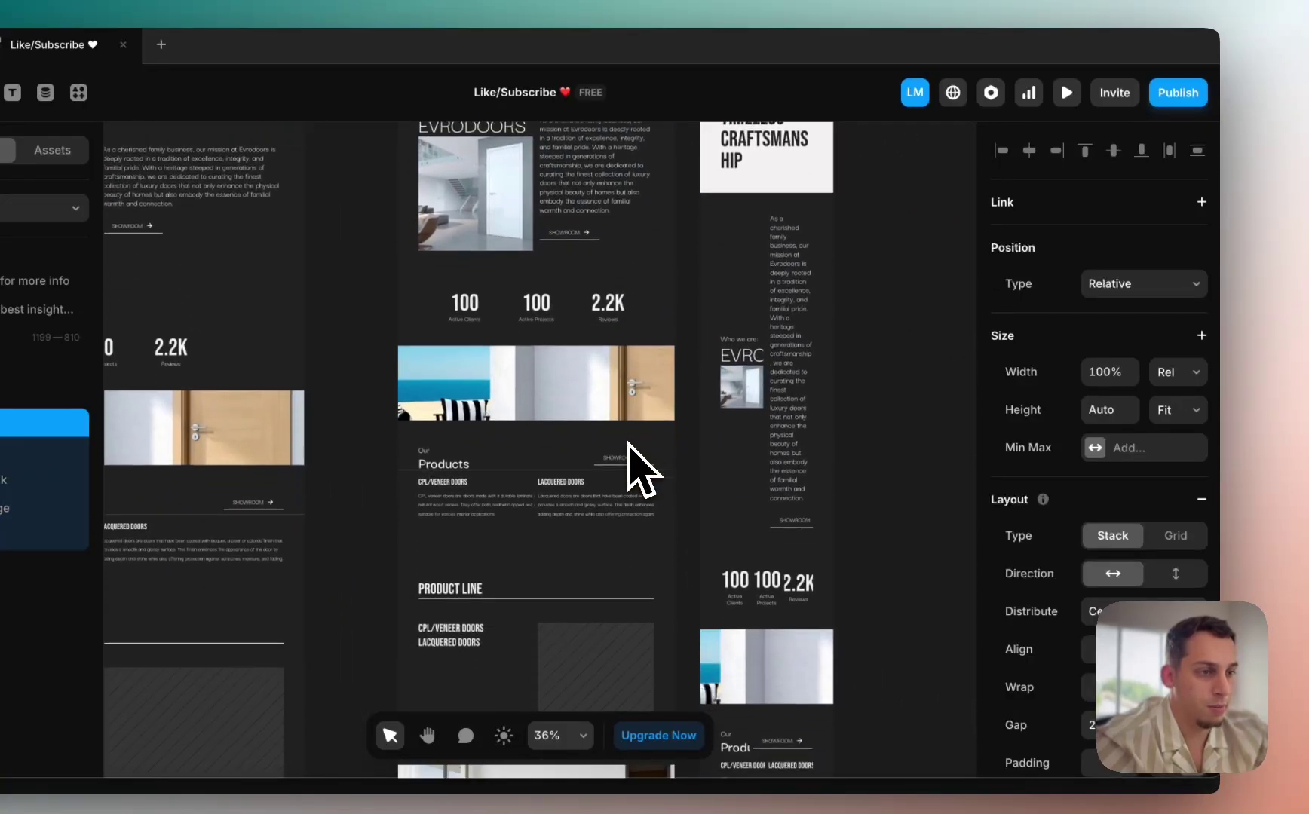
scroll(505, 428, up, 5)
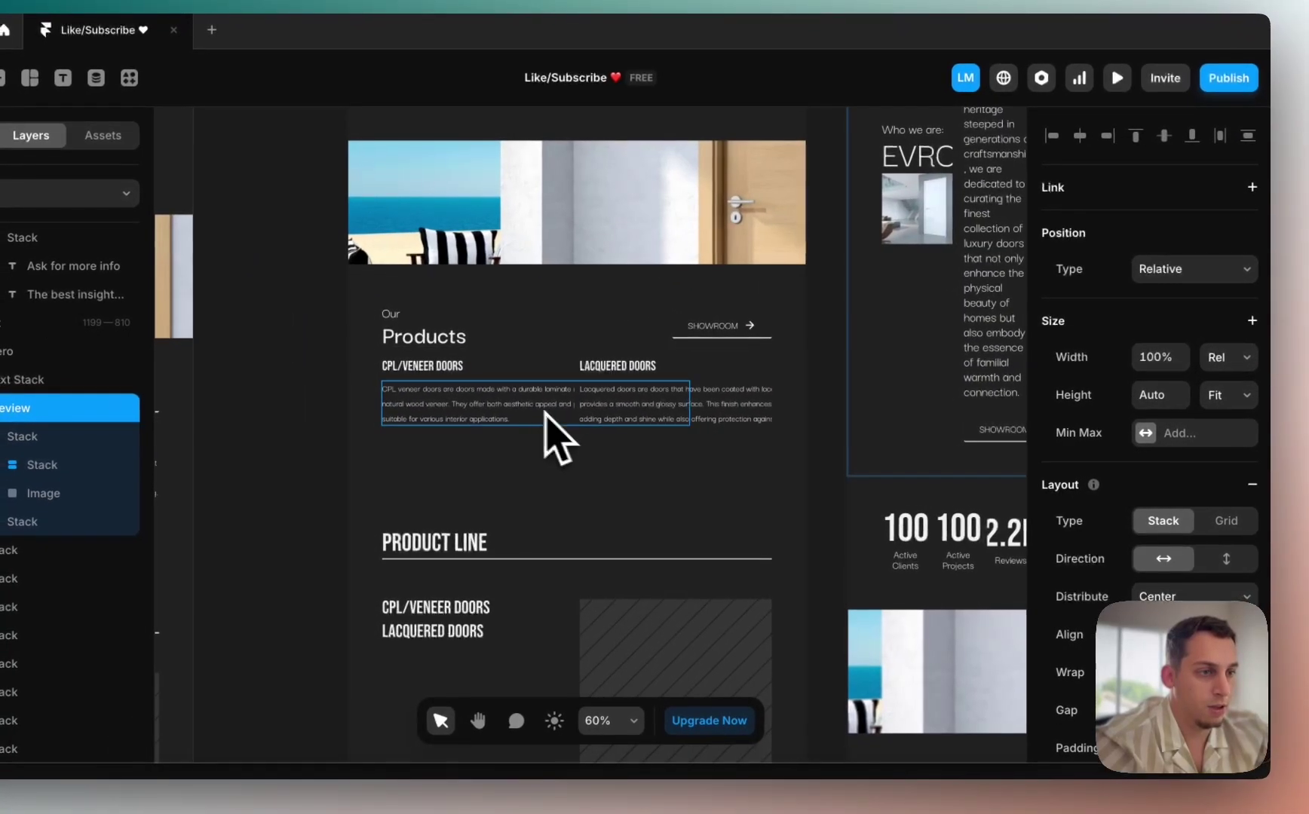
Step: Make the Lacquered Doors description fill its column width (1fr), matching the CPL/Veneer column
click(520, 407)
scroll(532, 407, down, 3)
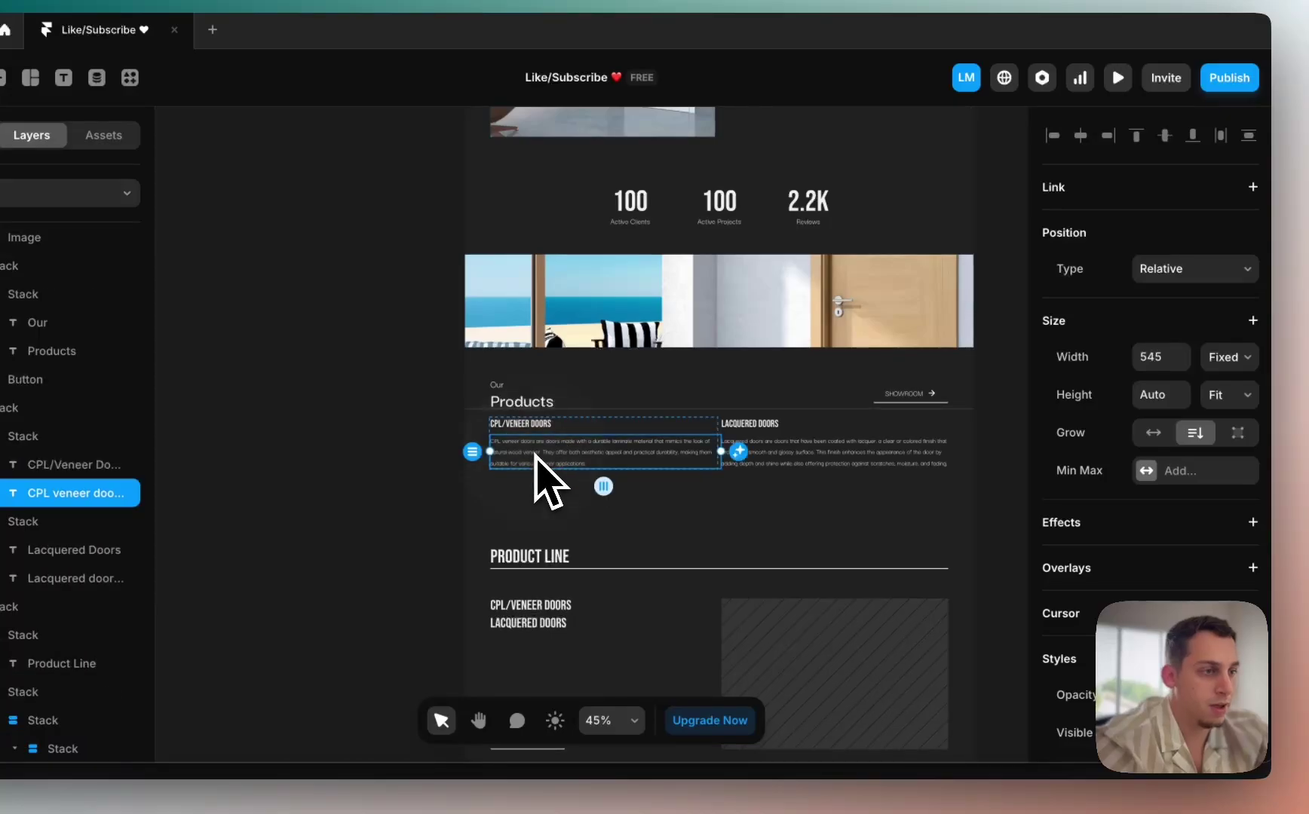
click(1229, 357)
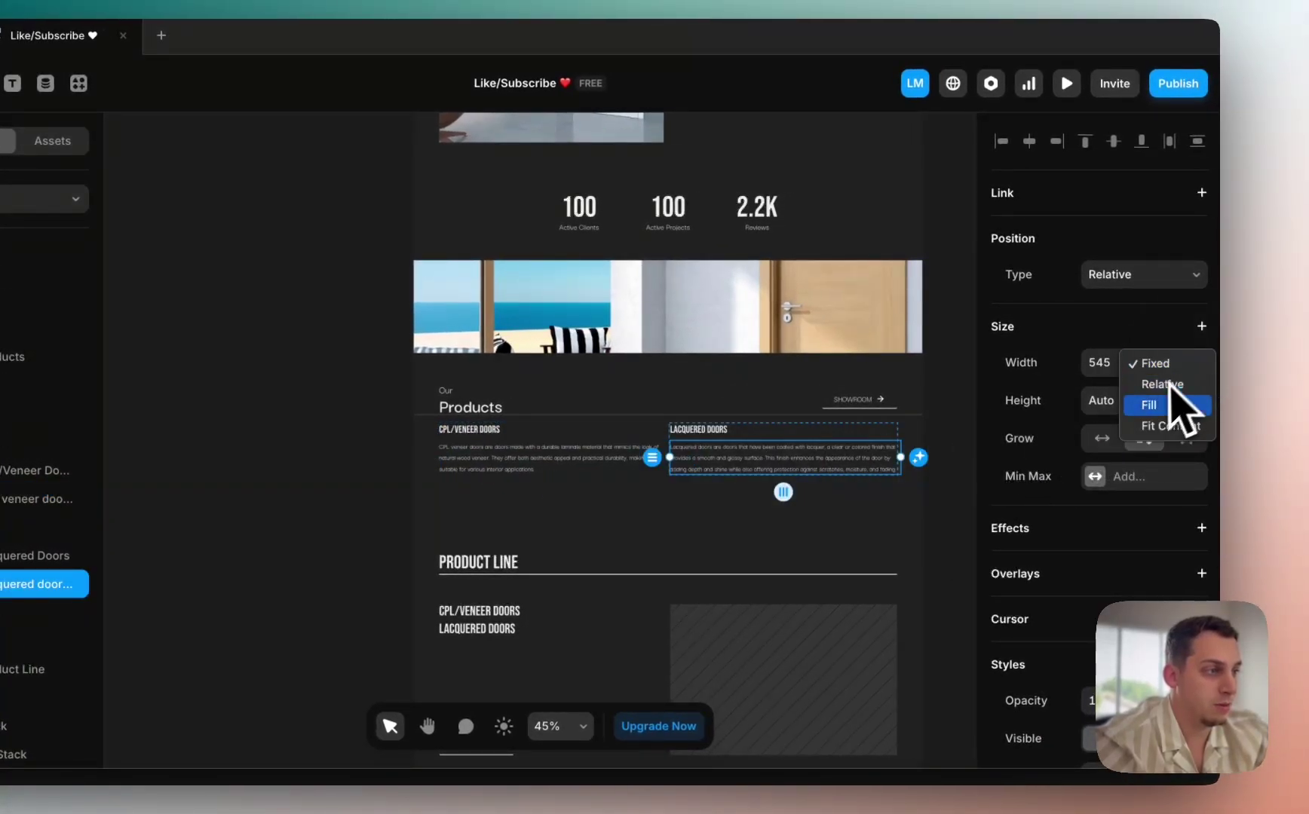
Step: Pan across the canvas to view all three breakpoints side by side
scroll(672, 477, right, 10)
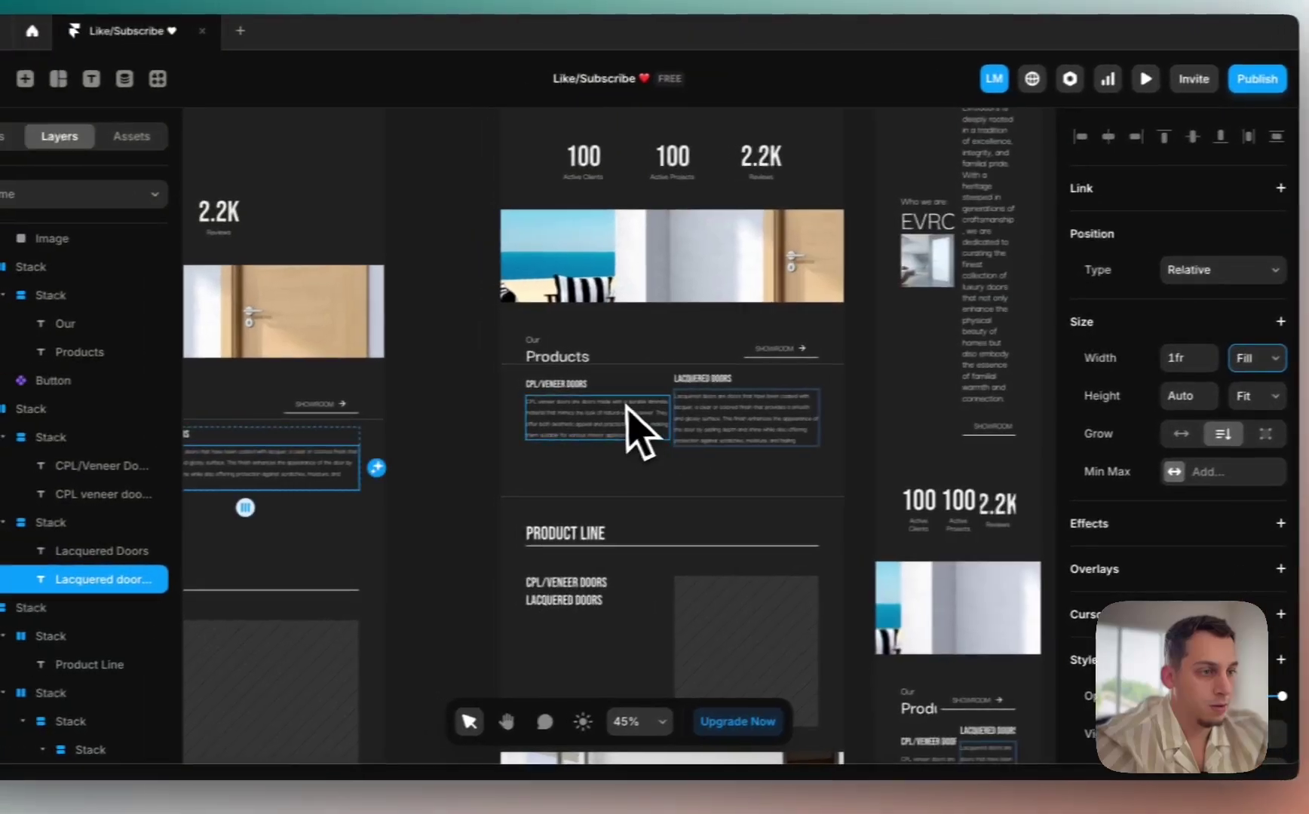
scroll(579, 451, up, 3)
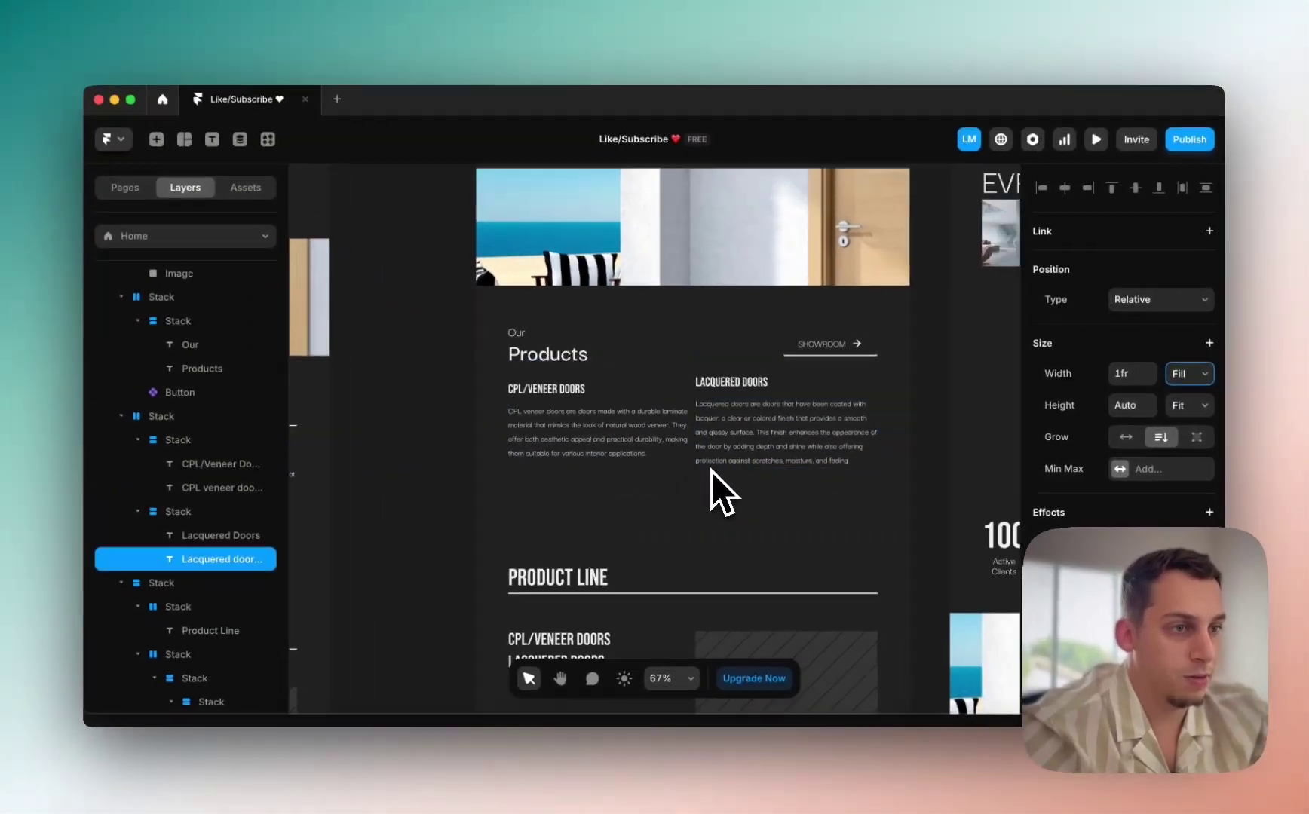
scroll(701, 482, right, 10)
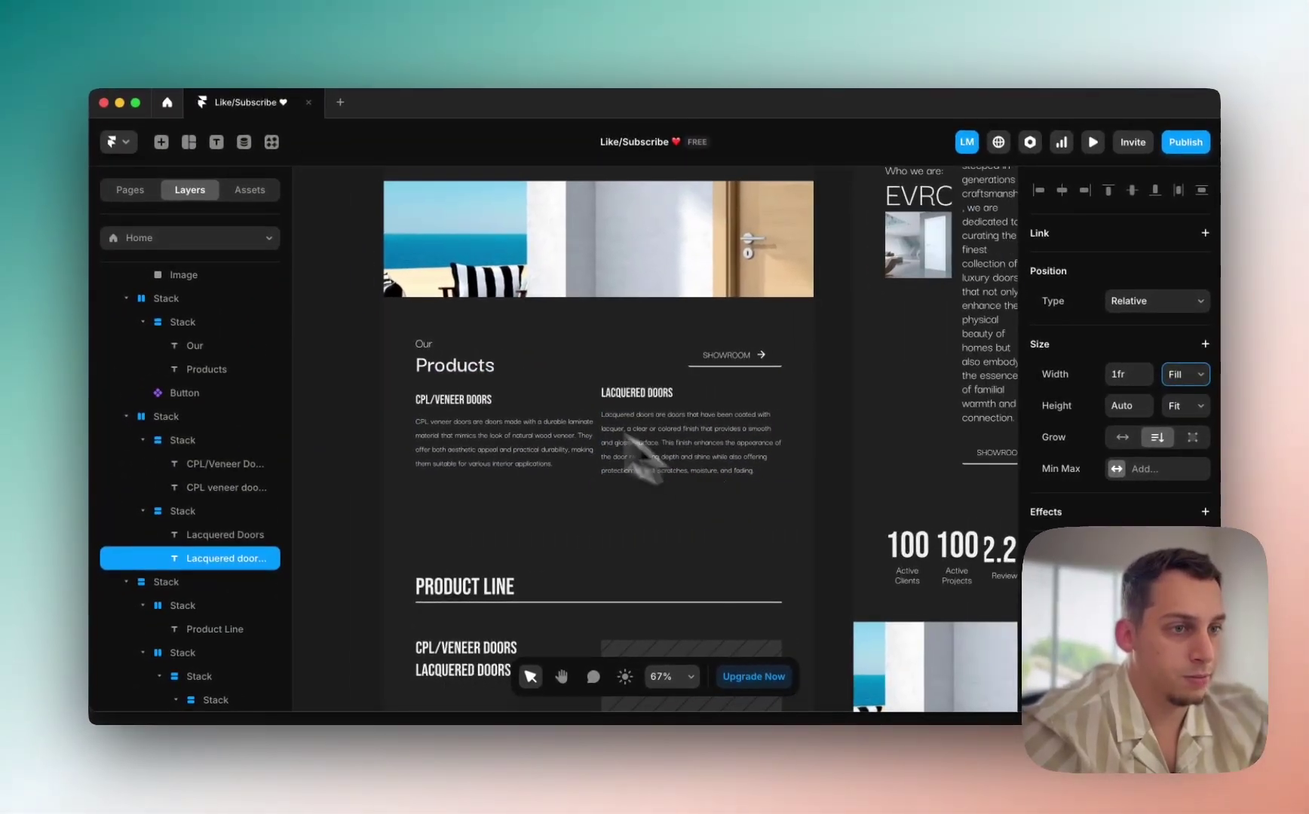
scroll(456, 352, right, 10)
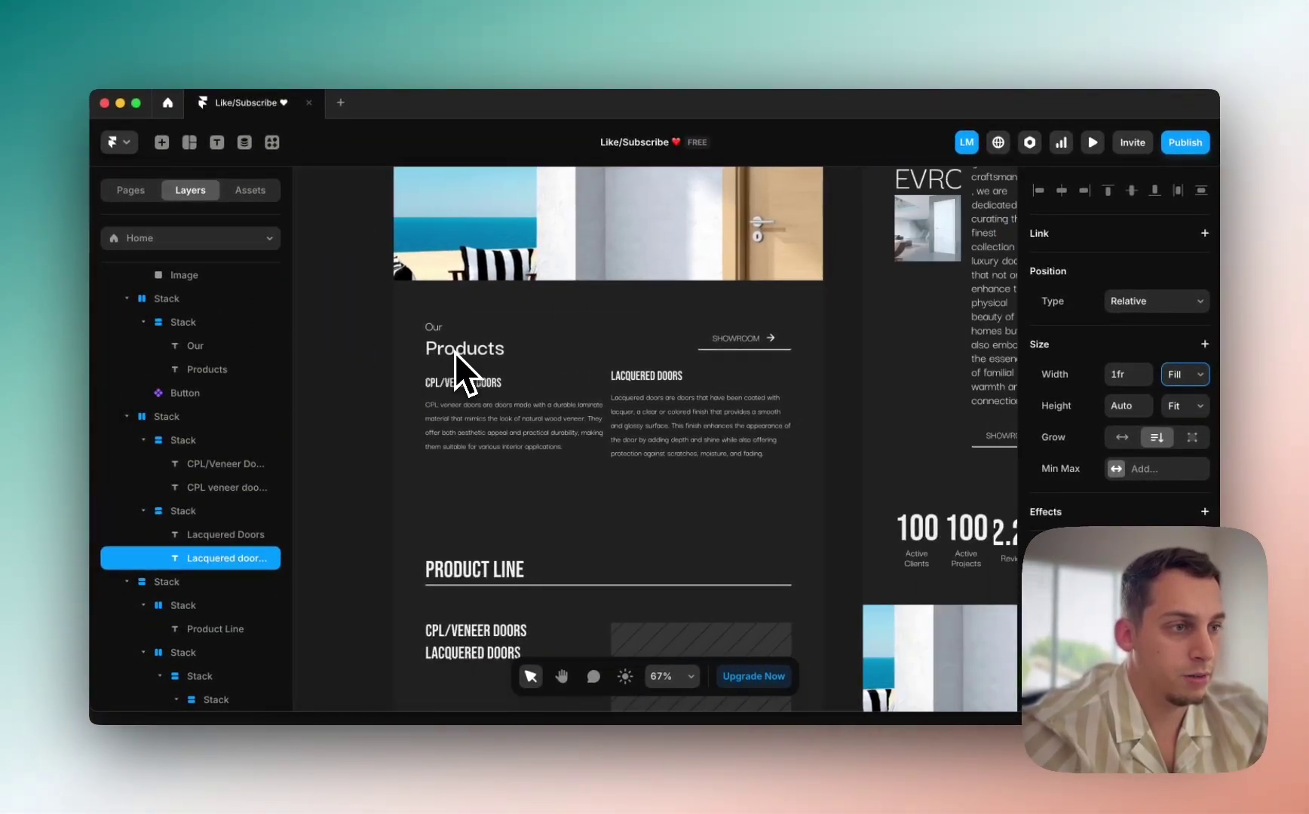
scroll(456, 352, down, 10)
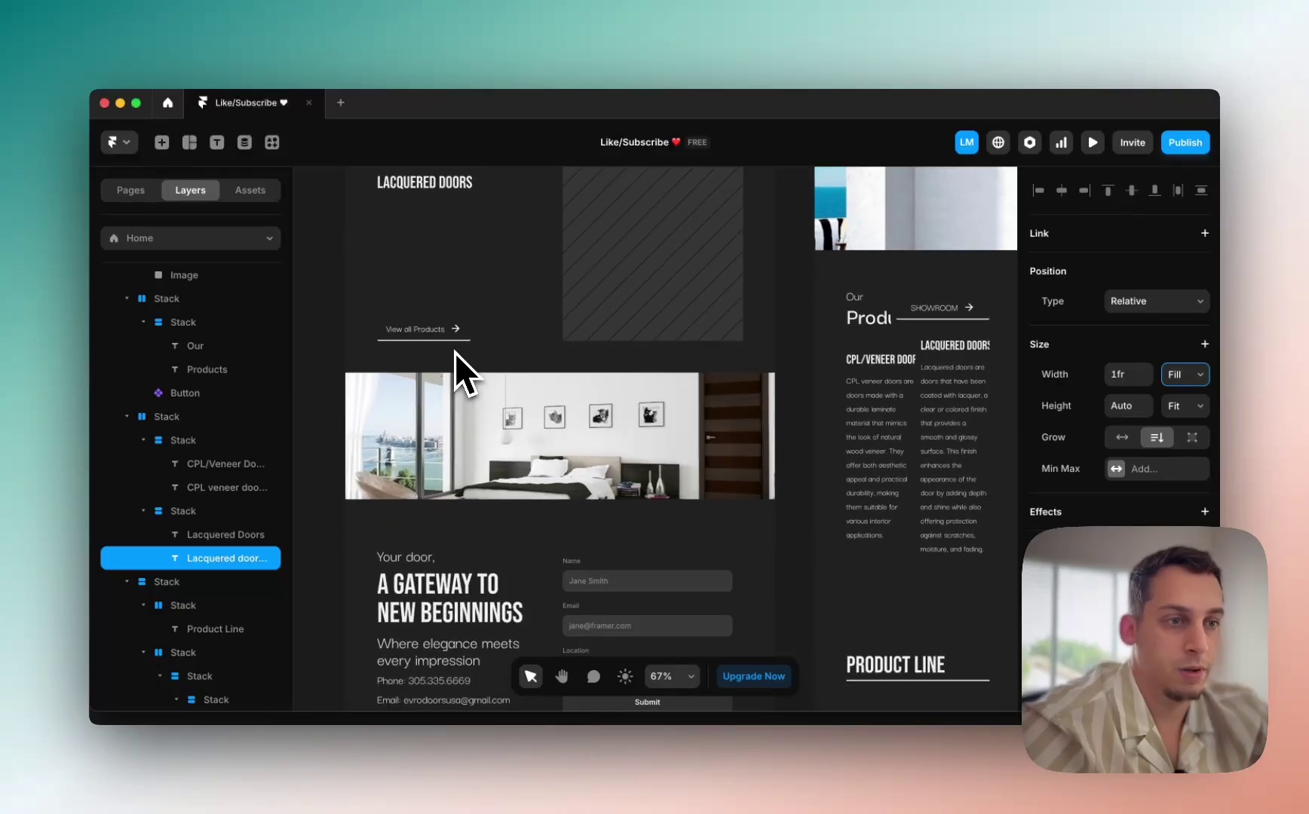
scroll(455, 352, down, 5)
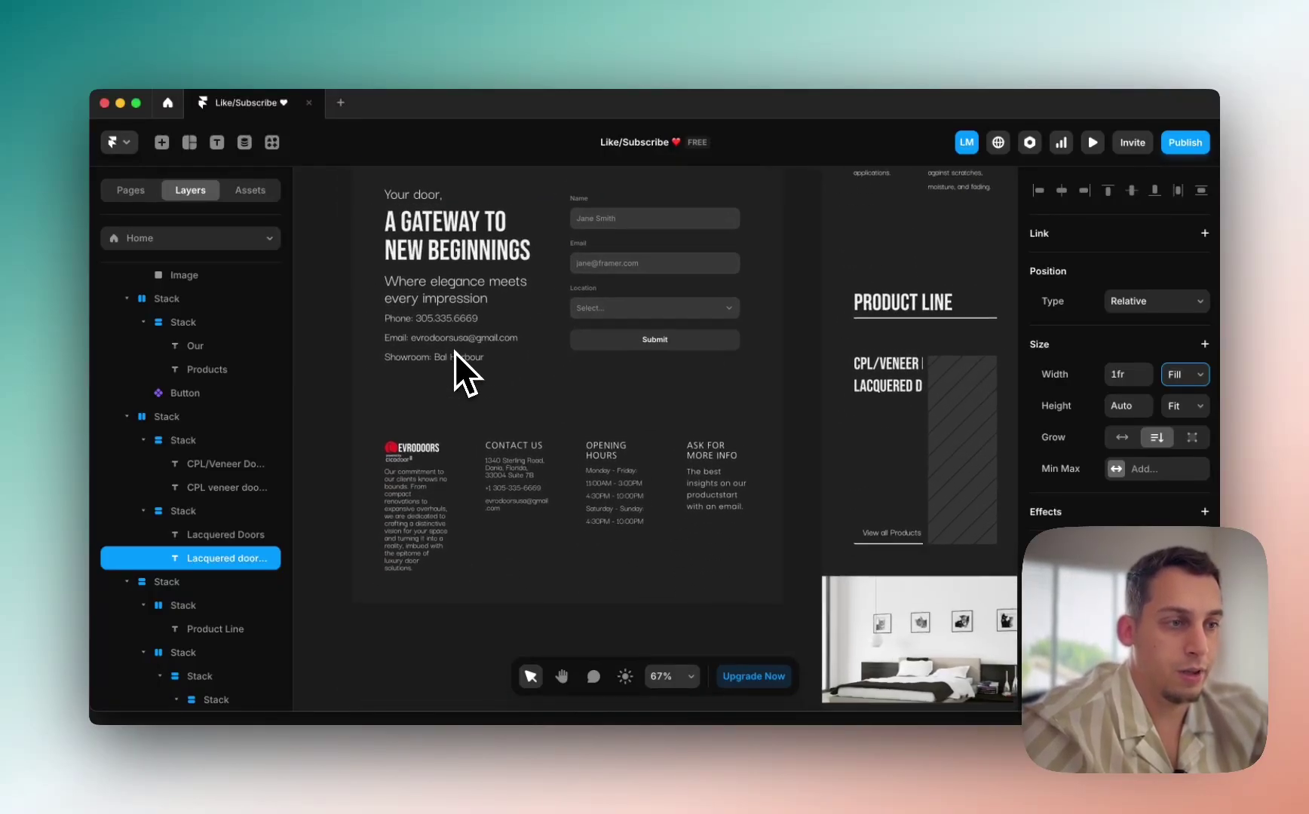
scroll(455, 352, down, 3)
scroll(456, 352, up, 10)
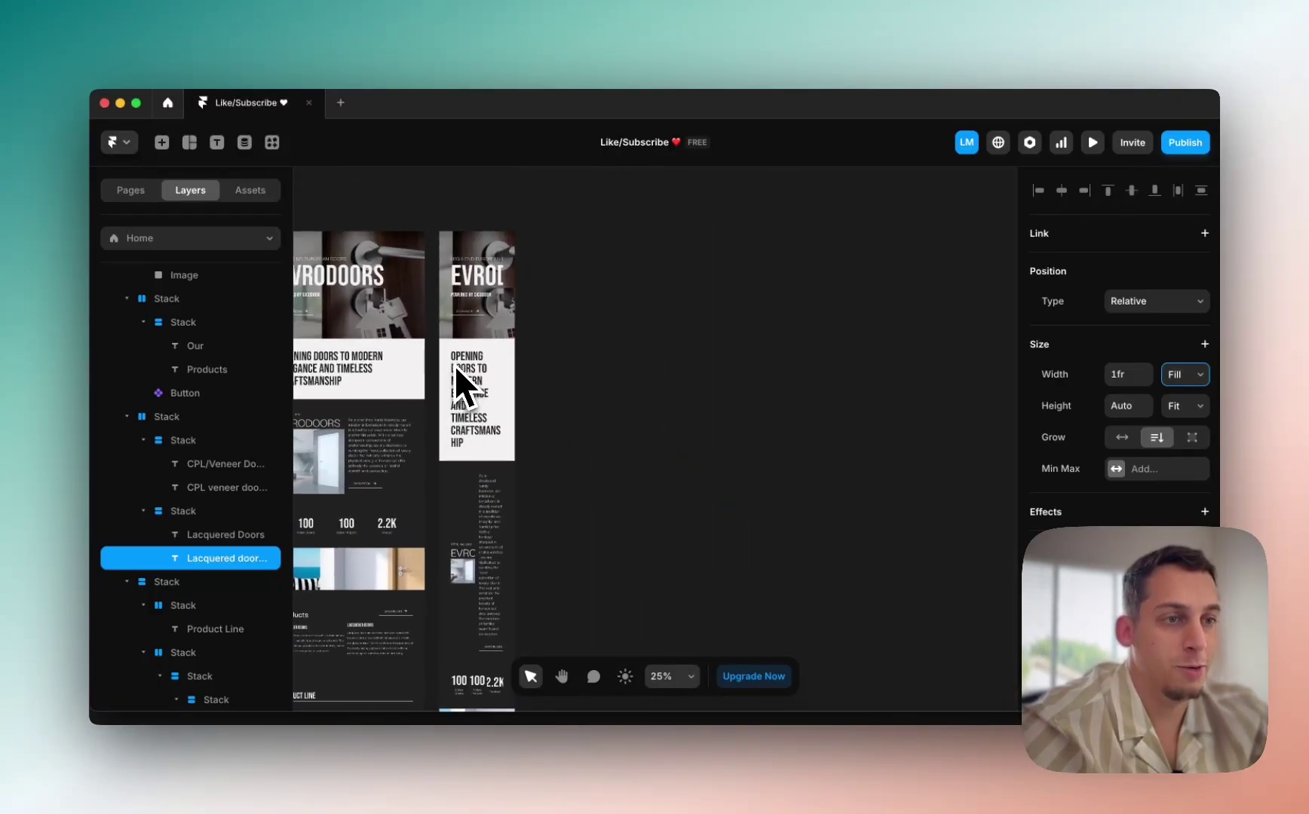
scroll(488, 331, left, 2)
Step: Change the Desktop EVRODOORS heading and High-End European Doors label width from Fit to Fill
click(369, 338)
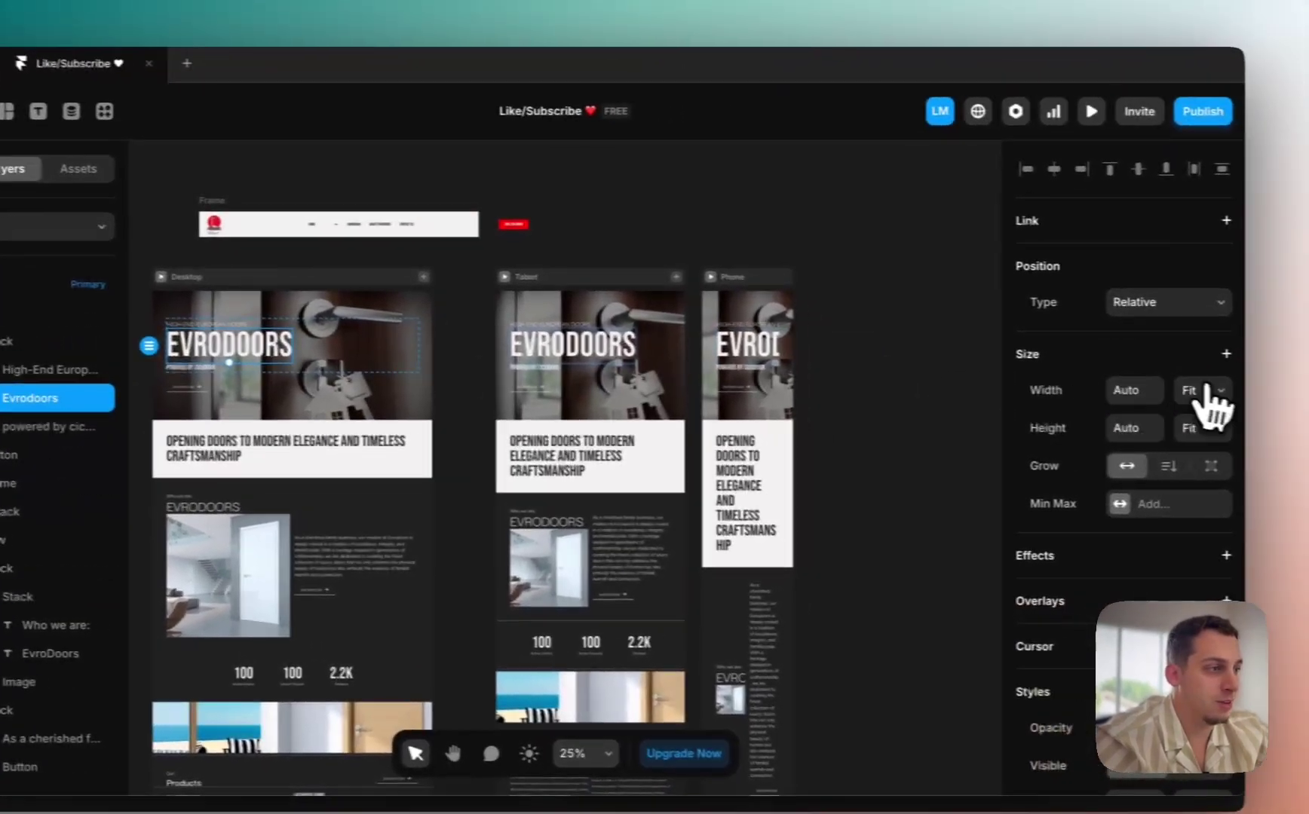
click(1289, 396)
click(1288, 379)
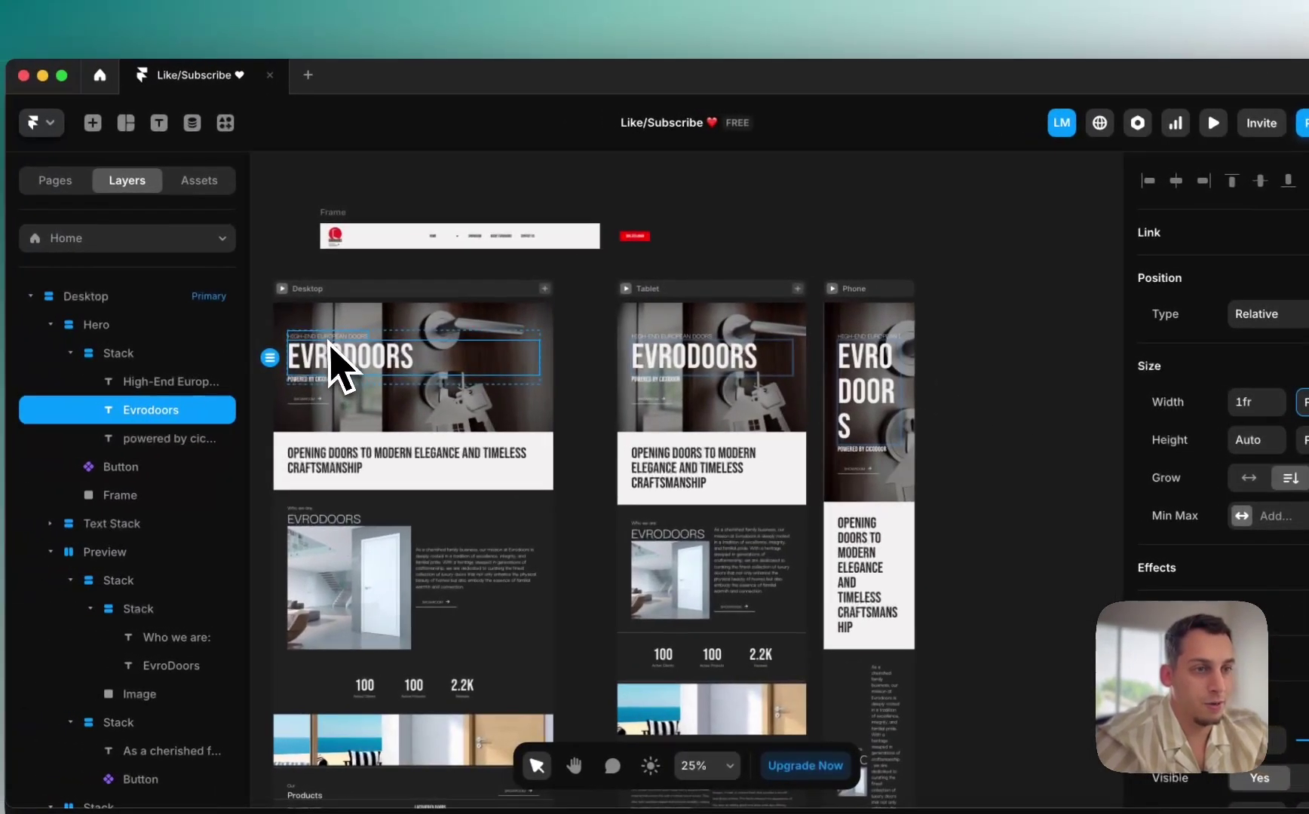
click(181, 323)
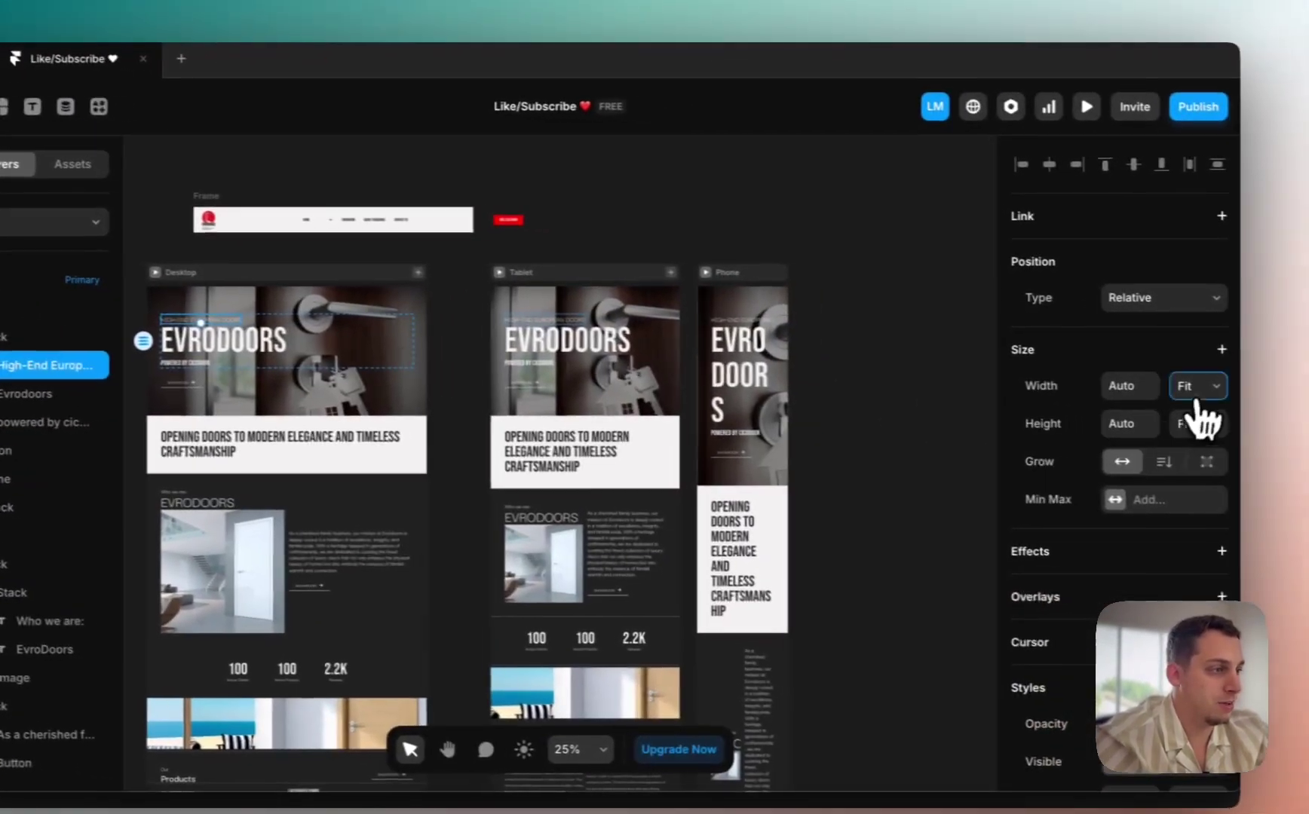
click(1198, 387)
click(1183, 366)
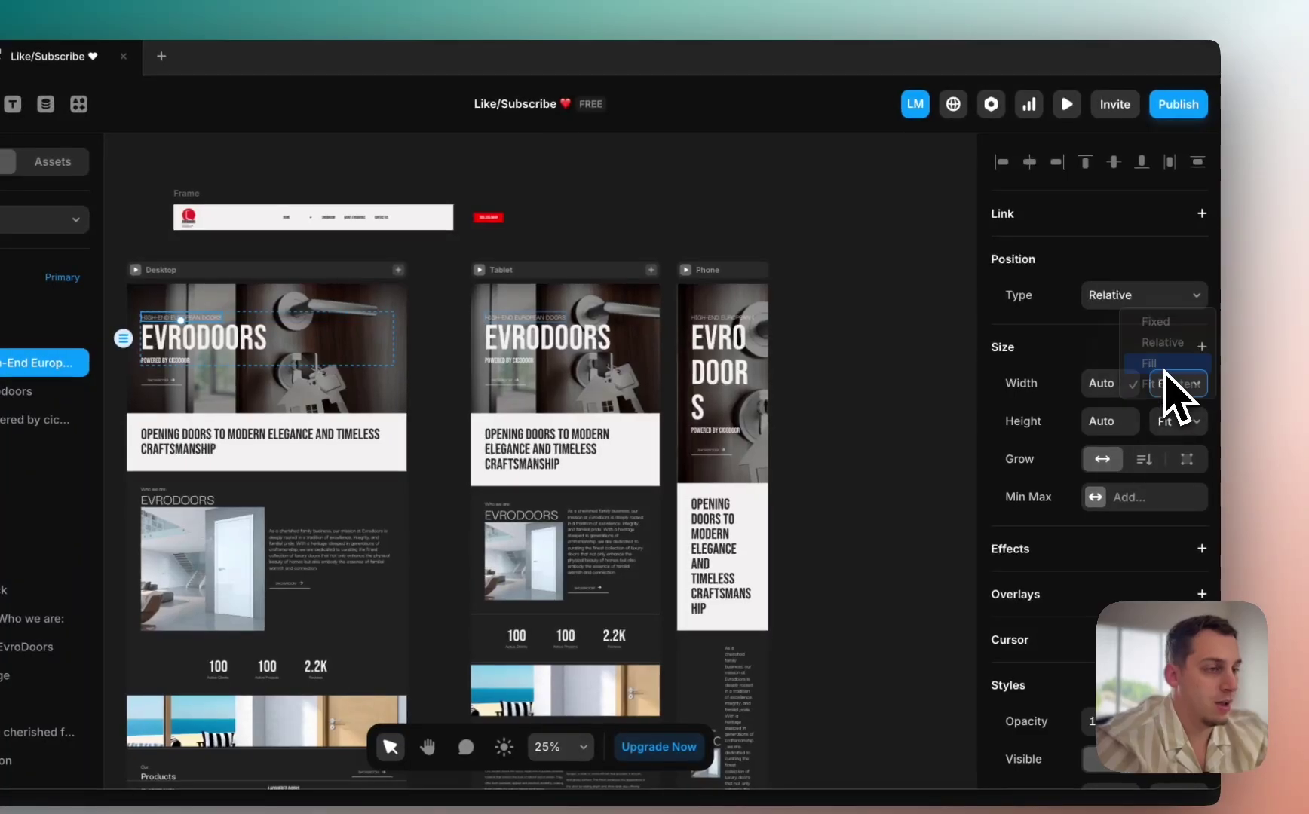
Step: Select the whole Hero section in the Phone layout
scroll(741, 334, up, 3)
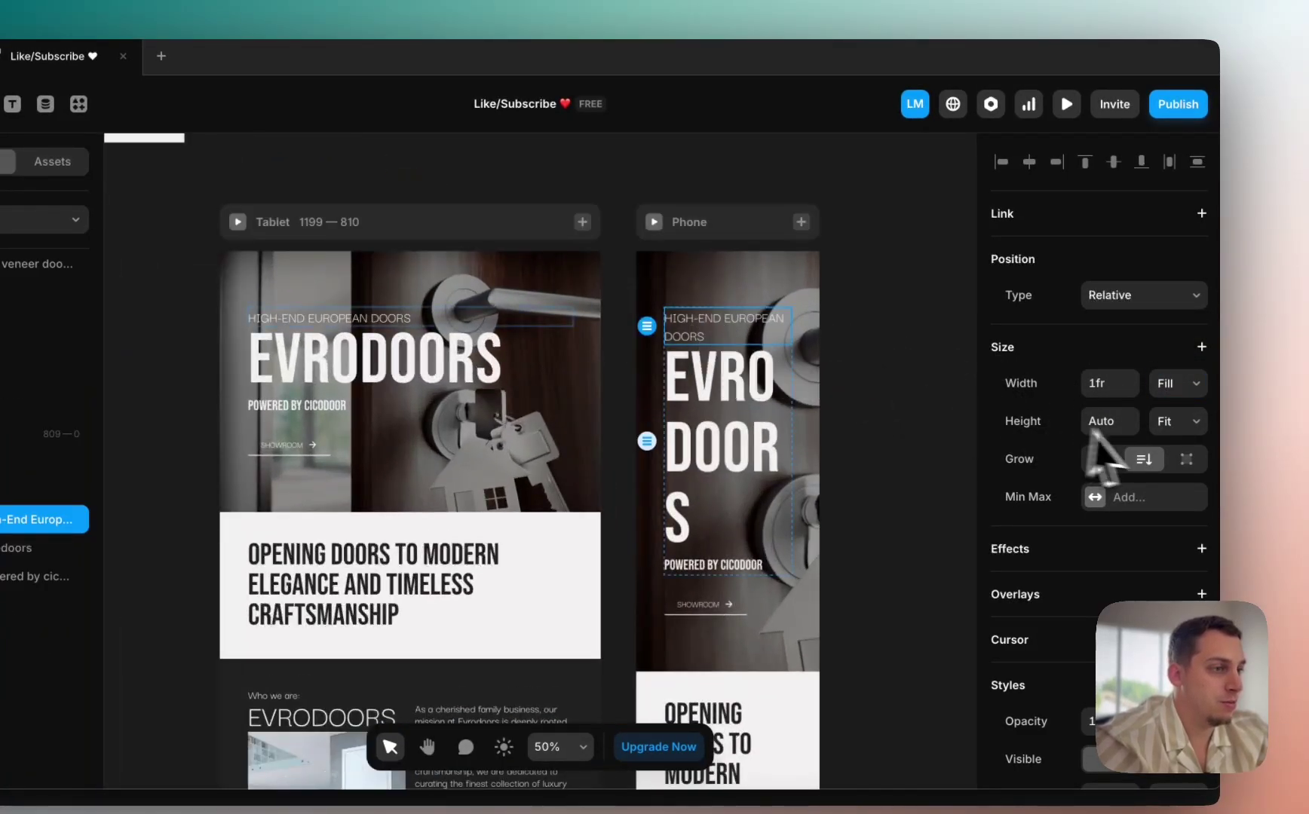
scroll(678, 409, right, 5)
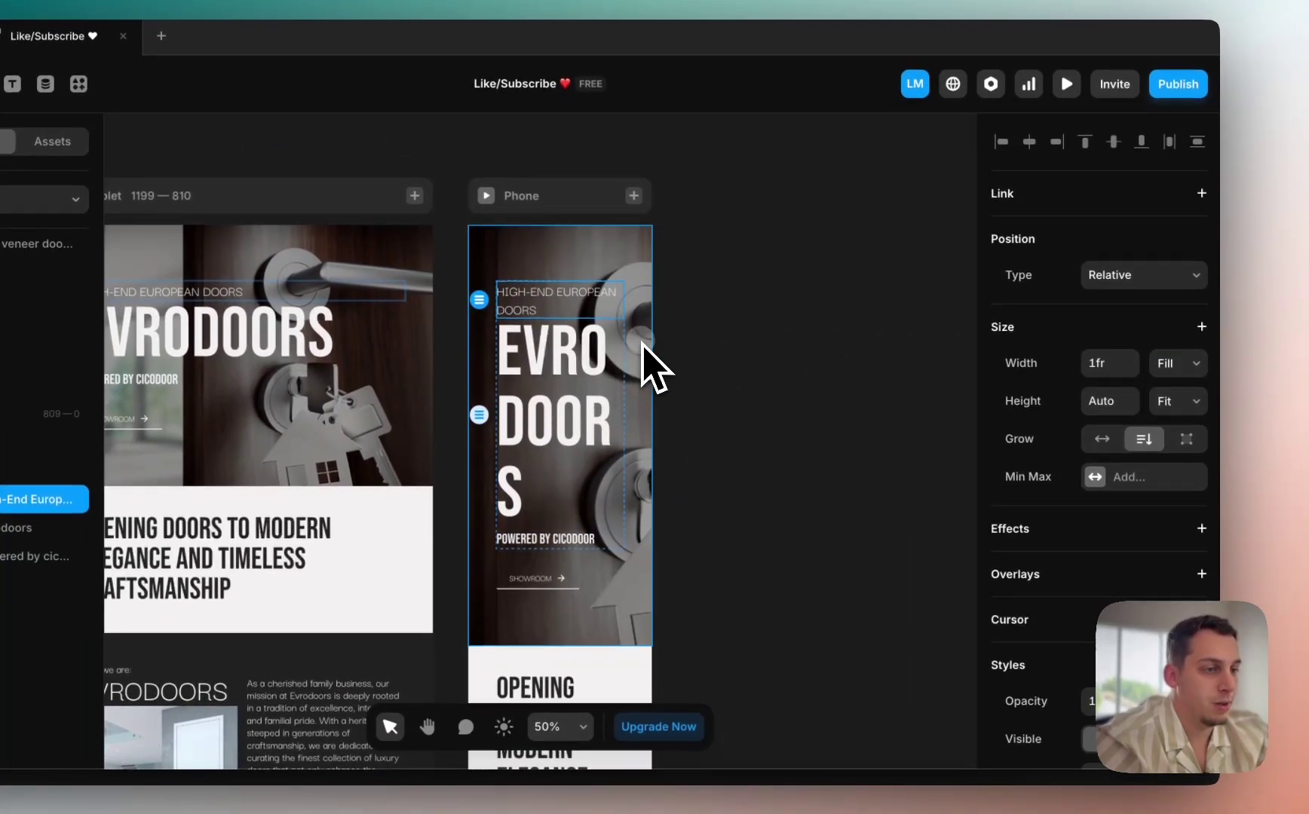
click(641, 287)
scroll(1063, 561, down, 6)
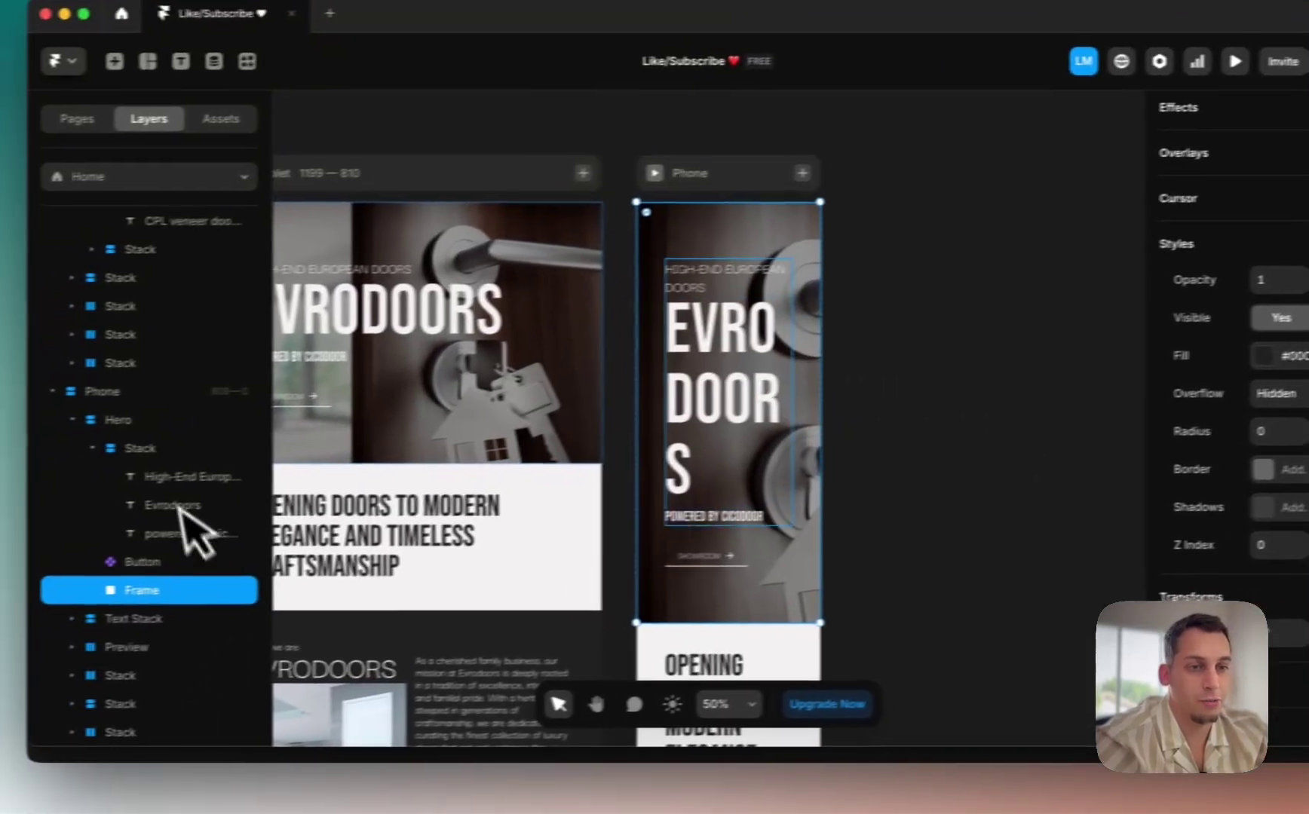
click(15, 441)
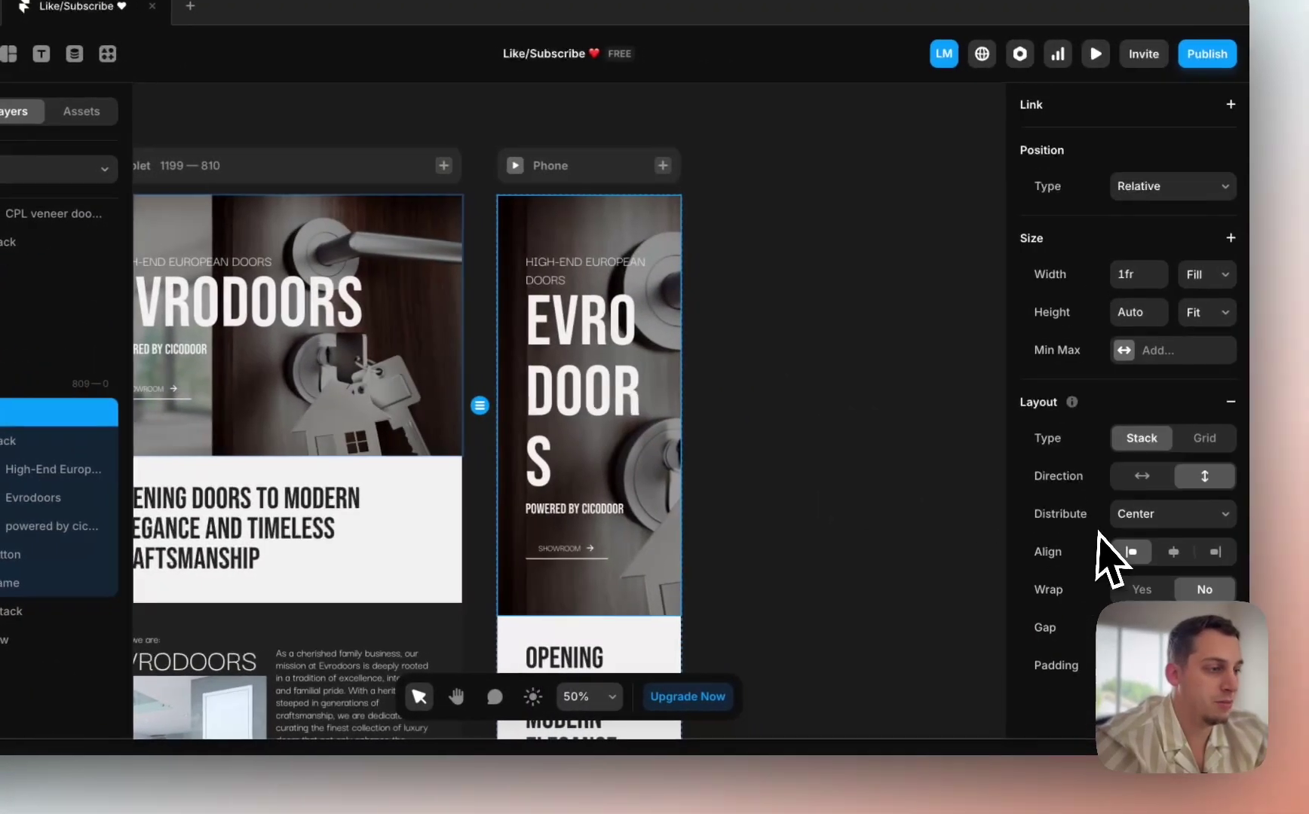
scroll(1098, 532, down, 2)
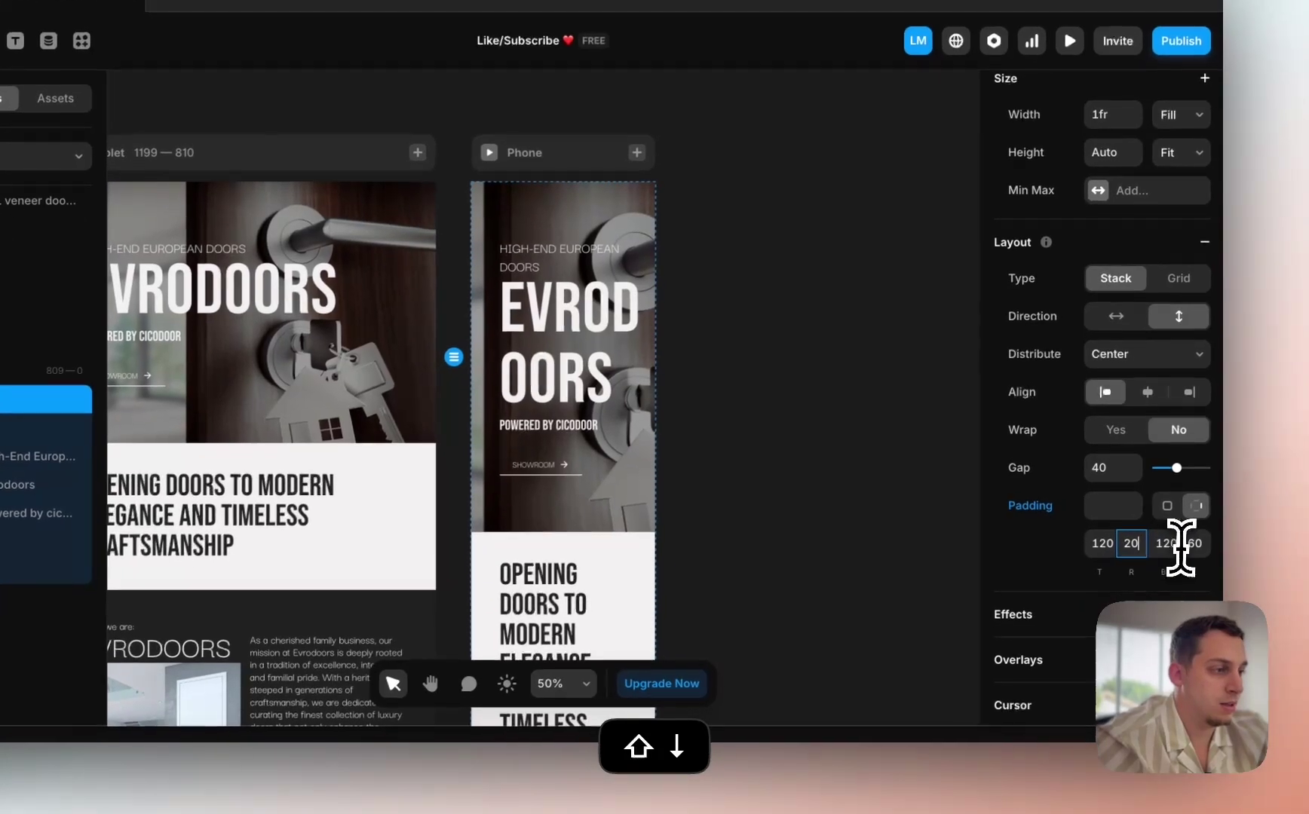
Step: Reduce the Phone hero's padding values
click(1200, 557)
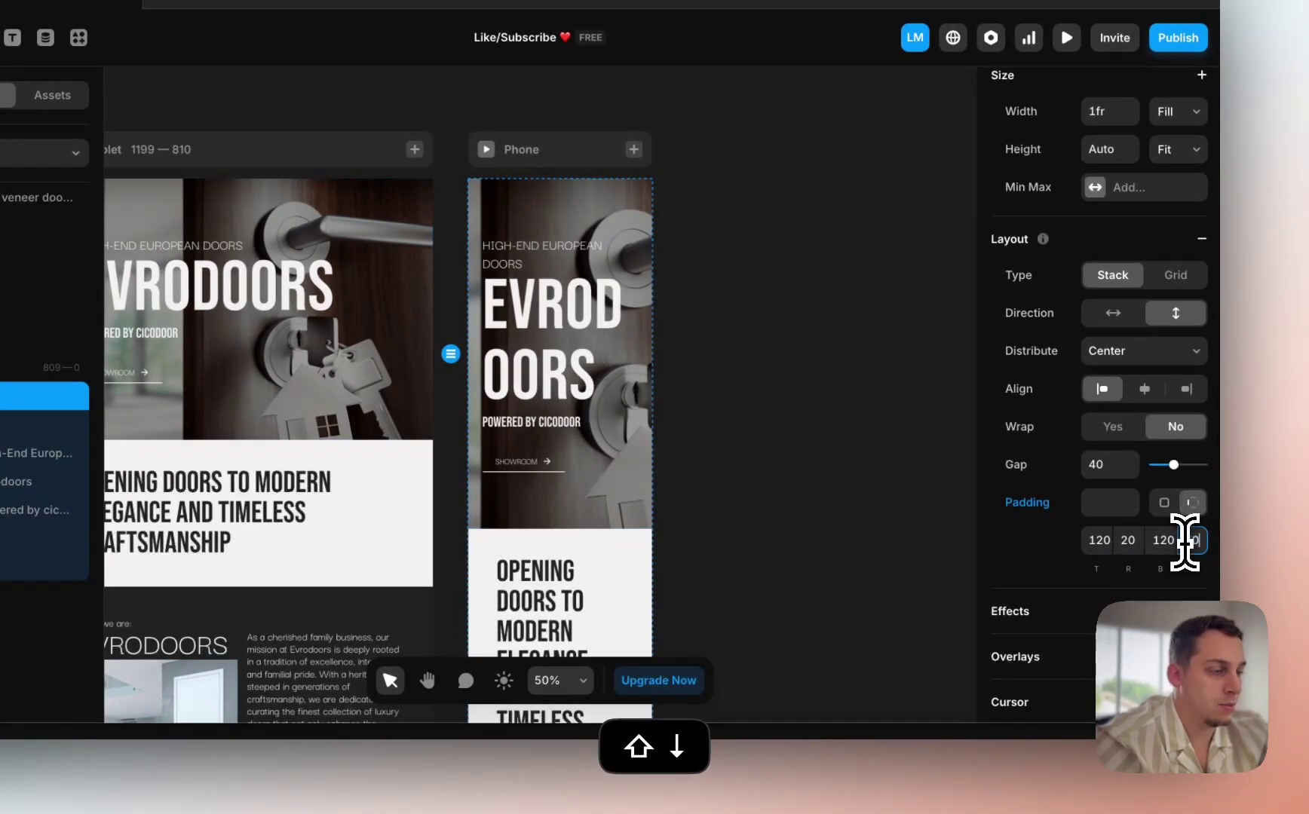
key(shift+Down)
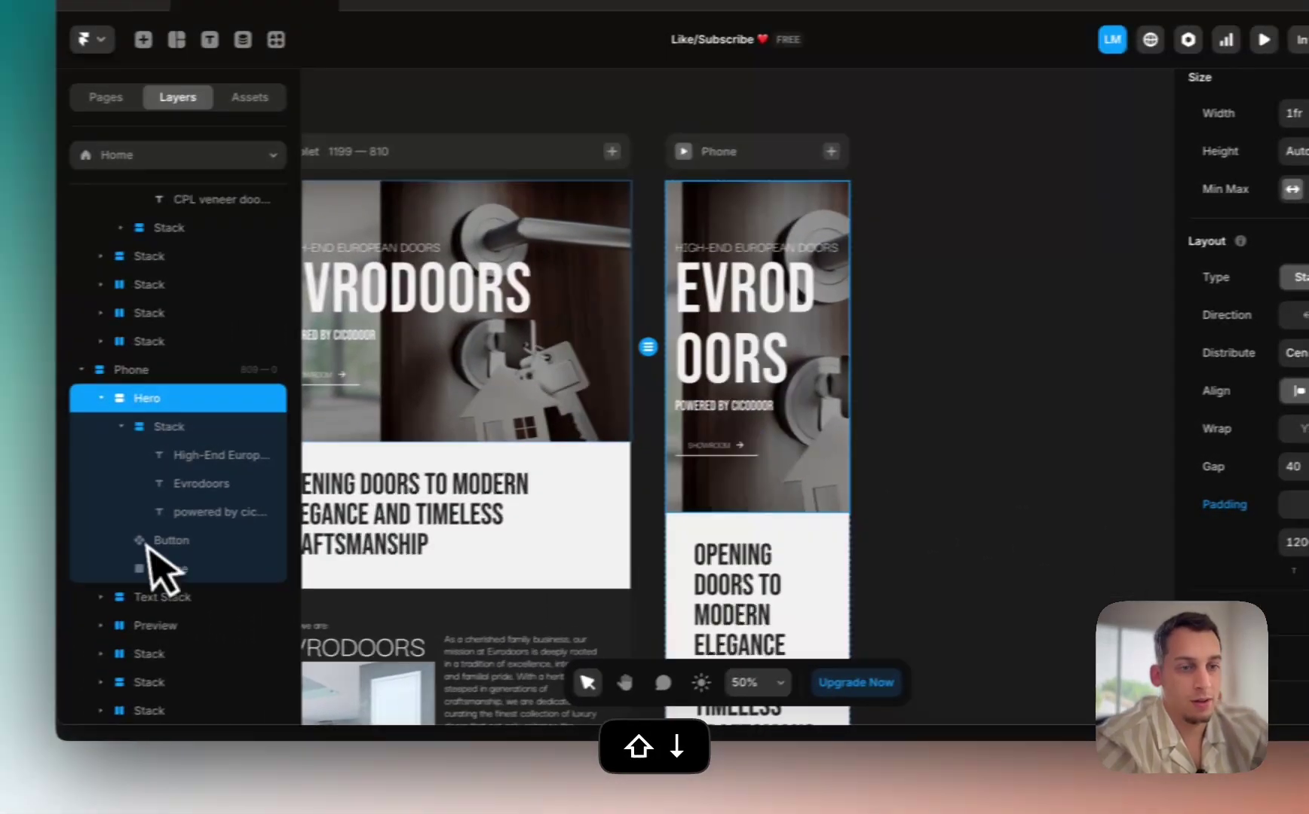
click(154, 563)
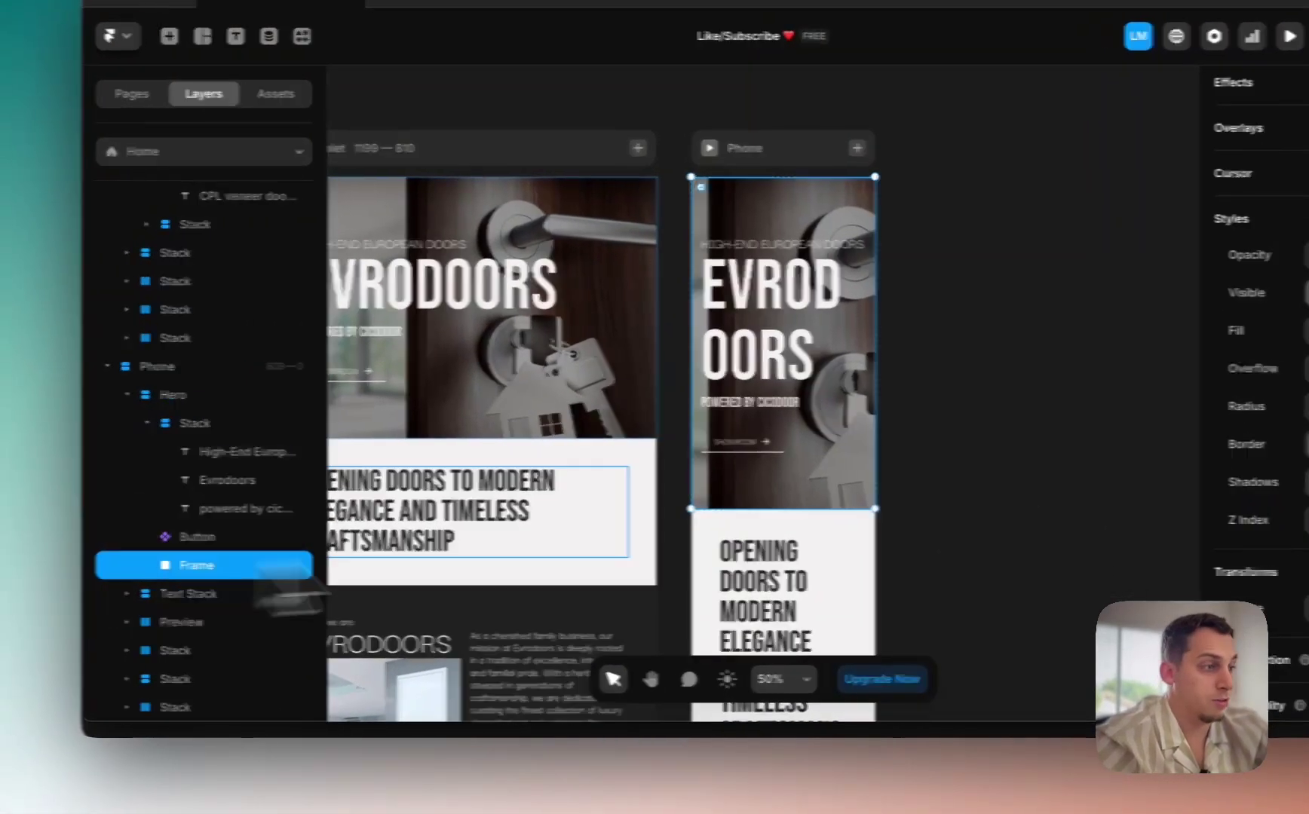
Step: Lower the Phone EVRODOORS heading's font size and line height so it fits one line
scroll(1274, 385, up, 3)
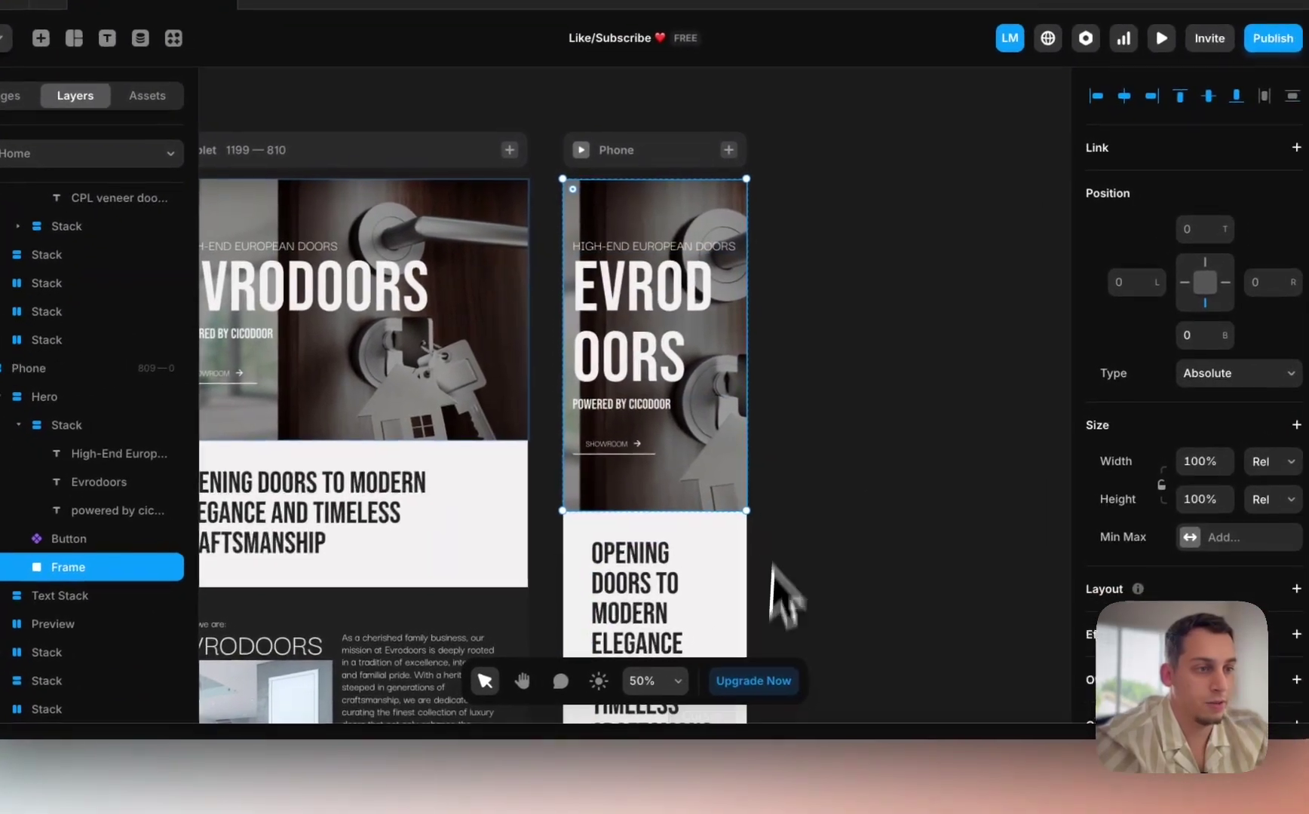
scroll(709, 362, up, 3)
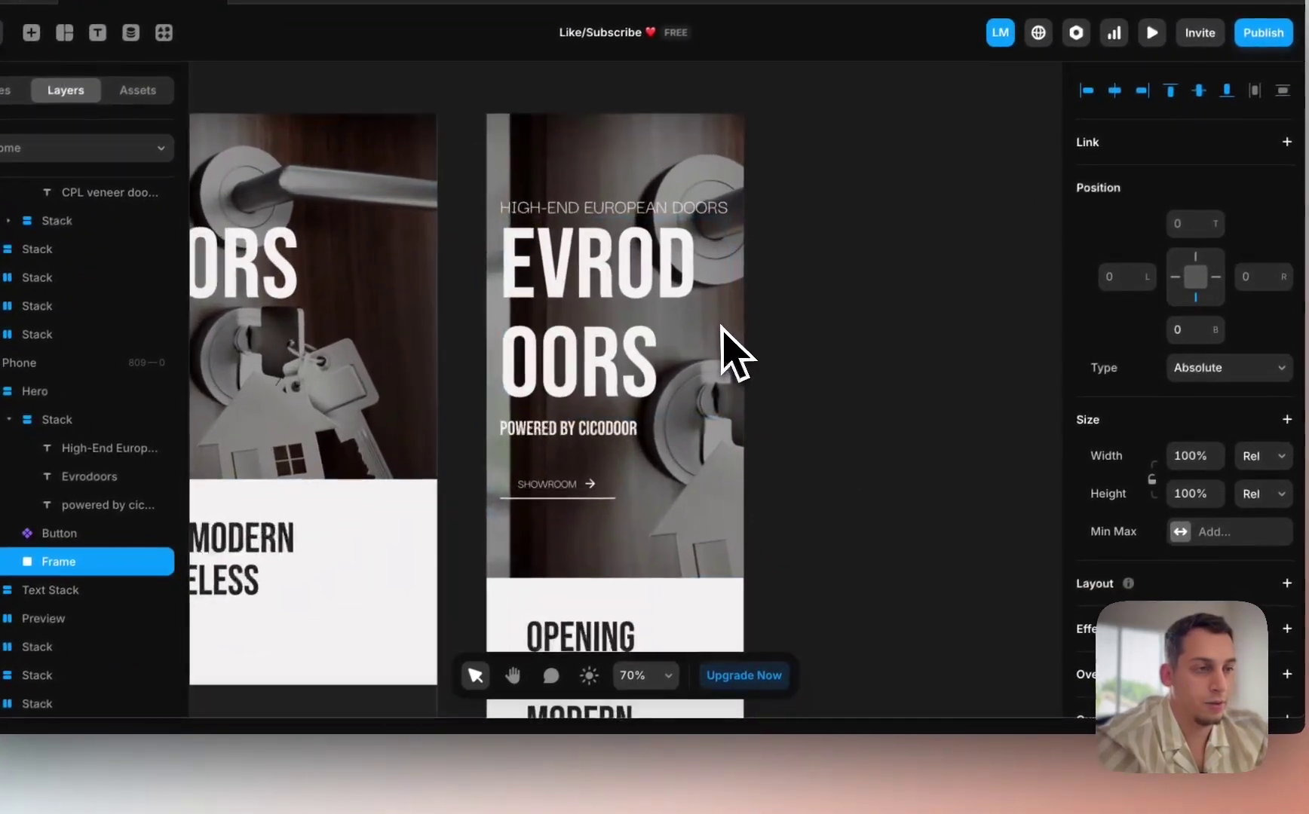
click(603, 317)
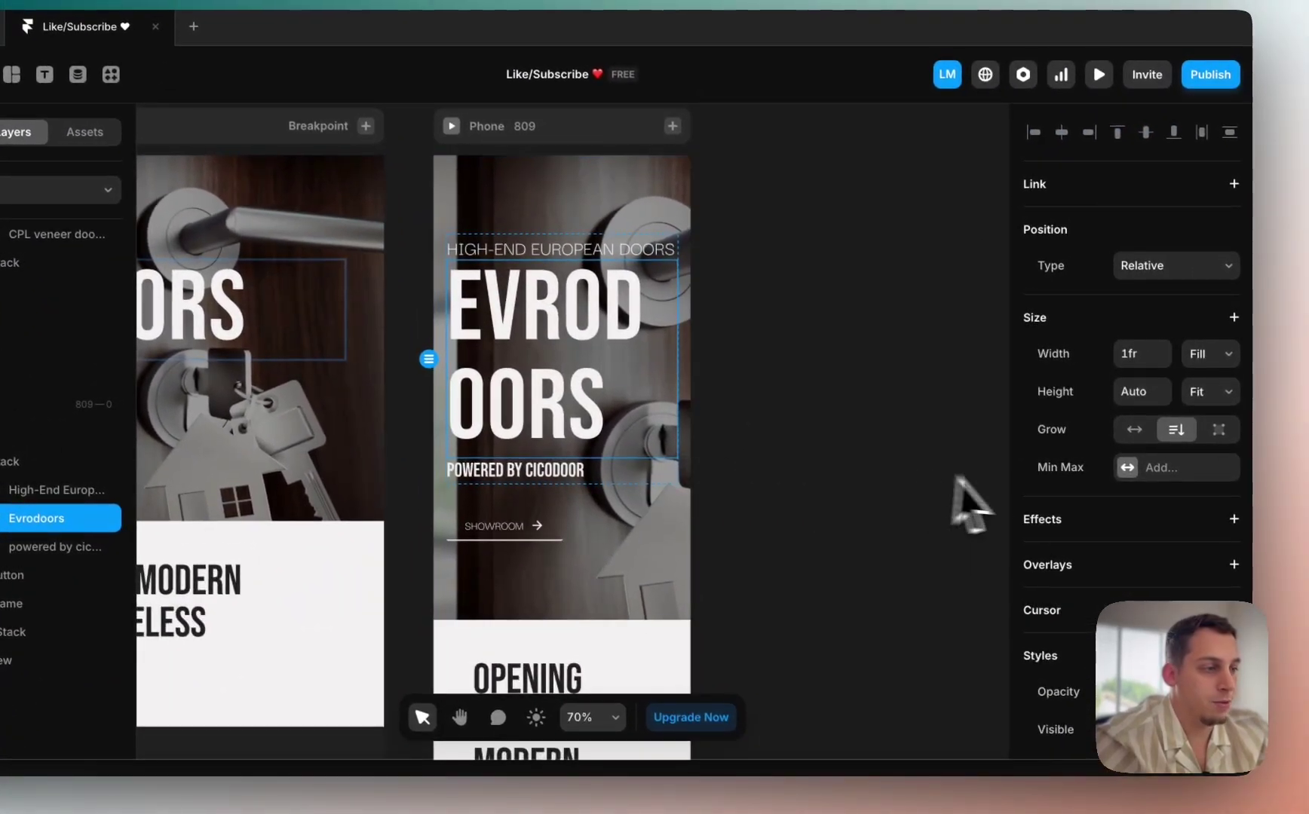
scroll(1142, 588, down, 7)
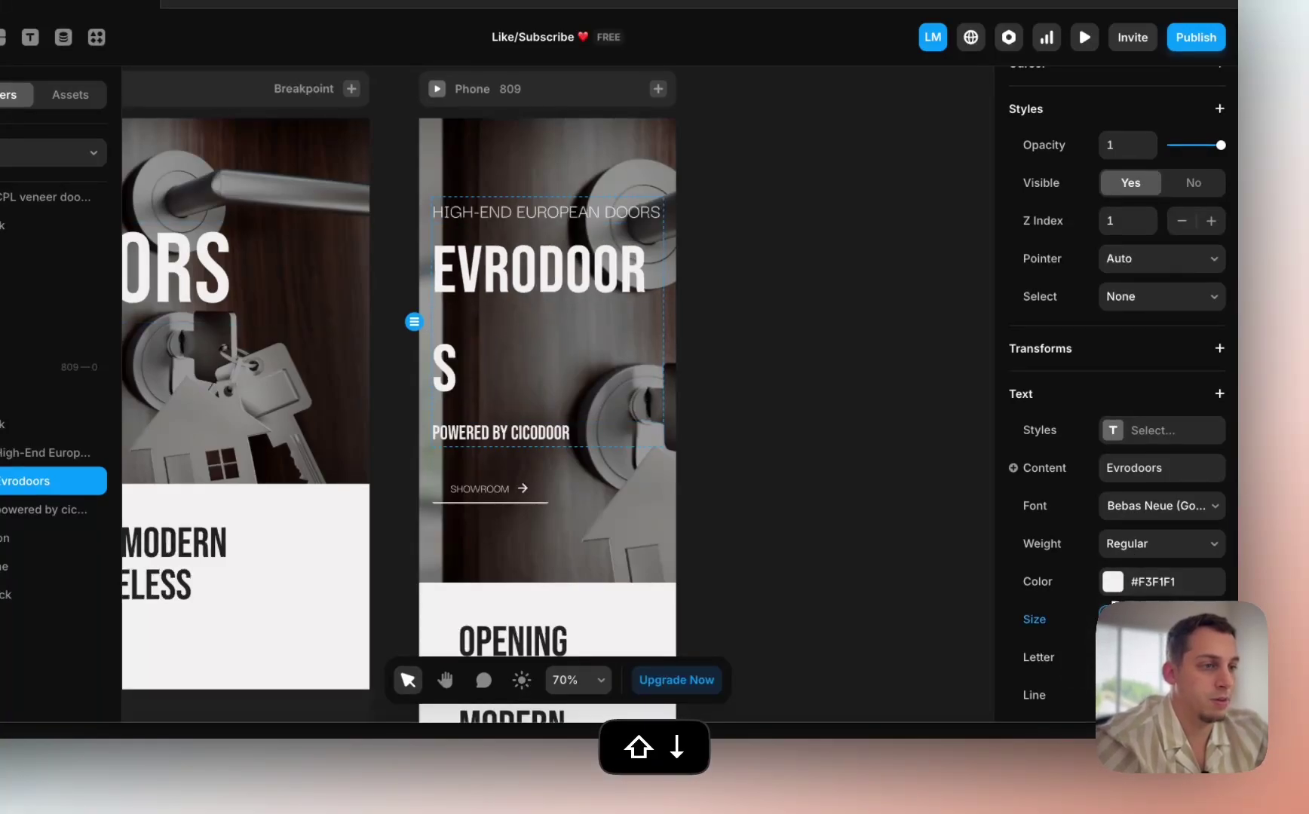
key(shift+Down)
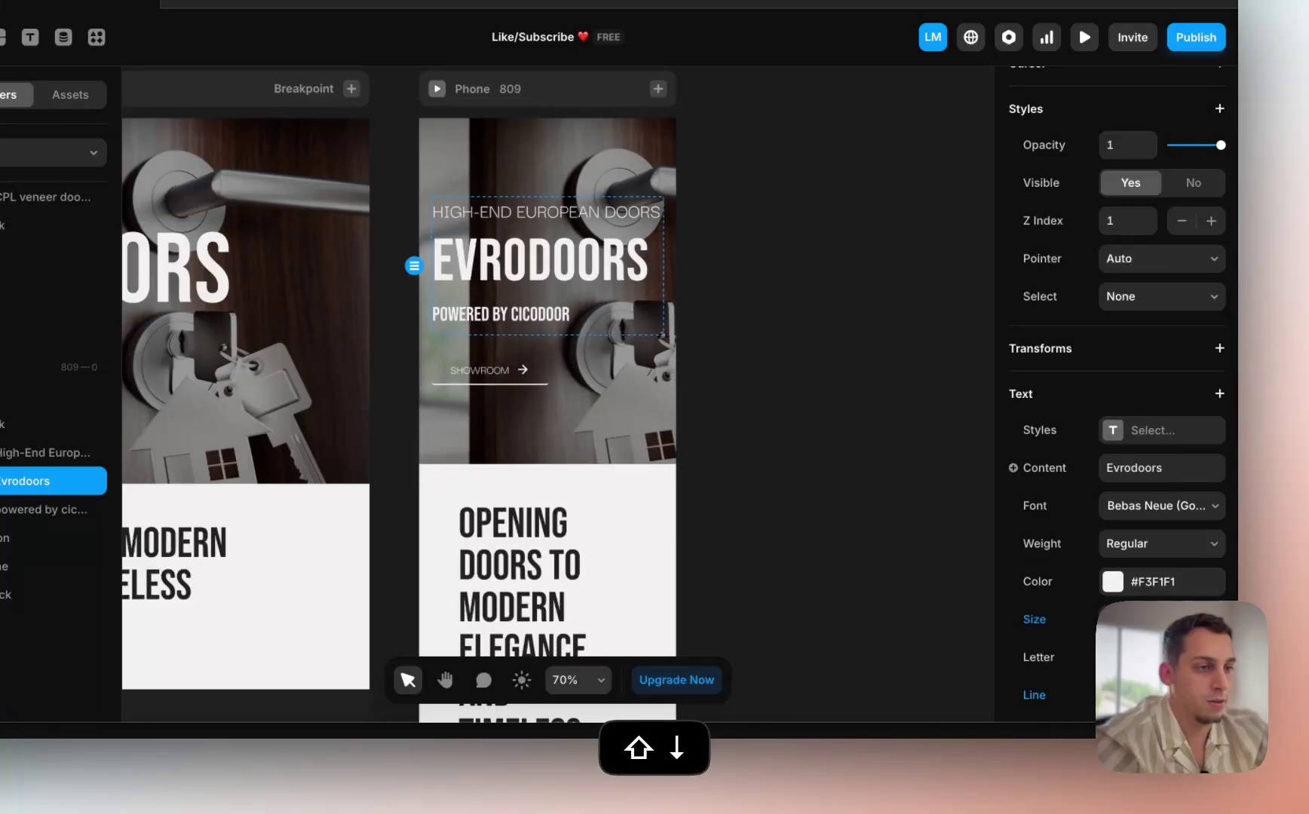
key(shift+Down)
click(877, 570)
scroll(877, 570, down, 4)
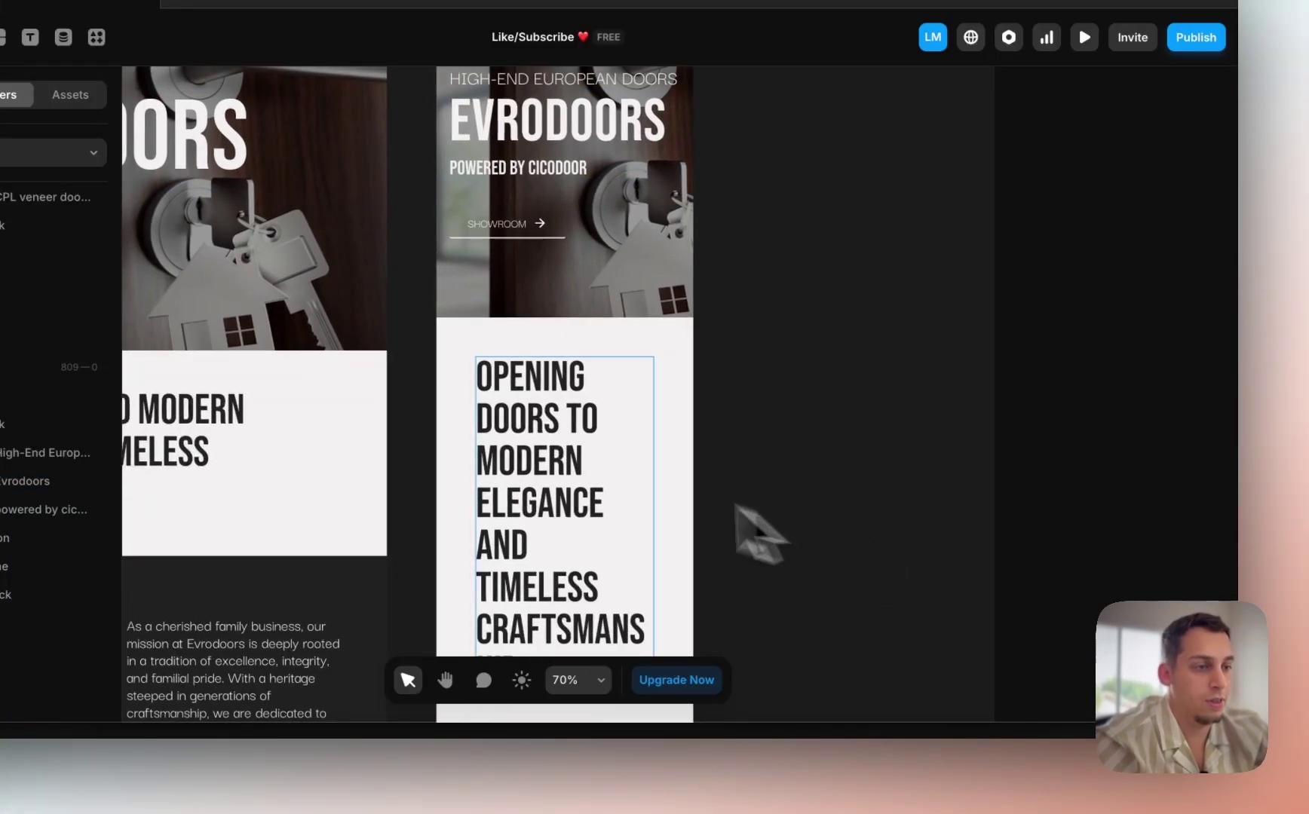
Step: Set the Opening Doors text stack's side padding to 20
click(683, 468)
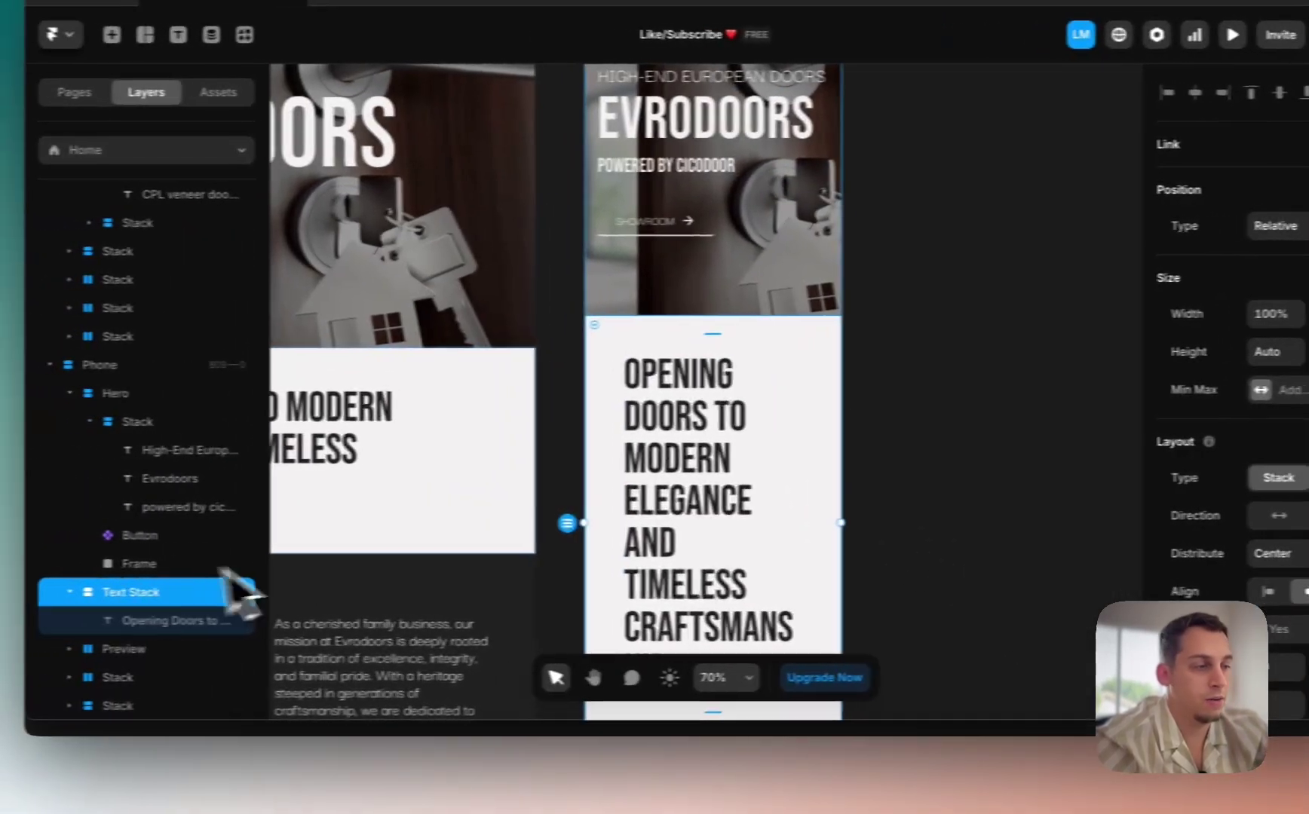
scroll(1110, 570, down, 5)
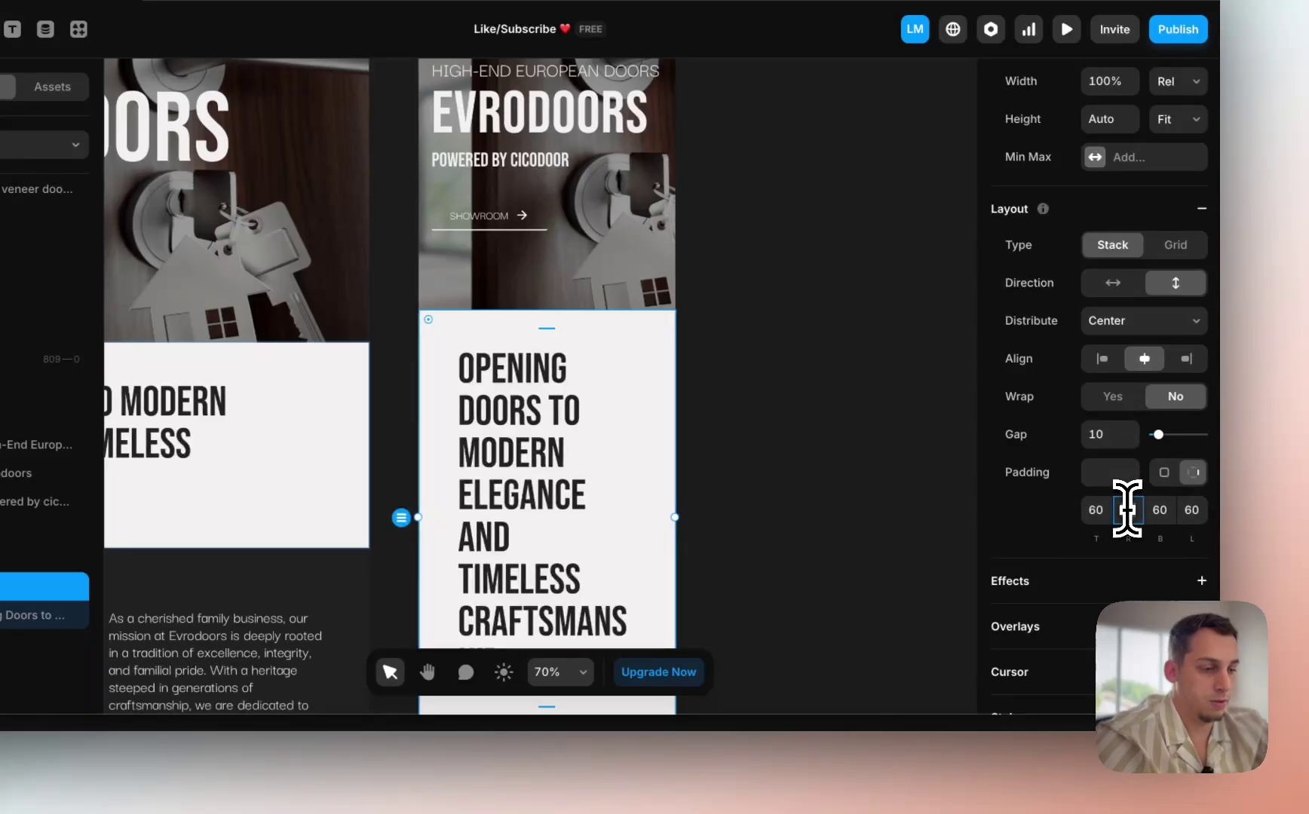
text(20)
click(1191, 510)
text(20)
key(Return)
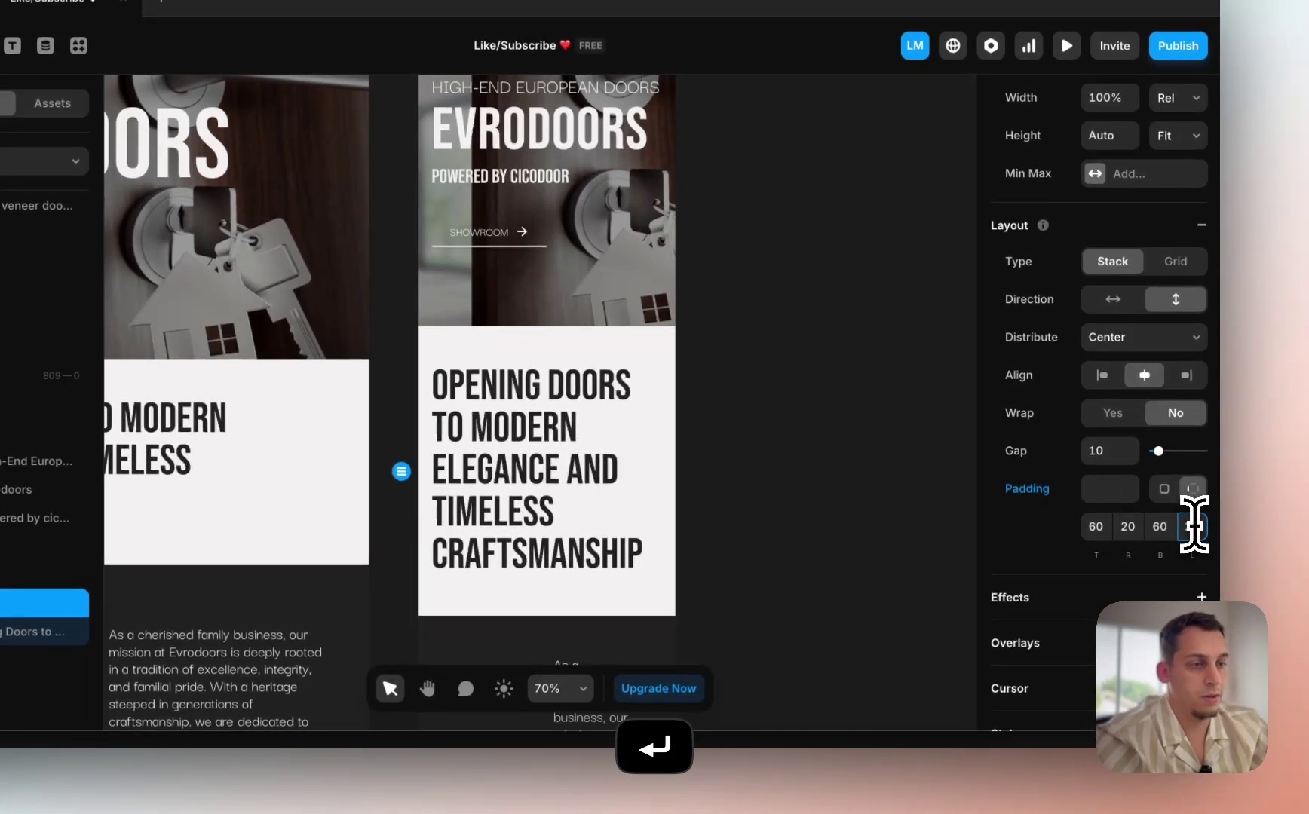
scroll(830, 535, down, 5)
Step: Stack the text section below the Phone hero vertically and confirm its padding
click(502, 440)
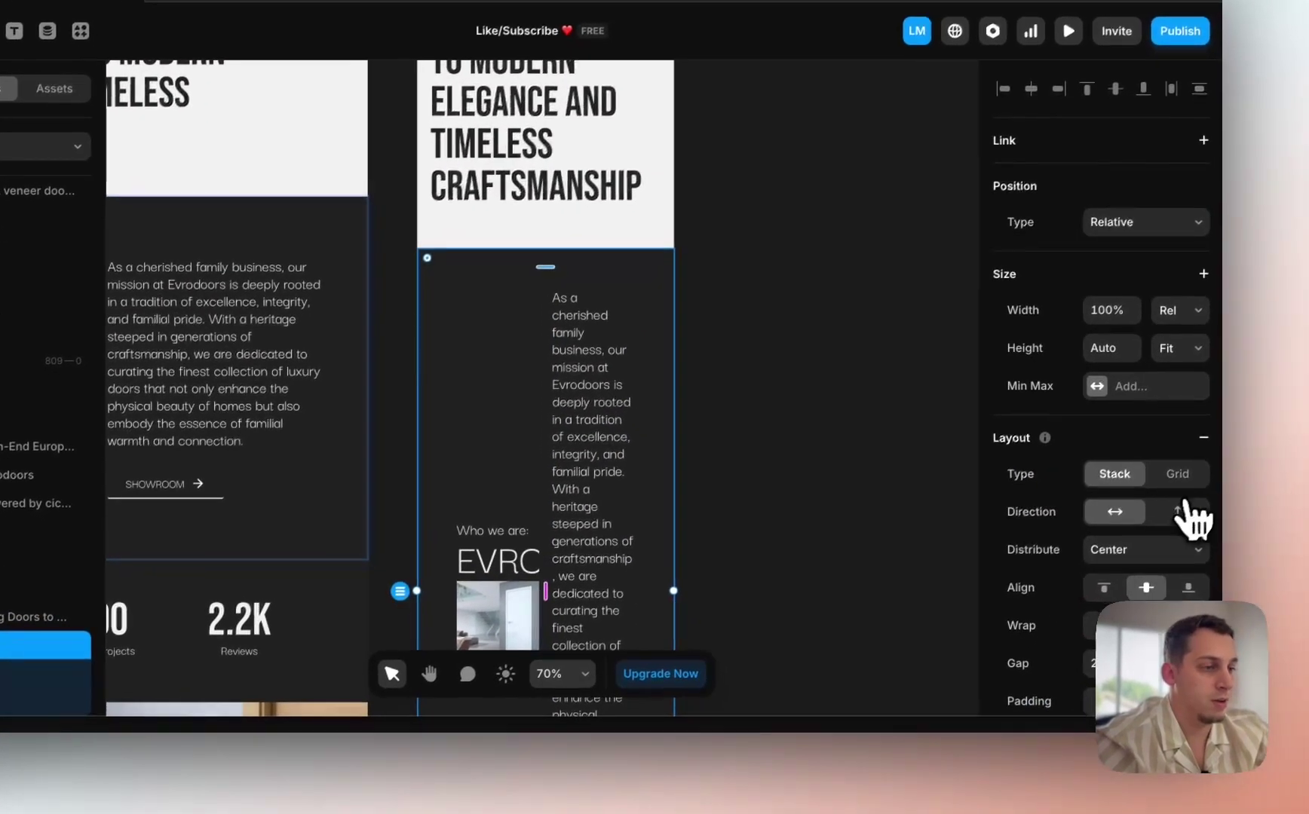
click(1195, 528)
scroll(768, 545, down, 5)
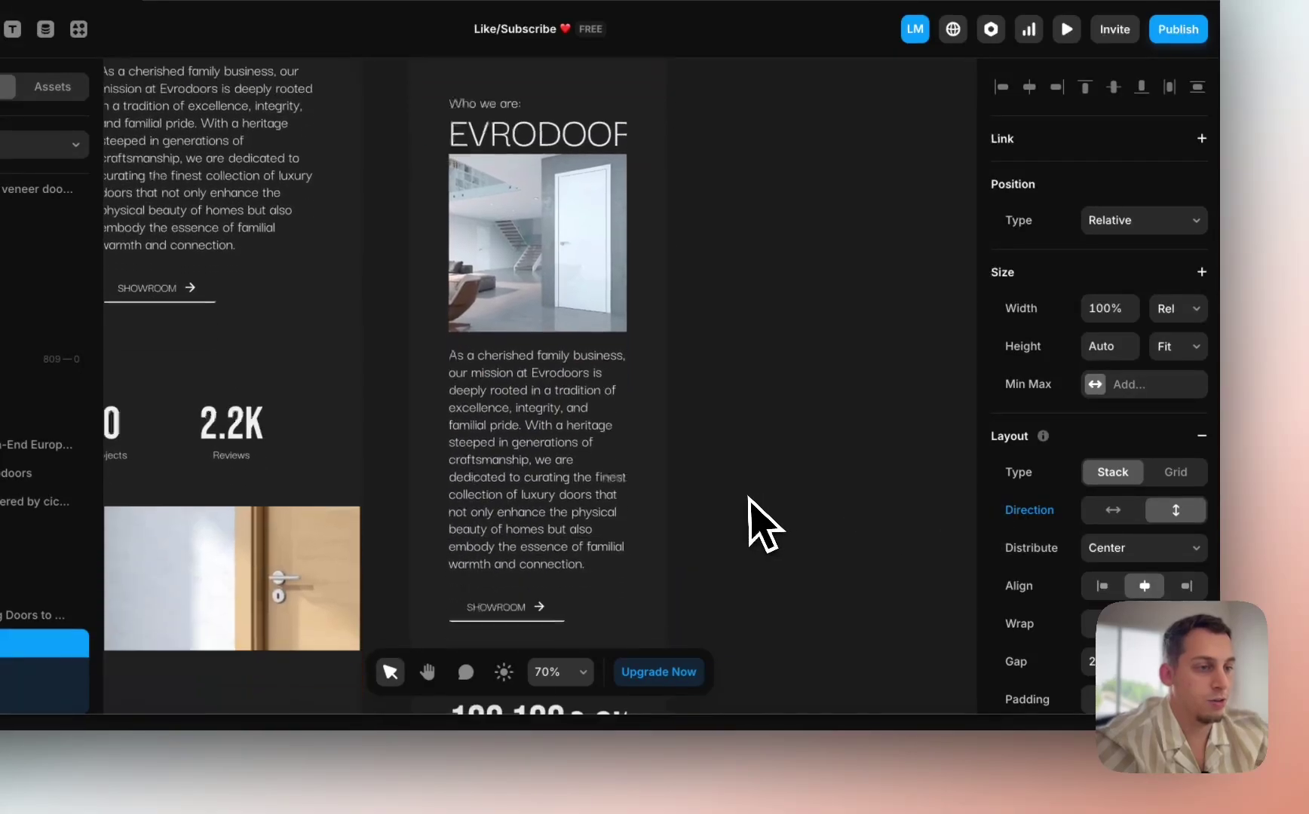
scroll(1081, 613, down, 2)
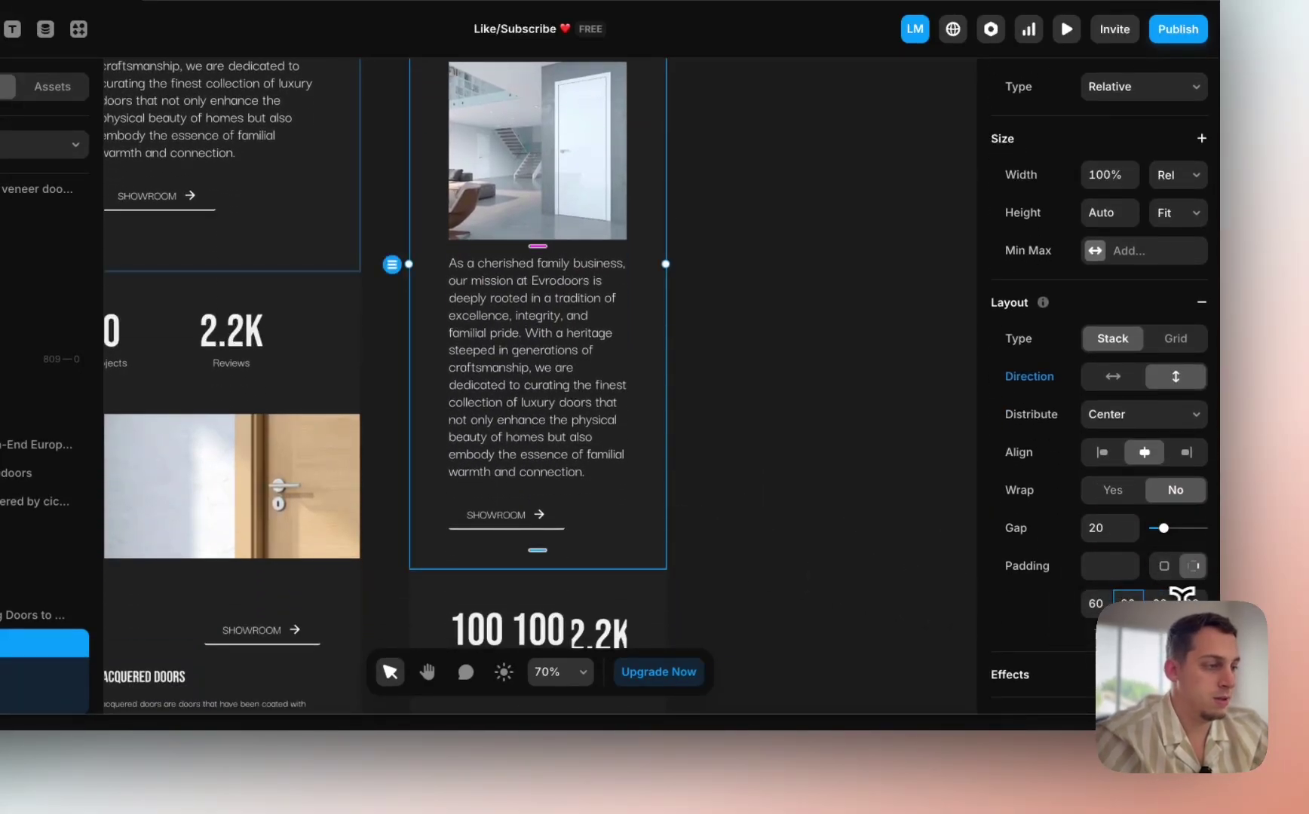
key(Return)
scroll(682, 460, down, 4)
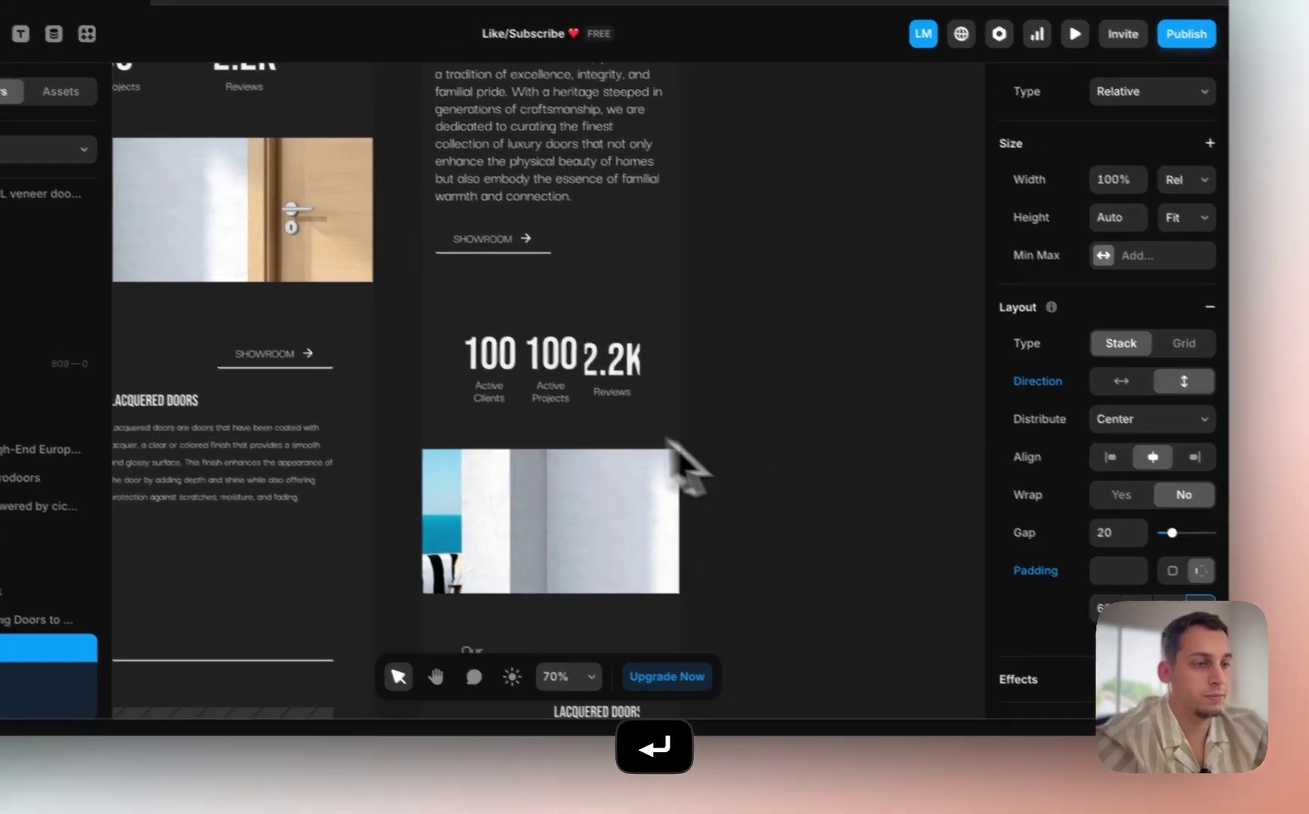
Step: Stack the 100 / 100 / 2.2K stats vertically
click(492, 386)
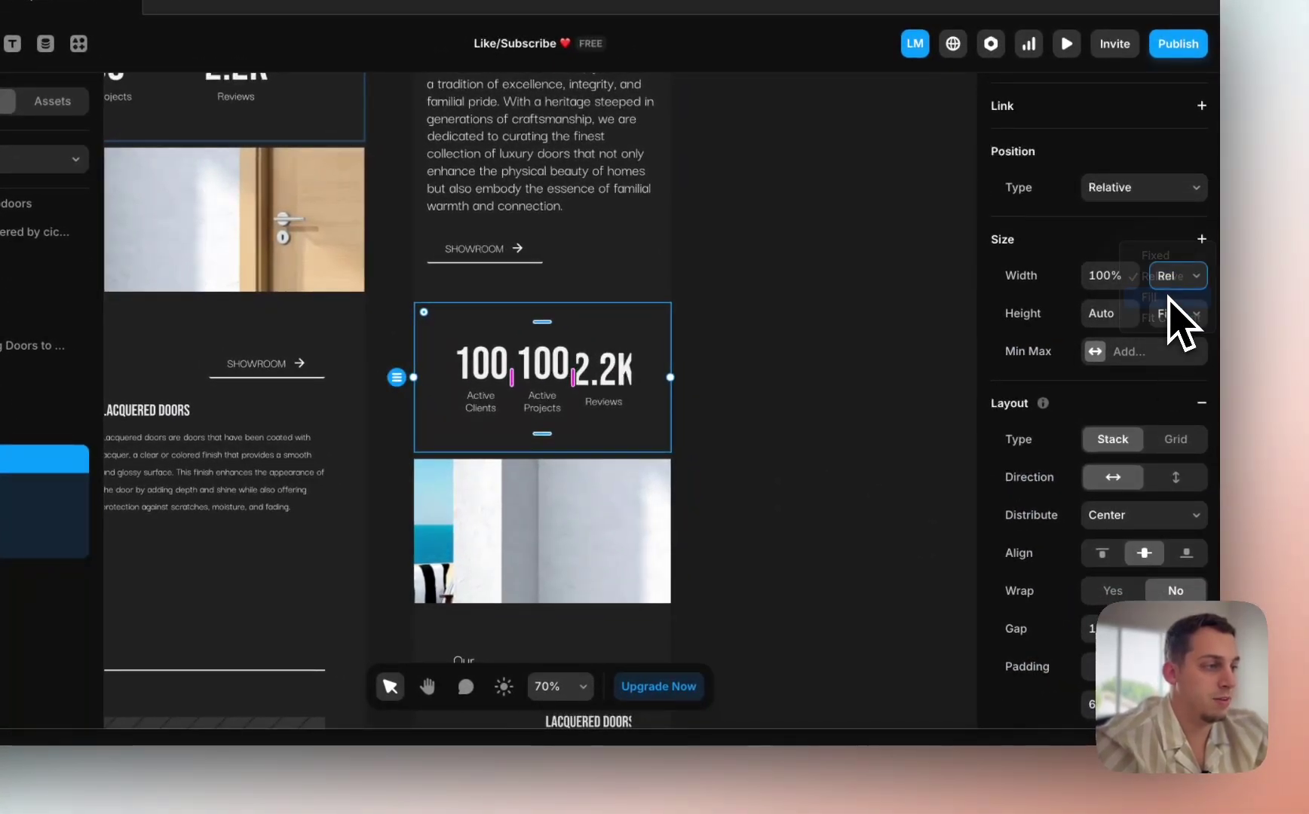
click(1175, 478)
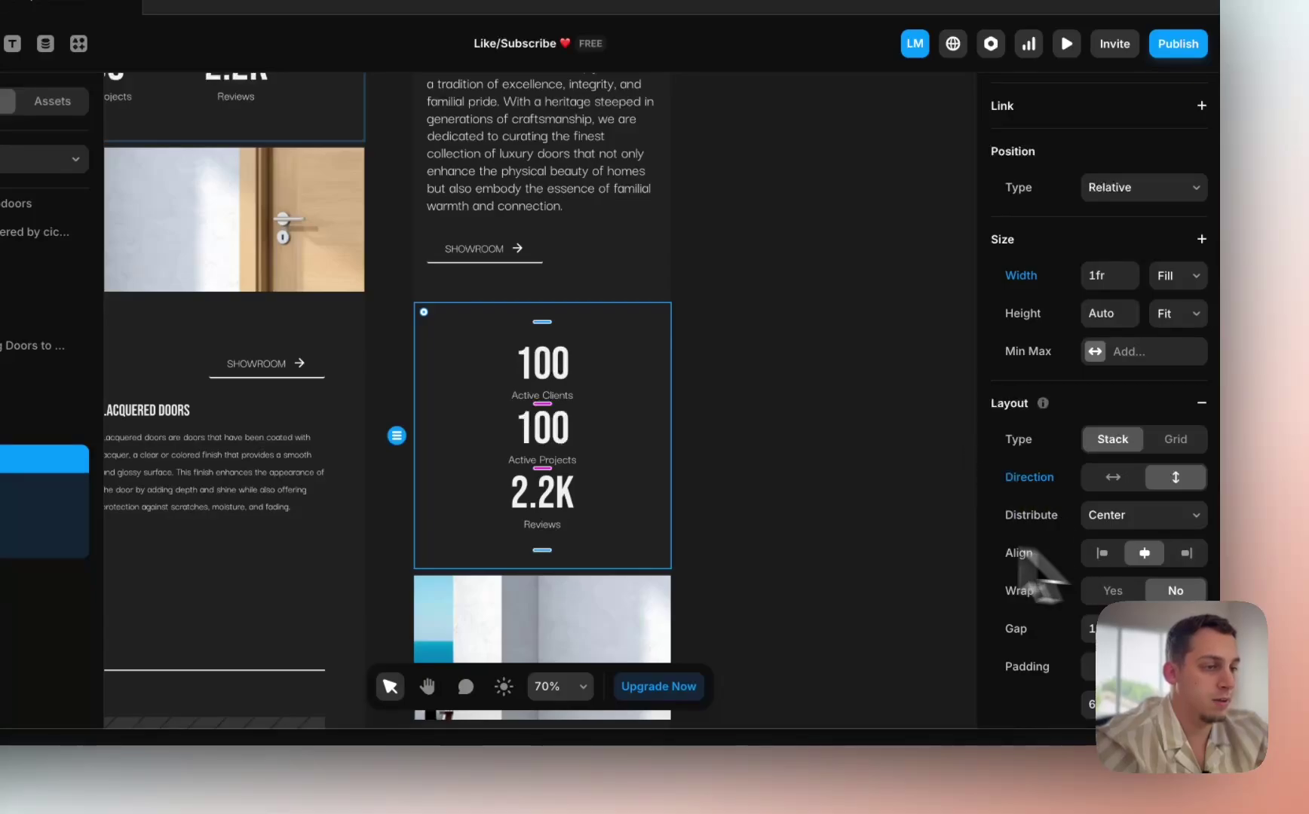
scroll(759, 511, down, 3)
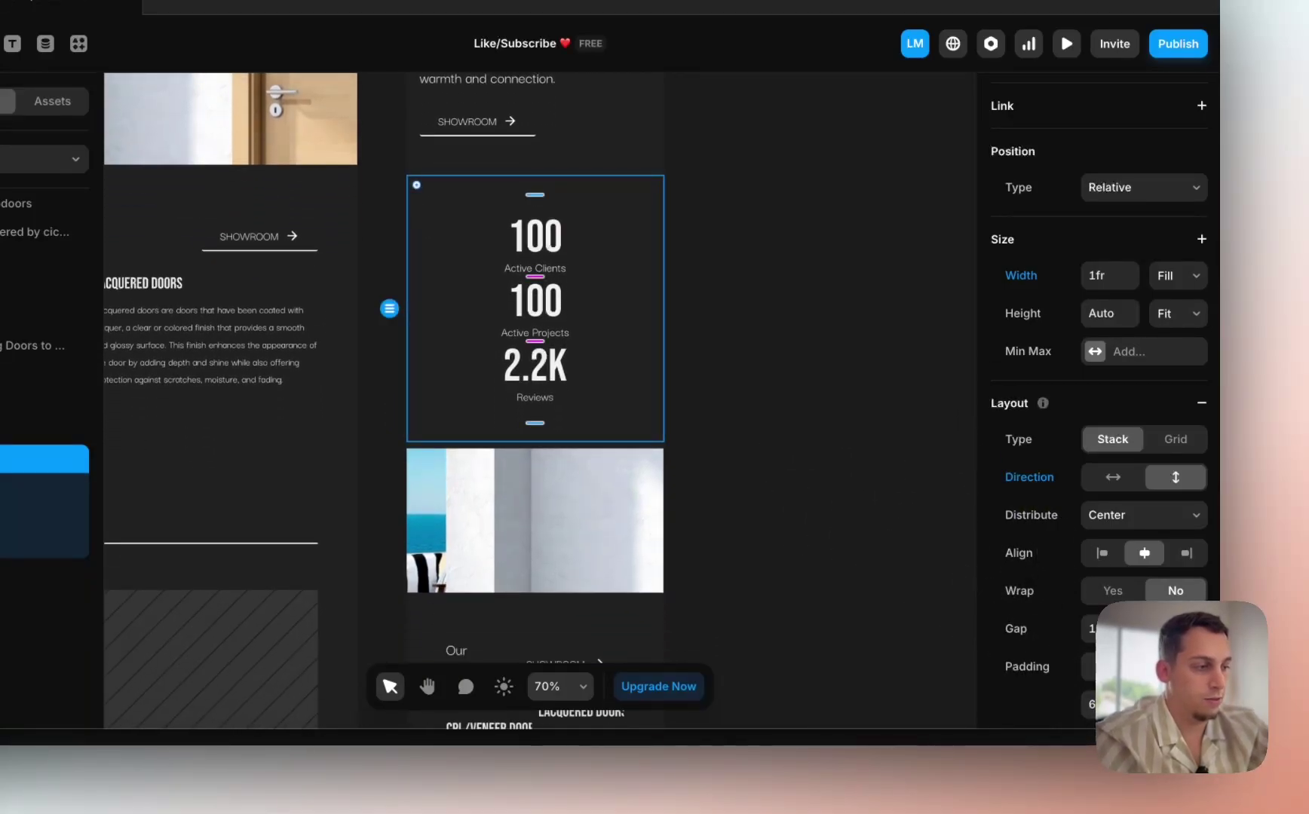
scroll(1098, 400, down, 2)
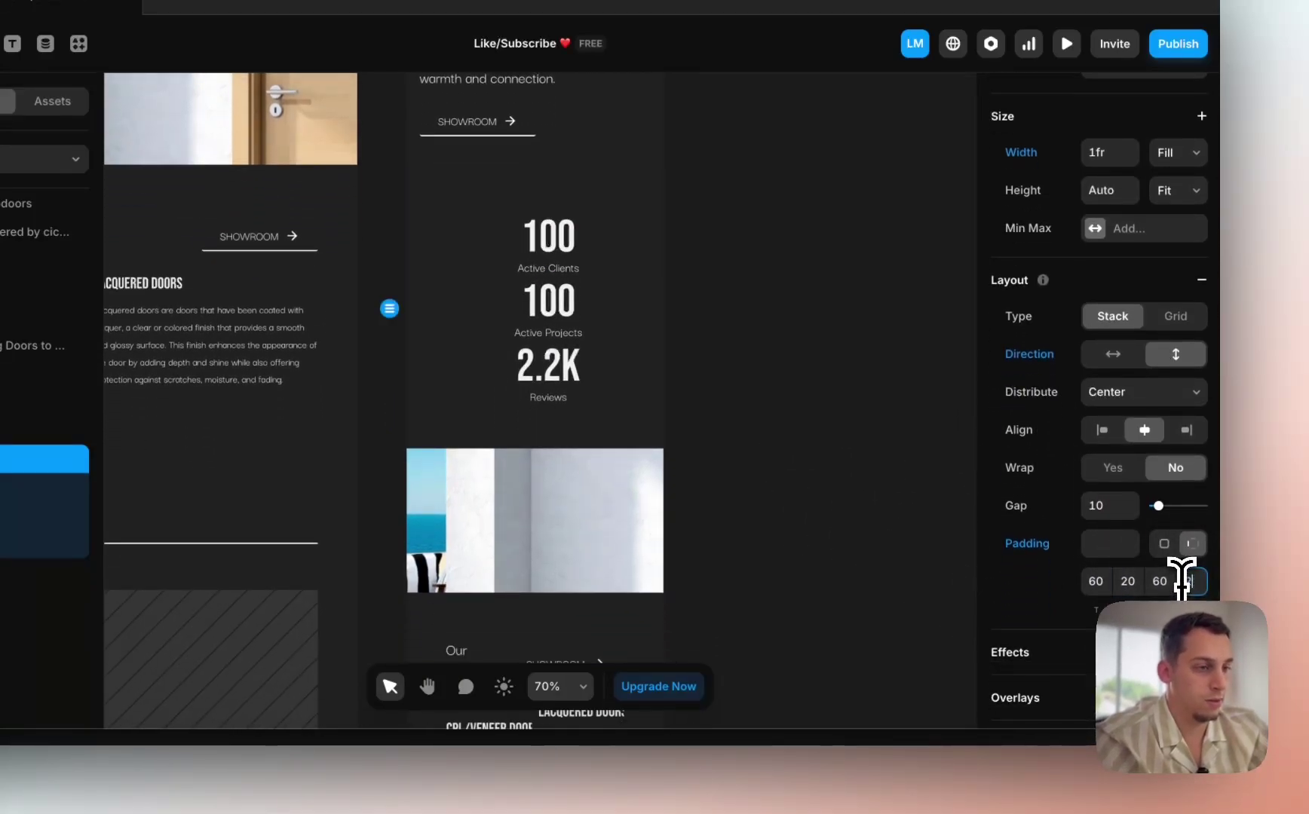
scroll(753, 532, down, 5)
Step: Shorten the door photo to about 120 px and set its container height to Fit Content
click(504, 336)
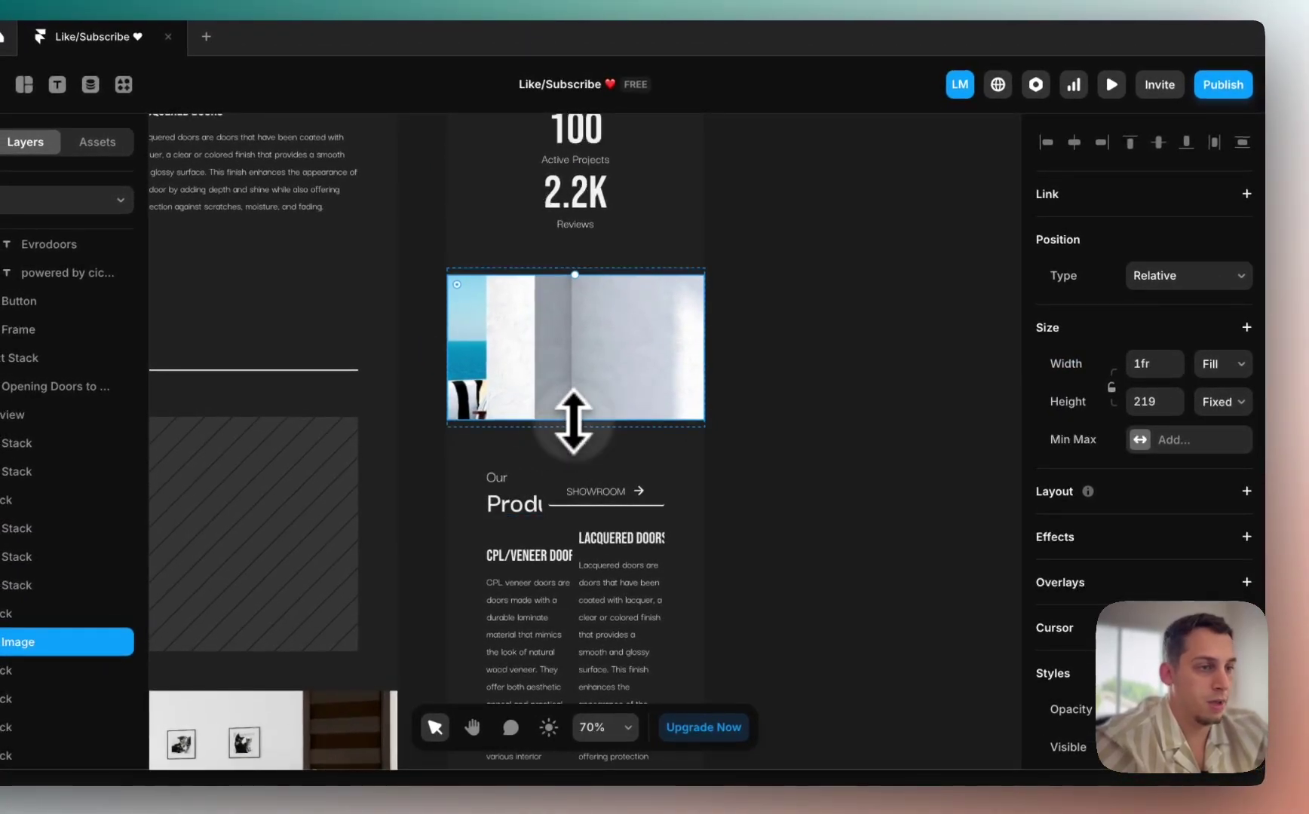
drag(574, 421, 571, 365)
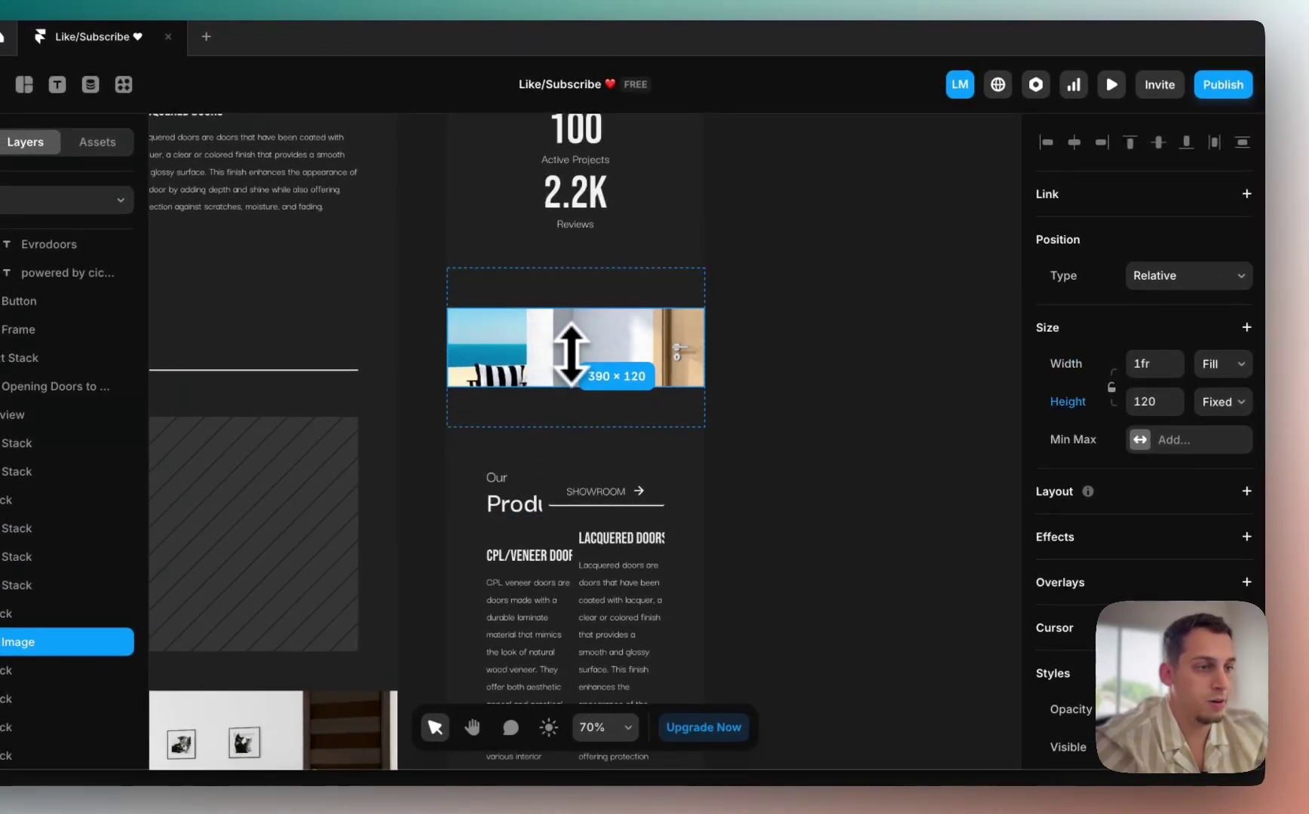
click(554, 413)
click(1221, 401)
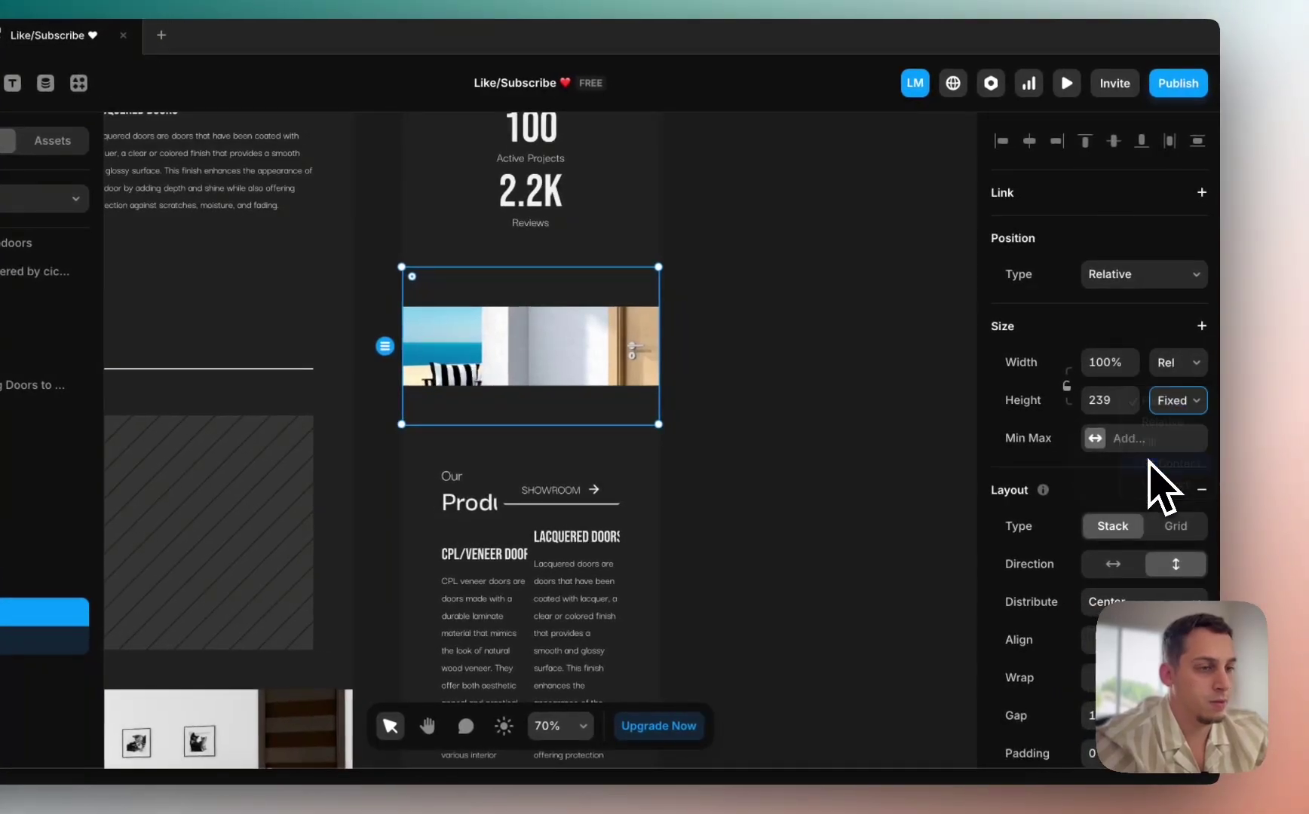
click(506, 393)
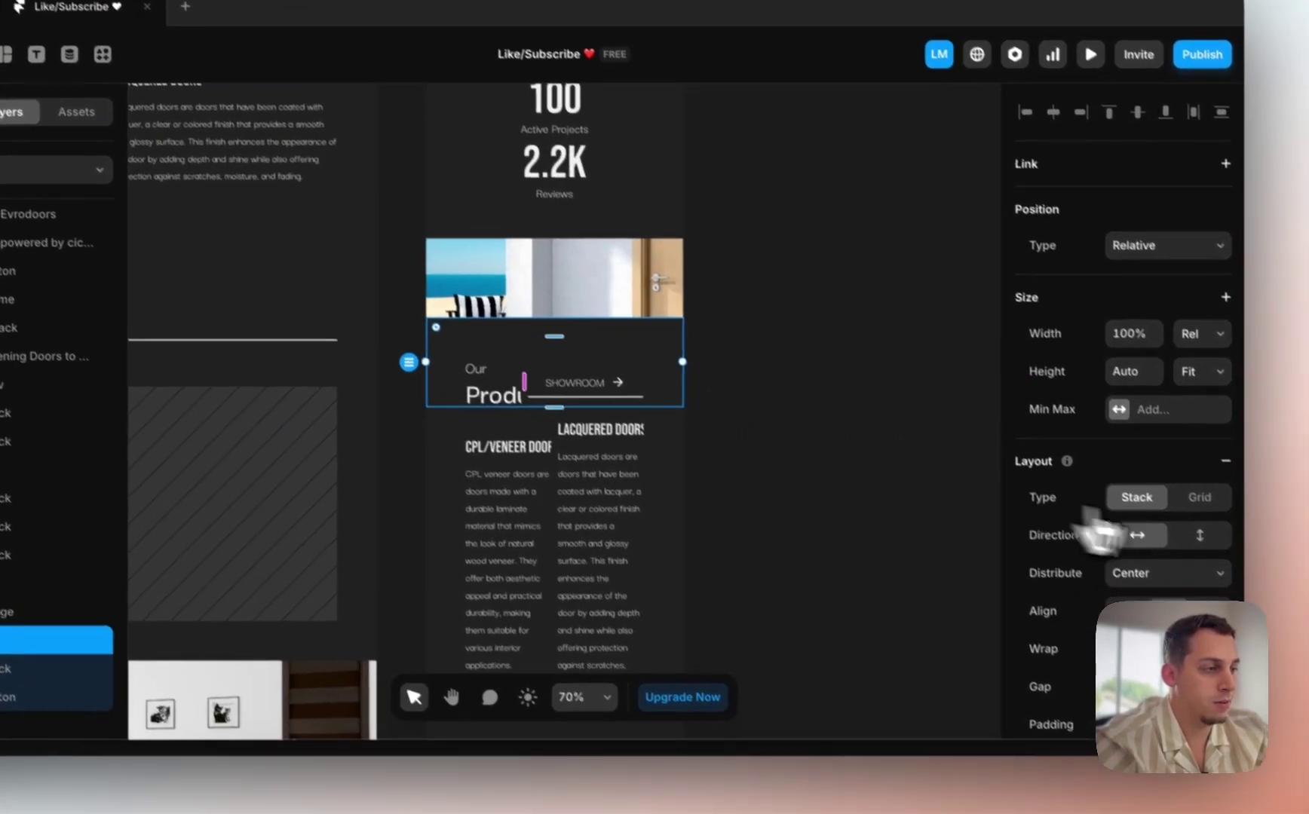
Step: Stack Our Products above SHOWROOM and give the doors stack 20 side padding and 20 gap
click(1218, 554)
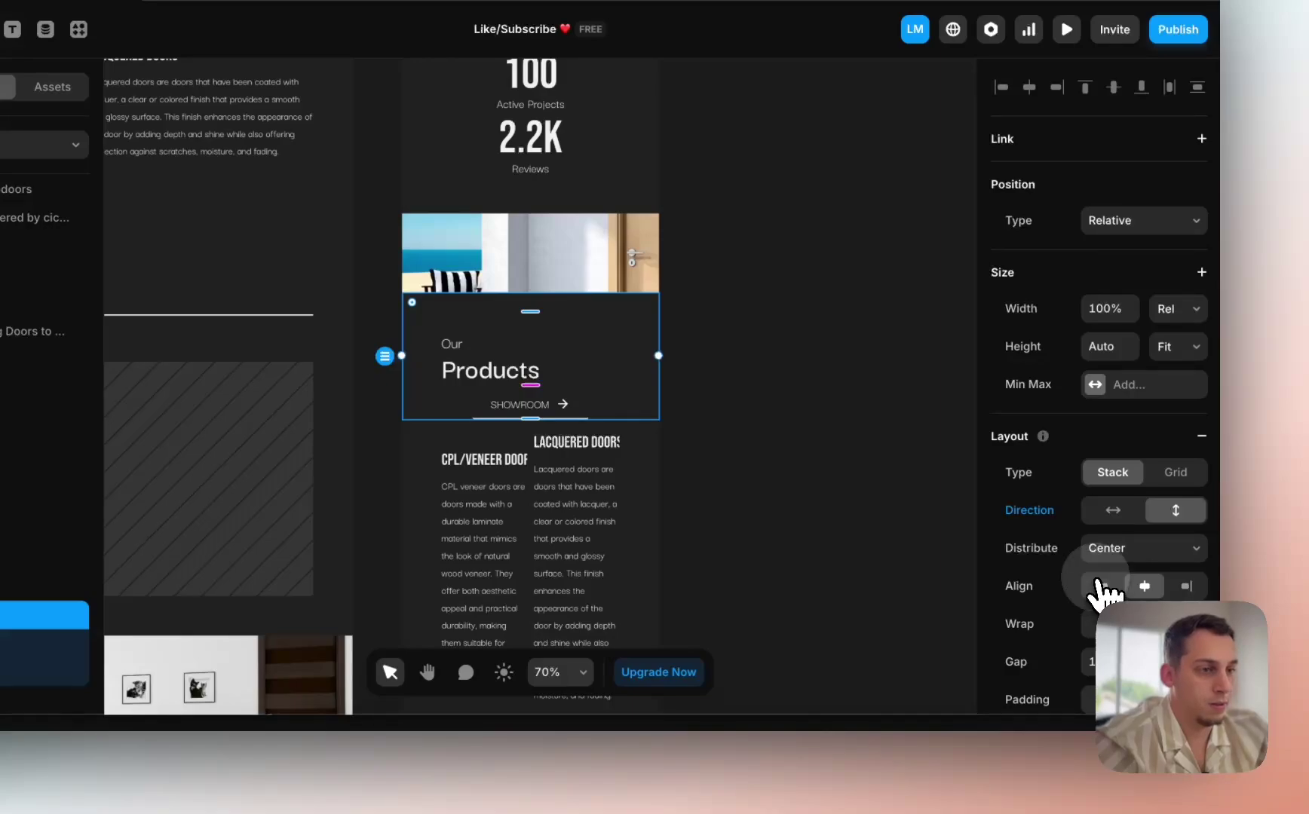
scroll(1151, 592, down, 3)
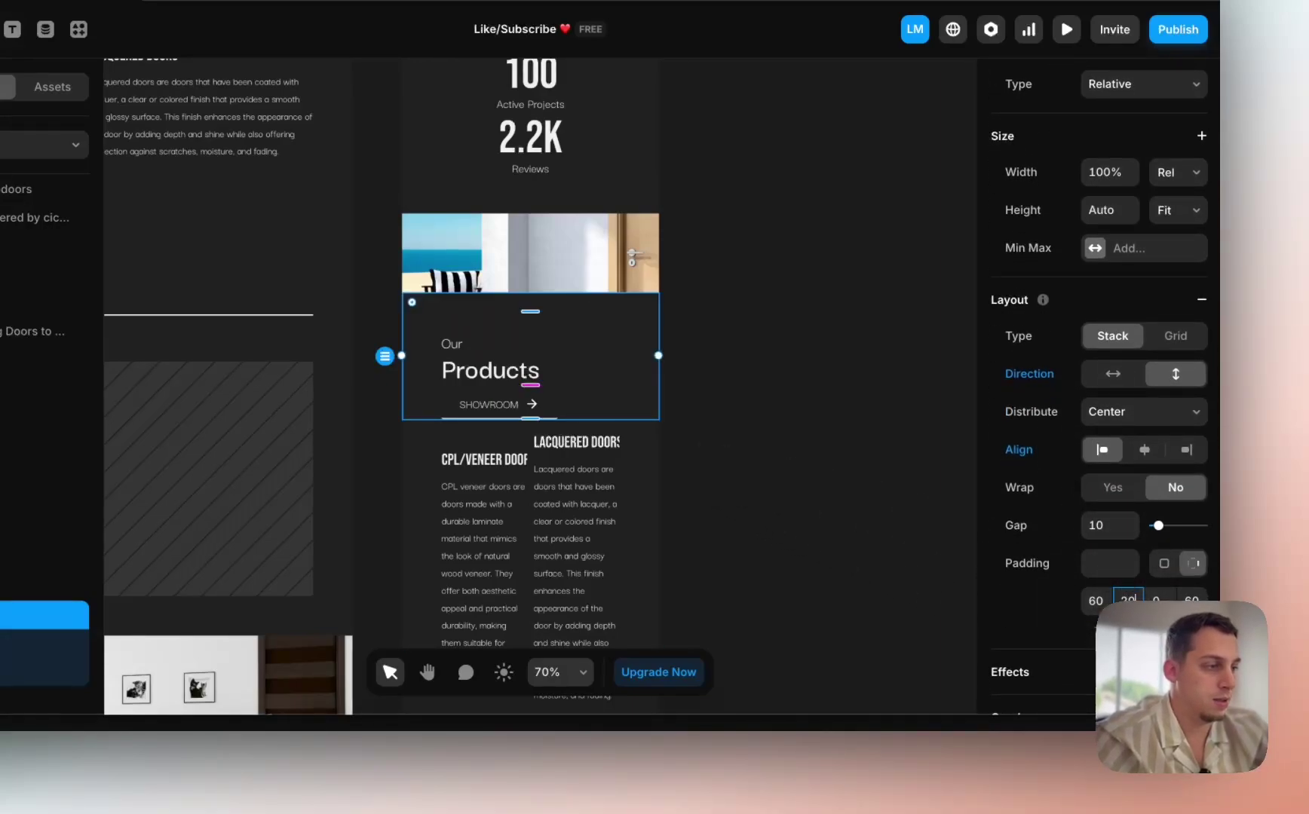
click(645, 589)
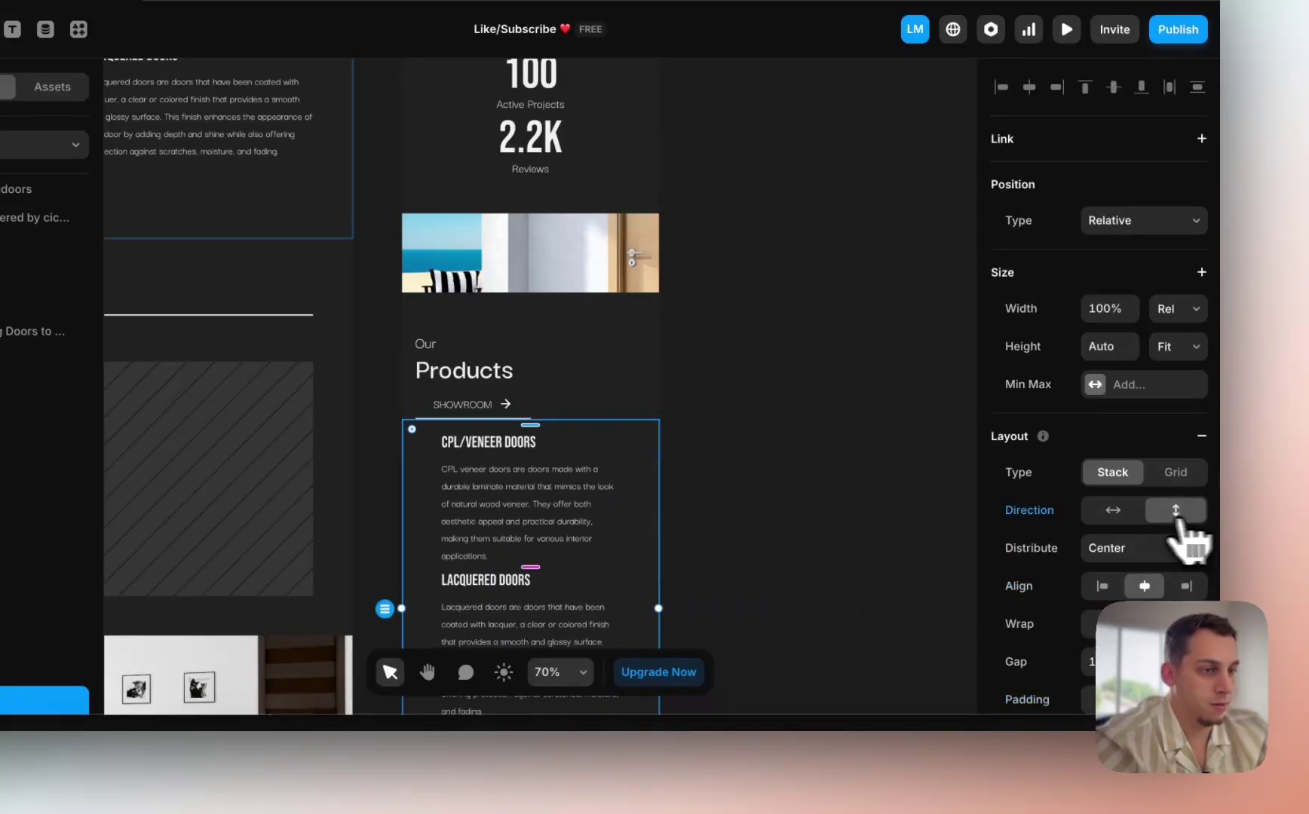
scroll(642, 549, down, 5)
scroll(1081, 608, down, 5)
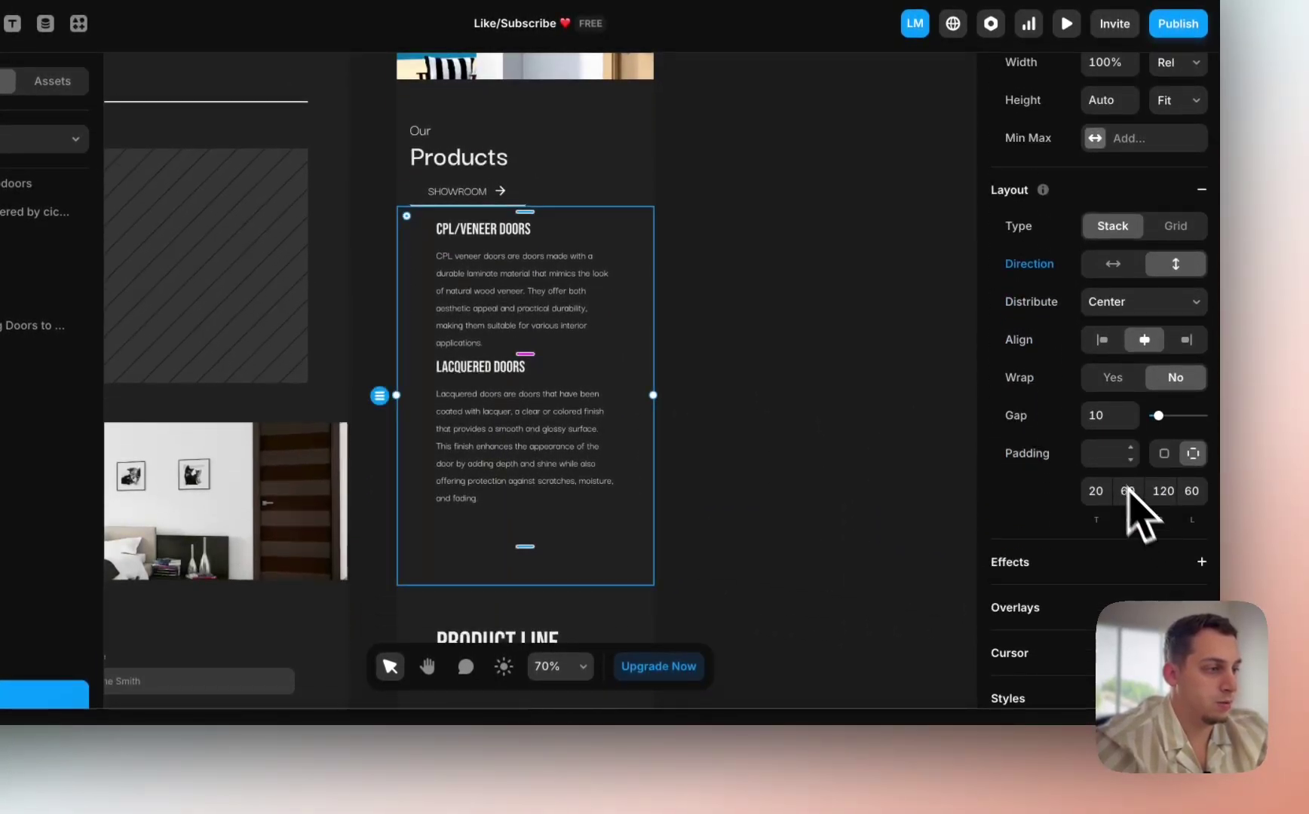
text(20)
click(1191, 491)
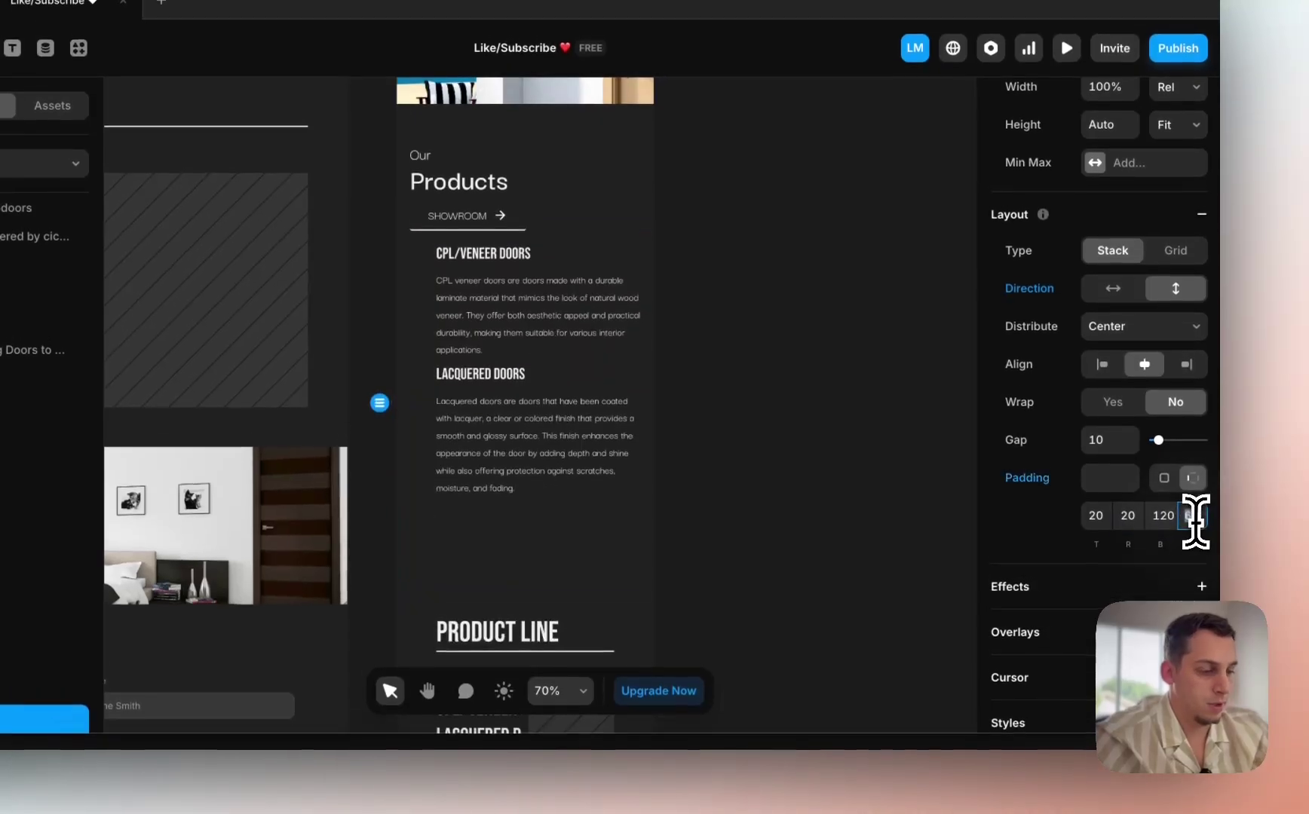
text(20)
key(Return)
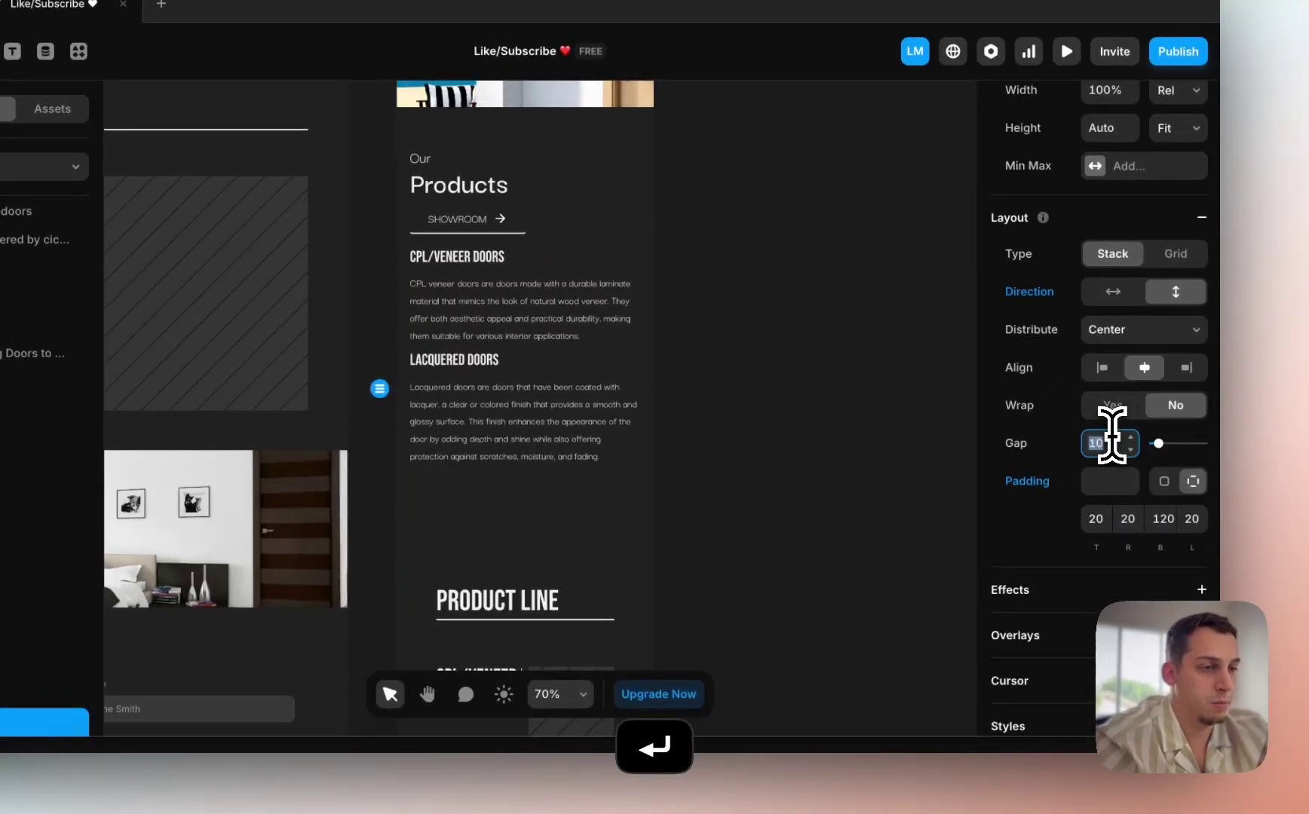
key(shift+Up)
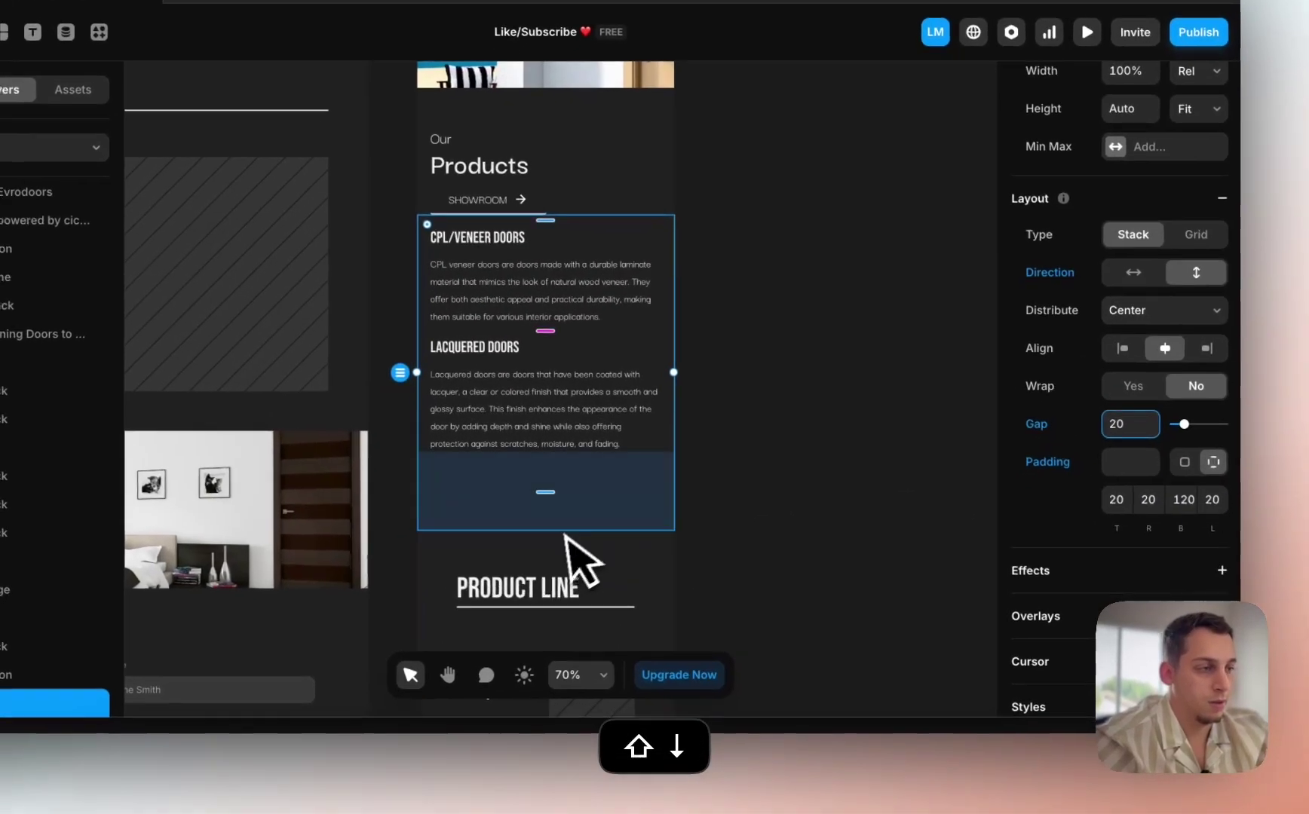
Step: Give Product Line 60 vertical padding and lay its content out vertically
click(1162, 519)
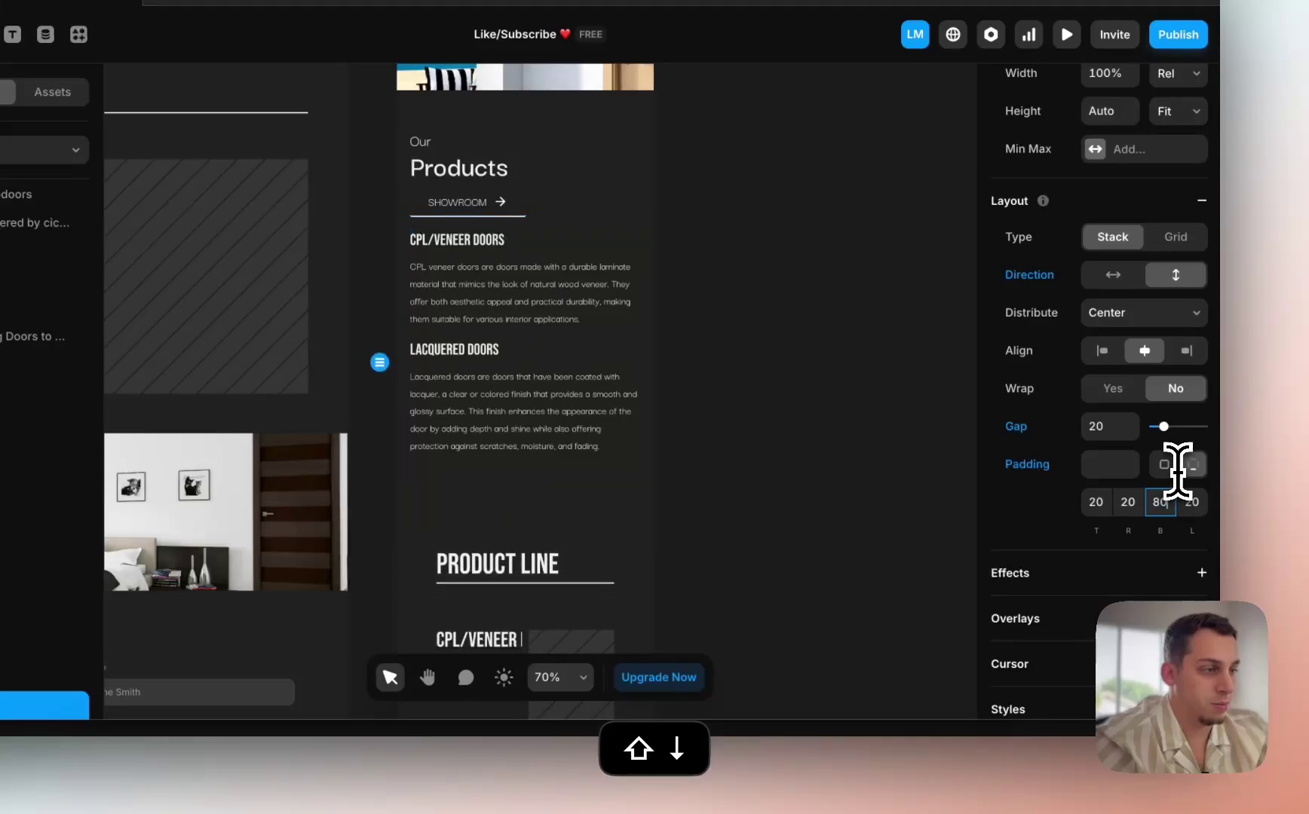
text(60)
click(414, 585)
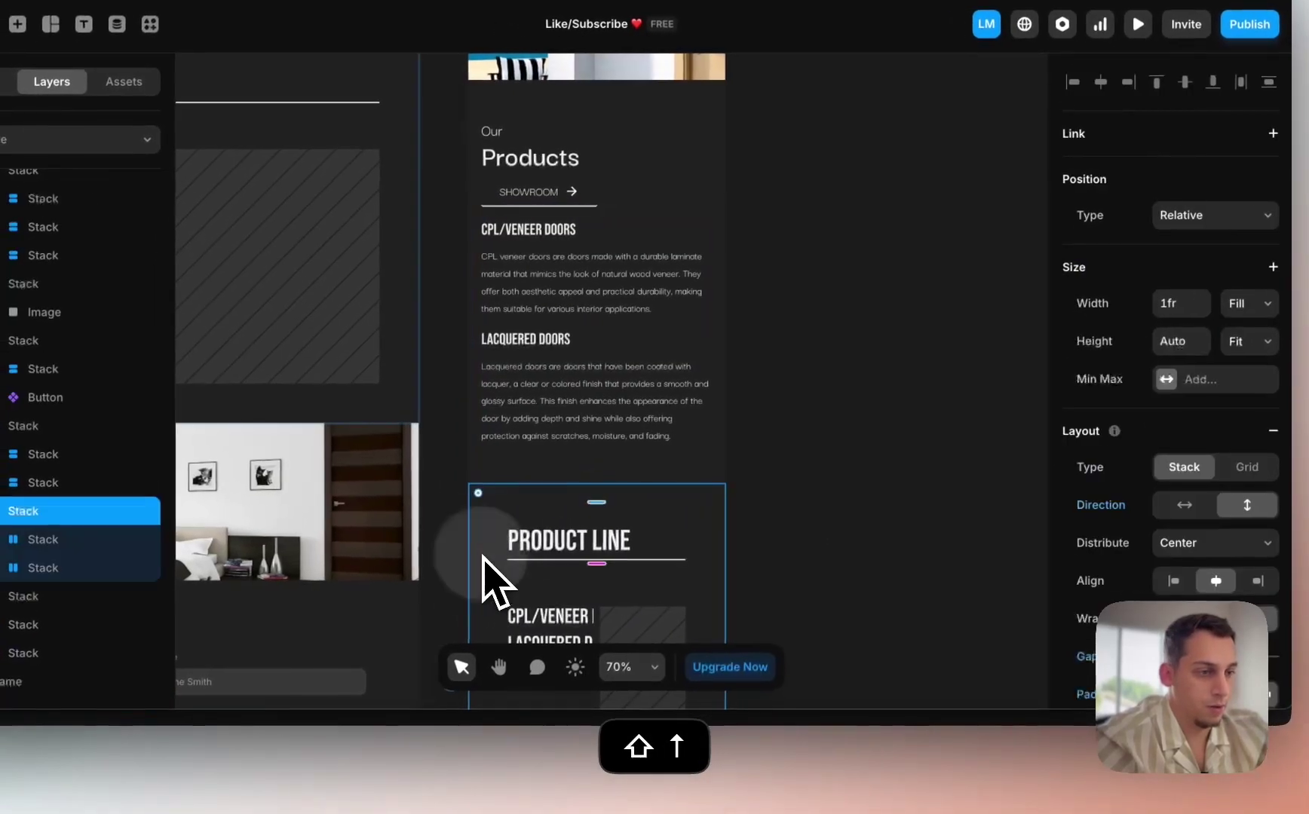
click(1131, 577)
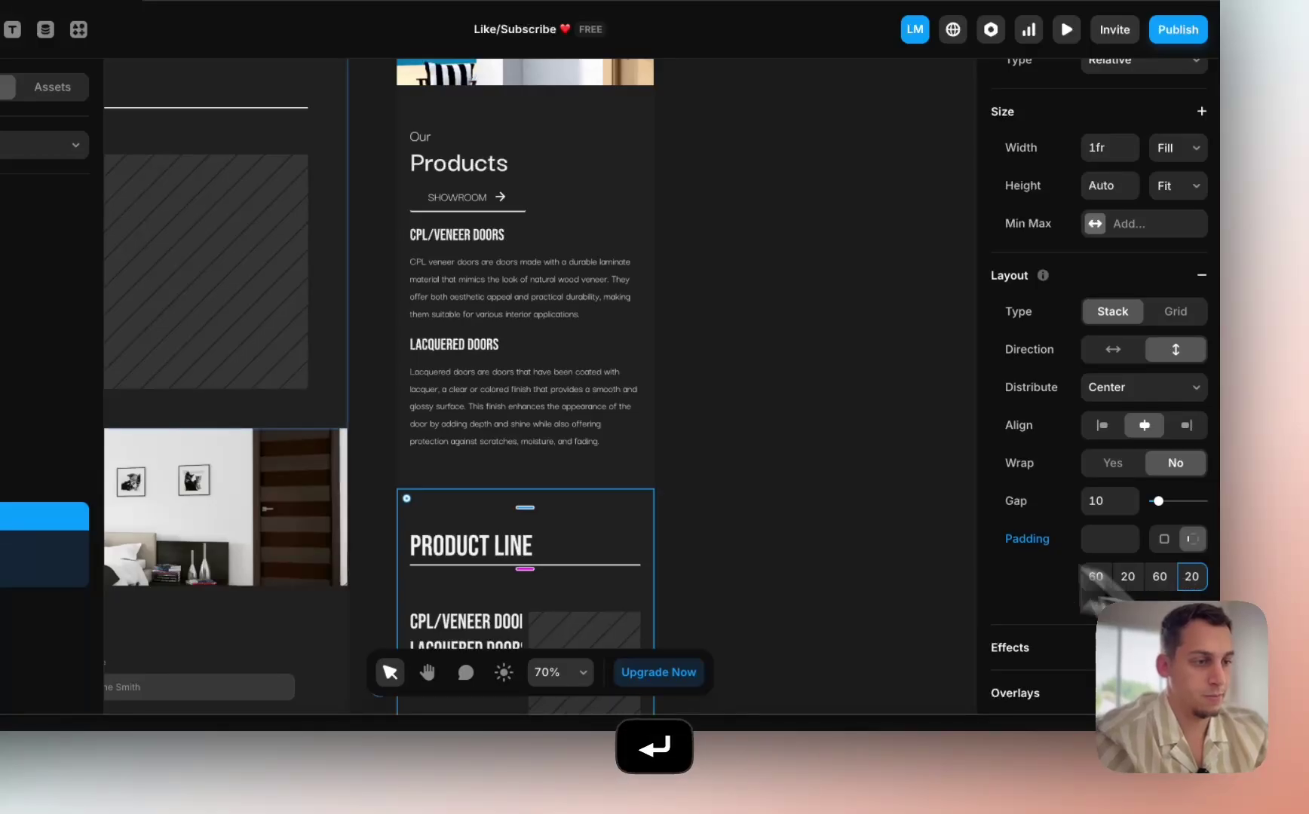
scroll(798, 487, down, 5)
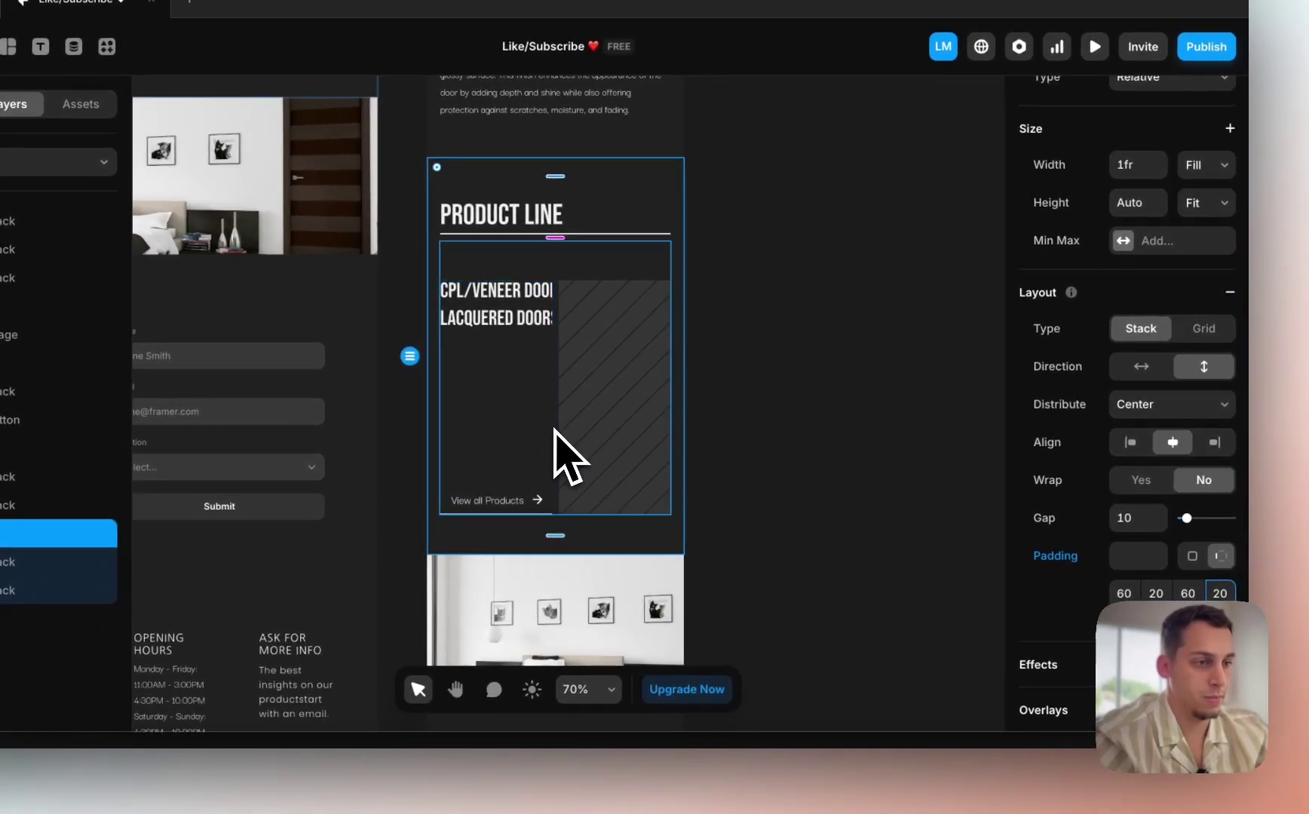
click(555, 430)
scroll(1093, 573, down, 2)
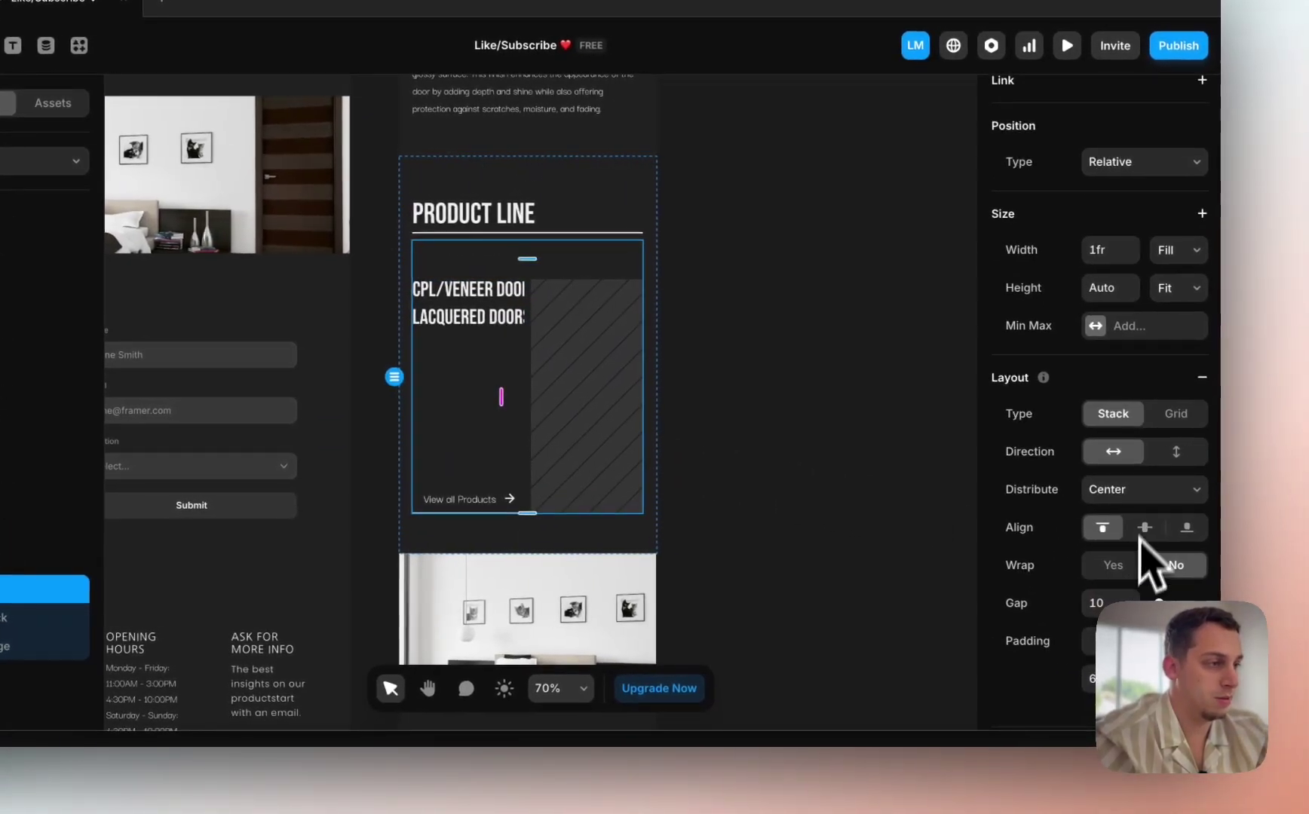
click(1203, 452)
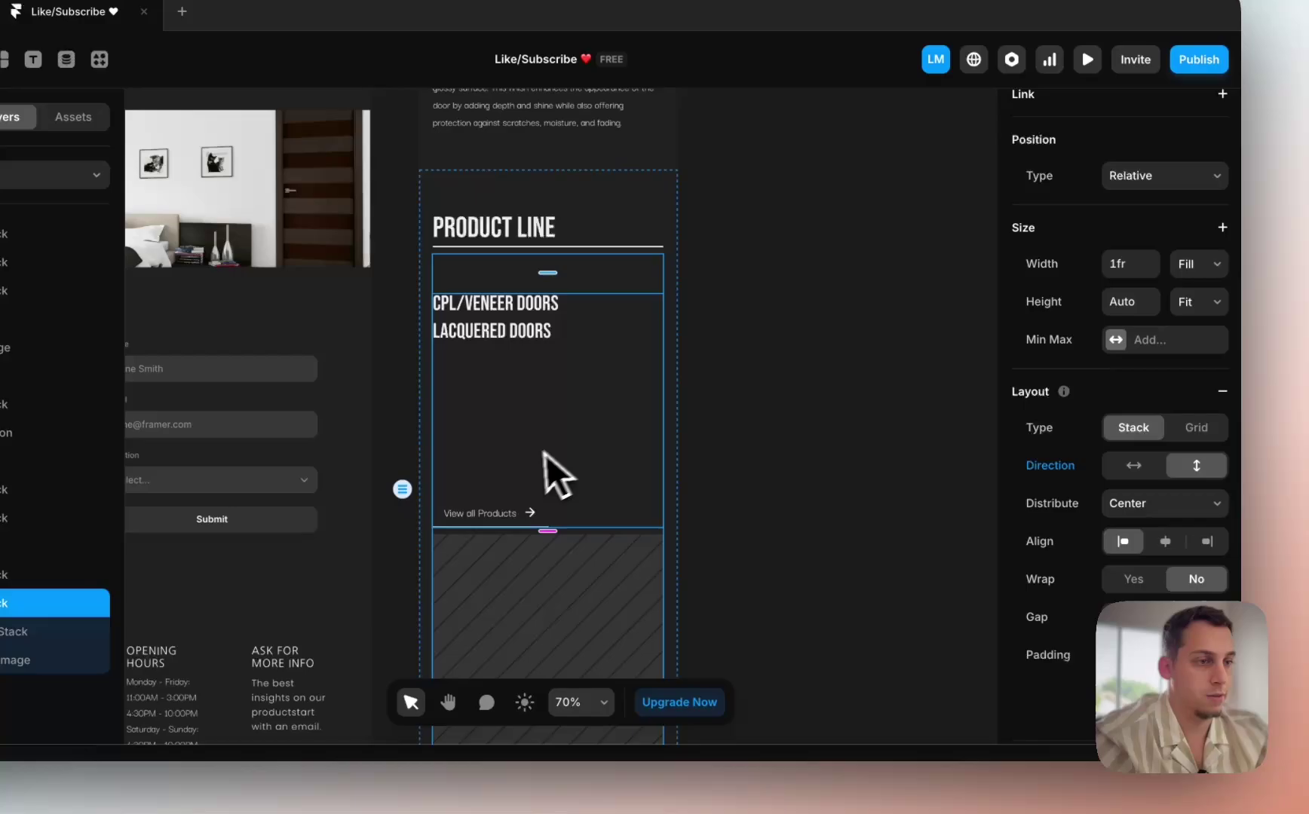
Step: Change the Product Line card's fixed 356 height to Fit
click(528, 463)
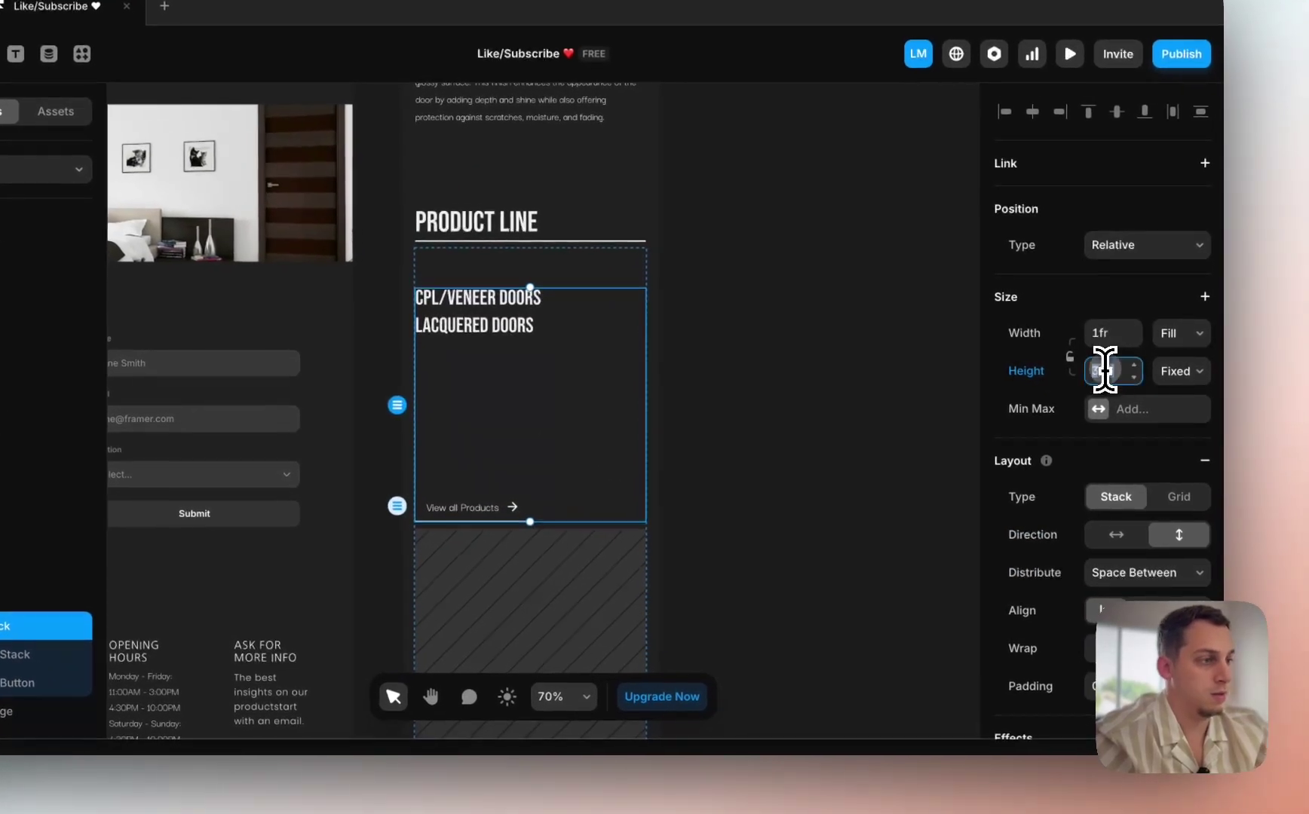
click(1129, 382)
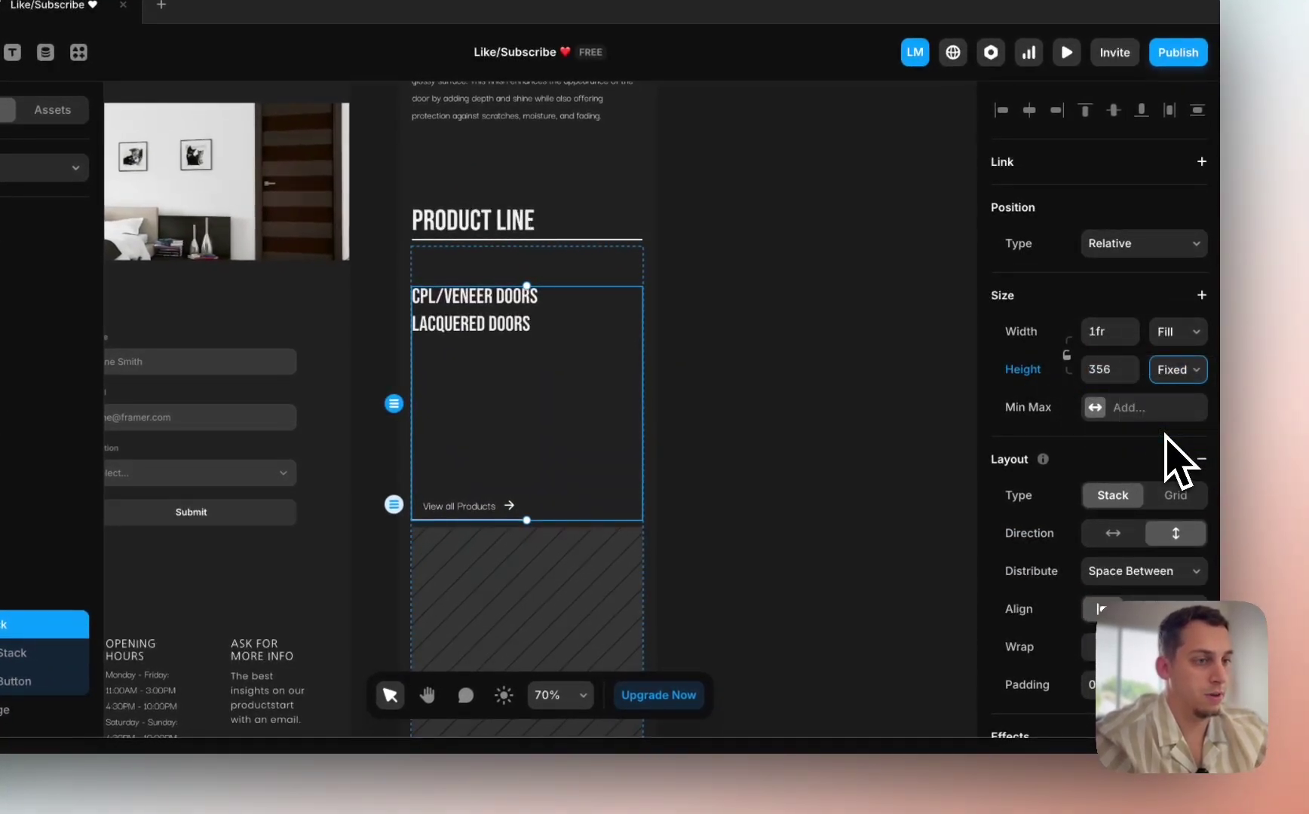
text(fit)
key(Return)
scroll(1093, 497, down, 2)
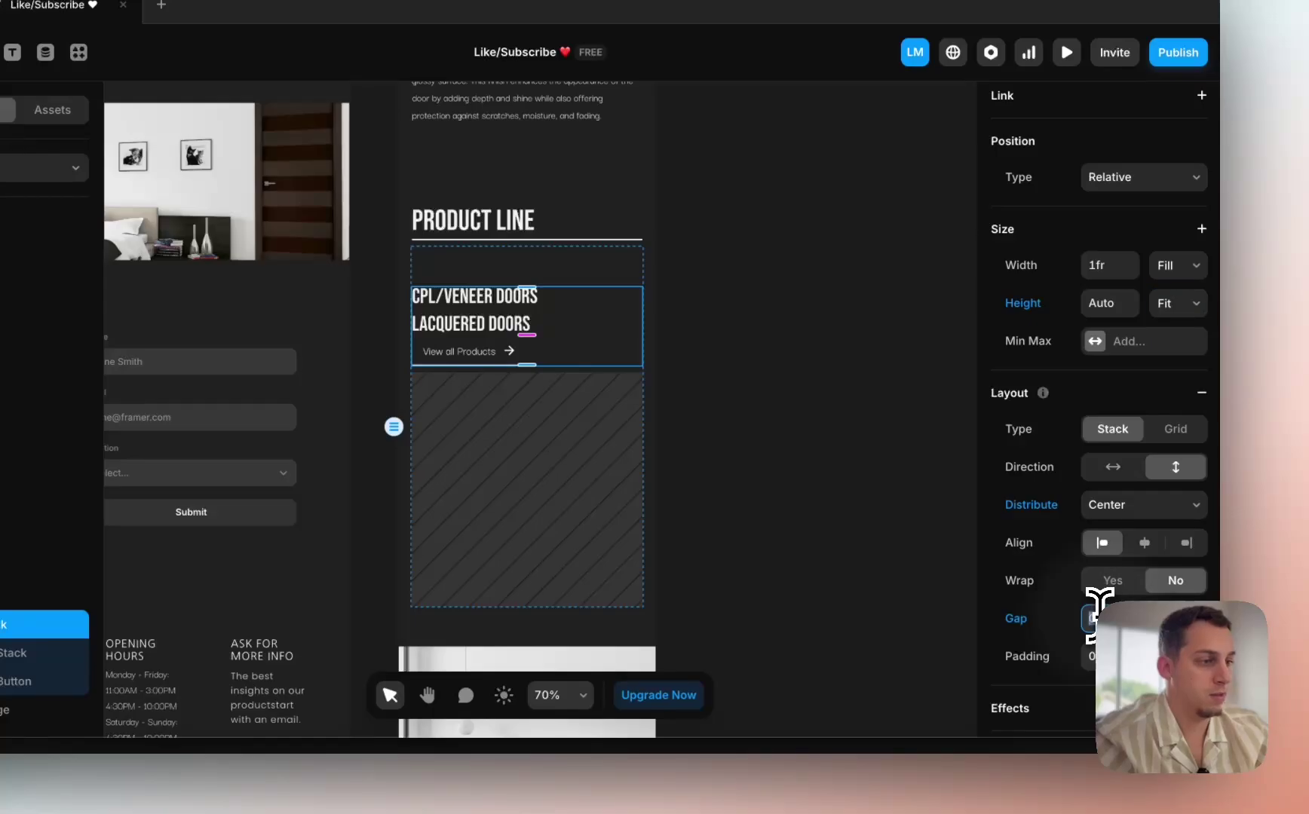
click(751, 491)
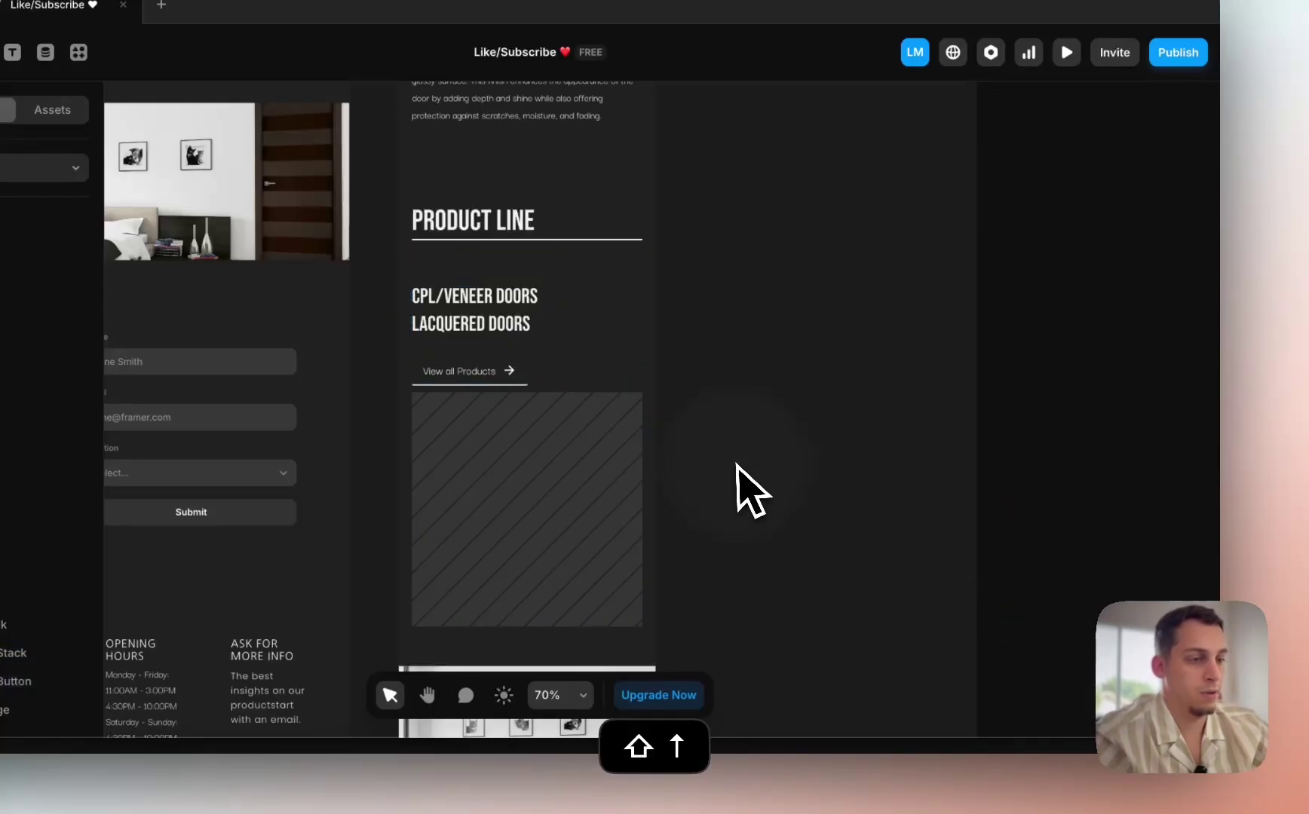
scroll(751, 491, down, 5)
click(530, 419)
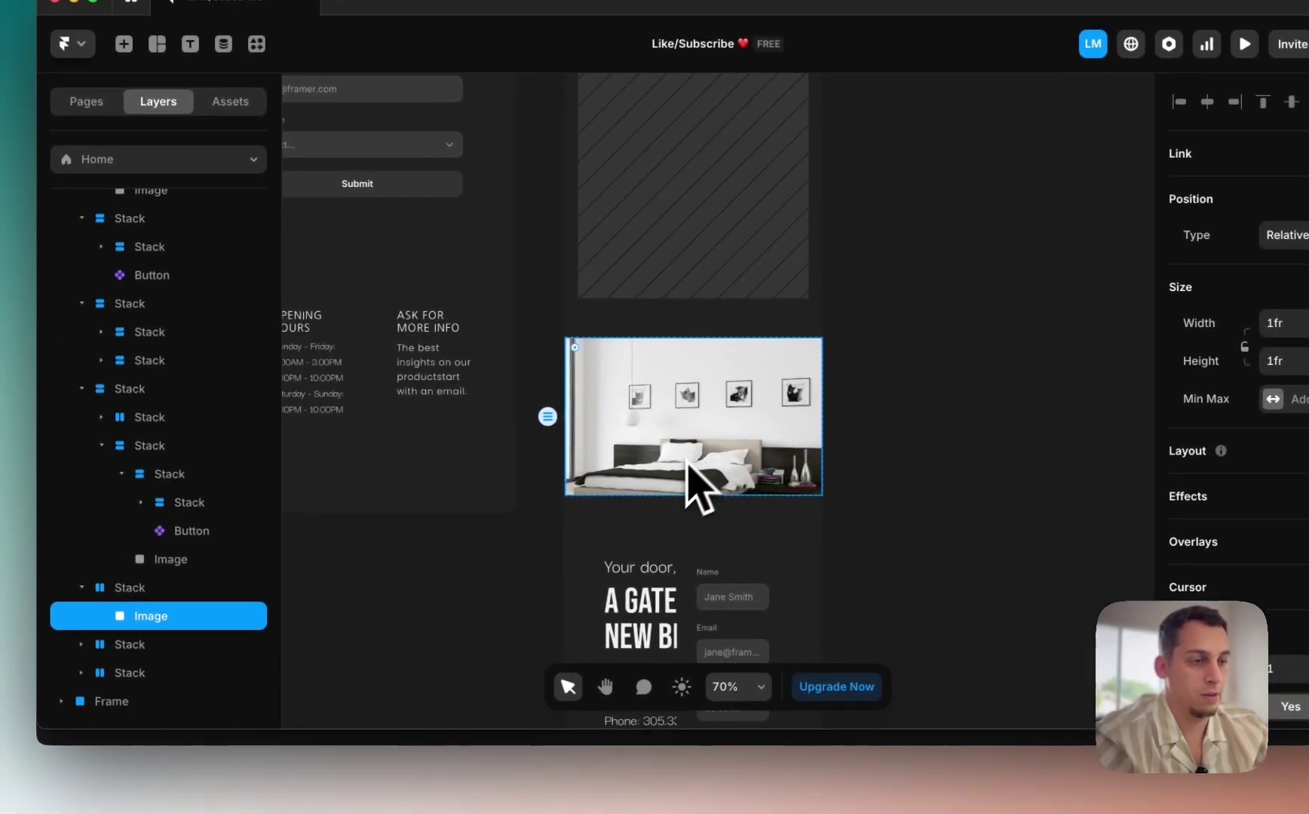
Step: Make the bedroom image stack fill the width and fine-tune the image height
click(175, 589)
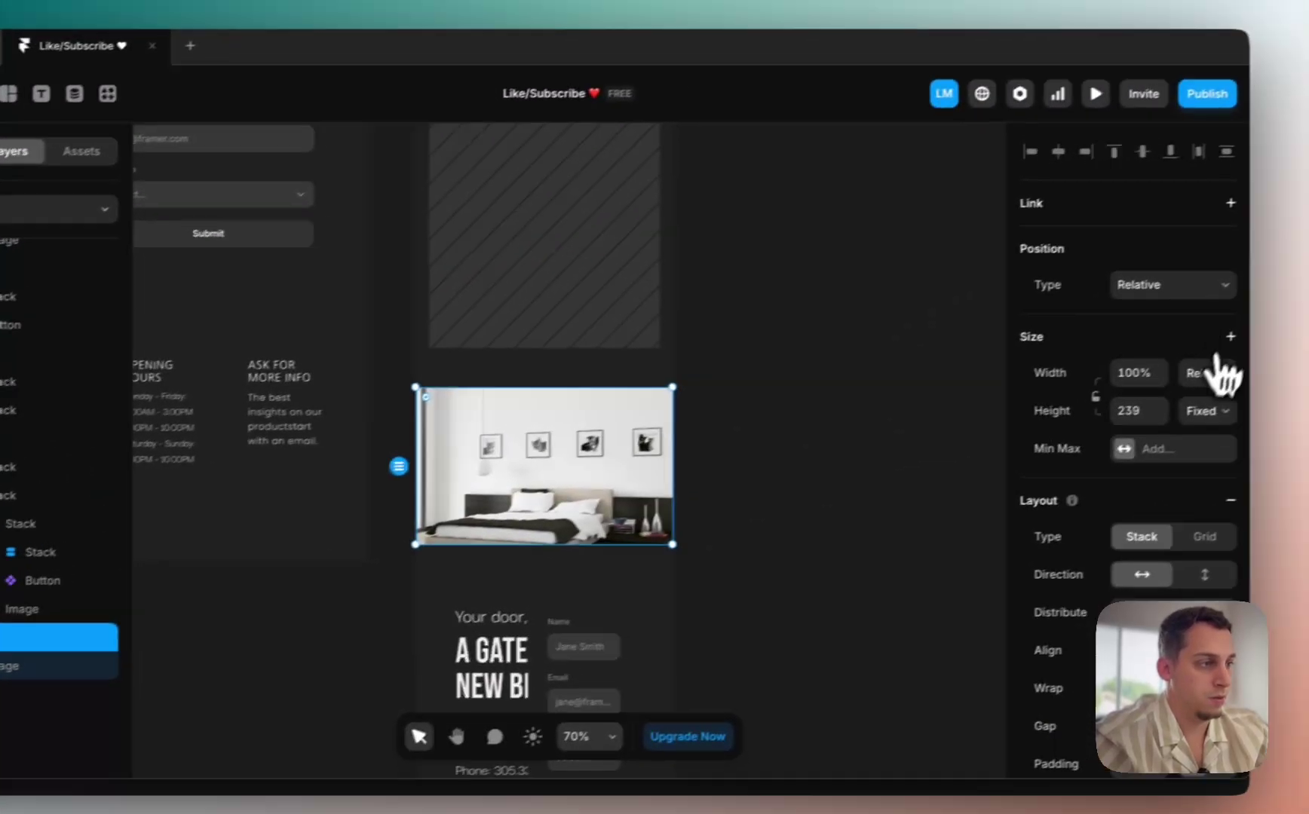
click(1174, 381)
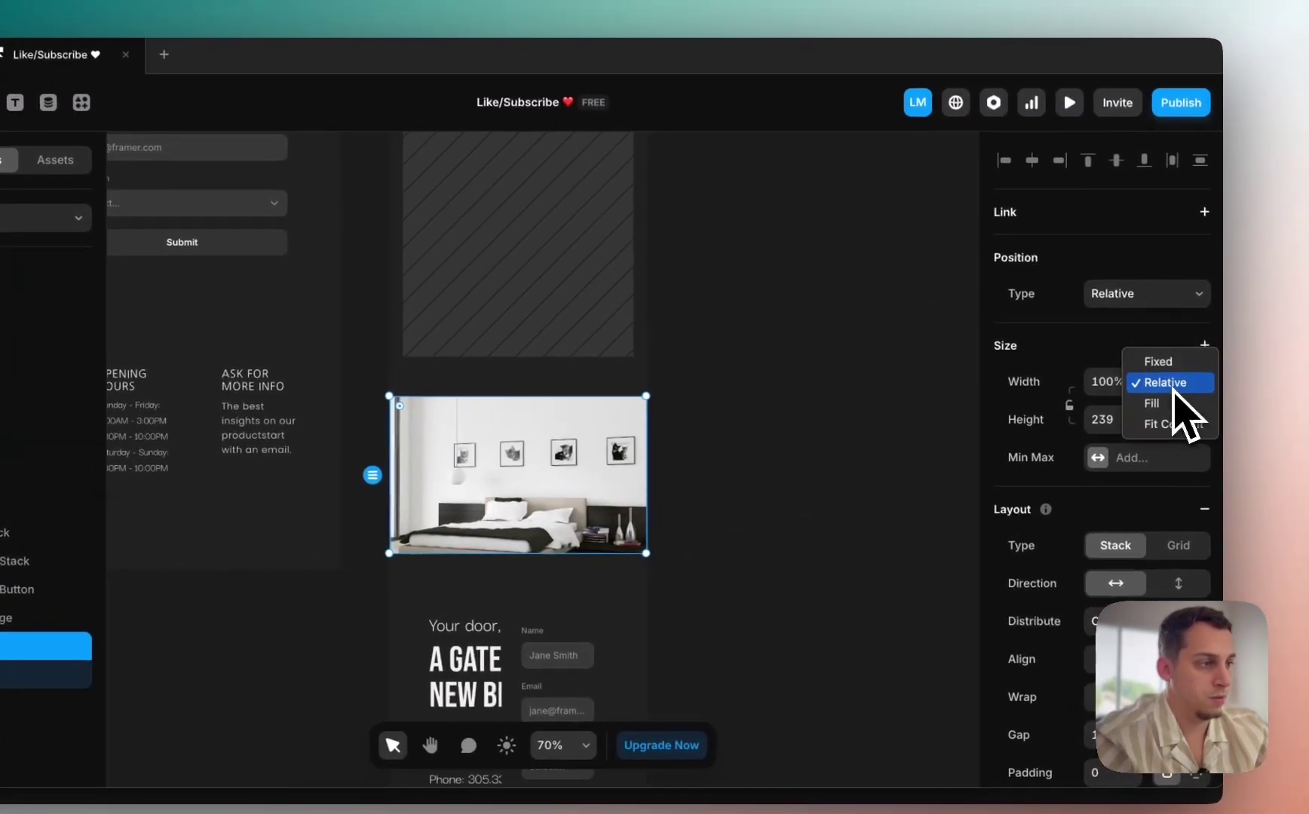
click(1173, 389)
key(shift+Down)
key(shift+Down)
key(shift+Down)
key(shift+Down)
key(shift+Down)
key(shift+Down)
key(shift+Down)
key(shift+Down)
key(shift+Down)
key(shift+Down)
key(shift+Down)
key(shift+Down)
key(shift+Down)
key(shift+Down)
key(shift+Down)
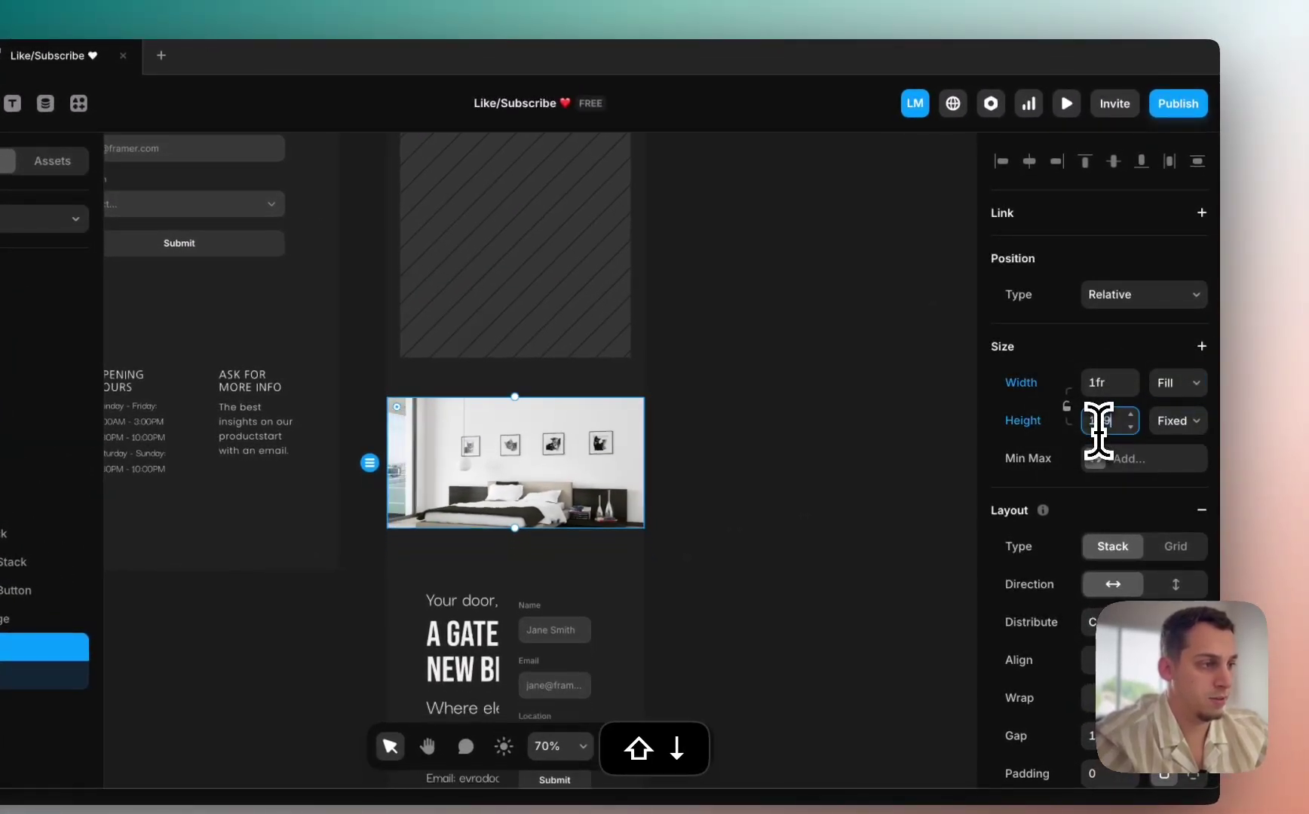
key(shift+Up)
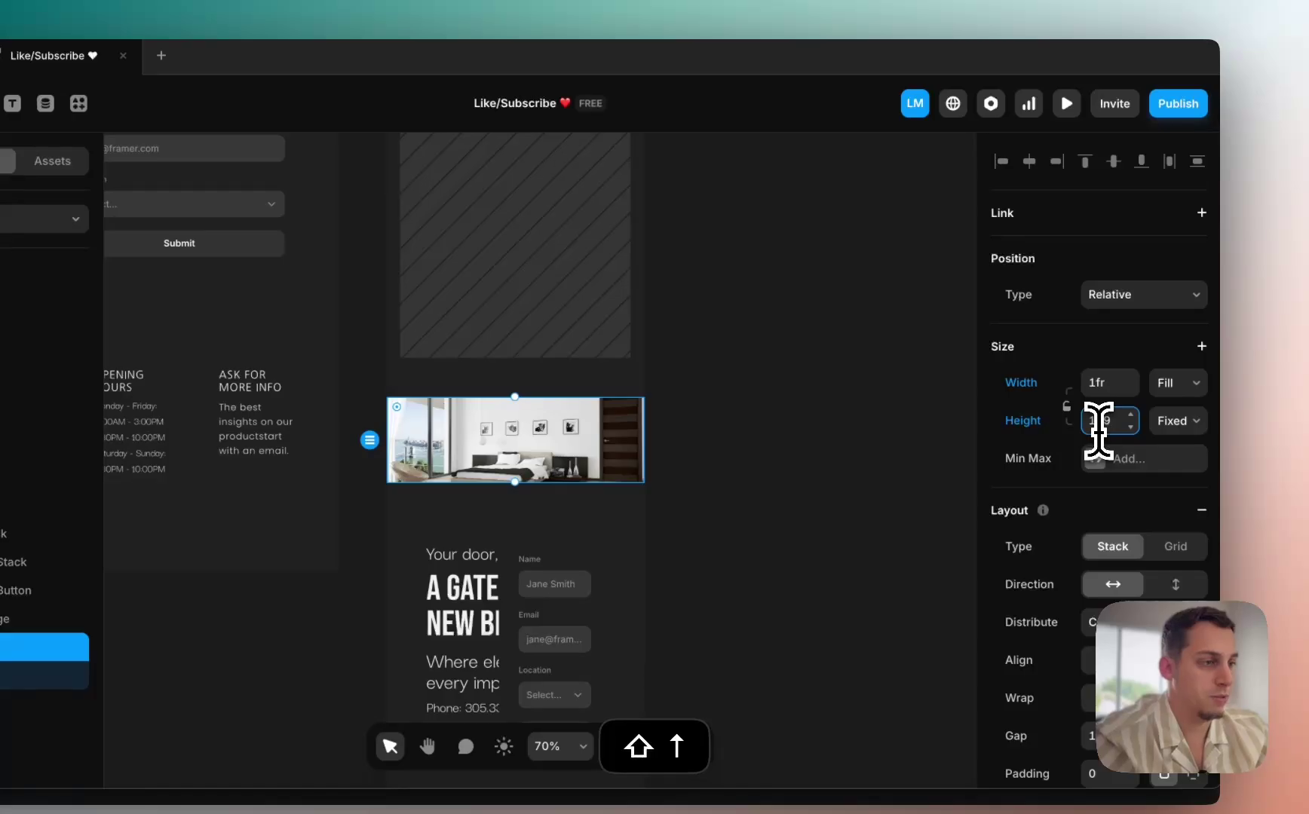
Step: Stack the hero text above the form and set its side padding to 20
click(477, 545)
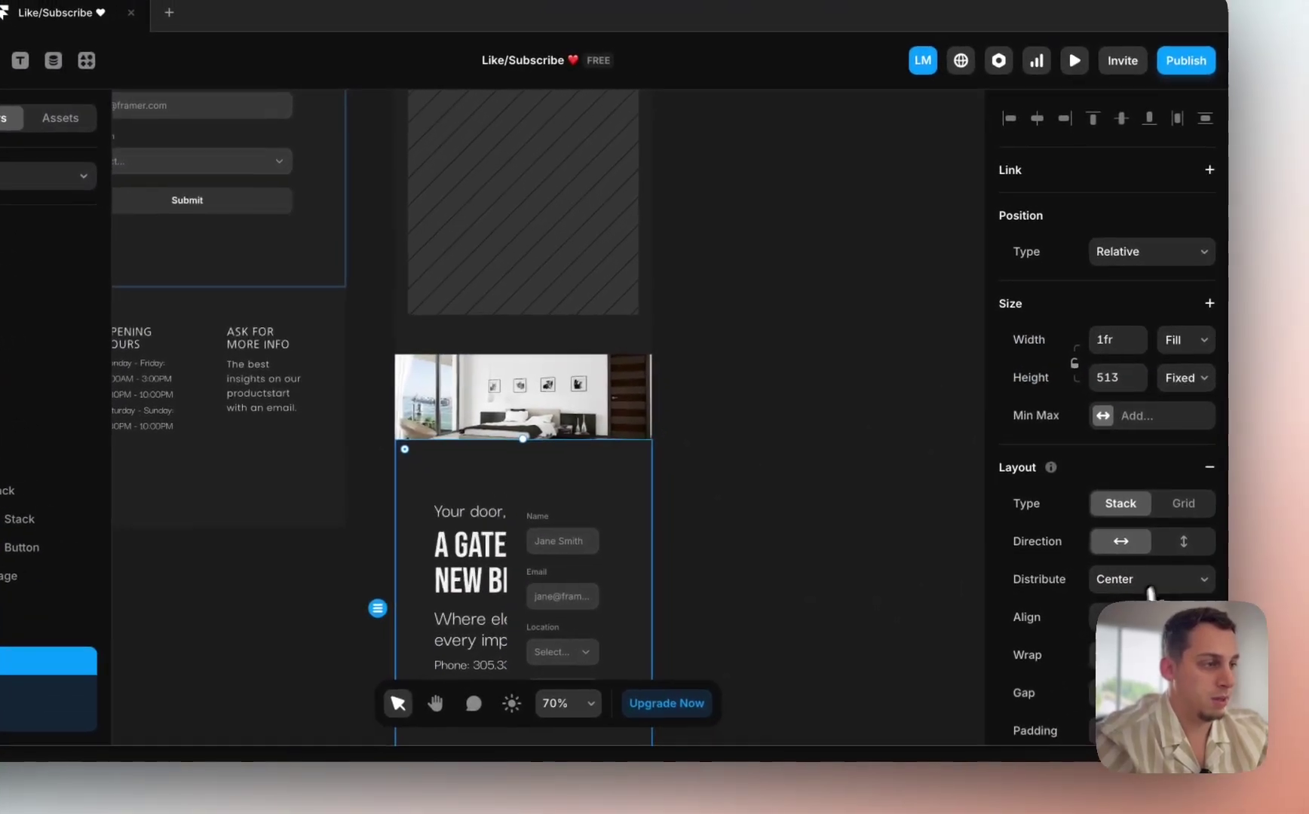
click(1183, 541)
scroll(667, 498, down, 1)
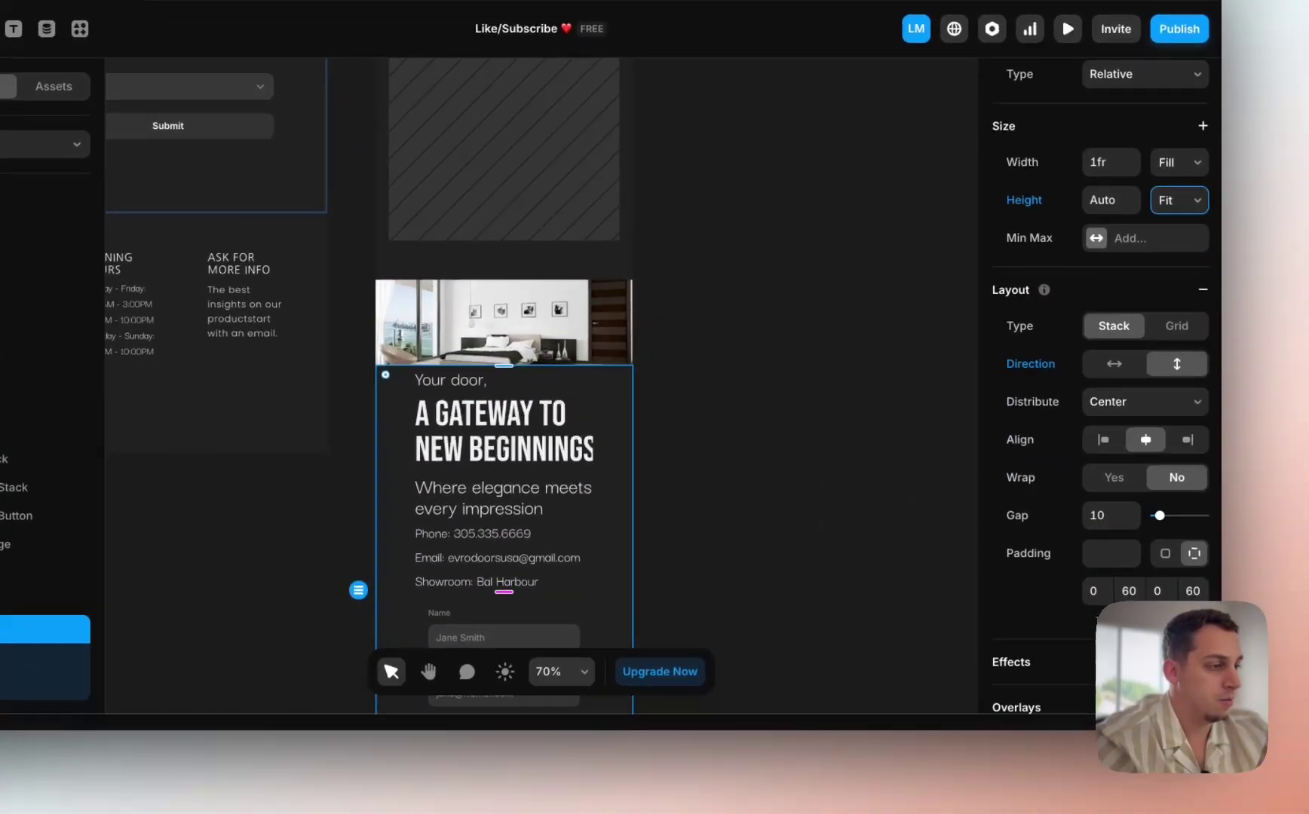
click(1082, 592)
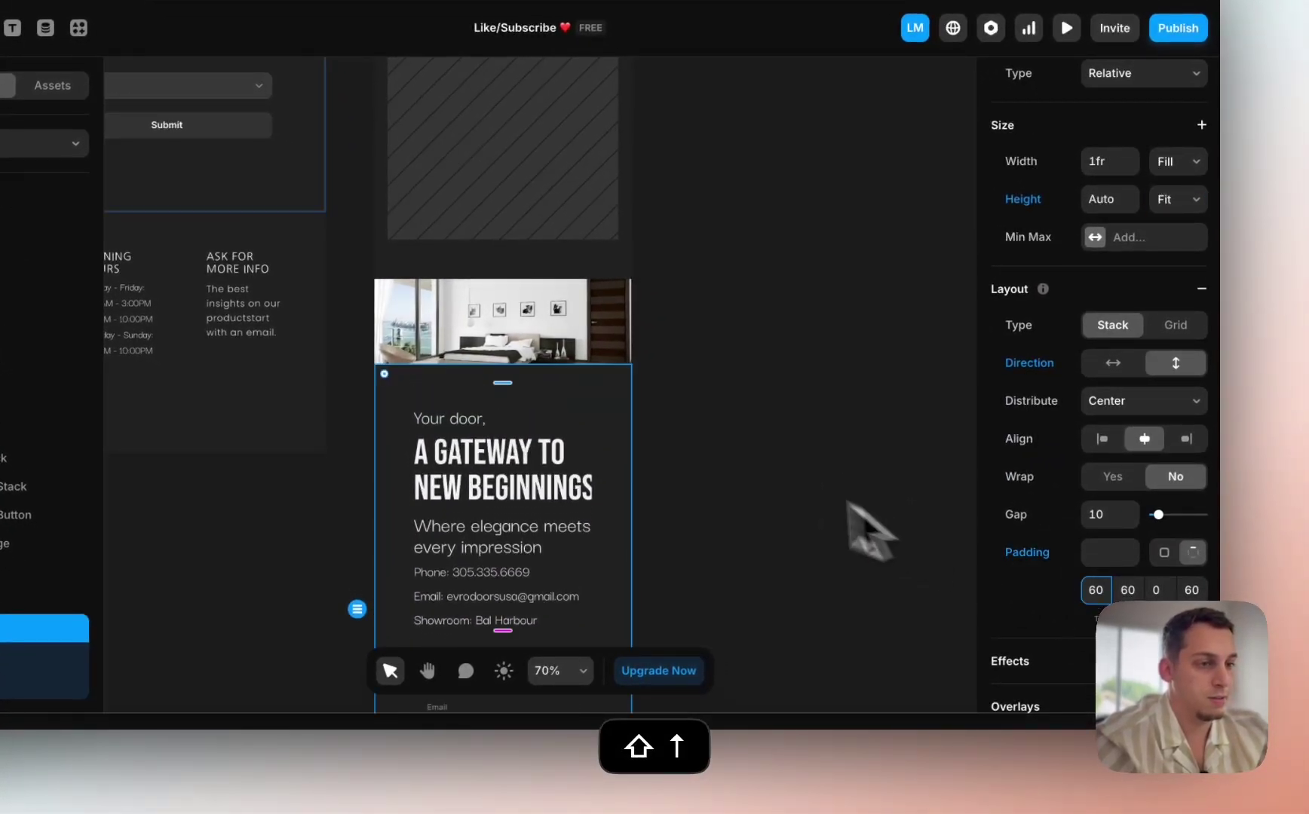
scroll(735, 486, down, 4)
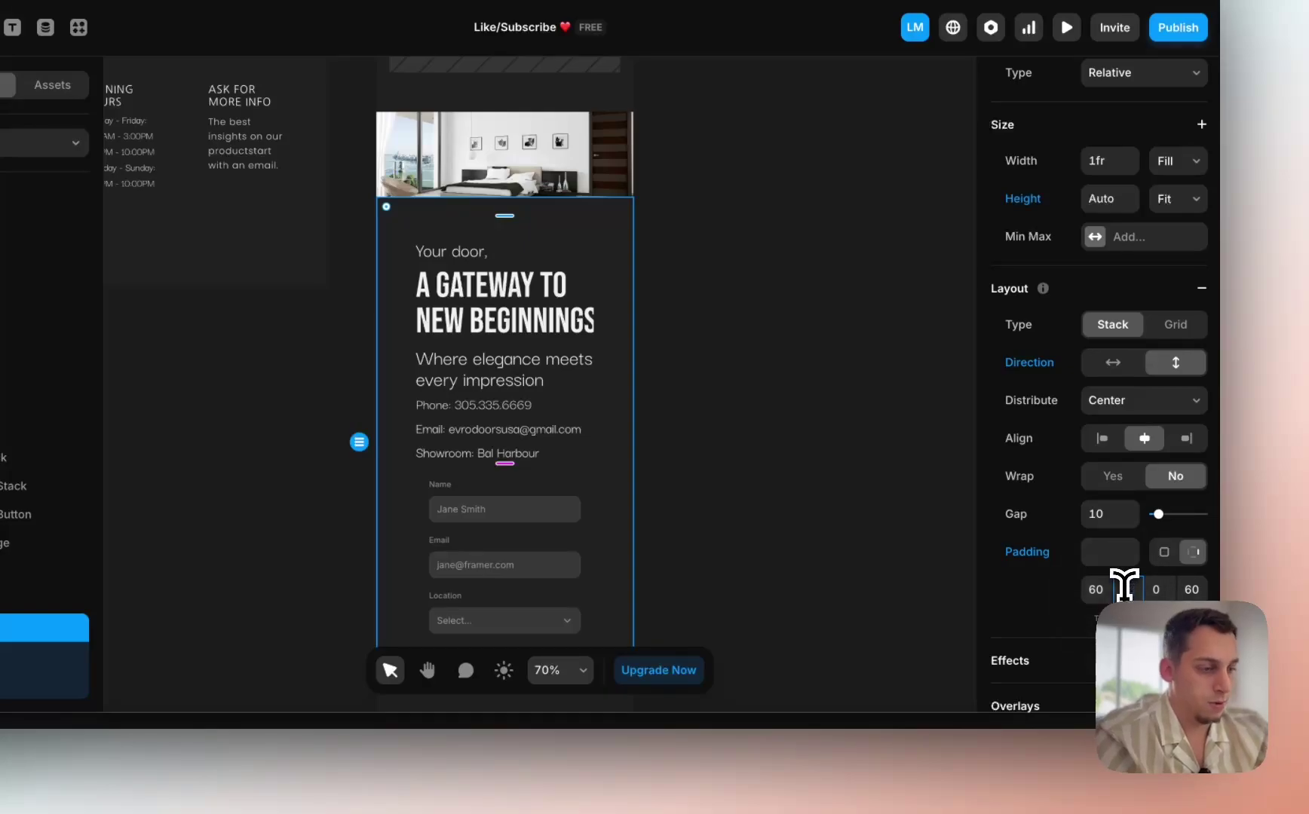
click(1142, 595)
text(20)
click(1197, 587)
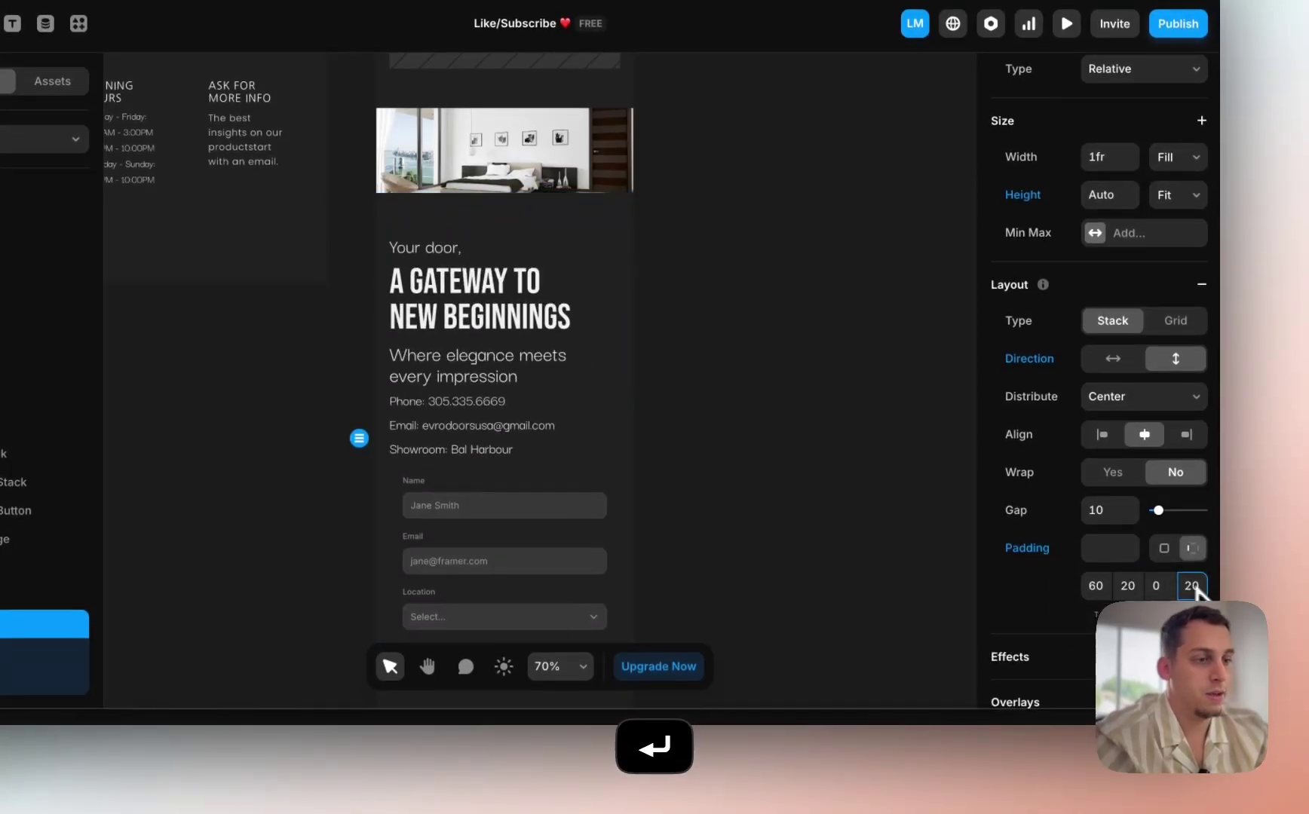
scroll(655, 494, down, 8)
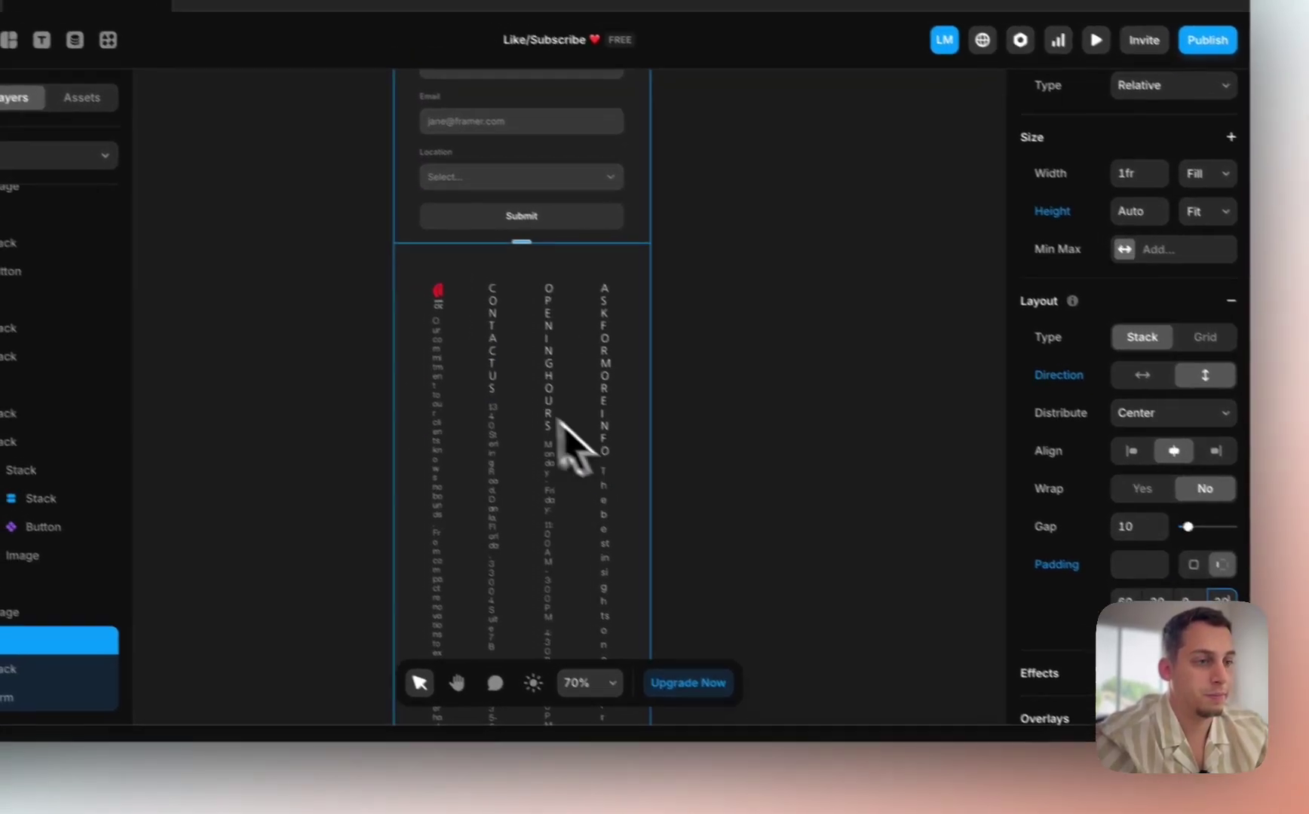
Step: Set the footer stack's left and right padding to 20 with a 40 gap
click(440, 359)
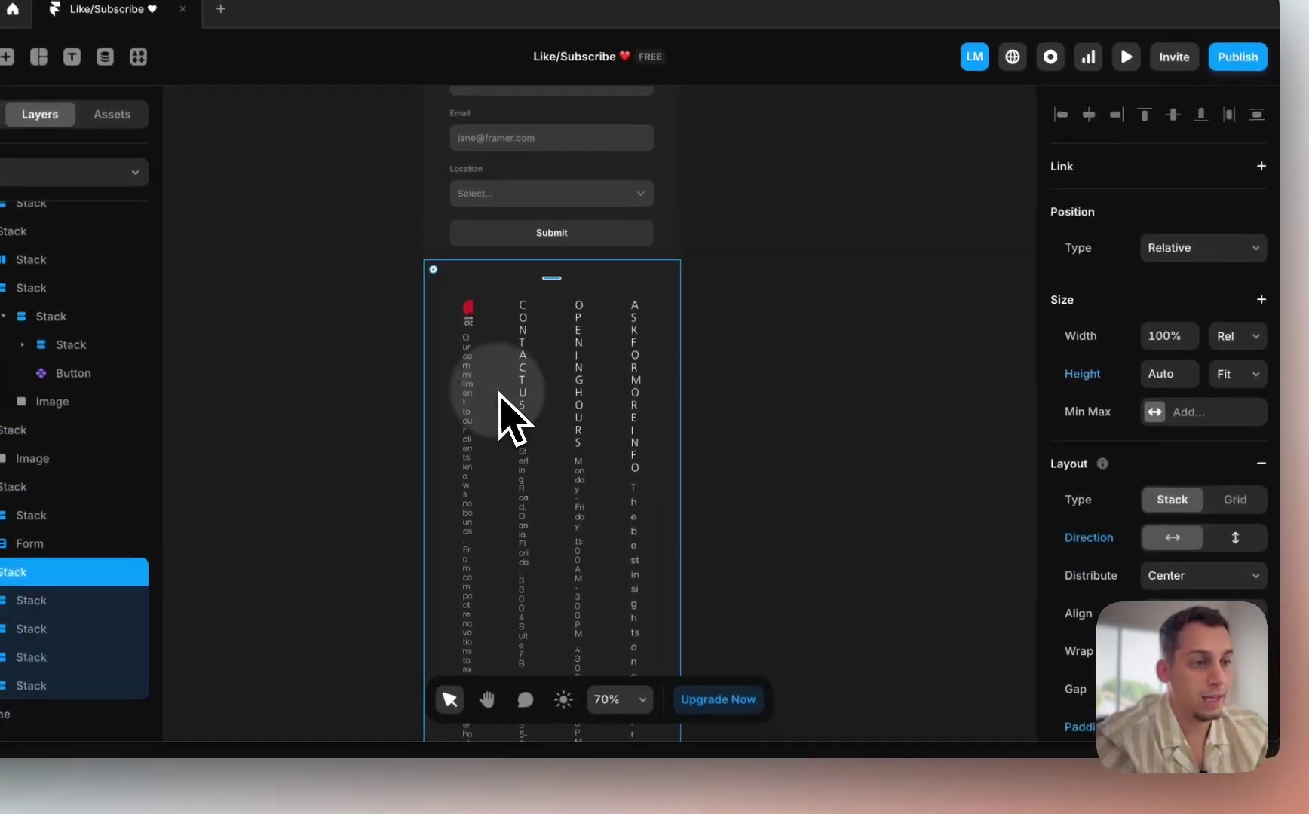
scroll(1161, 452, down, 4)
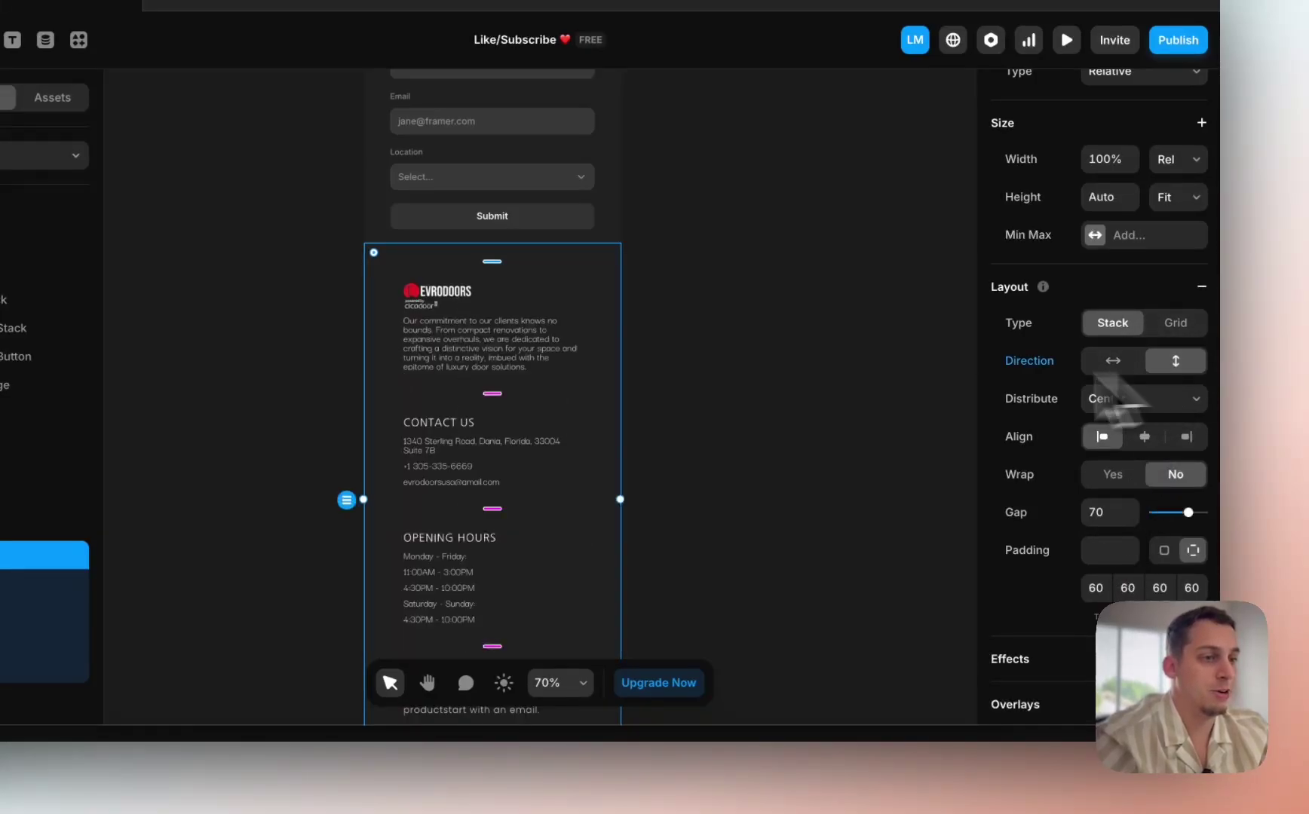
scroll(656, 478, down, 2)
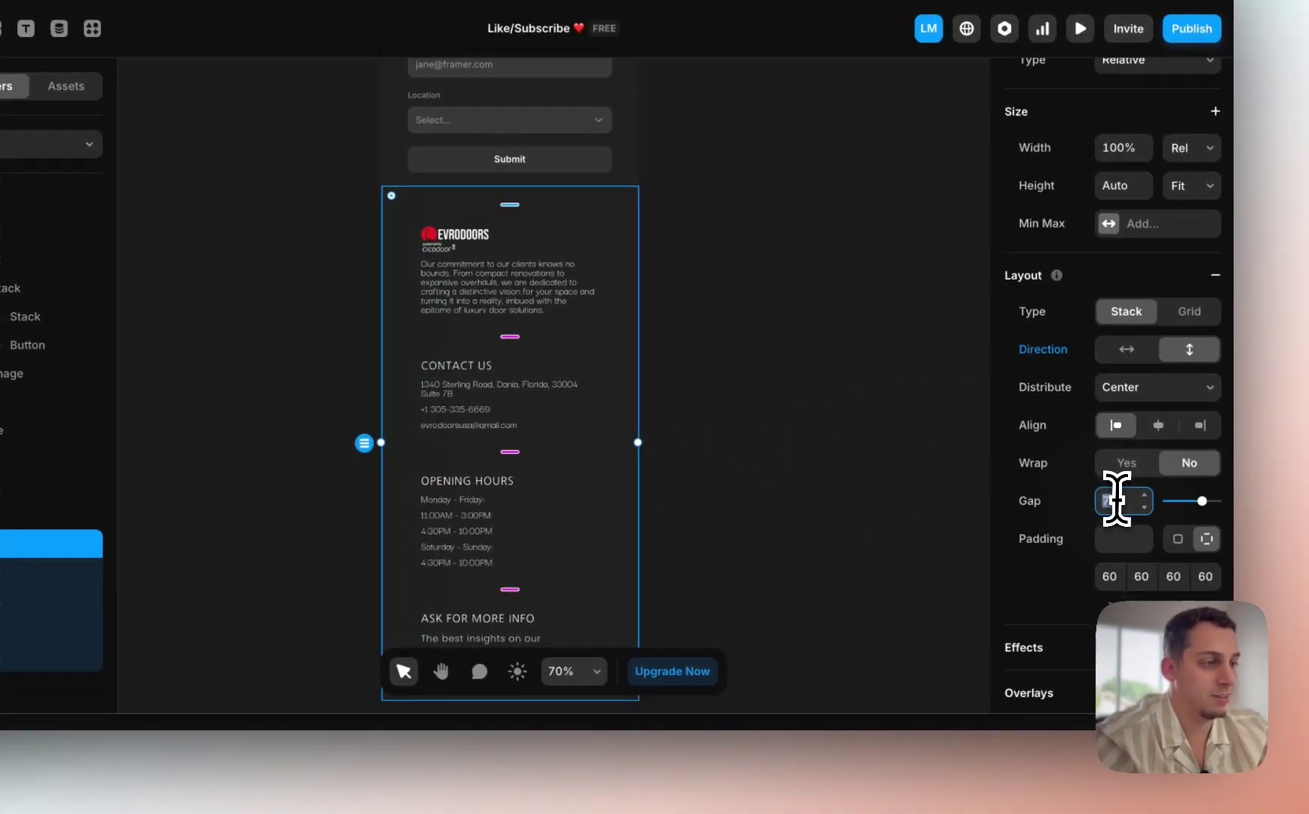
scroll(573, 479, down, 2)
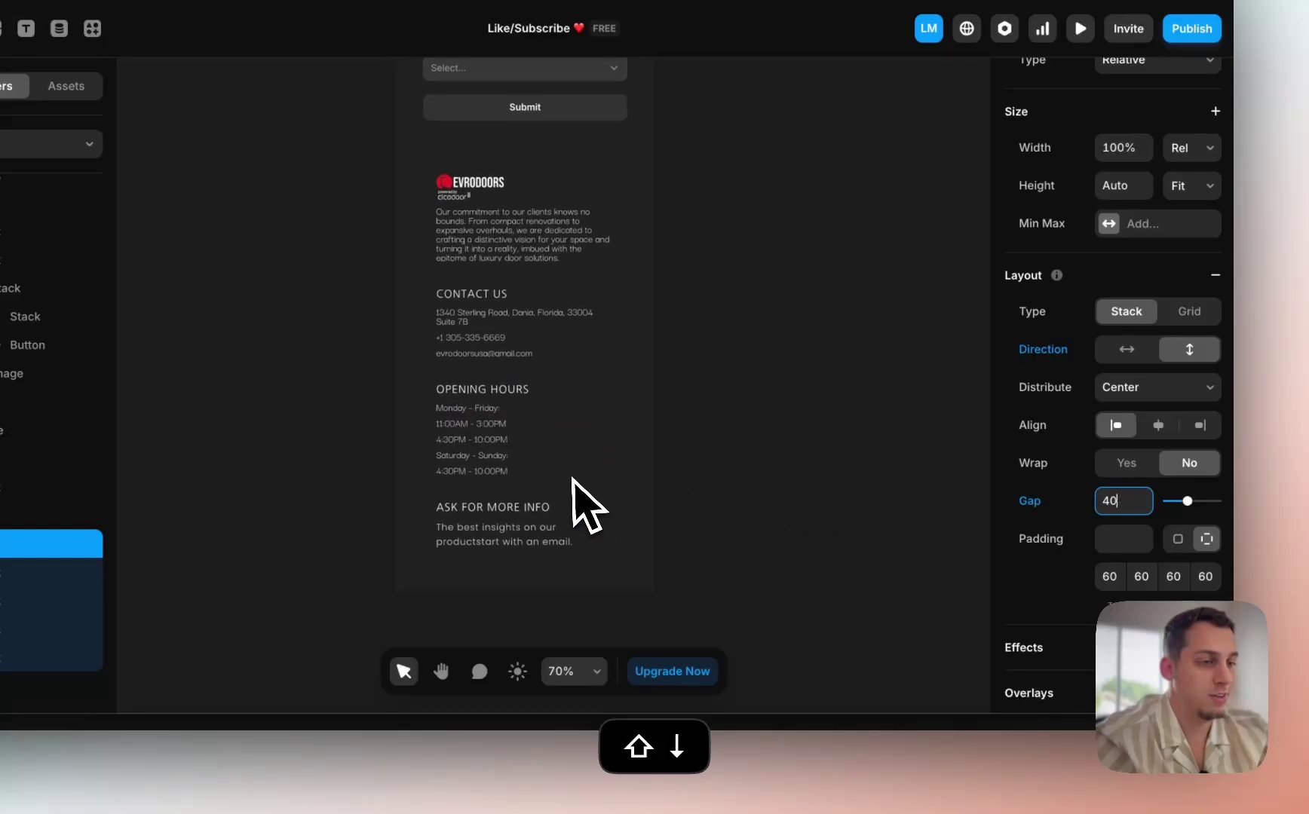
click(1142, 576)
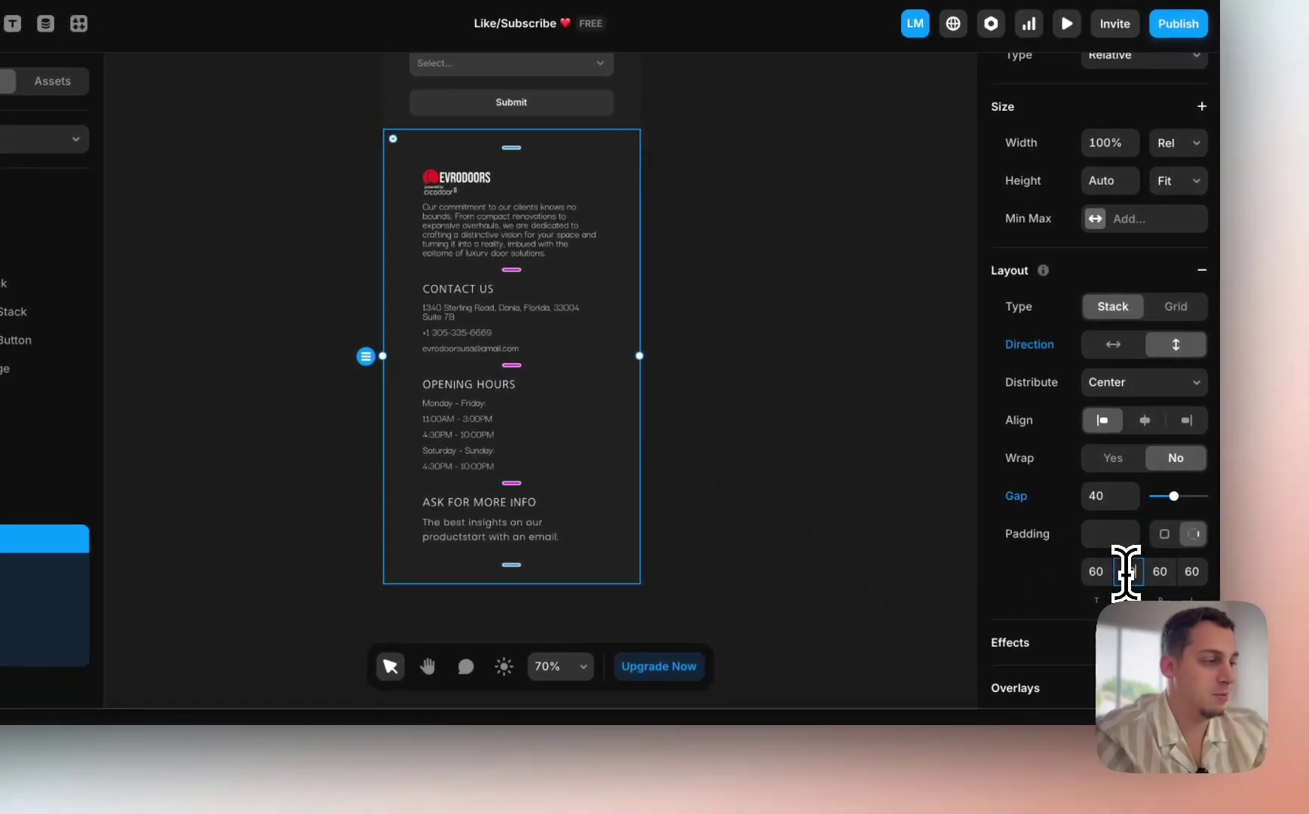
click(1182, 572)
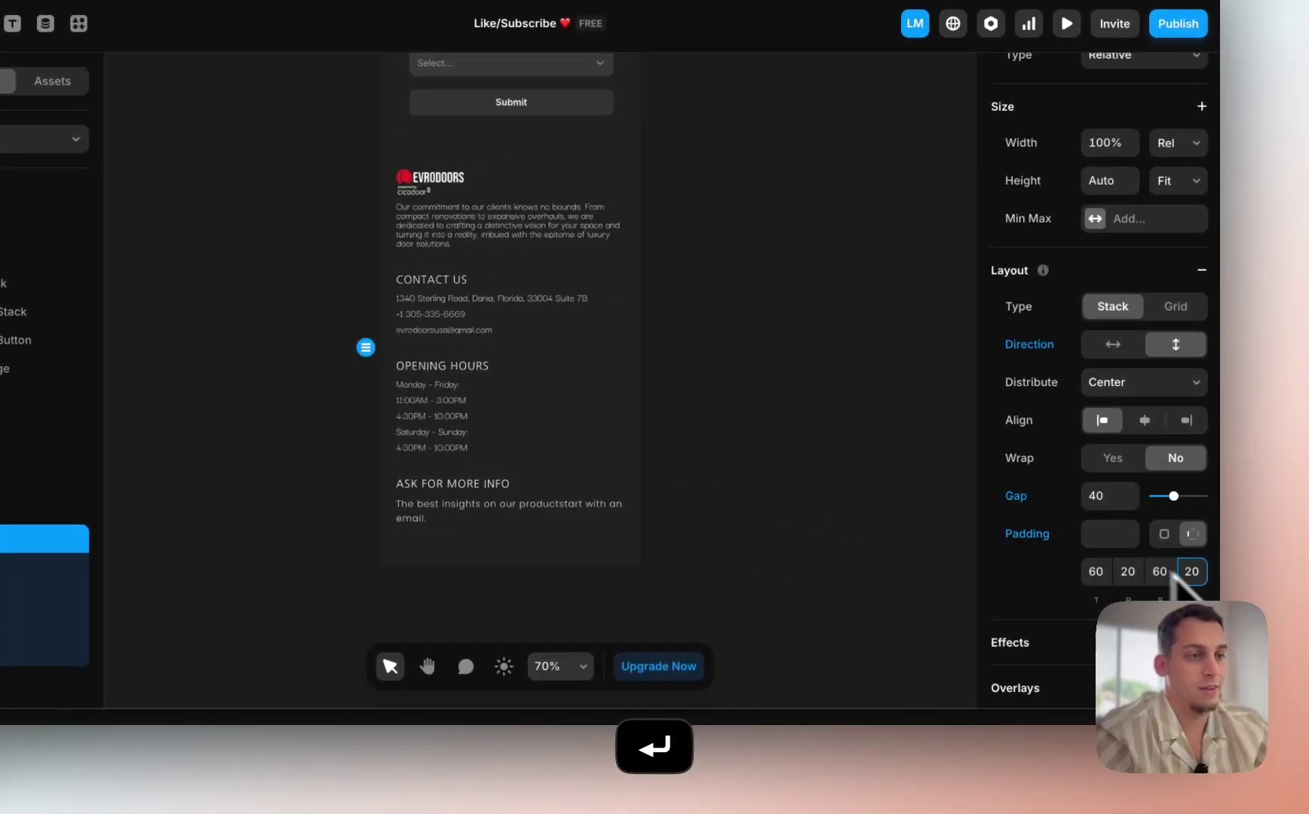
click(818, 525)
scroll(812, 524, down, 8)
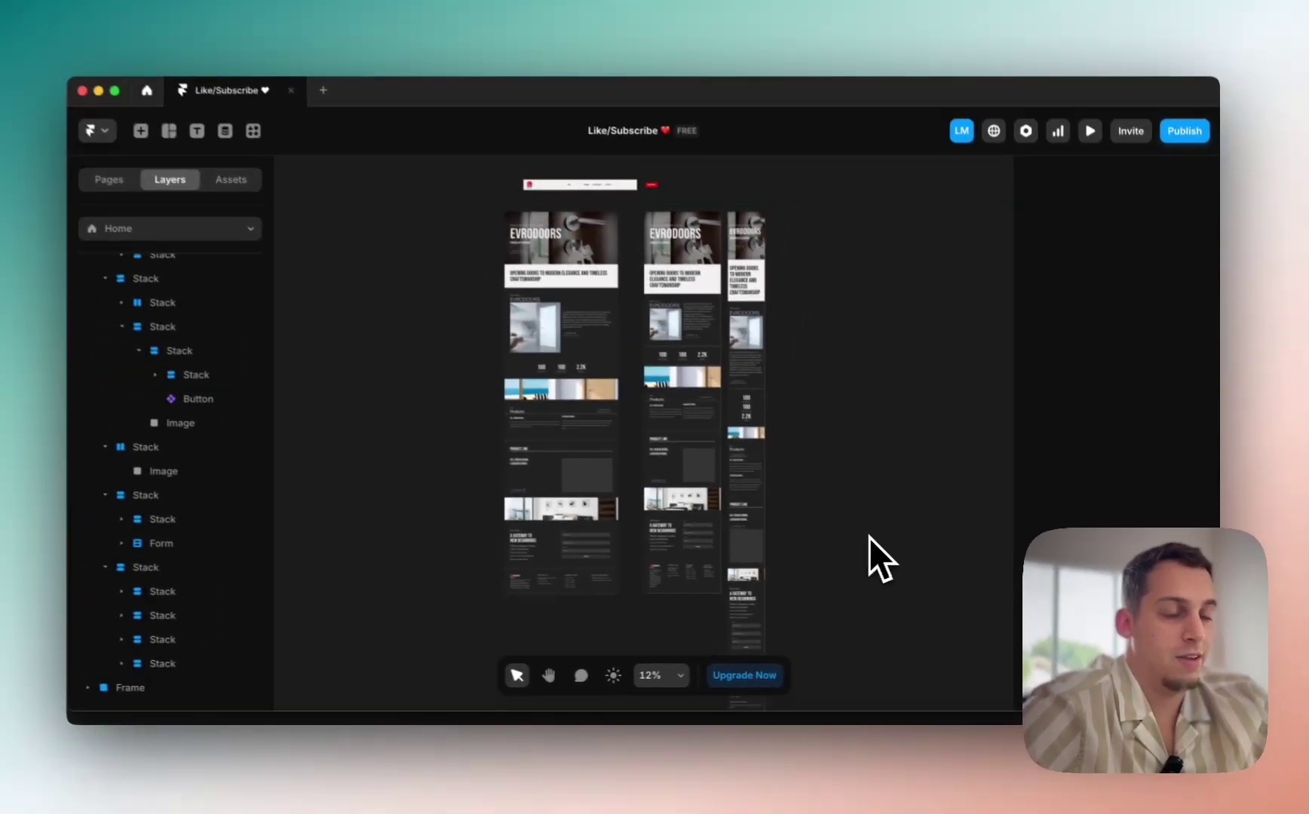
scroll(599, 579, up, 5)
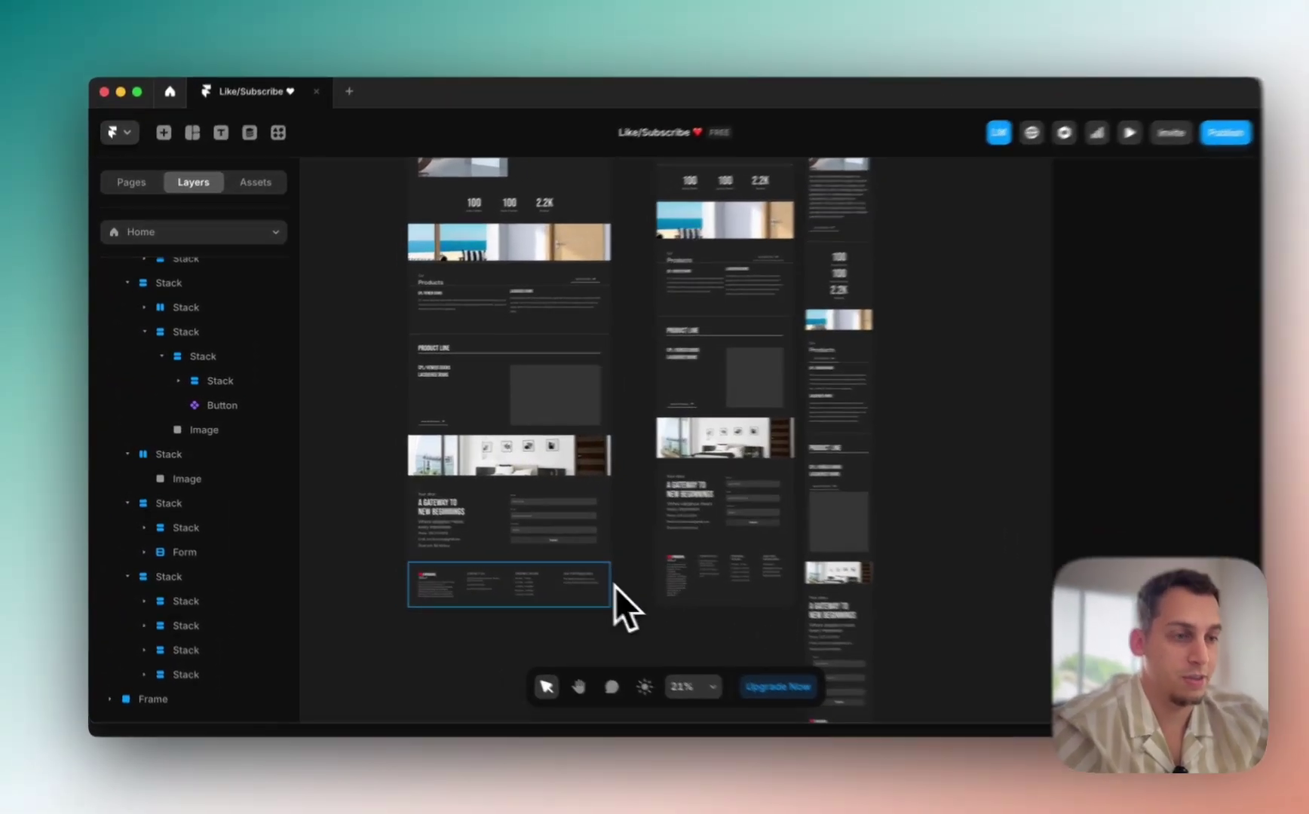
click(566, 588)
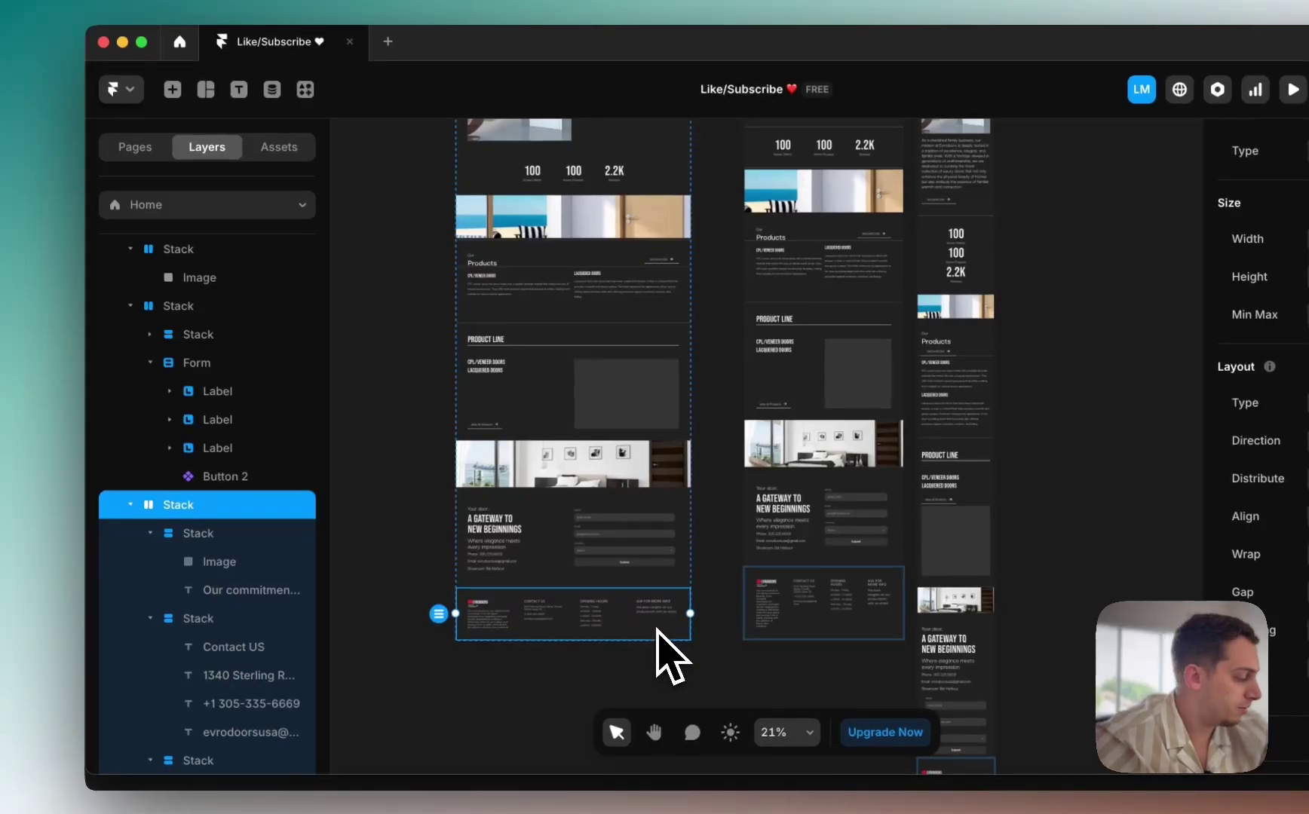
scroll(562, 614, up, 4)
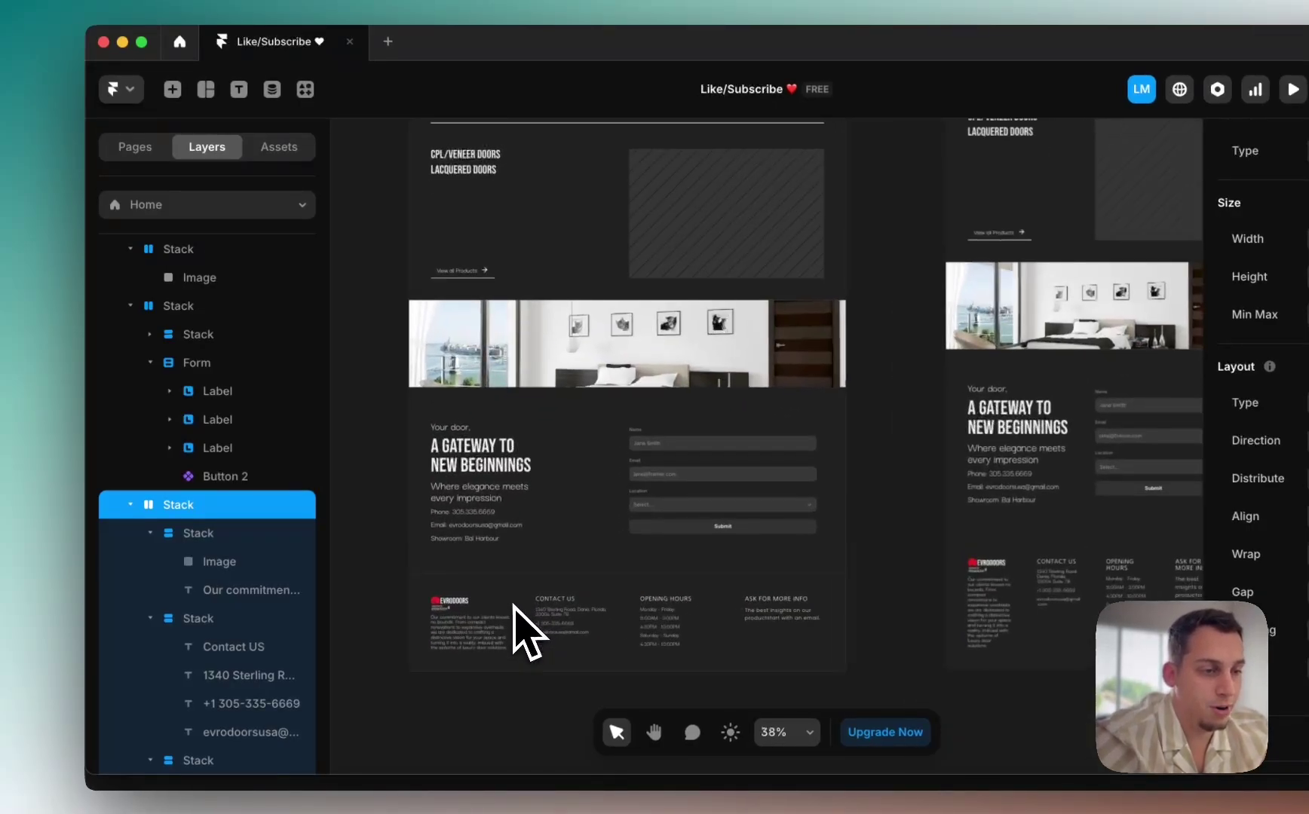
scroll(527, 633, up, 1)
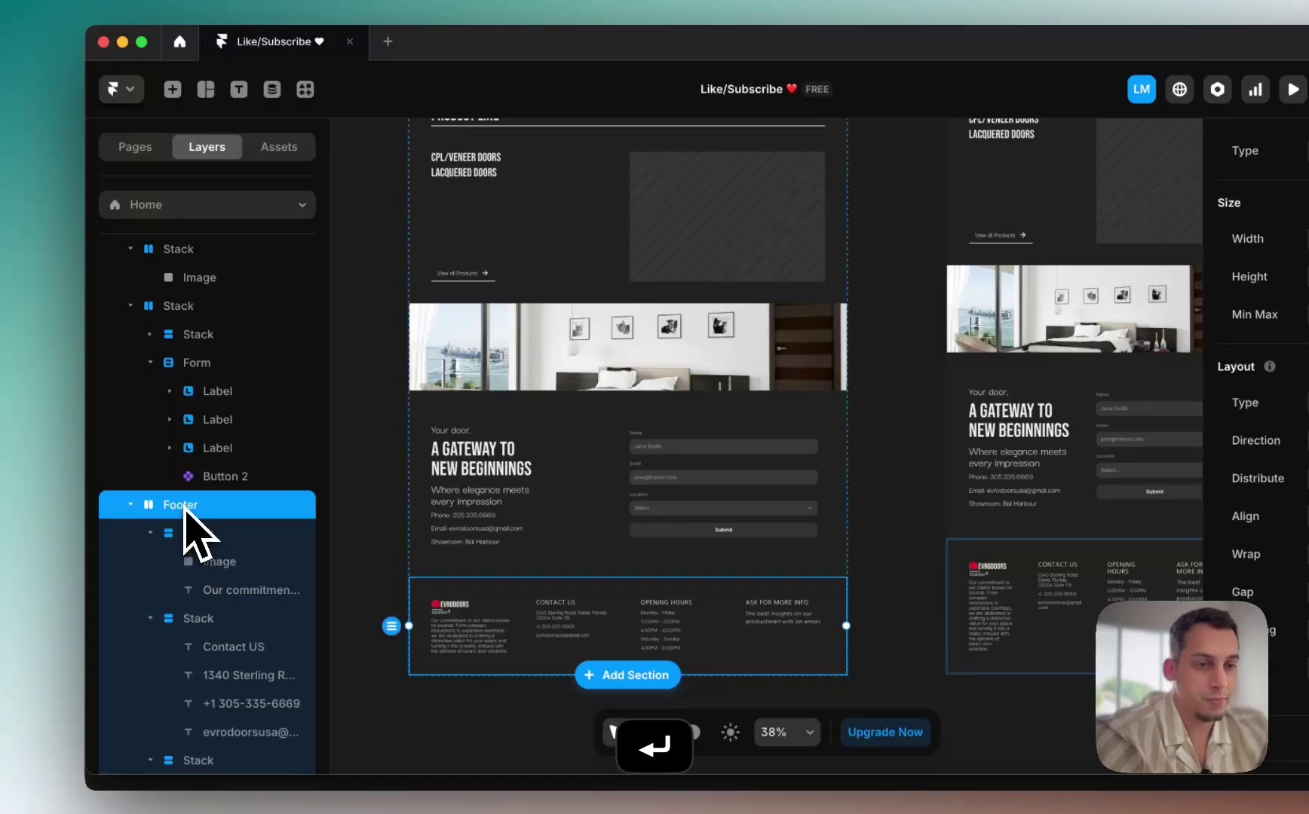
Step: Create a Footer component from the footer stack, then go back to the Home page
right_click(433, 587)
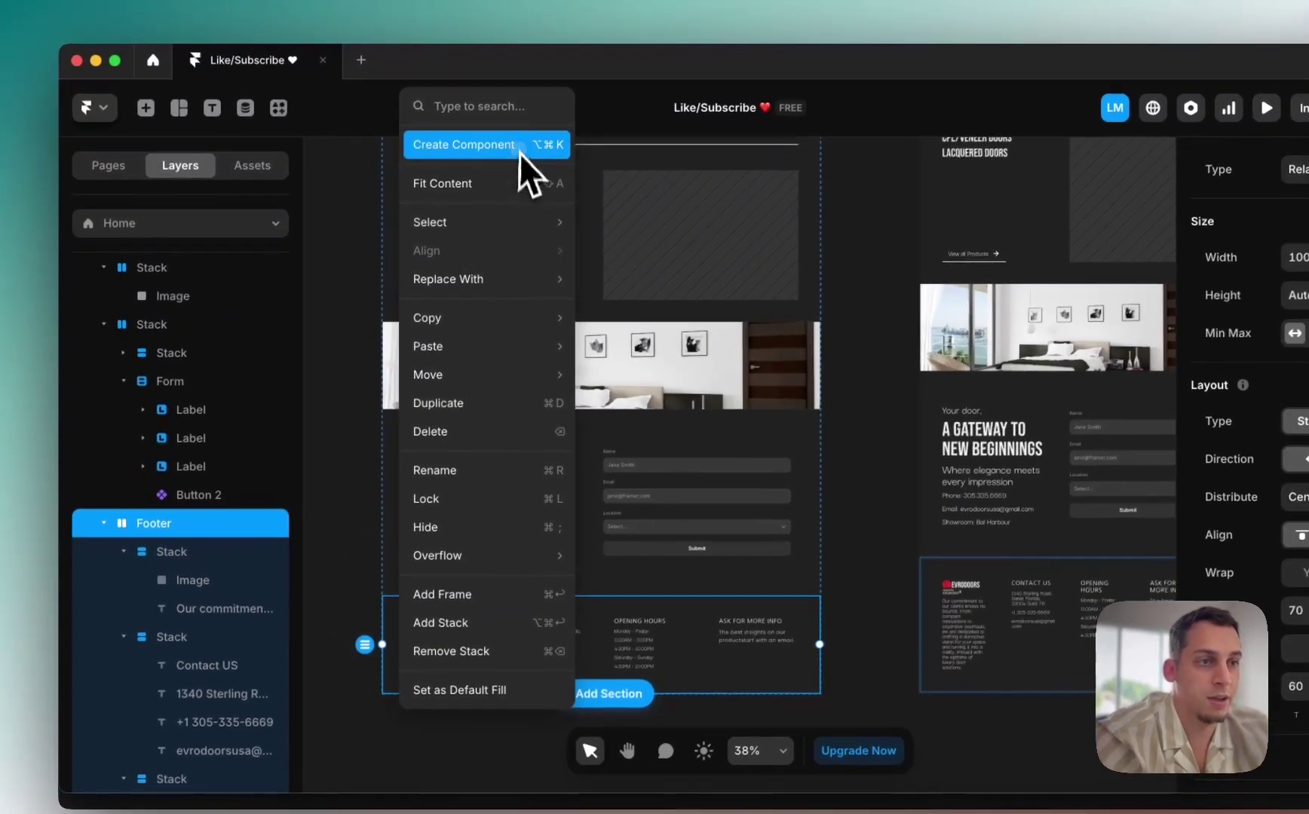
click(528, 128)
key(Return)
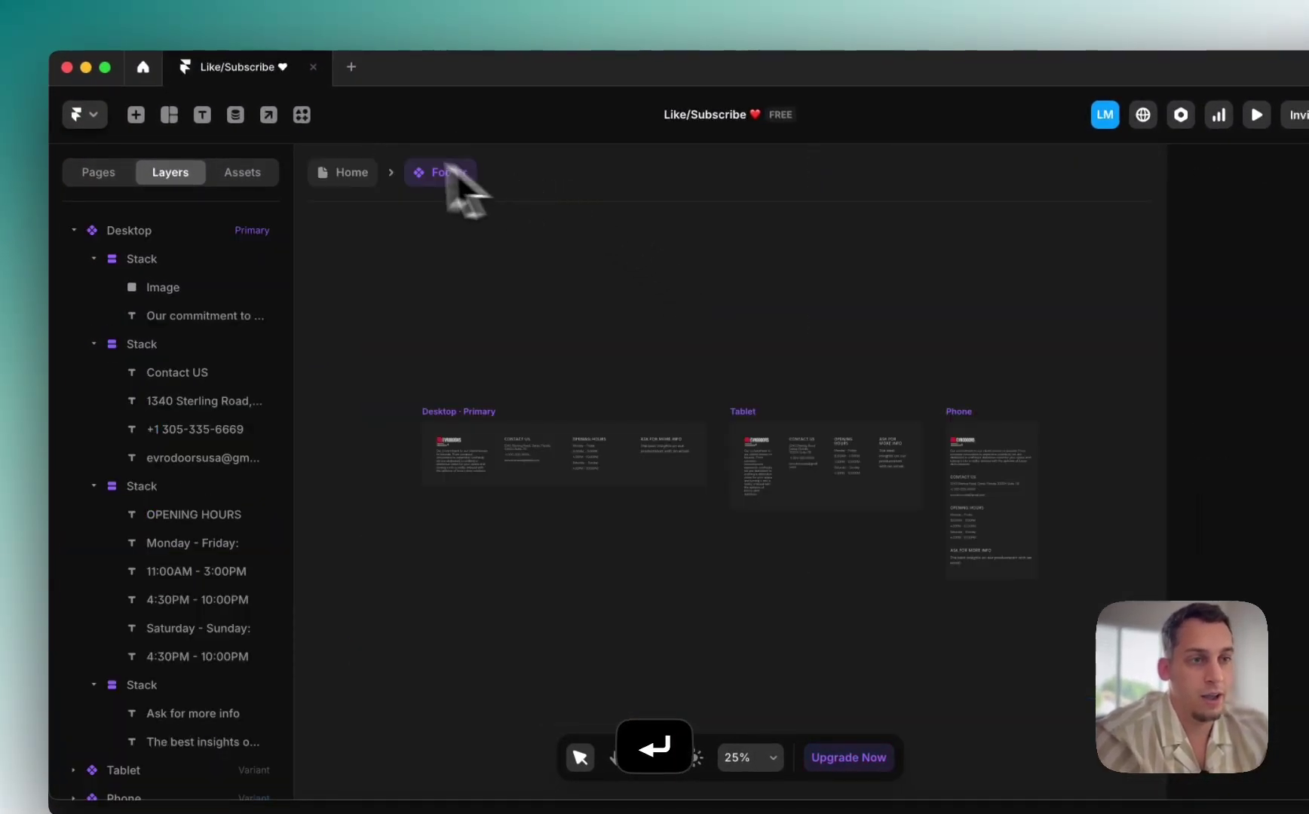
click(351, 175)
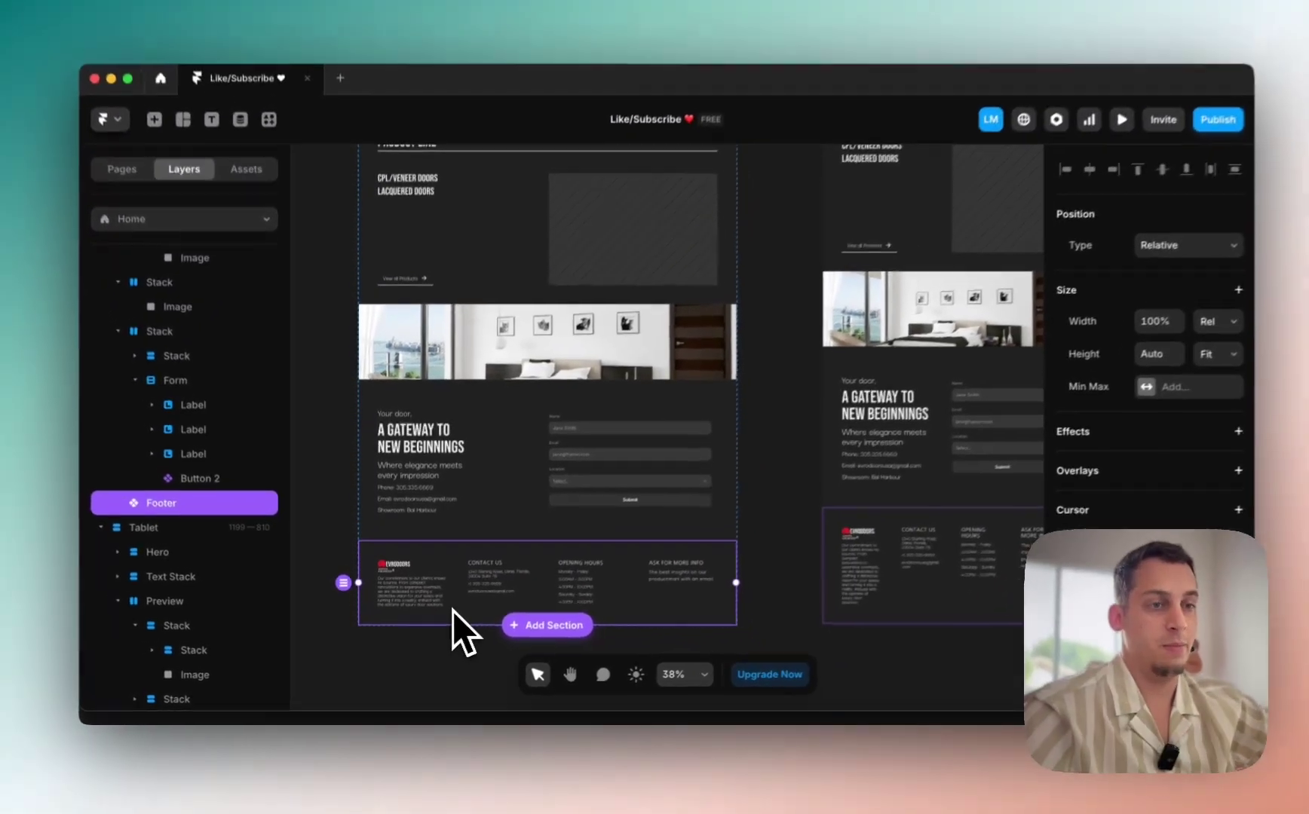
scroll(469, 591, up, 10)
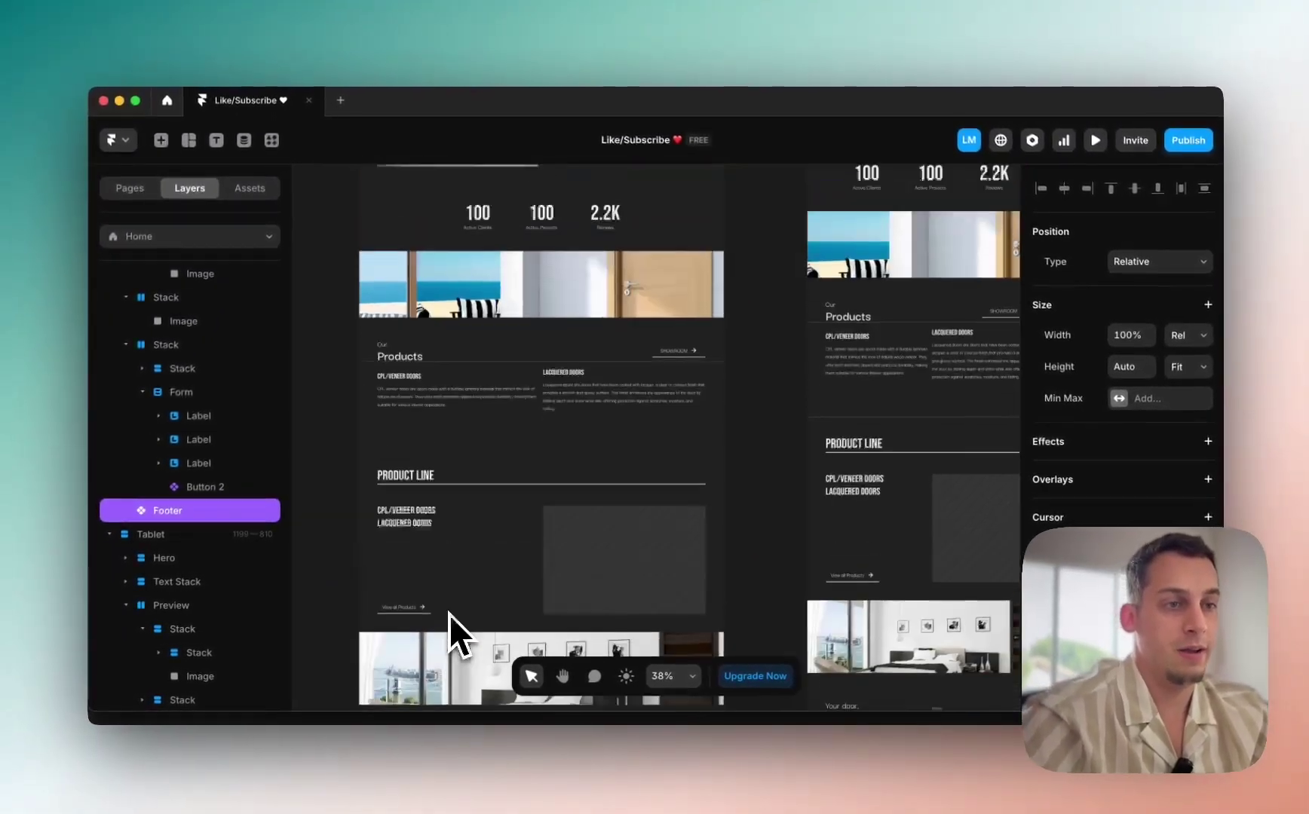
scroll(453, 466, up, 3)
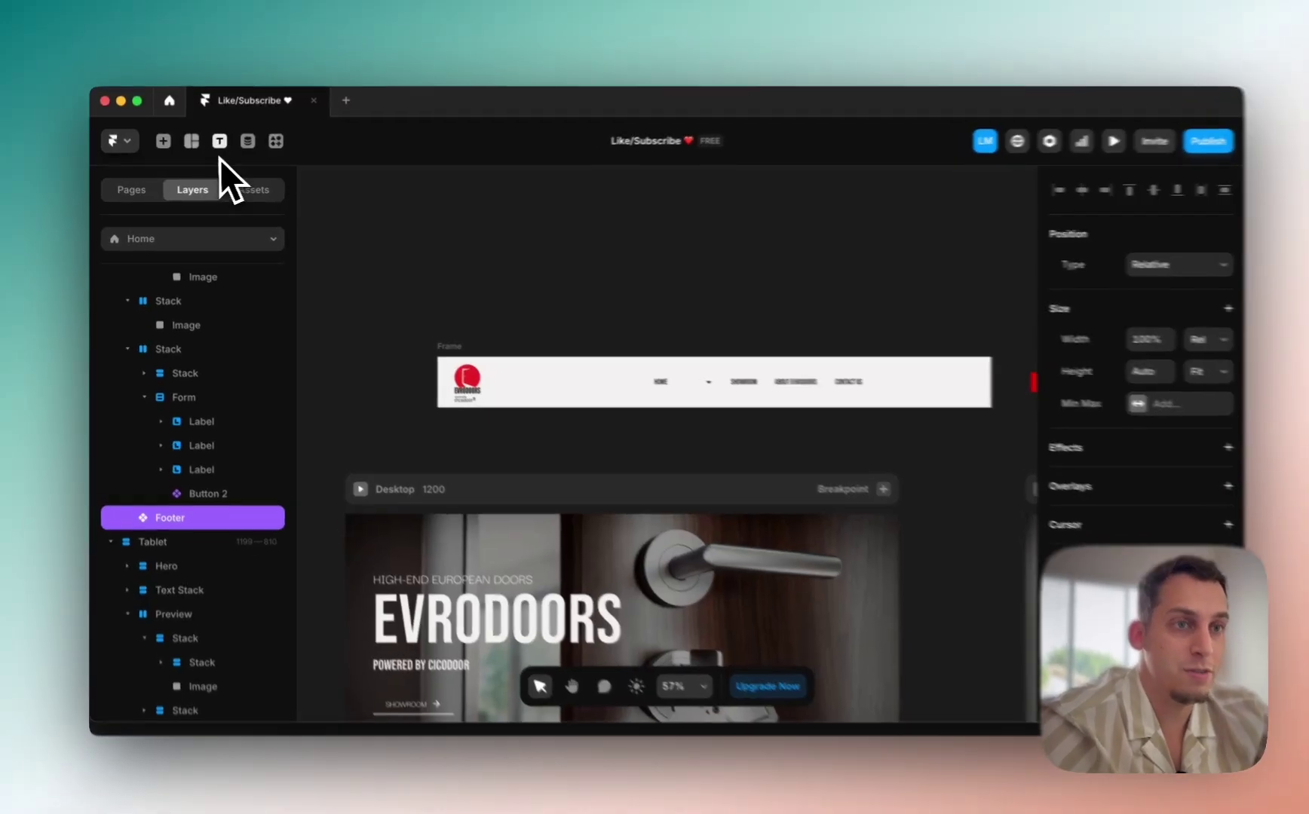
Step: Launch the Kompa plugin and place its Navbar 1 block above the Desktop Hero section
click(162, 143)
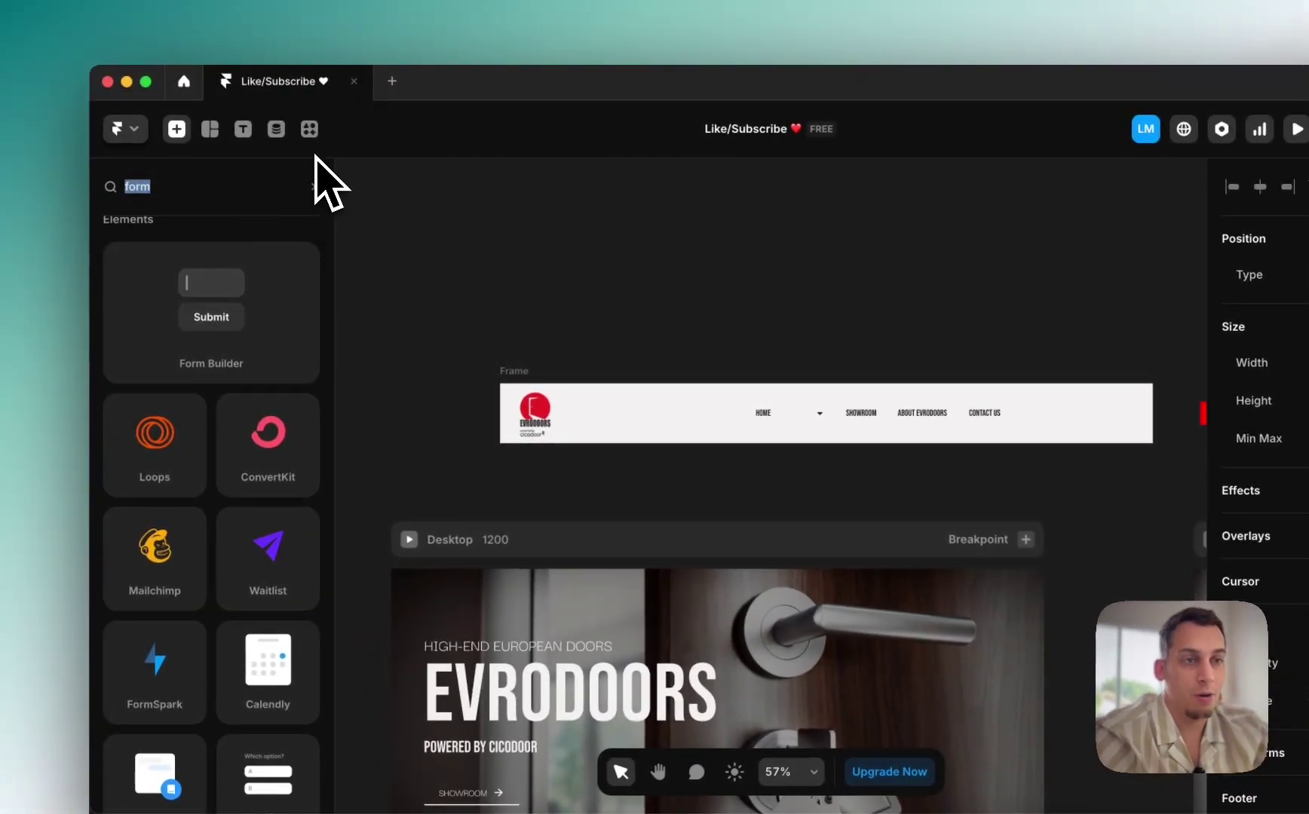
click(309, 130)
text(ko)
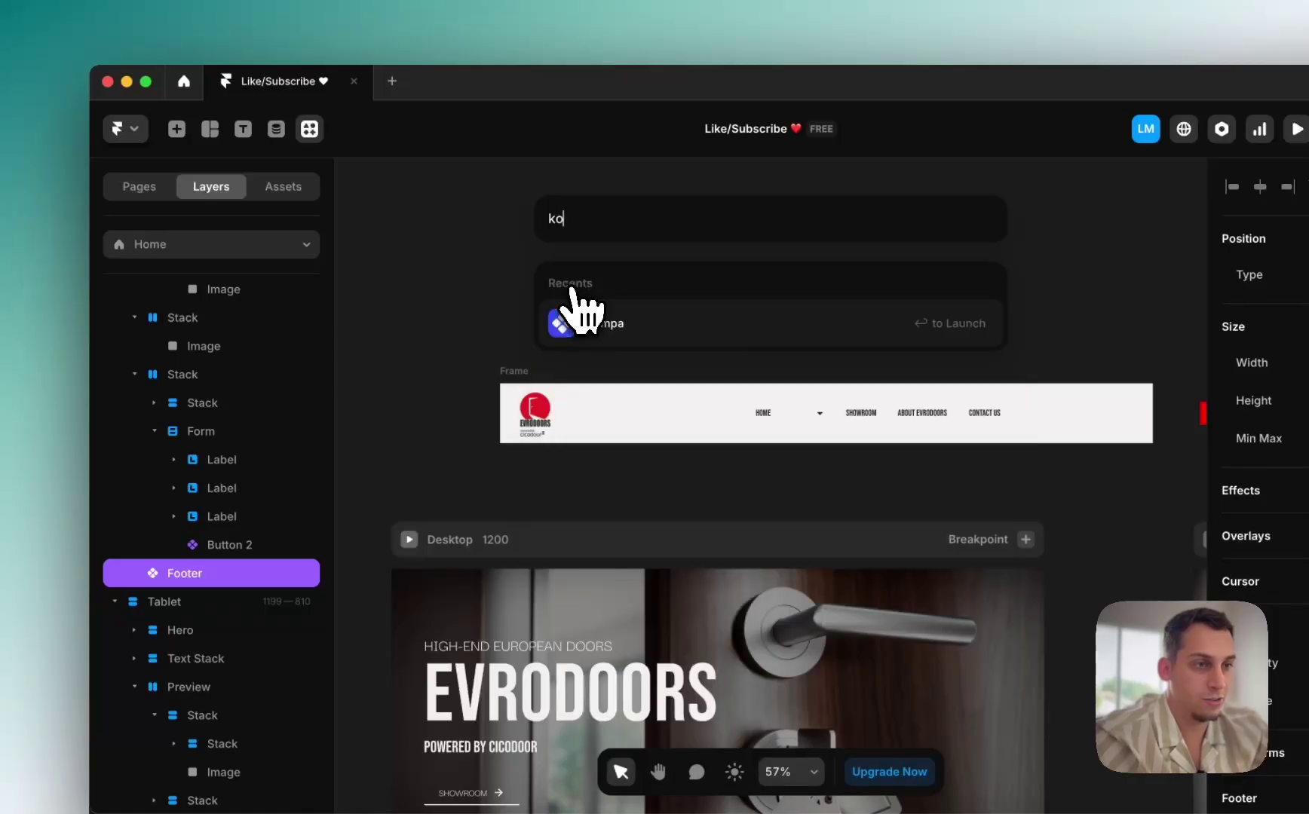
click(613, 340)
click(490, 663)
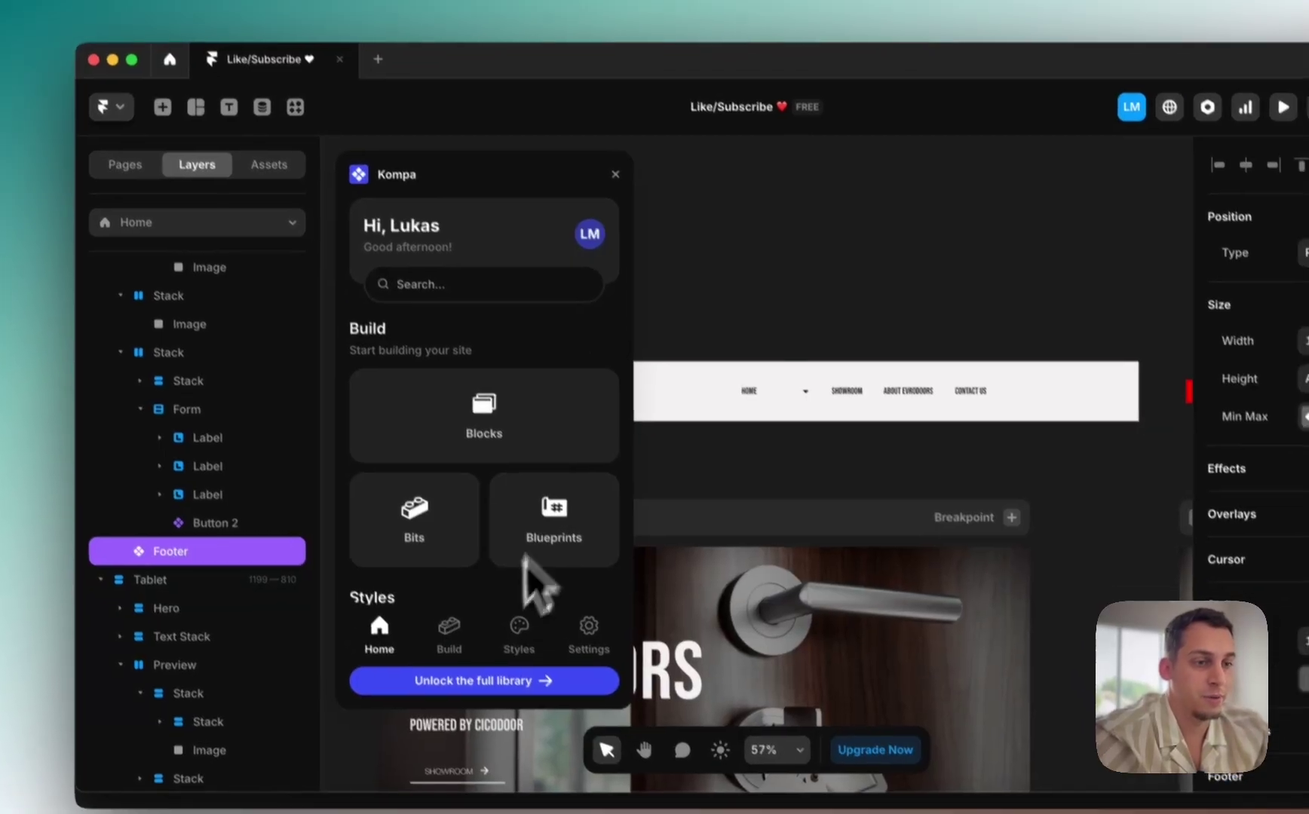
click(499, 426)
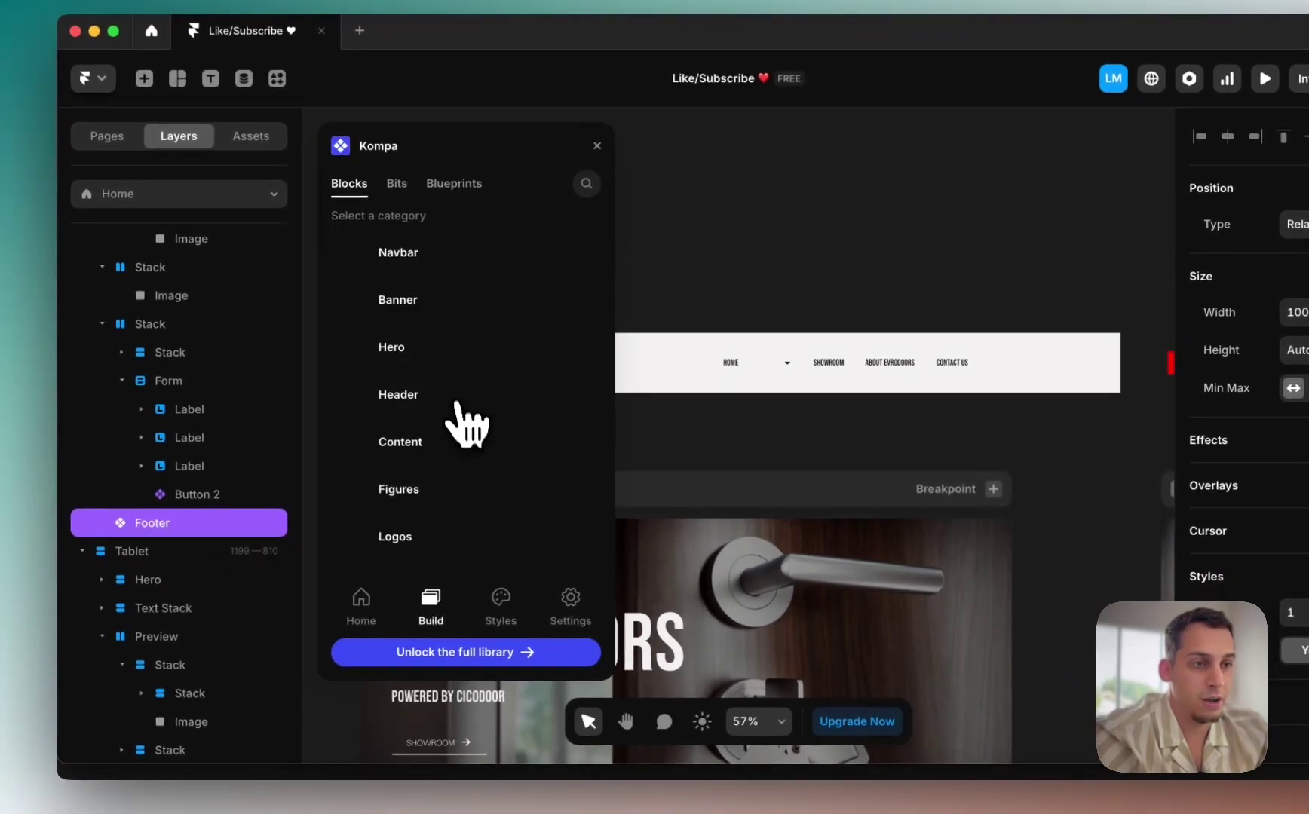
click(408, 260)
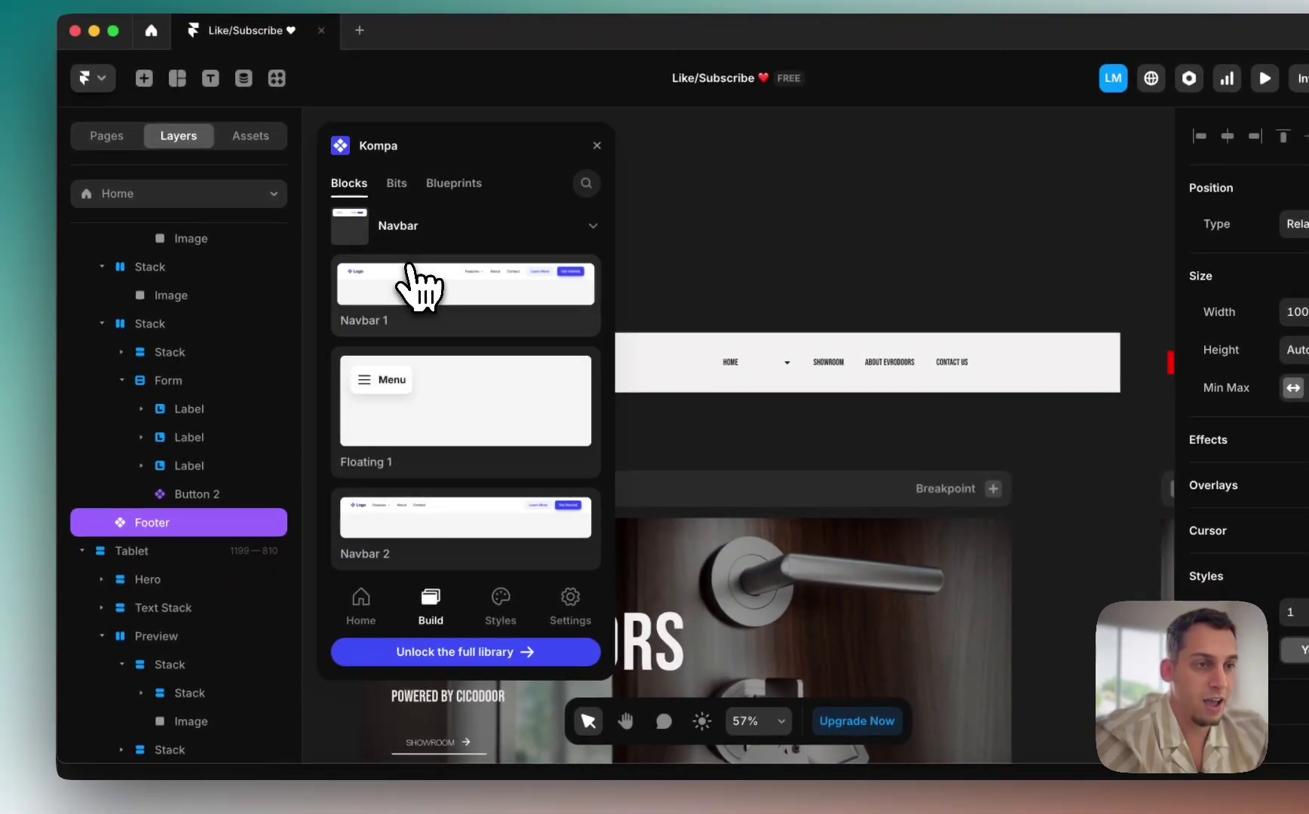
drag(413, 302, 599, 528)
drag(233, 475, 181, 284)
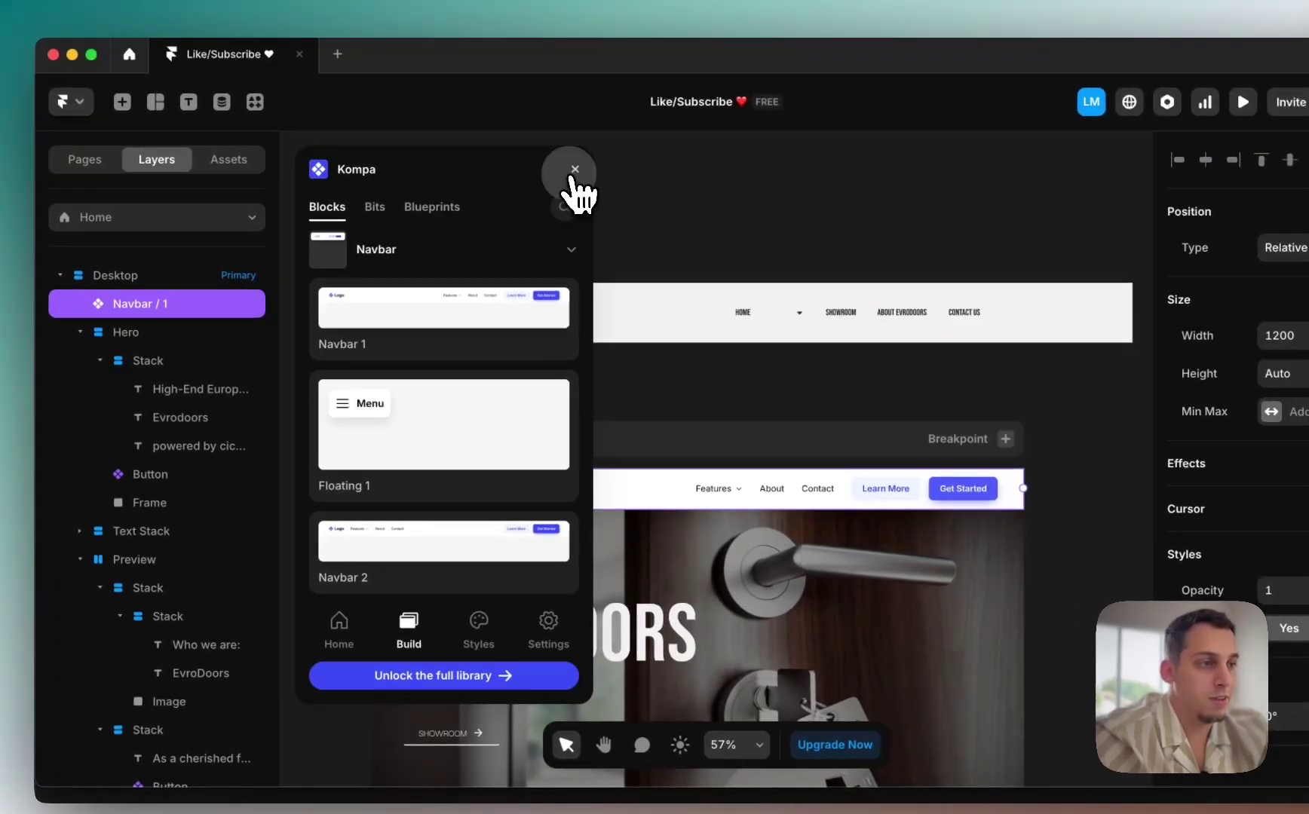
Step: Close Kompa, move the old header aside, and unlink the navbar into a local component
click(574, 171)
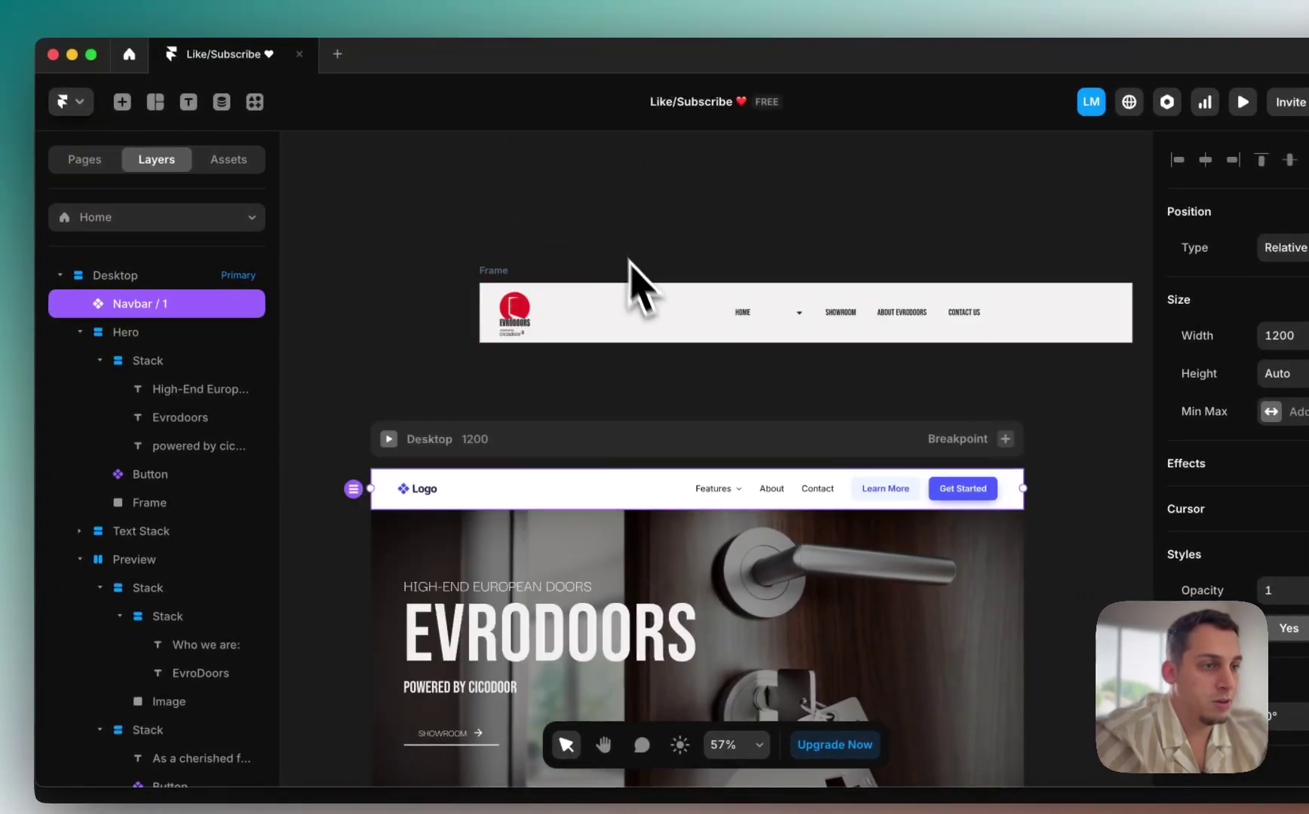
drag(638, 291, 494, 355)
drag(481, 283, 575, 324)
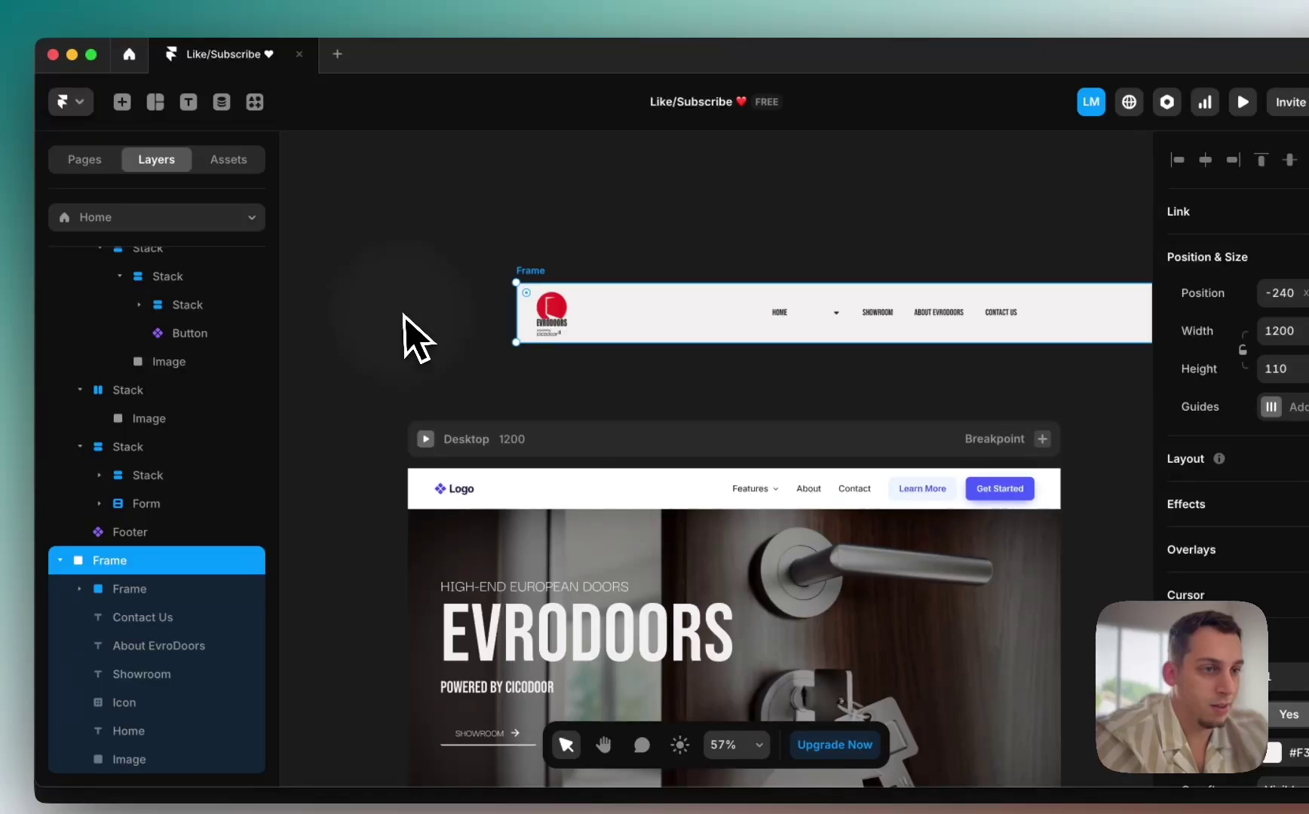
double_click(485, 496)
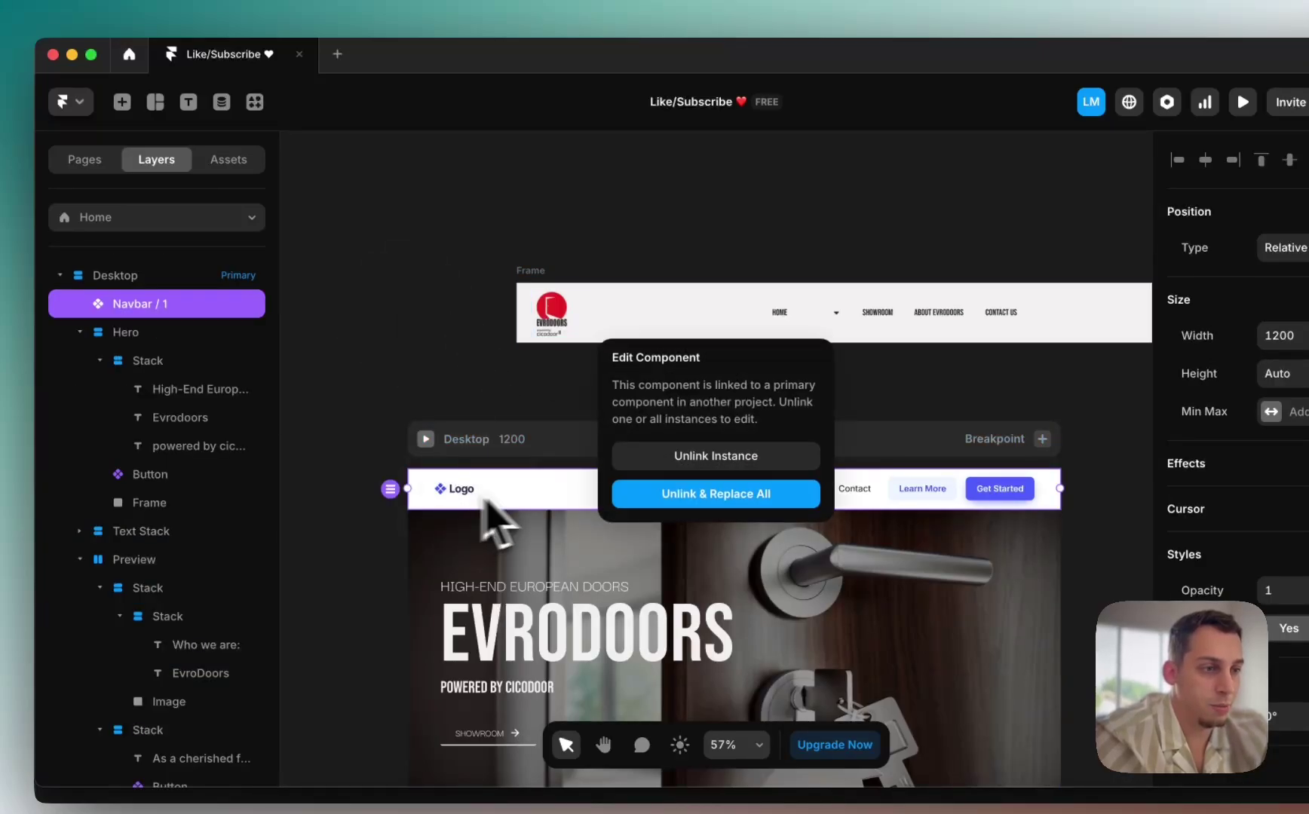
click(665, 495)
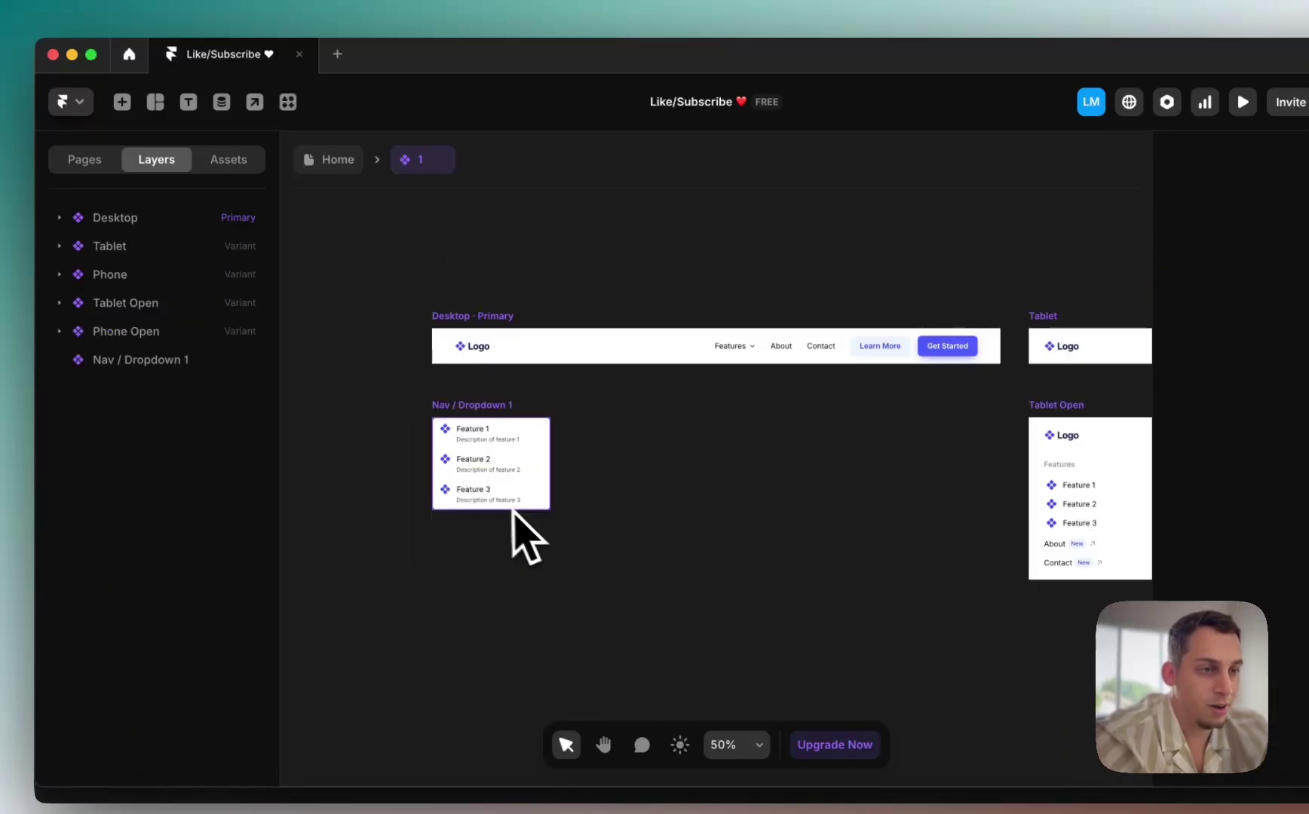
Step: Paste the old header's EVRODOORS logo image into the navbar's Logo stack
click(479, 347)
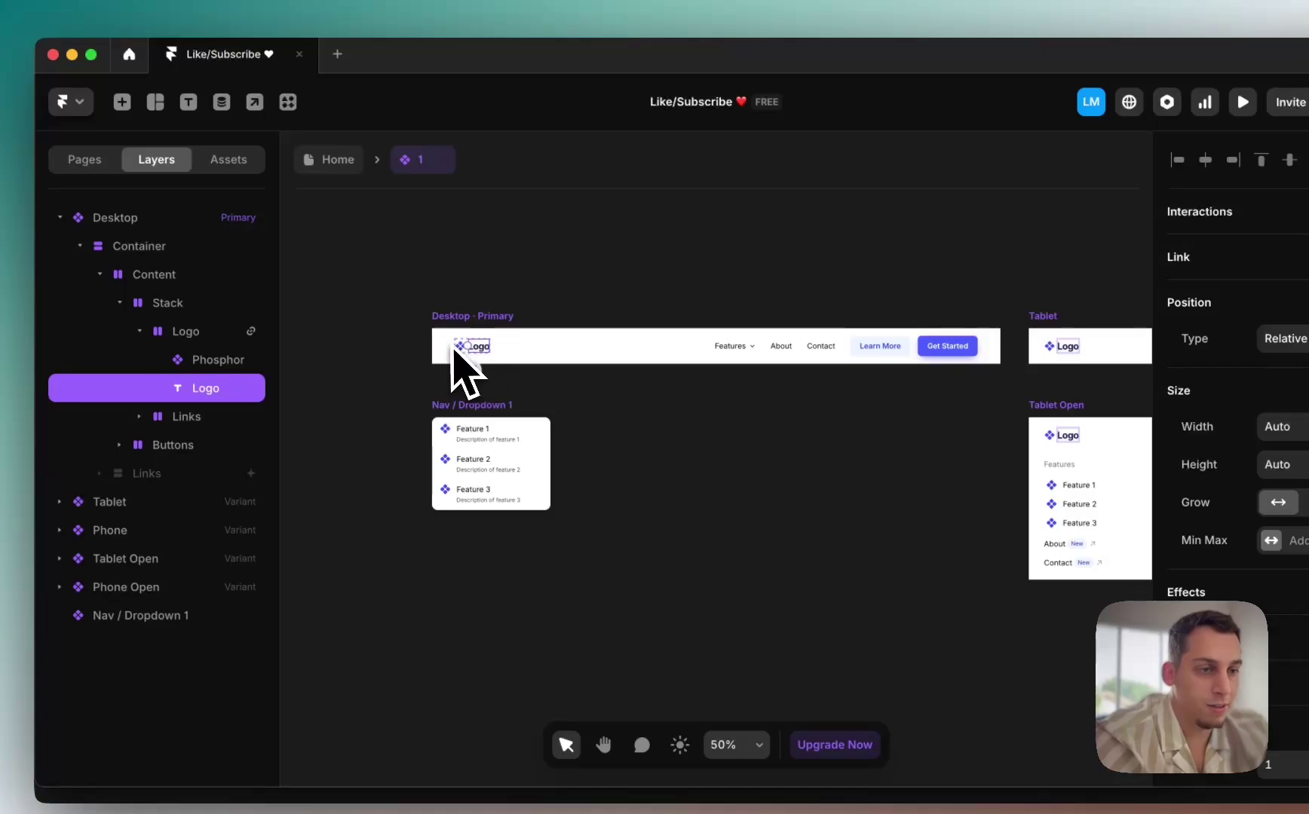
click(338, 159)
click(561, 320)
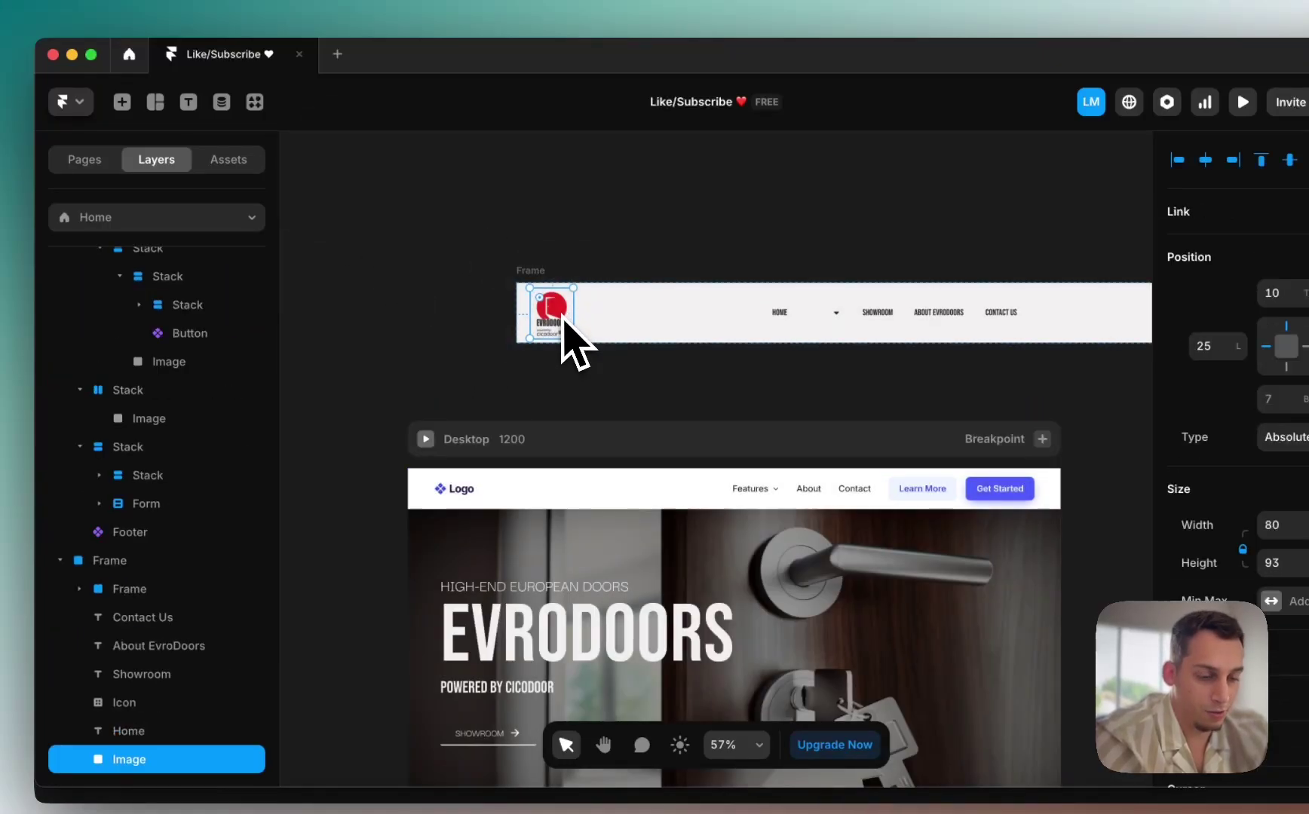
double_click(495, 490)
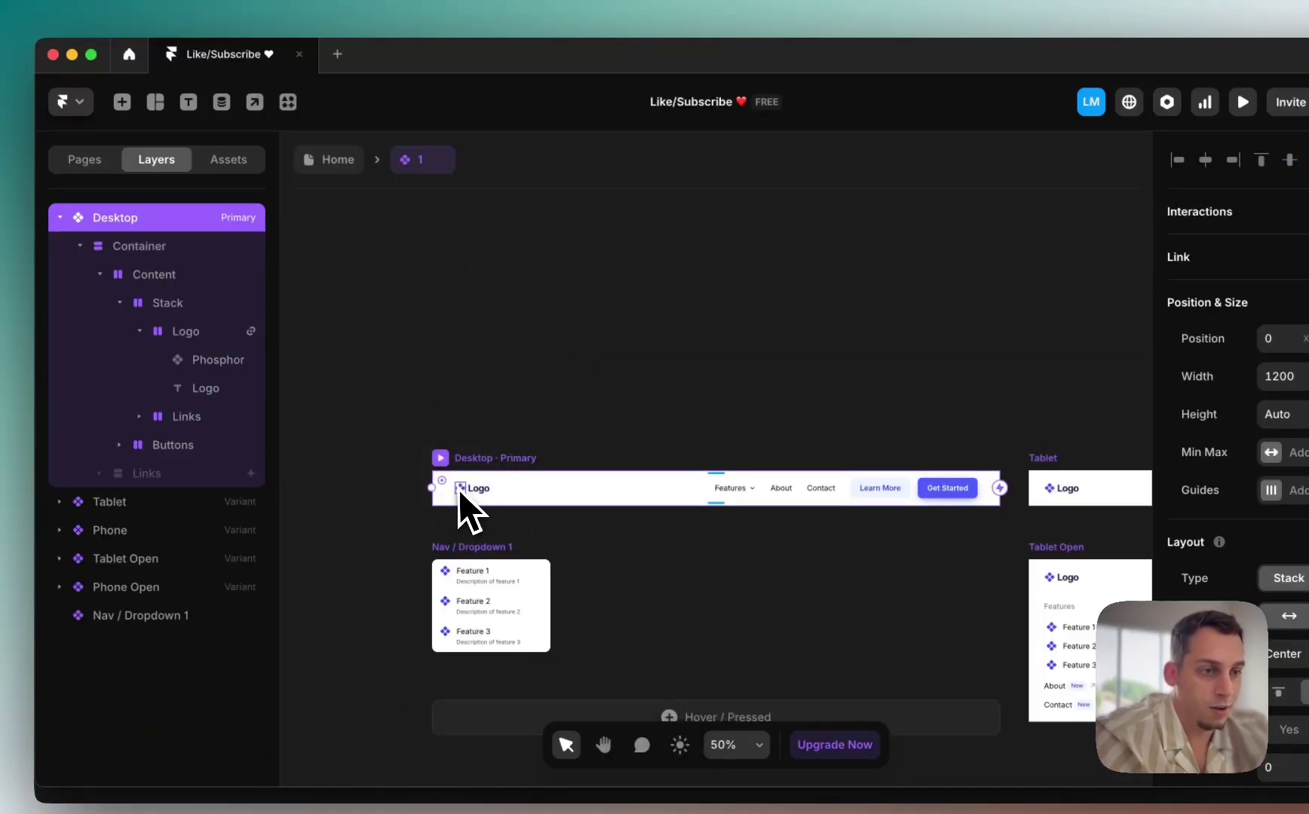
key(super+v)
Step: Delete the navbar's placeholder Logo text and icon, then return to the Home page
scroll(468, 508, up, 5)
click(579, 526)
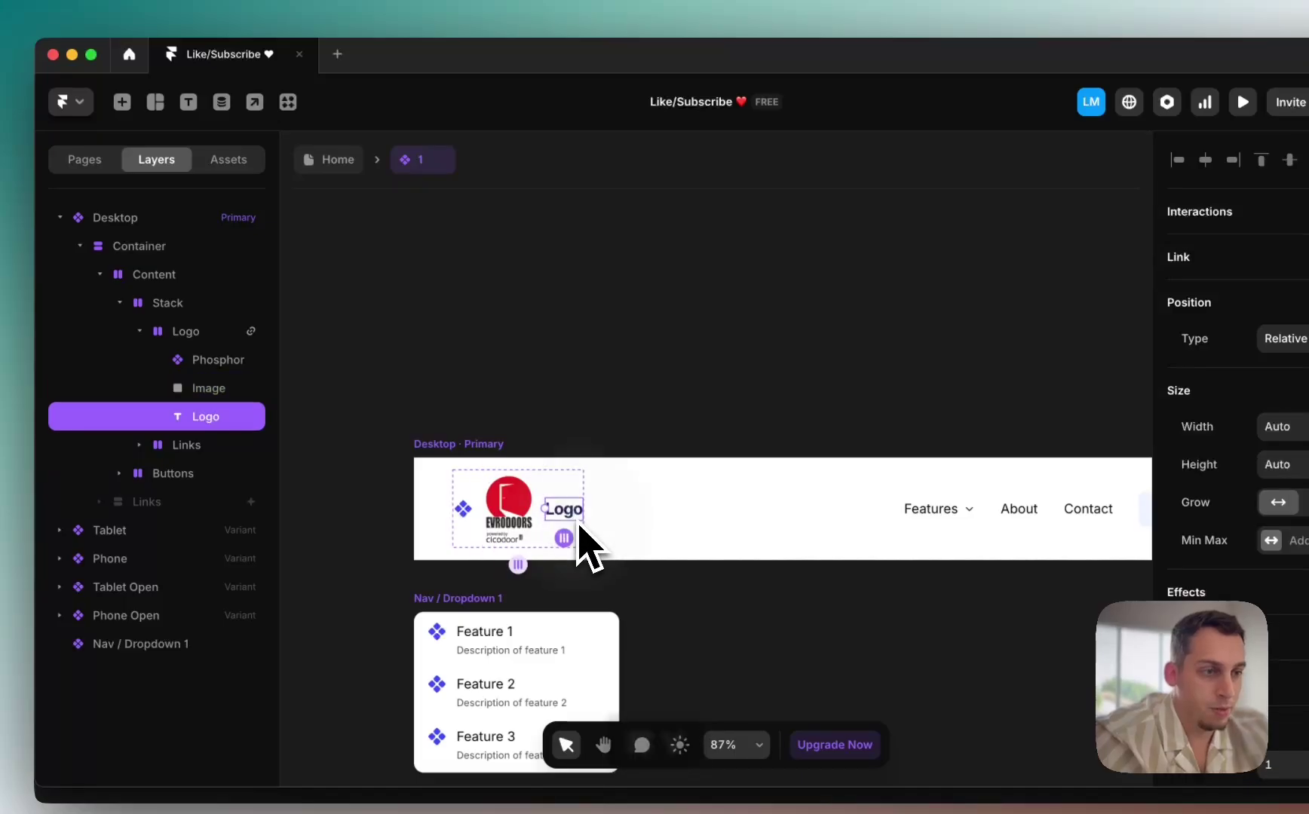
key(BackSpace)
click(473, 526)
key(BackSpace)
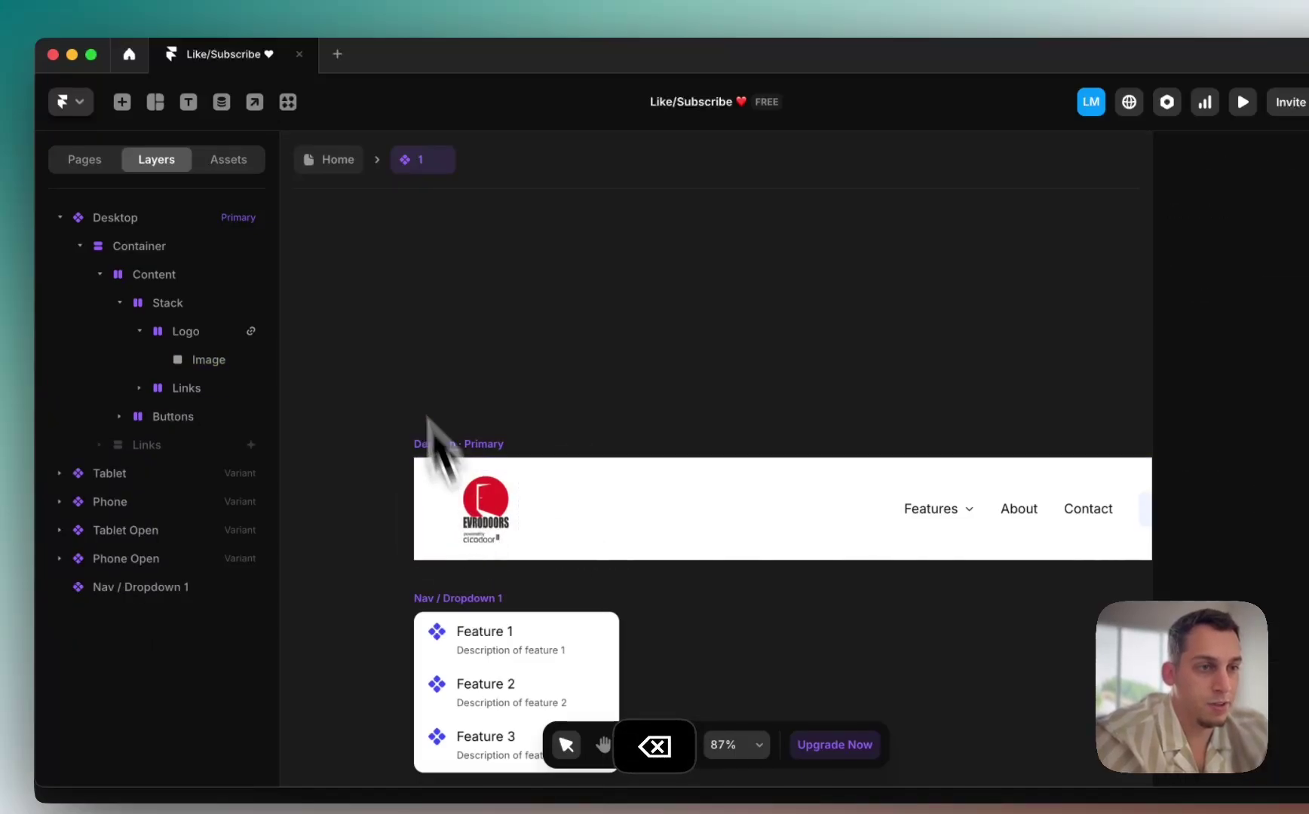
click(335, 160)
scroll(754, 512, right, 5)
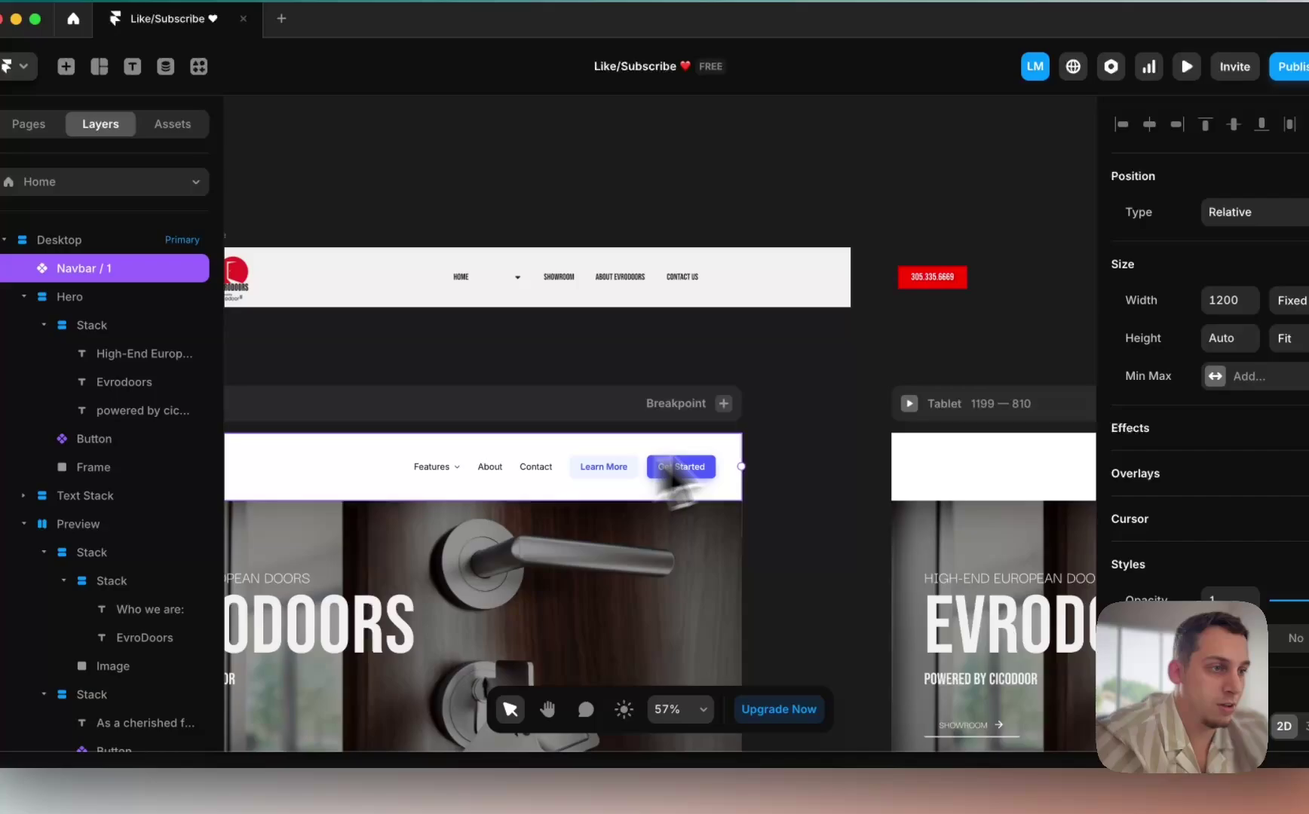
scroll(792, 490, right, 5)
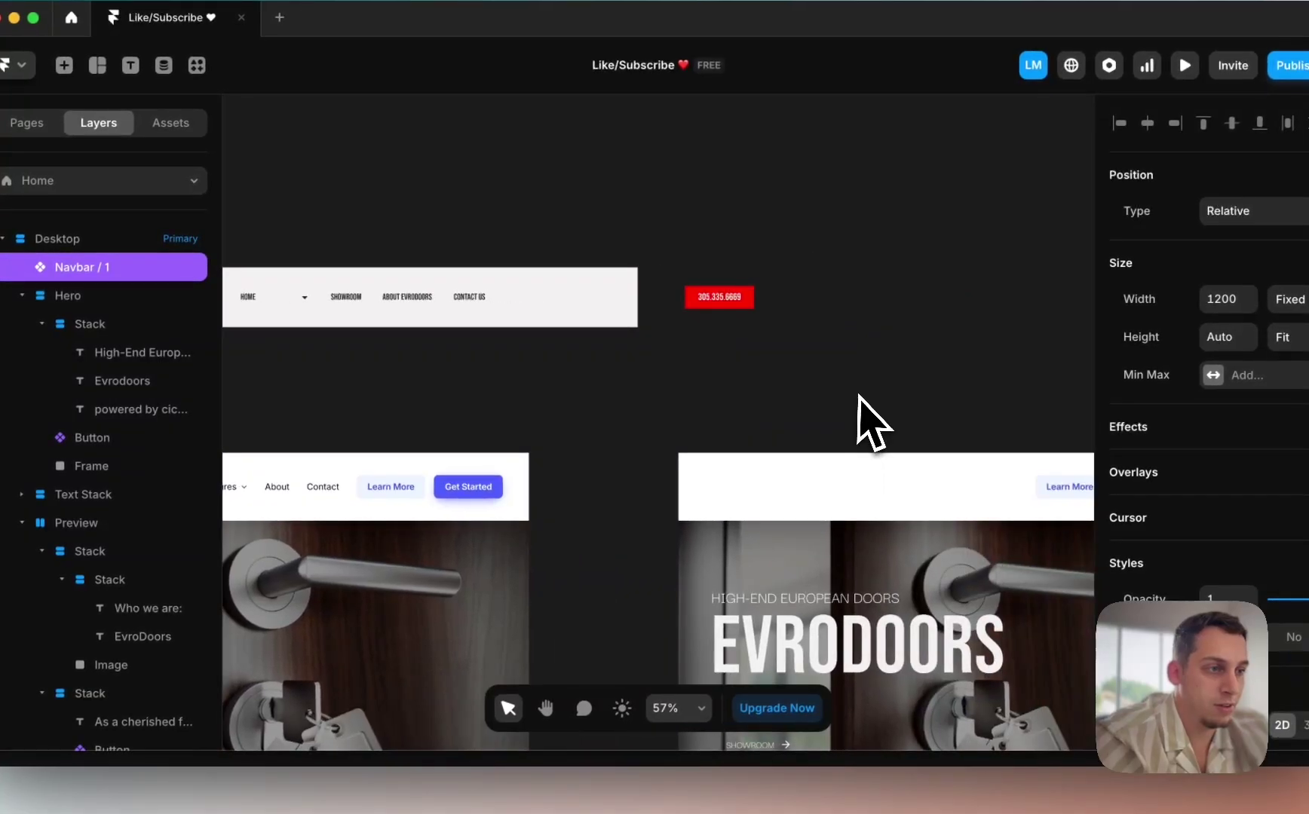
Step: Copy the red business phone number and delete the navbar's Learn More button
click(720, 297)
key(super+c)
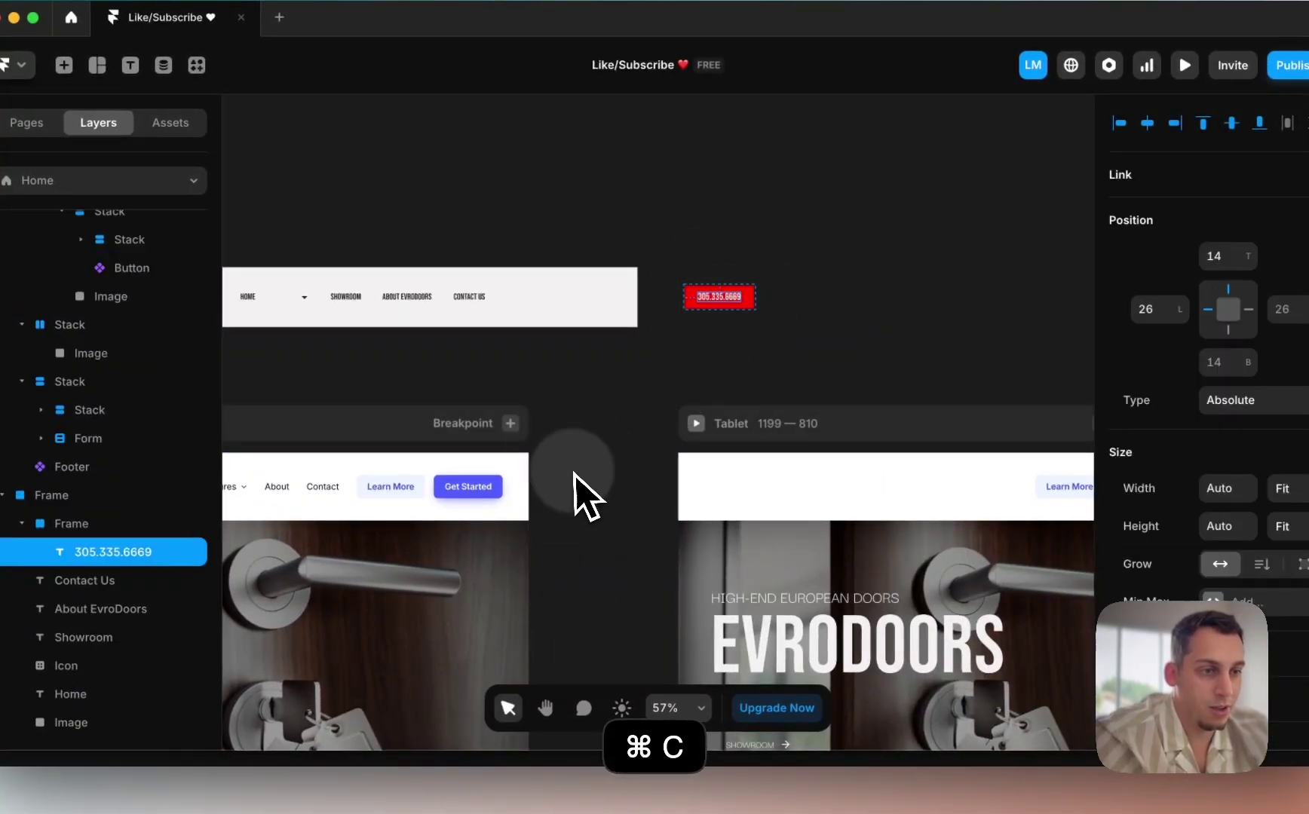
click(494, 489)
double_click(494, 489)
click(837, 455)
key(BackSpace)
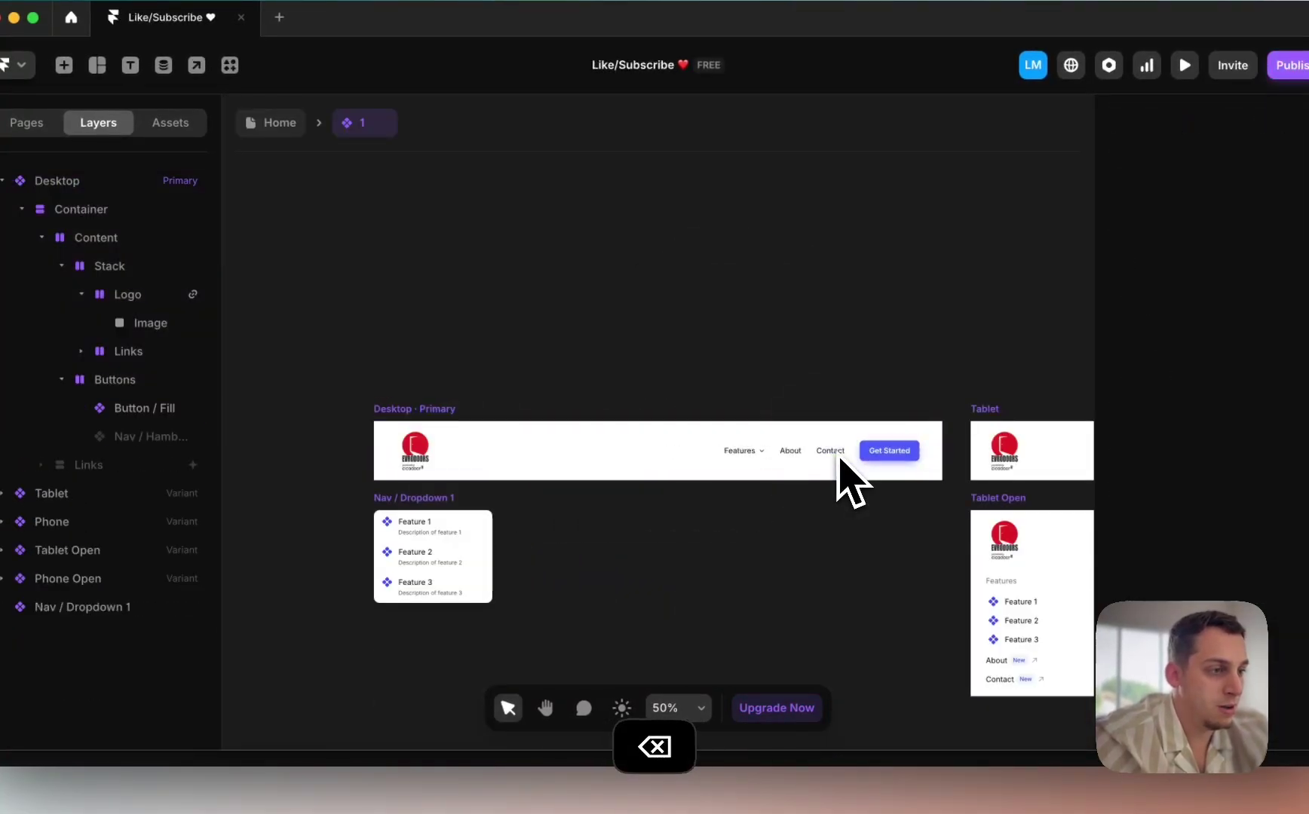
Step: Fill the Get Started button with the saved red style, with a darker #B80000 hover variant
click(886, 453)
double_click(879, 456)
click(706, 460)
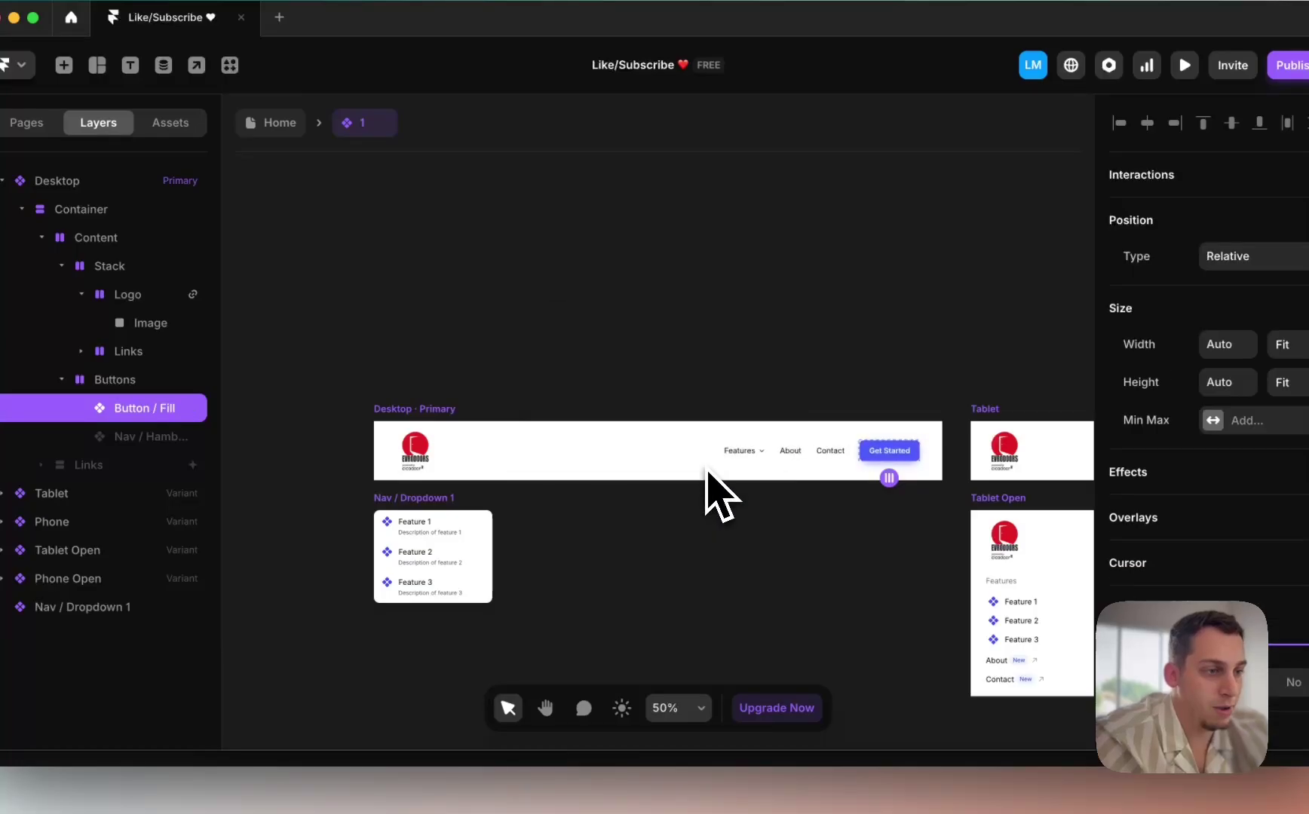
click(406, 278)
scroll(1223, 514, down, 10)
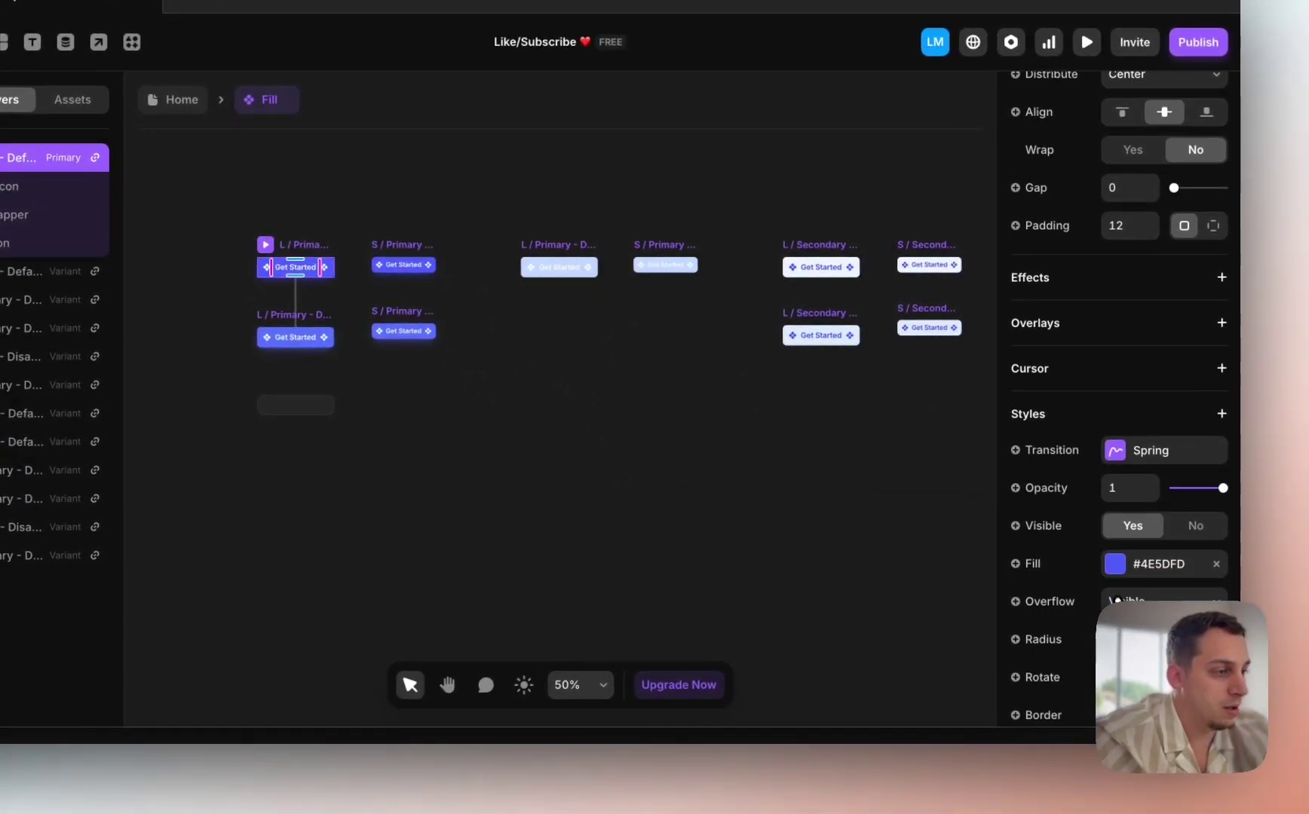
click(1116, 567)
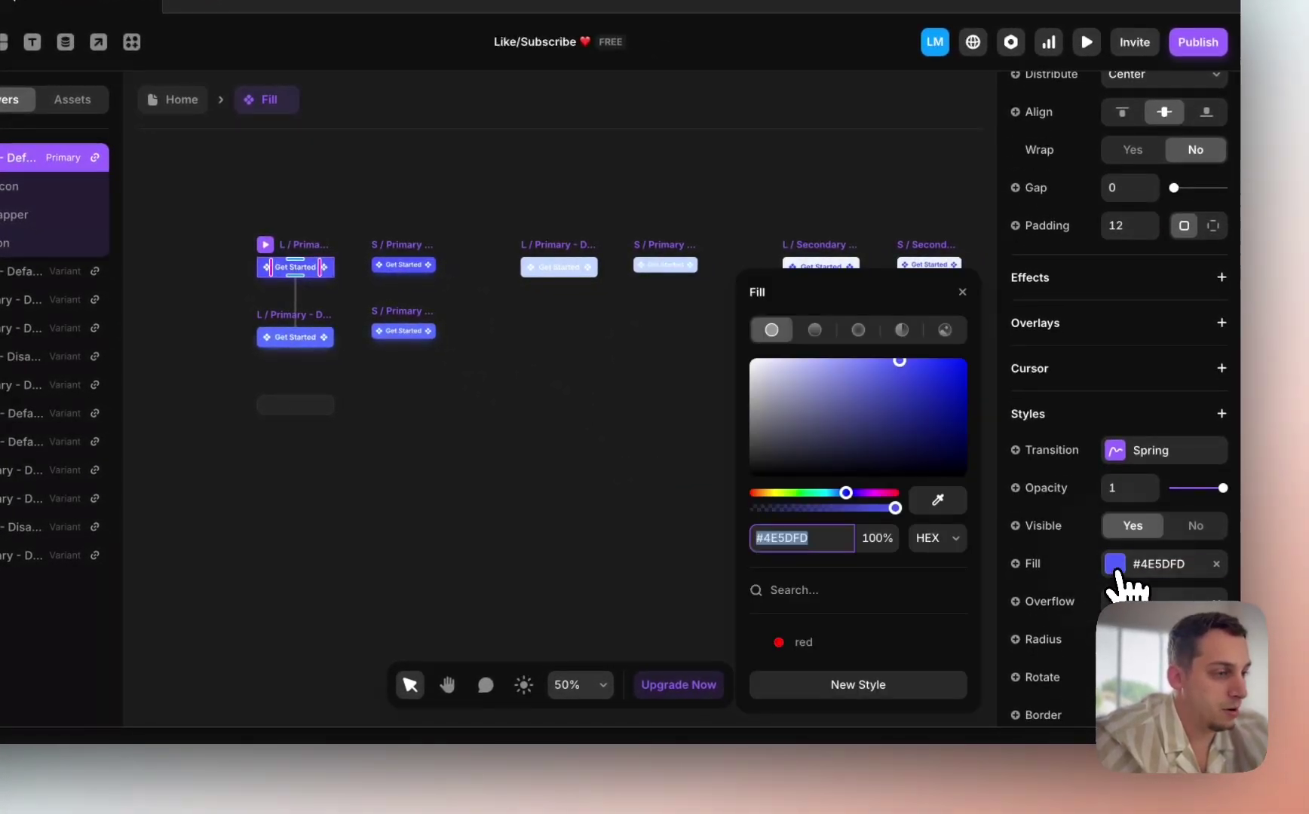
click(859, 639)
click(310, 334)
click(801, 642)
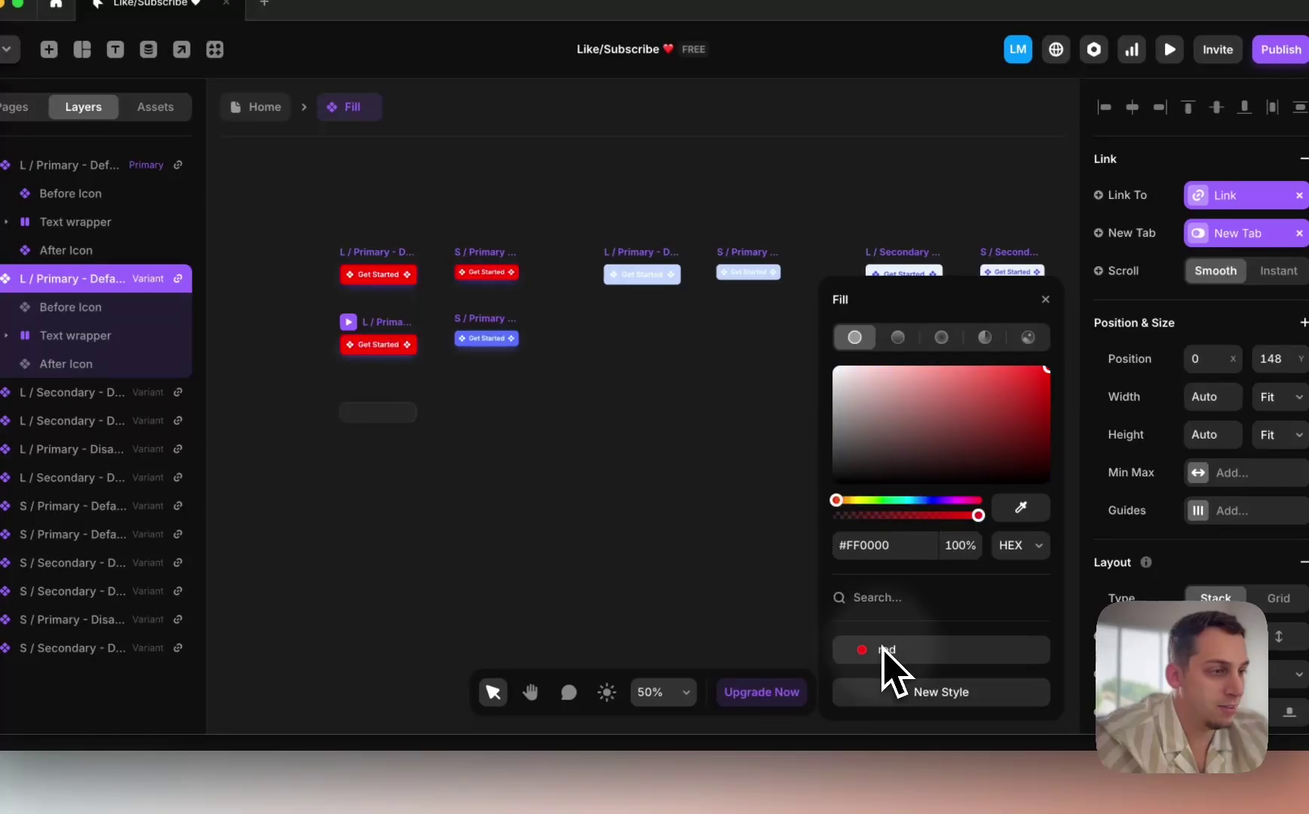
click(1047, 399)
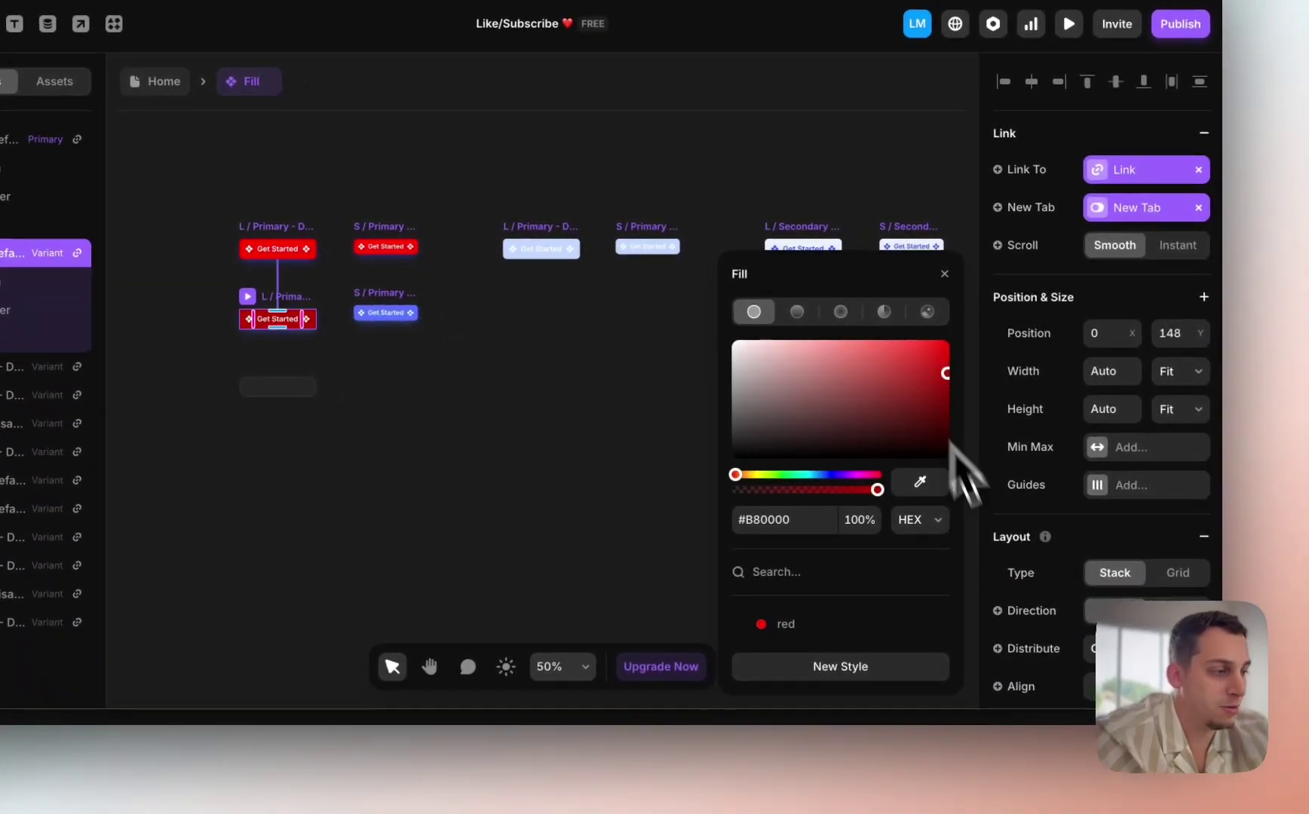
Step: Give the button's shadow the saved red colour and return to the Home page
scroll(1094, 565, down, 10)
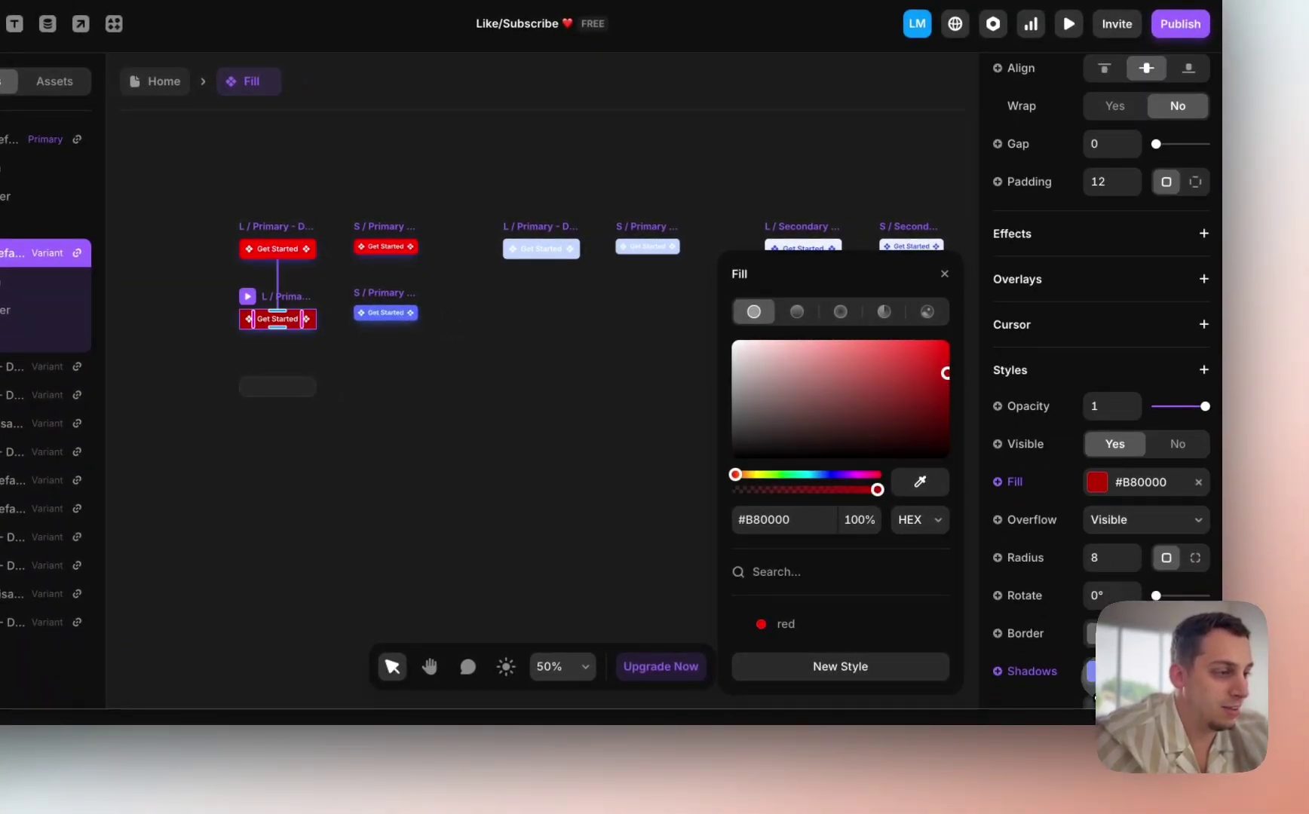
click(1092, 673)
click(852, 528)
click(784, 623)
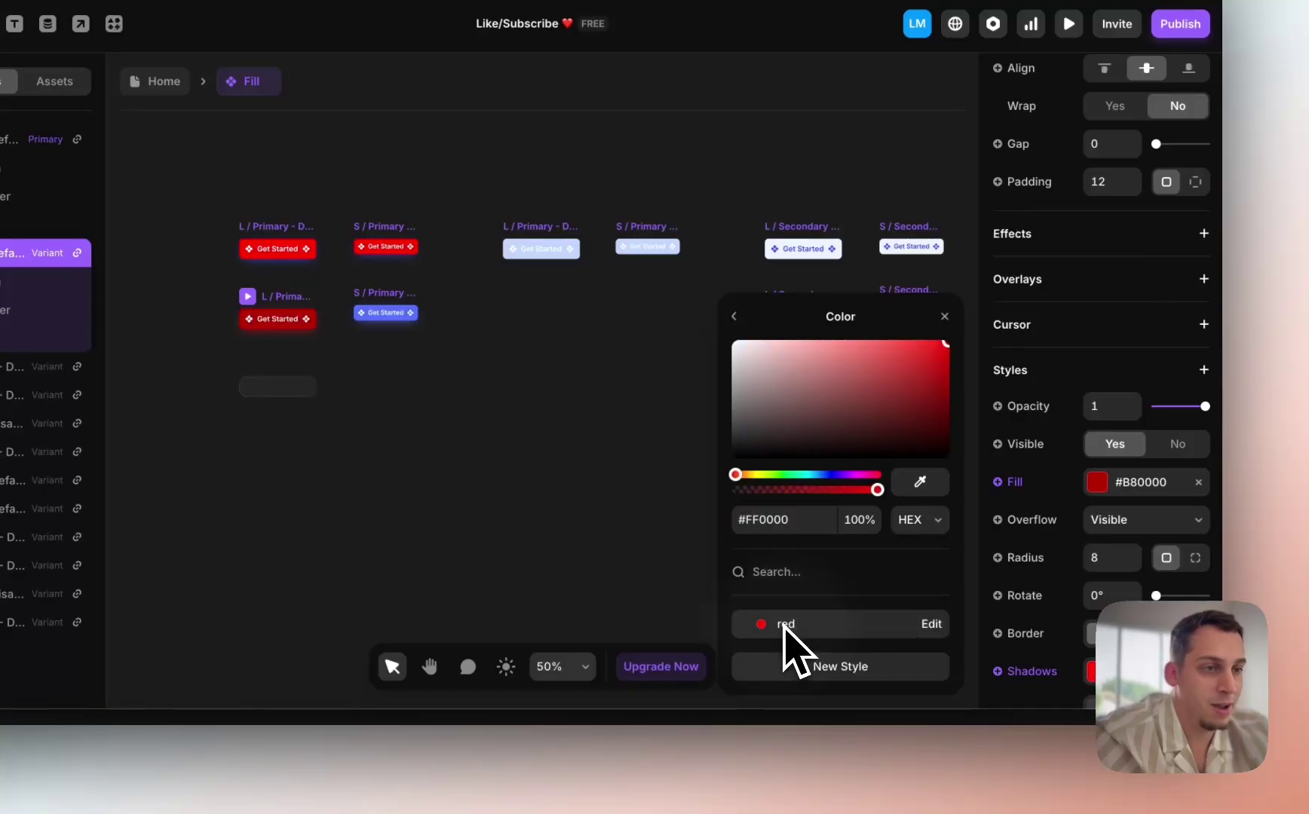
click(513, 520)
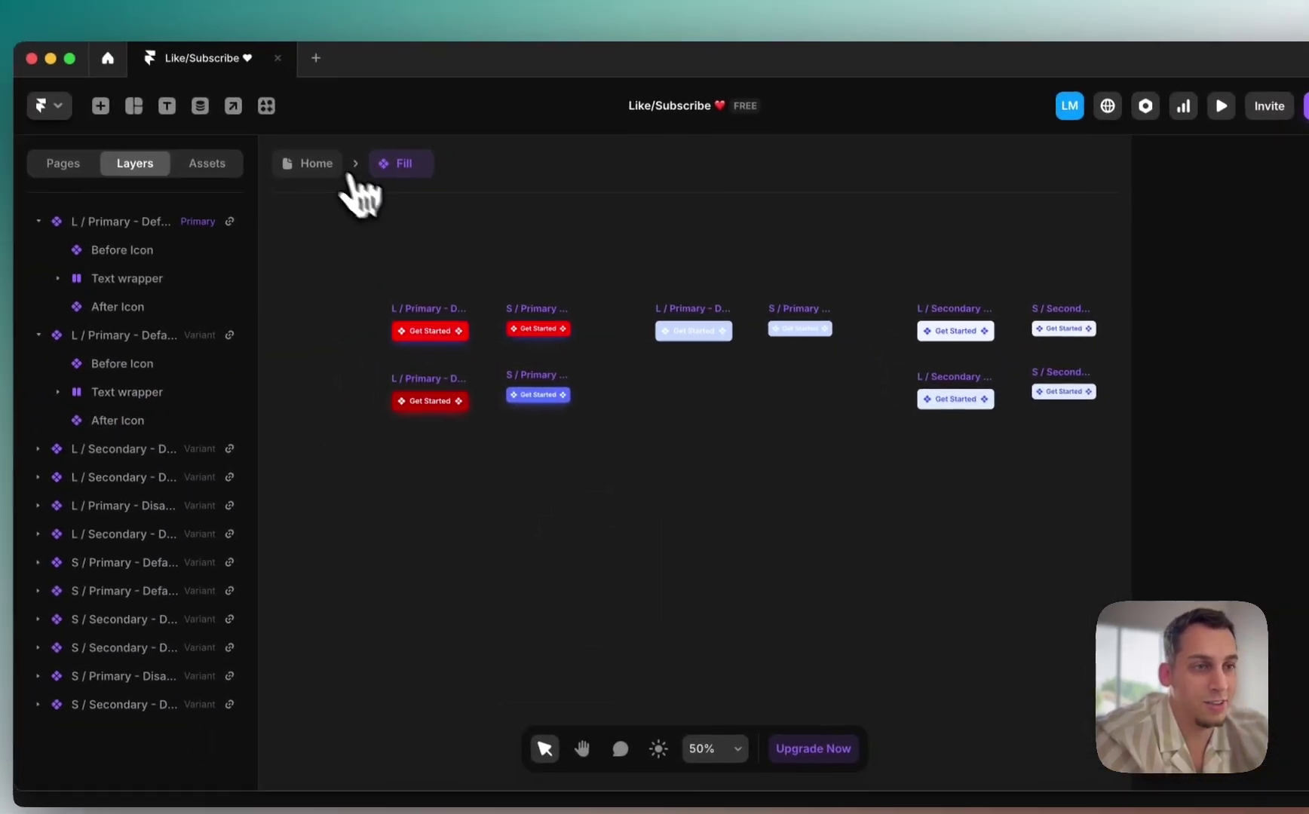
click(347, 172)
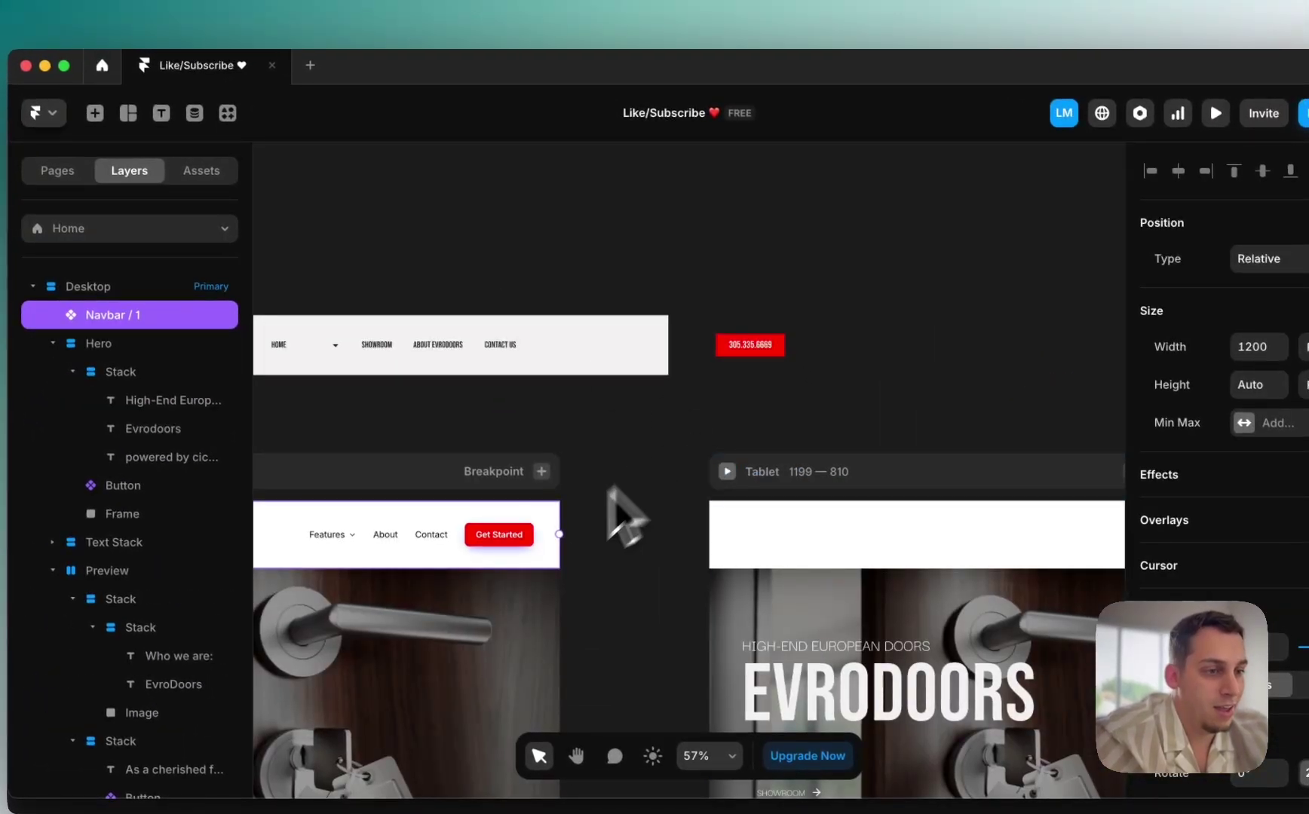
Step: Set the primary button variant's shadow colour to the saved red
double_click(496, 538)
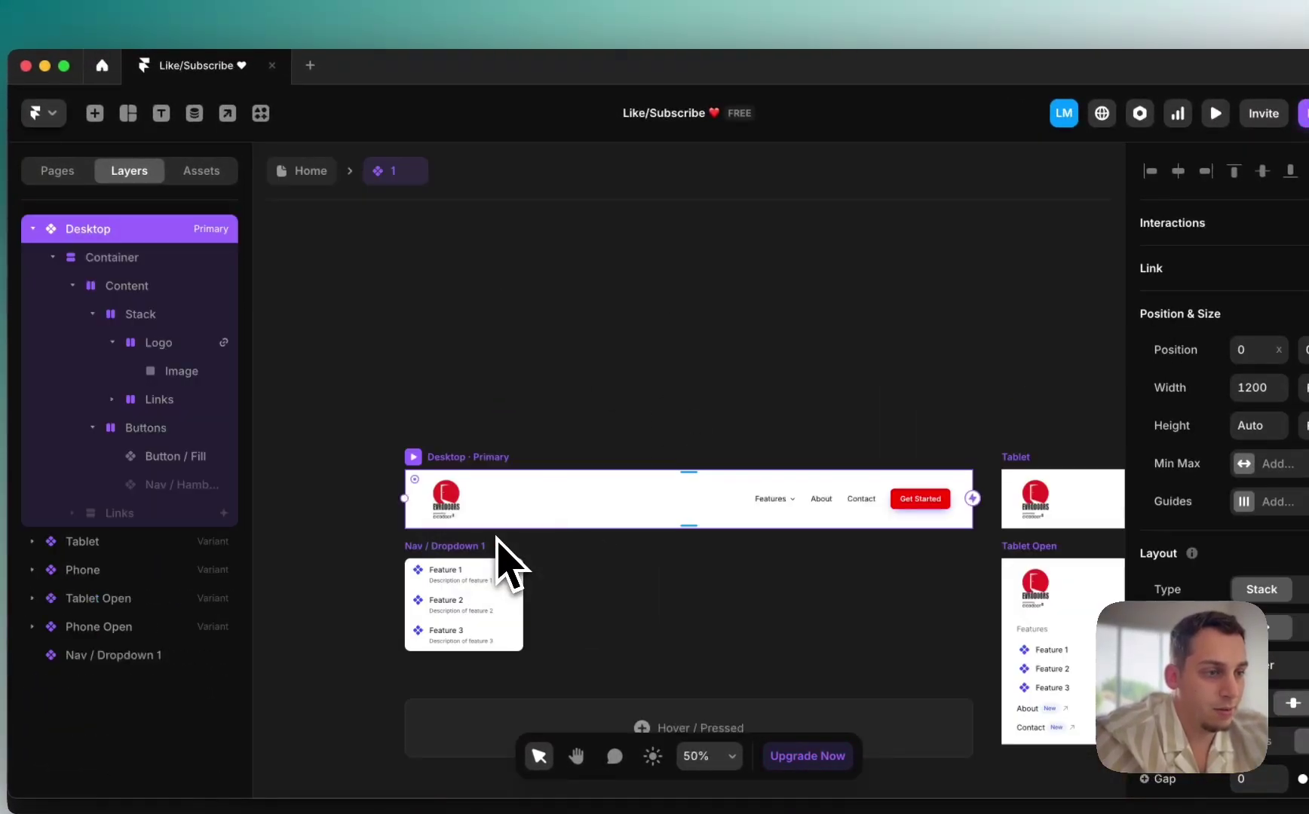
double_click(919, 501)
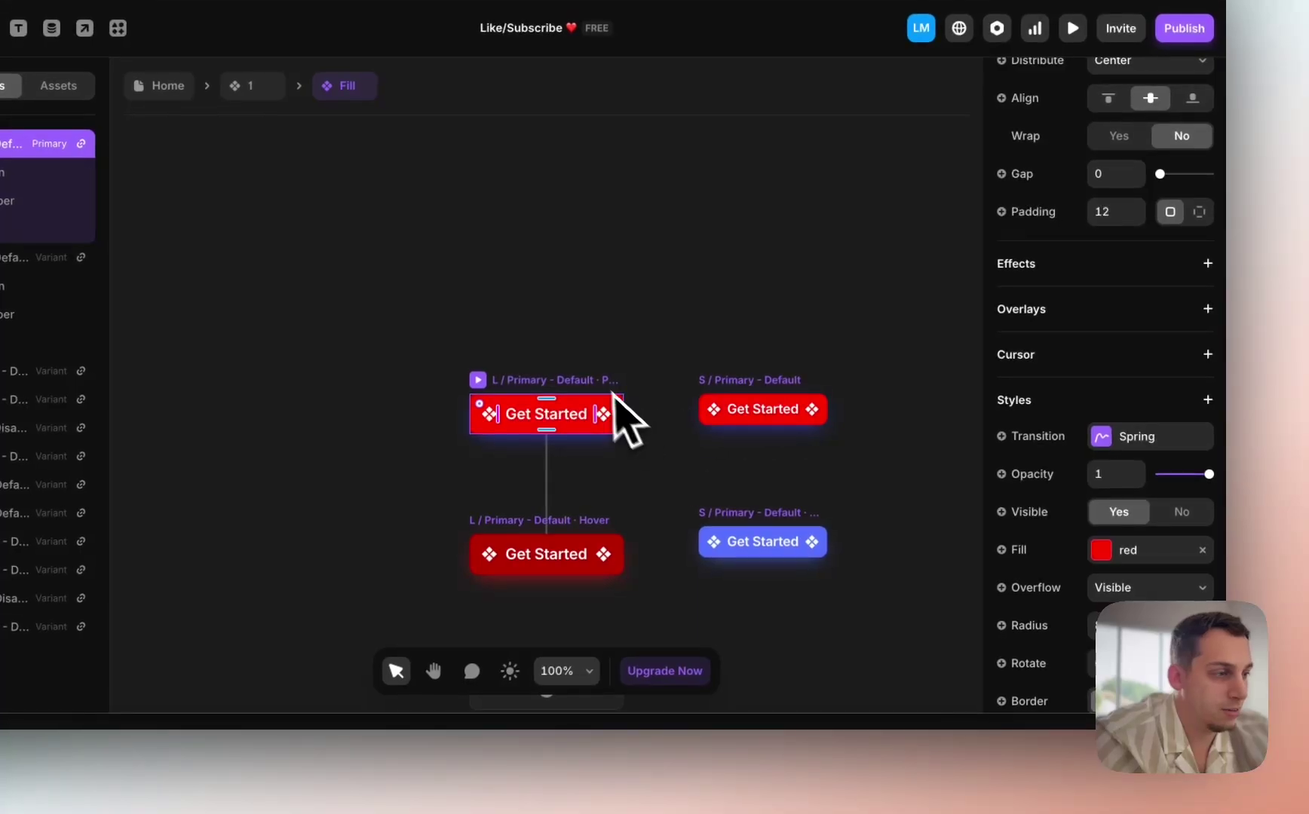
scroll(1119, 594, down, 4)
click(1100, 454)
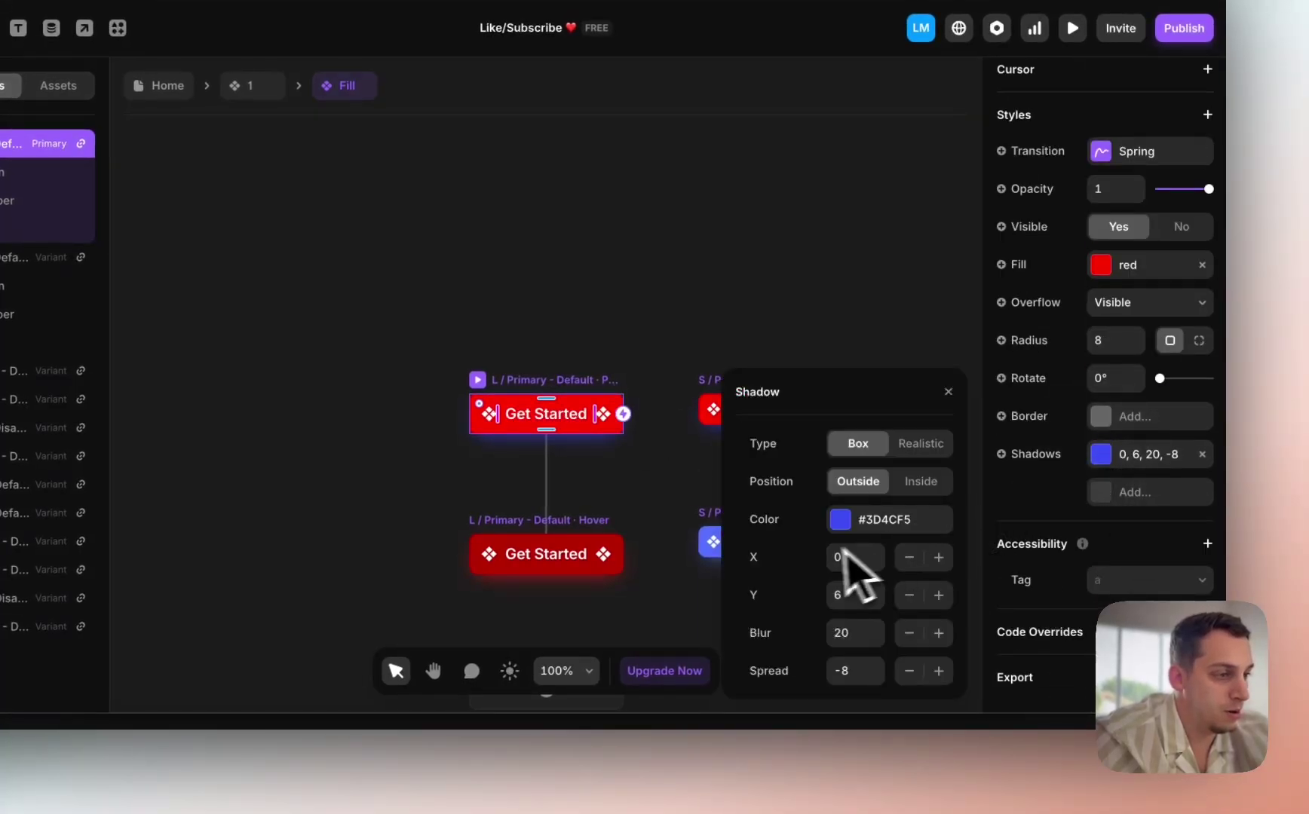
click(842, 527)
click(761, 626)
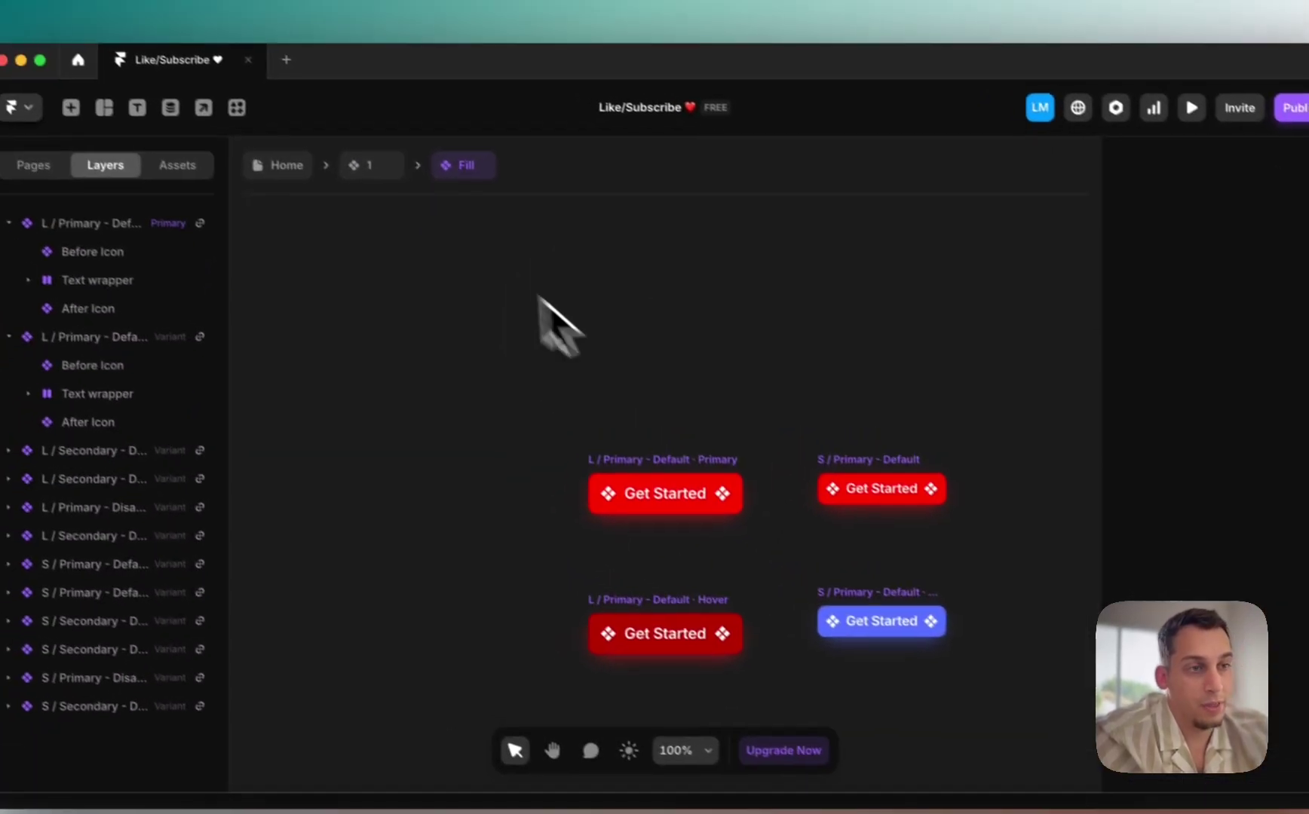
Step: Link the navbar's phone-number button to a callto: URL for the phone number
click(249, 86)
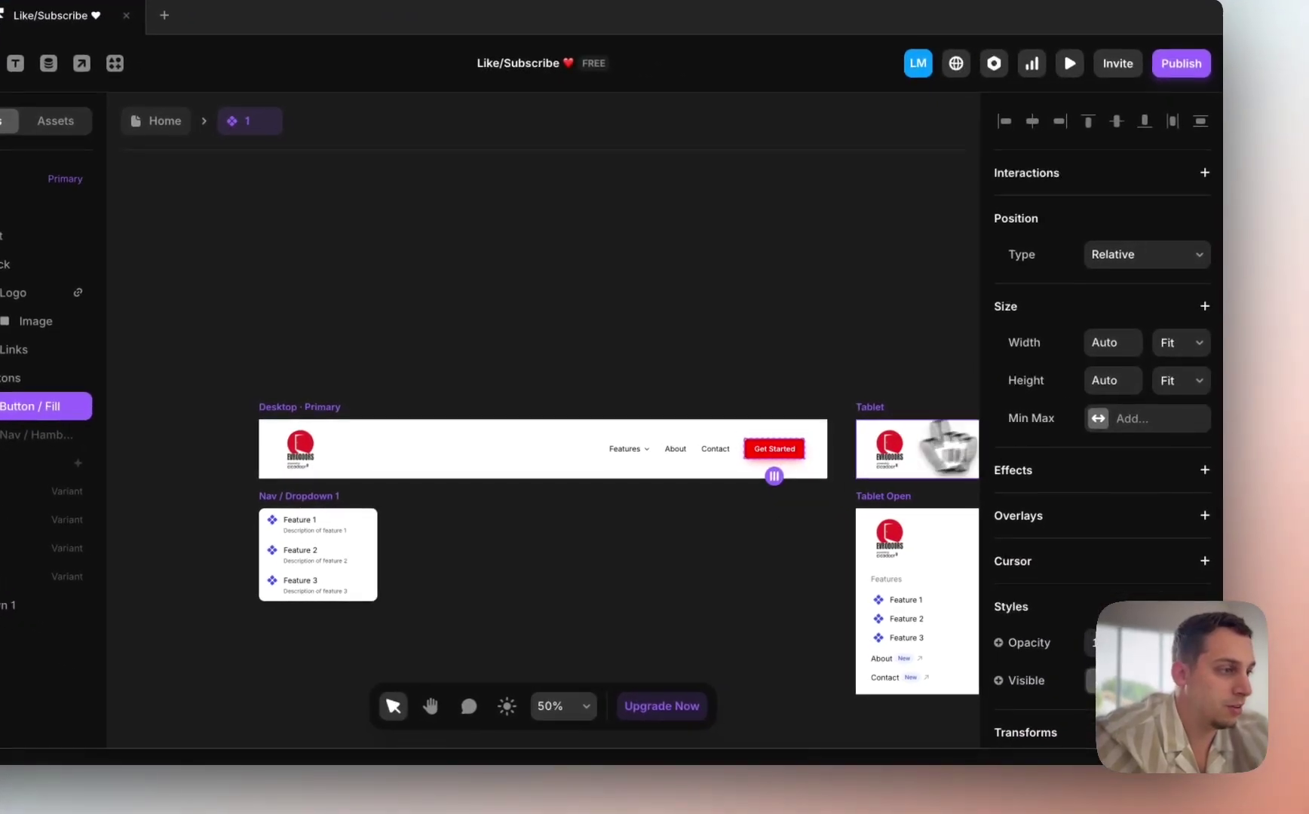
scroll(1191, 478, down, 6)
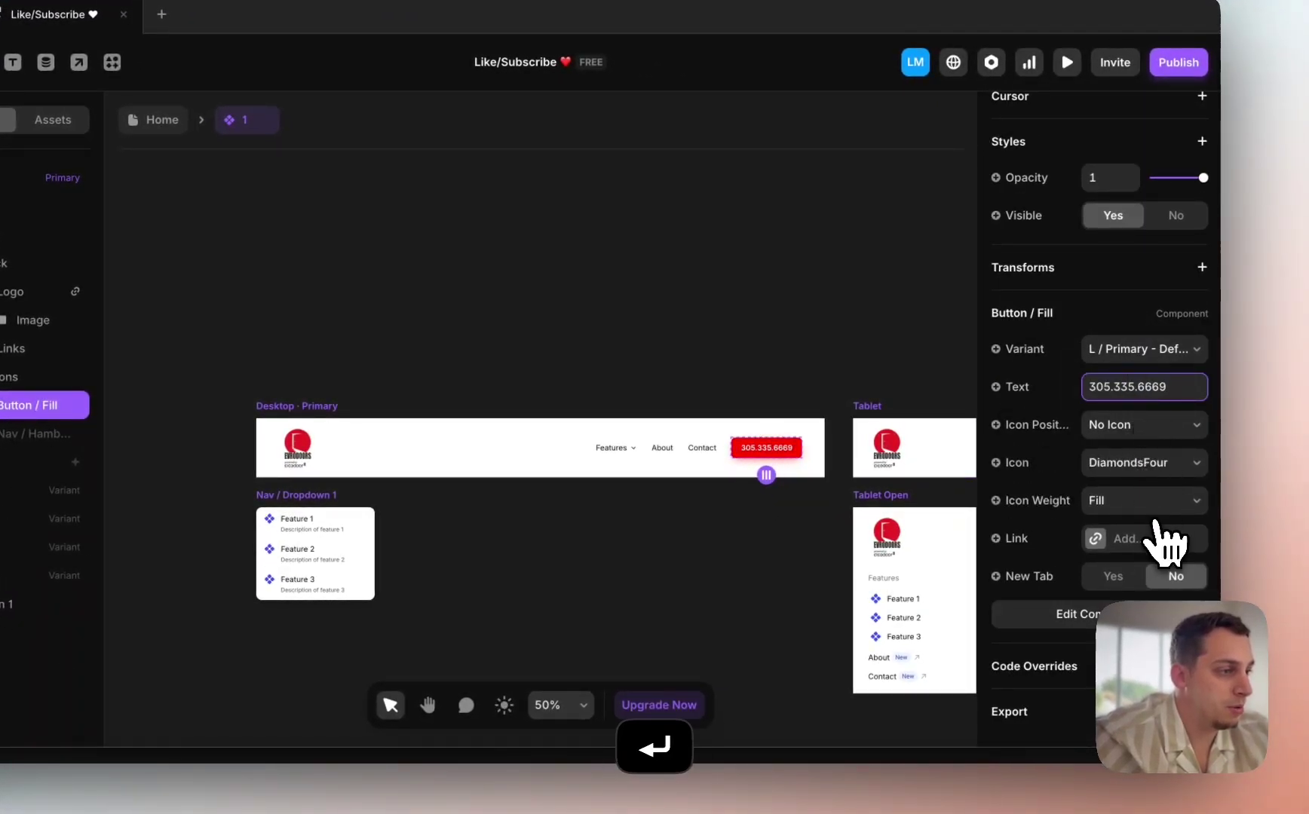
click(1121, 548)
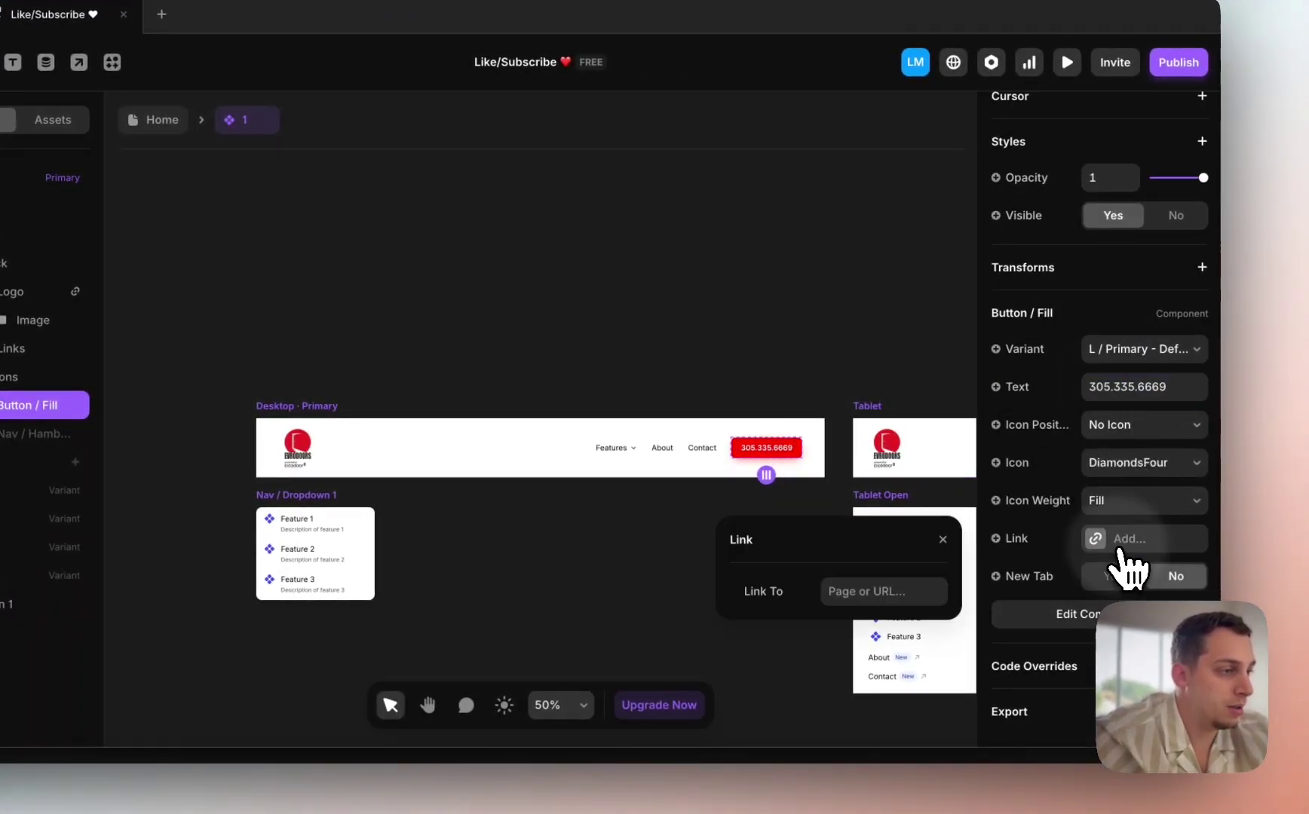
click(880, 587)
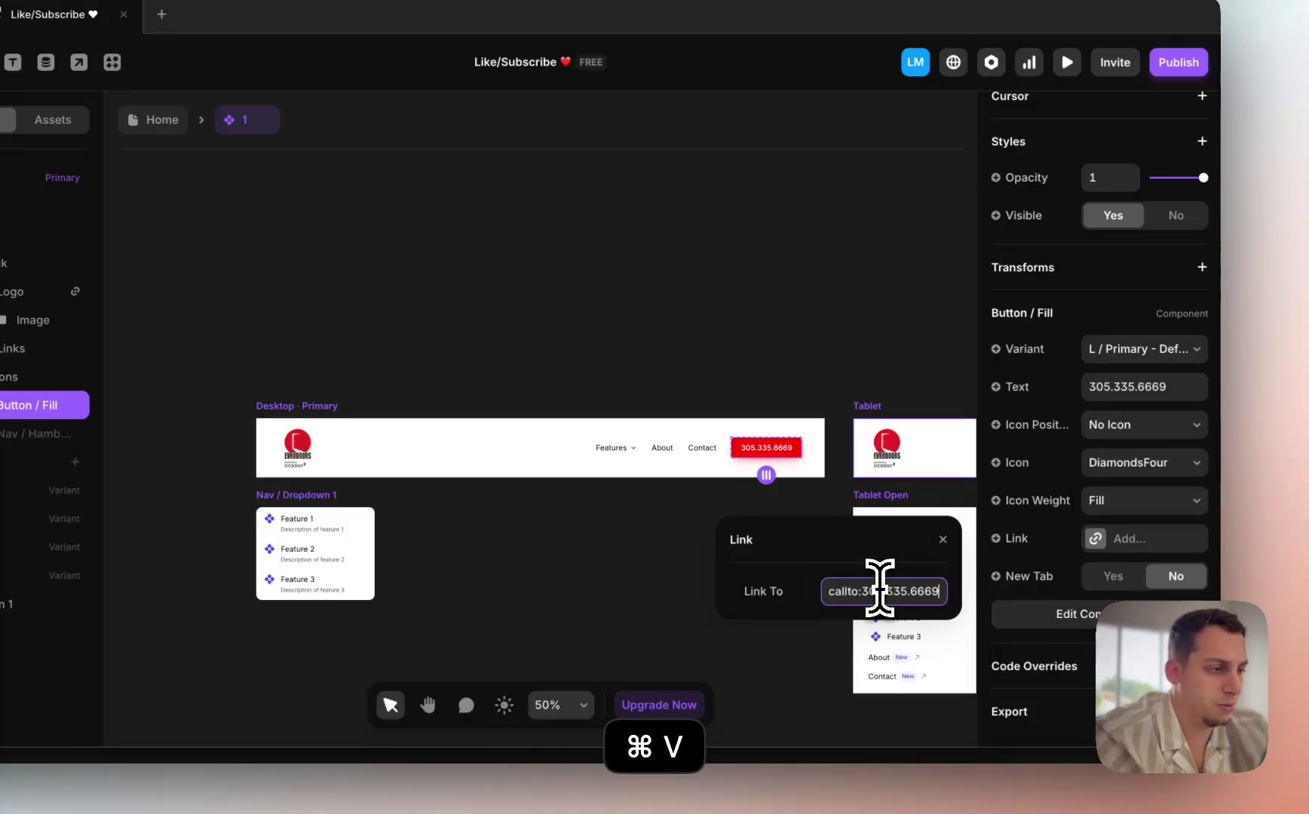
key(Return)
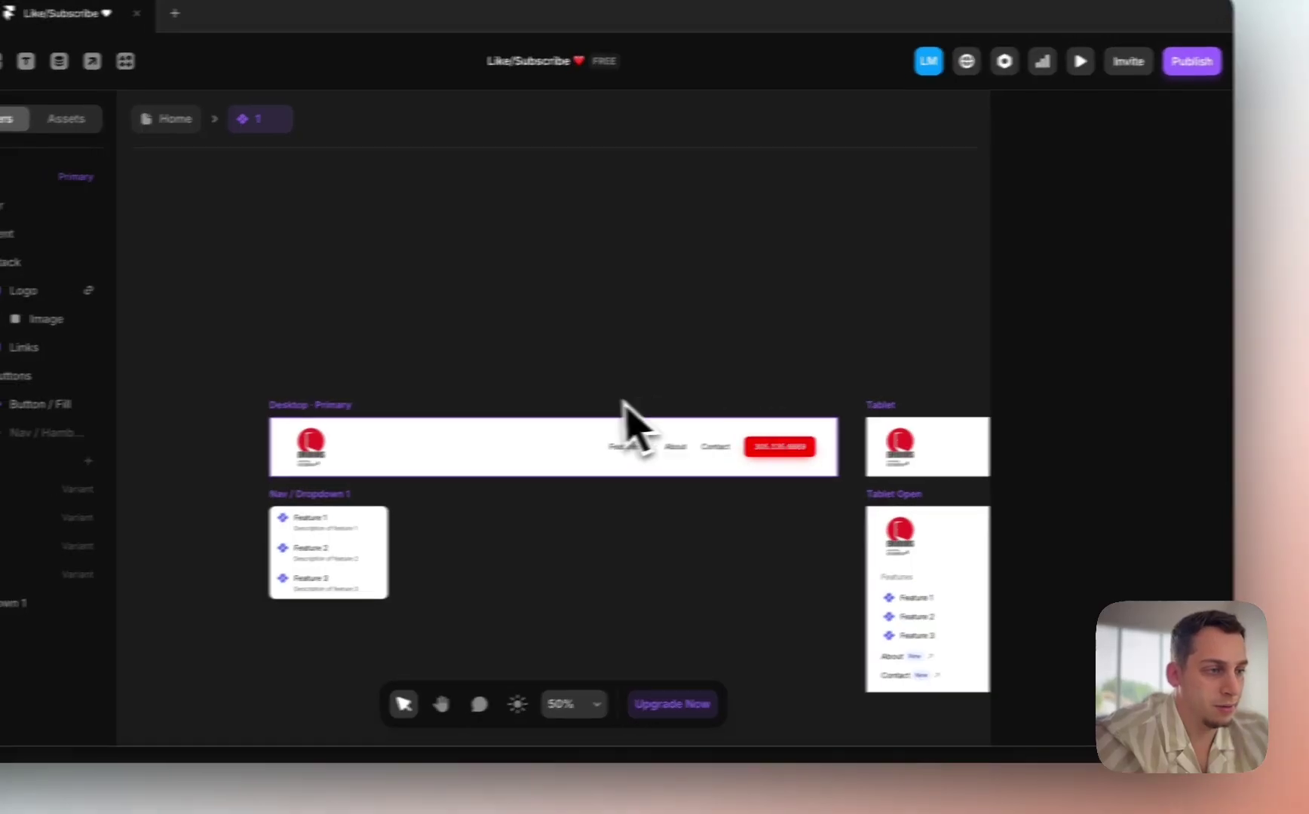
click(693, 449)
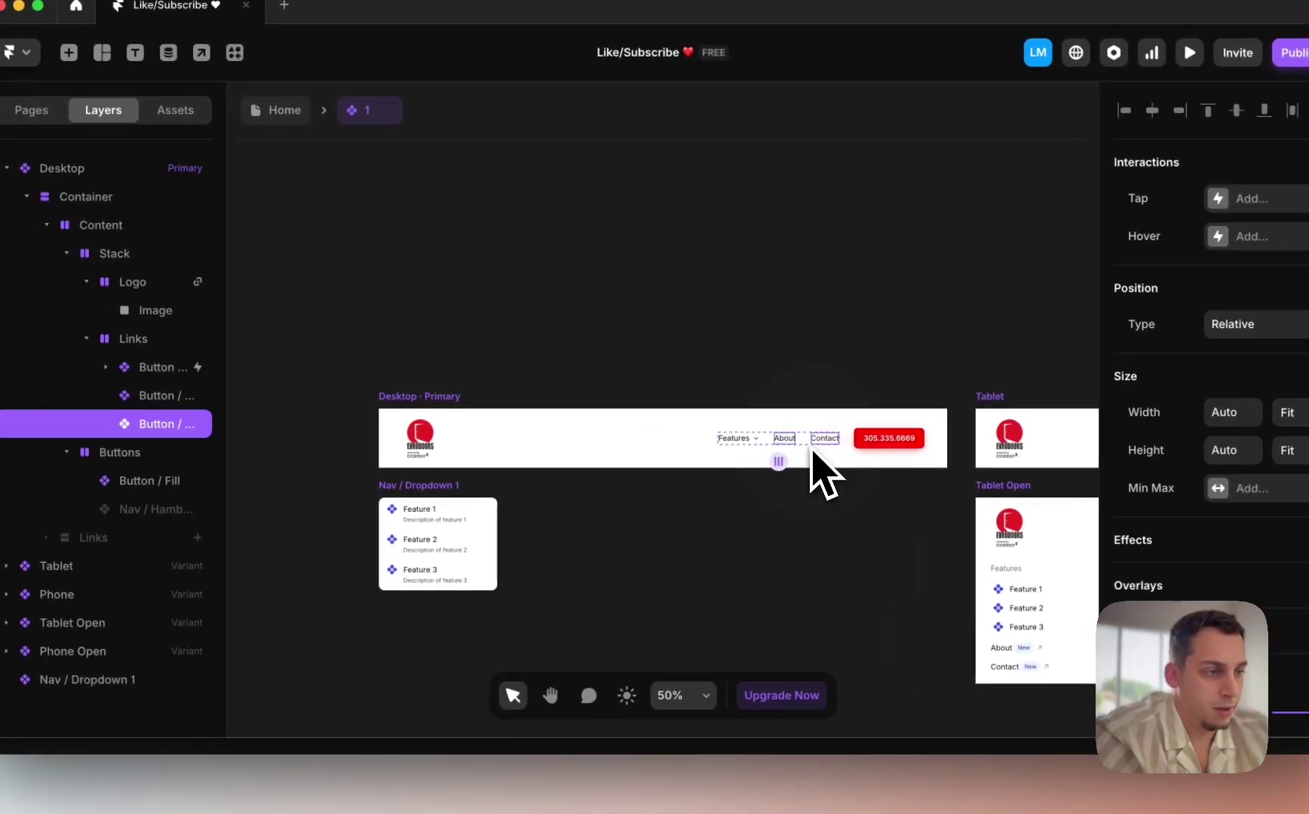
click(789, 448)
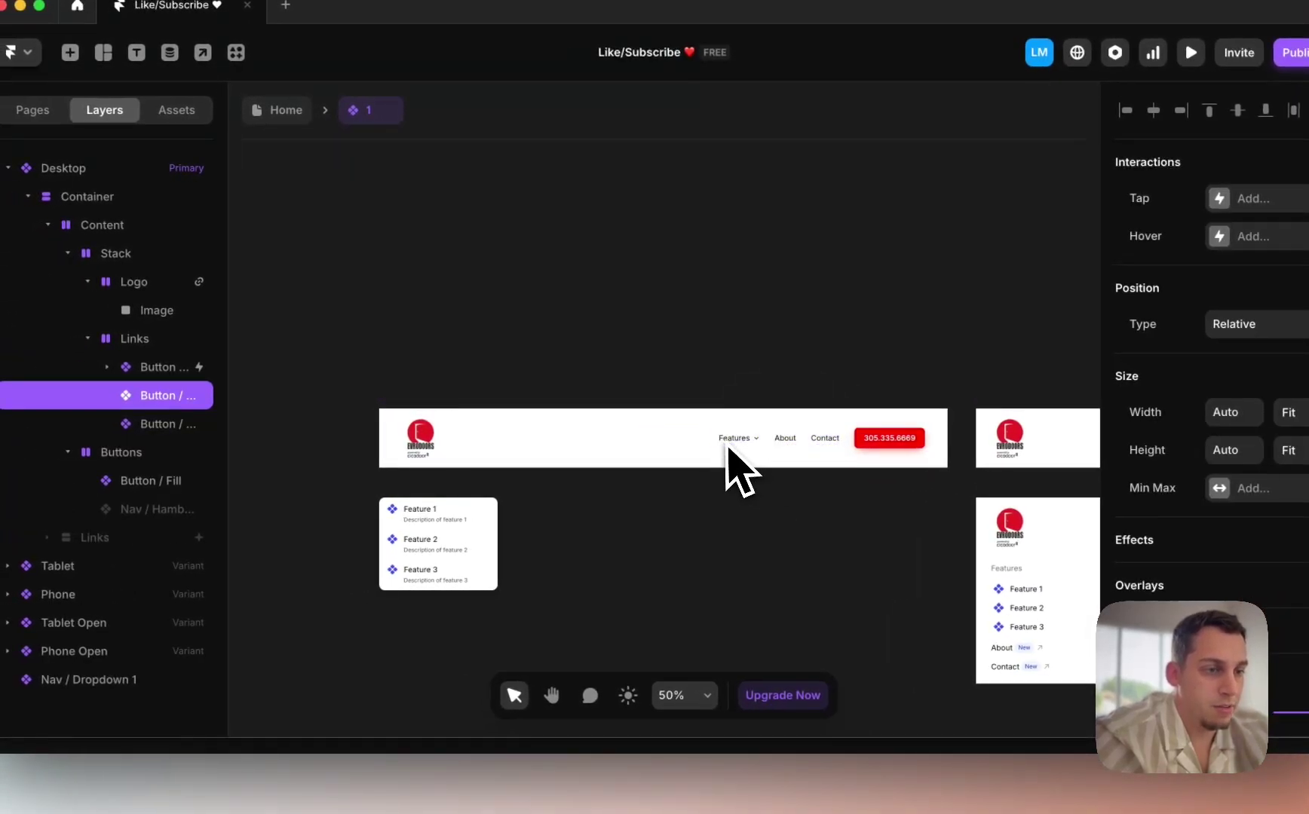
scroll(727, 448, down, 3)
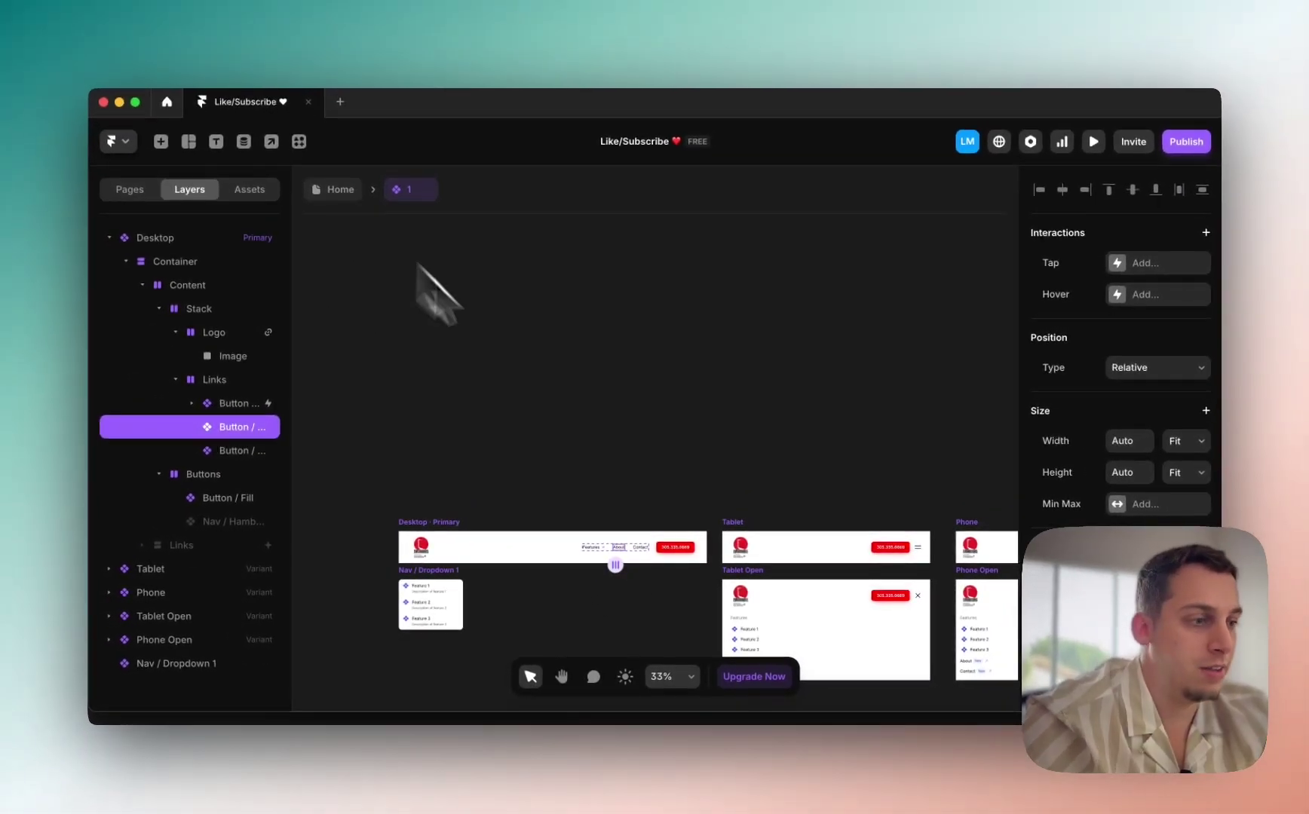
Step: Back on the Home page, check the navbar's width sizing and the Phone layout, then switch to Chrome
scroll(693, 480, right, 3)
scroll(693, 481, down, 2)
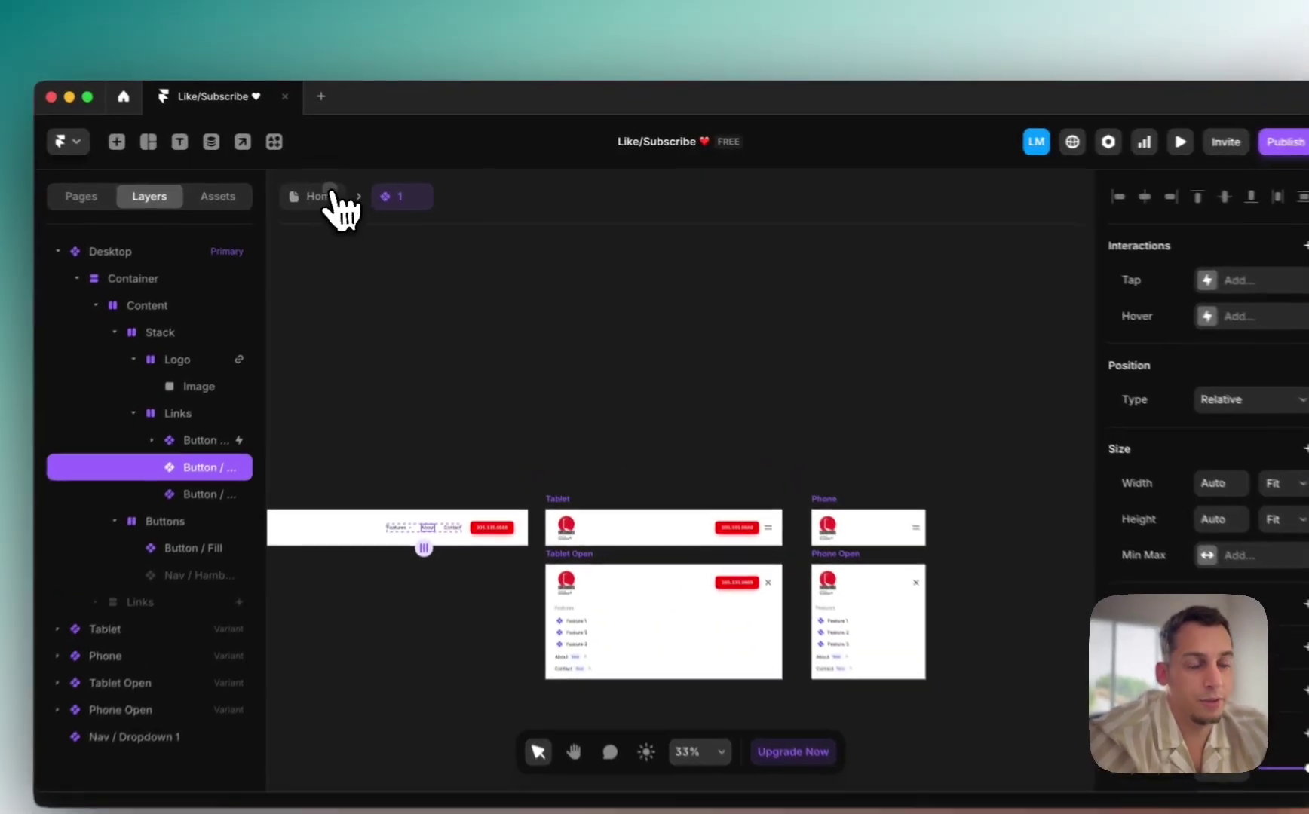
click(338, 190)
scroll(457, 393, left, 3)
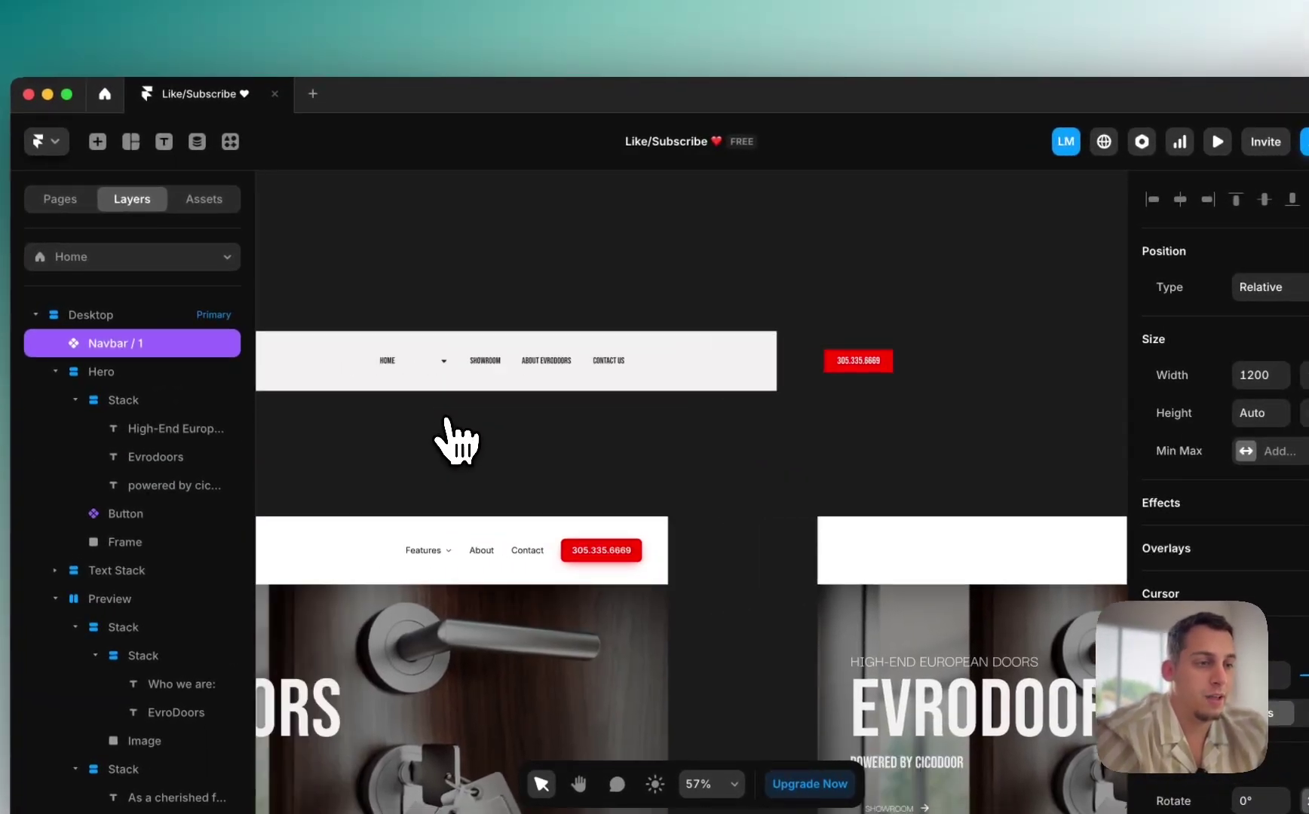
scroll(454, 445, down, 5)
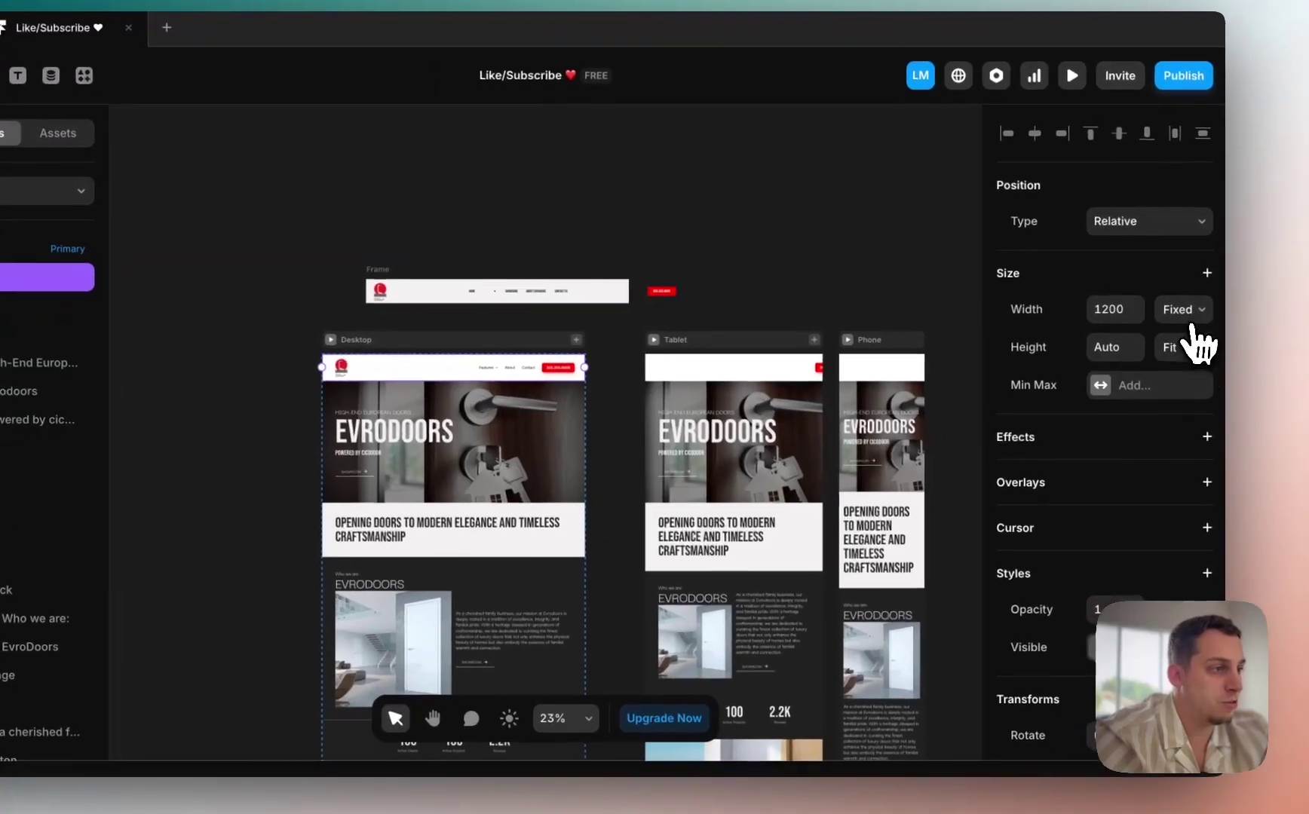
click(1253, 347)
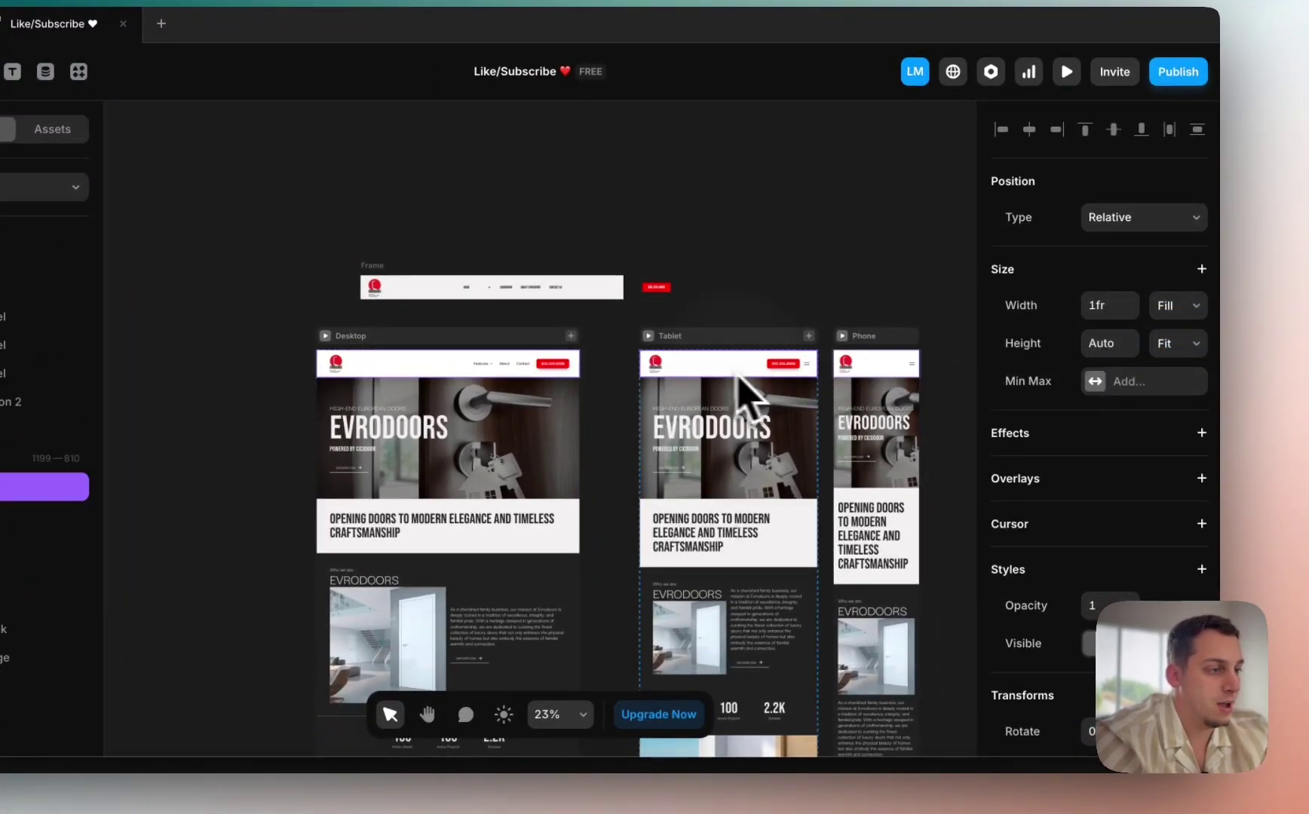
scroll(1123, 528, down, 5)
click(909, 381)
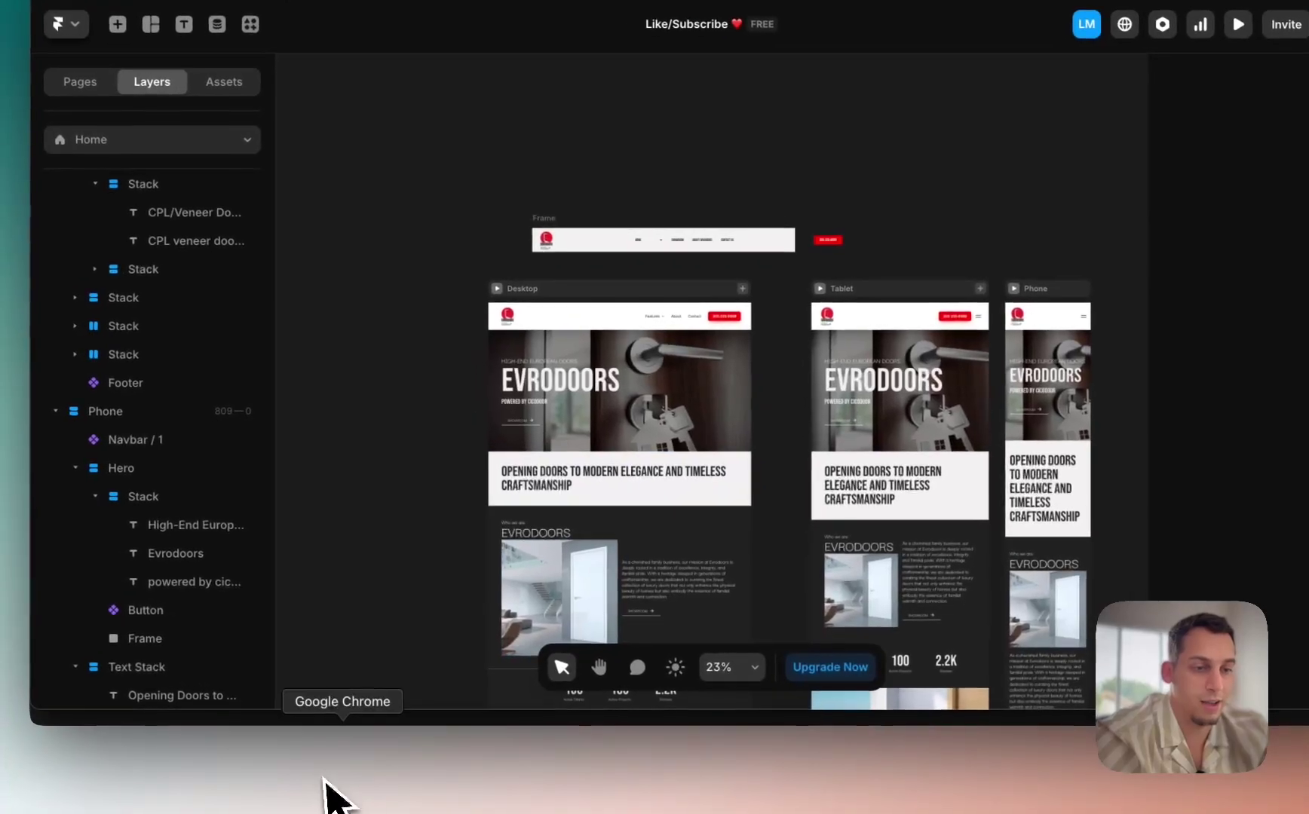
click(339, 788)
Step: Scroll through the live evrodoors.com homepage
scroll(429, 302, up, 20)
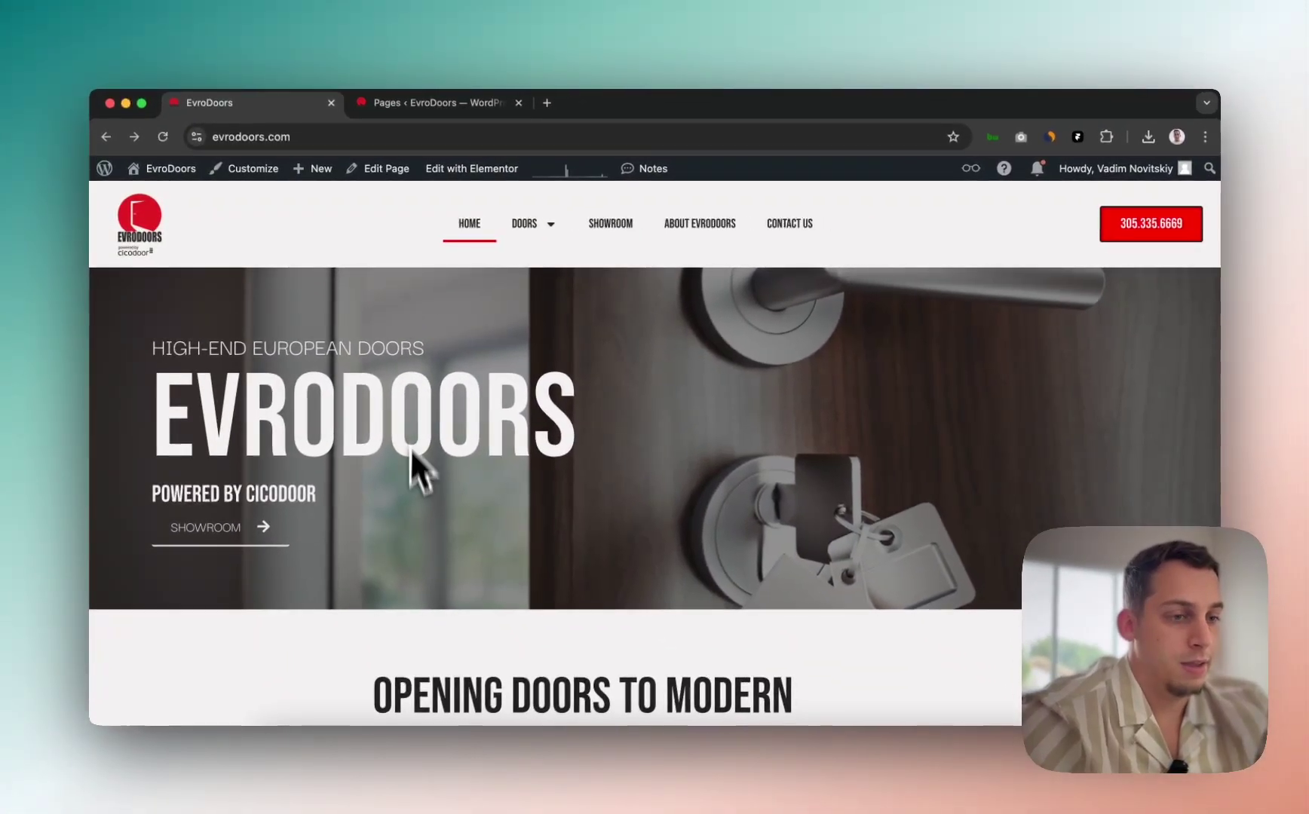
scroll(475, 550, down, 3)
scroll(413, 495, down, 20)
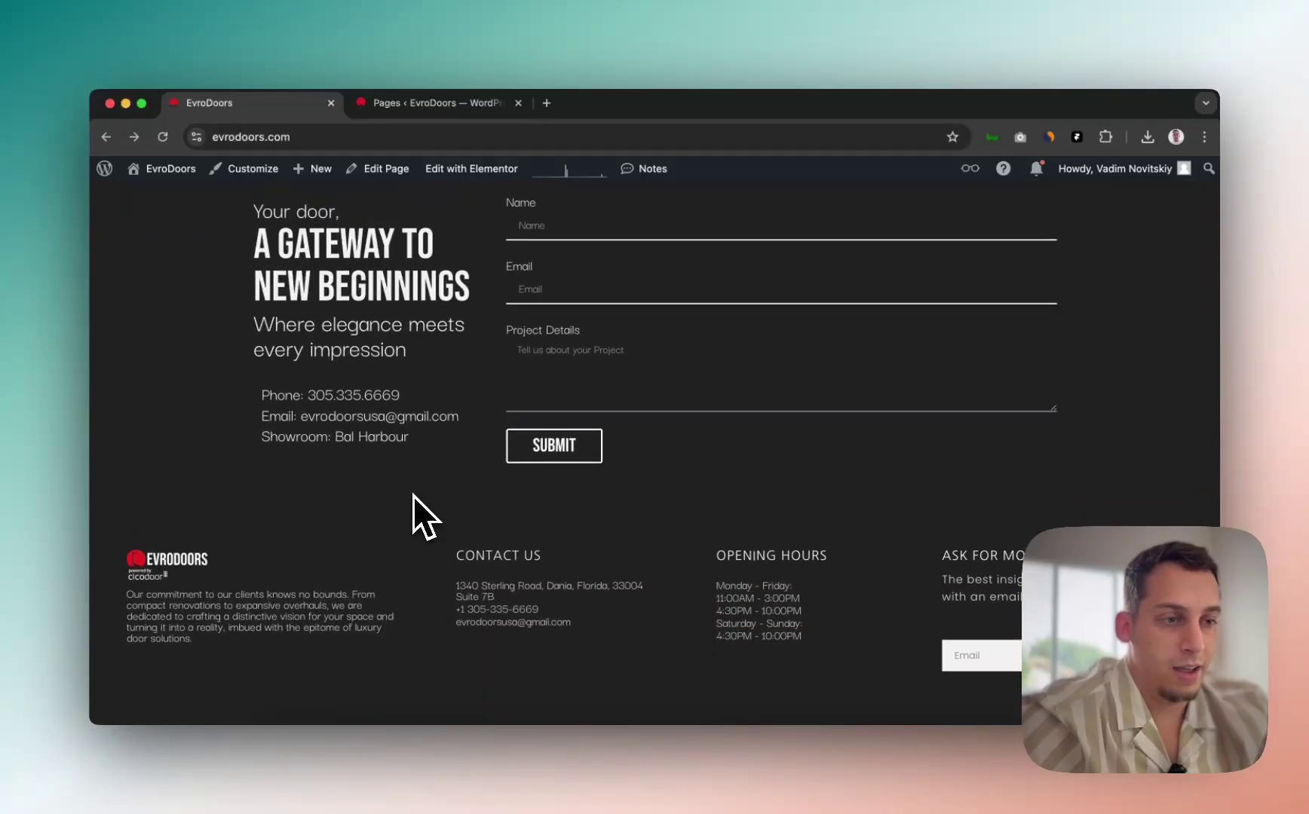
scroll(413, 494, up, 20)
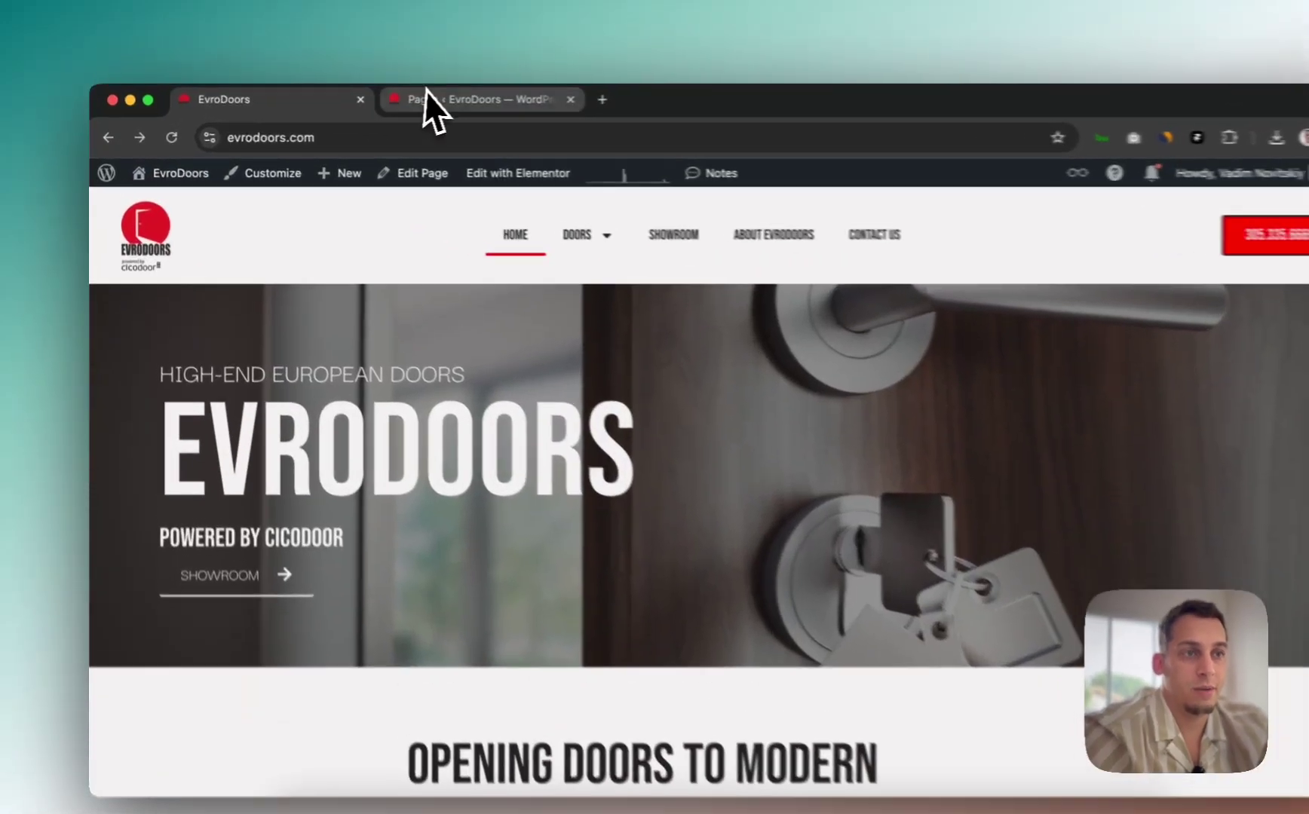
Step: Open the WordPress admin Posts list showing the Hello world! post
click(422, 102)
scroll(214, 272, up, 10)
click(205, 260)
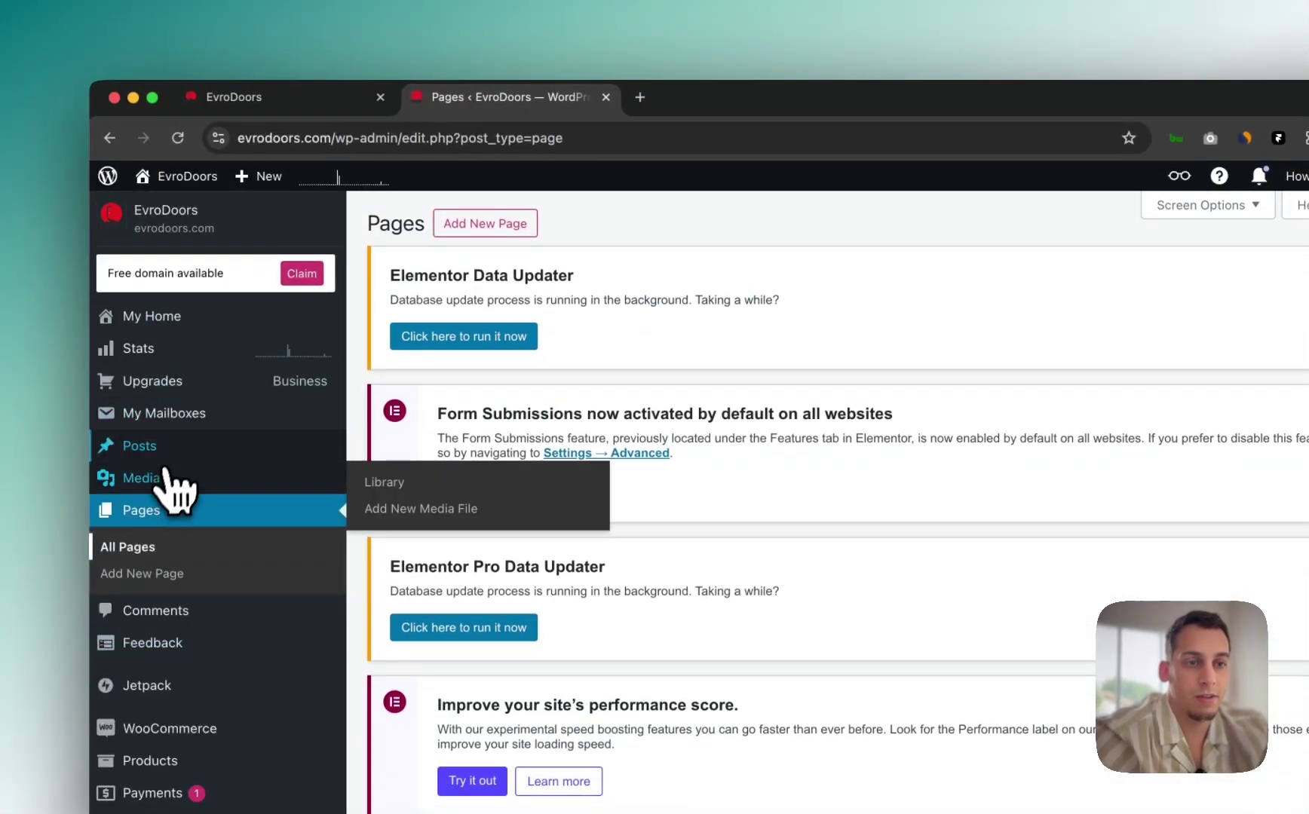
click(172, 451)
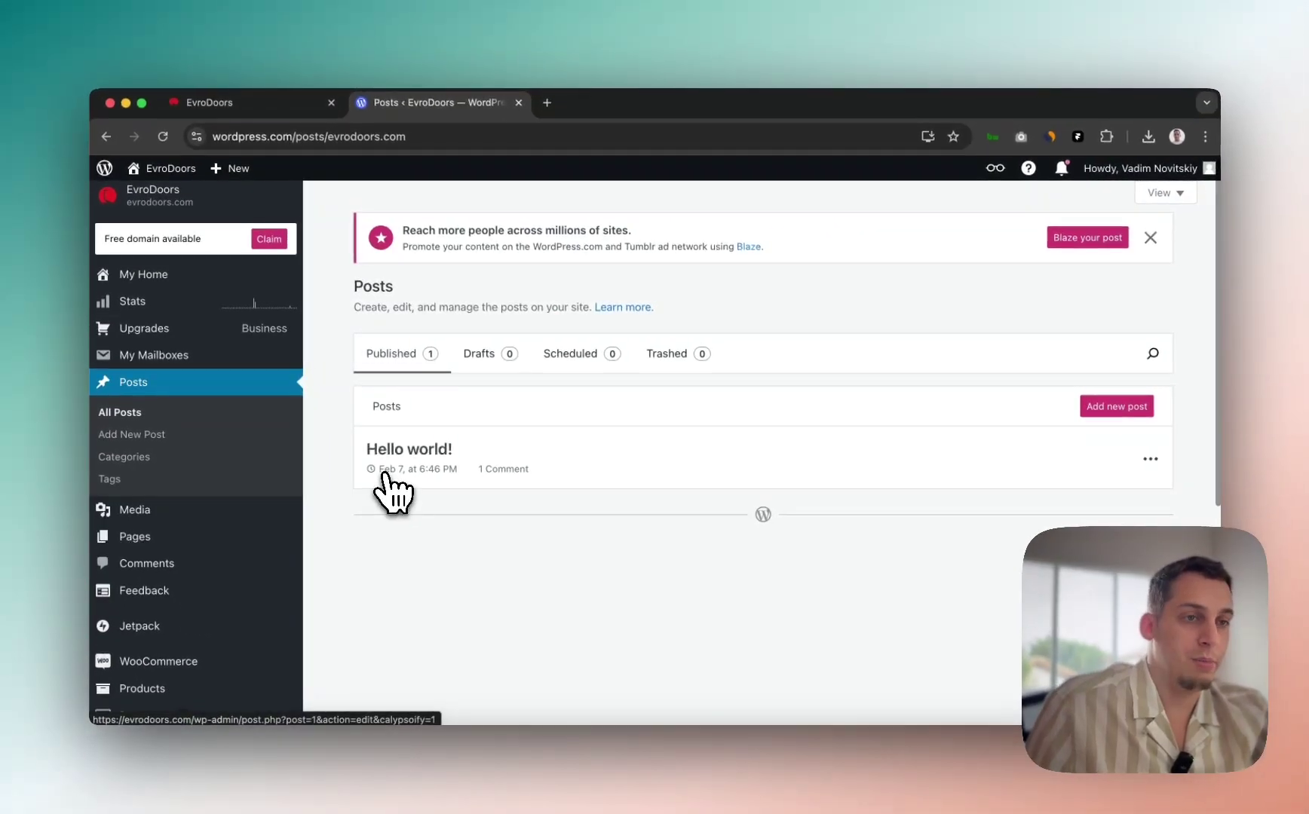
scroll(449, 475, down, 1)
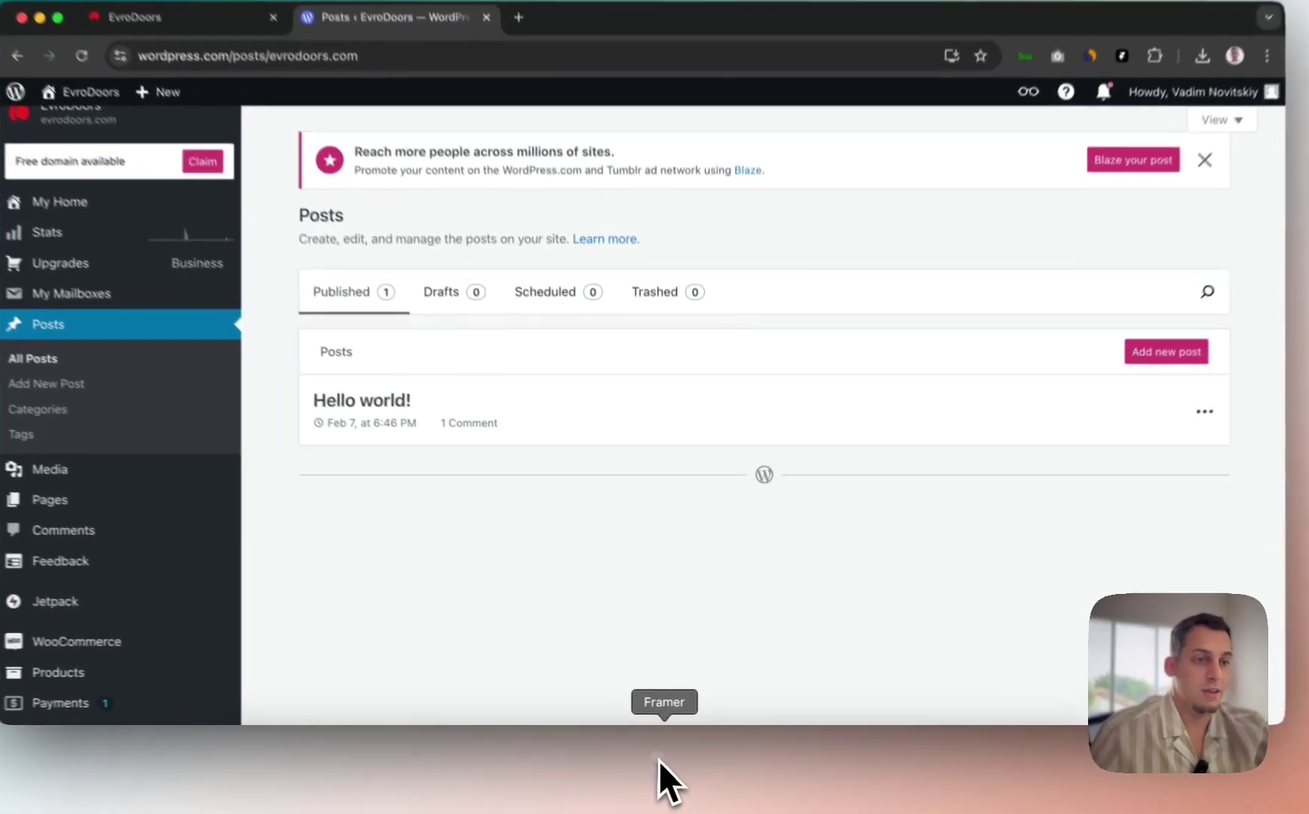
click(658, 761)
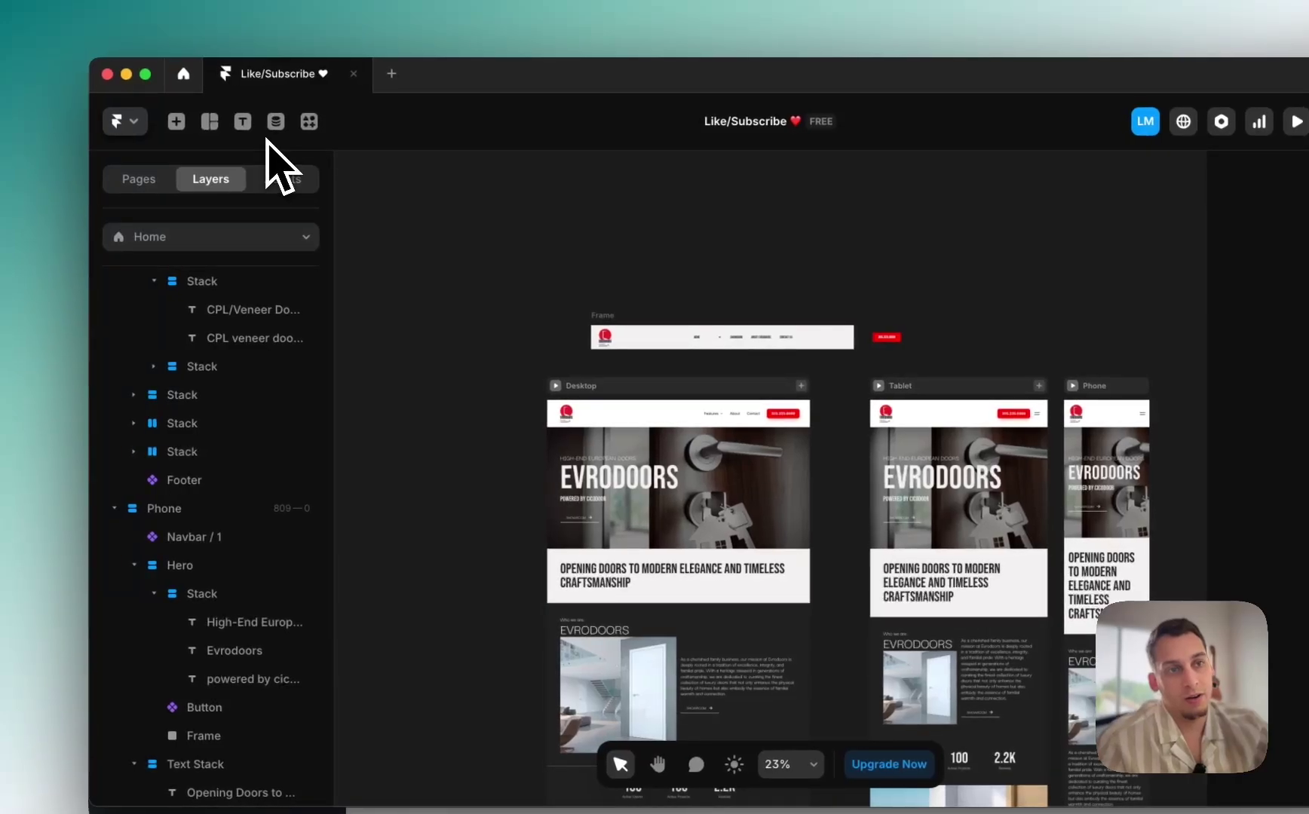
Step: Add the sample Blog CMS collections from the CMS panel
click(276, 122)
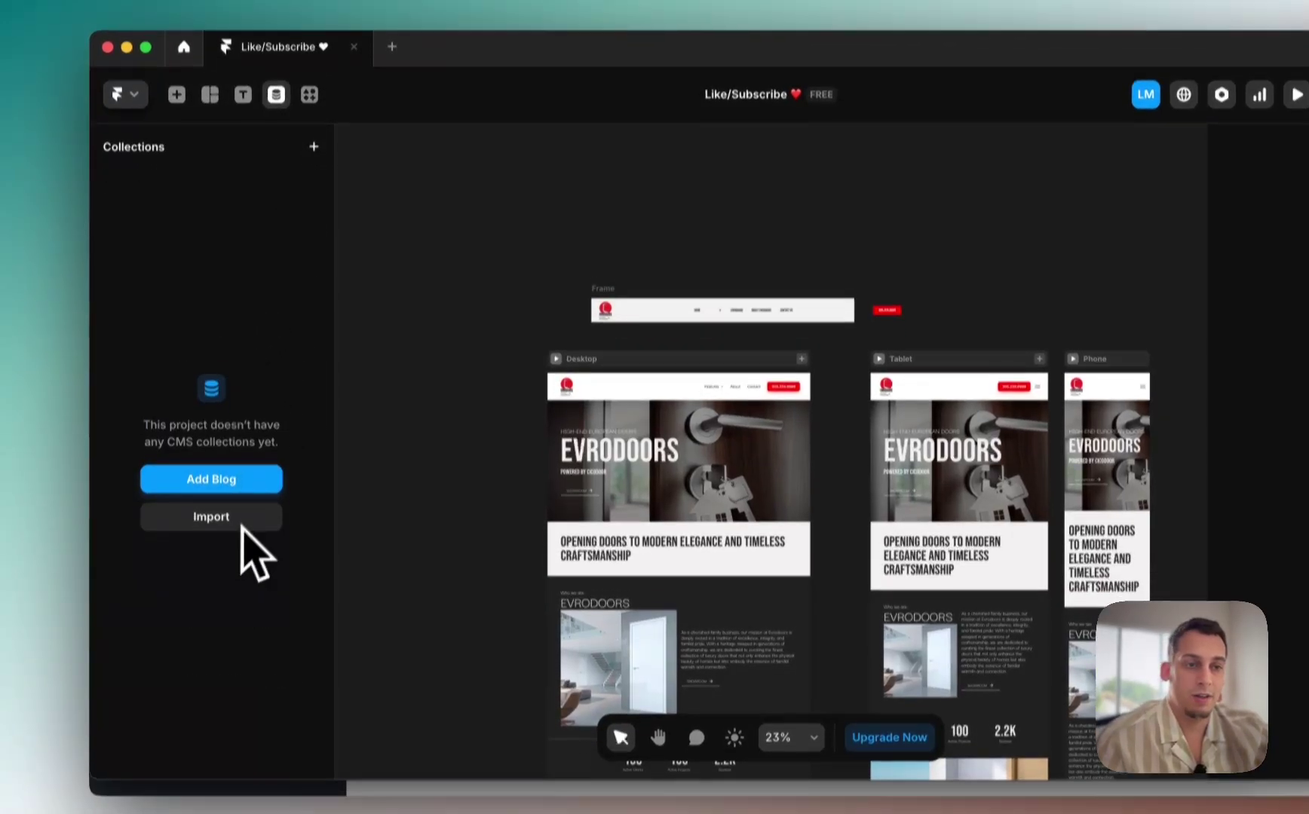
click(220, 550)
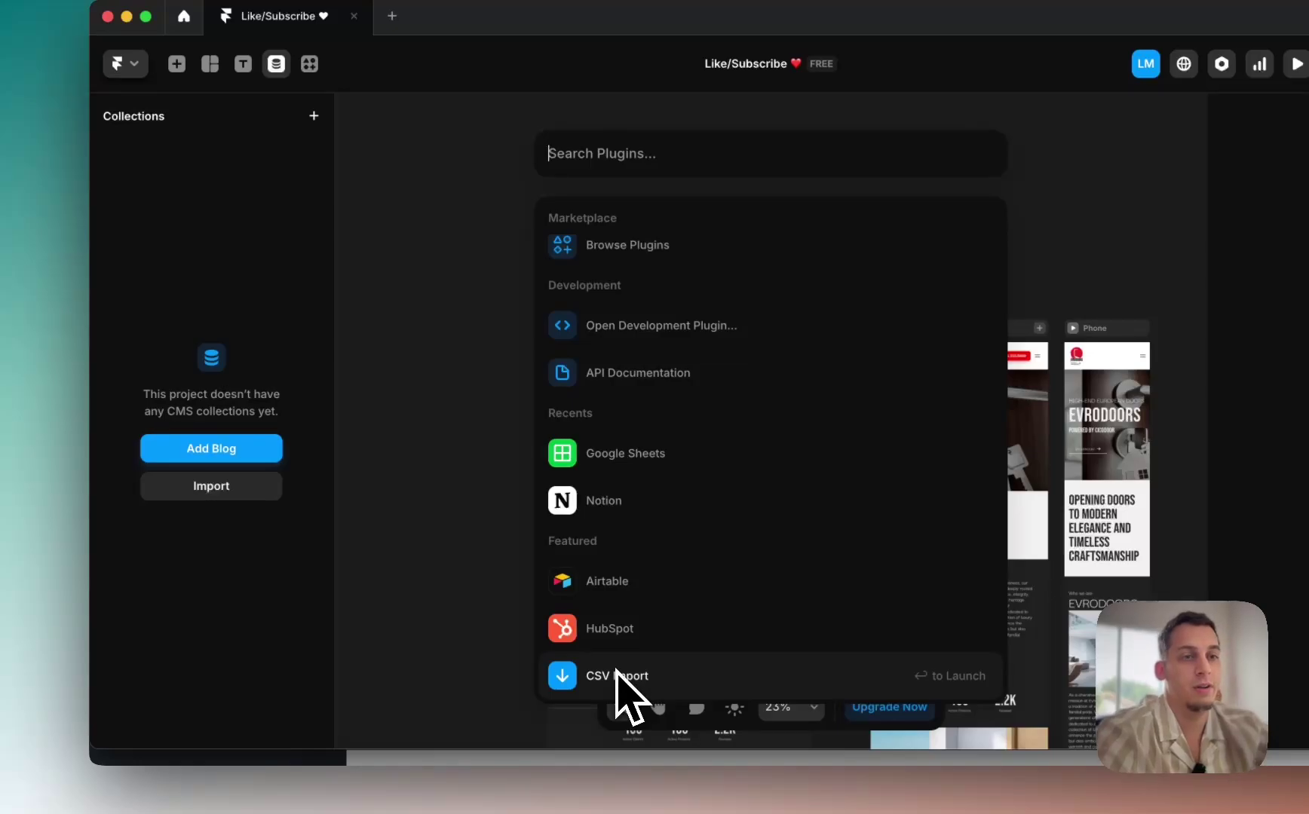
click(448, 417)
click(226, 448)
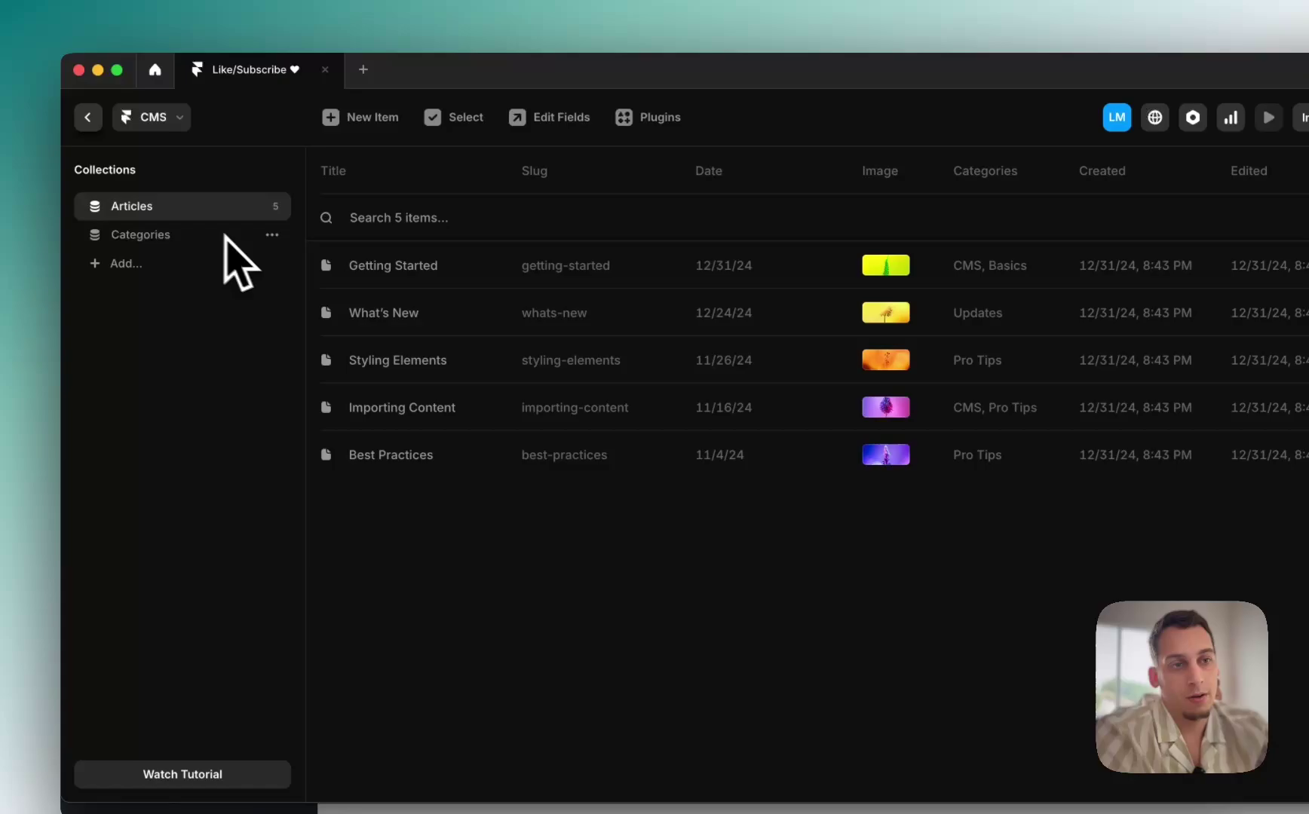
Step: Delete the Categories collection, keeping only Articles
click(272, 236)
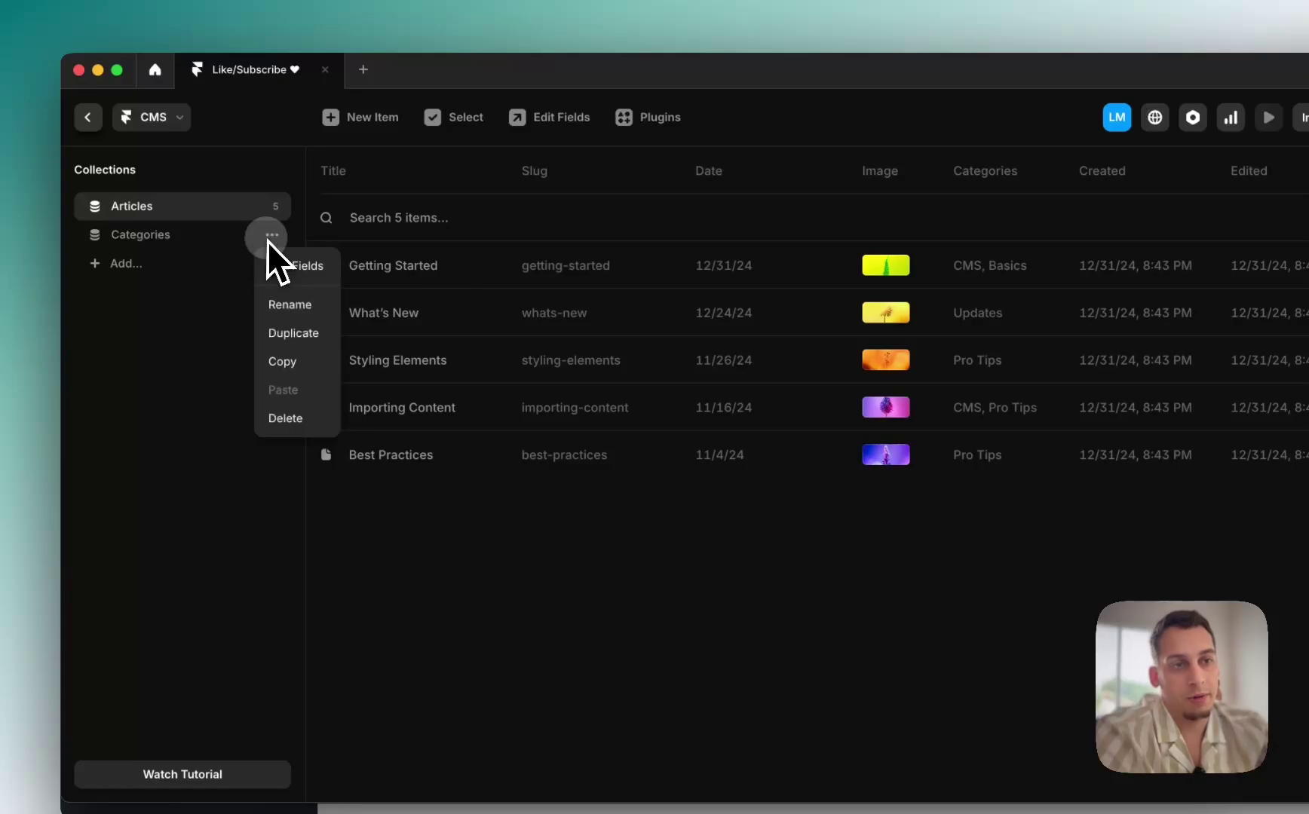
click(293, 419)
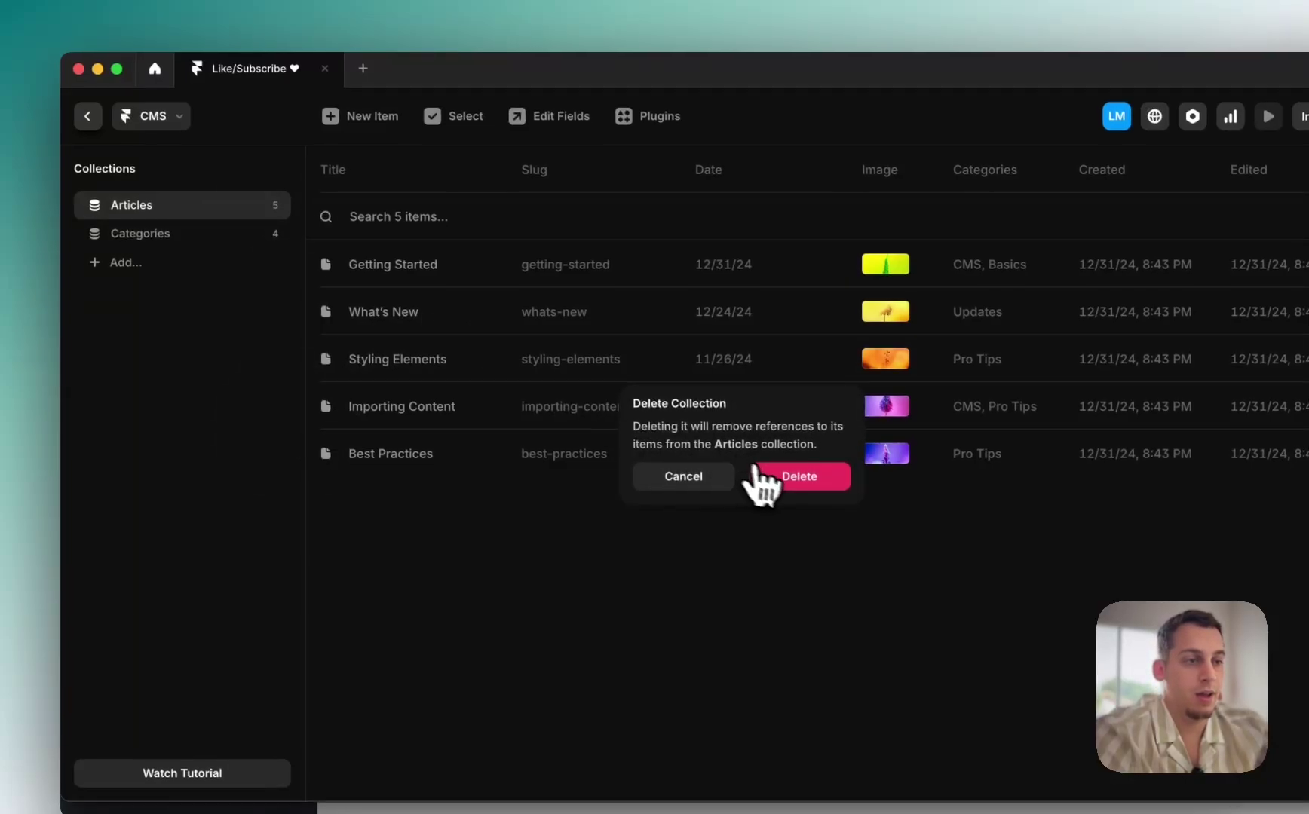
click(757, 481)
Step: Select the /blog page's article list and open the Articles detail page
click(85, 108)
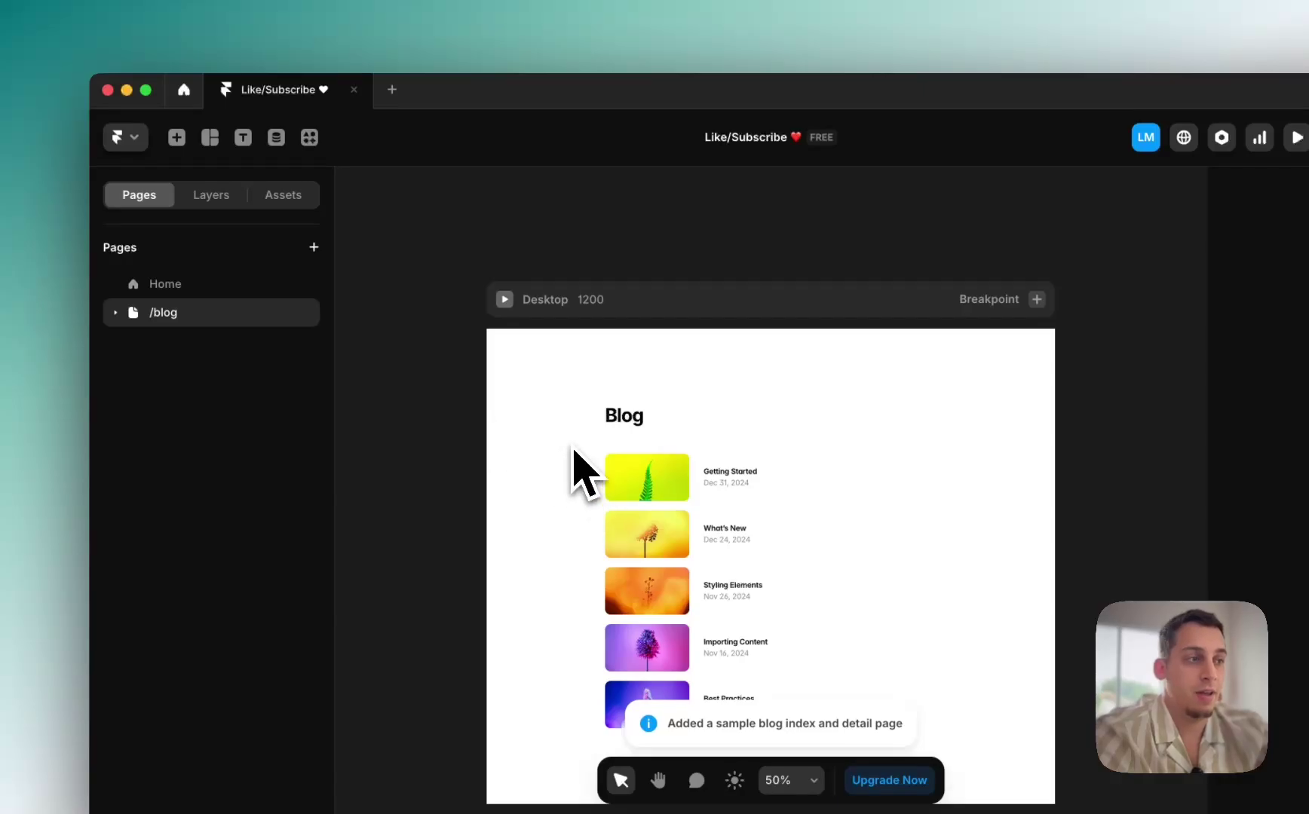
drag(458, 367, 897, 742)
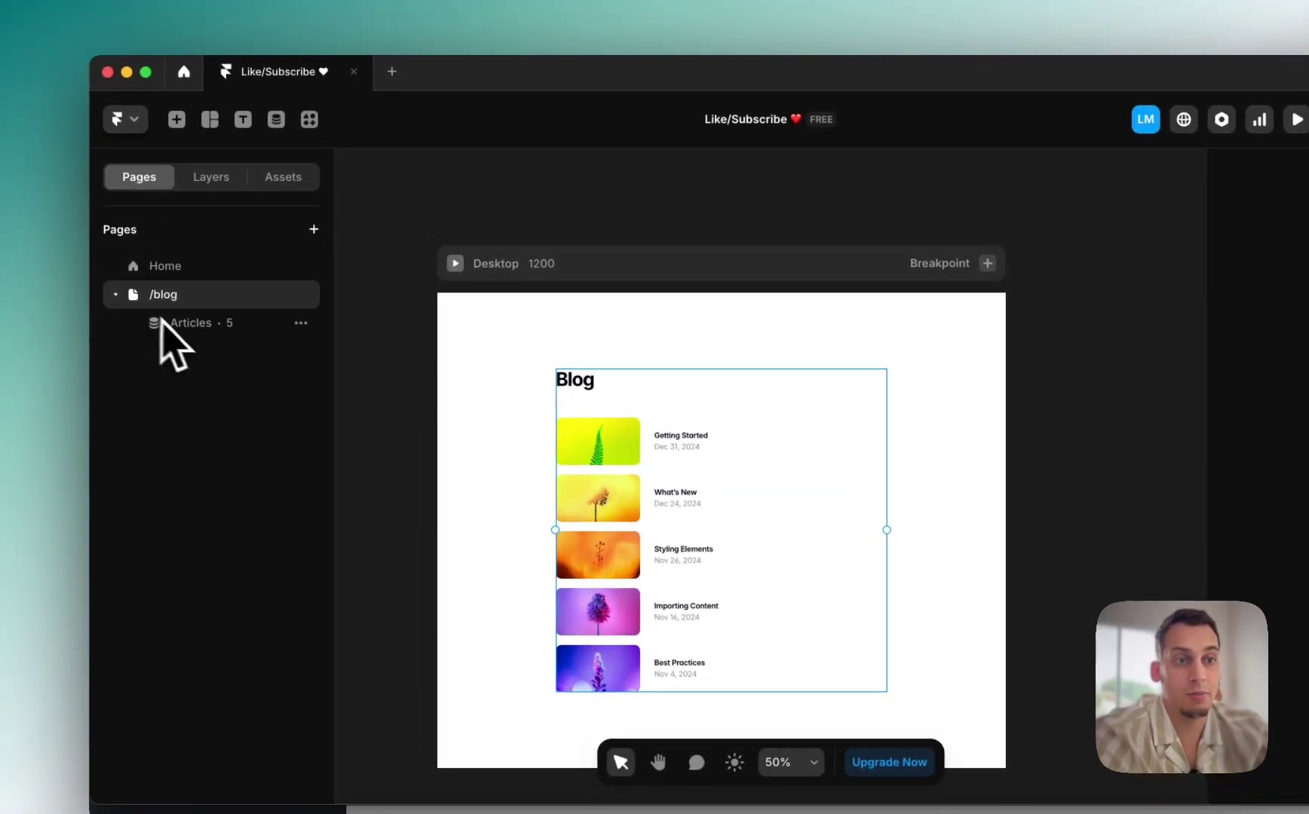
click(164, 320)
scroll(607, 452, down, 3)
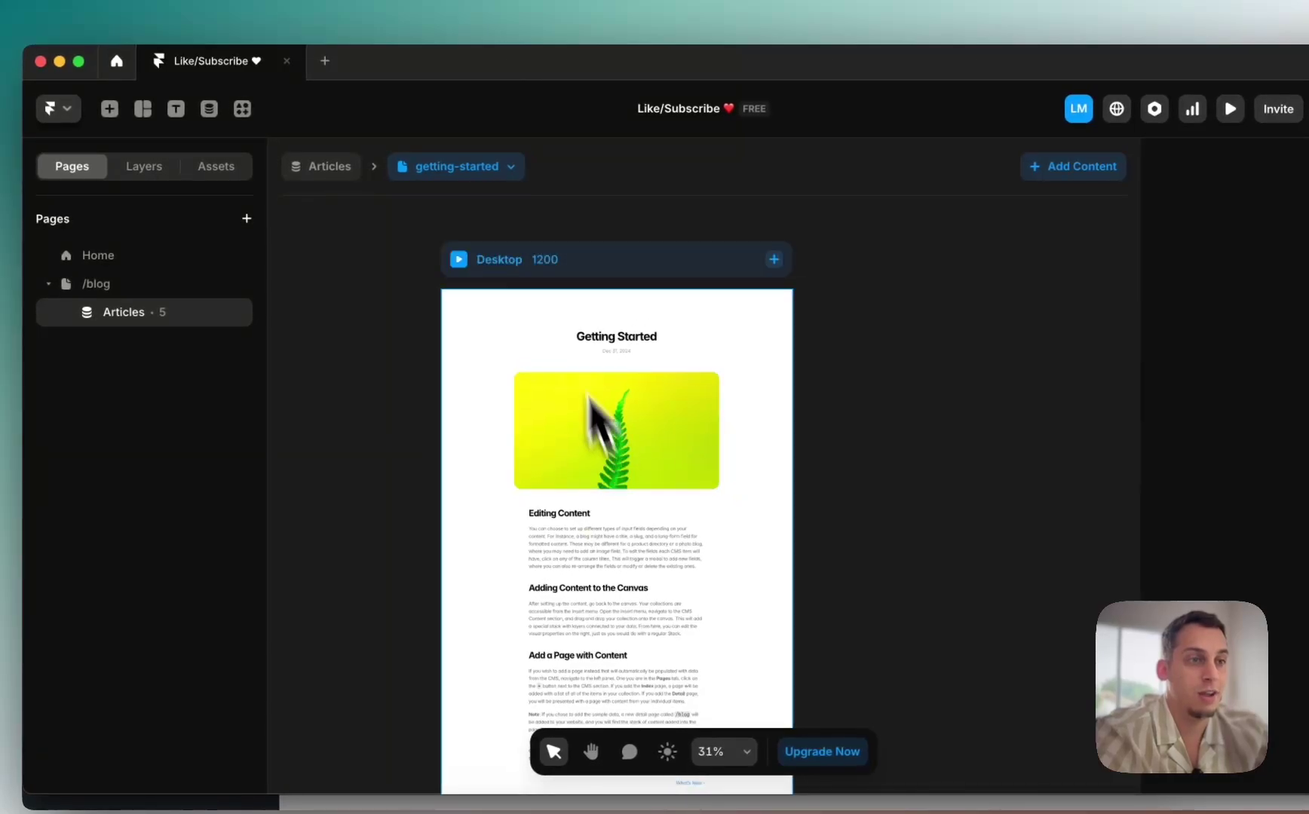
Step: Preview the whats-new, styling-elements, importing-content, best-practices and getting-started pages, then show EvroDoors in Chrome
click(509, 168)
click(481, 167)
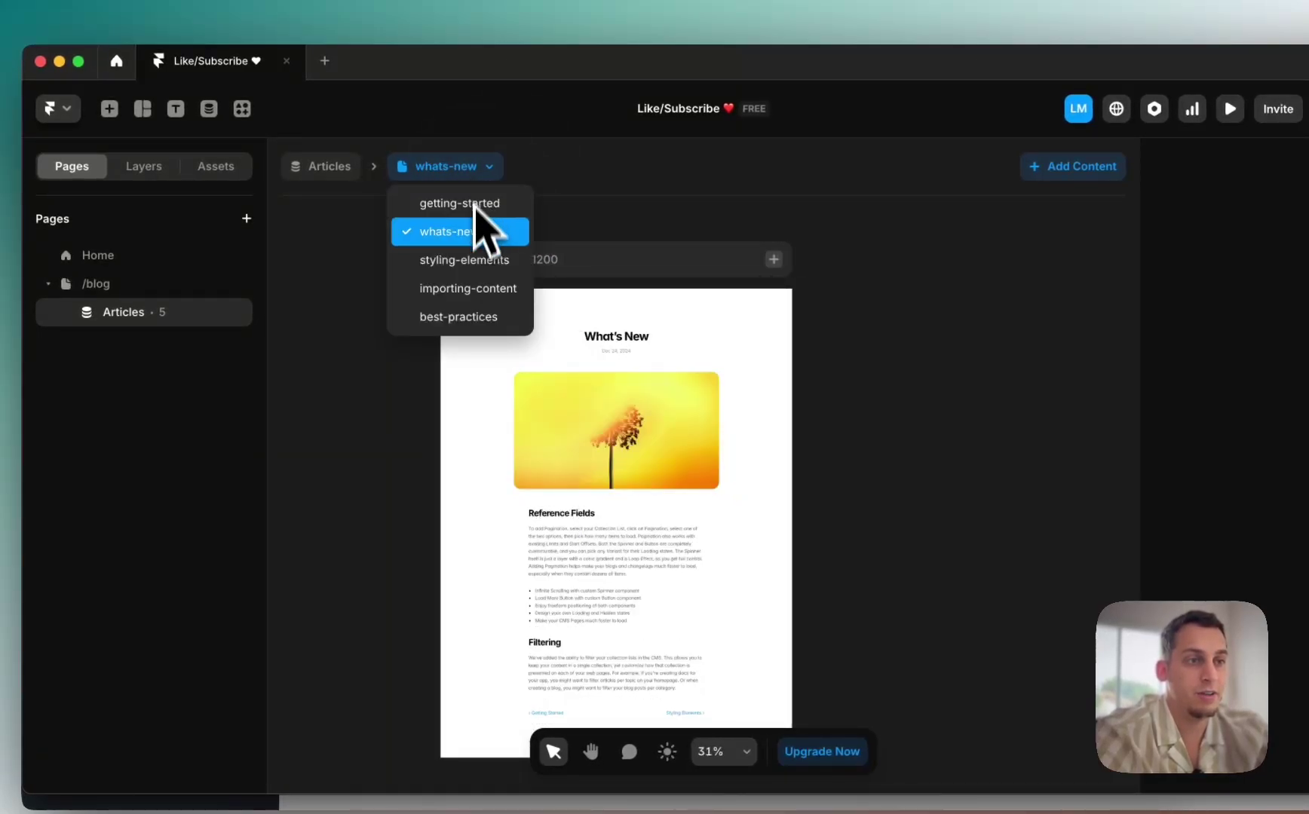
click(468, 260)
click(475, 166)
click(471, 285)
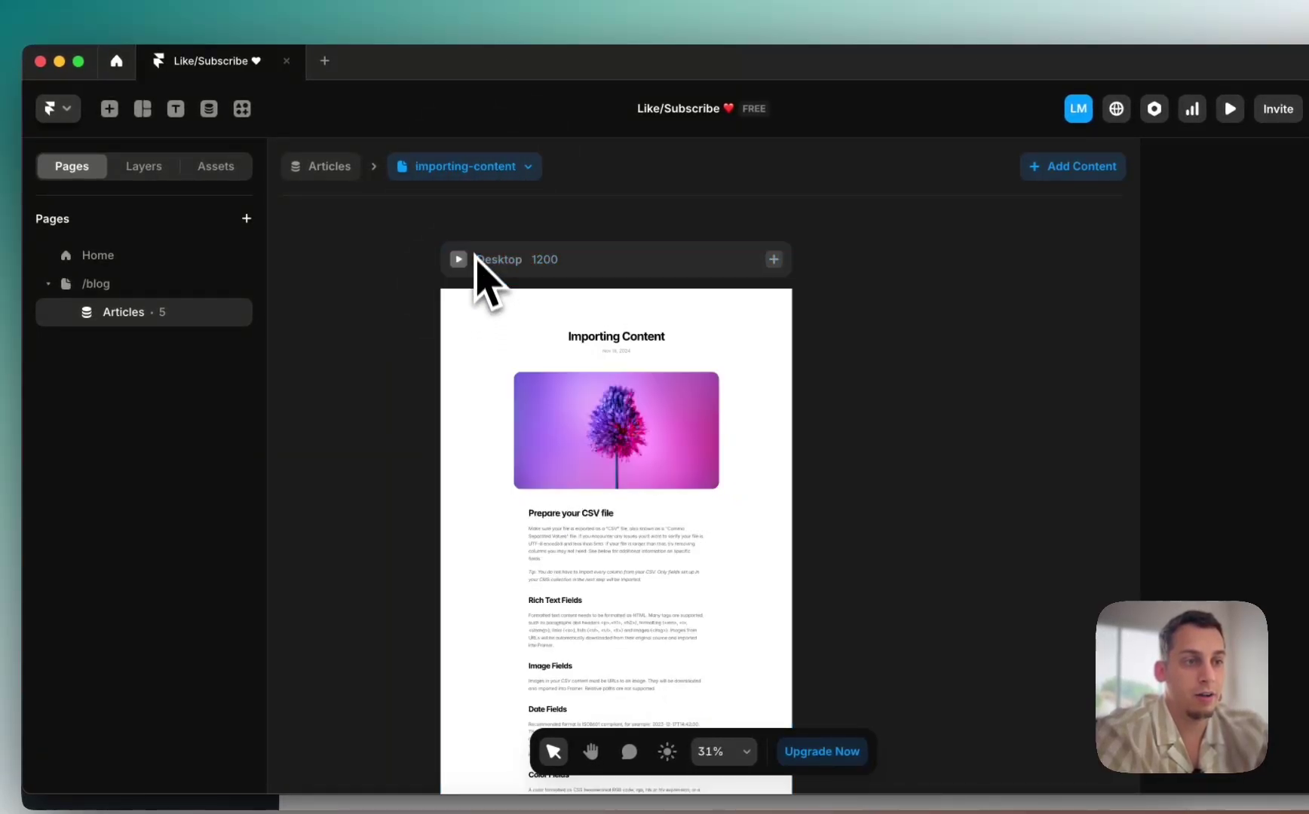
click(519, 166)
click(468, 315)
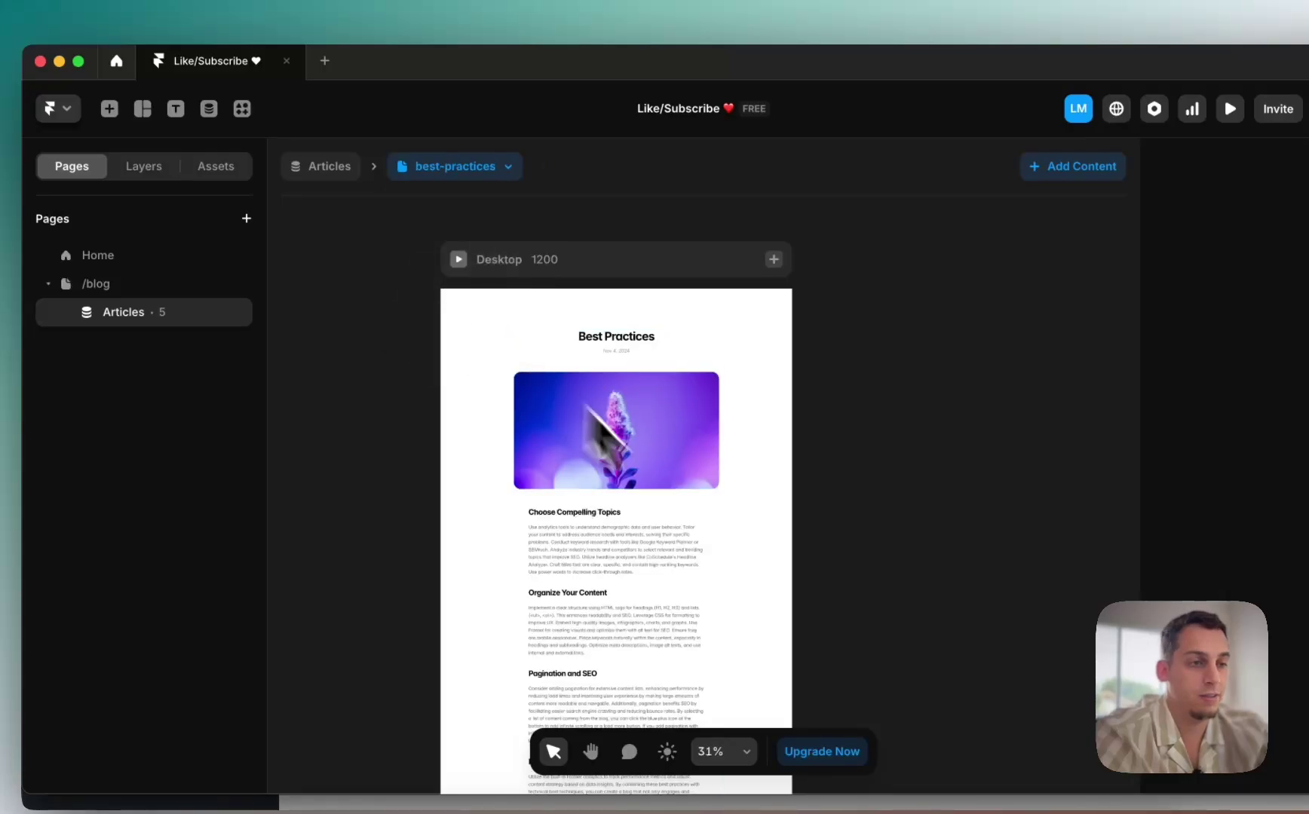
click(483, 166)
click(481, 204)
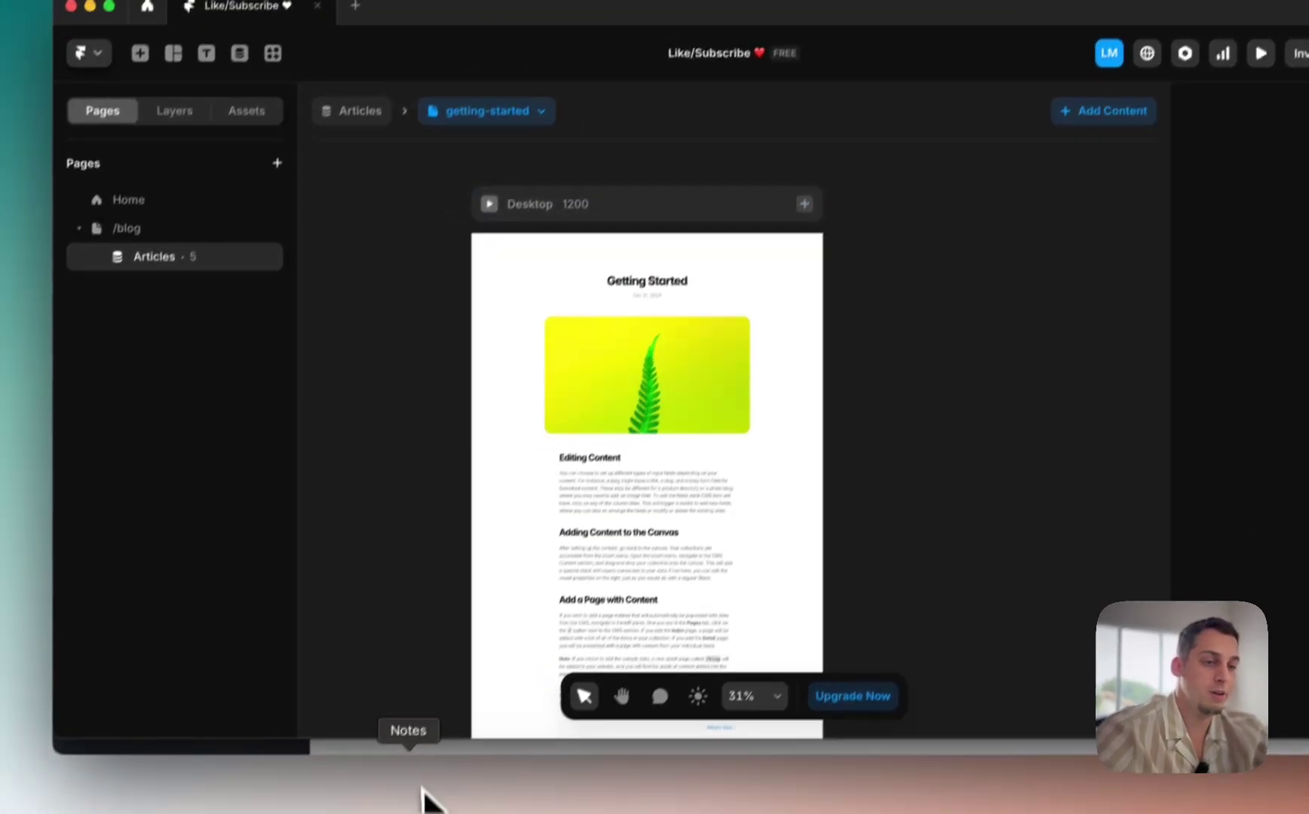
click(386, 800)
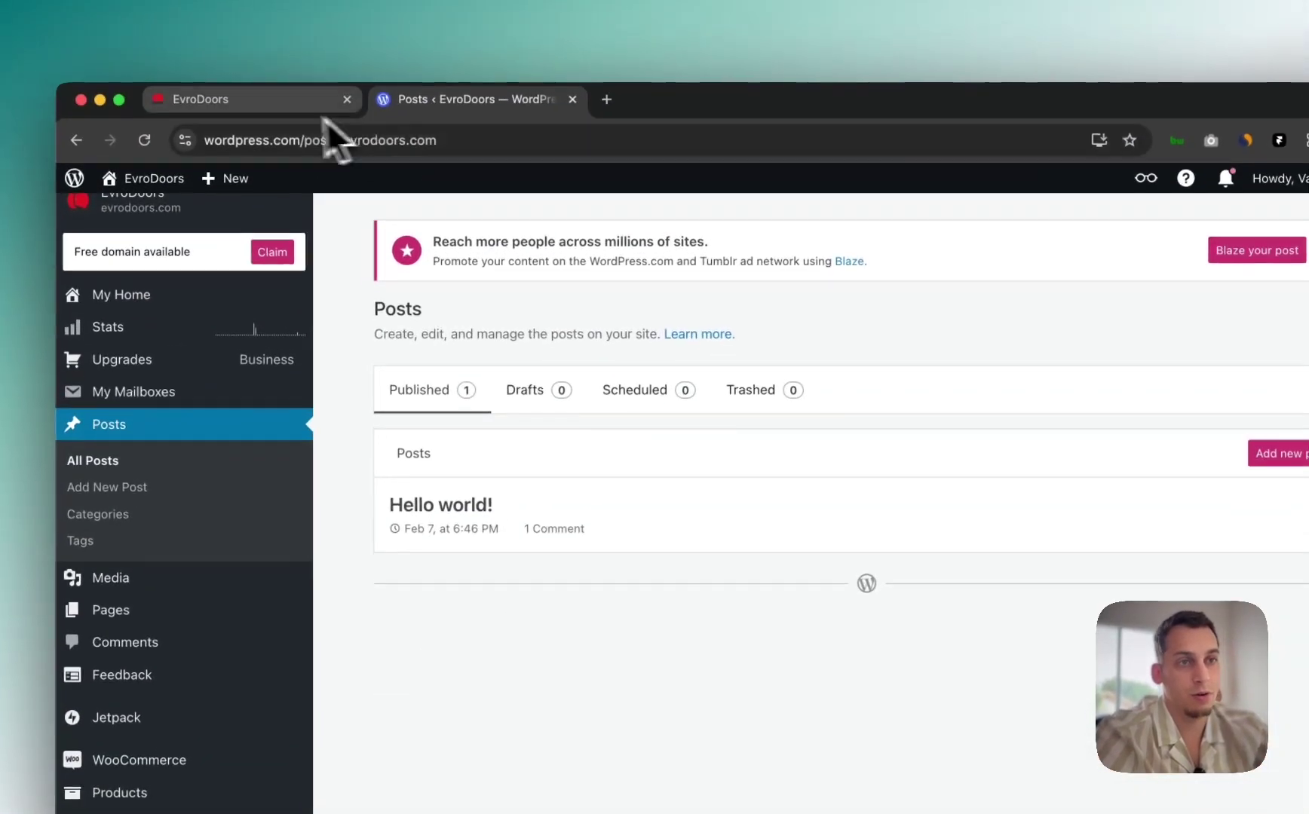
click(322, 108)
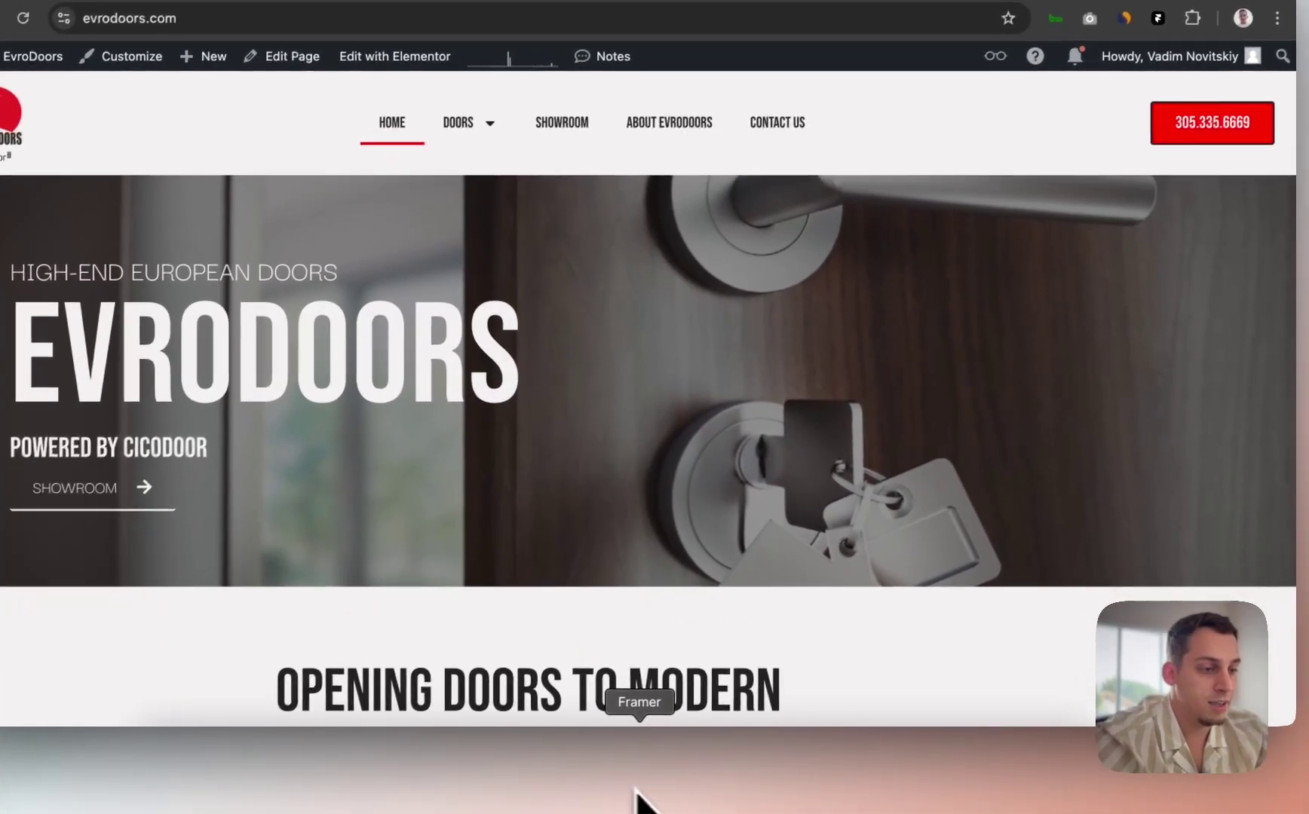
Step: Confirm the Getting Started fern banner image is bound to the Articles CMS item
click(640, 801)
click(510, 364)
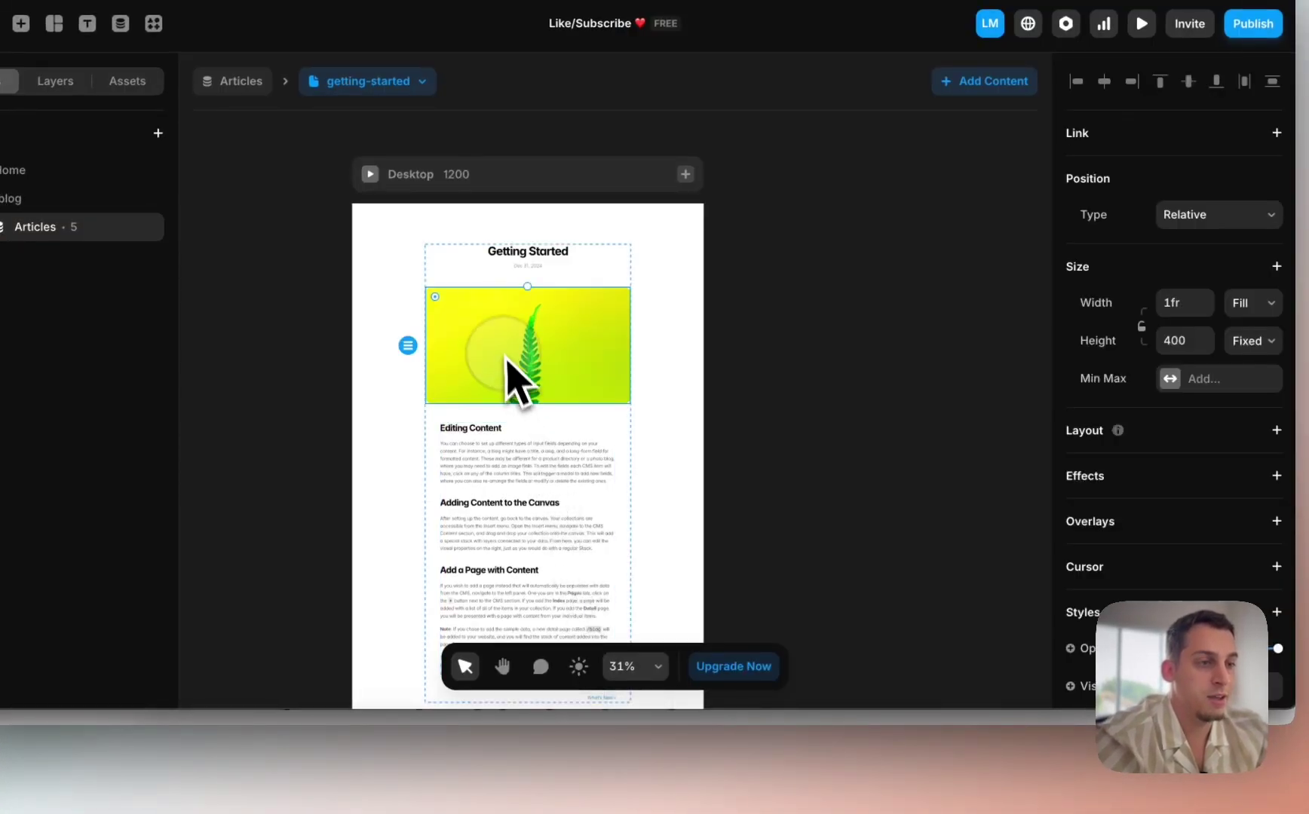
scroll(1003, 490, down, 5)
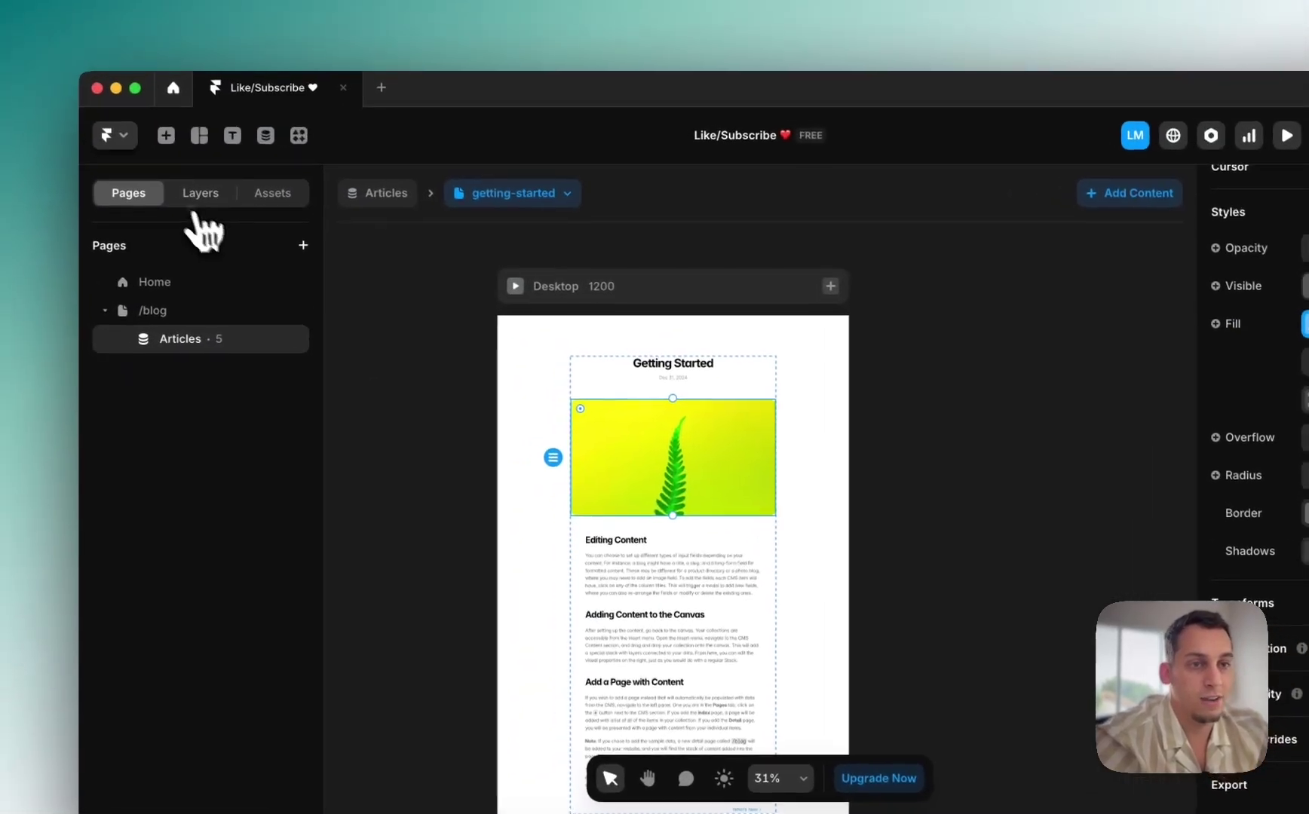
click(200, 193)
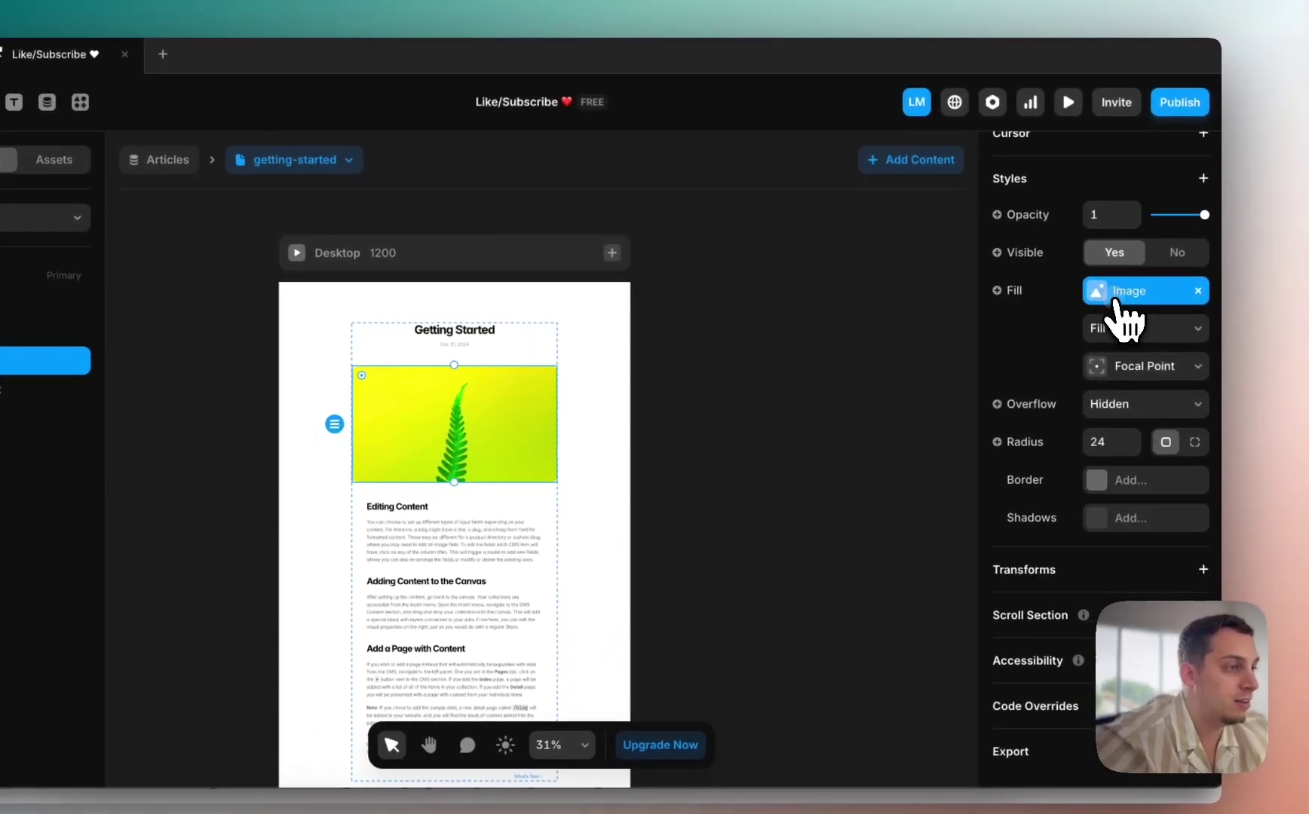
click(1275, 331)
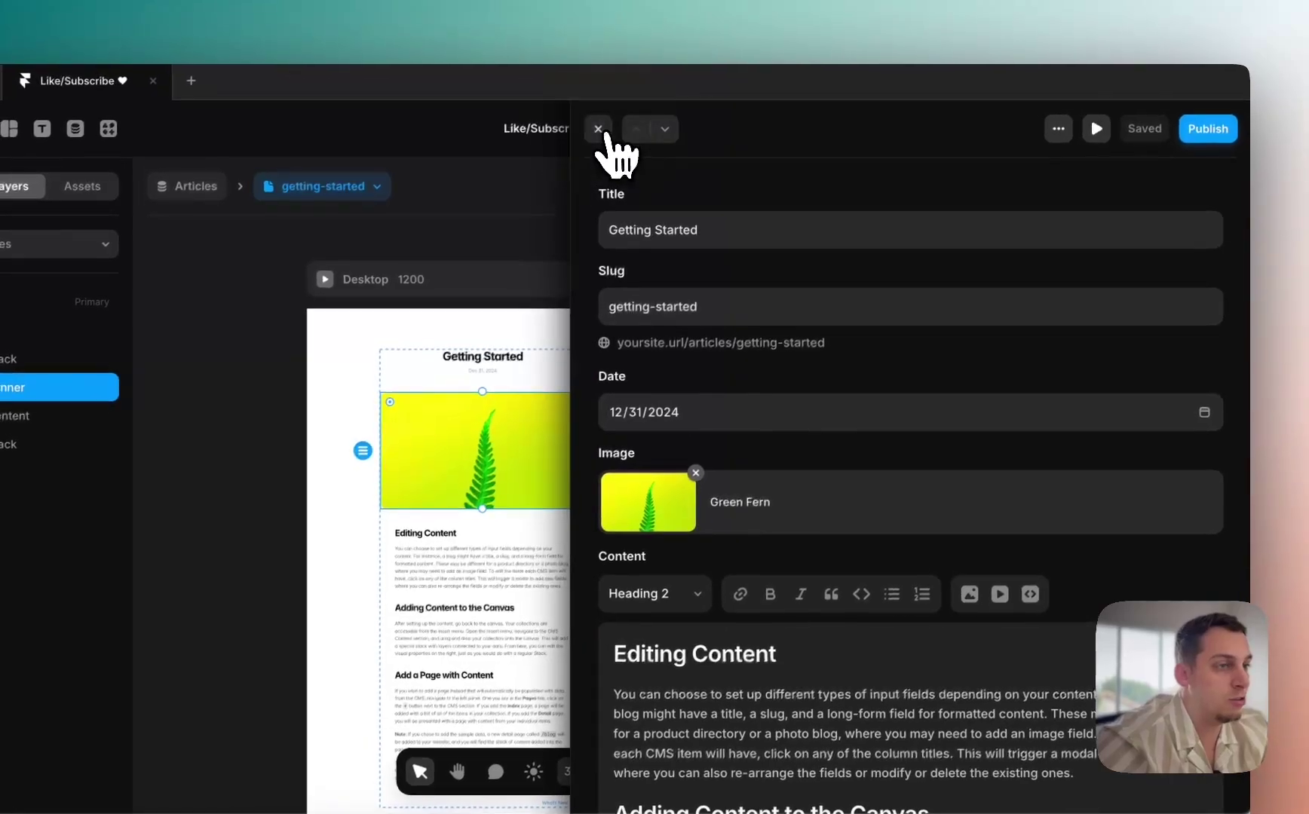
click(568, 102)
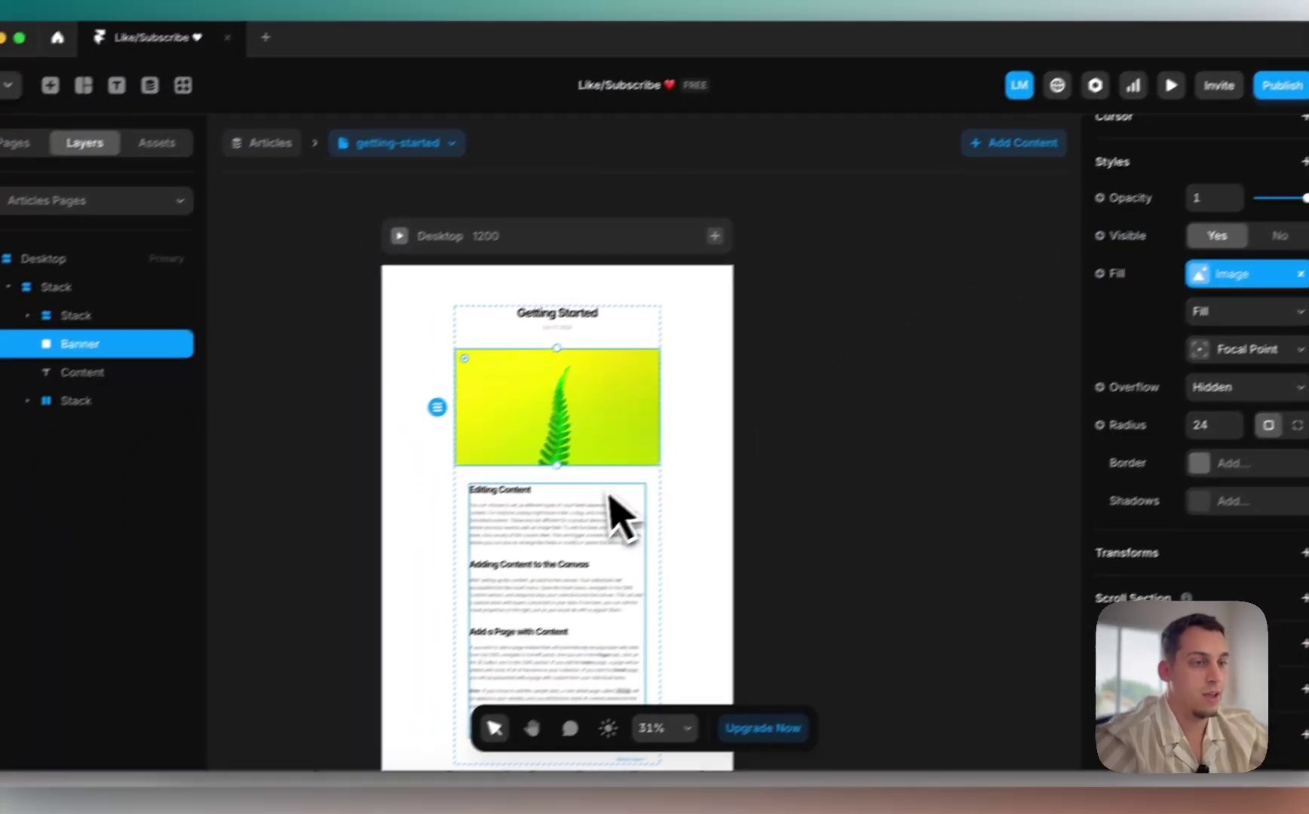
Step: Confirm the article body text comes from the CMS item's Content field
click(430, 541)
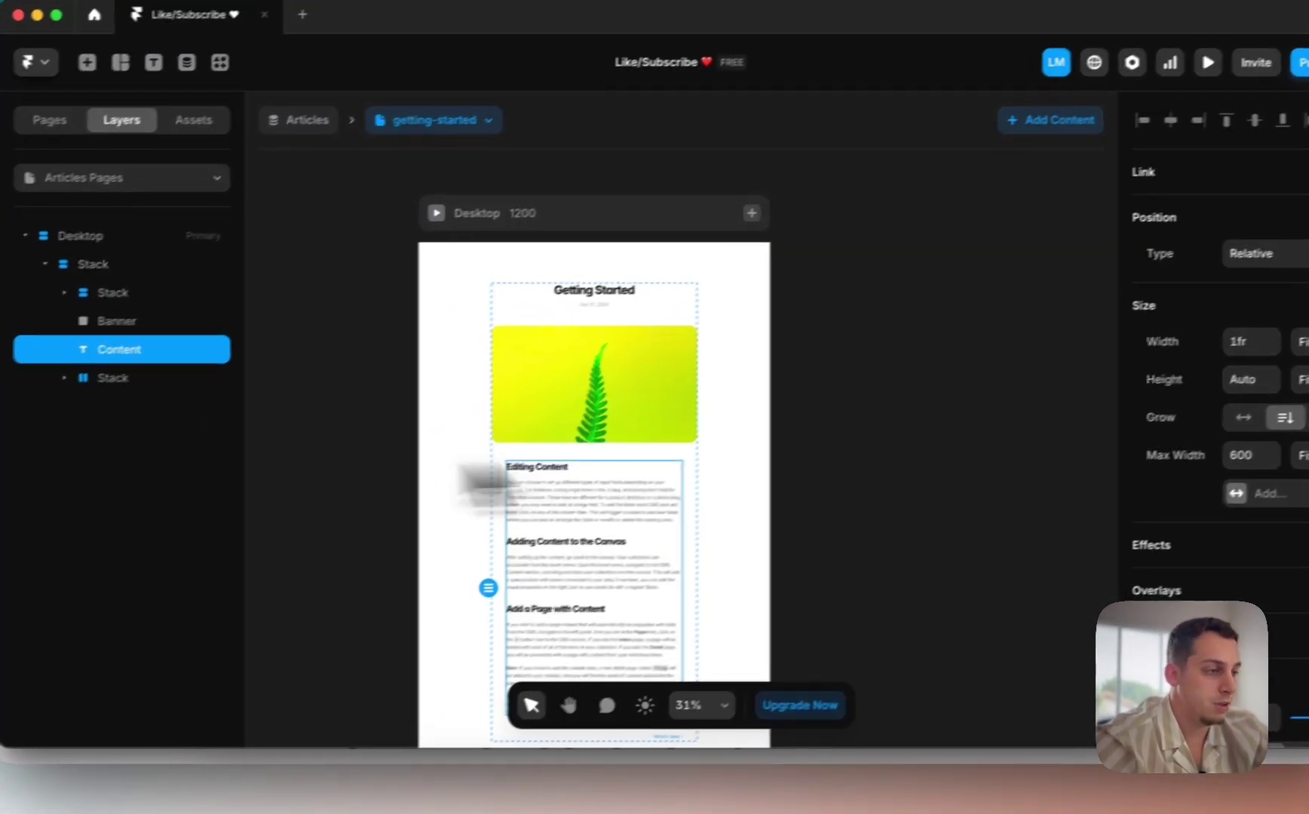
scroll(1113, 475, down, 10)
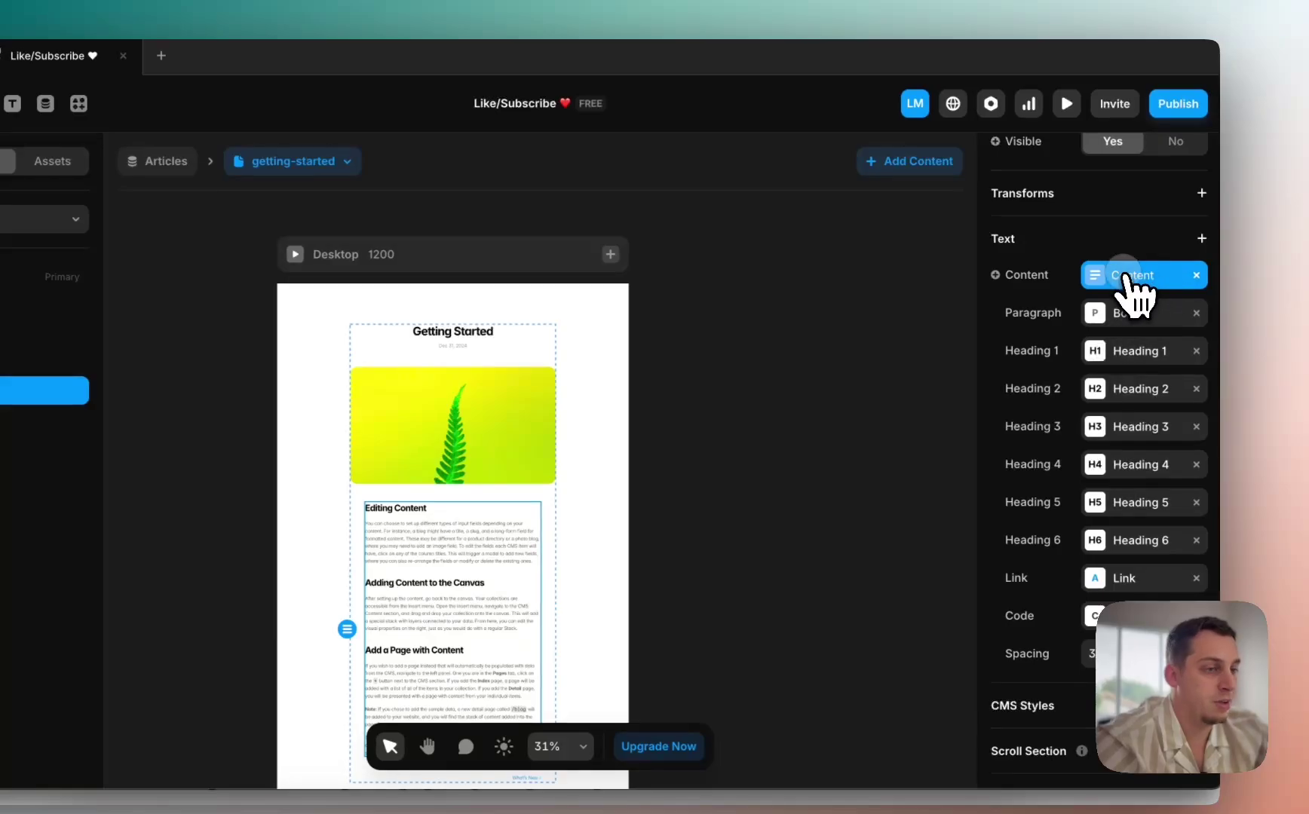
click(1131, 276)
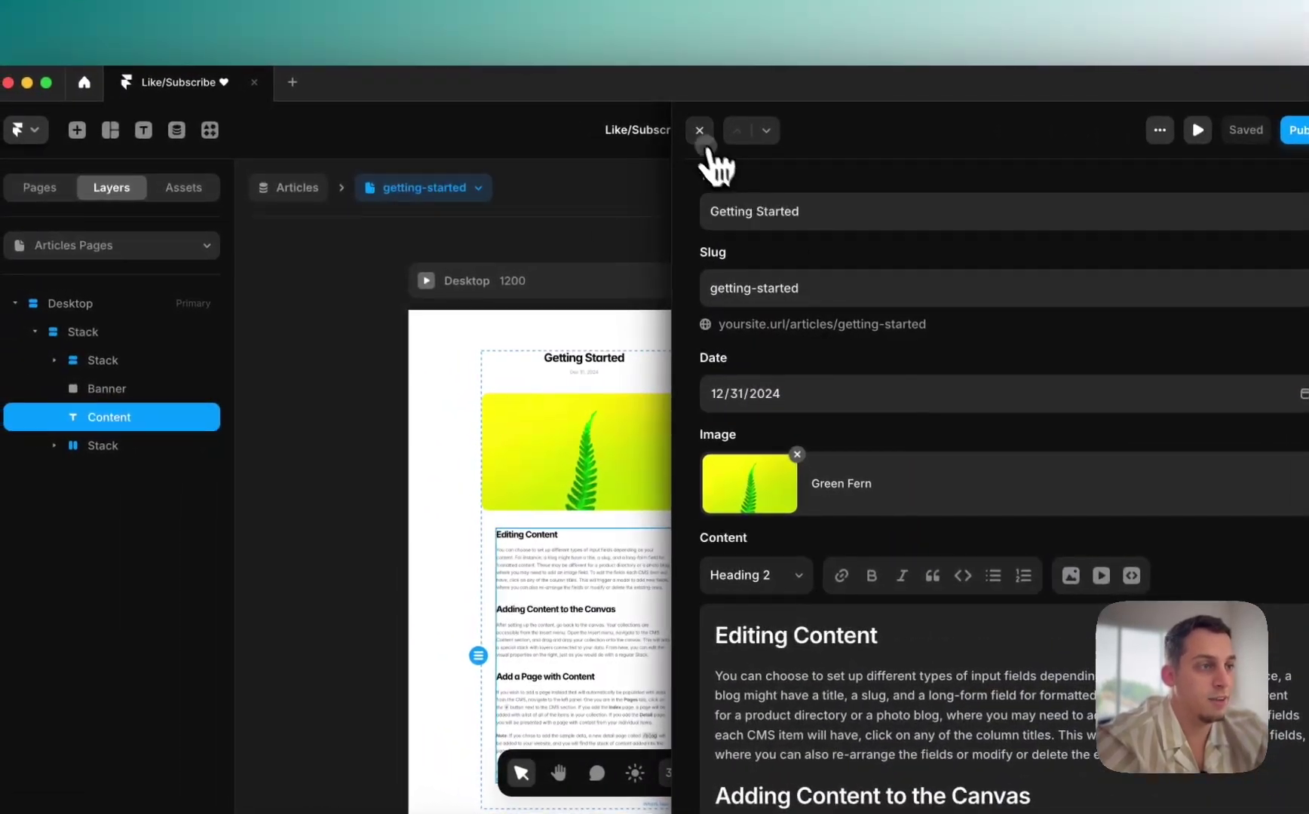
click(696, 130)
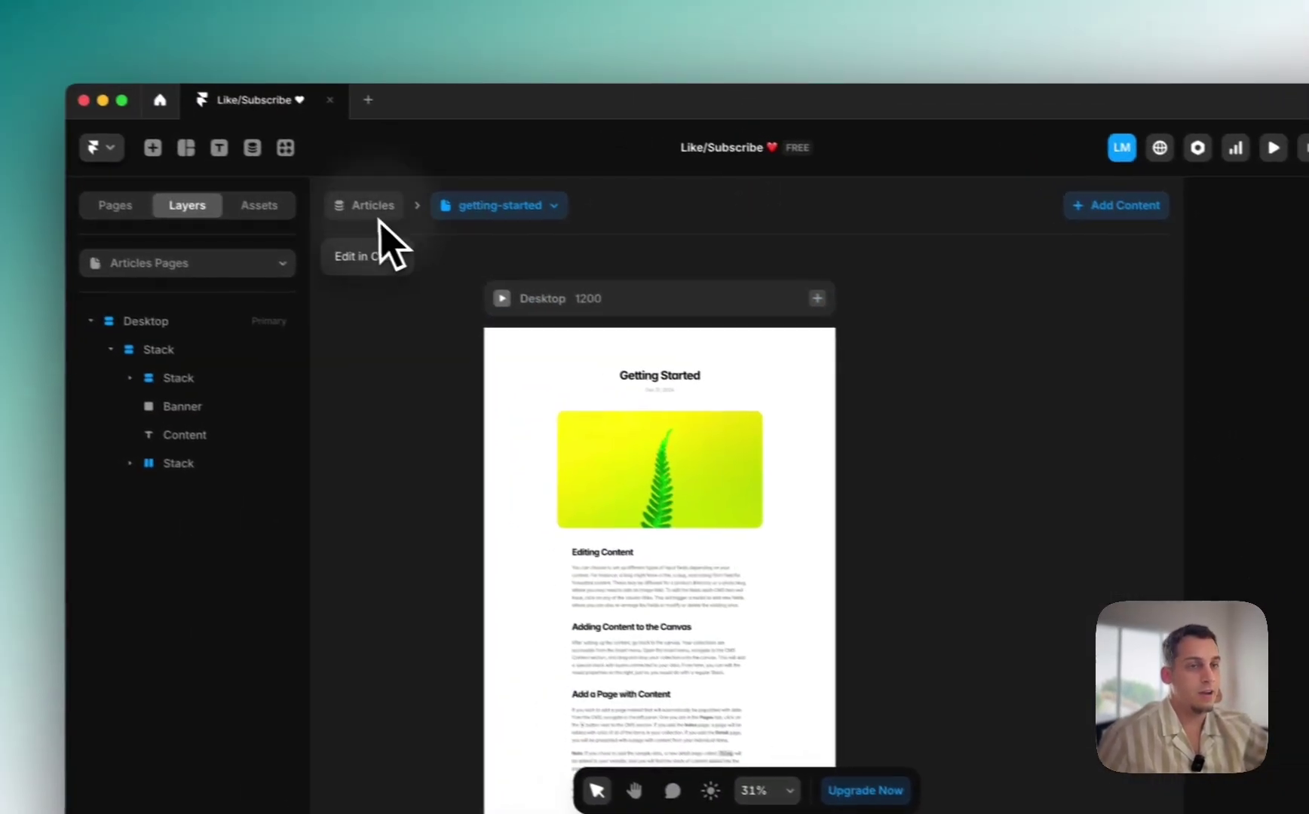
click(45, 189)
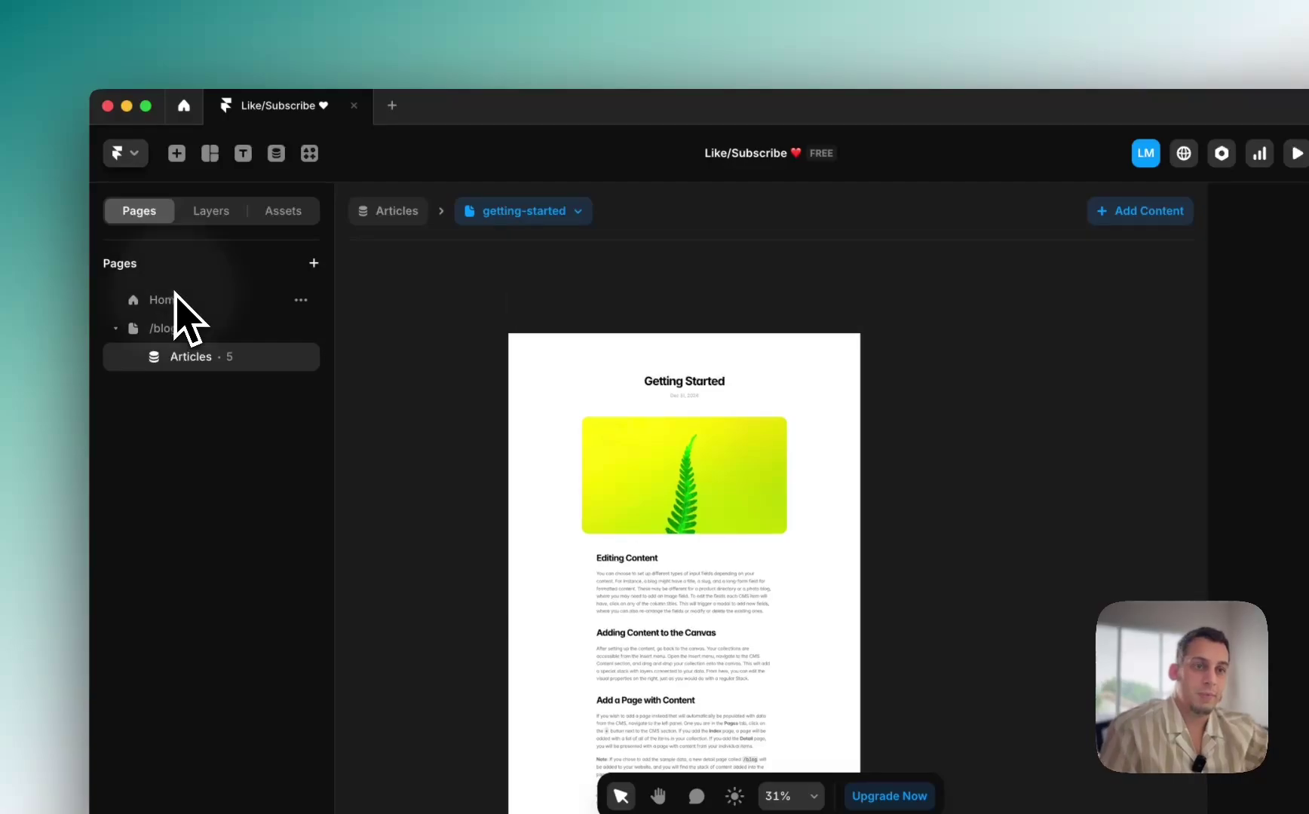
Step: Open the Home page and scroll through its Desktop, Tablet and Phone breakpoints
click(173, 300)
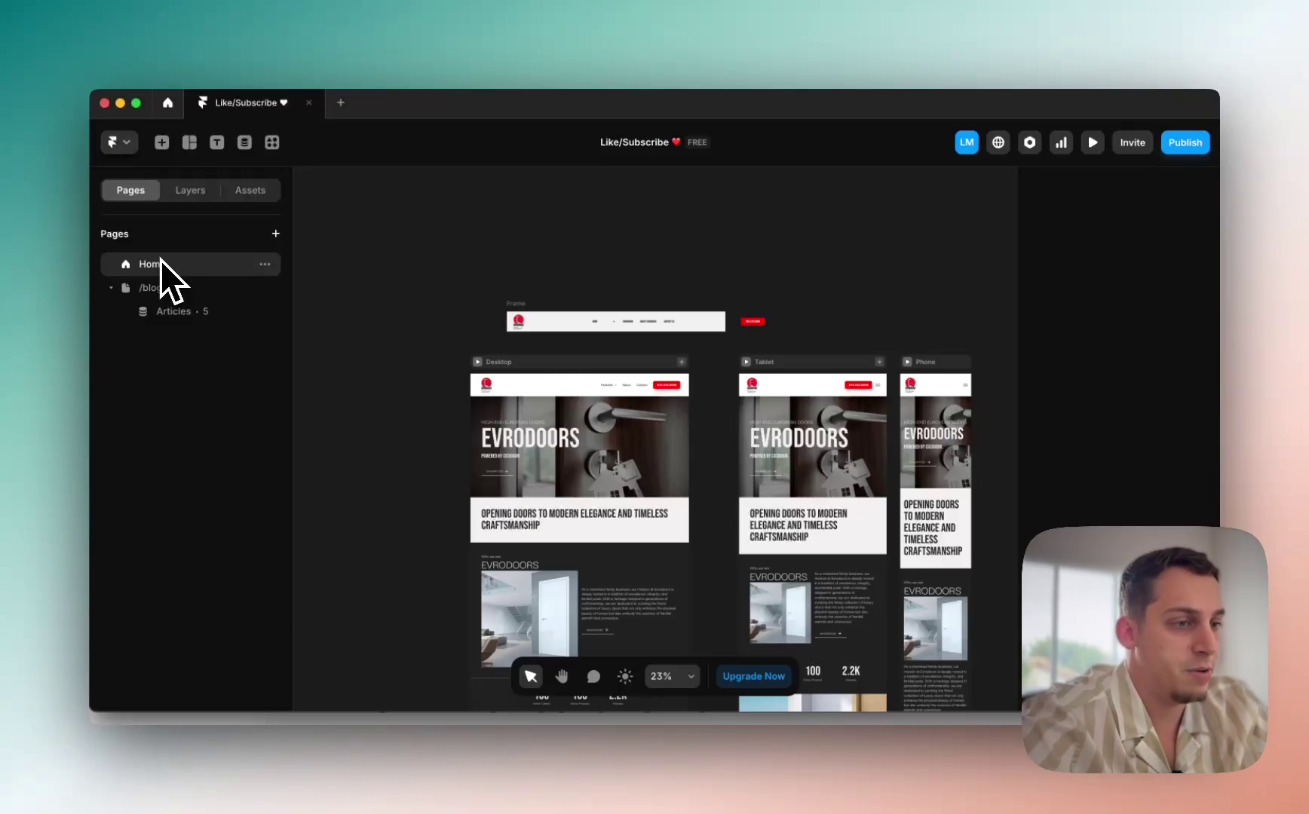
scroll(462, 408, down, 5)
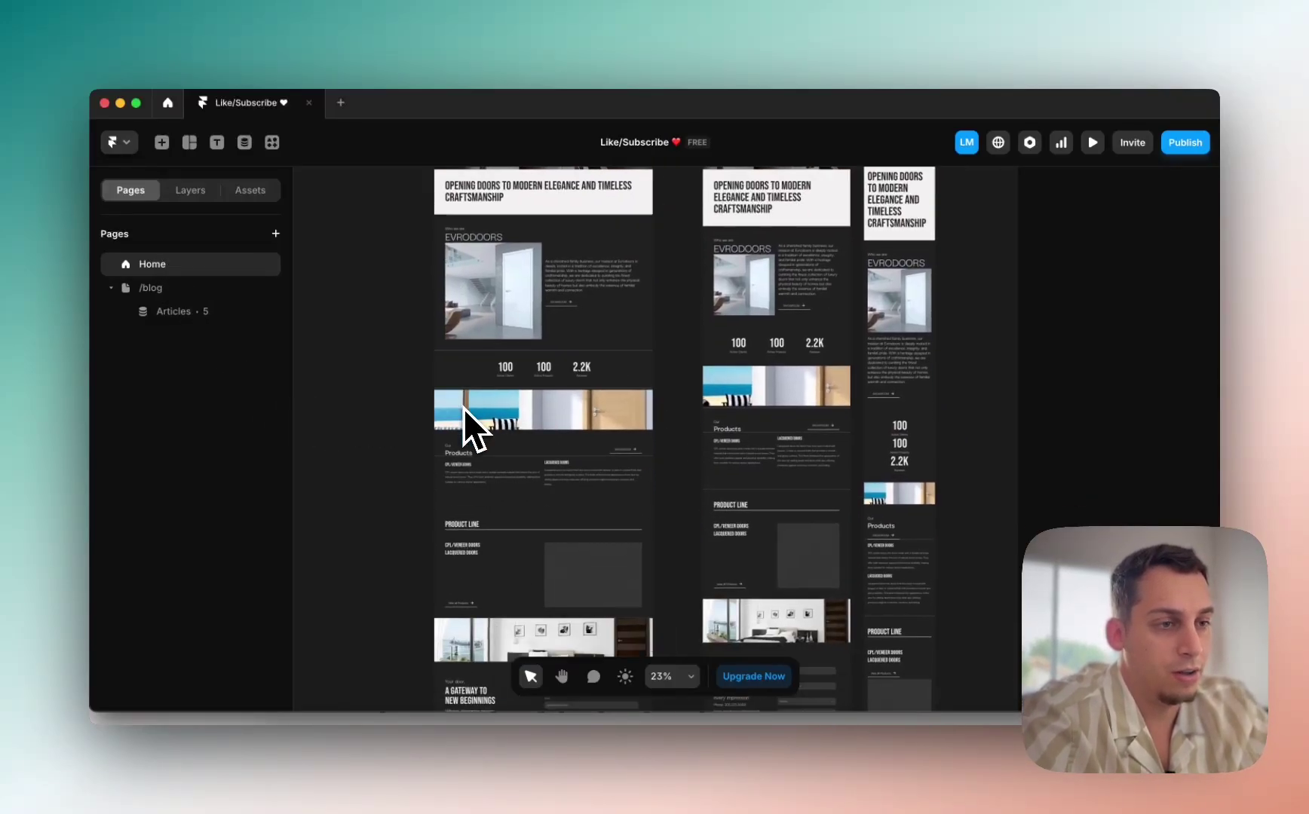
scroll(463, 408, down, 3)
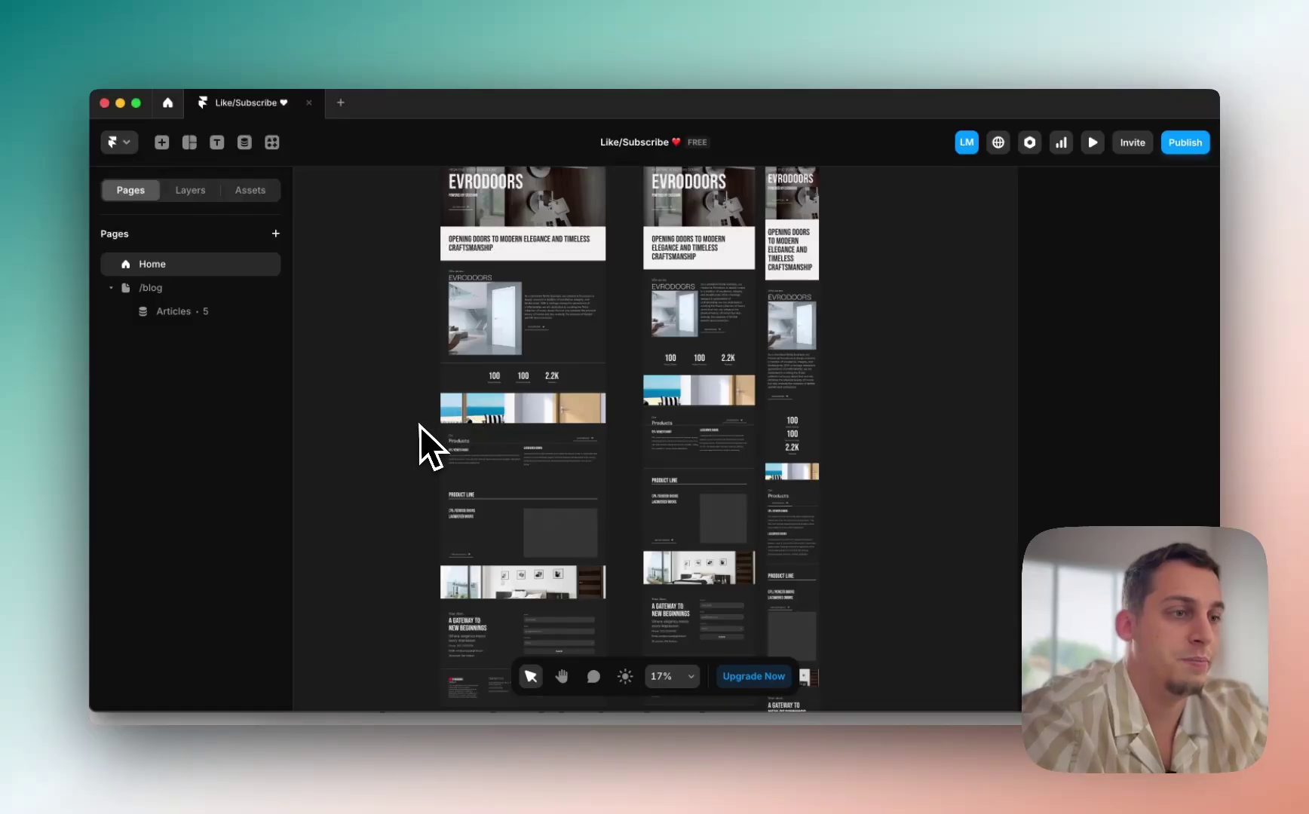
scroll(419, 427, up, 2)
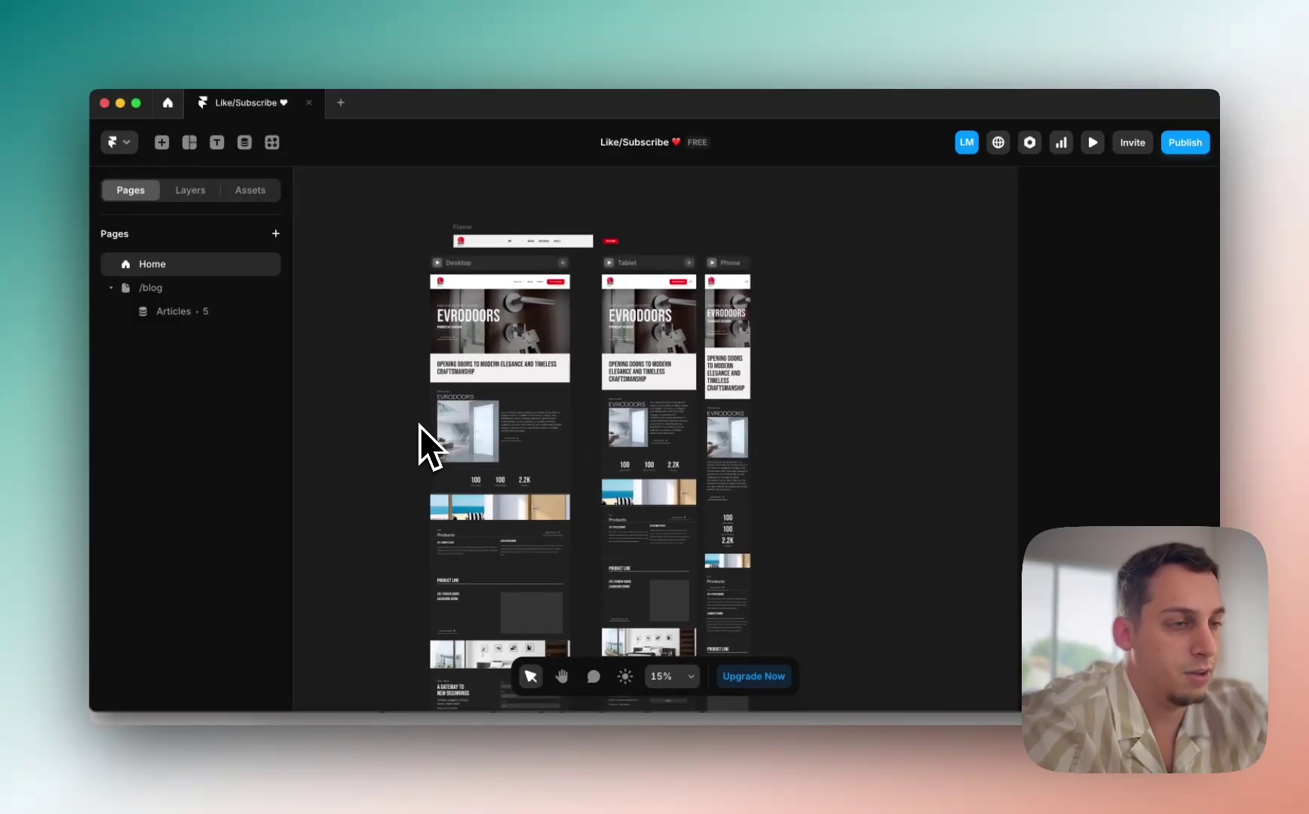